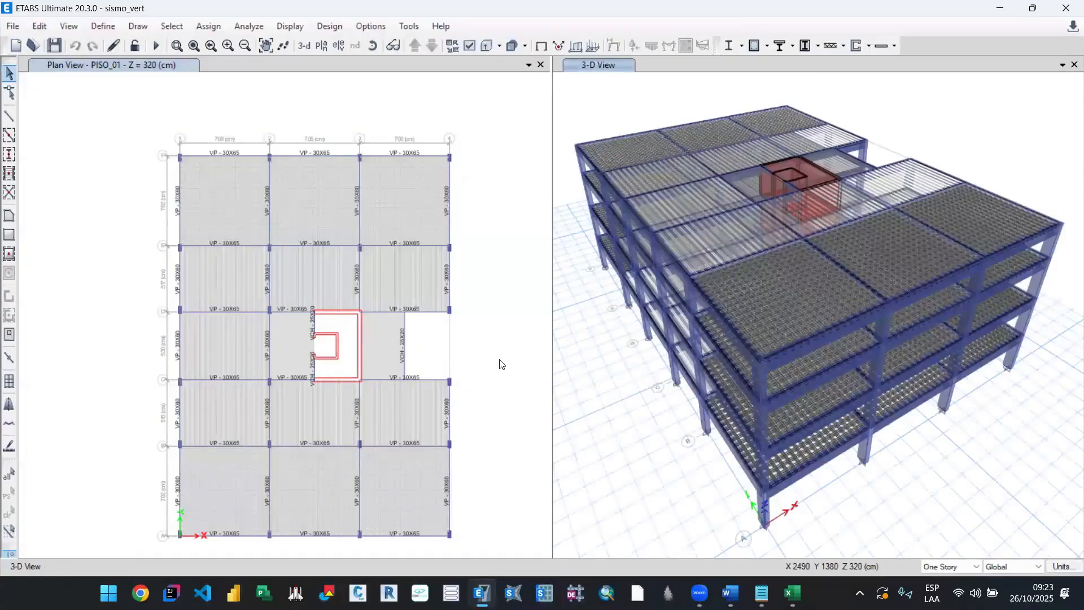
# Step: Examine the slab panels, grid spans and core walls in the PISO_01 plan view
pyautogui.moveTo(437, 317); pyautogui.dragTo(416, 291)
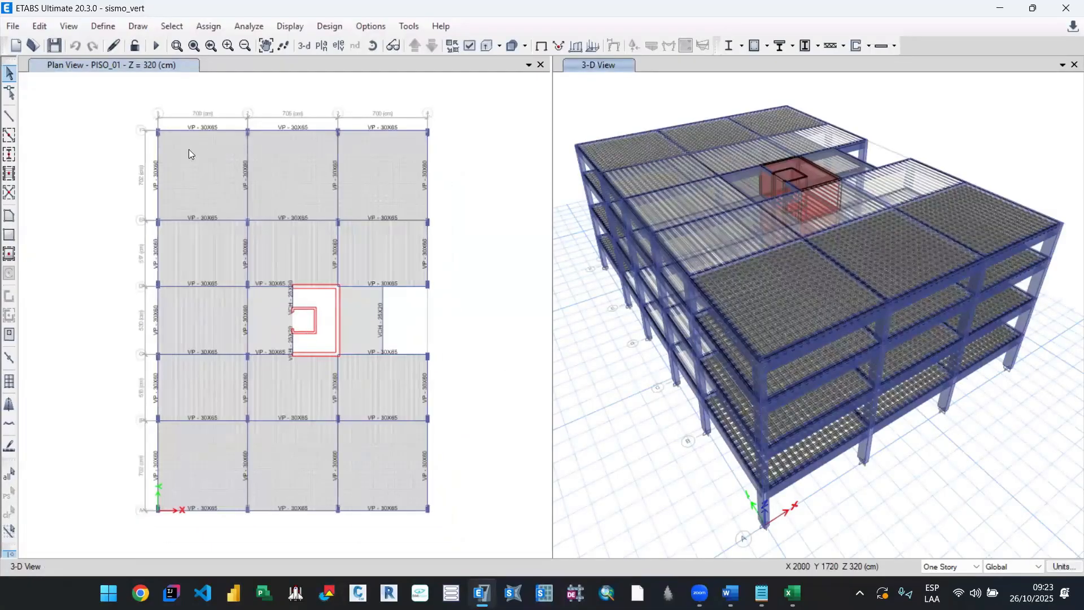
pyautogui.scroll(3, 189, 165)
pyautogui.moveTo(312, 269); pyautogui.dragTo(297, 318)
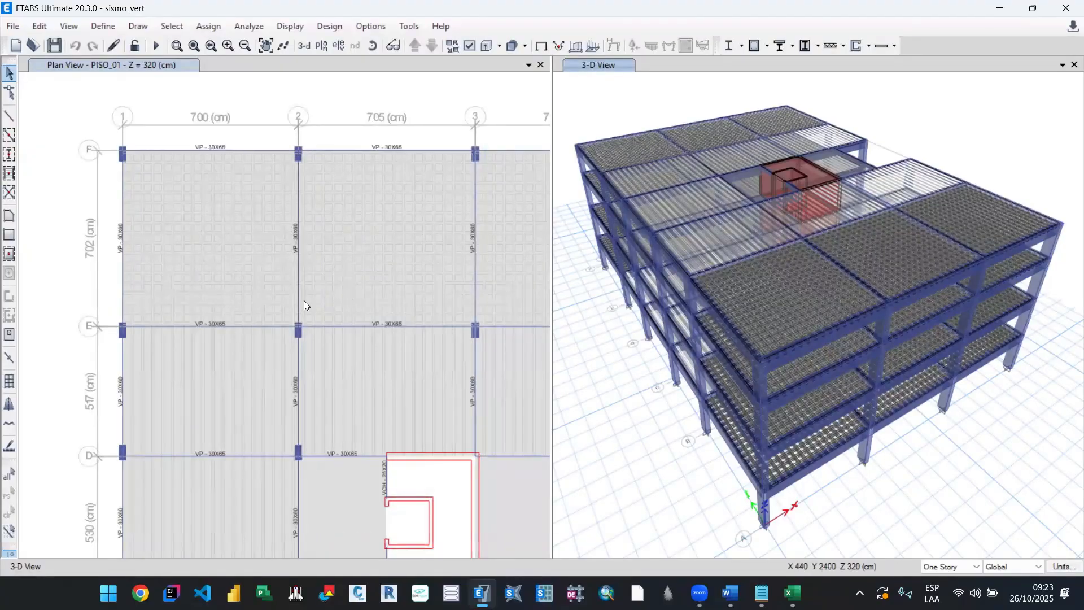
pyautogui.moveTo(406, 263); pyautogui.dragTo(217, 295)
pyautogui.scroll(3, 381, 170)
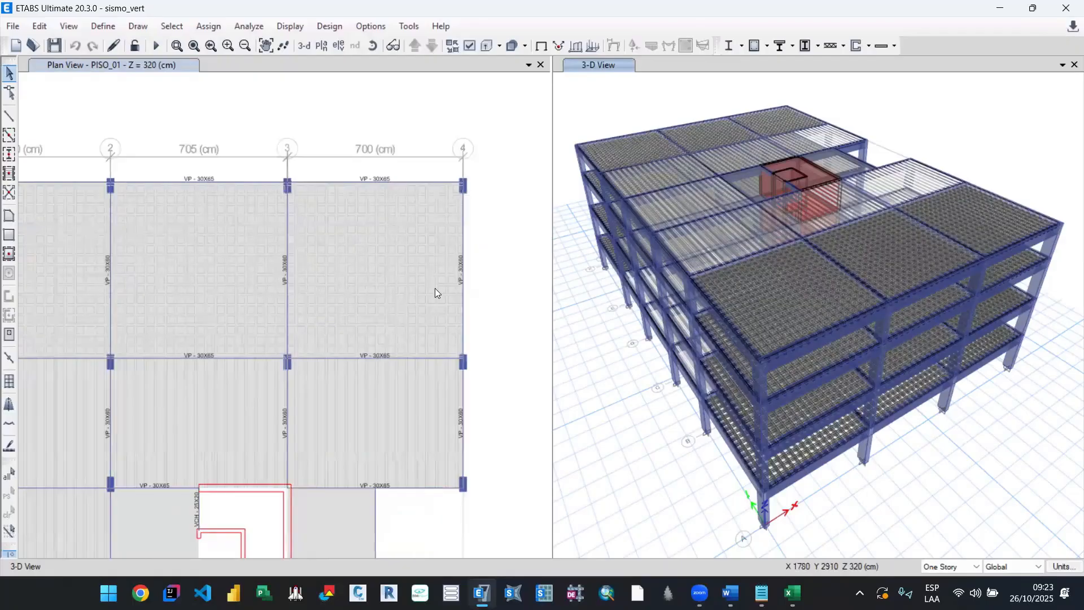
pyautogui.scroll(-1, 434, 290)
pyautogui.moveTo(431, 295); pyautogui.dragTo(314, 204)
pyautogui.scroll(-2, 368, 274)
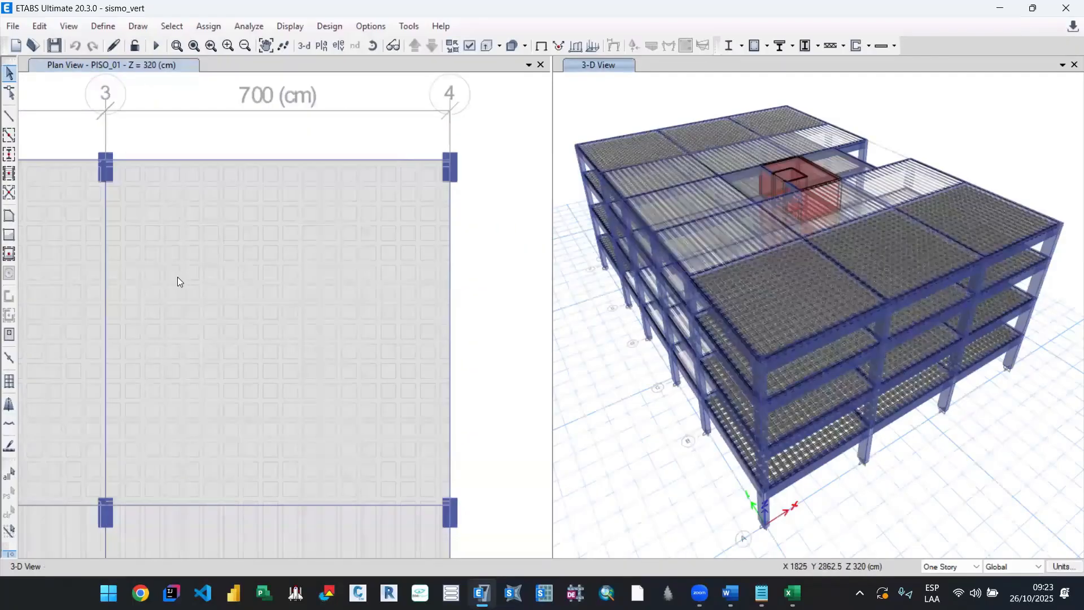
pyautogui.moveTo(169, 256); pyautogui.dragTo(437, 250)
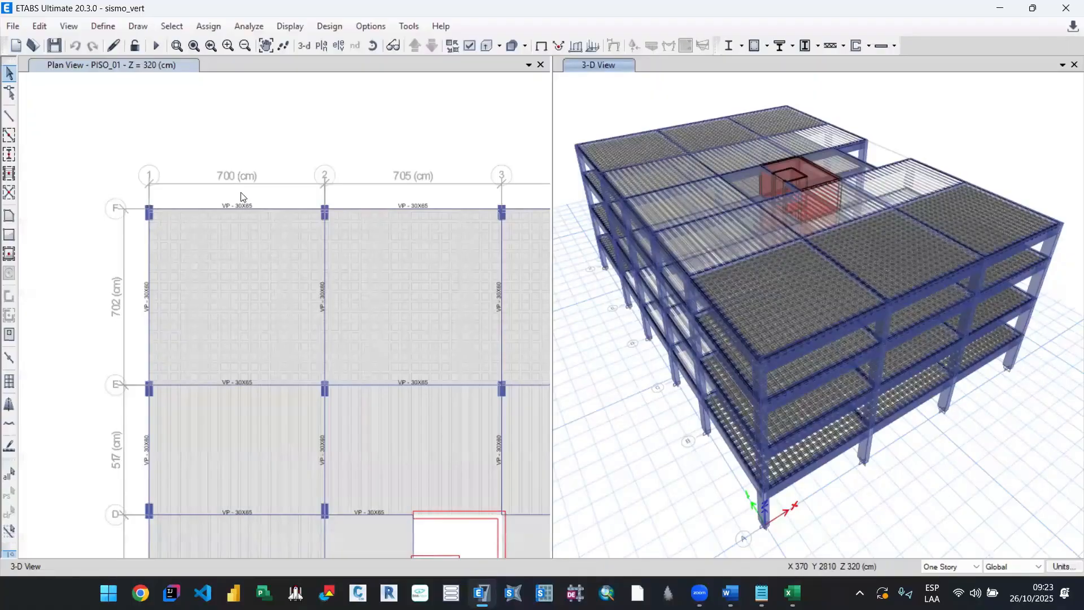
pyautogui.scroll(3, 240, 308)
pyautogui.scroll(-3, 280, 337)
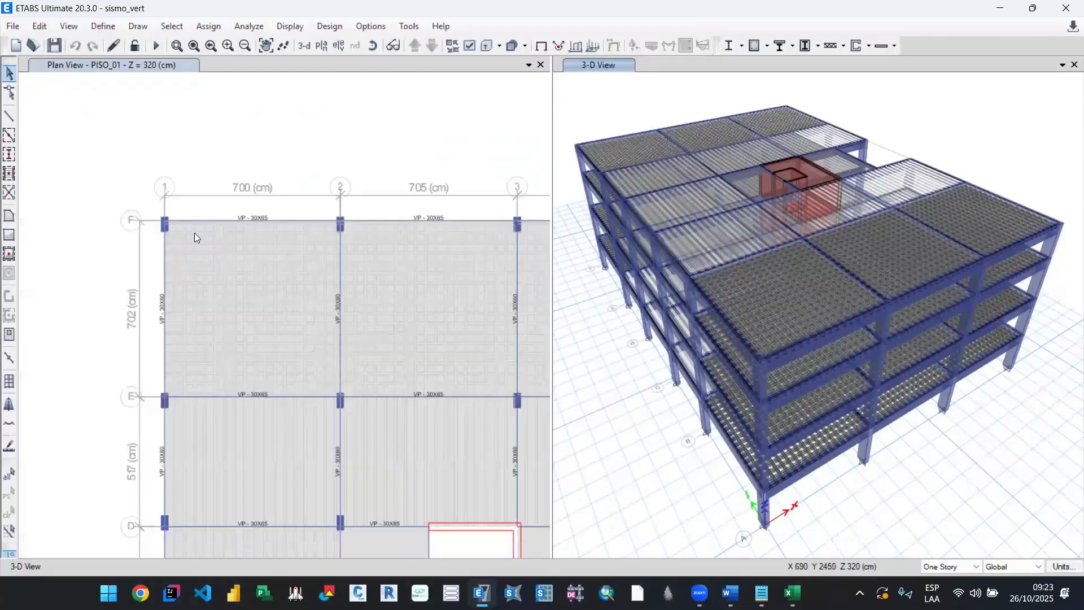
pyautogui.moveTo(357, 373); pyautogui.dragTo(299, 321)
pyautogui.moveTo(184, 396); pyautogui.dragTo(192, 180)
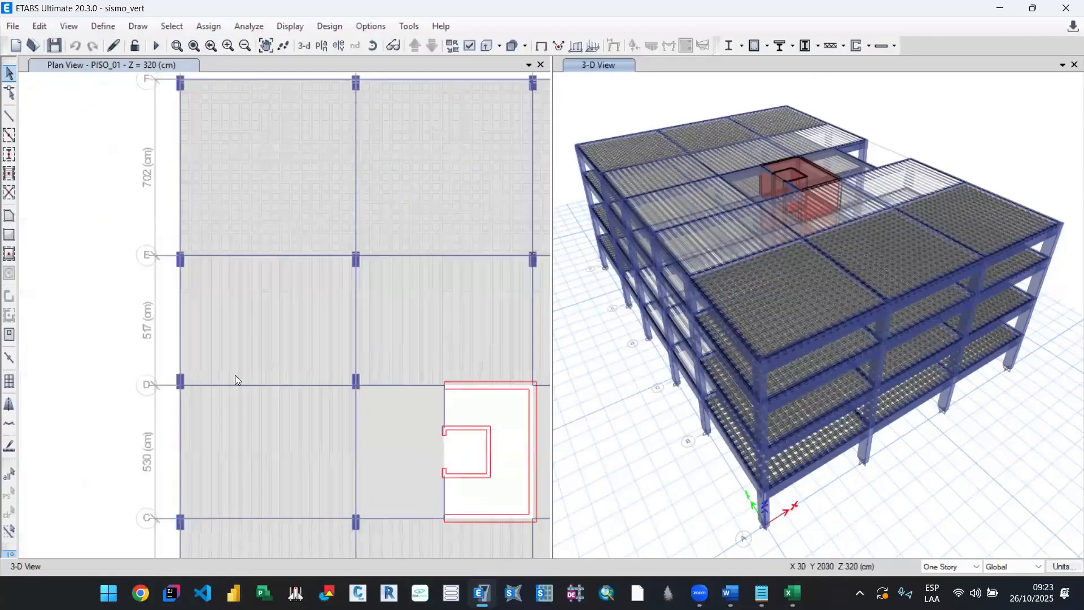
pyautogui.scroll(-3, 271, 432)
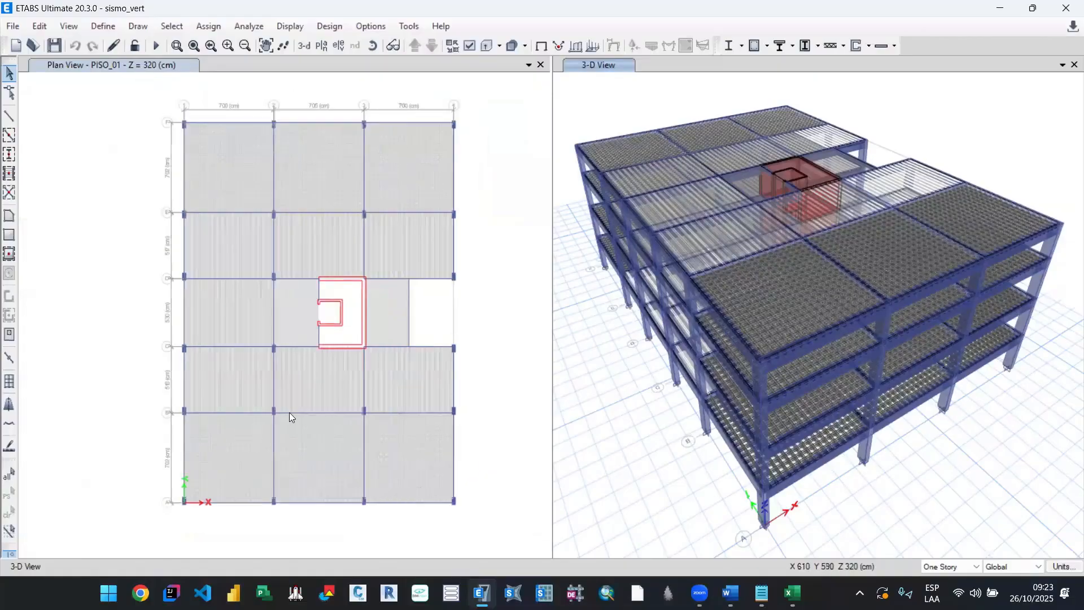
# Step: Open the definition of the ESPECTRO Z response spectrum function to inspect its periods, values and graph
pyautogui.click(103, 26)
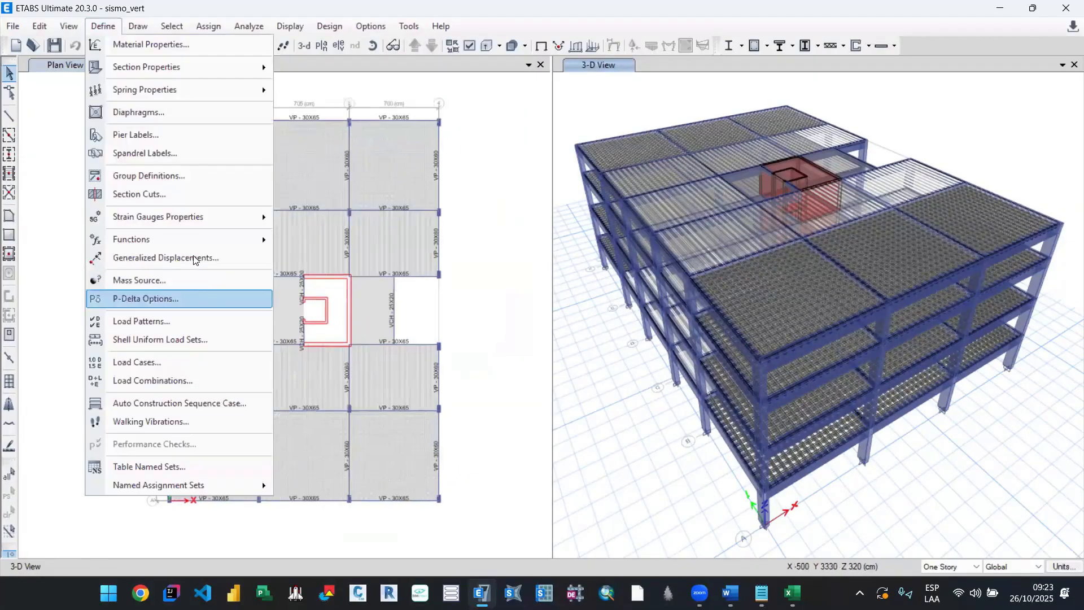
pyautogui.moveTo(279, 239)
pyautogui.click(334, 245)
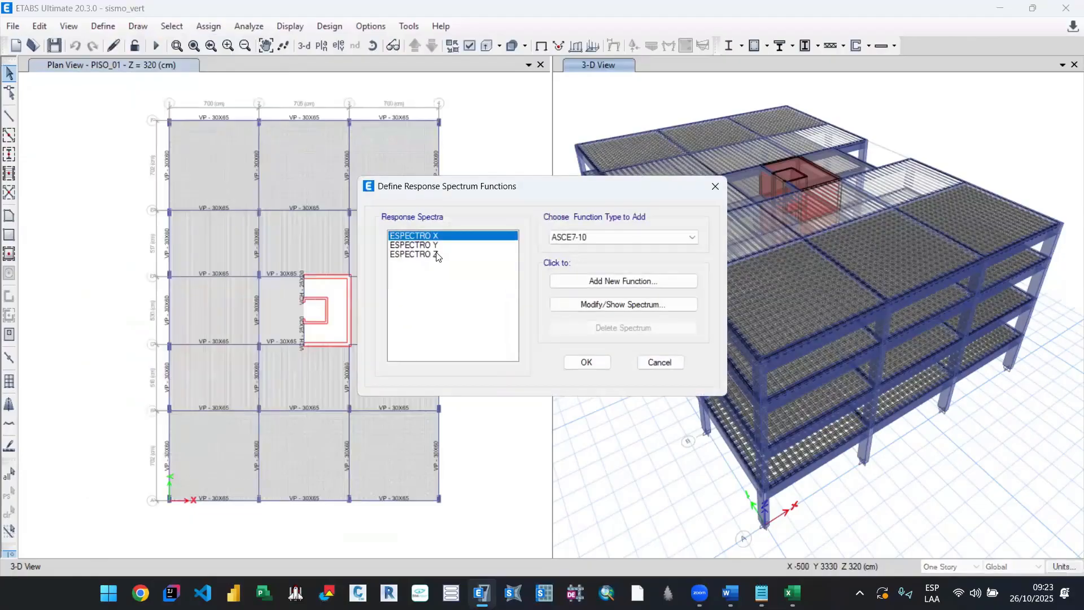
pyautogui.click(450, 255)
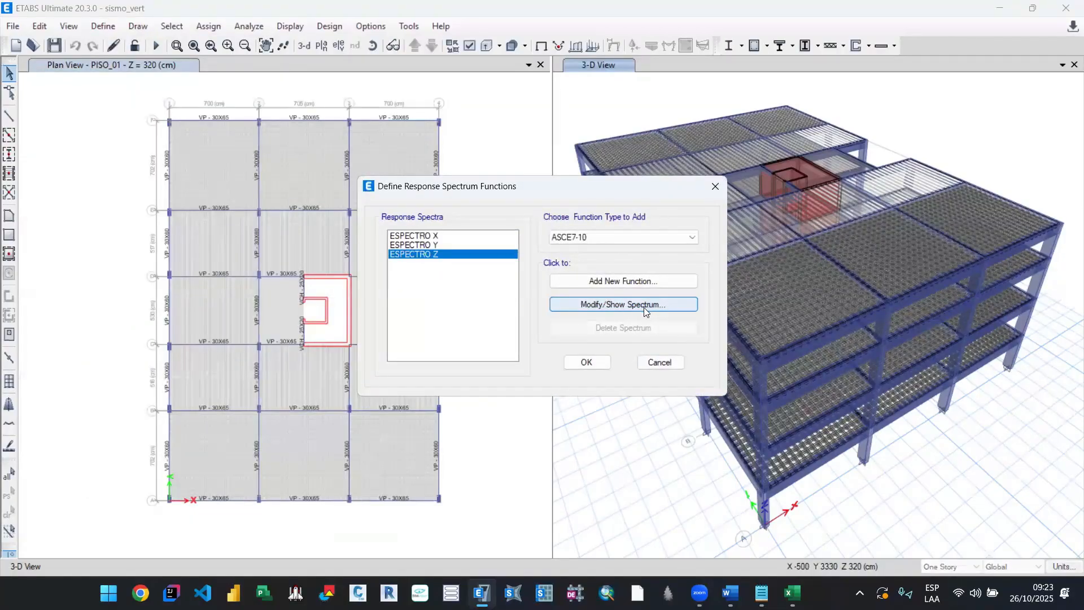
pyautogui.click(644, 306)
pyautogui.click(646, 353)
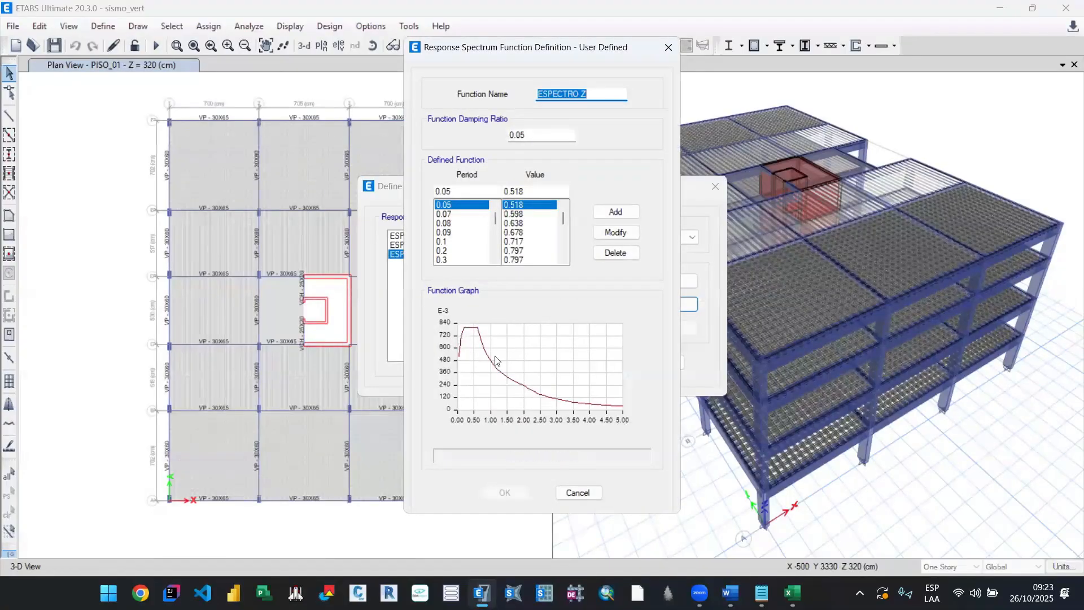
# Step: Switch to the ESPECTRO workbook in Excel and inspect the C formulas and T values on the ESP. VERTICAL sheet
pyautogui.click(792, 593)
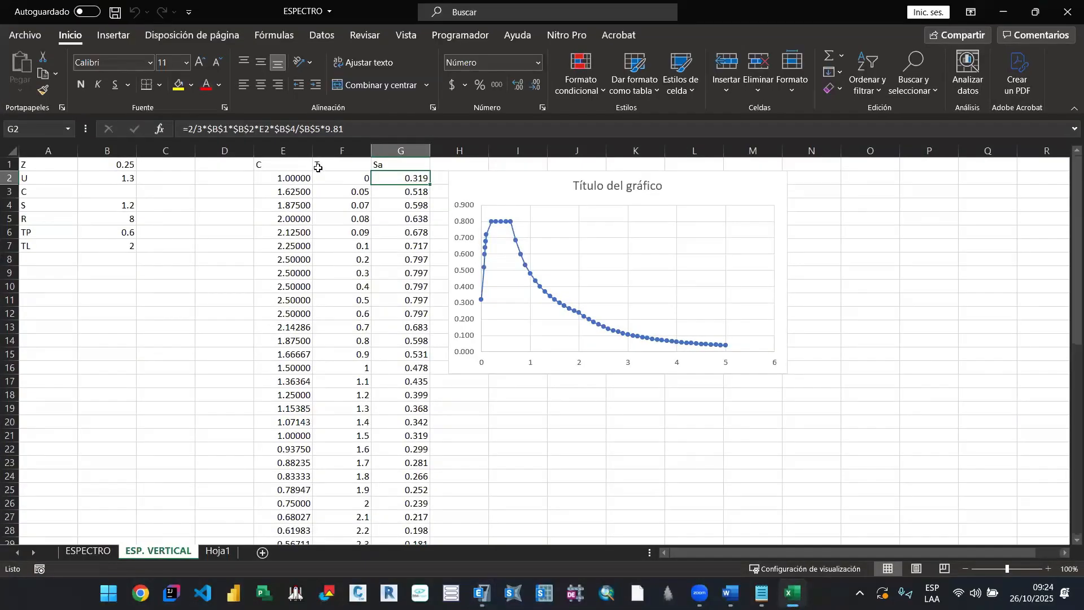
pyautogui.click(349, 179)
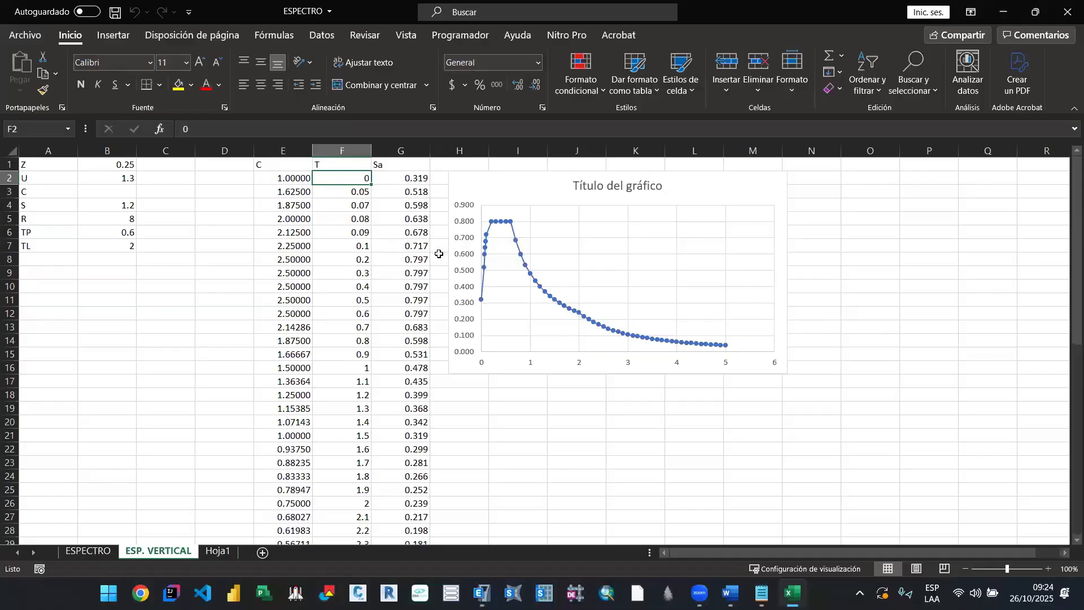
pyautogui.click(314, 219)
pyautogui.click(287, 182)
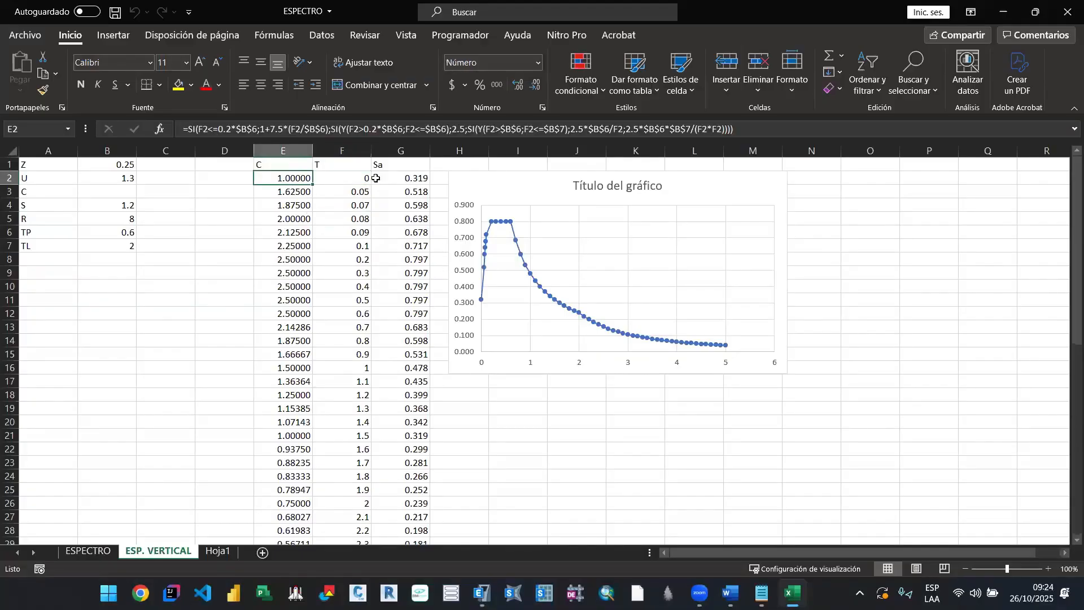
pyautogui.click(377, 178)
pyautogui.click(280, 179)
pyautogui.click(284, 252)
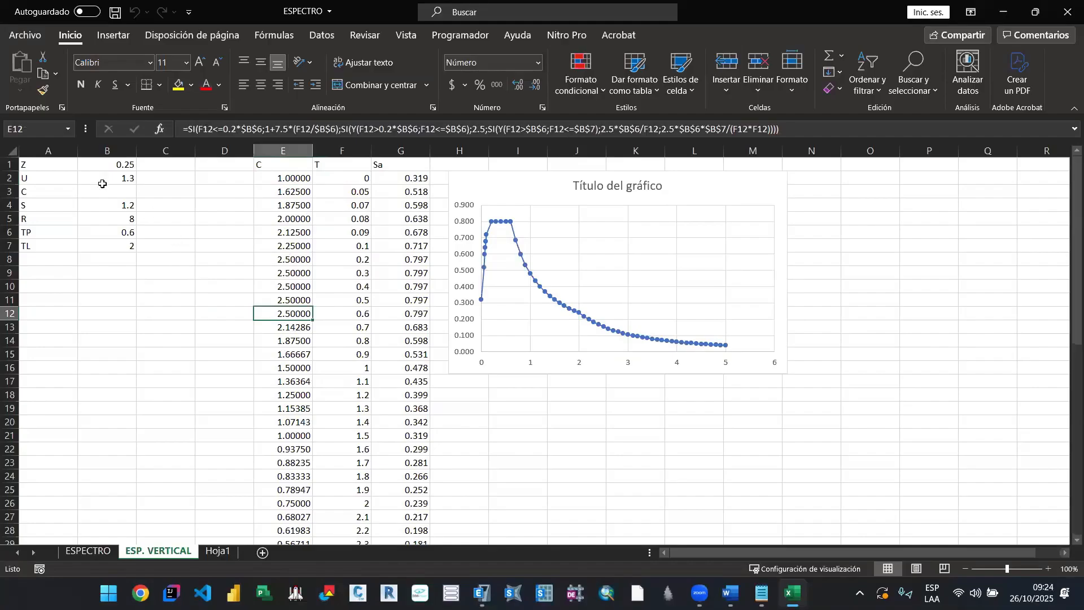
# Step: Review the seismic parameters Z, U, C, S, R, TP and TL in columns A and B
pyautogui.moveTo(58, 169); pyautogui.dragTo(120, 249)
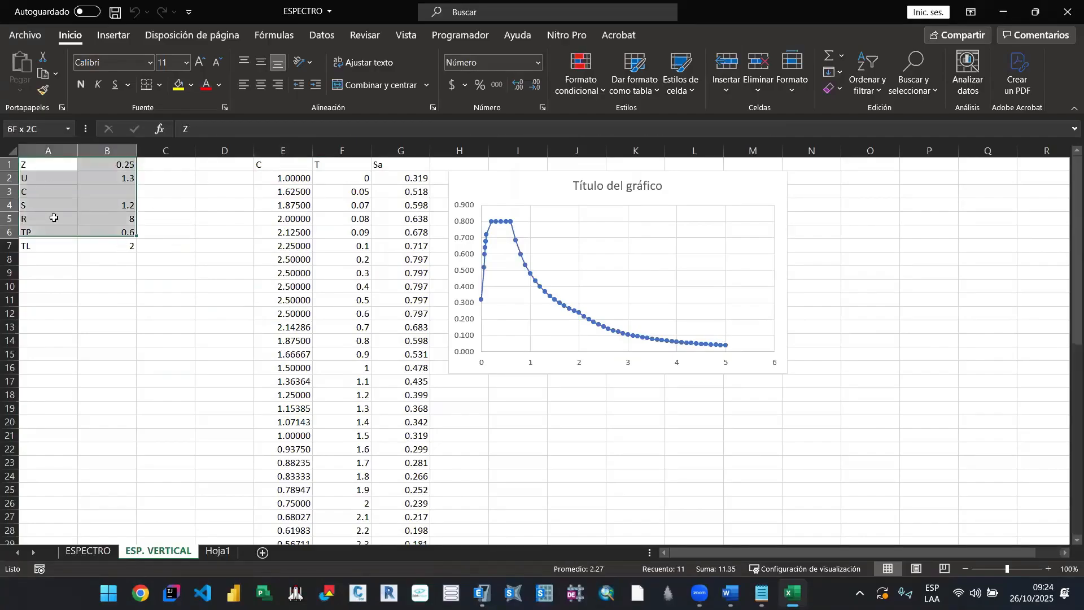
pyautogui.click(63, 167)
pyautogui.click(58, 181)
pyautogui.click(57, 194)
pyautogui.click(53, 217)
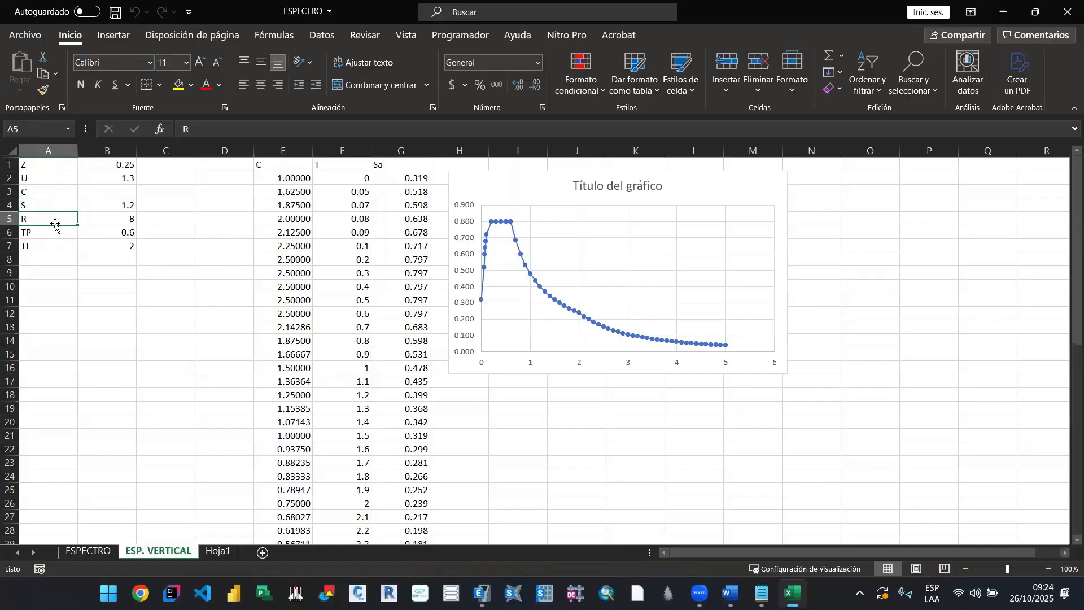
pyautogui.click(55, 232)
pyautogui.click(58, 244)
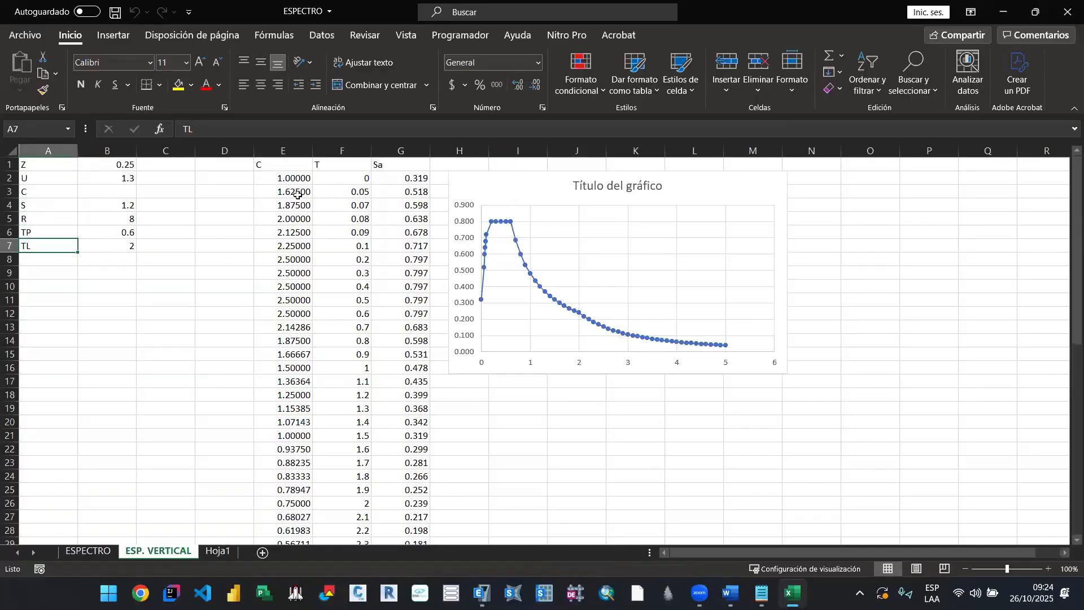
# Step: Inspect the Sa formula in G2 and select the T and Sa values of the vertical spectrum
pyautogui.moveTo(285, 165); pyautogui.dragTo(371, 287)
pyautogui.click(328, 214)
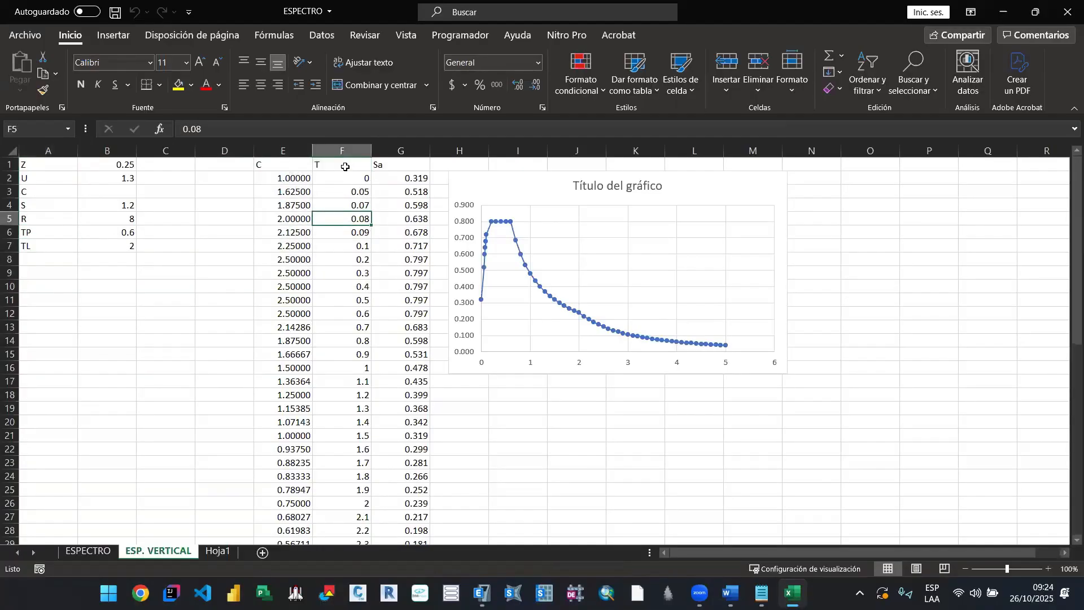
pyautogui.click(411, 185)
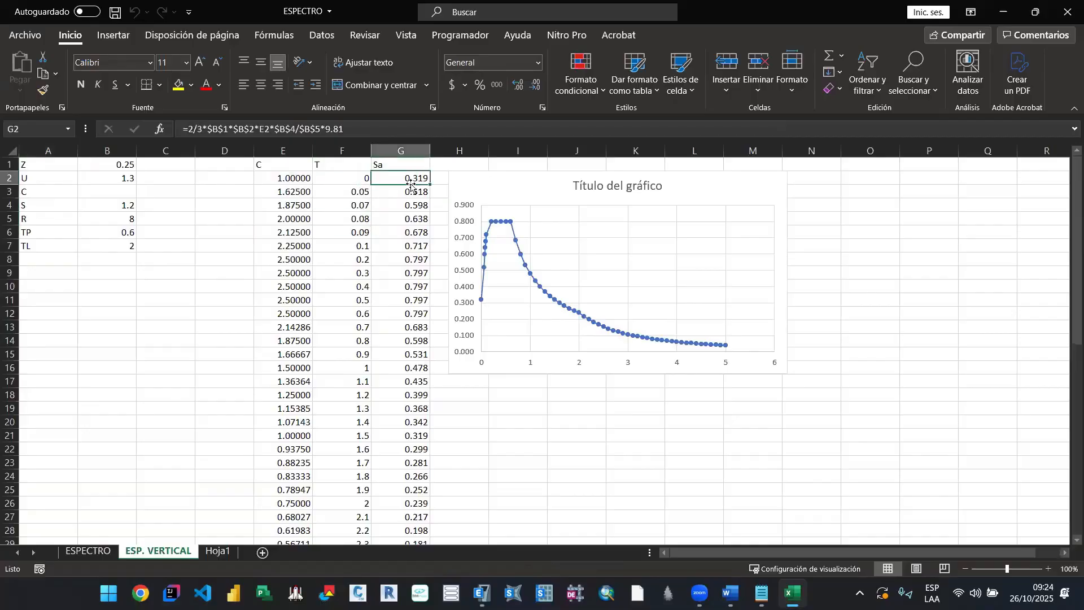
pyautogui.moveTo(346, 177); pyautogui.dragTo(380, 511)
pyautogui.scroll(10, 376, 361)
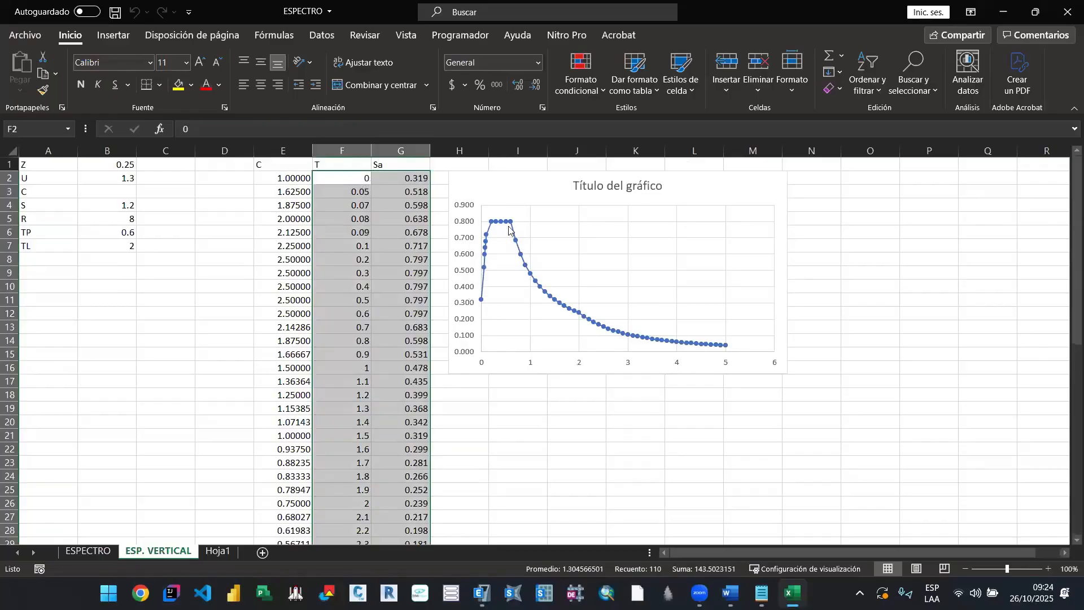
# Step: Switch to Notepad to view the period and acceleration pairs in ESPECTRO_Z.txt, and close its window
pyautogui.click(762, 593)
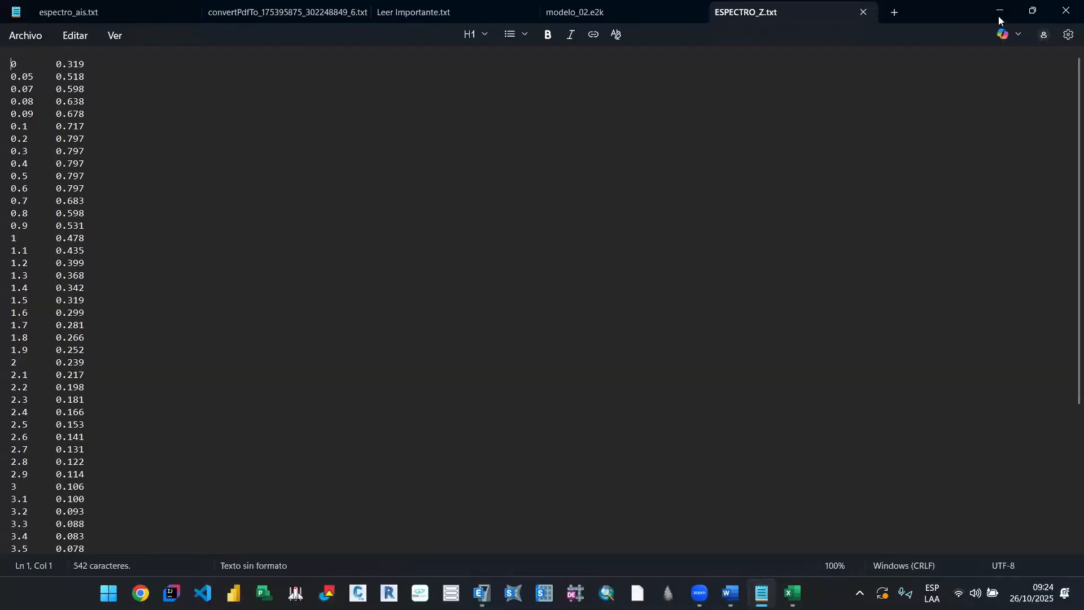
pyautogui.moveTo(952, 23); pyautogui.dragTo(709, 179)
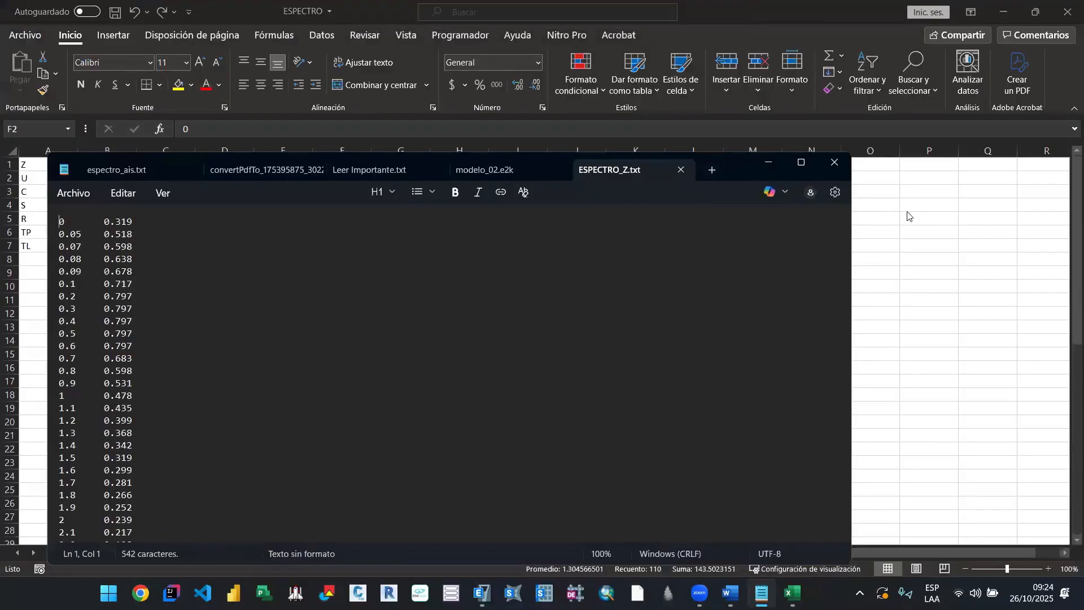
pyautogui.click(800, 163)
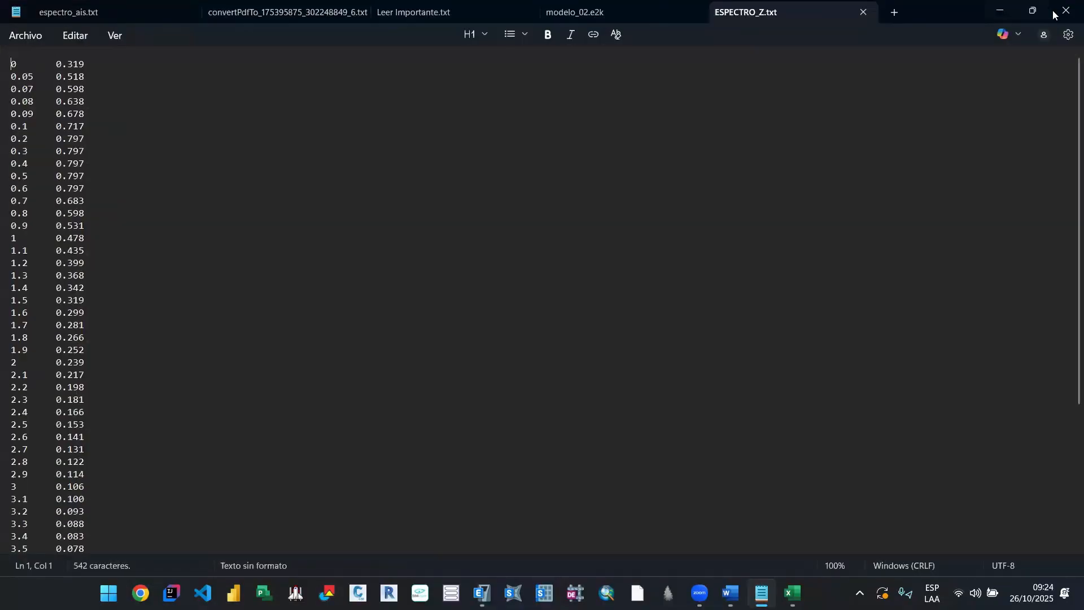
pyautogui.click(1064, 13)
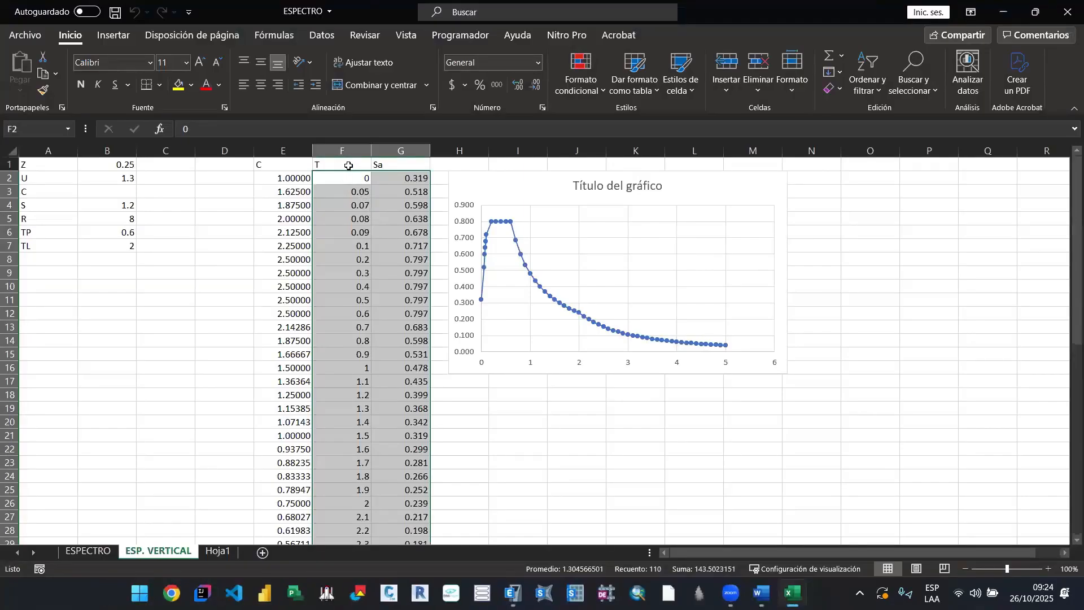
# Step: Clear the range selection in the spectrum sheet and minimize Excel to return to the ESPECTRO Z definition in ETABS
pyautogui.click(349, 166)
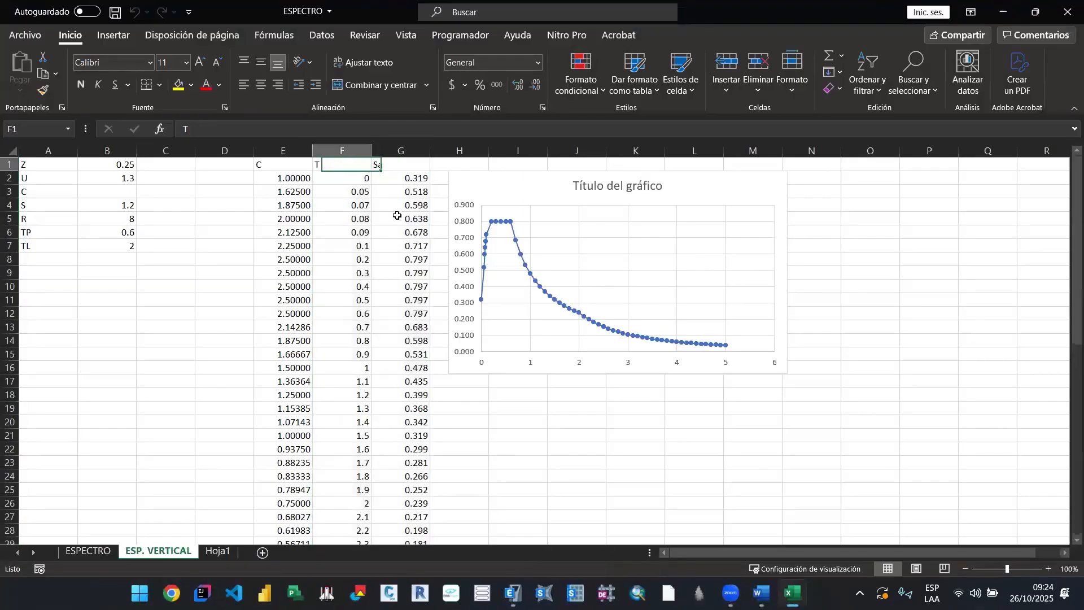
pyautogui.click(342, 184)
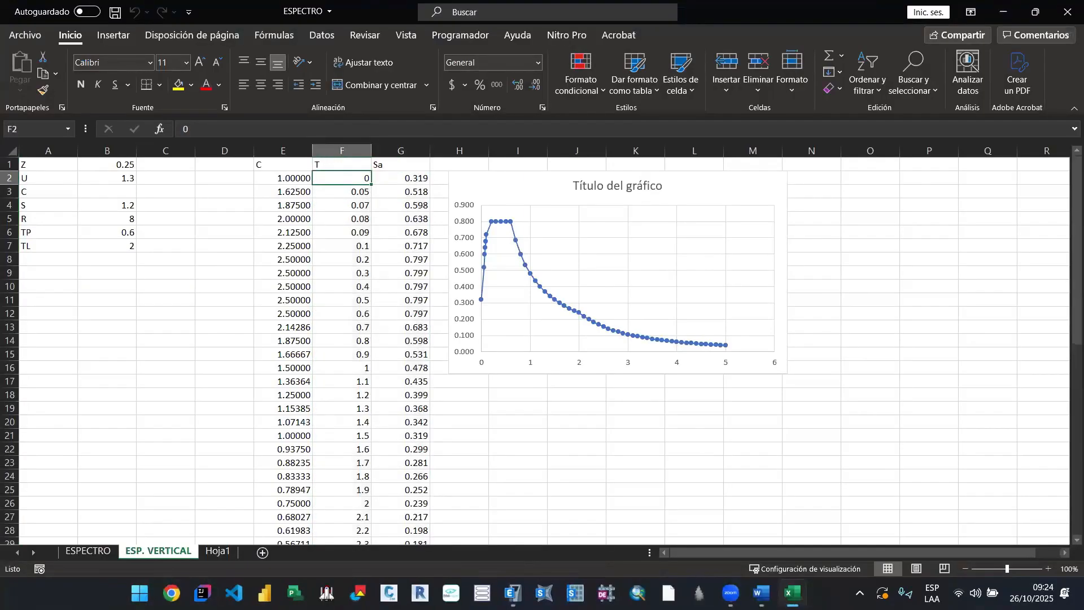
pyautogui.click(1004, 12)
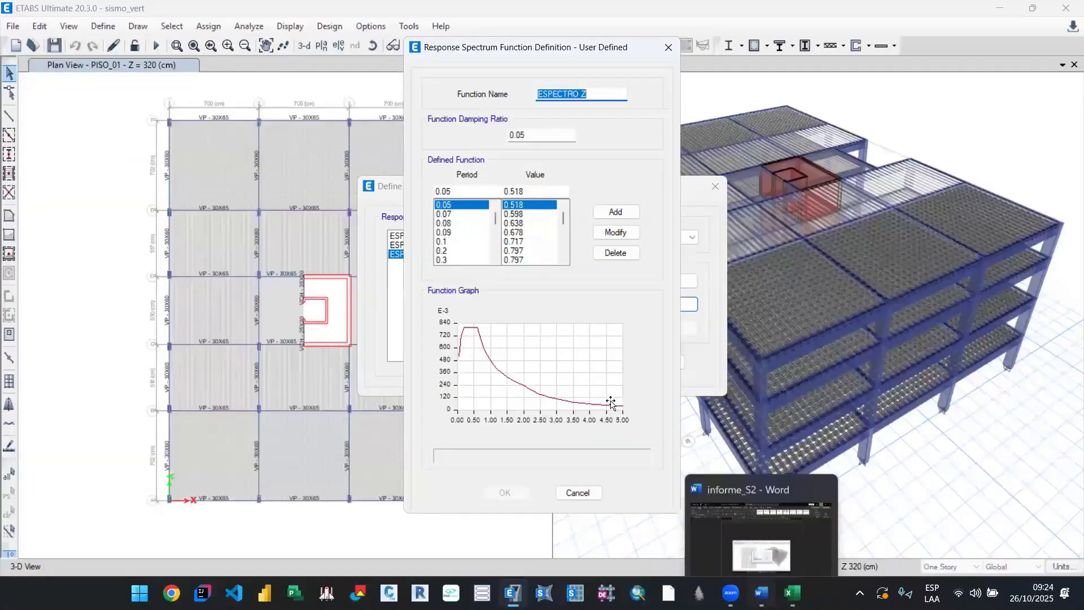
# Step: Switch to the informe_S2 report in Word and go back to its first page
pyautogui.click(762, 593)
pyautogui.scroll(10, 612, 397)
pyautogui.scroll(10, 612, 398)
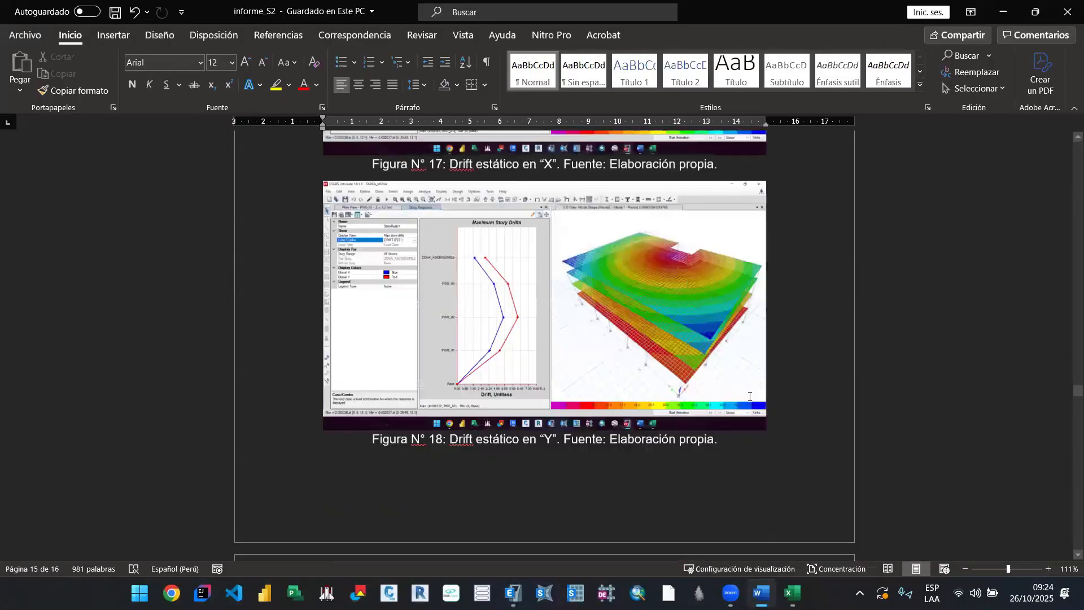
pyautogui.scroll(20, 848, 270)
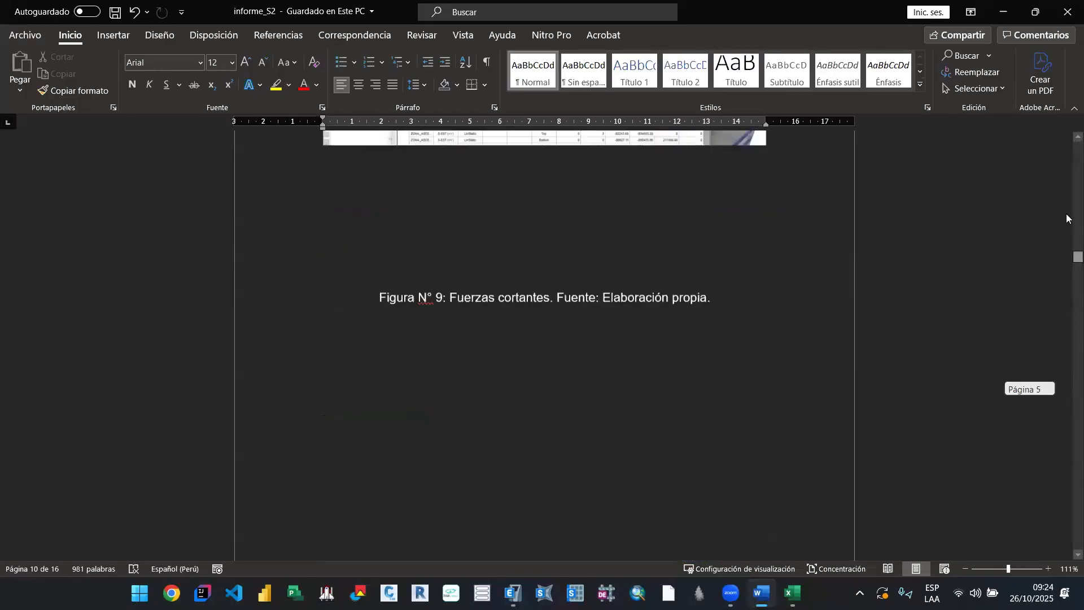
pyautogui.scroll(20, 847, 270)
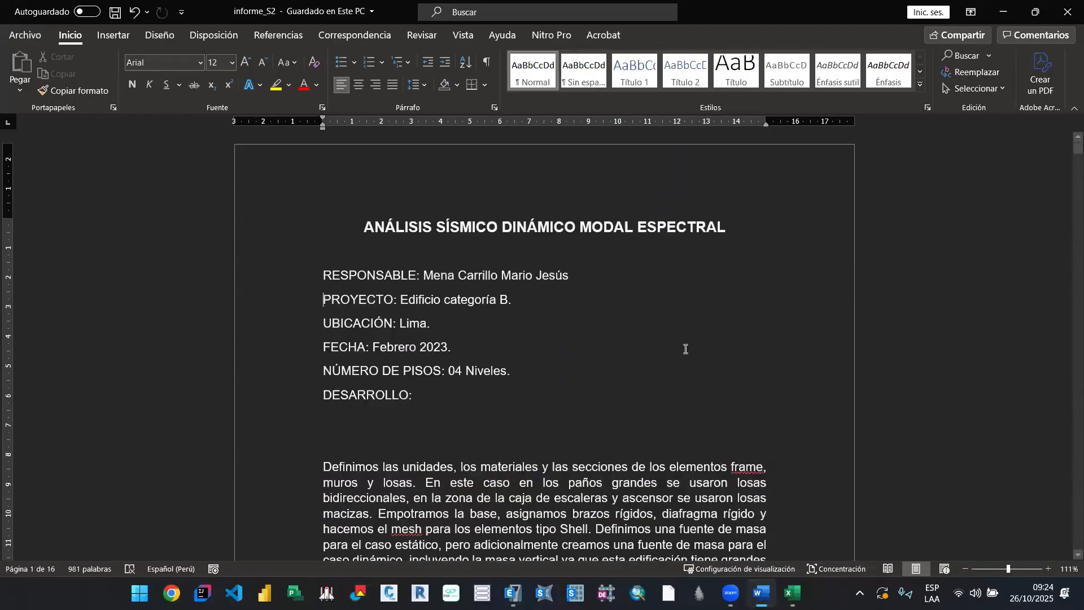
# Step: Review the DESARROLLO paragraph describing the modelling procedure and continue to the first-mode model figure on page 2
pyautogui.scroll(-2, 685, 350)
pyautogui.scroll(-5, 628, 387)
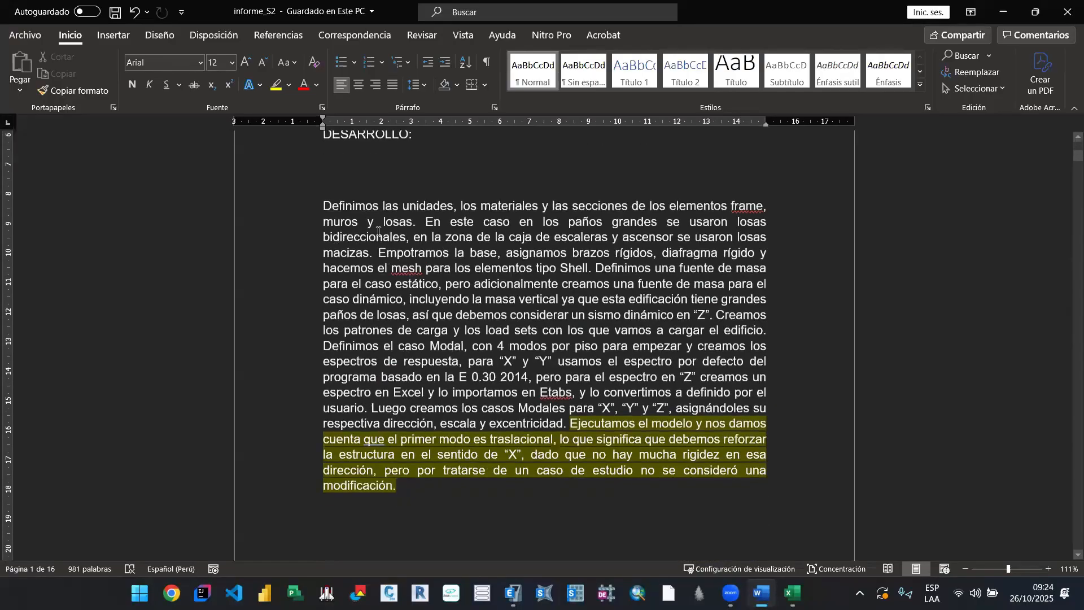
pyautogui.tripleClick(605, 488)
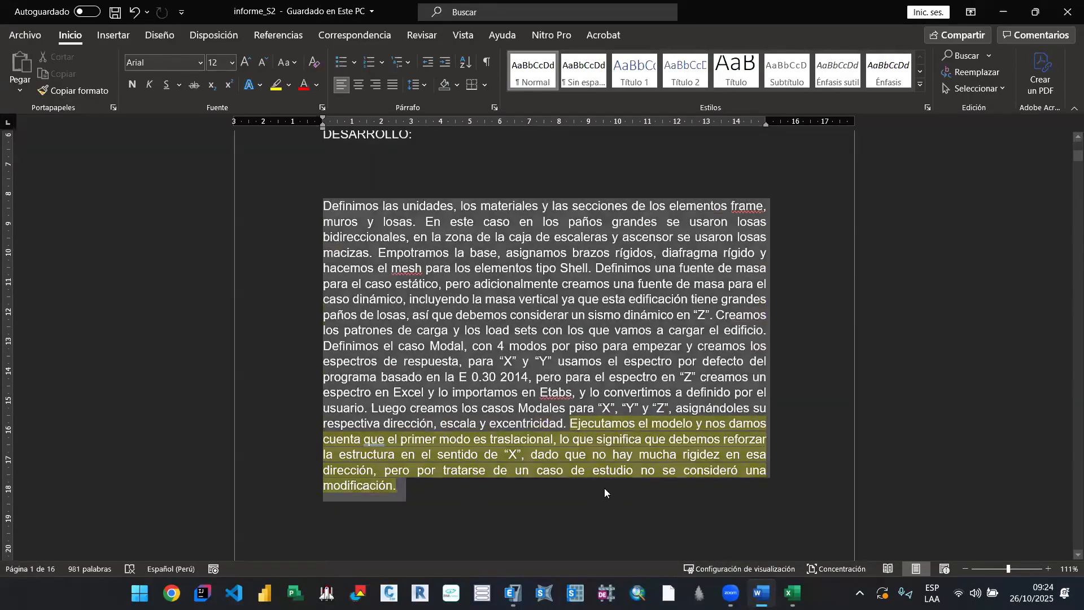
pyautogui.click(501, 460)
pyautogui.scroll(-5, 498, 440)
pyautogui.scroll(-14, 496, 439)
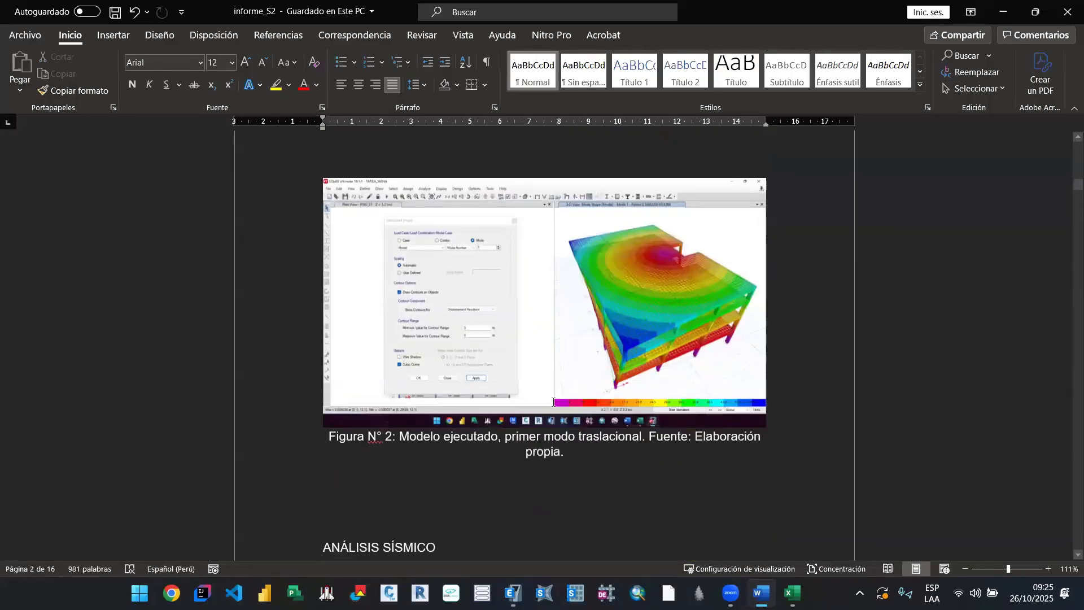
# Step: Read through the report's seismic factor, static and spectrum sections up to item 4 on participating masses and Figura N° 14
pyautogui.scroll(-9, 566, 377)
pyautogui.scroll(-1, 566, 377)
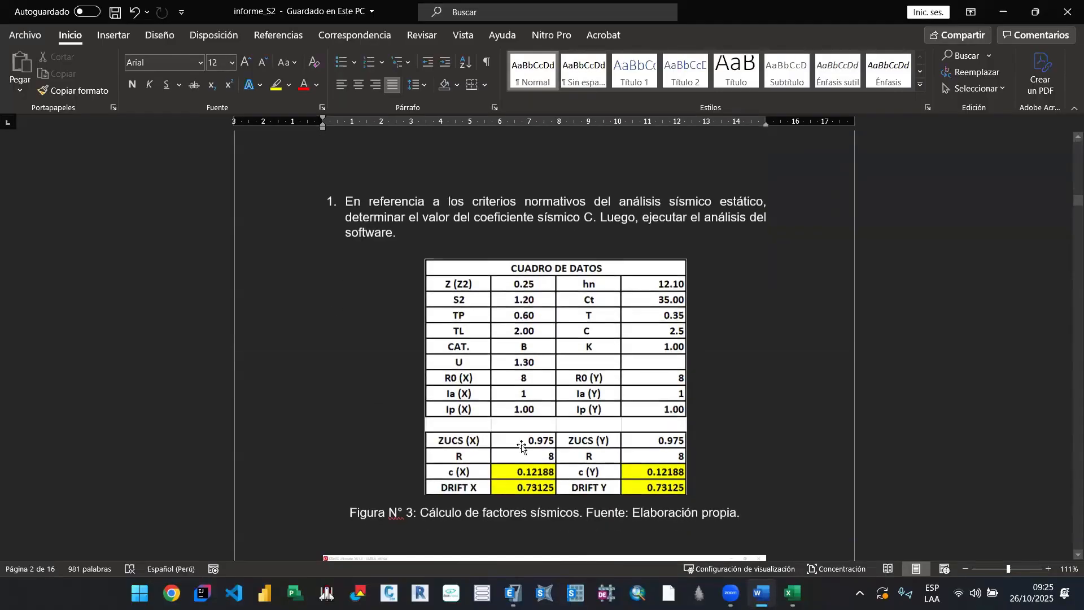
pyautogui.scroll(-9, 664, 439)
pyautogui.scroll(-18, 665, 439)
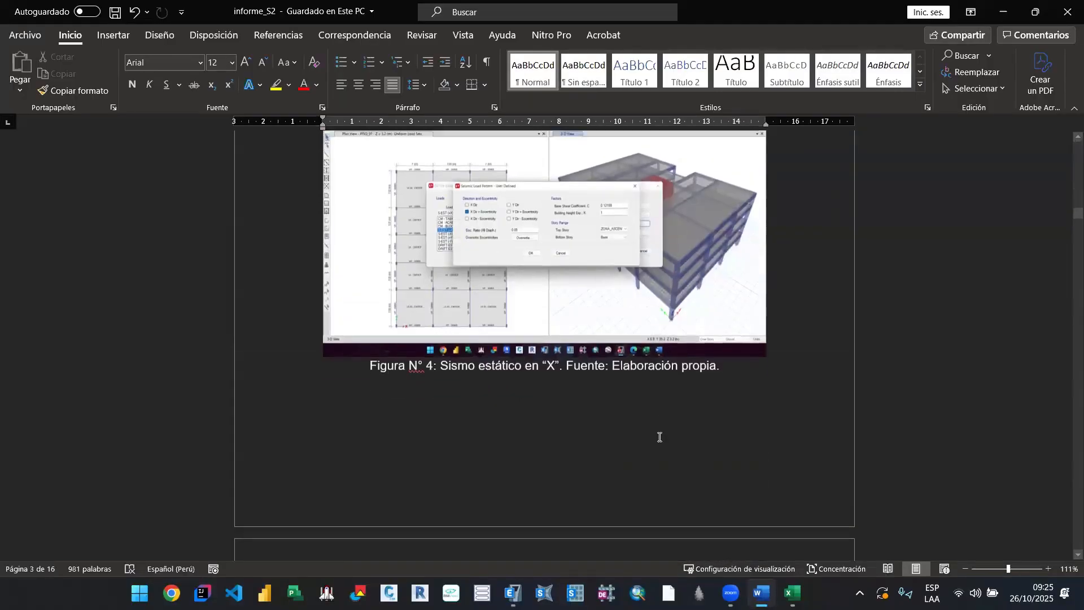
pyautogui.scroll(-20, 654, 425)
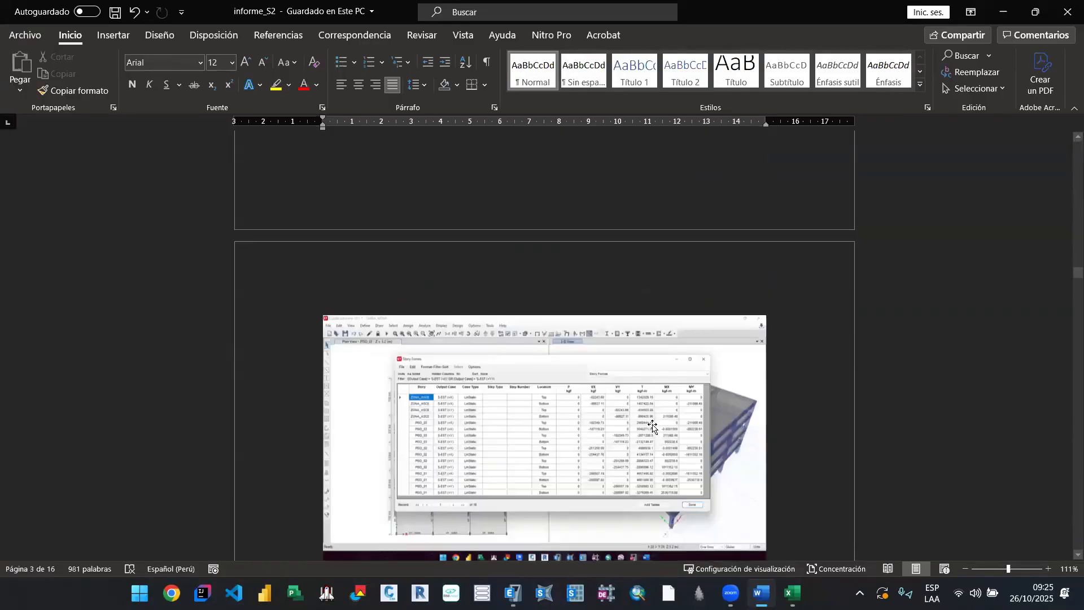
pyautogui.scroll(-10, 644, 430)
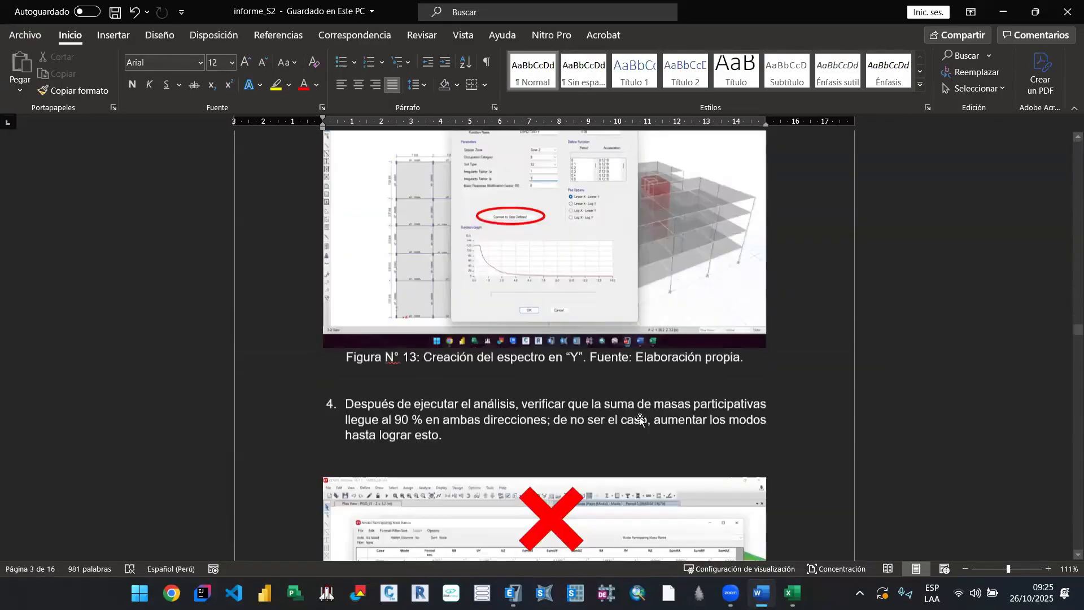
pyautogui.scroll(2, 636, 421)
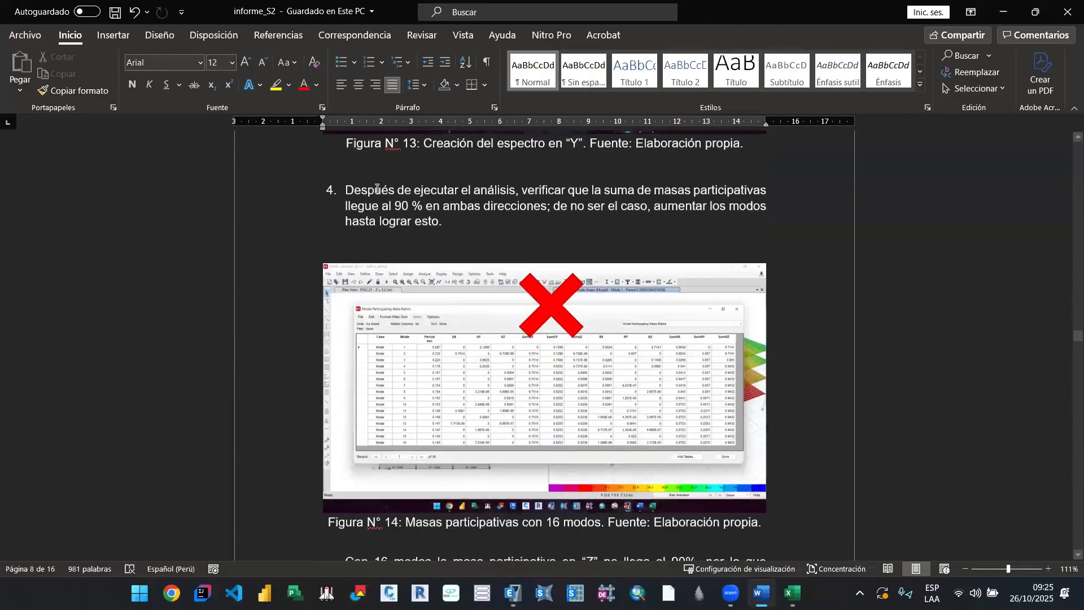
pyautogui.scroll(-1, 627, 333)
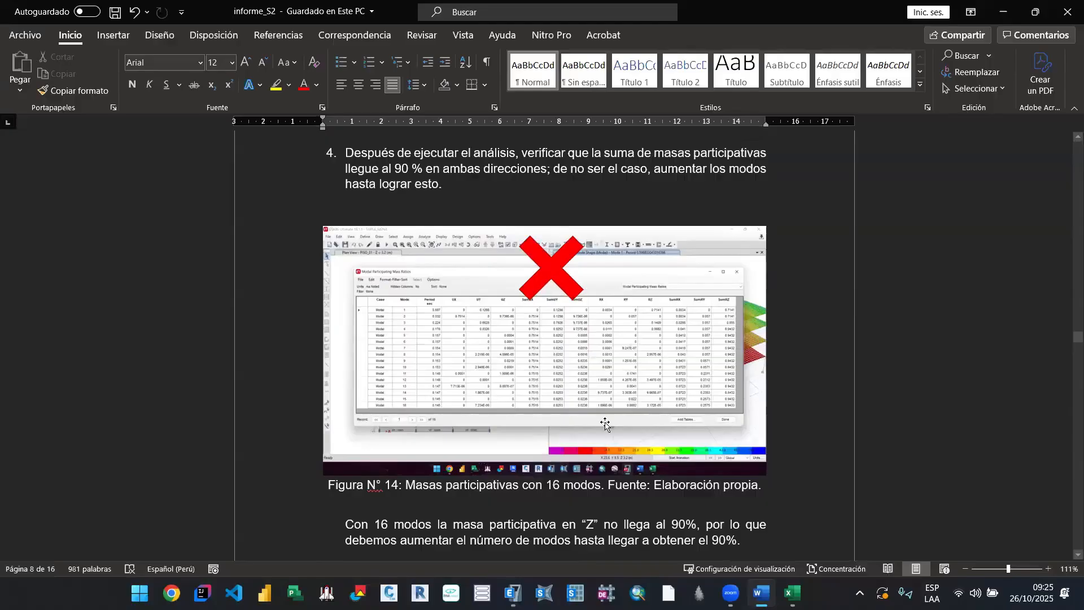
# Step: Switch to ETABS and close the ESPECTRO Z function definition without changes
pyautogui.hotkey('alt', 'Tab')
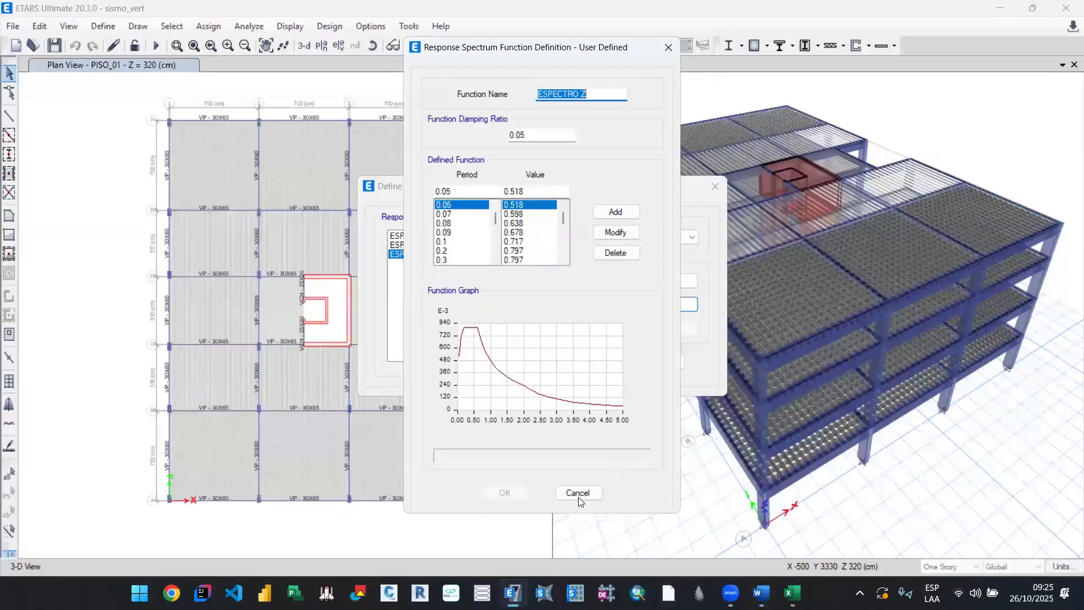
pyautogui.click(578, 493)
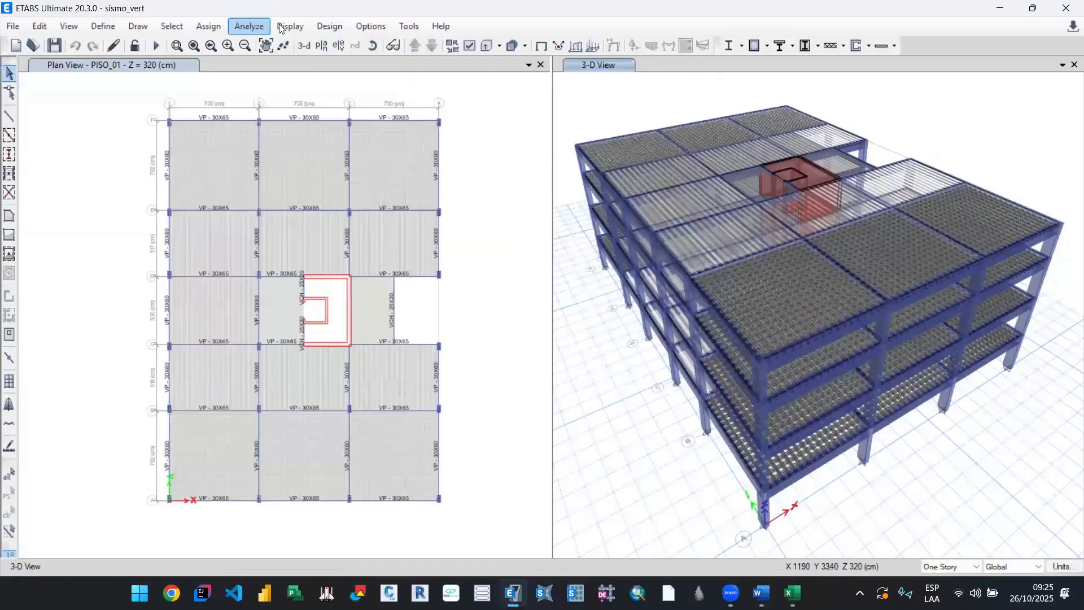
pyautogui.click(157, 45)
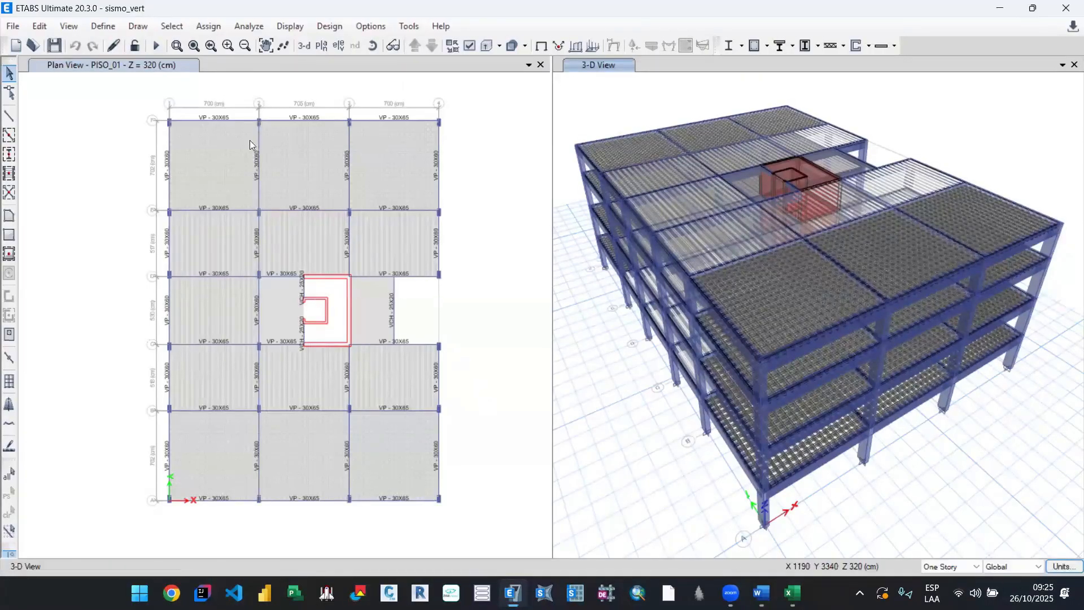
# Step: Open the Modal load case's data from the load case list
pyautogui.hotkey('alt', 'd')
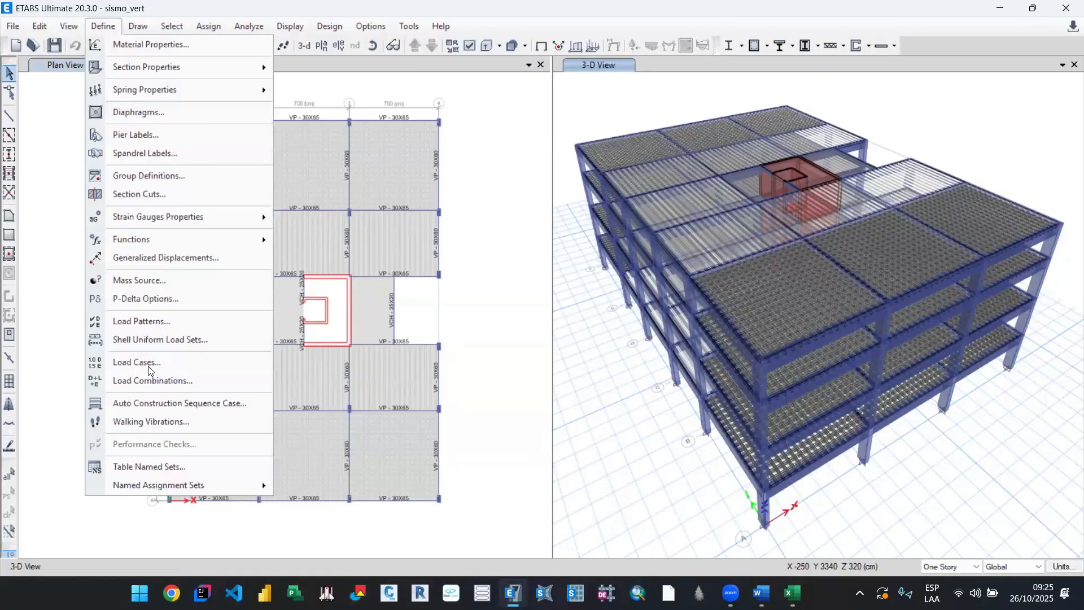
pyautogui.click(148, 366)
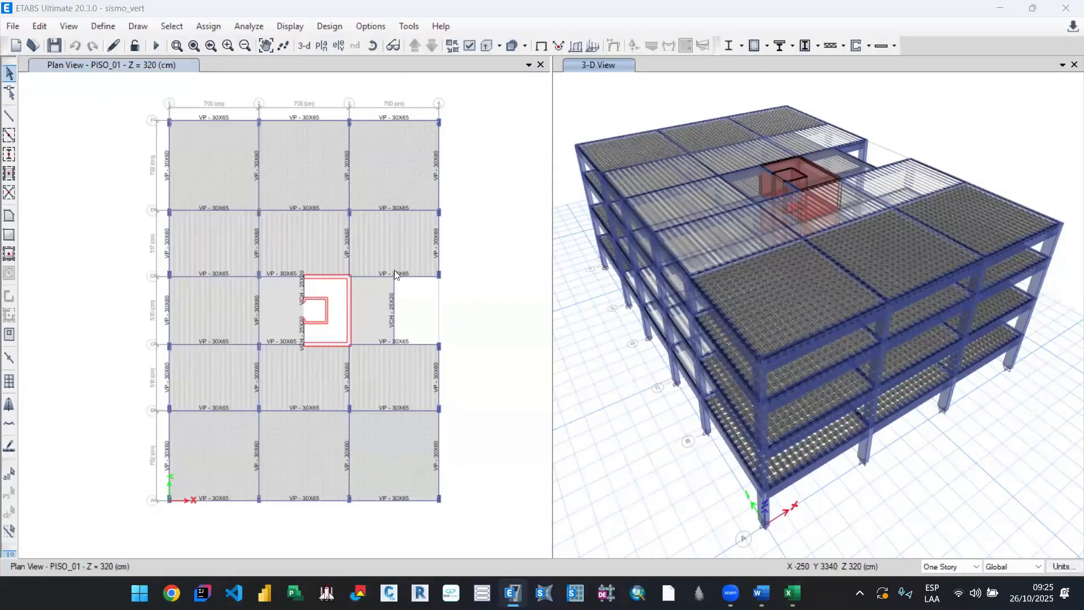
pyautogui.click(725, 259)
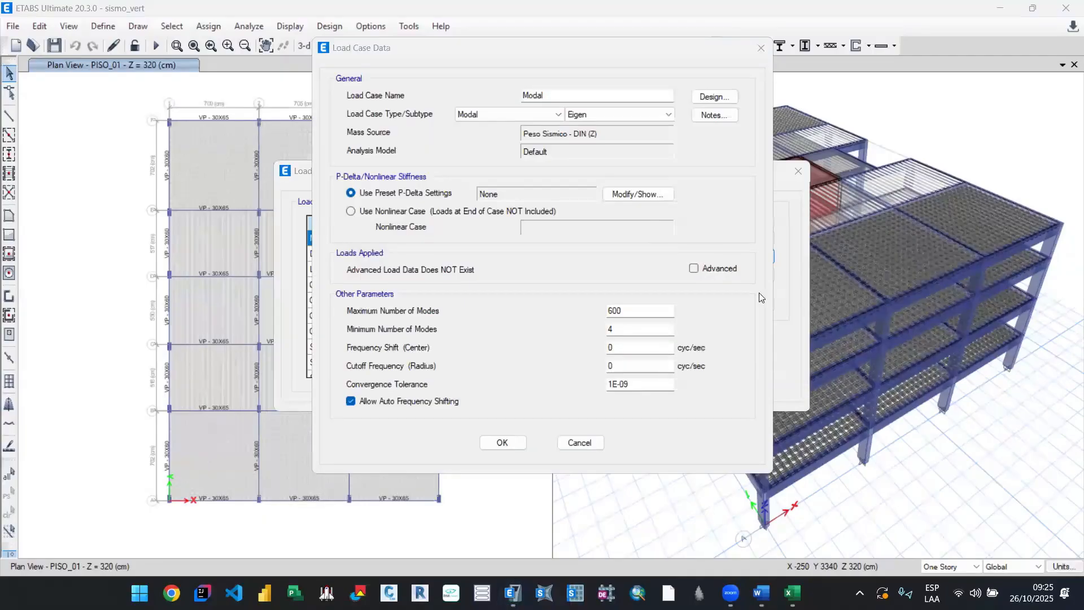
# Step: Check the Modal case's maximum and minimum number of modes, and close its data without saving
pyautogui.click(638, 309)
pyautogui.doubleClick(624, 312)
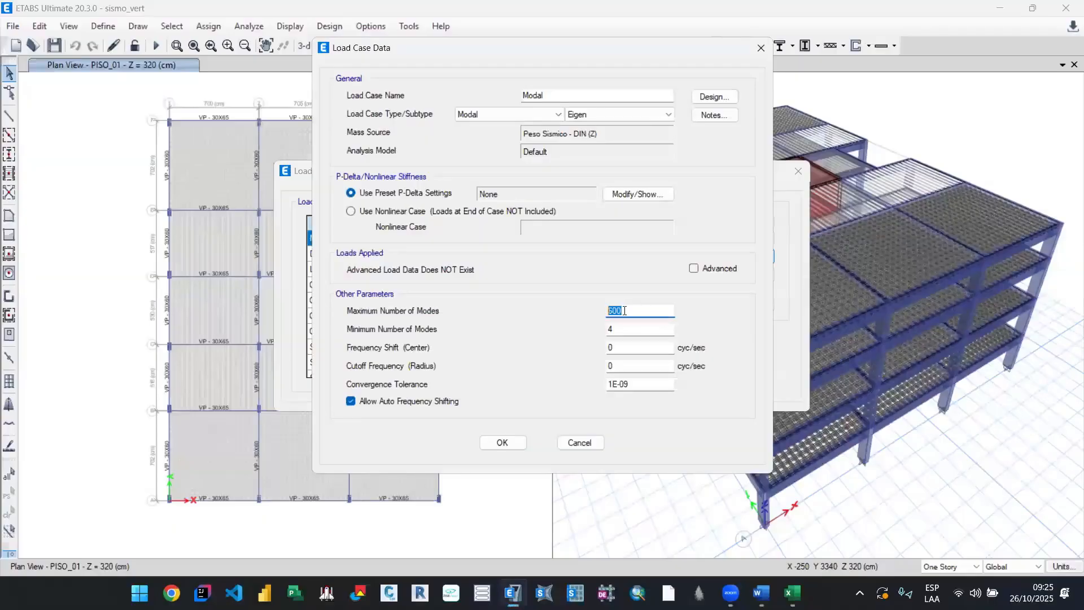
pyautogui.click(623, 312)
pyautogui.doubleClick(643, 329)
pyautogui.write('3')
pyautogui.click(638, 308)
pyautogui.doubleClick(646, 312)
pyautogui.press('Tab')
pyautogui.click(649, 311)
pyautogui.click(598, 445)
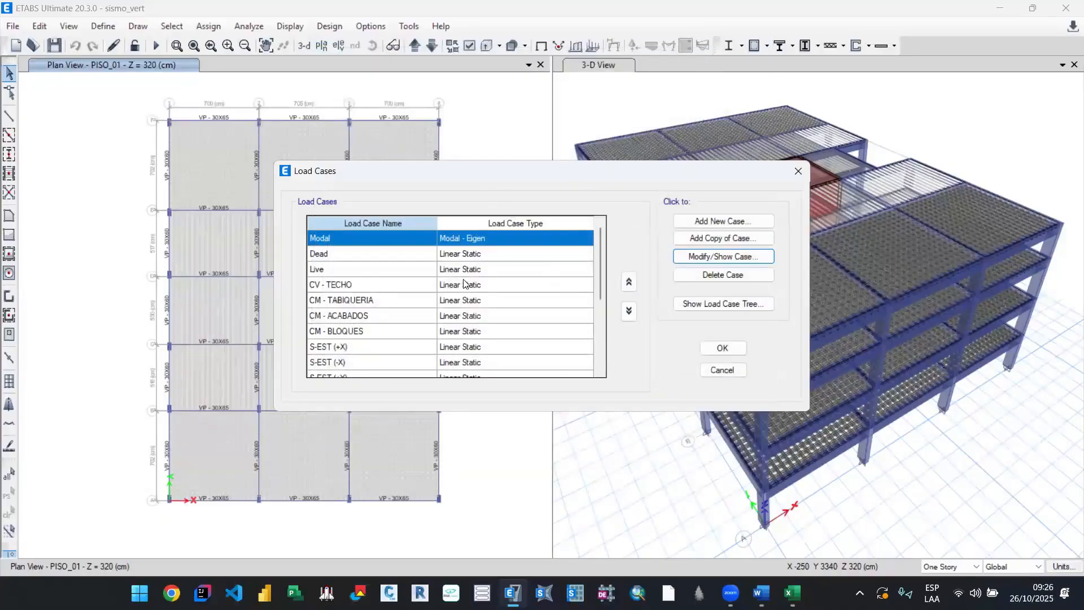
# Step: Review the DINAMICO - Z load case's acceleration direction, spectrum function and scale factor, and leave the load cases without changes
pyautogui.scroll(-2, 490, 301)
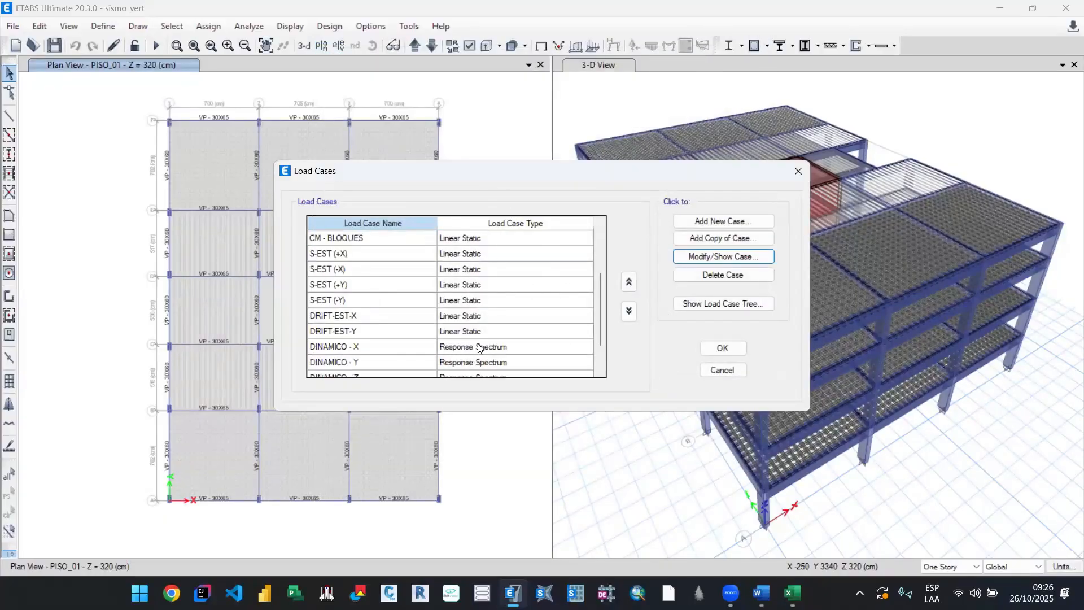
pyautogui.scroll(-1, 479, 347)
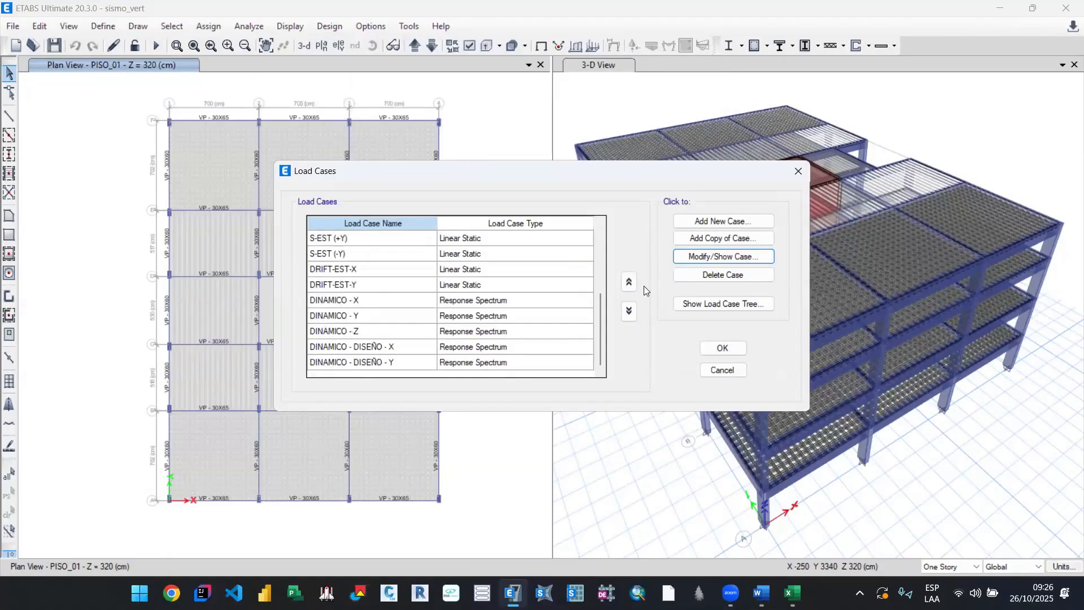
pyautogui.click(486, 332)
pyautogui.click(699, 258)
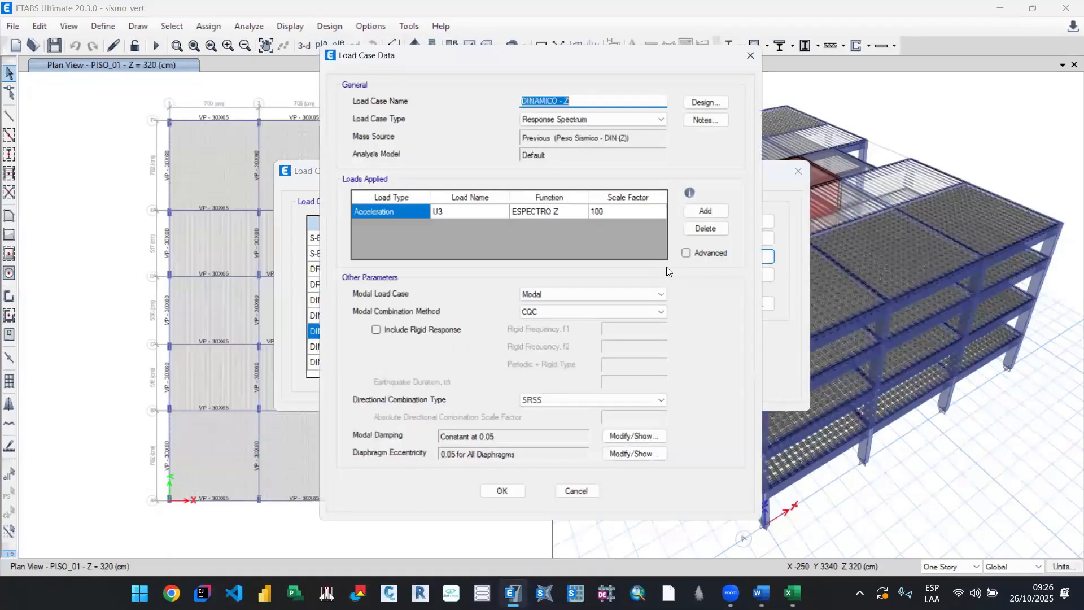
pyautogui.click(463, 209)
pyautogui.click(463, 209)
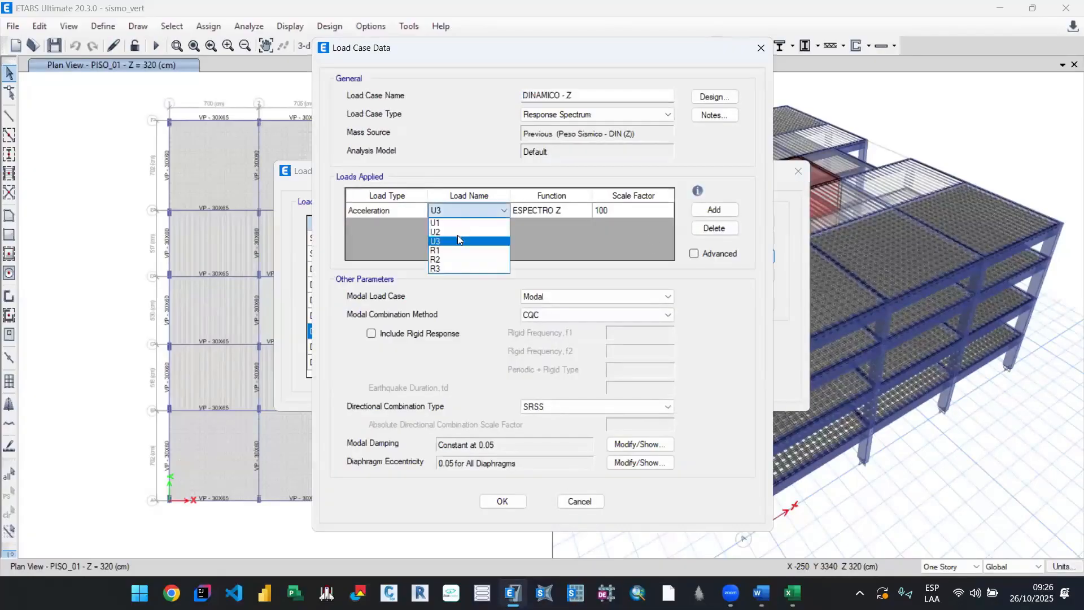
pyautogui.click(557, 210)
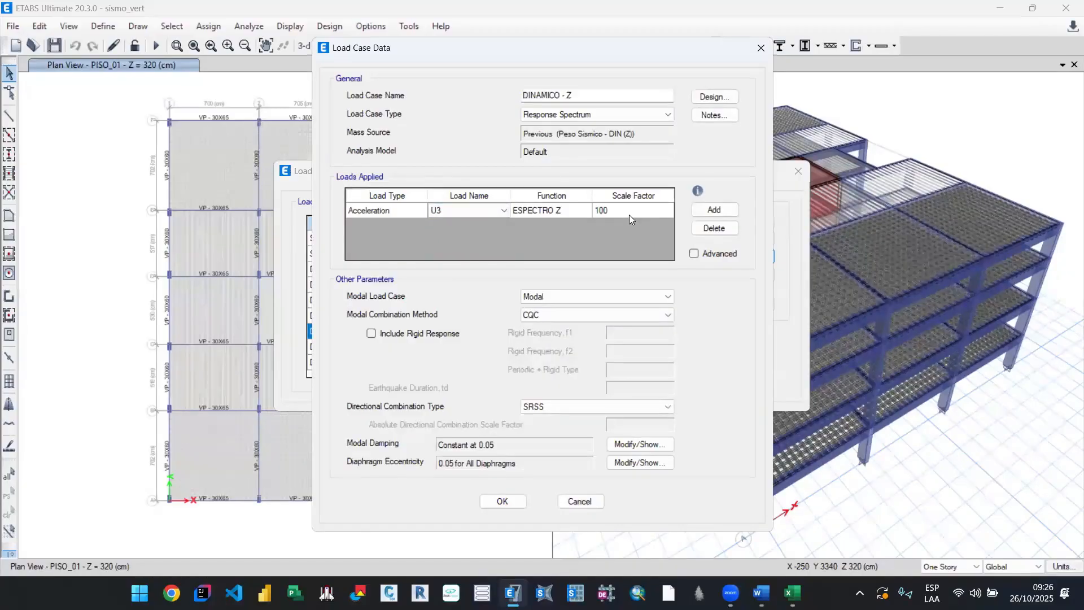
pyautogui.click(576, 500)
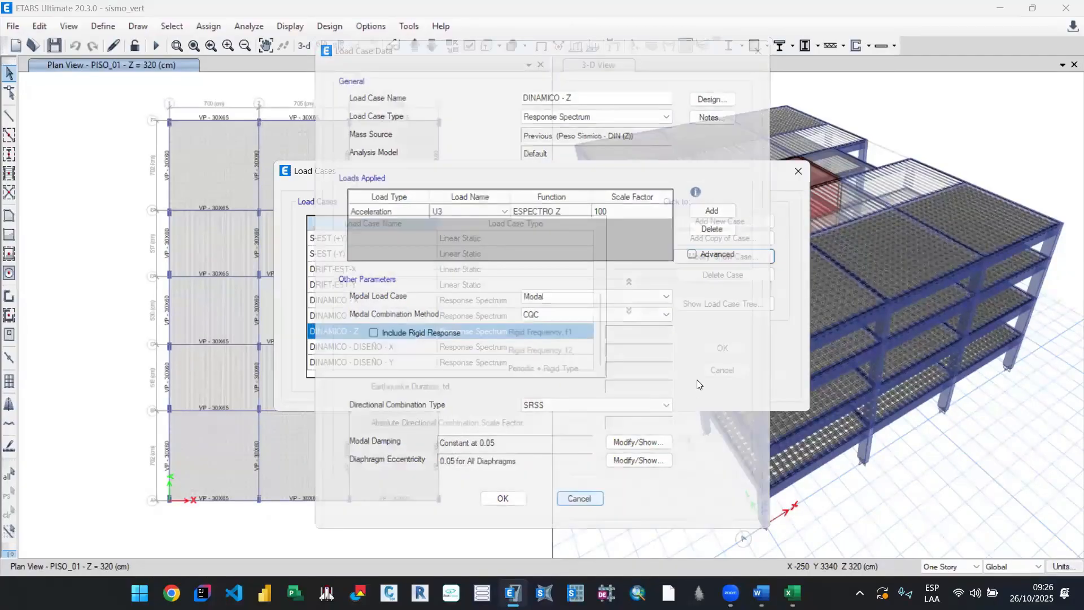
pyautogui.click(722, 370)
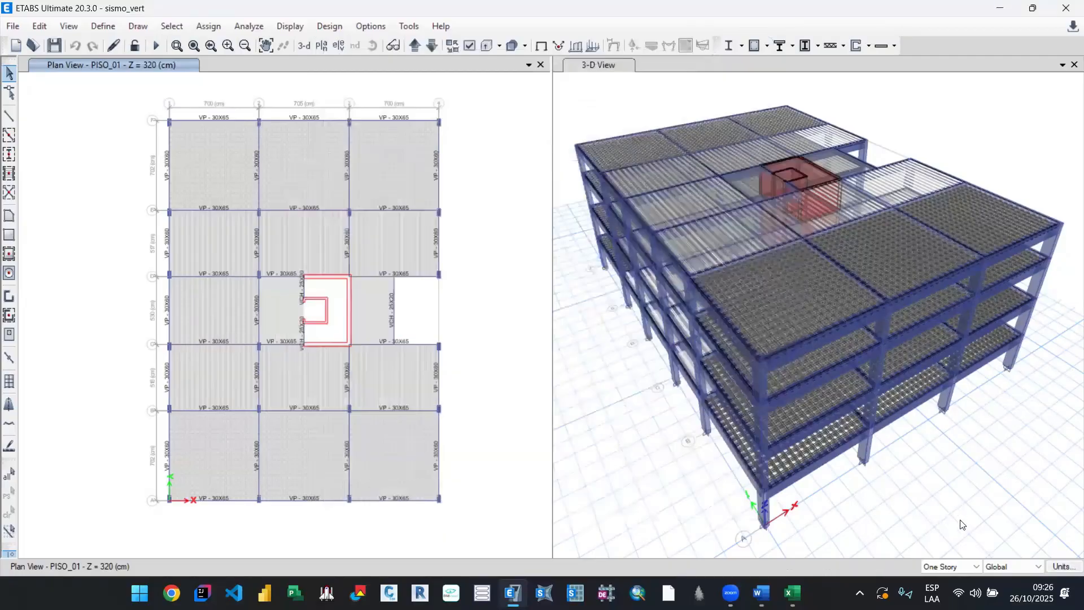
# Step: Look at the unit options and inspect the DINAMICO - X load case's applied load and scale factor, closing it unchanged
pyautogui.click(1064, 567)
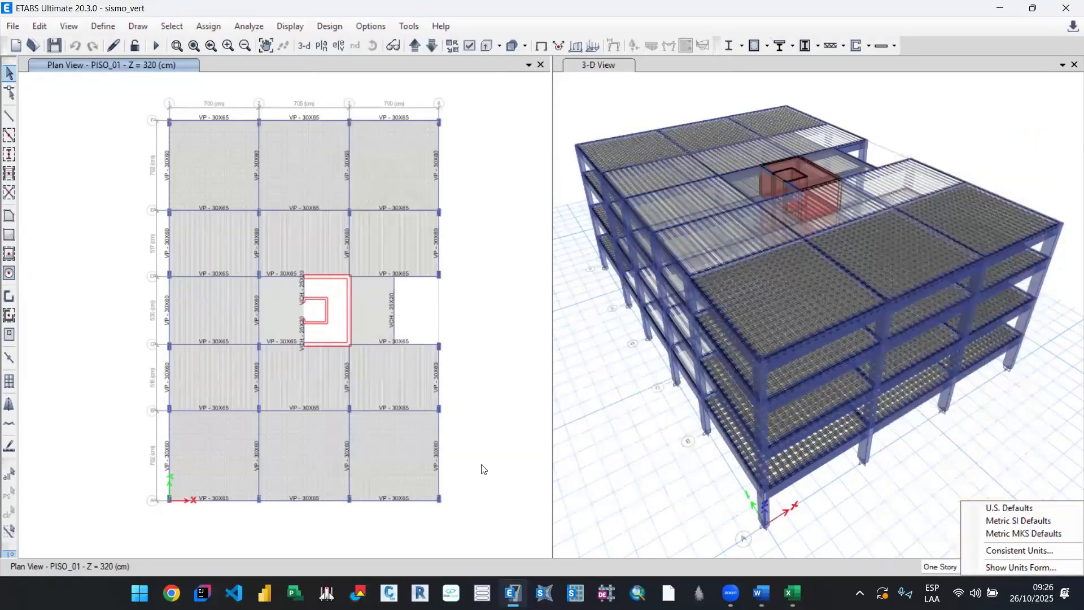
pyautogui.click(104, 25)
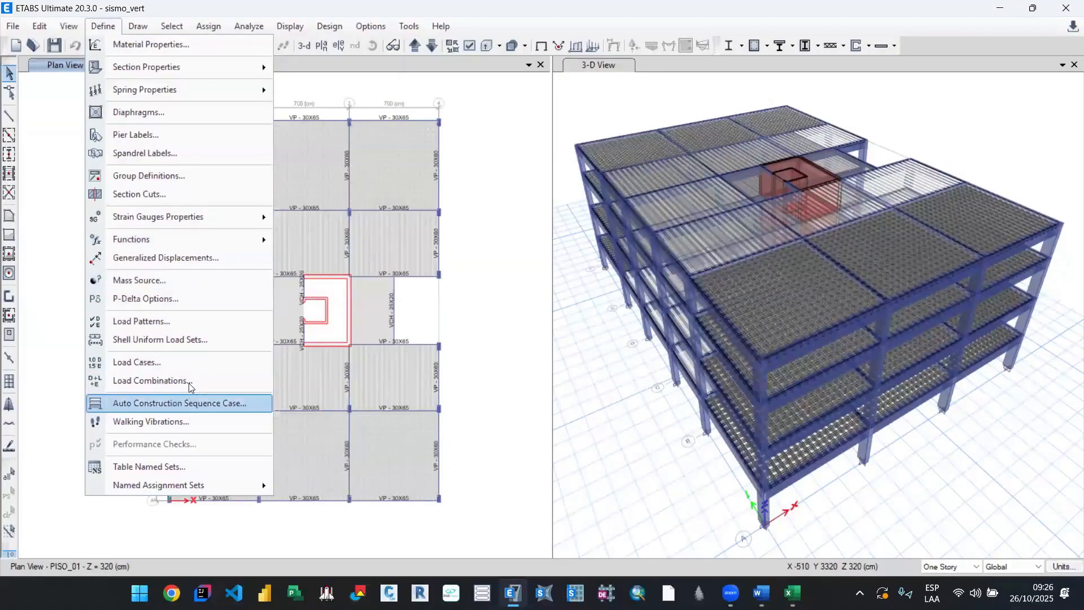
pyautogui.click(473, 332)
pyautogui.scroll(-3, 376, 305)
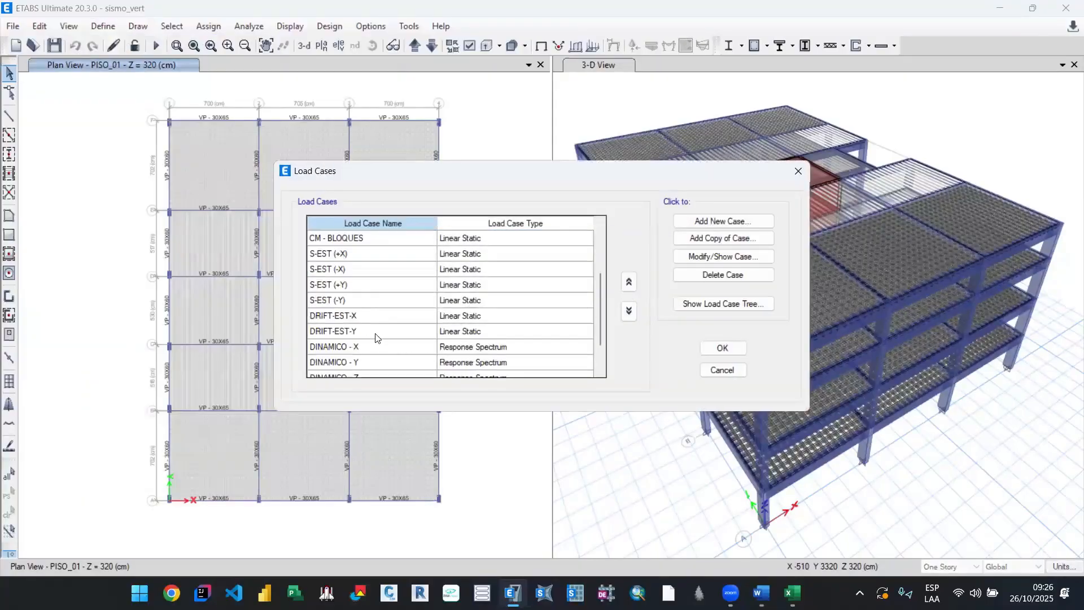
pyautogui.click(375, 301)
pyautogui.click(695, 258)
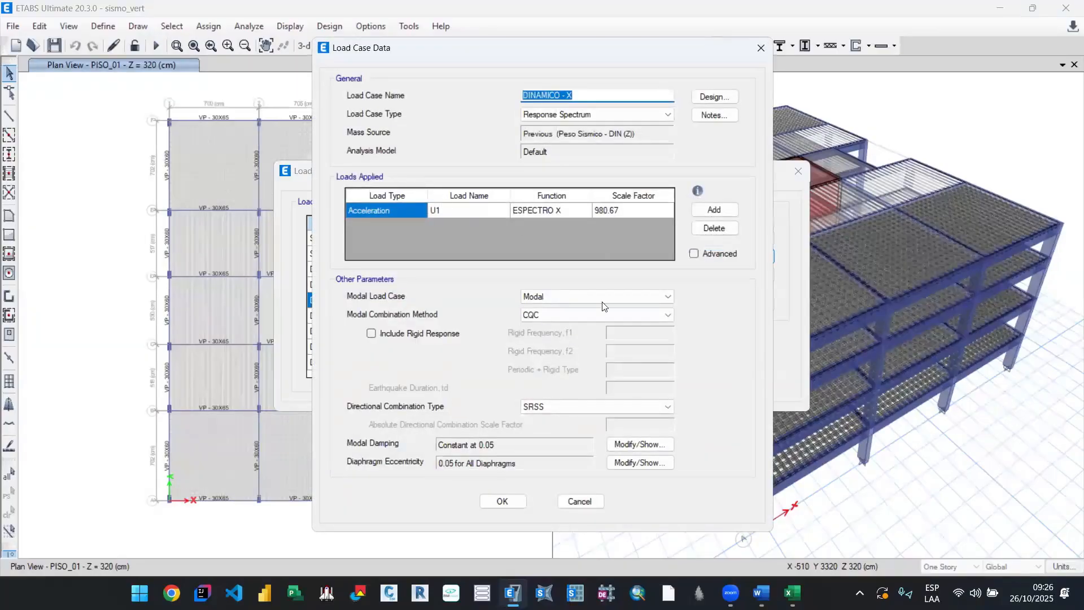
pyautogui.click(582, 501)
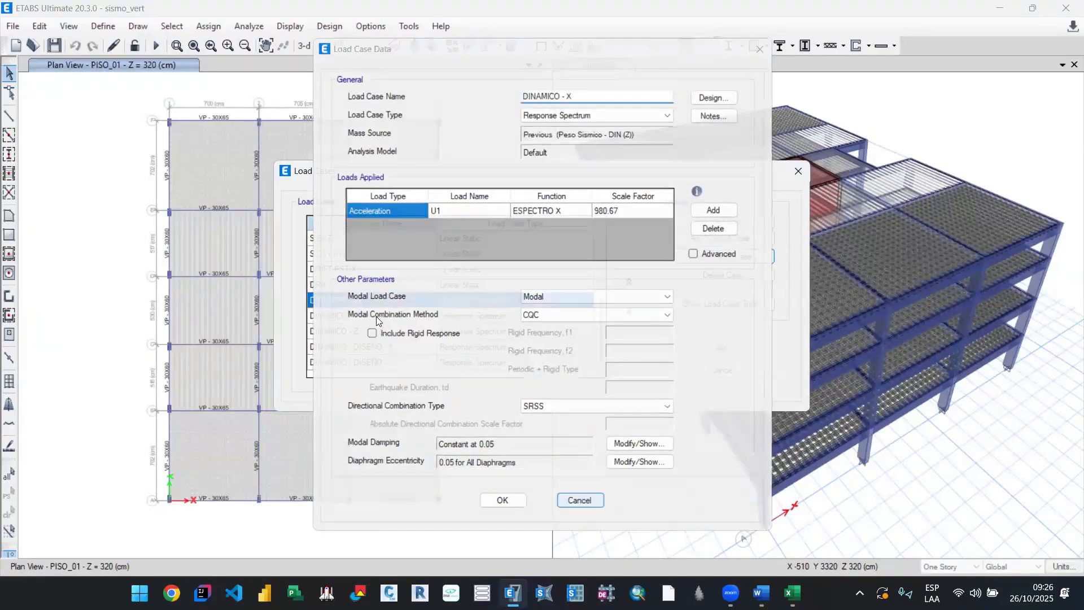
# Step: Reopen the DINAMICO - Z load case to compare its scale factor with DINAMICO - X, and leave the load cases unchanged
pyautogui.click(523, 316)
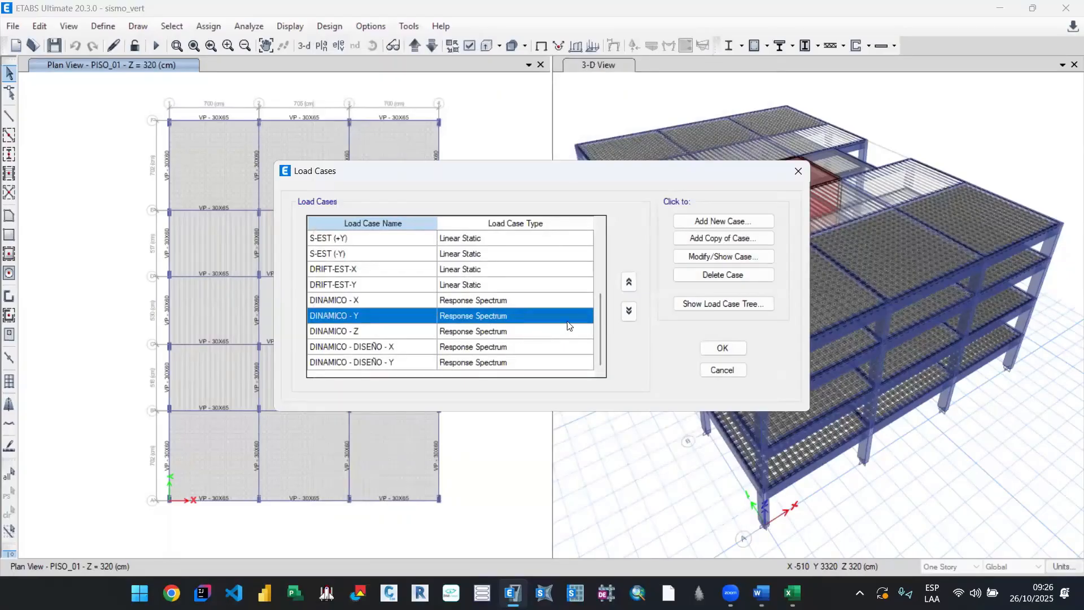
pyautogui.click(525, 333)
pyautogui.click(705, 257)
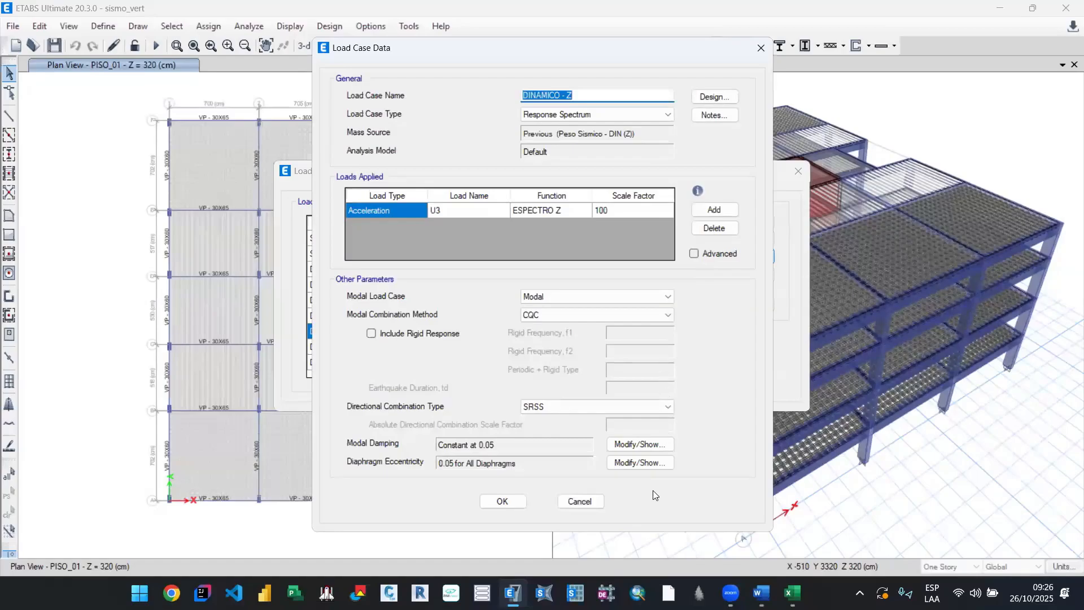
pyautogui.click(583, 499)
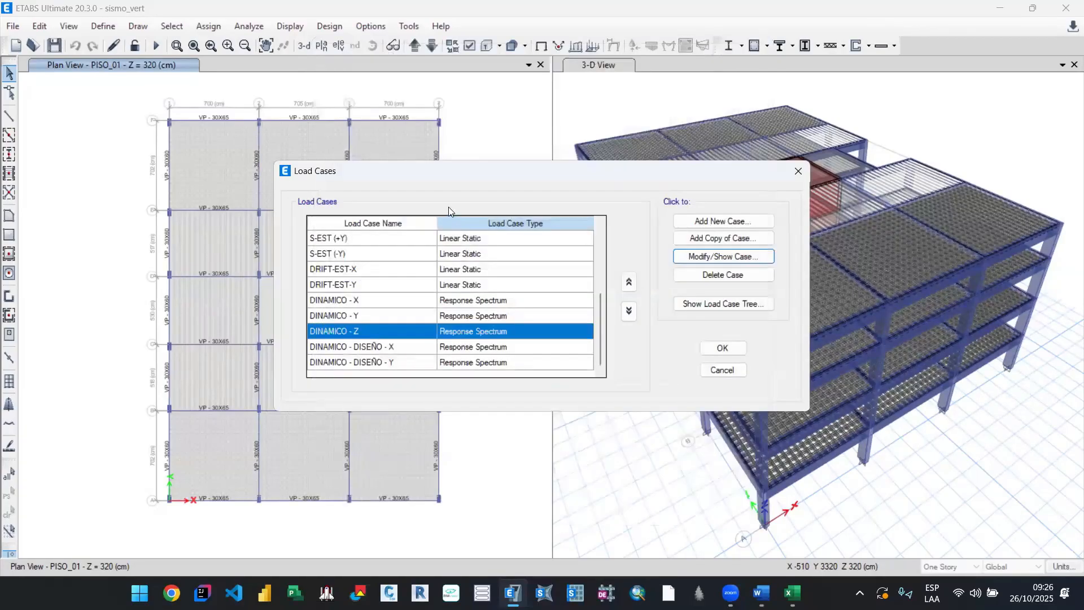
pyautogui.click(722, 369)
# Step: Check the mass multipliers and vertical mass option of the Peso Sismico - DIN (Z) mass source, and close it without changes
pyautogui.click(107, 26)
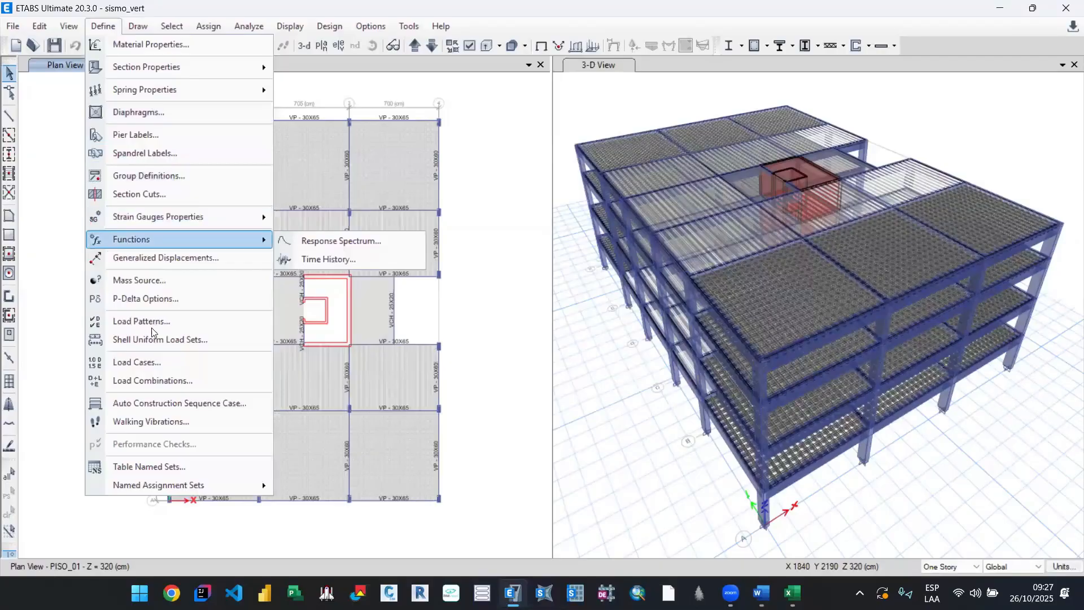
pyautogui.click(174, 281)
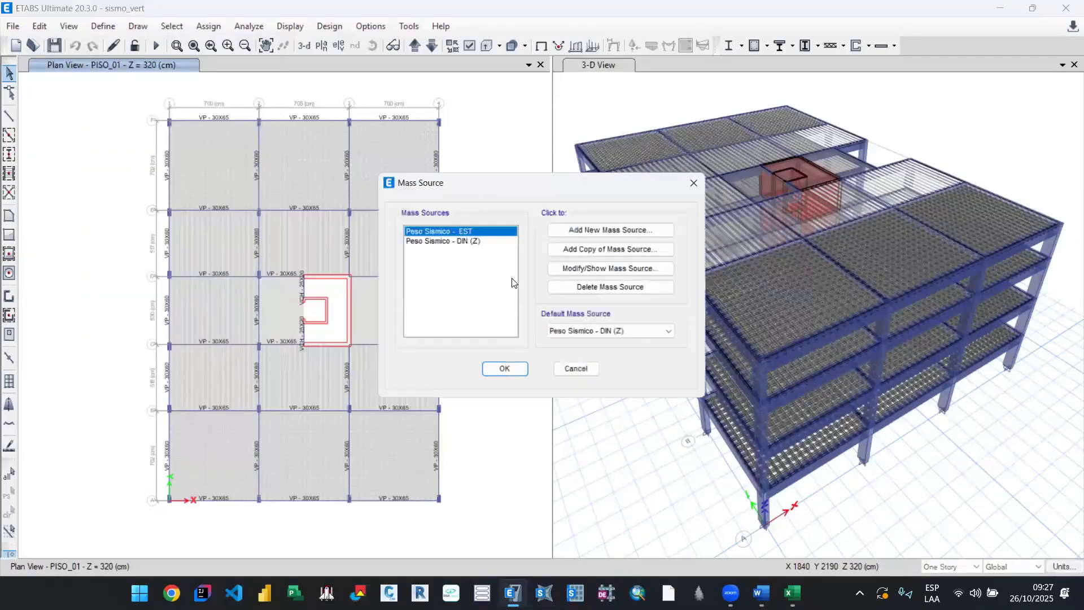
pyautogui.click(473, 240)
pyautogui.click(624, 269)
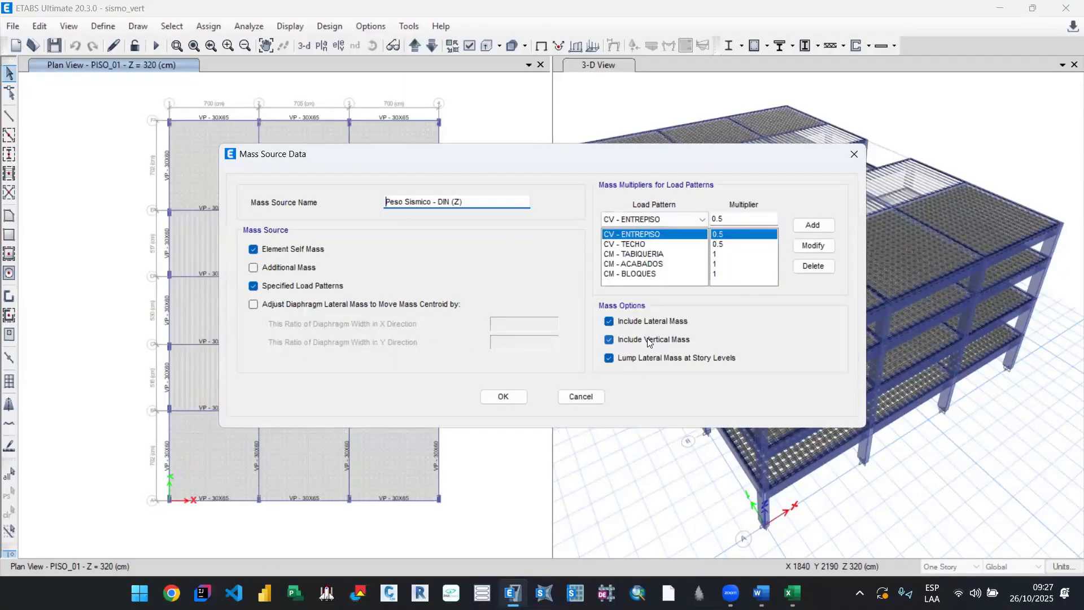
pyautogui.click(582, 398)
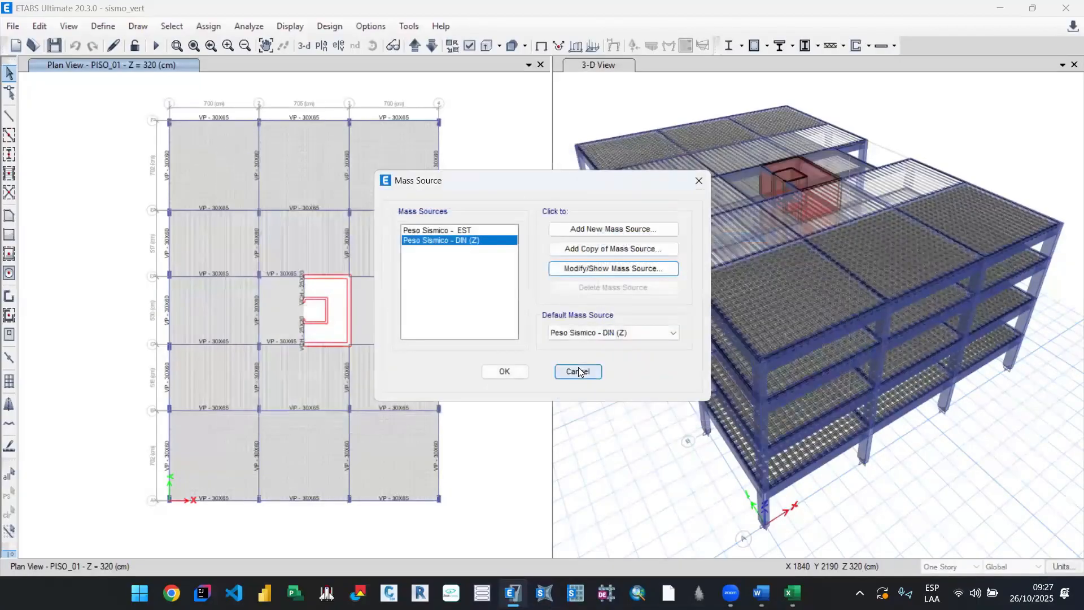
pyautogui.click(578, 371)
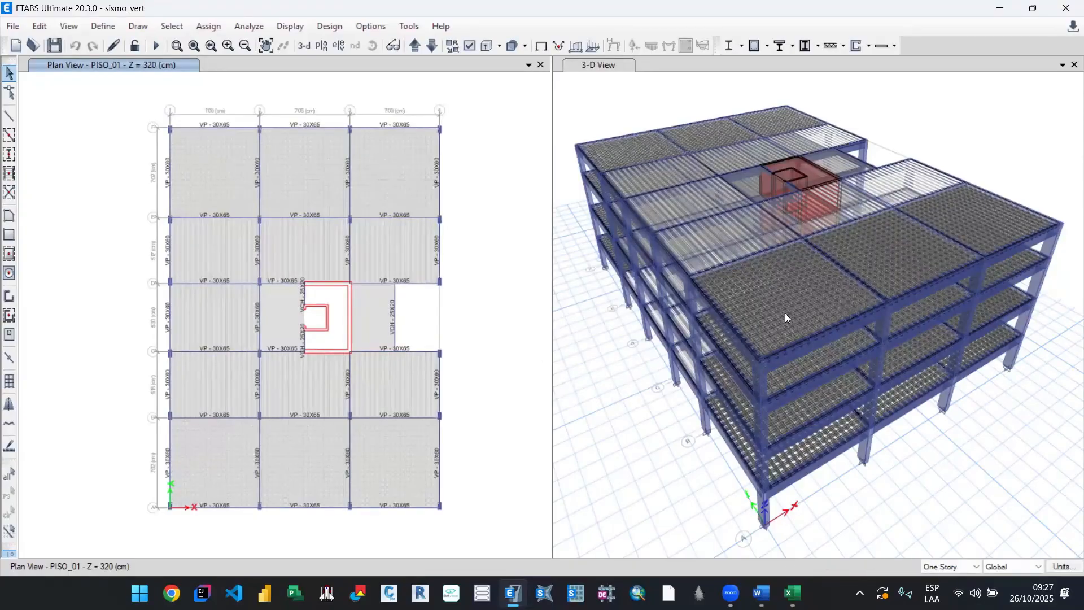
pyautogui.moveTo(864, 336); pyautogui.dragTo(880, 358)
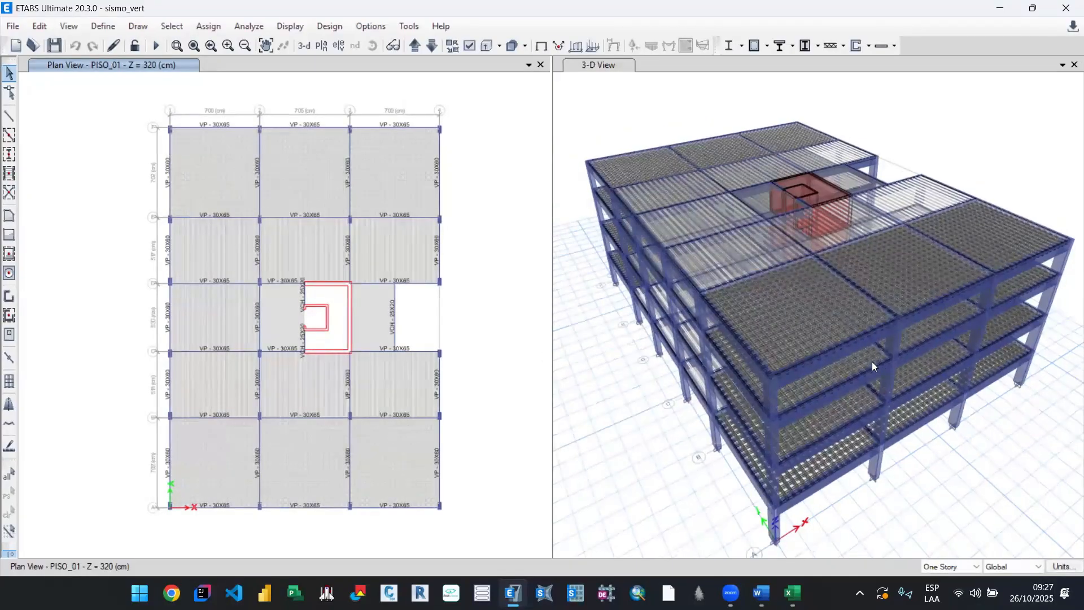
# Step: View the 3-D model from the front, switch to Excel and inspect the formula of the first C coefficient in the ESP. VERTICAL sheet
pyautogui.scroll(2, 835, 379)
pyautogui.scroll(-2, 840, 380)
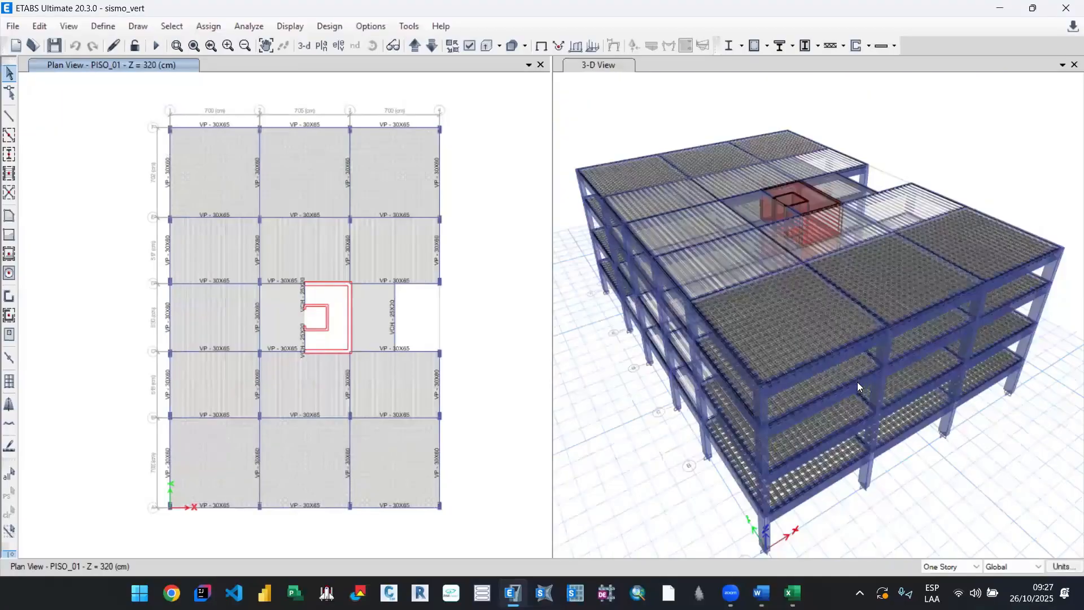
pyautogui.moveTo(858, 382); pyautogui.dragTo(627, 401)
pyautogui.hotkey('alt', 'Tab')
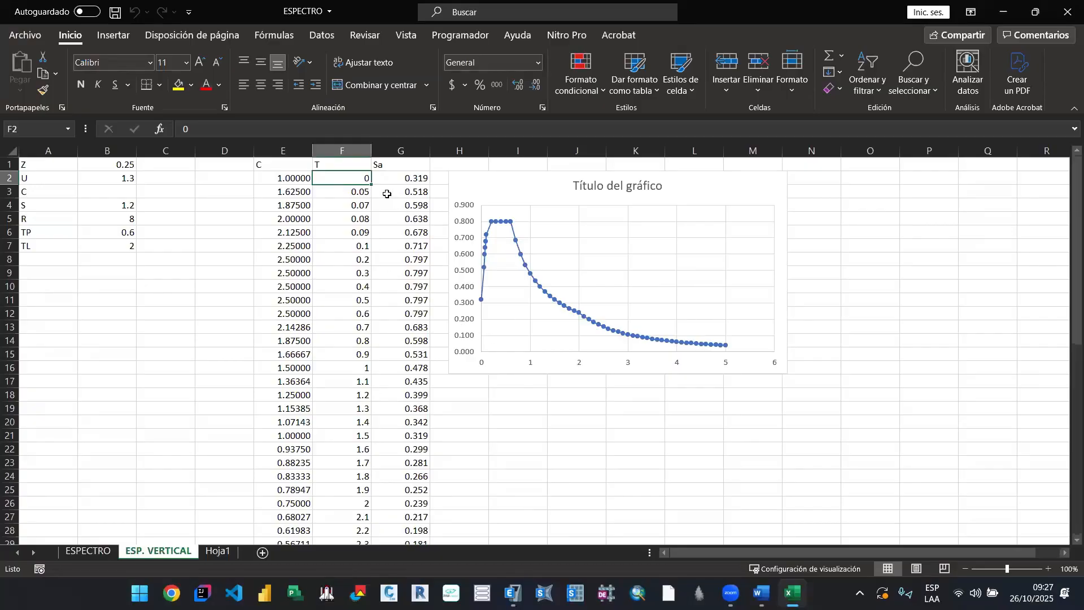
pyautogui.click(298, 177)
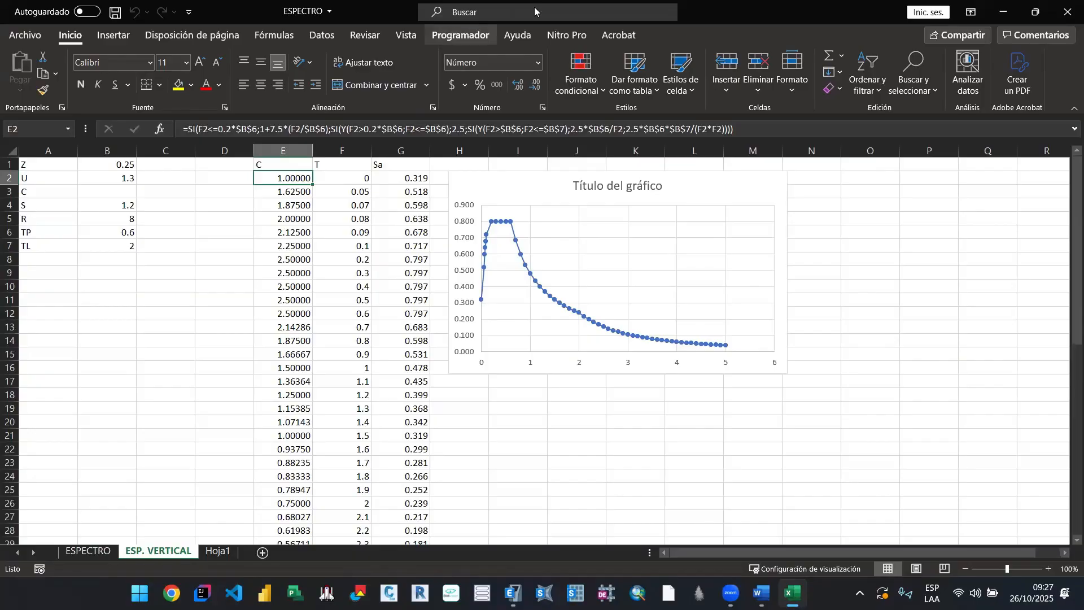
pyautogui.click(1005, 10)
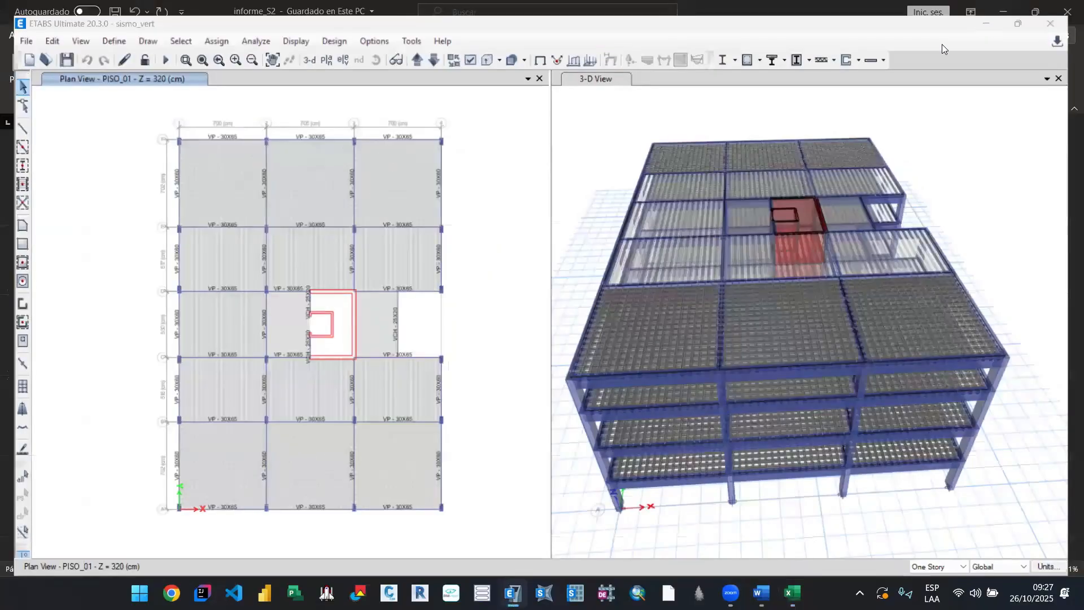
# Step: Switch to the informe_S2 report in Word and append "(SISMO VERTICAL)" to its main title
pyautogui.click(942, 44)
pyautogui.scroll(2, 686, 354)
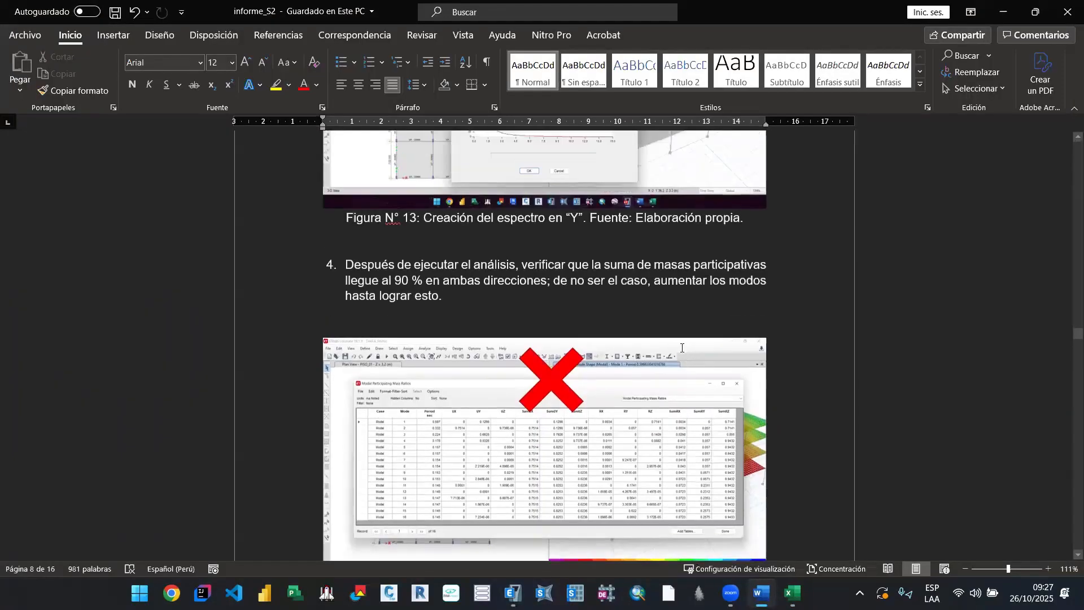
pyautogui.scroll(20, 682, 350)
pyautogui.scroll(20, 681, 351)
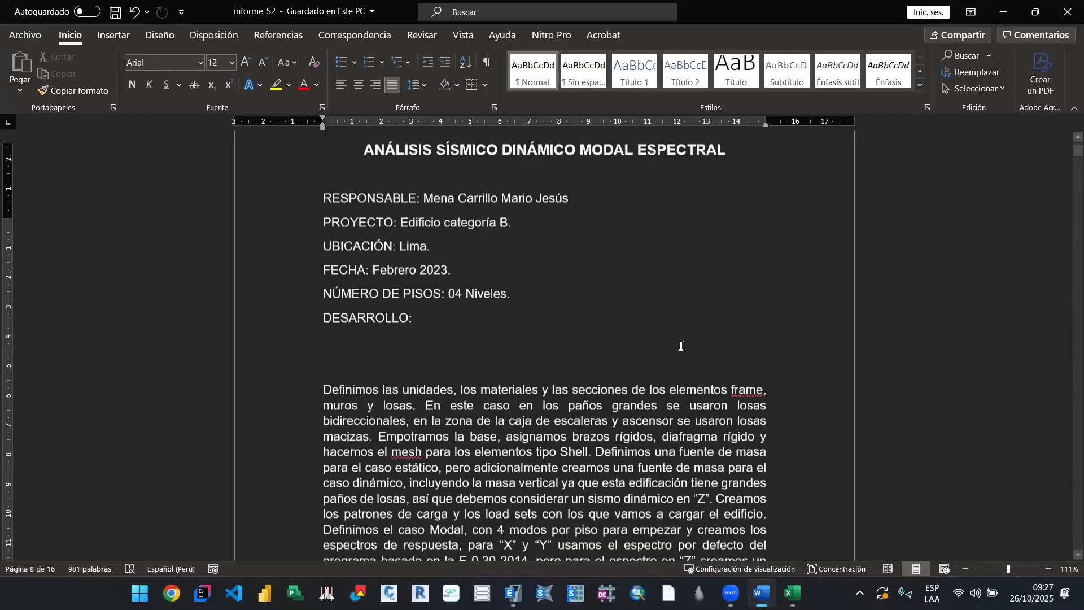
pyautogui.click(732, 223)
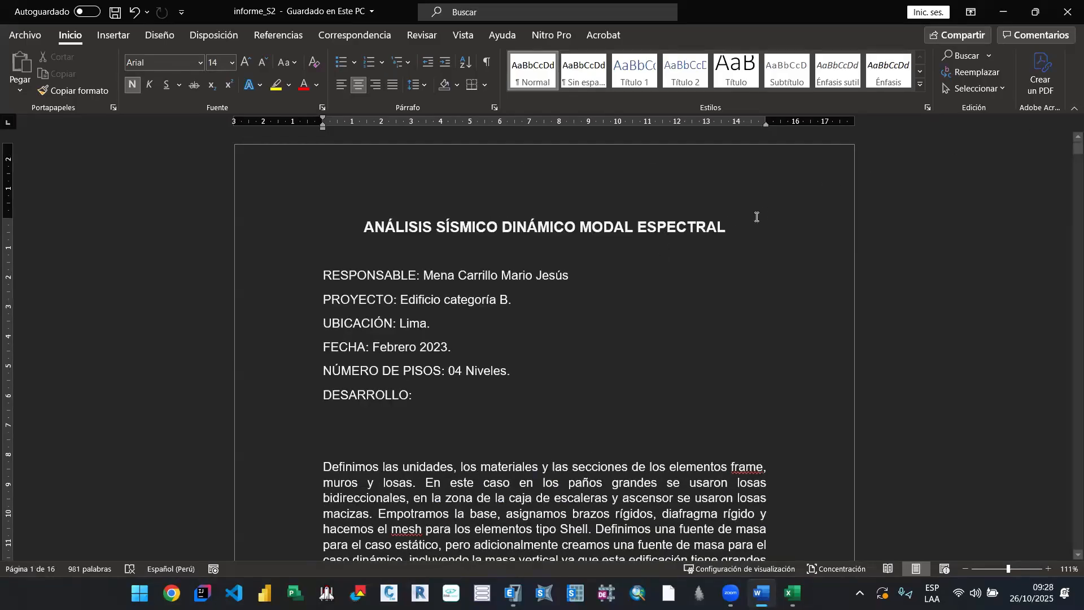
pyautogui.write('(si')
pyautogui.hotkey('ctrl', 'z')
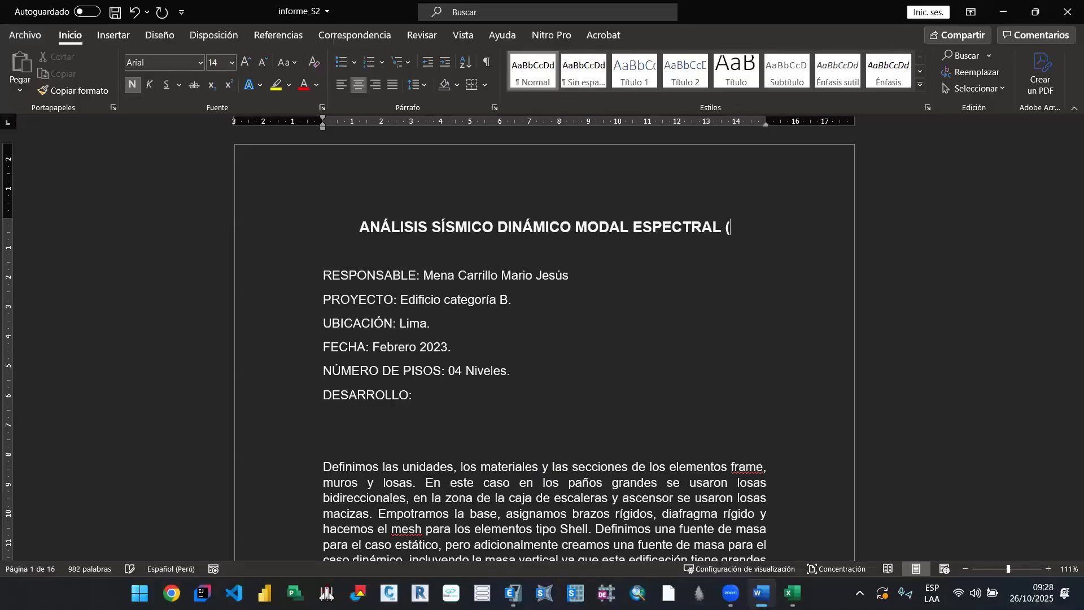
pyautogui.write('SUSM')
pyautogui.press('BackSpace')
pyautogui.press('BackSpace')
pyautogui.press('BackSpace')
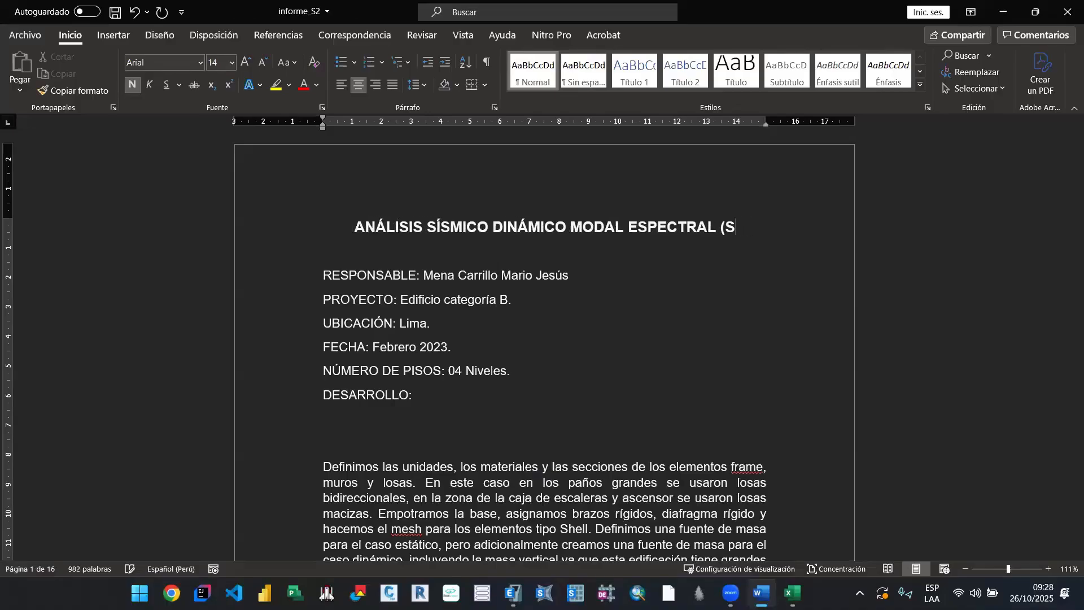
pyautogui.write('ISMO VERTICA')
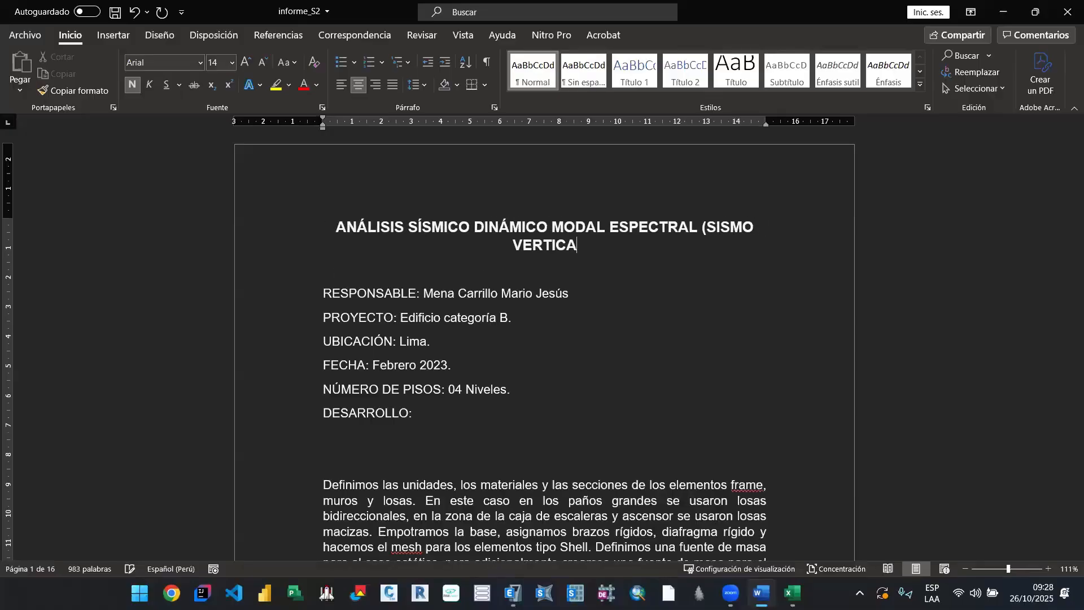
pyautogui.write('L)')
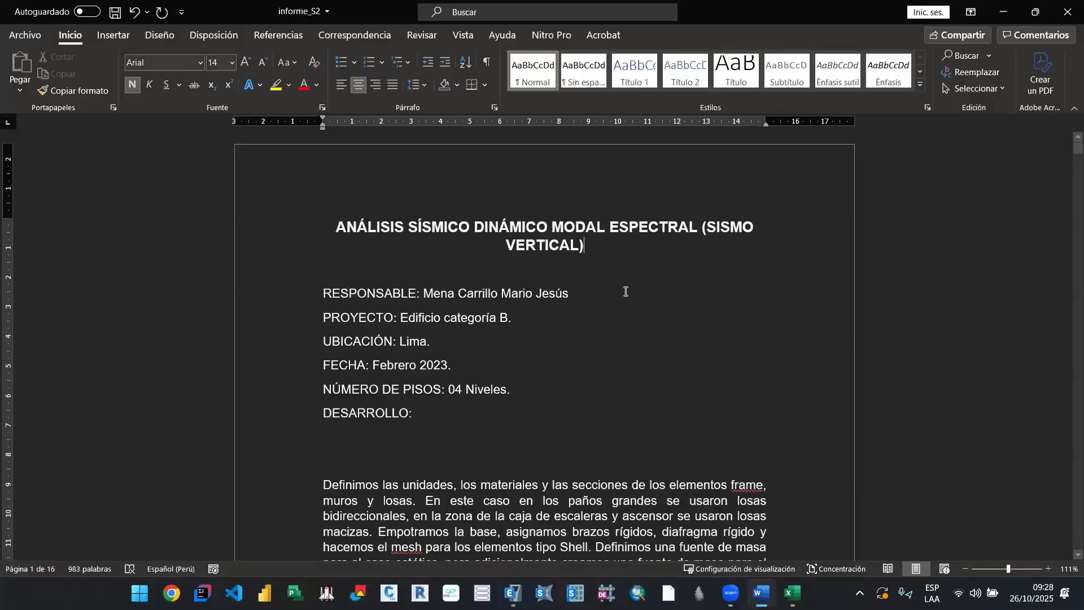
pyautogui.click(626, 292)
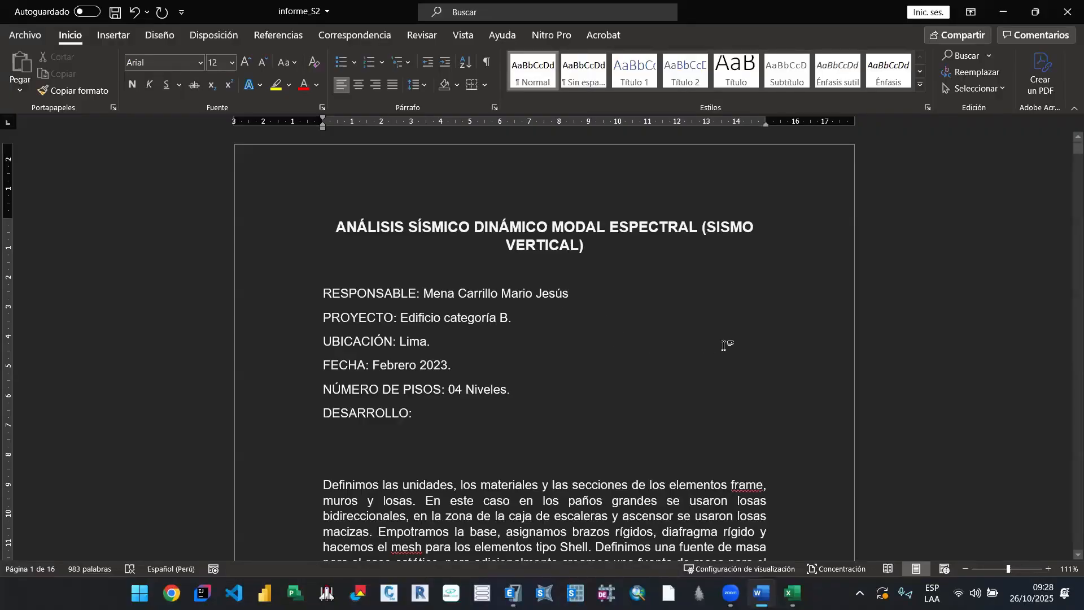
# Step: Save a copy of the report as informe_S2 in the clase_08 folder on the Desktop, and close the document
pyautogui.click(25, 35)
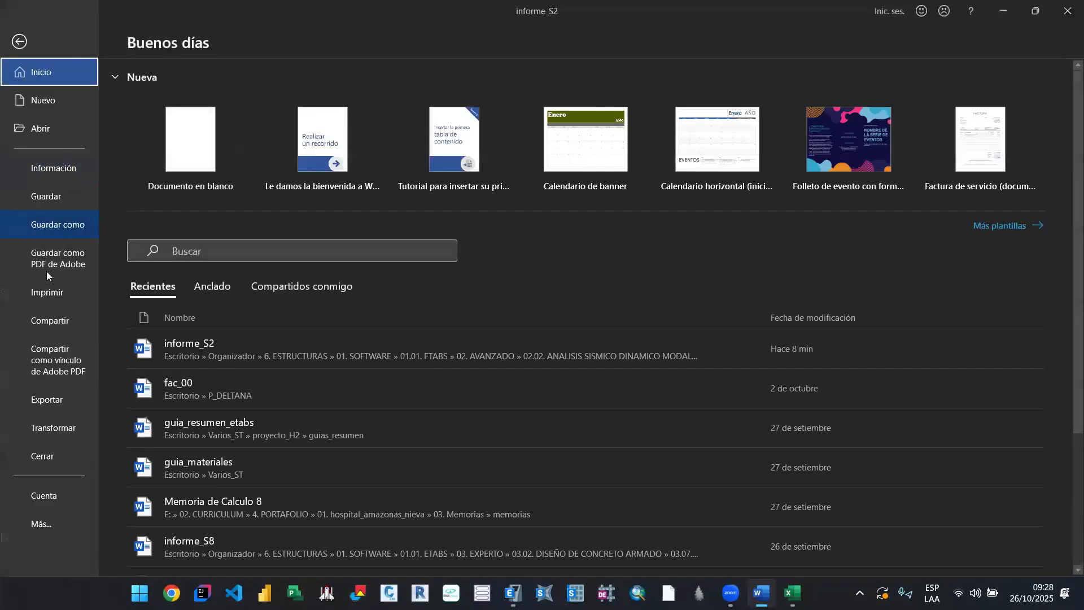
pyautogui.click(61, 226)
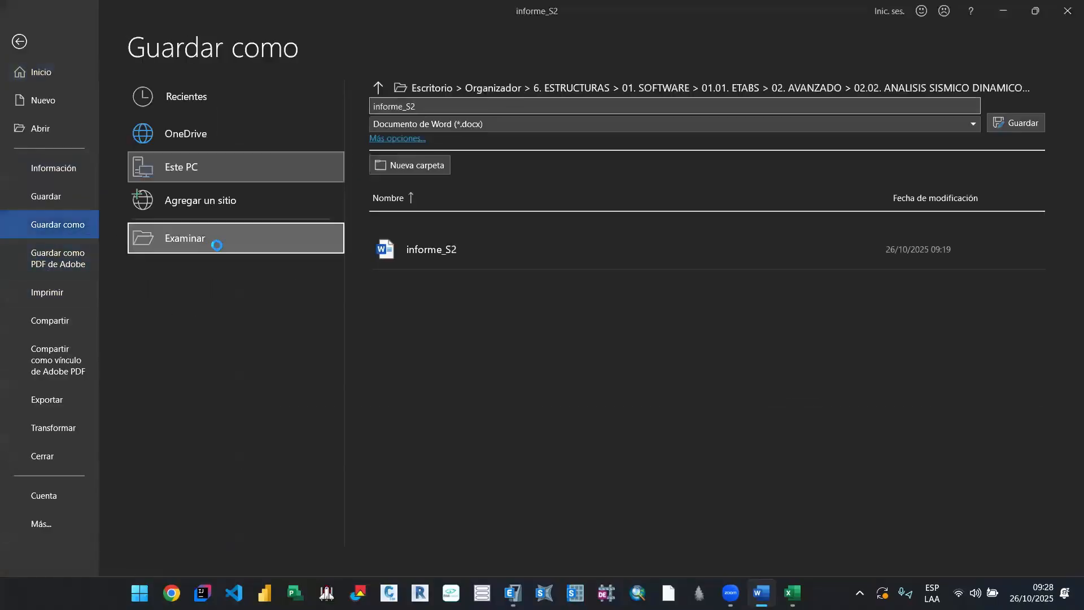
pyautogui.click(223, 247)
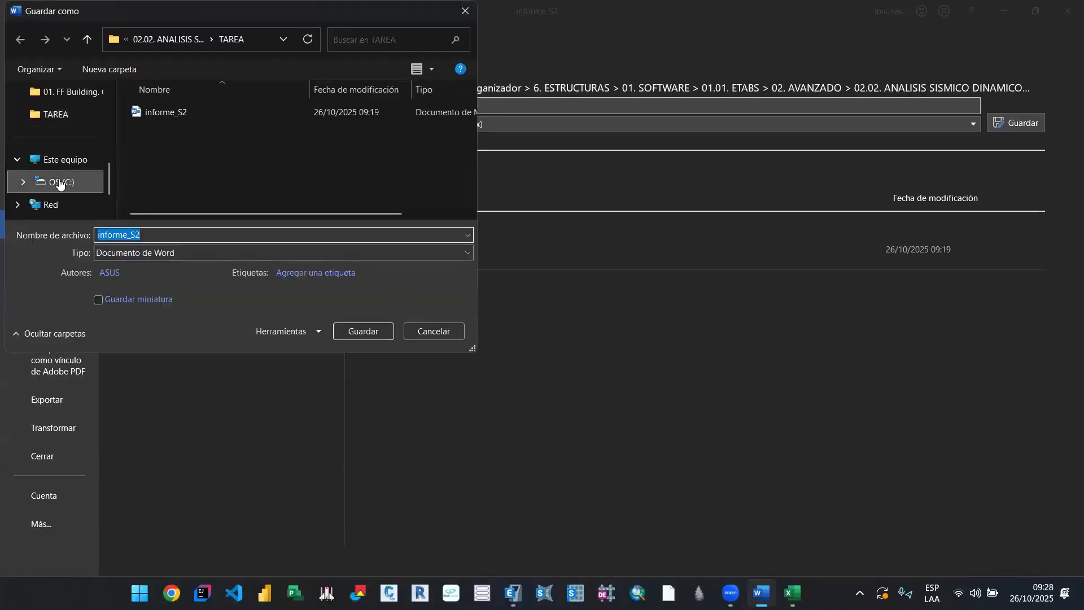
pyautogui.scroll(5, 59, 183)
pyautogui.click(57, 164)
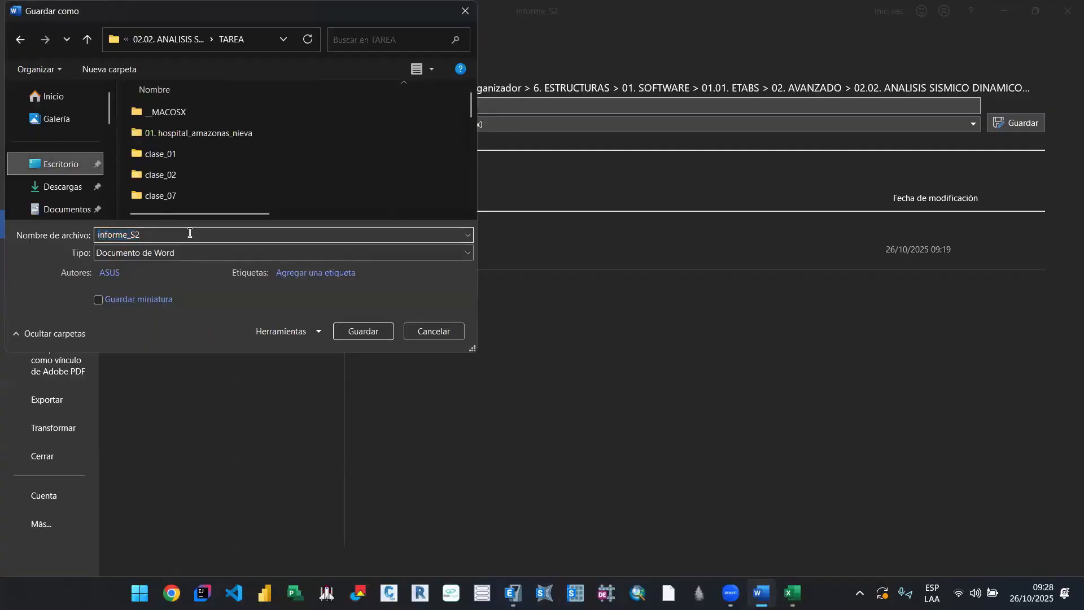
pyautogui.scroll(-1, 206, 177)
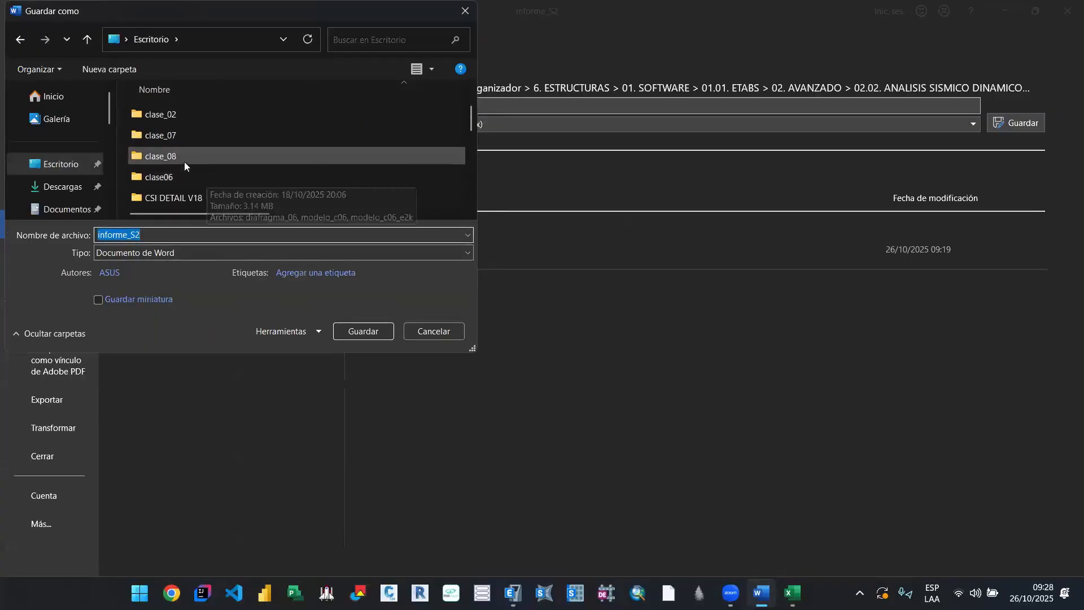
pyautogui.doubleClick(184, 162)
pyautogui.click(357, 331)
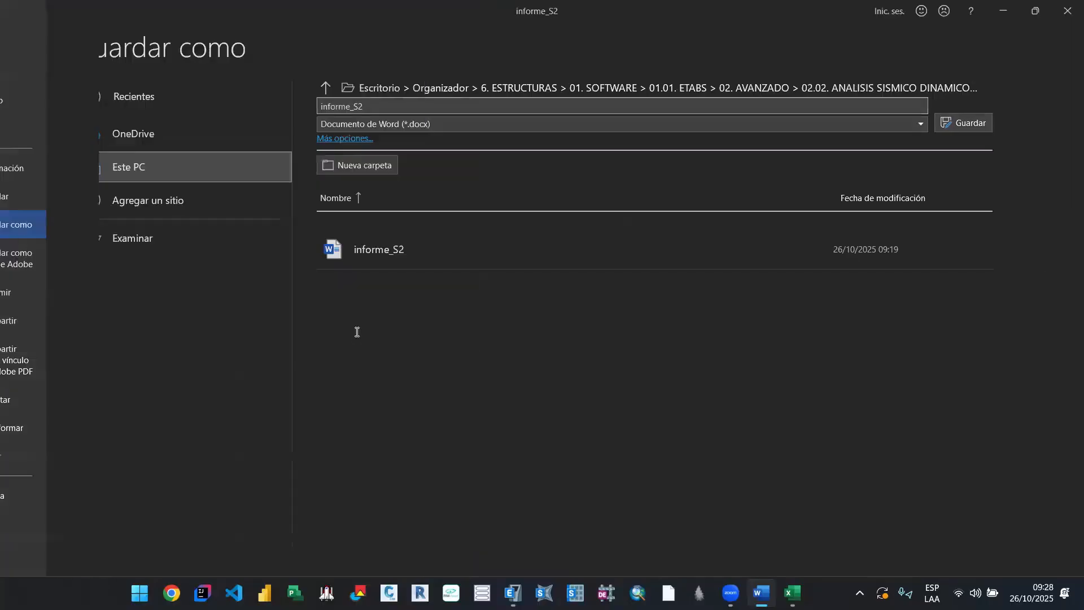
pyautogui.click(1060, 14)
pyautogui.click(1068, 12)
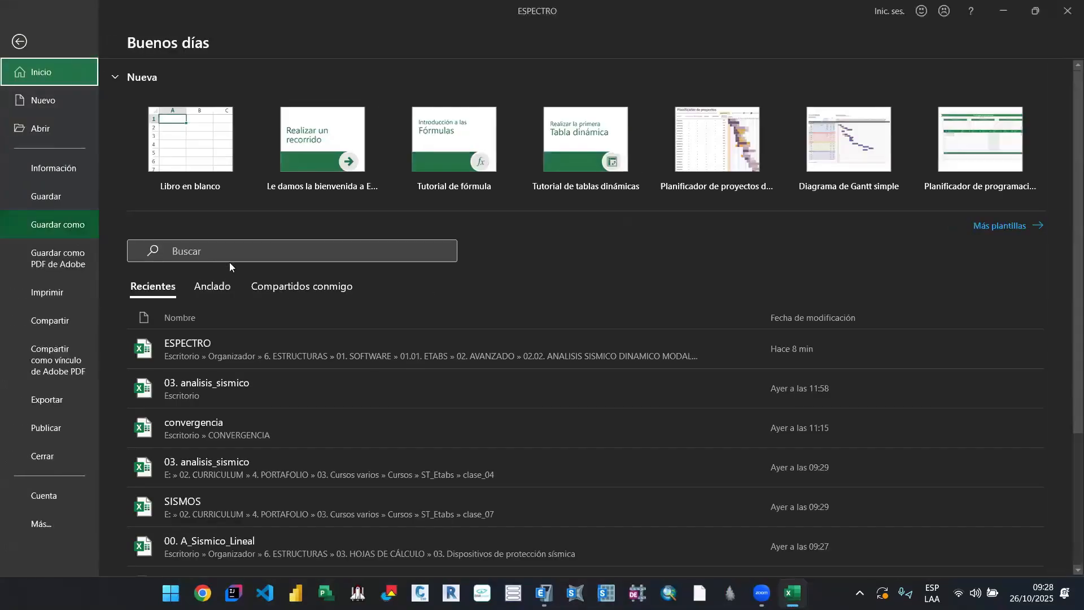
# Step: Save a copy of the spectrum workbook as ESPECTRO in the clase_08 folder on the Desktop
pyautogui.click(51, 227)
pyautogui.press('F12')
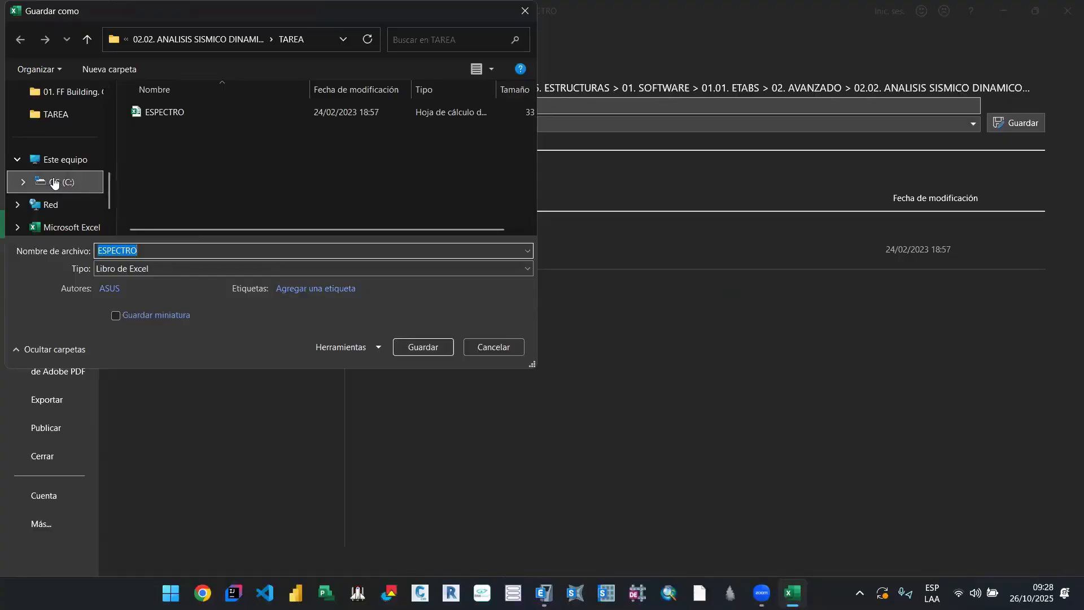
pyautogui.scroll(5, 75, 186)
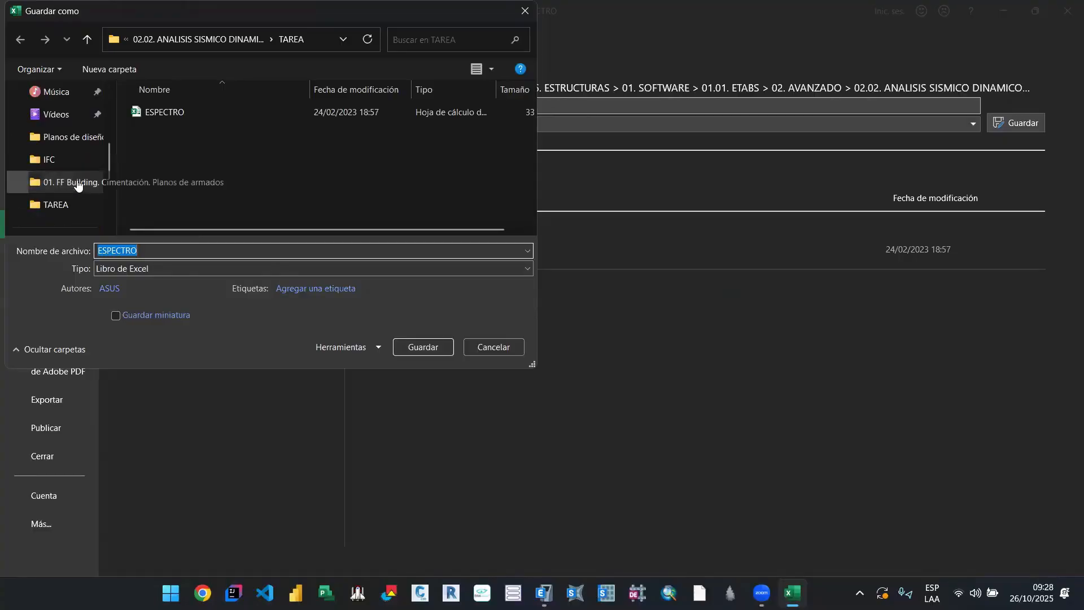
pyautogui.click(79, 165)
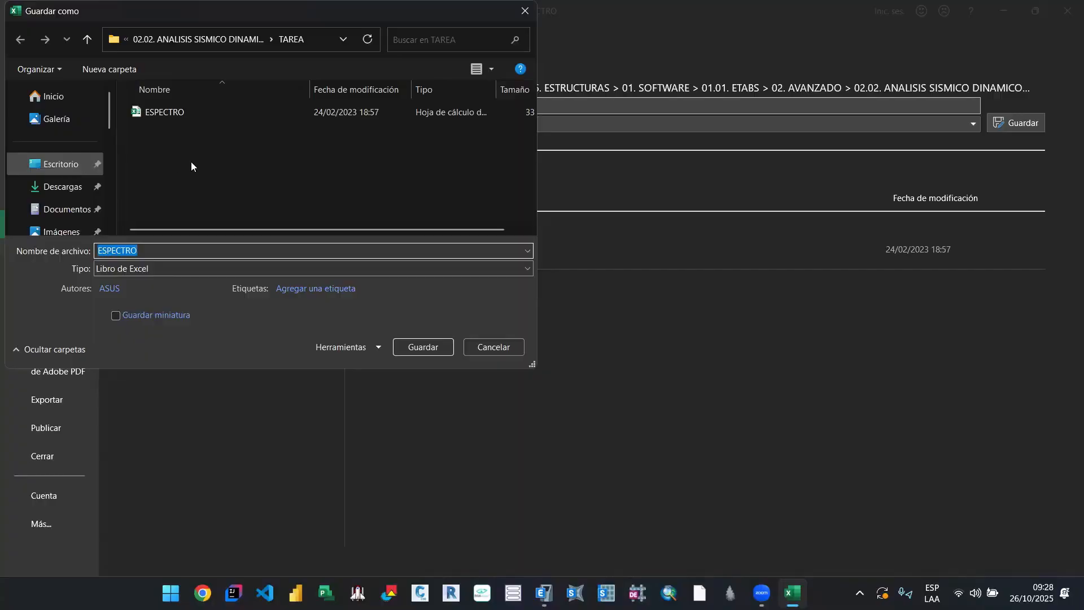
pyautogui.scroll(-1, 218, 164)
pyautogui.scroll(1, 218, 175)
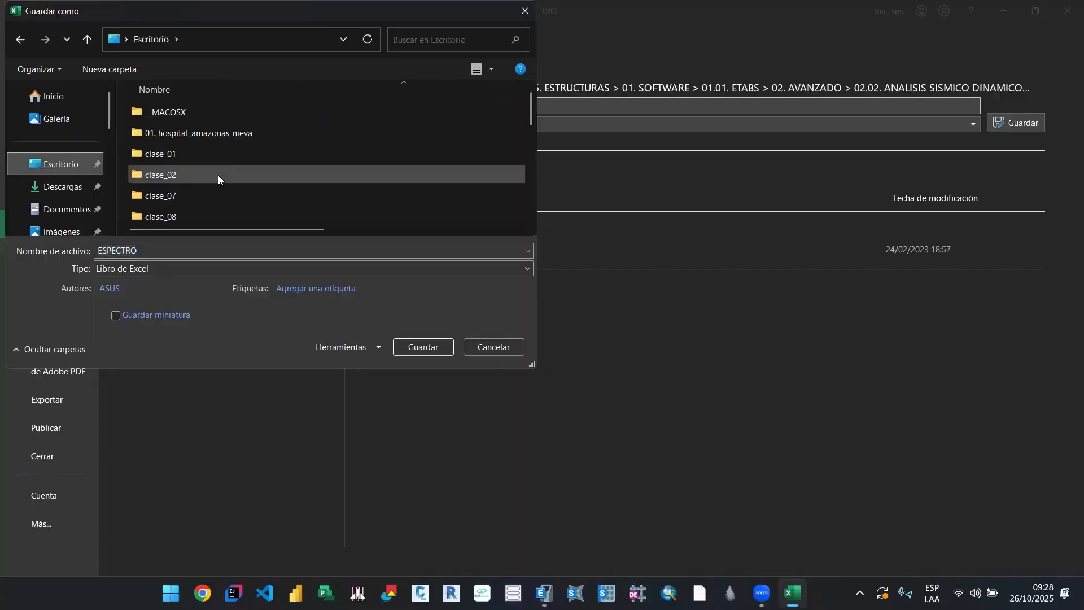
pyautogui.scroll(-2, 228, 173)
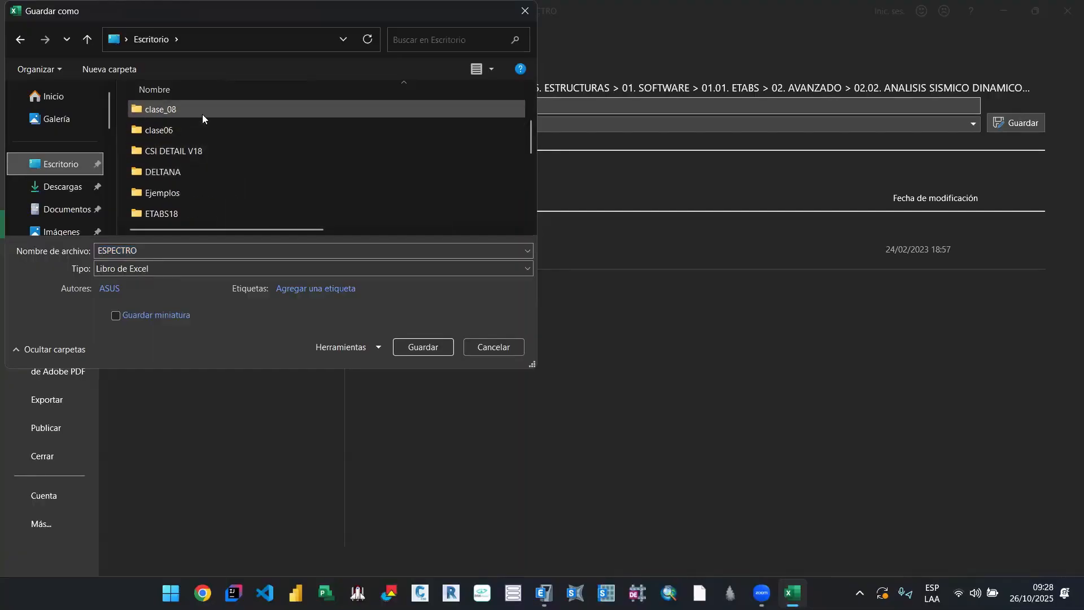
pyautogui.doubleClick(202, 114)
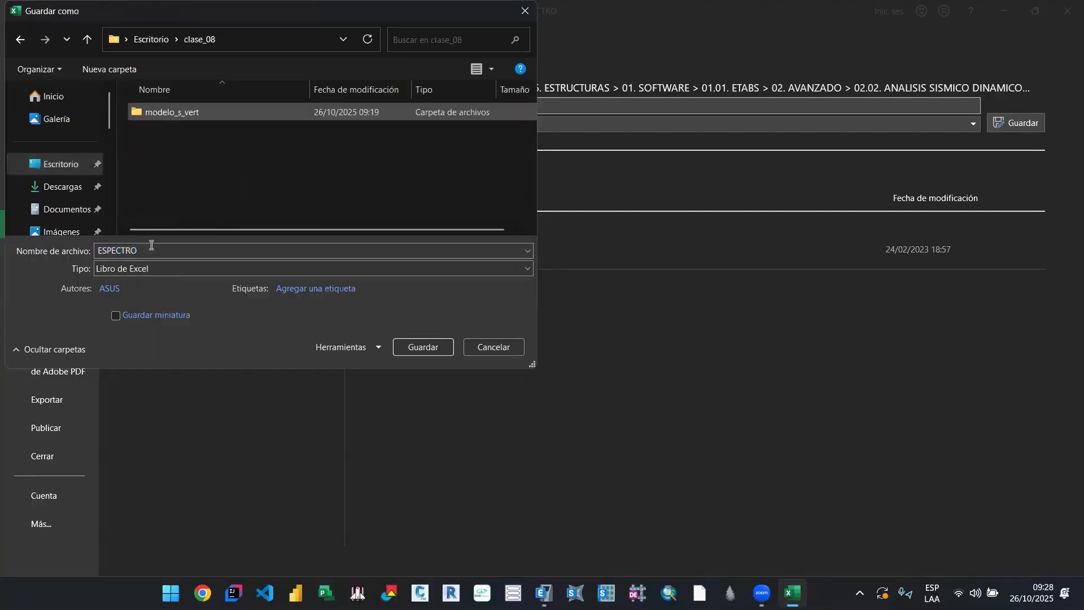
pyautogui.click(421, 347)
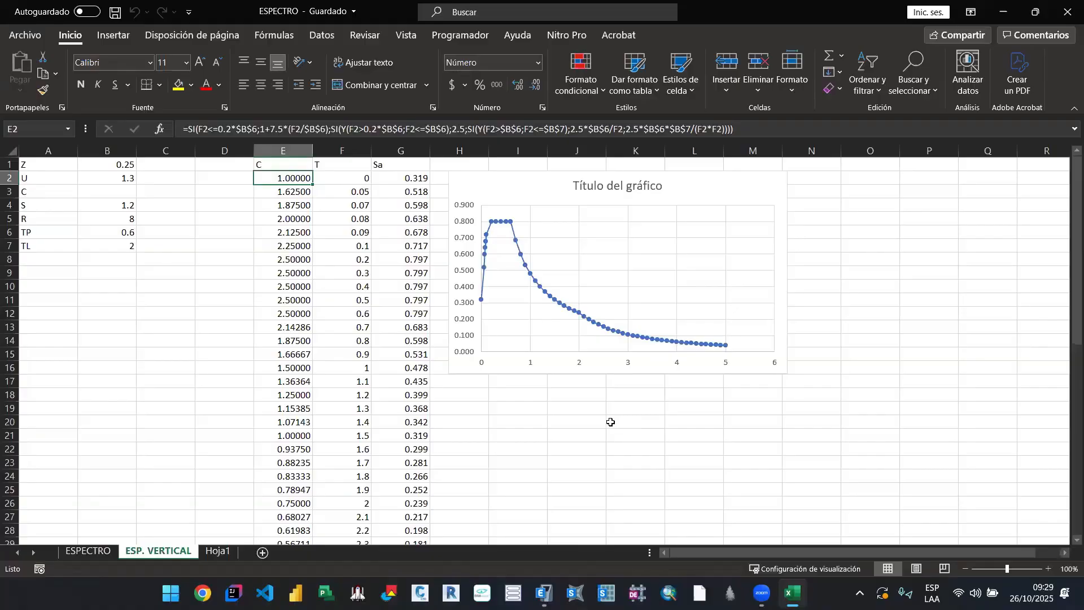
# Step: Review the C, T and Sa columns of the ESP. VERTICAL sheet, and close the workbook
pyautogui.click(342, 162)
pyautogui.click(302, 164)
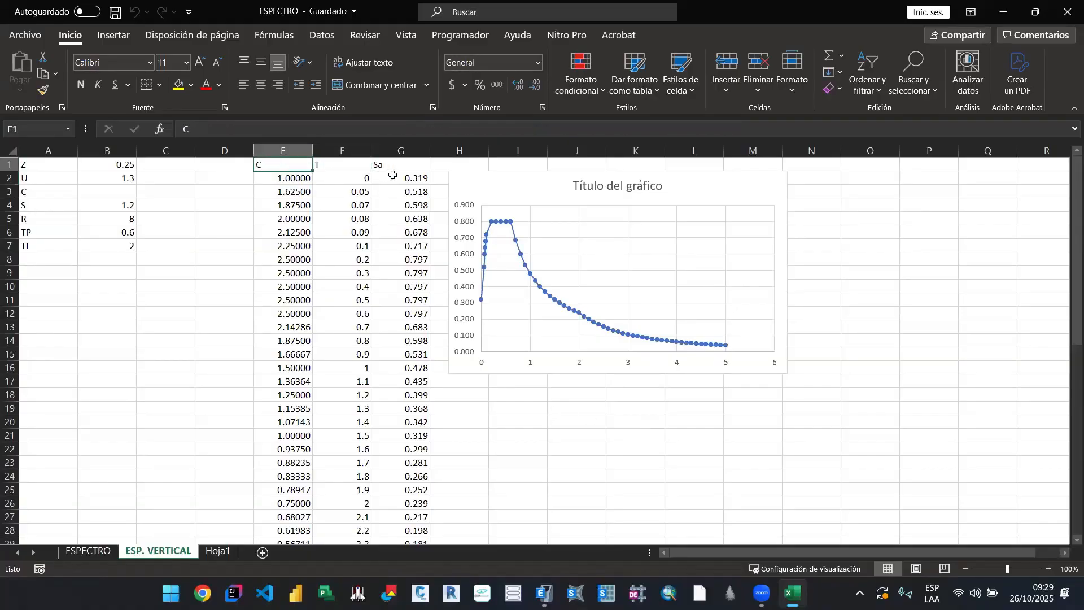
pyautogui.click(398, 165)
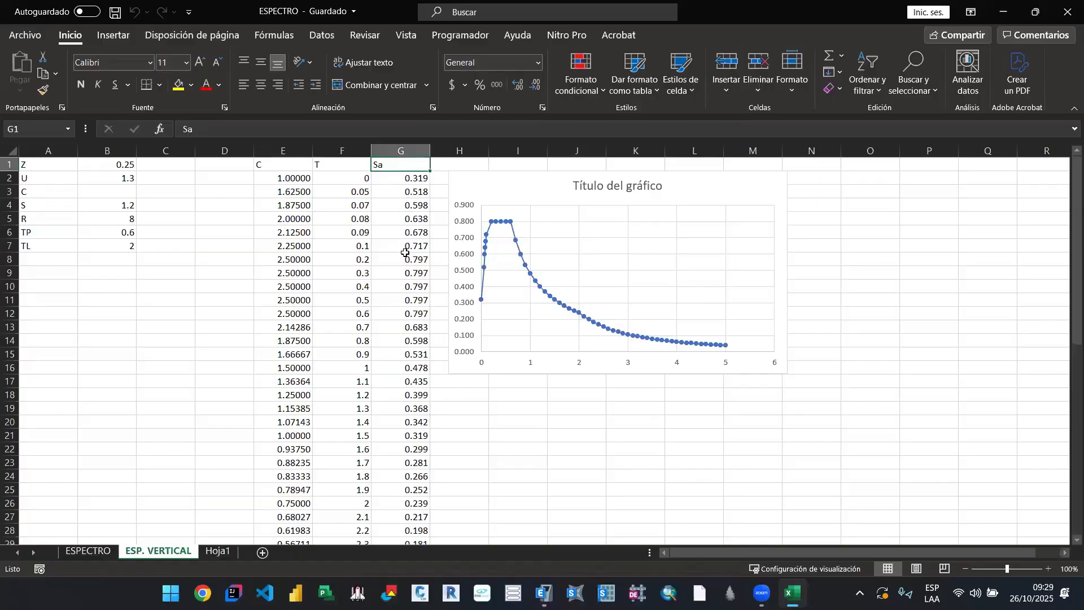
pyautogui.scroll(-1, 395, 409)
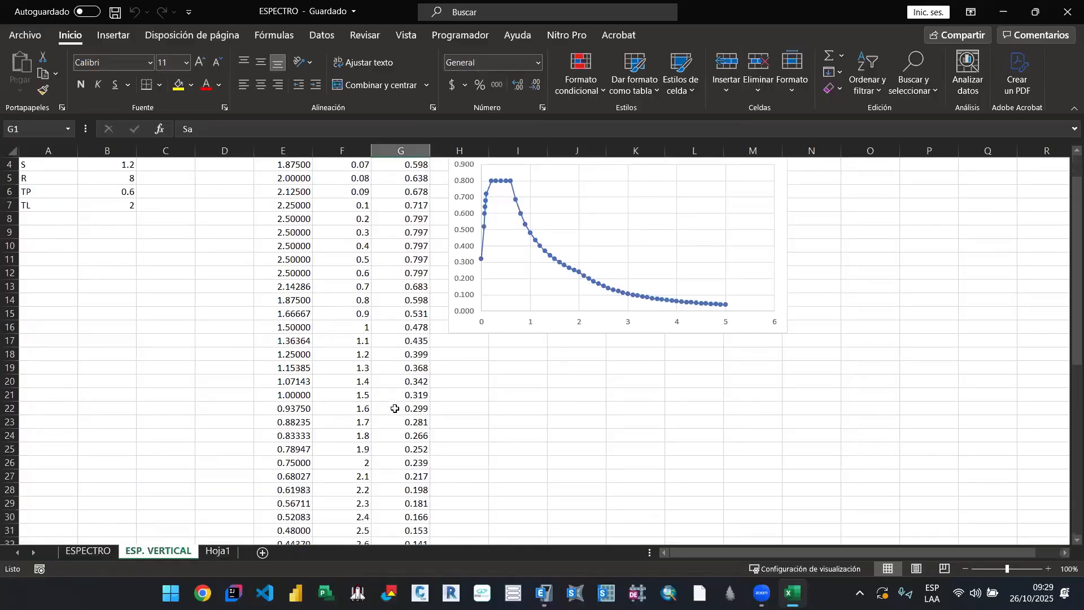
pyautogui.scroll(1, 395, 408)
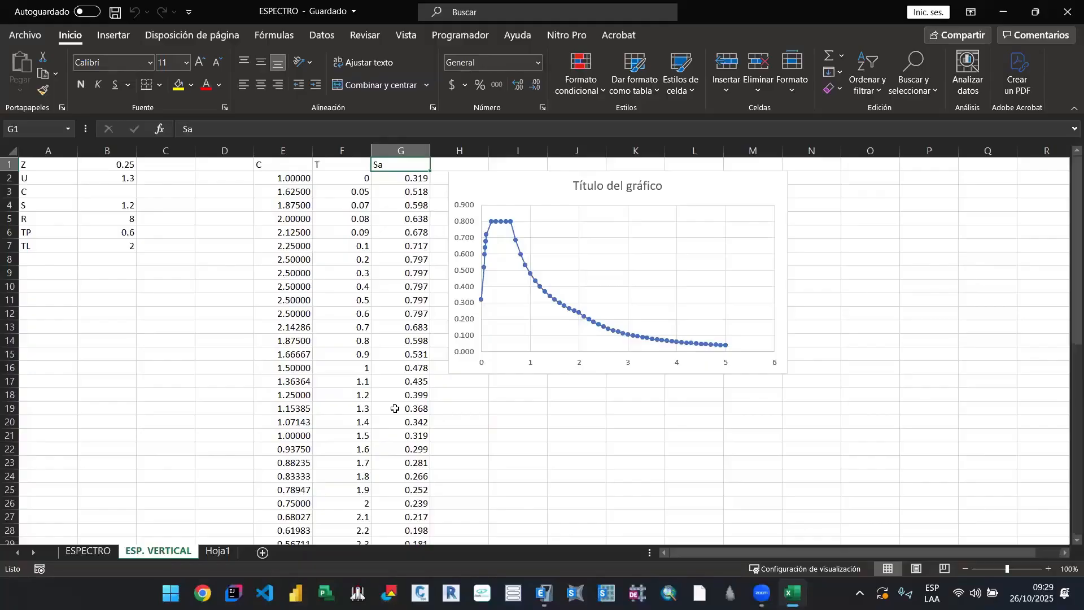
pyautogui.click(1068, 11)
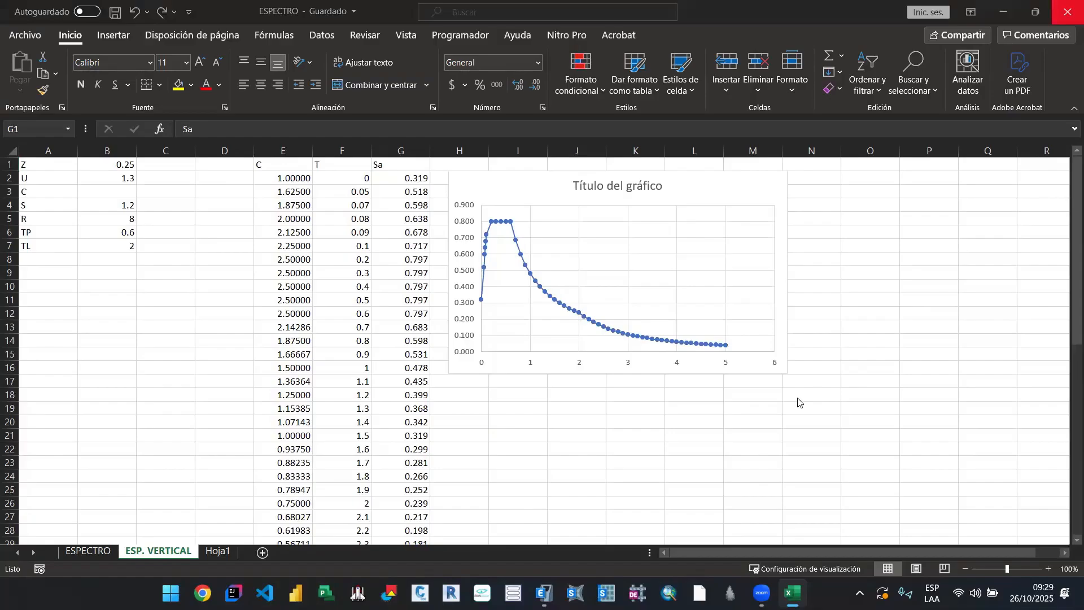
pyautogui.click(500, 316)
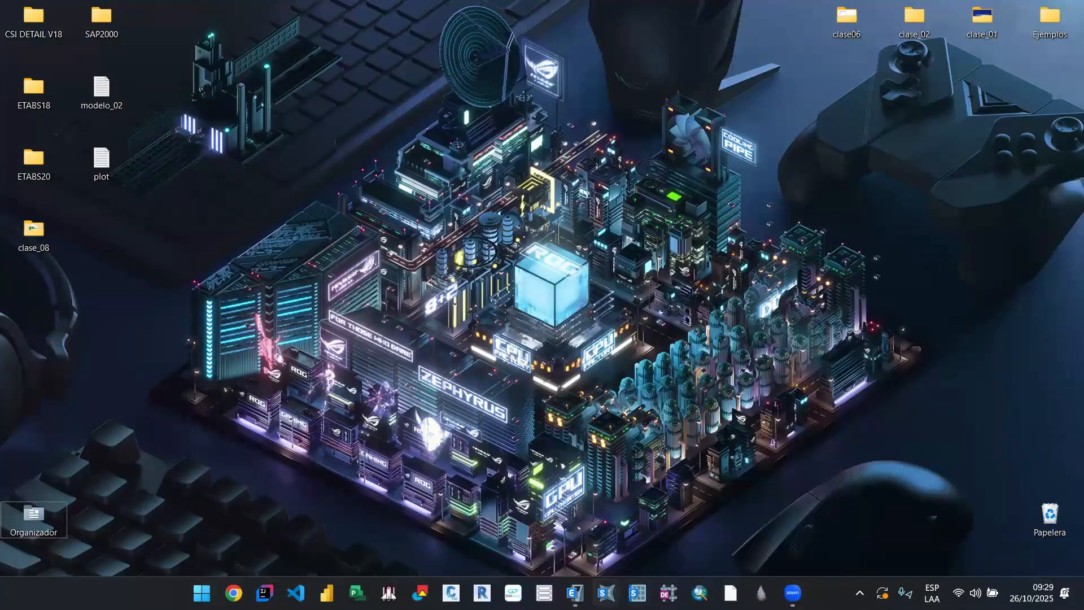
# Step: Switch to the sismo_vert model in ETABS
pyautogui.click(575, 593)
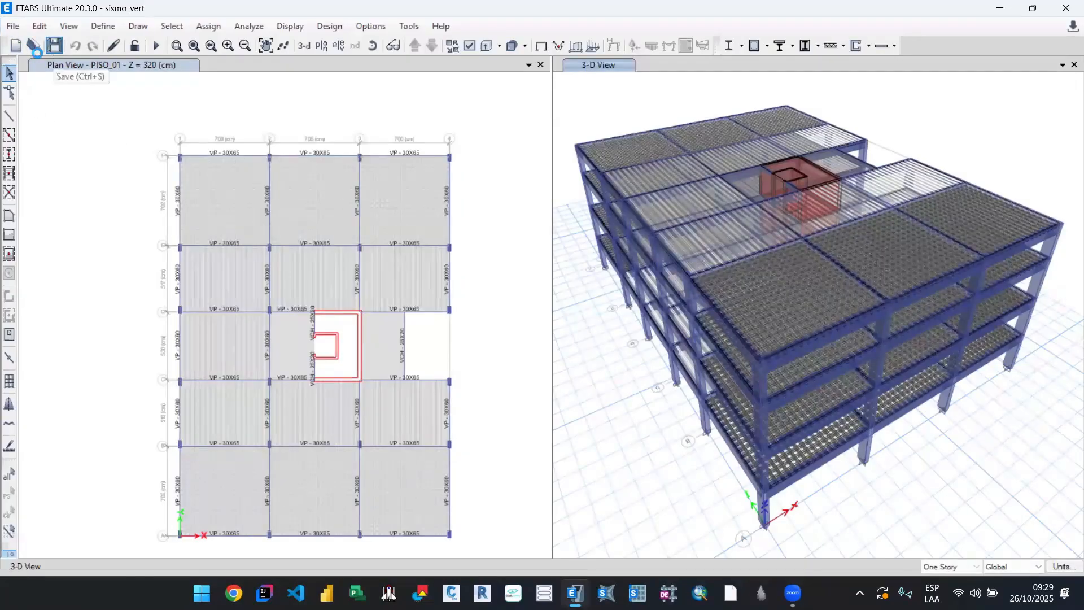
pyautogui.click(32, 47)
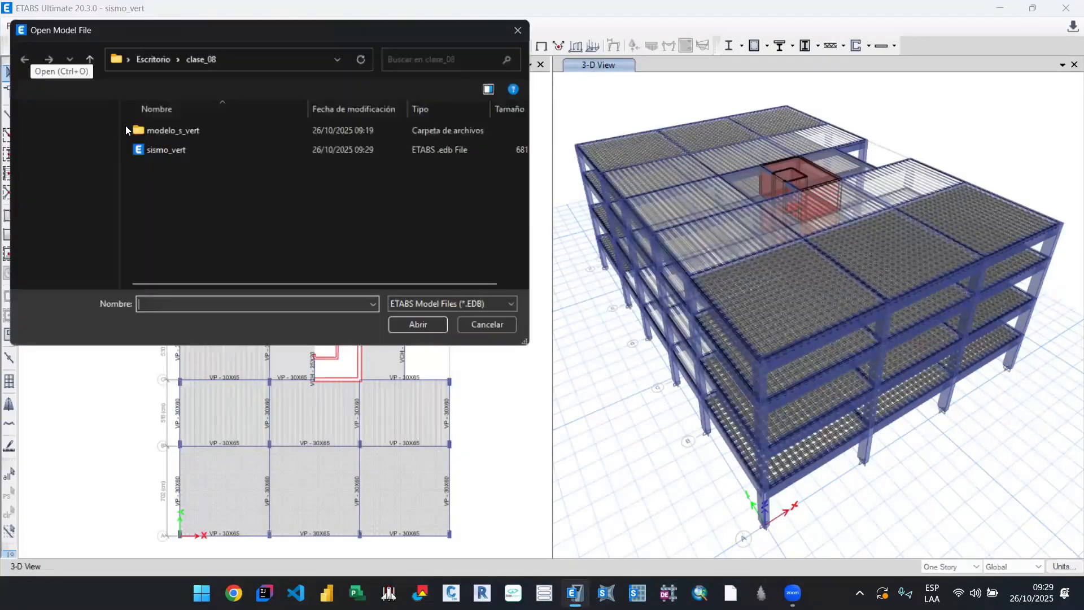
pyautogui.click(61, 157)
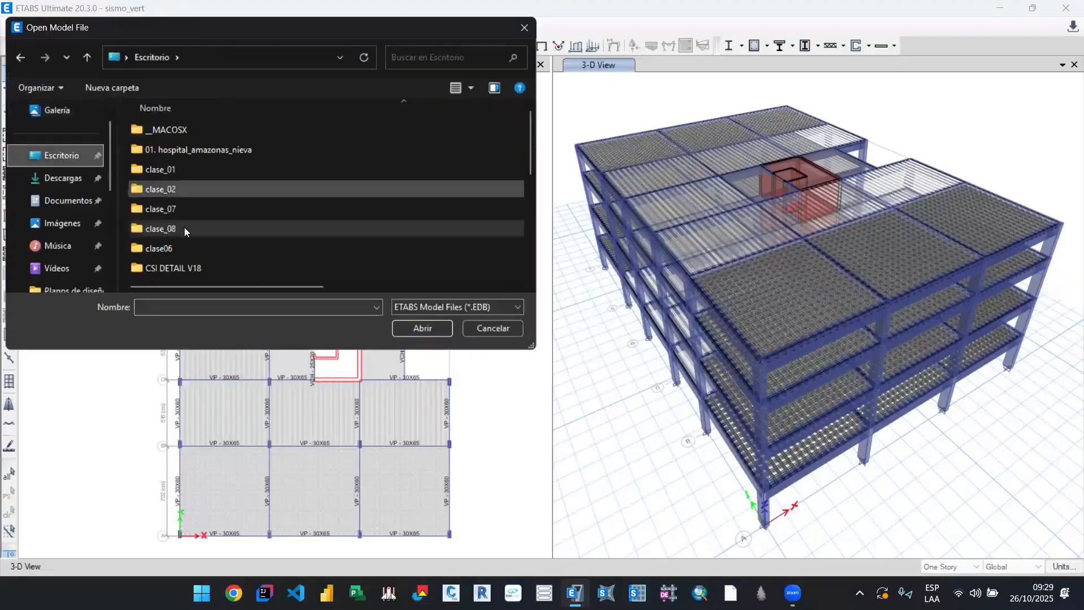
pyautogui.doubleClick(181, 211)
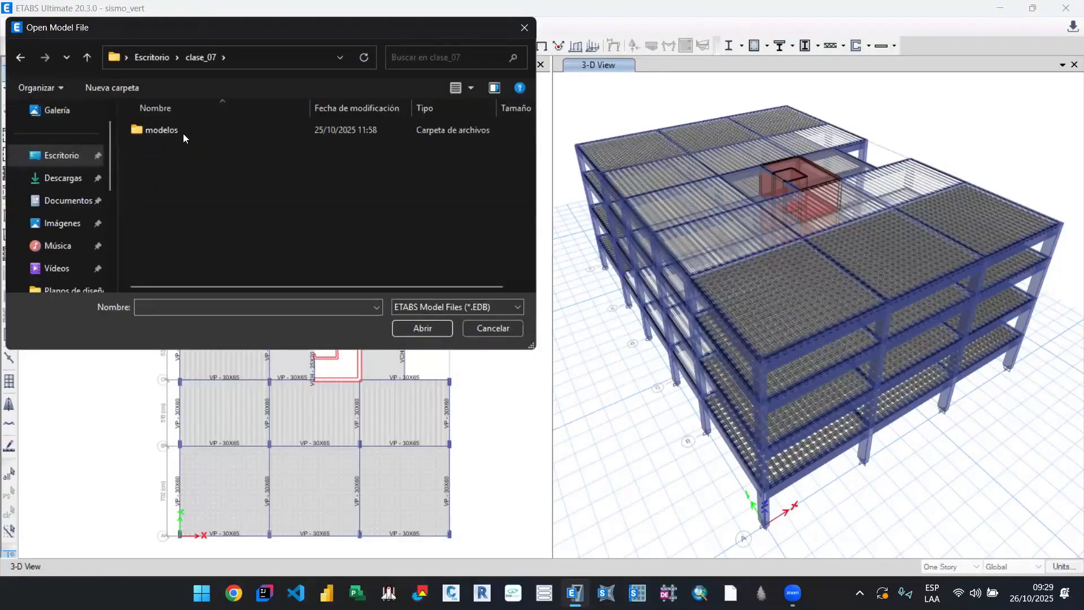
pyautogui.doubleClick(183, 136)
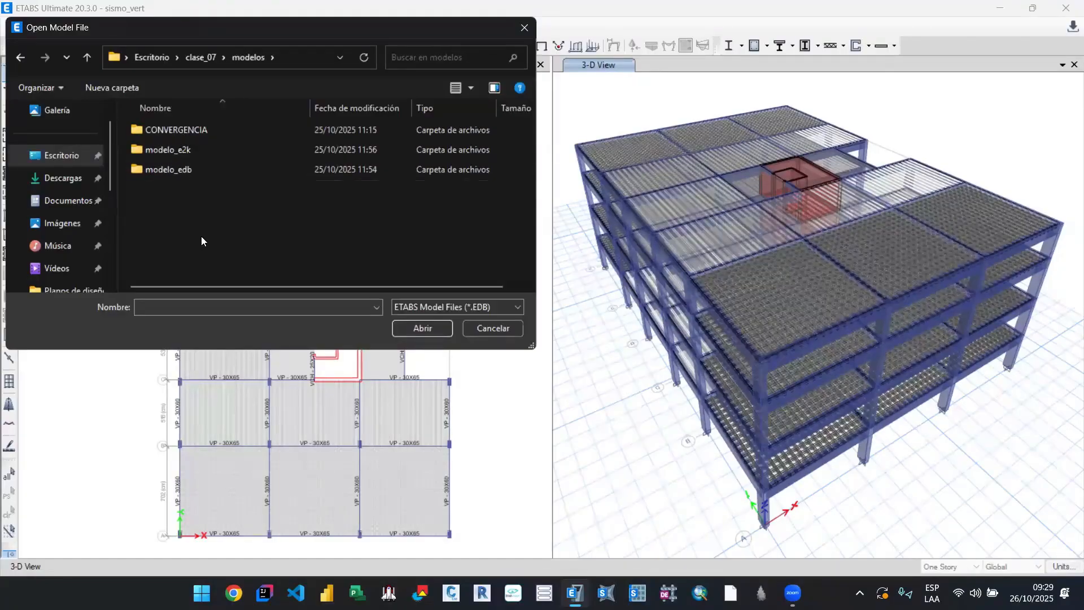
pyautogui.doubleClick(200, 168)
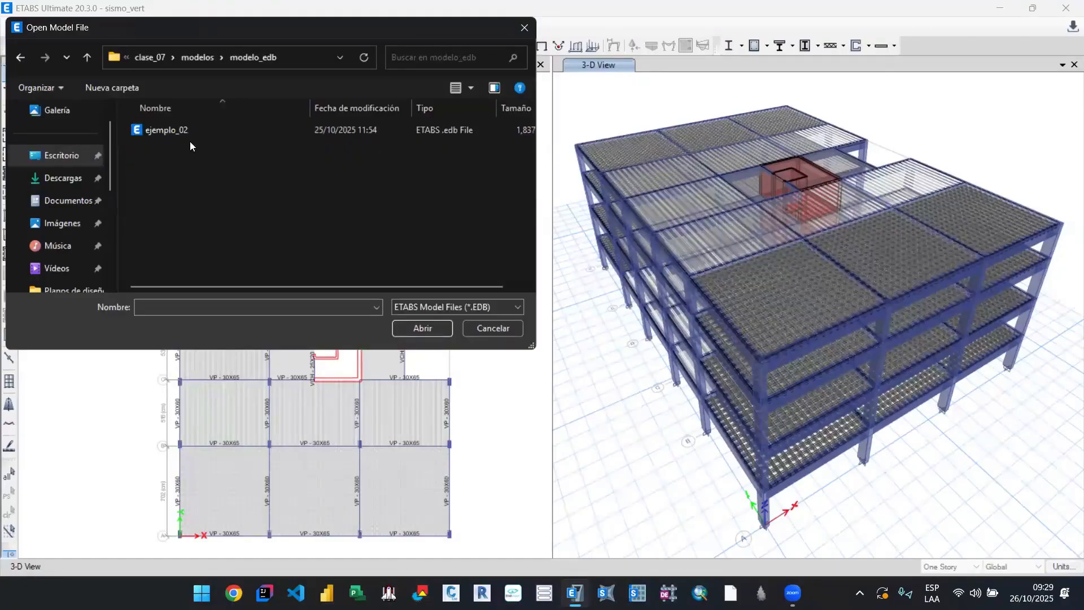
pyautogui.click(195, 130)
pyautogui.click(405, 329)
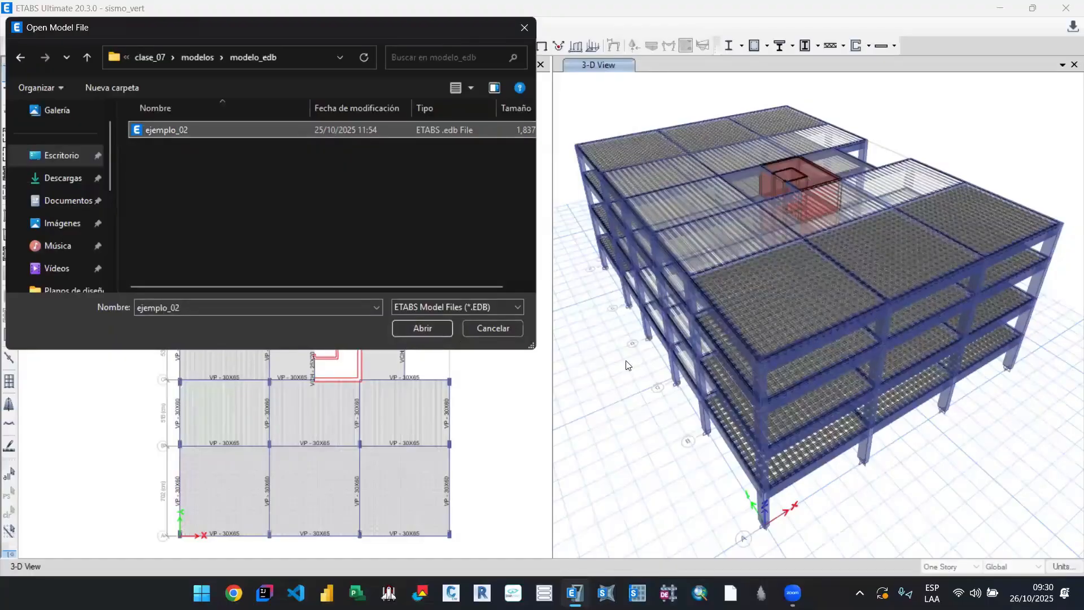
pyautogui.click(502, 331)
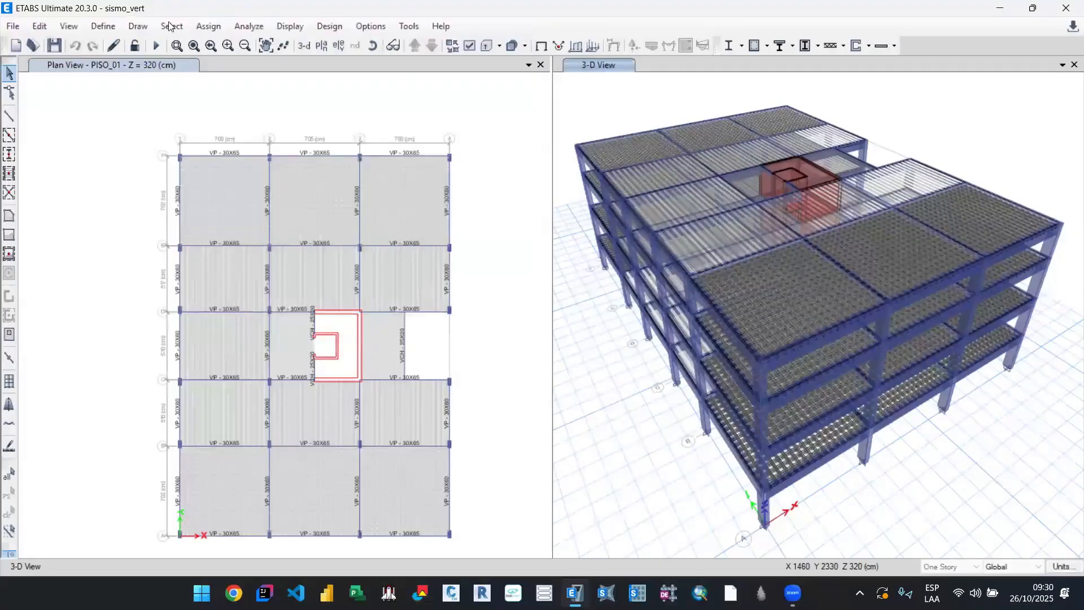
# Step: Review the defined load combinations, especially the 0.9CM and 1.25CM + 1.25CV ones that include the vertical earthquake SZ
pyautogui.click(103, 26)
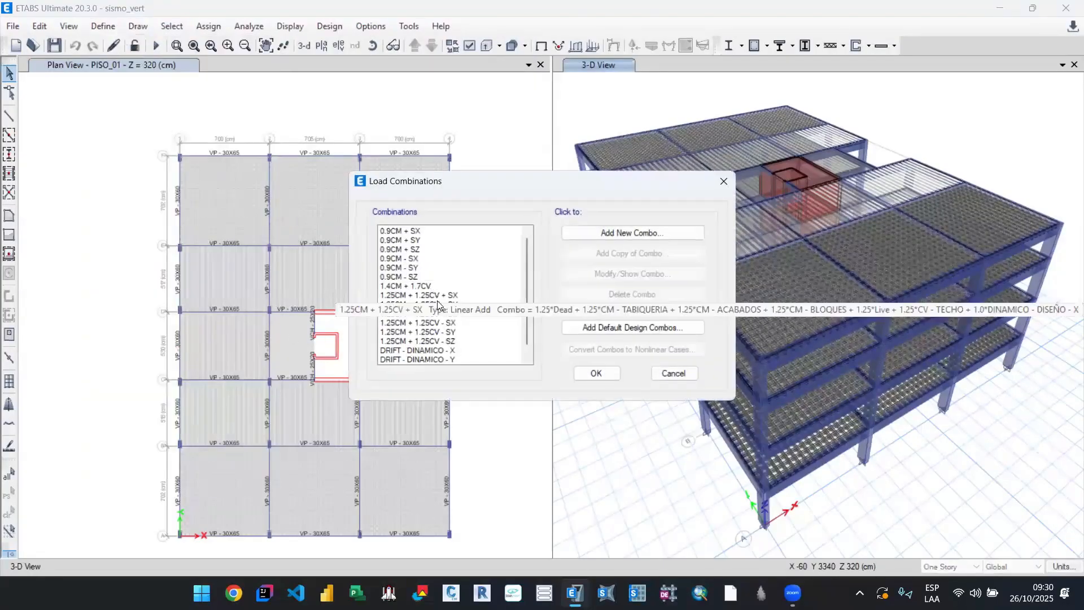
pyautogui.scroll(-2, 449, 332)
pyautogui.scroll(2, 439, 253)
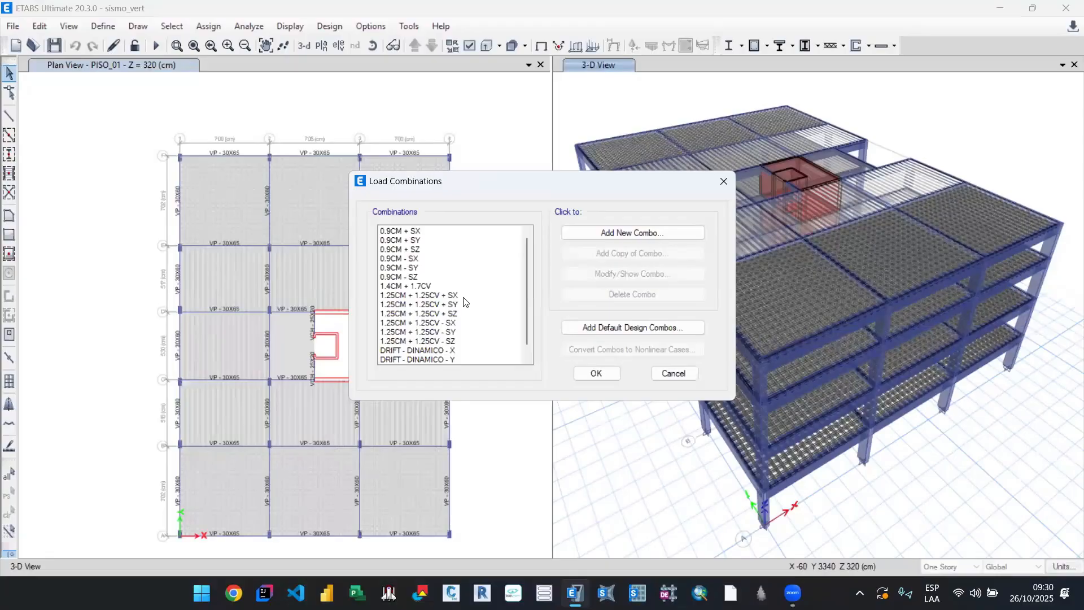
pyautogui.scroll(-1, 446, 297)
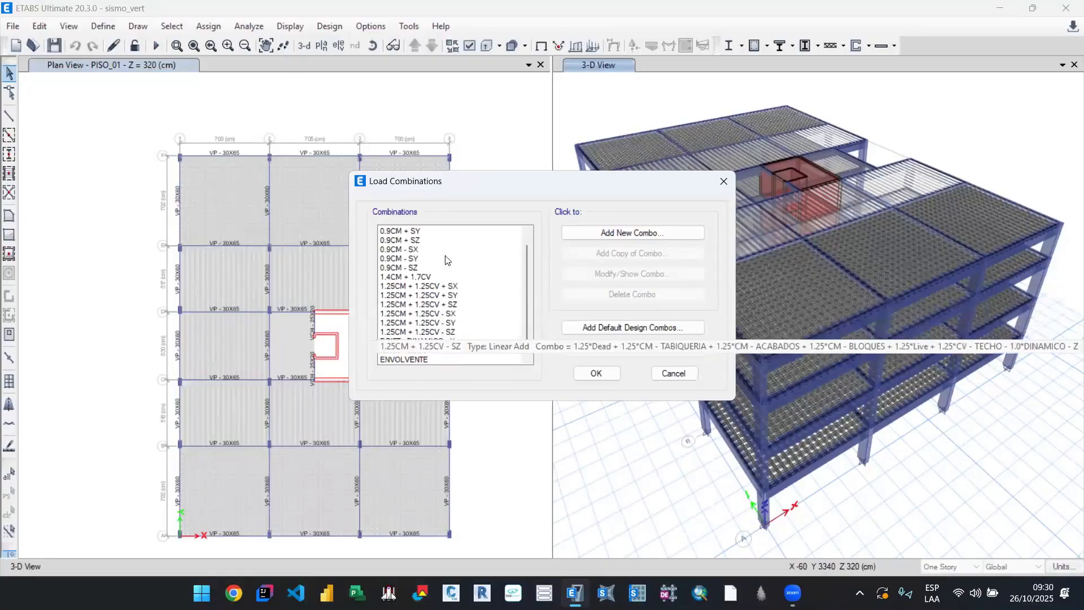
pyautogui.scroll(1, 467, 314)
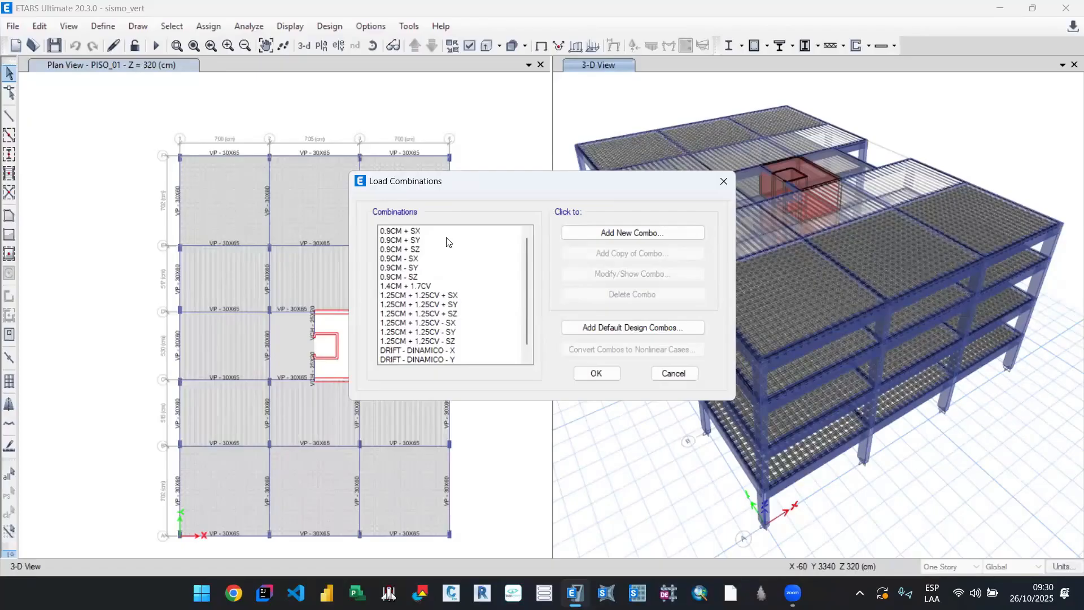
pyautogui.click(446, 277)
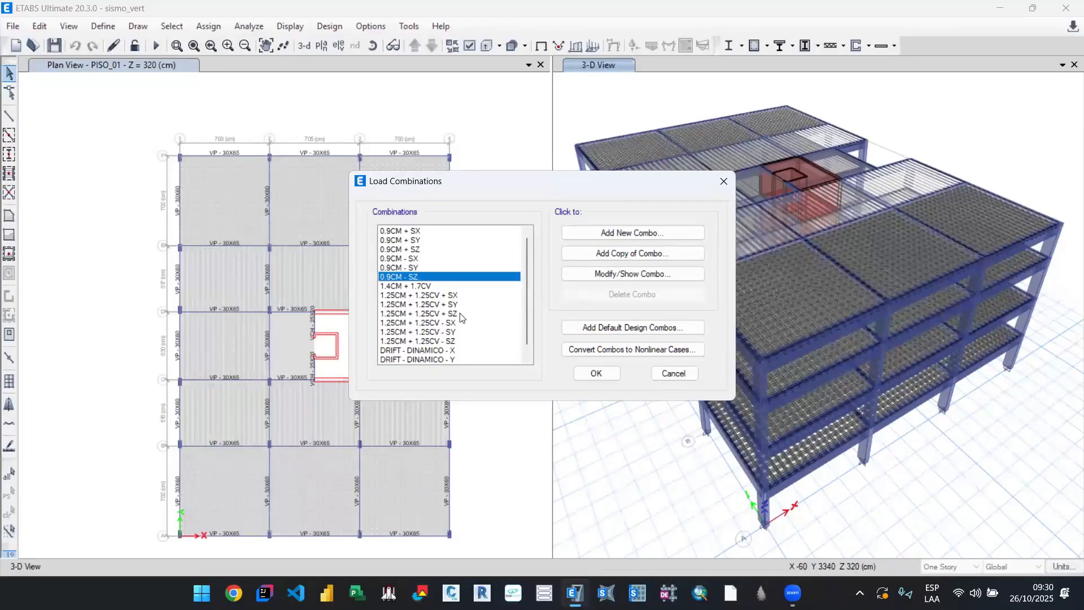
pyautogui.press('Down')
pyautogui.click(462, 308)
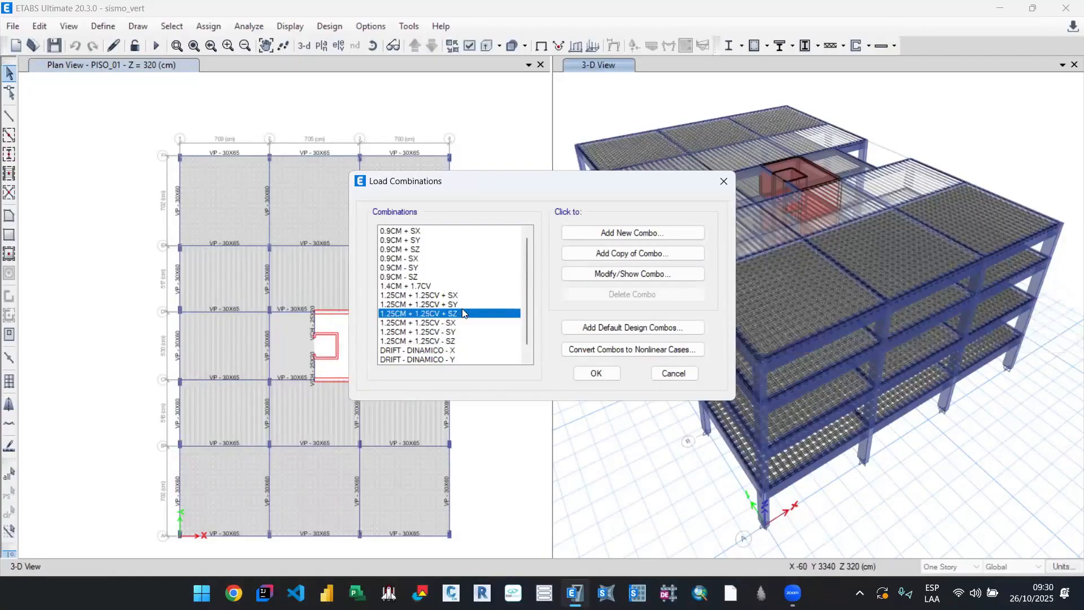
pyautogui.click(430, 277)
pyautogui.click(438, 250)
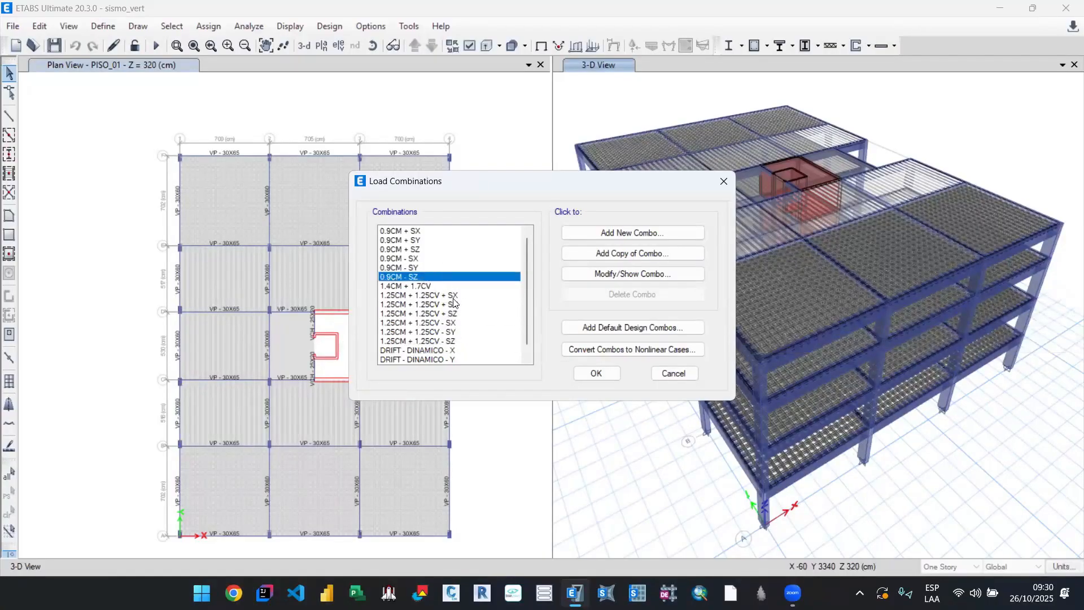
pyautogui.moveTo(458, 340); pyautogui.dragTo(459, 332)
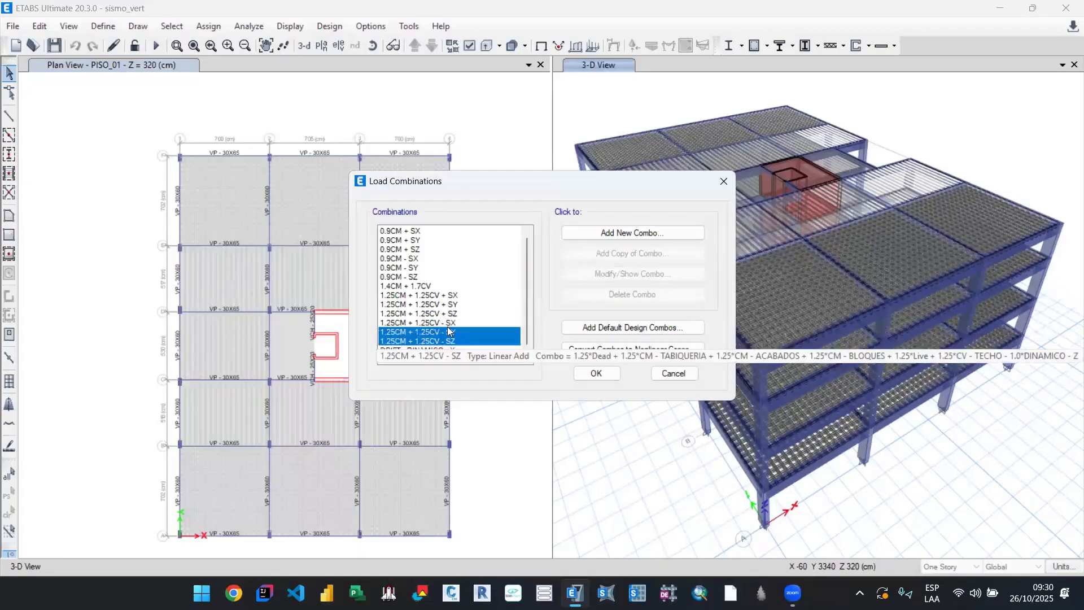
pyautogui.click(475, 341)
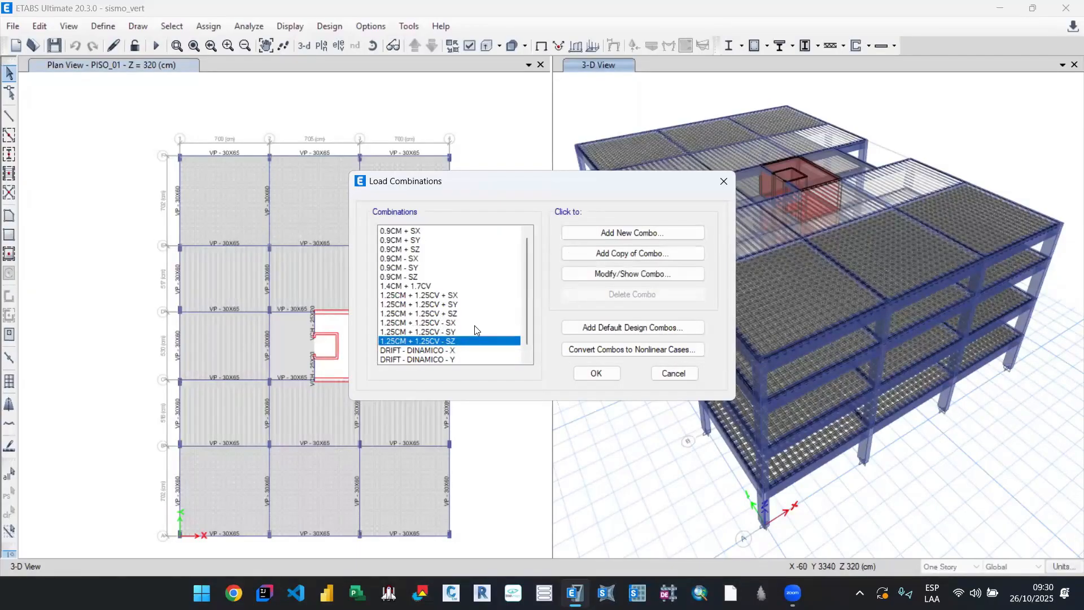
pyautogui.click(475, 314)
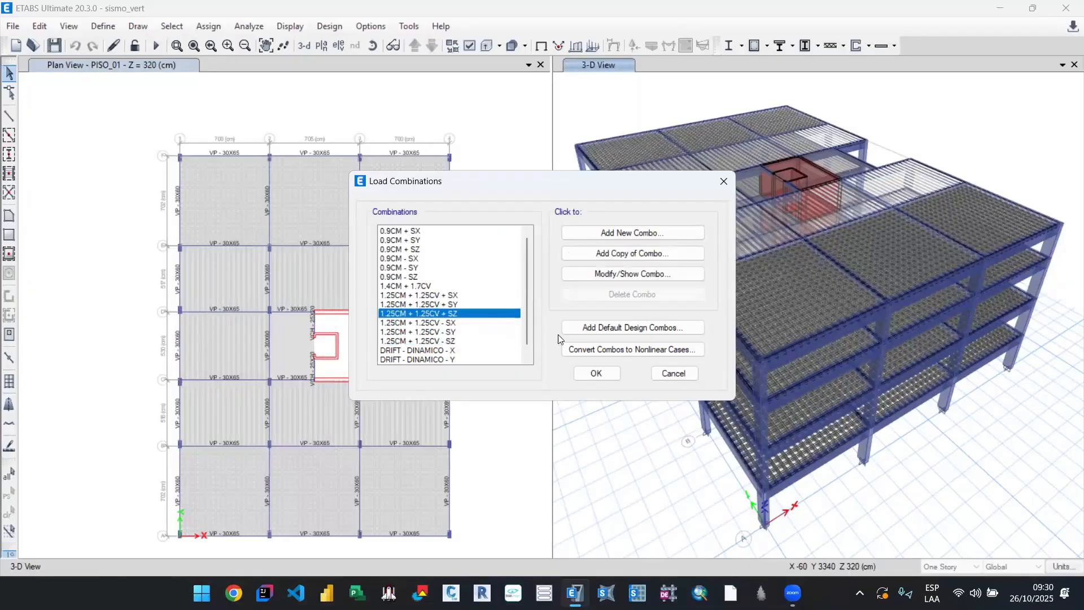
pyautogui.click(673, 373)
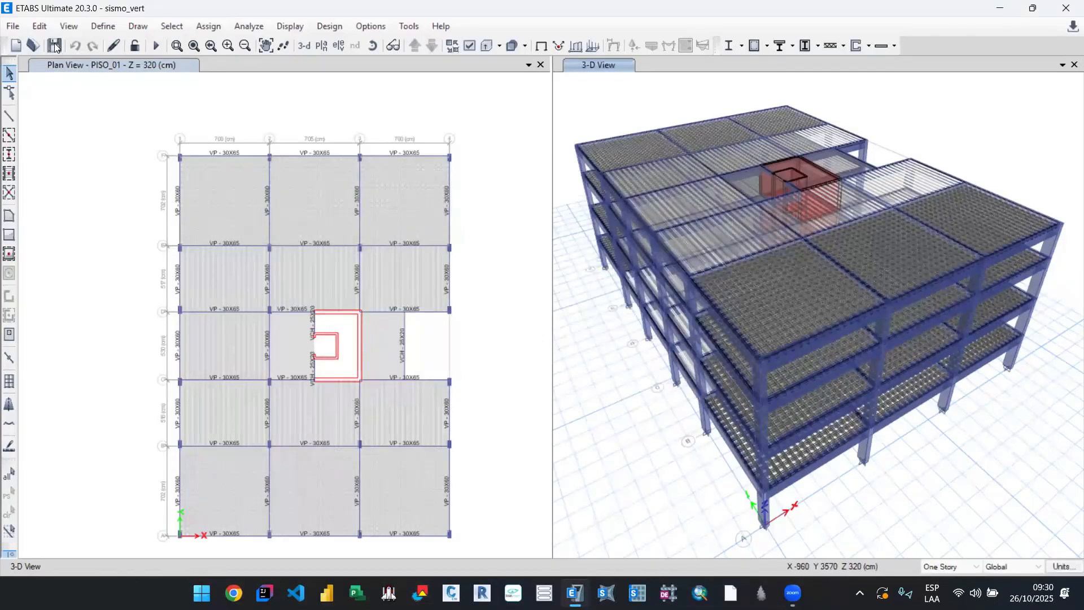
# Step: Save the sismo_vert model, and open the ejemplo_02 model from the modelos\modelo_edb folder of clase_07 on the Desktop
pyautogui.hotkey('ctrl', 's')
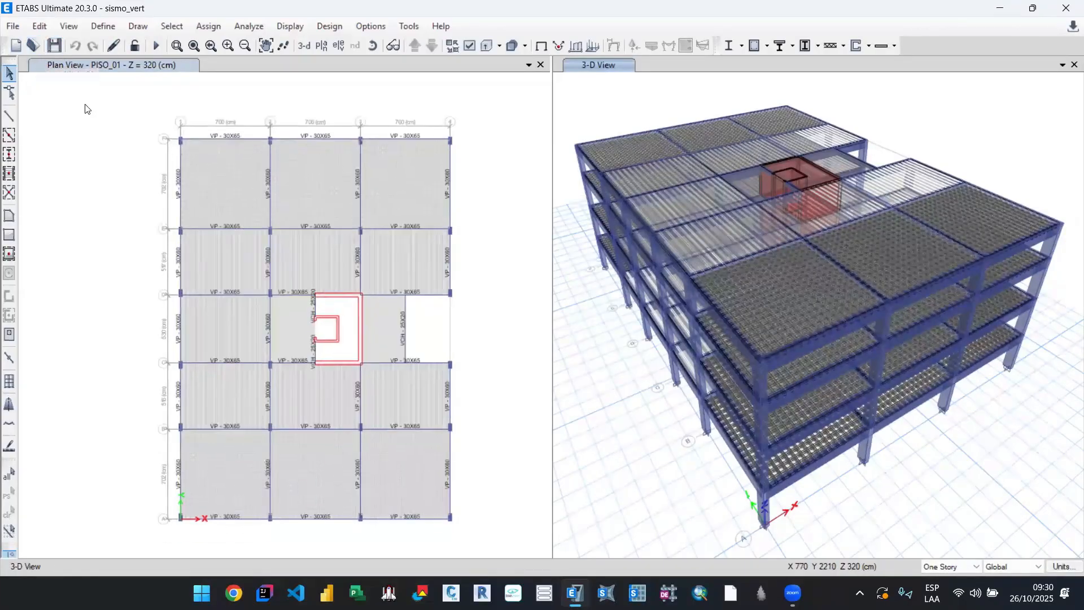
pyautogui.click(33, 45)
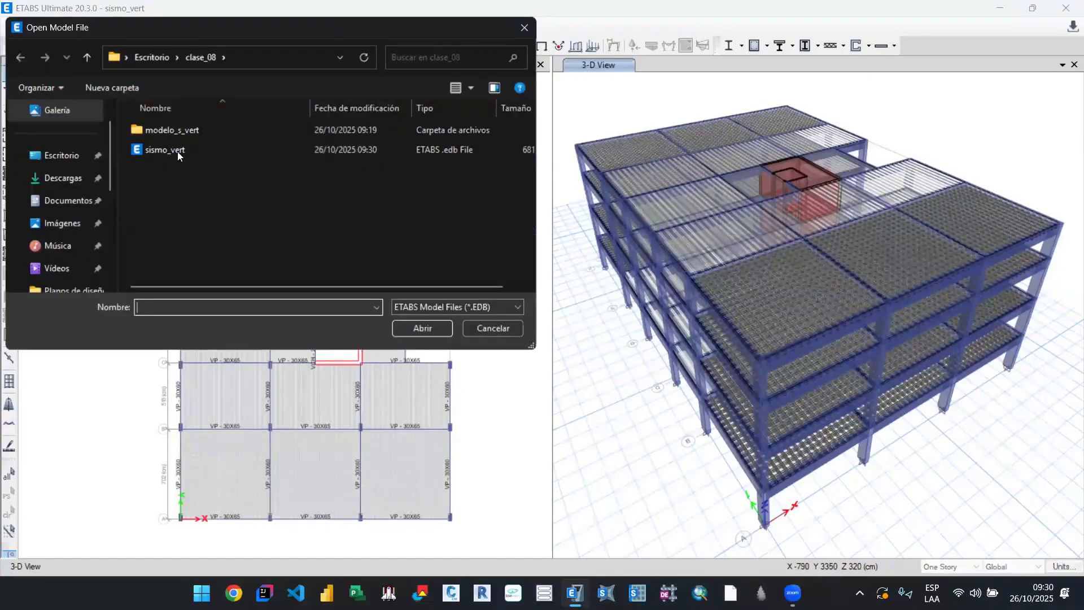
pyautogui.click(88, 58)
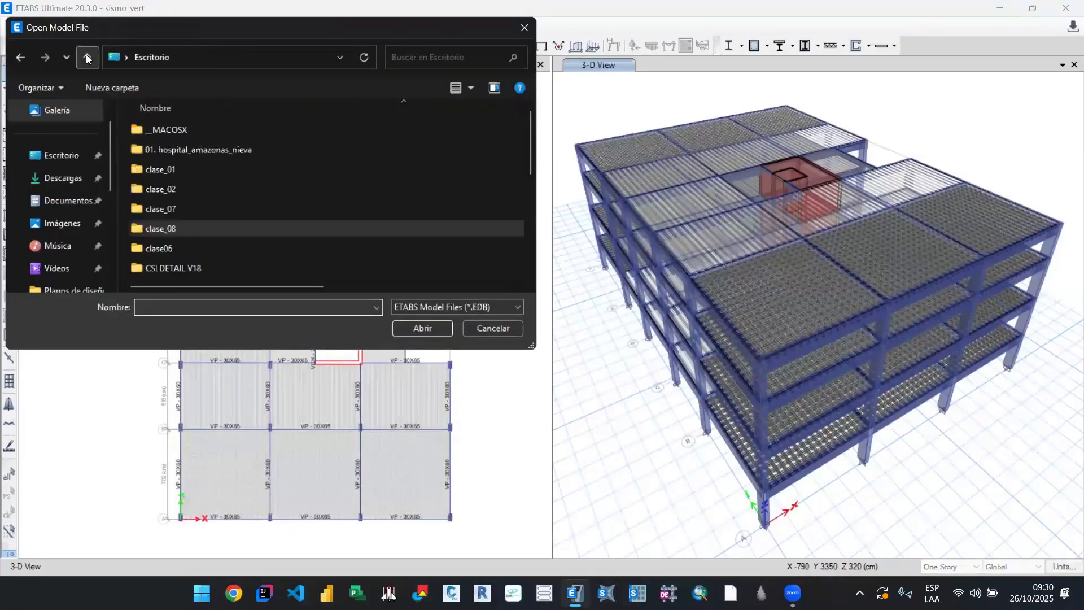
pyautogui.doubleClick(189, 208)
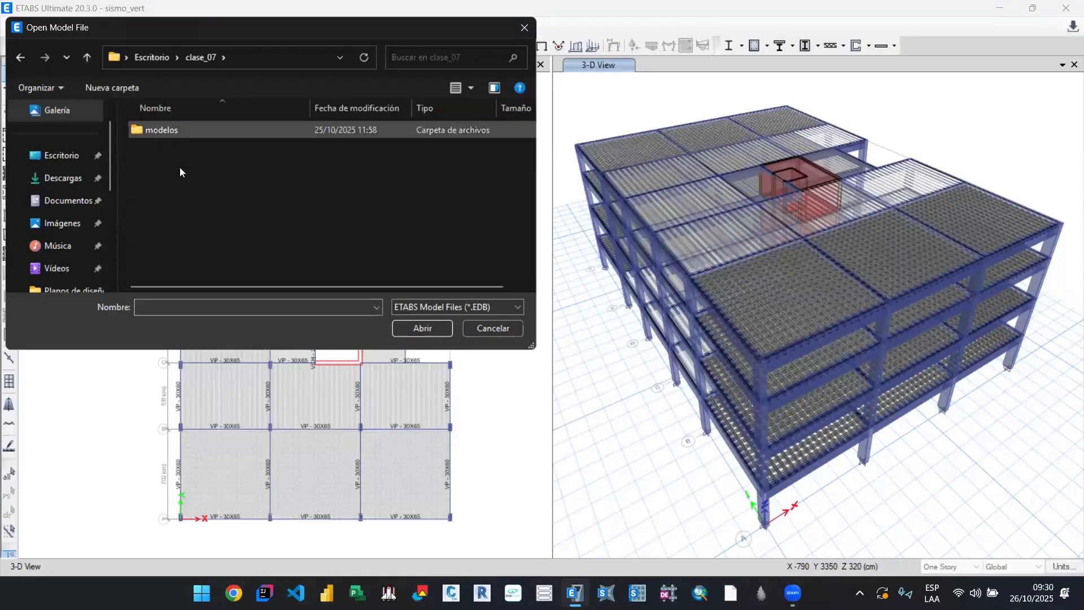
pyautogui.doubleClick(180, 133)
pyautogui.doubleClick(180, 168)
pyautogui.click(188, 133)
pyautogui.click(424, 330)
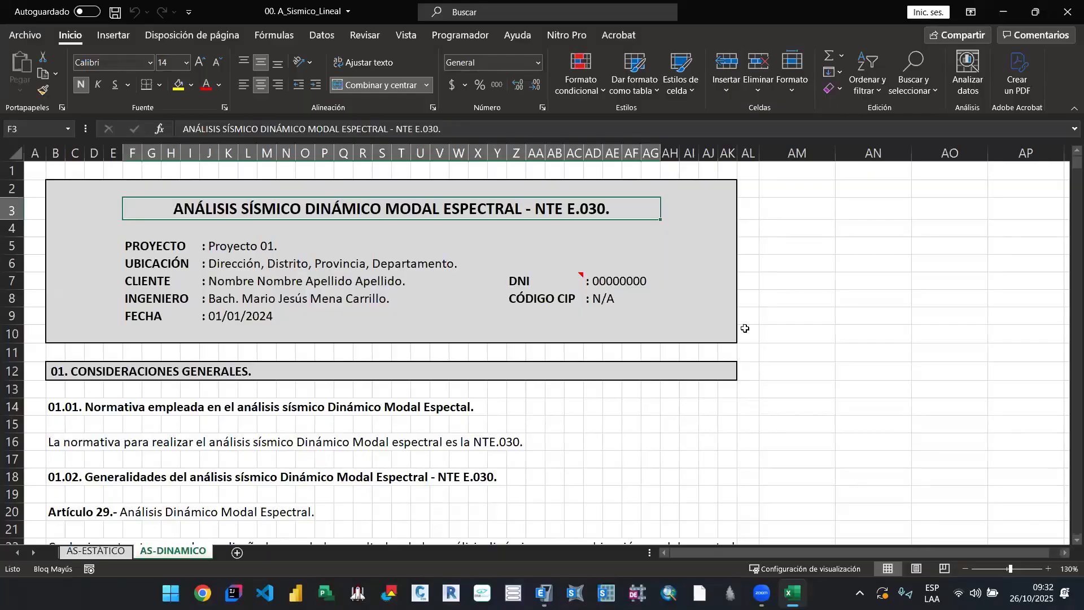
# Step: Examine the seismic parameters, spectral acceleration formulas and spectrum definitions on the AS-DINAMICO sheet of the 00. A_Sismico_Lineal workbook in Excel
pyautogui.scroll(-8, 566, 451)
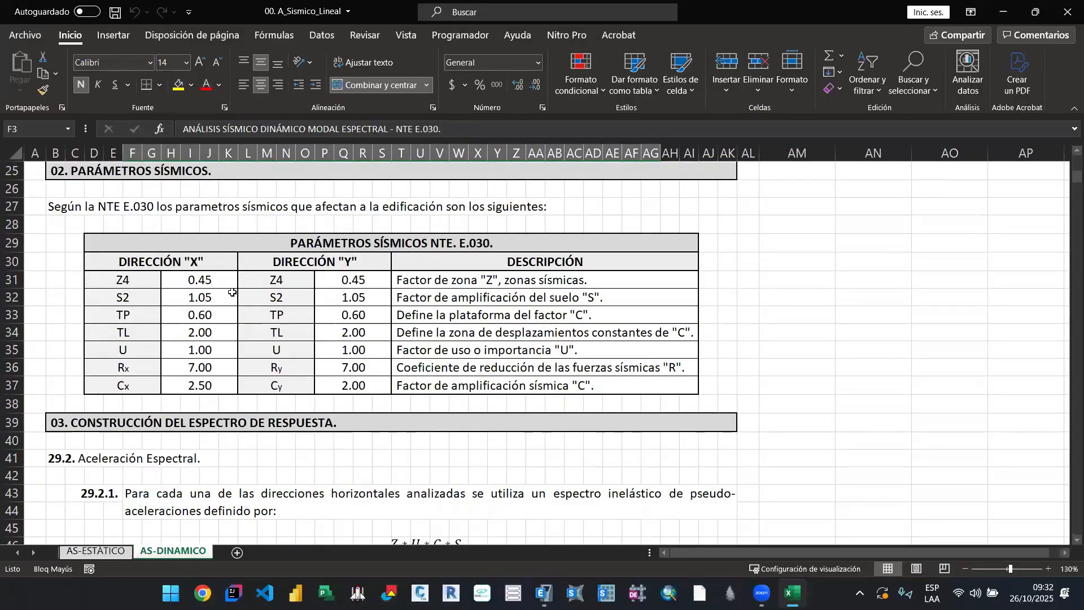
pyautogui.click(276, 281)
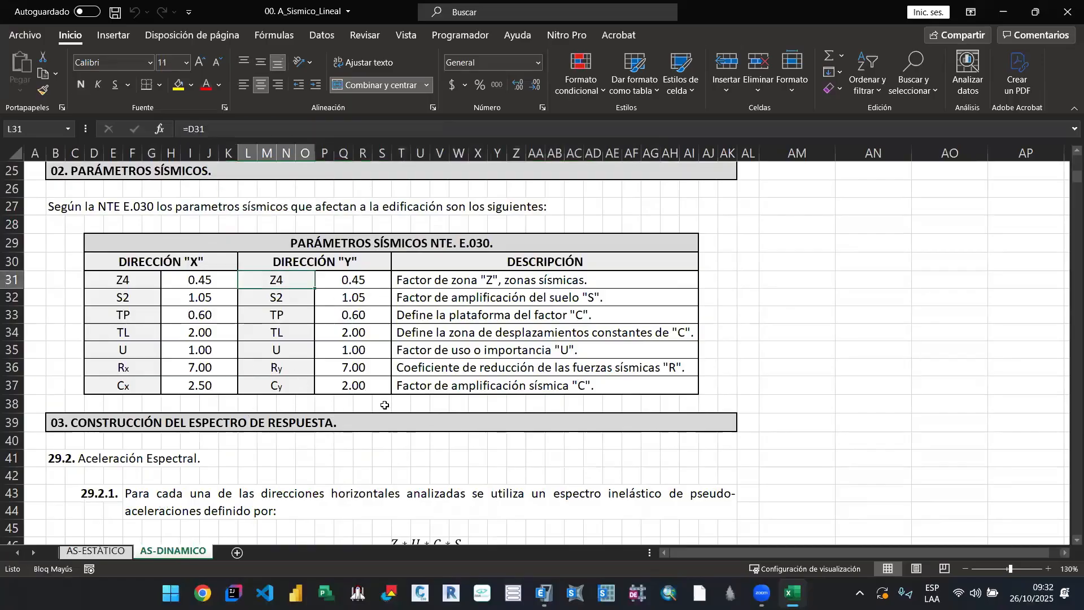
pyautogui.scroll(-5, 385, 405)
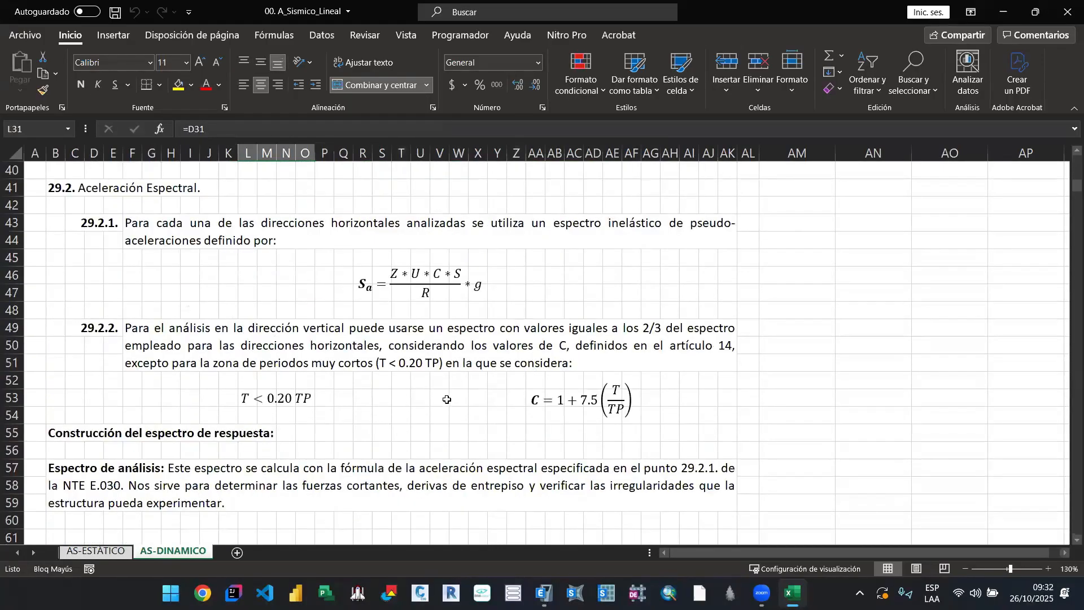
pyautogui.click(446, 399)
pyautogui.click(461, 380)
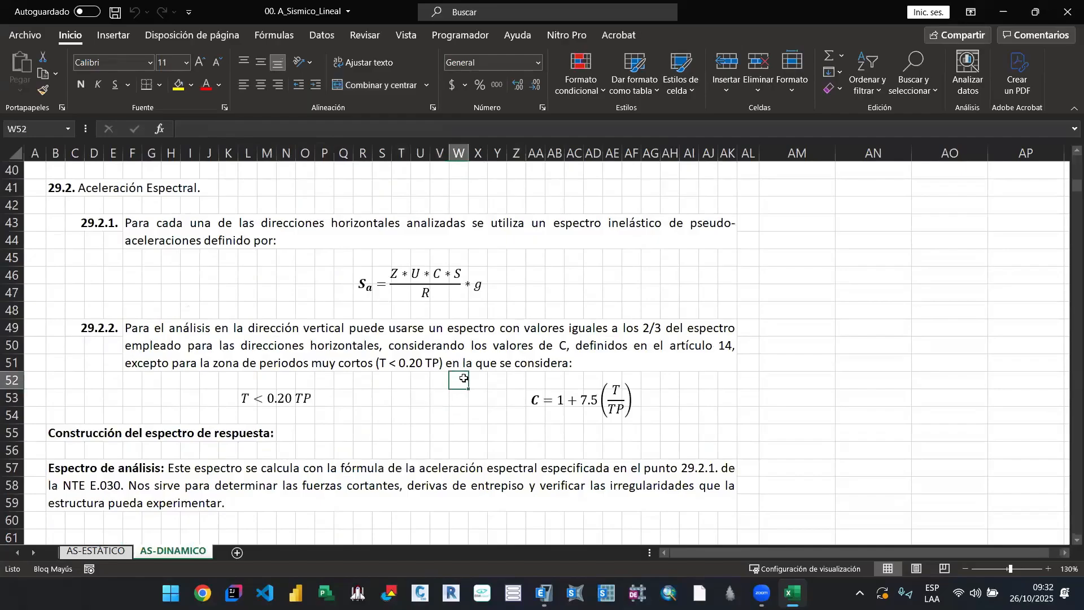
pyautogui.scroll(-2, 463, 380)
pyautogui.scroll(-2, 463, 378)
pyautogui.click(187, 323)
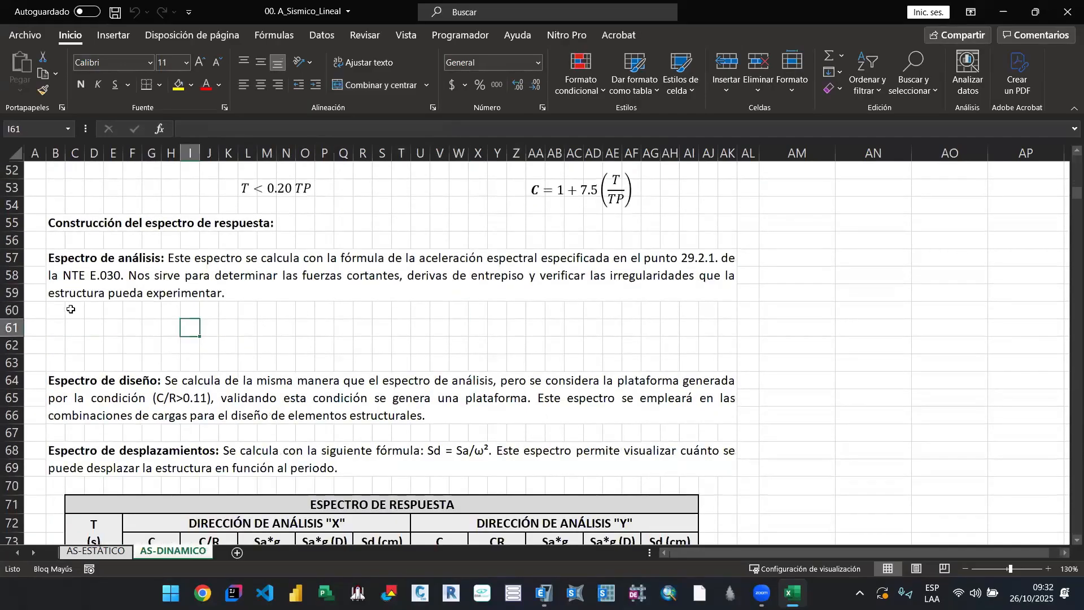
pyautogui.click(59, 310)
# Step: Examine the response spectrum table for directions X and Y and the X-direction spectrum charts on the AS-DINAMICO sheet
pyautogui.scroll(-4, 345, 336)
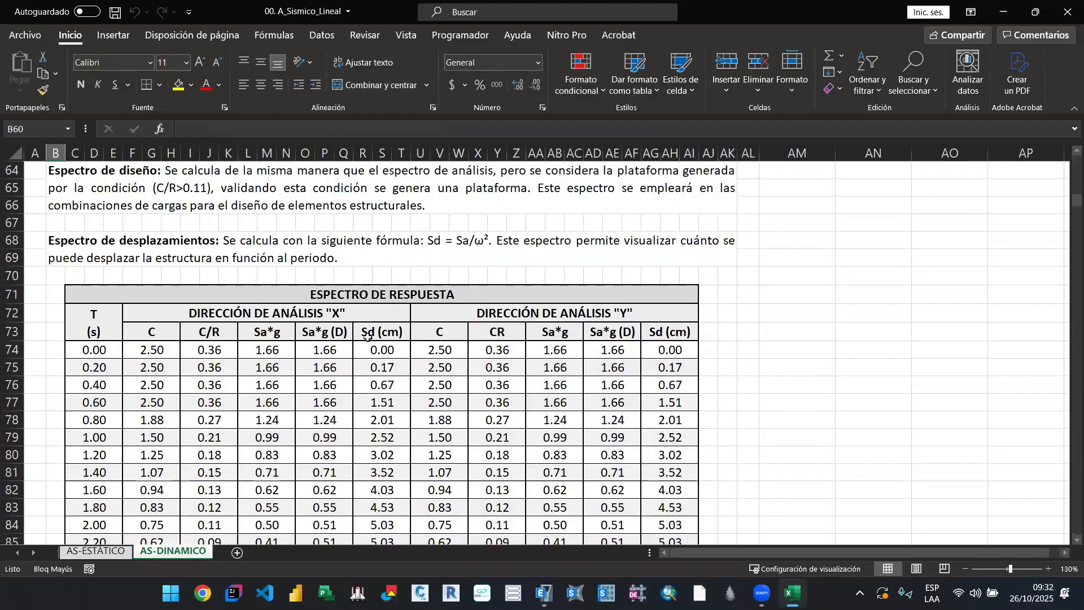
pyautogui.scroll(-1, 390, 345)
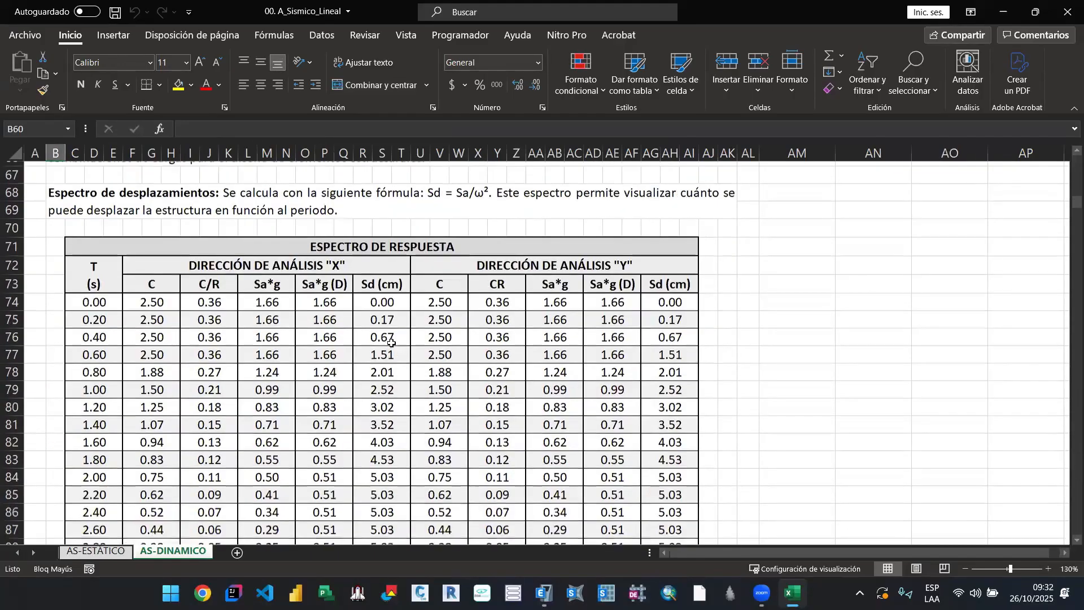
pyautogui.scroll(-1, 387, 339)
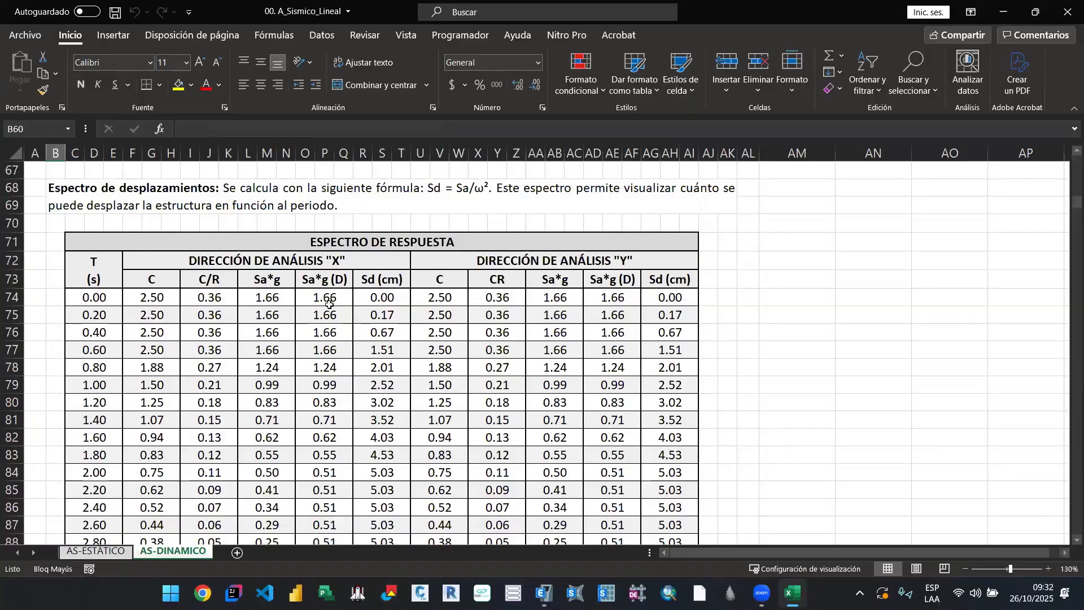
pyautogui.scroll(-5, 384, 338)
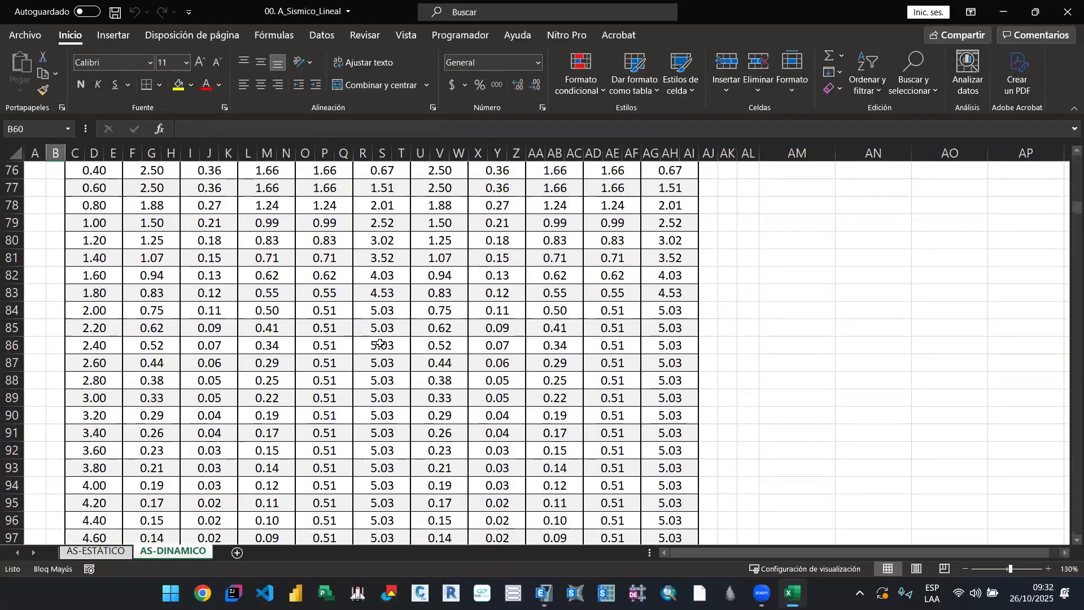
pyautogui.scroll(-14, 390, 350)
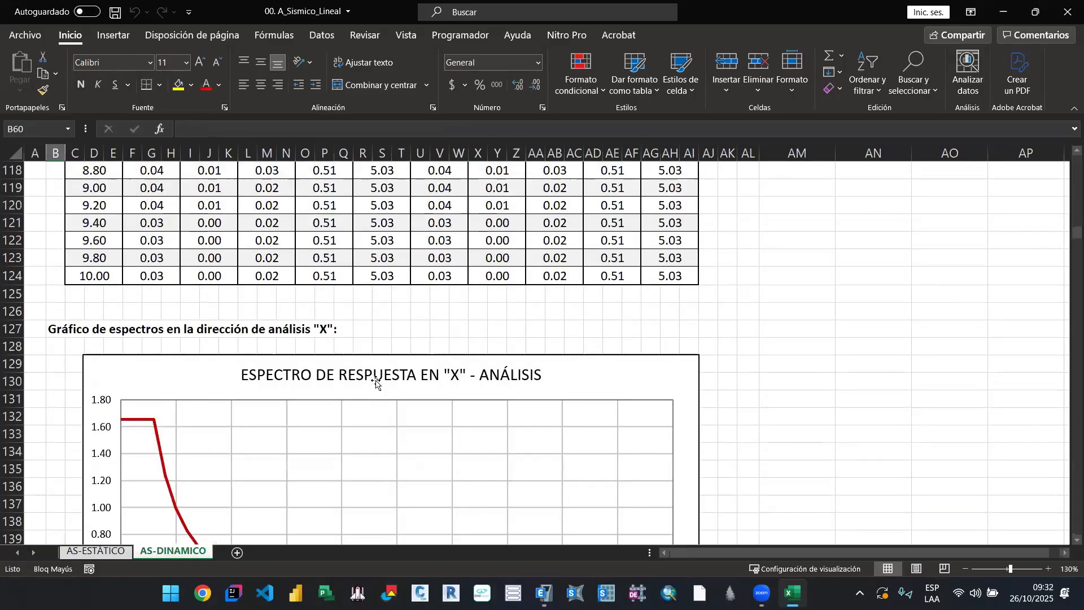
pyautogui.scroll(-19, 388, 371)
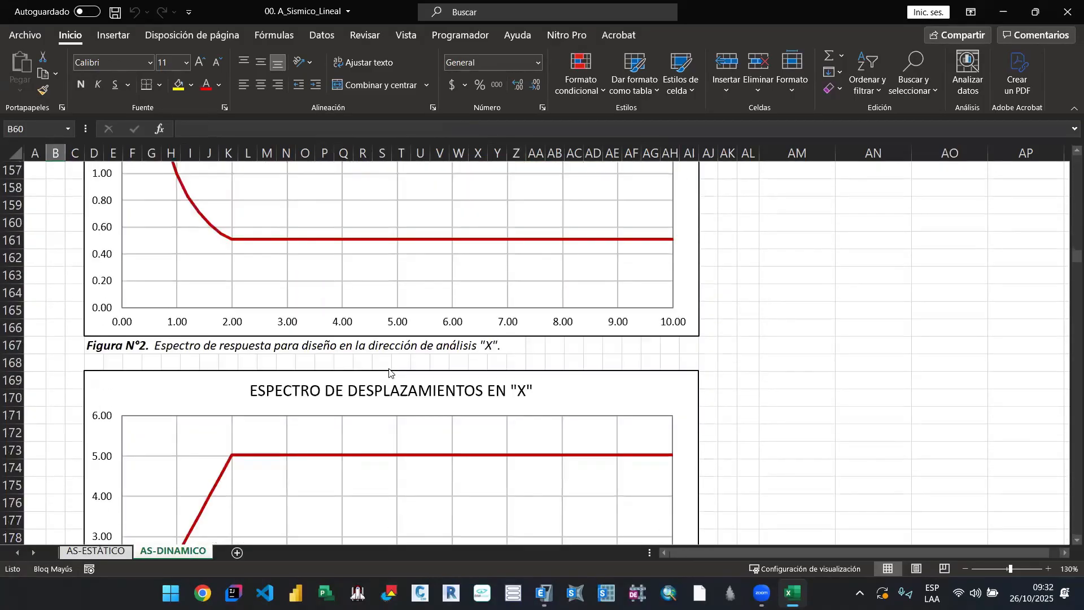
# Step: Examine the modal case section and the participating mass table on the AS-DINAMICO sheet
pyautogui.scroll(-20, 390, 370)
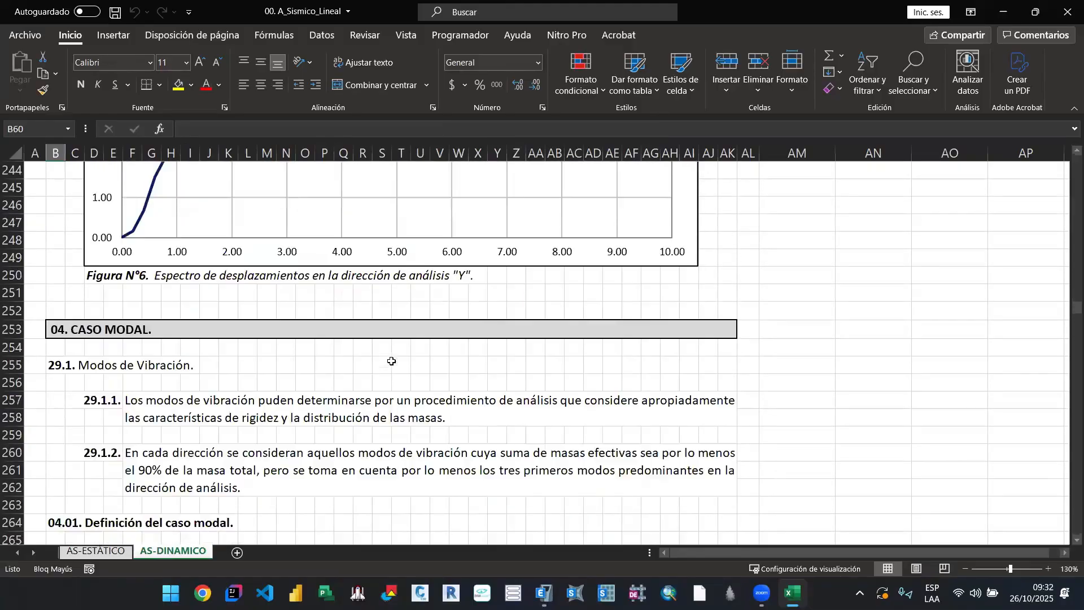
pyautogui.scroll(-11, 392, 364)
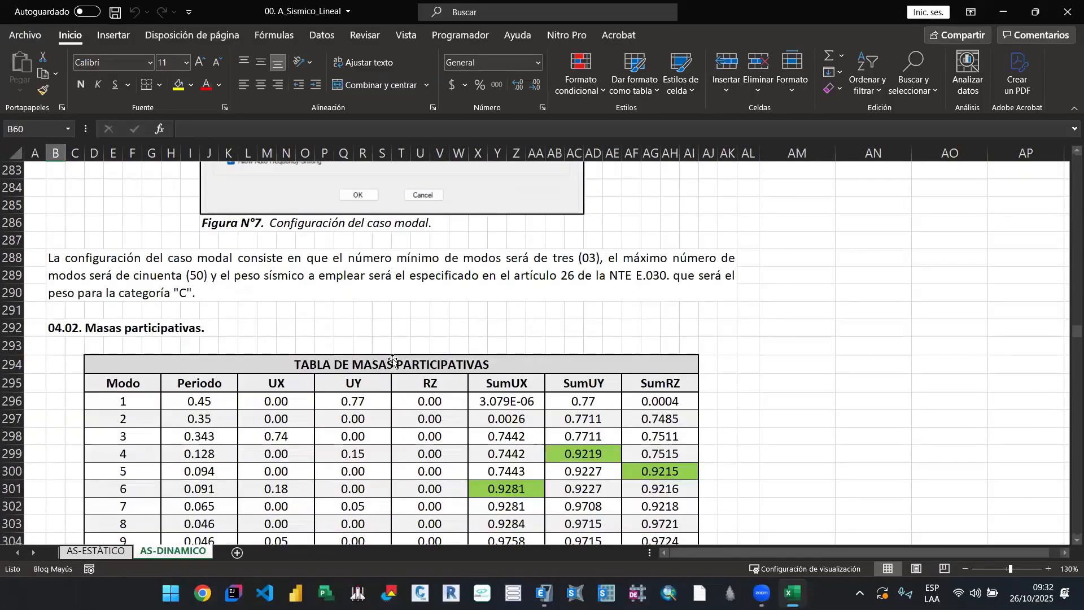
pyautogui.scroll(-2, 396, 357)
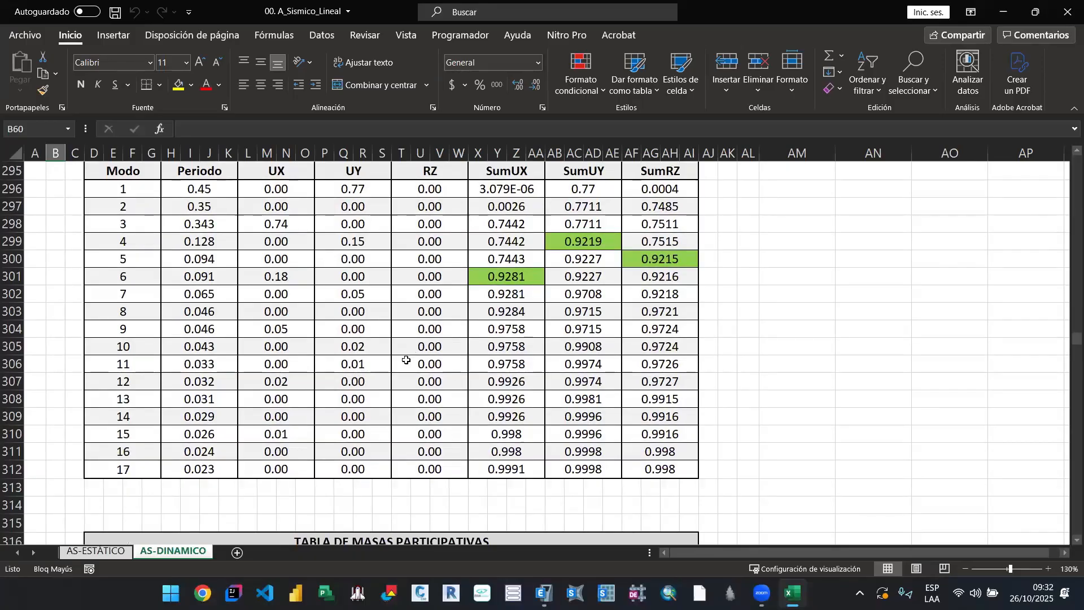
pyautogui.scroll(3, 402, 367)
pyautogui.scroll(2, 401, 370)
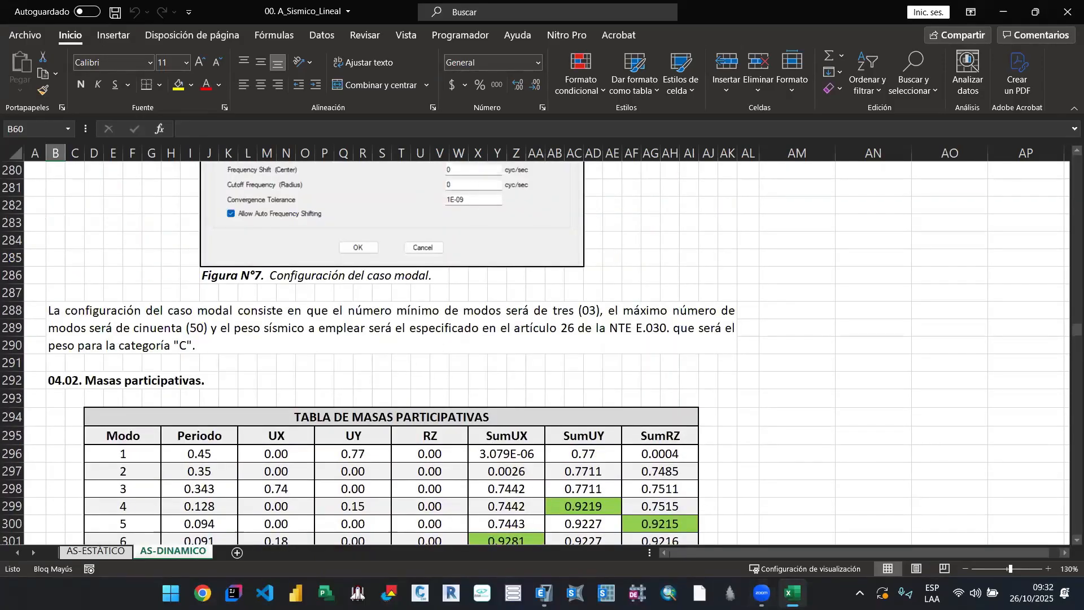
# Step: Open a new blank workbook in Excel and maximize its window
pyautogui.click(173, 590)
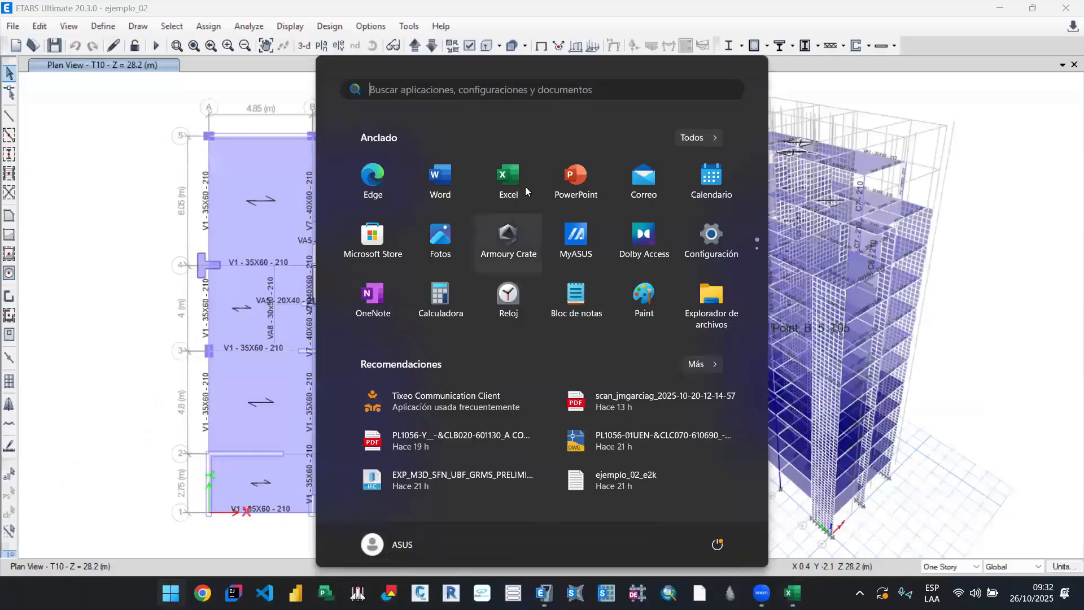
pyautogui.click(509, 177)
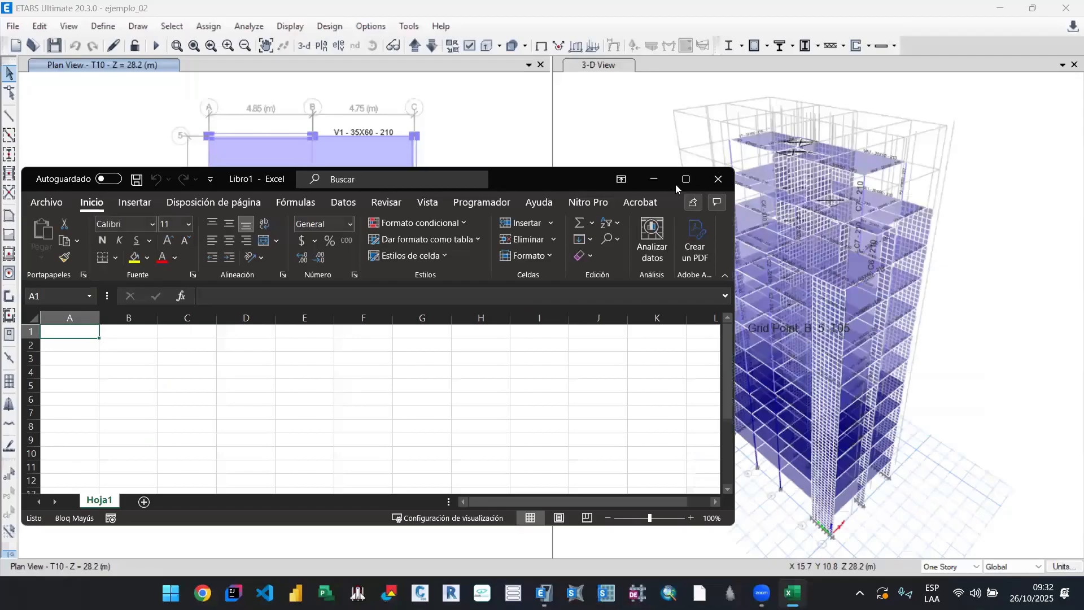
pyautogui.click(685, 179)
# Step: Enter the heading MASAS PARTICIPATIVAS in cell C2 of the blank workbook and make it bold
pyautogui.click(265, 298)
pyautogui.click(179, 188)
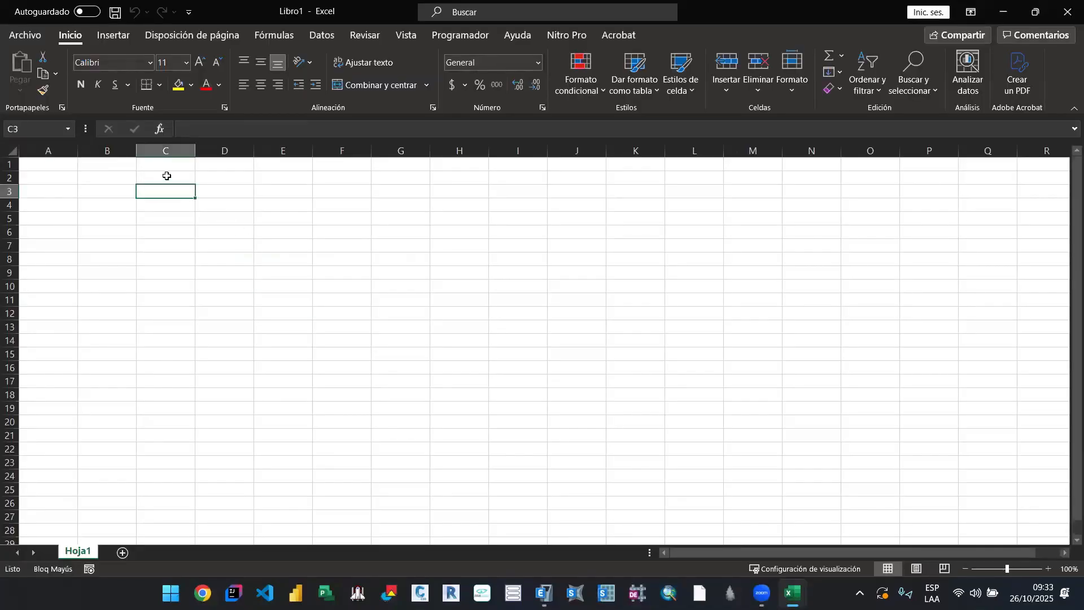
pyautogui.click(178, 177)
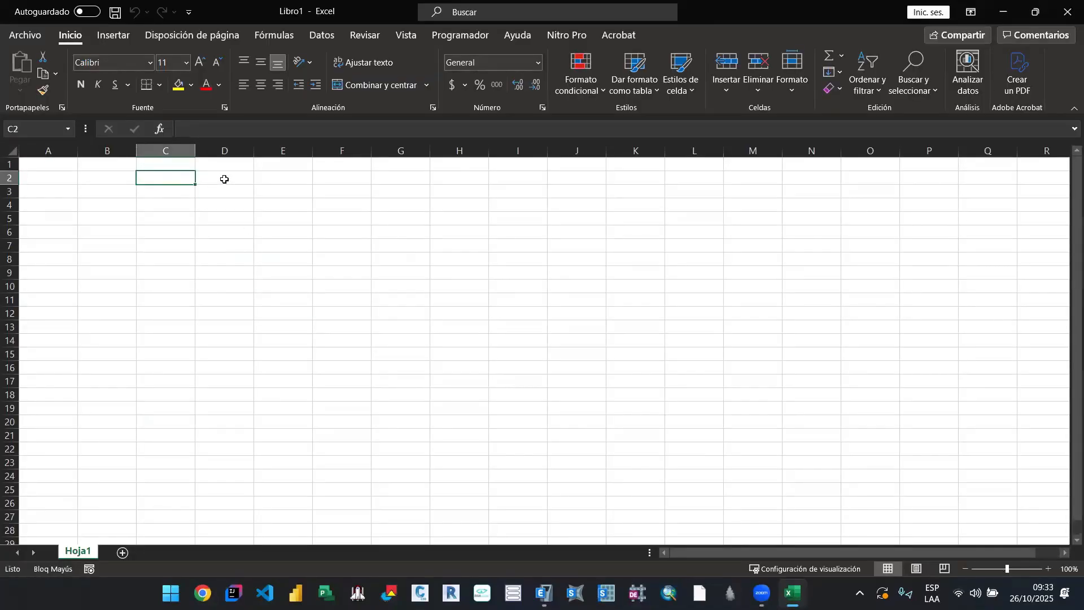
pyautogui.press('capslock')
pyautogui.write('masa')
pyautogui.press('BackSpace')
pyautogui.press('BackSpace')
pyautogui.press('BackSpace')
pyautogui.press('BackSpace')
pyautogui.press('capslock')
pyautogui.write('MASAS PARC')
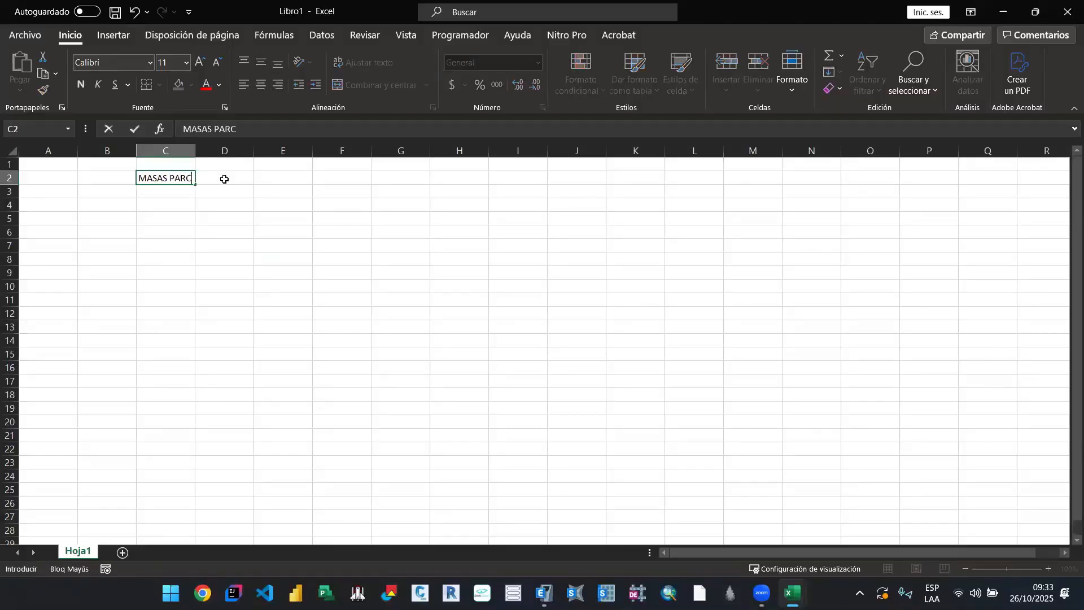
pyautogui.press('BackSpace')
pyautogui.write('TICIPA')
pyautogui.write('TIVAS')
pyautogui.press('Return')
pyautogui.click(177, 178)
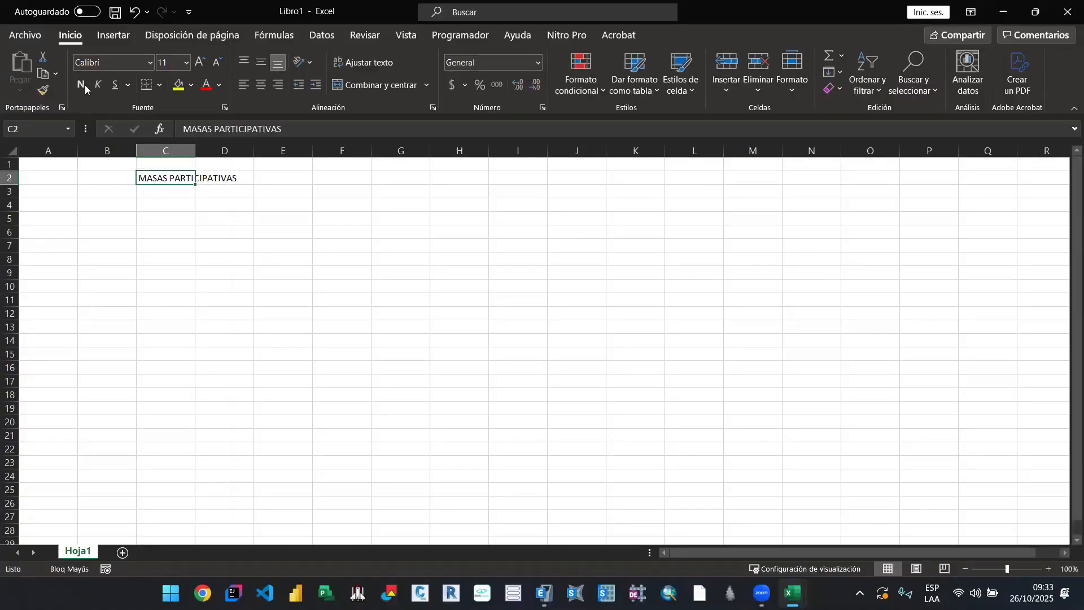
pyautogui.click(82, 85)
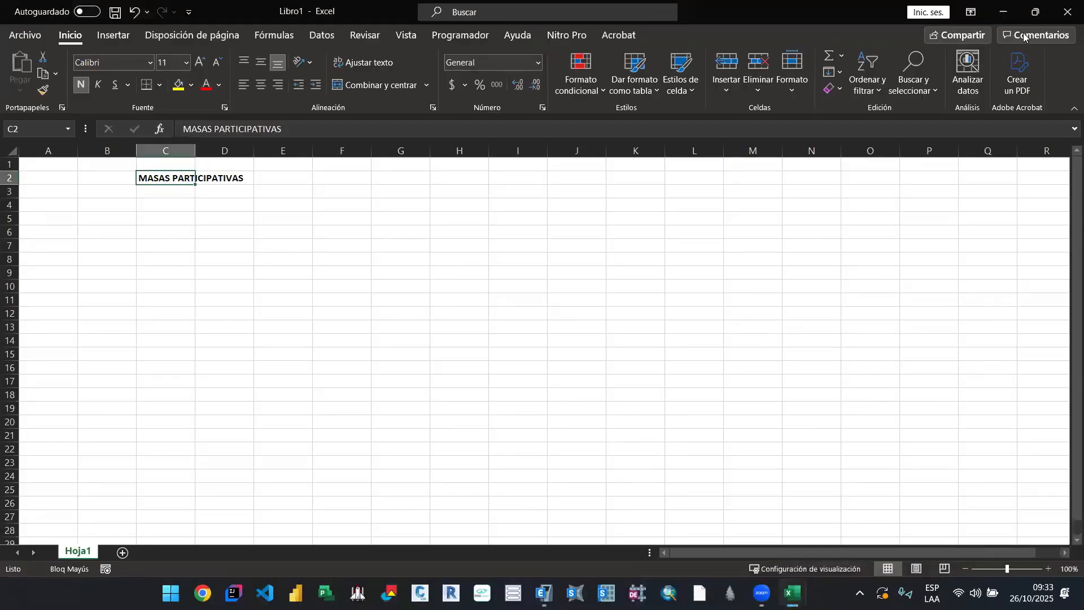
# Step: Review the modal case configuration figure in the 00. A_Sismico_Lineal workbook, and return to the ejemplo_02 model in ETABS
pyautogui.click(1002, 11)
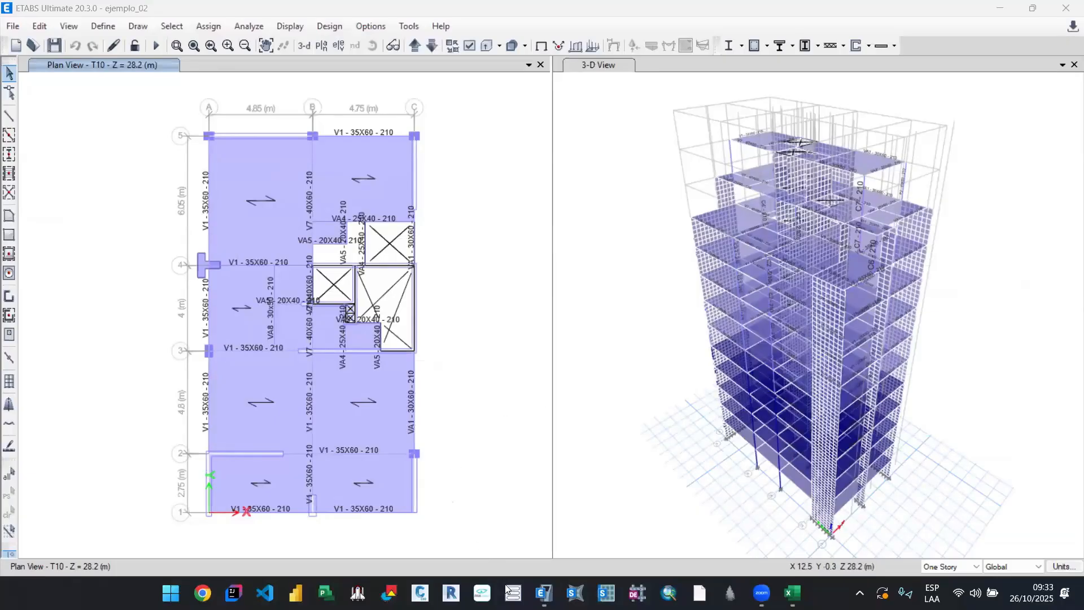
pyautogui.click(793, 593)
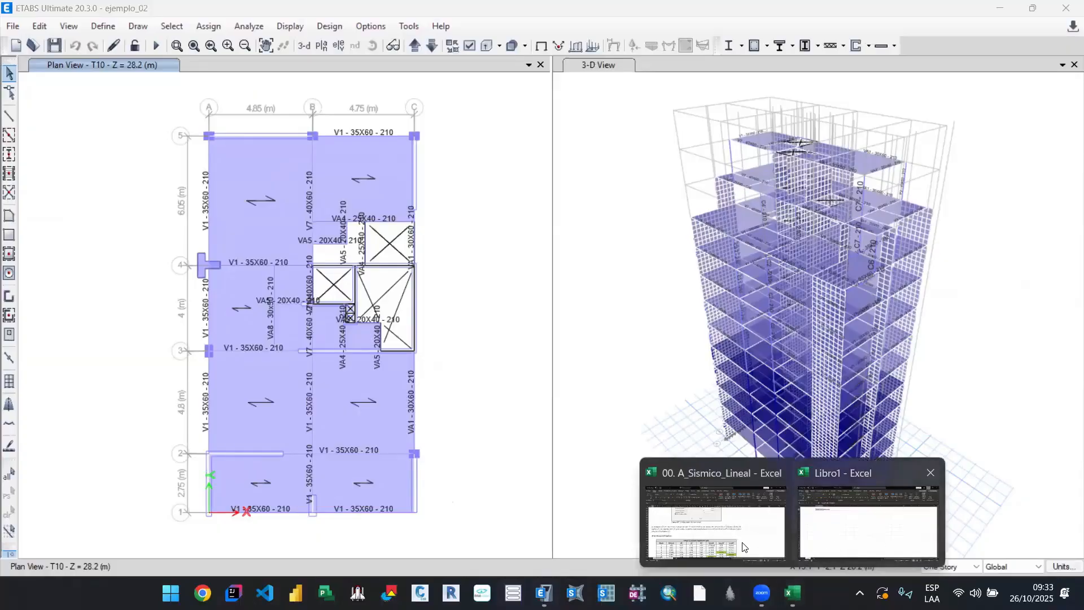
pyautogui.click(716, 523)
pyautogui.scroll(4, 615, 443)
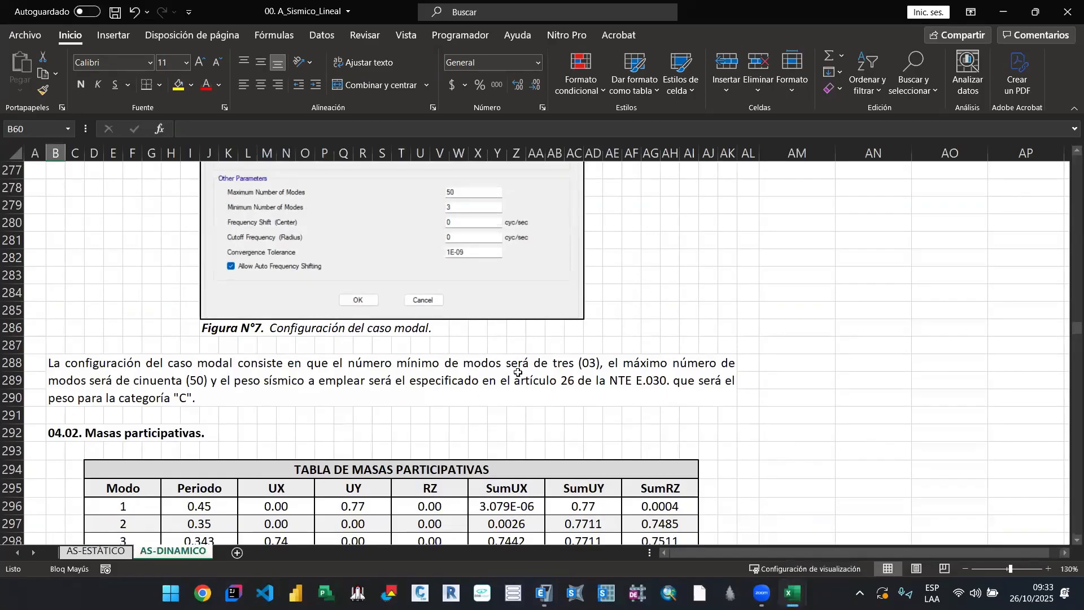
pyautogui.click(792, 593)
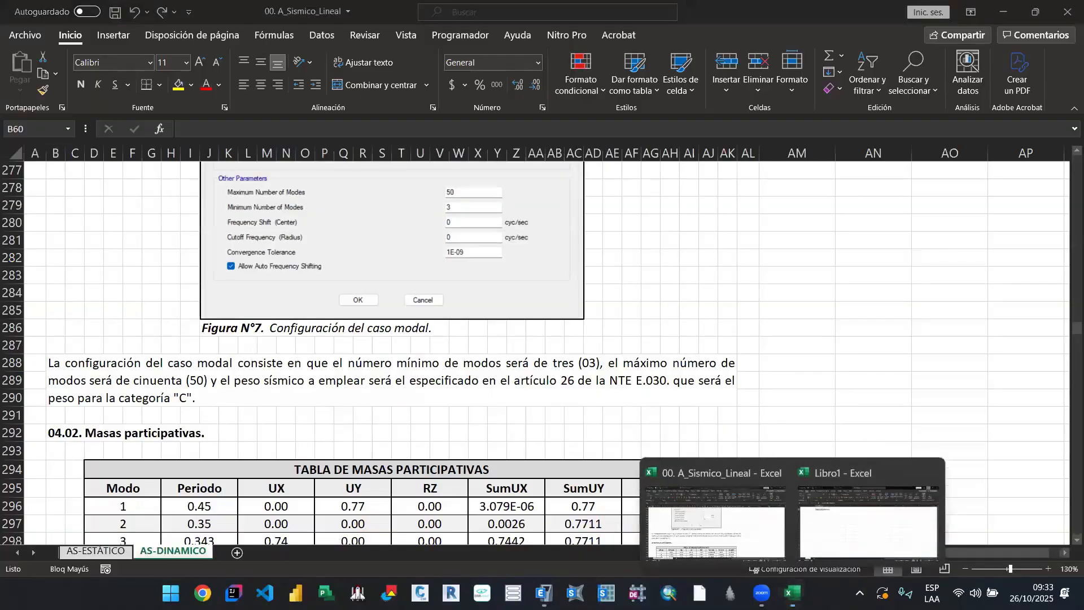
pyautogui.click(544, 593)
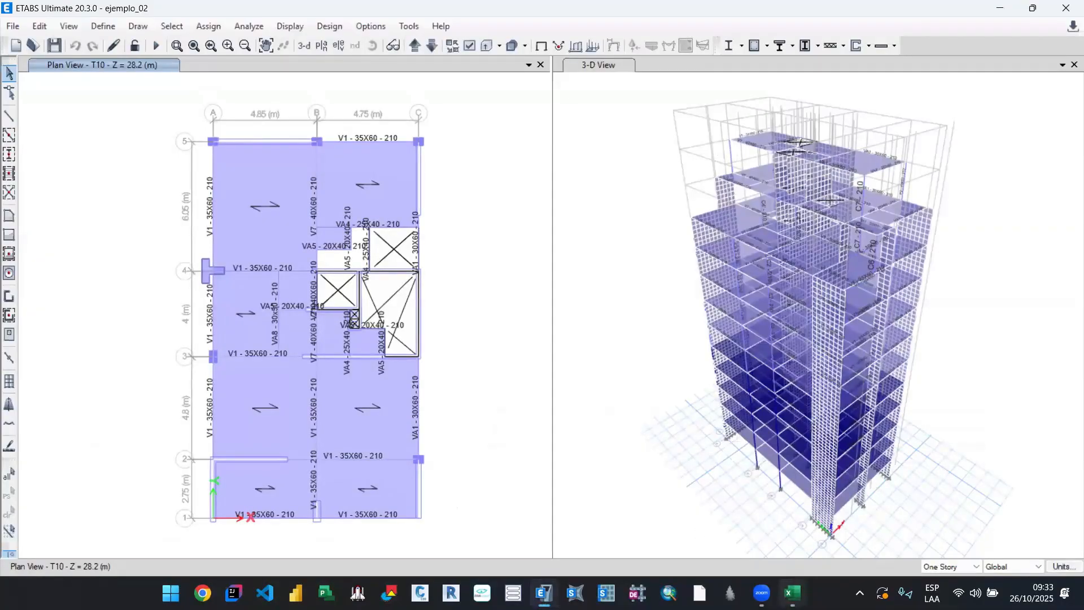
# Step: Save the ejemplo_02 model in ETABS and run its analysis
pyautogui.click(792, 593)
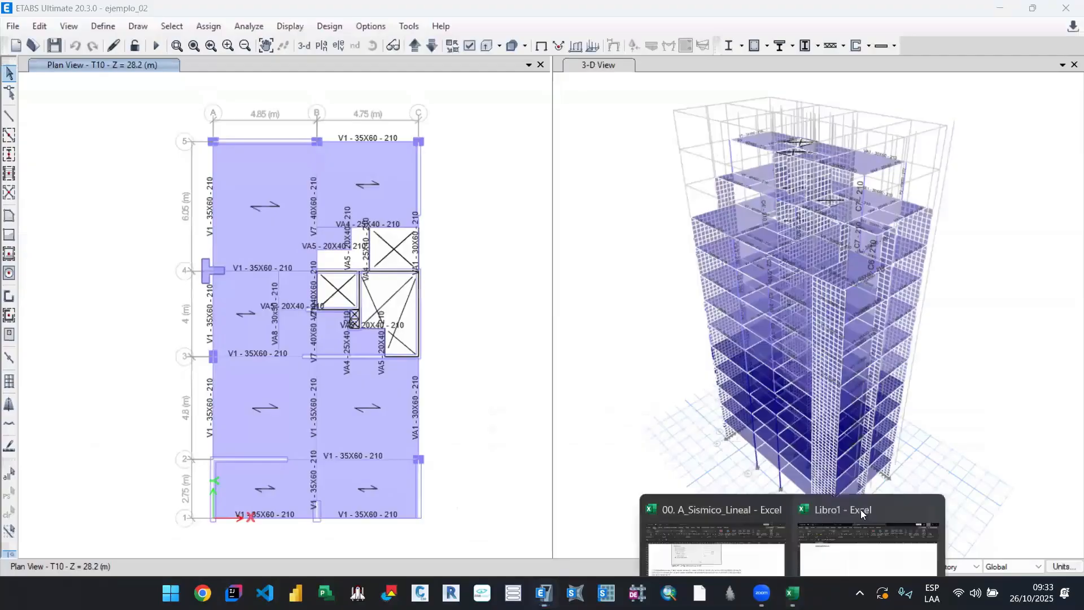
pyautogui.click(853, 525)
pyautogui.hotkey('alt', 'Tab')
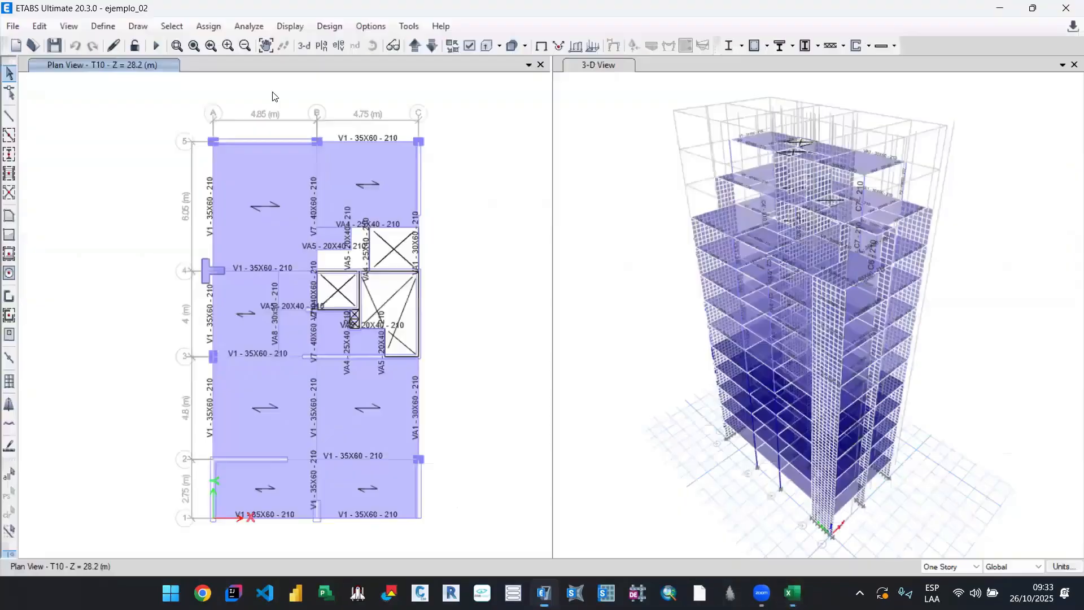
pyautogui.hotkey('ctrl', 's')
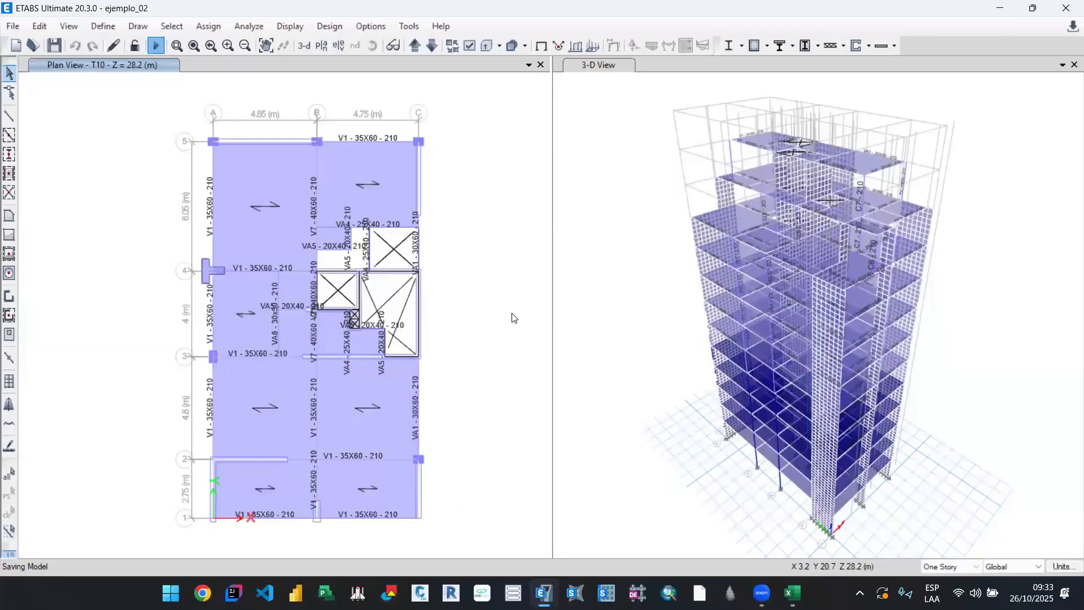
pyautogui.press('F5')
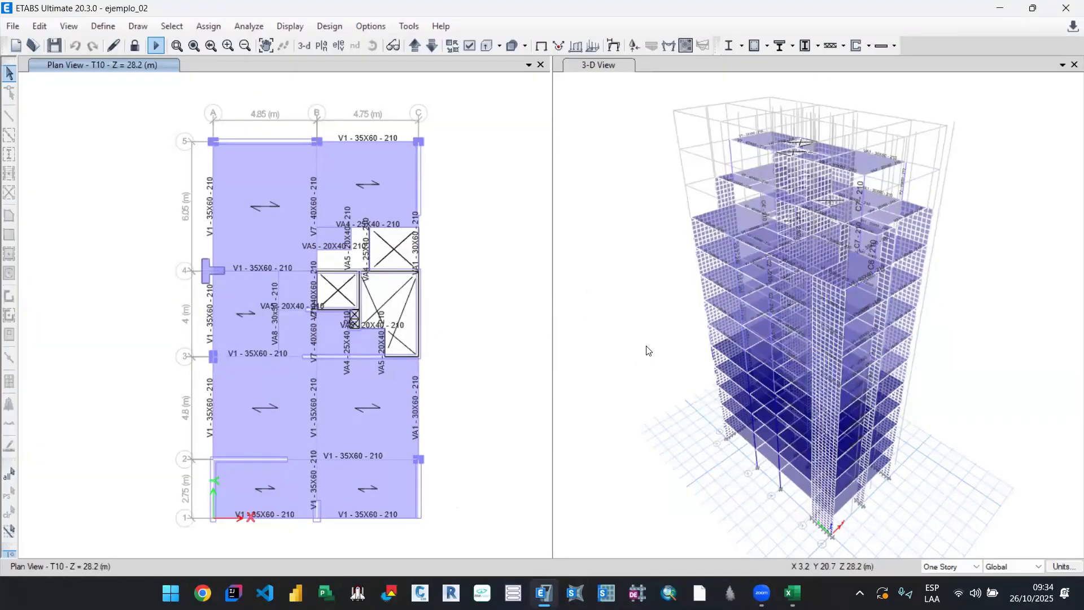
# Step: Review the vibration mode requirements and modal case definition in the 00. A_Sismico_Lineal workbook in Excel
pyautogui.moveTo(793, 592)
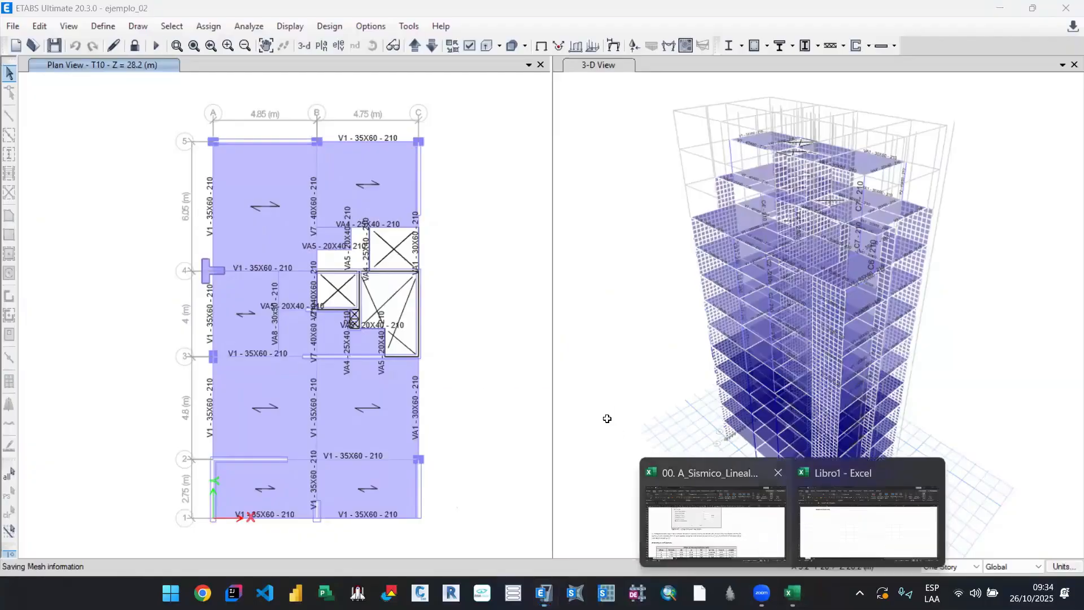
pyautogui.scroll(-3, 607, 418)
pyautogui.scroll(14, 606, 418)
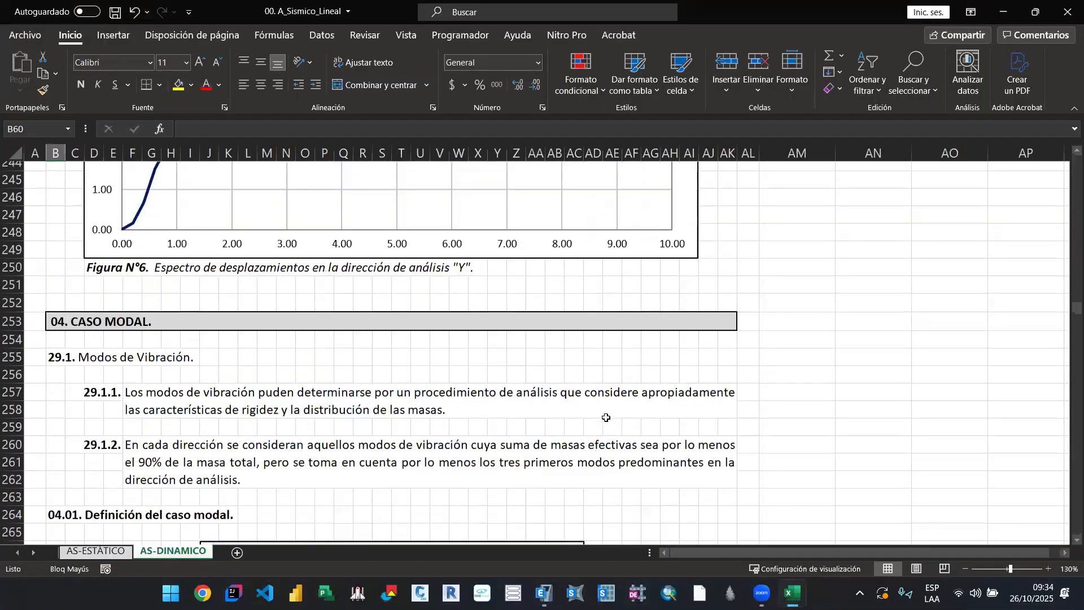
pyautogui.scroll(-12, 606, 418)
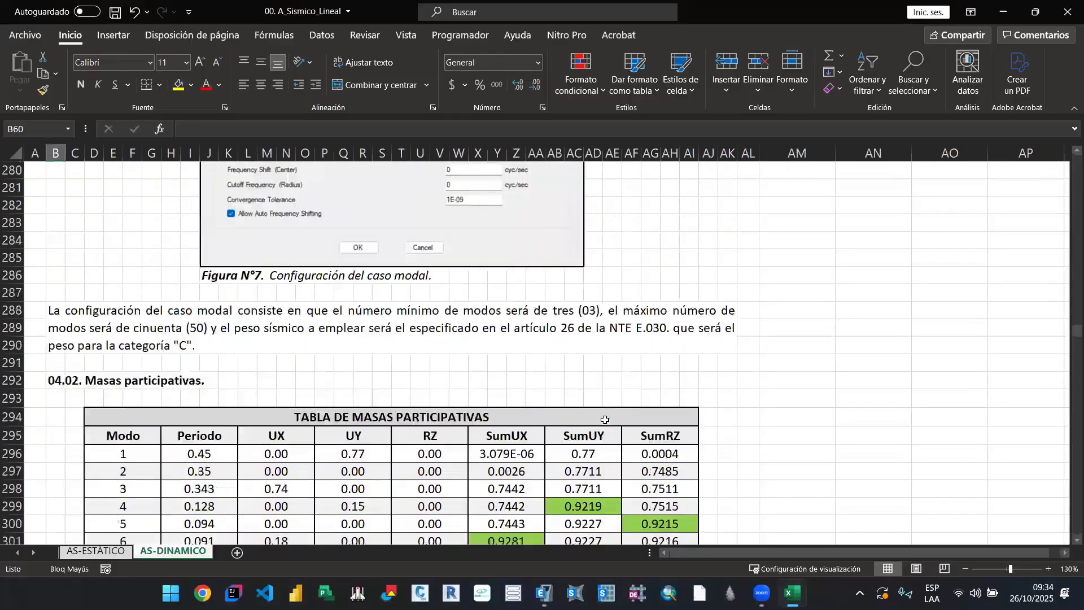
pyautogui.scroll(1, 605, 420)
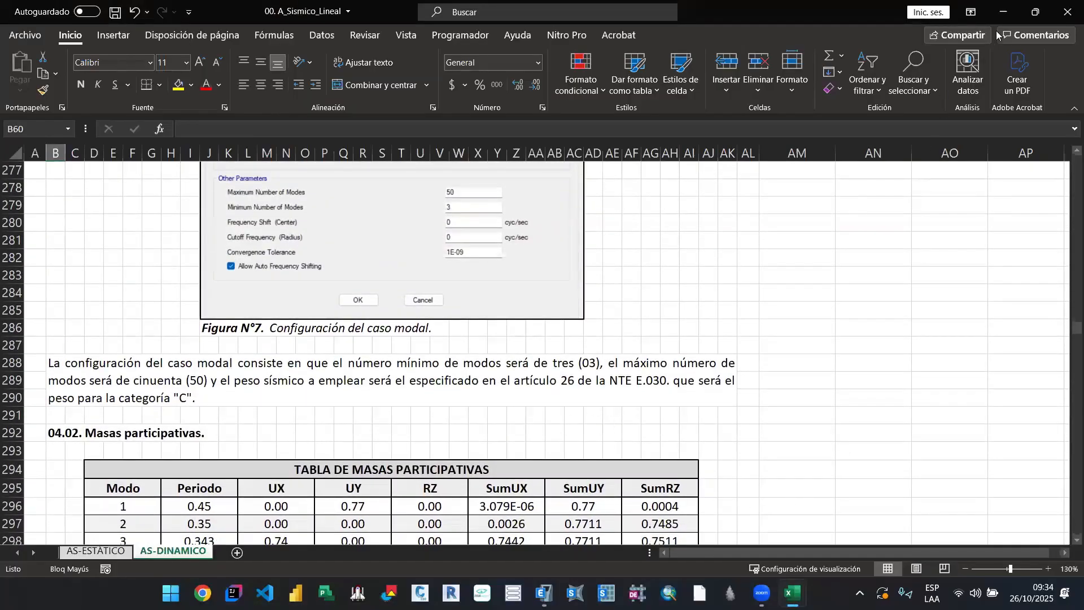
# Step: Switch to ETABS and display the model's deformed shape for the CM - PESO PROPIO case in the 3-D view
pyautogui.hotkey('alt', 'Tab')
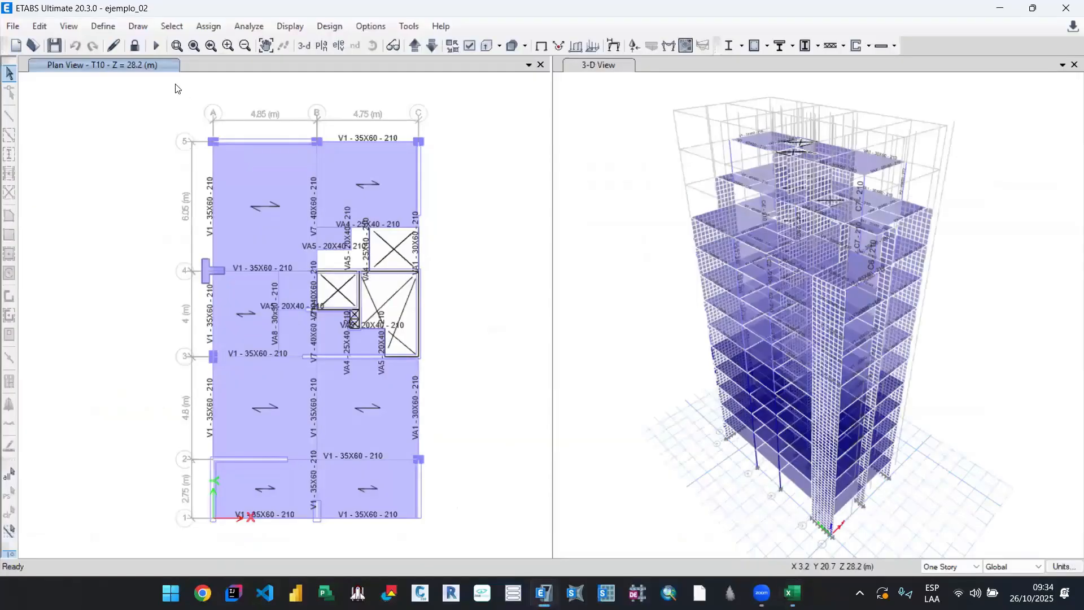
pyautogui.click(570, 62)
pyautogui.click(559, 46)
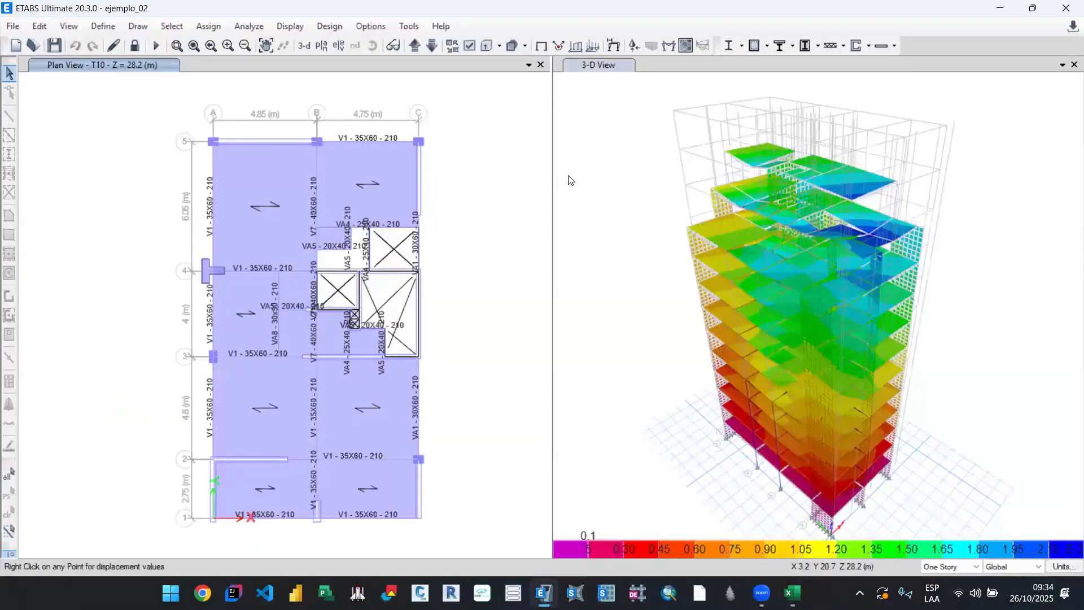
# Step: Check the list of load combinations defined in the ejemplo_02 model and close it without changes
pyautogui.click(102, 26)
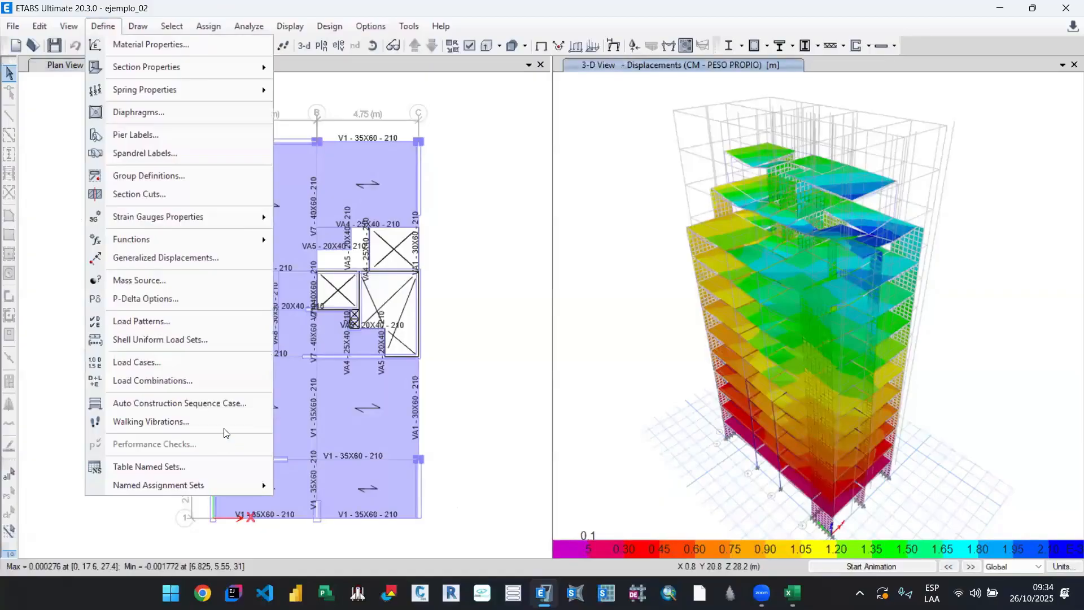
pyautogui.click(195, 382)
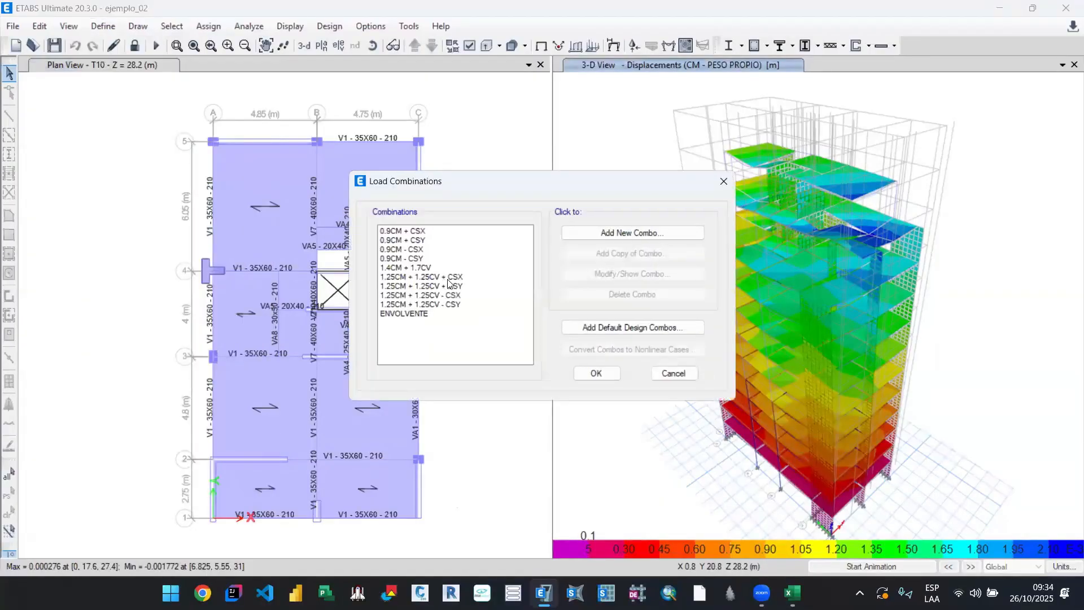
pyautogui.click(664, 371)
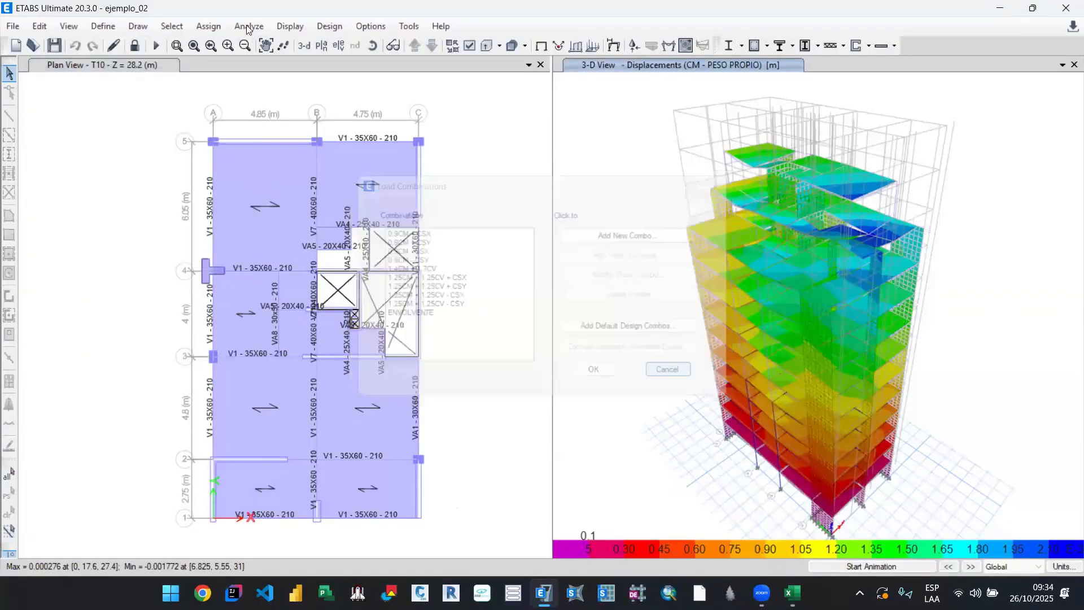
# Step: Display the Modal Participating Mass Ratios table from the modal information of the structure output results
pyautogui.click(289, 26)
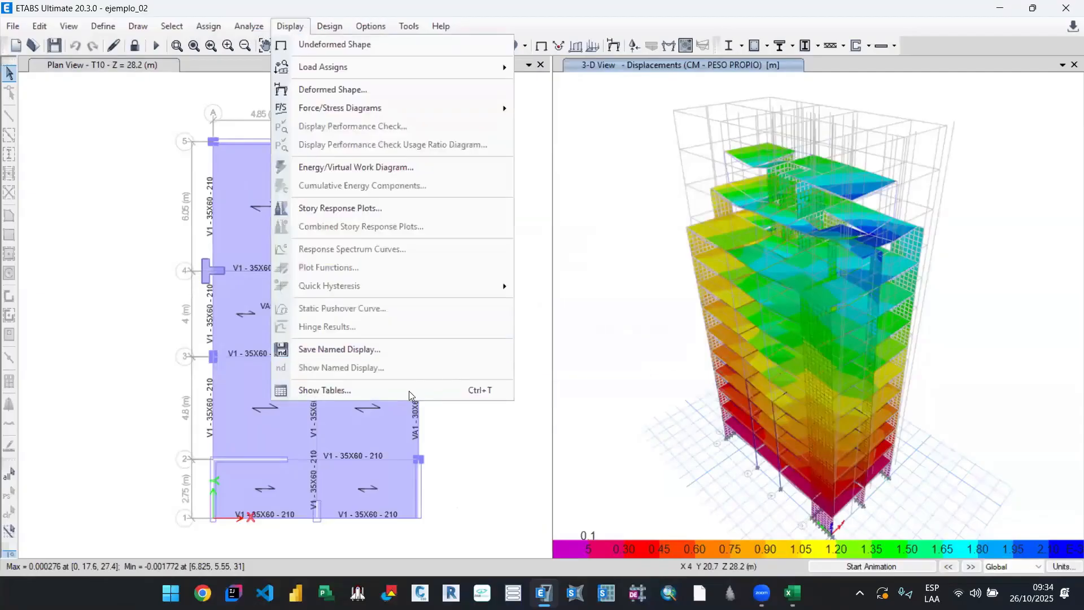
pyautogui.click(356, 391)
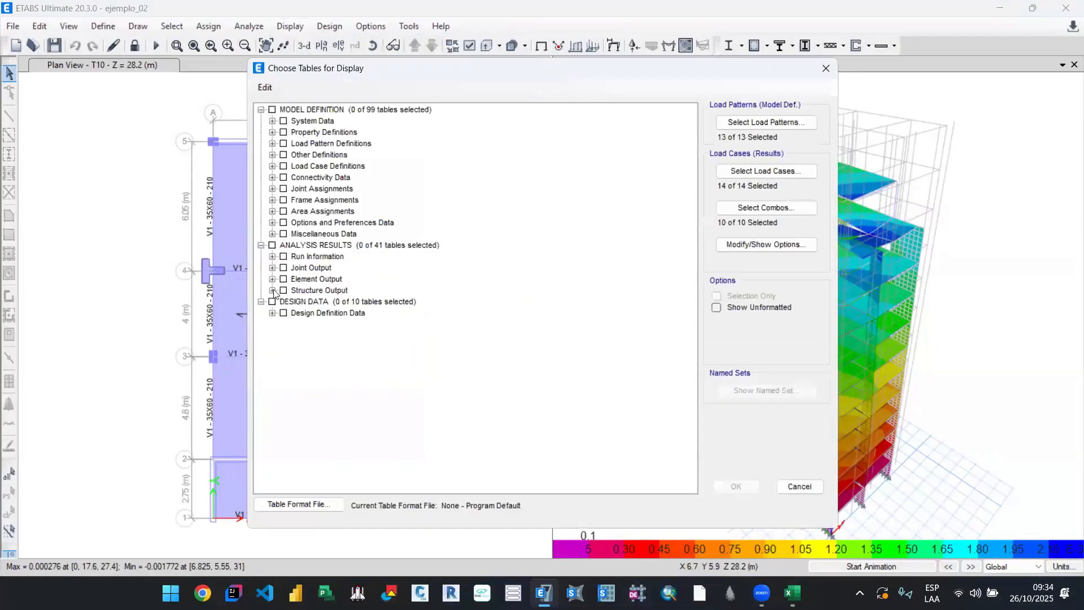
pyautogui.click(273, 290)
pyautogui.click(284, 313)
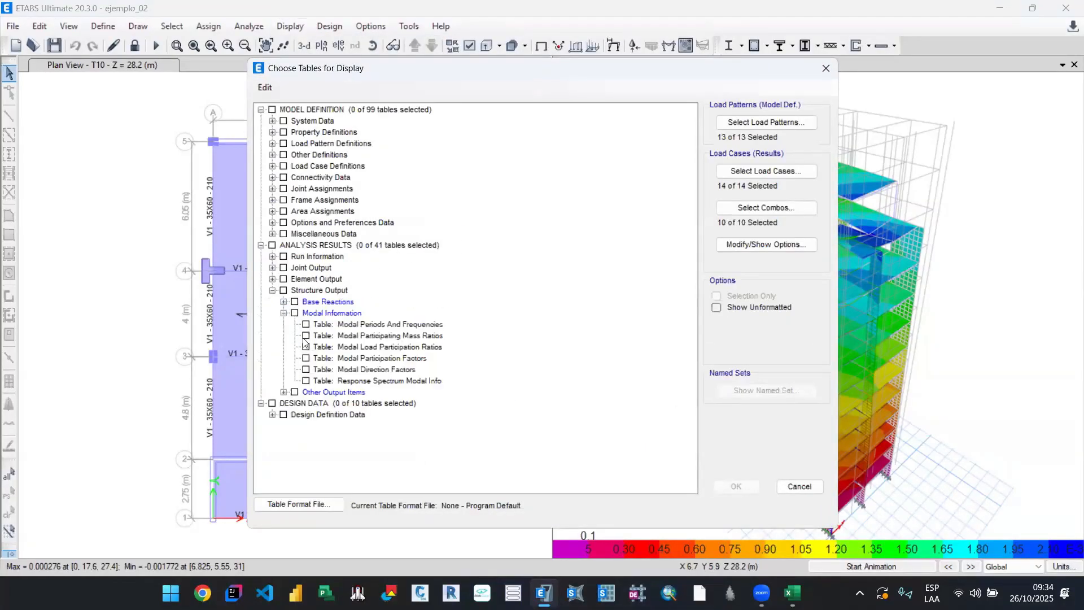
pyautogui.click(305, 337)
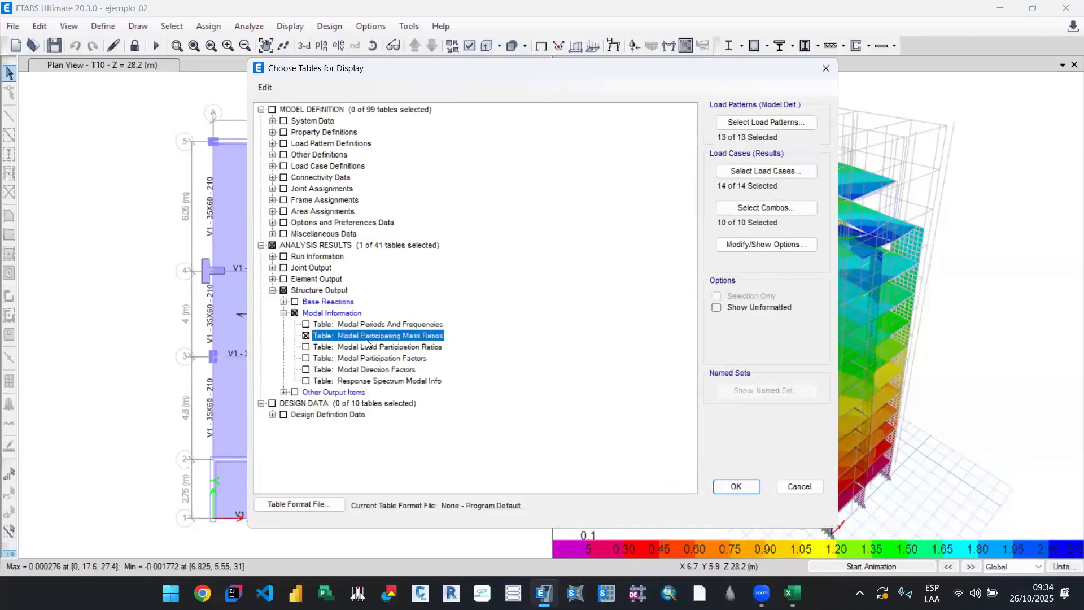
pyautogui.click(737, 487)
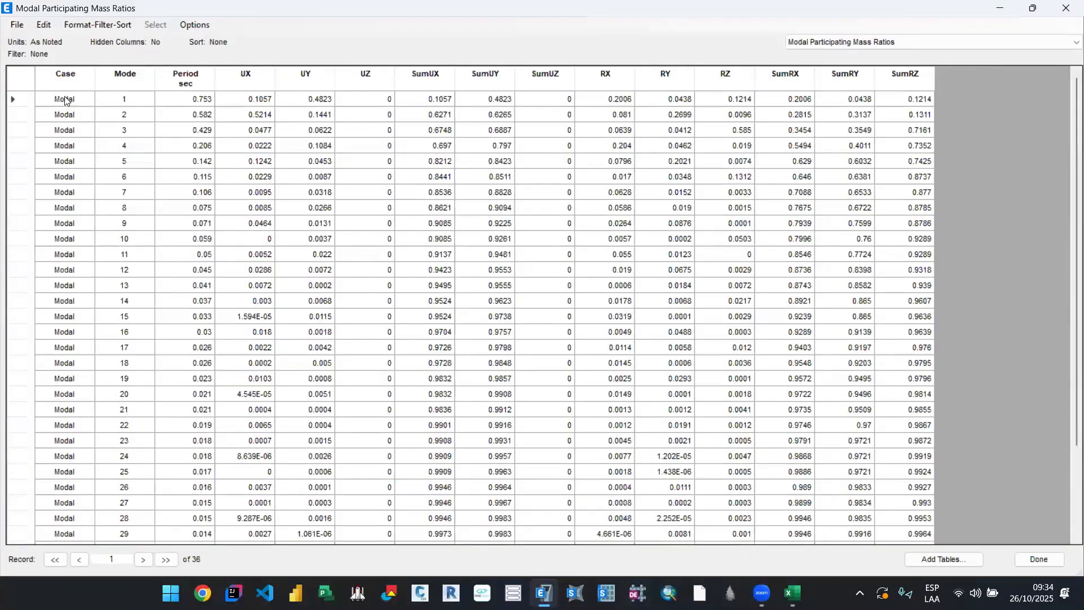
# Step: Export the Modal Participating Mass Ratios table to Excel and open the resulting Libro2 workbook
pyautogui.moveTo(136, 124); pyautogui.dragTo(942, 292)
pyautogui.click(156, 129)
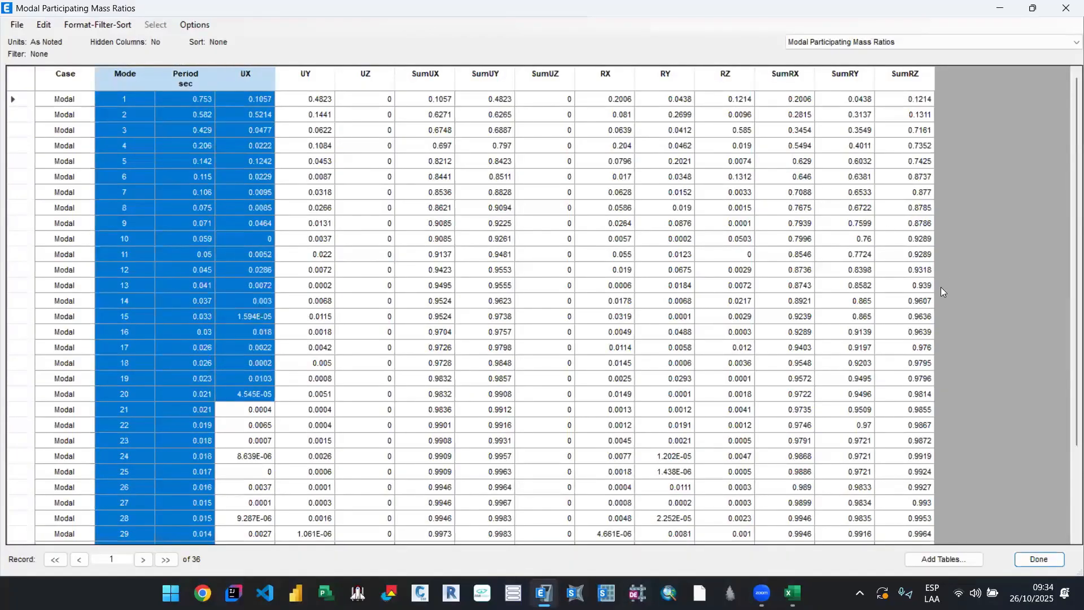
pyautogui.click(17, 25)
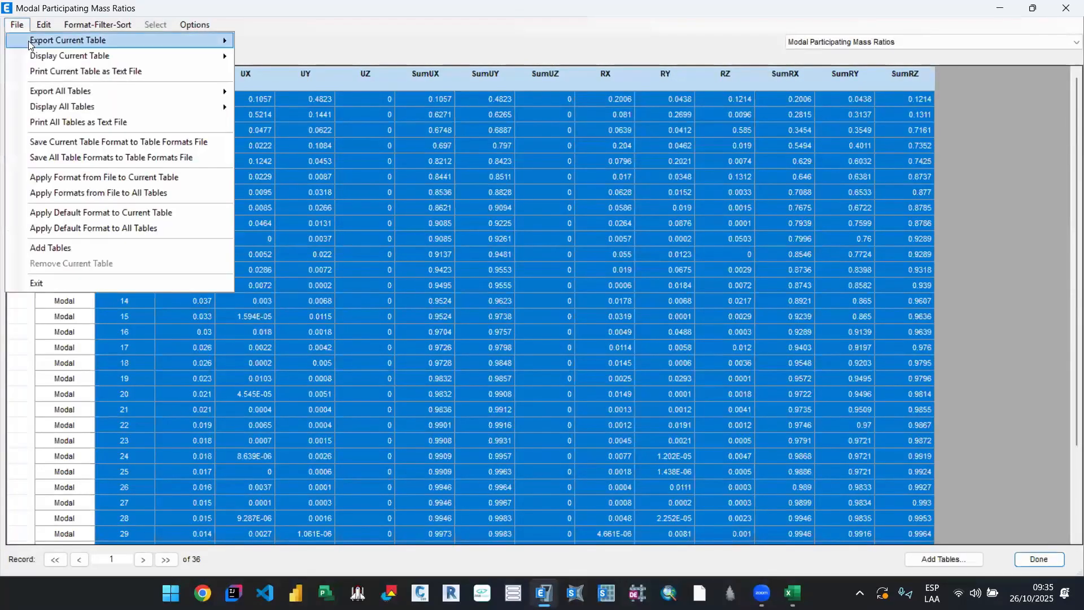
pyautogui.moveTo(56, 41)
pyautogui.click(255, 40)
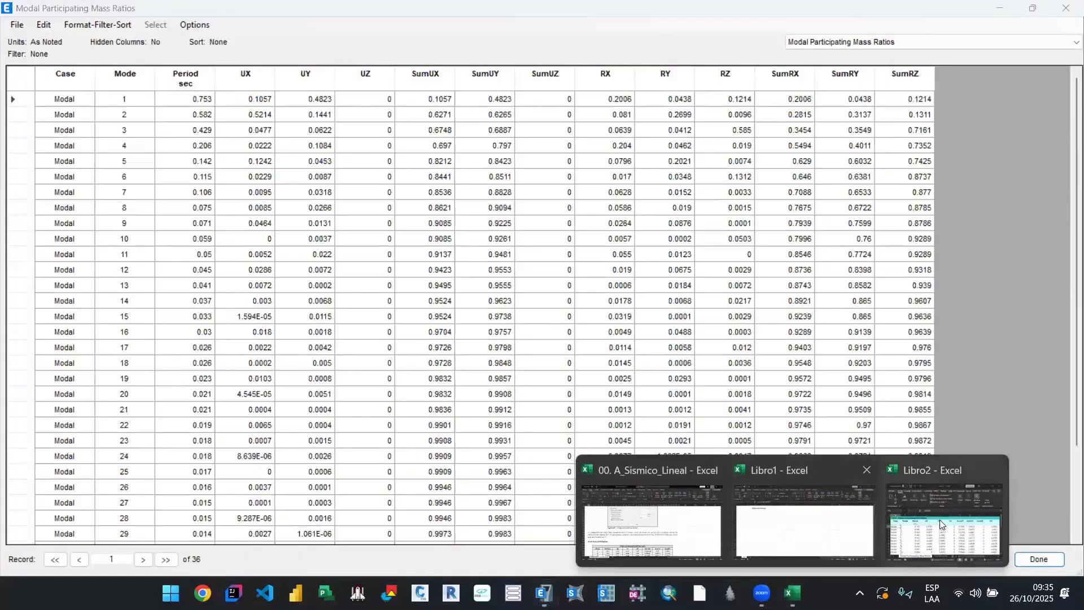
pyautogui.click(942, 522)
pyautogui.click(510, 164)
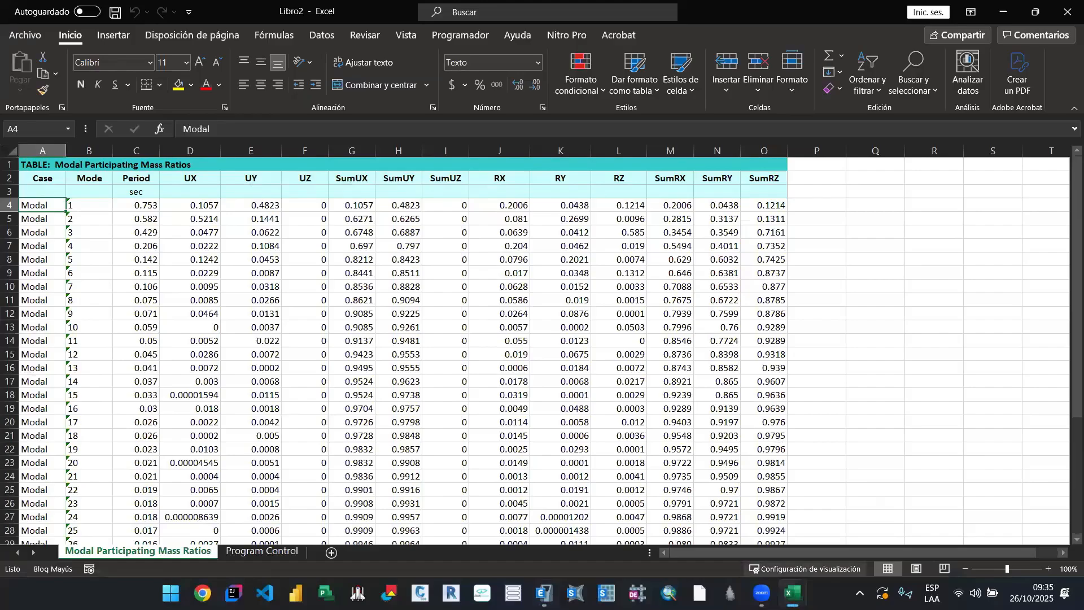
# Step: Return to the ETABS model, try to close the exported Libro2 workbook without saving a decision, and bring up Task Manager briefly
pyautogui.click(544, 593)
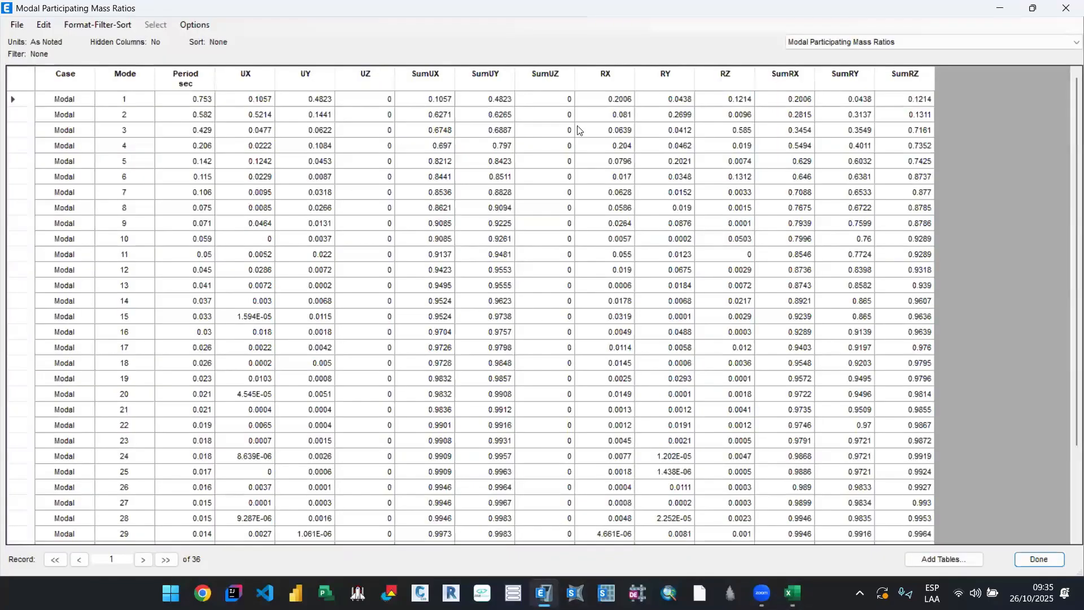
pyautogui.click(1014, 8)
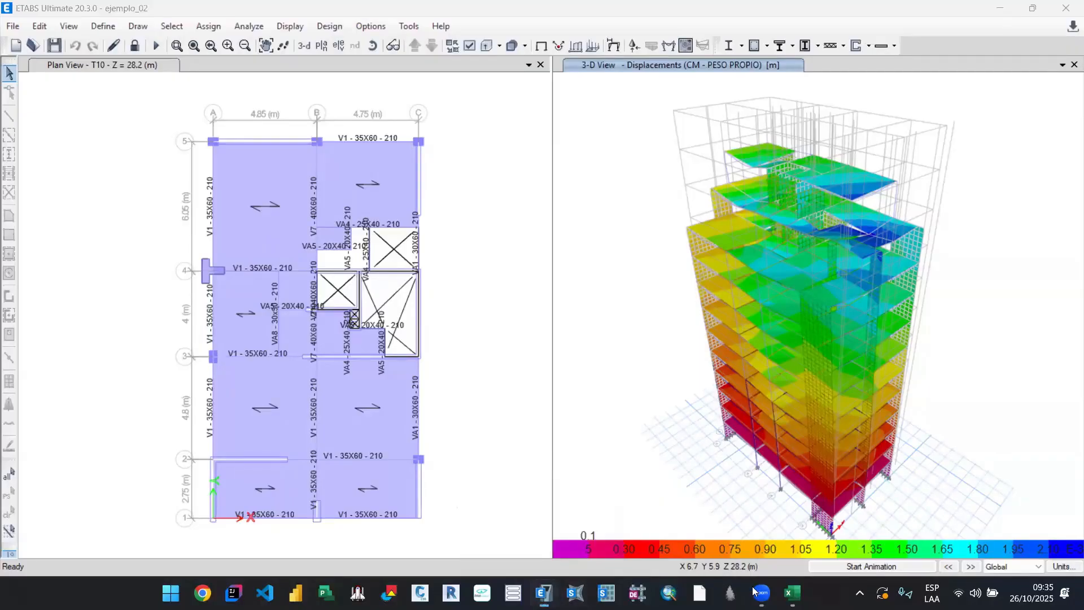
pyautogui.moveTo(793, 593)
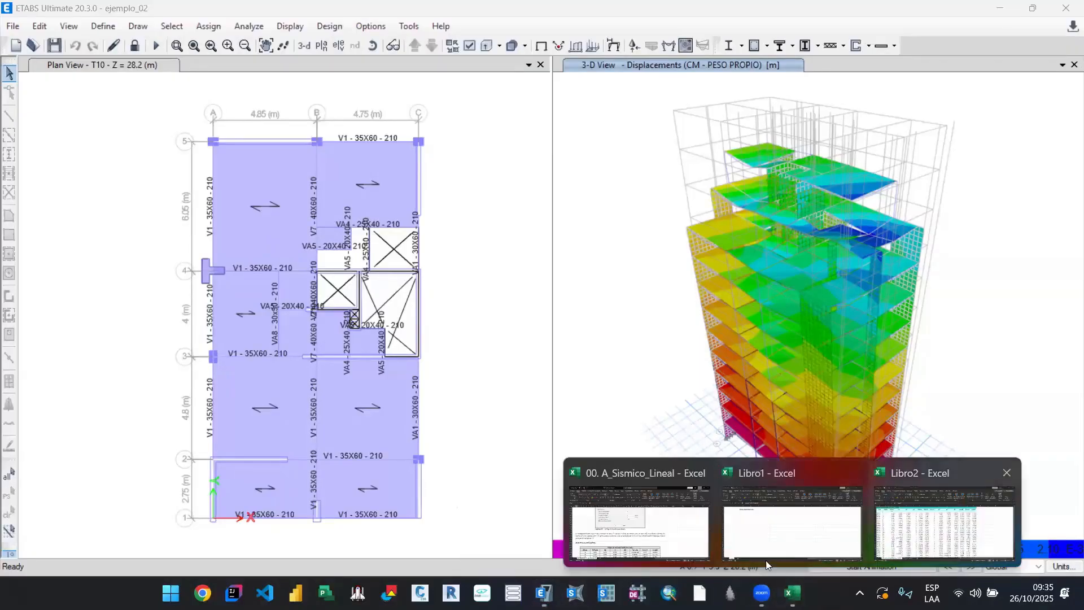
pyautogui.click(944, 522)
pyautogui.click(544, 593)
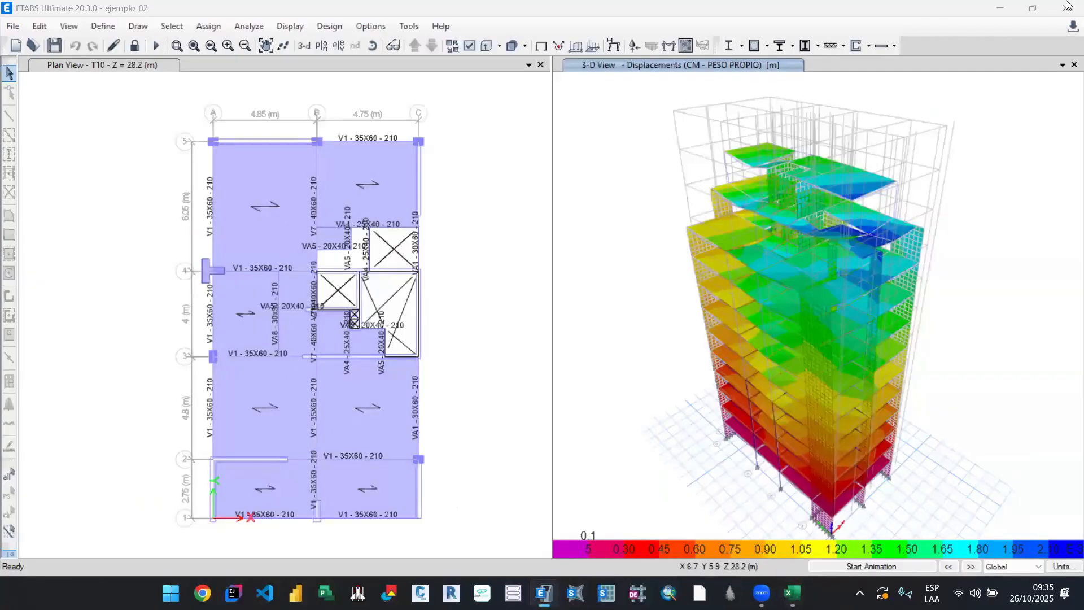
pyautogui.click(1068, 5)
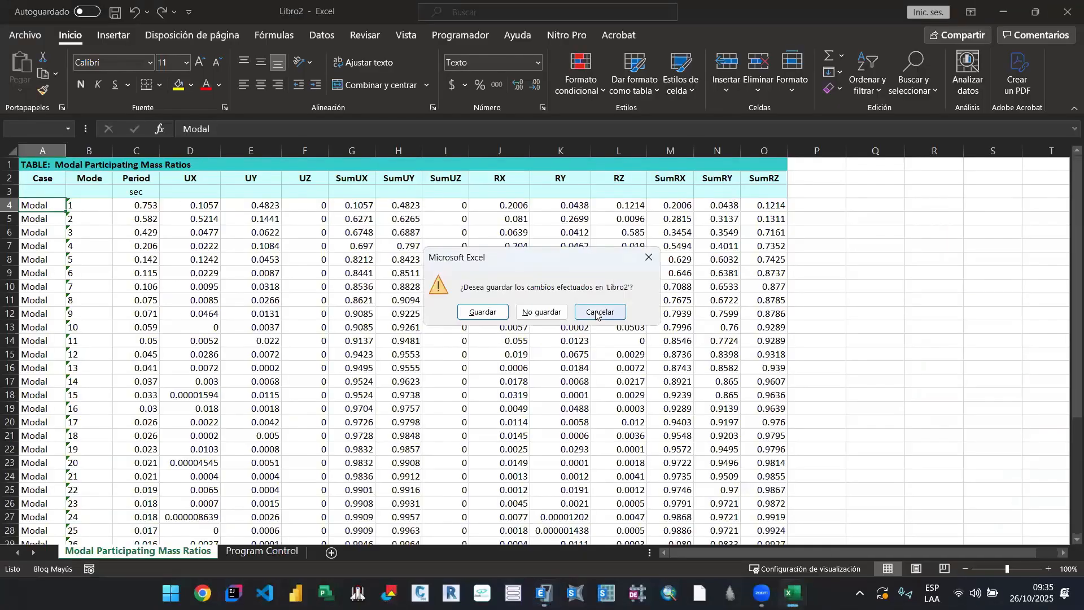
pyautogui.click(597, 311)
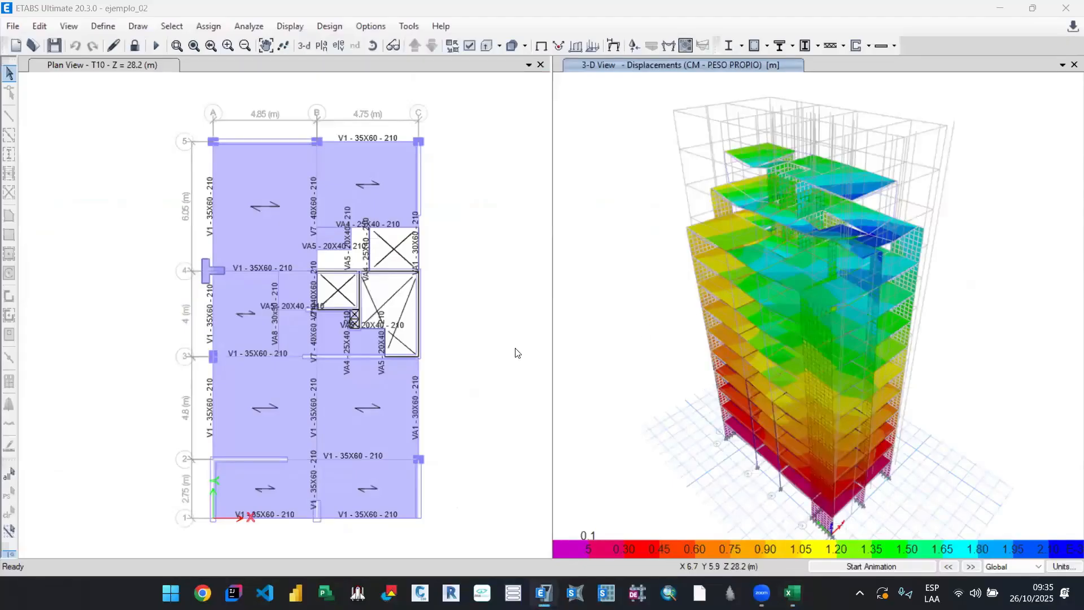
pyautogui.hotkey('ctrl', 'shift', 'Escape')
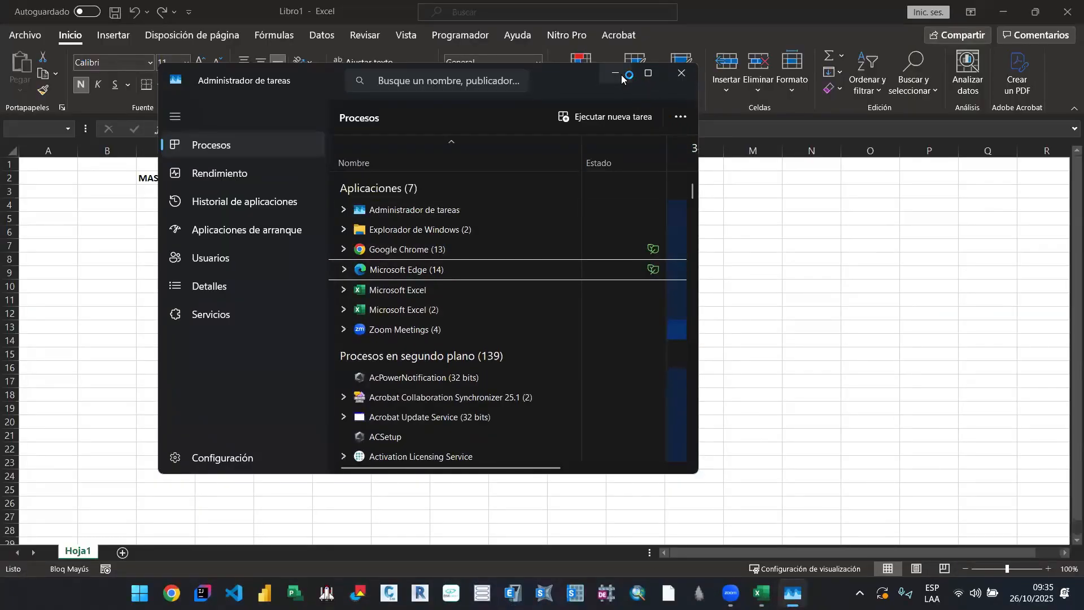
pyautogui.click(622, 78)
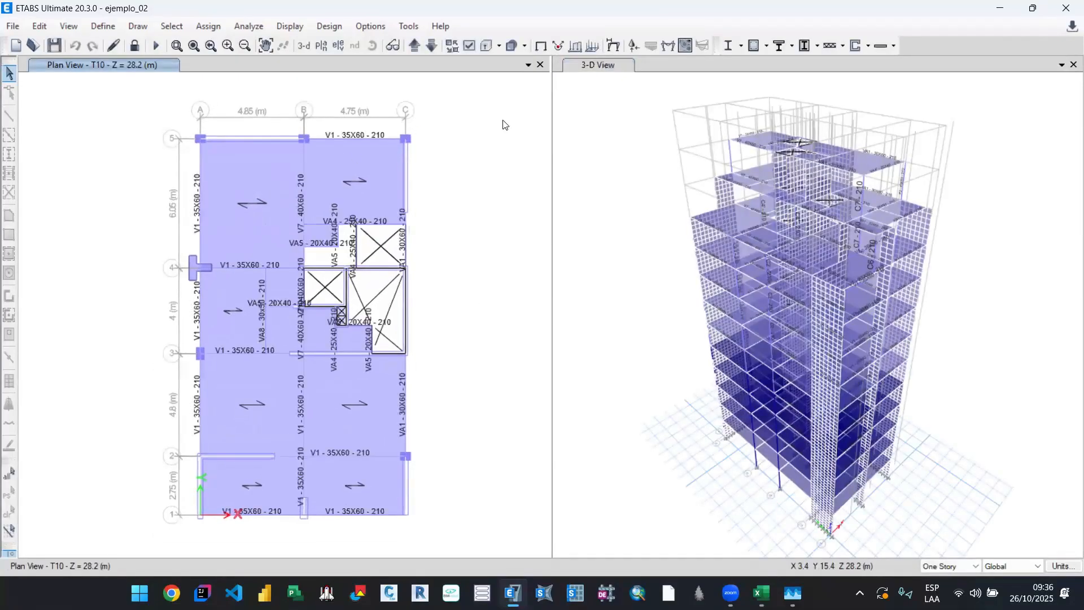
# Step: In ETABS, redisplay the Modal Participating Mass Ratios table from the modal information of the ejemplo_02 analysis results
pyautogui.click(291, 27)
pyautogui.click(381, 391)
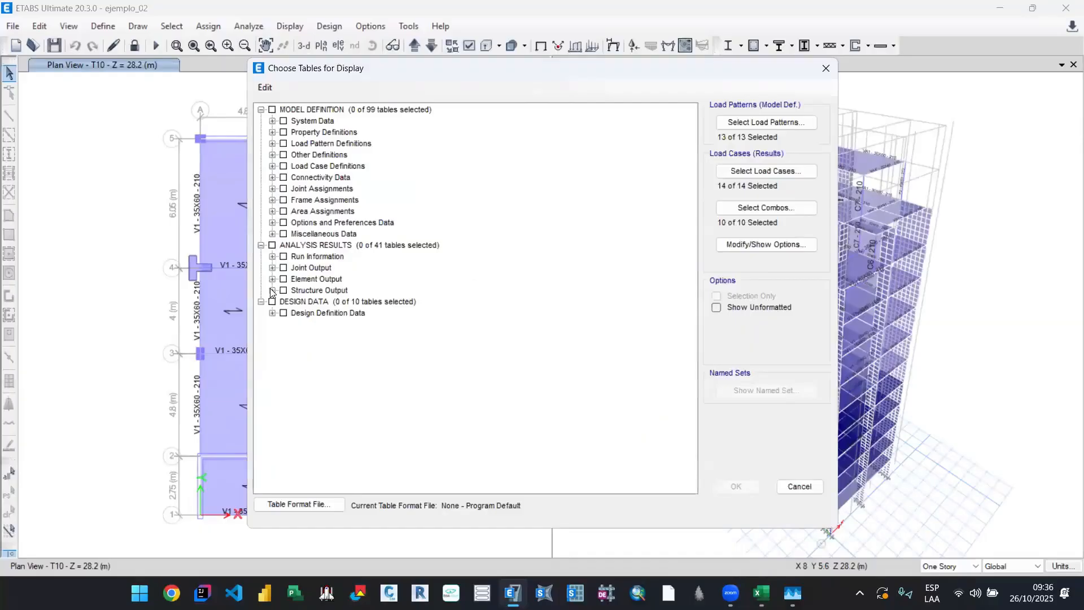
pyautogui.click(271, 291)
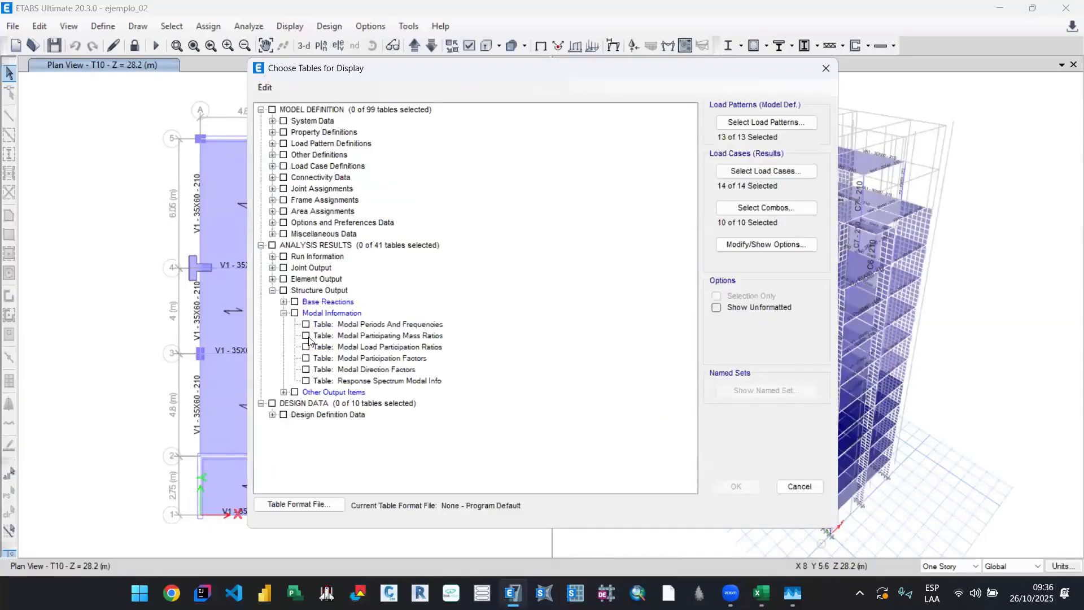
pyautogui.click(306, 336)
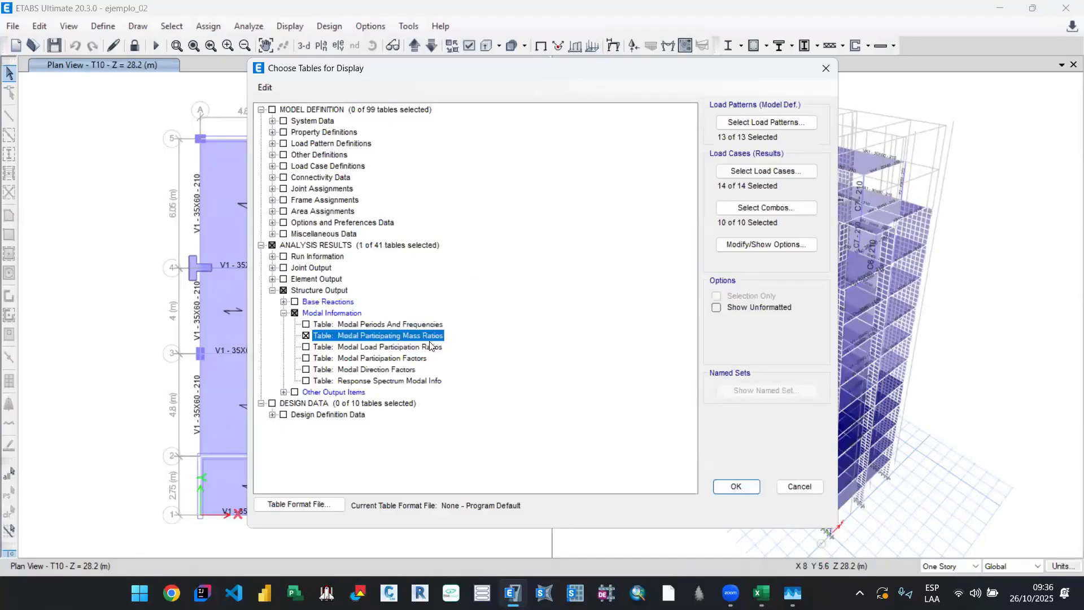
pyautogui.click(734, 484)
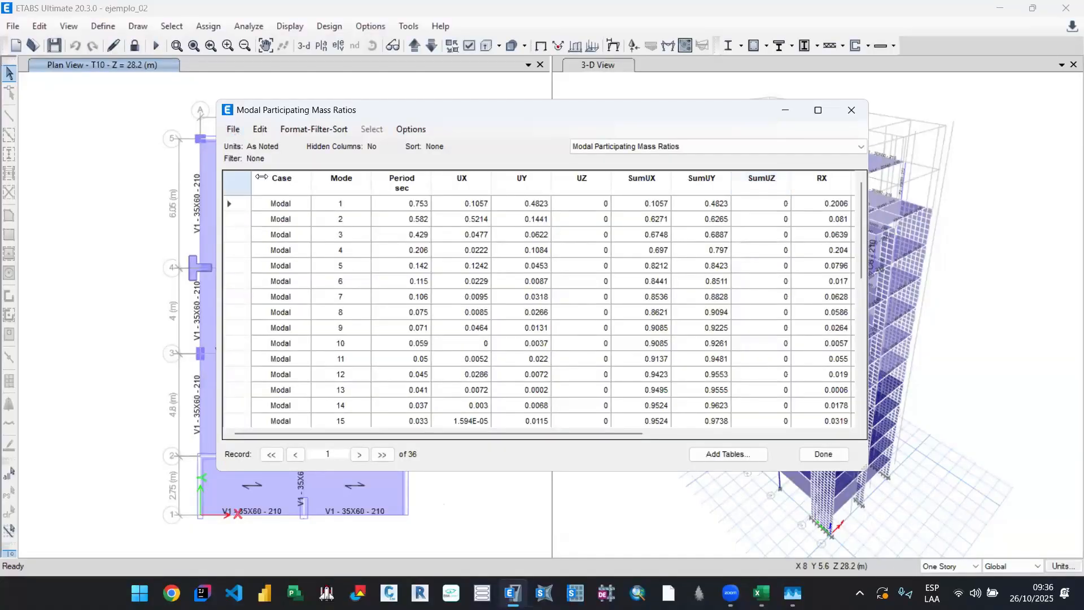
# Step: Export the current mass ratios table to Excel again and close Task Manager
pyautogui.click(233, 130)
pyautogui.moveTo(440, 145)
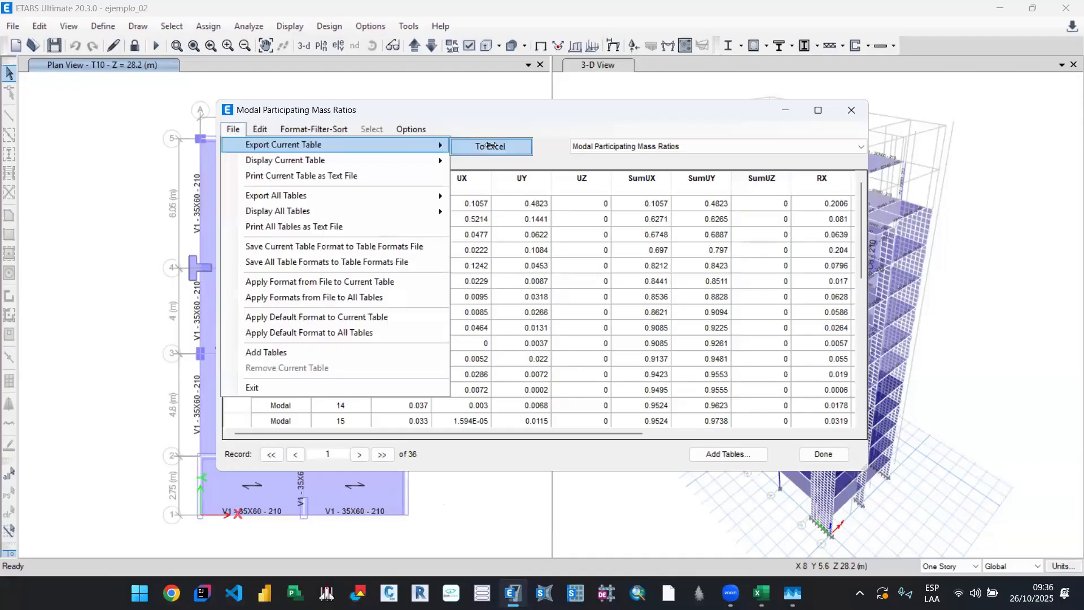
pyautogui.click(813, 502)
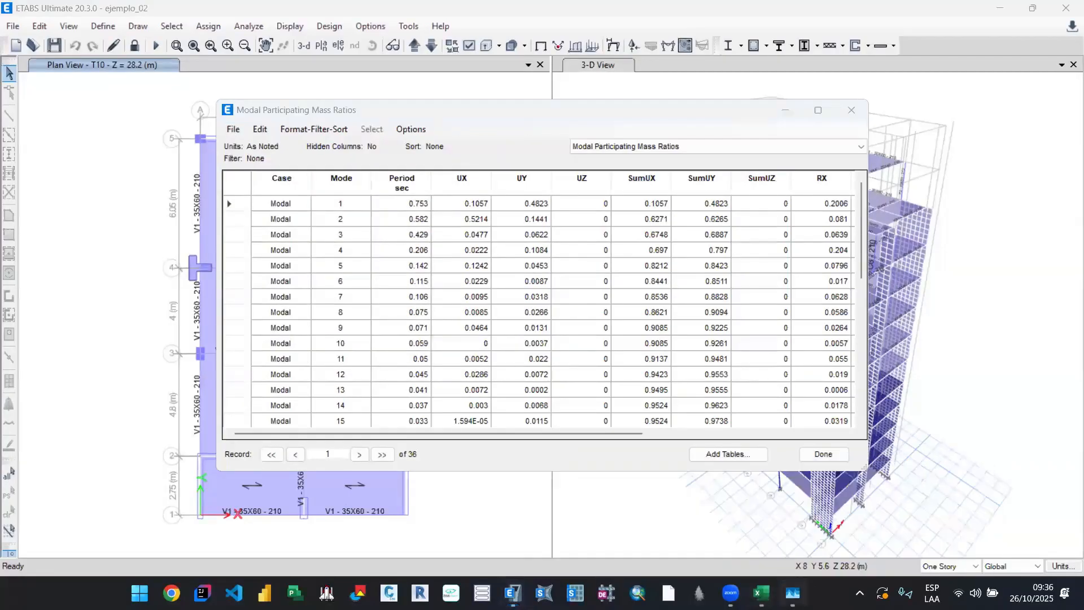
pyautogui.click(793, 593)
pyautogui.click(682, 73)
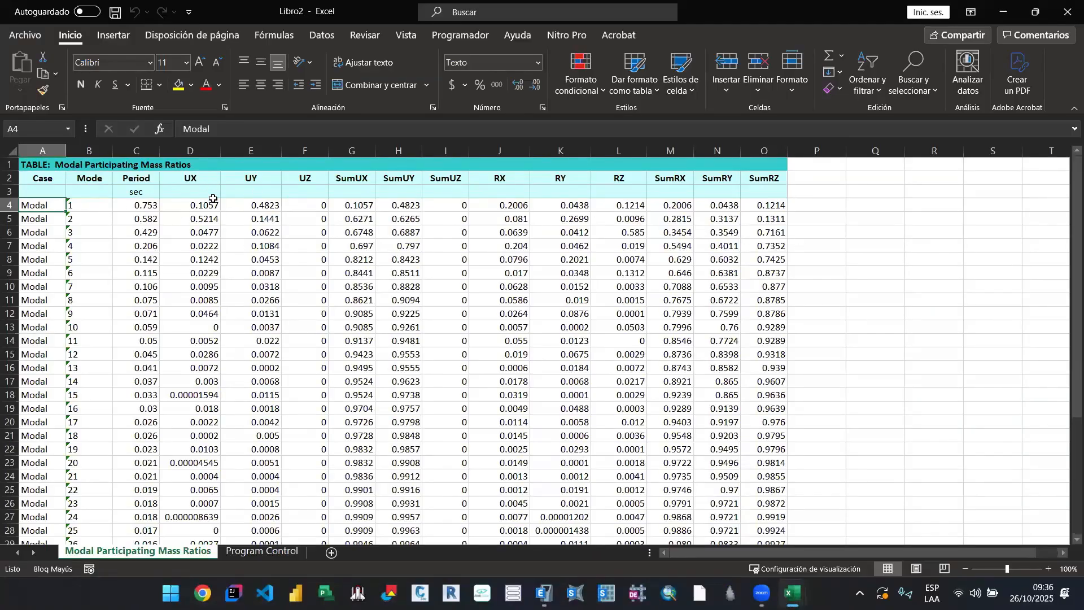
pyautogui.click(200, 235)
pyautogui.press('Left')
pyautogui.press('Up')
pyautogui.press('Up')
pyautogui.press('Up')
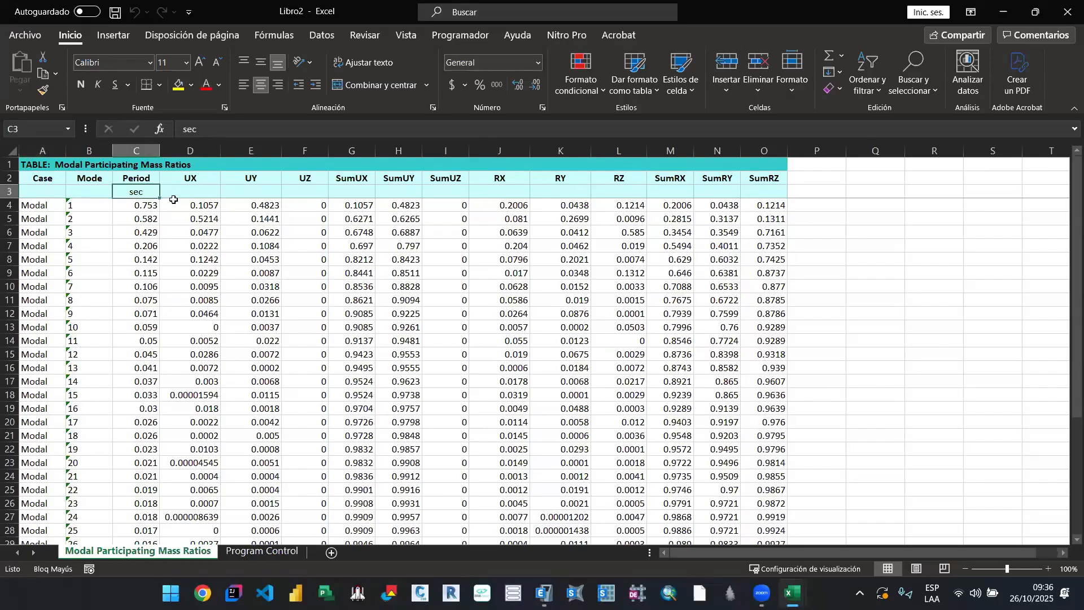
pyautogui.click(173, 201)
# Step: Switch to Visual Studio Code and dismiss the release notes and the Oracle telemetry notice
pyautogui.click(265, 593)
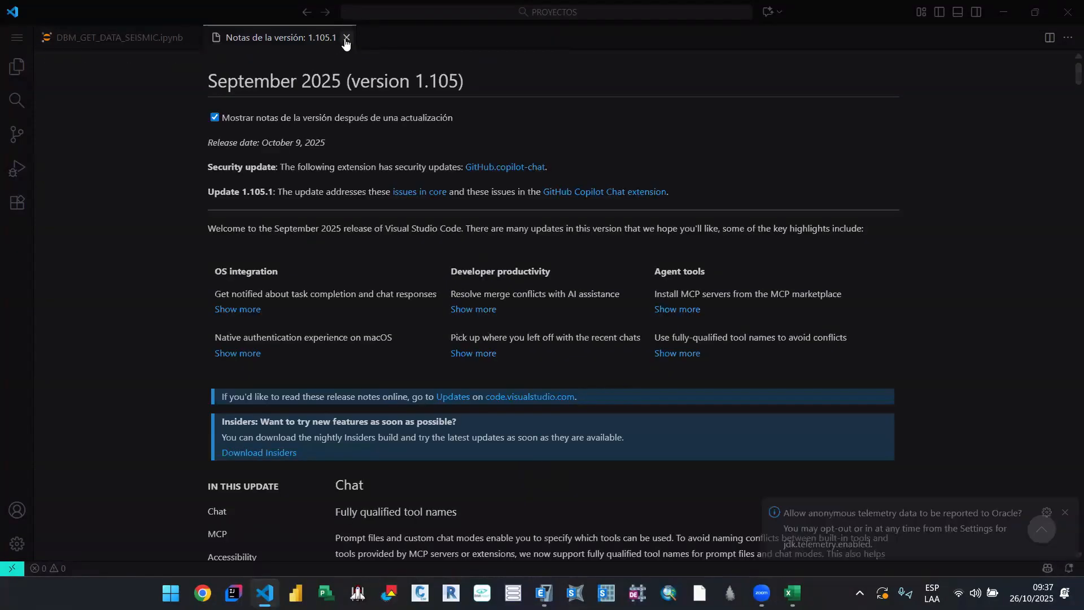
pyautogui.click(346, 38)
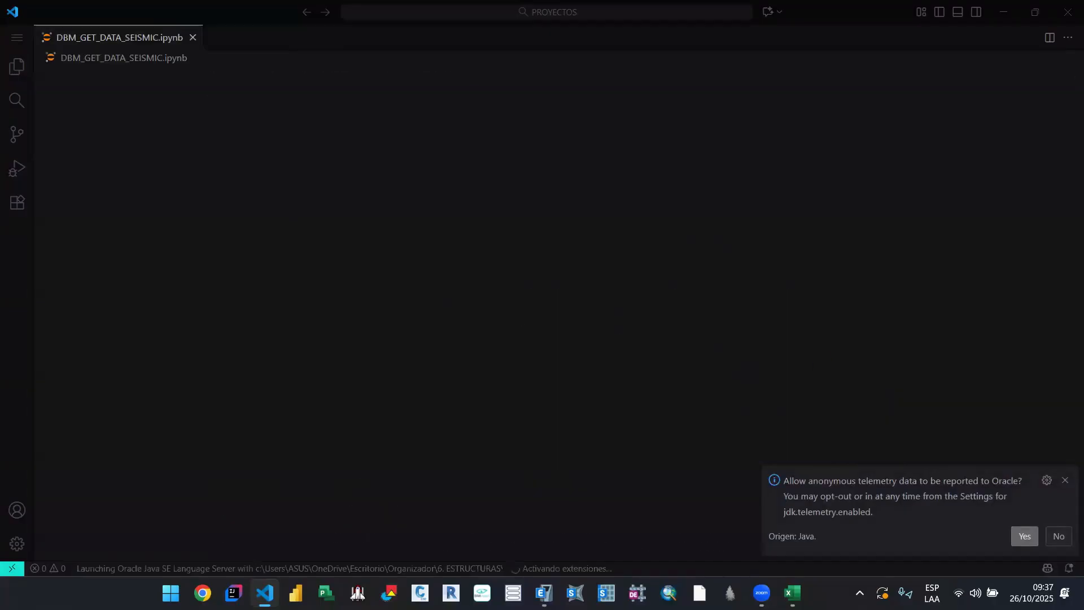
pyautogui.click(1065, 480)
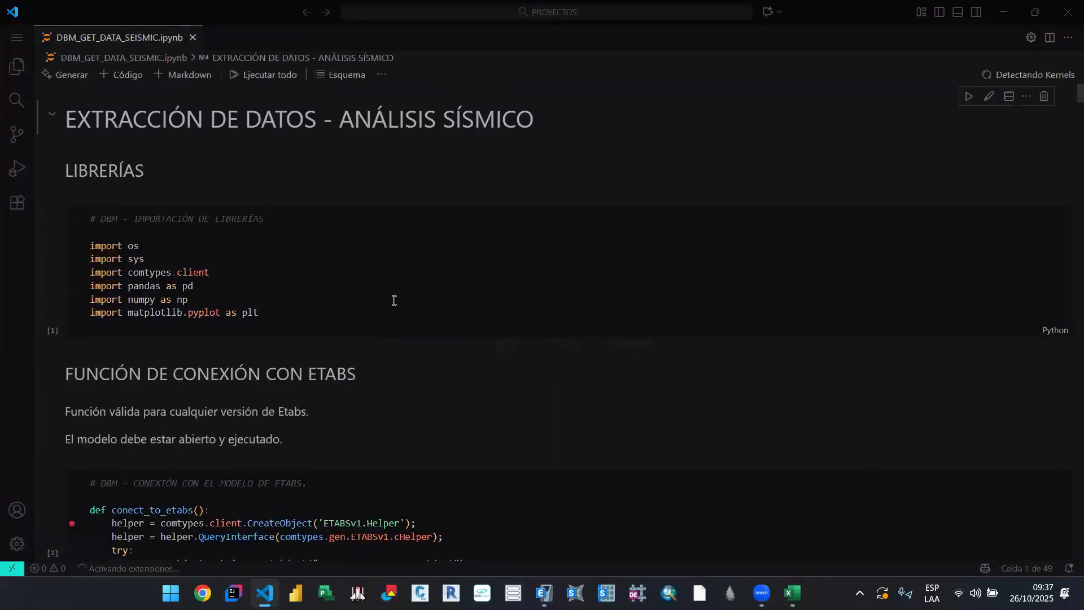
# Step: Review the participating mass filter code and its output table in the DBM_GET_DATA_SEISMIC.ipynb notebook
pyautogui.scroll(-4, 388, 282)
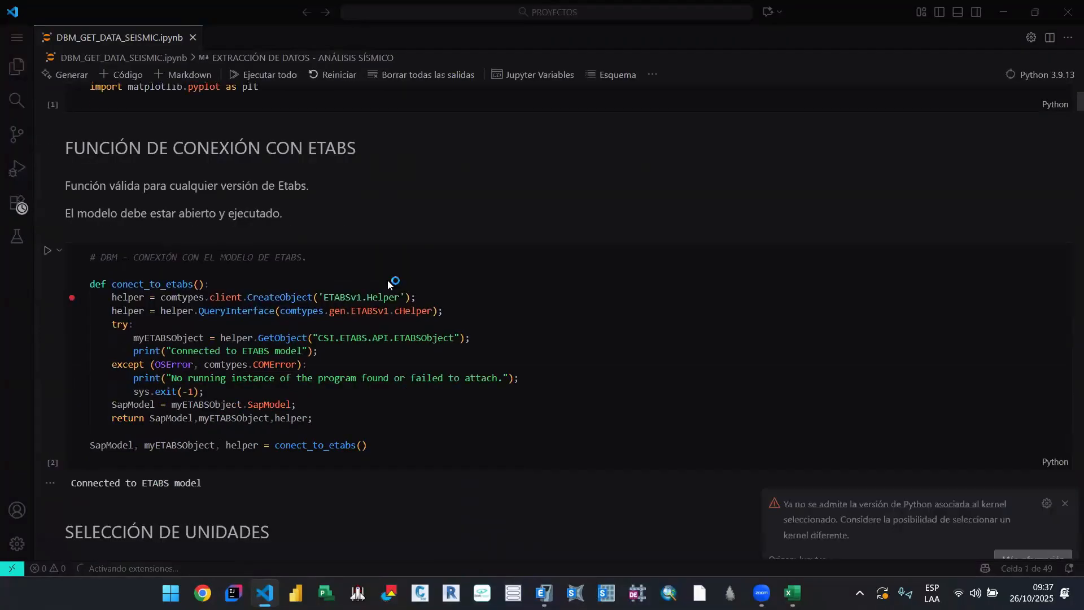
pyautogui.scroll(-14, 388, 281)
pyautogui.scroll(-5, 389, 279)
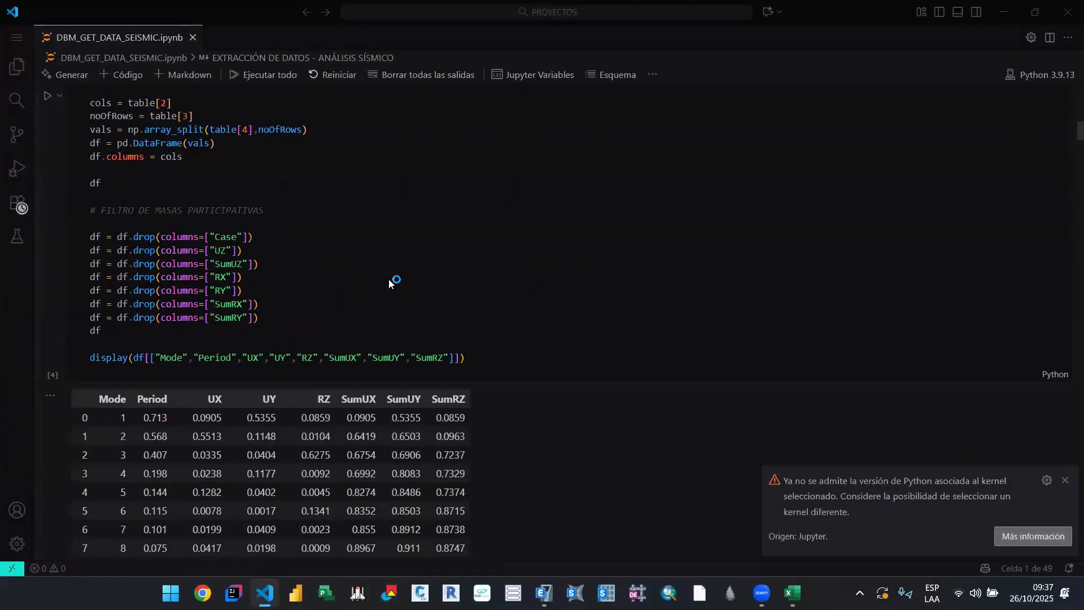
pyautogui.scroll(3, 279, 201)
pyautogui.scroll(-2, 243, 223)
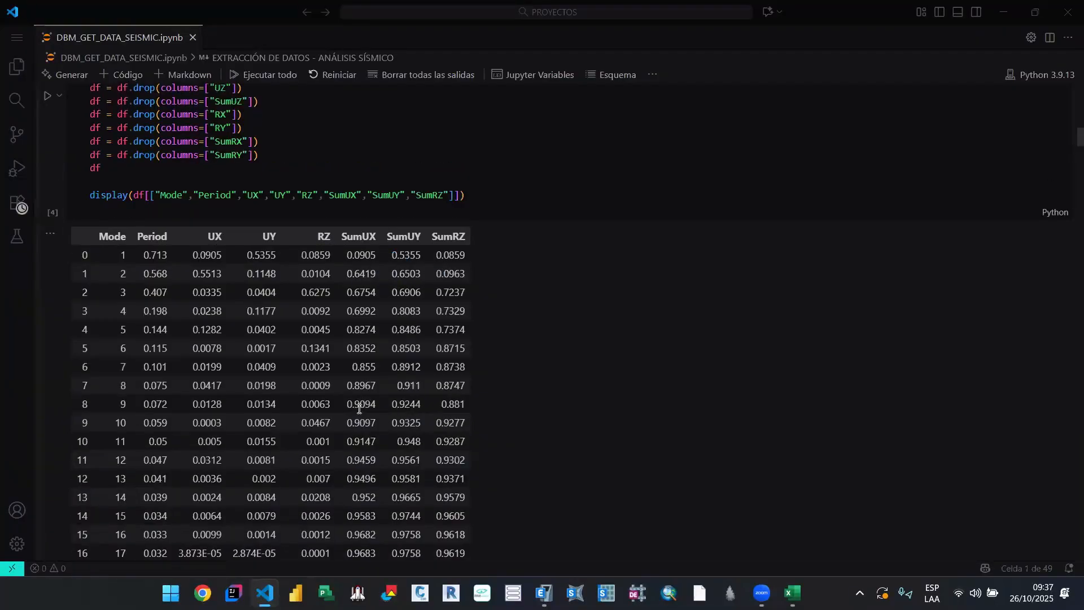
pyautogui.scroll(1, 411, 375)
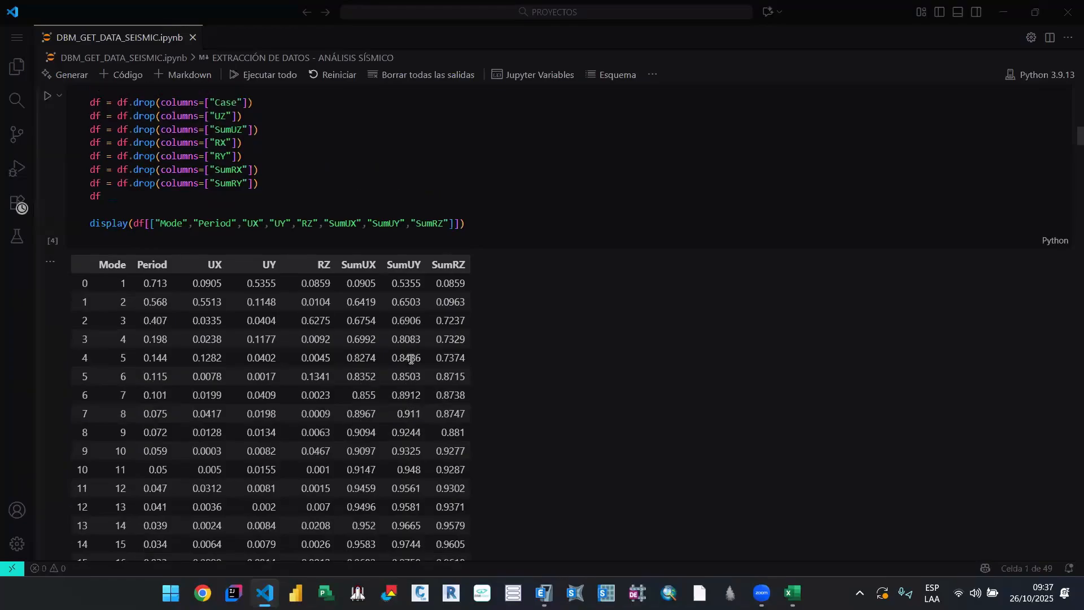
pyautogui.scroll(-1, 384, 364)
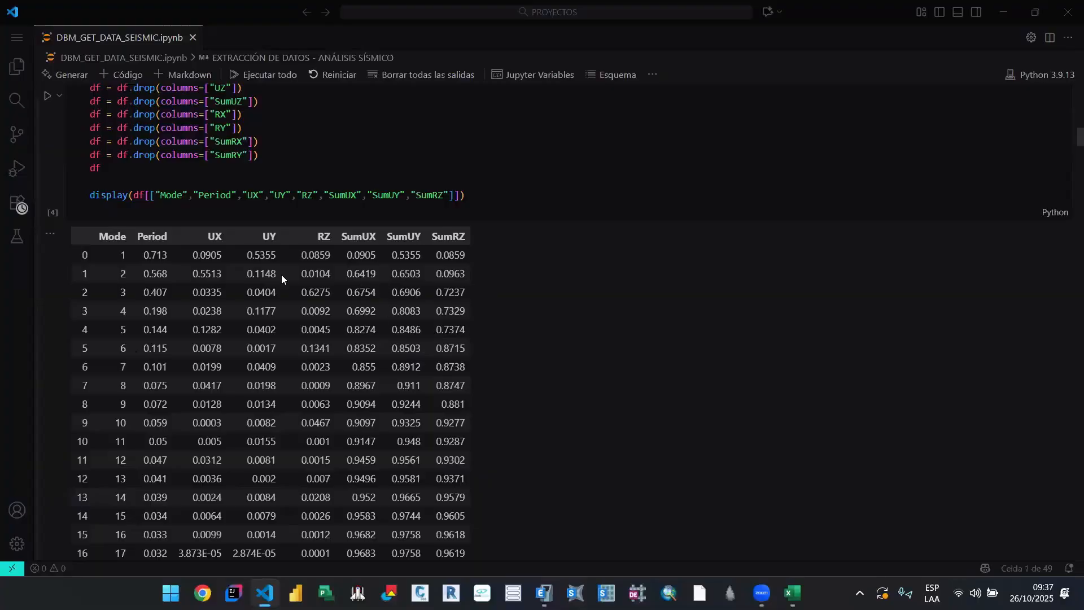
# Step: Switch to the Libro2 workbook in Excel and delete the Case and UZ columns from the mass ratios table
pyautogui.moveTo(793, 593)
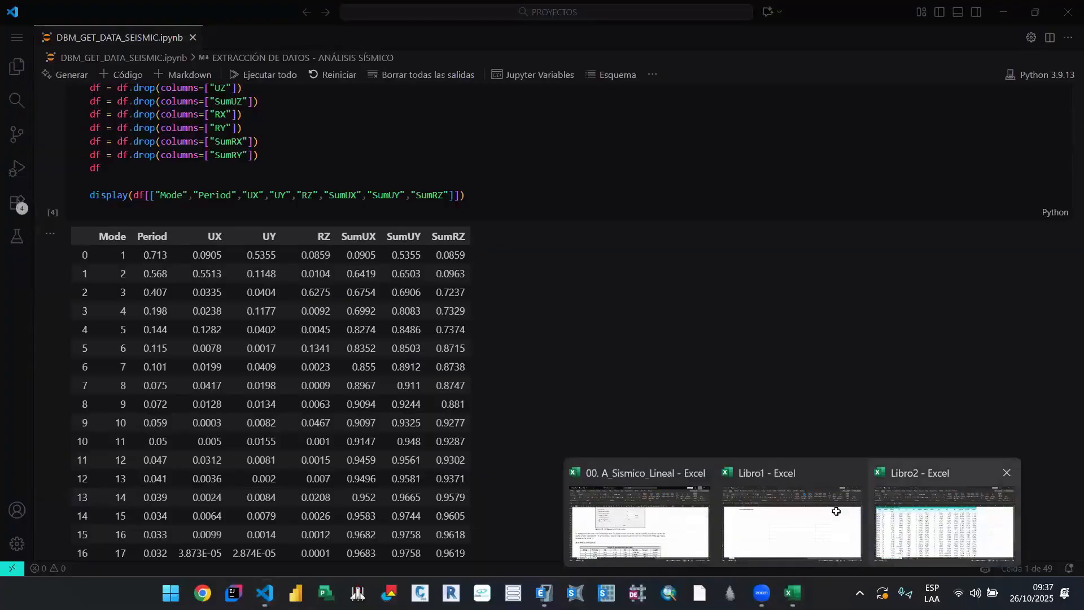
pyautogui.click(945, 519)
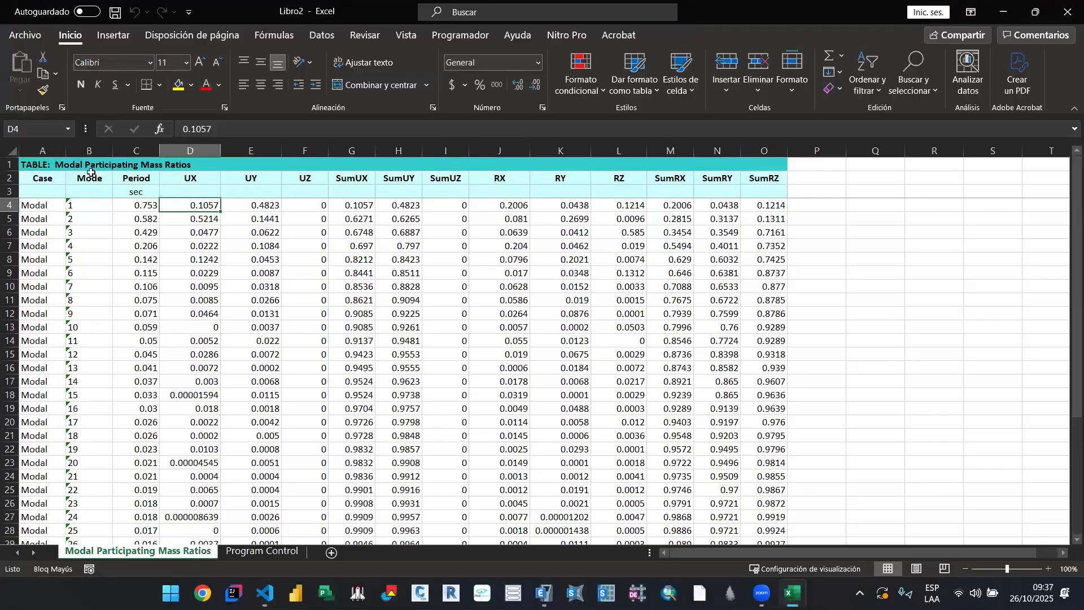
pyautogui.rightClick(43, 154)
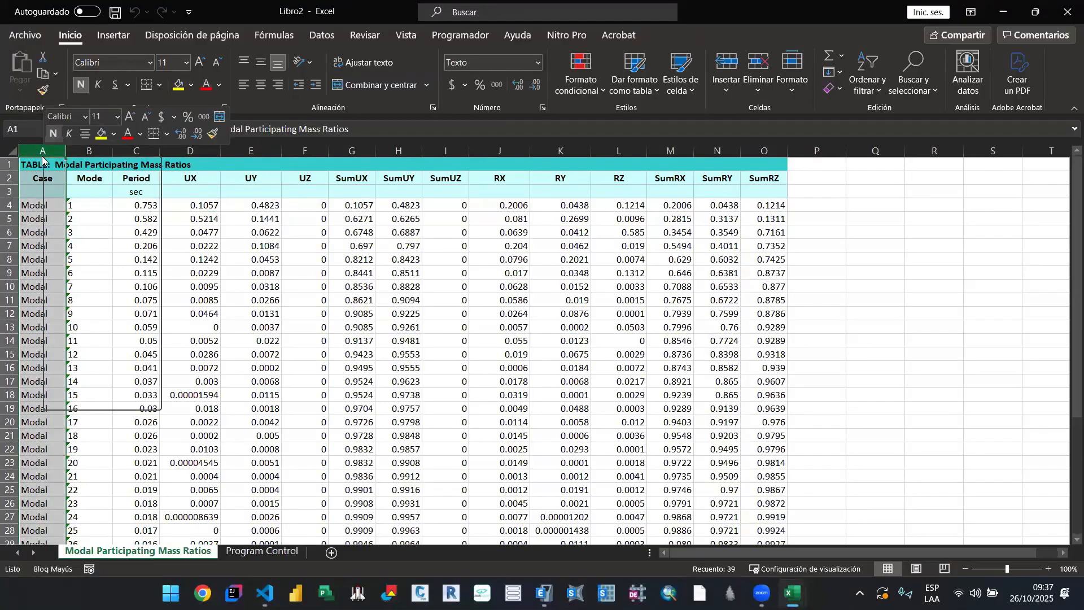
pyautogui.click(86, 296)
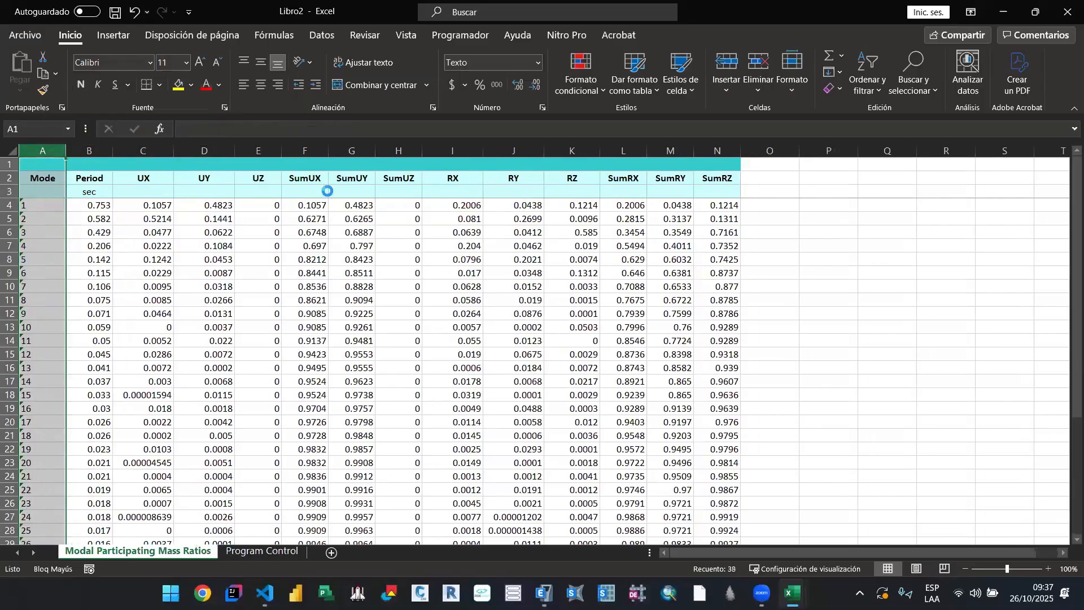
pyautogui.click(270, 152)
pyautogui.rightClick(270, 151)
pyautogui.click(338, 294)
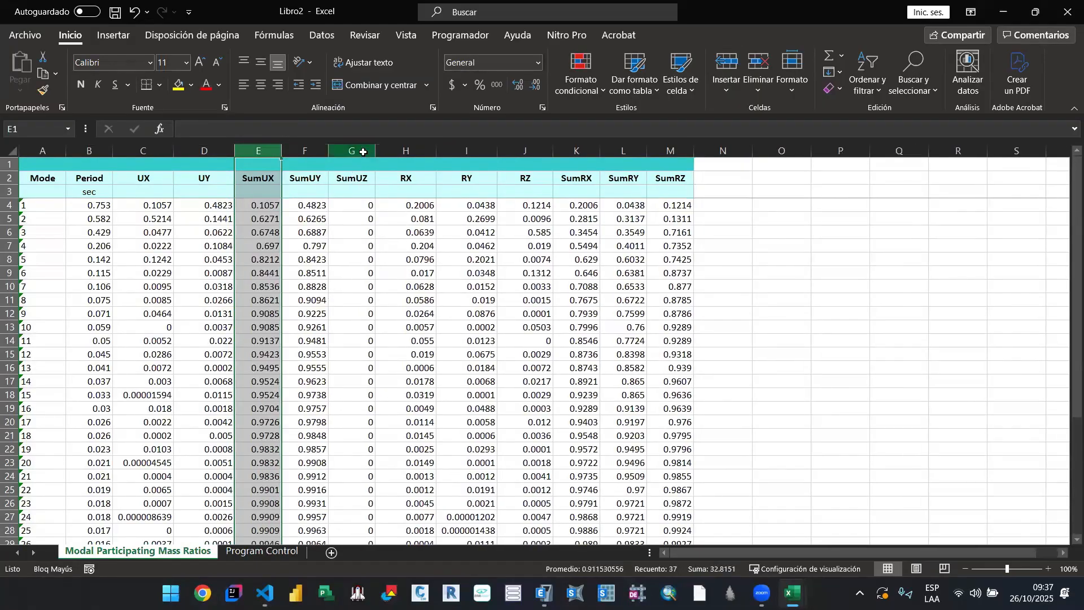
# Step: Delete the SumUZ, RX, RY, SumRX and SumRY columns from the mass ratios table
pyautogui.moveTo(353, 151); pyautogui.dragTo(461, 154)
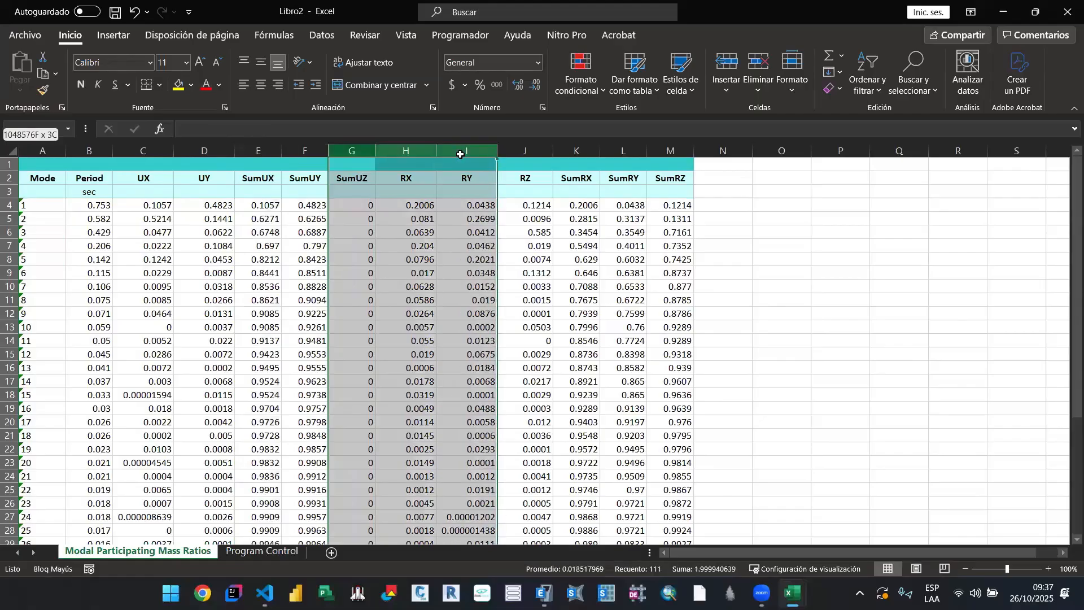
pyautogui.rightClick(461, 151)
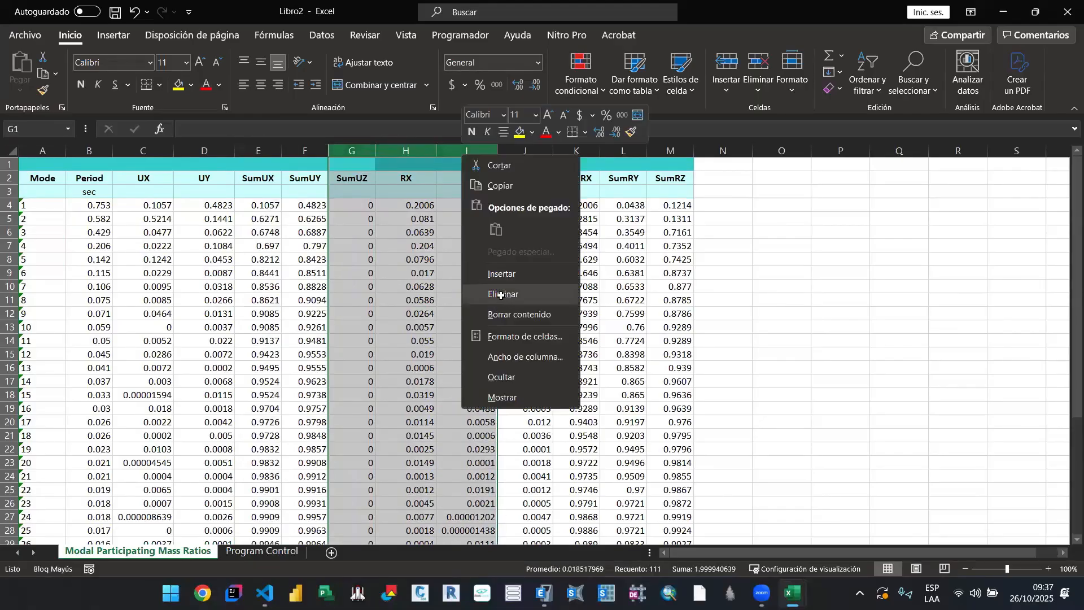
pyautogui.click(501, 295)
pyautogui.click(445, 204)
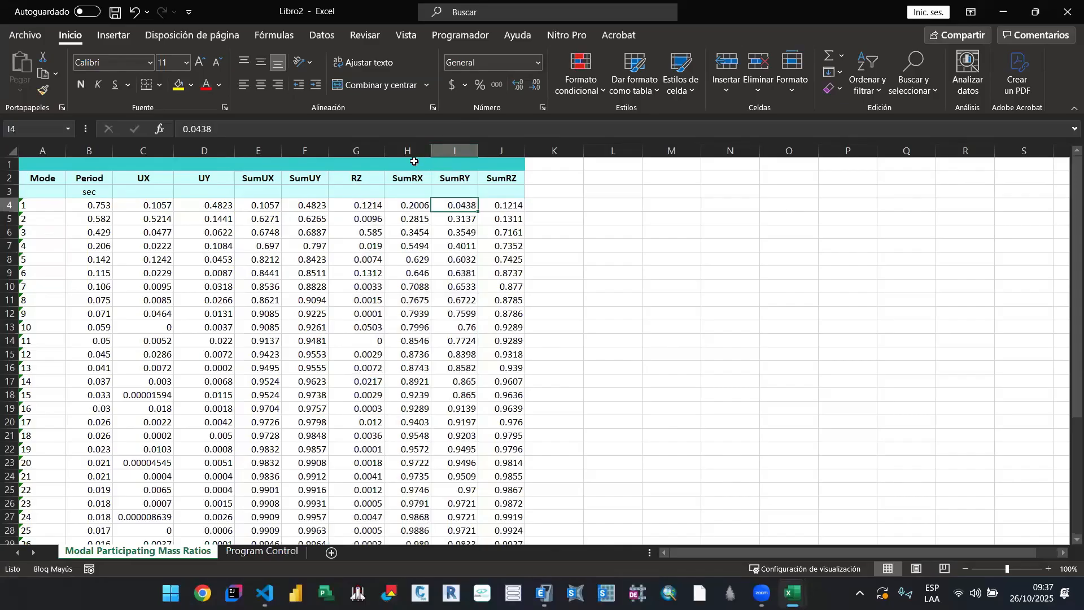
pyautogui.moveTo(408, 151); pyautogui.dragTo(443, 151)
pyautogui.rightClick(443, 151)
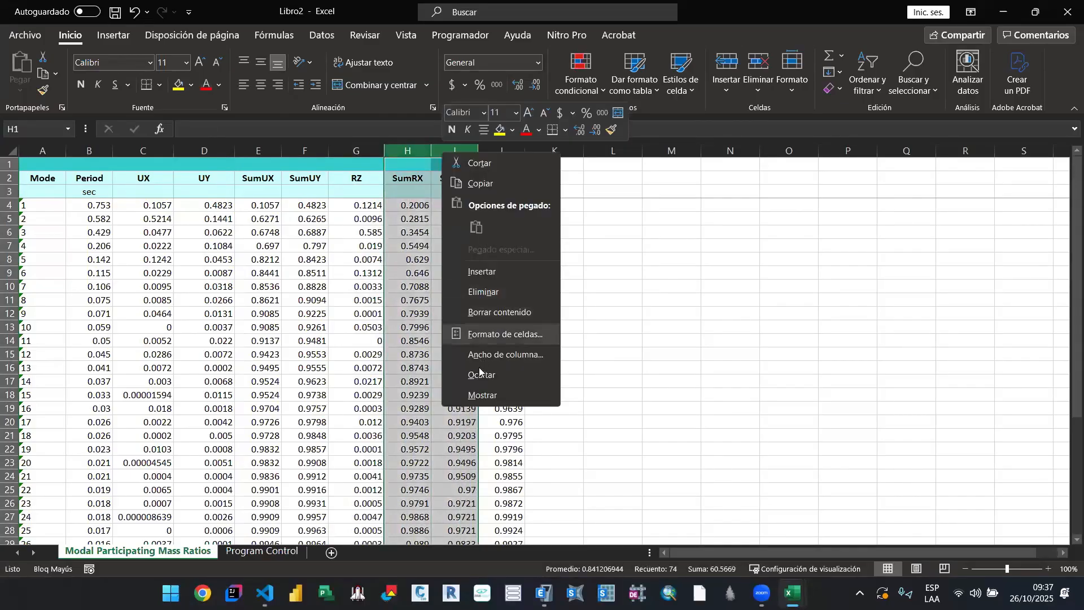
pyautogui.click(490, 293)
pyautogui.click(408, 192)
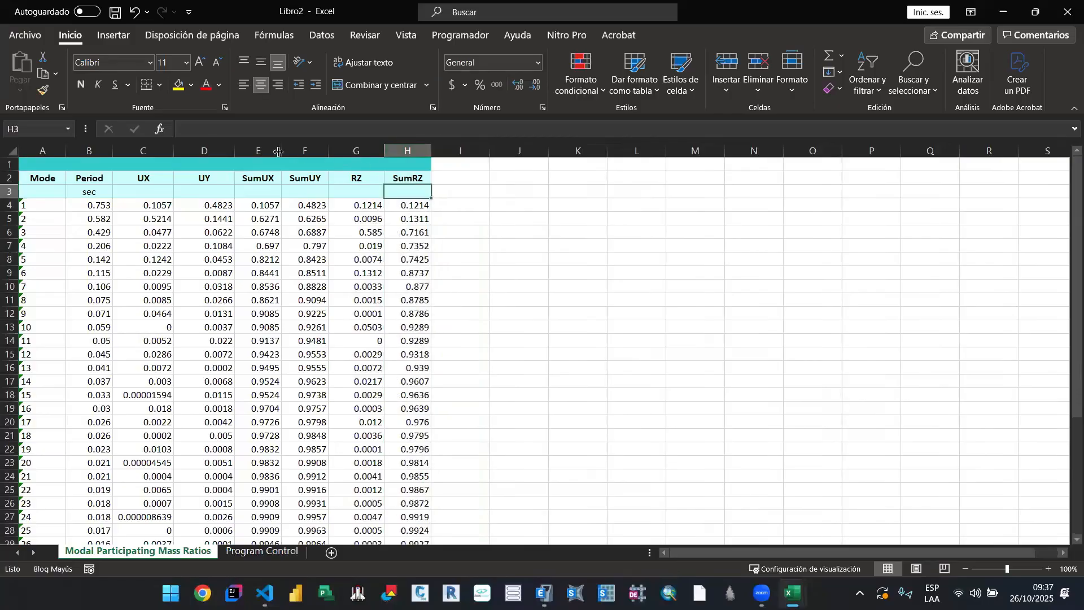
# Step: Copy the SumUX and SumUY columns into columns J and K, leaving column I blank beside the table
pyautogui.moveTo(302, 151); pyautogui.dragTo(311, 151)
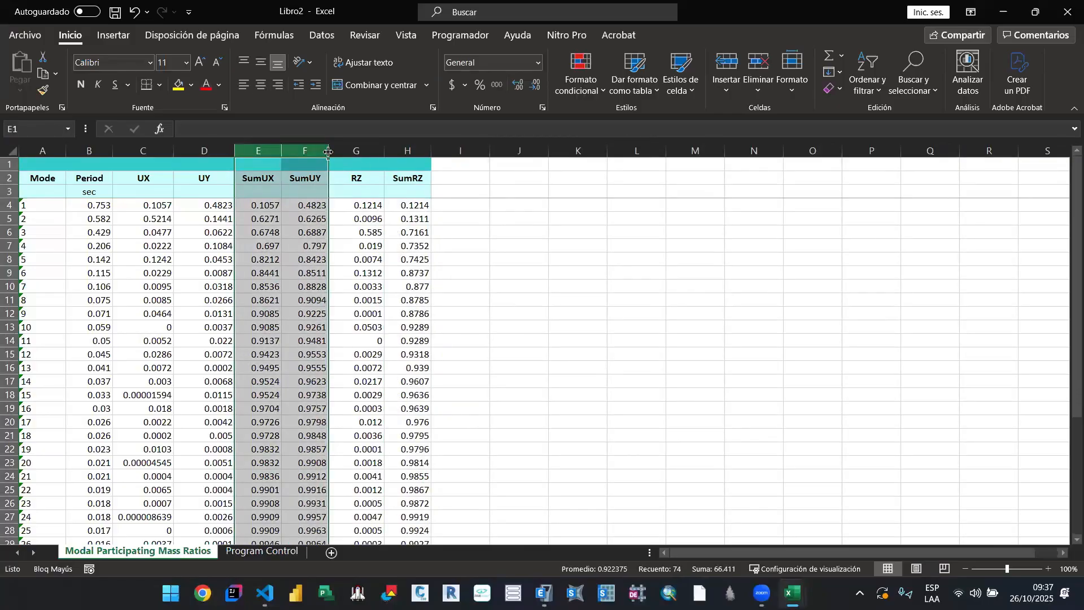
pyautogui.click(308, 218)
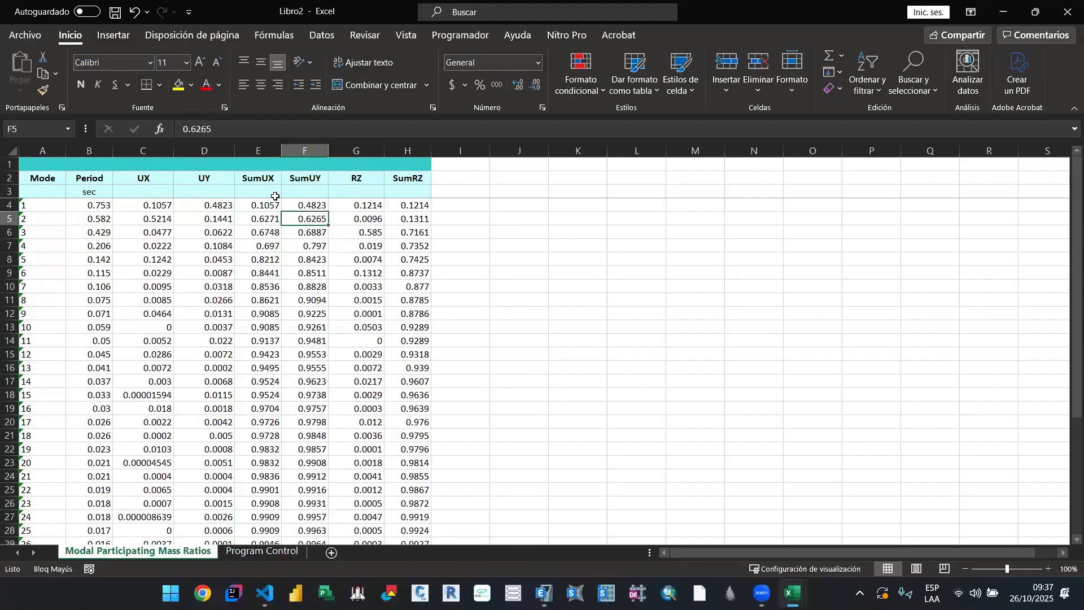
pyautogui.click(258, 151)
pyautogui.hotkey('ctrl', 'c')
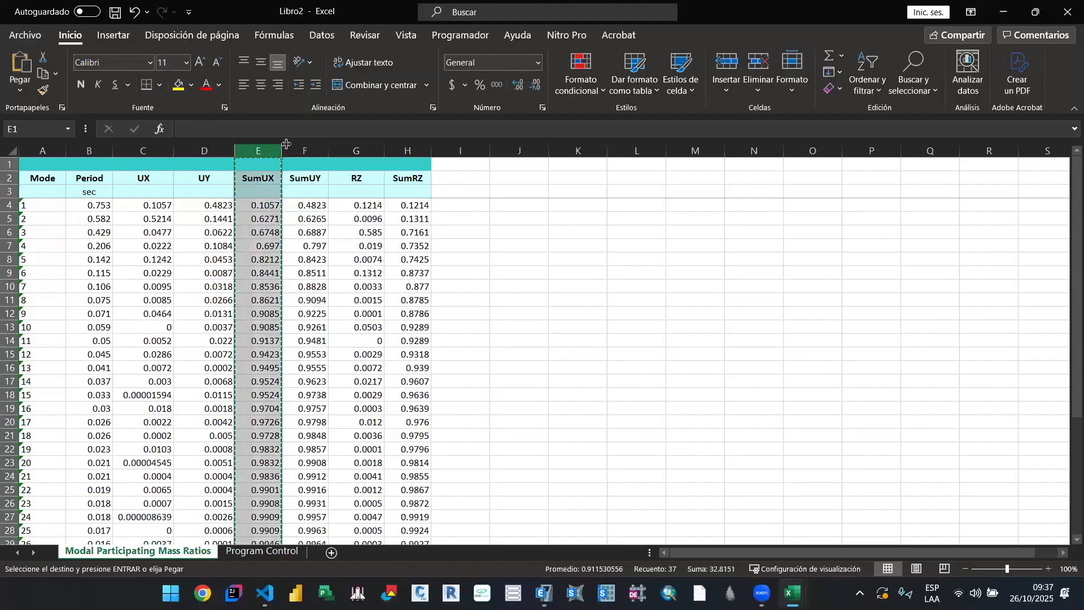
pyautogui.click(516, 151)
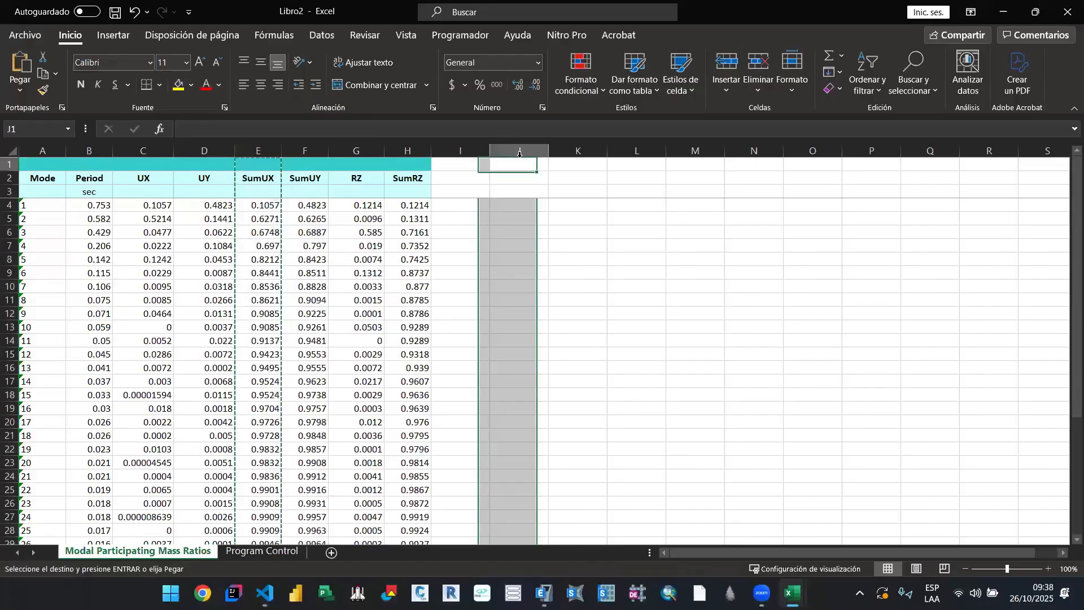
pyautogui.hotkey('ctrl', 'v')
pyautogui.click(308, 148)
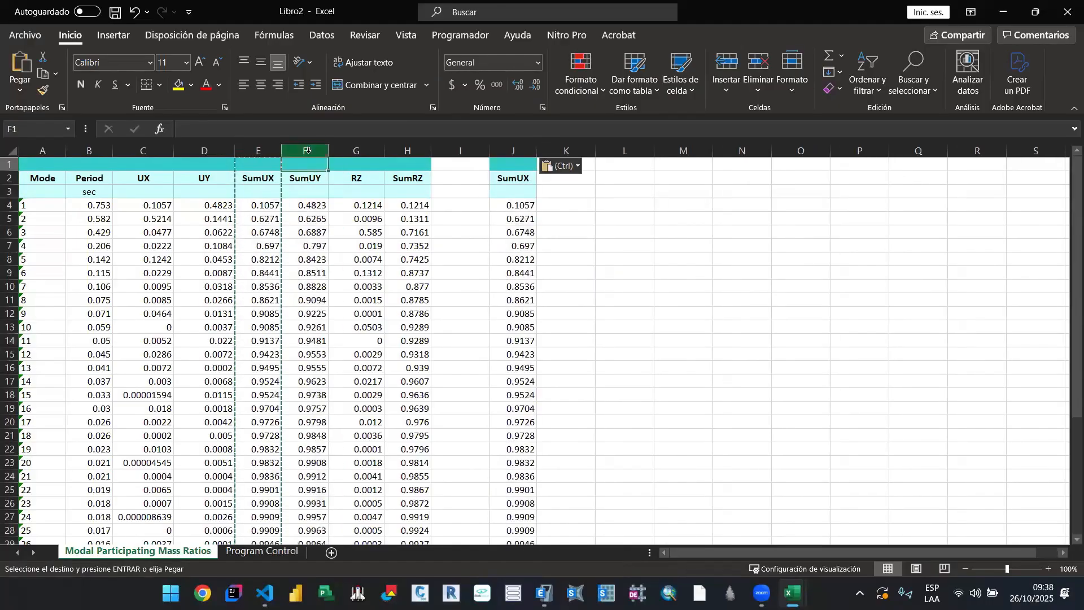
pyautogui.hotkey('ctrl', 'c')
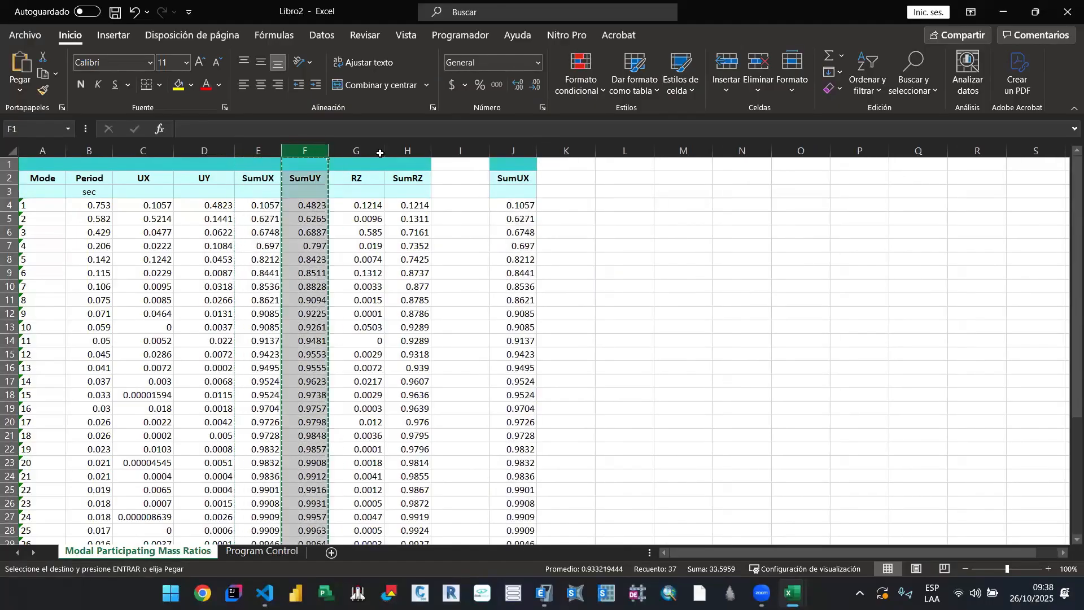
pyautogui.click(559, 151)
pyautogui.hotkey('ctrl', 'v')
pyautogui.click(408, 205)
# Step: Delete the original SumUX and SumUY columns located between UY and RZ
pyautogui.moveTo(258, 150); pyautogui.dragTo(292, 148)
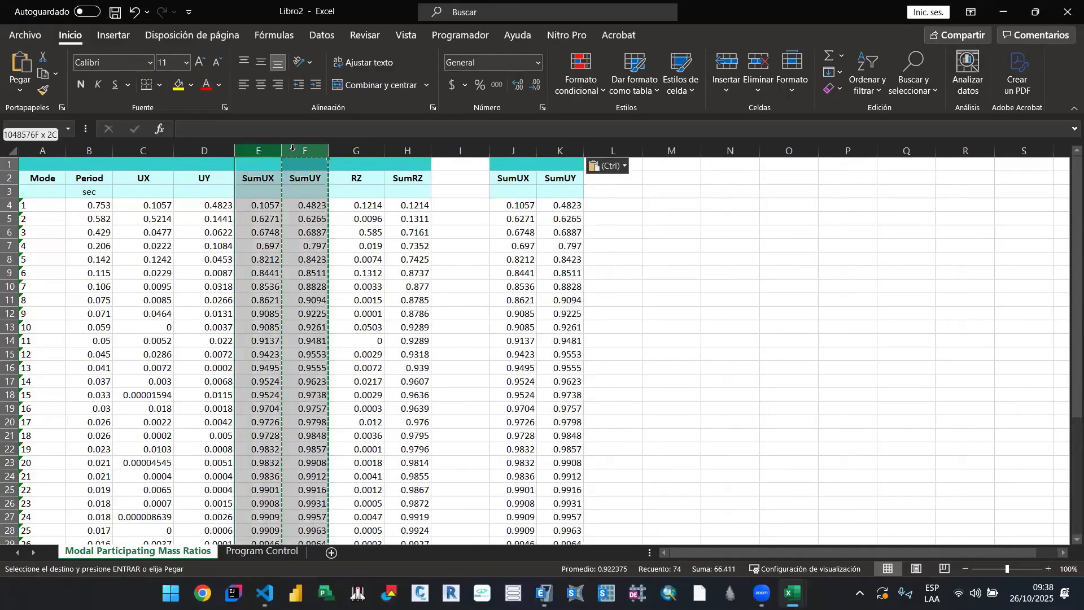
pyautogui.rightClick(326, 151)
pyautogui.click(355, 289)
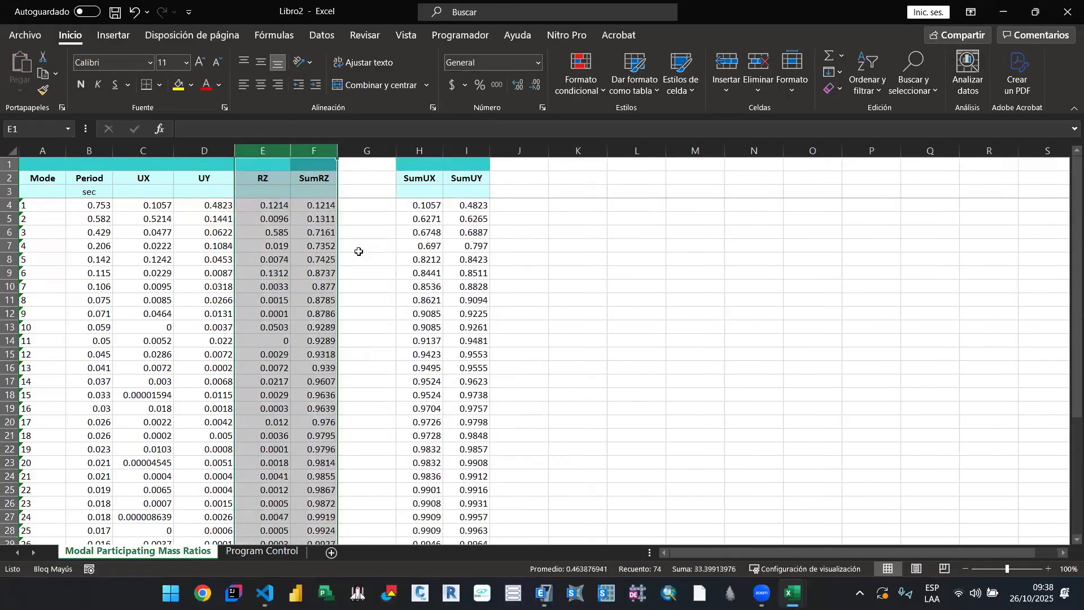
# Step: Copy the SumRZ column into column J after SumUY, and delete the original SumRZ column along with the blank column beside it
pyautogui.click(326, 151)
pyautogui.hotkey('ctrl', 'c')
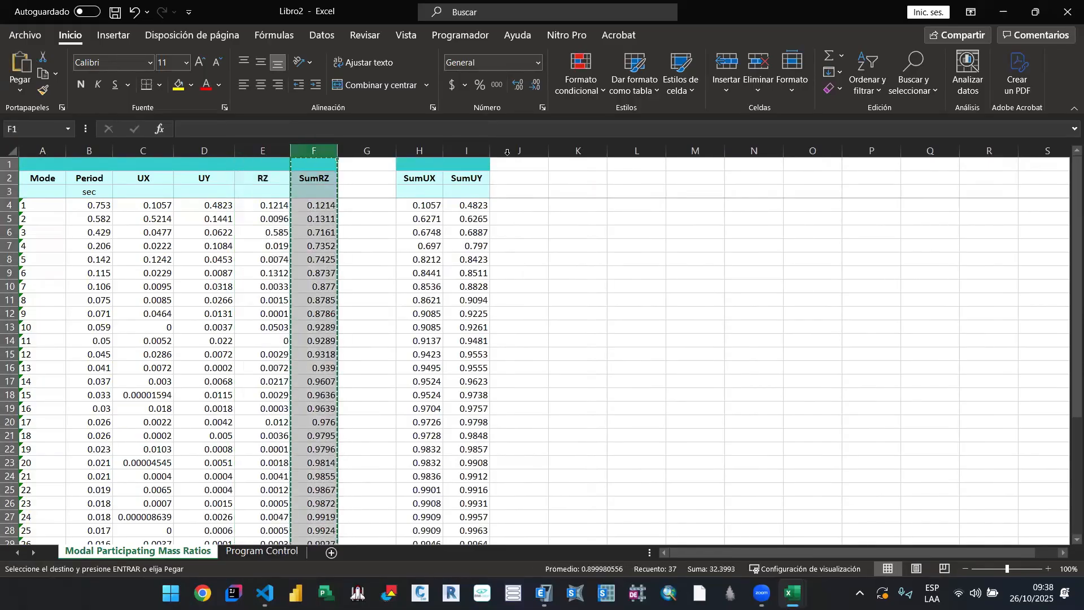
pyautogui.click(518, 149)
pyautogui.hotkey('ctrl', 'v')
pyautogui.click(346, 190)
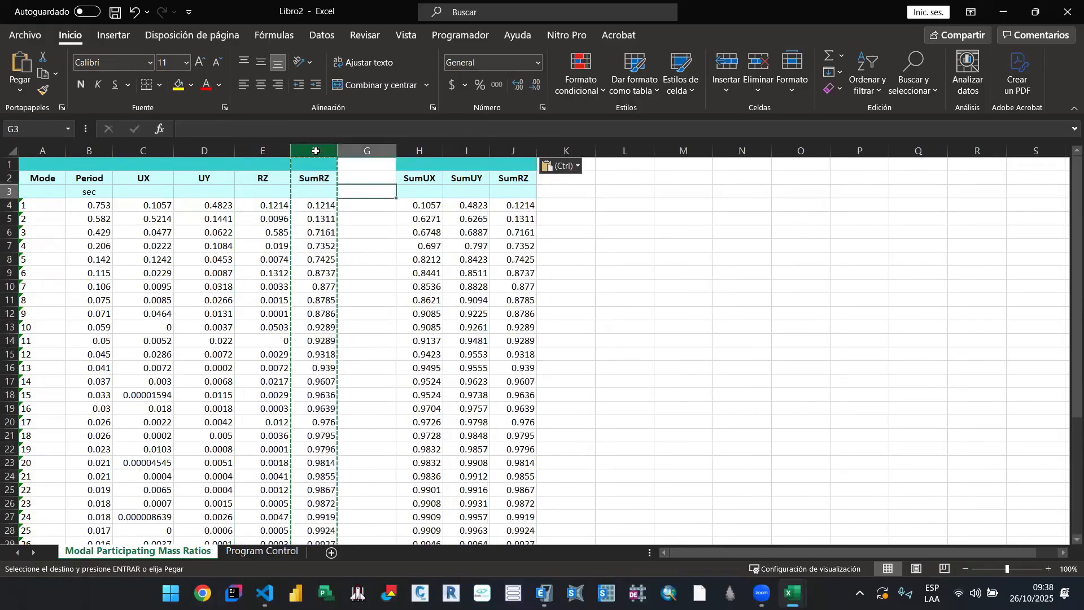
pyautogui.moveTo(315, 150); pyautogui.dragTo(358, 153)
pyautogui.rightClick(358, 153)
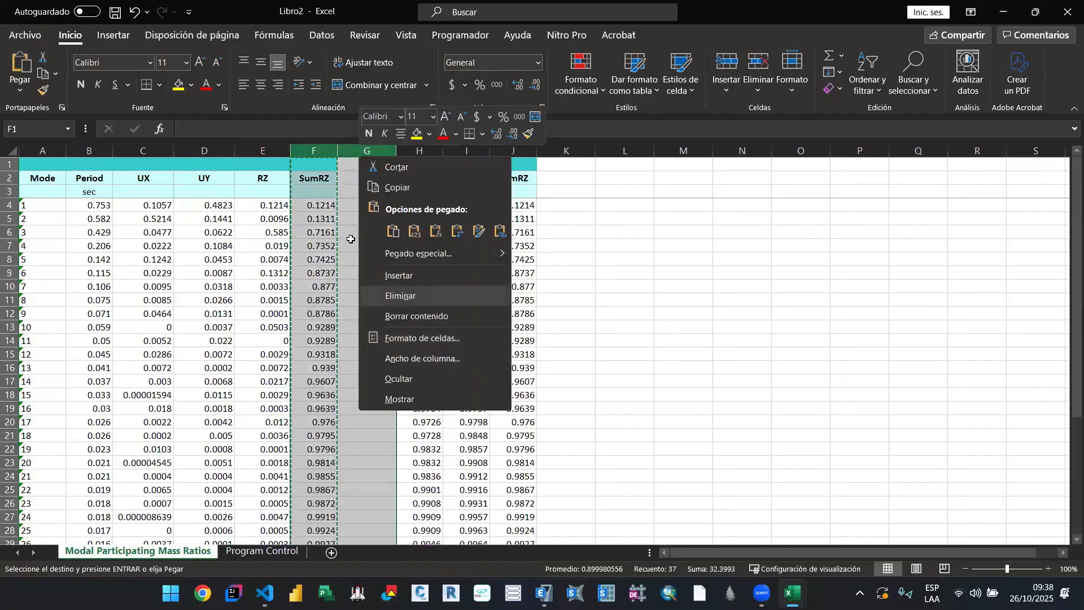
pyautogui.click(407, 294)
pyautogui.click(517, 287)
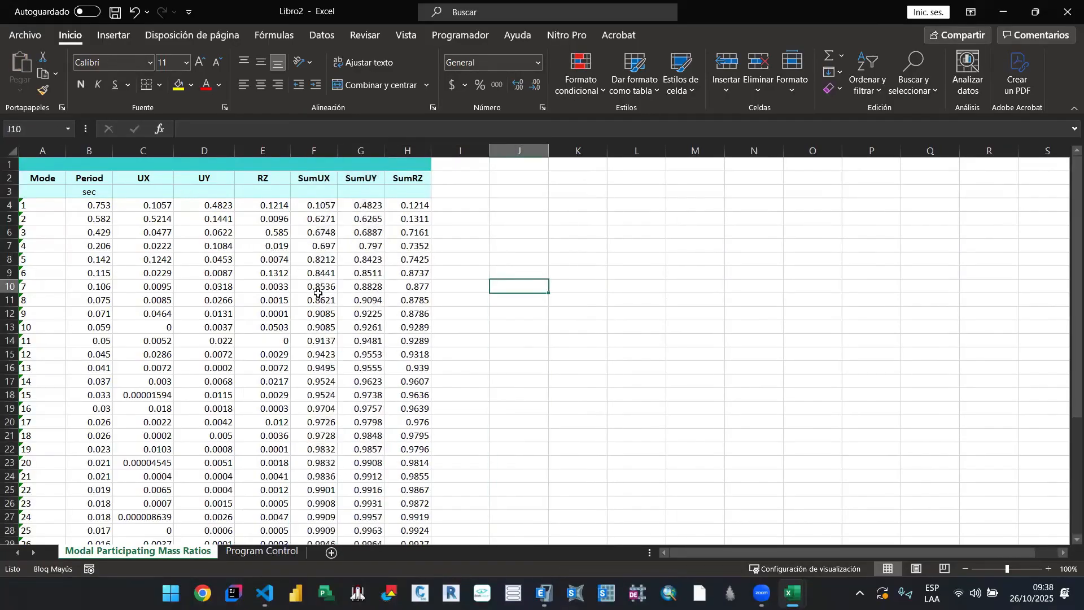
# Step: Copy the table range A2:H39 and paste it into the Libro1 workbook at cell C4, under the MASAS PARTICIPATIVAS title
pyautogui.scroll(-10, 318, 293)
pyautogui.scroll(10, 339, 298)
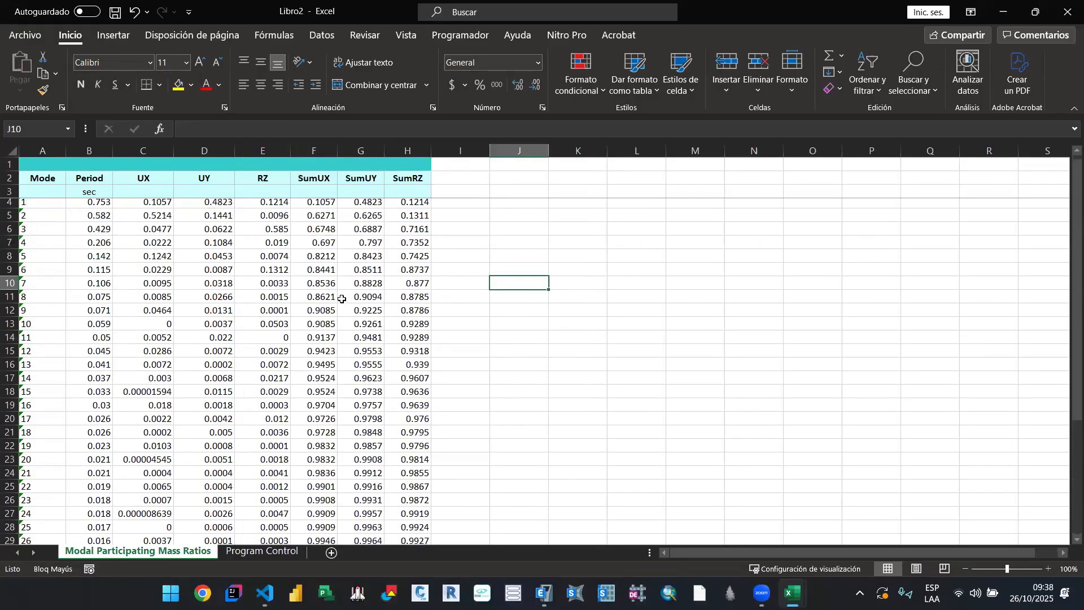
pyautogui.scroll(-2, 161, 262)
pyautogui.scroll(2, 192, 263)
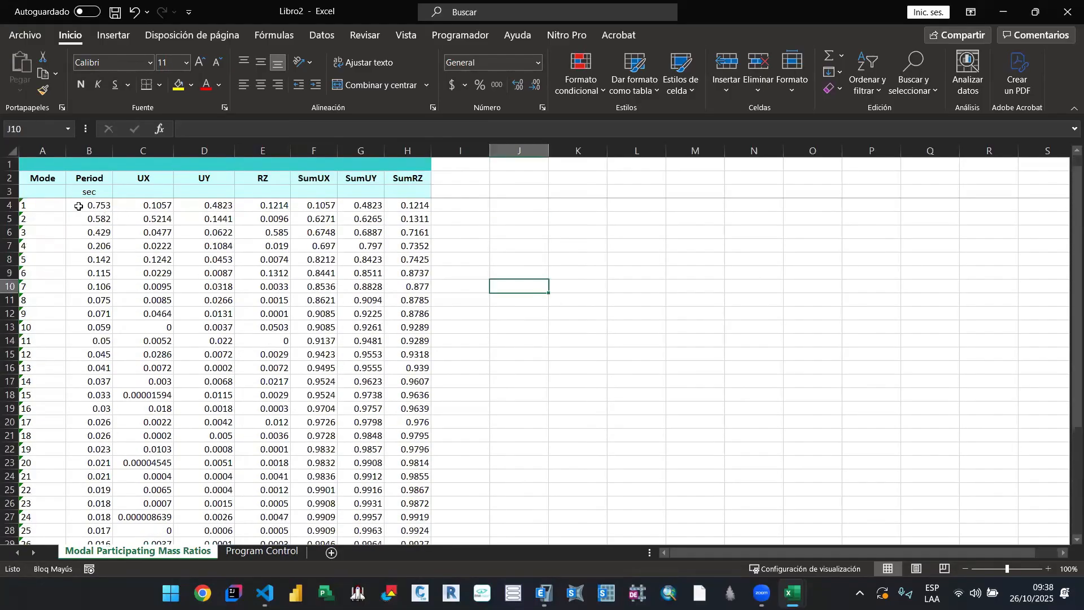
pyautogui.moveTo(42, 206); pyautogui.dragTo(249, 334)
pyautogui.click(164, 259)
pyautogui.moveTo(45, 178); pyautogui.dragTo(418, 544)
pyautogui.moveTo(363, 487); pyautogui.dragTo(363, 486)
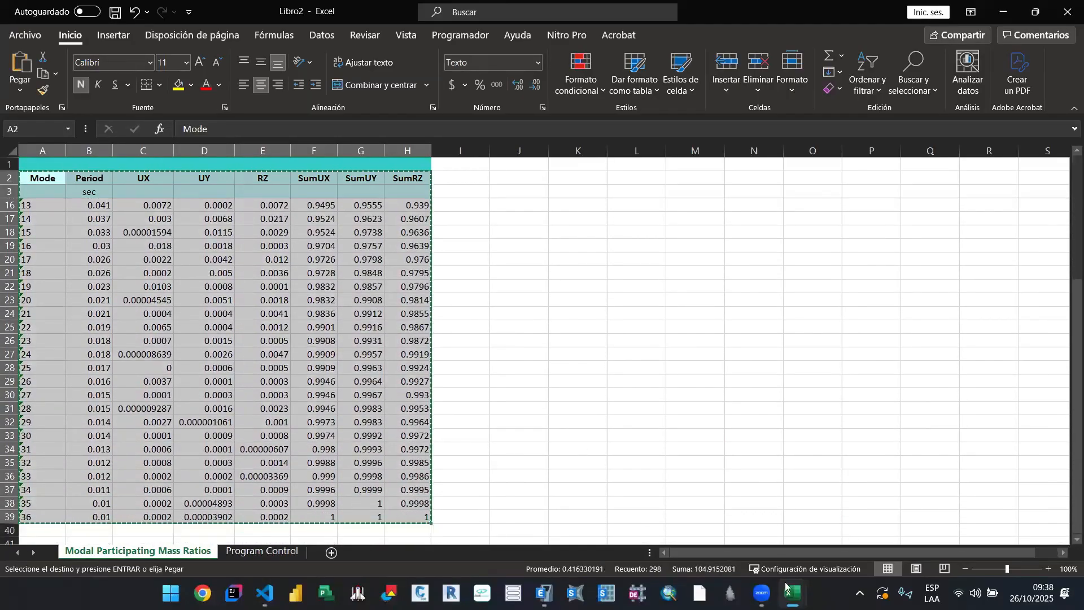
pyautogui.hotkey('ctrl', 'c')
pyautogui.click(763, 545)
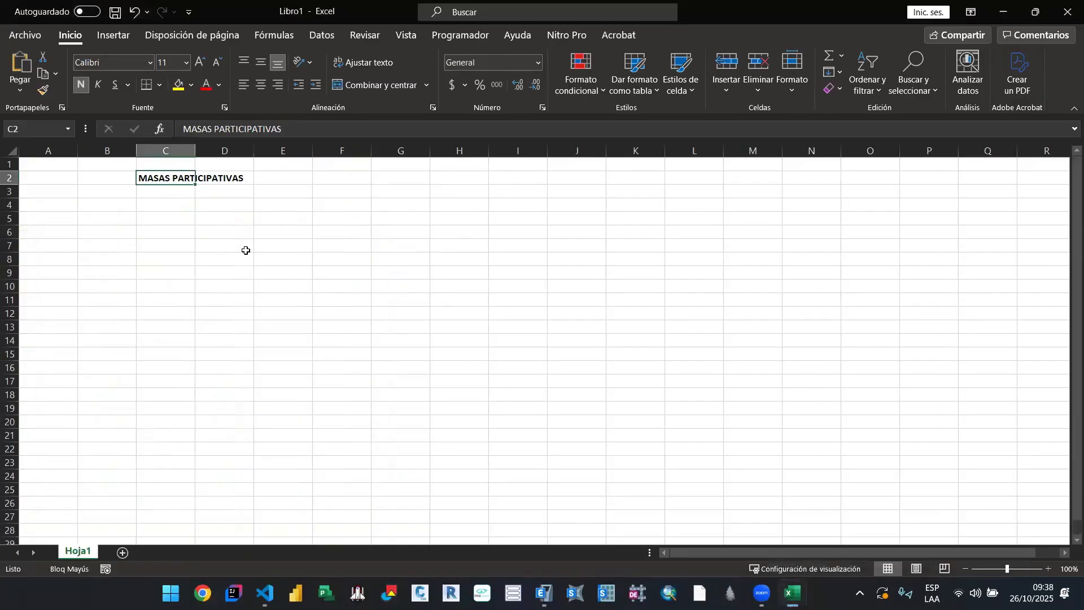
pyautogui.click(180, 206)
pyautogui.hotkey('ctrl', 'v')
pyautogui.click(688, 325)
pyautogui.scroll(-4, 453, 264)
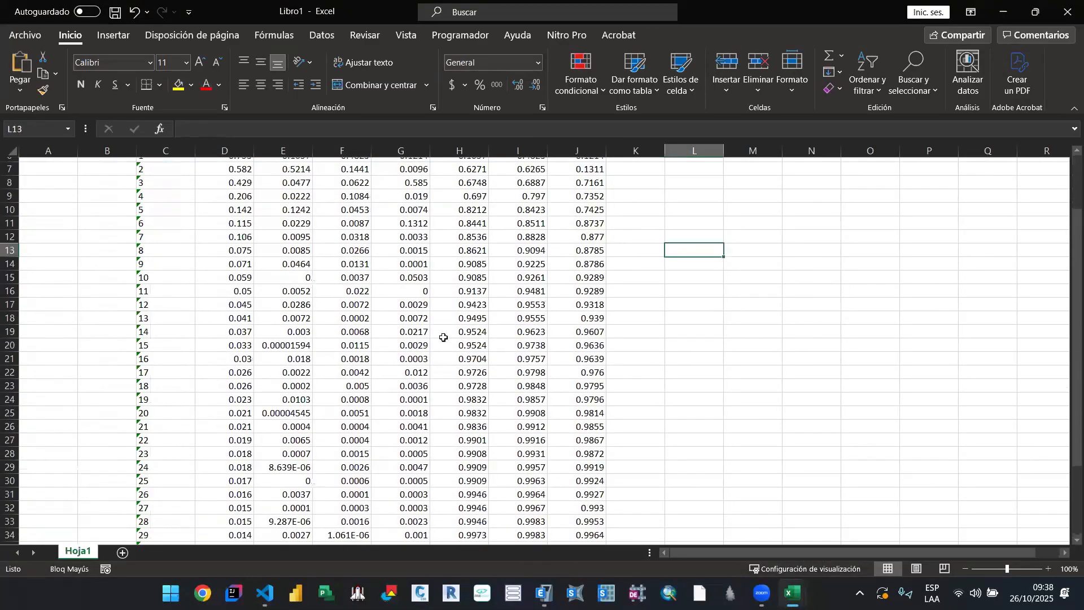
pyautogui.scroll(4, 418, 390)
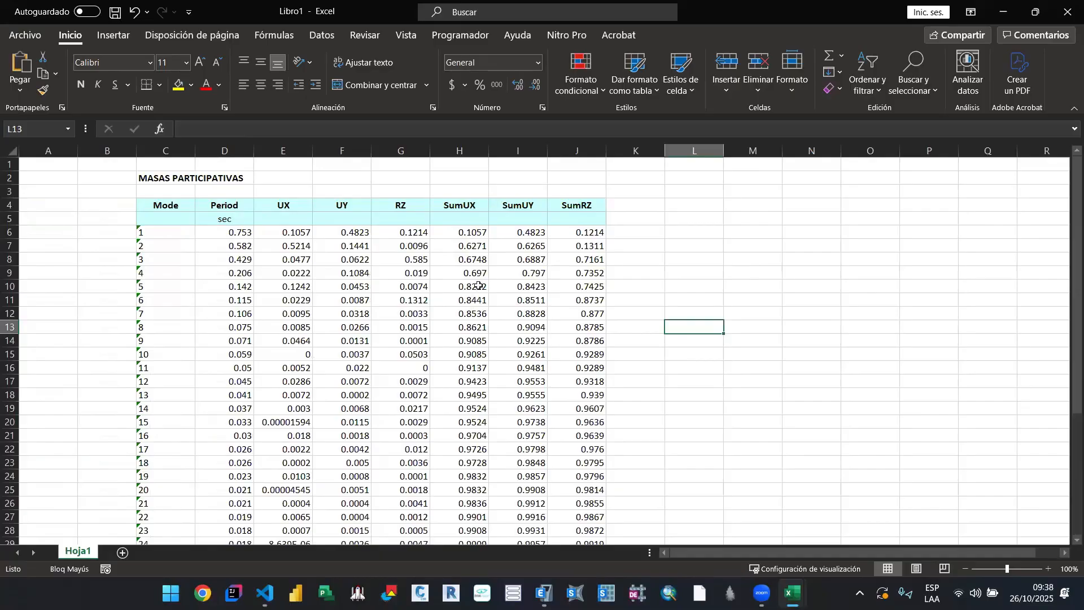
# Step: Fill with yellow the first cumulative ratios above 0.90: SumUY at mode 8, SumUX at mode 9 and SumRZ at mode 10
pyautogui.click(527, 327)
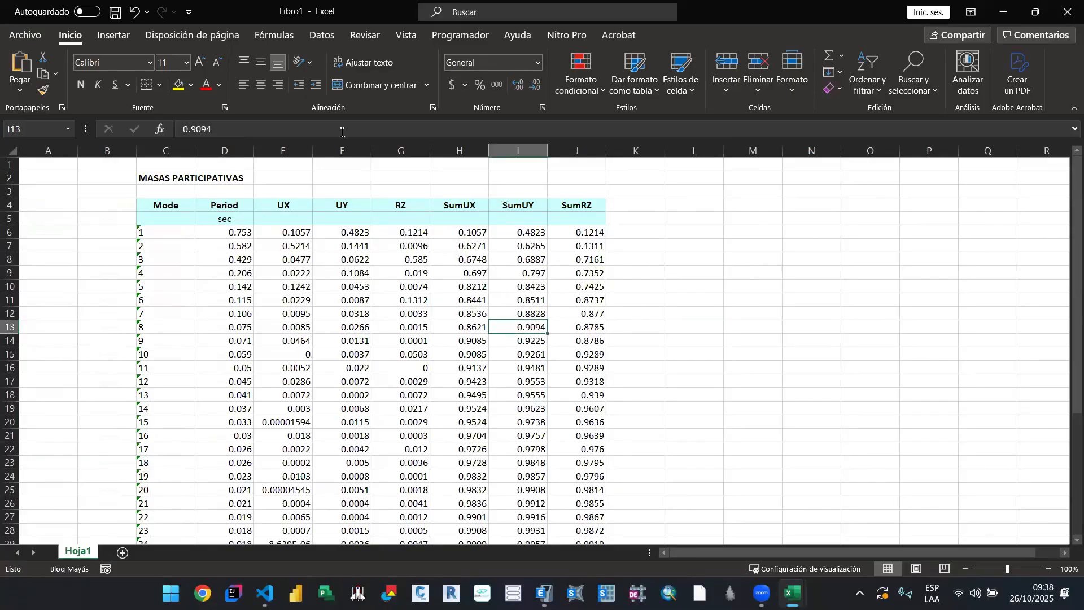
pyautogui.click(179, 85)
pyautogui.click(459, 341)
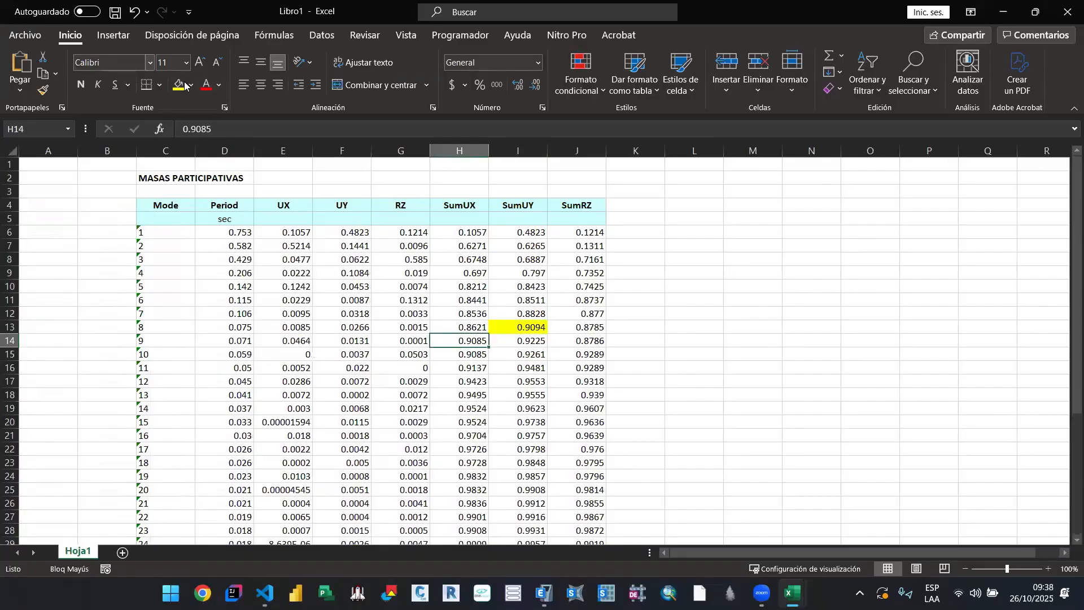
pyautogui.click(179, 85)
pyautogui.click(576, 354)
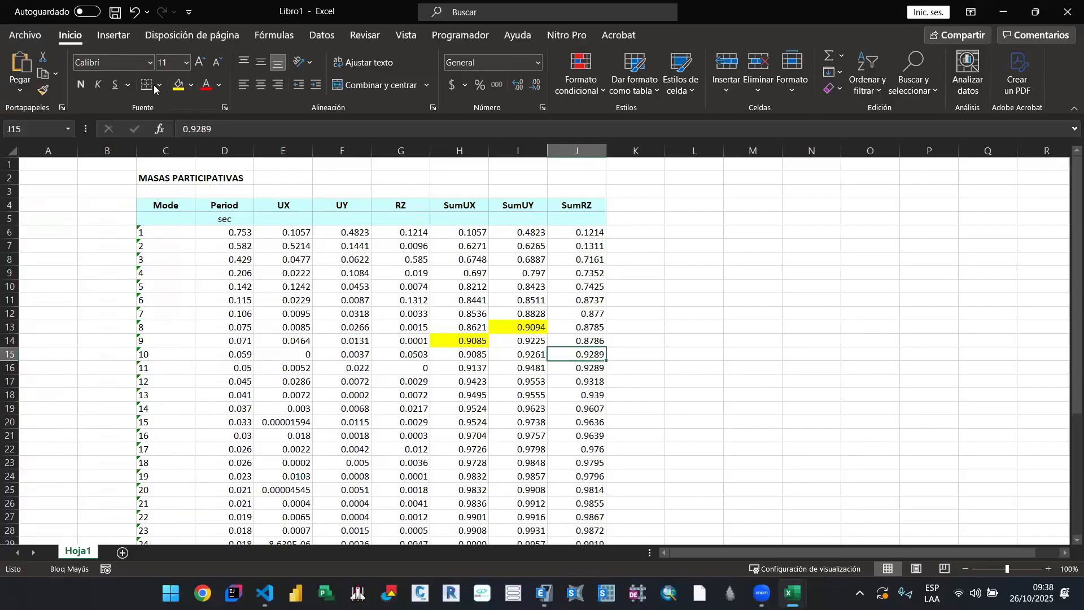
pyautogui.click(179, 84)
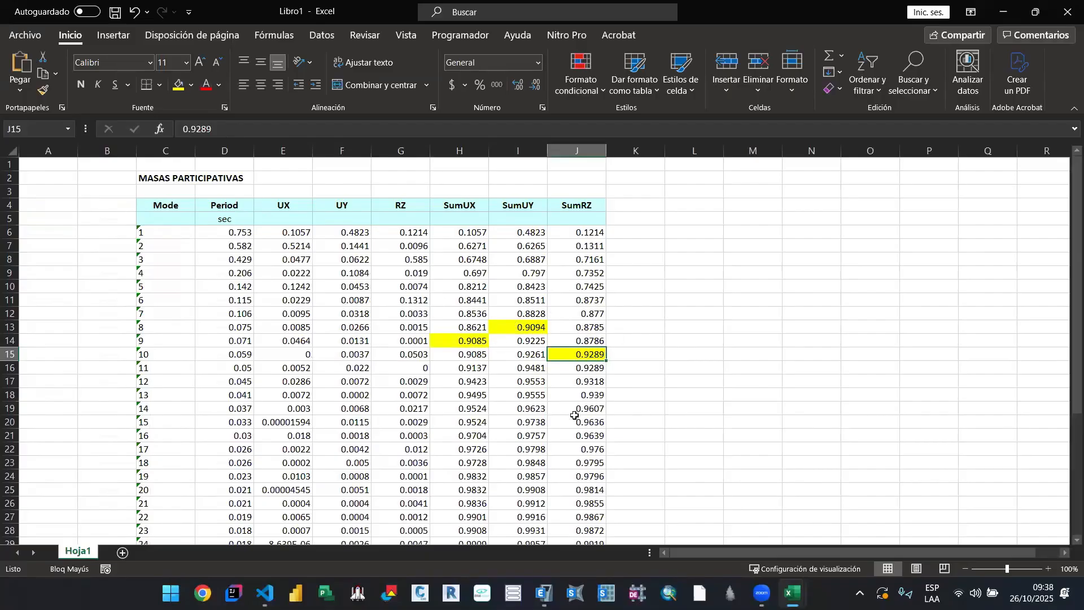
pyautogui.scroll(-5, 575, 416)
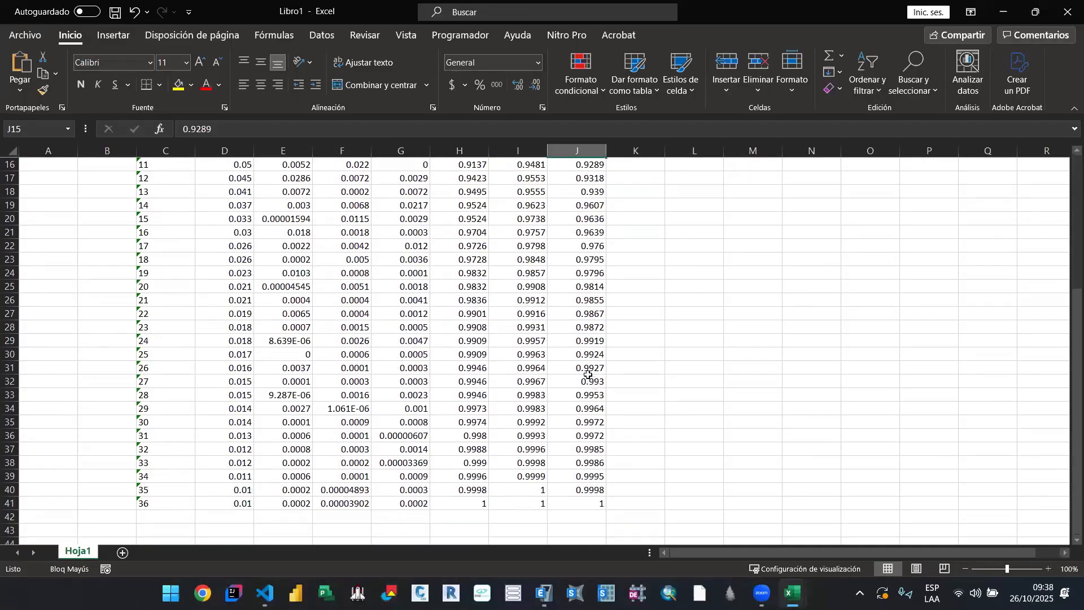
pyautogui.scroll(5, 588, 375)
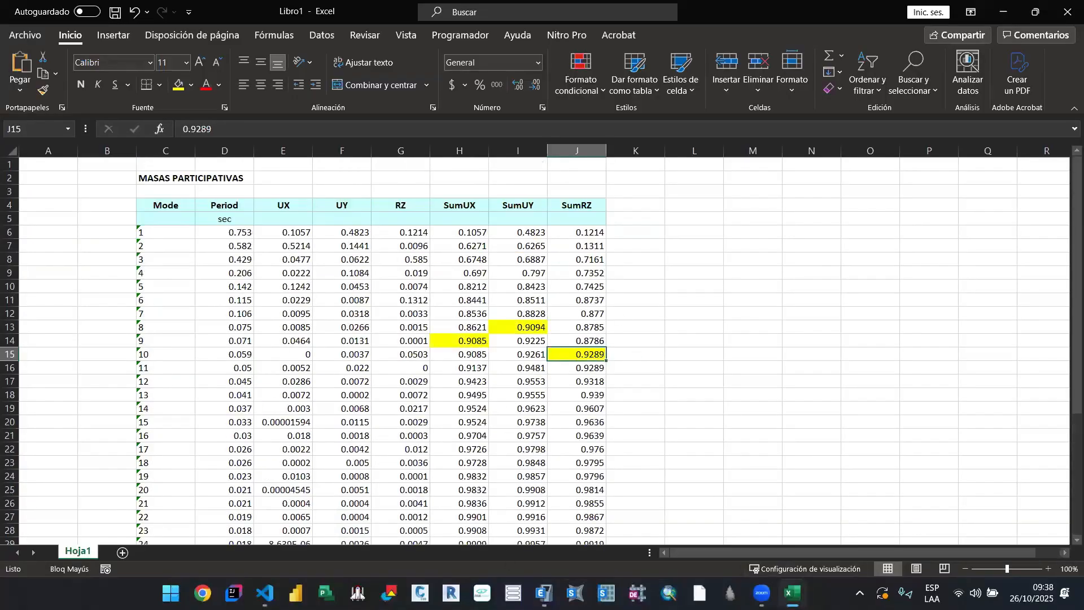
# Step: Examine the highlighted SumUX, SumUY and SumRZ ratios and the mode 1 cumulative values in the MASAS PARTICIPATIVAS table
pyautogui.click(793, 593)
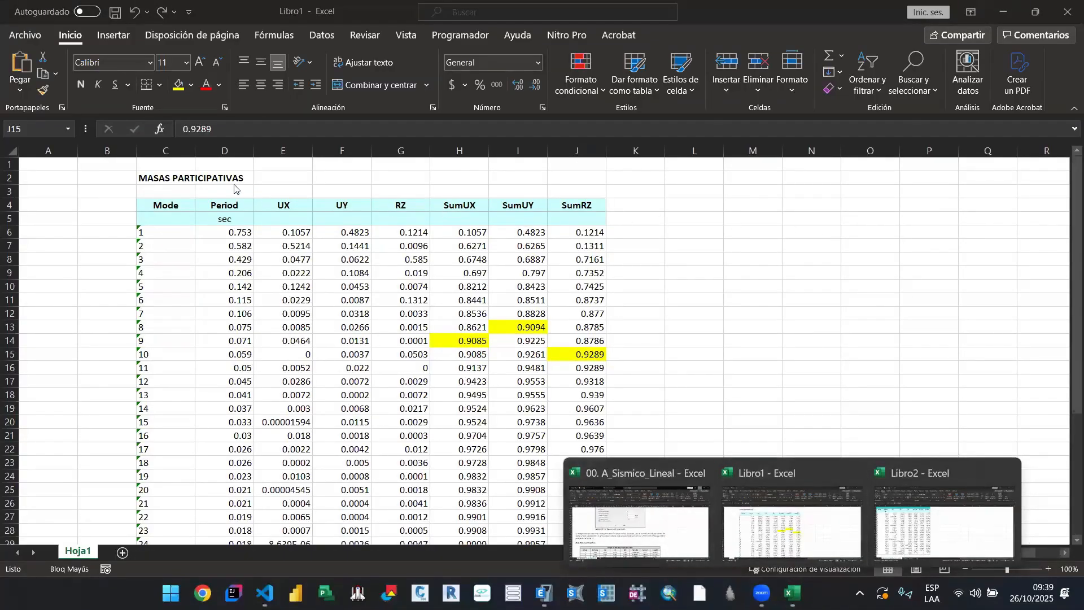
pyautogui.click(163, 178)
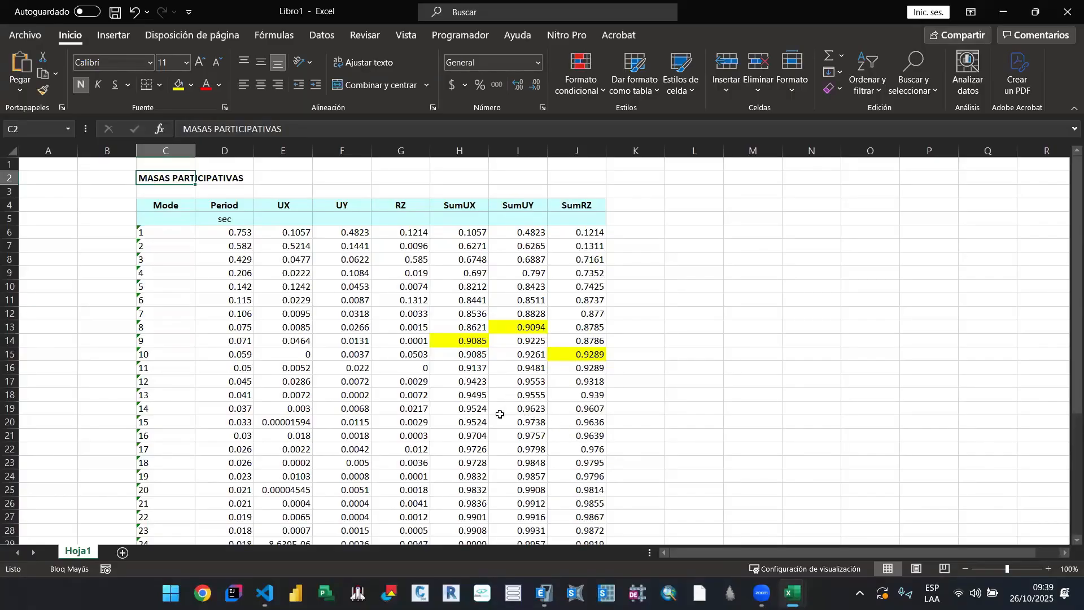
pyautogui.click(452, 344)
pyautogui.click(523, 329)
pyautogui.click(573, 355)
pyautogui.click(540, 330)
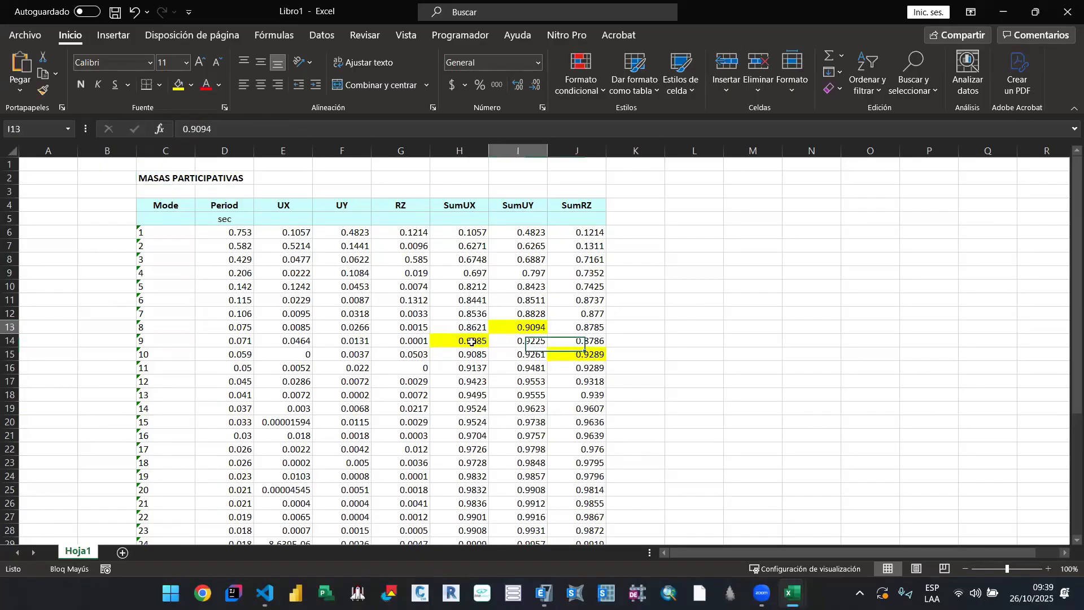
pyautogui.click(474, 342)
pyautogui.click(576, 355)
pyautogui.click(529, 329)
pyautogui.click(485, 345)
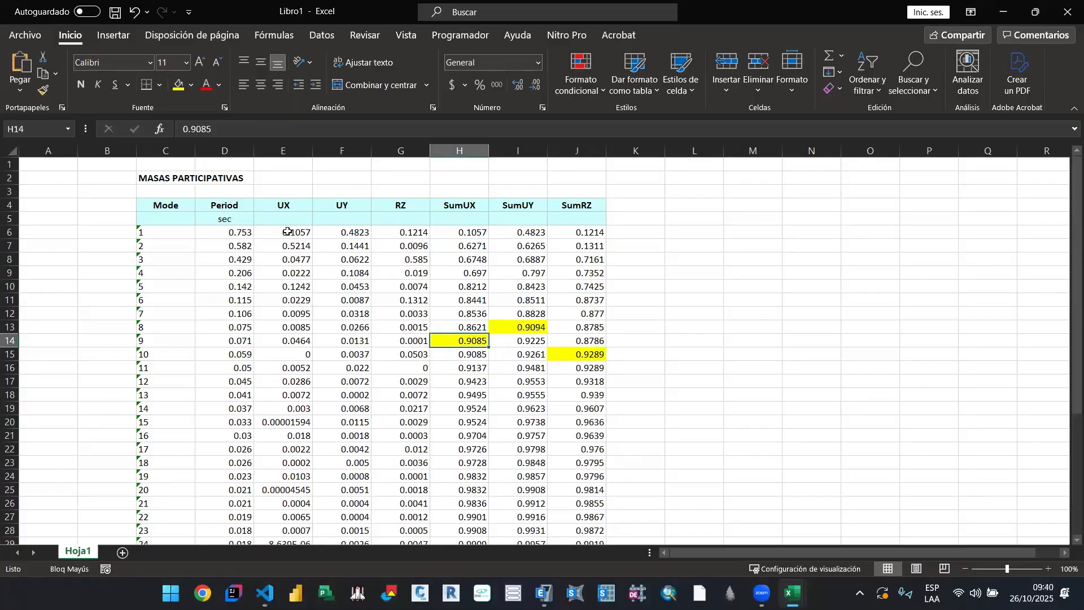
pyautogui.click(465, 233)
pyautogui.click(527, 240)
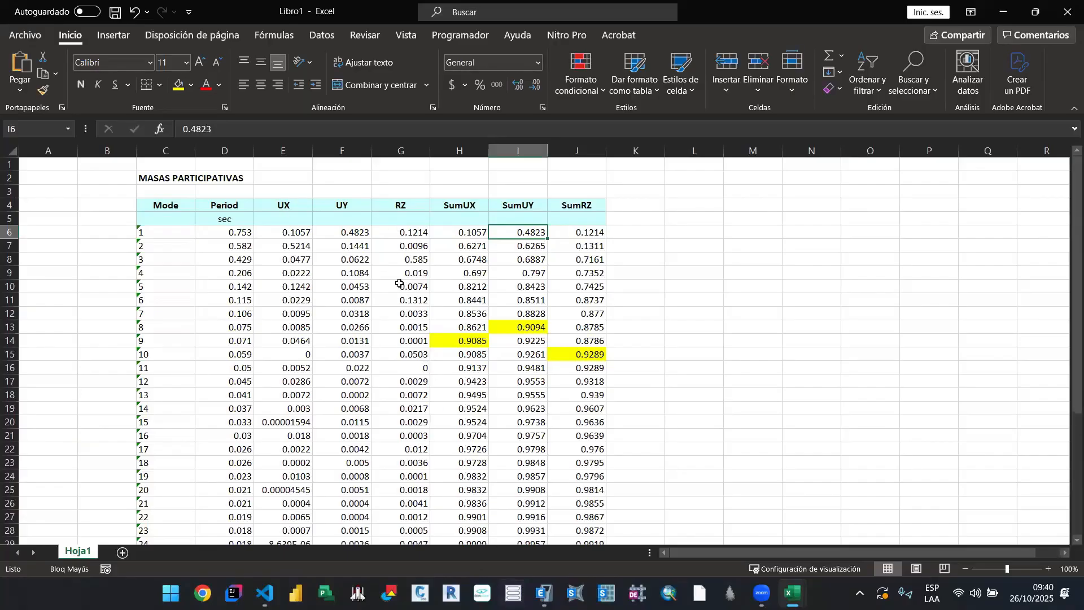
pyautogui.click(176, 178)
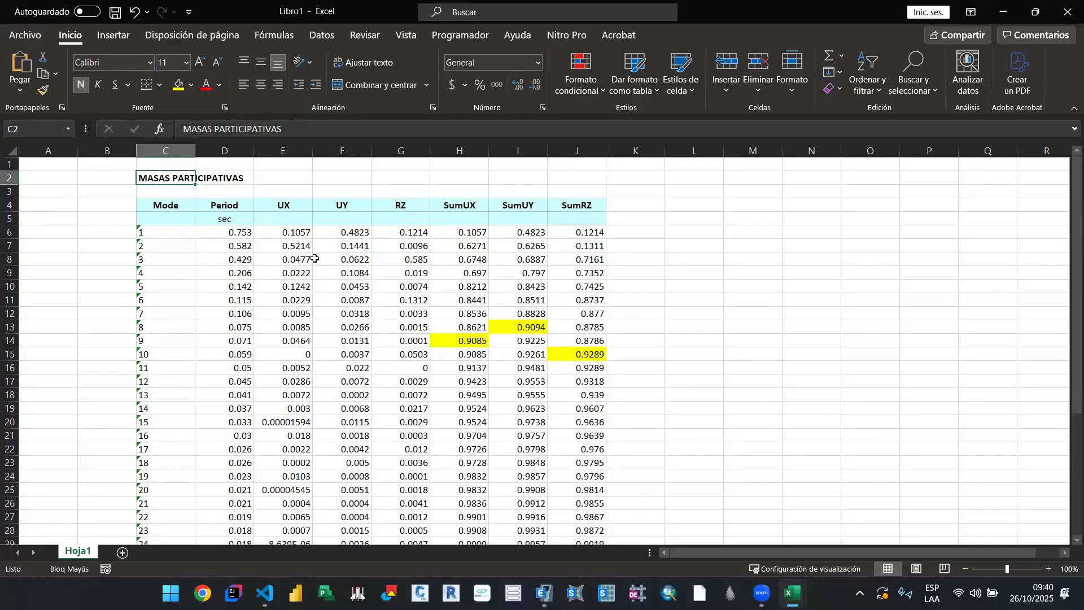
# Step: Switch to the 00. A_Sismico_Lineal workbook and examine the TP and TL periods and section 05.02 on the structure's fundamental period
pyautogui.click(244, 234)
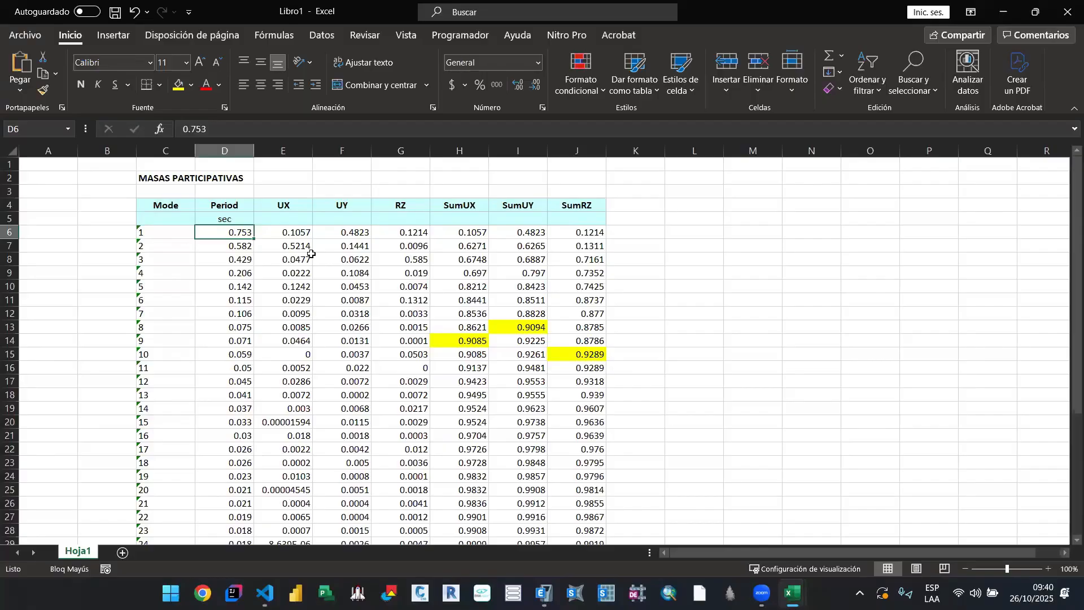
pyautogui.click(792, 593)
pyautogui.click(643, 535)
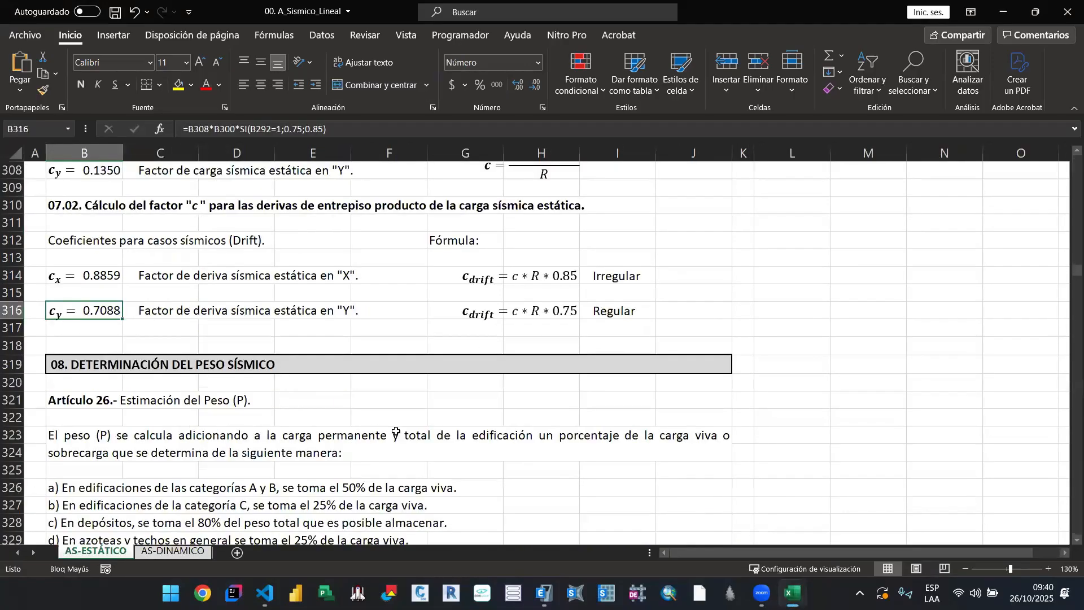
pyautogui.scroll(20, 395, 434)
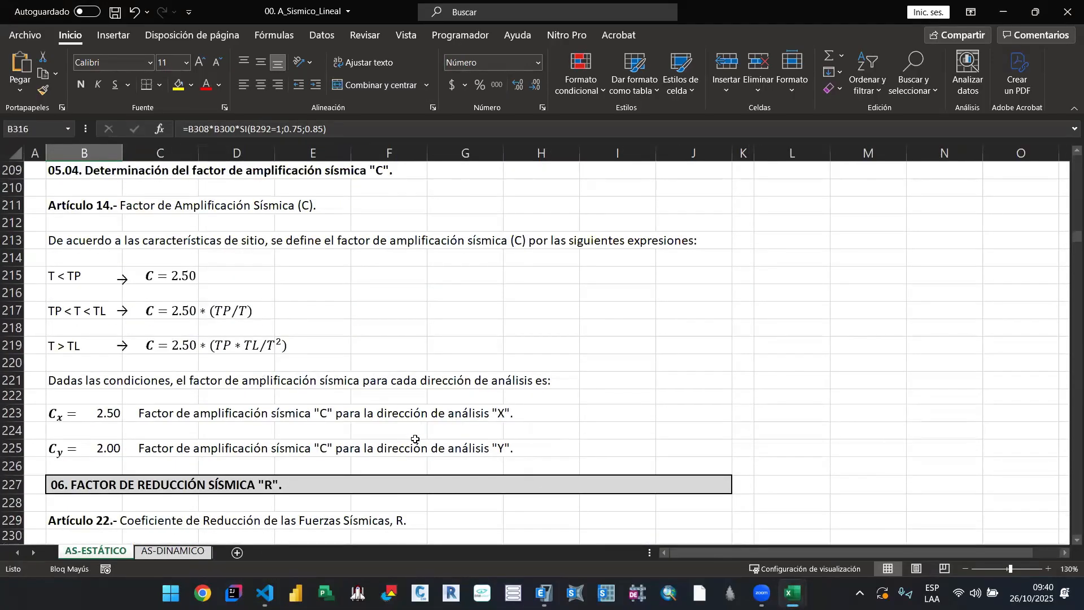
pyautogui.scroll(10, 416, 440)
pyautogui.scroll(7, 416, 440)
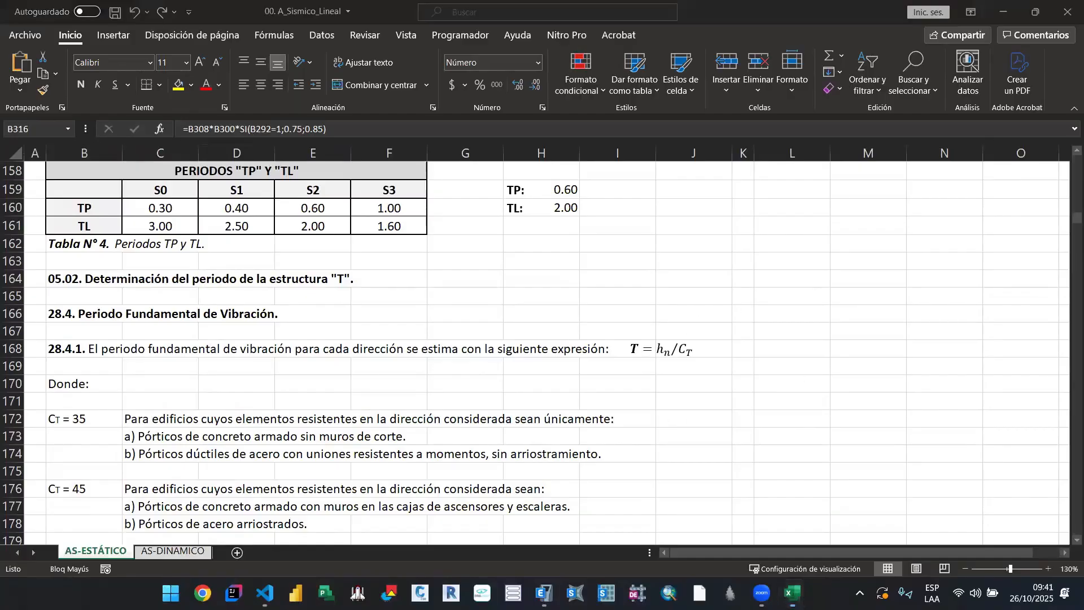
# Step: Check the Modal Participating Mass Ratios table in ETABS and return to the mode 2 period in the Libro1 workbook
pyautogui.click(793, 593)
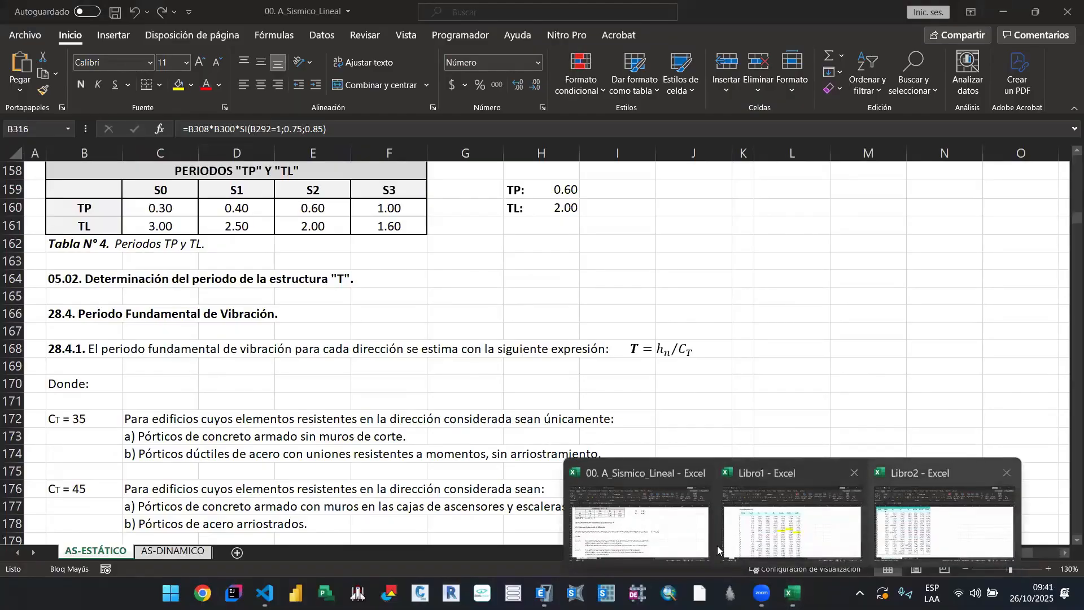
pyautogui.click(543, 593)
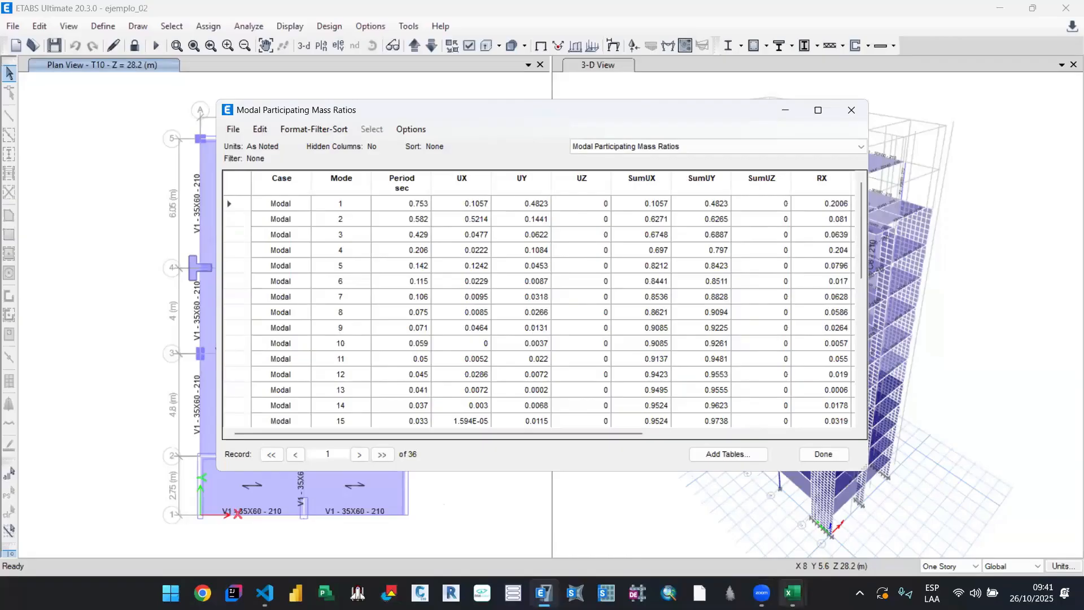
pyautogui.click(792, 593)
pyautogui.click(778, 545)
pyautogui.click(225, 248)
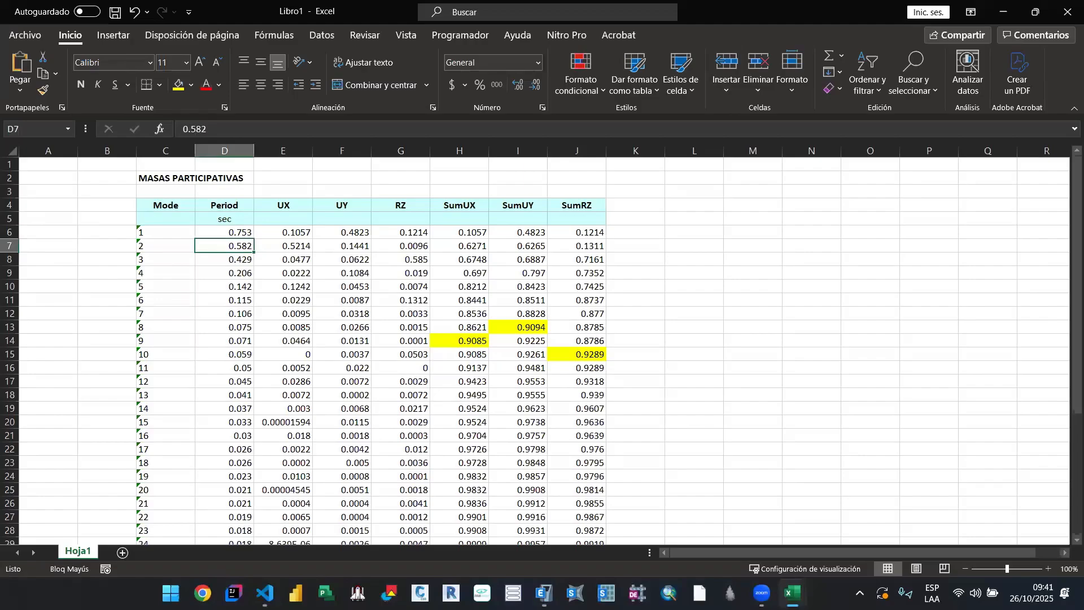
# Step: Switch to E.030.pdf in a maximized window and examine the alternative period expression in article 28.4.2 on page 25
pyautogui.hotkey('alt', 'Tab')
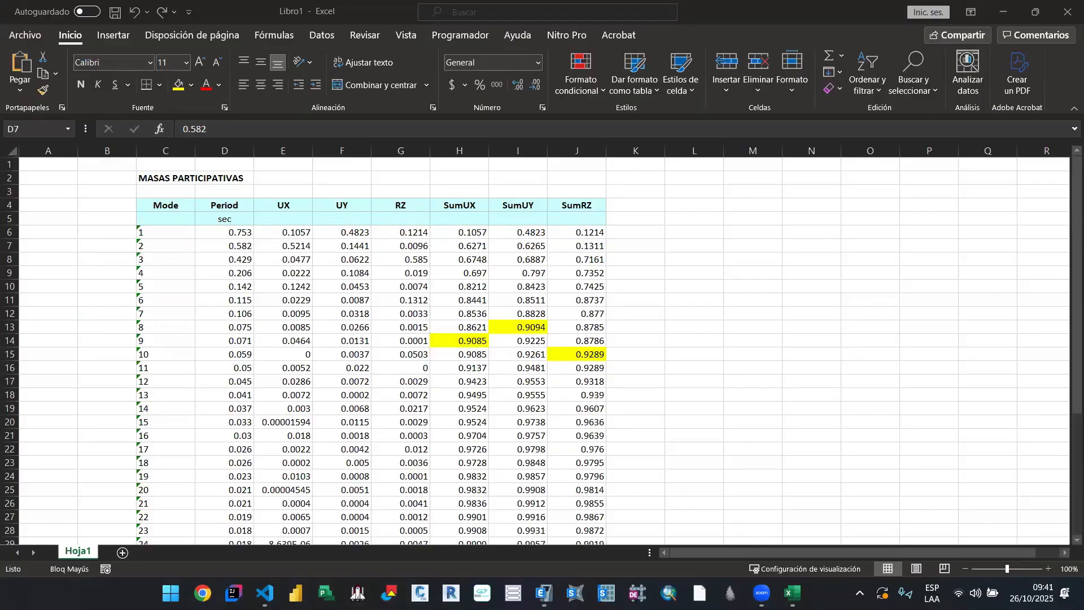
pyautogui.moveTo(635, 2); pyautogui.dragTo(632, 38)
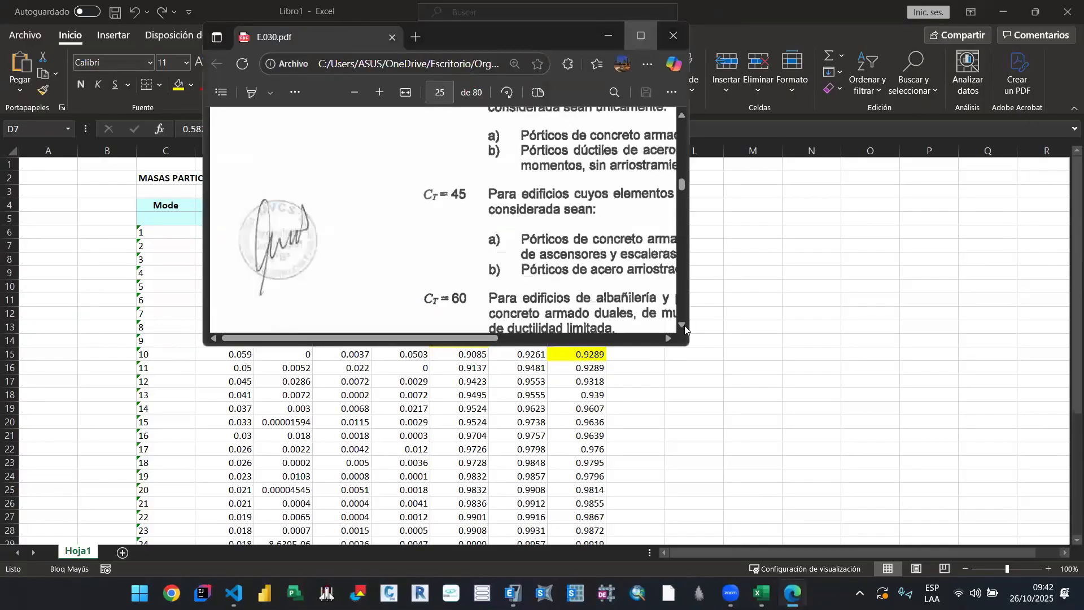
pyautogui.click(634, 38)
pyautogui.scroll(-2, 668, 327)
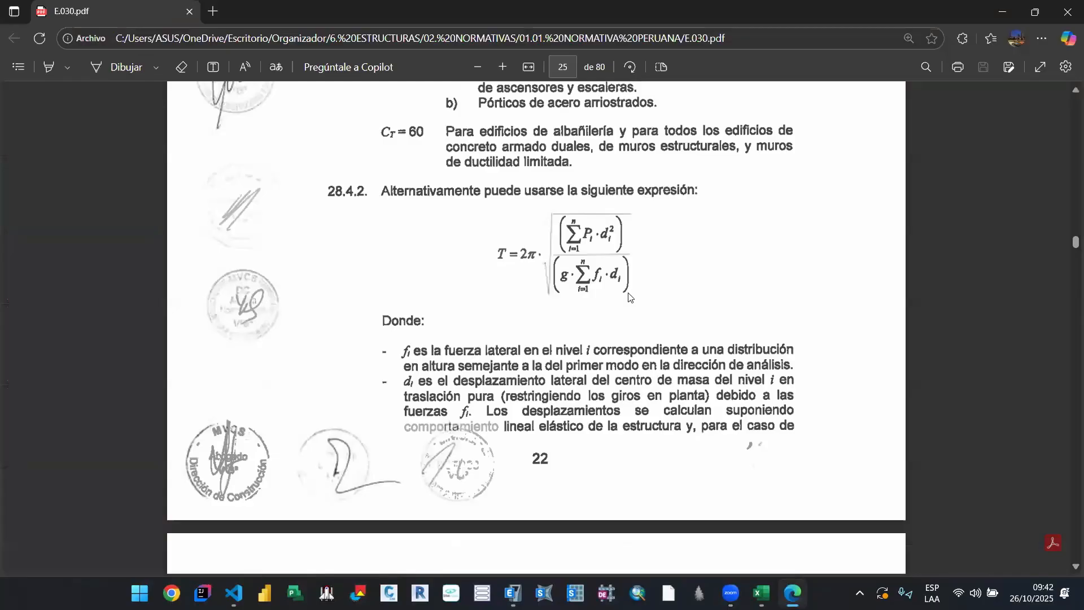
pyautogui.scroll(1, 631, 298)
pyautogui.scroll(1, 529, 322)
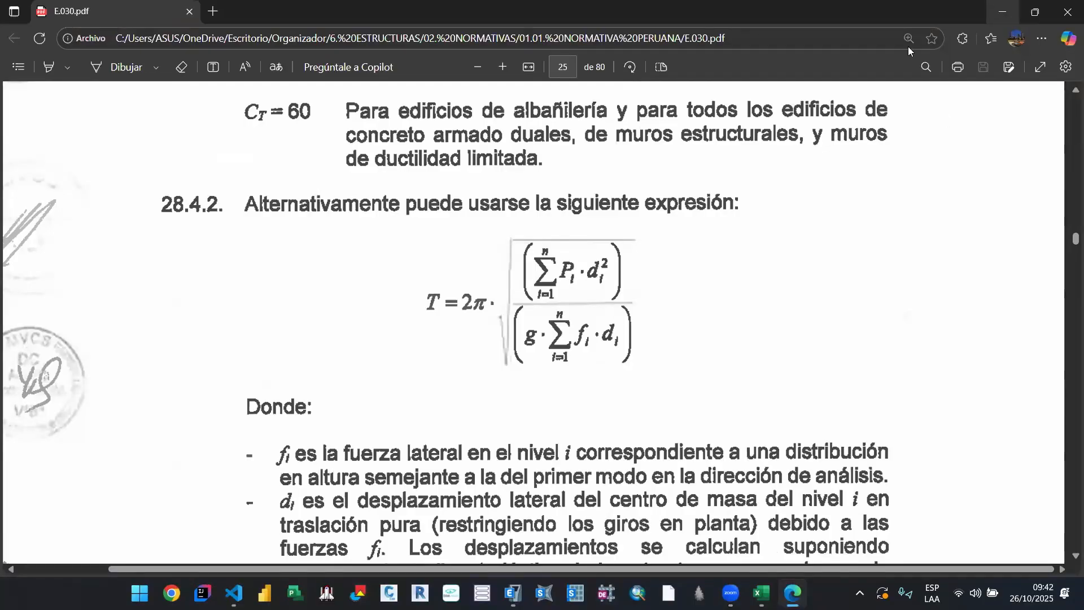
pyautogui.scroll(-1, 624, 213)
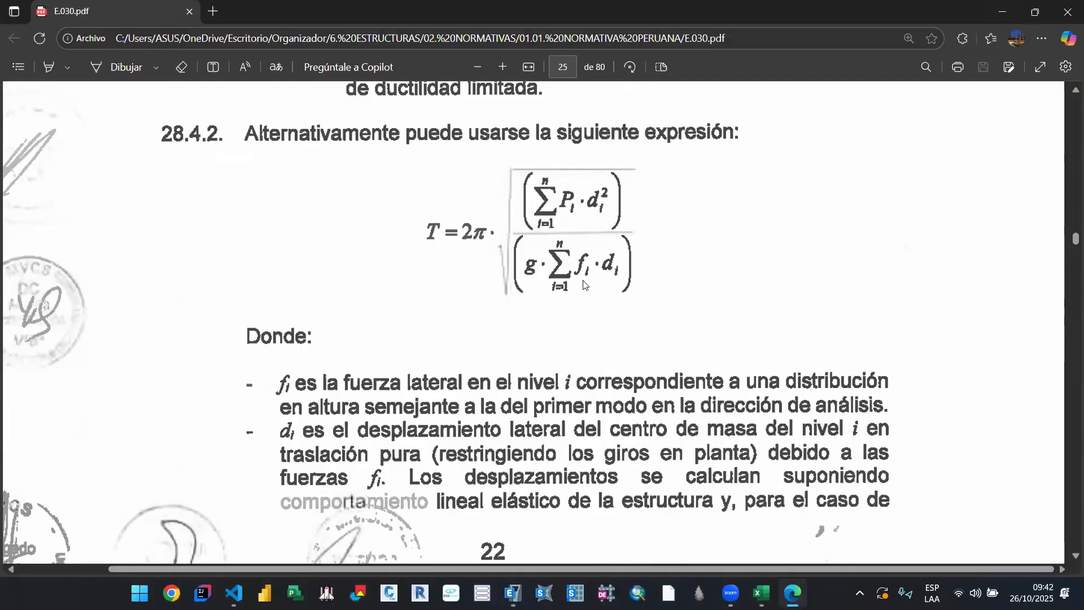
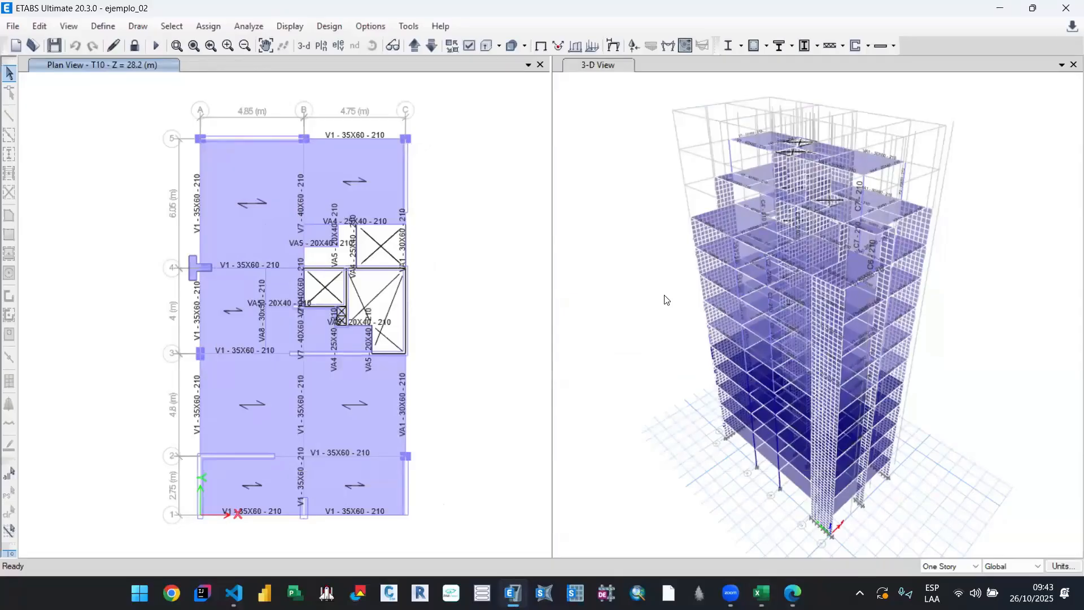
# Step: Open the Active Degrees of Freedom settings and examine the building's active UX to RZ options beside the 3-D view
pyautogui.click(249, 27)
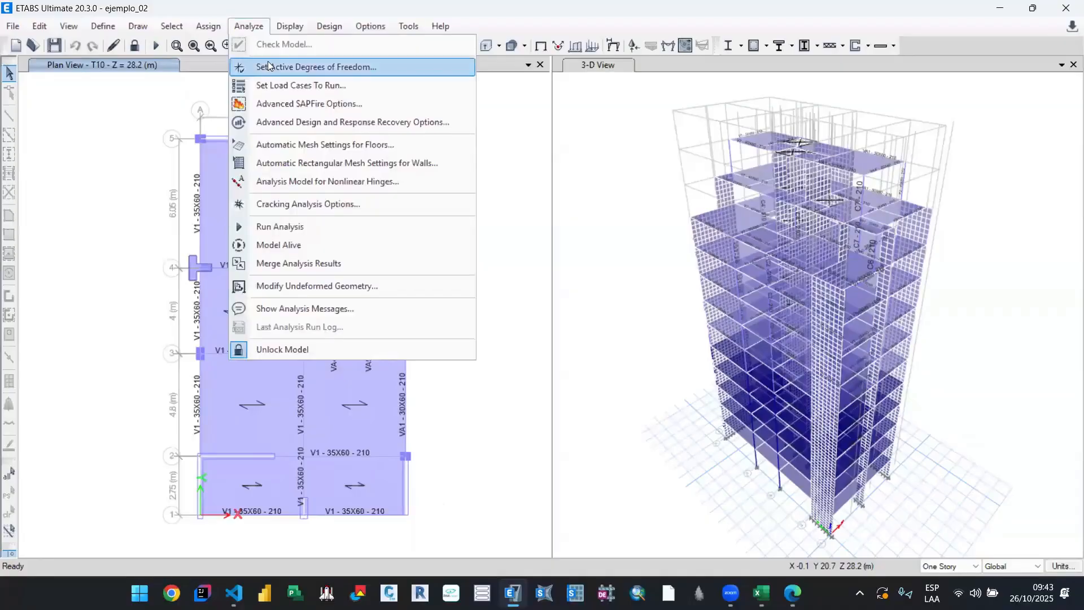
pyautogui.click(284, 68)
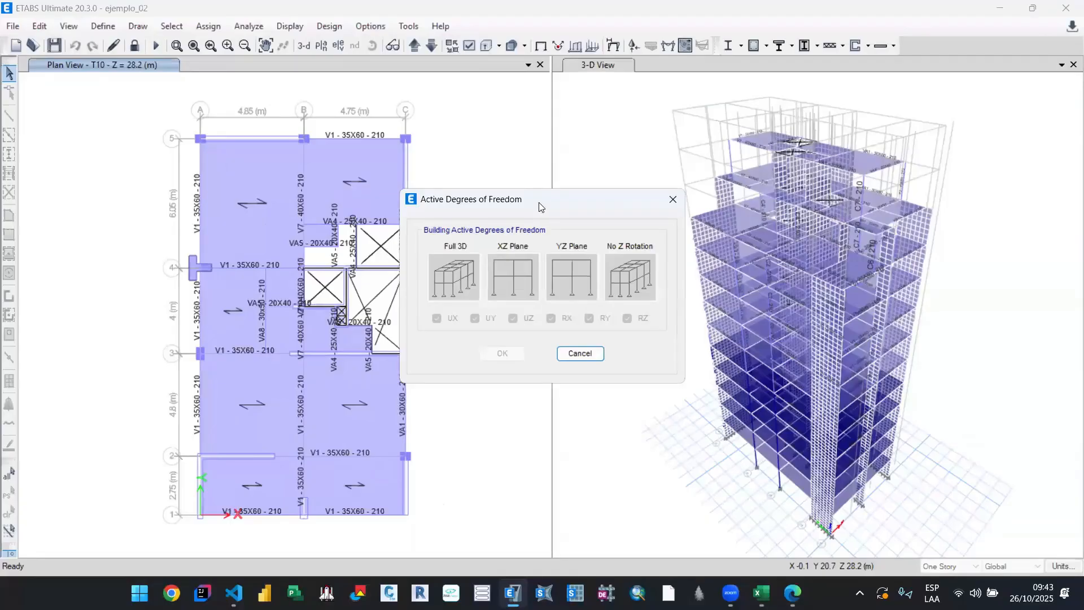
pyautogui.moveTo(529, 202); pyautogui.dragTo(311, 211)
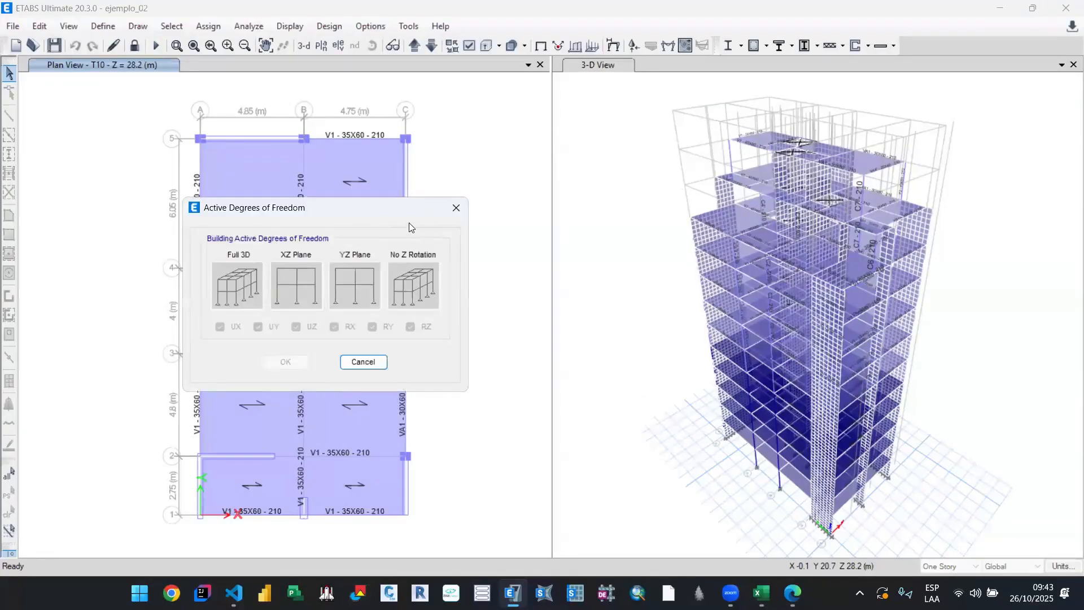
pyautogui.moveTo(391, 209); pyautogui.dragTo(402, 214)
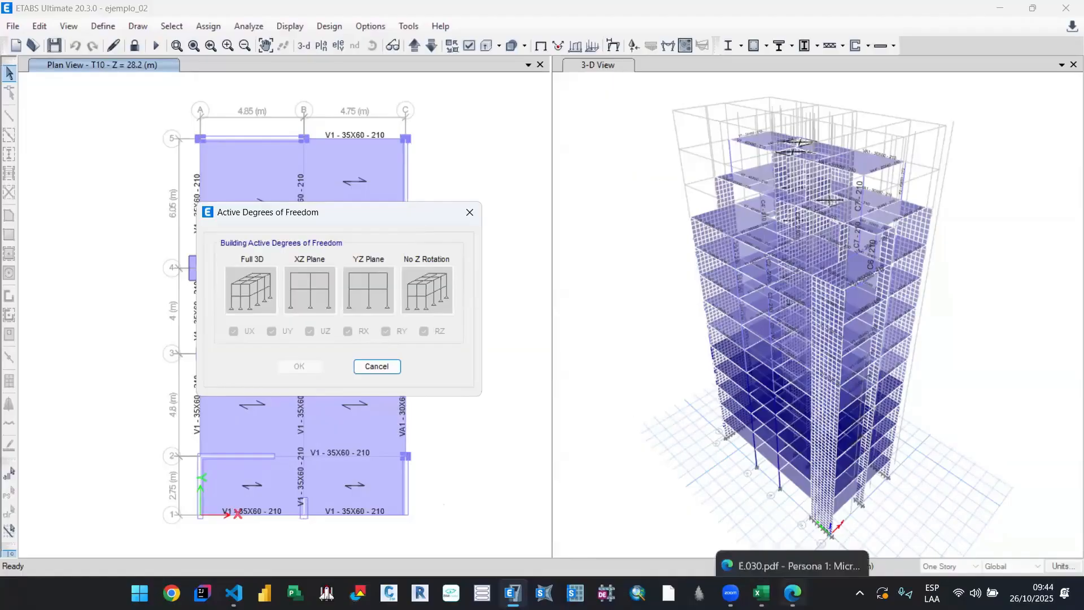
# Step: Check article 28.4.2 in E.030.pdf and the Modal Participating Mass Ratios sheet in the Libro2 workbook
pyautogui.click(792, 593)
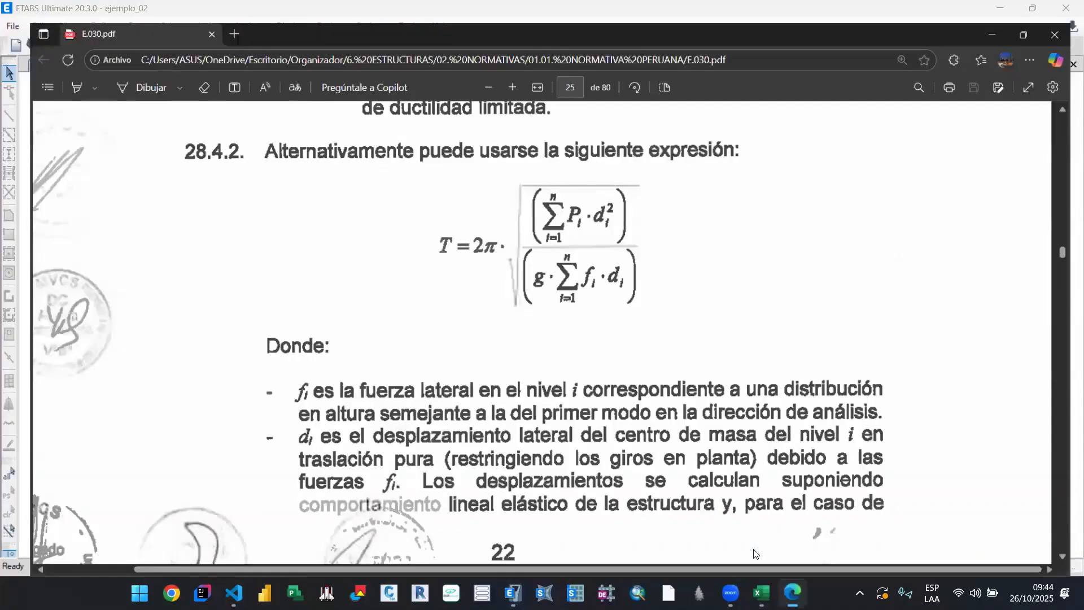
pyautogui.click(793, 593)
pyautogui.click(761, 593)
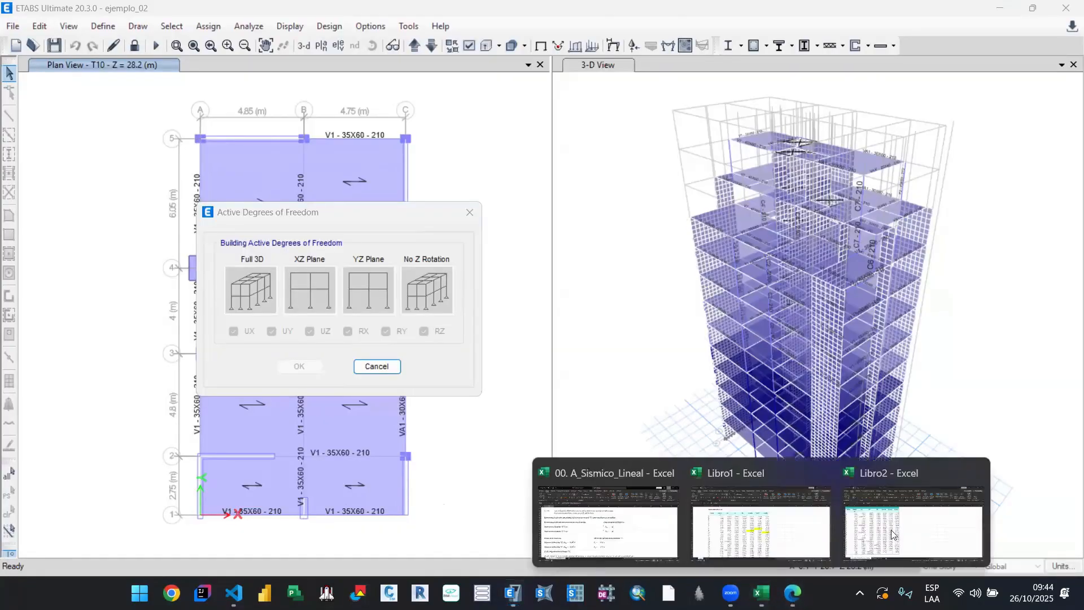
pyautogui.click(861, 523)
pyautogui.click(109, 257)
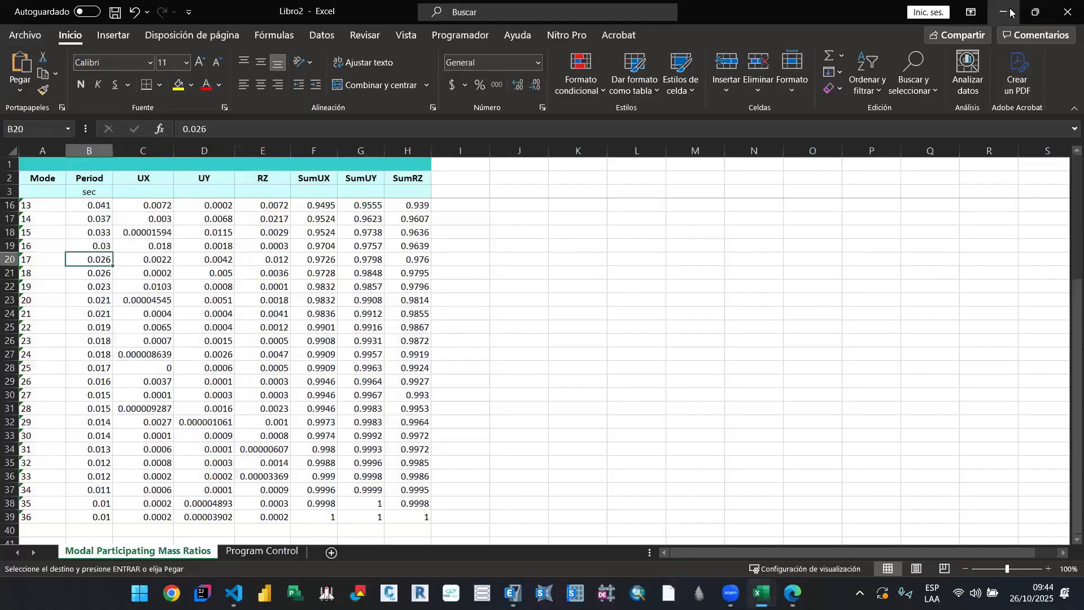
pyautogui.click(1011, 12)
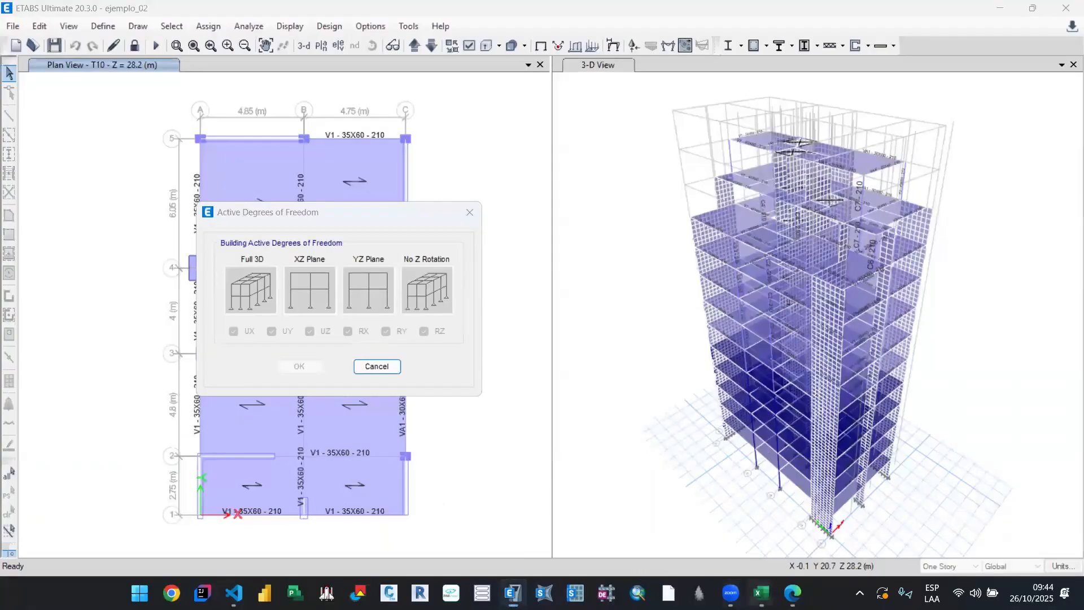
# Step: Switch to the Libro1 workbook and examine the mode 1 and mode 2 periods in the MASAS PARTICIPATIVAS table
pyautogui.click(762, 593)
pyautogui.click(775, 523)
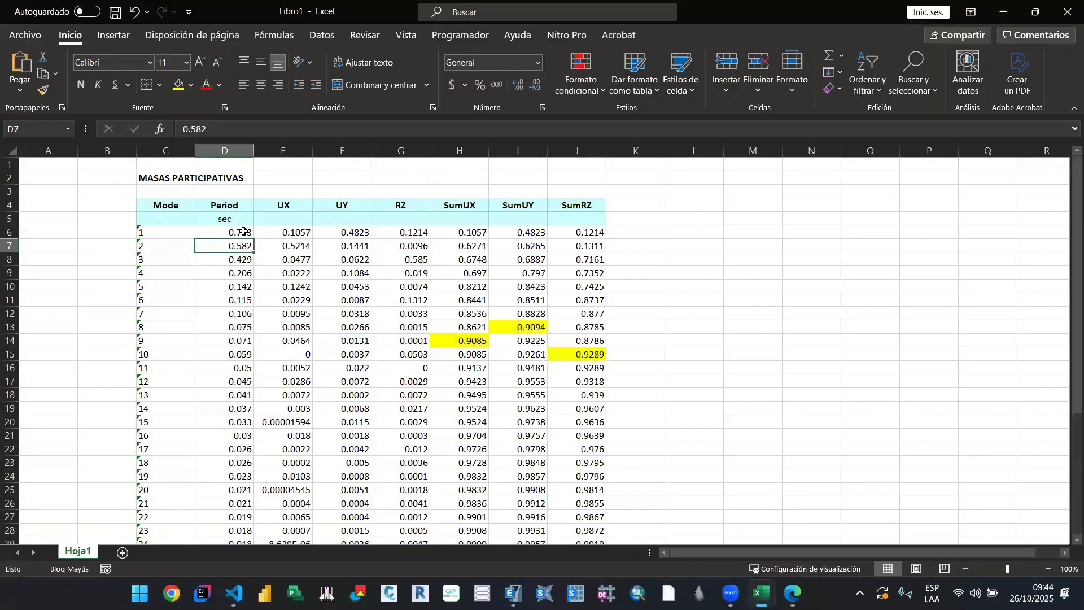
pyautogui.moveTo(245, 231); pyautogui.dragTo(244, 241)
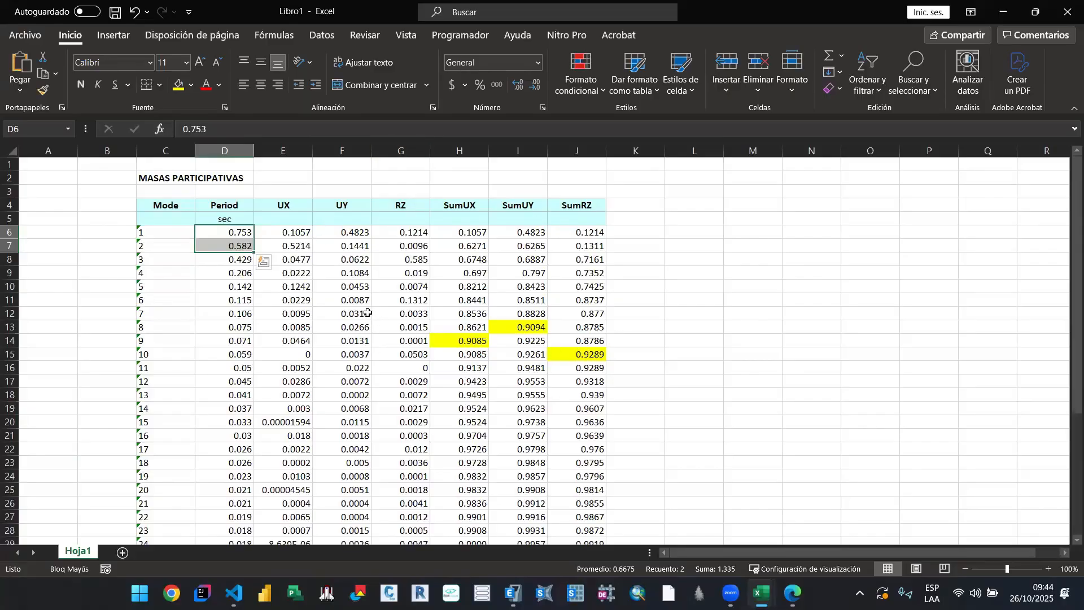
pyautogui.click(179, 204)
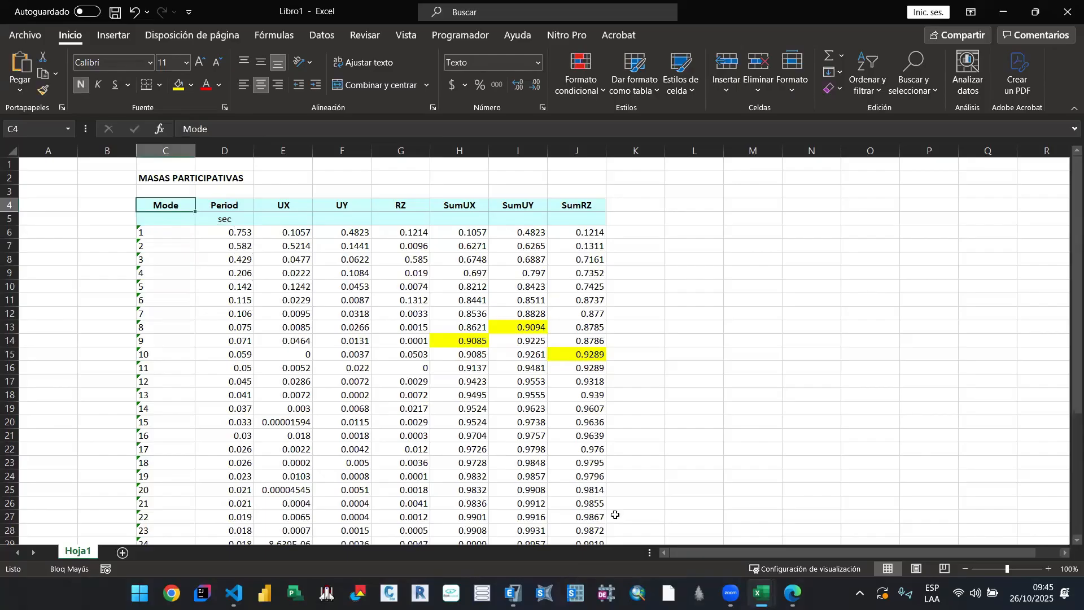
# Step: Review the alternative period expression in E.030.pdf, then return to ETABS and close the Active Degrees of Freedom dialog without changes
pyautogui.click(794, 593)
pyautogui.press('super+Up')
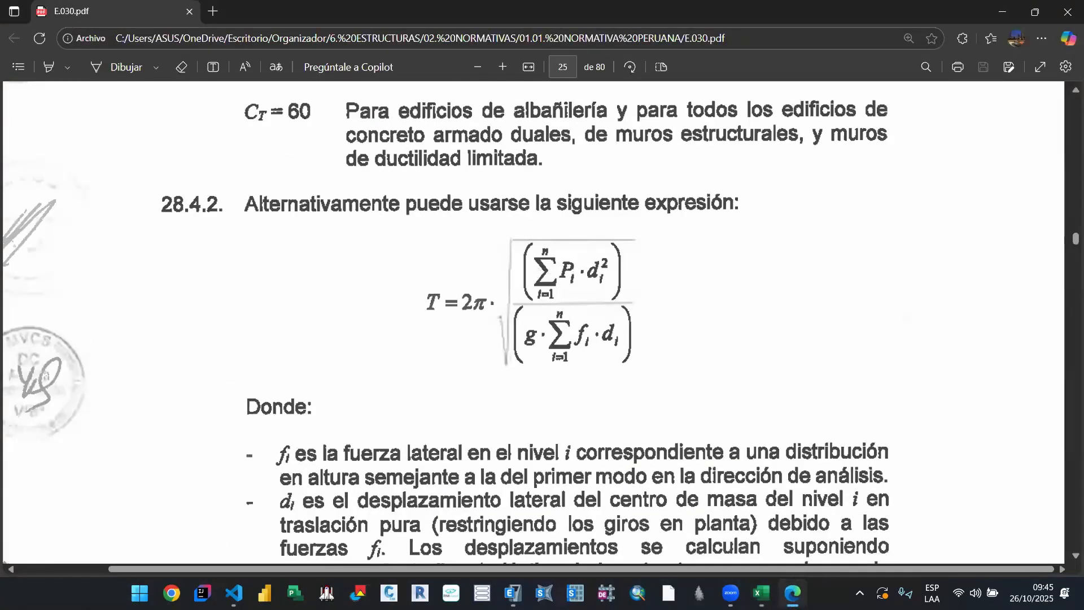
pyautogui.click(793, 593)
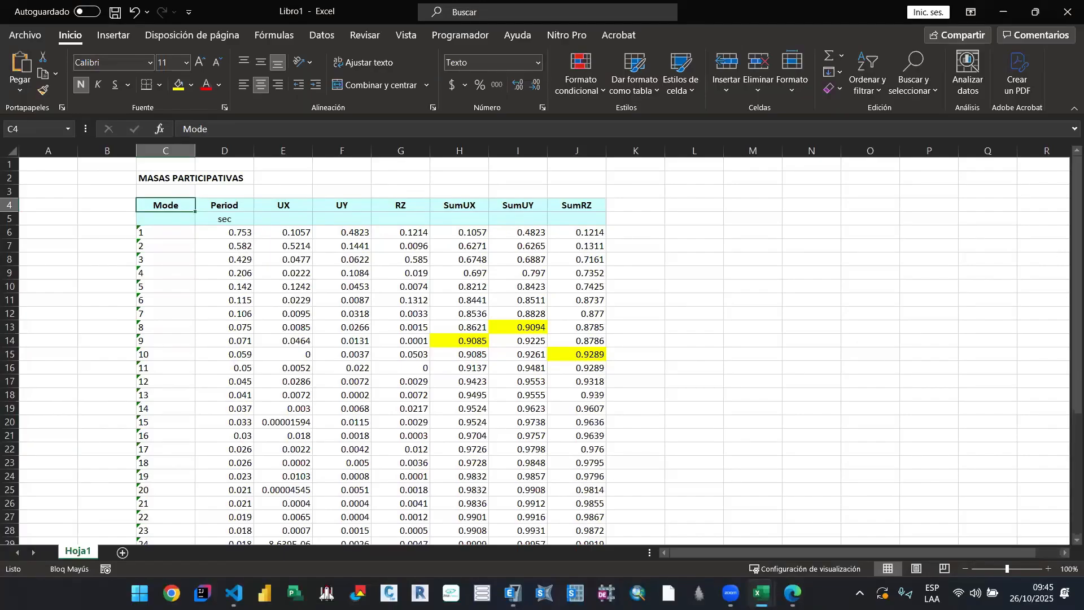
pyautogui.click(1011, 7)
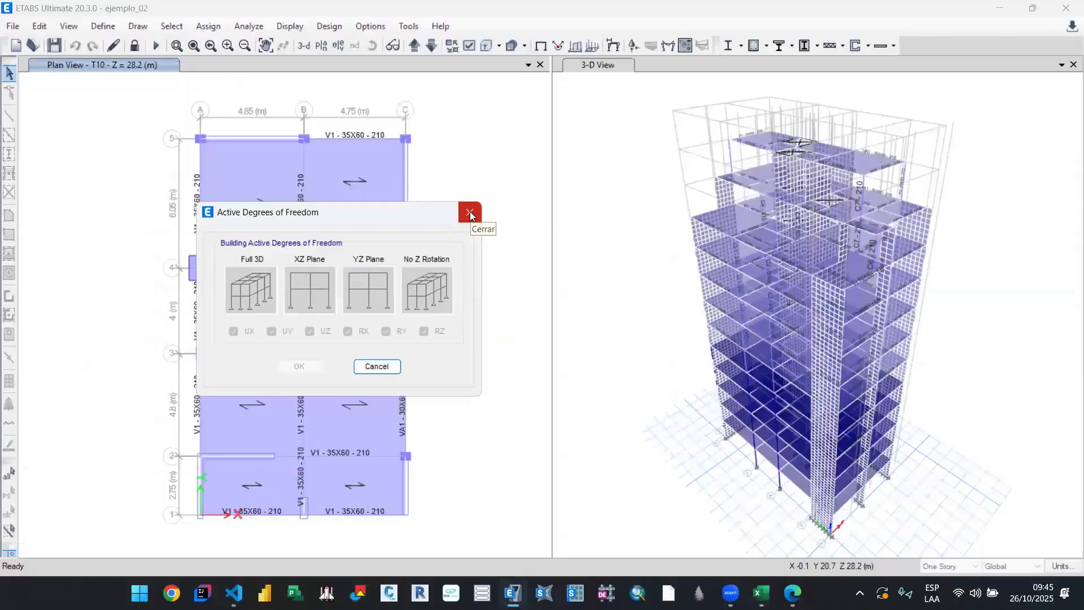
pyautogui.click(471, 213)
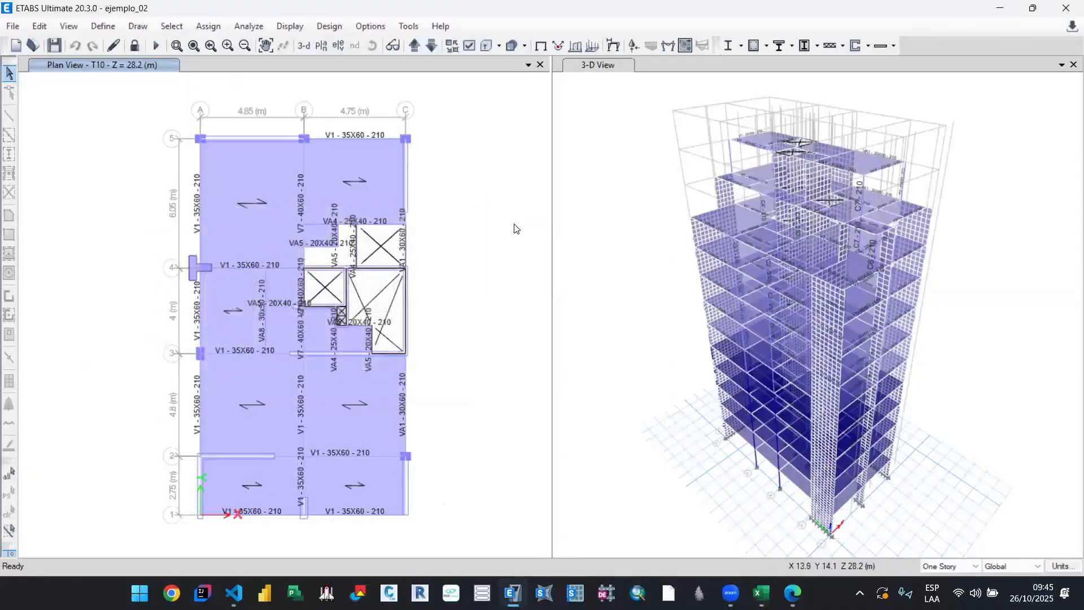
pyautogui.moveTo(482, 313); pyautogui.dragTo(488, 321)
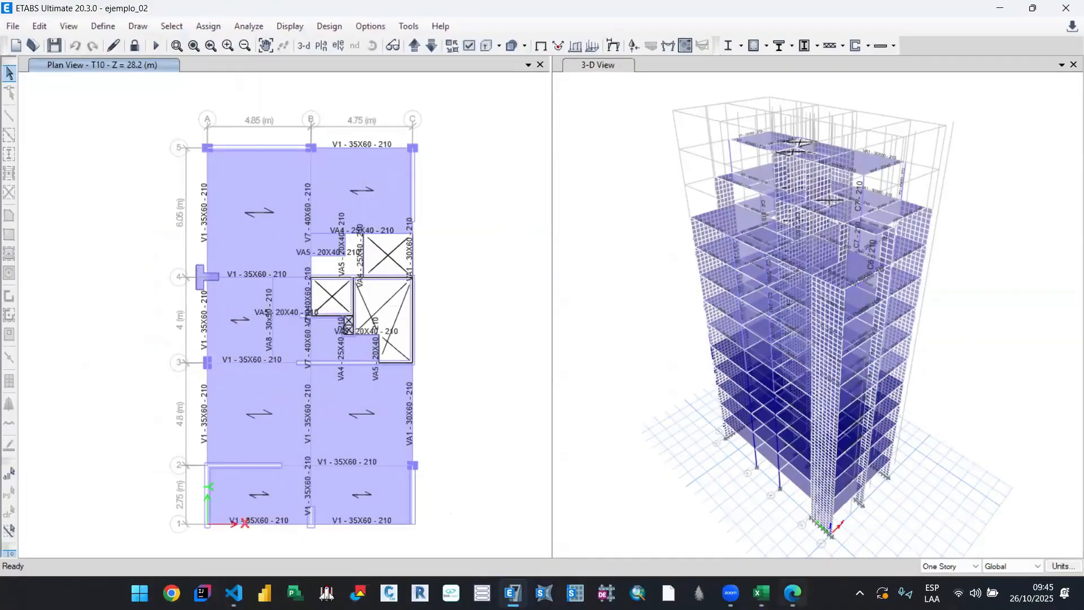
# Step: Open Paint and draw a two-storey building elevation as two stacked black rectangles, each about 458 × 126 px
pyautogui.moveTo(799, 594)
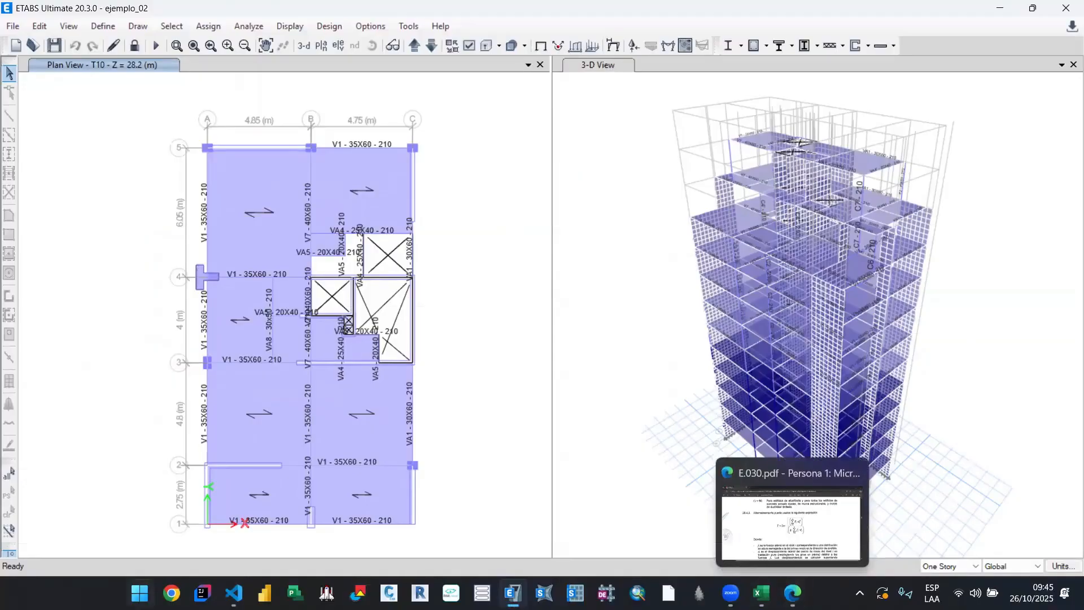
pyautogui.click(140, 593)
pyautogui.click(582, 328)
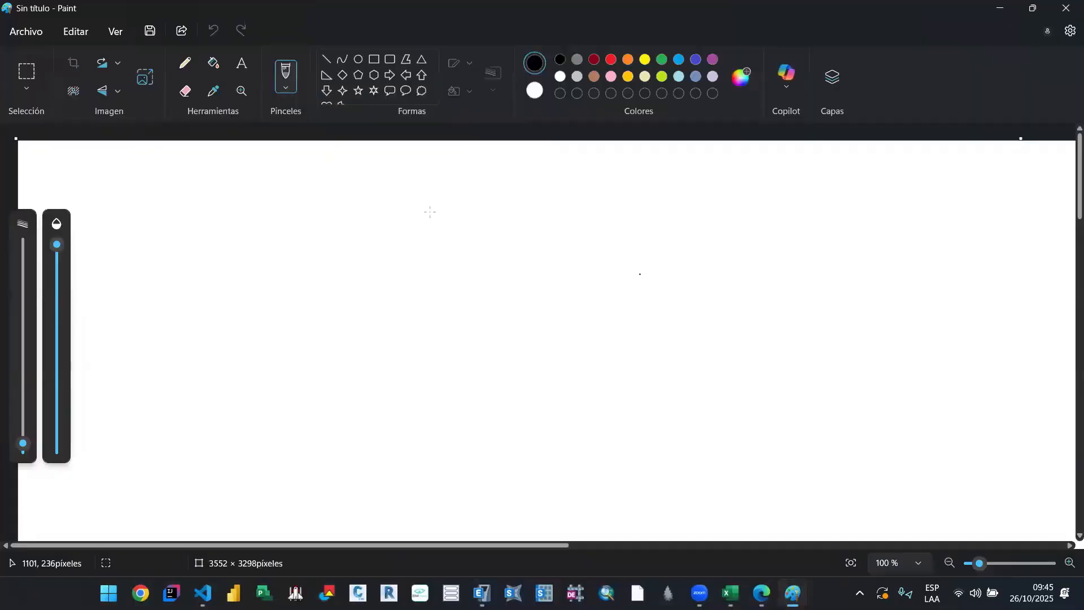
pyautogui.click(374, 59)
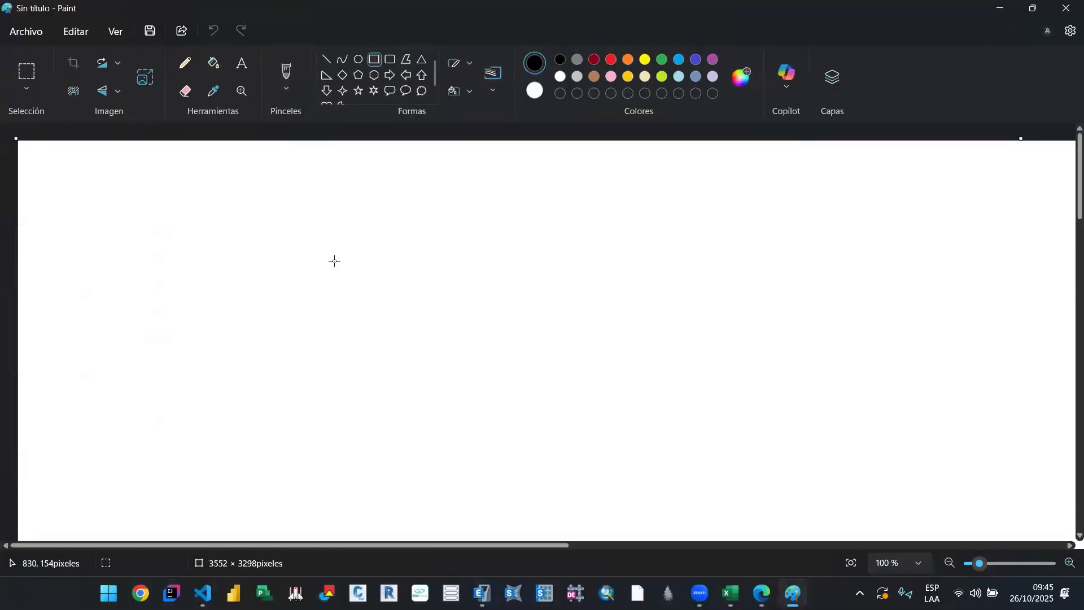
pyautogui.moveTo(340, 280)
pyautogui.mouseDown()
pyautogui.moveTo(604, 404)
pyautogui.moveTo(599, 351)
pyautogui.mouseUp()
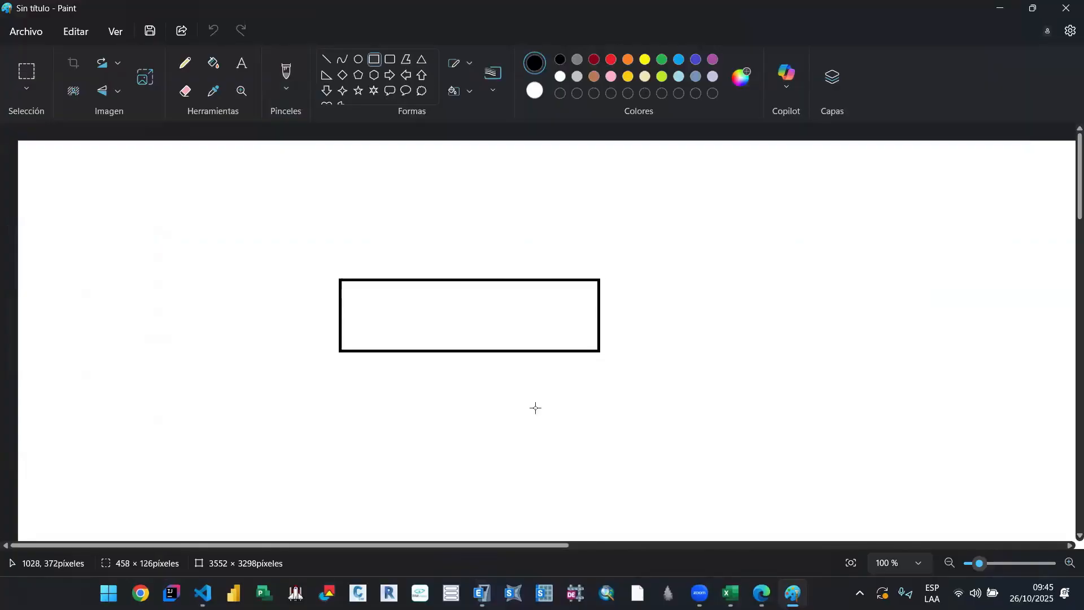
pyautogui.click(536, 408)
pyautogui.moveTo(340, 351); pyautogui.dragTo(599, 424)
pyautogui.click(727, 378)
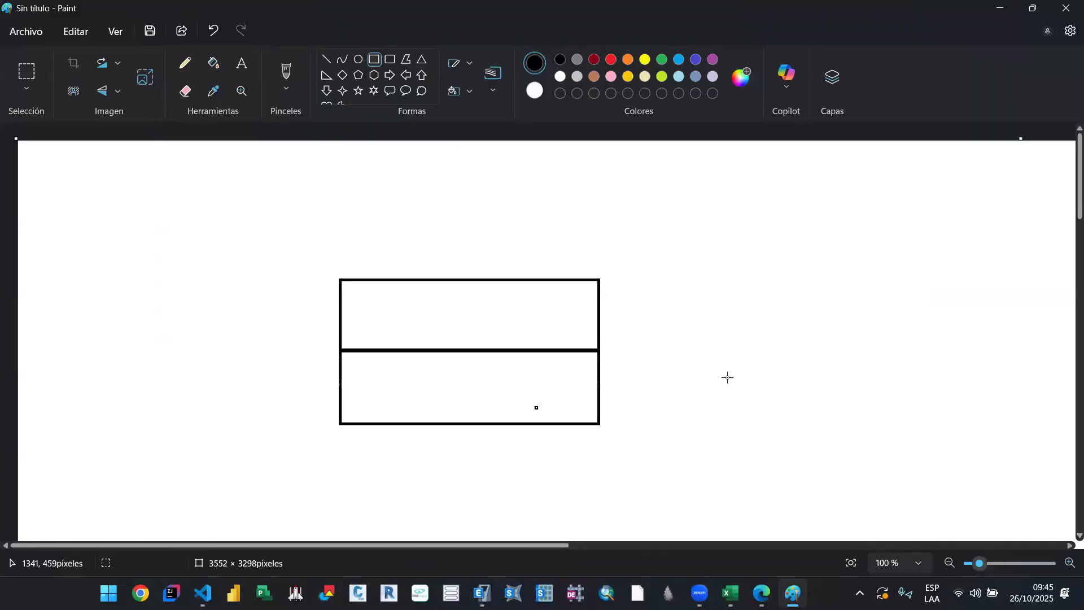
# Step: Draw a second two-storey building beside the first as two stacked rectangles, each about 381 × 124 px
pyautogui.moveTo(717, 357); pyautogui.dragTo(930, 427)
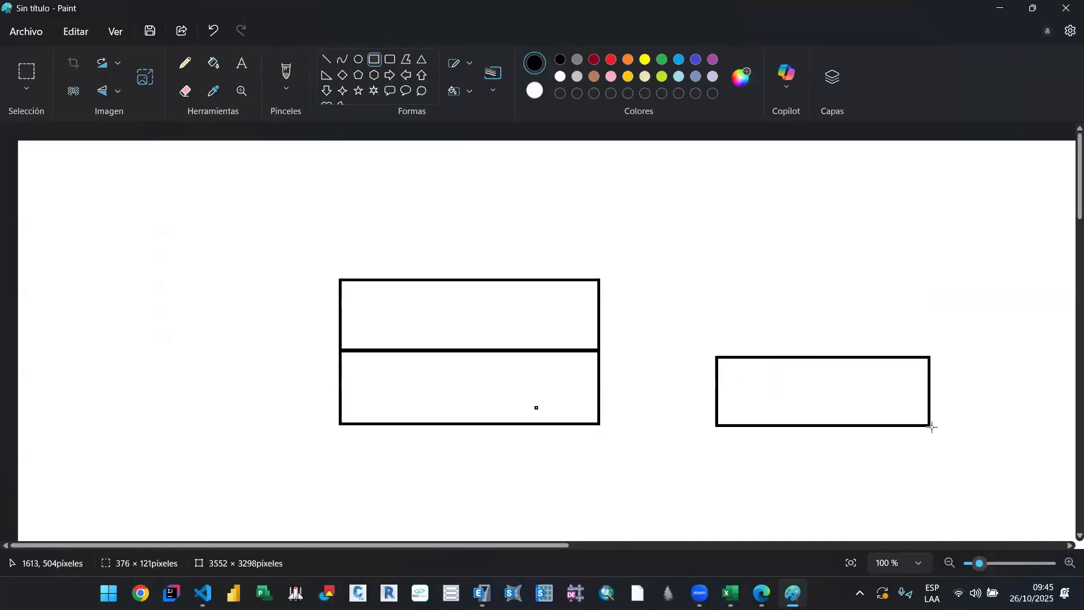
pyautogui.click(734, 350)
pyautogui.moveTo(718, 356); pyautogui.dragTo(932, 286)
pyautogui.click(680, 254)
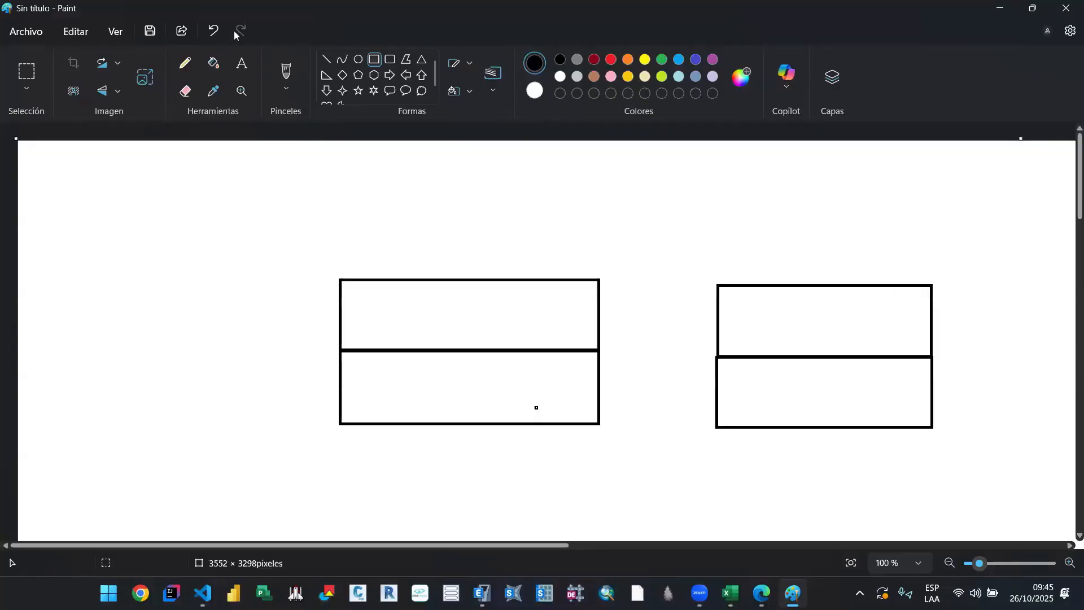
# Step: Draw a gable roof over the first building with two sloping lines that overhang its upper corners
pyautogui.click(326, 59)
pyautogui.moveTo(307, 295)
pyautogui.mouseDown()
pyautogui.moveTo(480, 182)
pyautogui.moveTo(619, 296)
pyautogui.mouseUp()
pyautogui.click(603, 216)
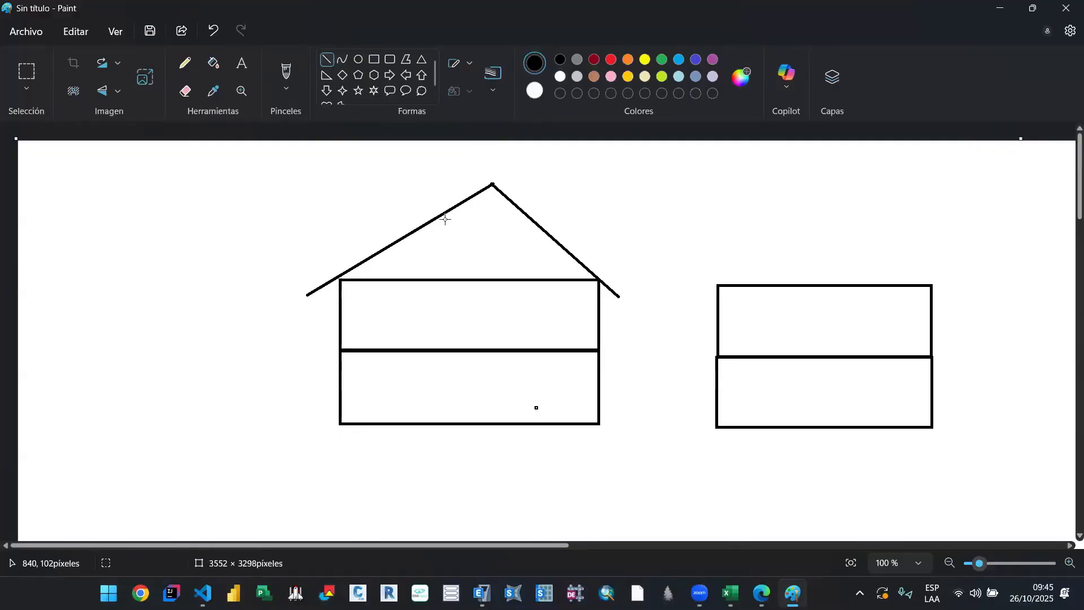
# Step: Mark the two roof supports at the first building's upper corners with thick red brush dots
pyautogui.click(286, 73)
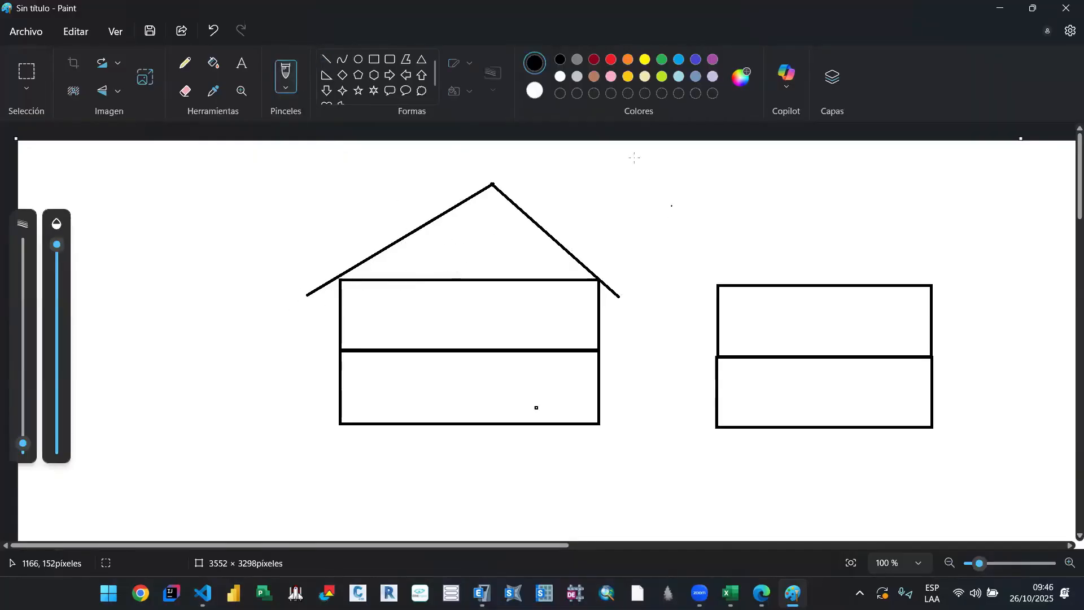
pyautogui.click(611, 60)
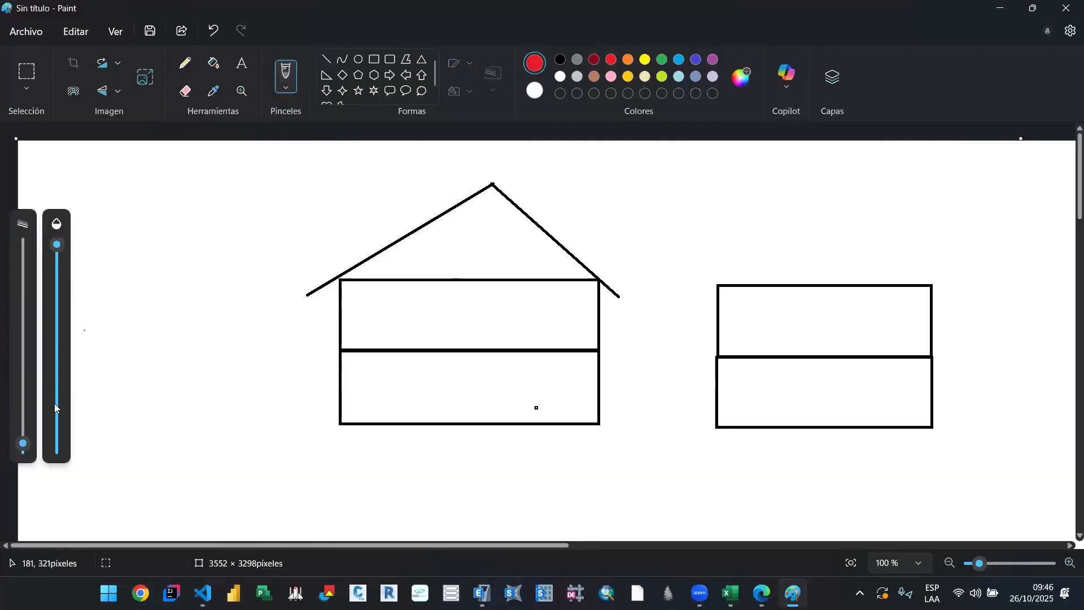
pyautogui.moveTo(23, 425); pyautogui.dragTo(23, 409)
pyautogui.moveTo(344, 275); pyautogui.dragTo(336, 277)
pyautogui.moveTo(592, 276); pyautogui.dragTo(596, 284)
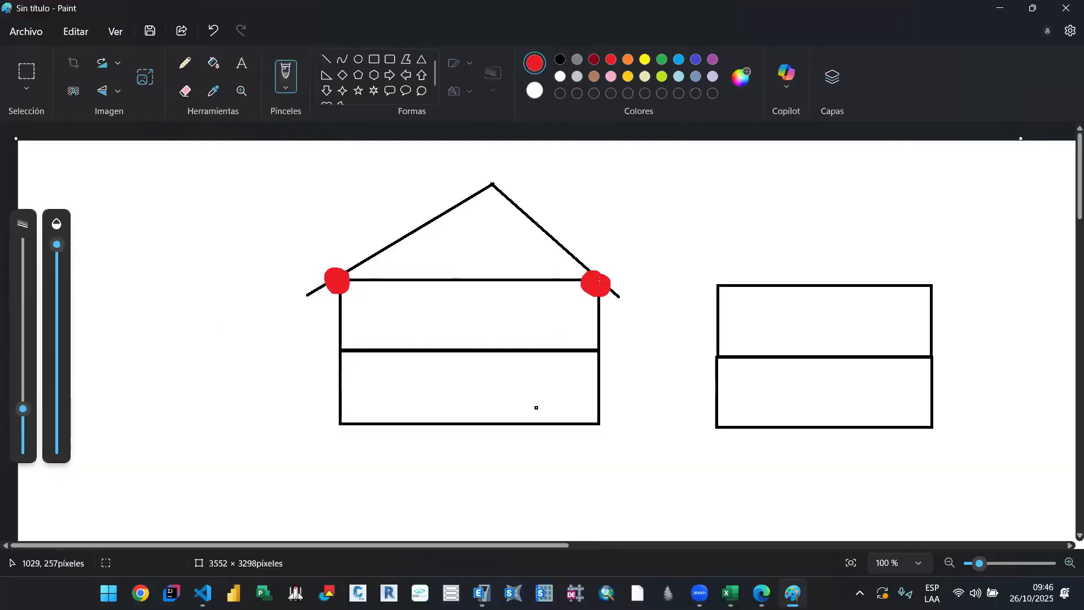
# Step: Undo the stray red mark and paint a thick red line along the roof level between the two support dots
pyautogui.click(527, 292)
pyautogui.hotkey('ctrl', 'z')
pyautogui.moveTo(350, 280); pyautogui.dragTo(592, 283)
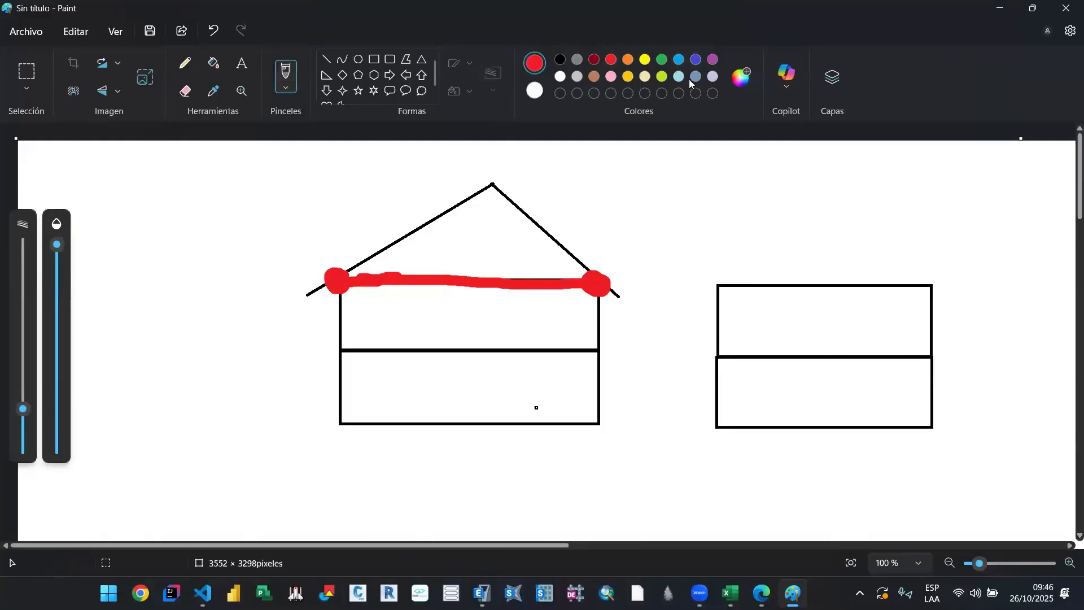
# Step: Paint three indigo downward load arrows above the roof slab of the second building
pyautogui.click(695, 60)
pyautogui.moveTo(768, 221)
pyautogui.mouseDown()
pyautogui.moveTo(758, 265)
pyautogui.moveTo(783, 252)
pyautogui.mouseUp()
pyautogui.moveTo(833, 221)
pyautogui.mouseDown()
pyautogui.moveTo(832, 273)
pyautogui.moveTo(846, 261)
pyautogui.mouseUp()
pyautogui.moveTo(882, 217)
pyautogui.mouseDown()
pyautogui.moveTo(879, 264)
pyautogui.moveTo(891, 251)
pyautogui.mouseUp()
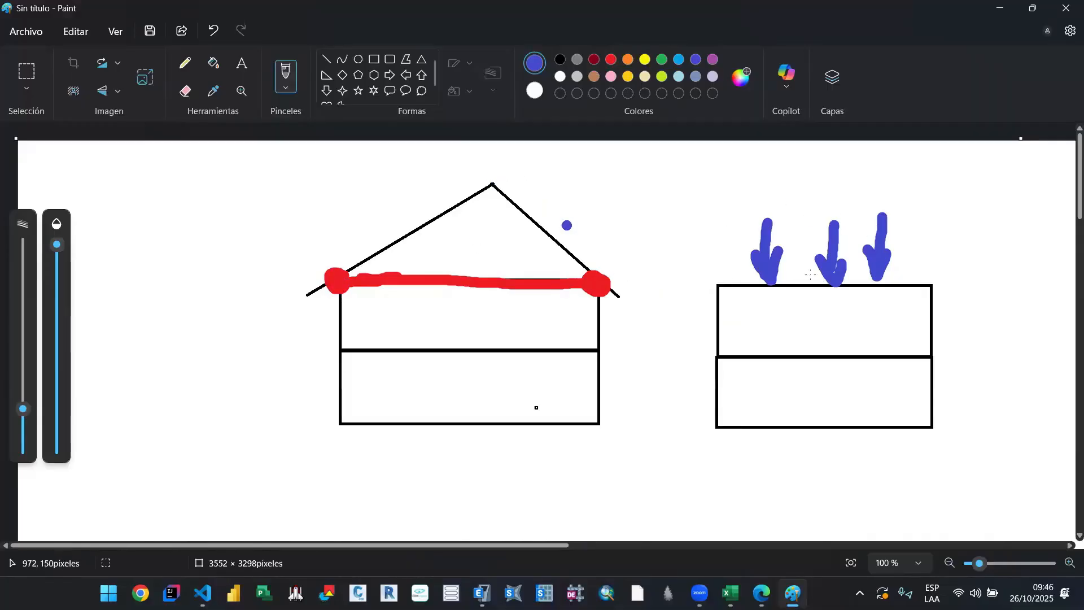
# Step: Mark the second building's two upper corners with large indigo dots and add smaller dots along its top edge
pyautogui.moveTo(718, 284); pyautogui.dragTo(732, 286)
pyautogui.moveTo(927, 289); pyautogui.dragTo(931, 288)
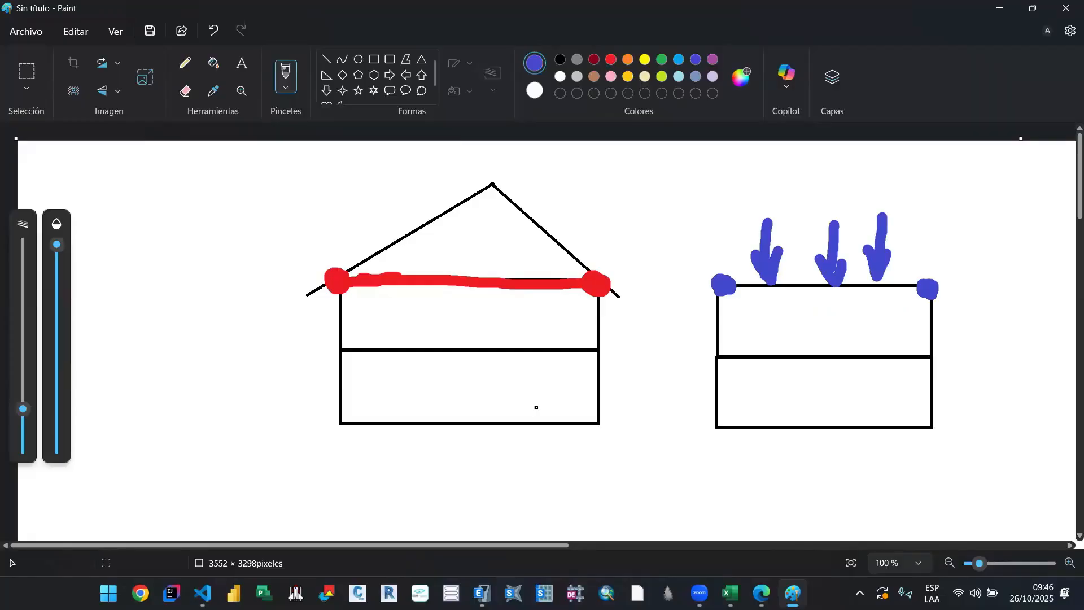
pyautogui.moveTo(736, 286); pyautogui.dragTo(742, 287)
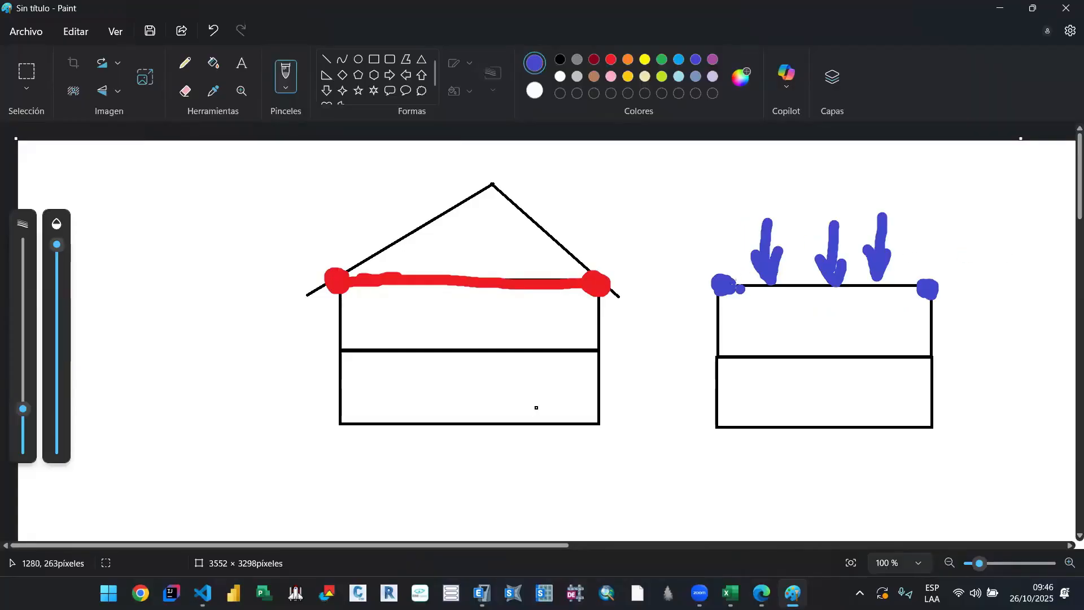
pyautogui.click(753, 284)
pyautogui.click(815, 287)
pyautogui.click(851, 288)
pyautogui.click(892, 286)
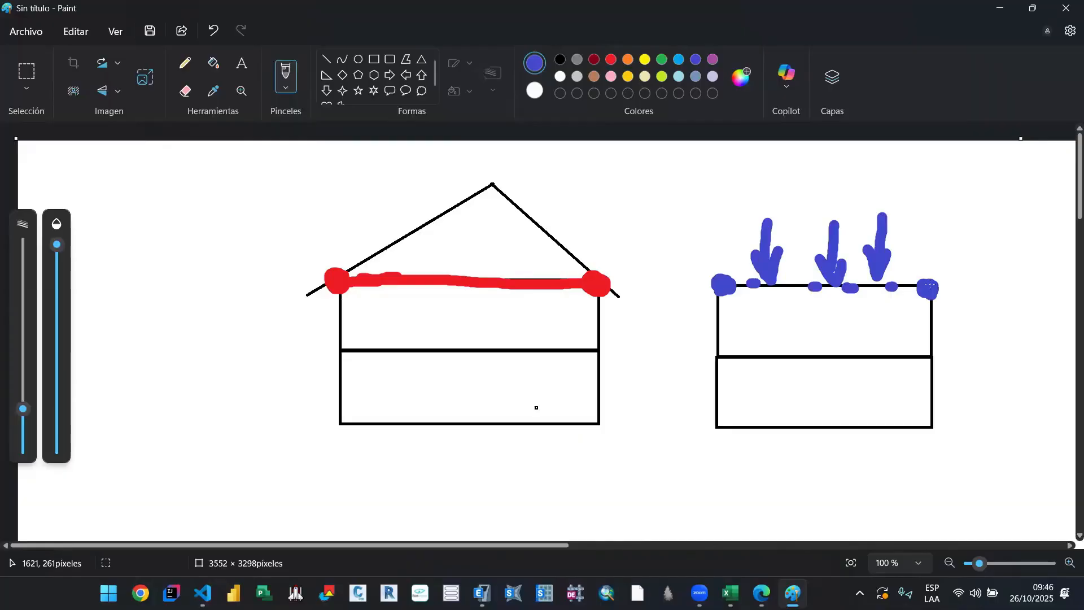
pyautogui.click(843, 287)
pyautogui.click(782, 288)
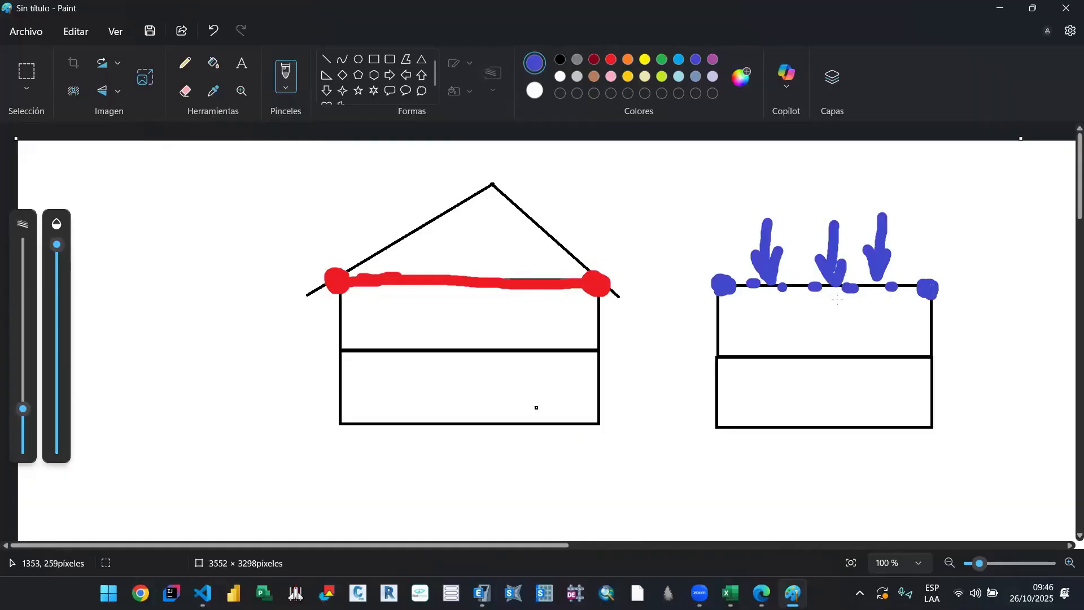
# Step: Switch to the 00. A_Sismico_Lineal workbook and review section 08 on determining the seismic weight under Article 26
pyautogui.click(994, 15)
pyautogui.moveTo(449, 335); pyautogui.dragTo(503, 307)
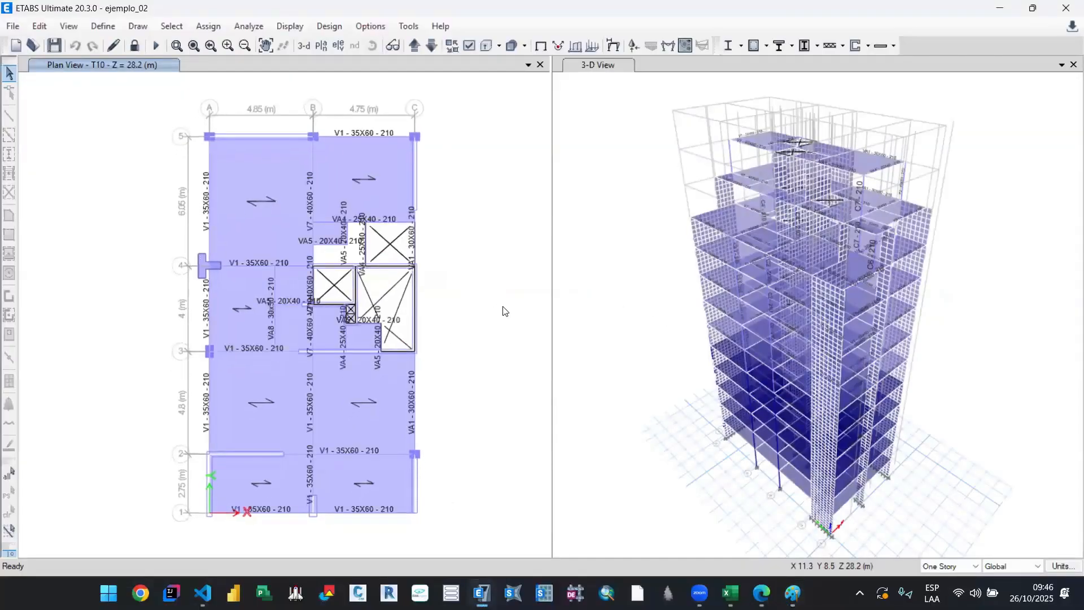
pyautogui.click(730, 592)
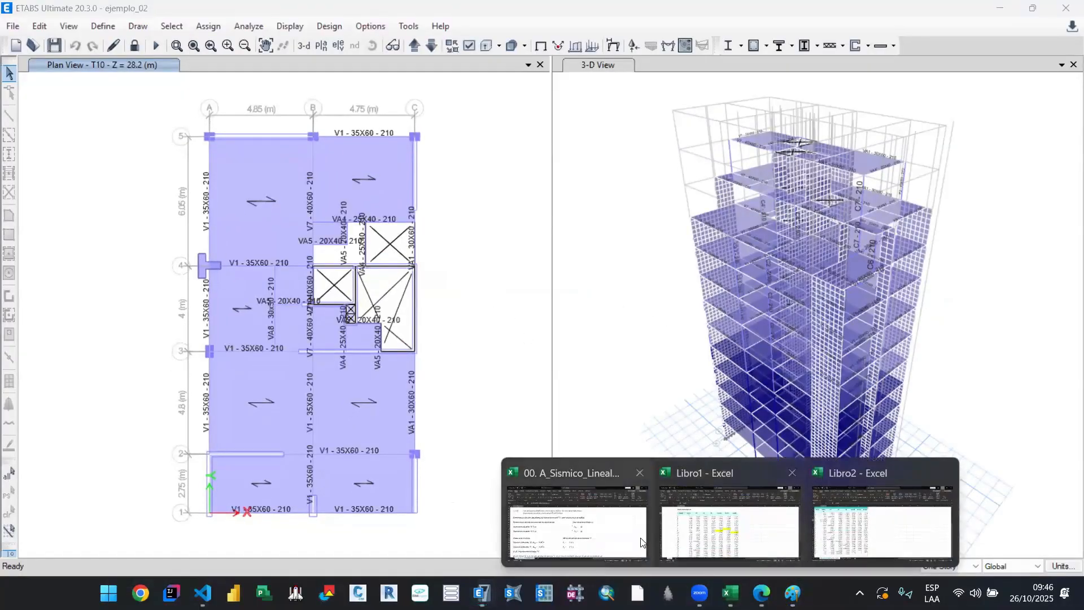
pyautogui.click(577, 492)
pyautogui.scroll(-6, 456, 424)
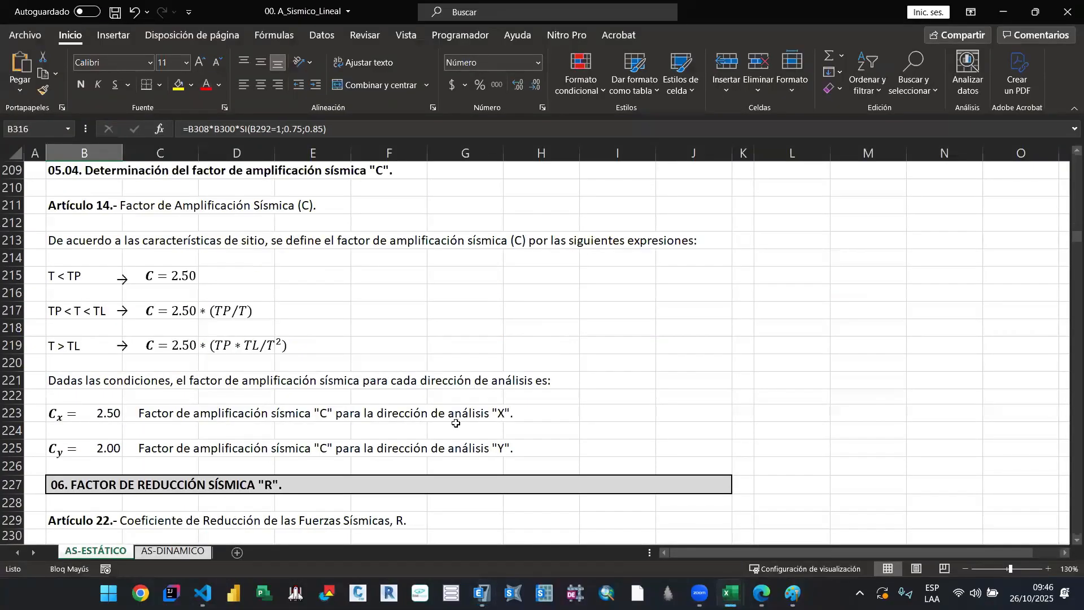
pyautogui.scroll(-20, 455, 423)
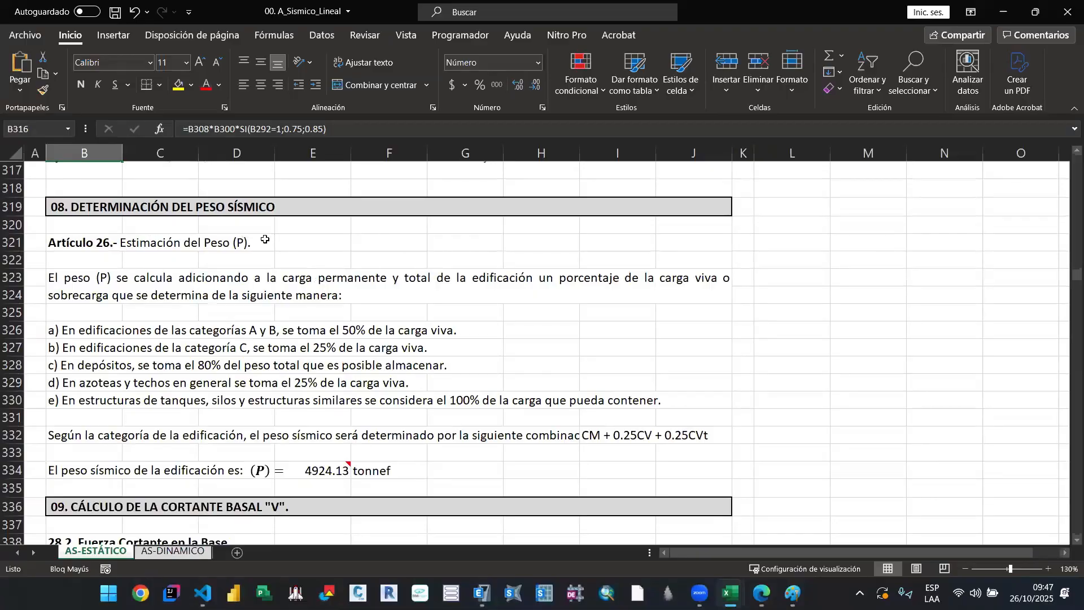
pyautogui.click(345, 243)
pyautogui.click(401, 248)
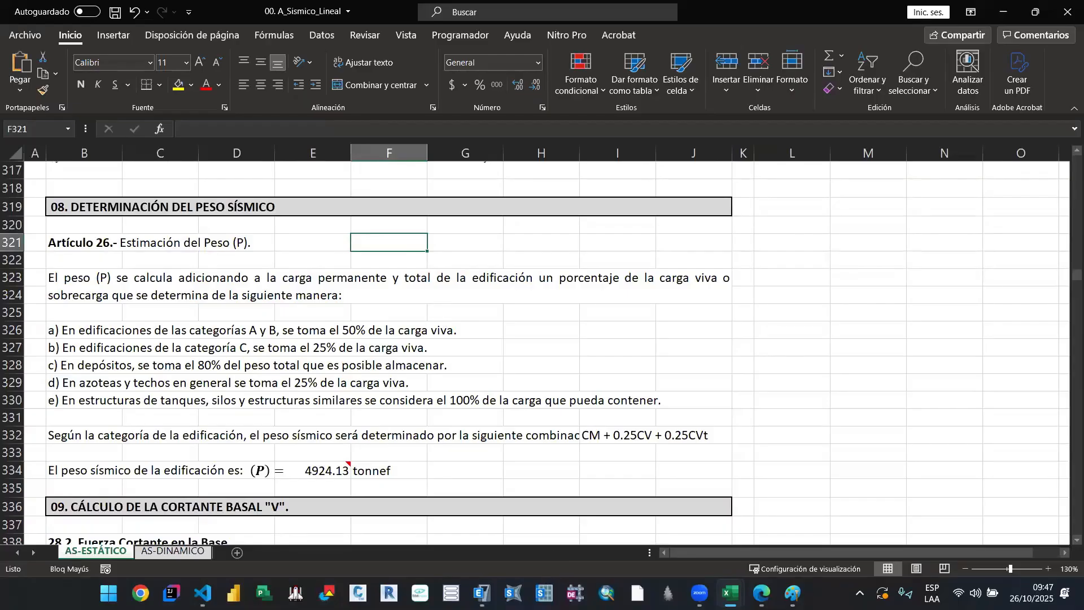
# Step: Switch back to ETABS and unlock the ejemplo_02 model for editing
pyautogui.click(481, 593)
pyautogui.click(136, 45)
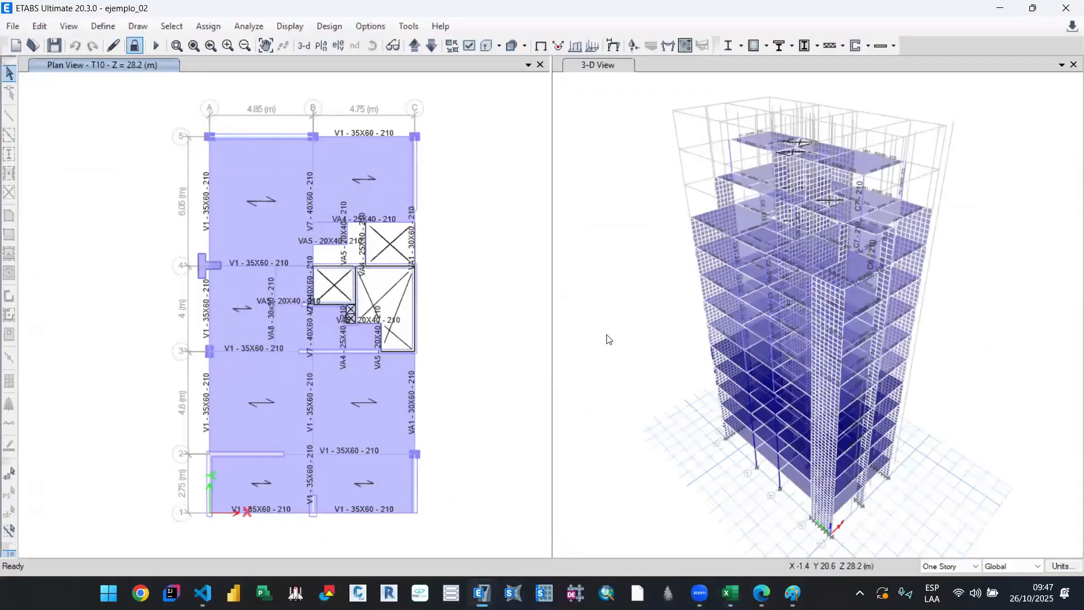
pyautogui.click(566, 348)
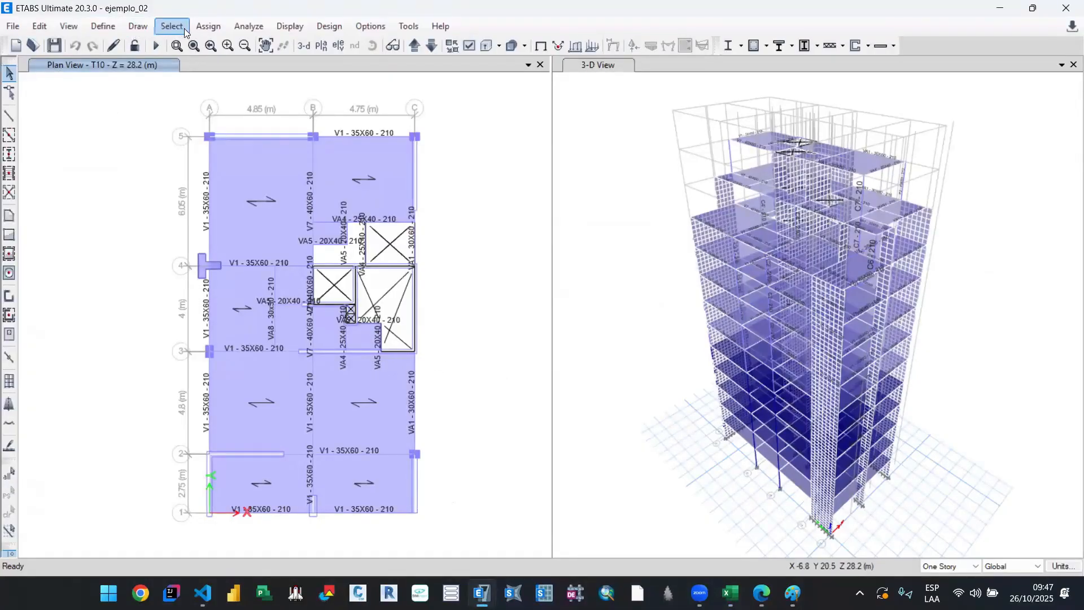
# Step: Create a new load combination named PESO SISMICO (C)
pyautogui.click(103, 26)
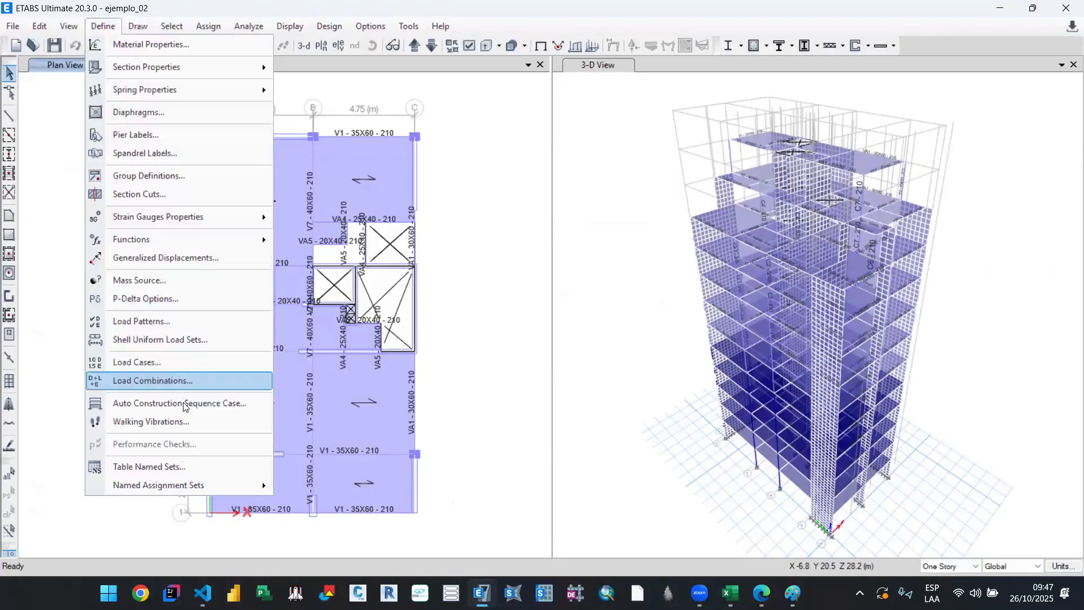
pyautogui.click(181, 384)
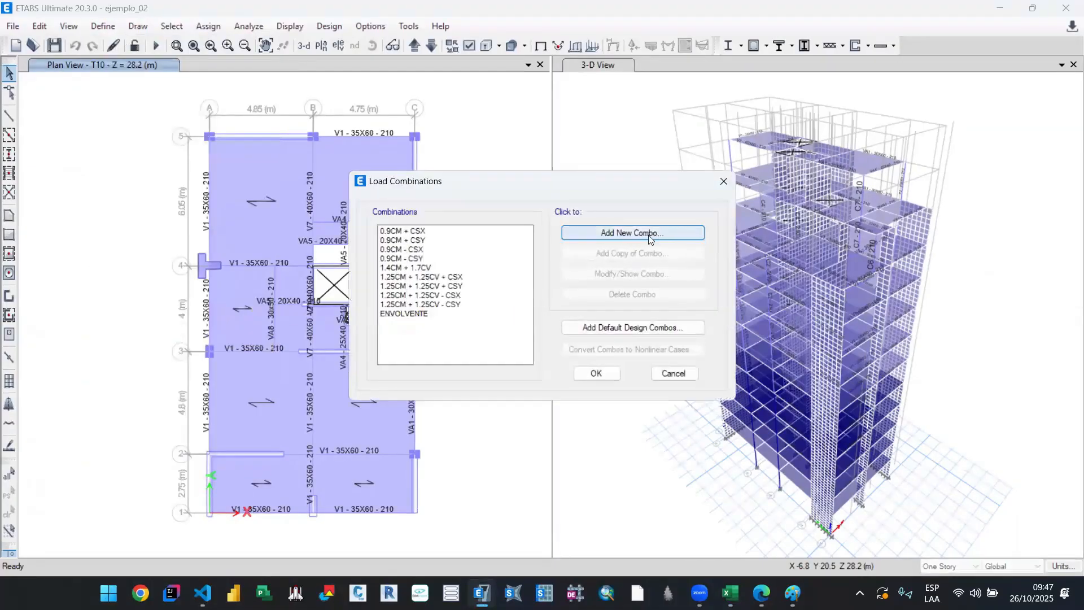
pyautogui.click(632, 233)
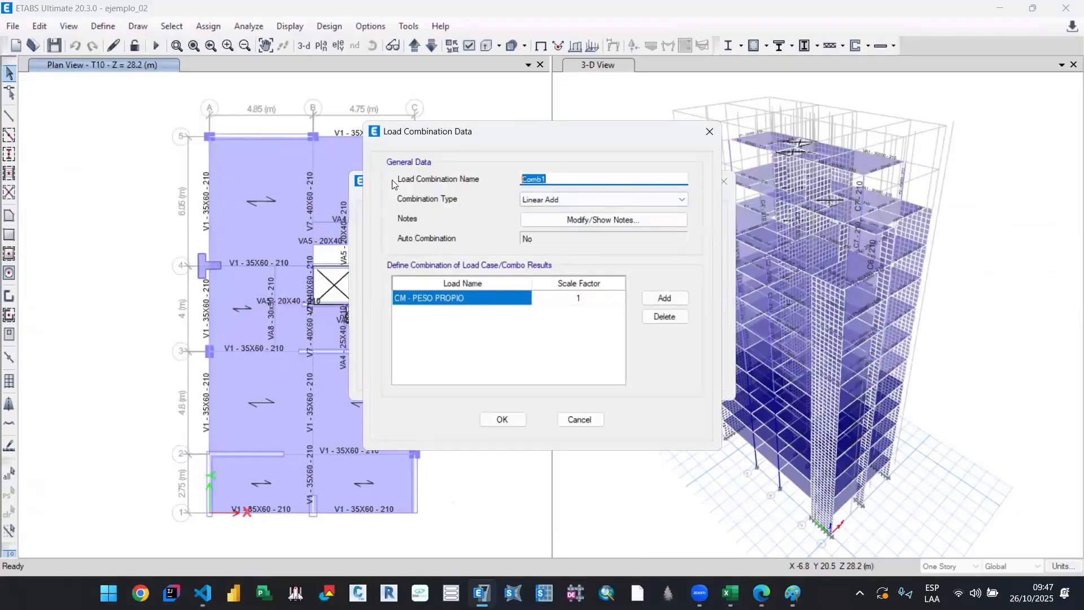
pyautogui.write('PESO SISMICO (C')
# Step: Add CM - ACABADOS, CM - TABIQUERÍA and CM - LADRILLO TECHO to the combination alongside CM - PESO PROPIO
pyautogui.click(495, 307)
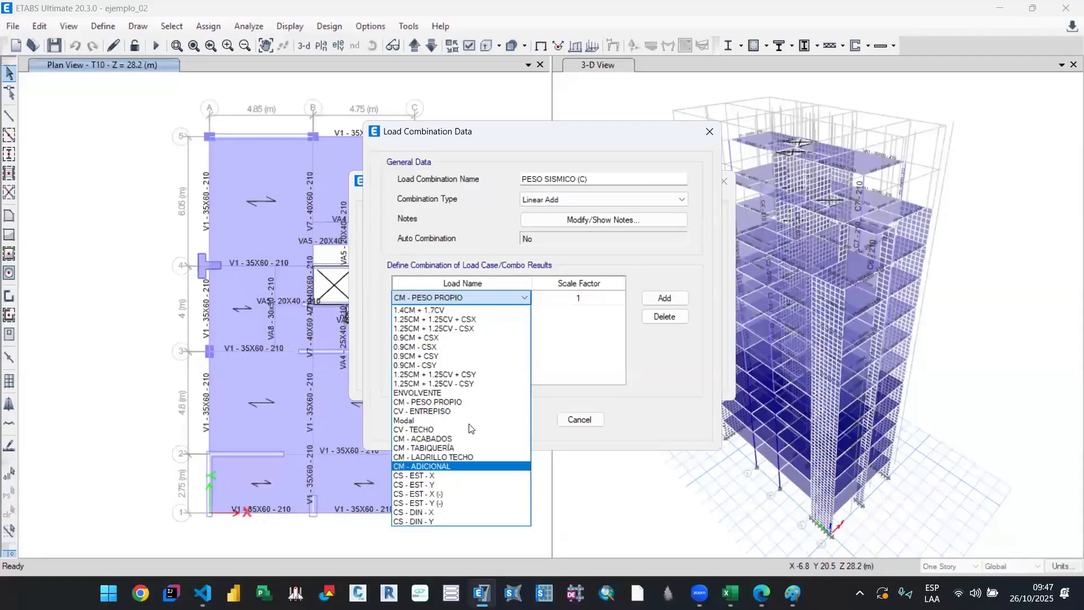
pyautogui.click(601, 349)
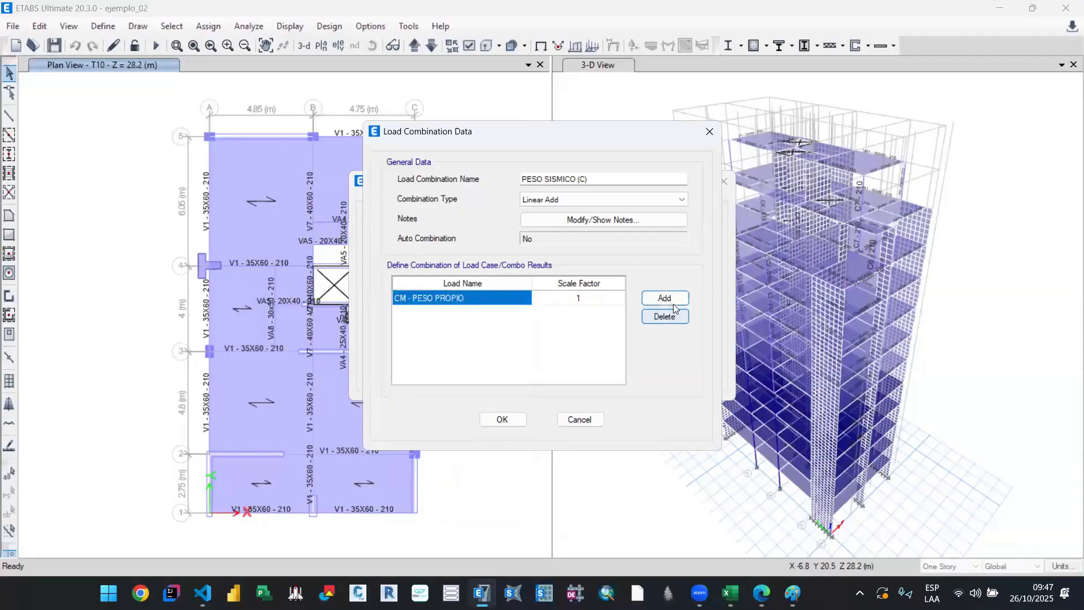
pyautogui.click(671, 300)
pyautogui.click(671, 300)
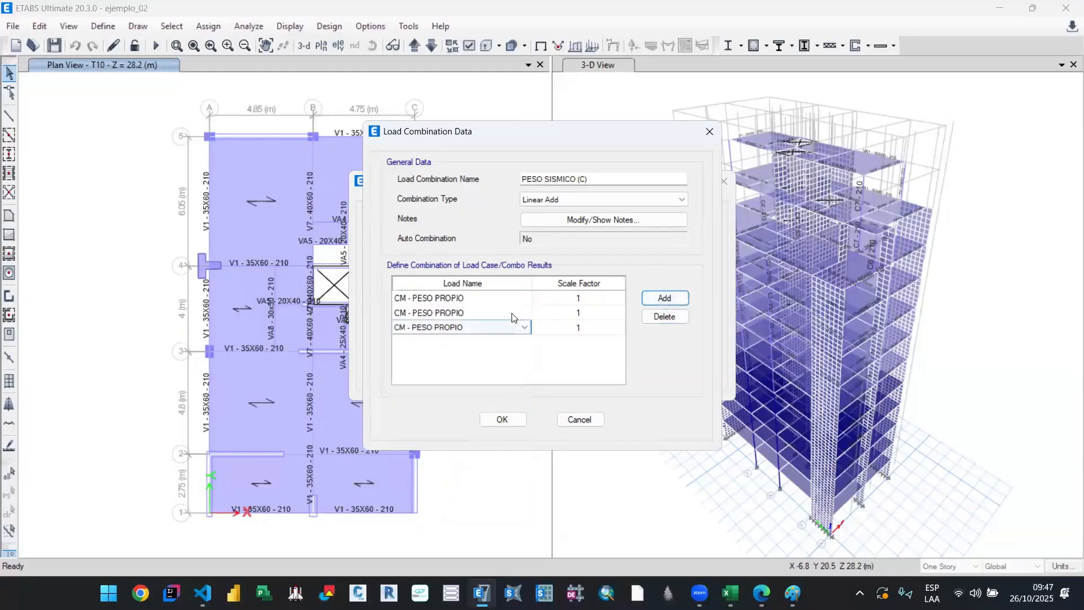
pyautogui.click(510, 314)
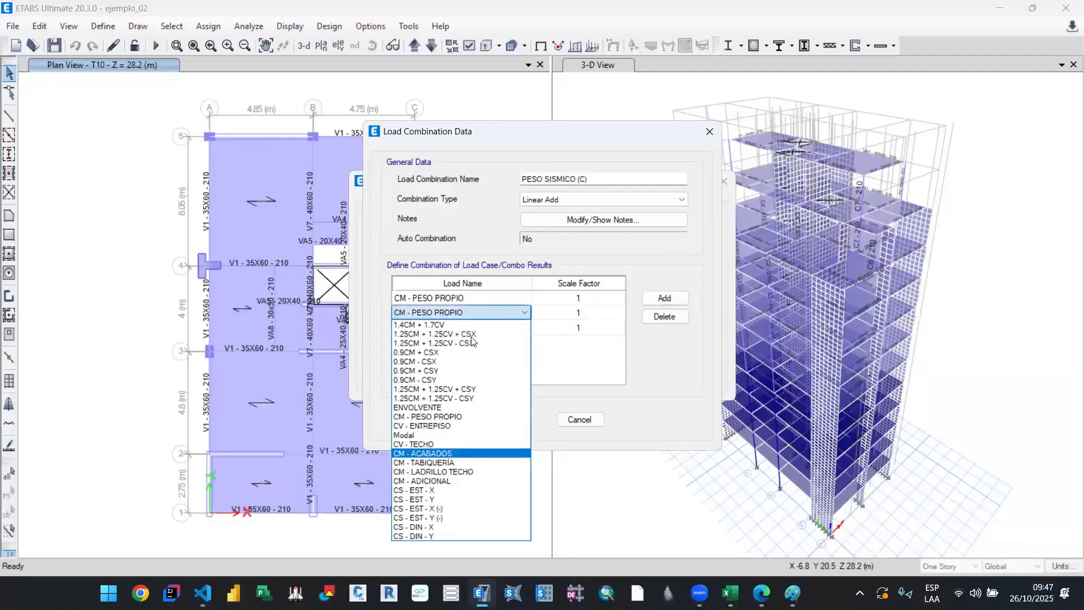
pyautogui.click(467, 454)
pyautogui.click(495, 332)
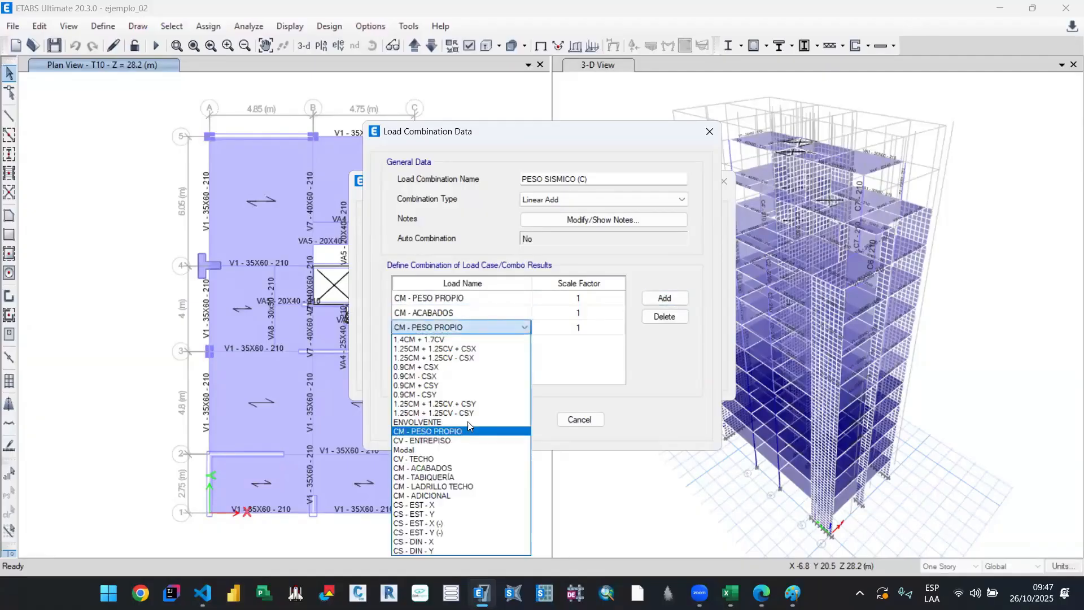
pyautogui.click(449, 477)
pyautogui.click(665, 298)
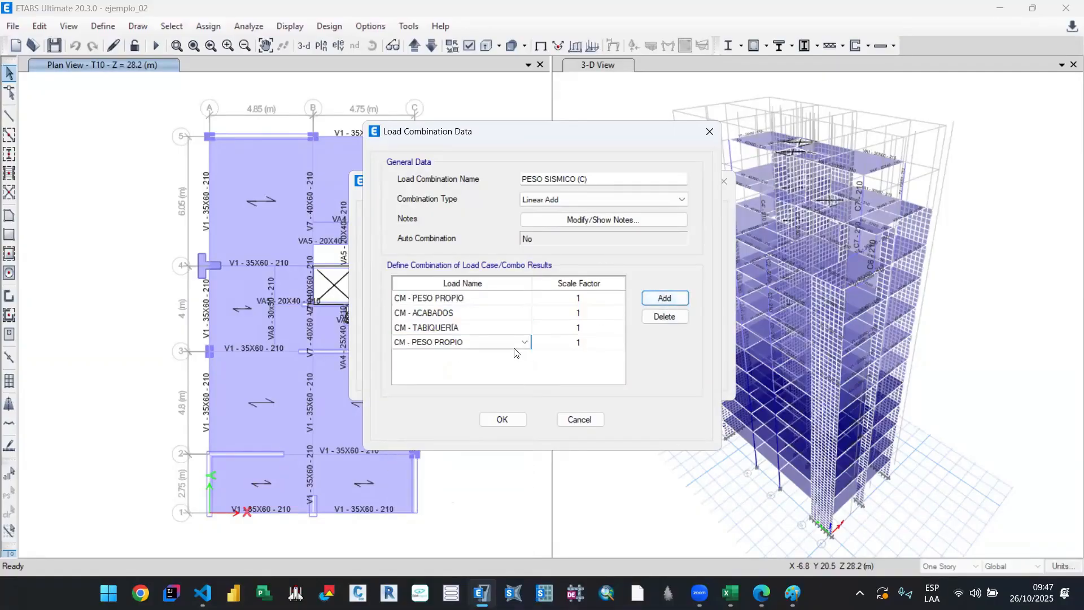
pyautogui.click(514, 346)
pyautogui.click(487, 502)
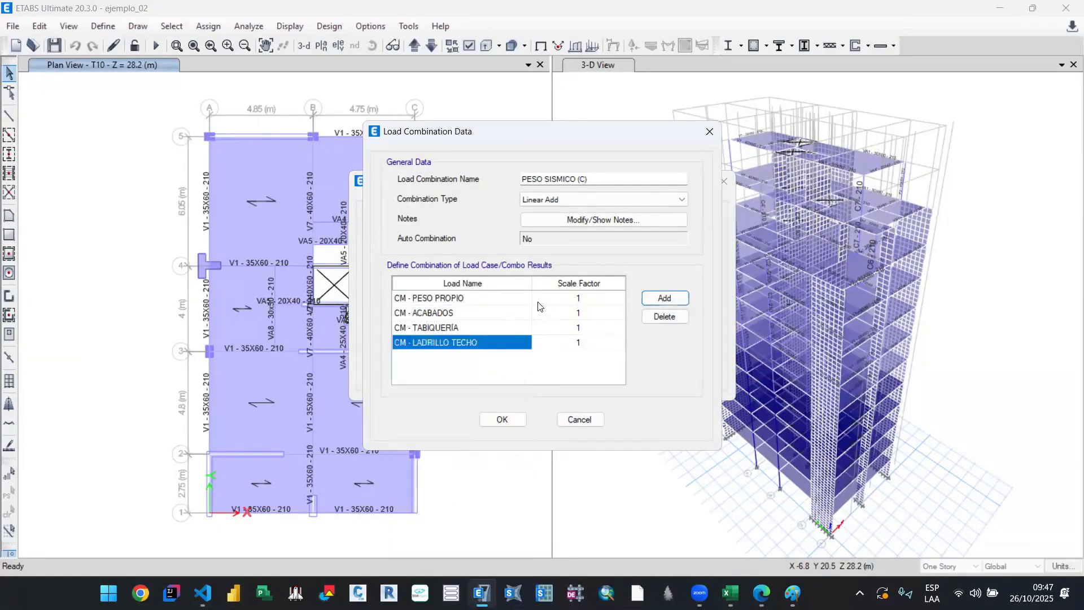
# Step: Add the live loads CV - ENTREPISO and CV - TECHO to the seismic weight combination
pyautogui.doubleClick(665, 297)
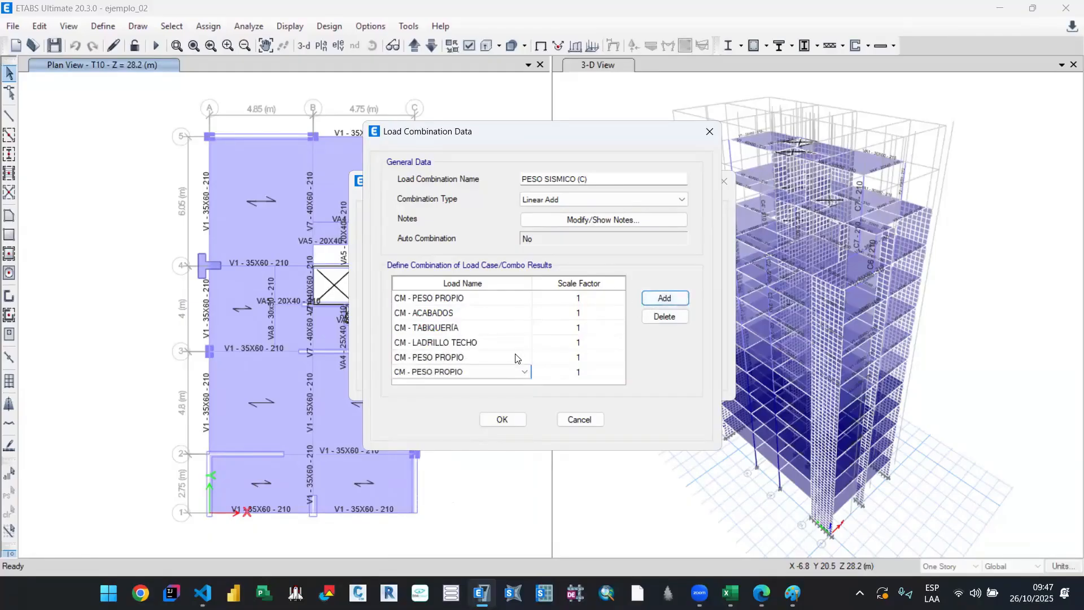
pyautogui.click(516, 360)
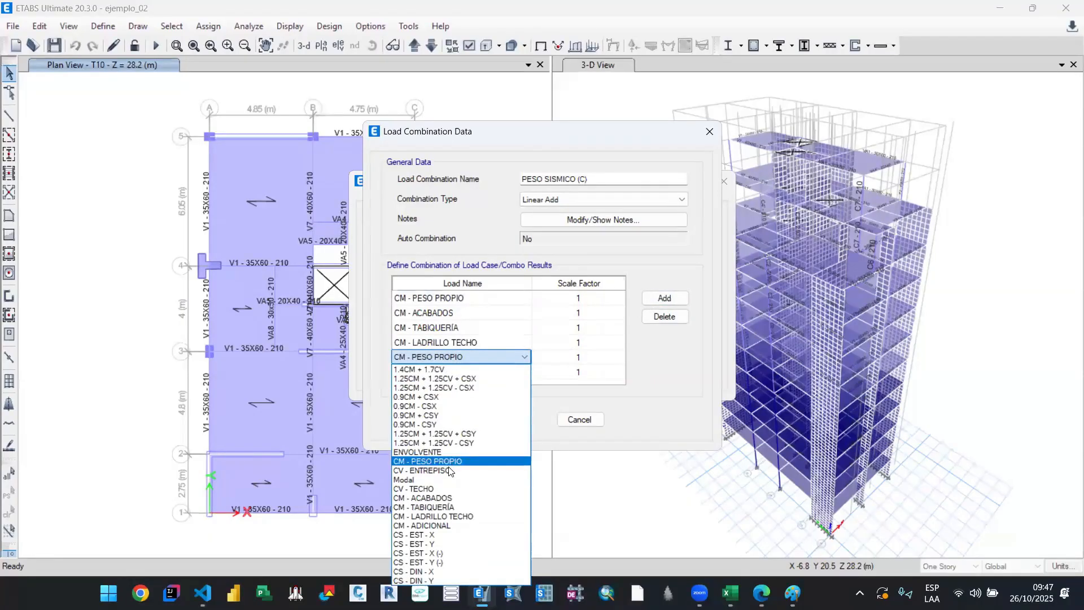
pyautogui.click(446, 470)
pyautogui.click(515, 372)
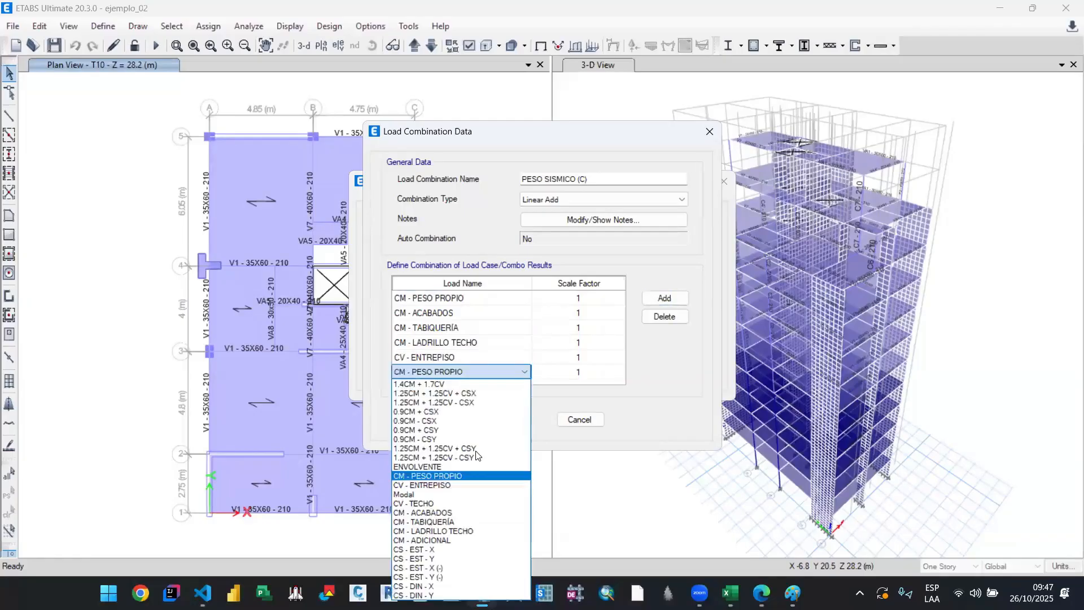
pyautogui.click(444, 503)
# Step: Set the scale factor of CV - ENTREPISO and CV - TECHO to 0.25 and save the load combination
pyautogui.click(575, 353)
pyautogui.write('.25')
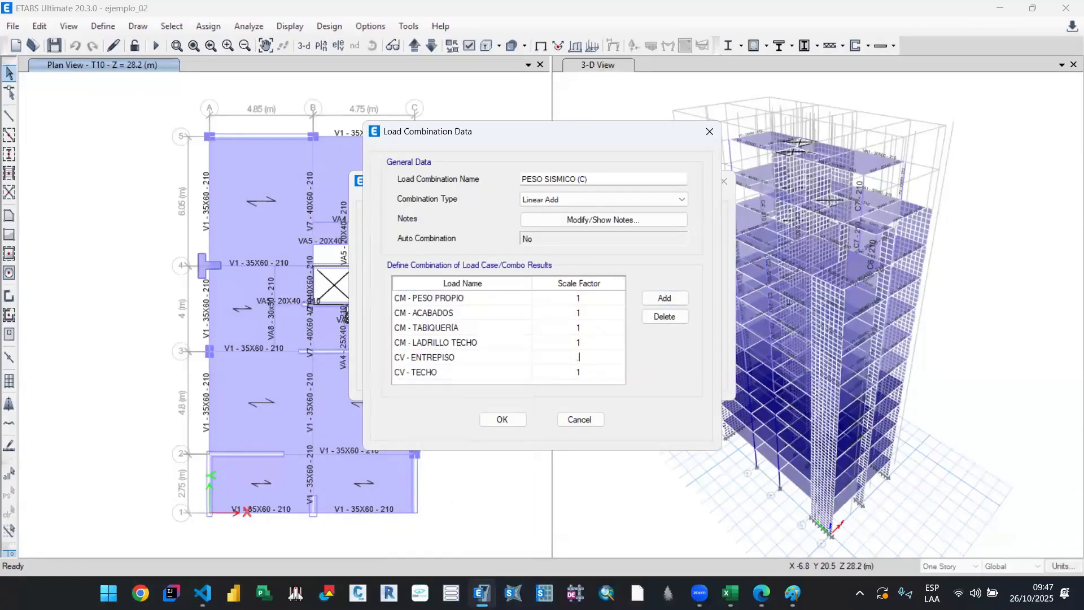
pyautogui.click(579, 373)
pyautogui.write('.25')
pyautogui.click(587, 331)
pyautogui.click(593, 345)
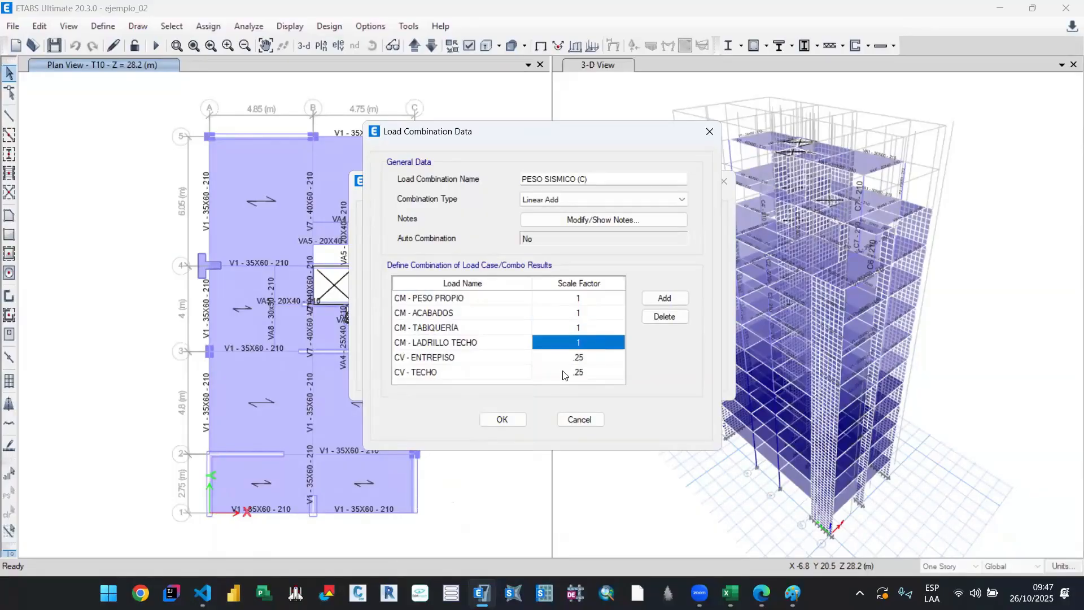
pyautogui.click(503, 420)
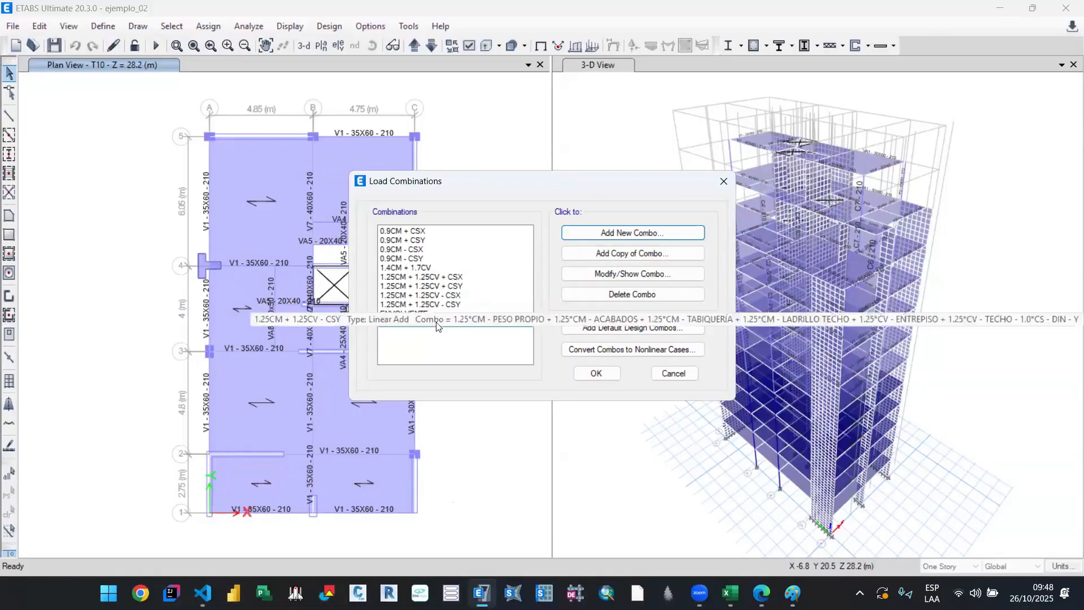
pyautogui.click(596, 373)
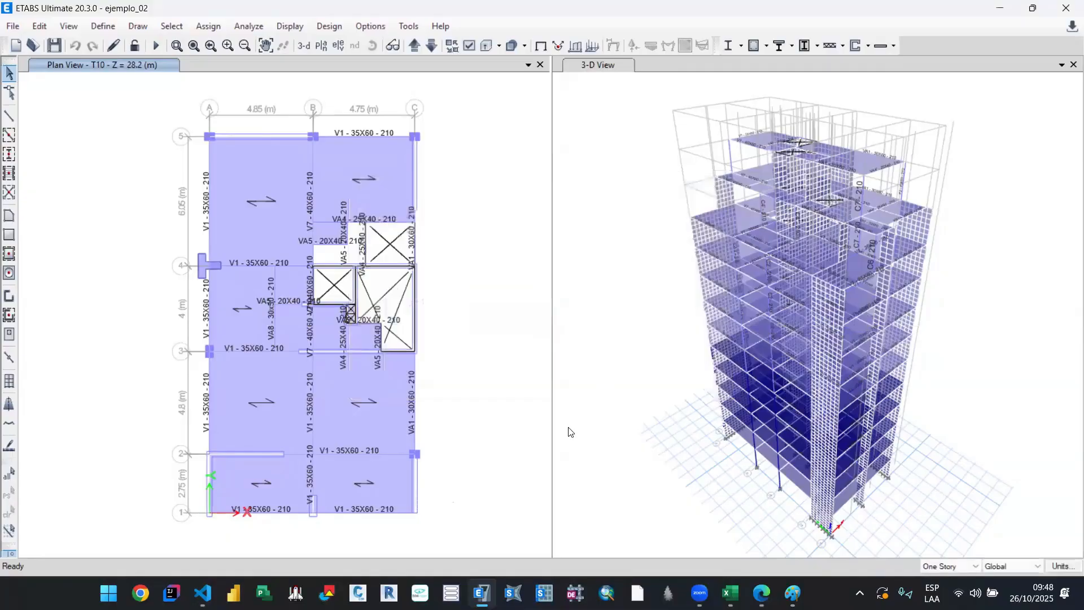
# Step: Switch to the 00. A_Sismico_Lineal workbook and review the Article 26 live-load percentages and the seismic weight entry
pyautogui.click(731, 593)
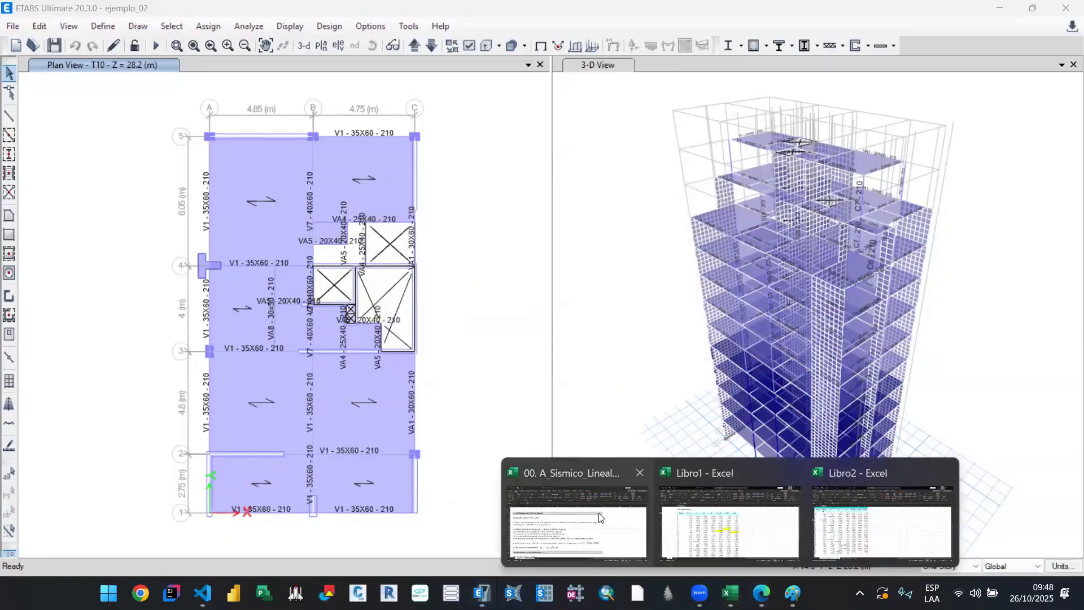
pyautogui.click(577, 521)
pyautogui.scroll(-1, 362, 402)
pyautogui.click(346, 413)
pyautogui.scroll(-1, 338, 387)
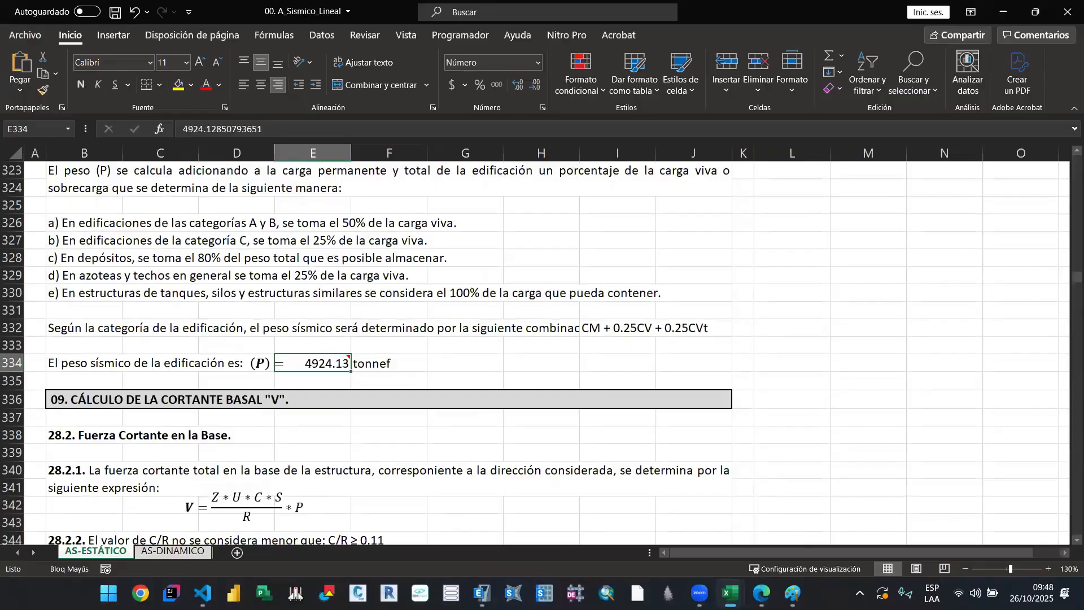
pyautogui.scroll(1, 265, 357)
pyautogui.click(370, 345)
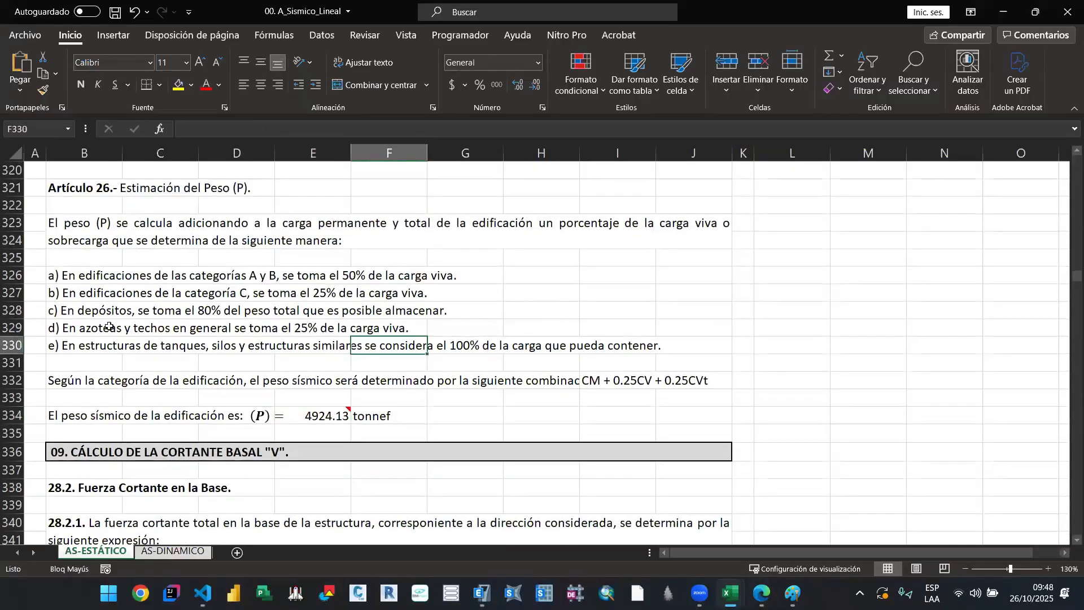
# Step: Highlight item d) in row 329, the 25% live-load rule for roofs, and clear the highlight after reading it
pyautogui.moveTo(109, 326); pyautogui.dragTo(483, 329)
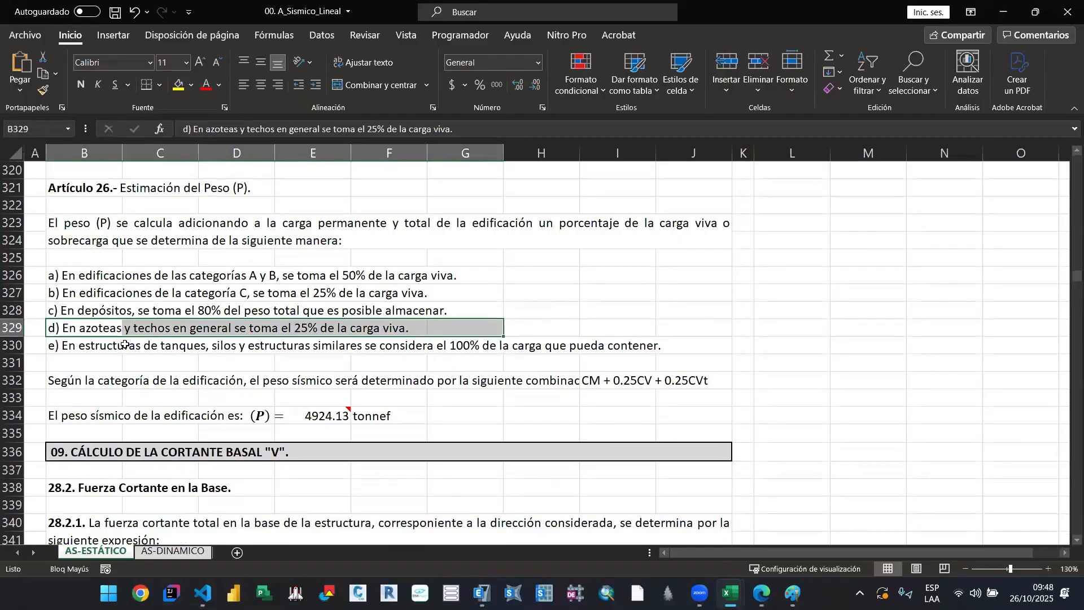
pyautogui.click(83, 330)
pyautogui.hotkey('shift', 'Right')
pyautogui.hotkey('shift', 'Right')
pyautogui.hotkey('shift', 'Right')
pyautogui.hotkey('shift', 'Right')
pyautogui.hotkey('shift', 'Right')
pyautogui.hotkey('shift', 'Right')
pyautogui.hotkey('shift', 'Right')
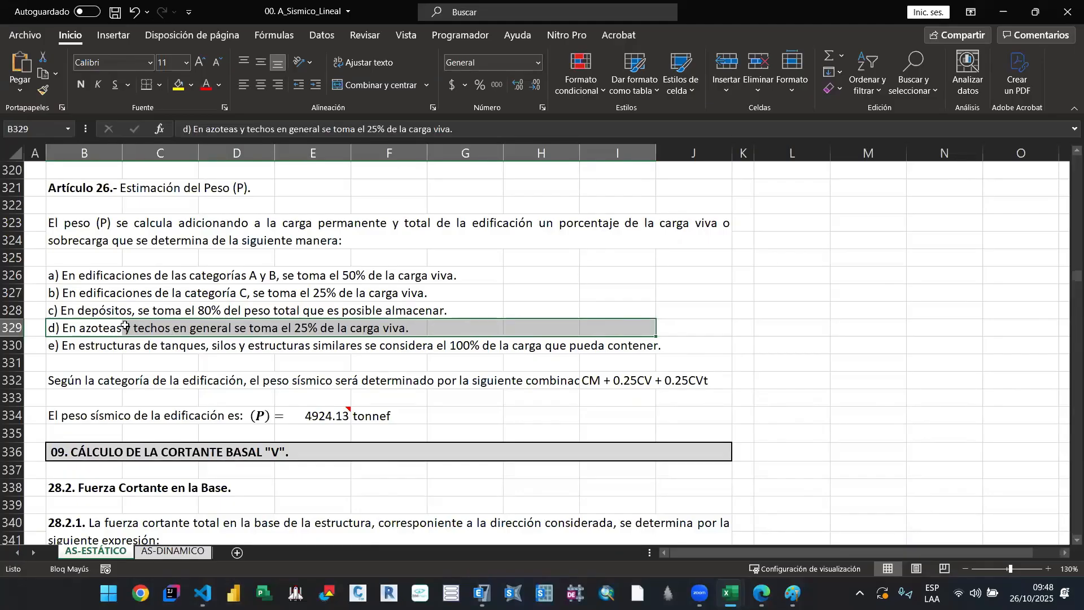
pyautogui.moveTo(688, 329); pyautogui.dragTo(90, 328)
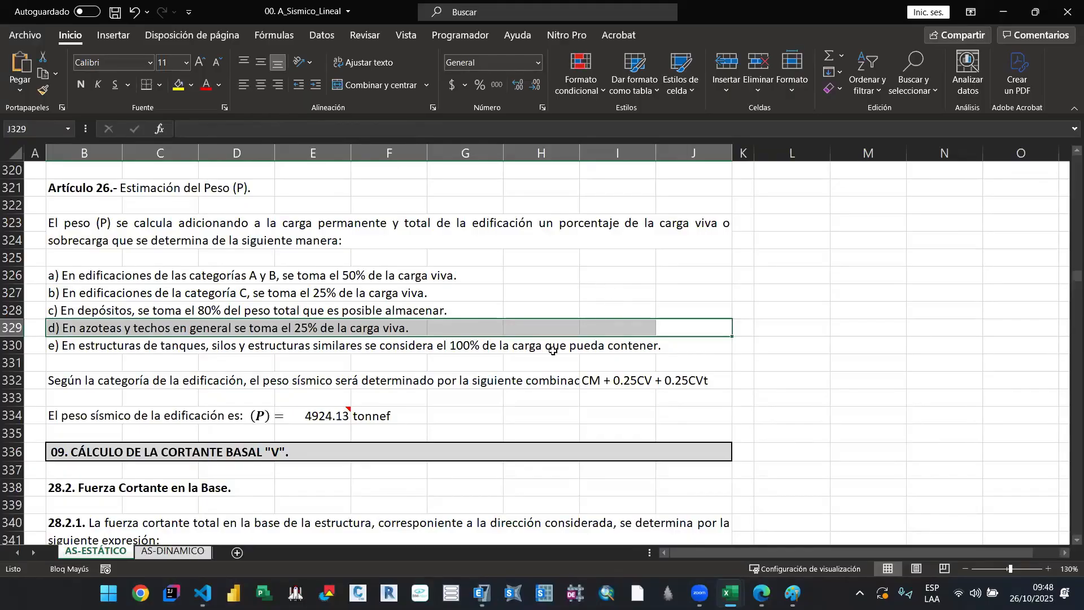
pyautogui.click(696, 345)
pyautogui.click(703, 322)
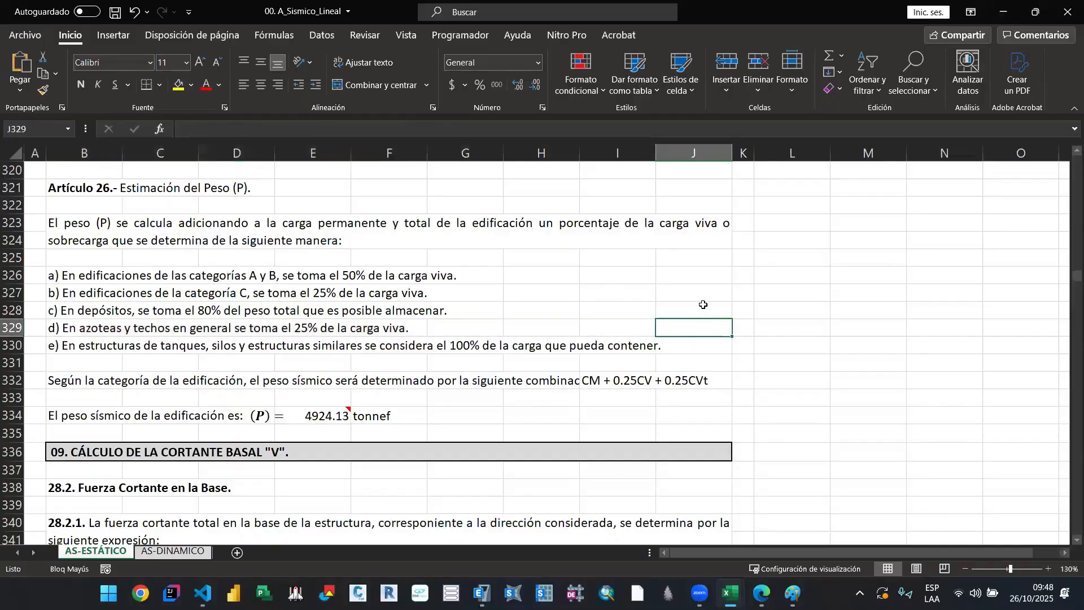
pyautogui.click(703, 305)
# Step: Examine the base shear calculation in section 09 and return to the Article 26 seismic weight rules
pyautogui.scroll(-4, 641, 341)
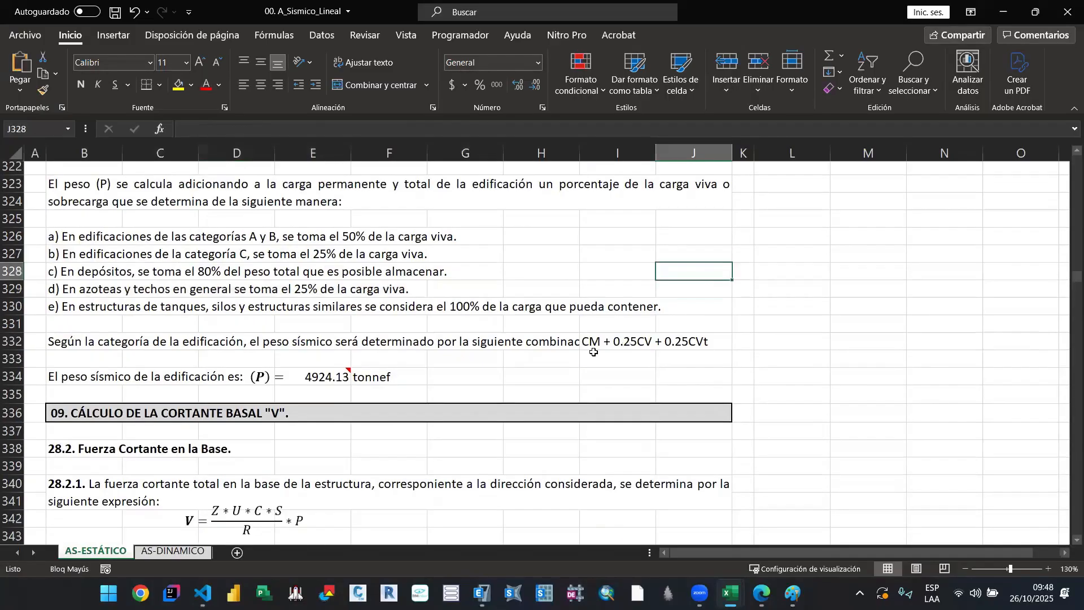
pyautogui.scroll(-3, 509, 367)
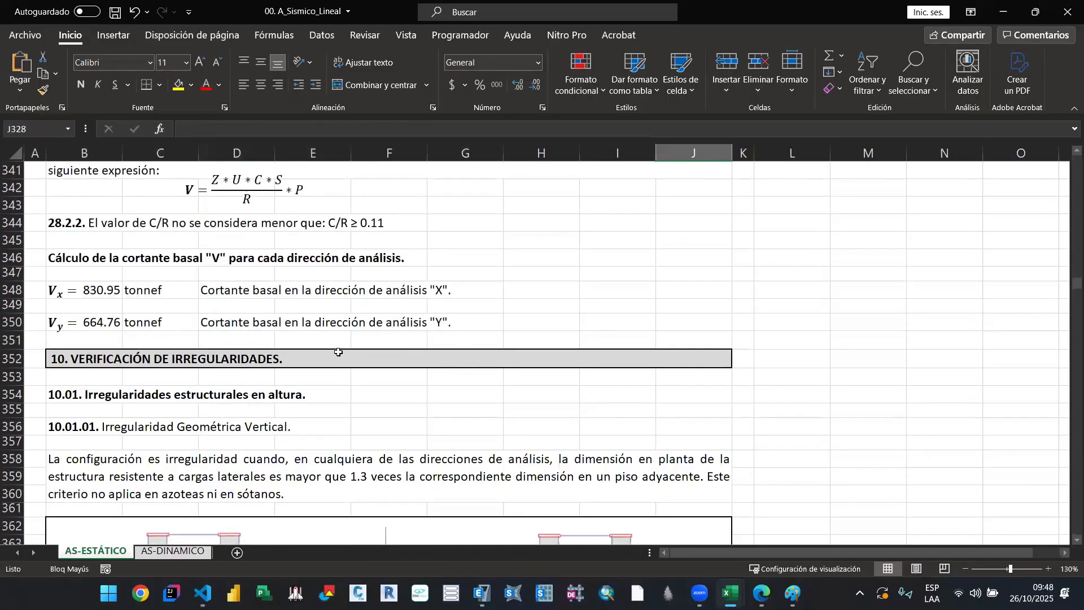
pyautogui.scroll(2, 338, 352)
pyautogui.scroll(1, 362, 339)
pyautogui.scroll(7, 362, 339)
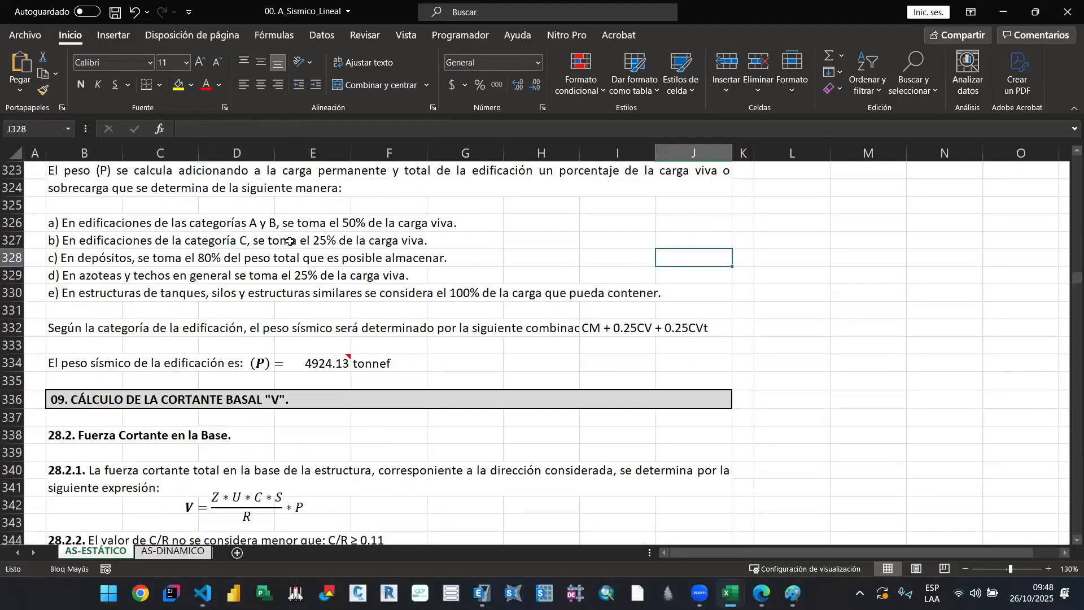
pyautogui.scroll(-10, 278, 418)
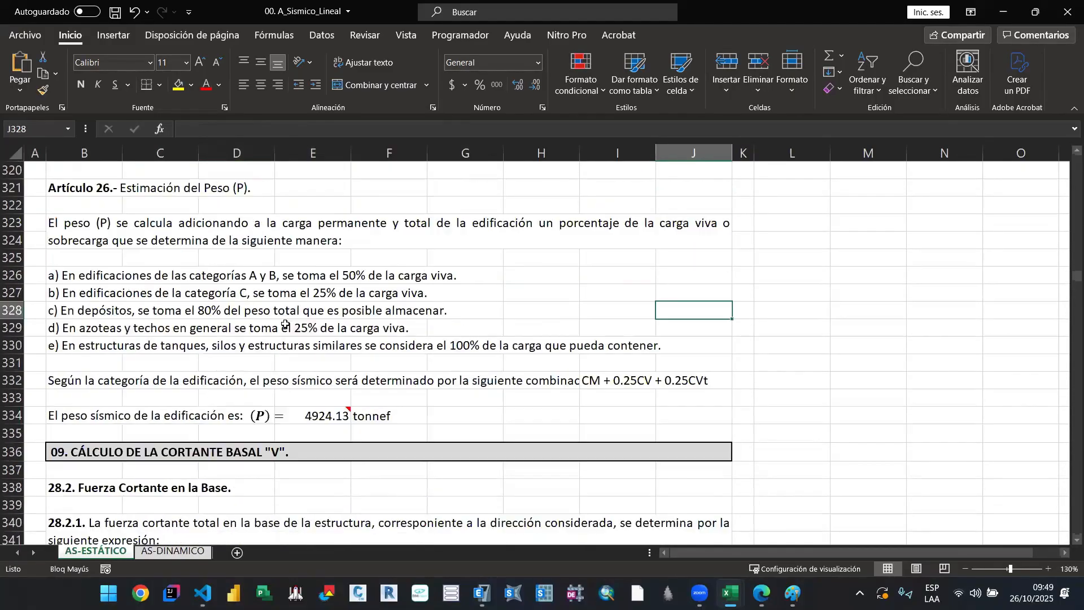
# Step: Go past the base shear section to section 10 and read the 10.01.01 vertical geometric irregularity criterion
pyautogui.scroll(5, 281, 346)
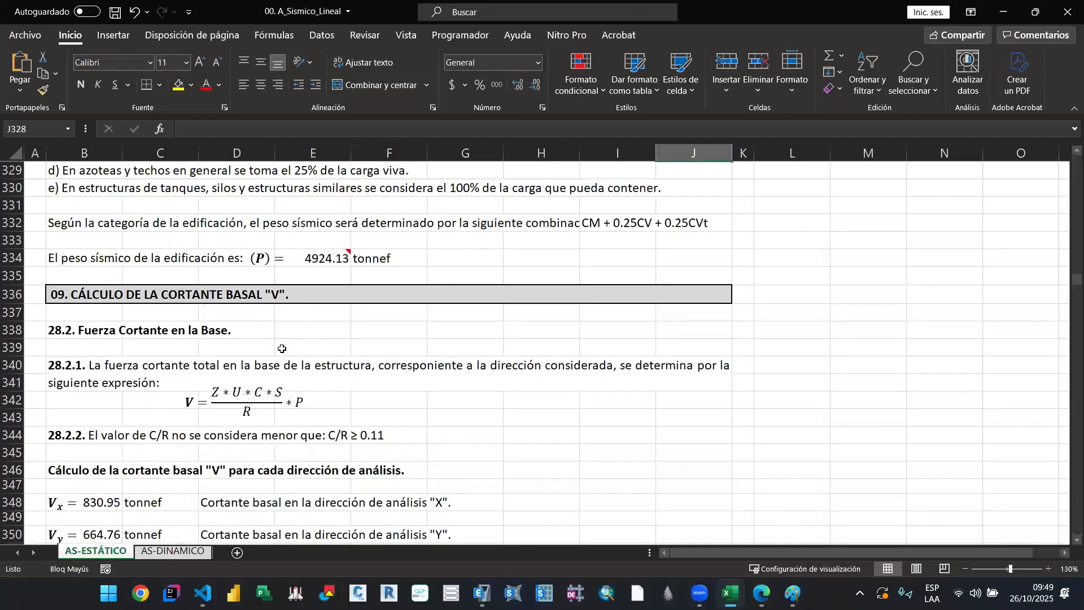
pyautogui.scroll(-7, 283, 348)
pyautogui.scroll(-1, 321, 325)
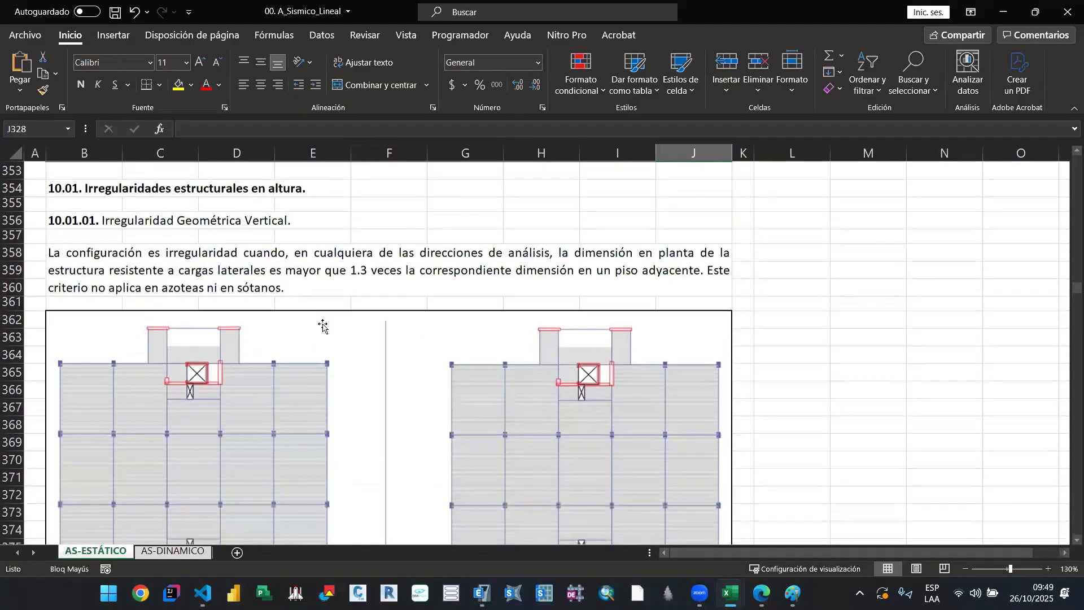
pyautogui.scroll(-1, 371, 366)
pyautogui.scroll(2, 249, 334)
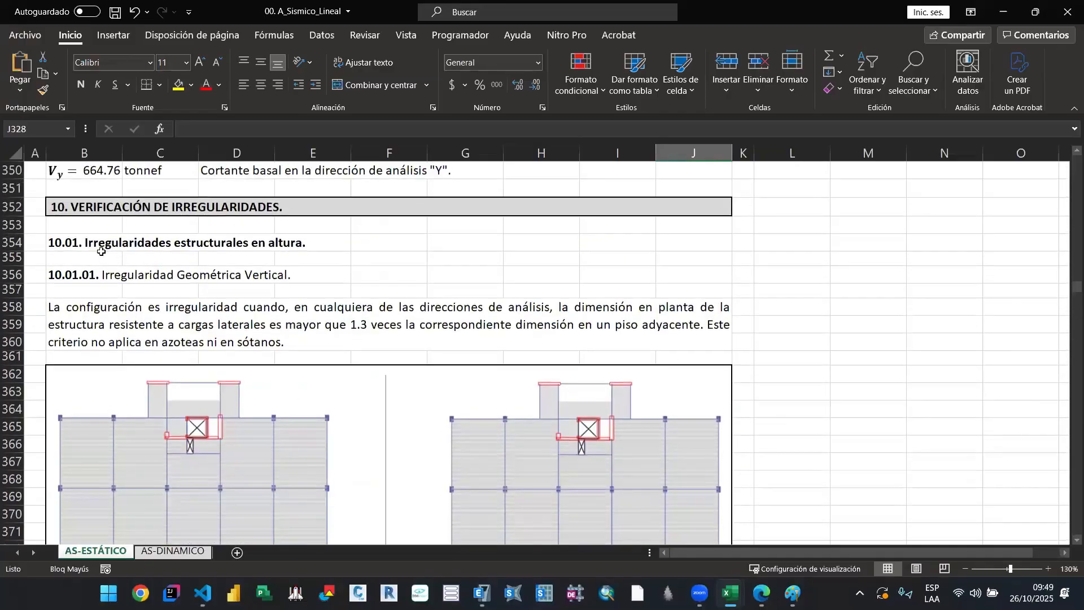
pyautogui.click(83, 244)
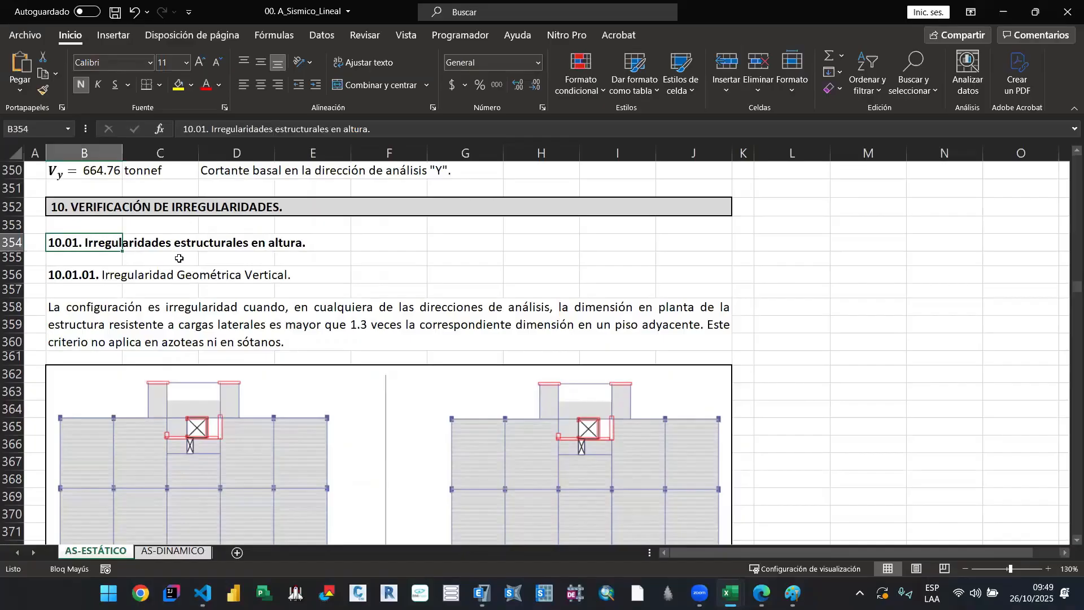
pyautogui.click(310, 249)
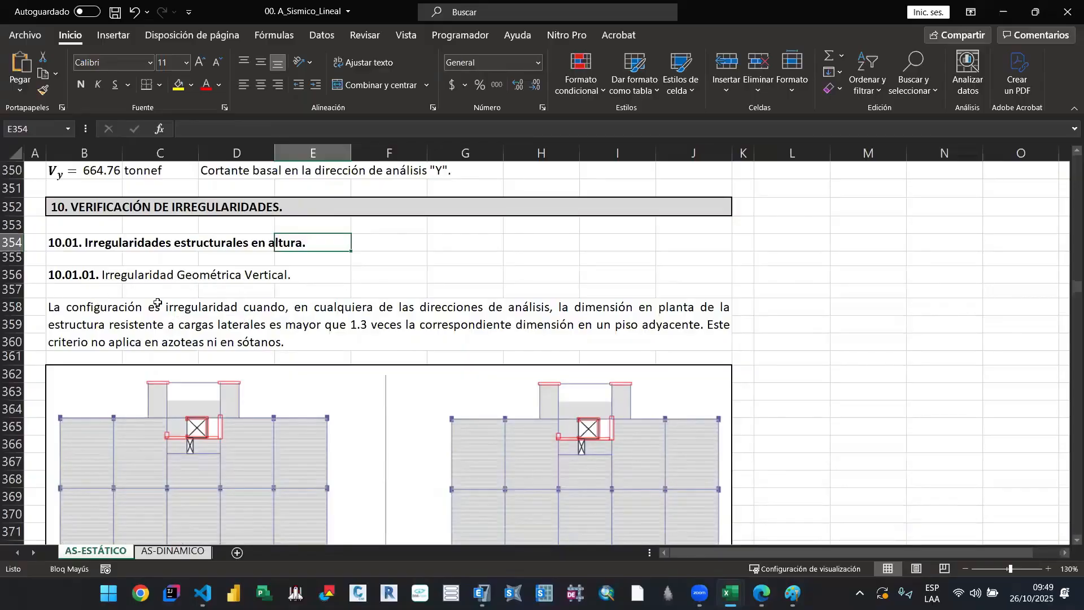
pyautogui.click(330, 310)
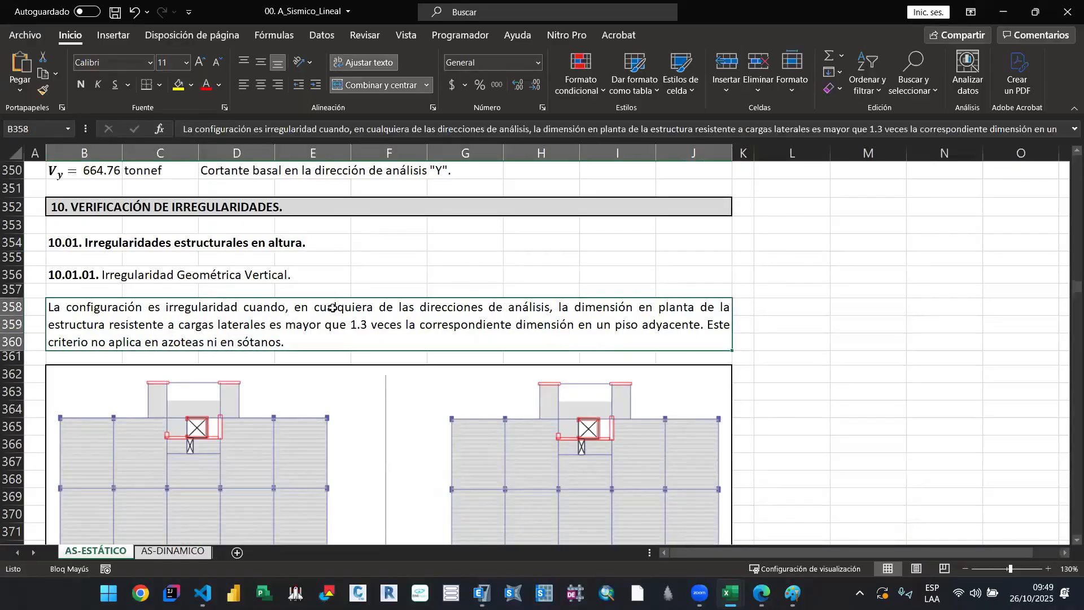
# Step: Examine the typical floor plans in Figura N°2 and continue to the vertical geometric irregularity verification table
pyautogui.scroll(-1, 390, 283)
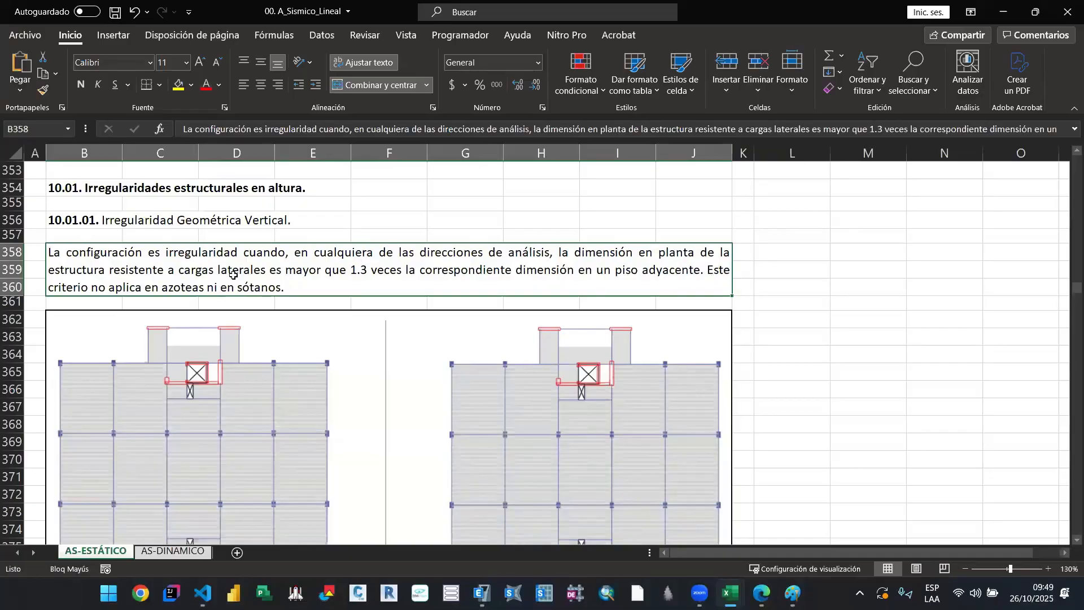
pyautogui.scroll(-2, 333, 262)
pyautogui.scroll(1, 311, 250)
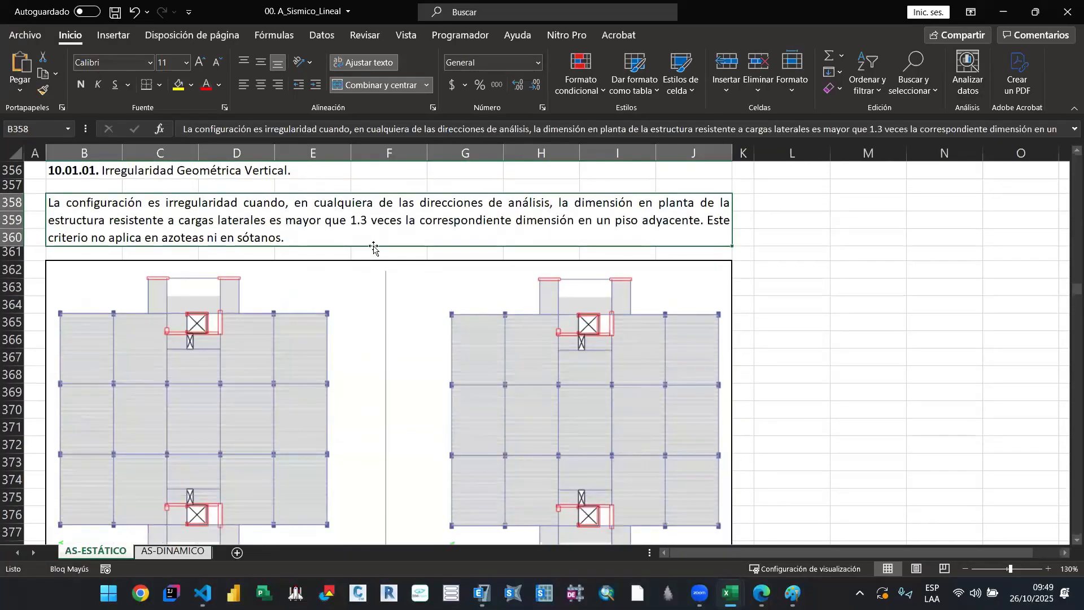
pyautogui.scroll(-2, 373, 249)
pyautogui.scroll(3, 177, 443)
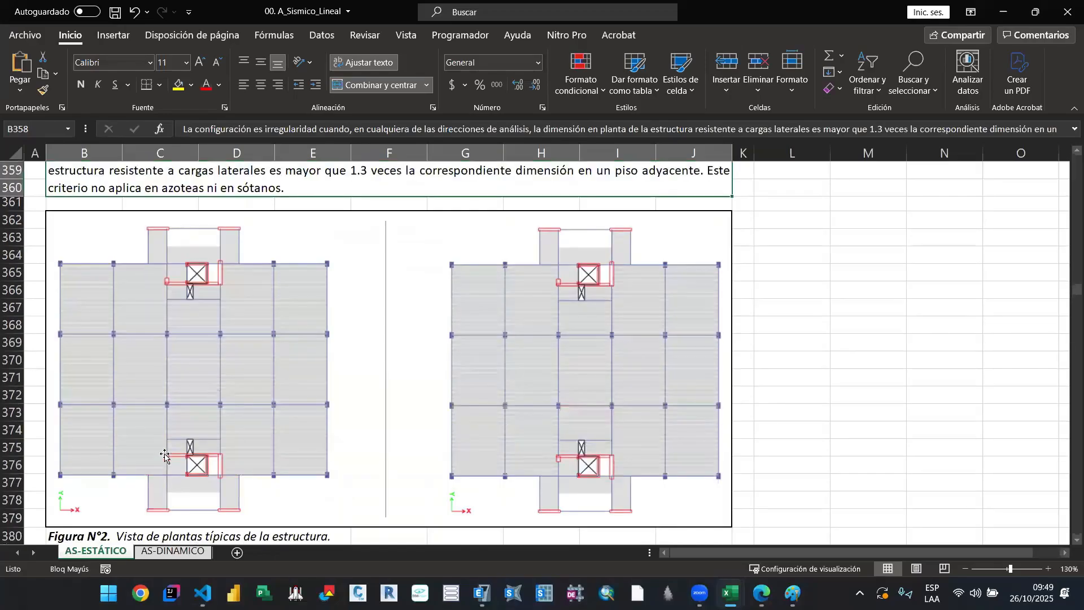
pyautogui.scroll(-8, 337, 349)
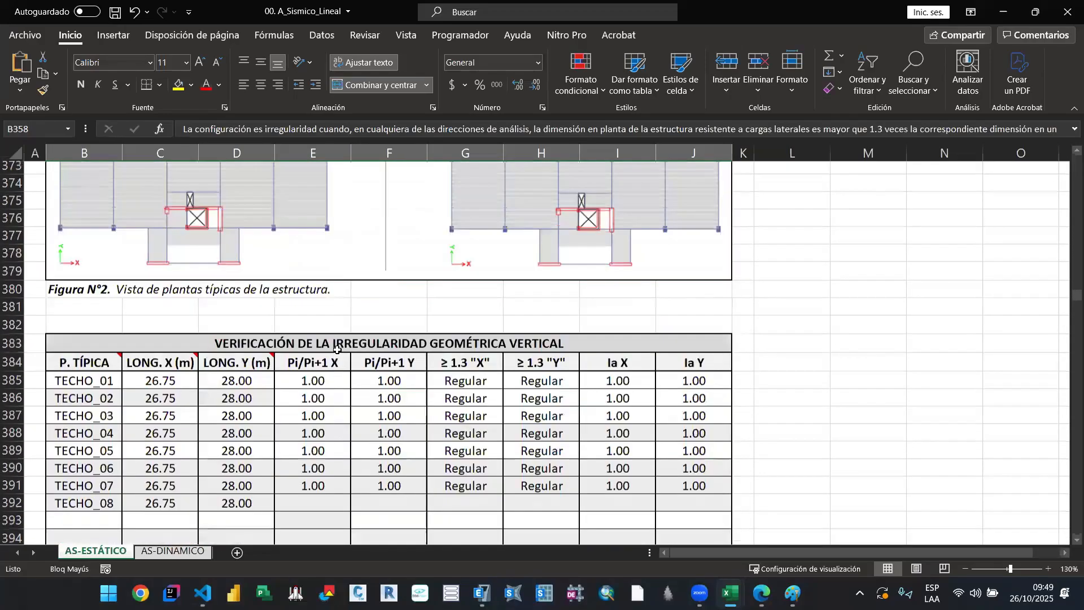
# Step: Review the TECHO_01 lengths in X and Y, the X ratio in E385 and the TECHO_02 length in X
pyautogui.click(198, 317)
pyautogui.click(215, 317)
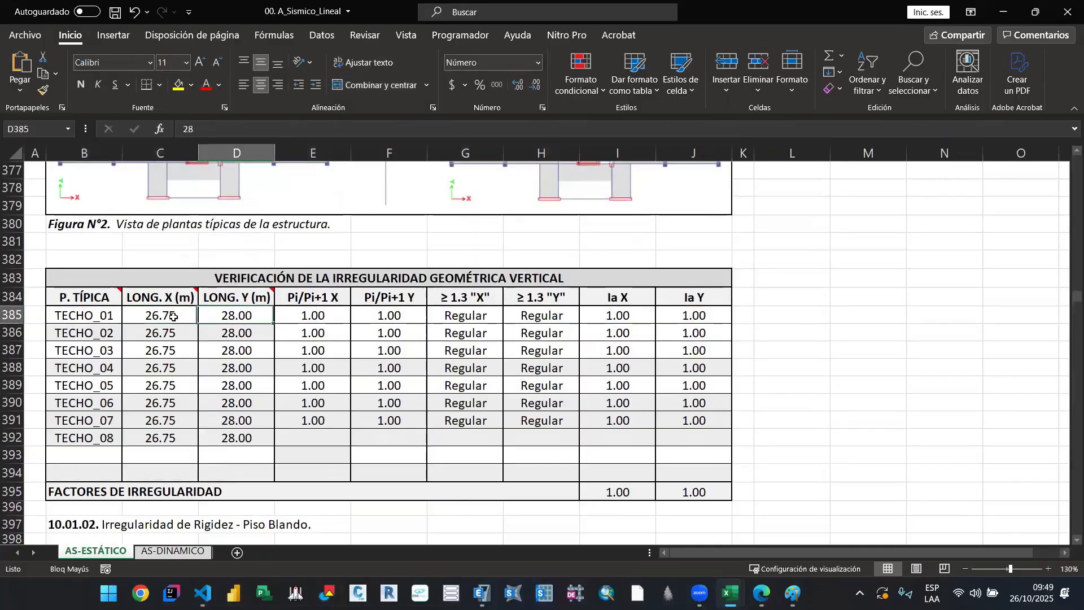
pyautogui.click(178, 316)
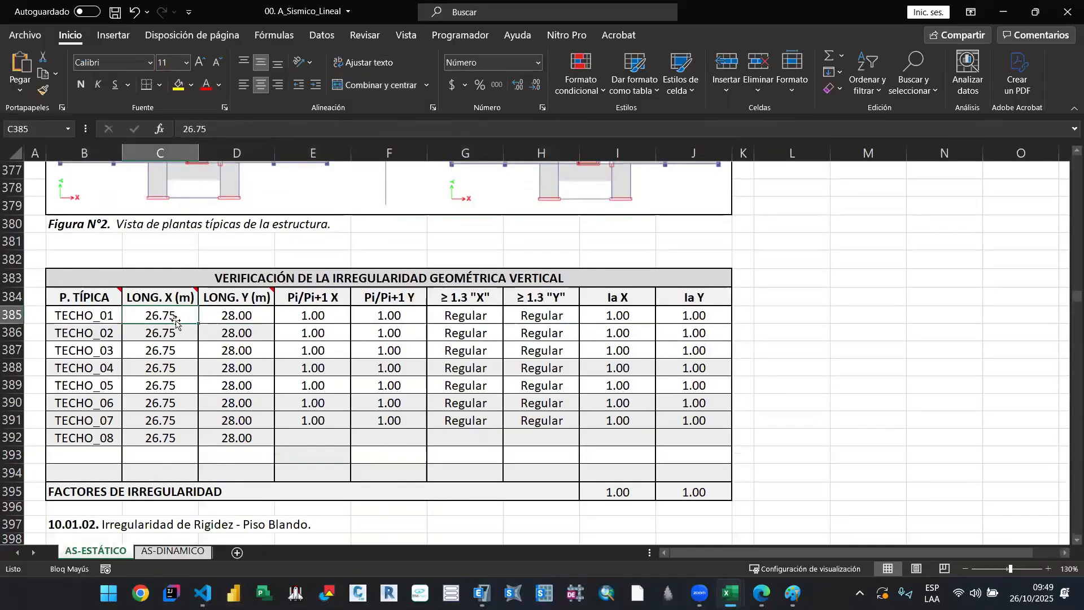
pyautogui.click(254, 319)
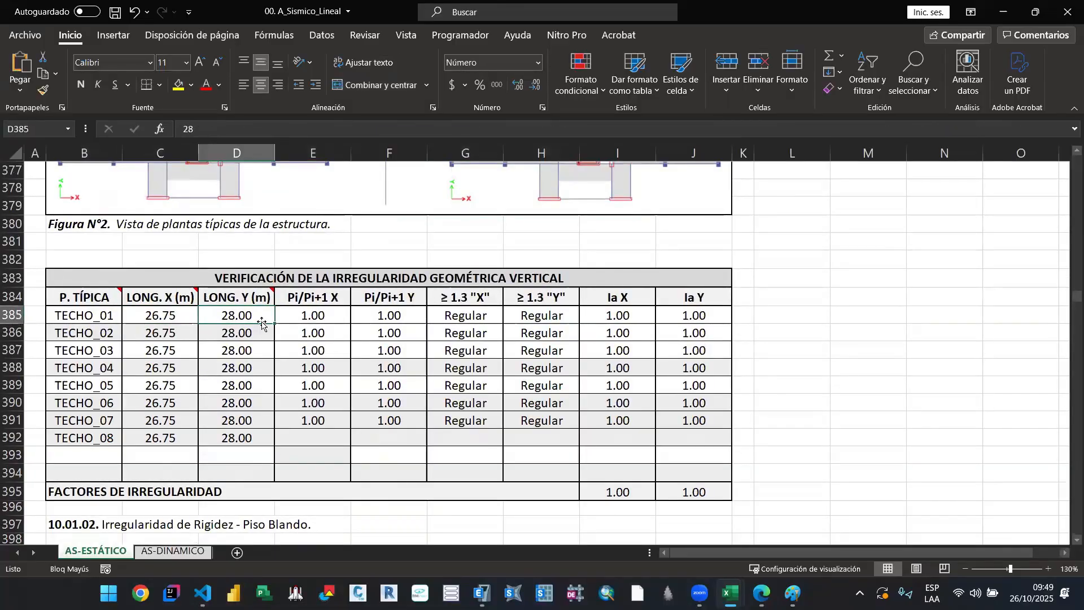
pyautogui.click(320, 317)
pyautogui.doubleClick(320, 317)
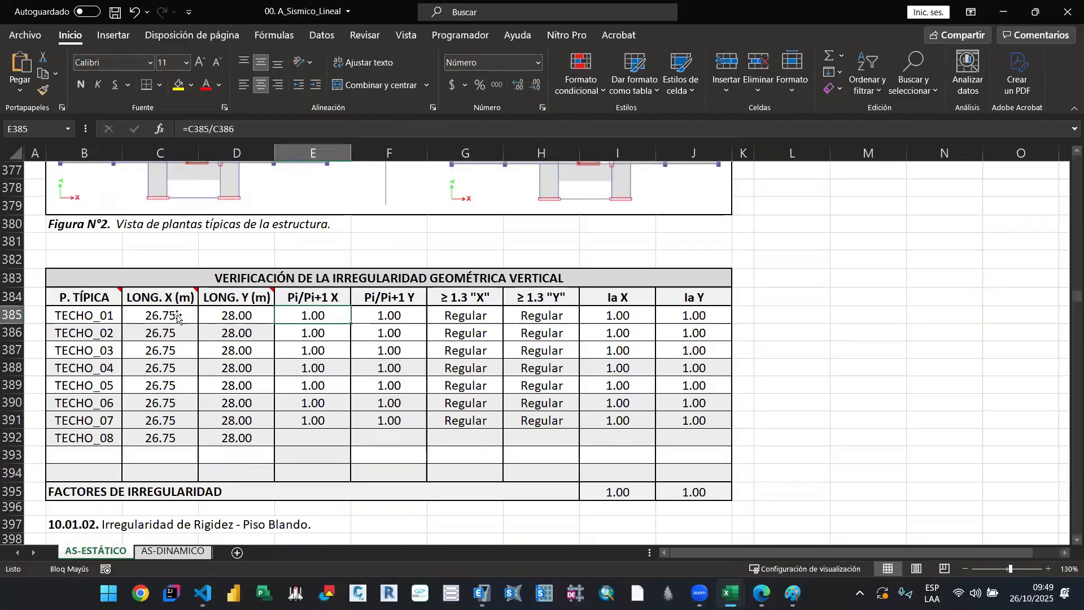
pyautogui.click(177, 332)
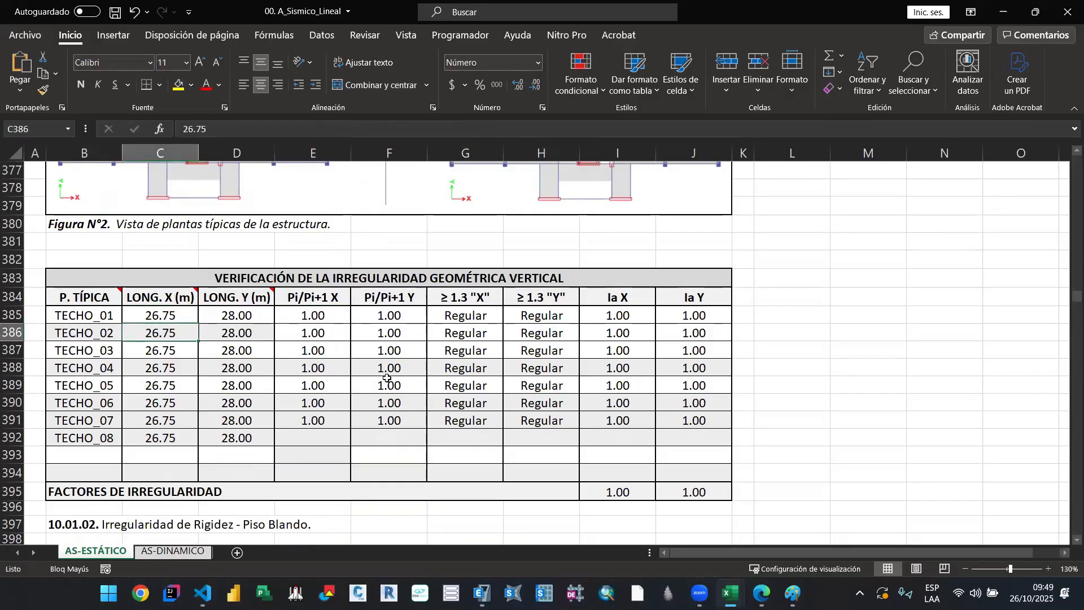
# Step: Switch to Paint and draw a black rectangle about 705 × 300 px on a blank canvas area as the lowest storey
pyautogui.hotkey('alt', 'Tab')
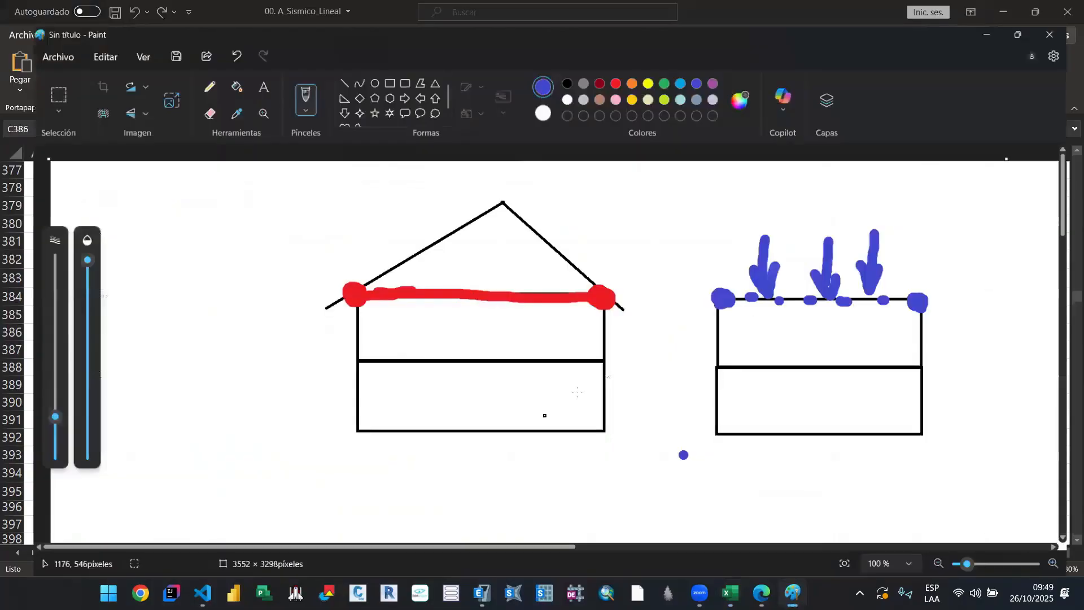
pyautogui.scroll(-5, 576, 385)
pyautogui.click(374, 61)
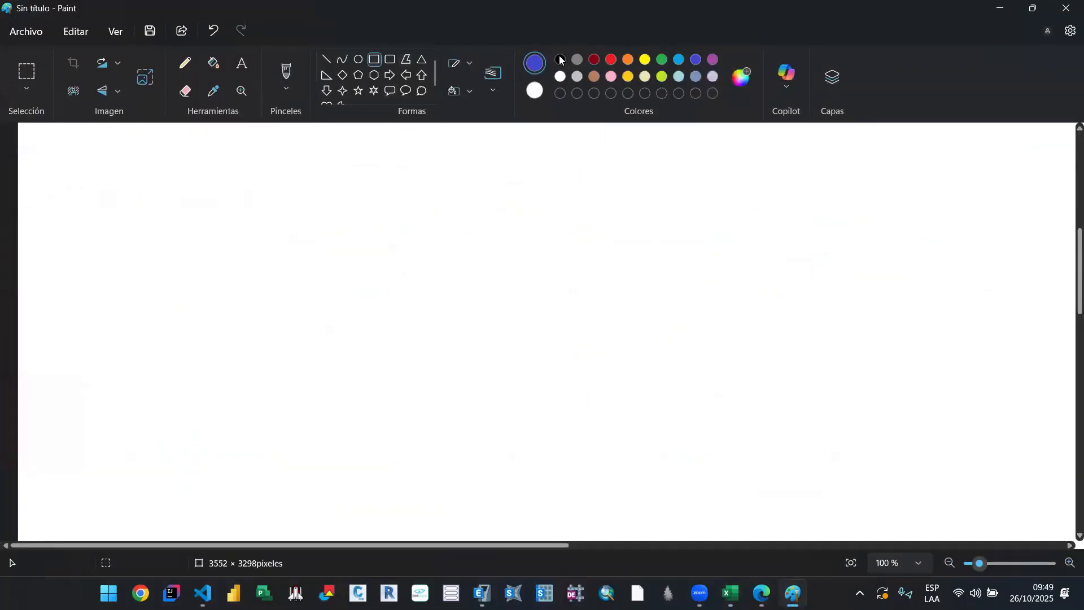
pyautogui.moveTo(254, 262)
pyautogui.mouseDown()
pyautogui.moveTo(666, 392)
pyautogui.moveTo(652, 431)
pyautogui.mouseUp()
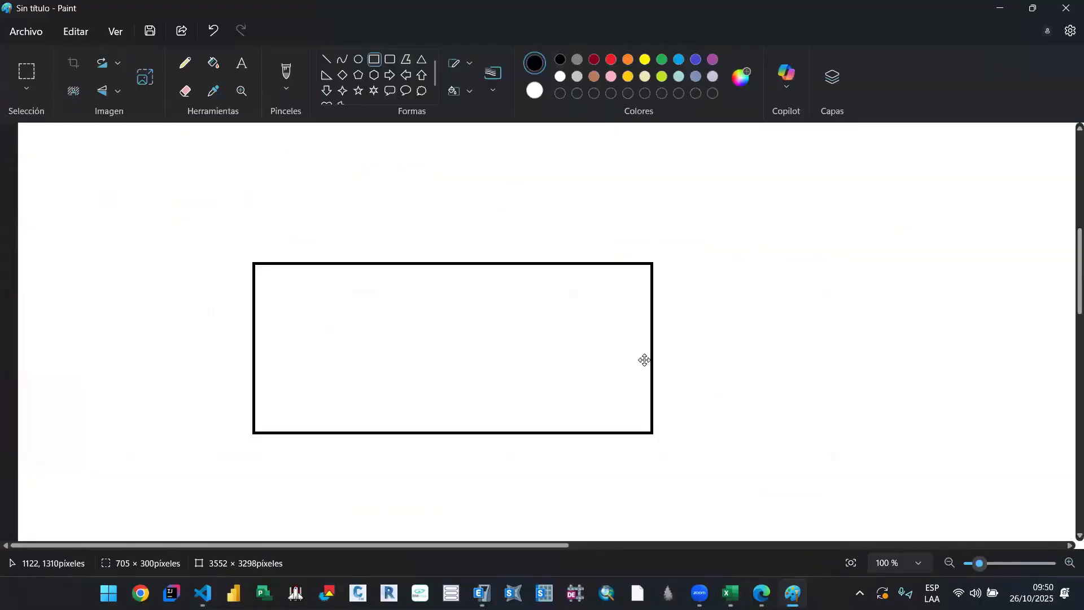
# Step: Stack two narrower rectangles, about 558 × 241 px and 425 × 191 px, above the lowest storey, aligned to its right edge
pyautogui.scroll(1, 507, 301)
pyautogui.scroll(1, 507, 302)
pyautogui.click(337, 322)
pyautogui.moveTo(336, 327)
pyautogui.mouseDown()
pyautogui.moveTo(417, 196)
pyautogui.moveTo(653, 188)
pyautogui.mouseUp()
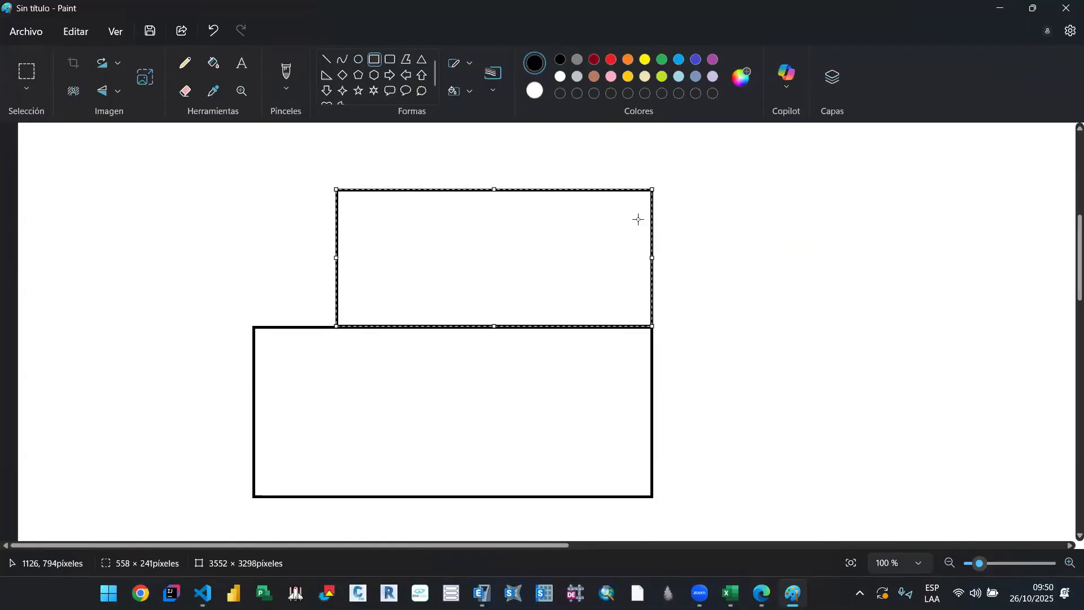
pyautogui.scroll(1, 406, 239)
pyautogui.click(412, 252)
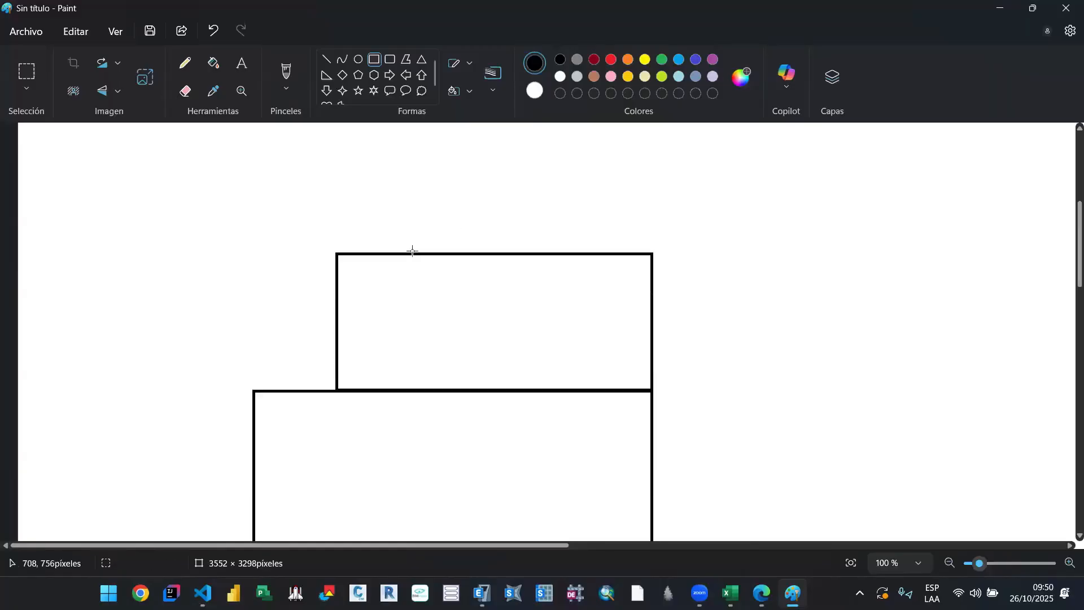
pyautogui.moveTo(412, 253)
pyautogui.mouseDown()
pyautogui.moveTo(639, 167)
pyautogui.moveTo(653, 145)
pyautogui.moveTo(655, 166)
pyautogui.mouseUp()
pyautogui.scroll(-1, 656, 226)
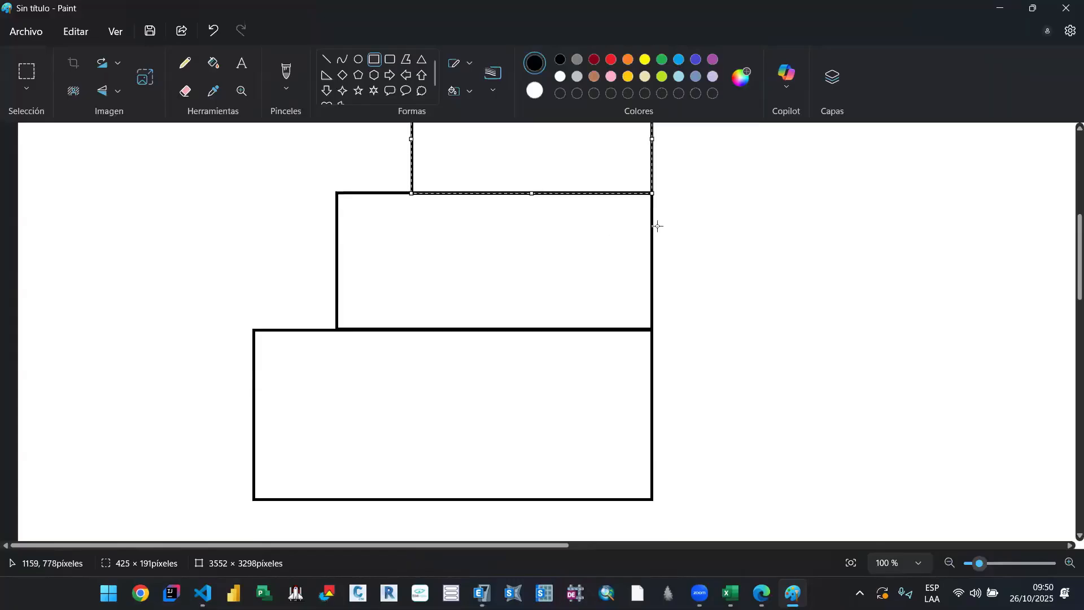
# Step: Brush a red line along the base of the lowest storey and an orange line along the base of the middle storey
pyautogui.click(279, 80)
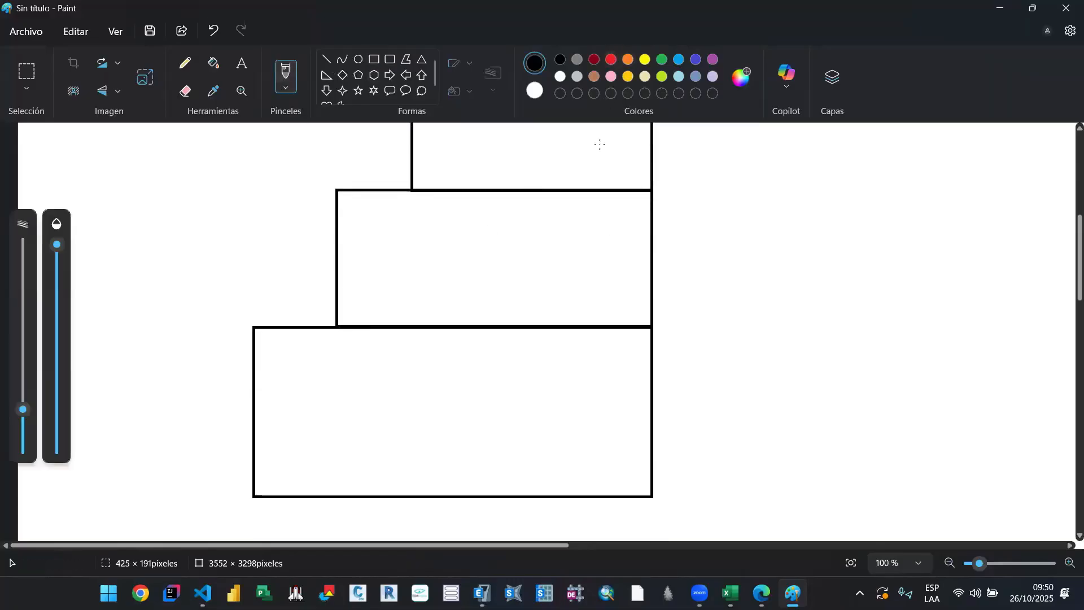
pyautogui.click(611, 59)
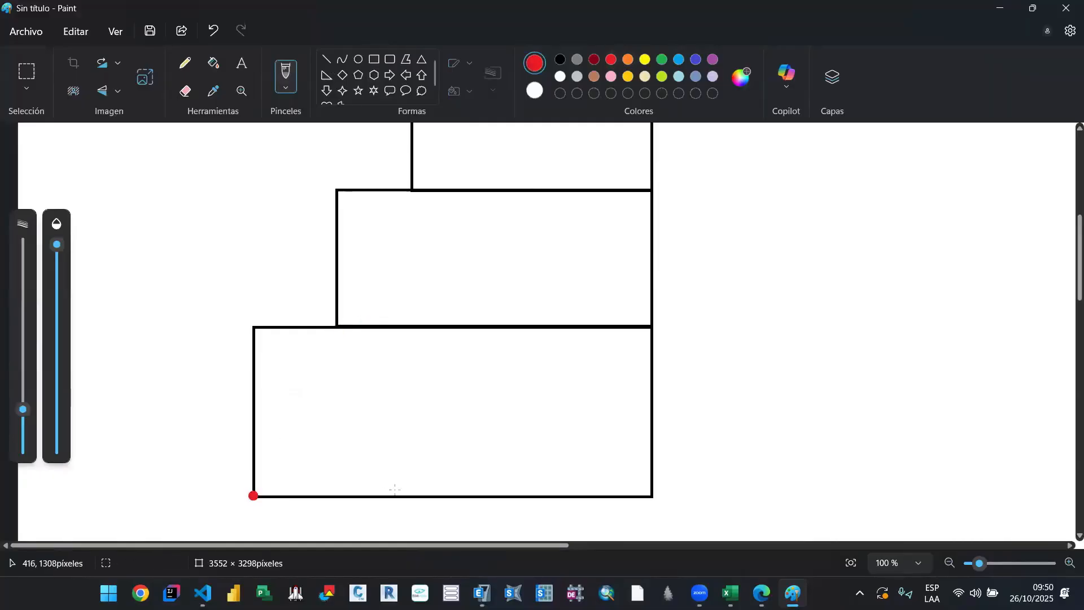
pyautogui.moveTo(253, 496); pyautogui.dragTo(665, 486)
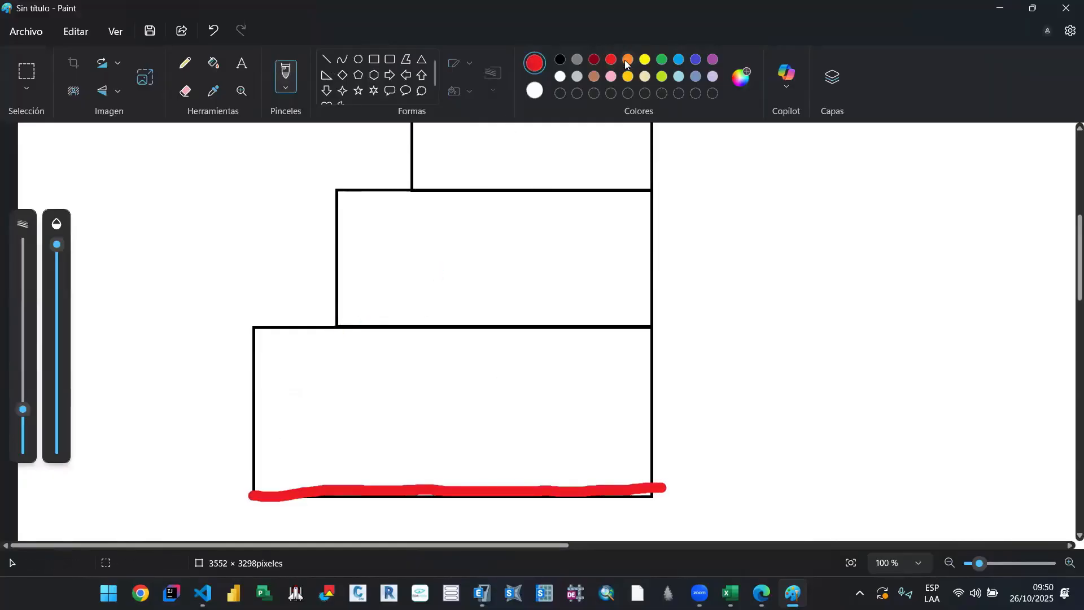
pyautogui.click(628, 60)
pyautogui.moveTo(333, 328); pyautogui.dragTo(649, 327)
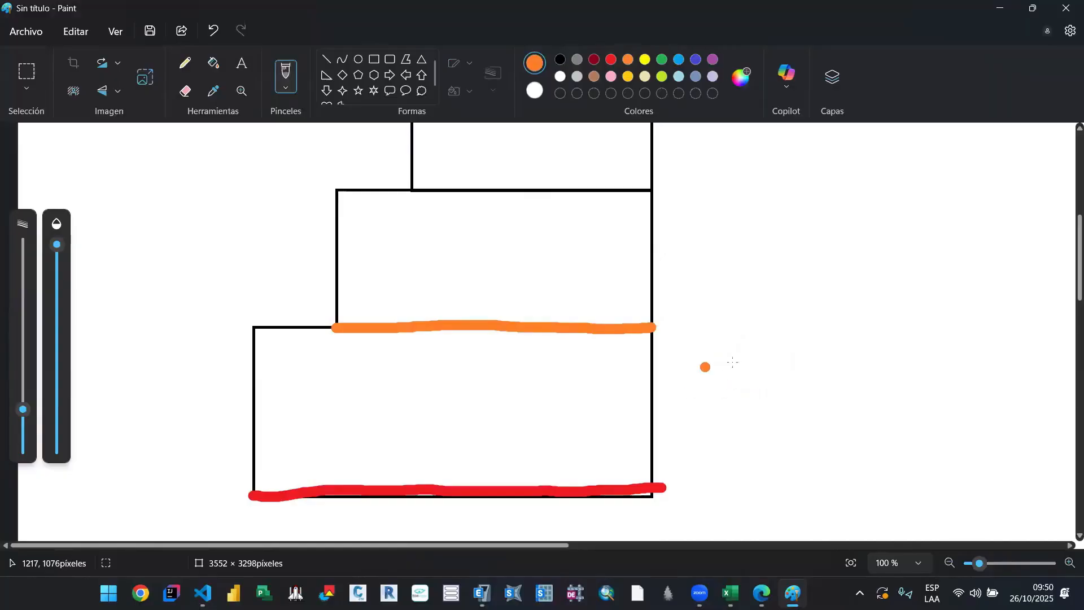
# Step: Sketch an orange double-headed dimension arrow over the setback between the left edges of the lowest and middle storeys
pyautogui.moveTo(244, 278); pyautogui.dragTo(237, 337)
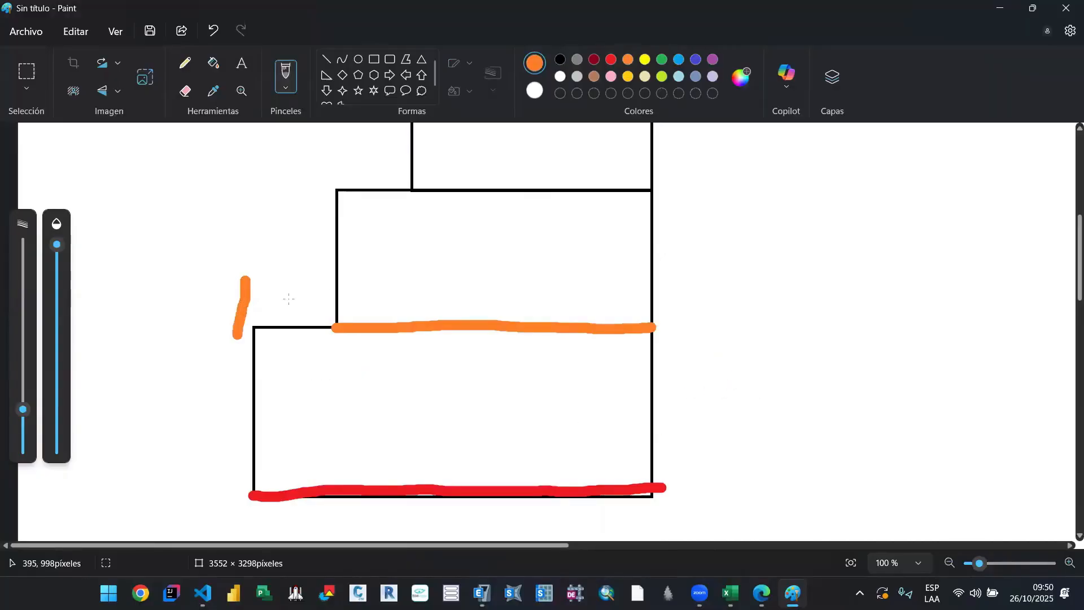
pyautogui.moveTo(247, 299)
pyautogui.mouseDown()
pyautogui.moveTo(339, 294)
pyautogui.moveTo(337, 328)
pyautogui.mouseUp()
pyautogui.moveTo(356, 280); pyautogui.dragTo(302, 313)
pyautogui.moveTo(276, 286); pyautogui.dragTo(201, 328)
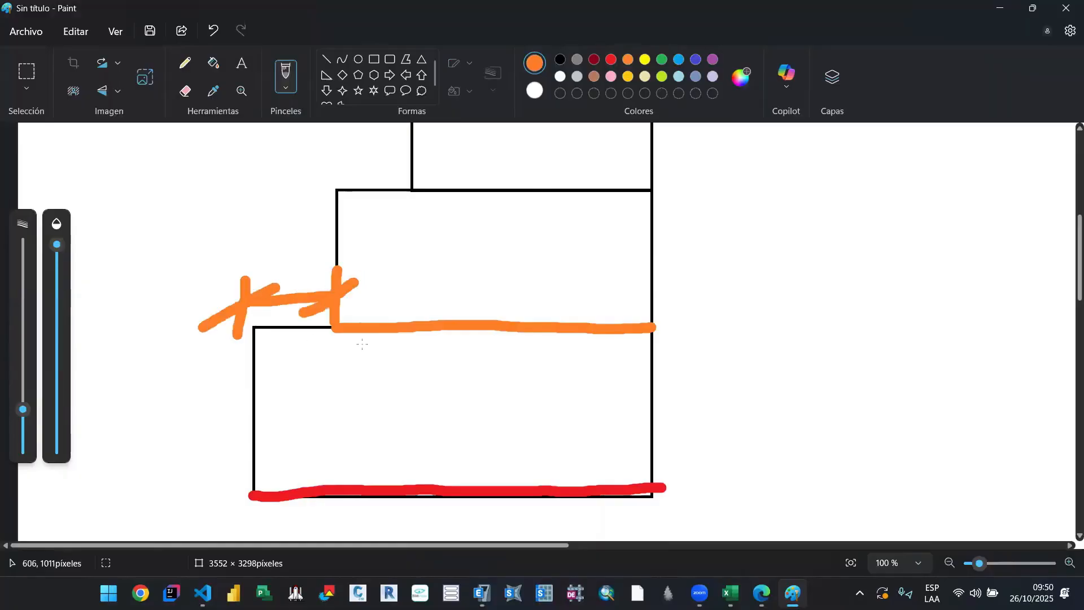
pyautogui.scroll(2, 360, 350)
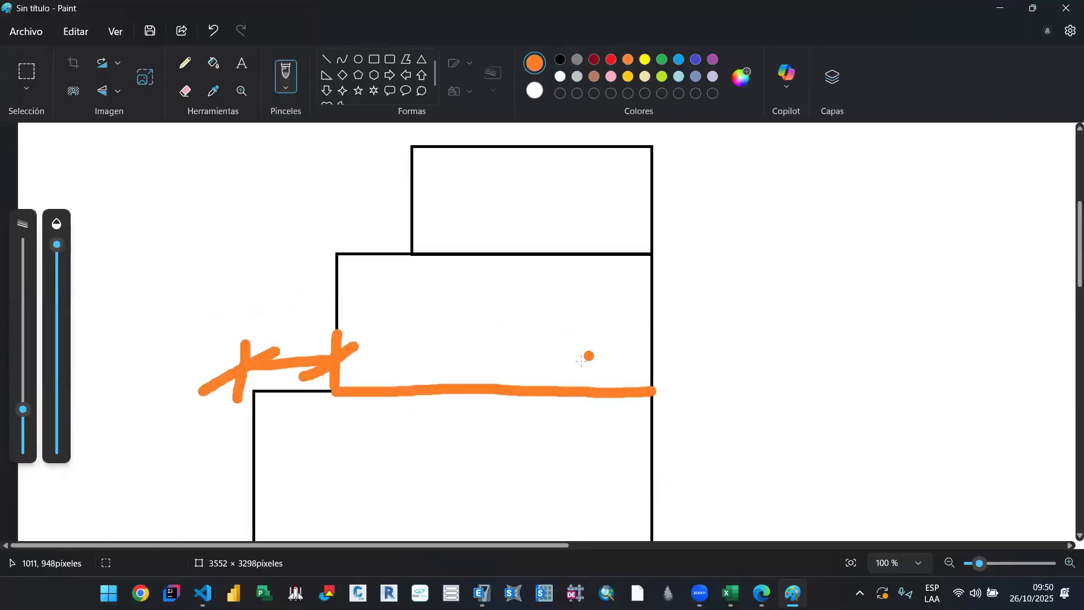
pyautogui.scroll(-2, 585, 359)
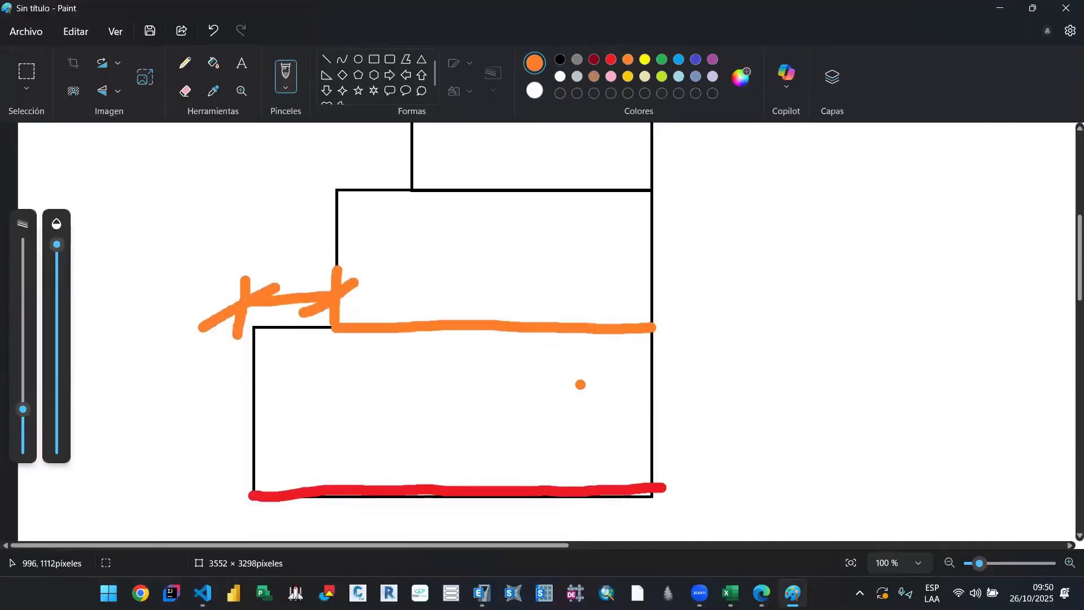
# Step: Return to the 00. A_Sismico_Lineal workbook and inspect the Pi/Pi+1 ratio formulas in E385 and F385 without changing them
pyautogui.click(998, 9)
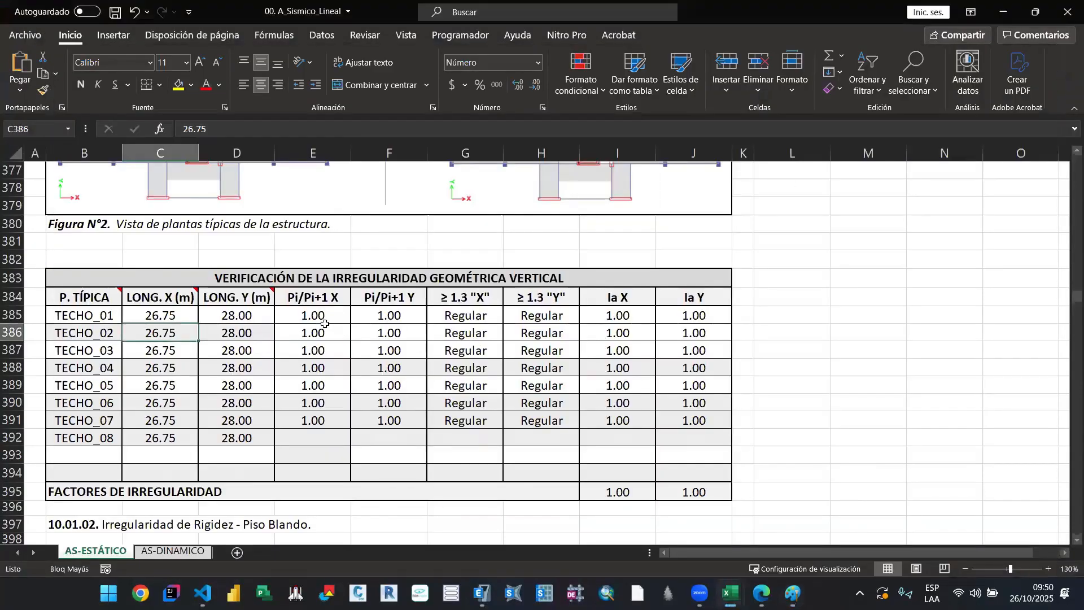
pyautogui.click(304, 314)
pyautogui.doubleClick(303, 314)
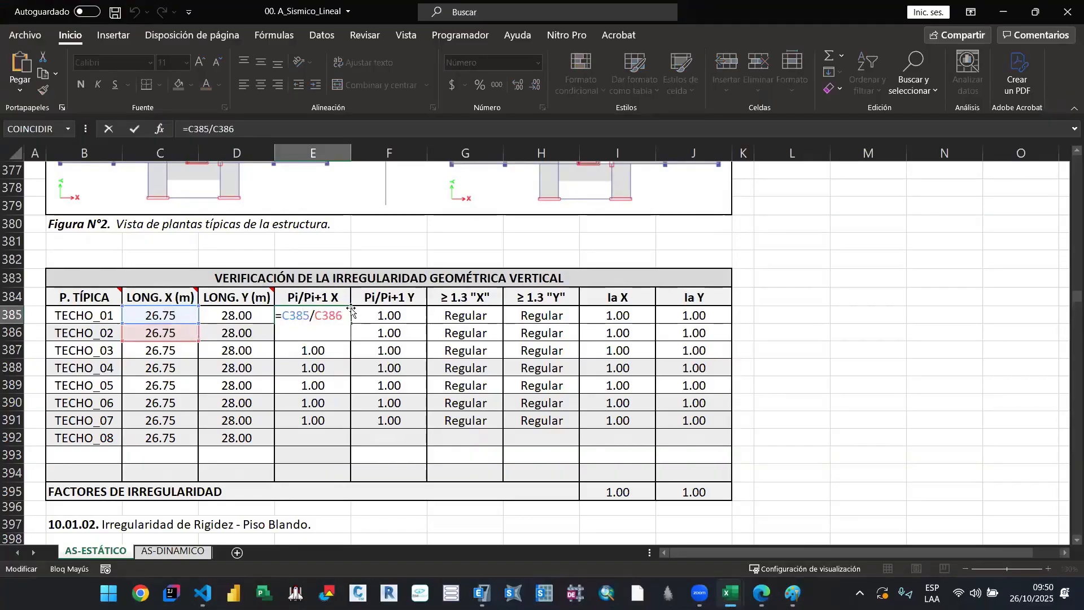
pyautogui.hotkey('ctrl', 'Return')
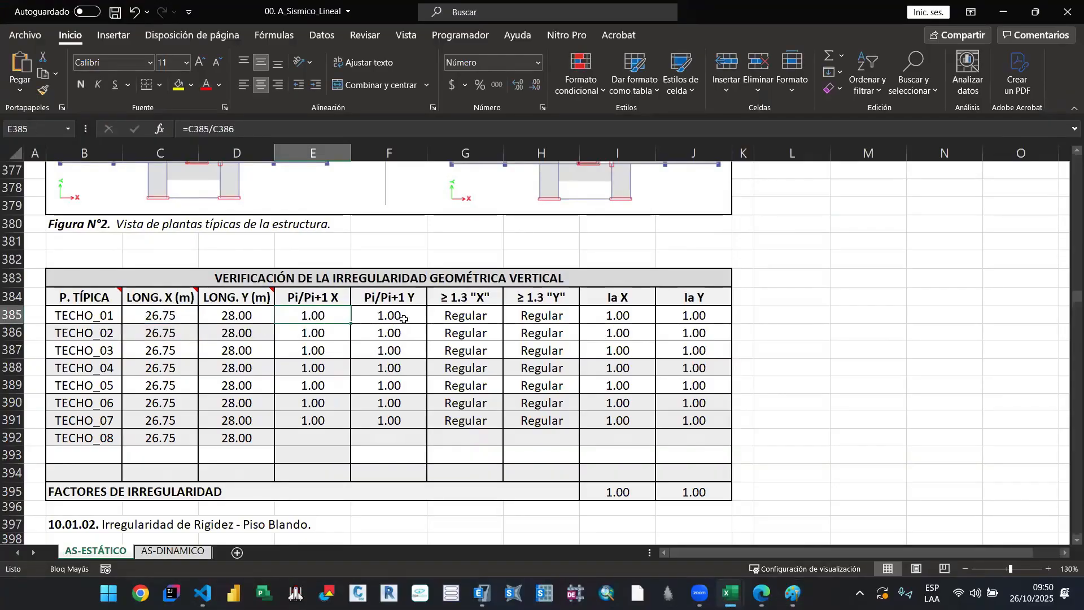
pyautogui.press('Right')
pyautogui.press('F2')
pyautogui.press('Escape')
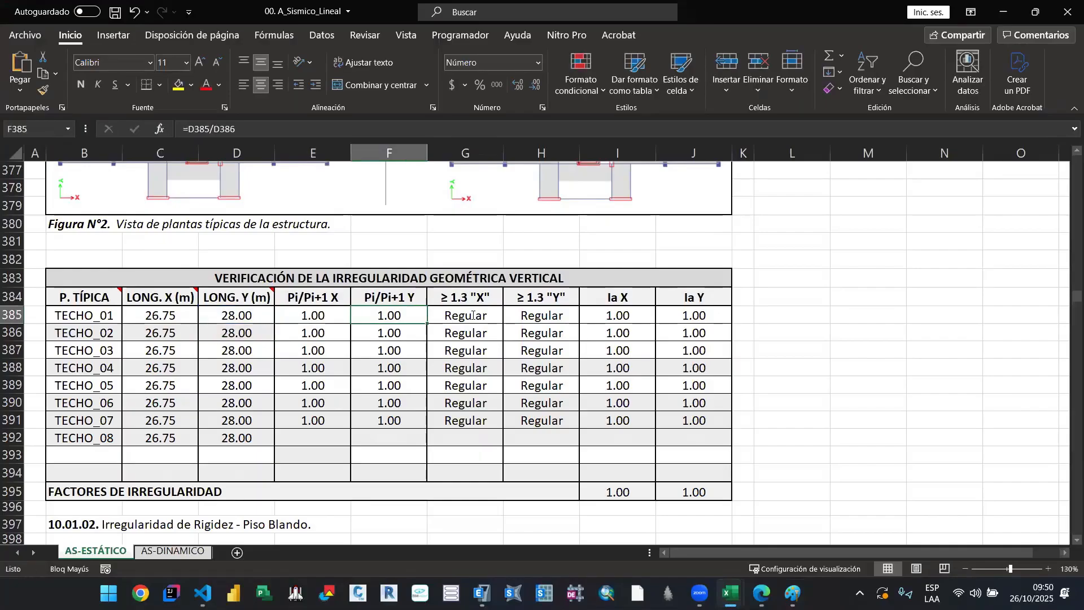
# Step: Inspect the 1.3 limit formula in G385 without changing it, and select the floor plan image above the table
pyautogui.press('Right')
pyautogui.press('F2')
pyautogui.click(436, 318)
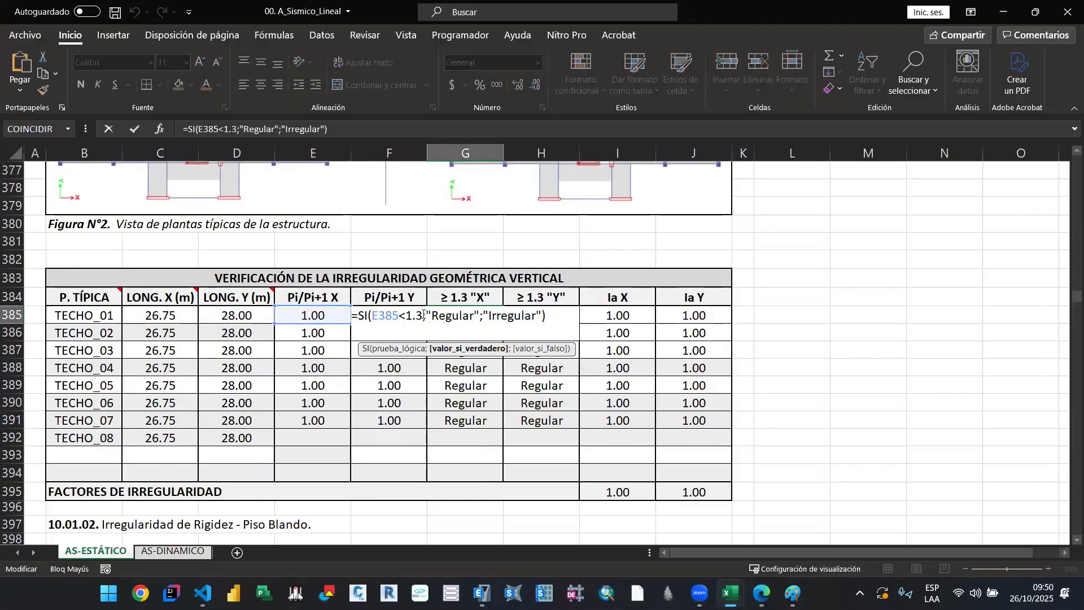
pyautogui.press('Escape')
pyautogui.scroll(6, 277, 305)
pyautogui.click(277, 305)
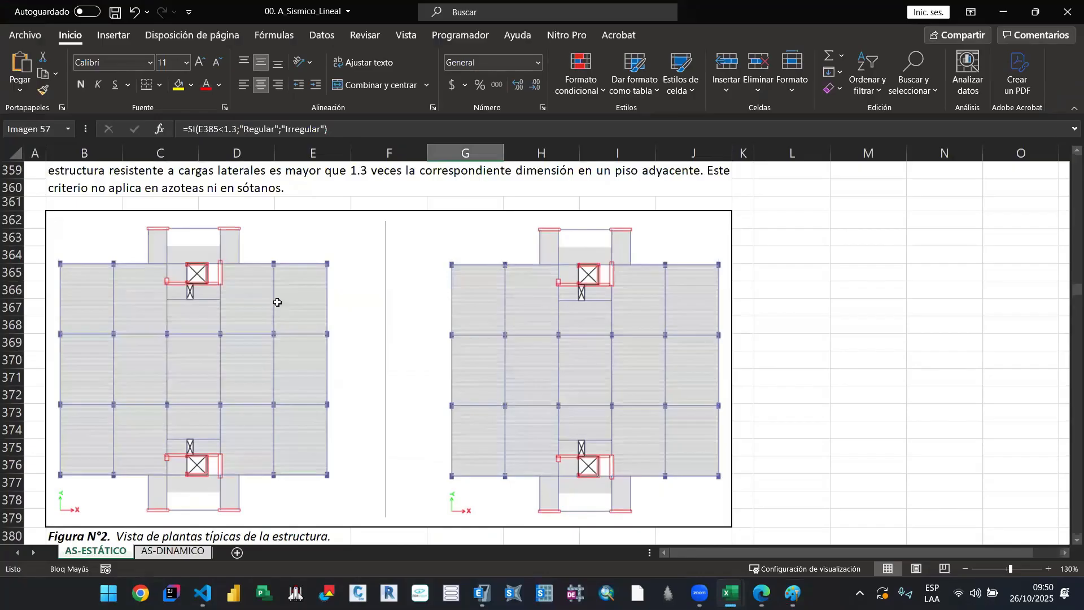
# Step: Delete the floor plan image above Figura N°2, then switch to ETABS and colour the T10 plan view by Objects
pyautogui.press('Delete')
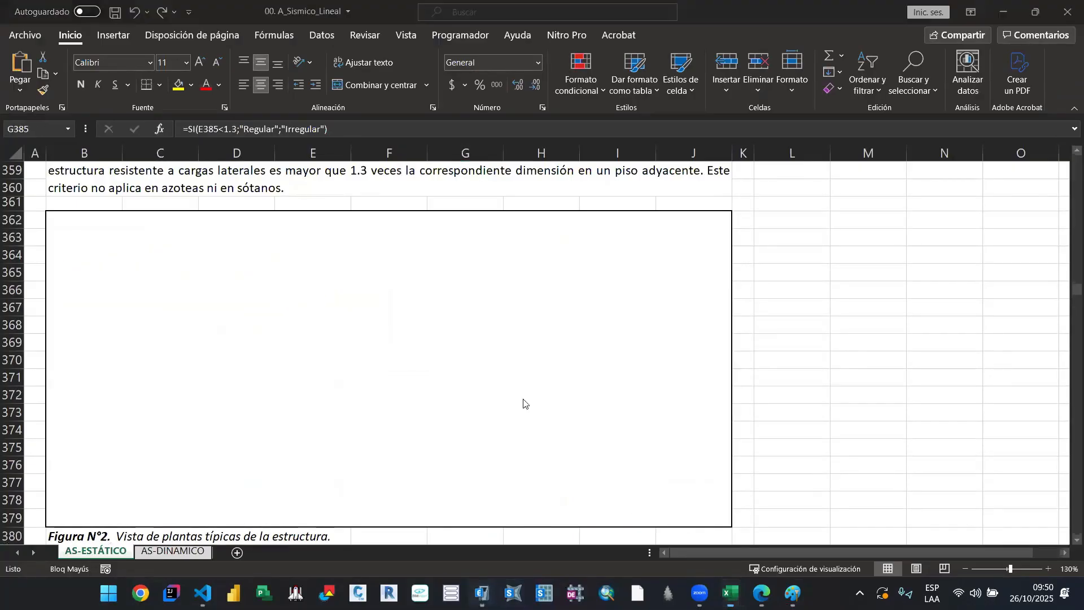
pyautogui.hotkey('alt', 'Tab')
pyautogui.click(474, 51)
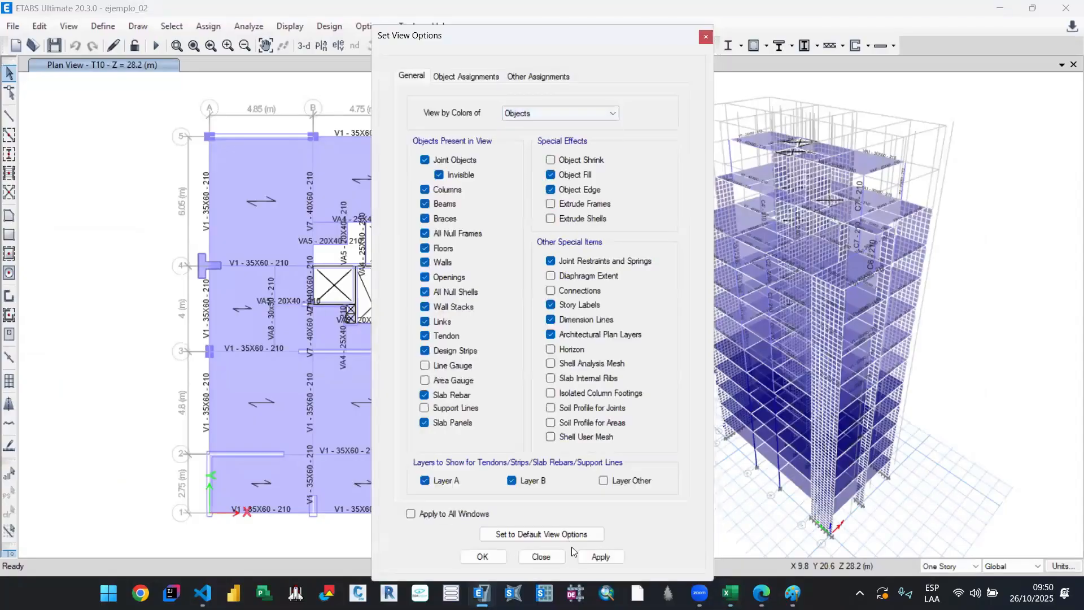
pyautogui.click(600, 557)
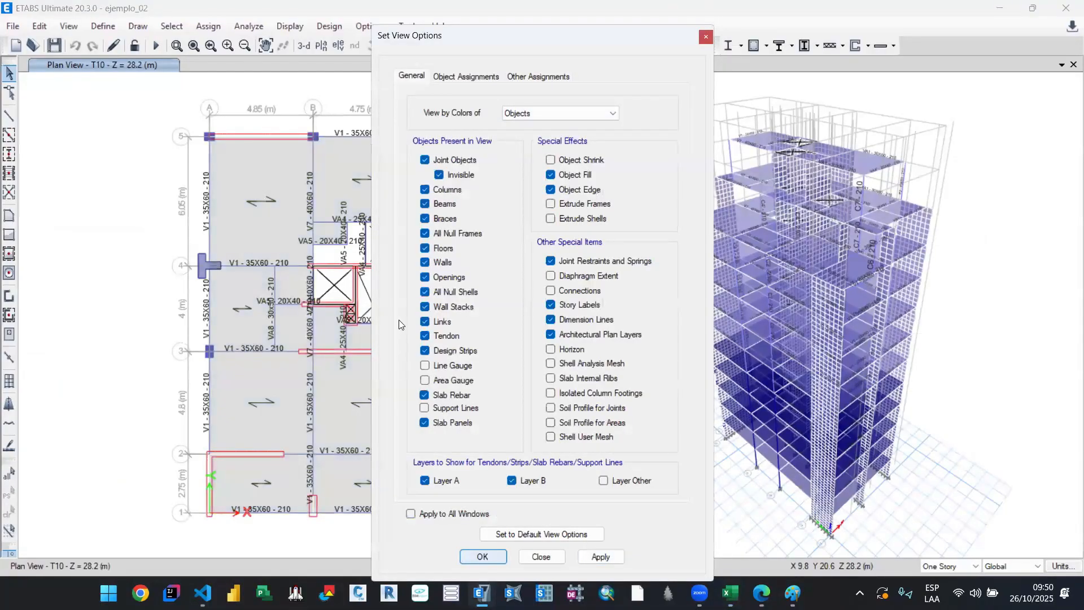
# Step: Hide the frame section labels in the T10 plan view and capture a screenshot of the plan with its grid dimensions
pyautogui.click(468, 48)
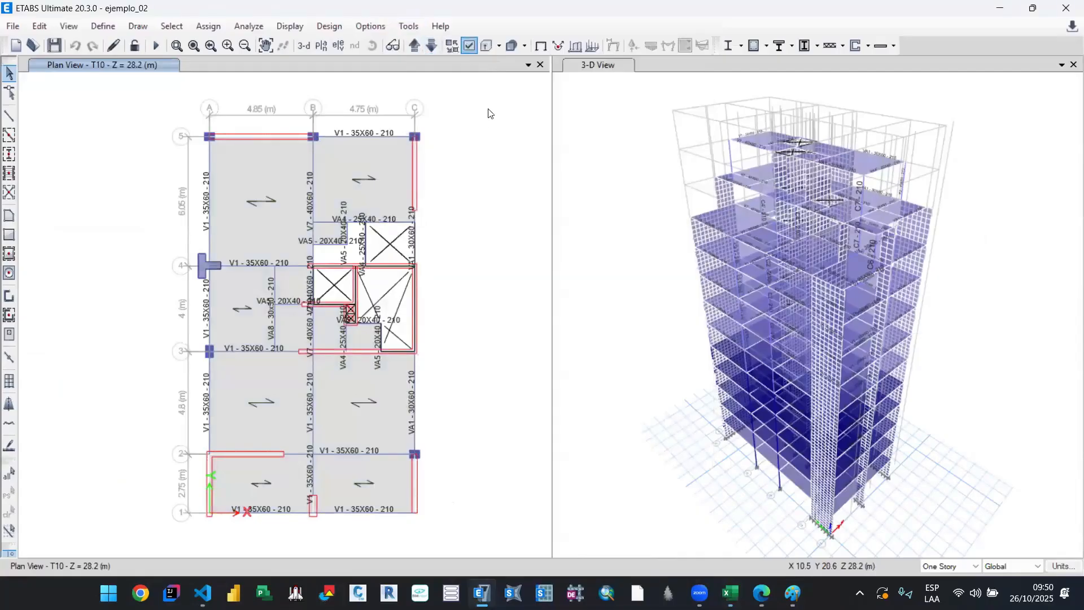
pyautogui.click(466, 76)
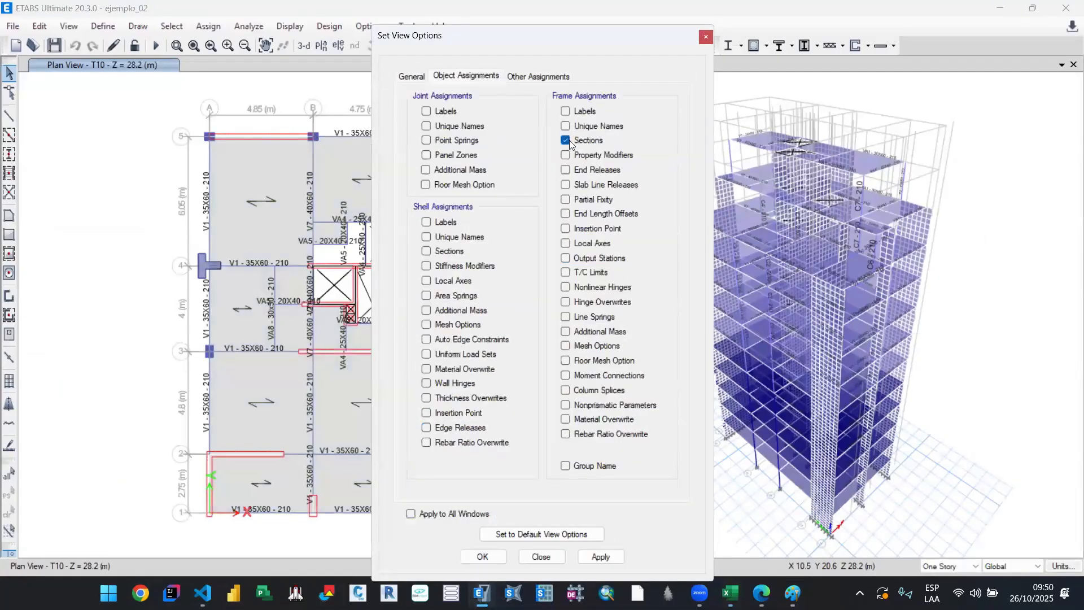
pyautogui.click(609, 556)
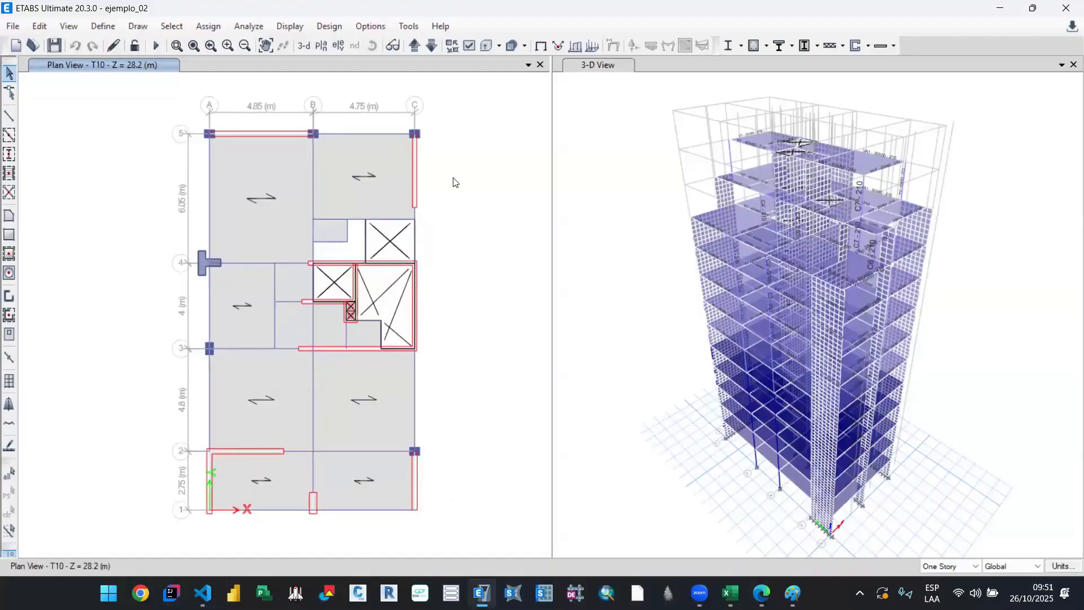
pyautogui.press('super+shift+s')
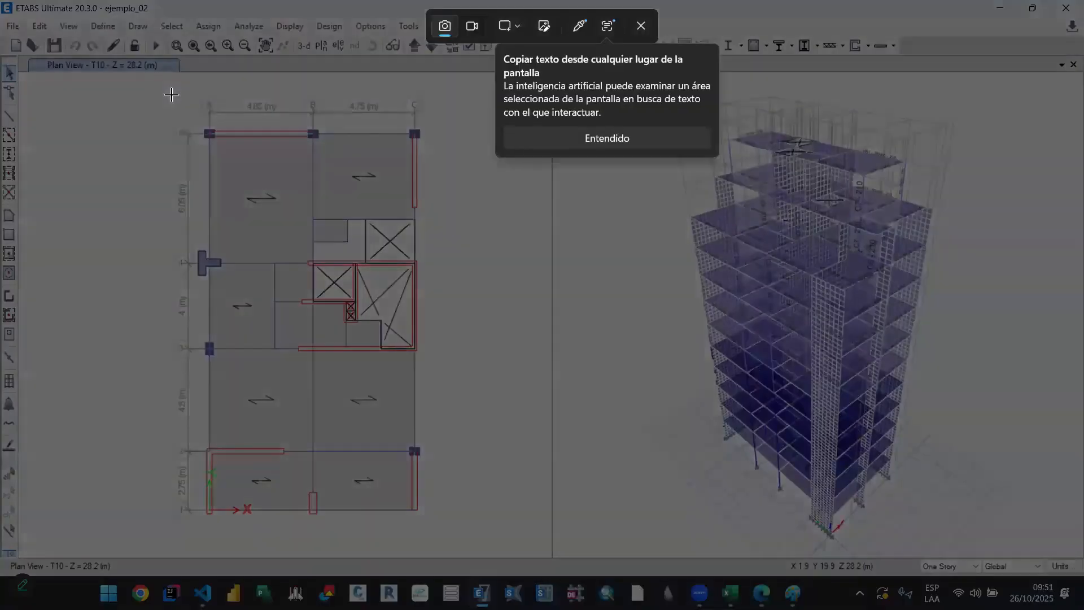
pyautogui.moveTo(170, 90); pyautogui.dragTo(429, 524)
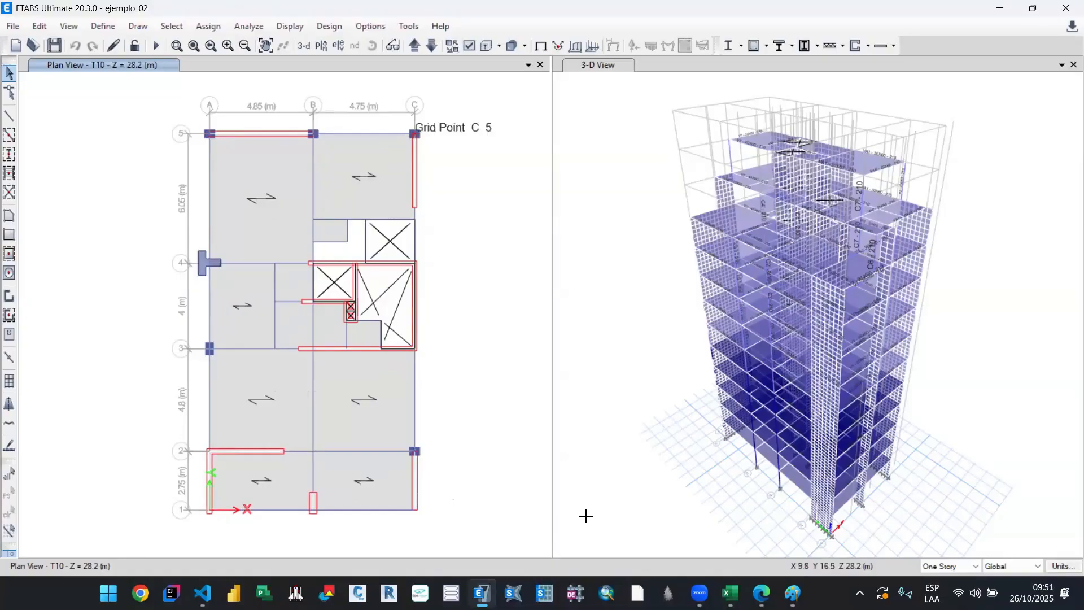
# Step: Return to the 00. A_Sismico_Lineal workbook and set LONG. X to 9.60 m for TECHO_01 through TECHO_04
pyautogui.moveTo(729, 593)
pyautogui.click(644, 544)
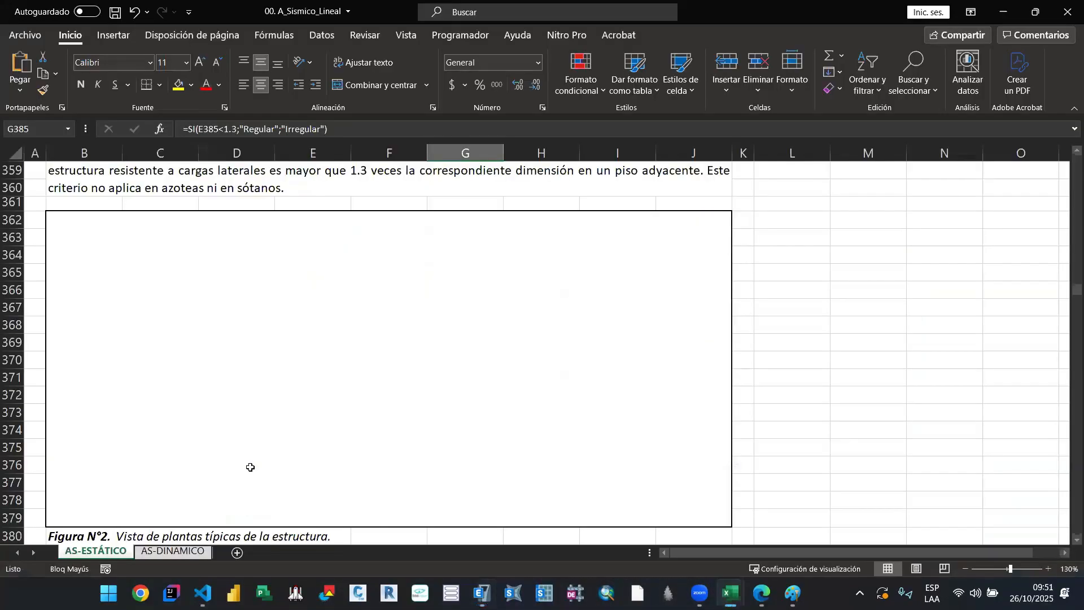
pyautogui.scroll(-6, 138, 370)
pyautogui.click(187, 312)
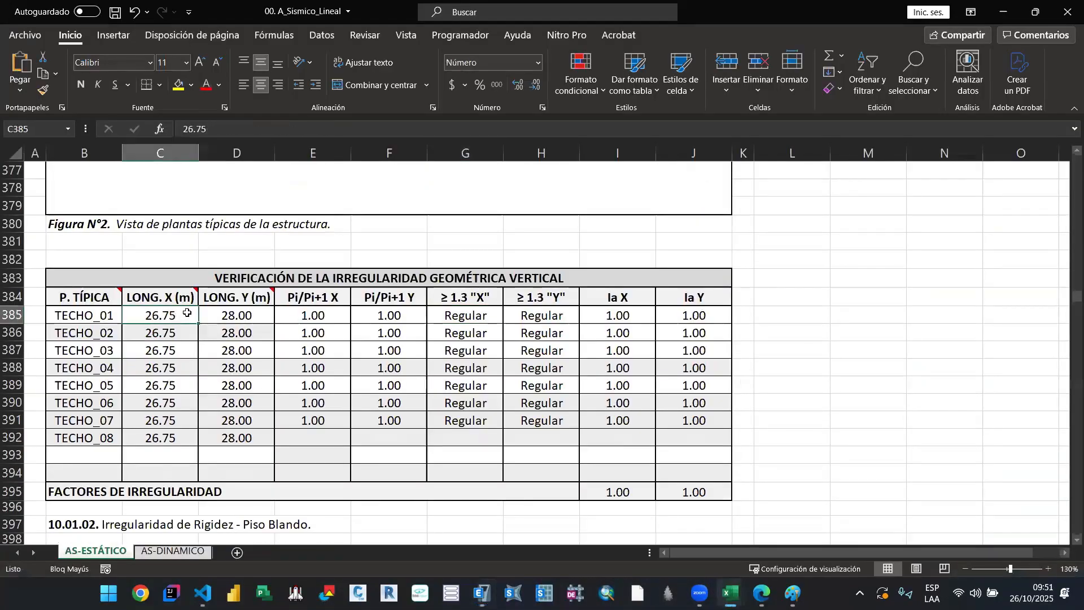
pyautogui.write('9.60')
pyautogui.press('Return')
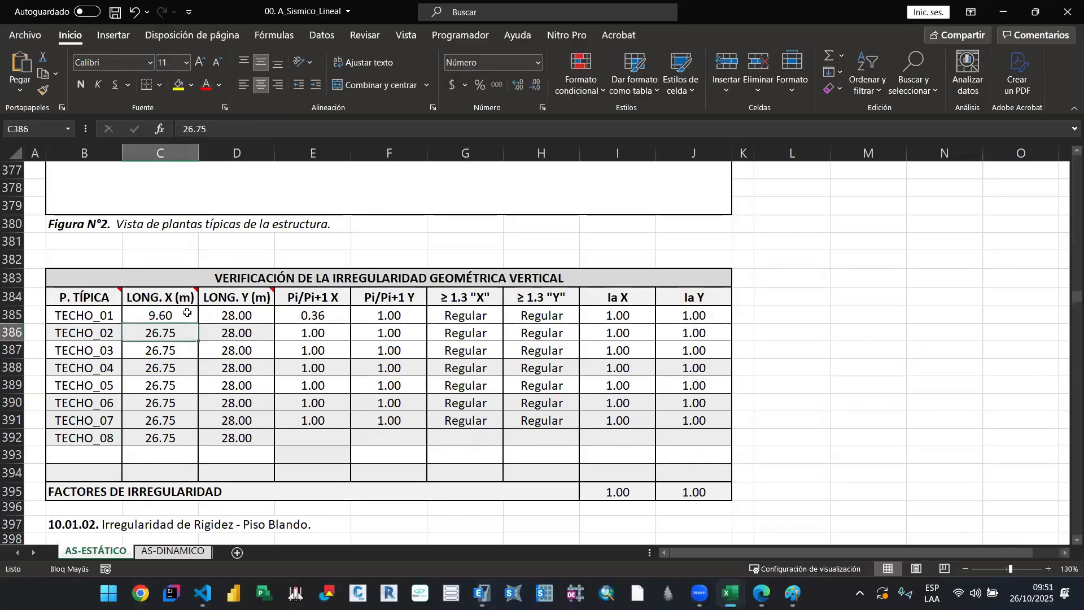
pyautogui.write('9.60')
pyautogui.press('Return')
pyautogui.write('9.60')
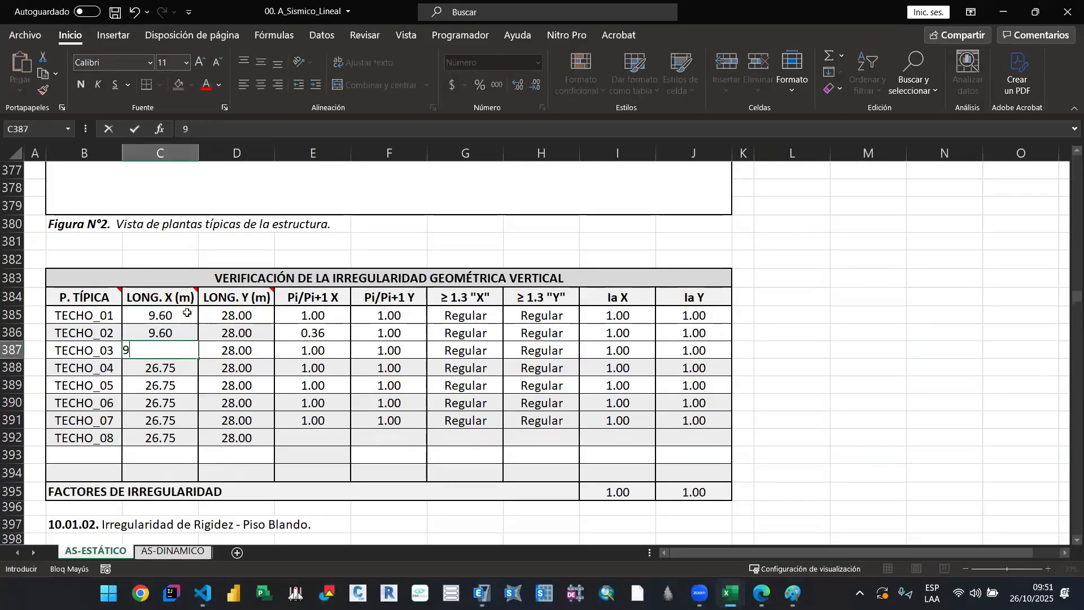
pyautogui.press('Return')
pyautogui.write('9.60')
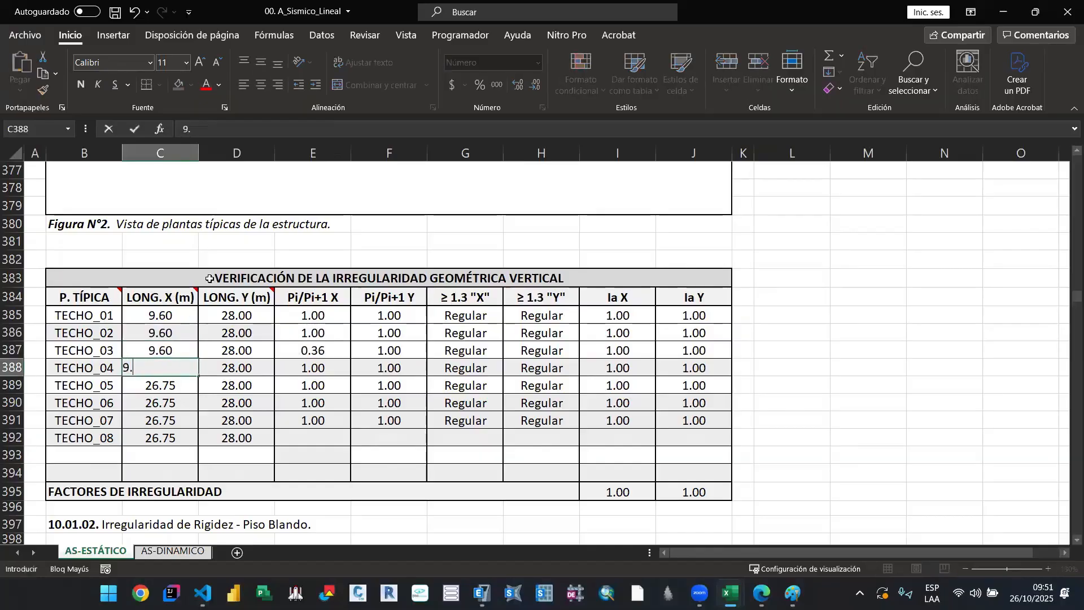
pyautogui.press('Return')
# Step: Set LONG. X to 9.60 m for TECHO_05 through TECHO_08 in the vertical geometric irregularity table
pyautogui.write('9')
pyautogui.press('Return')
pyautogui.press('Up')
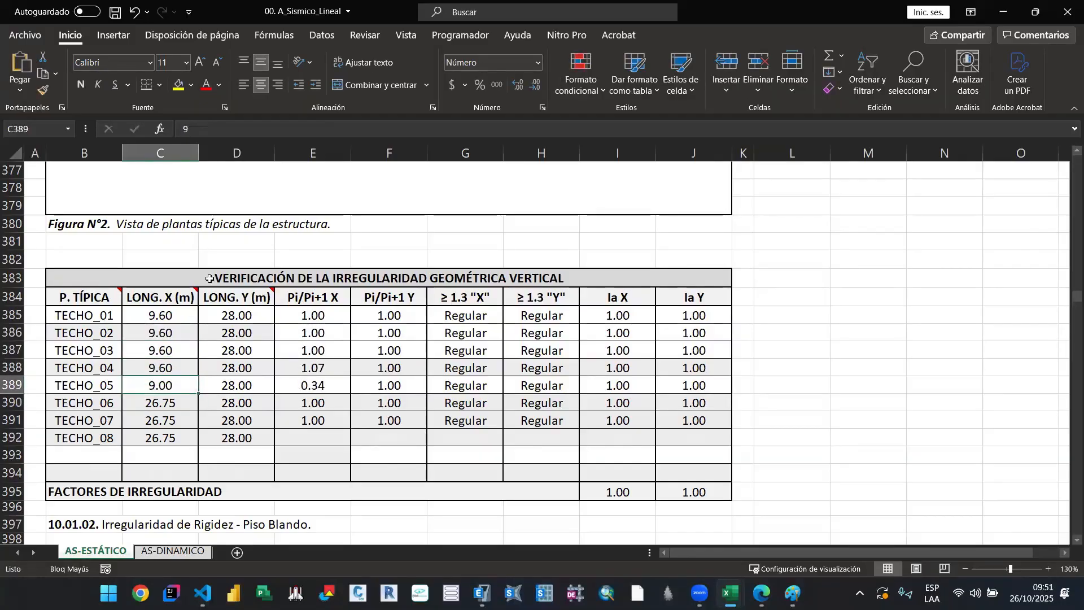
pyautogui.write('9.60')
pyautogui.press('Return')
pyautogui.write('9.60')
pyautogui.press('Return')
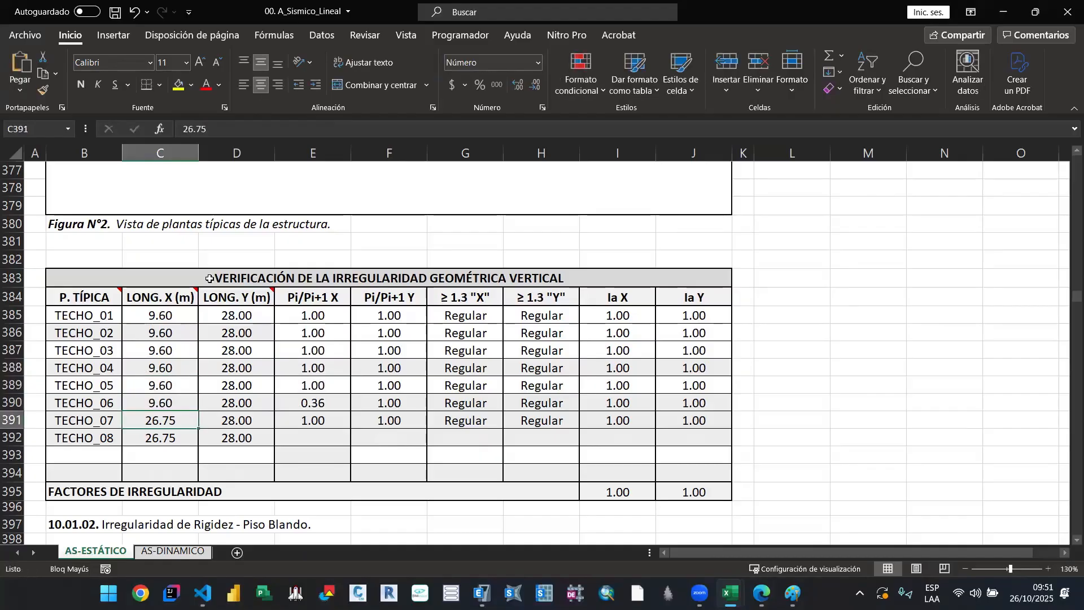
pyautogui.write('9.60')
pyautogui.press('Return')
pyautogui.write('9.6')
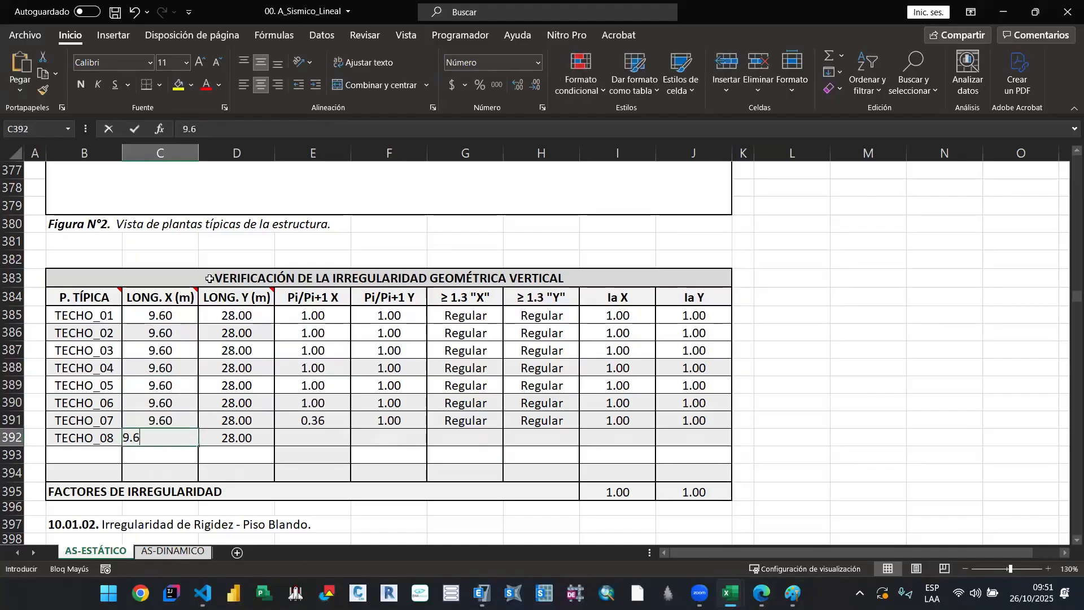
pyautogui.write('0')
pyautogui.press('Return')
# Step: Set LONG. Y to 17.5 m for TECHO_01 through TECHO_04 in the vertical geometric irregularity table
pyautogui.click(248, 316)
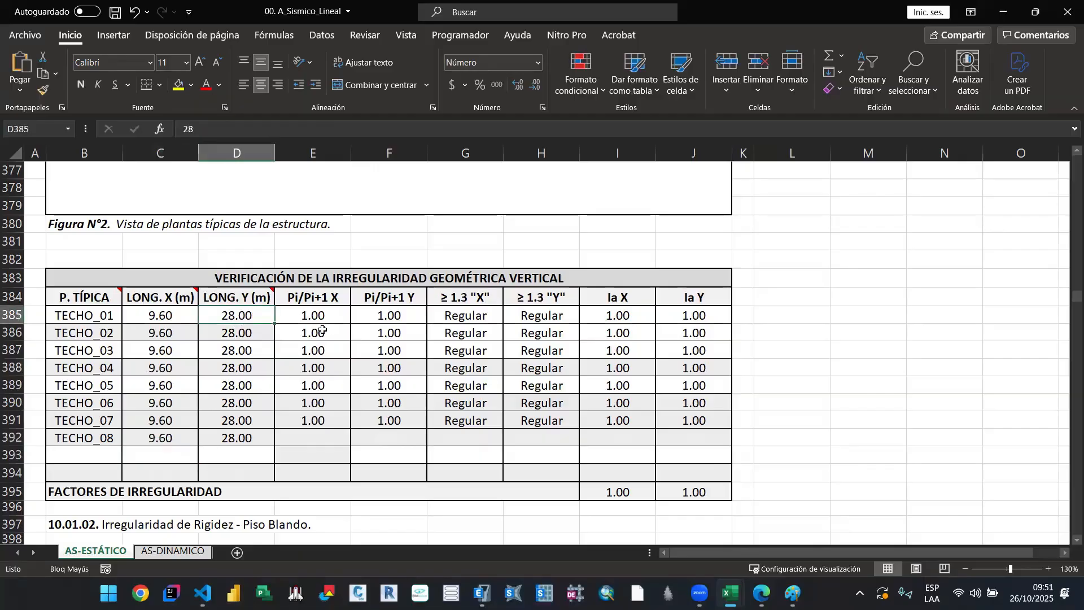
pyautogui.write('17.5')
pyautogui.press('Return')
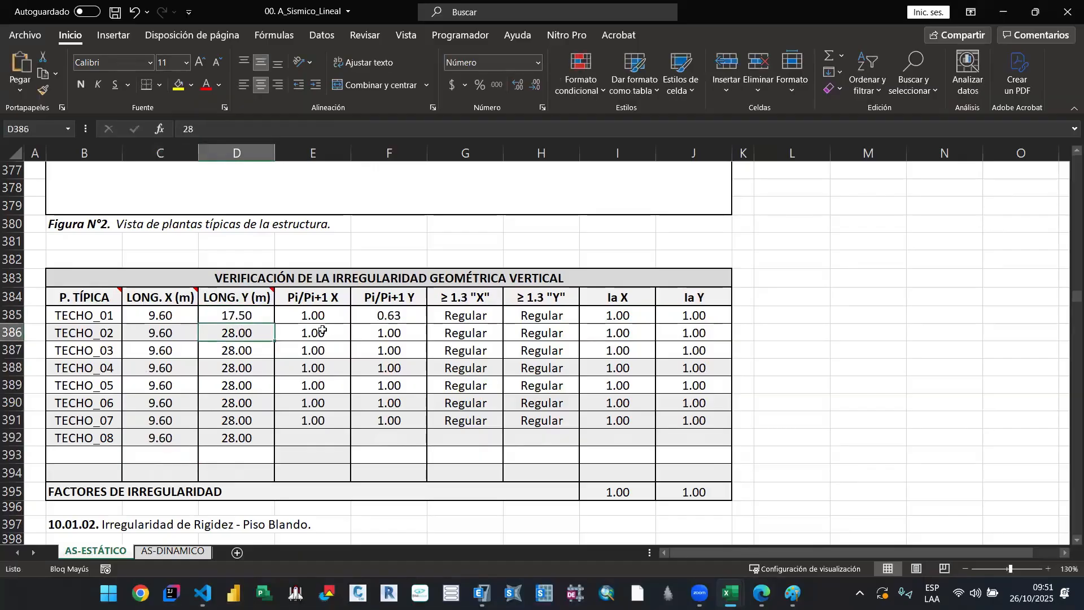
pyautogui.write('17.5')
pyautogui.press('Return')
pyautogui.write('17.5')
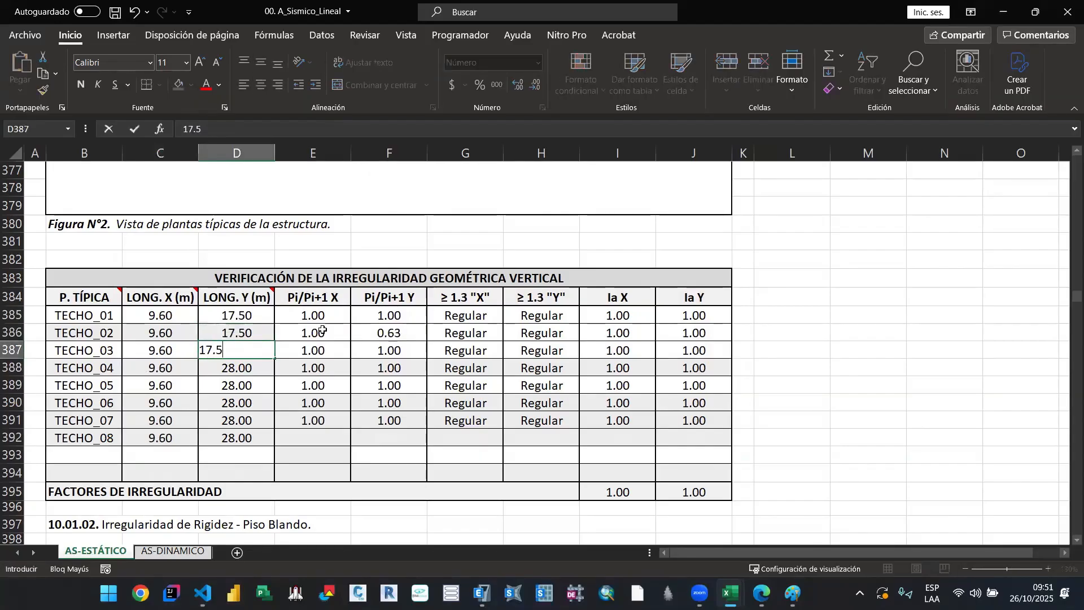
pyautogui.press('Return')
pyautogui.write('173')
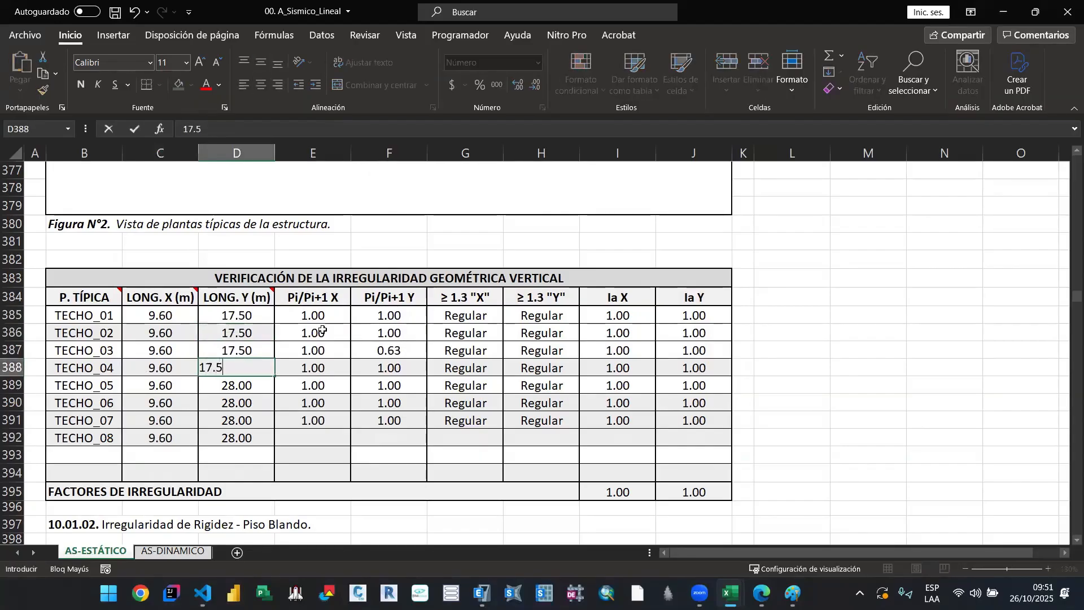
pyautogui.press('Return')
# Step: Set LONG. Y to 17.5 m for TECHO_05 through TECHO_08 in the same table
pyautogui.write('17.5')
pyautogui.press('Return')
pyautogui.write('17.5')
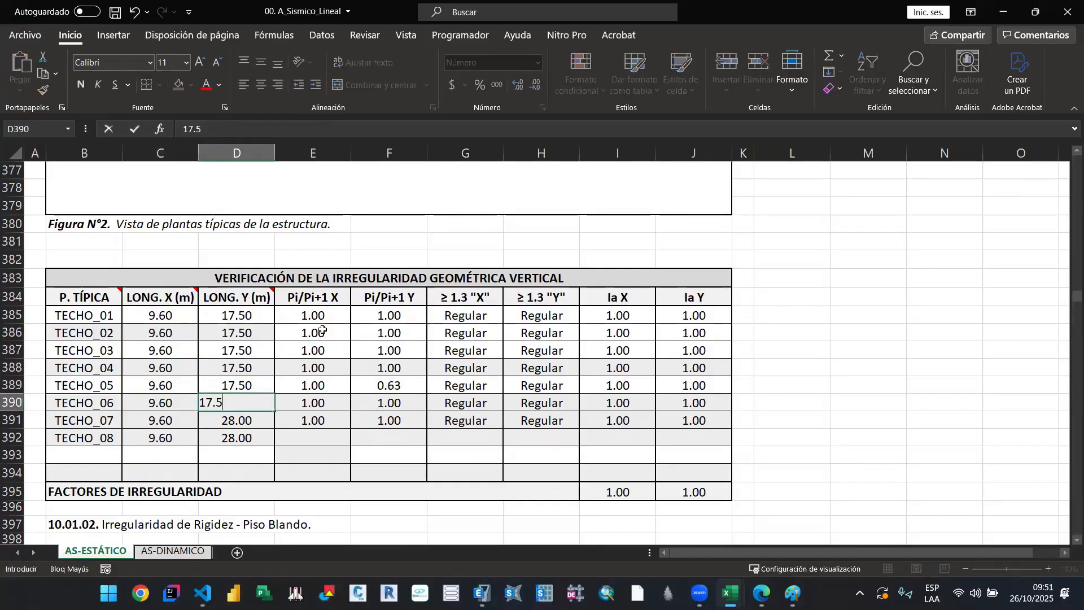
pyautogui.press('Return')
pyautogui.write('17.5')
pyautogui.press('Return')
pyautogui.write('17.')
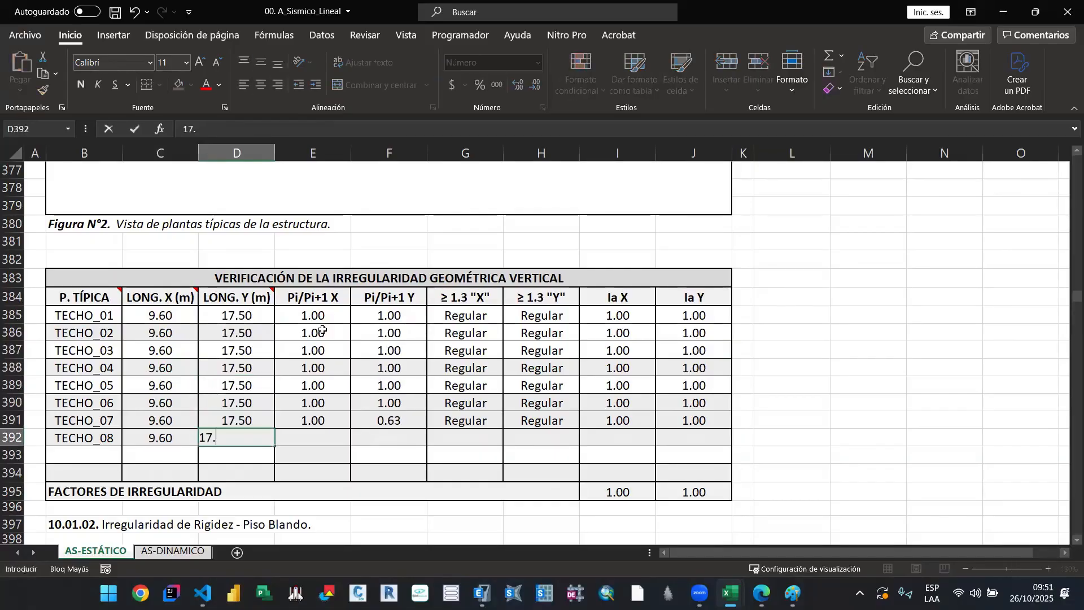
pyautogui.press('Return')
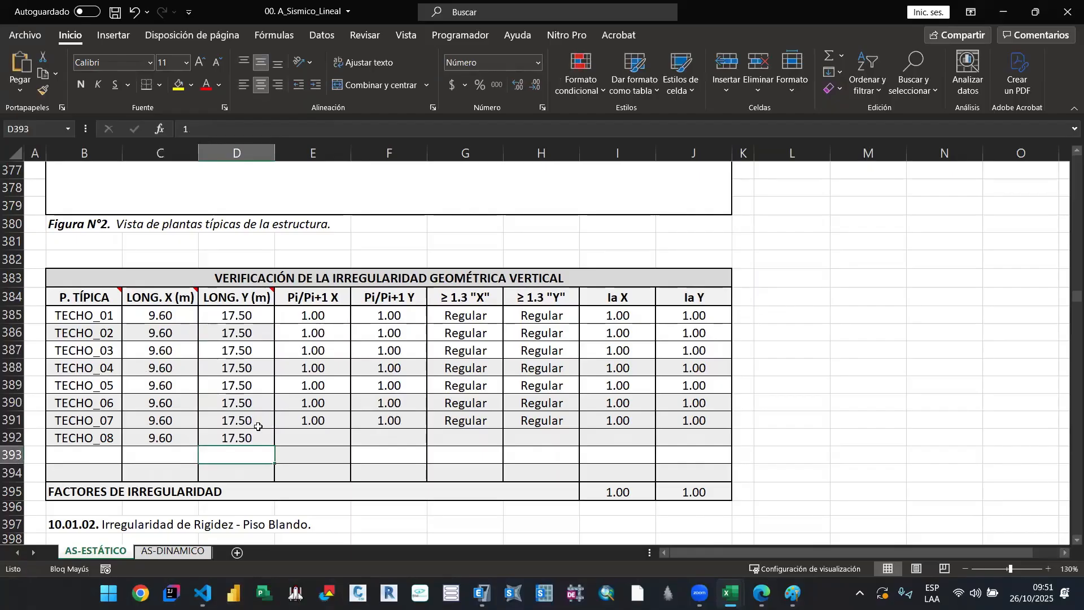
# Step: Review the typical floor names in the P. TÍPICA column against the vertical geometric irregularity results
pyautogui.scroll(-3, 258, 436)
pyautogui.scroll(3, 254, 426)
pyautogui.click(345, 440)
pyautogui.click(100, 334)
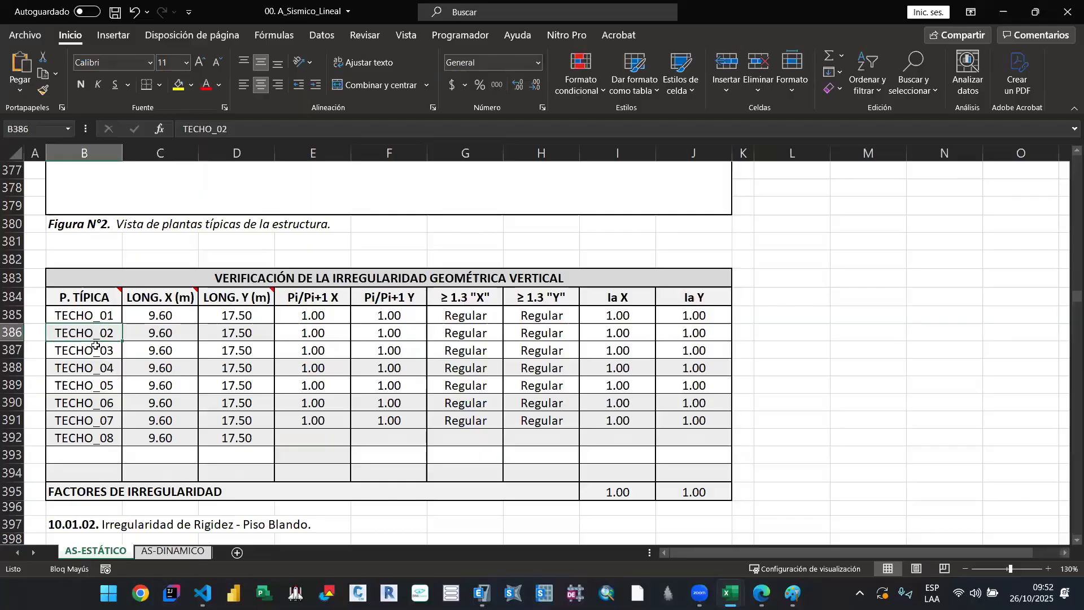
pyautogui.click(86, 385)
pyautogui.click(90, 442)
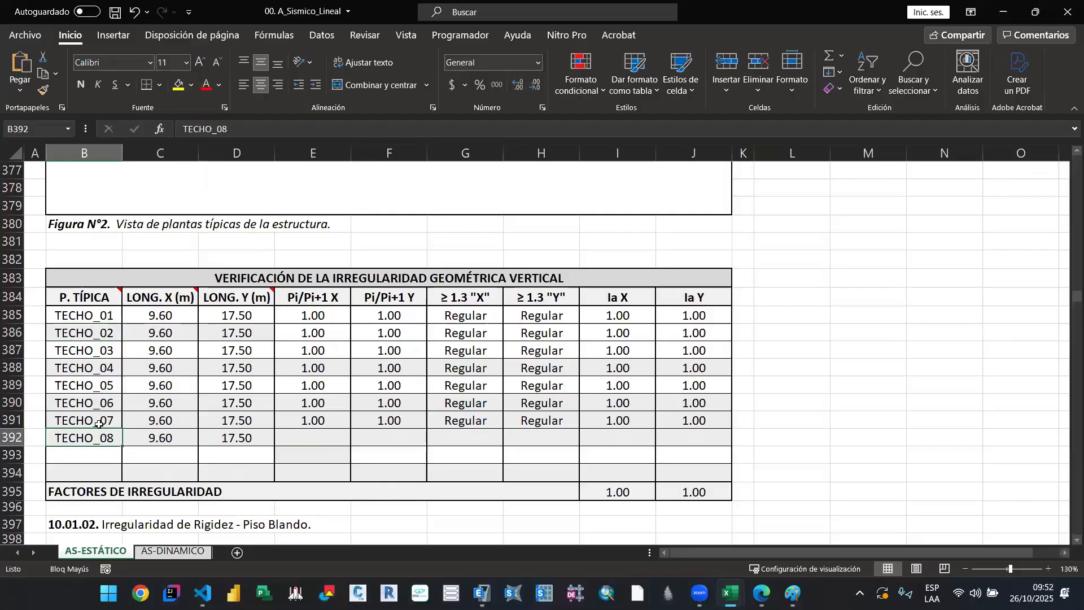
pyautogui.click(103, 421)
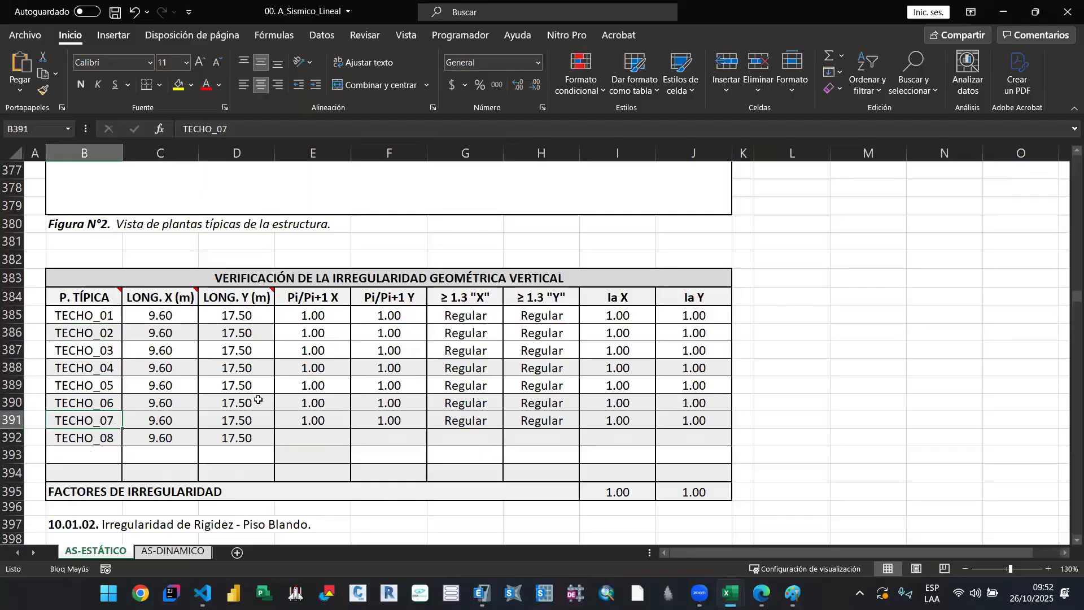
pyautogui.click(106, 322)
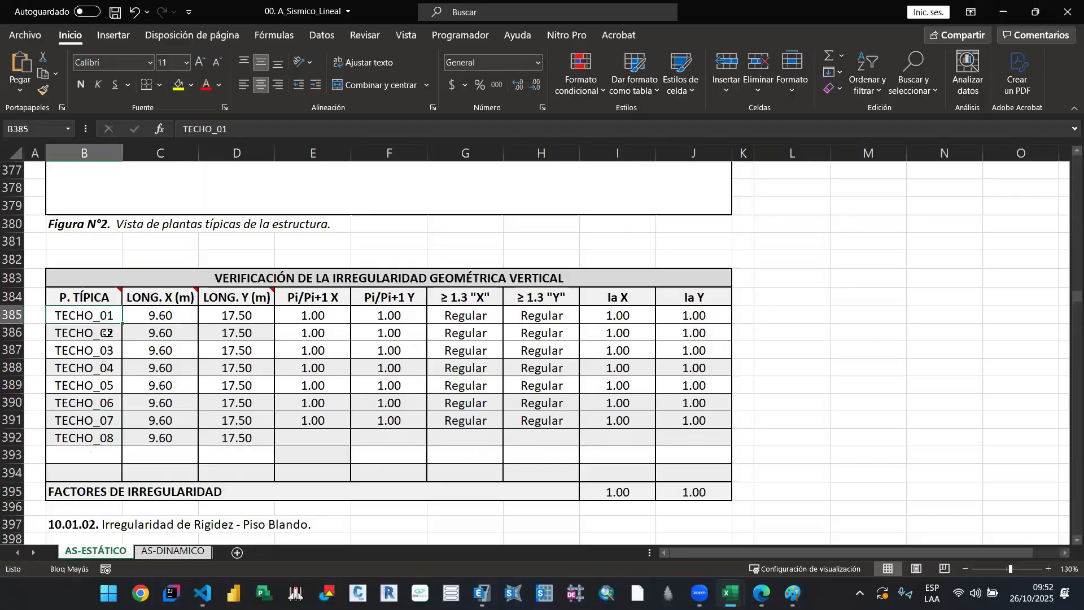
# Step: Rename the second typical floor, in cell B386, as TECHO_05
pyautogui.click(106, 334)
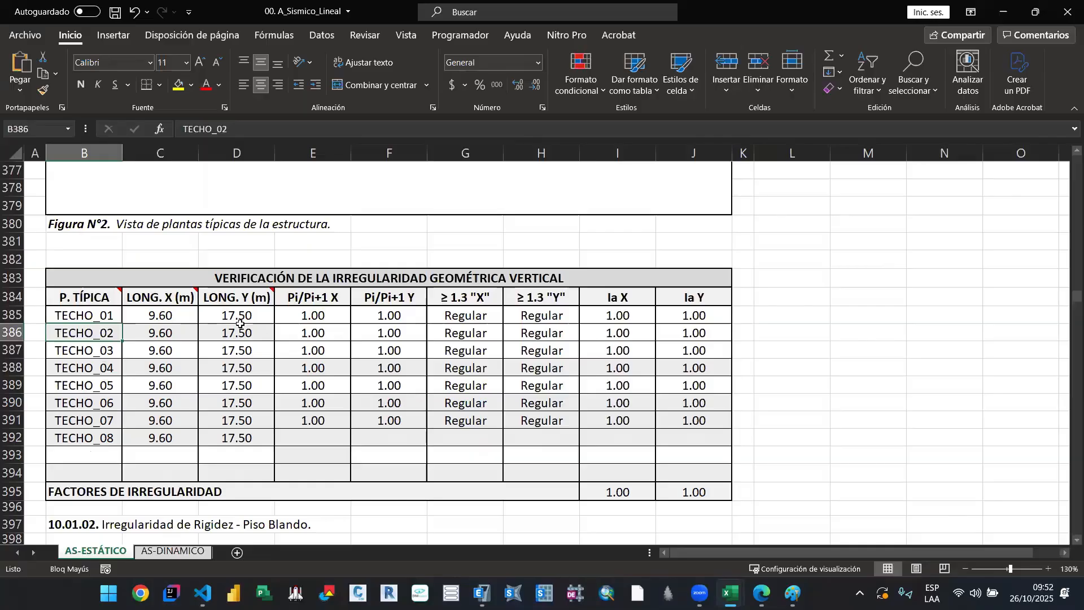
pyautogui.click(252, 128)
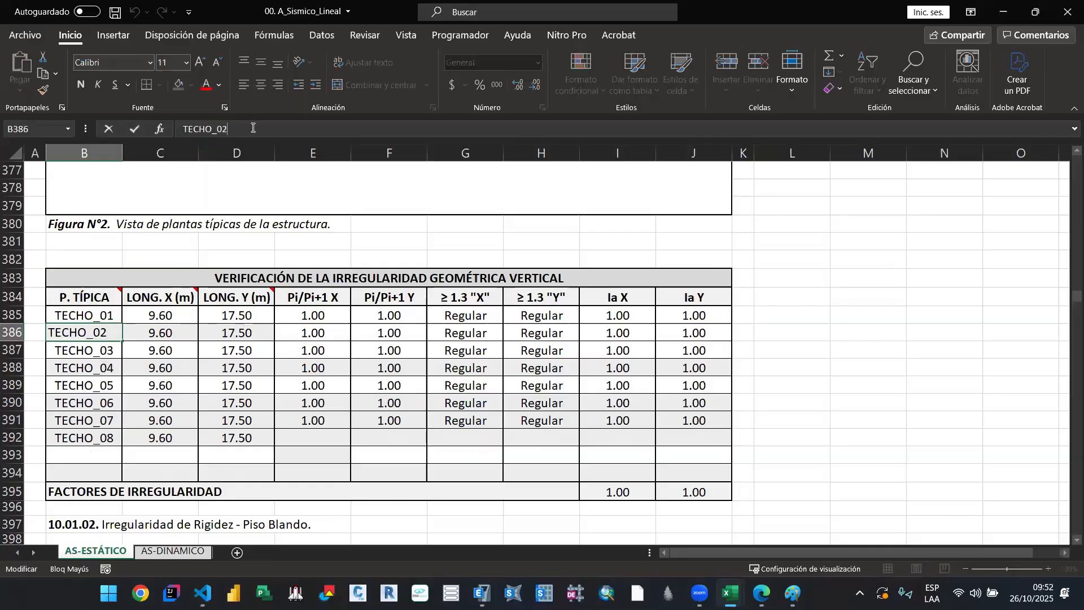
pyautogui.press('BackSpace')
pyautogui.write('6')
pyautogui.press('Return')
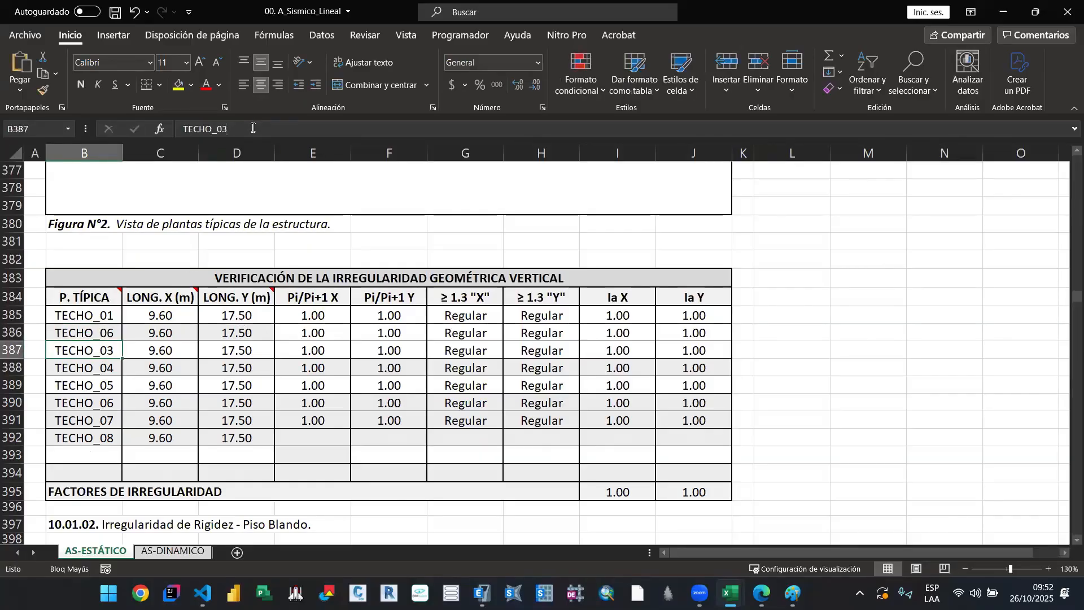
pyautogui.doubleClick(113, 334)
pyautogui.press('BackSpace')
pyautogui.write('2')
pyautogui.press('Return')
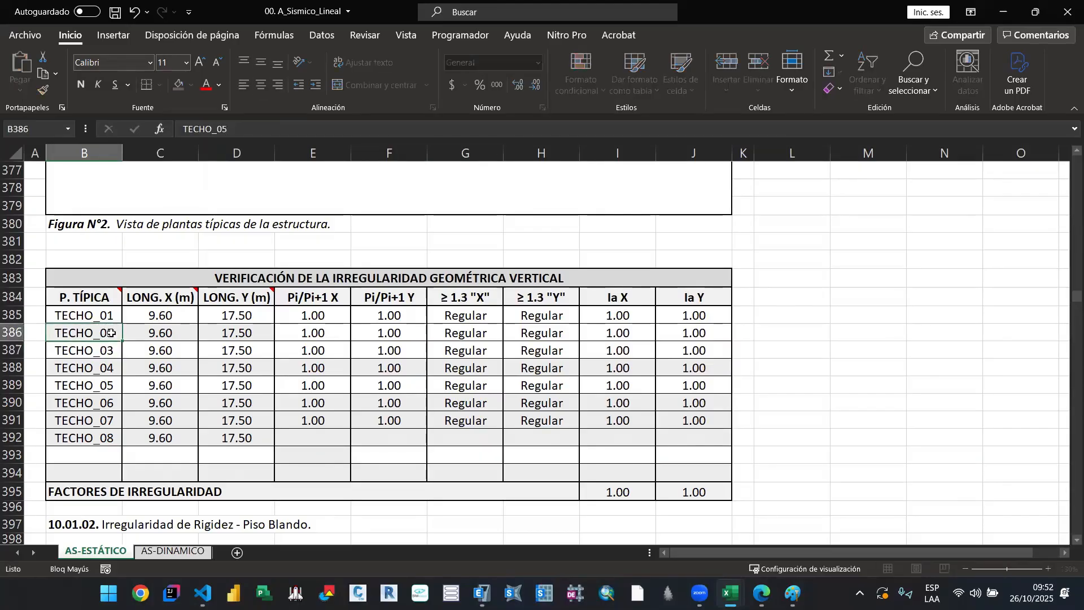
# Step: Rename the typical floors in B387 and B388 as TECHO_06 and TECHO_10
pyautogui.doubleClick(110, 351)
pyautogui.press('BackSpace')
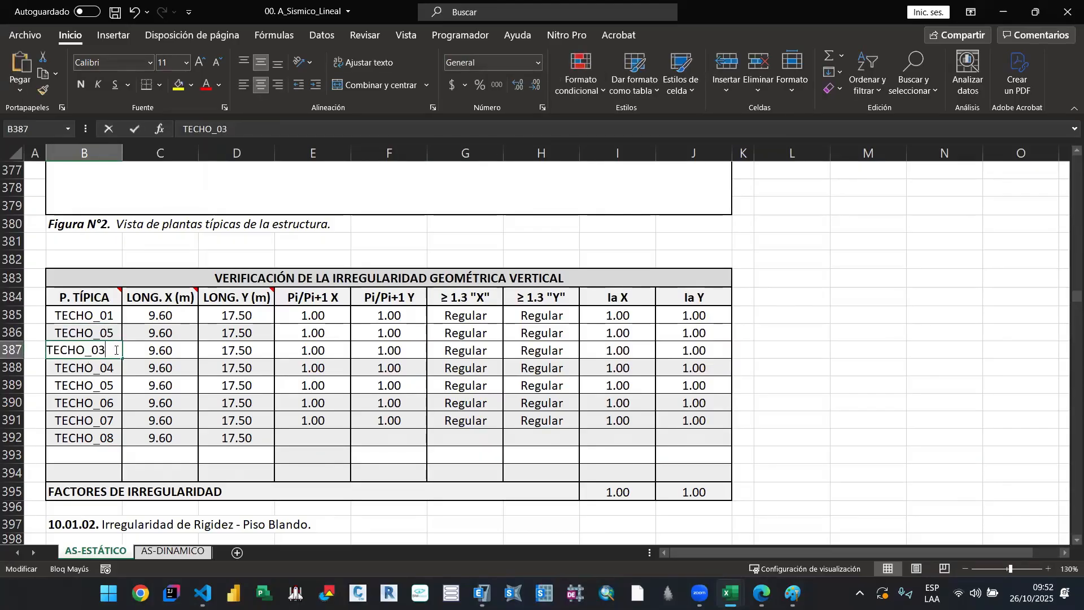
pyautogui.write('6')
pyautogui.press('Return')
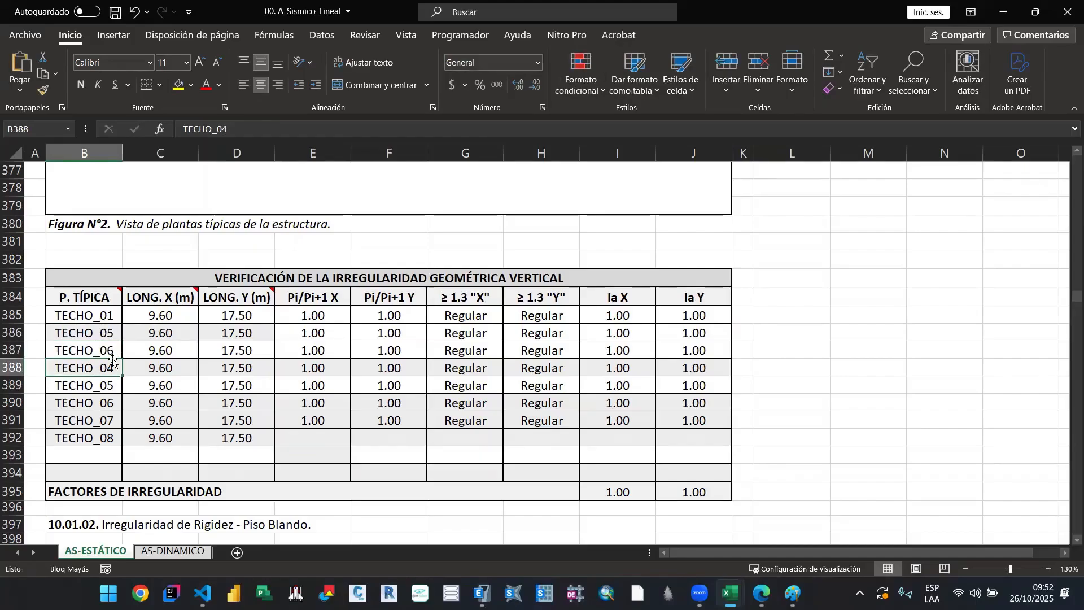
pyautogui.doubleClick(111, 366)
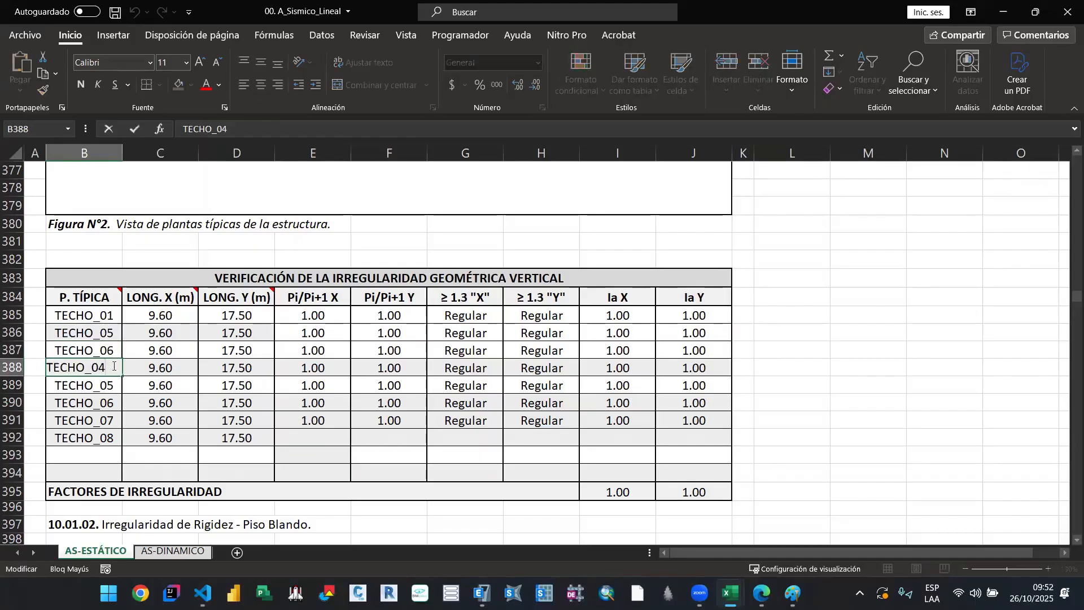
pyautogui.press('BackSpace')
pyautogui.press('BackSpace')
pyautogui.write('10')
pyautogui.press('Return')
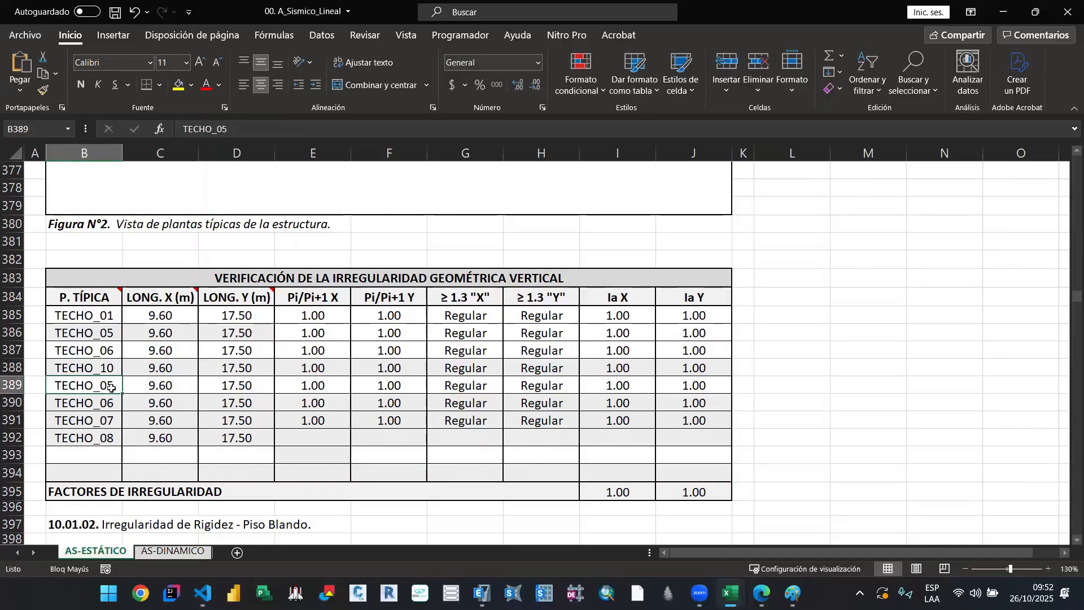
# Step: Rename the typical floors in B389 and B390 as TECHO_11 and TECHO_12
pyautogui.press('F2')
pyautogui.press('BackSpace')
pyautogui.press('BackSpace')
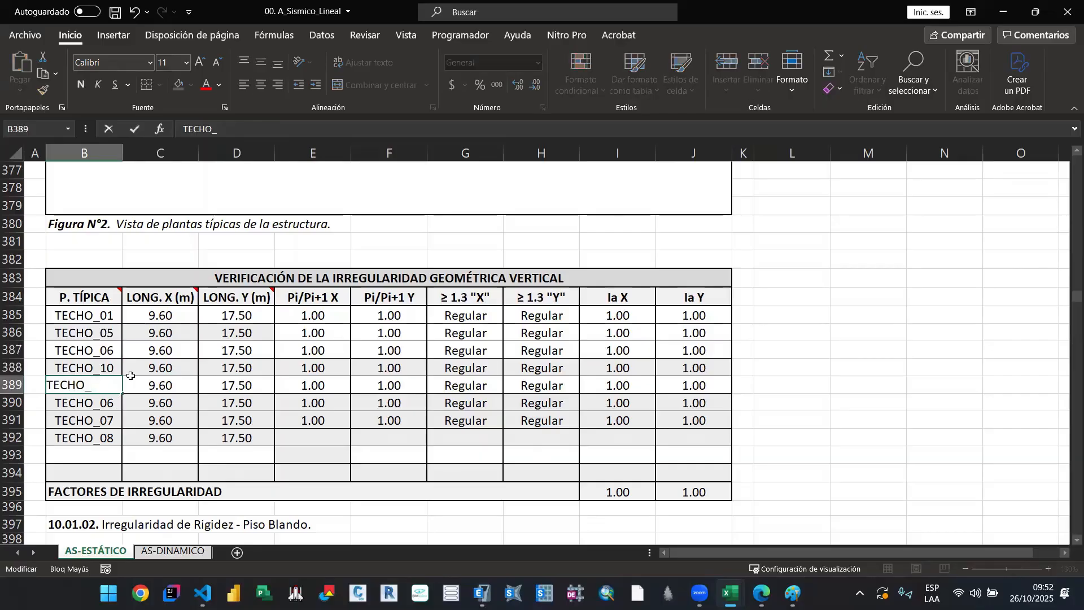
pyautogui.write('11')
pyautogui.press('Return')
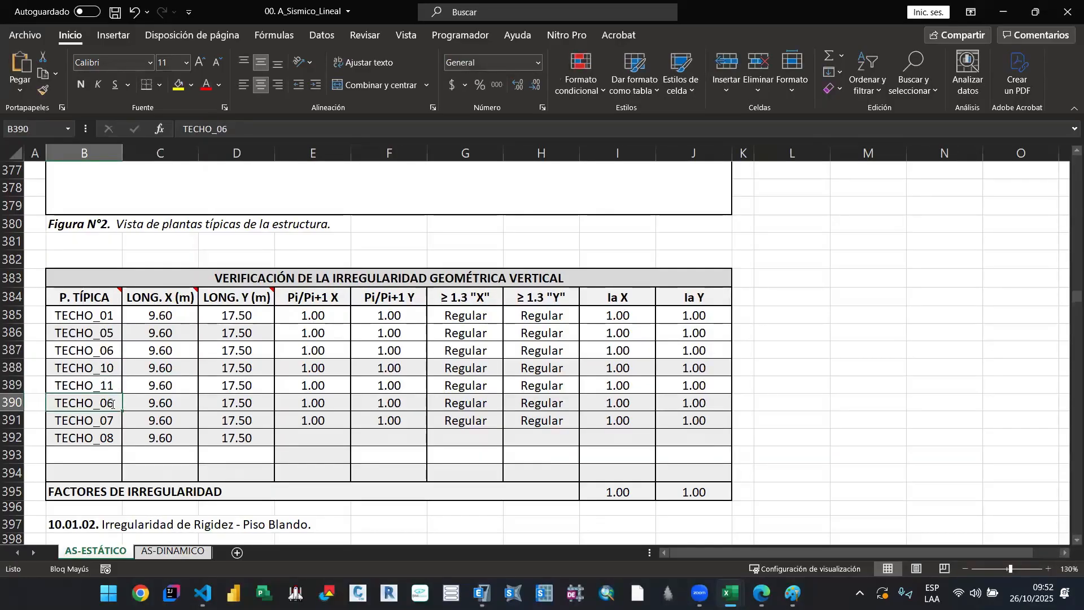
pyautogui.press('F2')
pyautogui.press('BackSpace')
pyautogui.write('12')
pyautogui.press('Return')
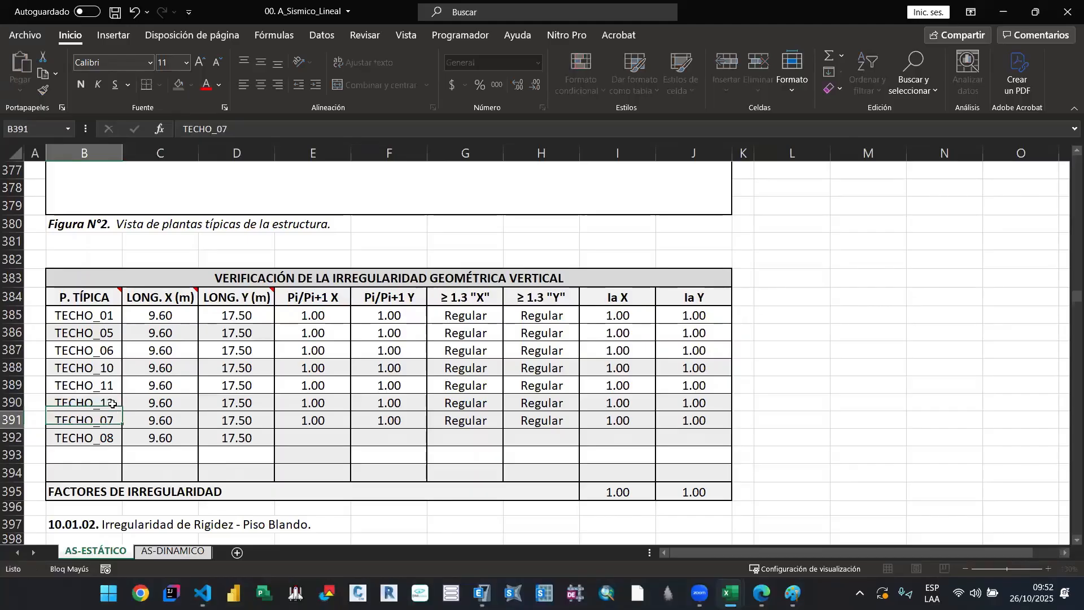
# Step: Set the font colour of the leftover TECHO_07 and TECHO_08 rows, B391:J392, to white
pyautogui.moveTo(89, 420); pyautogui.dragTo(695, 440)
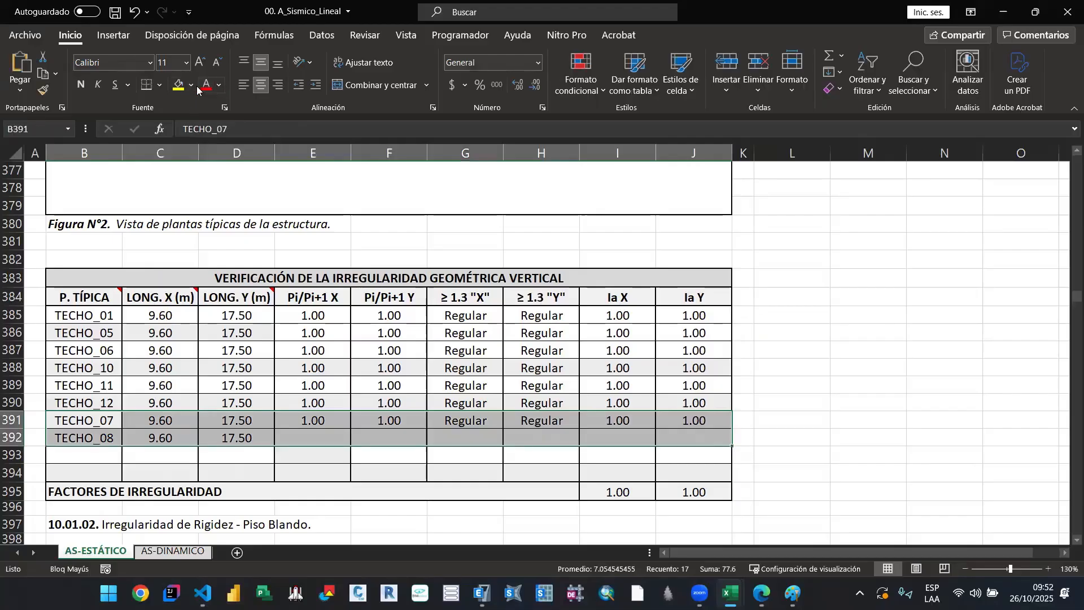
pyautogui.click(219, 86)
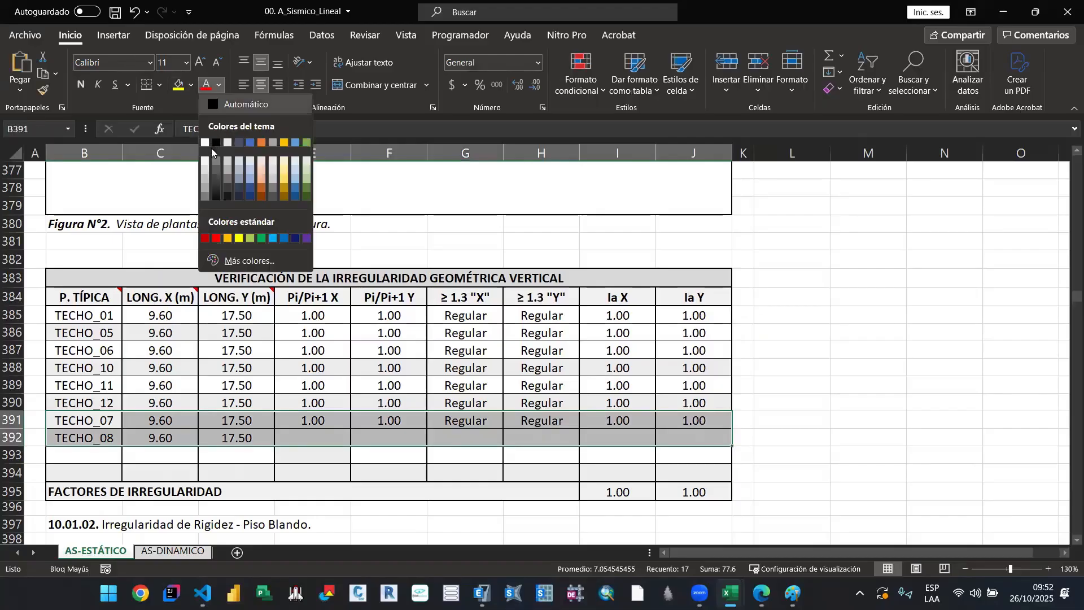
pyautogui.click(262, 399)
pyautogui.click(169, 405)
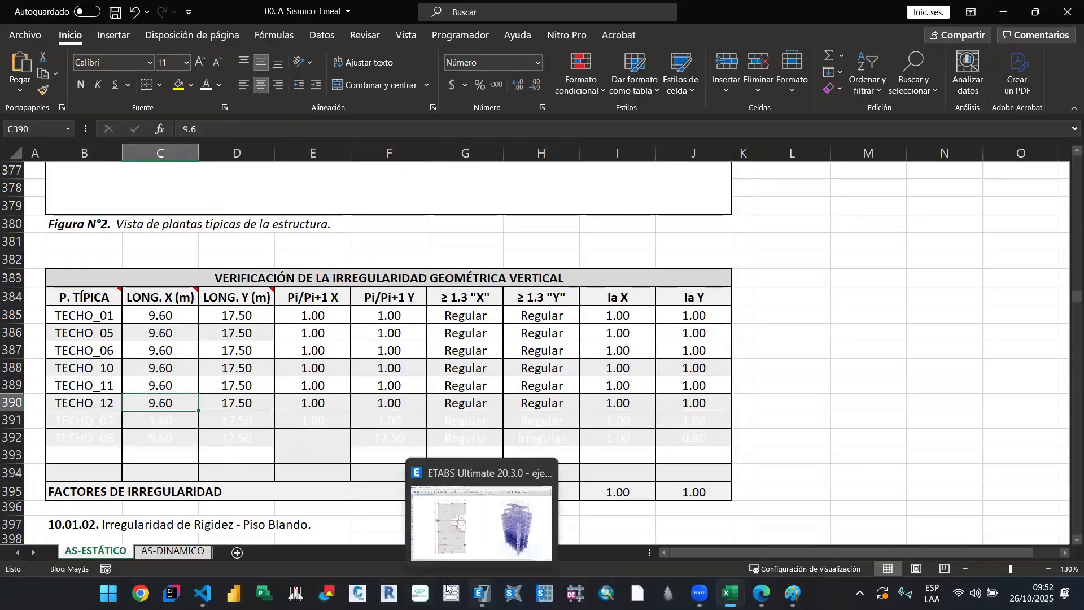
pyautogui.click(105, 407)
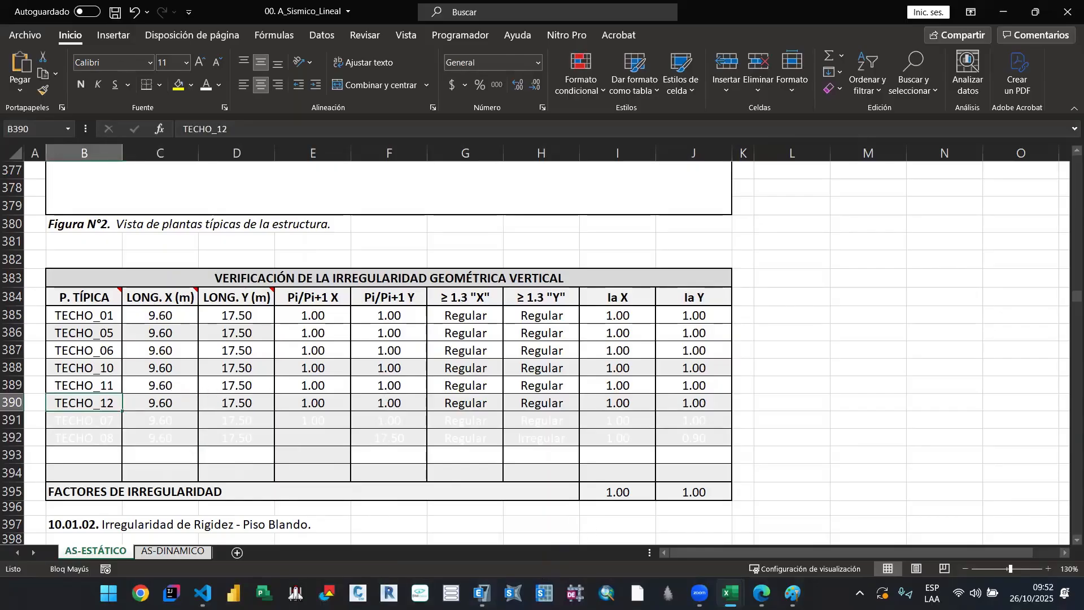
# Step: Check the T11 plan's X setback in ETABS, and in the Excel table set TECHO_11's LONG. X to +9.6-3.05
pyautogui.click(482, 593)
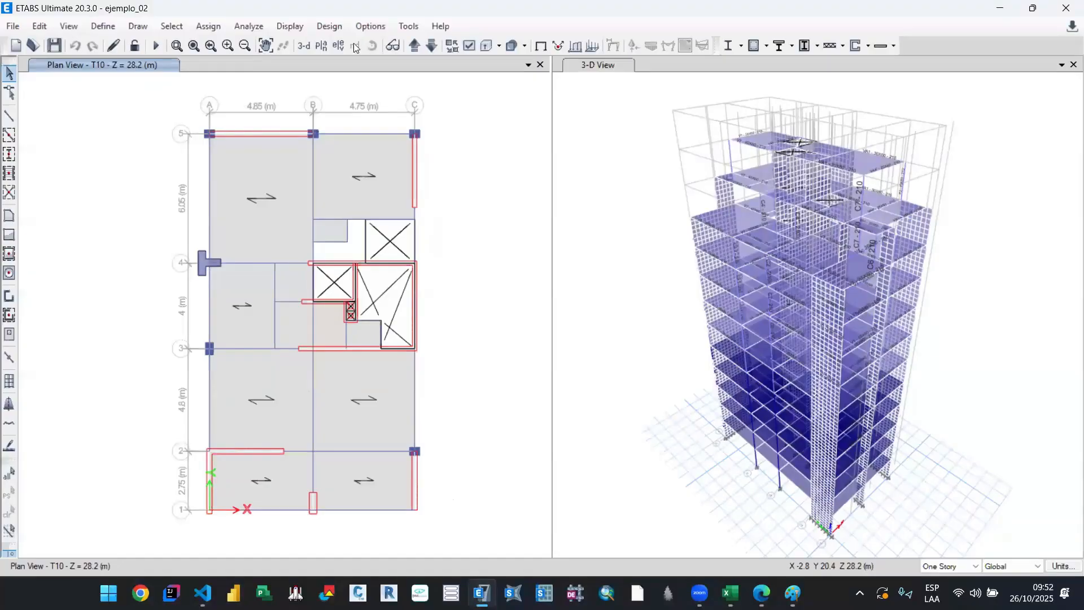
pyautogui.click(414, 46)
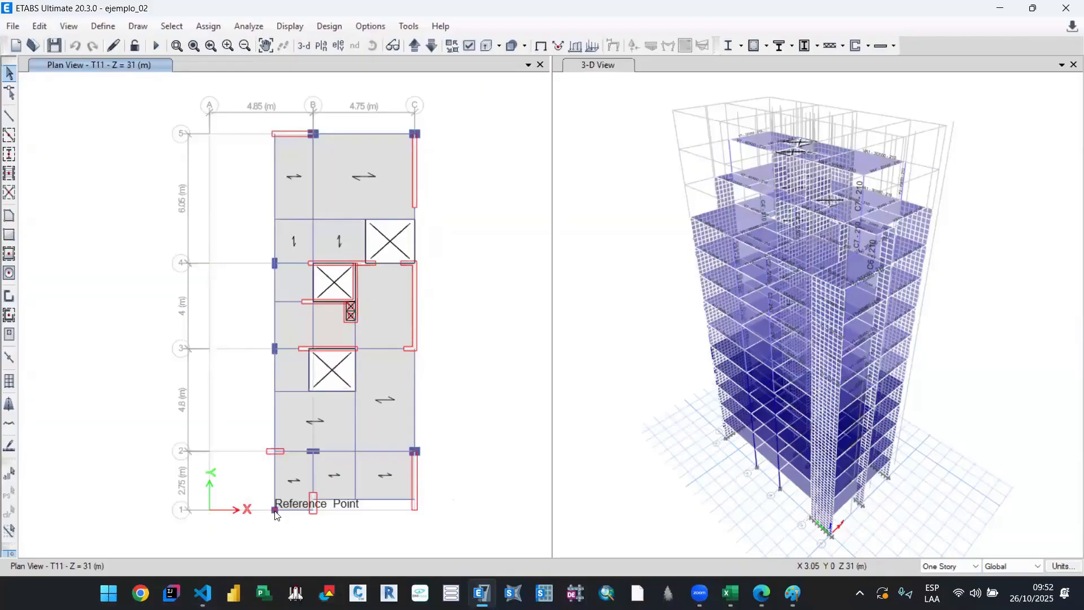
pyautogui.moveTo(730, 593)
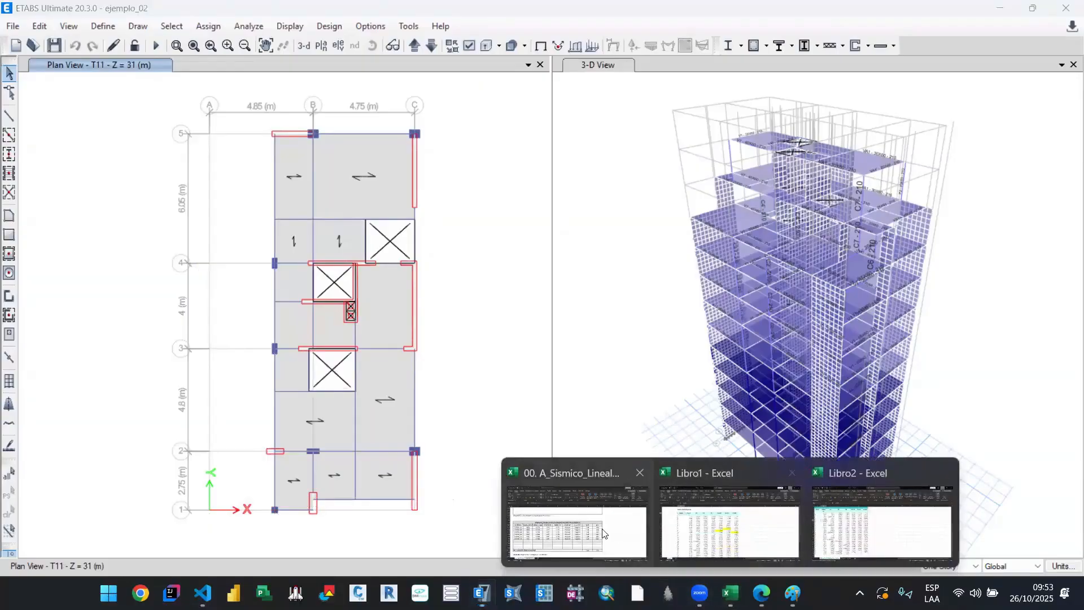
pyautogui.click(576, 525)
pyautogui.doubleClick(151, 387)
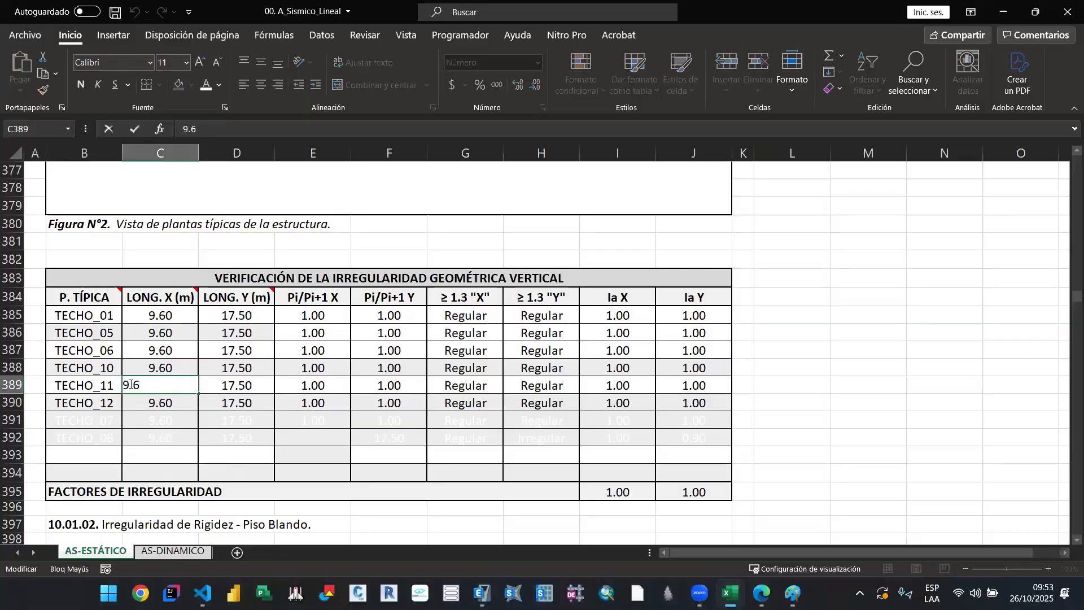
pyautogui.write('+')
pyautogui.write('-3.05')
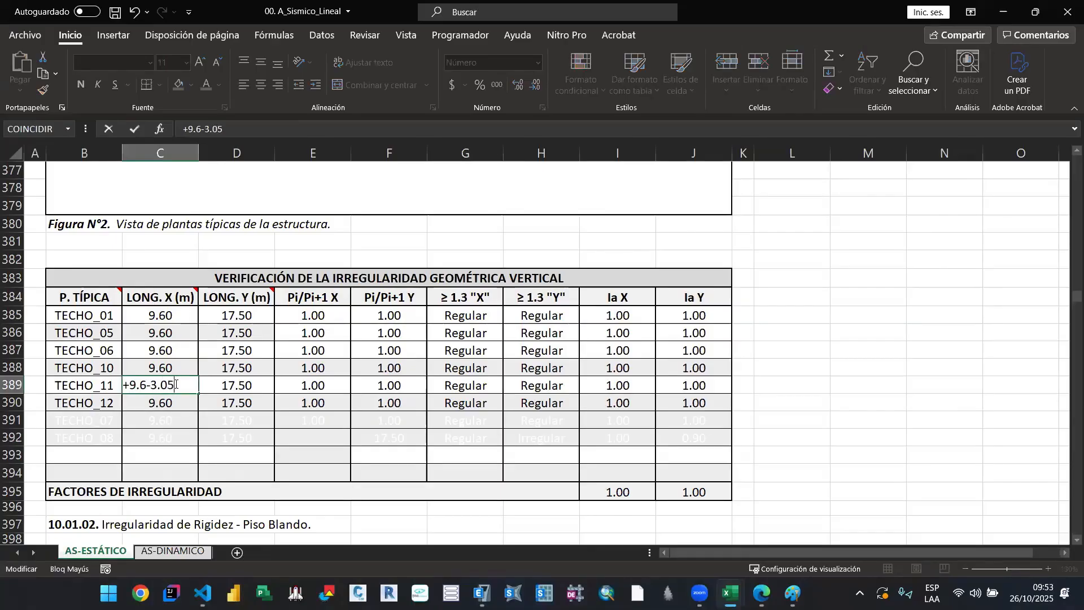
pyautogui.press('Return')
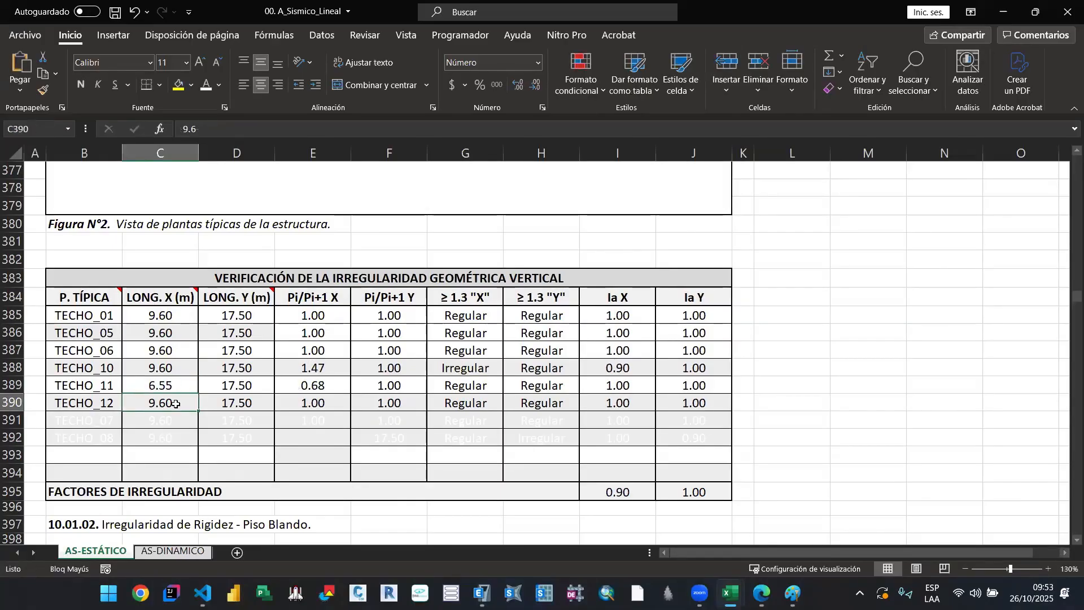
# Step: Check TECHO_11's Y length against the T11 plan in ETABS, and review TECHO_10's X ratio and irregularity formulas in Excel
pyautogui.click(228, 383)
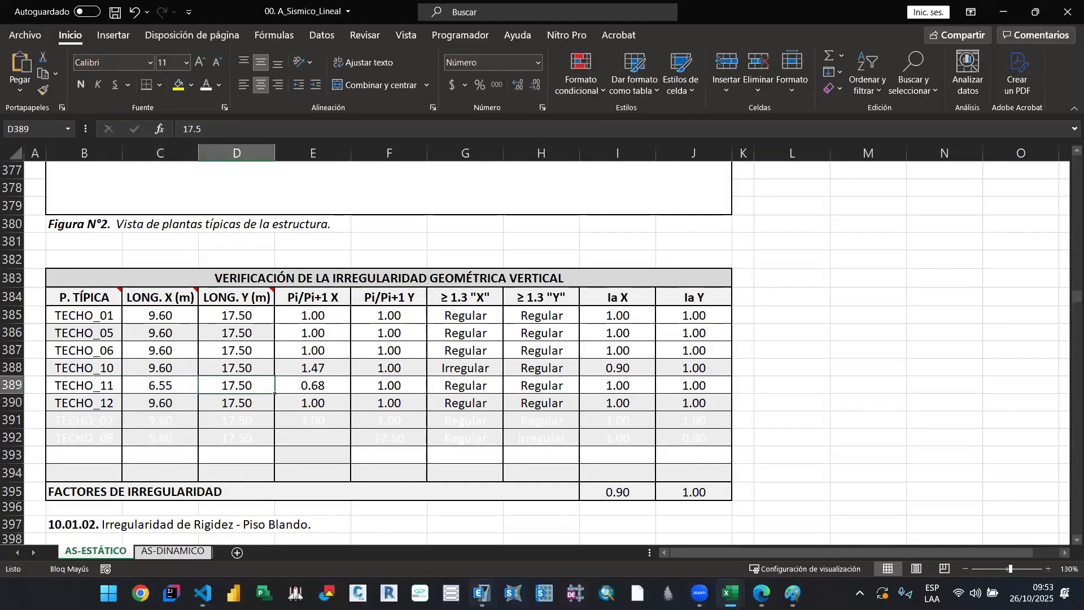
pyautogui.moveTo(481, 593)
pyautogui.click(486, 526)
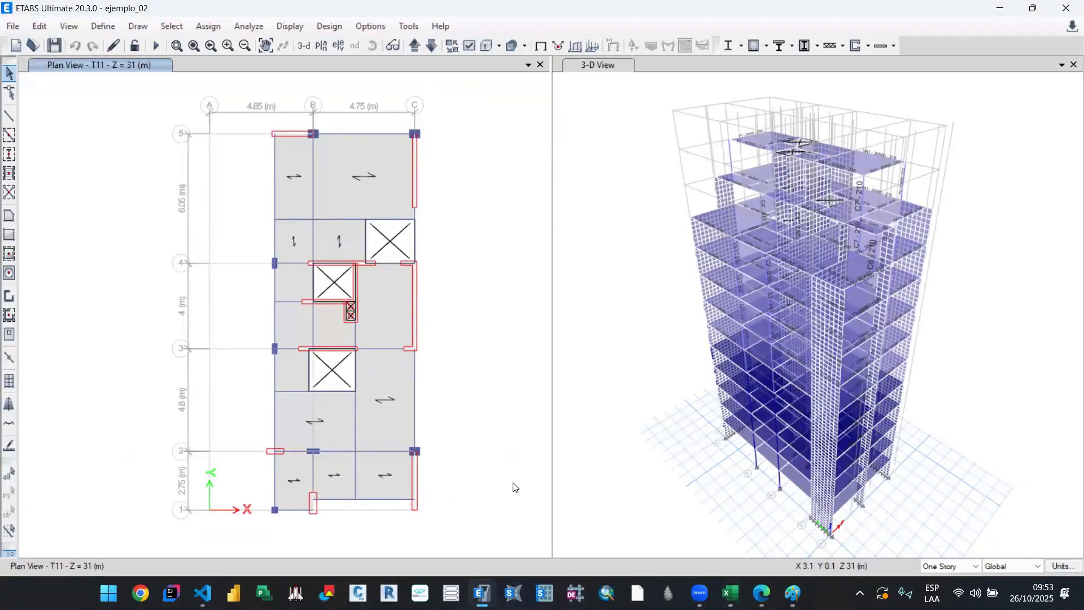
pyautogui.moveTo(730, 593)
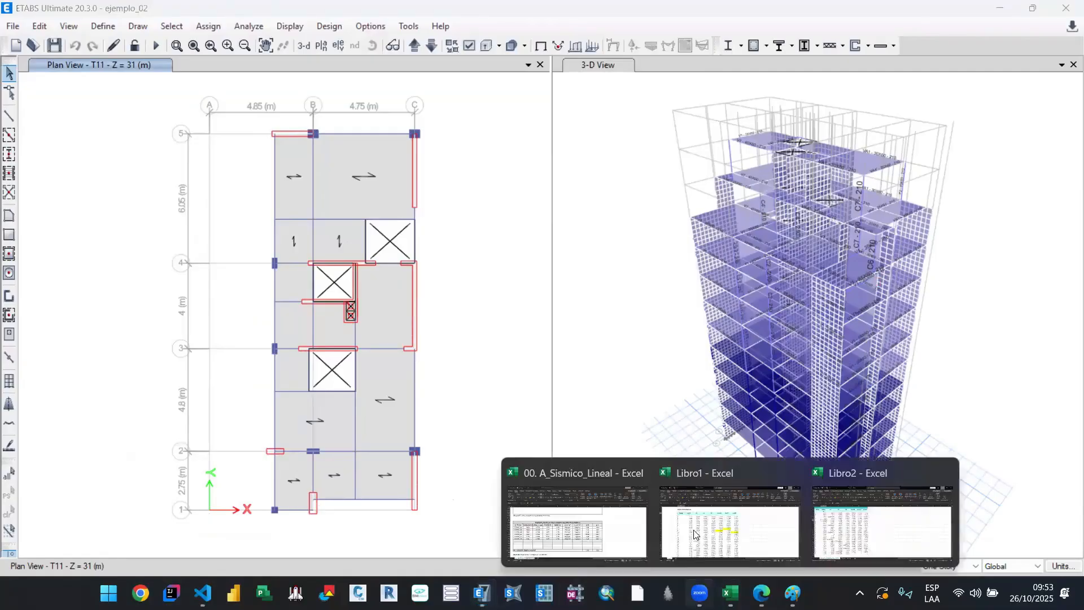
pyautogui.click(582, 531)
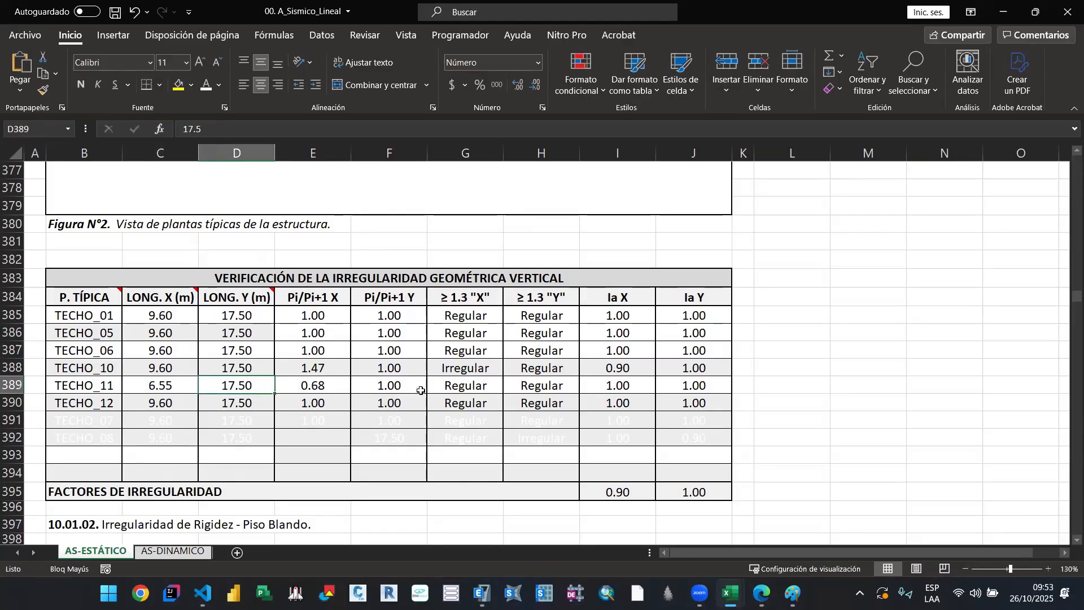
pyautogui.click(332, 367)
pyautogui.click(450, 373)
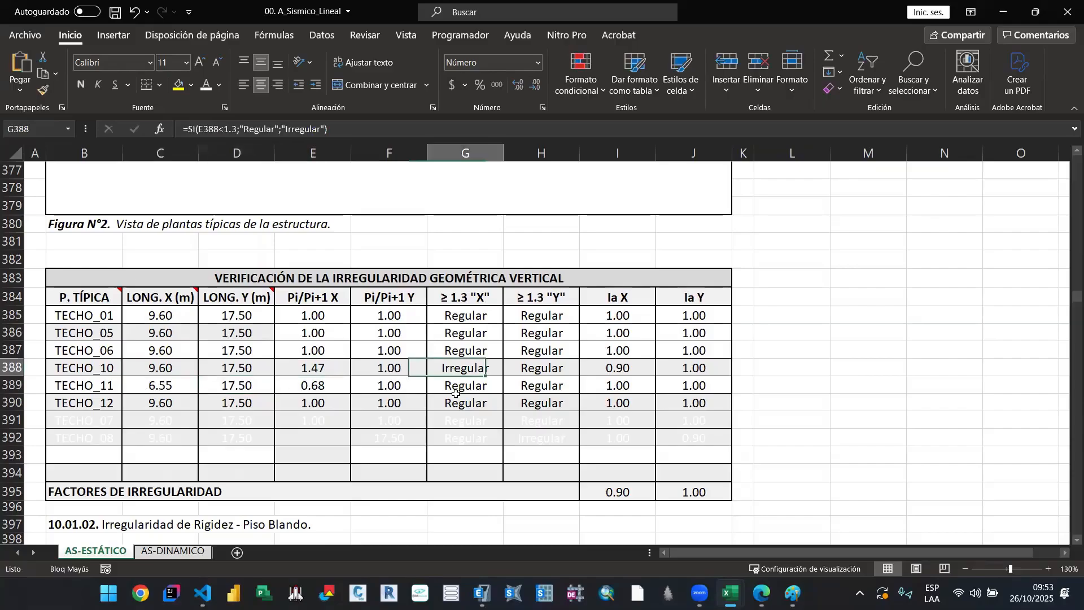
pyautogui.click(335, 371)
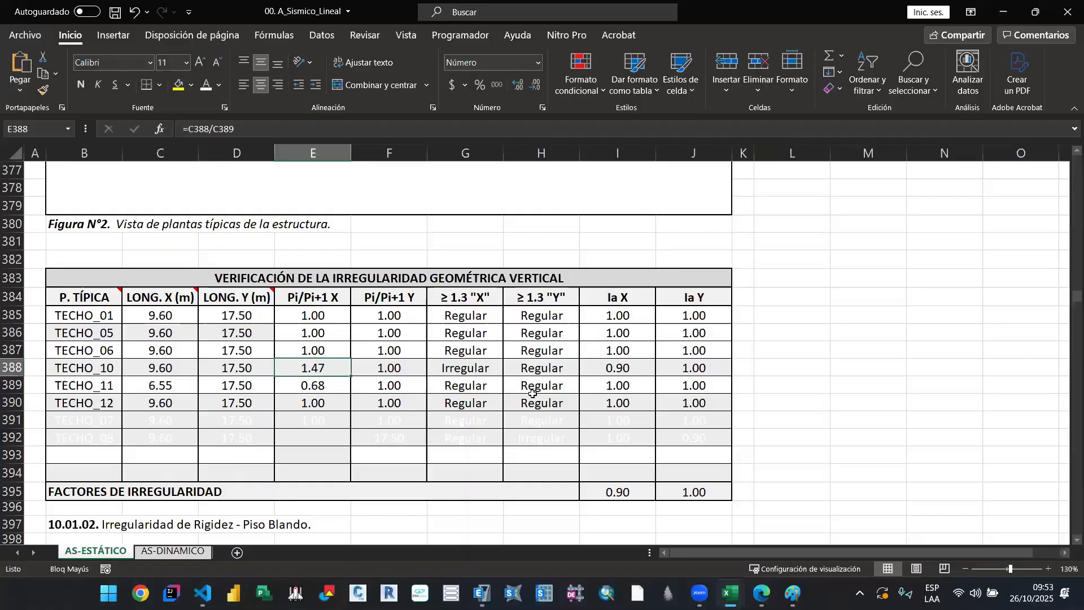
# Step: Set LONG. X to 6.55 m for TECHO_12 in the vertical geometric irregularity table
pyautogui.click(173, 411)
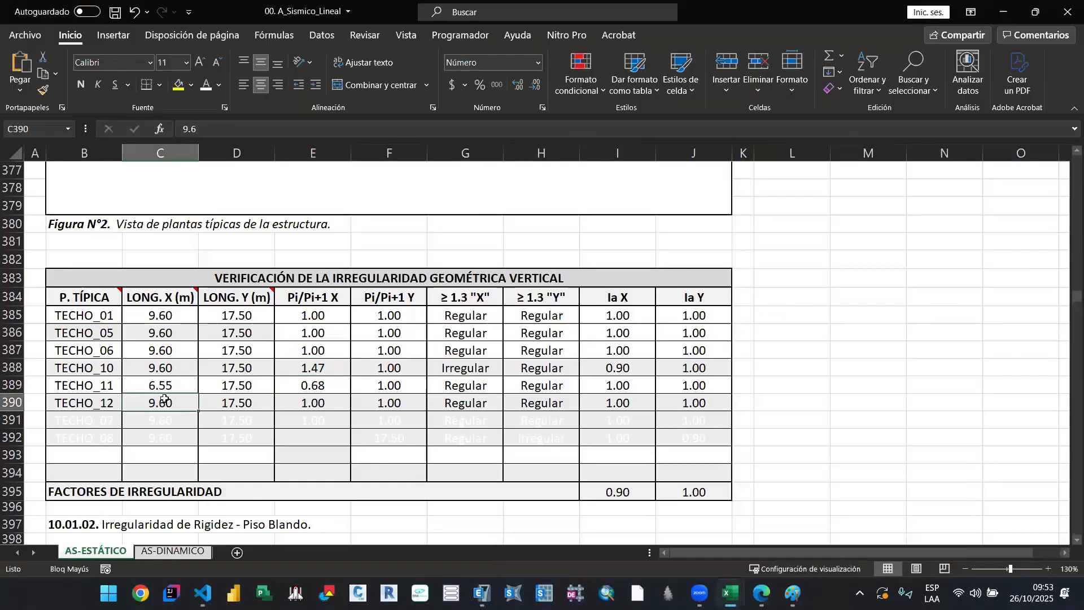
pyautogui.write('6.')
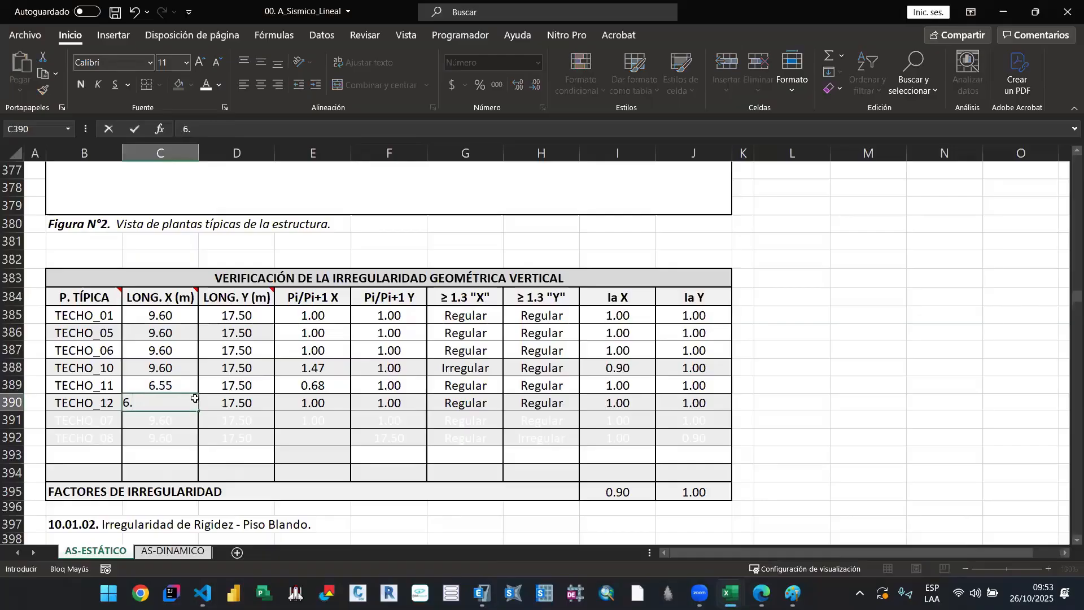
pyautogui.write('55')
pyautogui.press('Return')
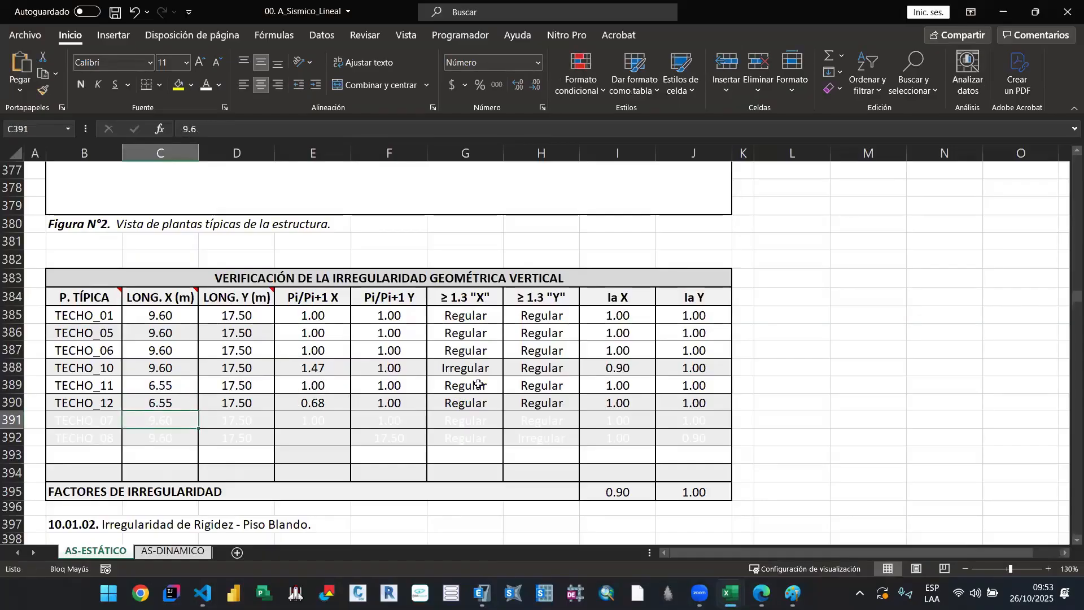
# Step: Highlight in yellow TECHO_10's X irregularity result, its Ia X factor and the overall Ia X irregularity factor
pyautogui.click(446, 366)
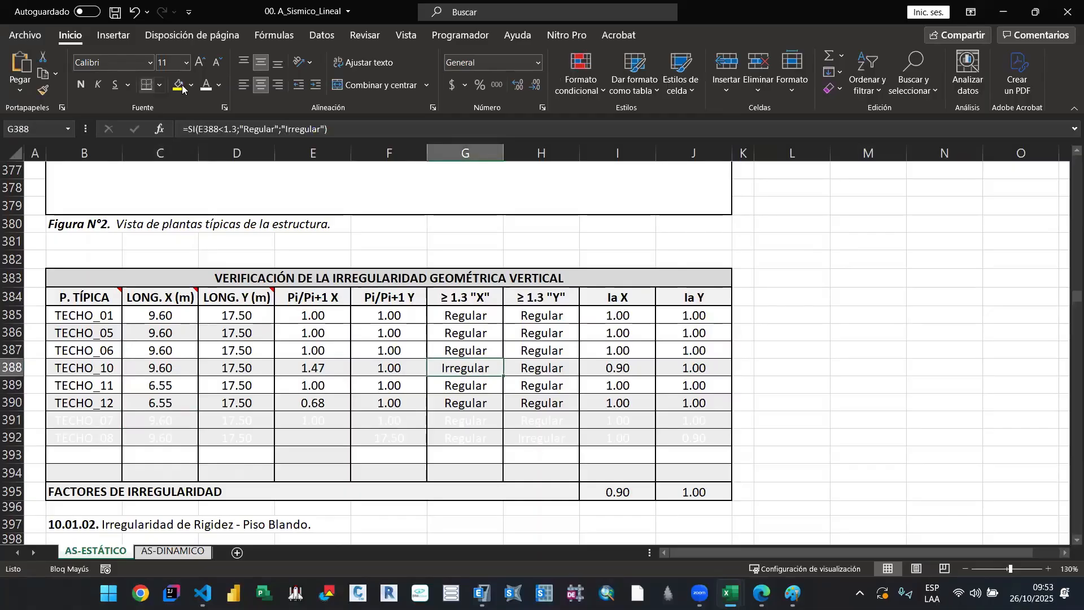
pyautogui.click(182, 88)
pyautogui.click(568, 367)
pyautogui.click(605, 363)
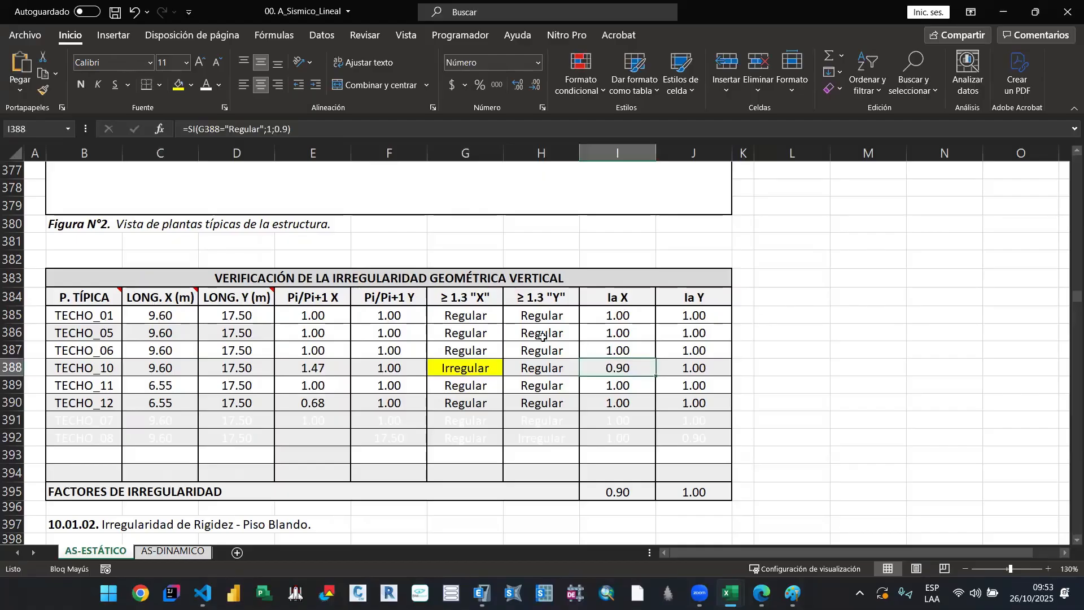
pyautogui.click(493, 589)
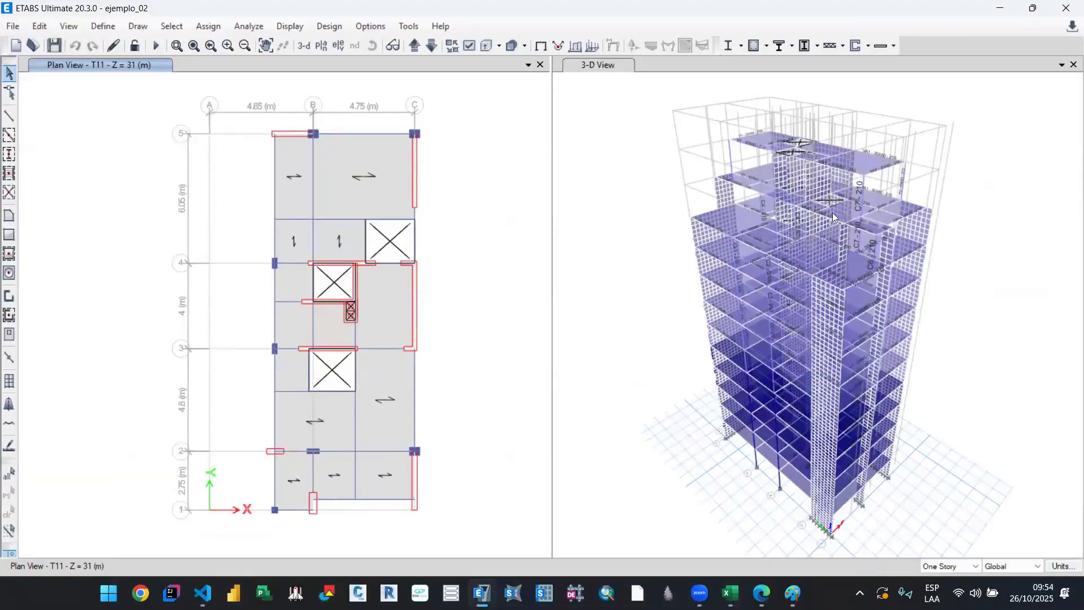
pyautogui.click(735, 588)
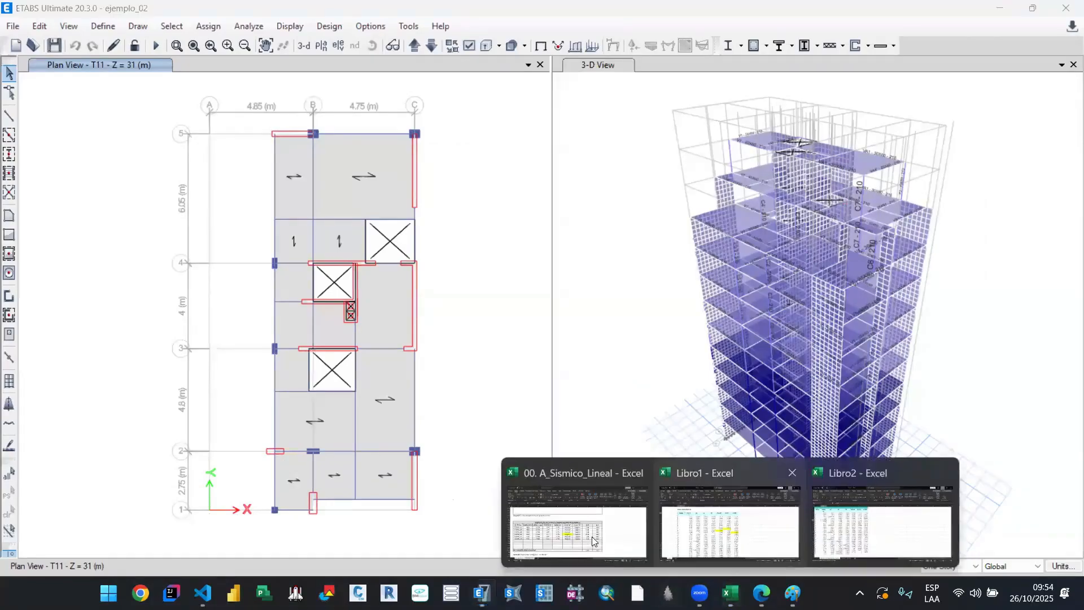
pyautogui.click(591, 533)
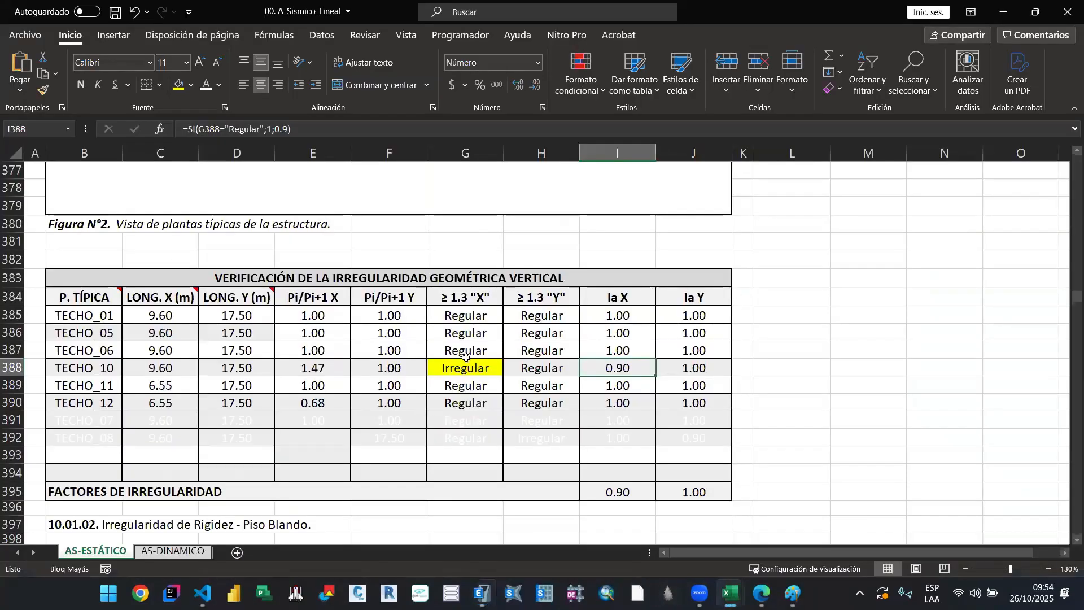
pyautogui.click(178, 88)
pyautogui.click(614, 497)
pyautogui.click(179, 88)
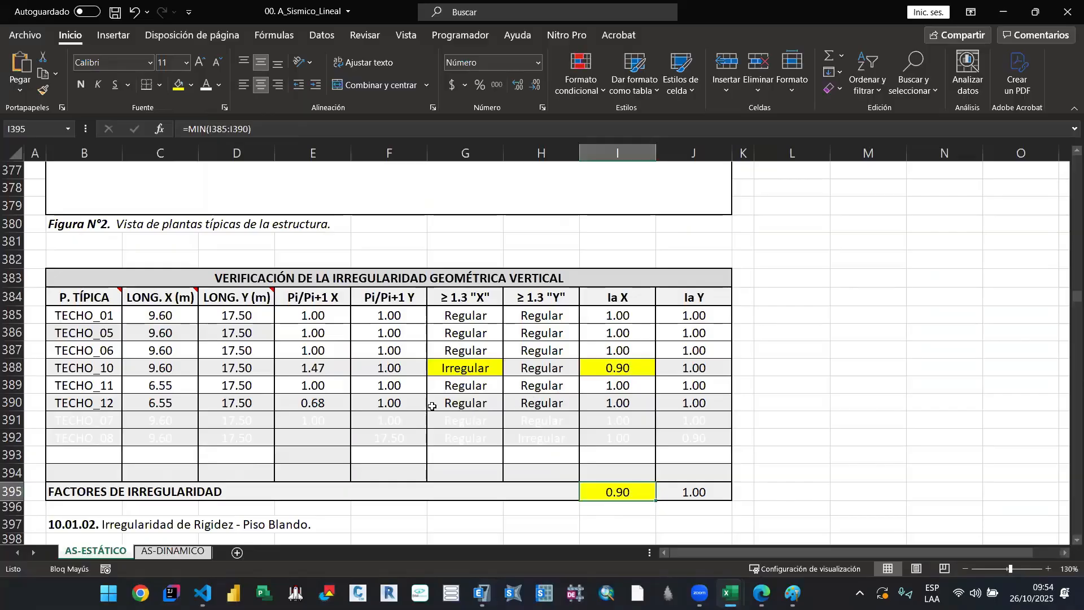
# Step: Review the TECHO_10 and TECHO_11 rows and compare them with the upper-floor setback in the ETABS model
pyautogui.scroll(4, 376, 407)
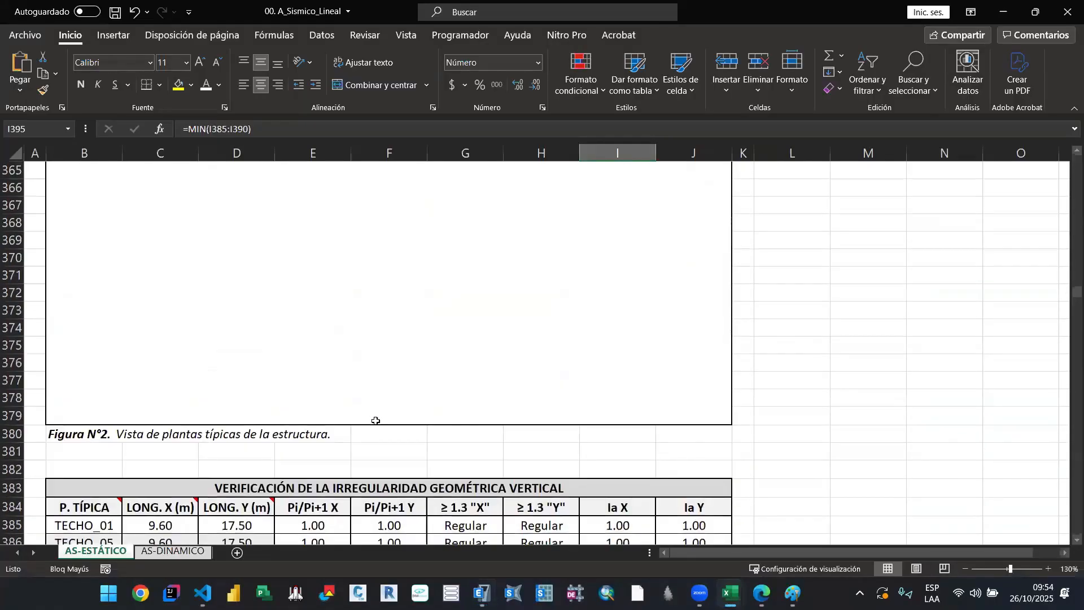
pyautogui.scroll(-5, 376, 421)
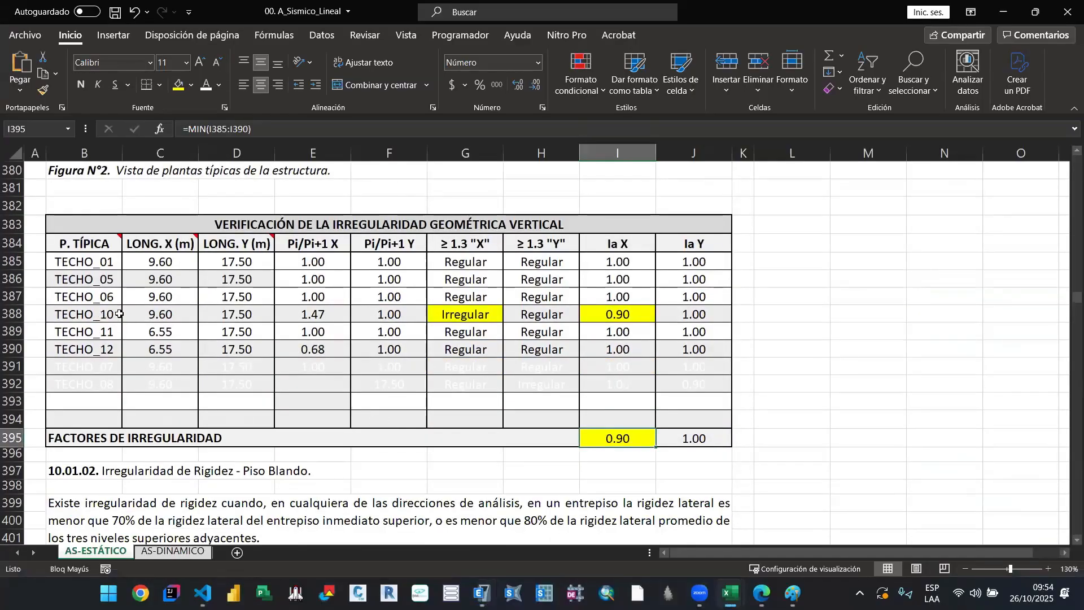
pyautogui.moveTo(119, 315); pyautogui.dragTo(337, 315)
pyautogui.moveTo(597, 315); pyautogui.dragTo(675, 347)
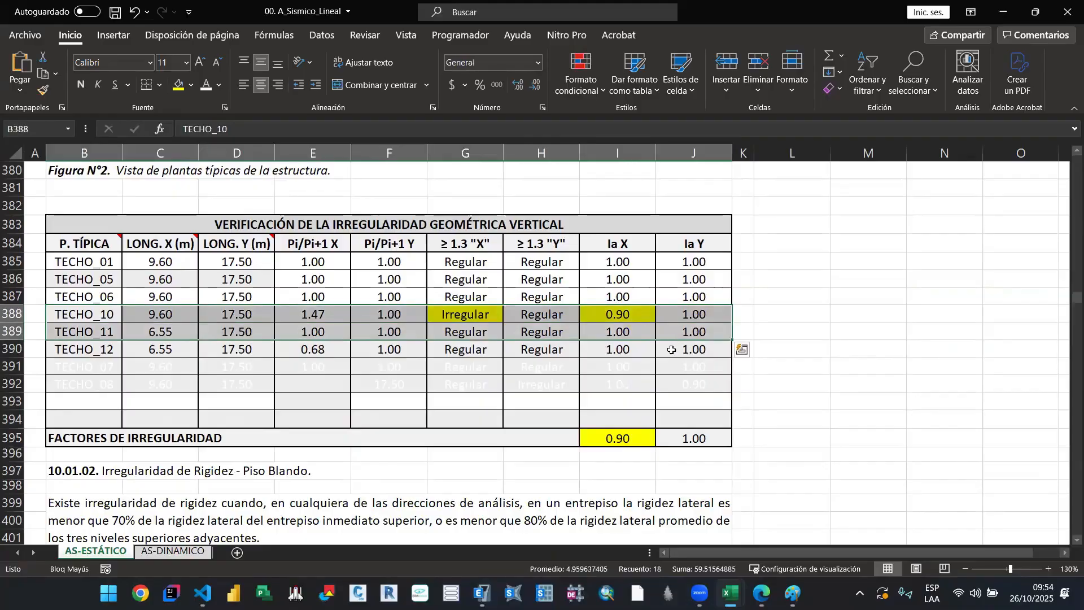
pyautogui.click(480, 593)
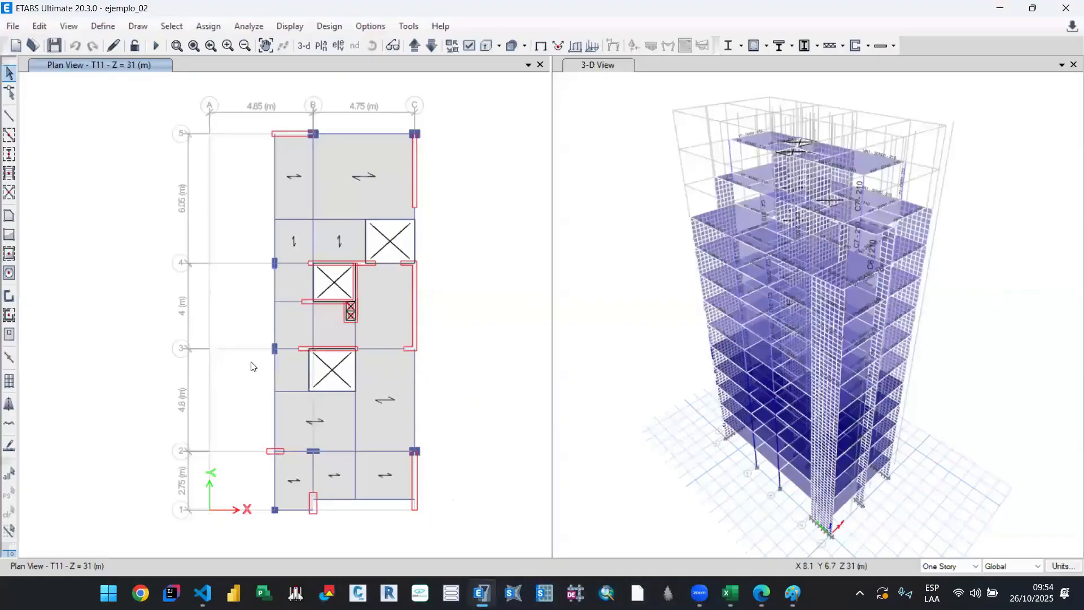
pyautogui.click(1000, 10)
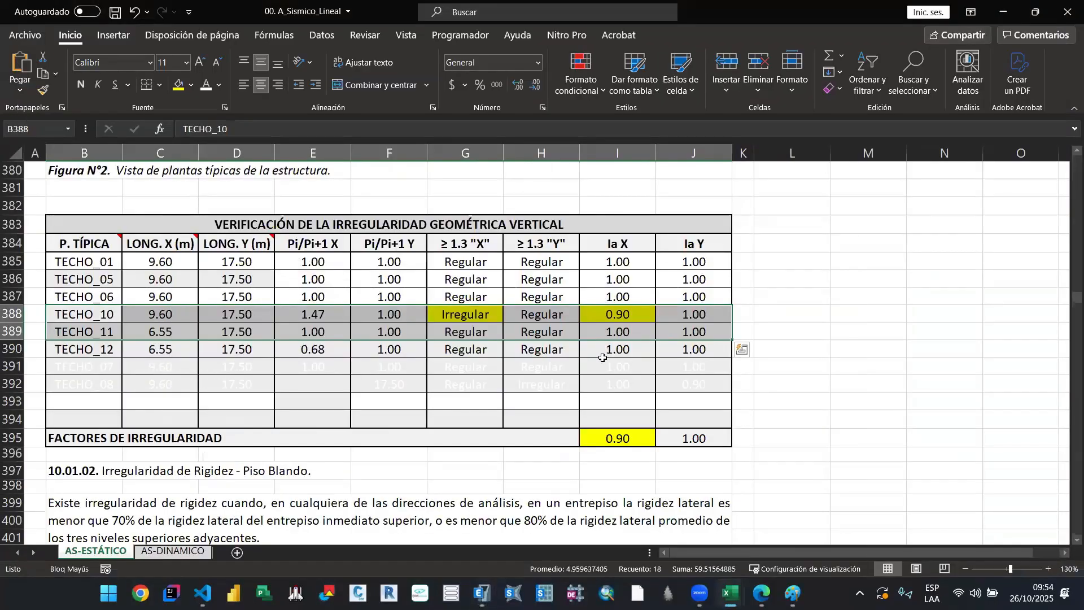
# Step: Examine section 10.01.02 on soft-storey stiffness irregularity, including its criteria and verification table
pyautogui.scroll(-2, 454, 356)
pyautogui.click(454, 356)
pyautogui.scroll(-3, 473, 346)
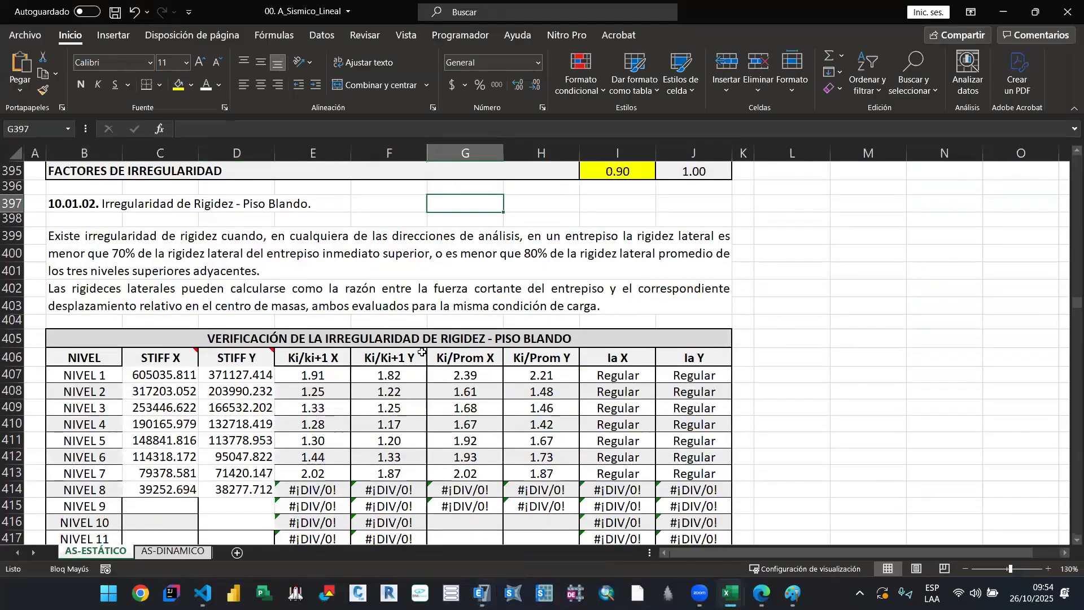
pyautogui.click(448, 337)
pyautogui.scroll(1, 141, 280)
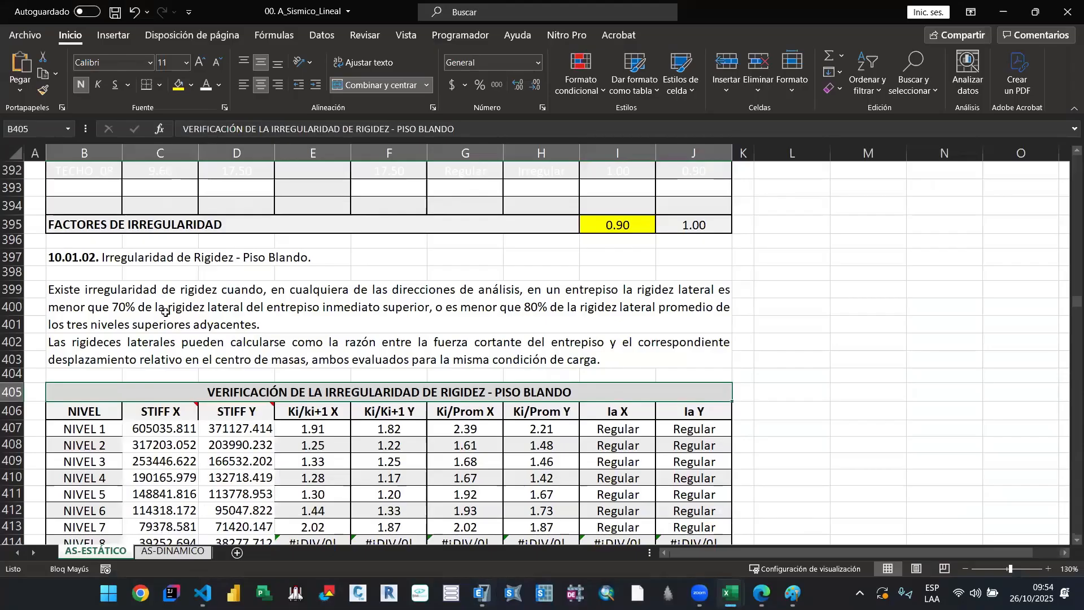
# Step: Review the soft-storey criteria text and the STIFF X and STIFF Y values listed per level in the verification table
pyautogui.click(243, 306)
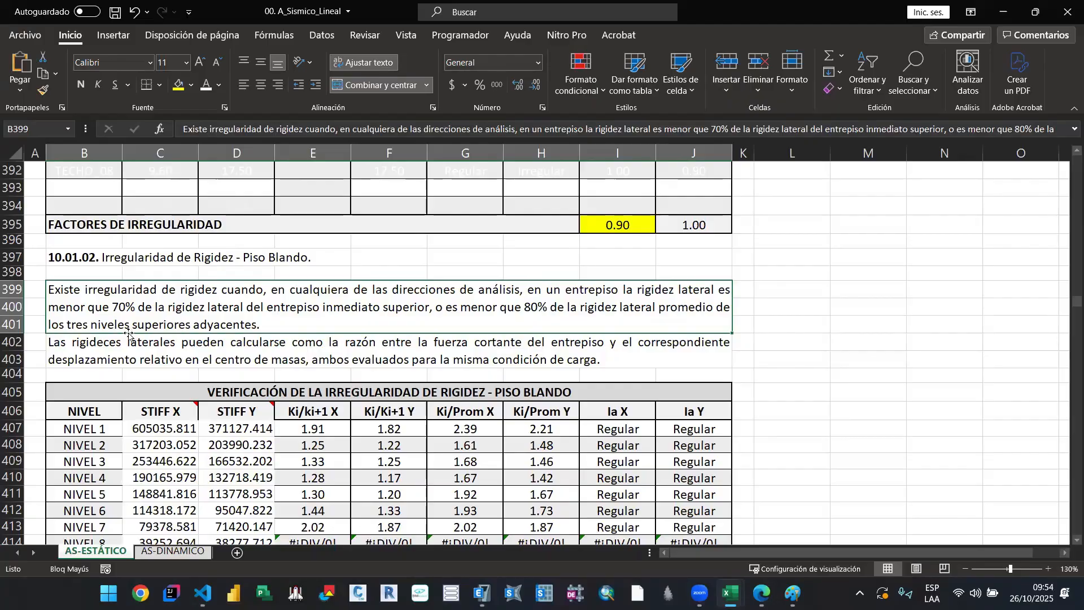
pyautogui.scroll(-1, 288, 337)
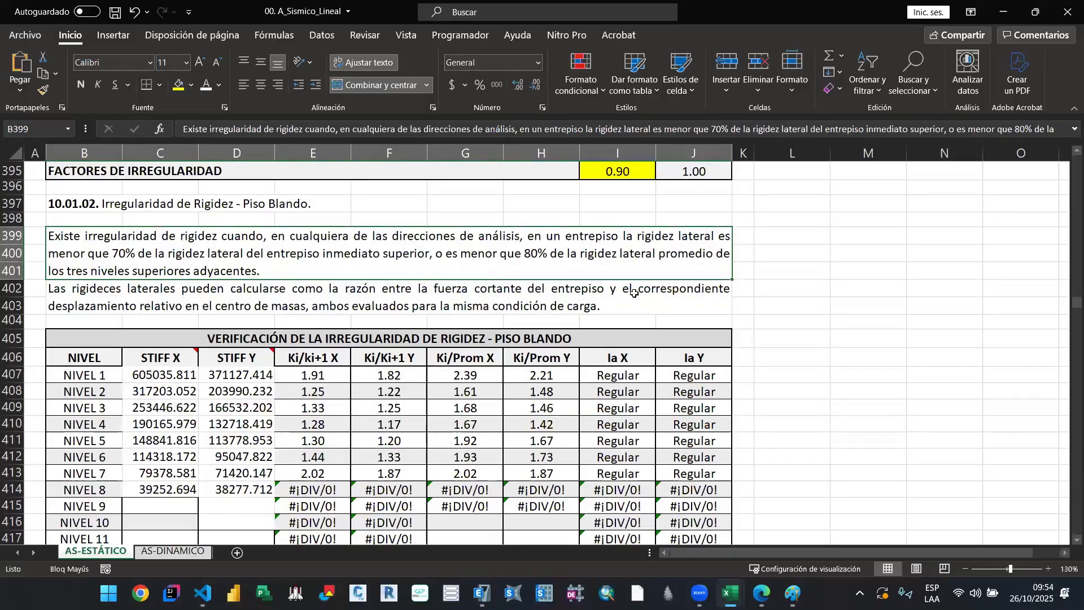
pyautogui.scroll(-1, 631, 294)
pyautogui.click(189, 327)
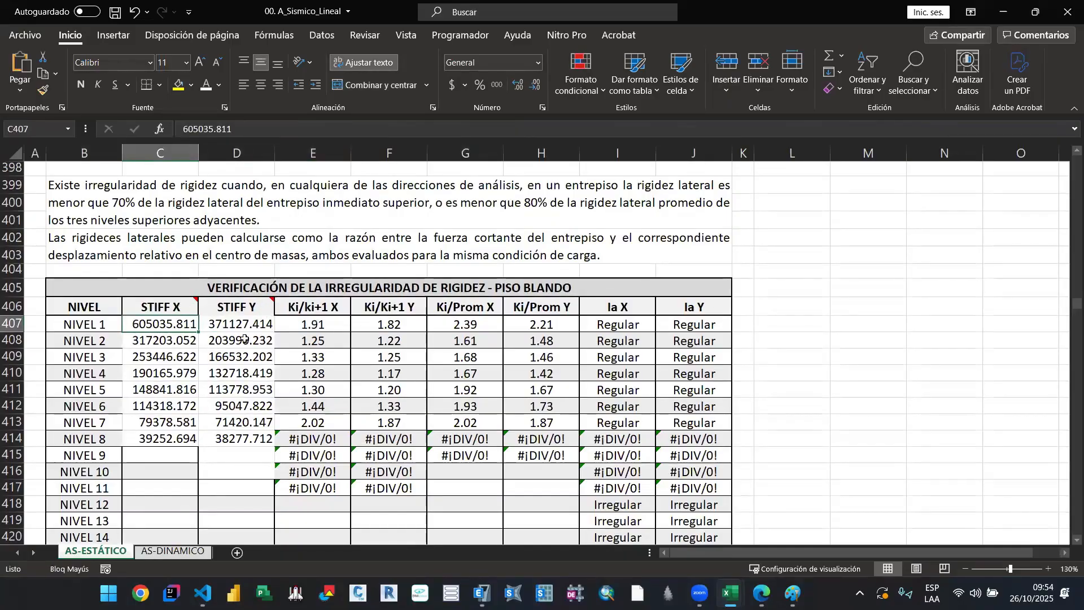
pyautogui.click(170, 370)
pyautogui.click(161, 326)
pyautogui.click(173, 403)
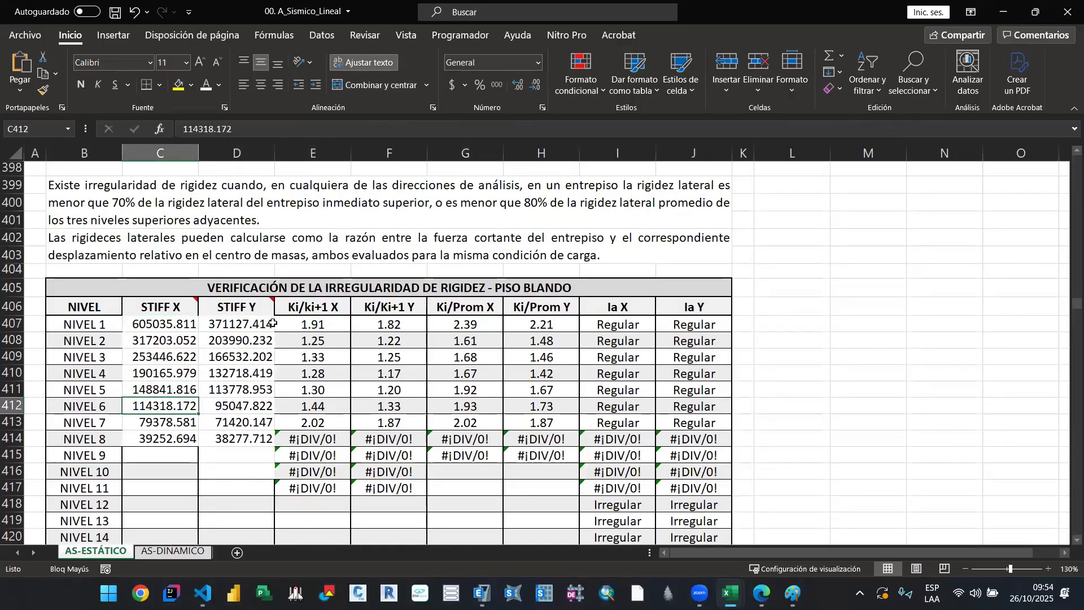
pyautogui.click(267, 324)
# Step: Inspect the NIVEL 1 formulas for Ki/Ki+1 X, Ki/Prom X and Ia X and the stiffness values they use
pyautogui.doubleClick(314, 325)
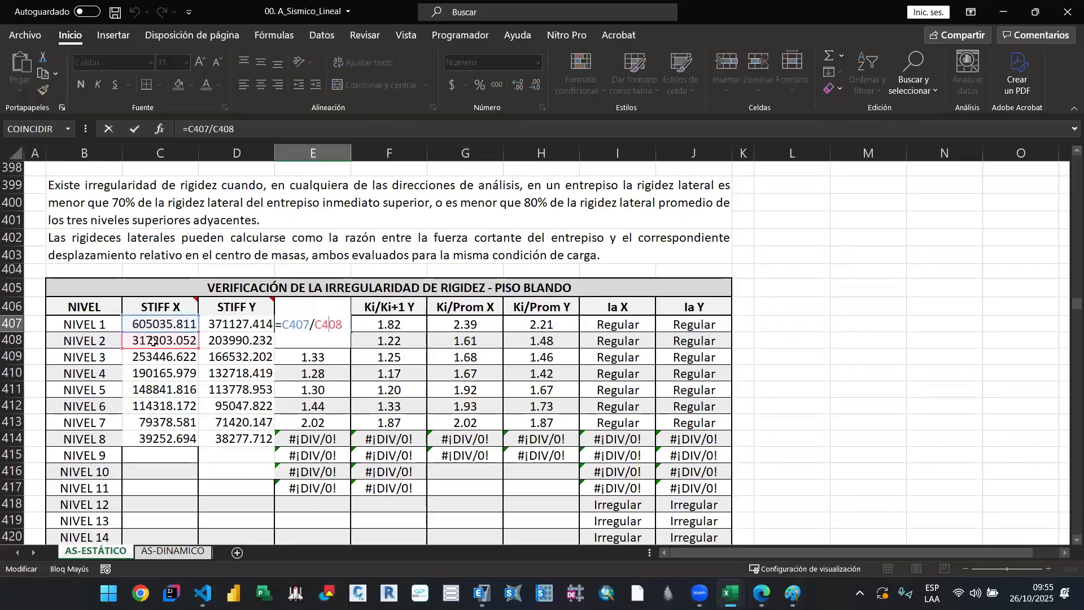
pyautogui.press('Escape')
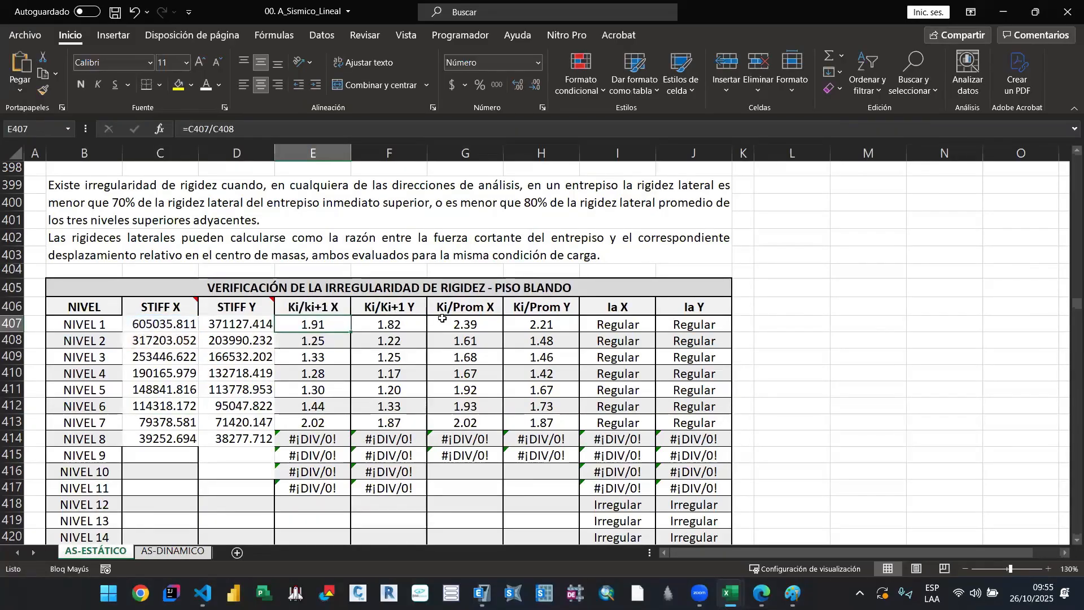
pyautogui.doubleClick(442, 318)
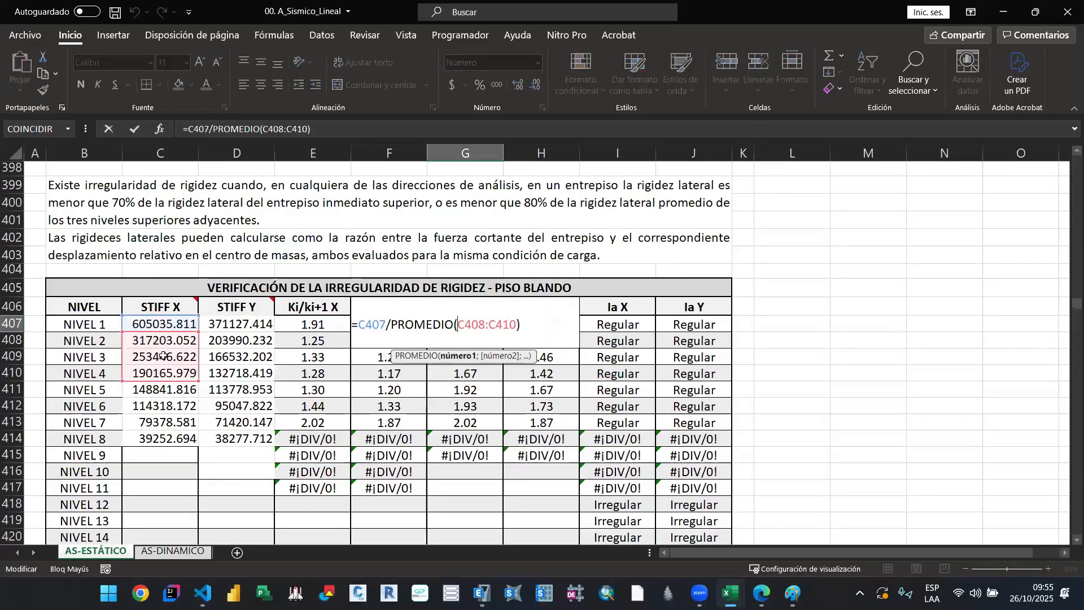
pyautogui.press('Escape')
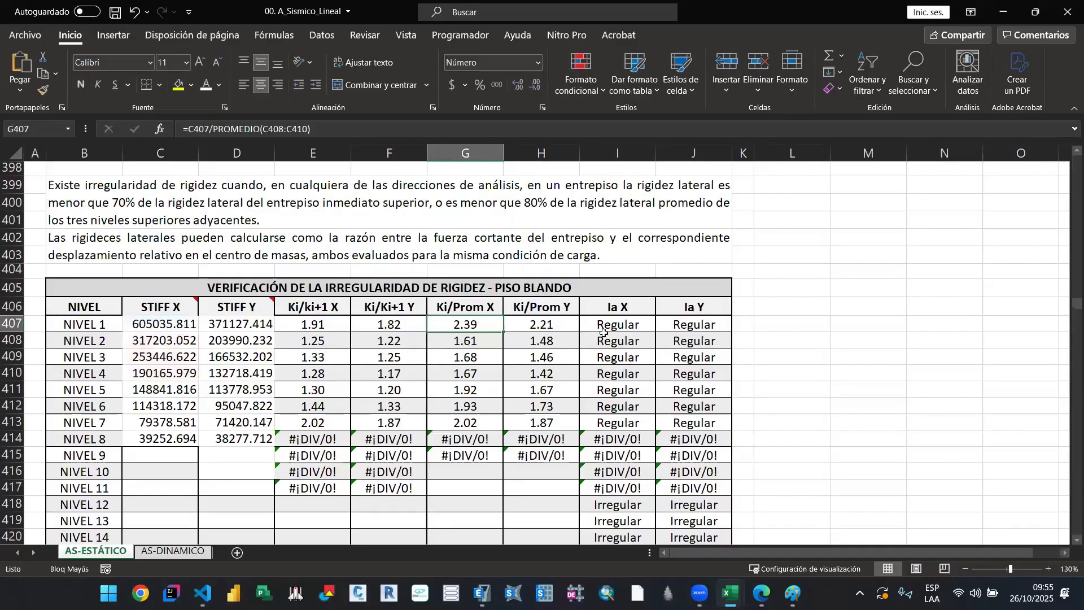
pyautogui.click(620, 327)
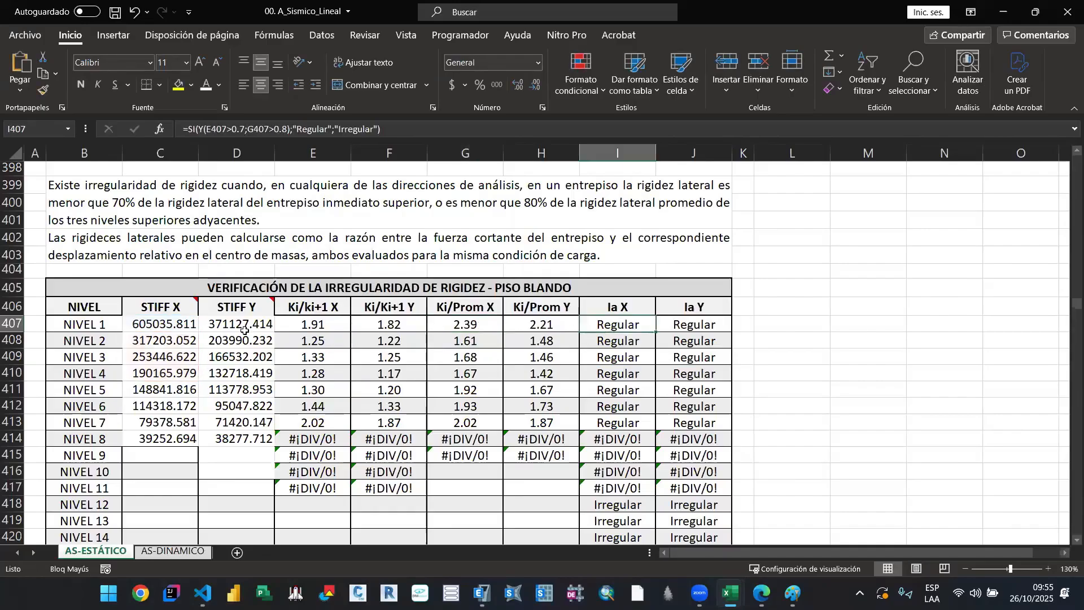
pyautogui.click(244, 330)
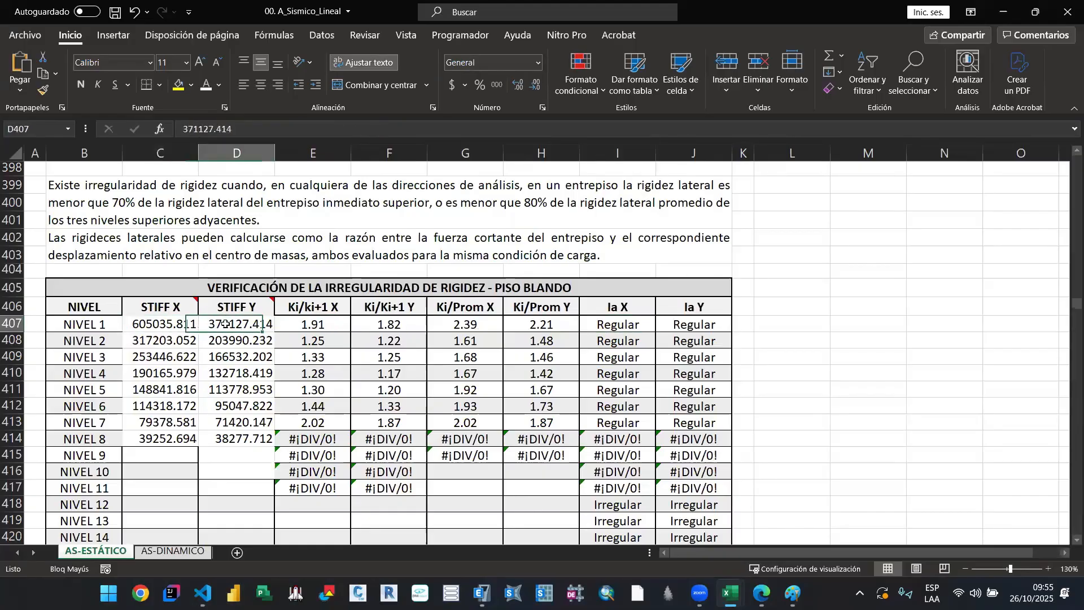
pyautogui.scroll(1, 325, 370)
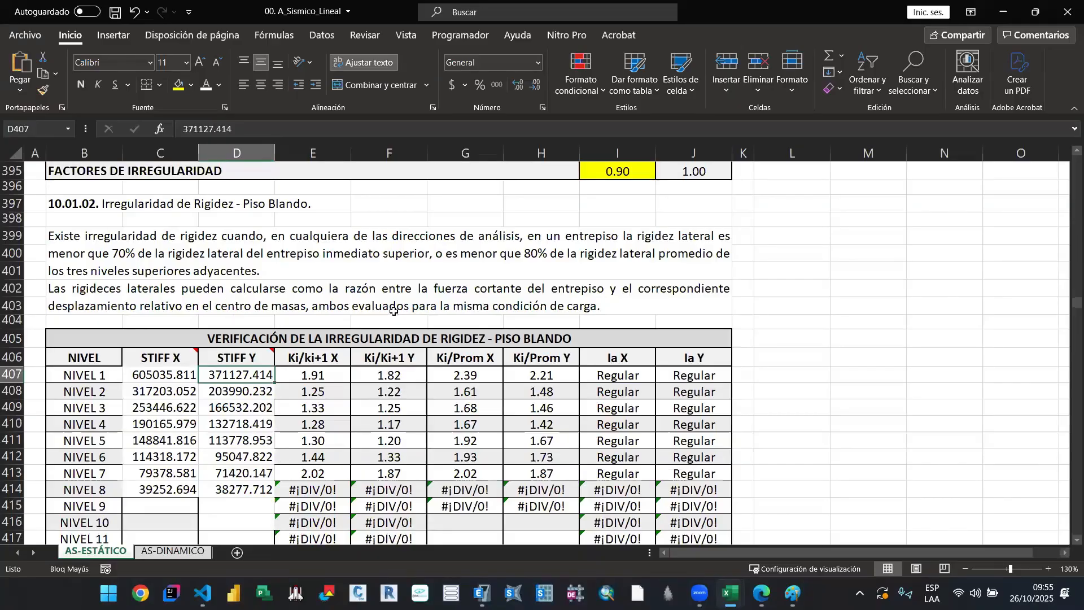
pyautogui.scroll(-1, 411, 385)
pyautogui.press('Down')
pyautogui.press('Left')
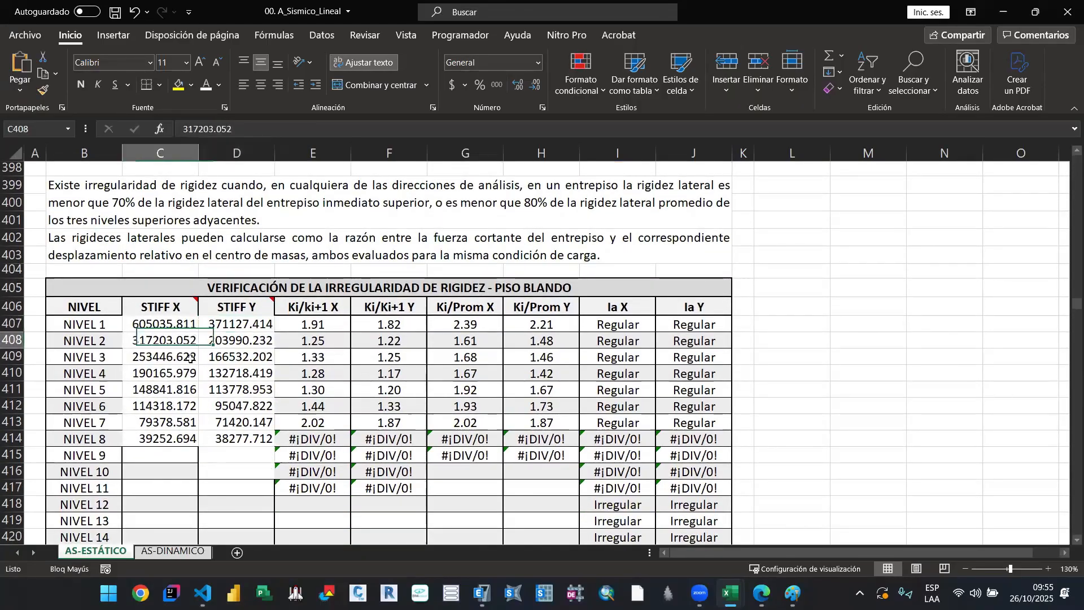
# Step: Switch to the ejemplo_02 model in ETABS
pyautogui.click(482, 593)
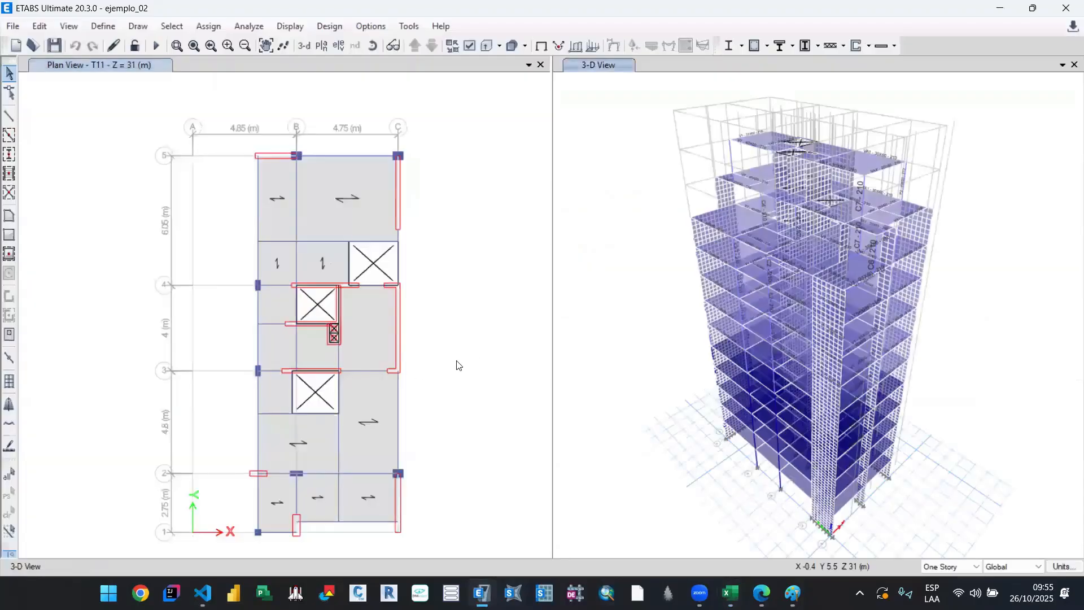
pyautogui.click(304, 45)
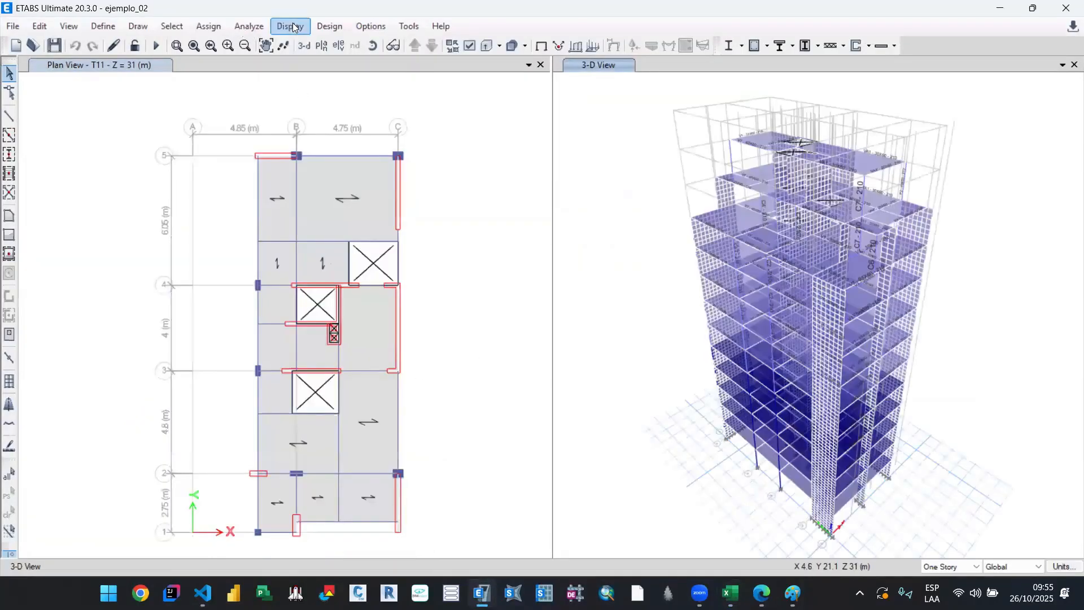
pyautogui.click(290, 26)
pyautogui.click(347, 390)
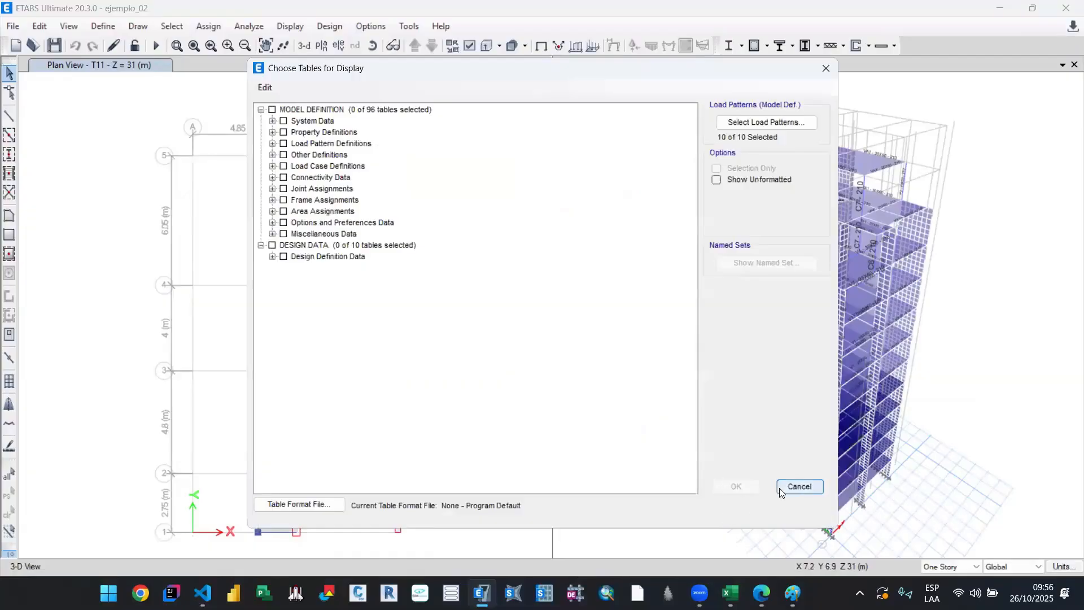
pyautogui.click(799, 487)
# Step: Run the structural analysis of the building model
pyautogui.click(156, 46)
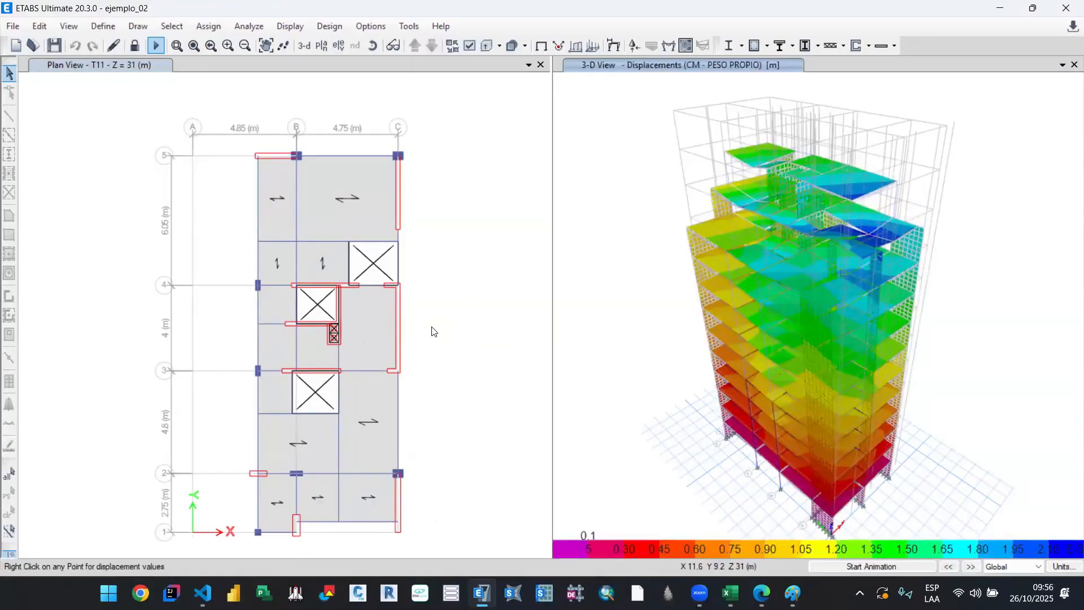
pyautogui.scroll(1, 446, 345)
pyautogui.scroll(-2, 450, 350)
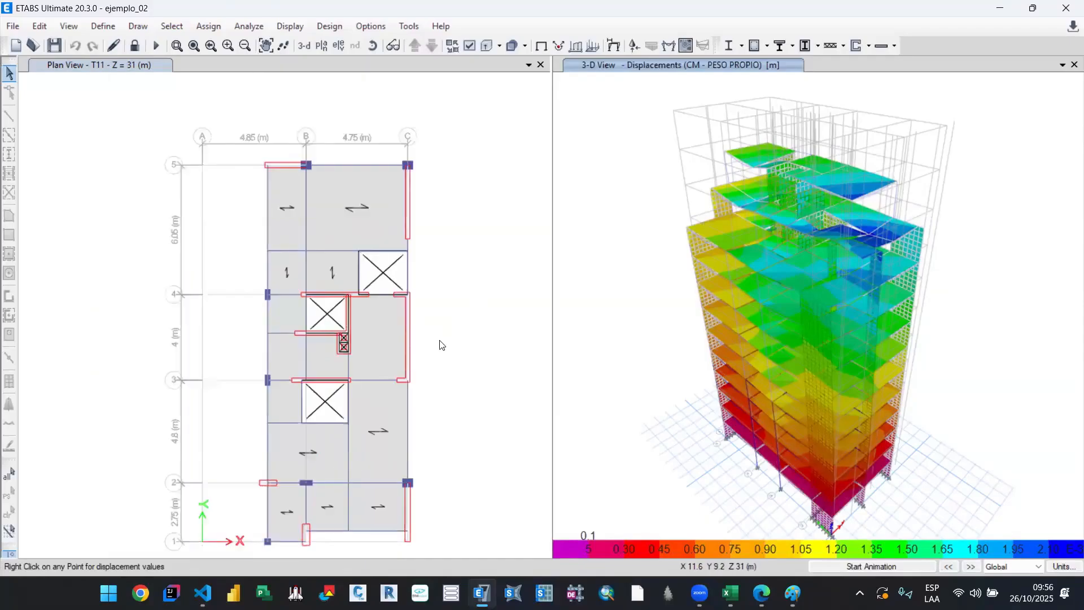
# Step: Display the result tables with Story Stiffness added from the other structure output items
pyautogui.click(285, 25)
pyautogui.click(433, 380)
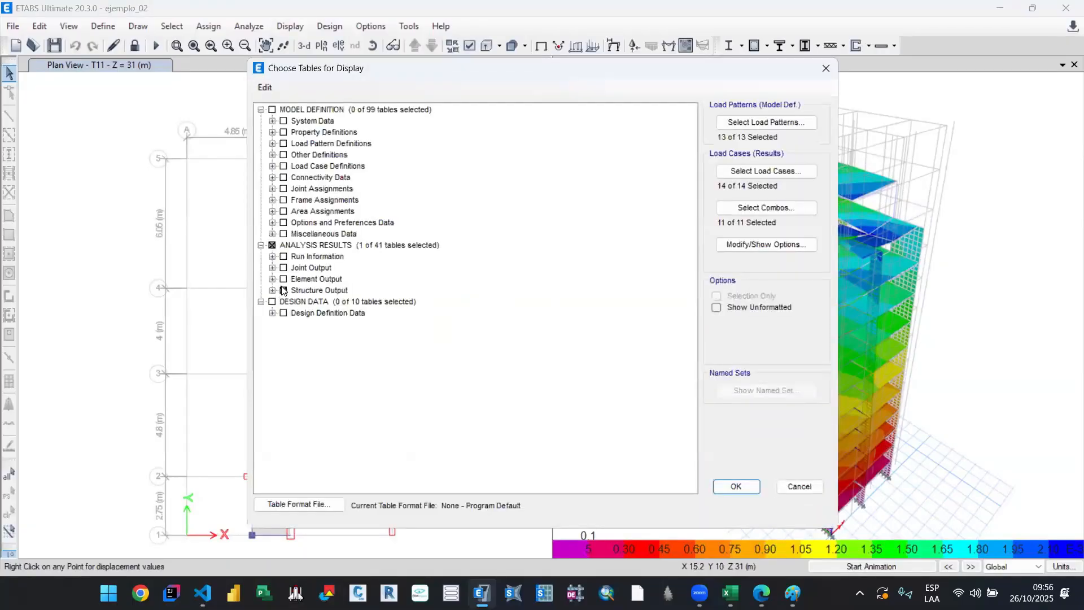
pyautogui.click(273, 290)
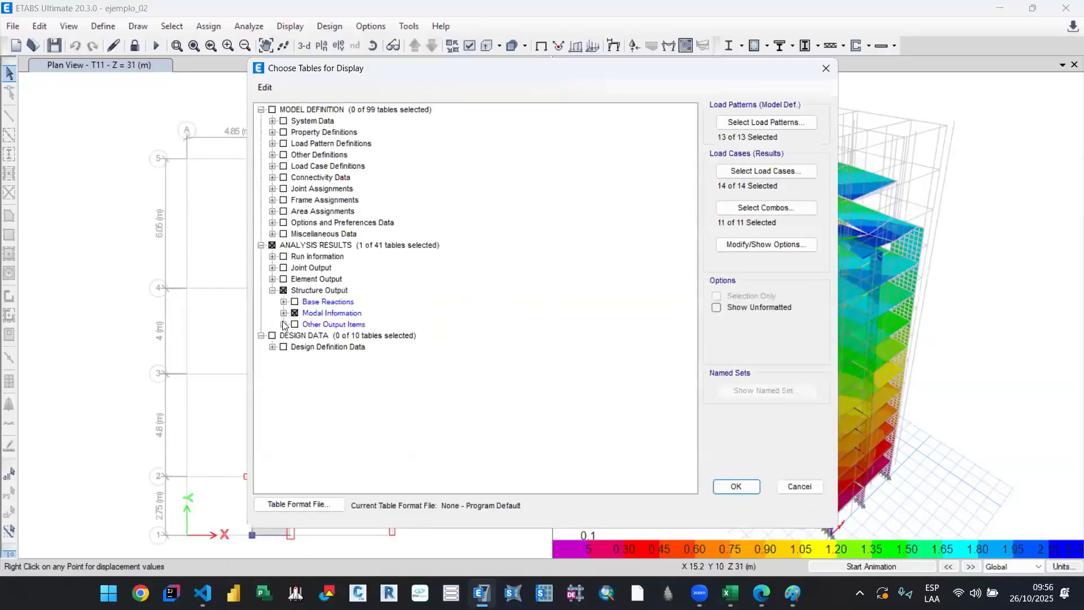
pyautogui.click(284, 325)
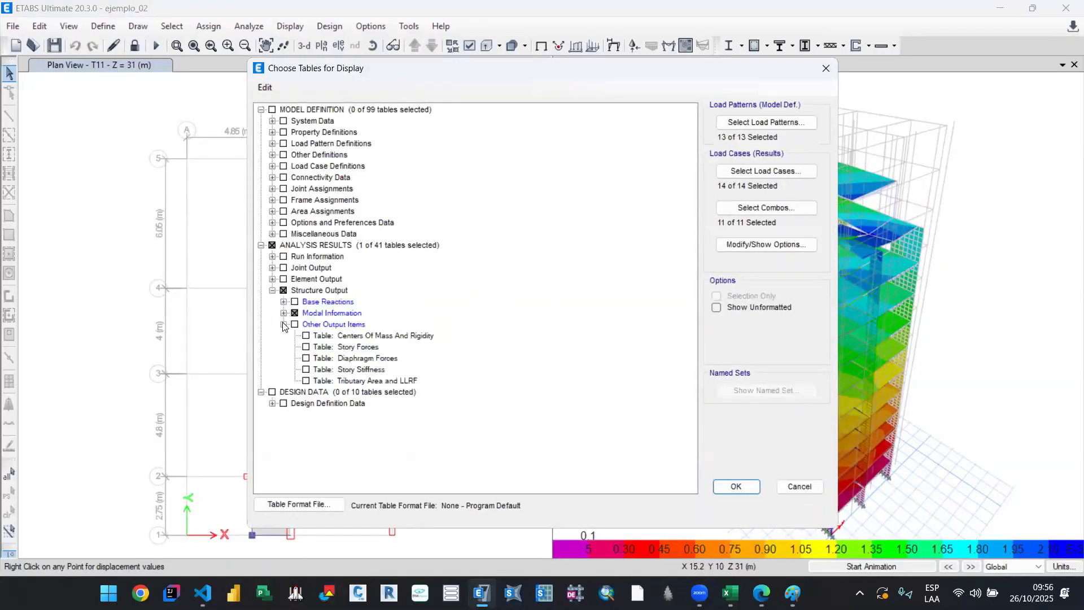
pyautogui.click(306, 369)
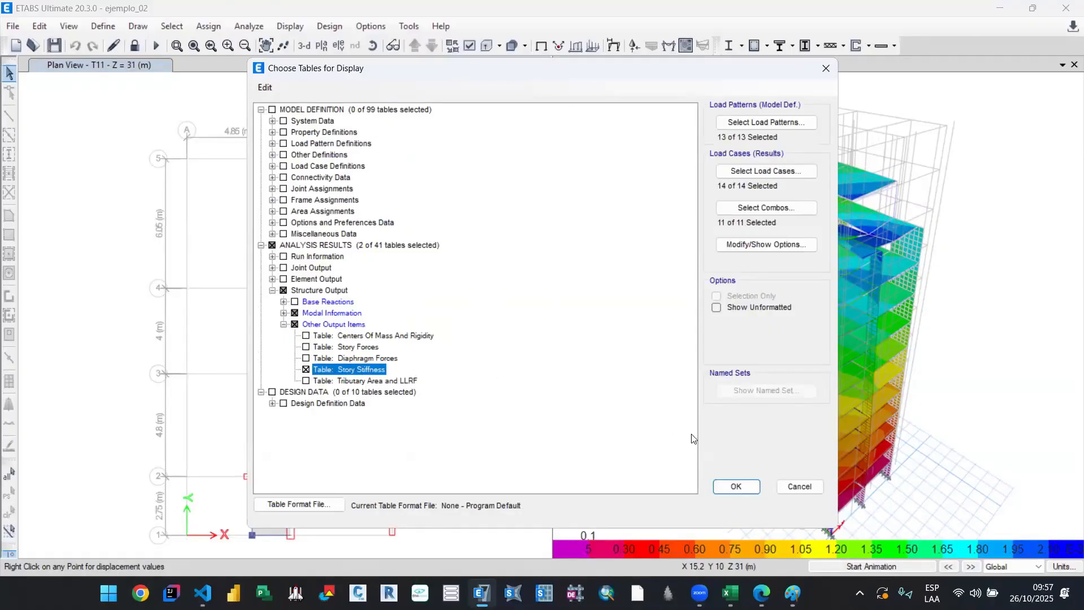
pyautogui.click(736, 487)
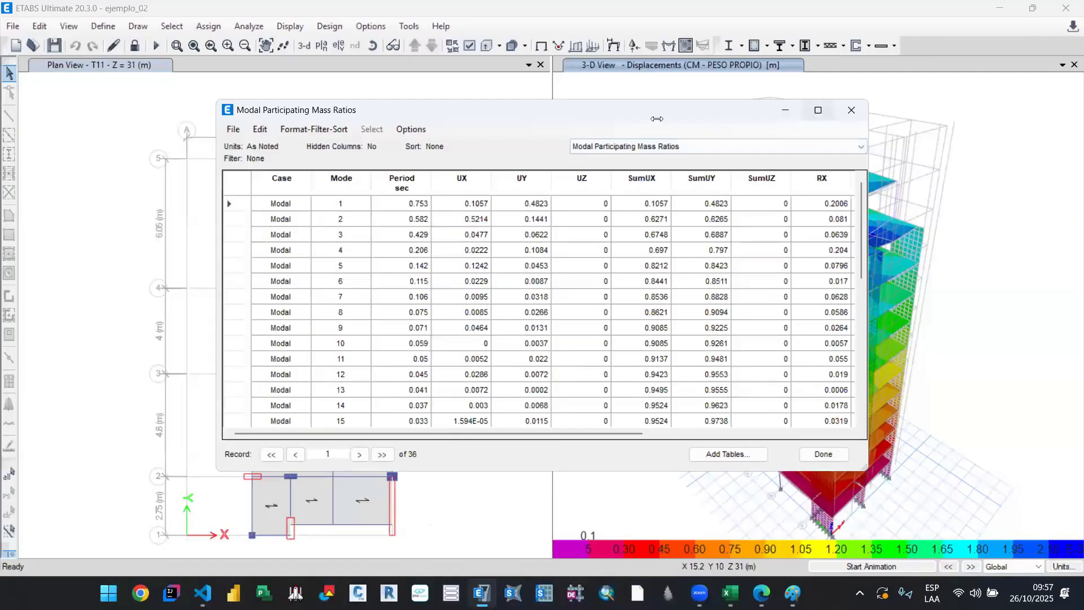
# Step: Move and enlarge the results table window and switch it to the Story Stiffness table
pyautogui.moveTo(633, 110); pyautogui.dragTo(481, 82)
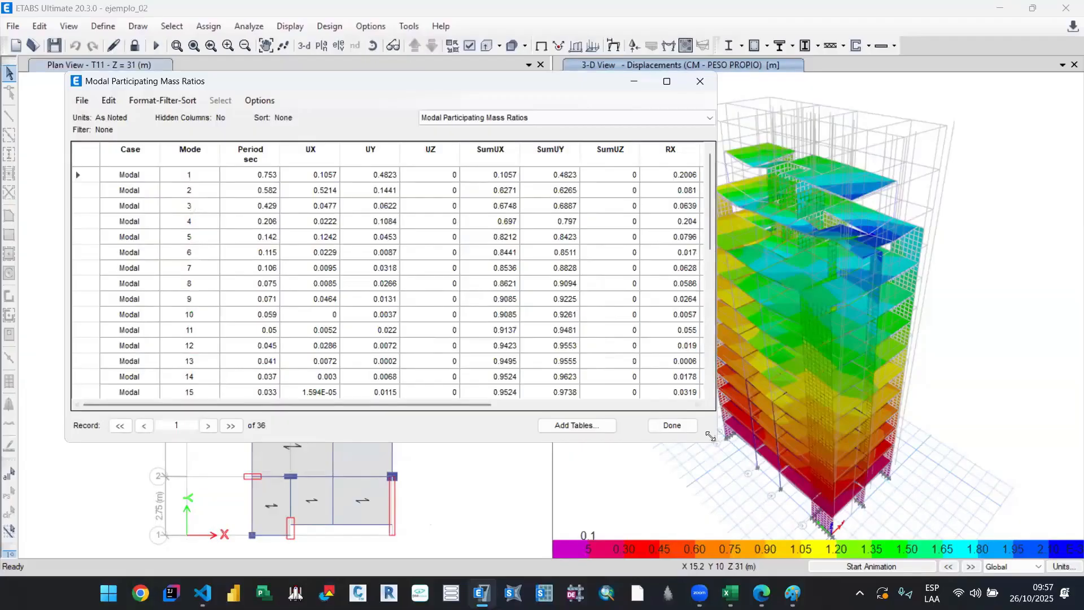
pyautogui.moveTo(710, 436); pyautogui.dragTo(1006, 484)
pyautogui.click(840, 118)
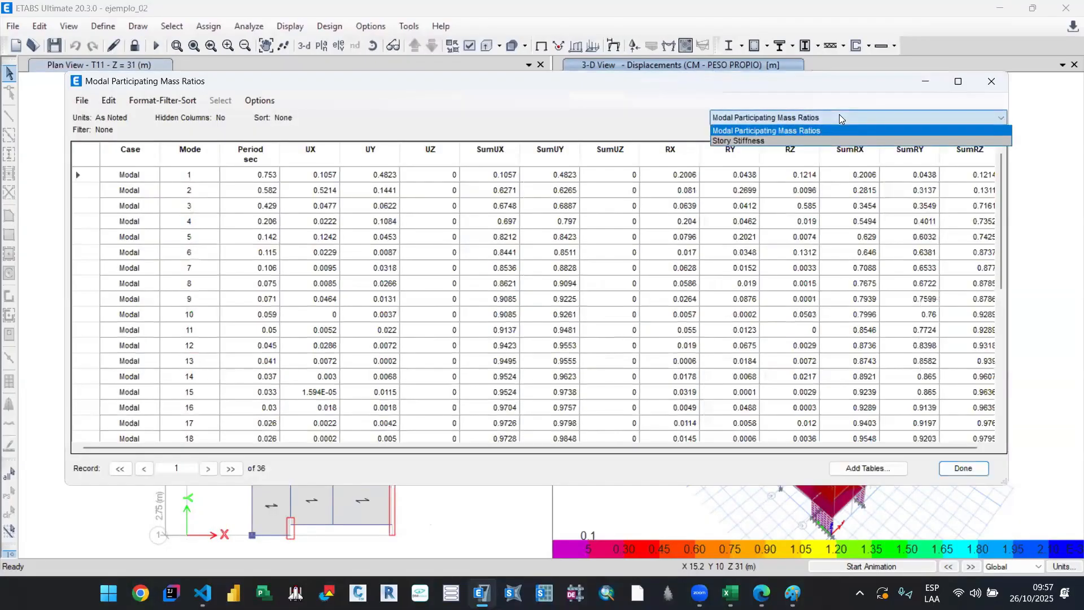
pyautogui.click(735, 116)
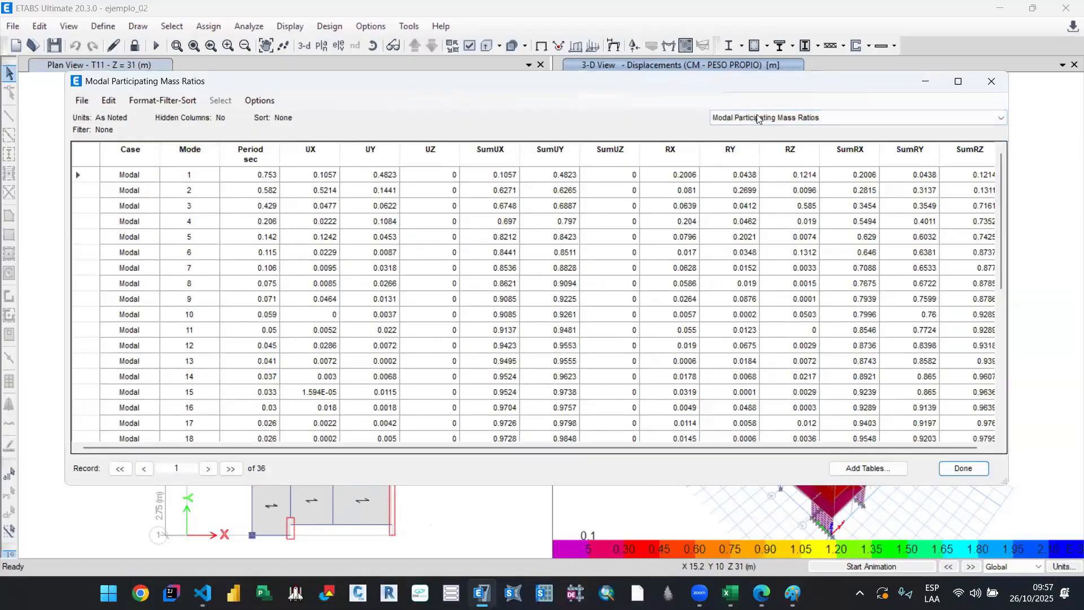
pyautogui.click(774, 119)
pyautogui.click(770, 133)
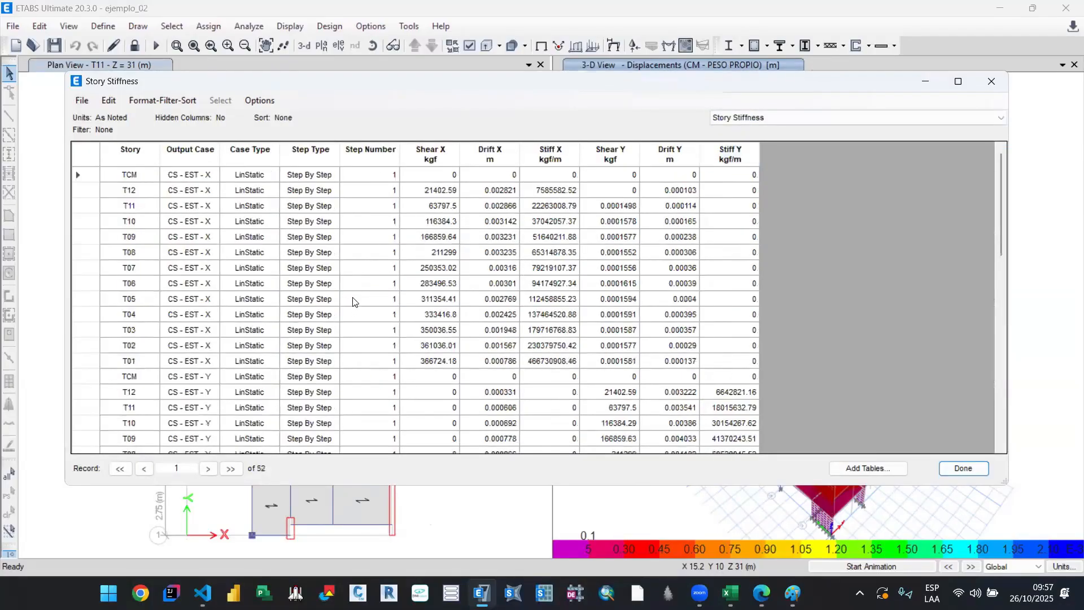
# Step: Filter the Story Stiffness table by output case to CS - EST - X and CS - EST - Y only
pyautogui.scroll(-8, 353, 301)
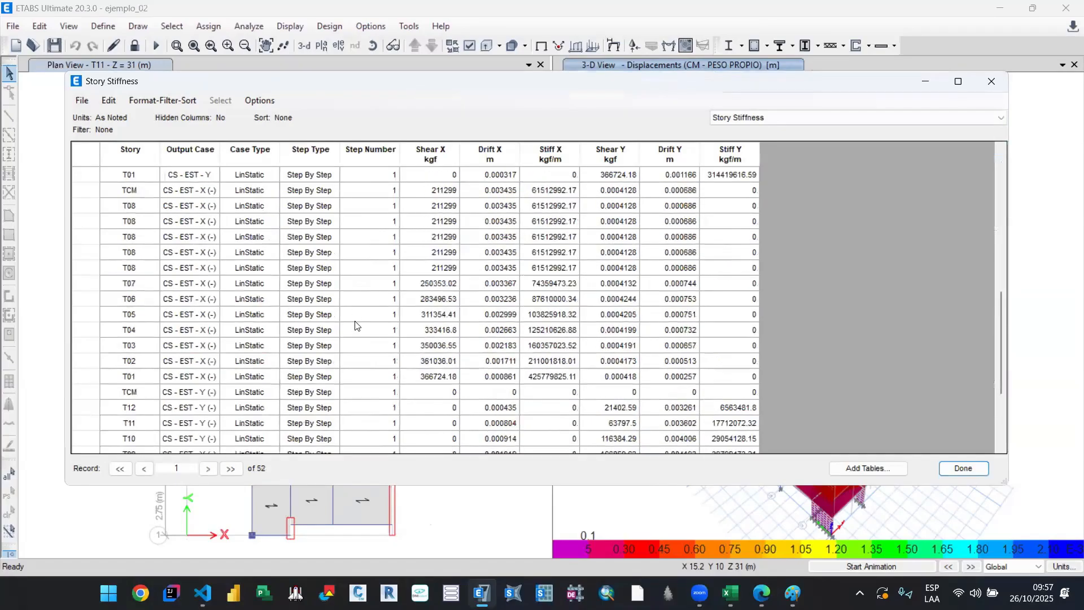
pyautogui.scroll(8, 355, 326)
pyautogui.scroll(1, 314, 291)
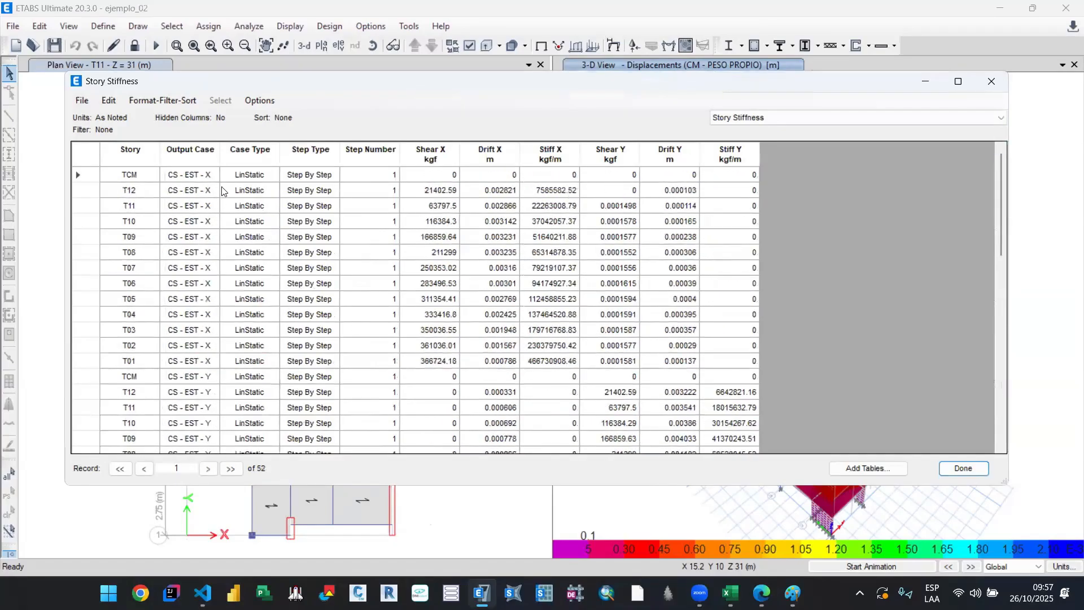
pyautogui.scroll(-6, 219, 288)
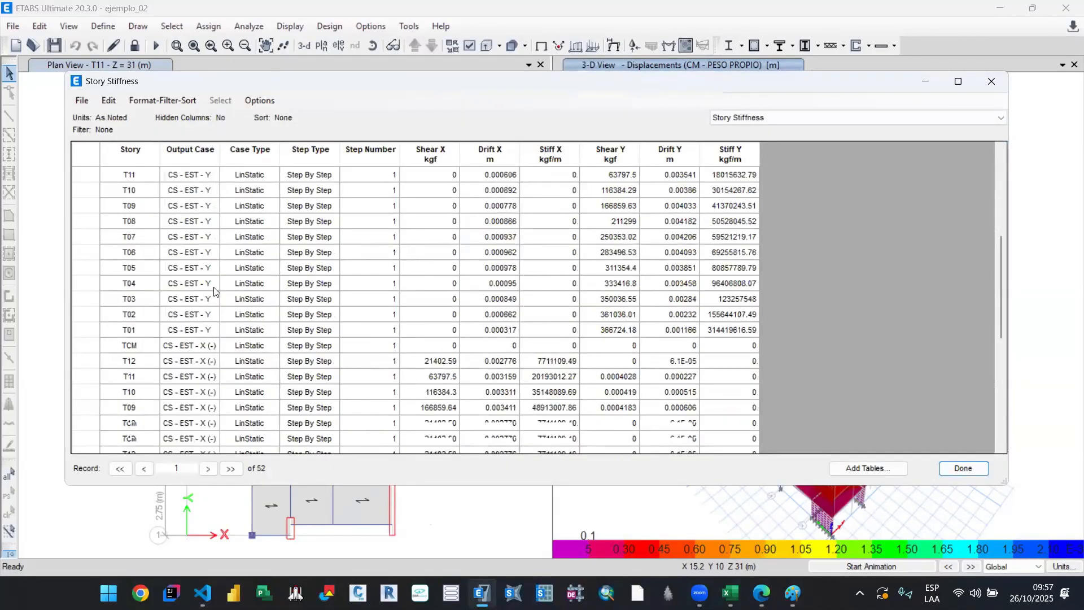
pyautogui.scroll(5, 209, 318)
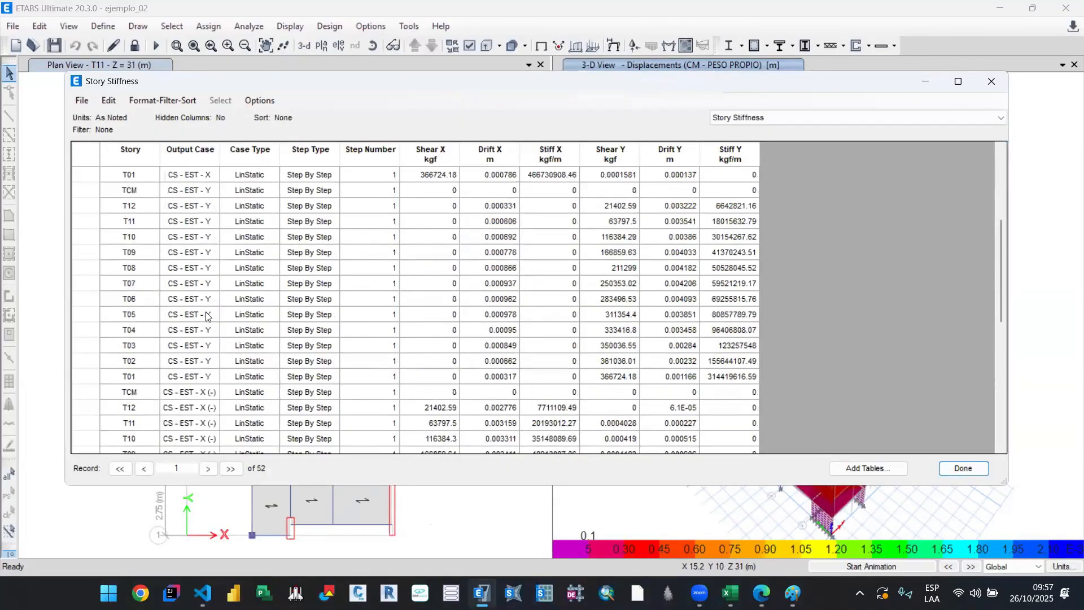
pyautogui.scroll(1, 208, 316)
pyautogui.click(190, 148)
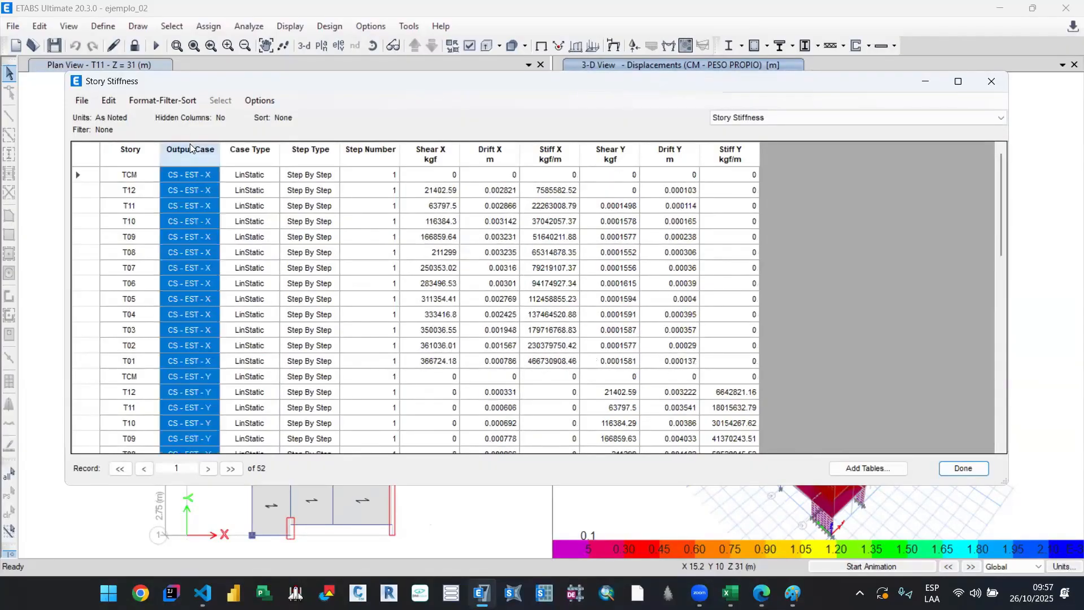
pyautogui.rightClick(191, 151)
pyautogui.click(294, 164)
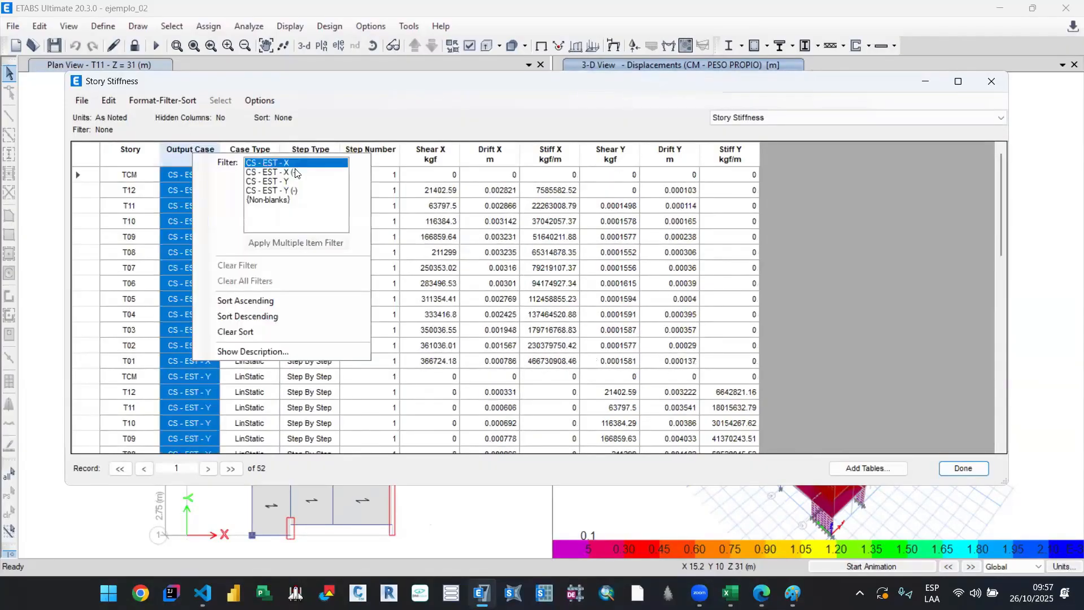
pyautogui.keyDown('ctrl'); pyautogui.click(291, 182); pyautogui.keyUp('ctrl')
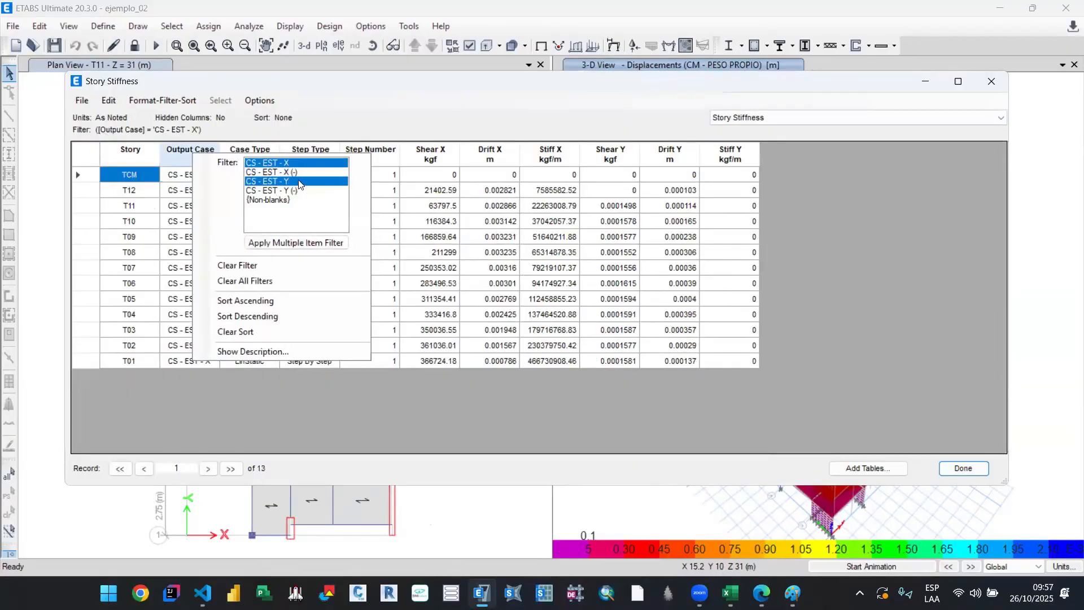
pyautogui.click(297, 242)
pyautogui.click(849, 310)
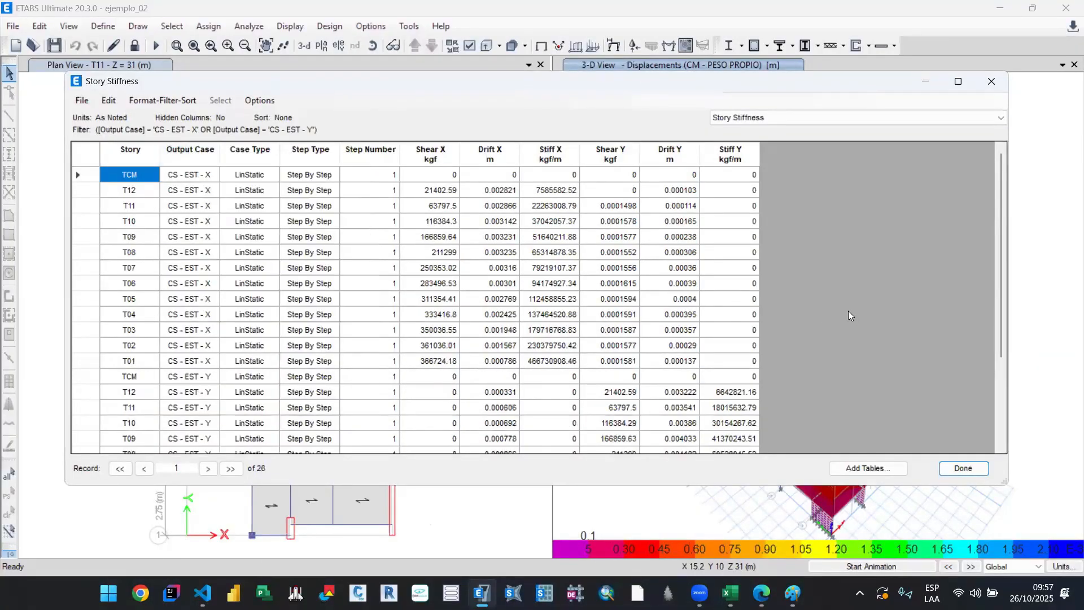
pyautogui.scroll(-3, 838, 320)
pyautogui.scroll(3, 824, 333)
# Step: Switch to the DBM_GET_DATA_SEISMIC.ipynb notebook in VS Code and review its story stiffness extraction tables for X and Y, then return to ETABS
pyautogui.click(203, 593)
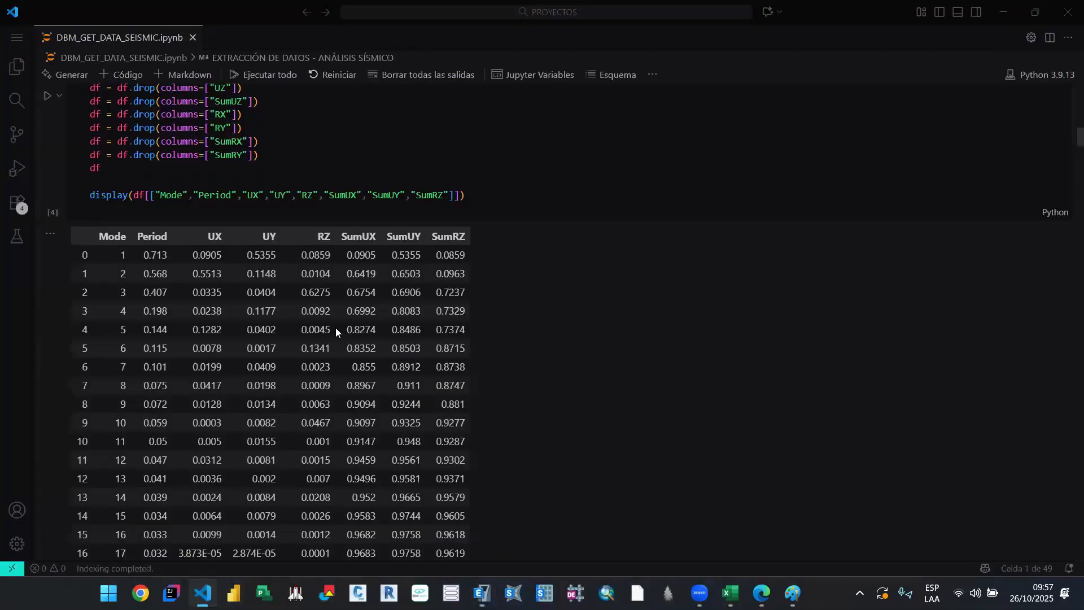
pyautogui.scroll(-12, 335, 327)
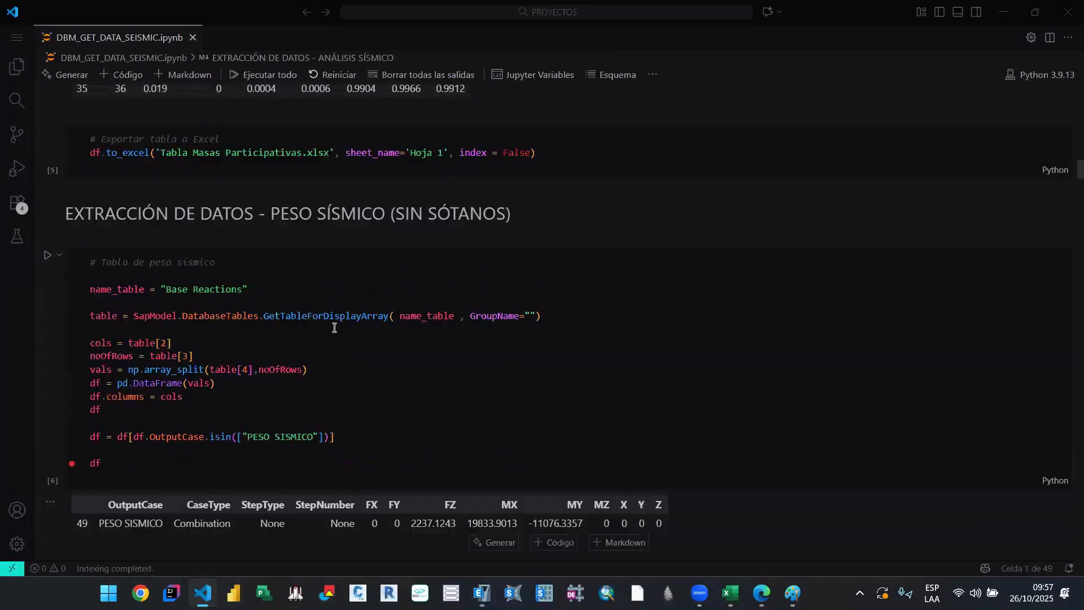
pyautogui.scroll(-8, 343, 293)
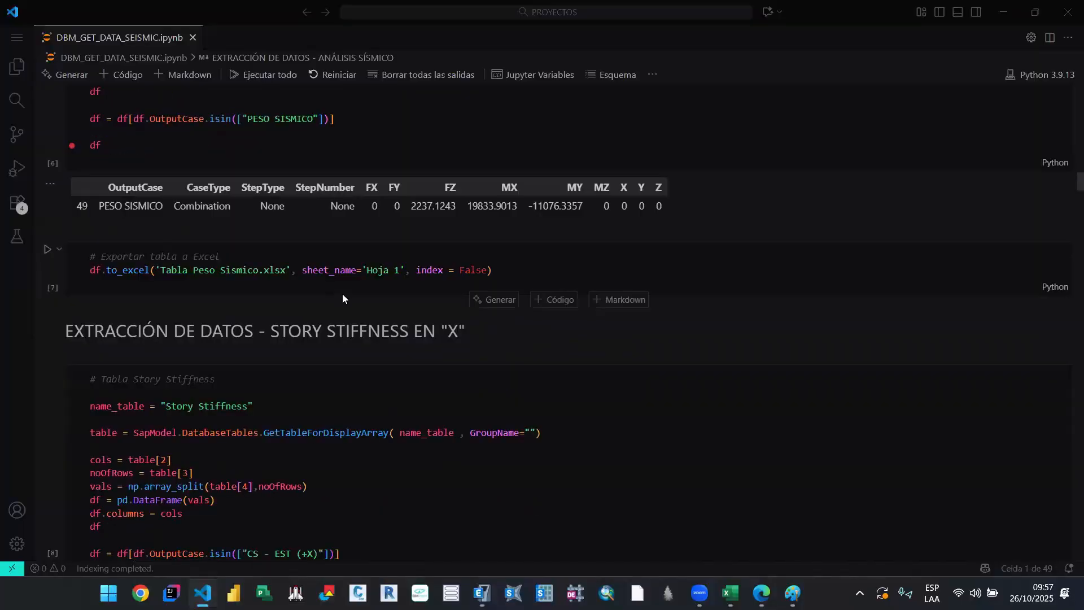
pyautogui.scroll(-5, 343, 294)
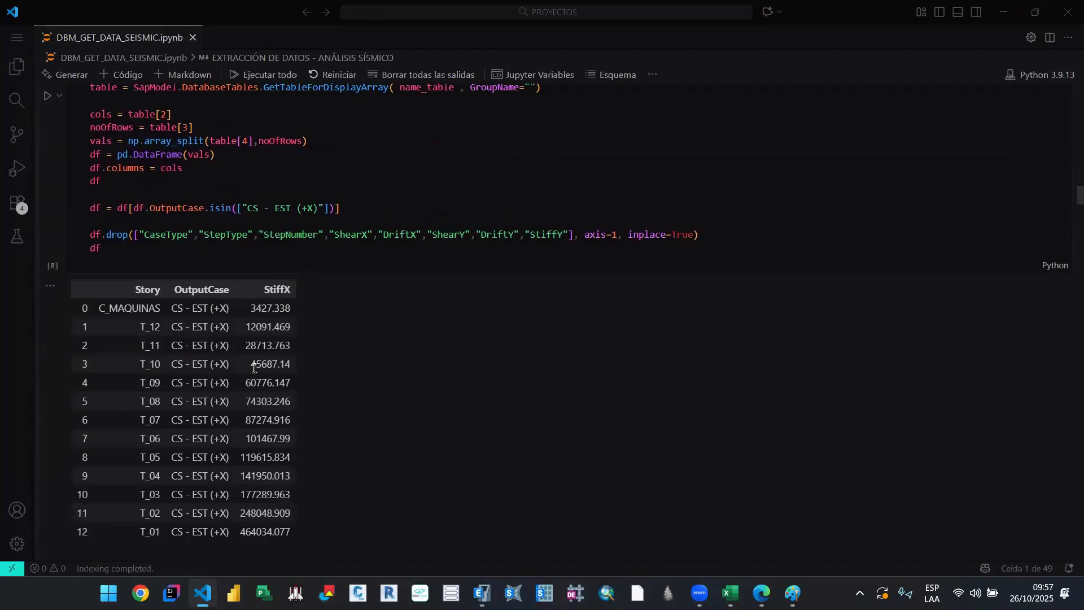
pyautogui.scroll(-2, 270, 370)
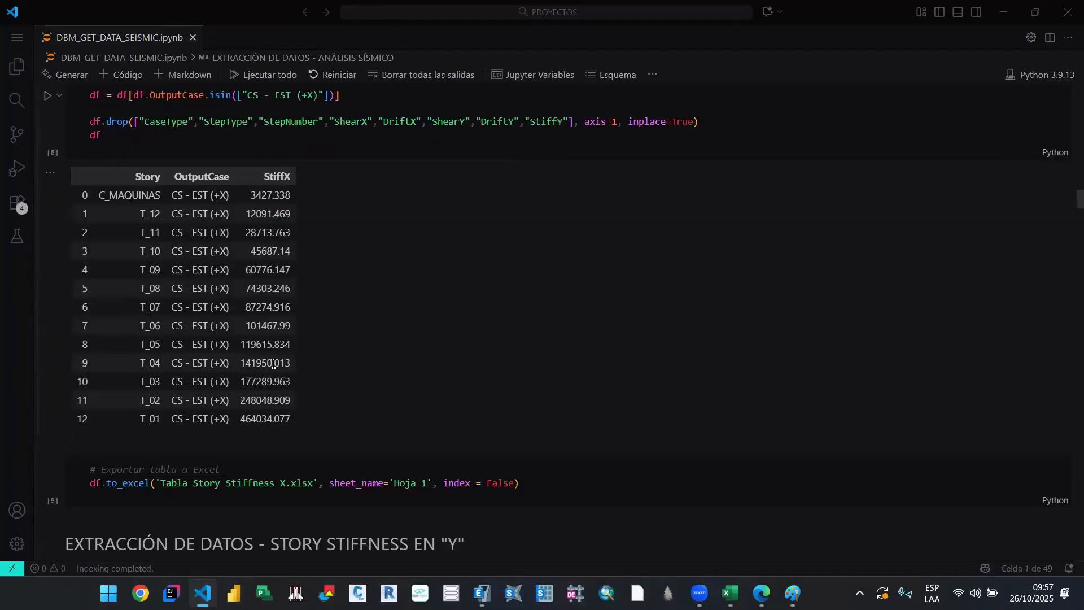
pyautogui.scroll(-10, 273, 364)
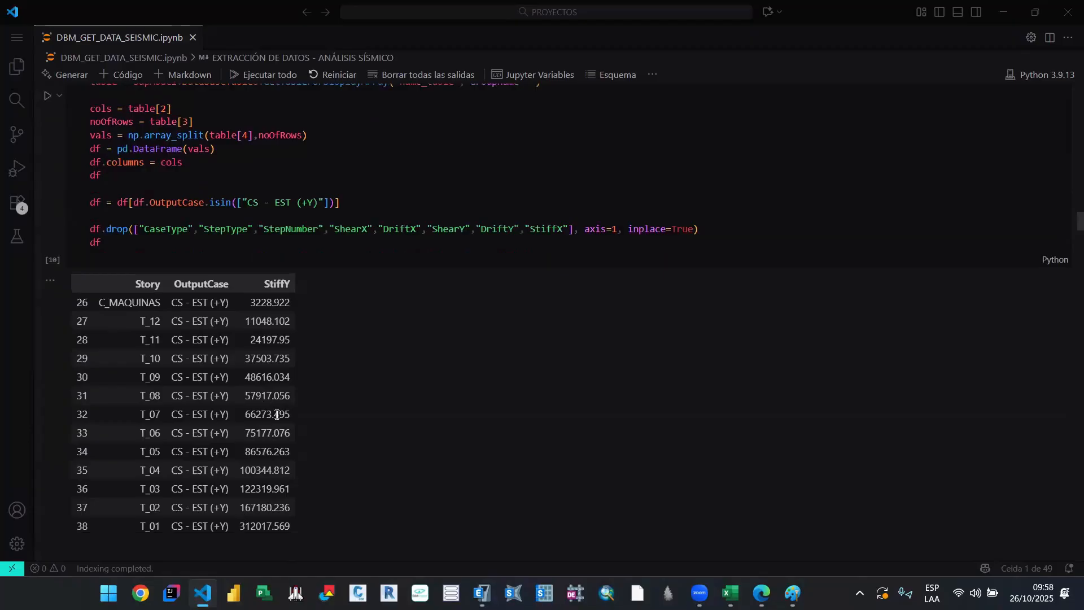
pyautogui.click(1005, 9)
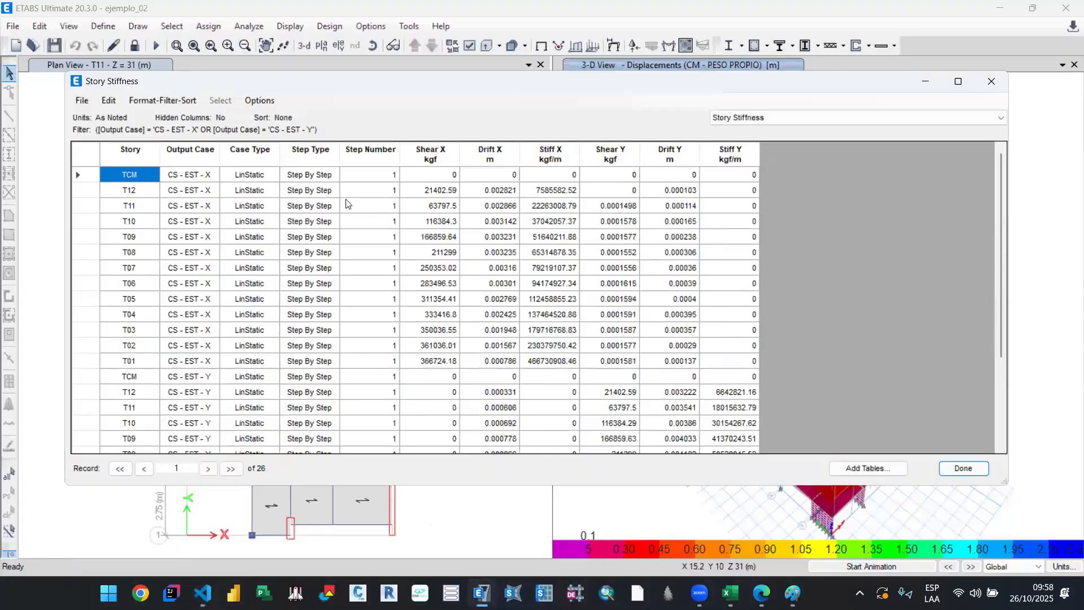
# Step: Export the filtered Story Stiffness table to Excel
pyautogui.click(82, 101)
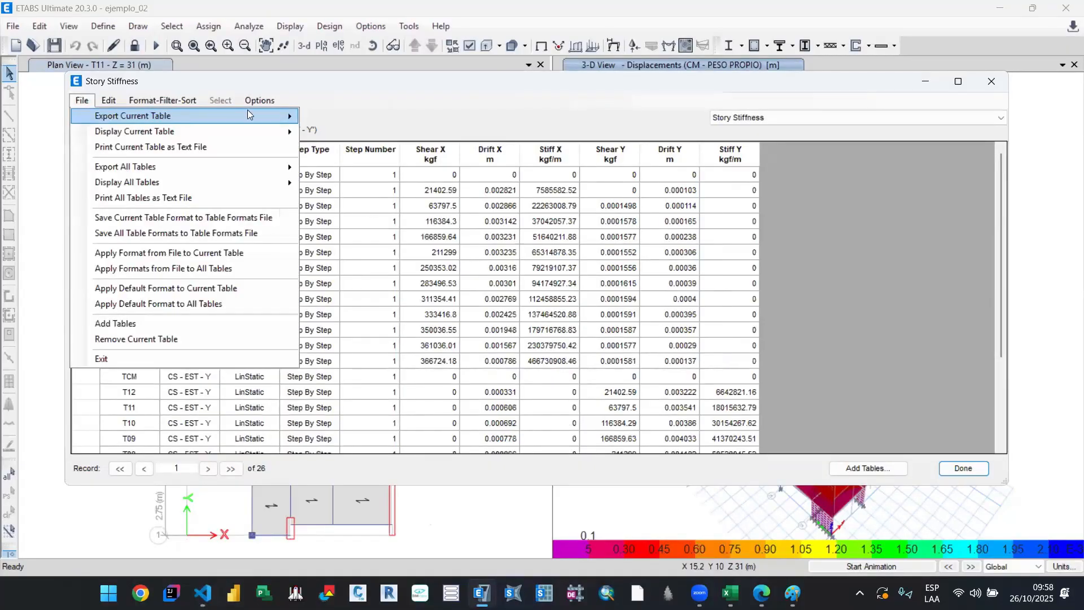
pyautogui.moveTo(247, 114)
pyautogui.click(331, 117)
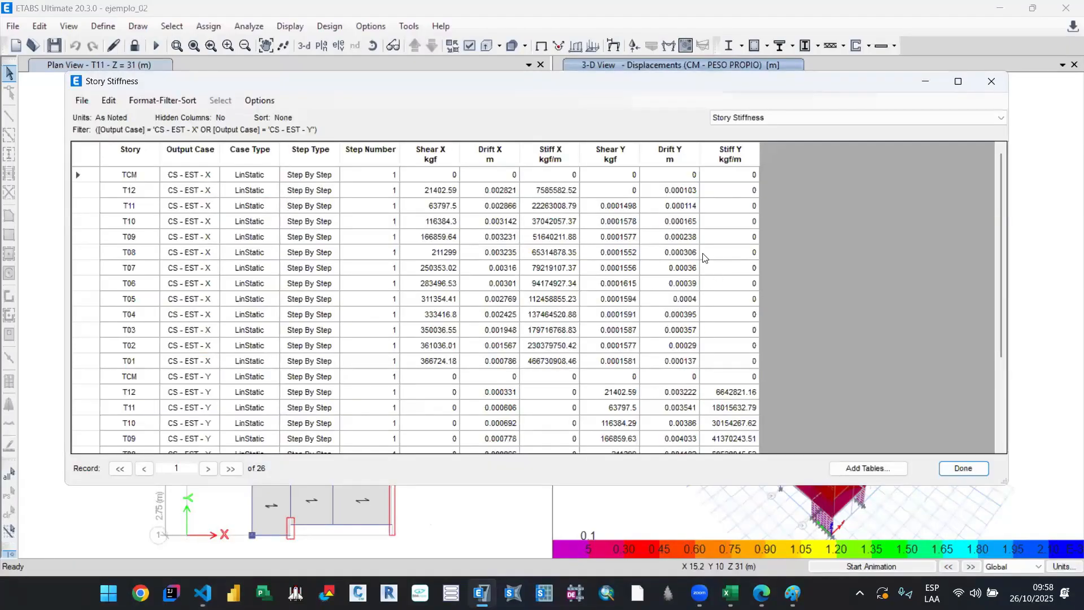
# Step: Switch to Excel, bring up the exported Story Stiffness workbook Libro3 and maximize its window
pyautogui.moveTo(731, 593)
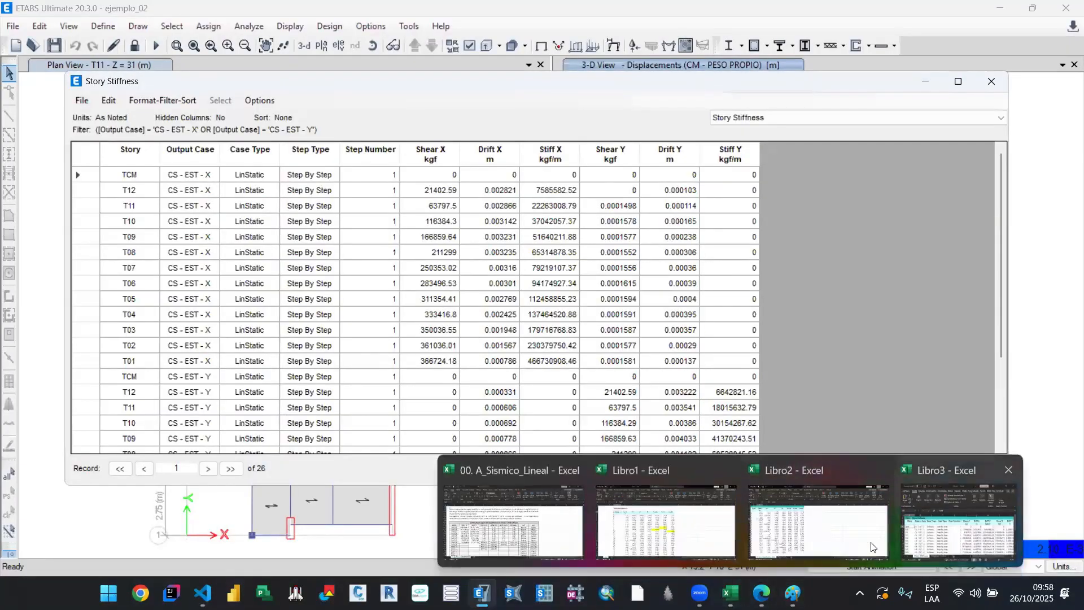
pyautogui.click(833, 495)
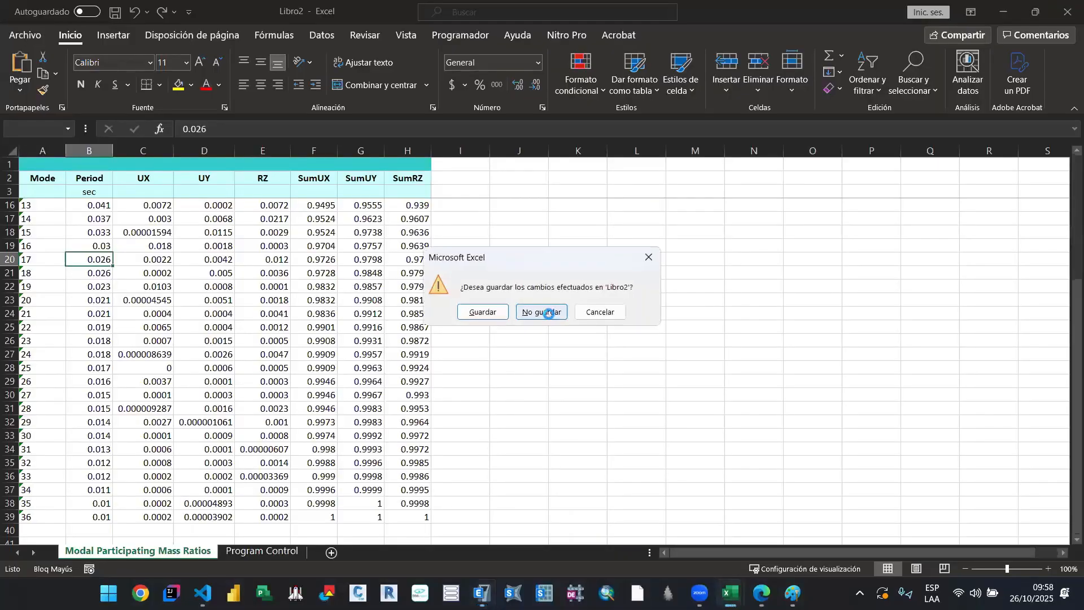
pyautogui.click(556, 311)
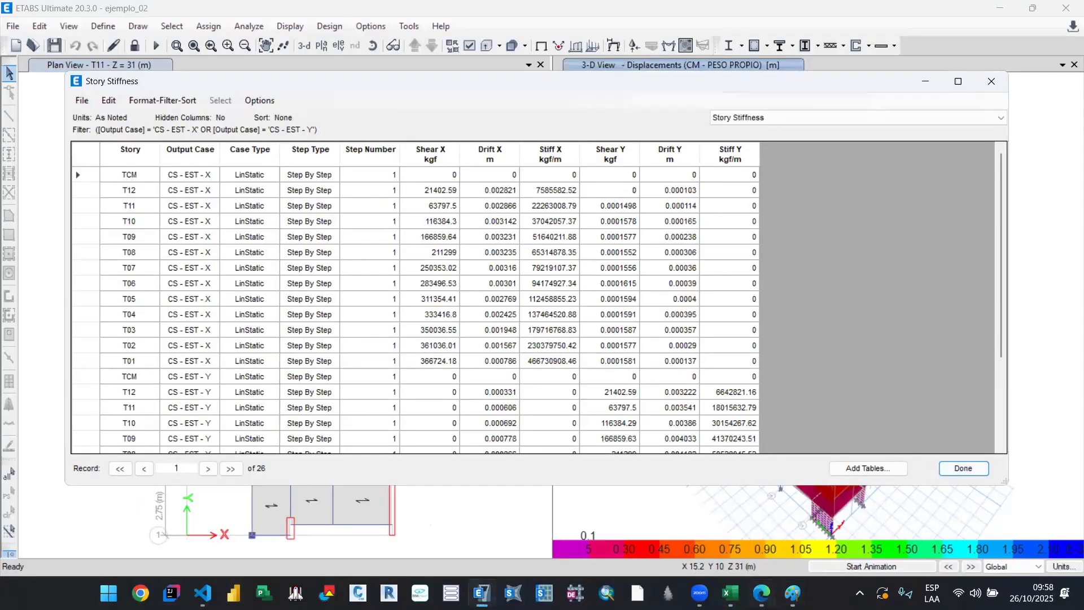
pyautogui.click(731, 593)
pyautogui.click(865, 542)
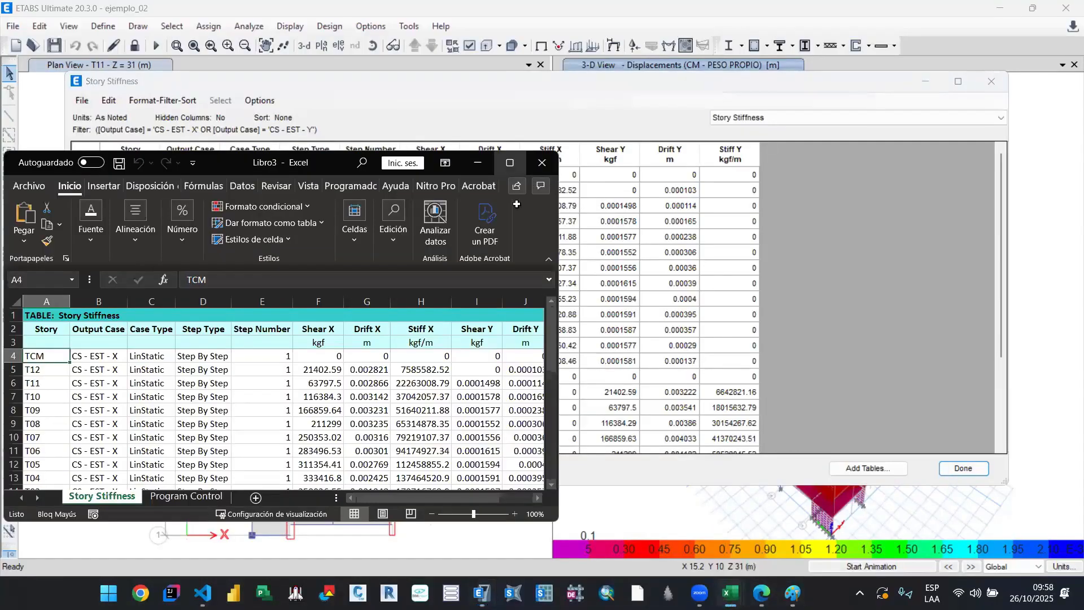
pyautogui.press('super+Up')
pyautogui.click(198, 232)
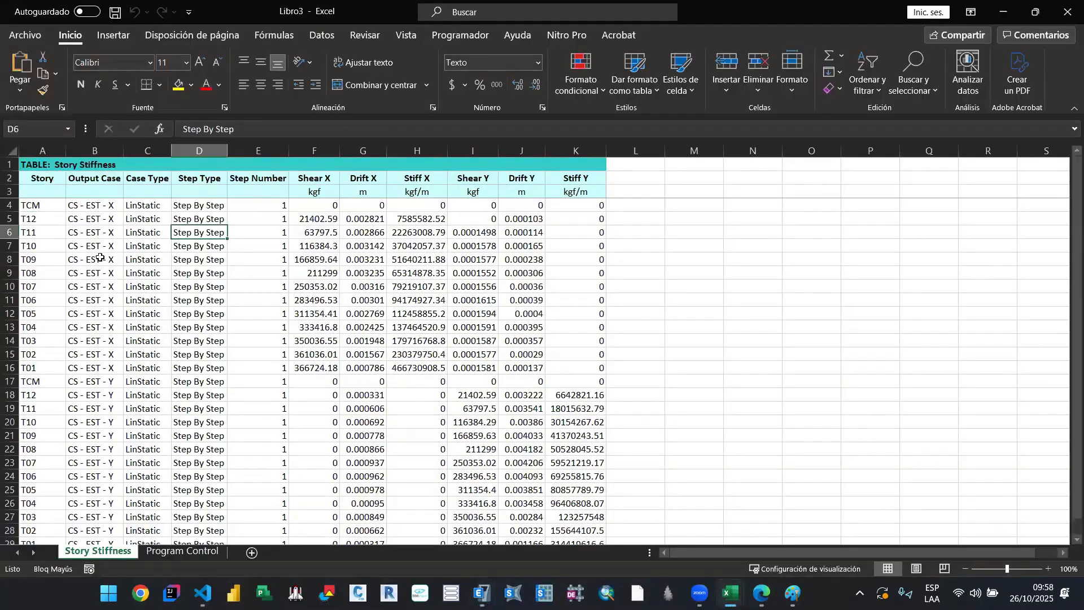
# Step: Delete the Case Type, Step Type and Step Number columns from the Story Stiffness sheet
pyautogui.click(158, 151)
pyautogui.rightClick(159, 153)
pyautogui.click(197, 291)
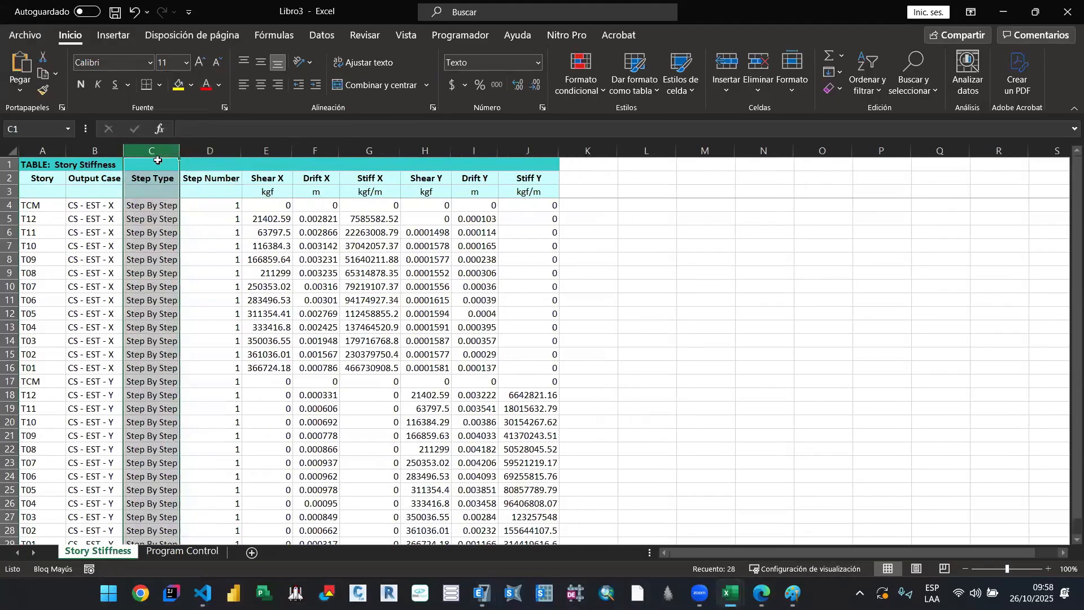
pyautogui.rightClick(156, 150)
pyautogui.click(196, 288)
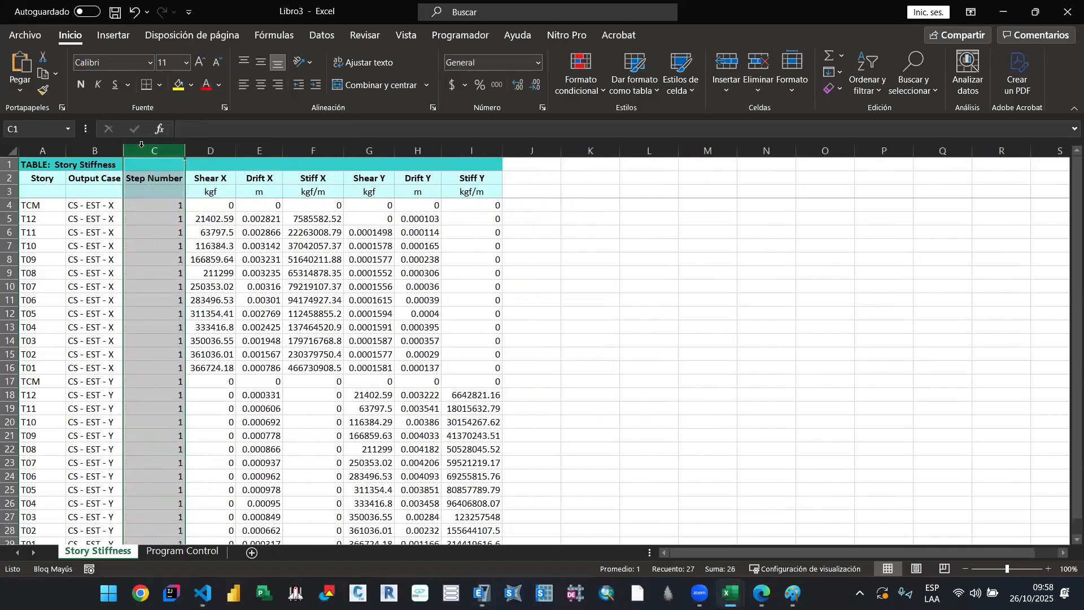
pyautogui.rightClick(145, 151)
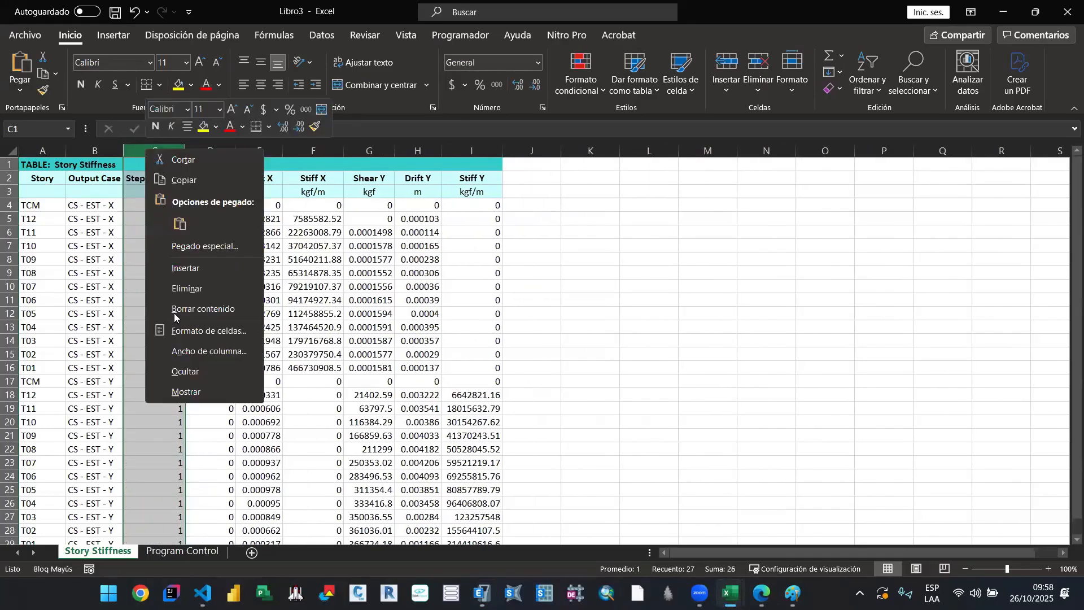
pyautogui.click(196, 287)
# Step: Delete the TCM story rows for both the CS - EST - X and CS - EST - Y cases
pyautogui.click(11, 205)
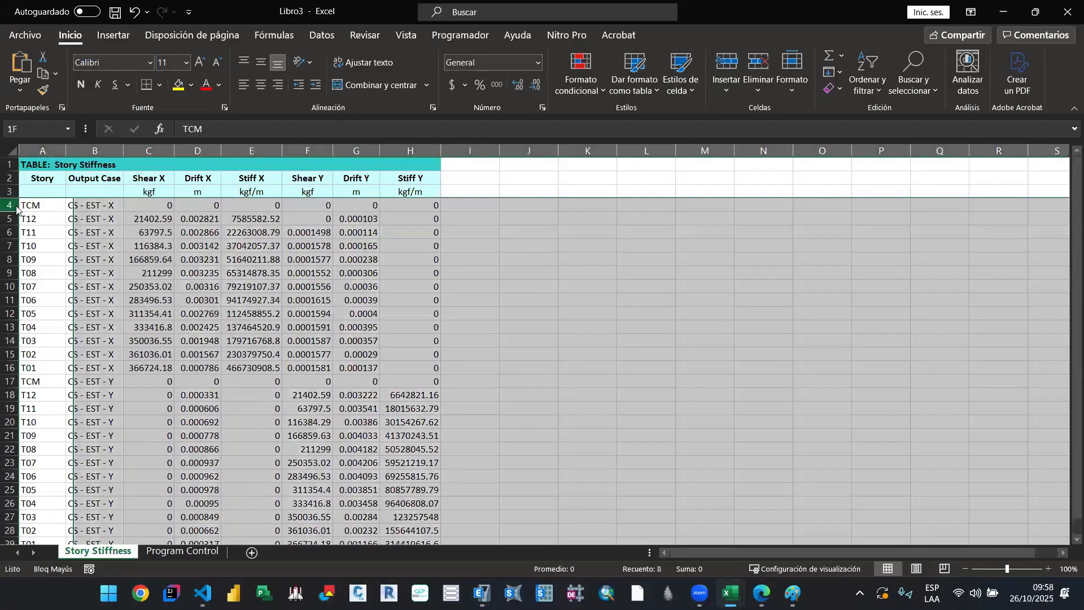
pyautogui.rightClick(11, 205)
pyautogui.click(54, 345)
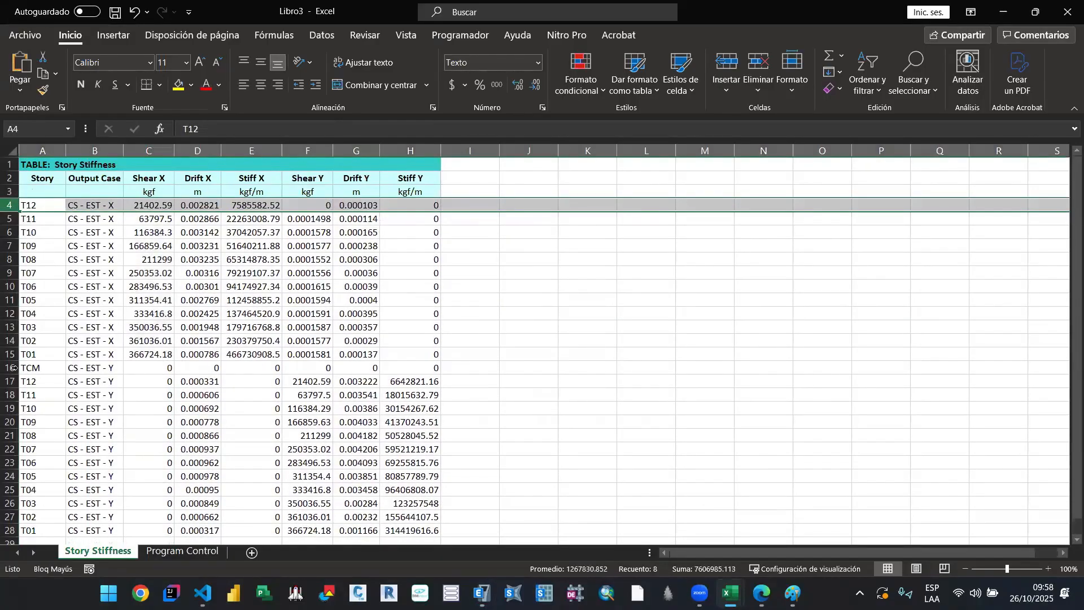
pyautogui.click(11, 368)
pyautogui.rightClick(11, 368)
pyautogui.click(53, 252)
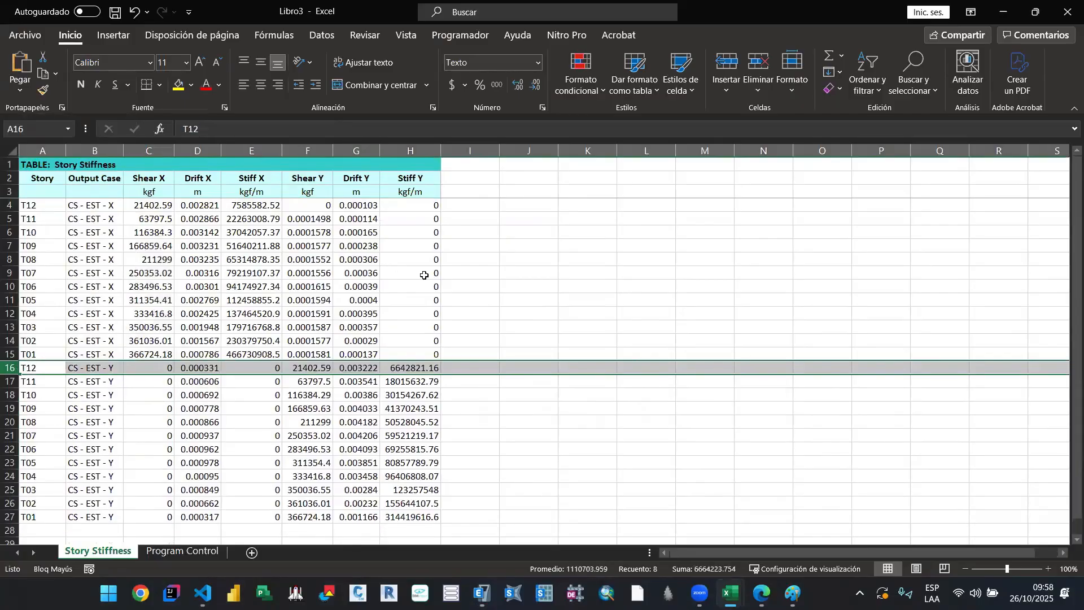
# Step: Delete the Shear X, Drift X, Shear Y and Drift Y columns, keeping only Story, Output Case, Stiff X and Stiff Y
pyautogui.click(424, 275)
pyautogui.moveTo(361, 151); pyautogui.dragTo(393, 148)
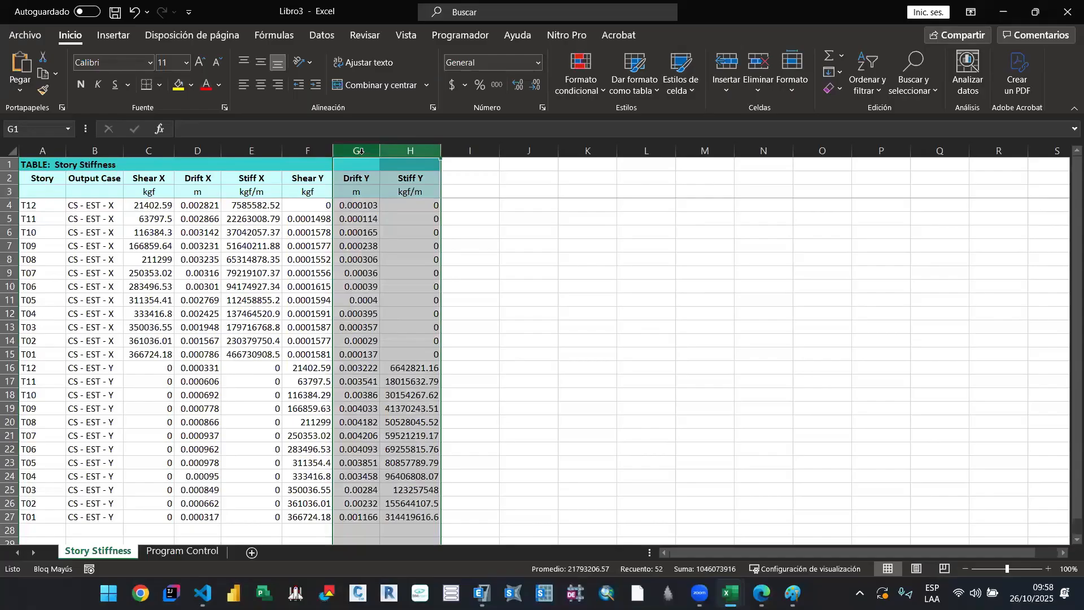
pyautogui.click(197, 151)
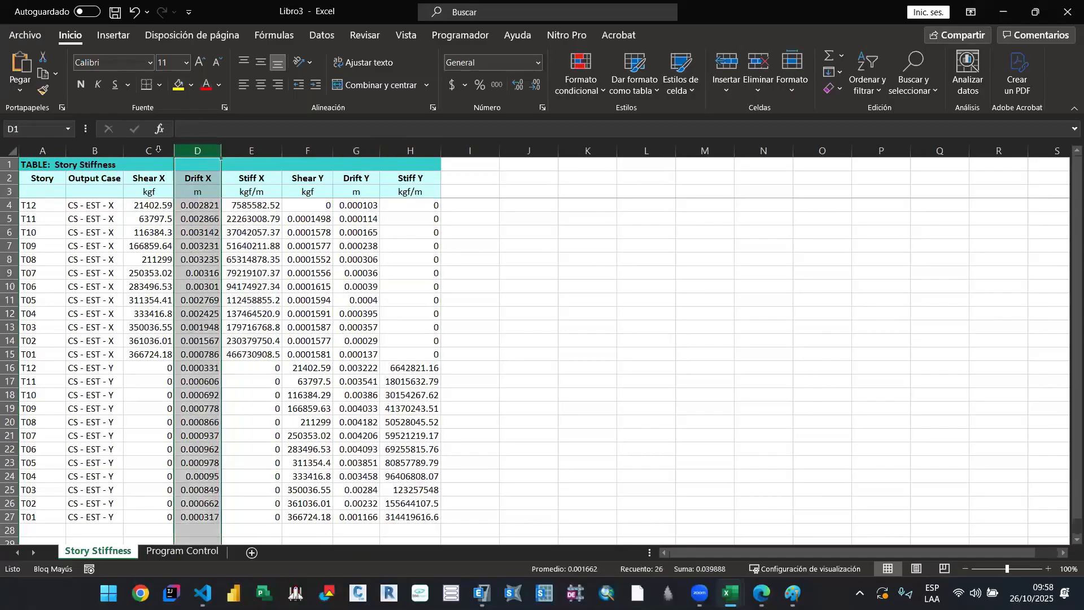
pyautogui.moveTo(159, 151); pyautogui.dragTo(182, 151)
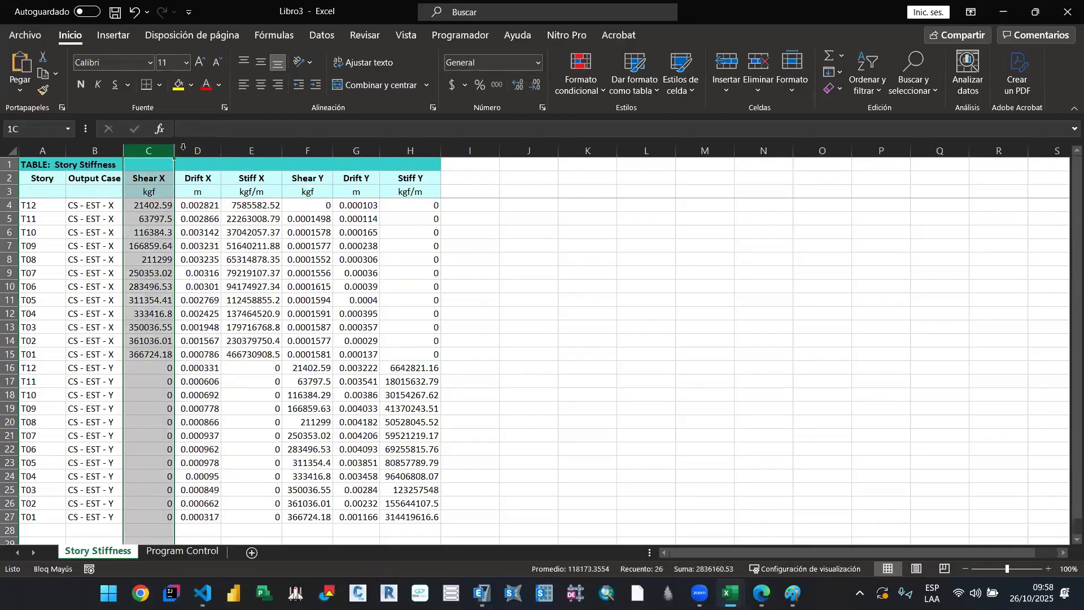
pyautogui.rightClick(184, 151)
pyautogui.click(238, 291)
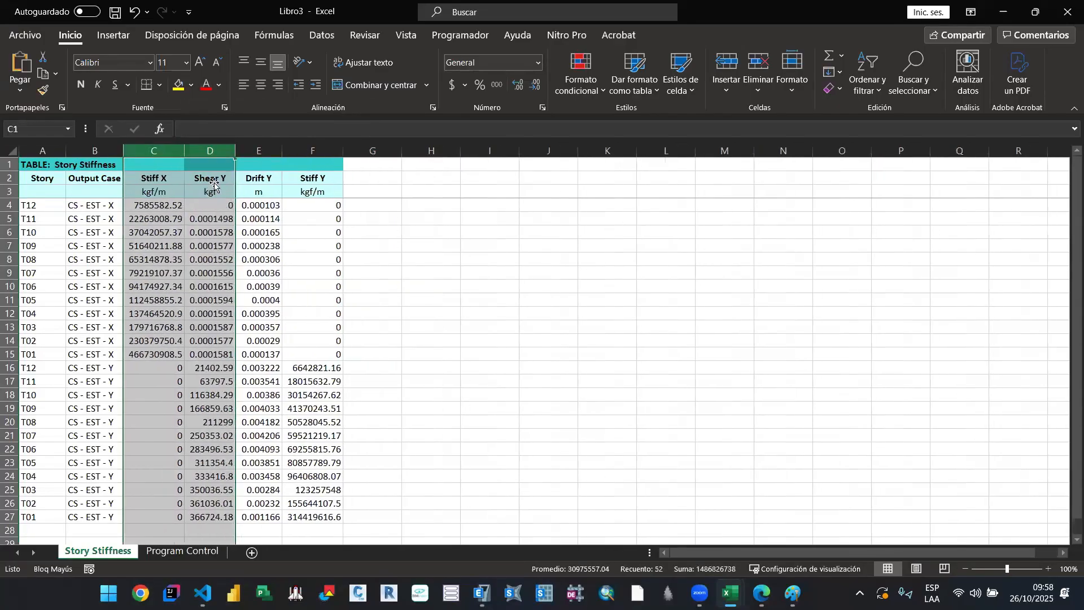
pyautogui.click(210, 191)
pyautogui.moveTo(221, 153); pyautogui.dragTo(257, 152)
pyautogui.rightClick(257, 151)
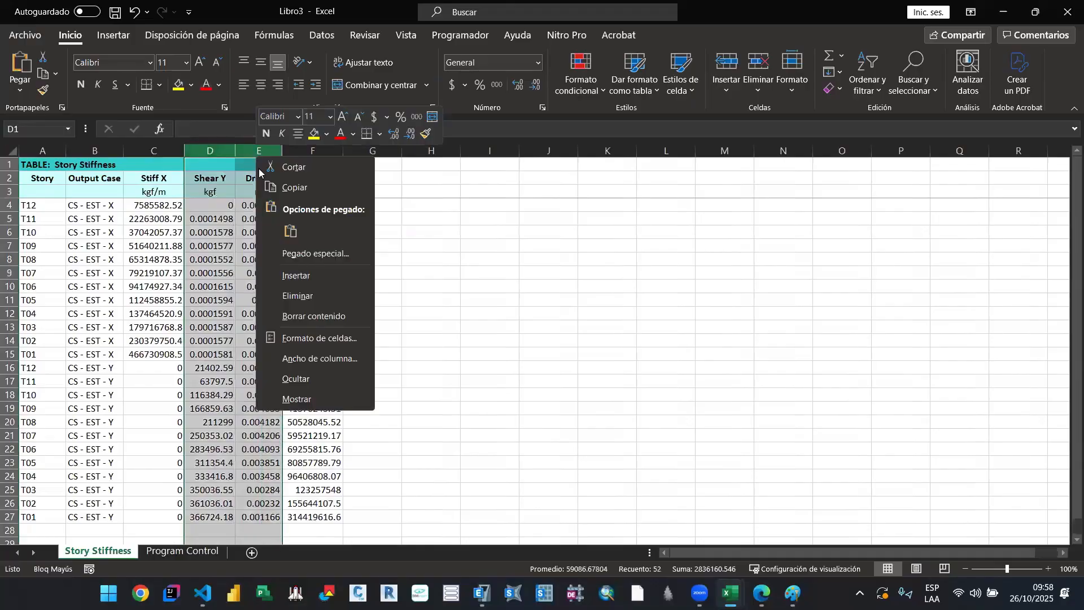
pyautogui.click(359, 292)
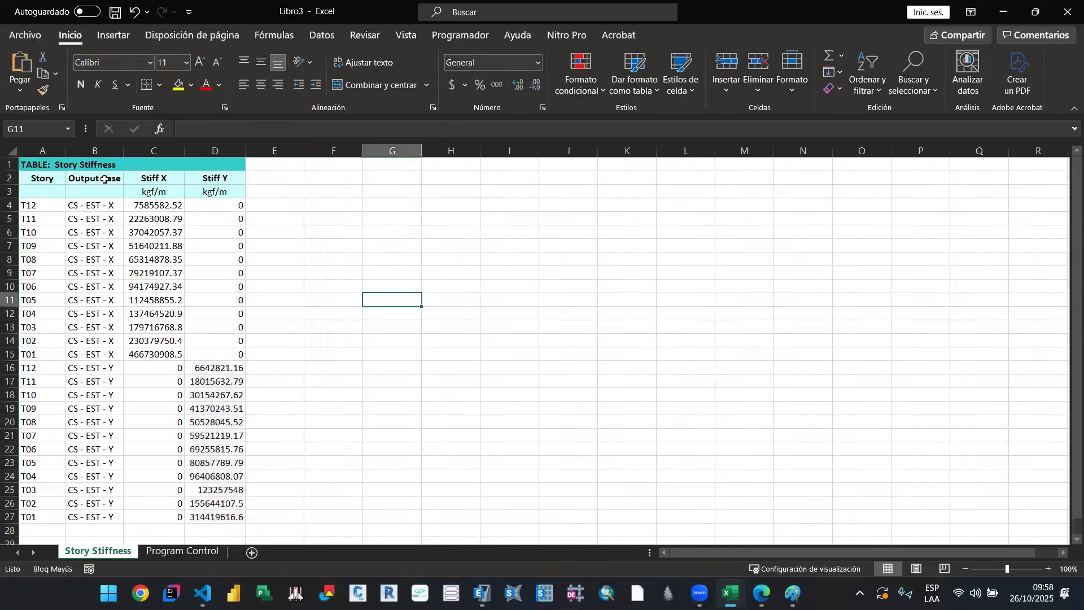
# Step: Copy the trimmed stiffness table with its headers, A2:D27, and switch to the Libro1 workbook
pyautogui.moveTo(47, 178); pyautogui.dragTo(240, 517)
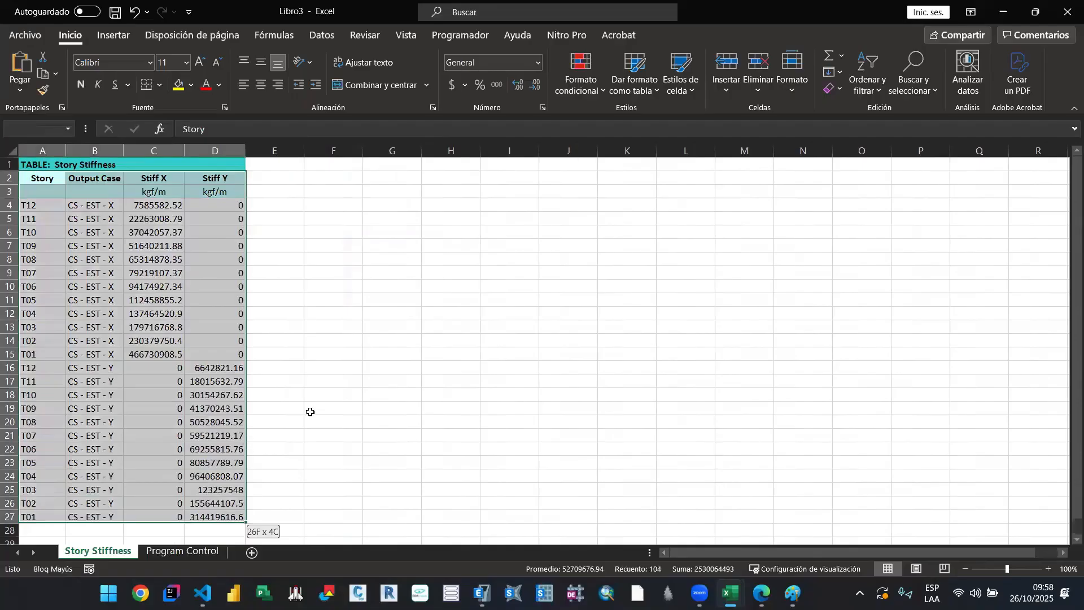
pyautogui.hotkey('ctrl', 'c')
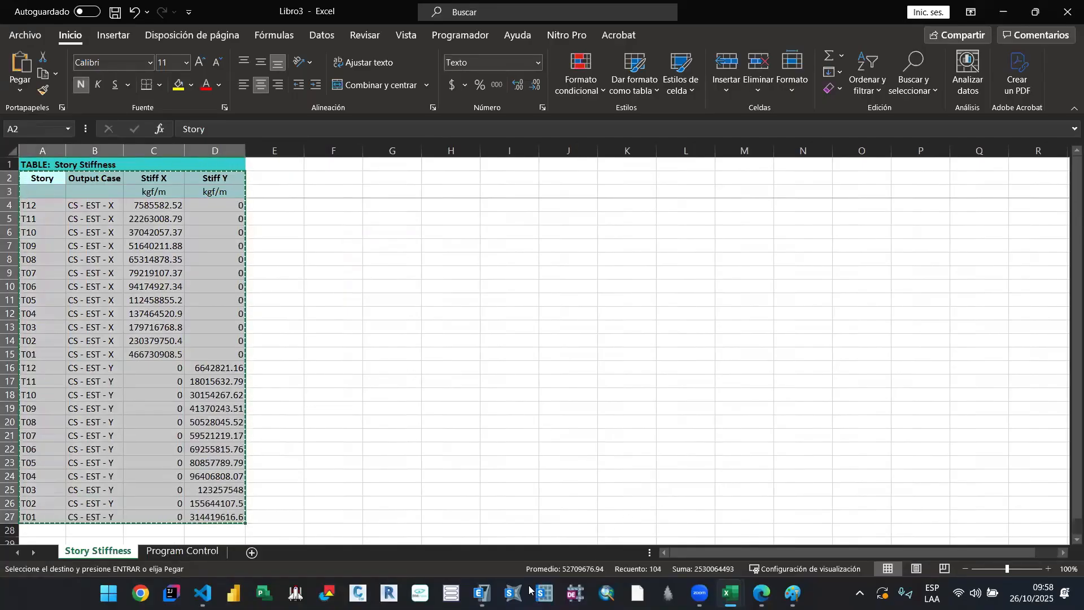
pyautogui.click(730, 593)
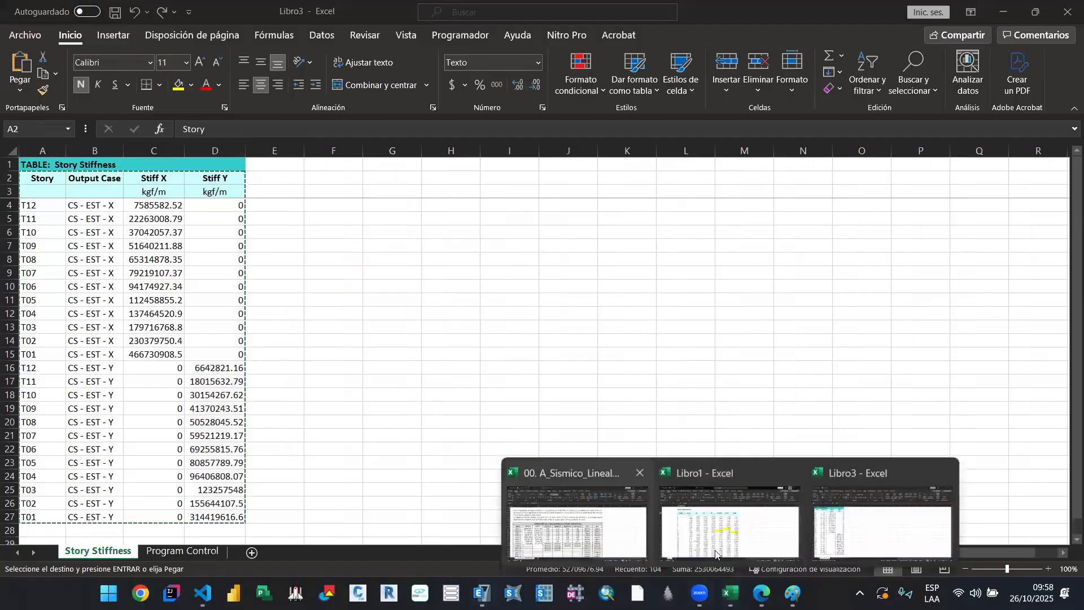
pyautogui.click(716, 543)
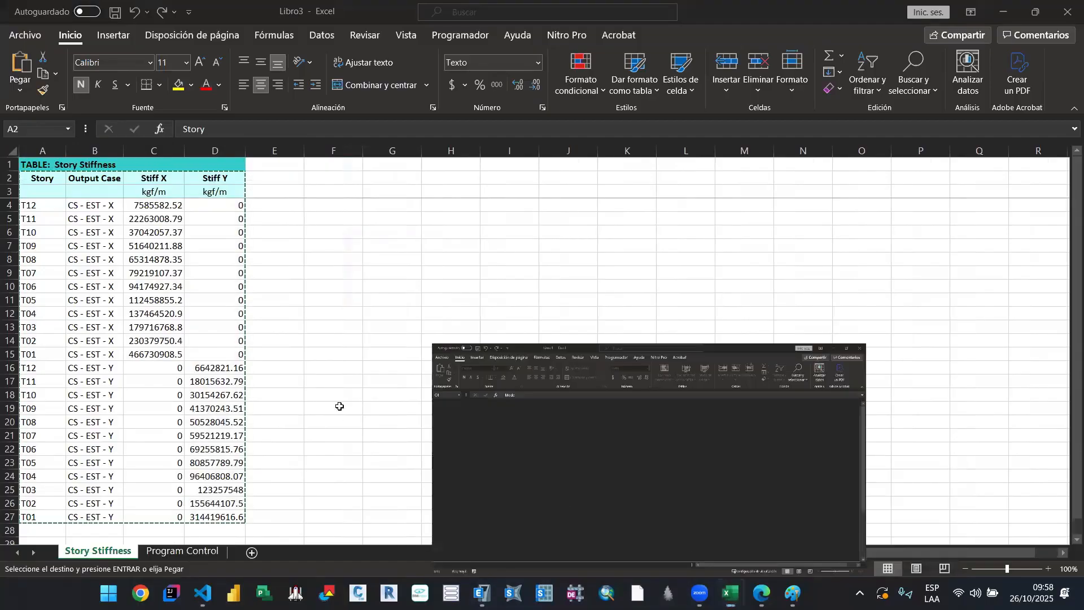
# Step: Enter the heading STORY STIFFNESS in cell C43 below the modal table and make it bold
pyautogui.click(171, 412)
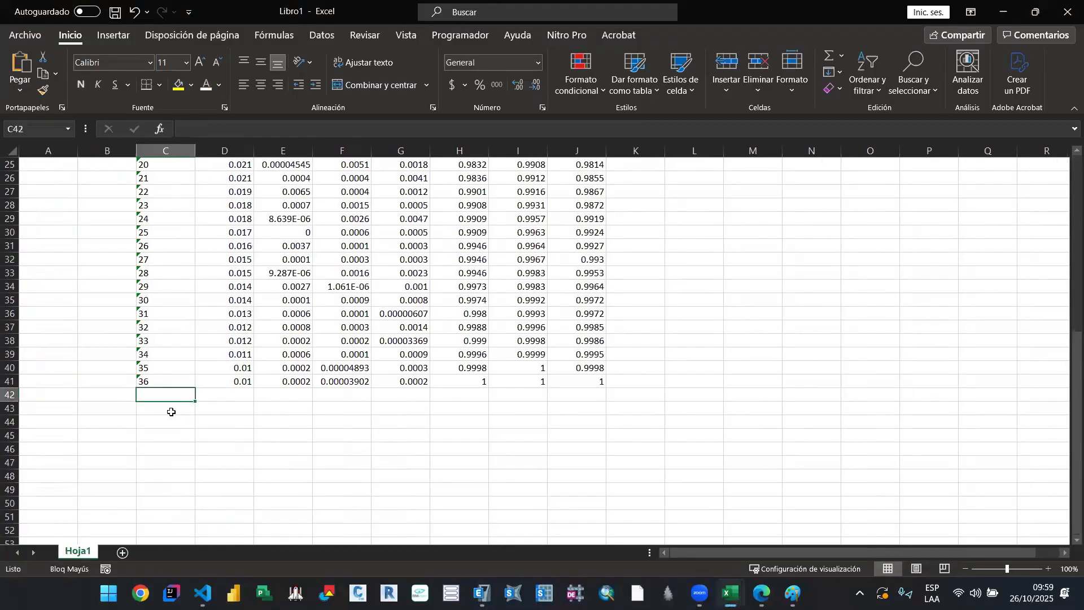
pyautogui.write('STORY')
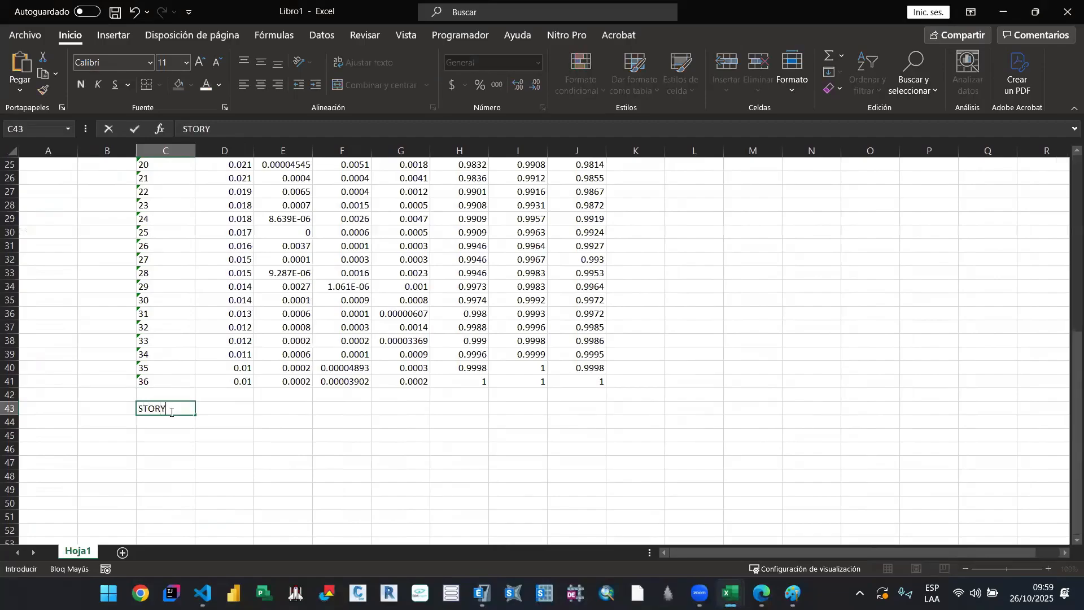
pyautogui.write(' STIFFNESS')
pyautogui.press('Return')
pyautogui.click(171, 410)
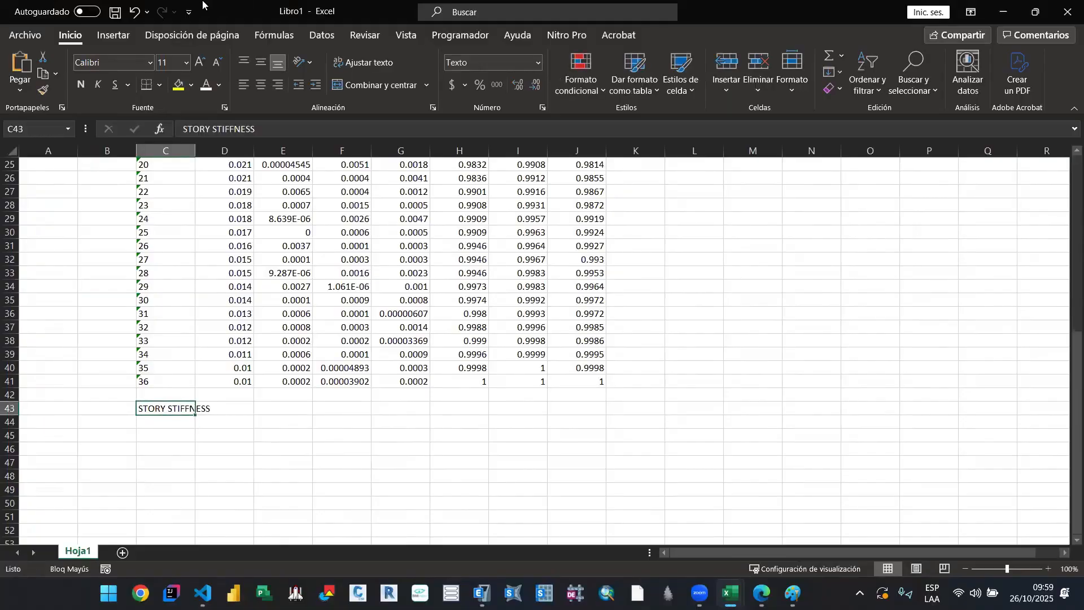
pyautogui.click(80, 85)
# Step: Paste the copied stiffness table into Libro1 starting at cell C45
pyautogui.click(165, 435)
pyautogui.hotkey('ctrl', 'v')
pyautogui.scroll(-4, 507, 383)
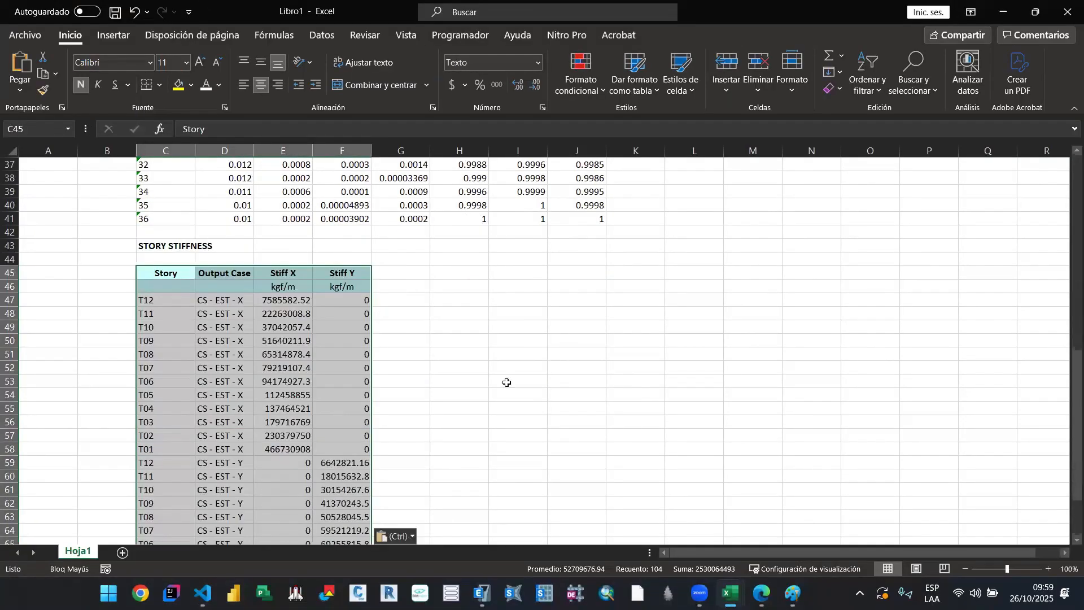
pyautogui.scroll(-3, 507, 383)
pyautogui.click(507, 383)
pyautogui.scroll(2, 459, 400)
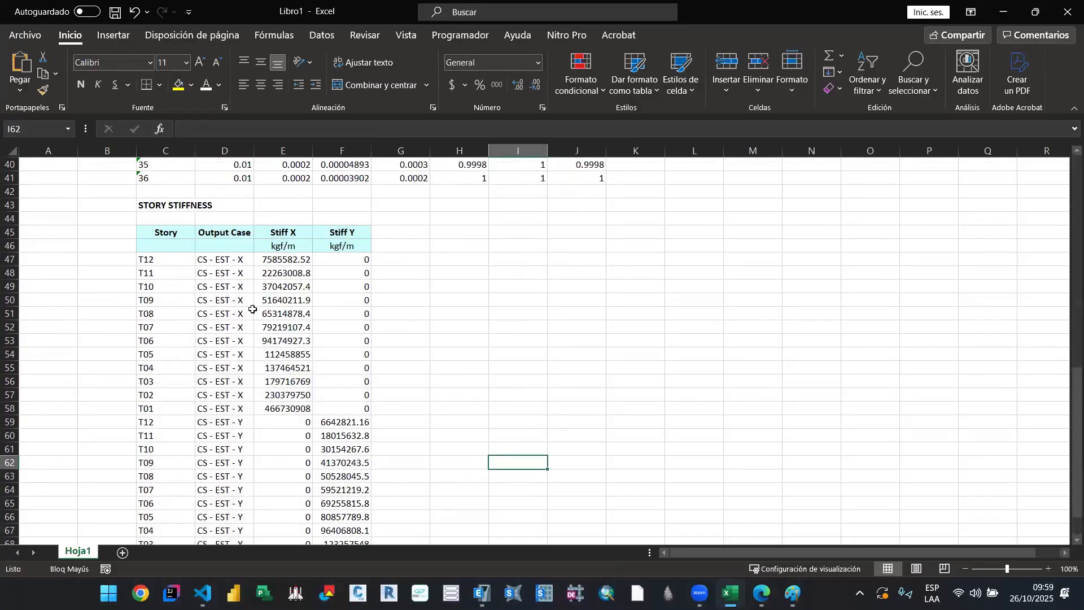
pyautogui.moveTo(284, 408); pyautogui.dragTo(287, 260)
pyautogui.hotkey('ctrl', 'c')
pyautogui.press('Escape')
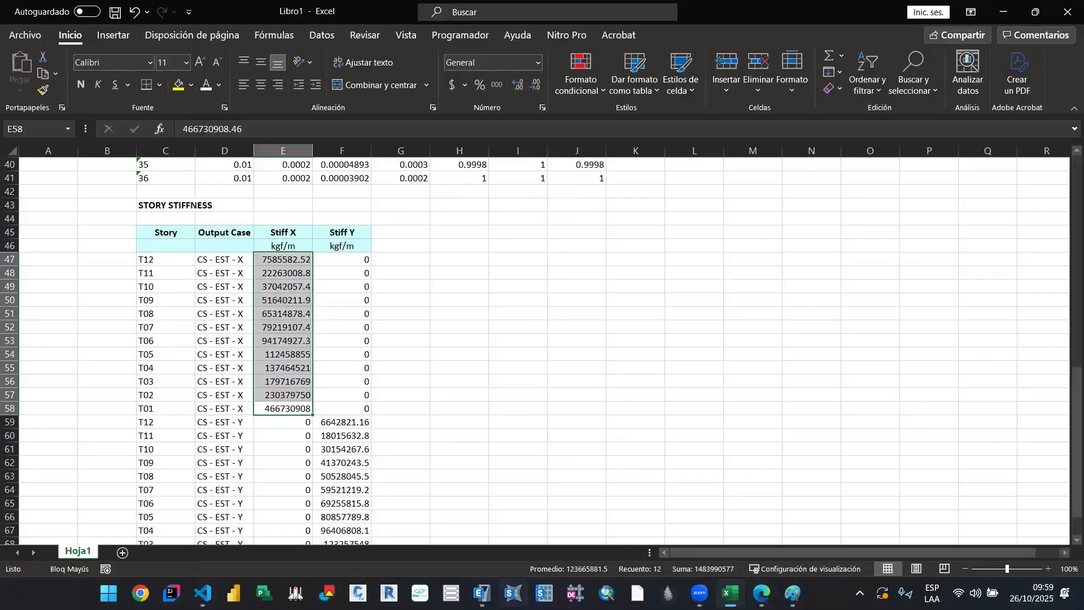
# Step: Switch to ETABS and sort the Story Stiffness table by Story in ascending order
pyautogui.click(479, 592)
pyautogui.click(126, 179)
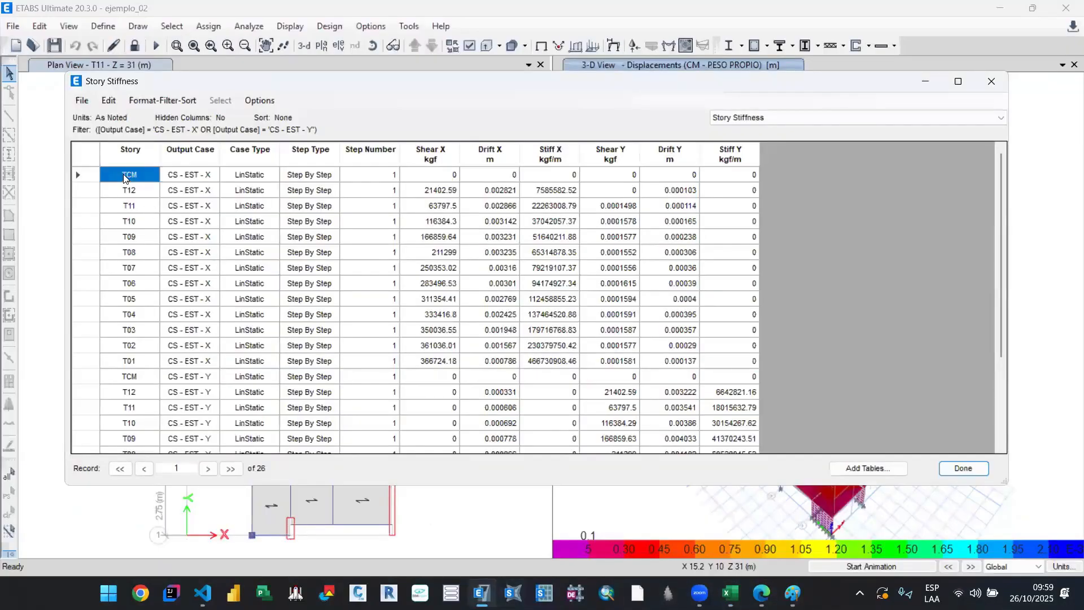
pyautogui.click(134, 152)
pyautogui.rightClick(134, 151)
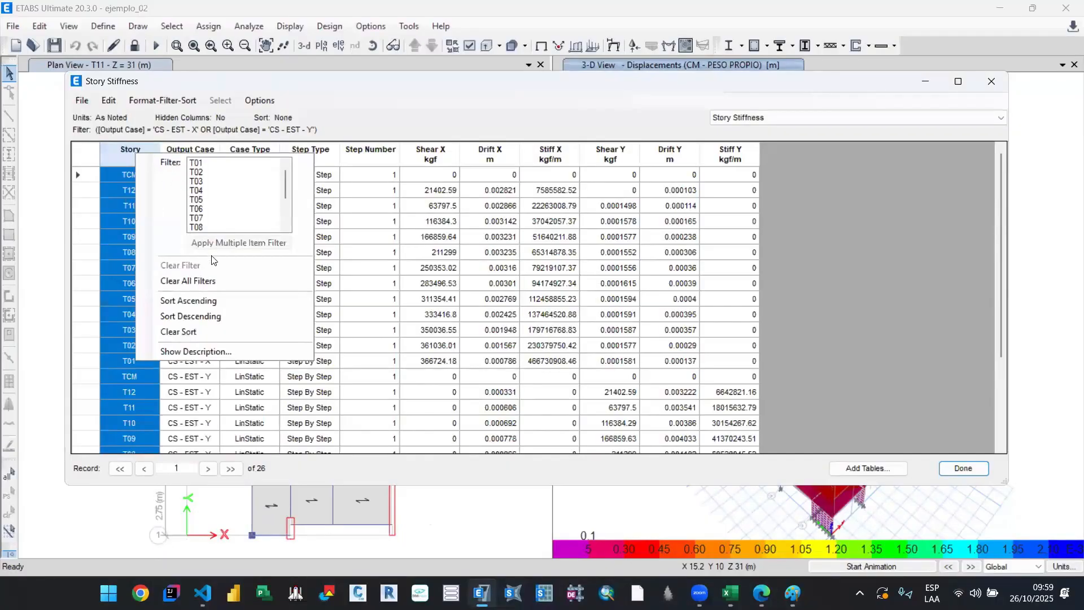
pyautogui.click(205, 302)
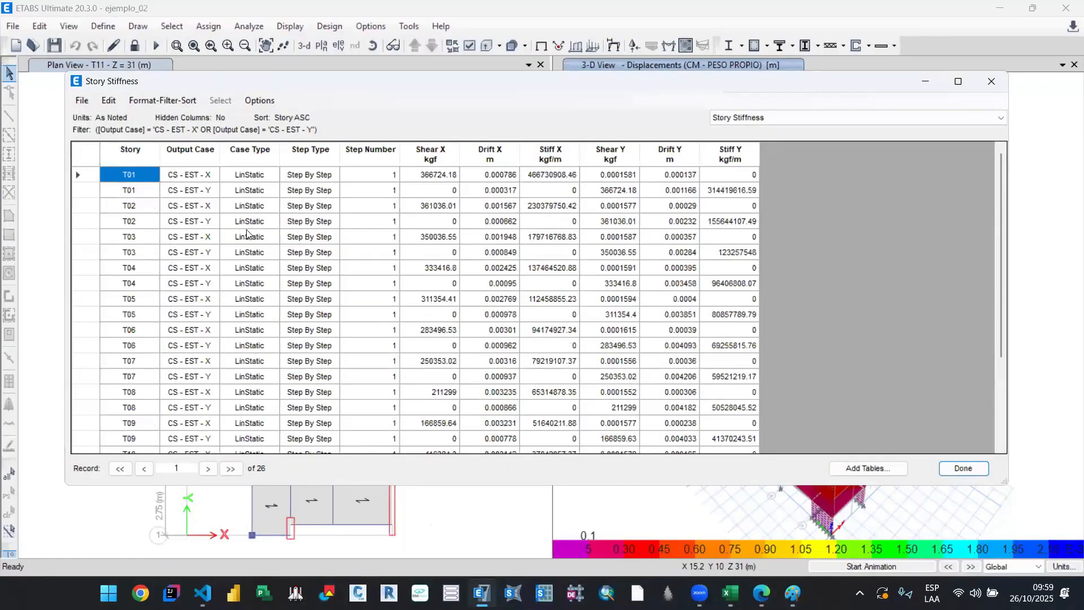
pyautogui.scroll(-2, 389, 298)
pyautogui.scroll(2, 191, 249)
# Step: Reapply the output case filter to the sorted table with CS - EST - X and CS - EST - Y selected
pyautogui.rightClick(139, 155)
pyautogui.click(177, 147)
pyautogui.rightClick(178, 147)
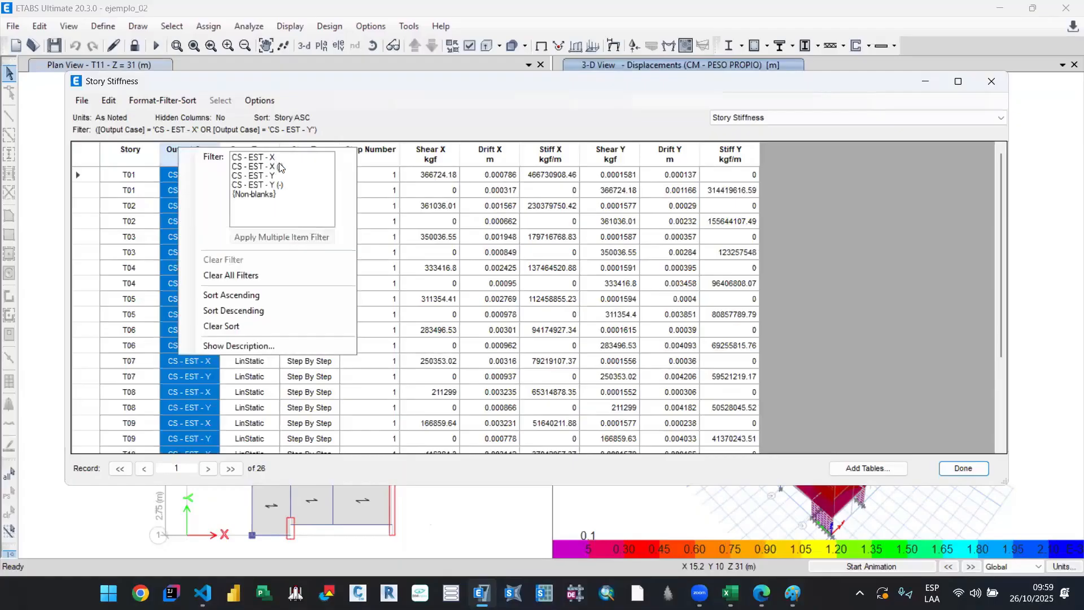
pyautogui.click(279, 160)
pyautogui.keyDown('ctrl'); pyautogui.click(280, 176); pyautogui.keyUp('ctrl')
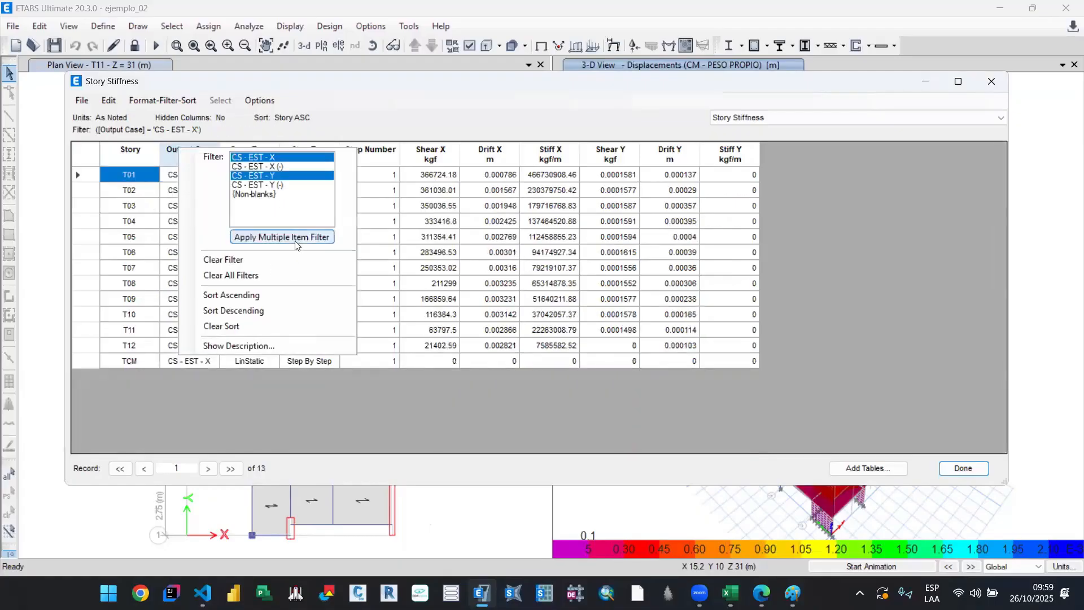
pyautogui.click(294, 238)
pyautogui.click(486, 346)
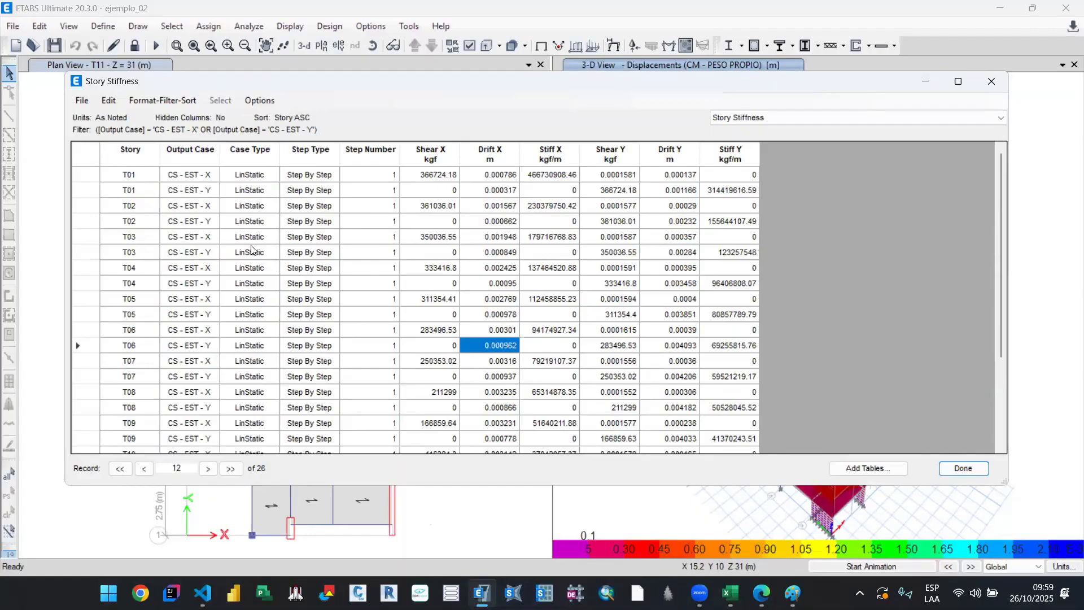
# Step: Filter the Story Stiffness table by output case to CS - EST - X only
pyautogui.click(190, 150)
pyautogui.click(266, 189)
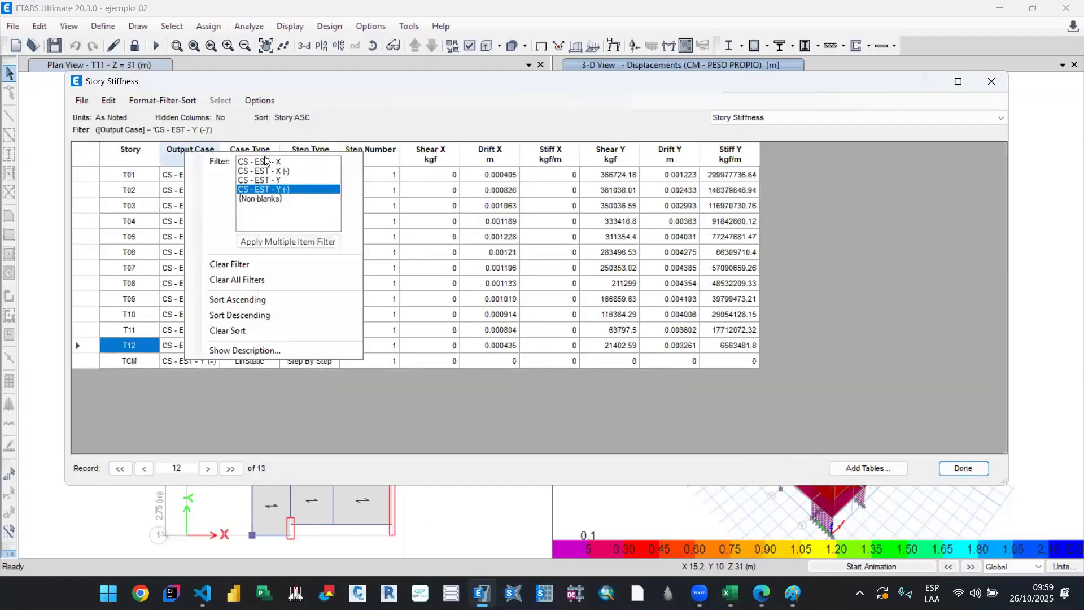
pyautogui.click(350, 394)
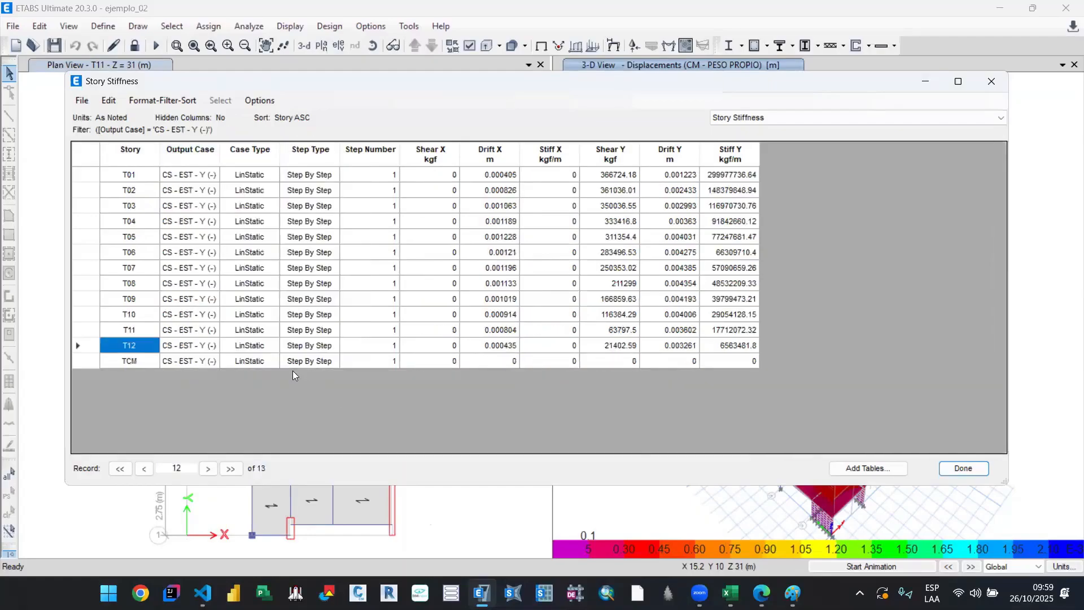
pyautogui.click(203, 361)
pyautogui.click(191, 150)
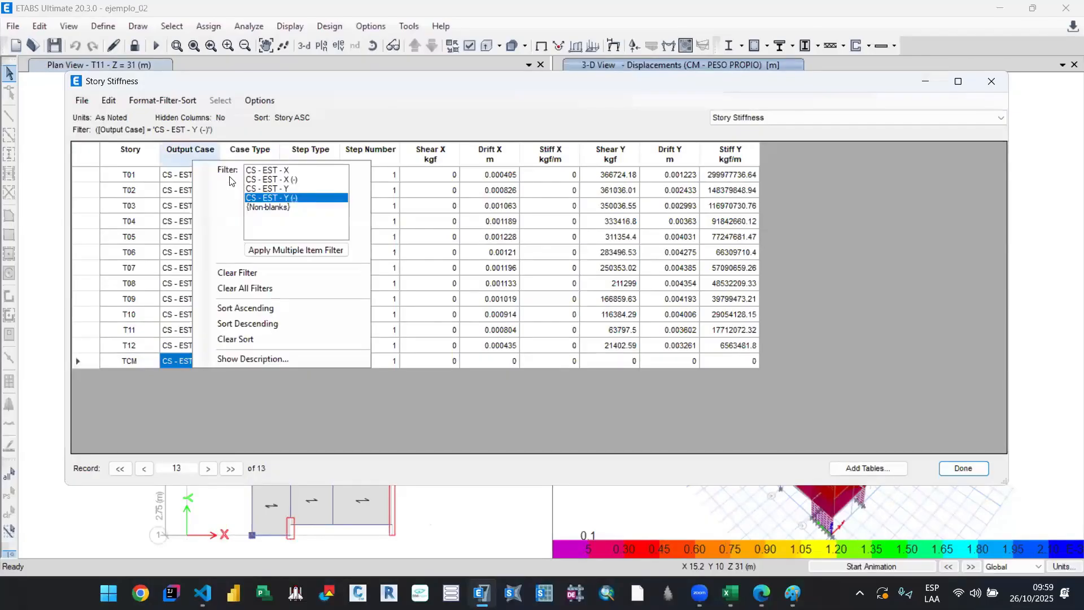
pyautogui.click(271, 170)
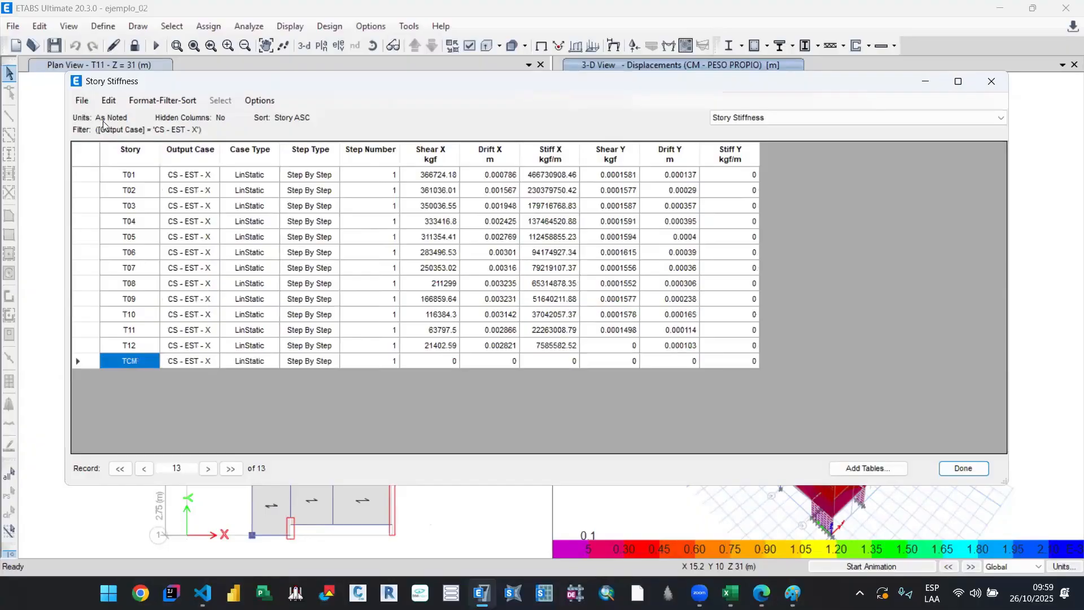
# Step: Export the sorted CS - EST - X Story Stiffness table to Excel and bring up the Libro3 workbook
pyautogui.click(81, 100)
pyautogui.moveTo(169, 113)
pyautogui.click(351, 115)
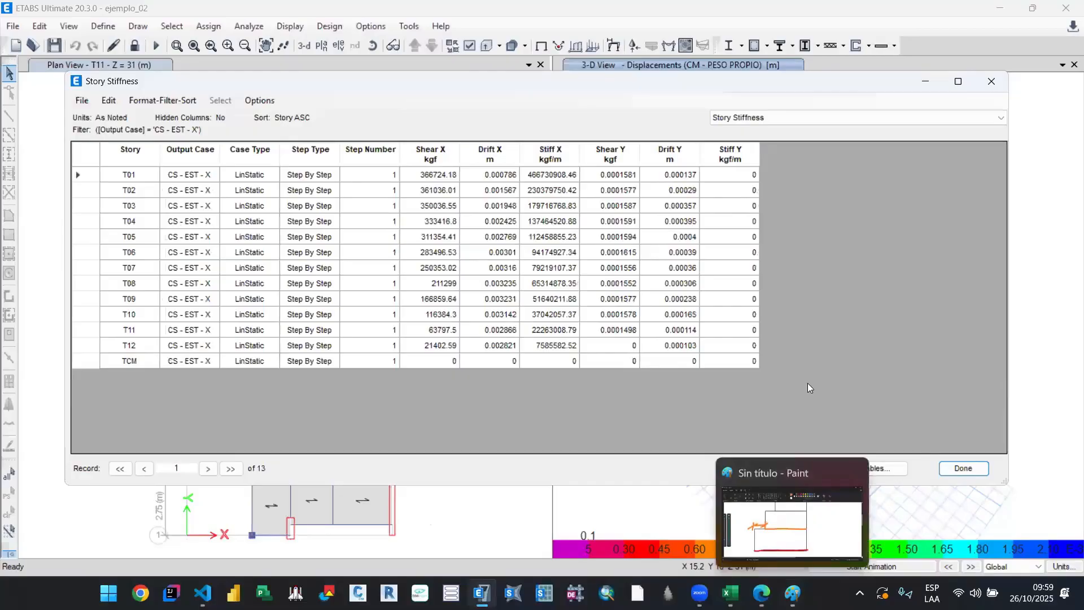
pyautogui.click(831, 536)
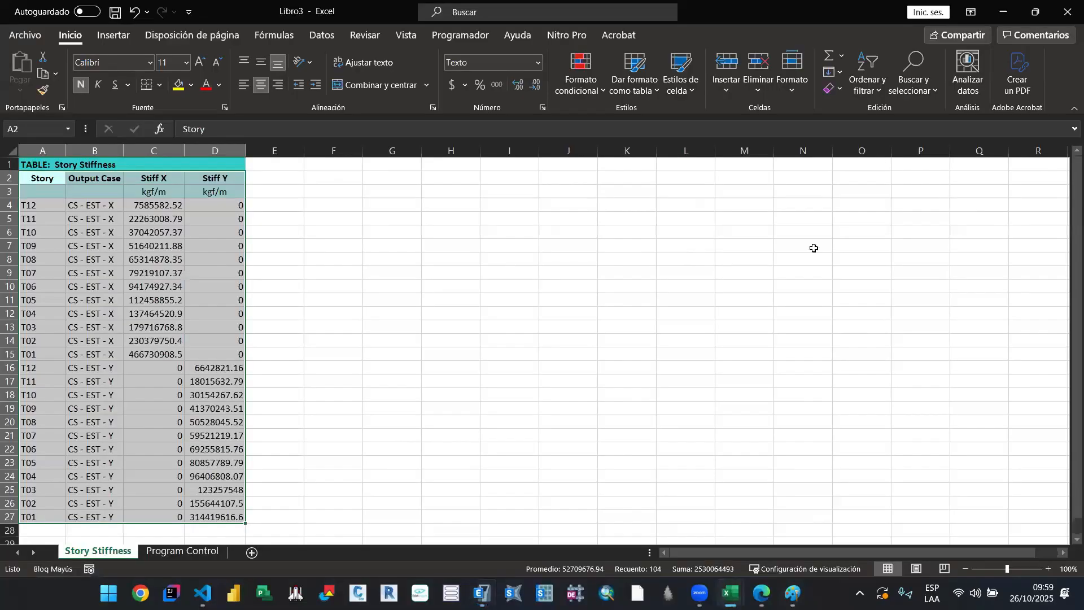
# Step: Close the Libro3 workbook without saving its changes and bring up the Libro2 workbook with the exported Story Stiffness table
pyautogui.click(1067, 11)
pyautogui.click(562, 315)
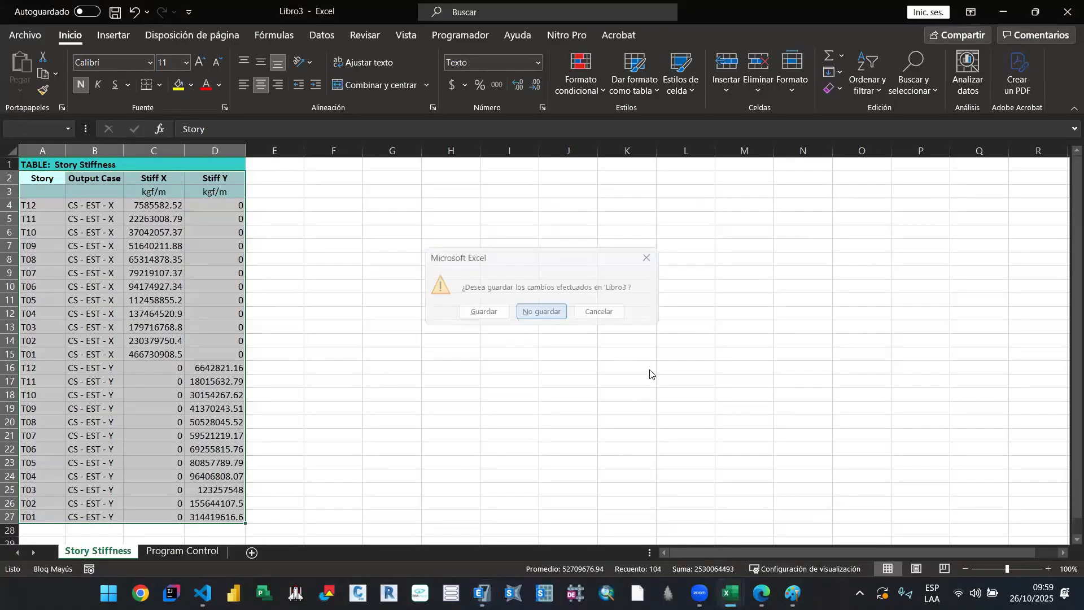
pyautogui.moveTo(729, 593)
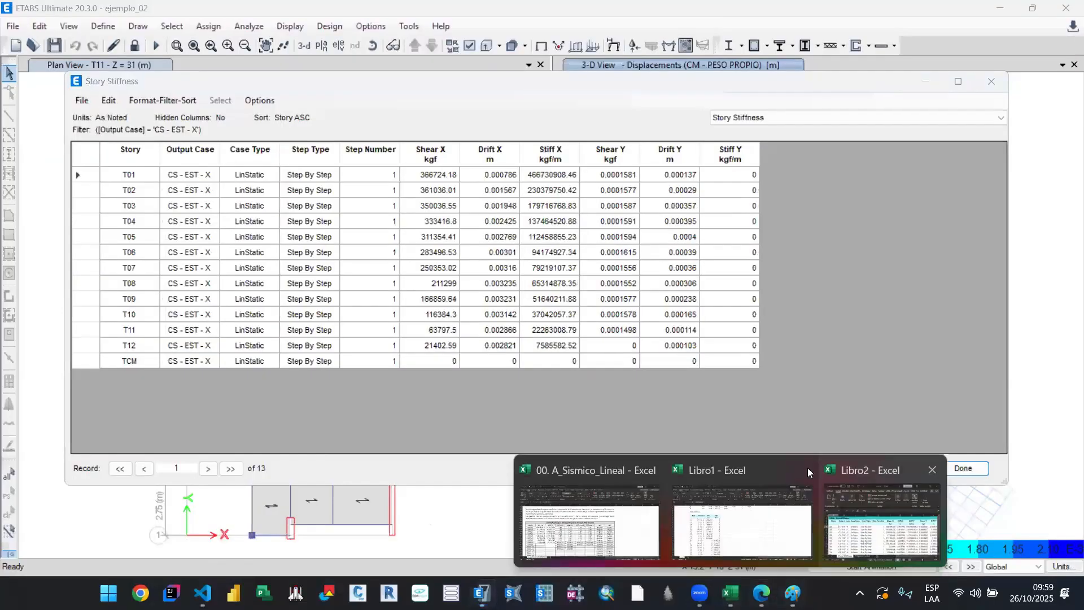
pyautogui.click(867, 537)
pyautogui.click(177, 355)
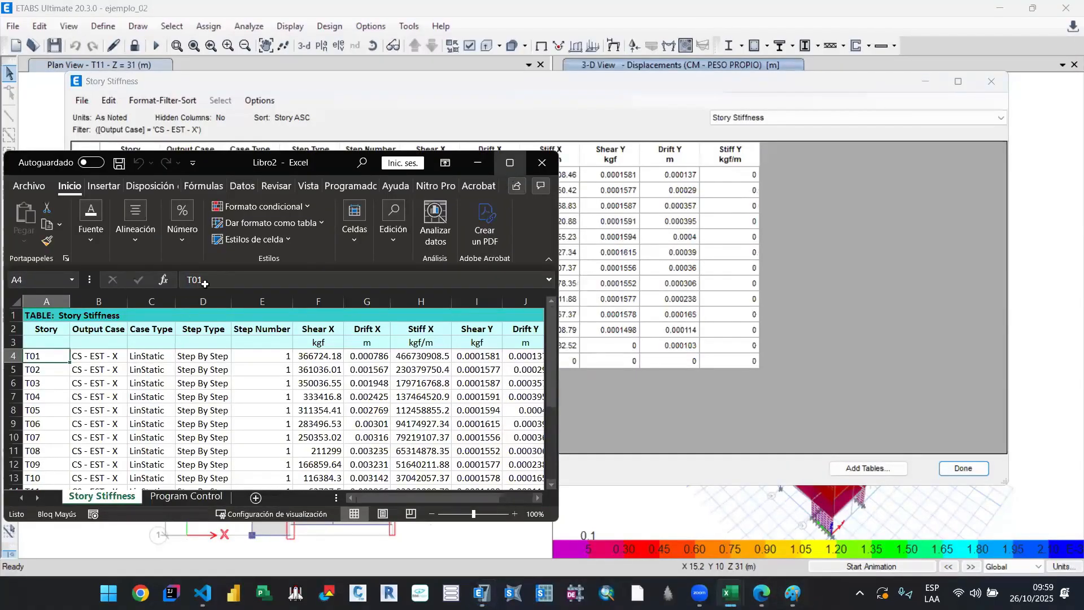
# Step: Copy the Stiff X values of T01 to T12 from Libro2 over the Stiff X values of Libro1's CS - EST - X rows
pyautogui.moveTo(413, 205); pyautogui.dragTo(421, 354)
pyautogui.hotkey('ctrl', 'c')
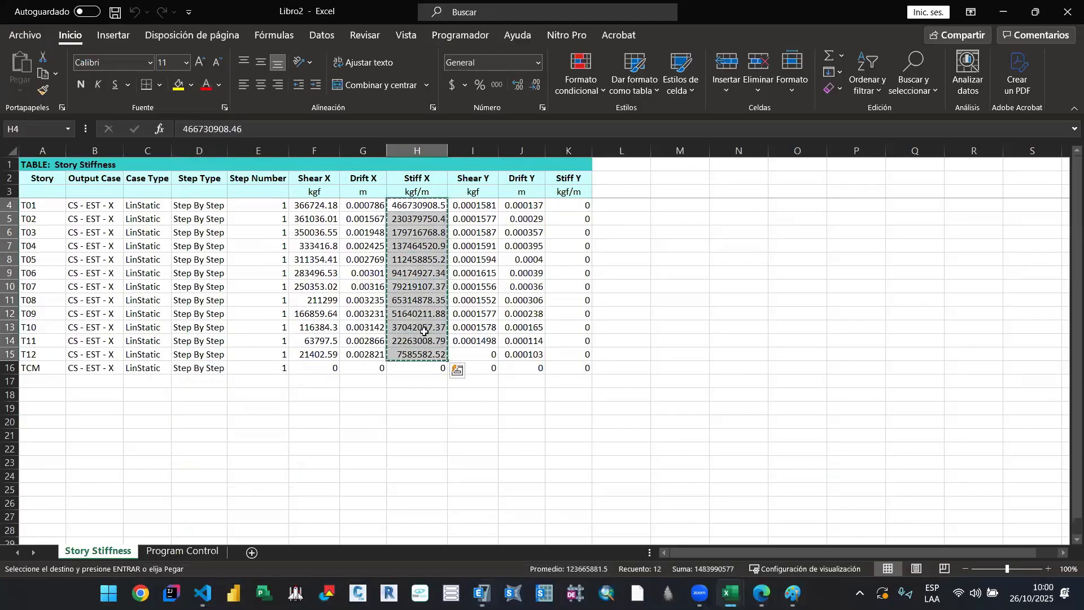
pyautogui.moveTo(730, 593)
pyautogui.click(622, 537)
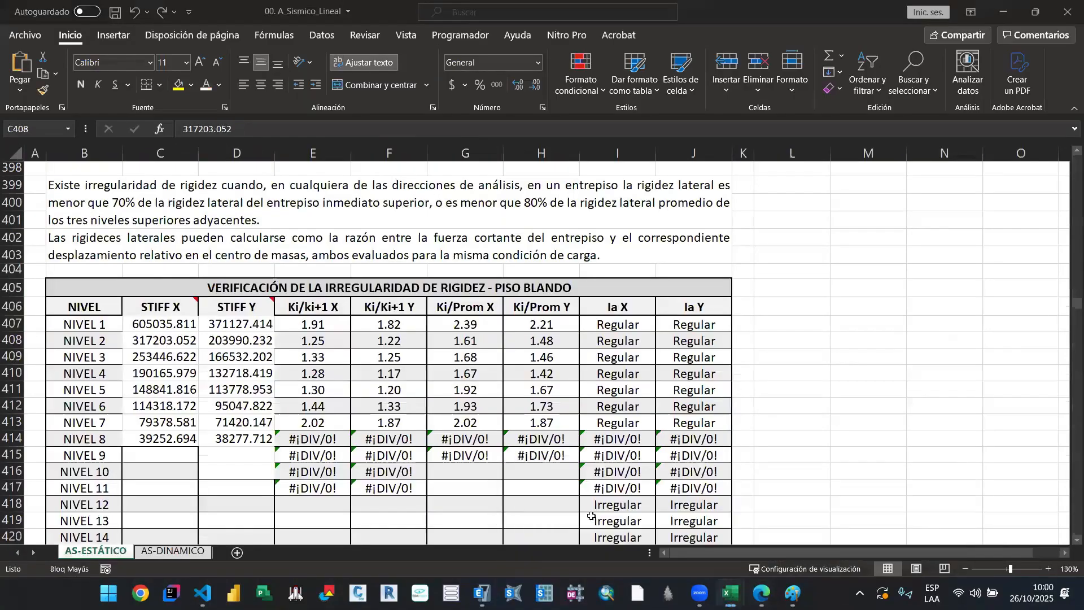
pyautogui.click(728, 520)
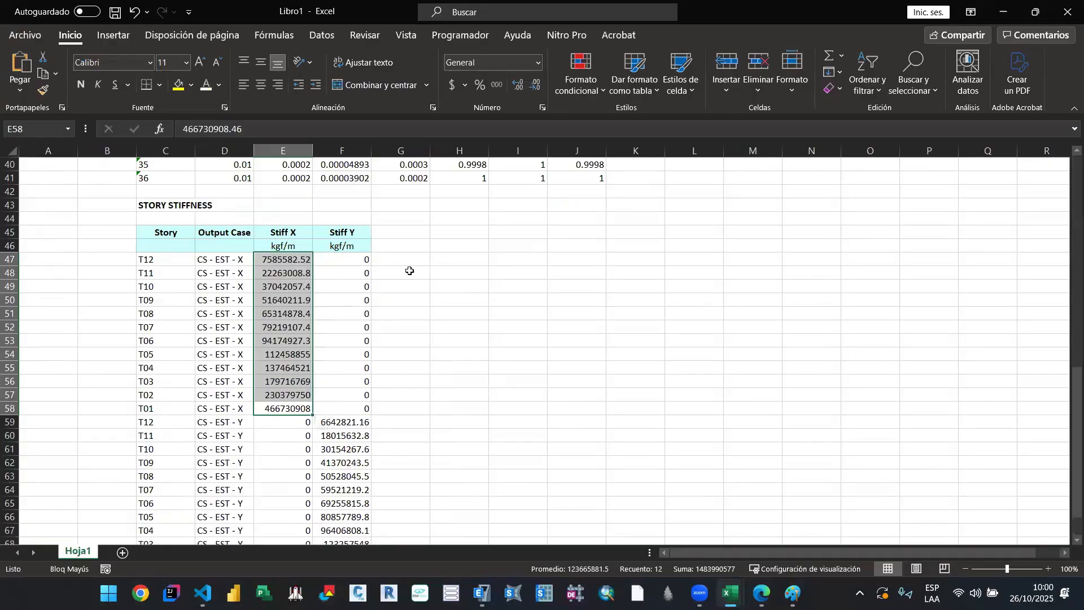
pyautogui.hotkey('ctrl', 'v')
# Step: Relabel the stories of the CS - EST - X rows in ascending order from T01 to T12
pyautogui.click(168, 264)
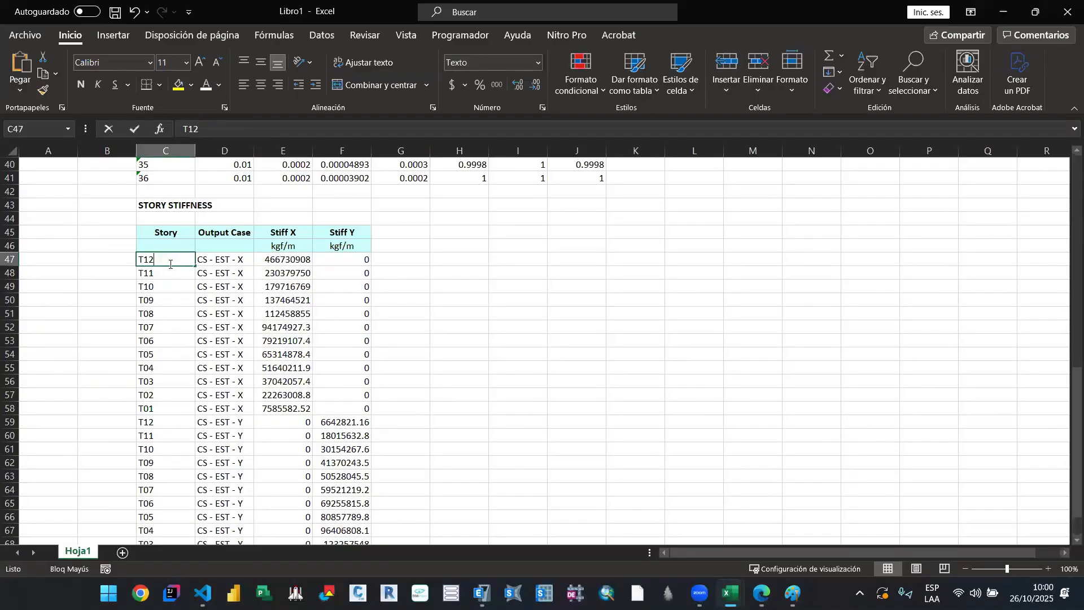
pyautogui.write('T01')
pyautogui.press('Return')
pyautogui.write('T02')
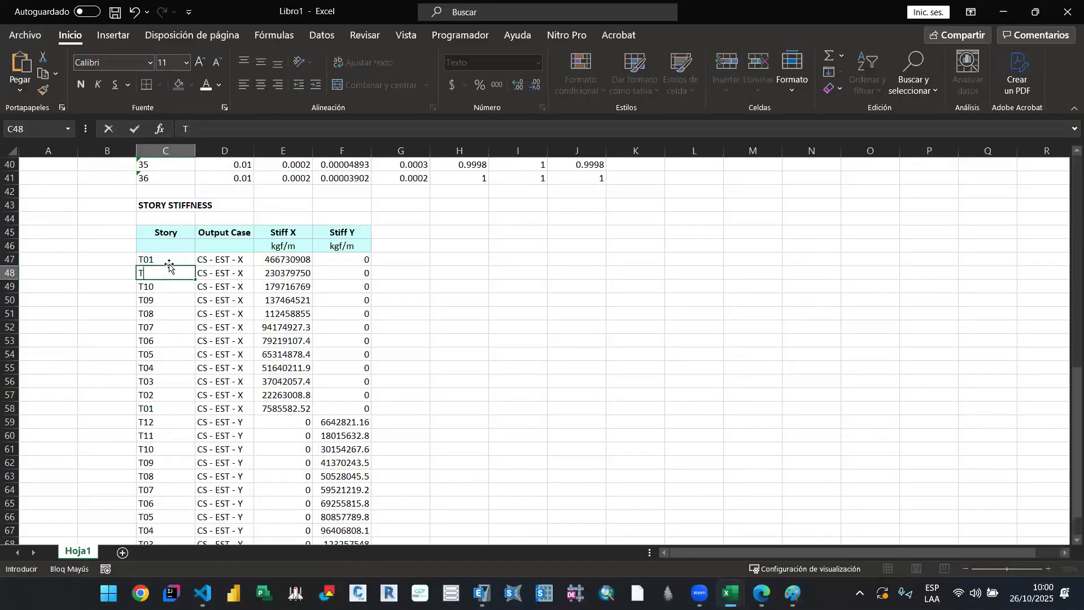
pyautogui.press('Return')
pyautogui.moveTo(169, 265); pyautogui.dragTo(171, 411)
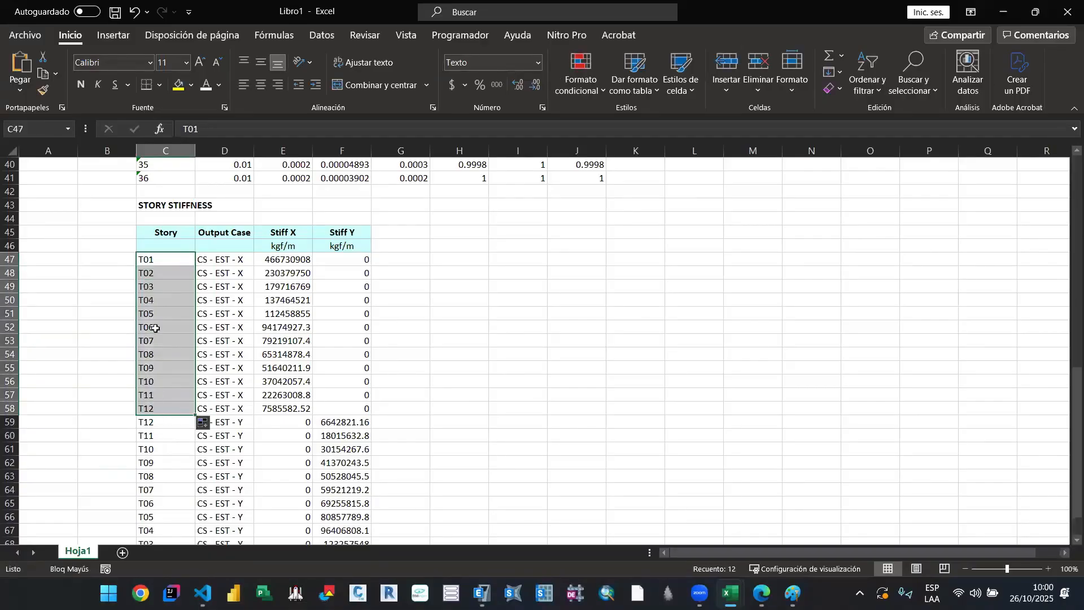
# Step: Copy the T01 to T12 story labels over the labels of the CS - EST - Y rows
pyautogui.hotkey('ctrl', 'c')
pyautogui.click(176, 423)
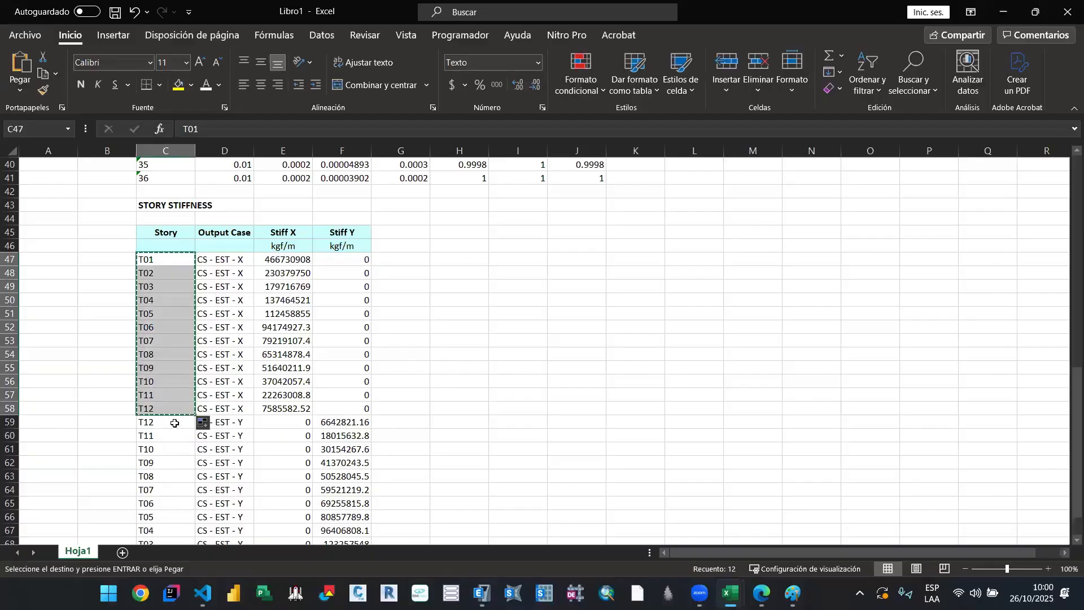
pyautogui.hotkey('ctrl', 'v')
pyautogui.press('capslock')
pyautogui.press('Escape')
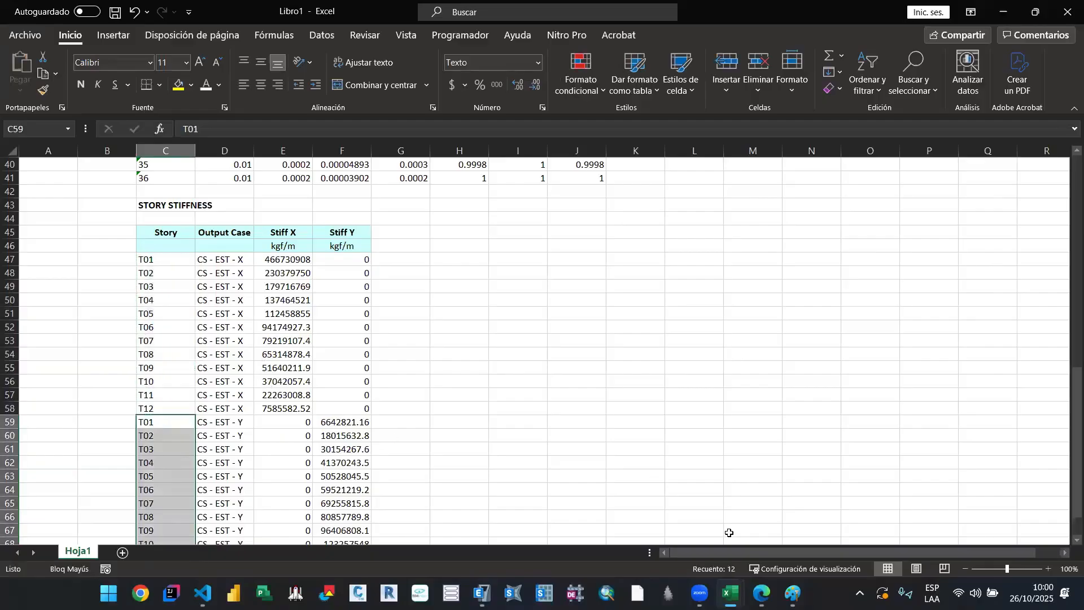
# Step: Switch to ETABS and filter the Story Stiffness table by output case to CS - EST - Y only
pyautogui.click(483, 593)
pyautogui.click(192, 156)
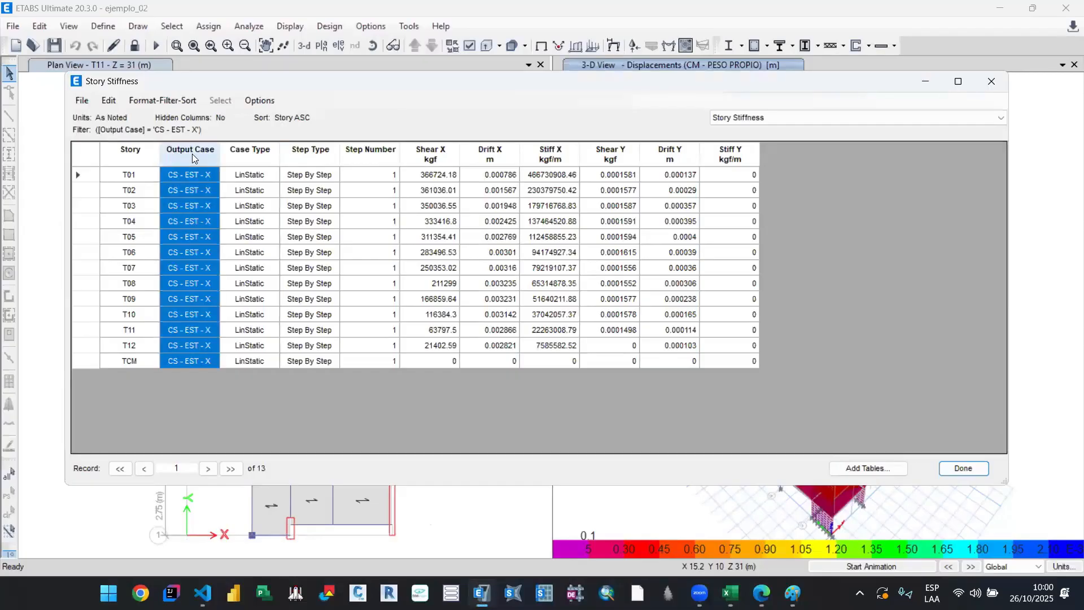
pyautogui.rightClick(193, 157)
pyautogui.click(296, 183)
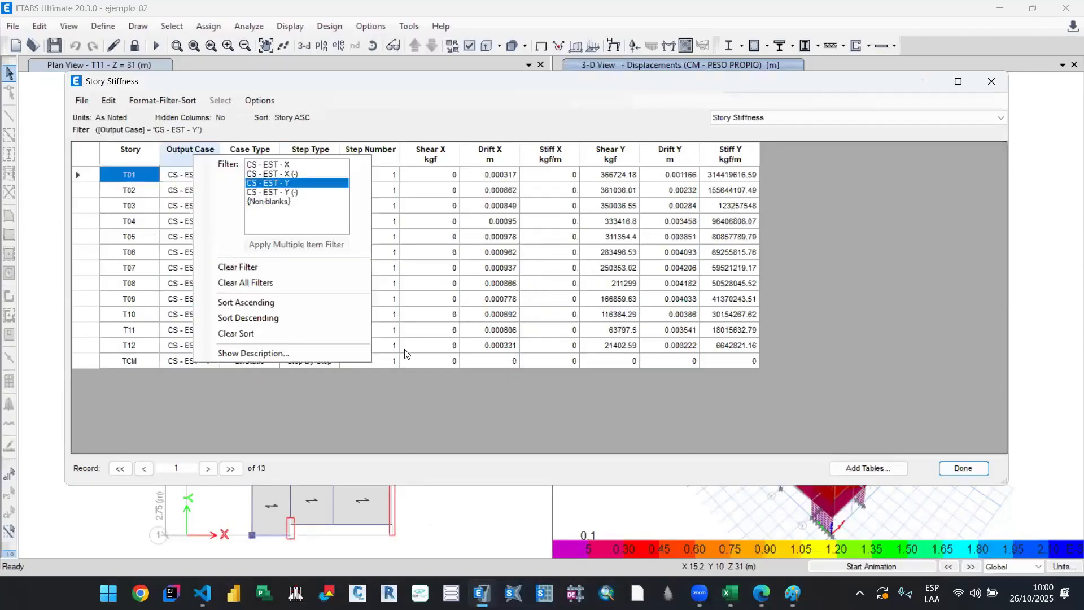
pyautogui.click(434, 378)
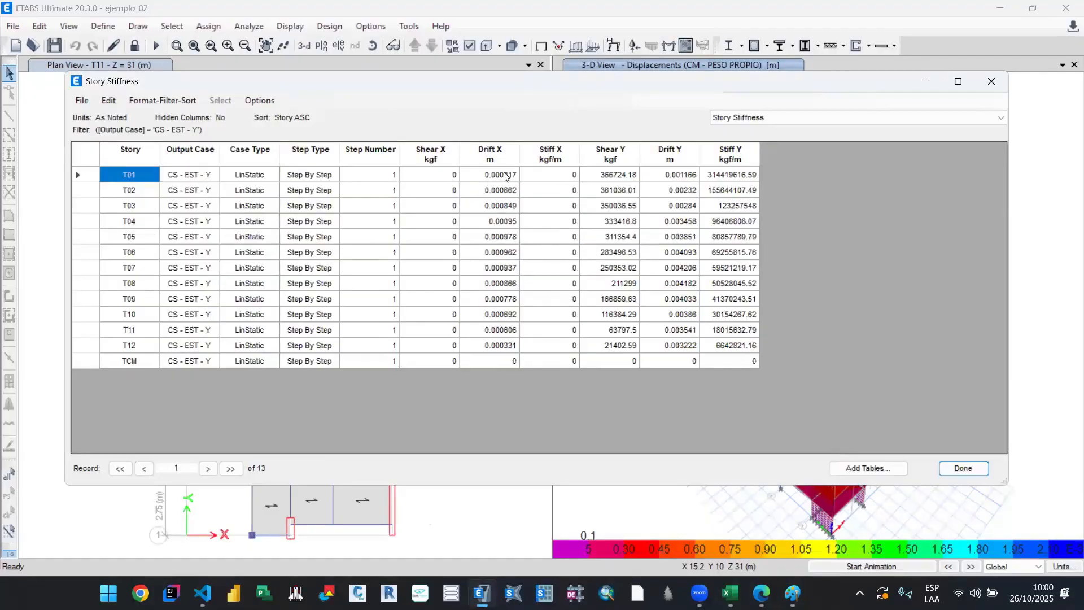
# Step: Copy the Stiff Y values of T01 to T12 from ETABS into the Stiff Y column of Libro1's CS - EST - Y rows
pyautogui.moveTo(734, 179); pyautogui.dragTo(723, 346)
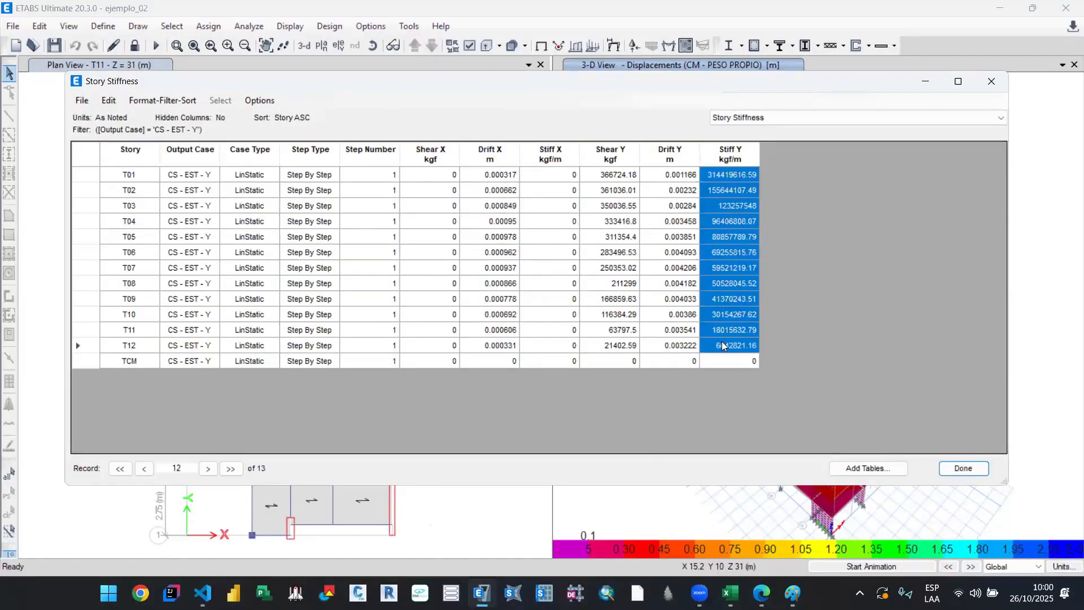
pyautogui.click(731, 593)
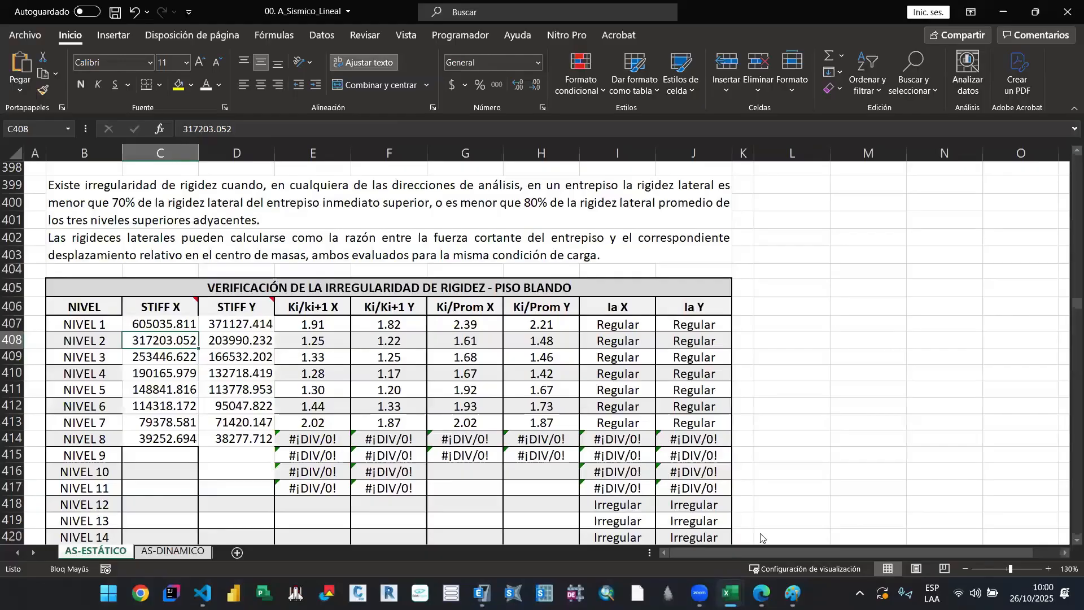
pyautogui.click(730, 522)
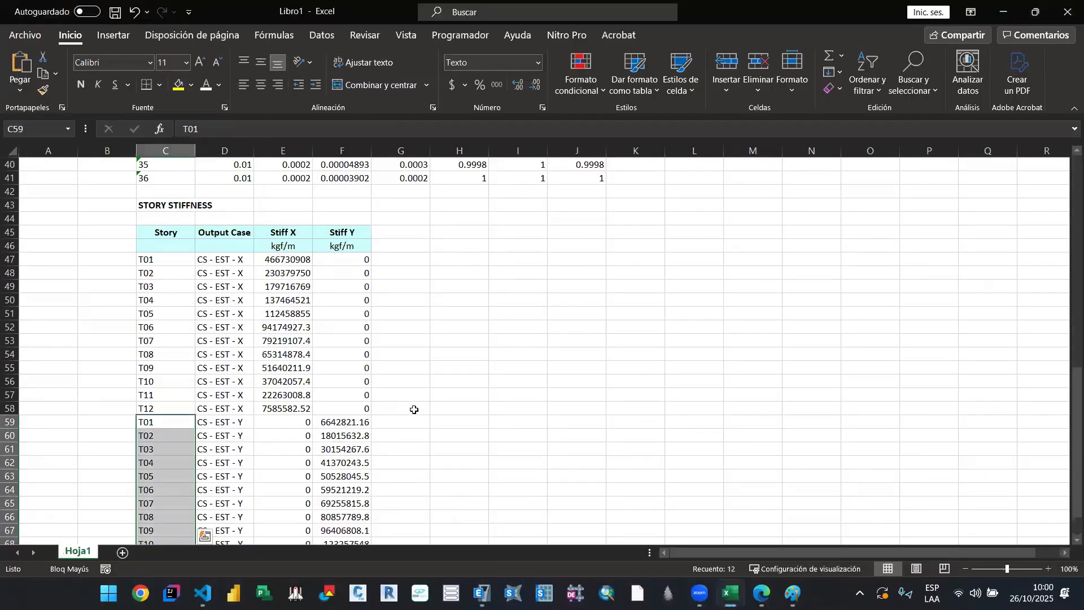
pyautogui.click(356, 421)
pyautogui.hotkey('ctrl', 'v')
pyautogui.click(446, 405)
pyautogui.scroll(-1, 446, 405)
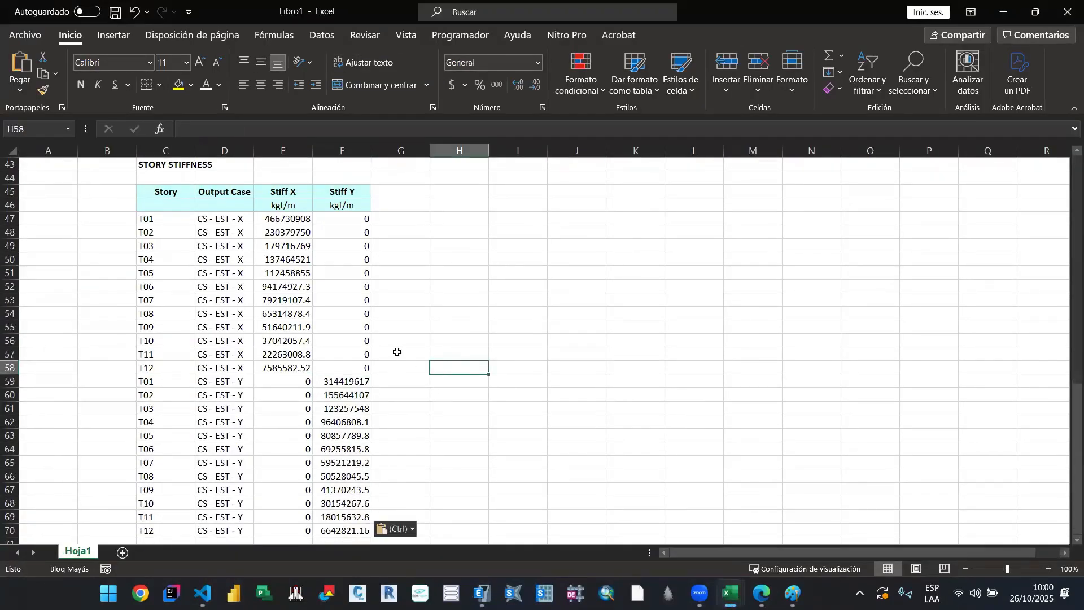
pyautogui.scroll(-1, 395, 353)
pyautogui.scroll(1, 395, 354)
# Step: Copy Libro1's CS - EST - X Stiff X values into the STIFF X column of 00. A_Sismico_Lineal's soft-storey table, starting at NIVEL 1
pyautogui.click(288, 220)
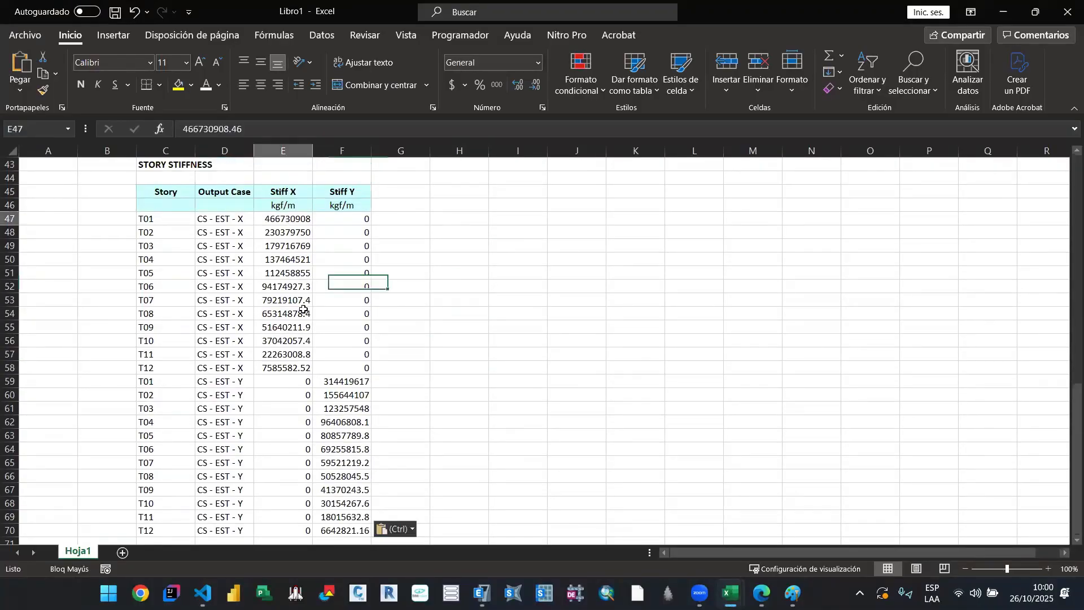
pyautogui.moveTo(304, 309); pyautogui.dragTo(304, 376)
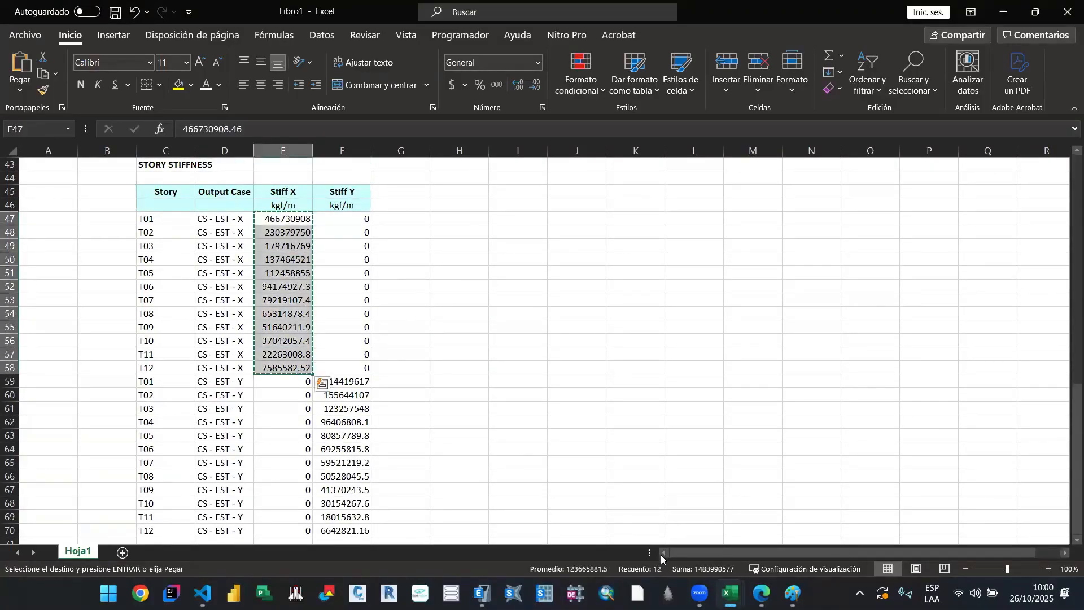
pyautogui.hotkey('ctrl', 'c')
pyautogui.click(578, 520)
pyautogui.click(163, 339)
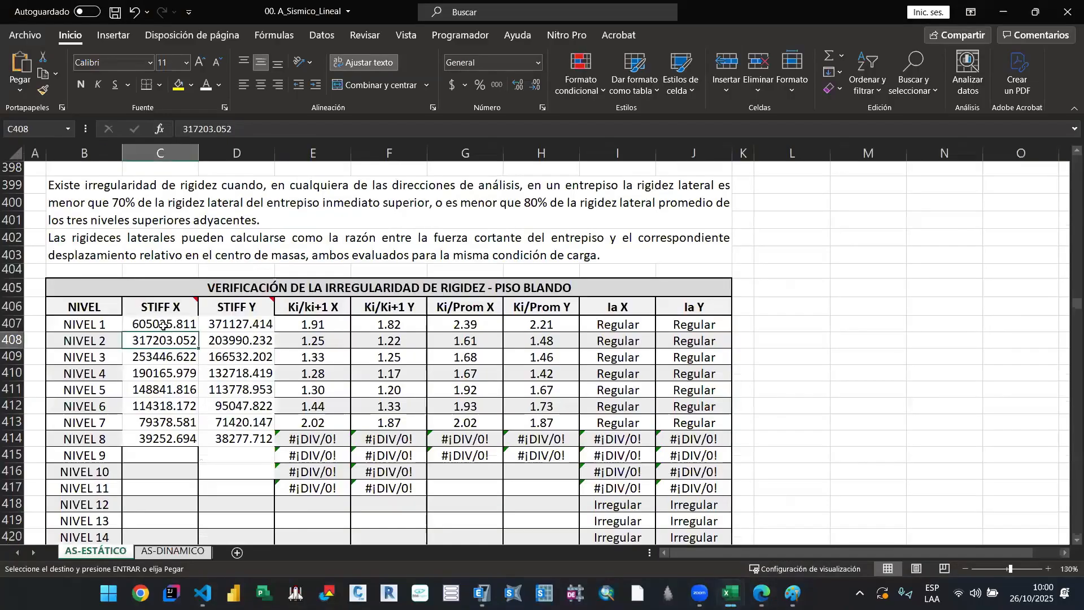
pyautogui.click(164, 326)
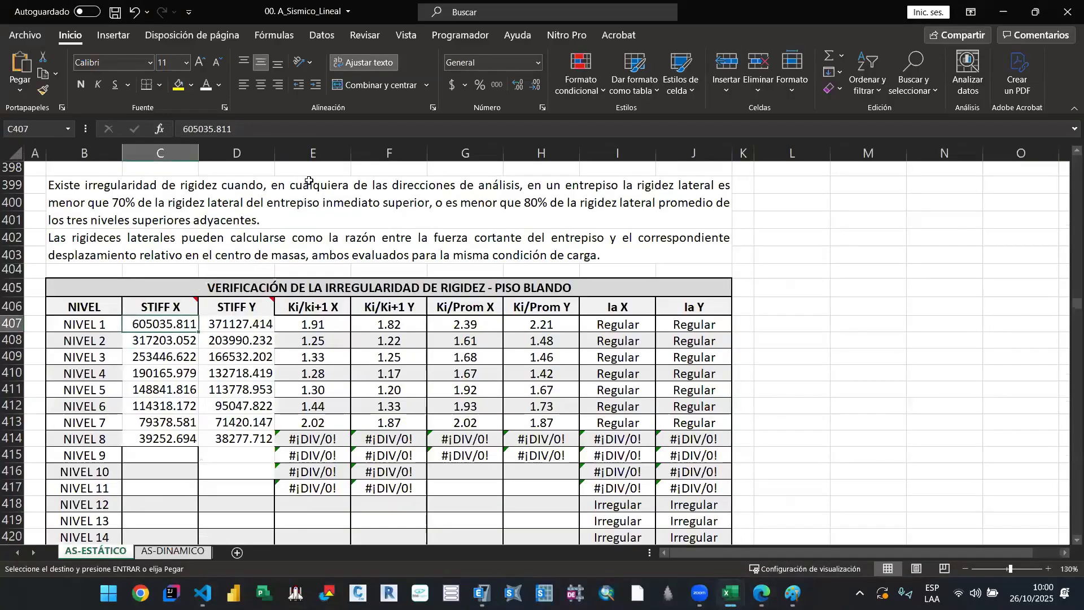
pyautogui.click(354, 86)
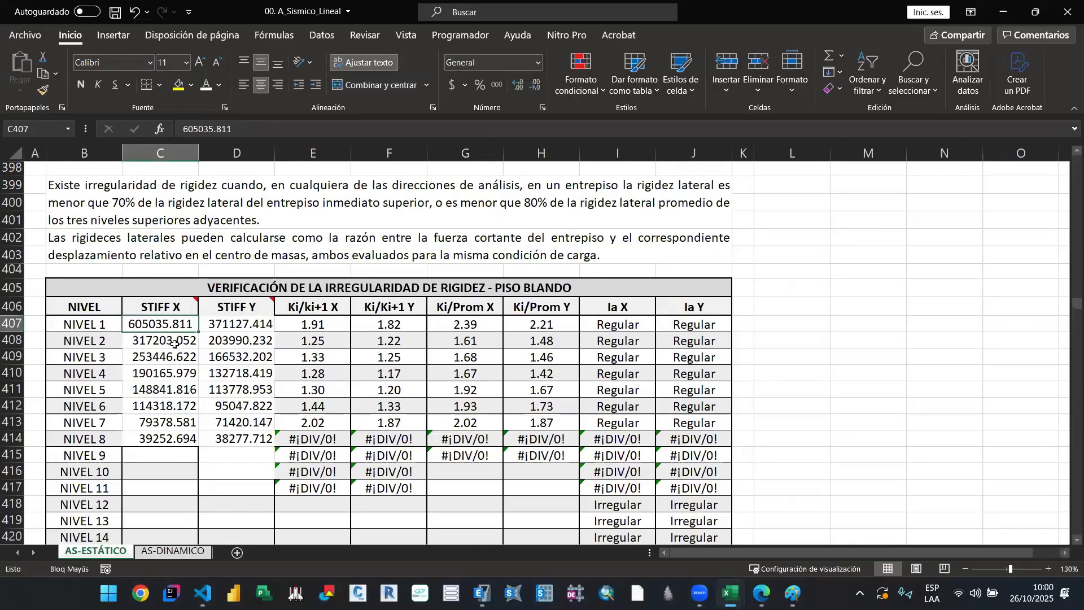
pyautogui.hotkey('ctrl', 'z')
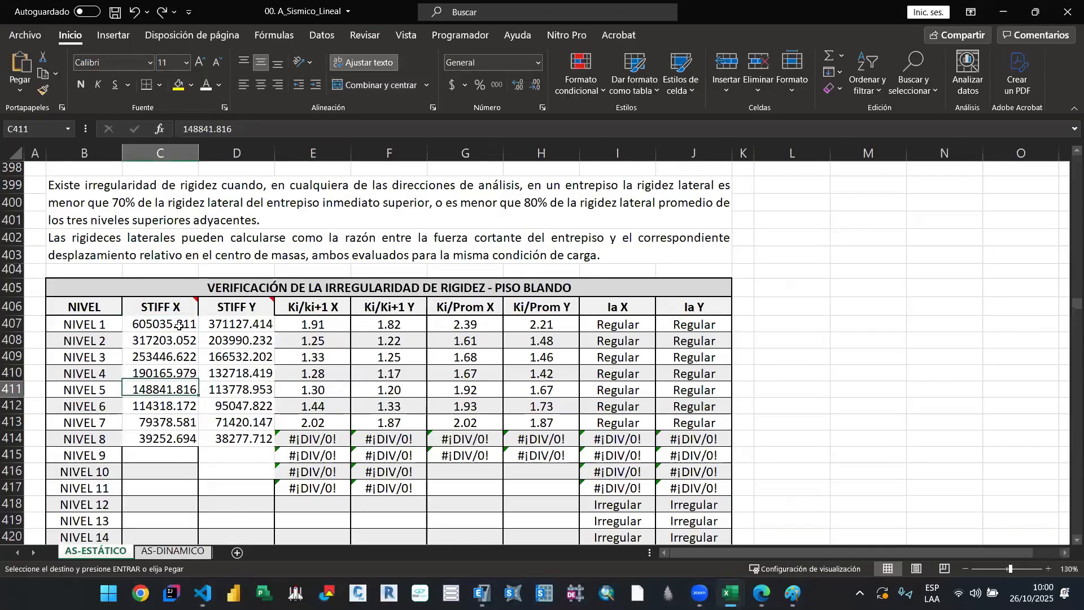
pyautogui.hotkey('ctrl', 'v')
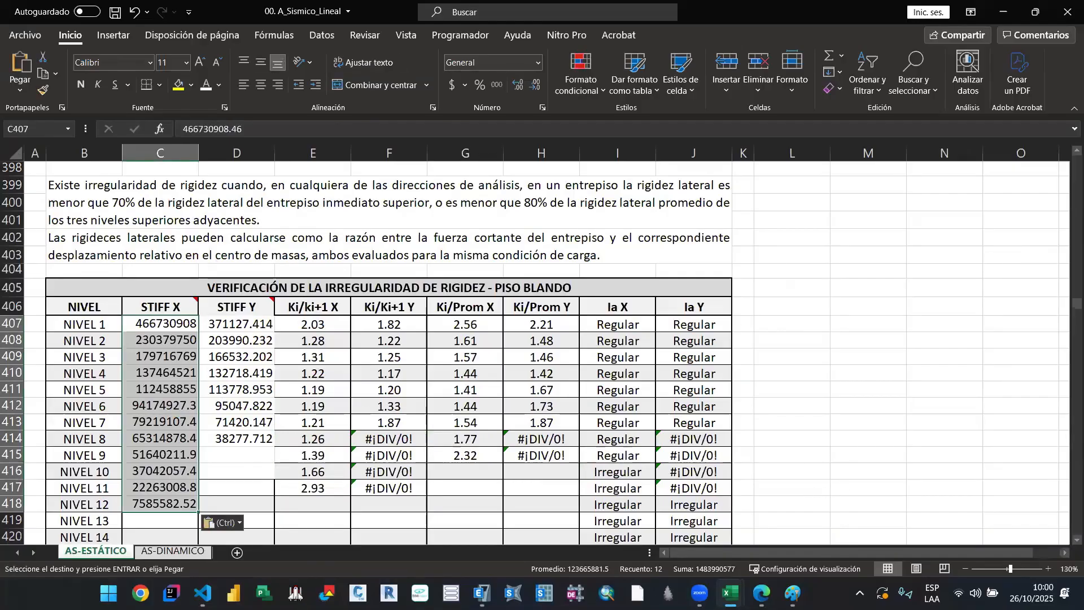
# Step: Copy Libro1's CS - EST - Y Stiff Y values into the STIFF Y column of the soft-storey table in 00. A_Sismico_Lineal, starting at NIVEL 1
pyautogui.moveTo(731, 593)
pyautogui.click(731, 537)
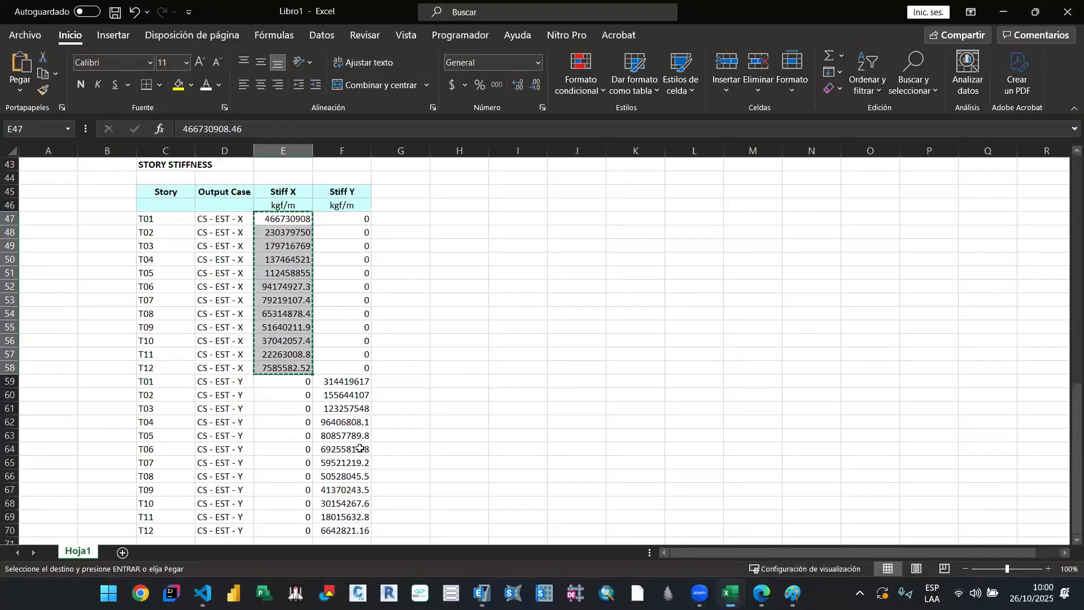
pyautogui.click(375, 422)
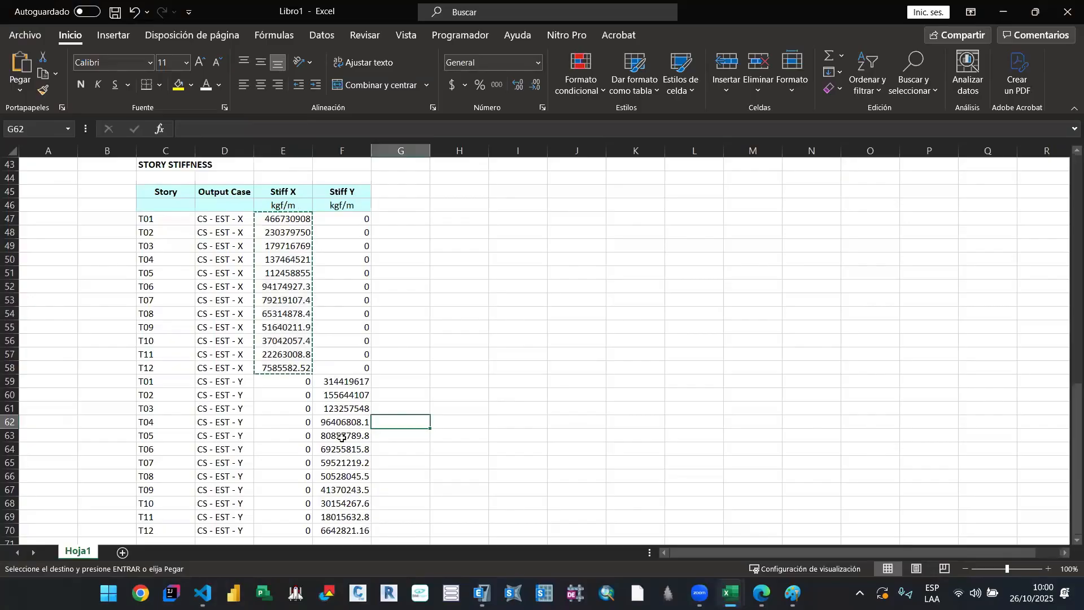
pyautogui.moveTo(342, 381); pyautogui.dragTo(345, 530)
pyautogui.hotkey('ctrl', 'c')
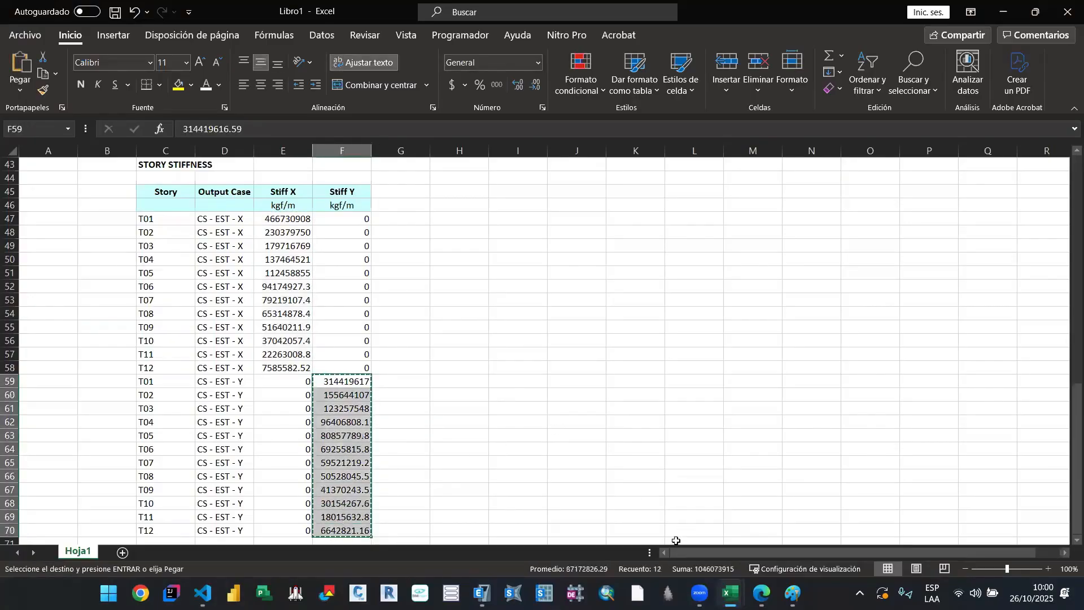
pyautogui.moveTo(731, 593)
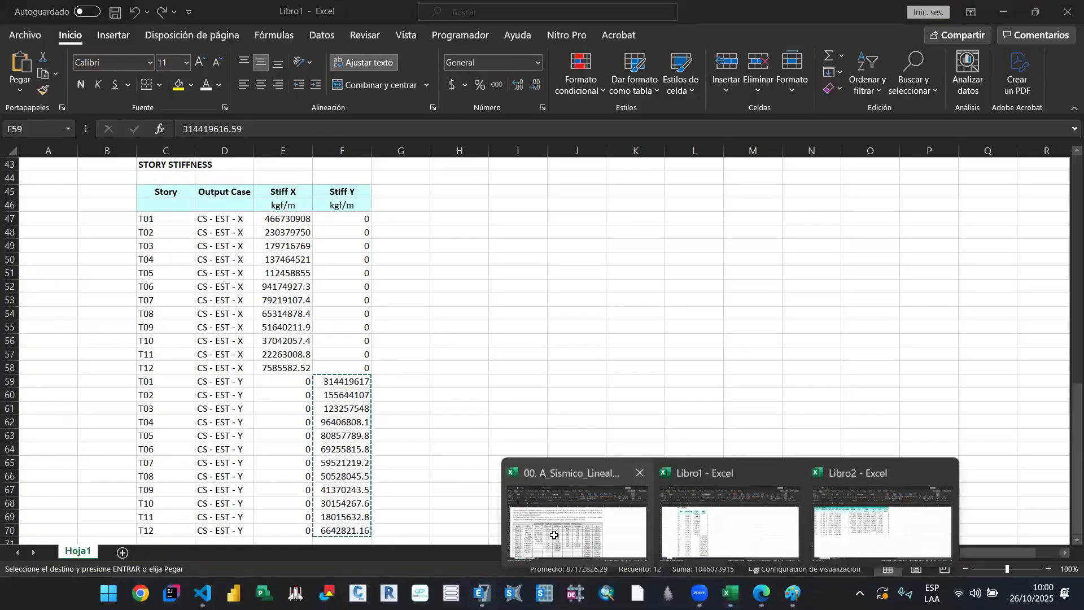
pyautogui.click(554, 535)
pyautogui.click(237, 327)
pyautogui.hotkey('ctrl', 'v')
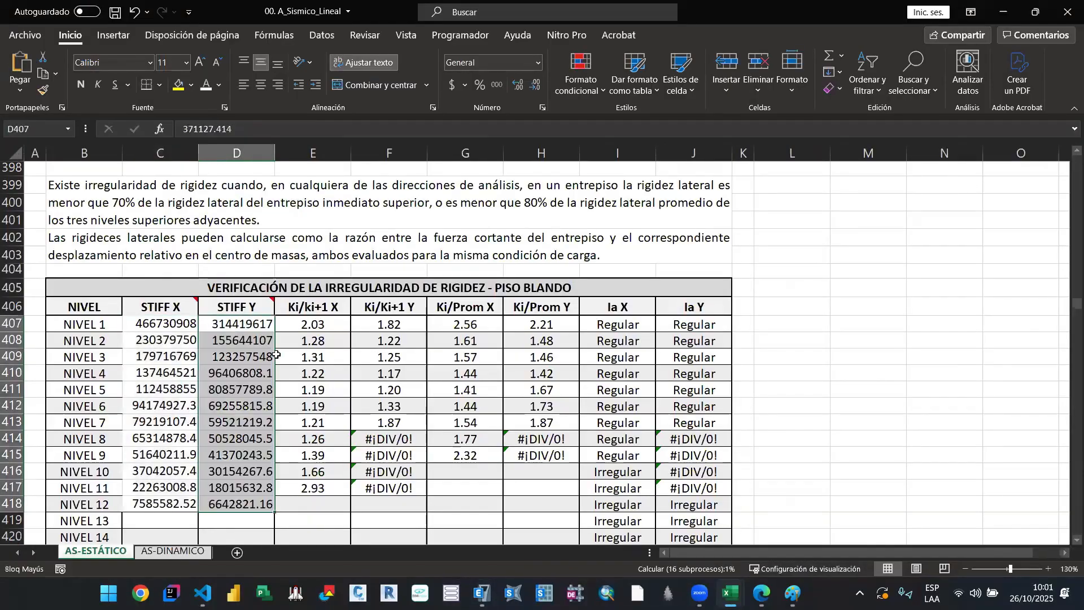
# Step: Review the soft-storey table, checking the Ki/ki+1 X formula at NIVEL 11 and the Ki/Prom X formula at NIVEL 9
pyautogui.scroll(-1, 341, 459)
pyautogui.click(341, 459)
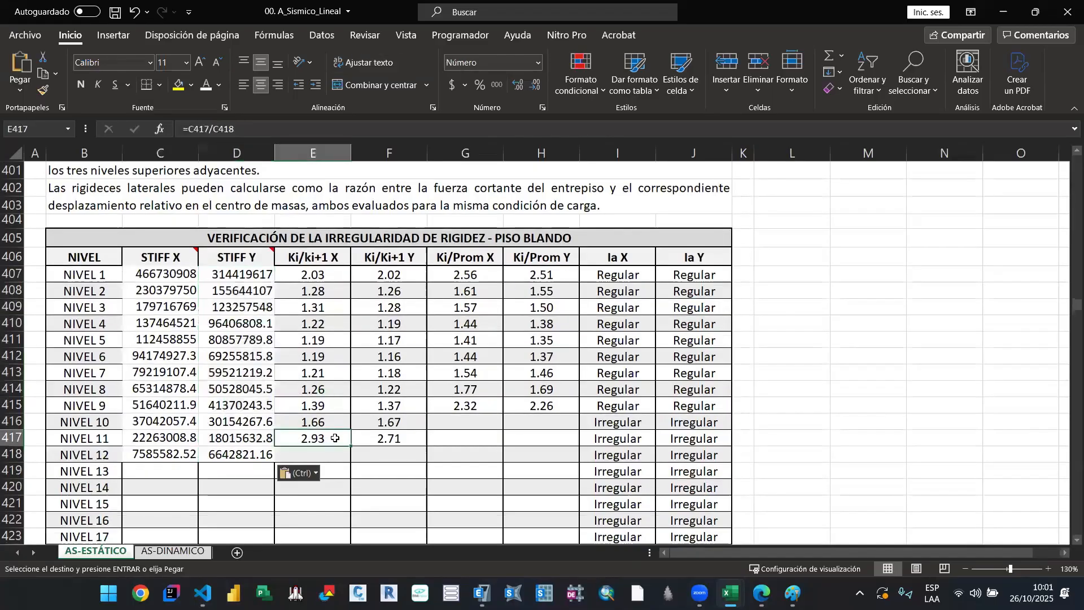
pyautogui.scroll(-2, 390, 367)
pyautogui.scroll(1, 469, 354)
pyautogui.click(469, 354)
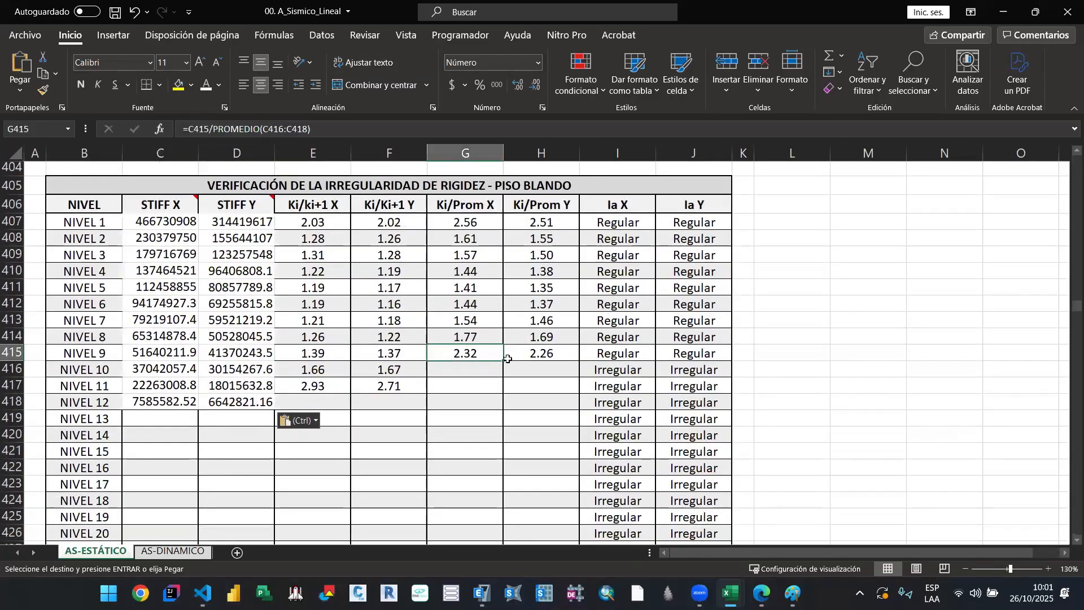
pyautogui.press('Escape')
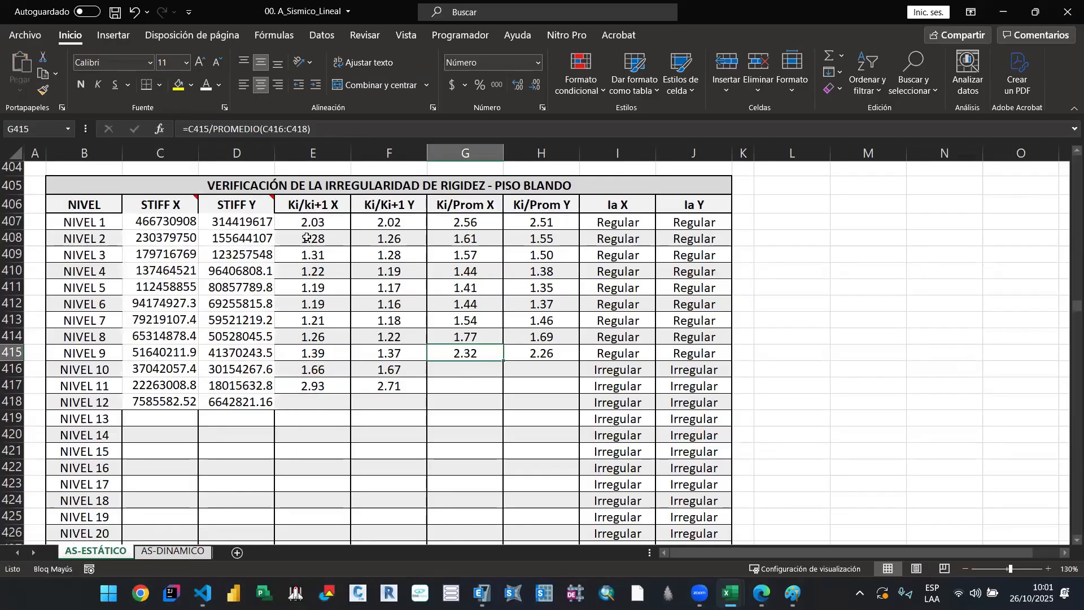
# Step: Inspect the Ki/ki+1 X formulas at NIVEL 1, NIVEL 2 and NIVEL 3 together with the cells they reference
pyautogui.doubleClick(313, 224)
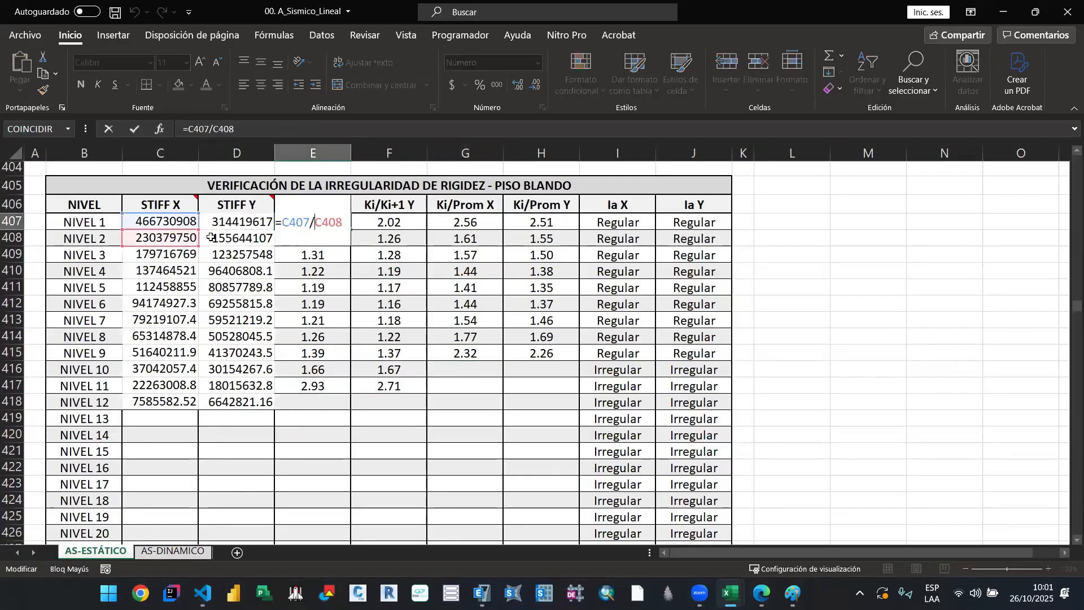
pyautogui.scroll(1, 335, 360)
pyautogui.scroll(2, 334, 361)
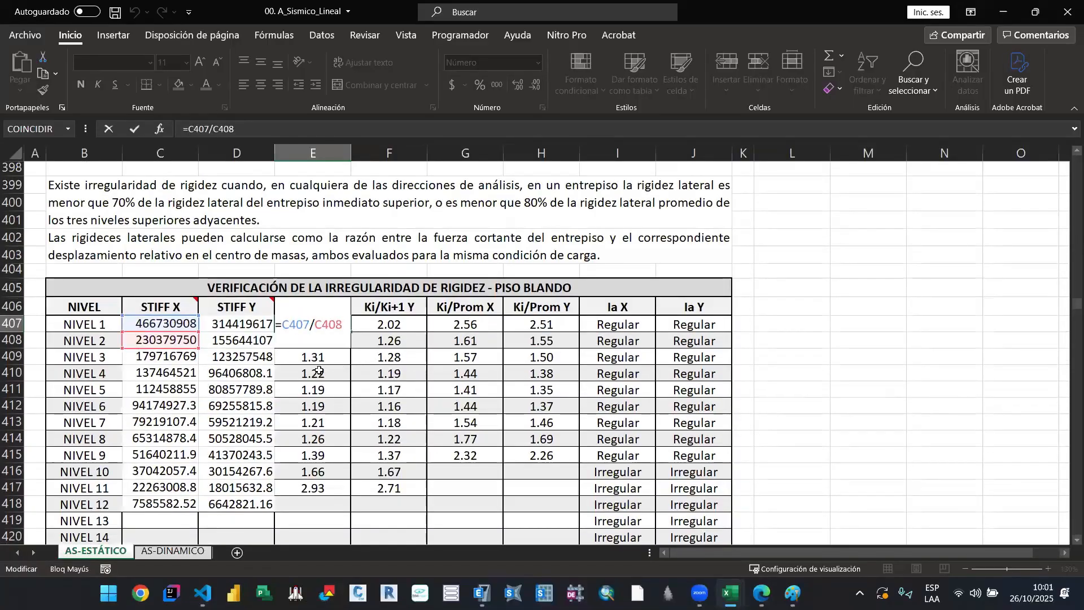
pyautogui.press('Escape')
pyautogui.doubleClick(316, 325)
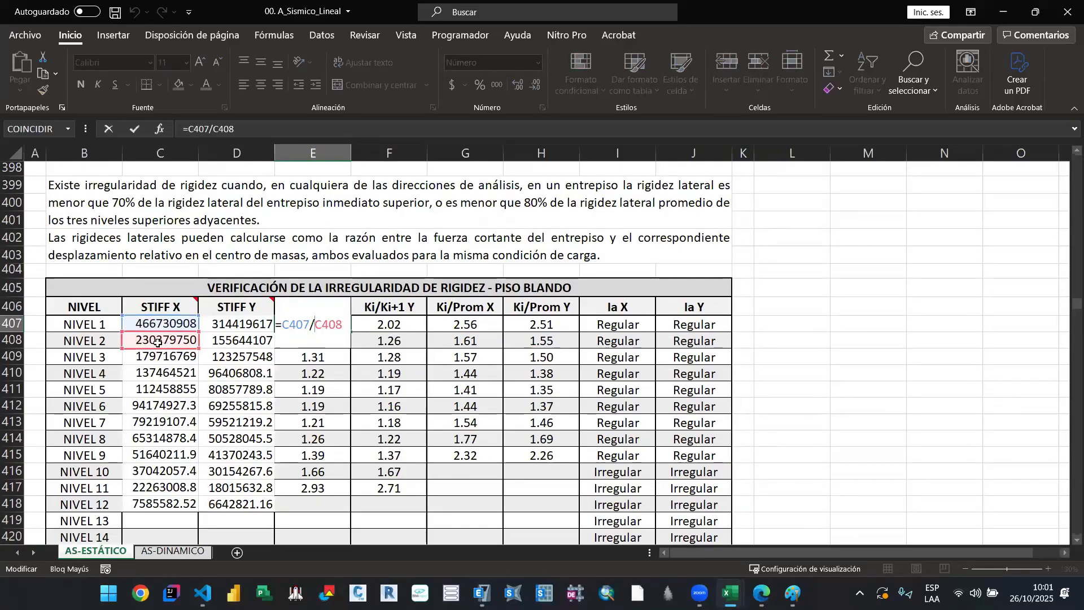
pyautogui.press('Escape')
pyautogui.press('Down')
pyautogui.press('F2')
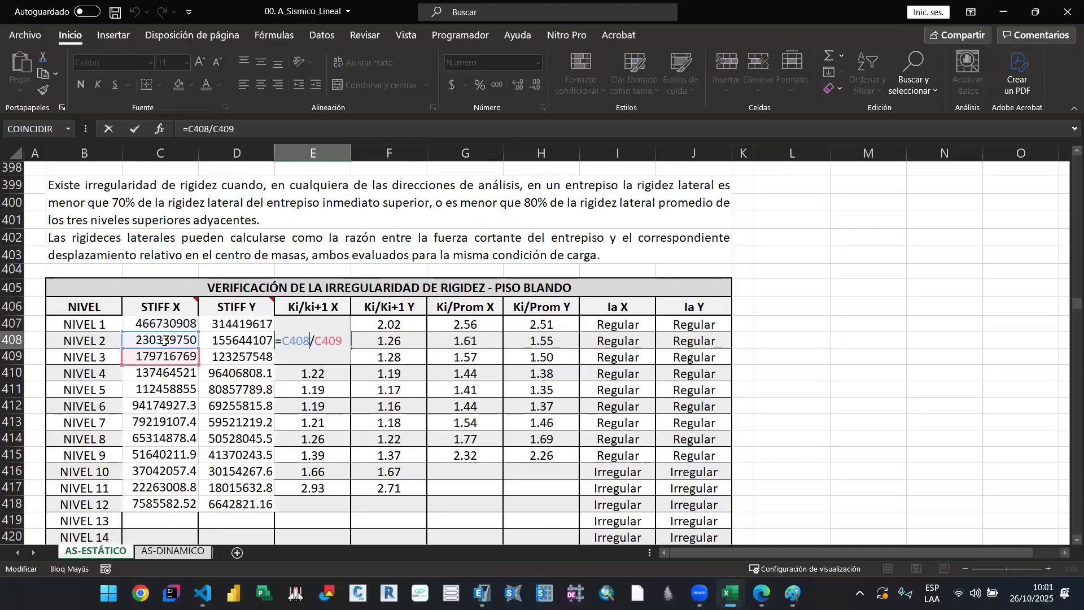
pyautogui.press('Escape')
pyautogui.press('Down')
pyautogui.press('F2')
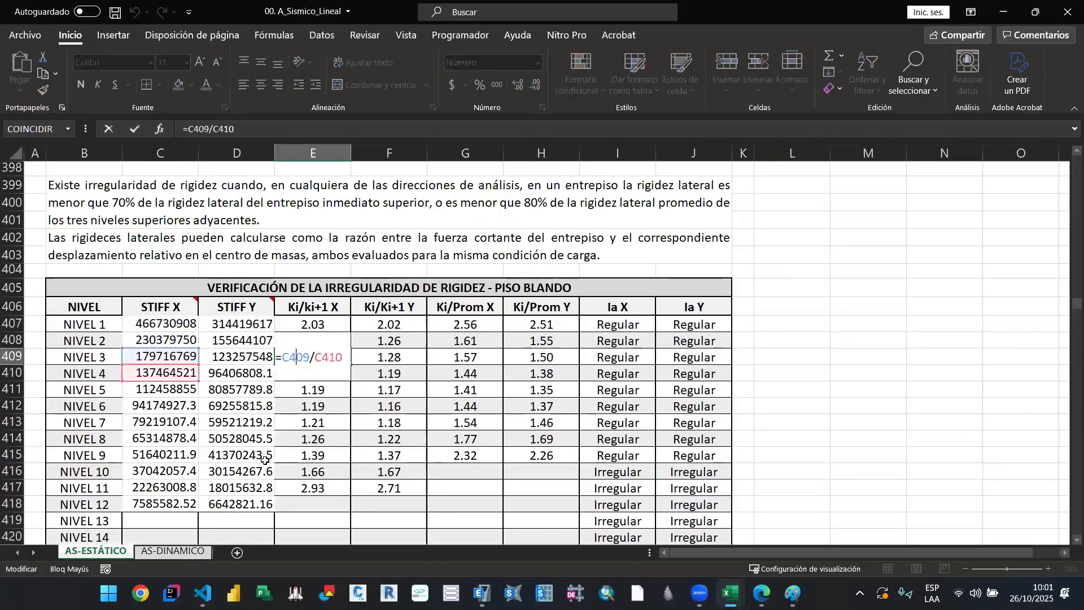
pyautogui.hotkey('ctrl', 'Return')
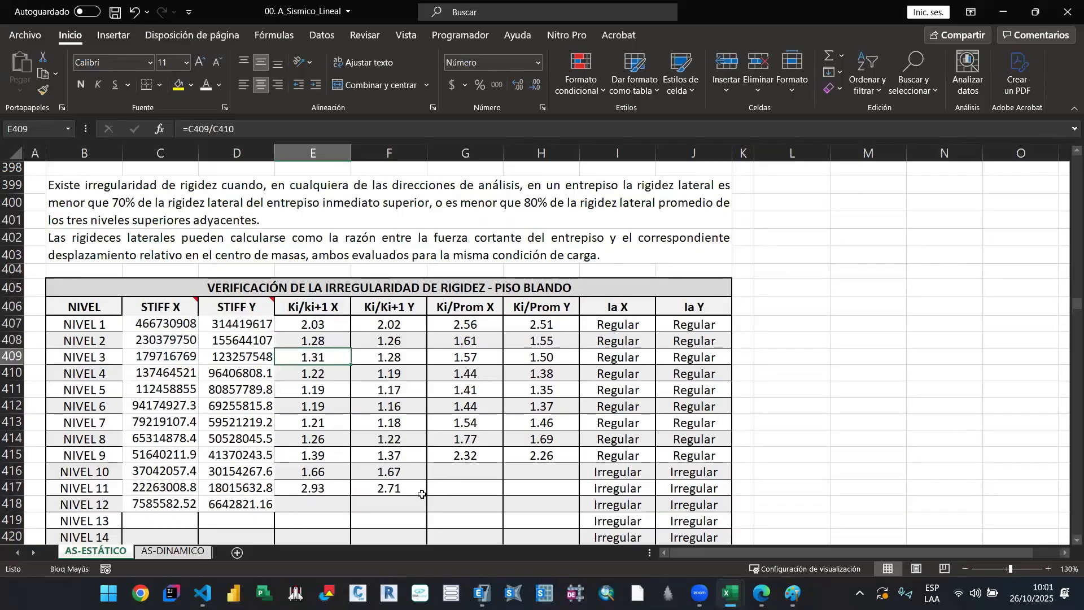
# Step: Check the NIVEL 11 and NIVEL 12 stiffness entries, the Ki/ki+1 X formula at NIVEL 11 and the Ki/Ki+1 Y formula at NIVEL 9
pyautogui.moveTo(162, 488); pyautogui.dragTo(463, 504)
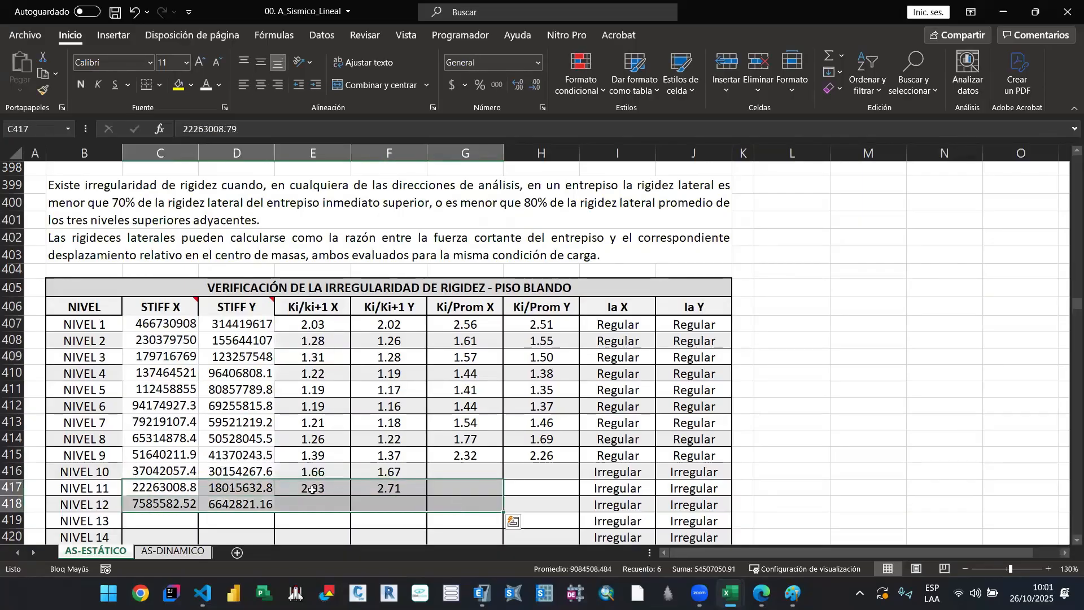
pyautogui.click(321, 491)
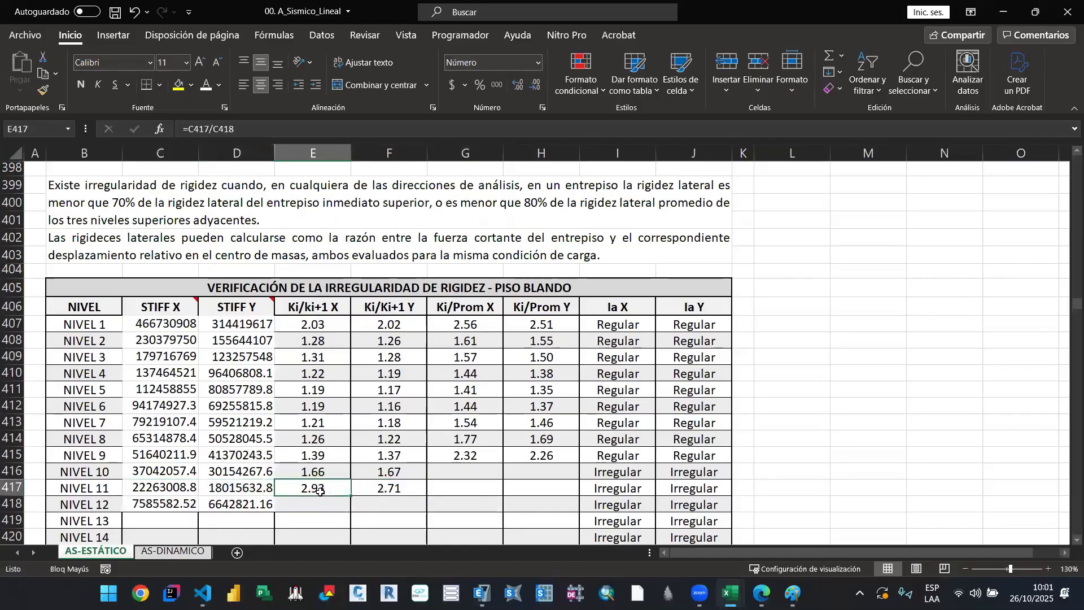
pyautogui.click(364, 459)
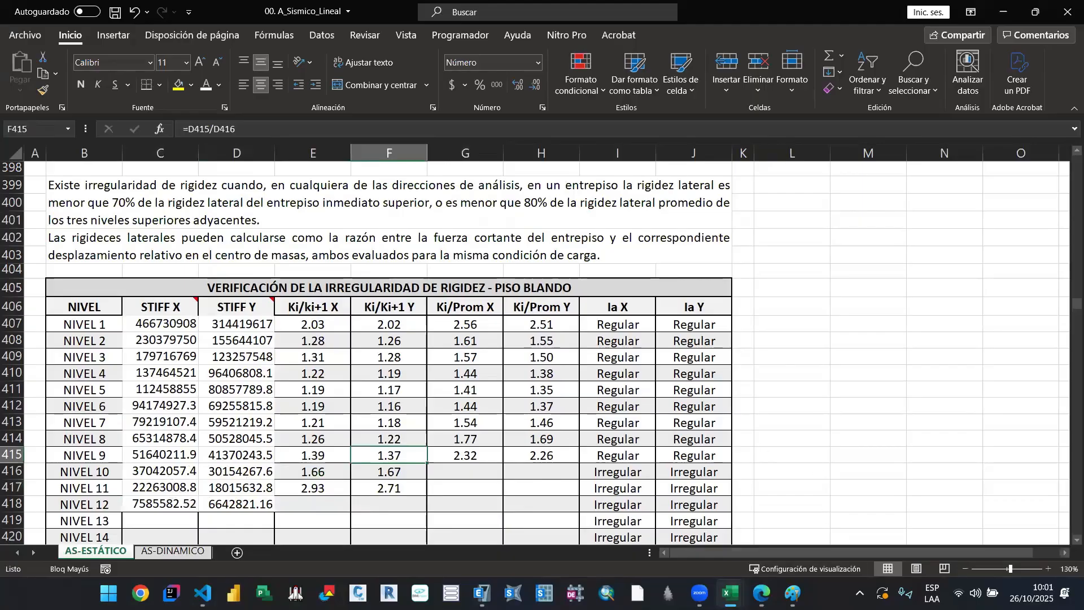
# Step: Switch to ETABS, close the Story Stiffness table and set the consistent units to m and tonf
pyautogui.click(731, 593)
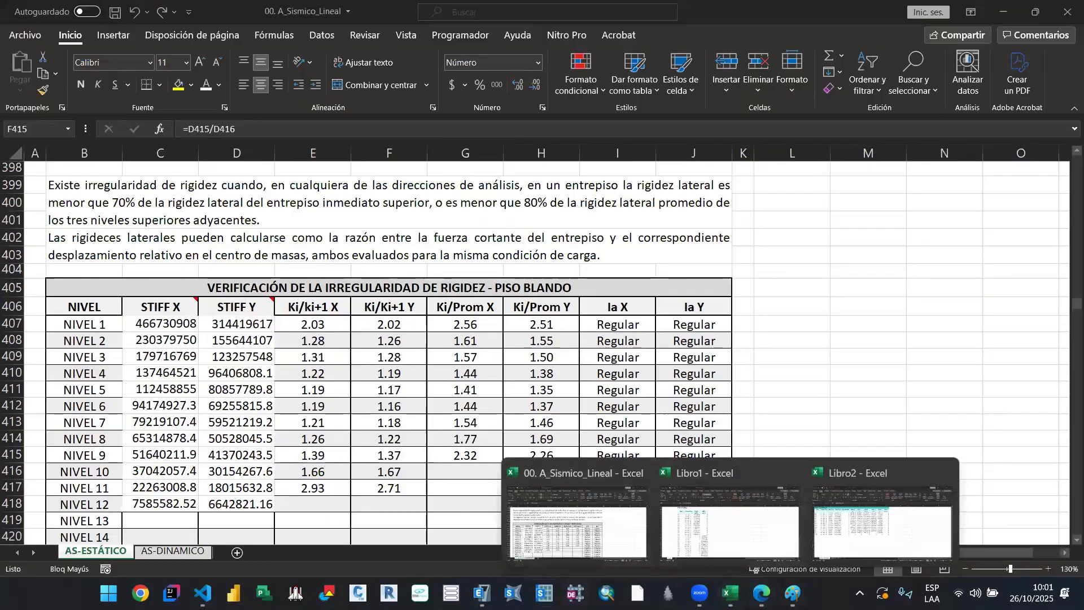
pyautogui.click(481, 593)
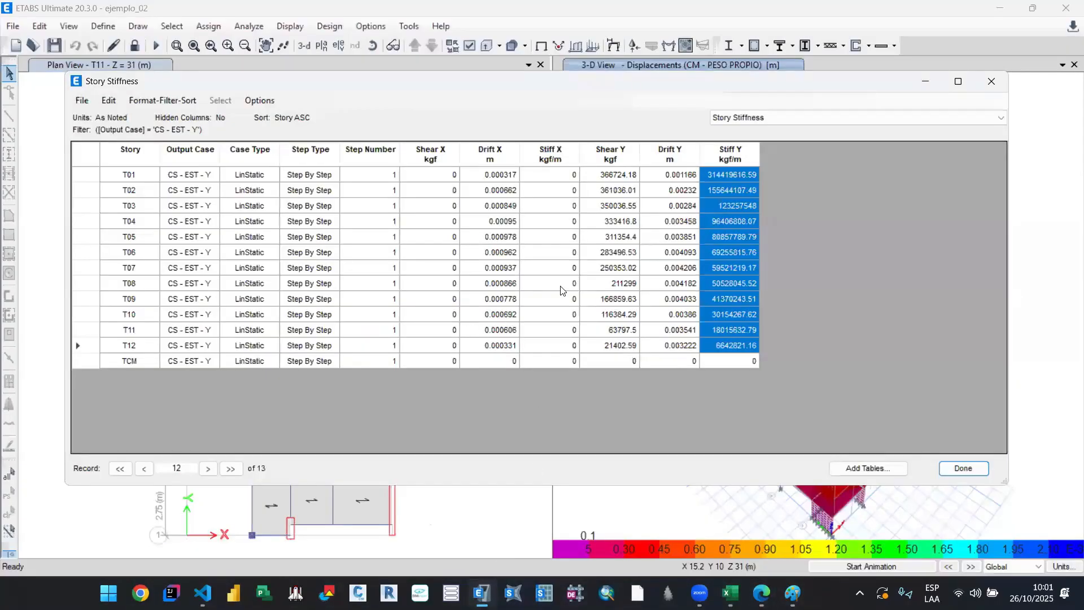
pyautogui.click(958, 470)
pyautogui.click(1063, 571)
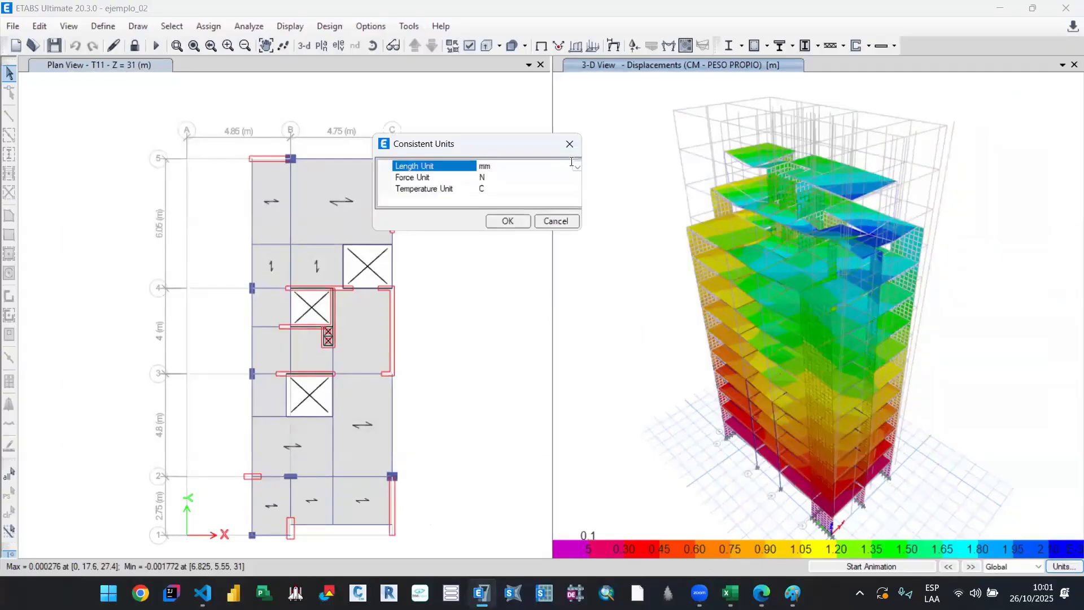
pyautogui.click(577, 166)
pyautogui.click(483, 241)
pyautogui.click(484, 177)
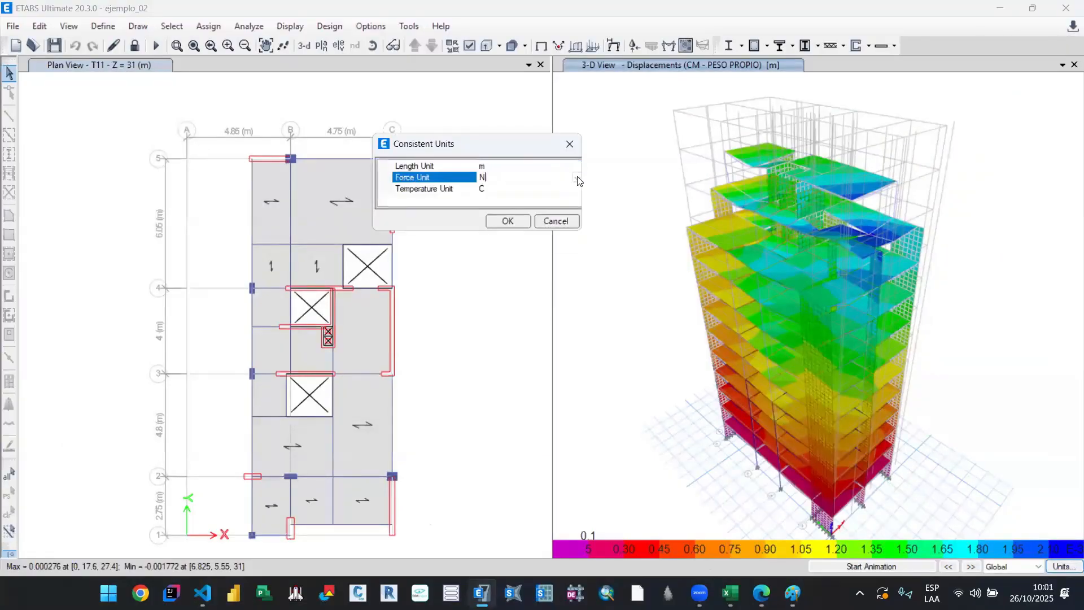
pyautogui.click(485, 177)
pyautogui.click(500, 251)
pyautogui.press('Return')
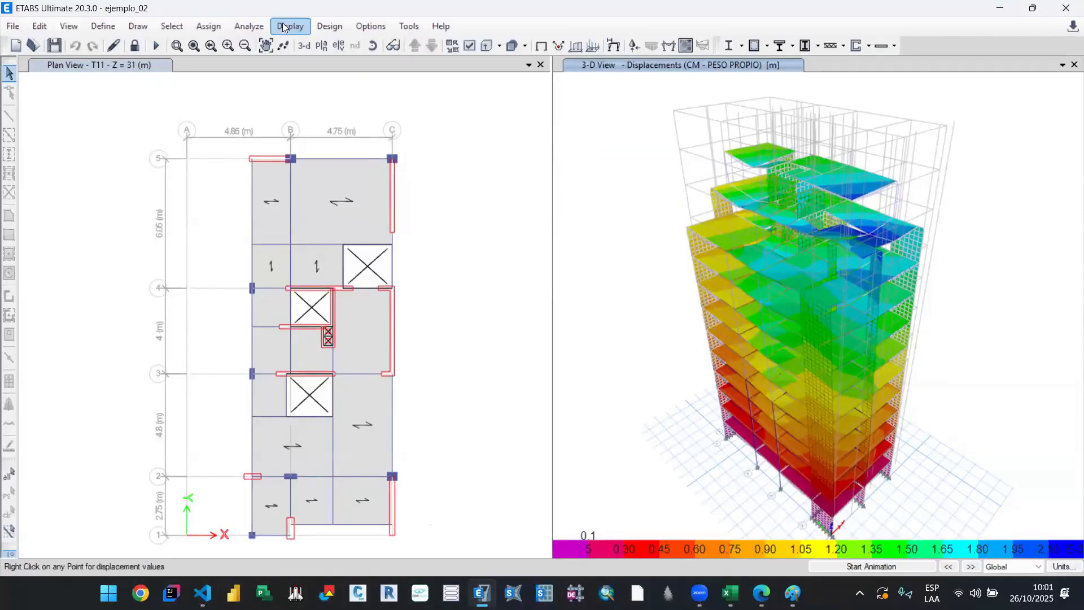
# Step: Reopen the model tables and display the Story Stiffness table
pyautogui.click(284, 26)
pyautogui.press('Escape')
pyautogui.hotkey('ctrl', 't')
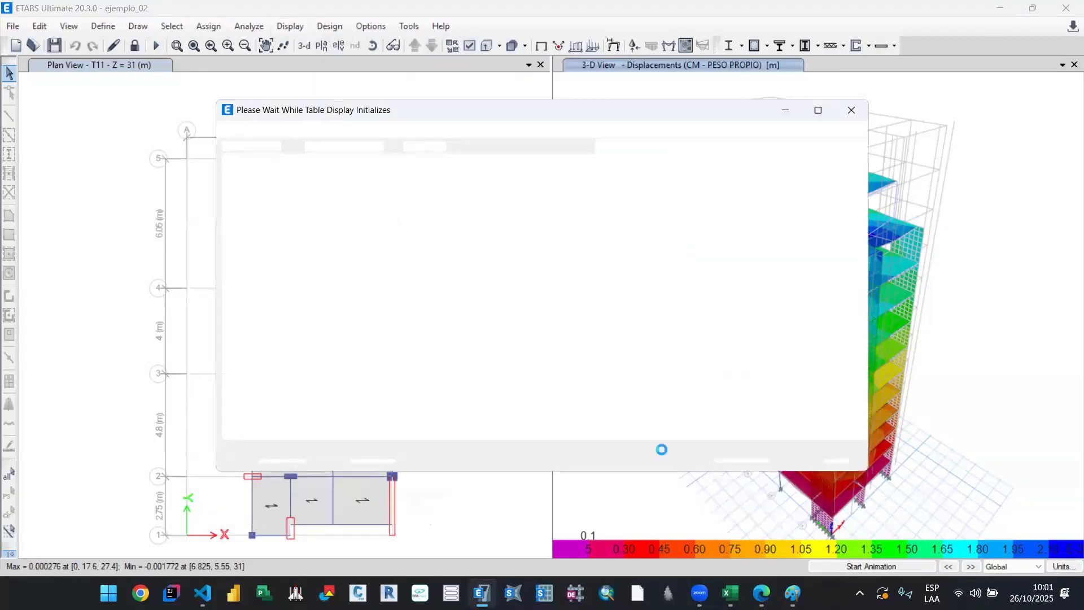
pyautogui.click(670, 145)
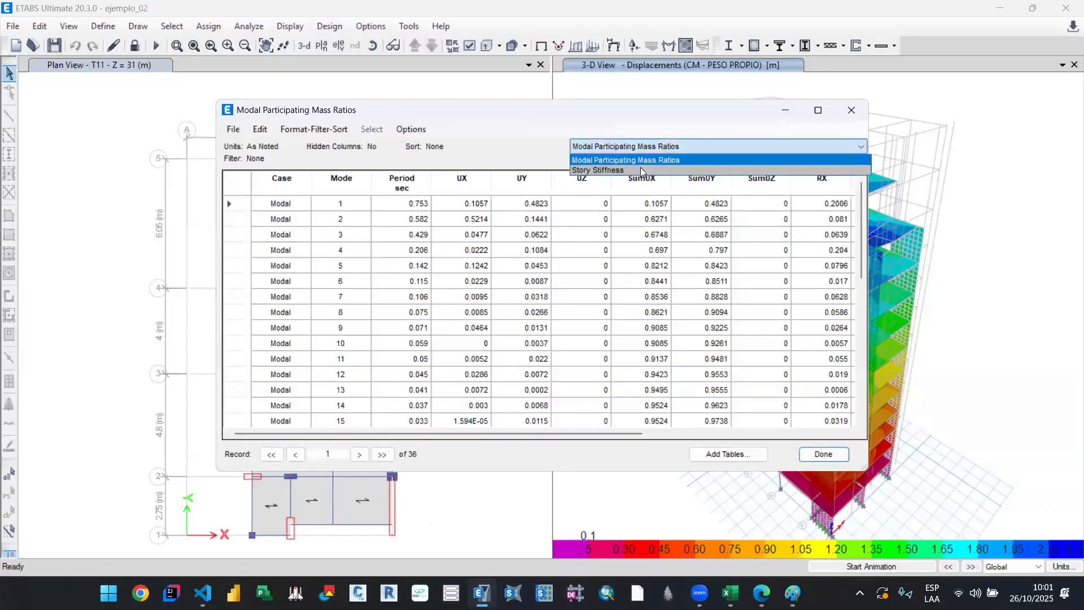
pyautogui.click(641, 167)
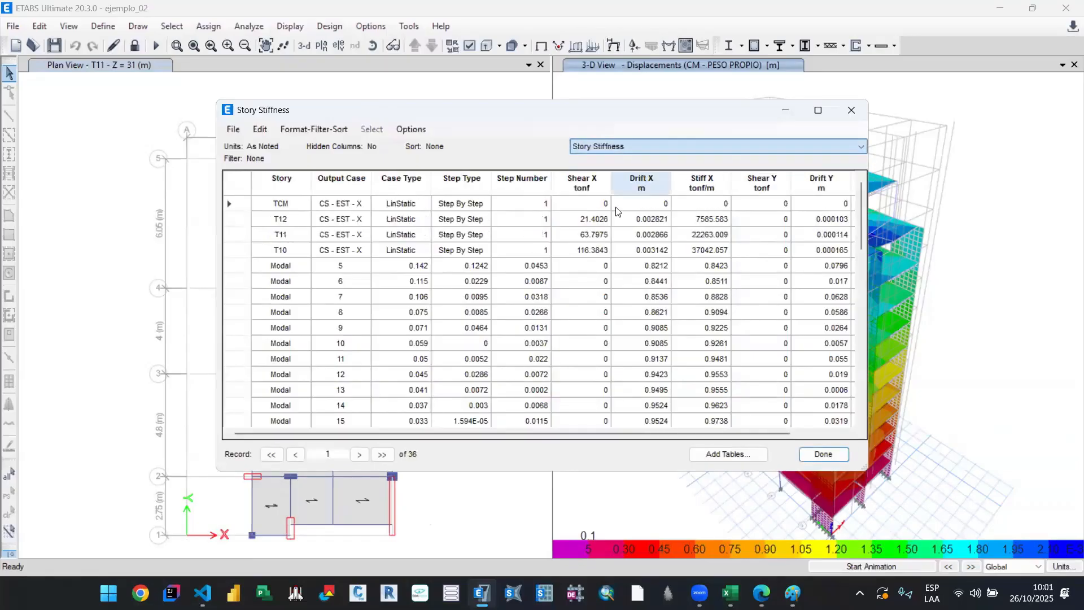
# Step: Filter Story Stiffness to output case CS - EST - X with stories ascending, and select the Stiff X values of T01 to T12
pyautogui.rightClick(338, 182)
pyautogui.click(444, 192)
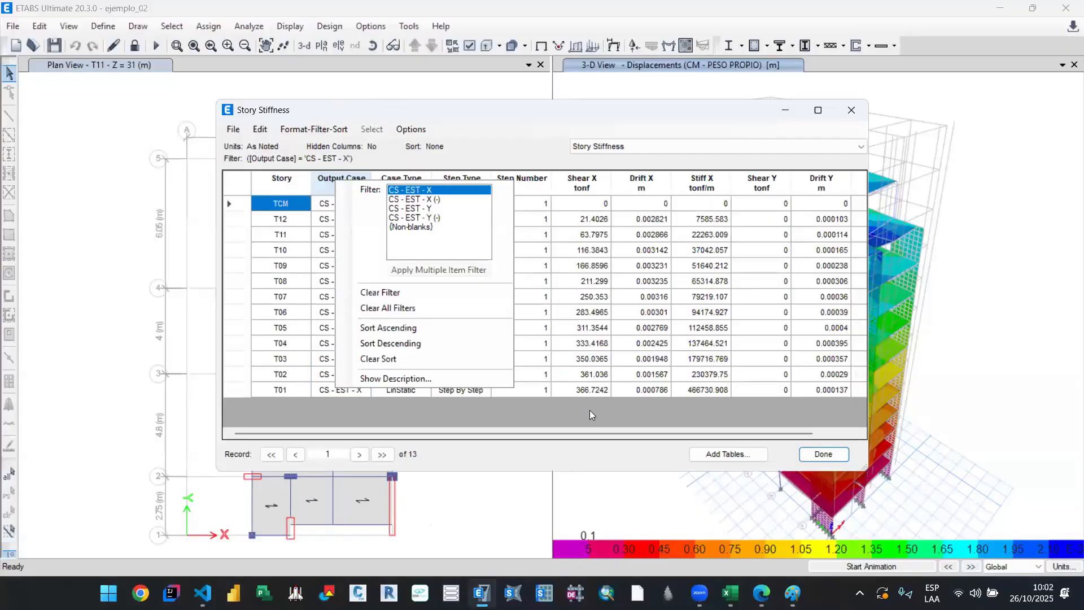
pyautogui.rightClick(277, 182)
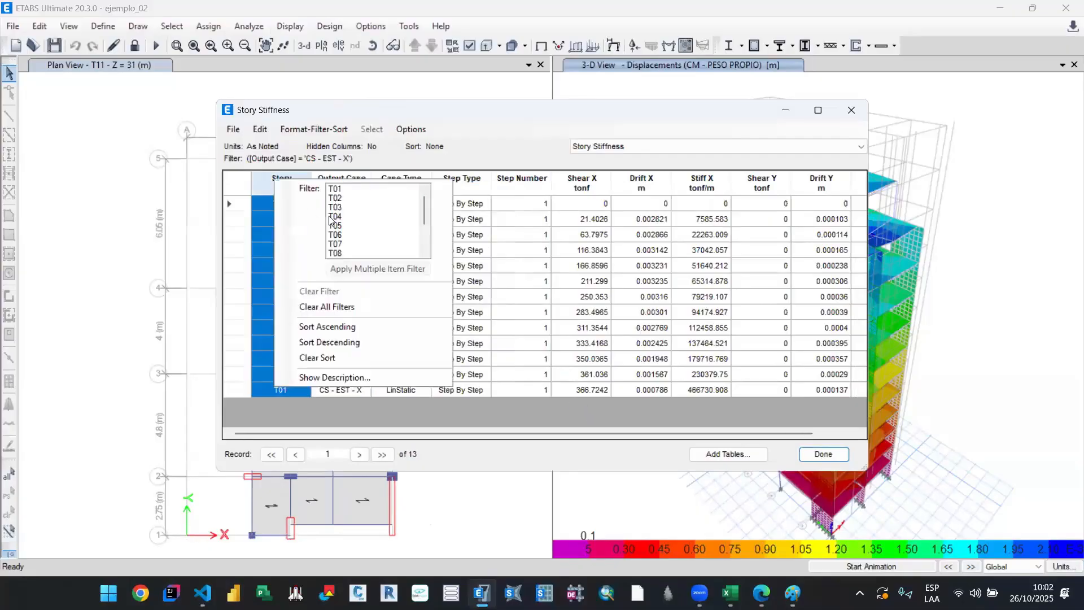
pyautogui.click(389, 323)
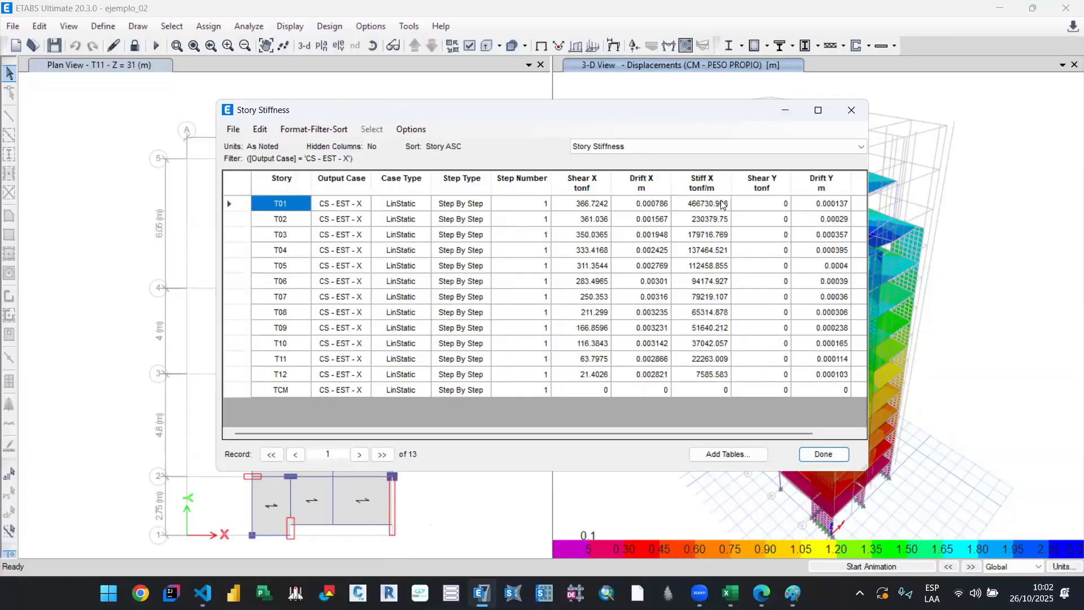
pyautogui.moveTo(719, 208); pyautogui.dragTo(710, 373)
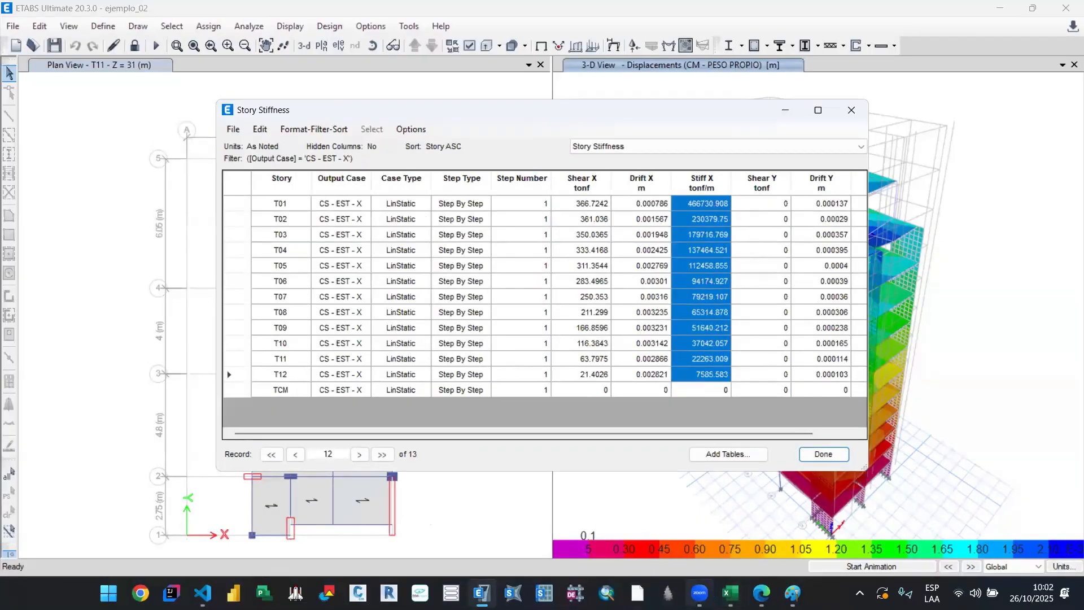
# Step: Return to 00. A_Sismico_Lineal in Excel and clear the Ki/ki+1 X and Ki/Ki+1 Y cells of NIVEL 11 and NIVEL 12
pyautogui.moveTo(729, 593)
pyautogui.click(573, 525)
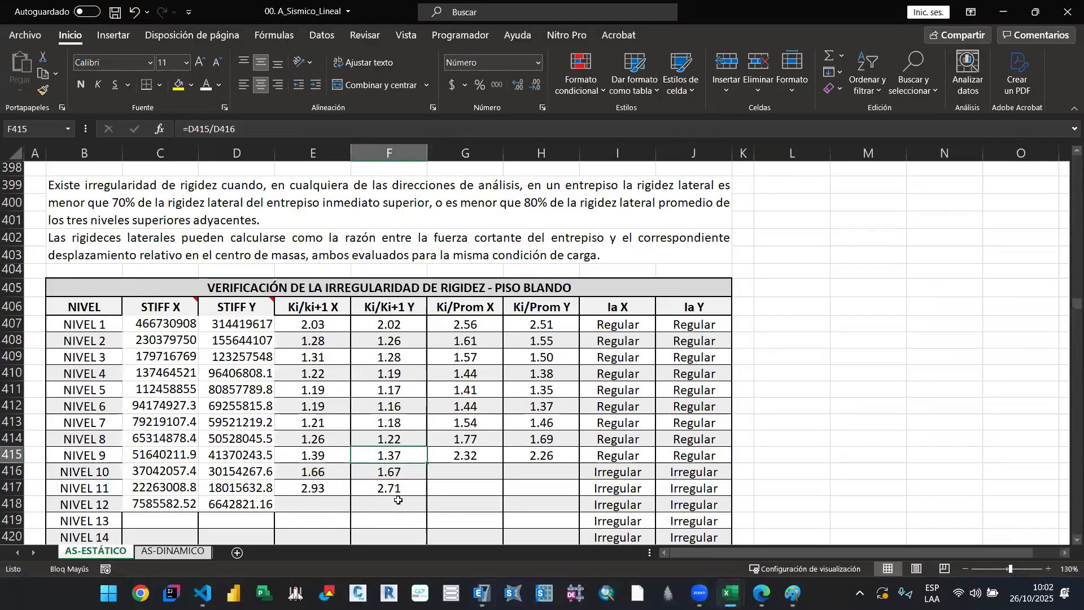
pyautogui.moveTo(313, 489); pyautogui.dragTo(396, 504)
pyautogui.press('Delete')
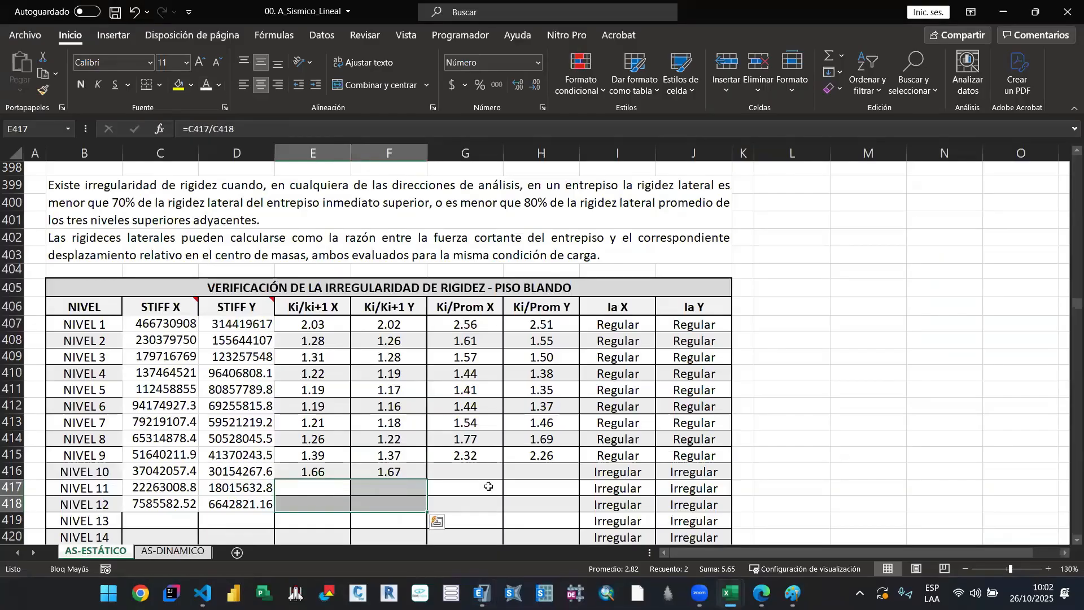
pyautogui.click(488, 487)
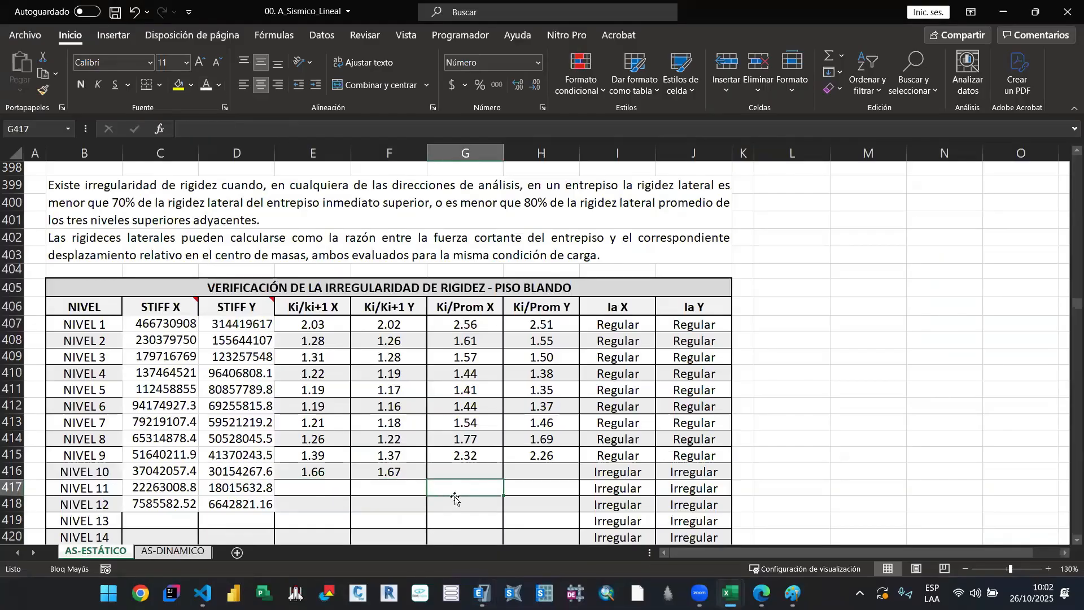
# Step: Examine the Ki/Prom cells from NIVEL 9 to NIVEL 12 and the Ia X formulas at NIVEL 1, NIVEL 2 and NIVEL 4
pyautogui.scroll(-1, 482, 470)
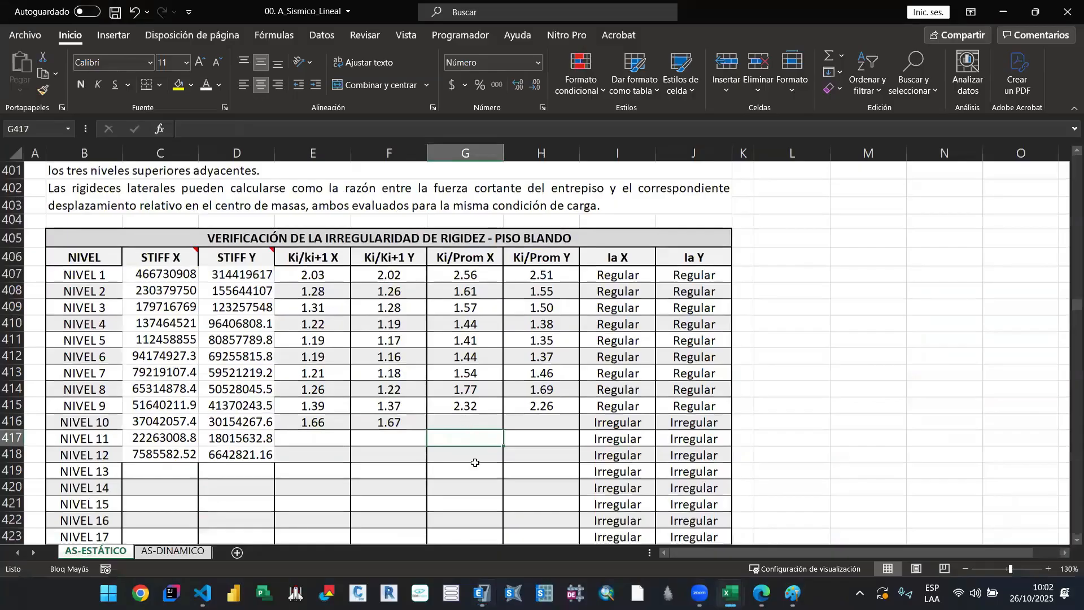
pyautogui.moveTo(472, 424); pyautogui.dragTo(475, 450)
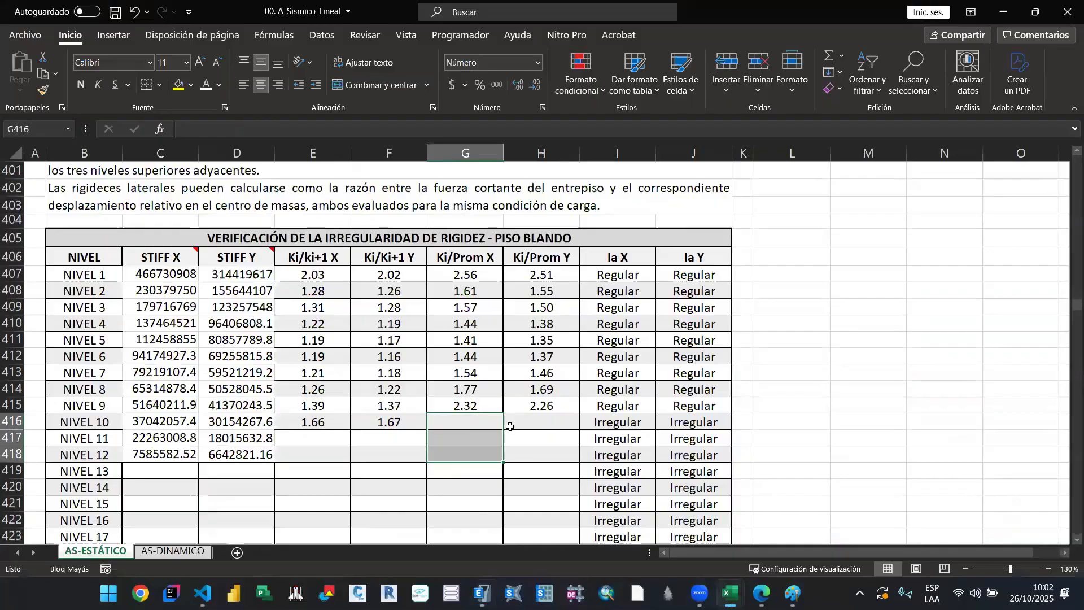
pyautogui.click(474, 419)
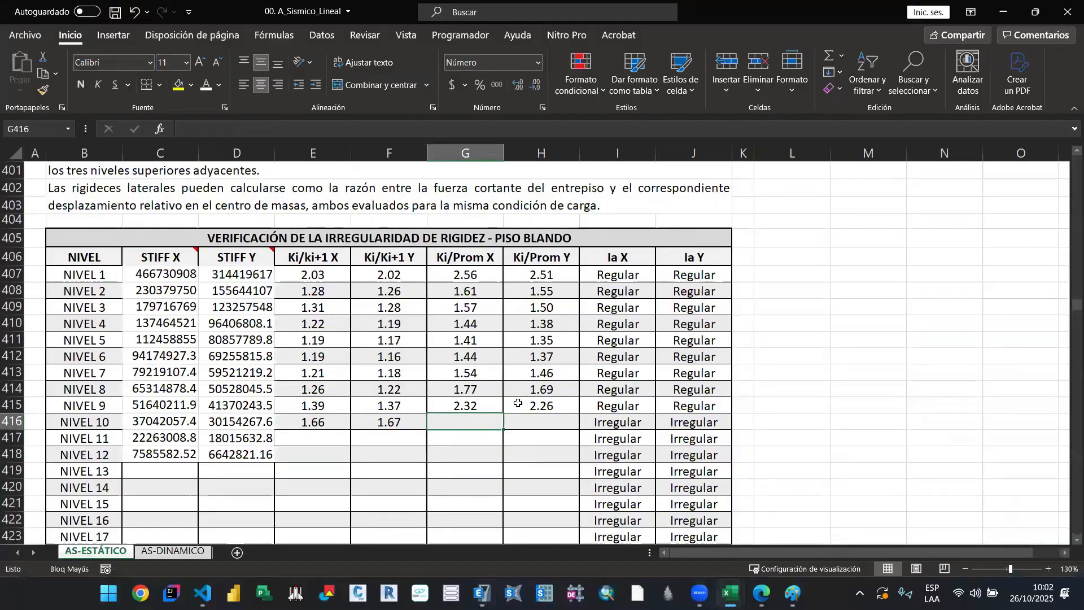
pyautogui.click(531, 403)
pyautogui.click(620, 274)
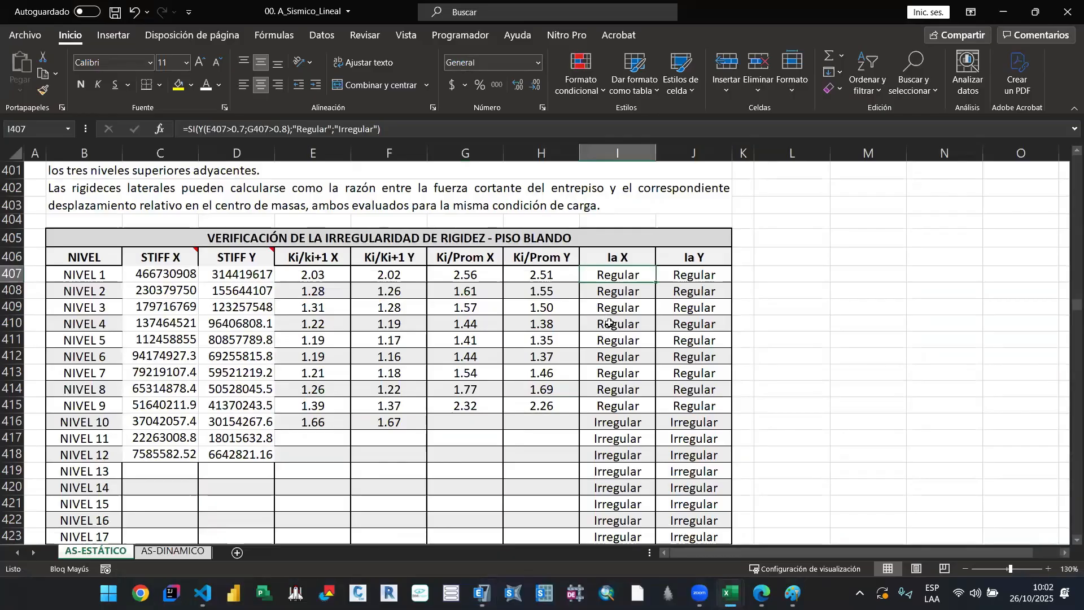
pyautogui.click(609, 324)
pyautogui.click(619, 291)
pyautogui.scroll(1, 336, 282)
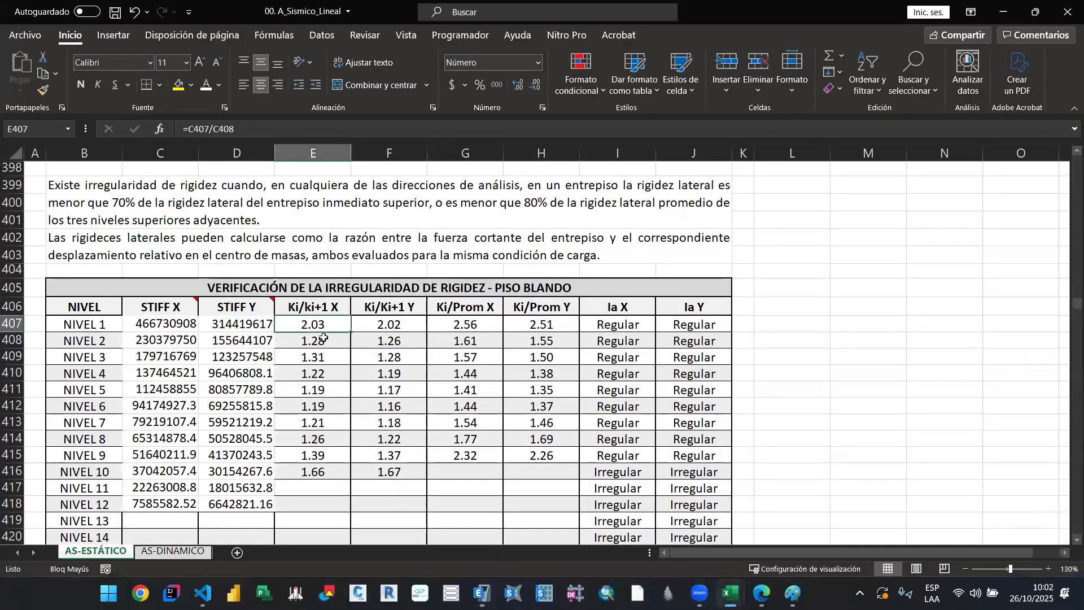
# Step: Compare the Ki/ki+1 X and Ki/Prom X formulas at NIVEL 1 with the 70% and 80% soft-storey criteria
pyautogui.click(320, 319)
pyautogui.scroll(2, 326, 456)
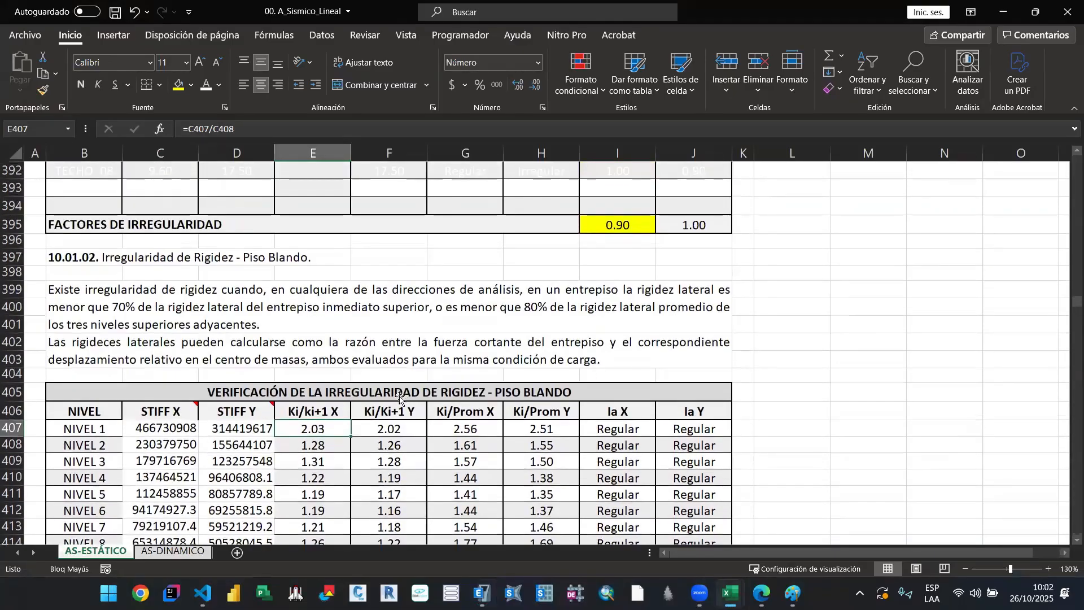
pyautogui.scroll(-2, 395, 398)
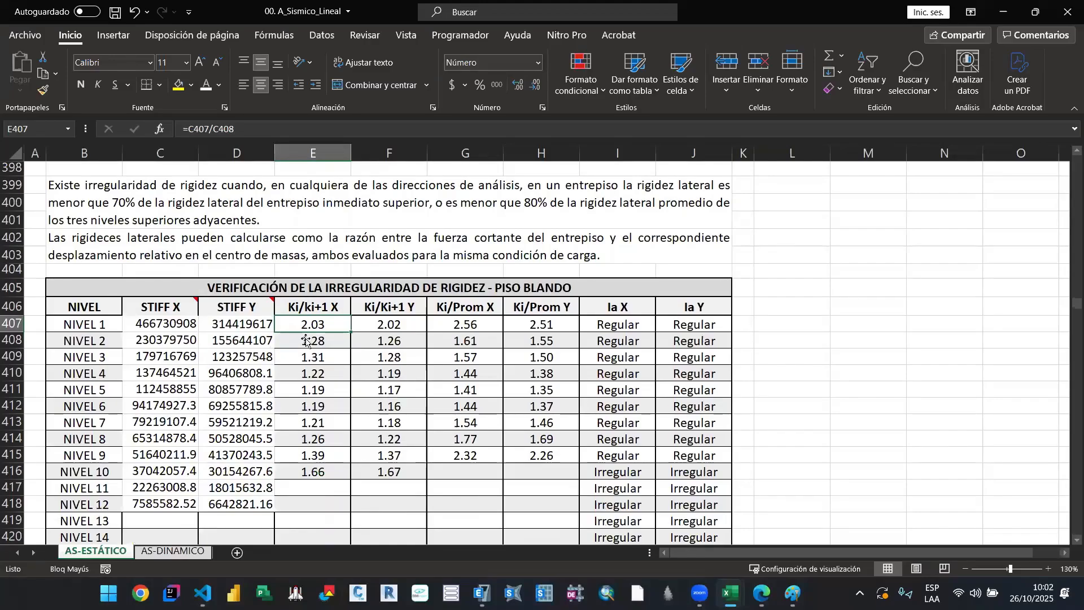
pyautogui.click(461, 324)
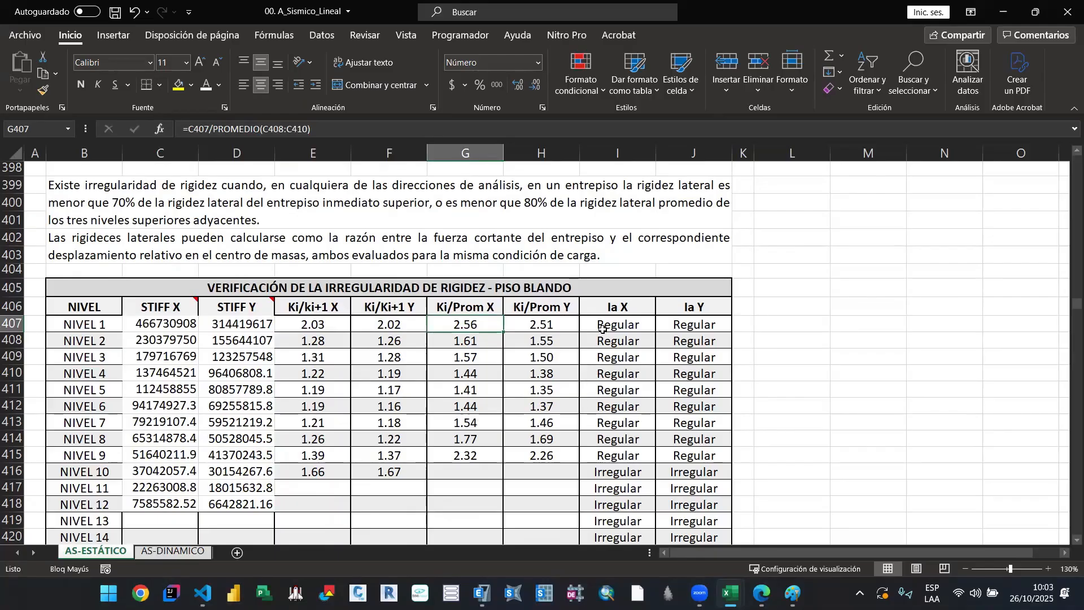
# Step: Set the font colour to white for the Ia X and Ia Y results from NIVEL 10 to NIVEL 40 in the soft-storey table
pyautogui.moveTo(616, 323); pyautogui.dragTo(692, 456)
pyautogui.scroll(-3, 614, 406)
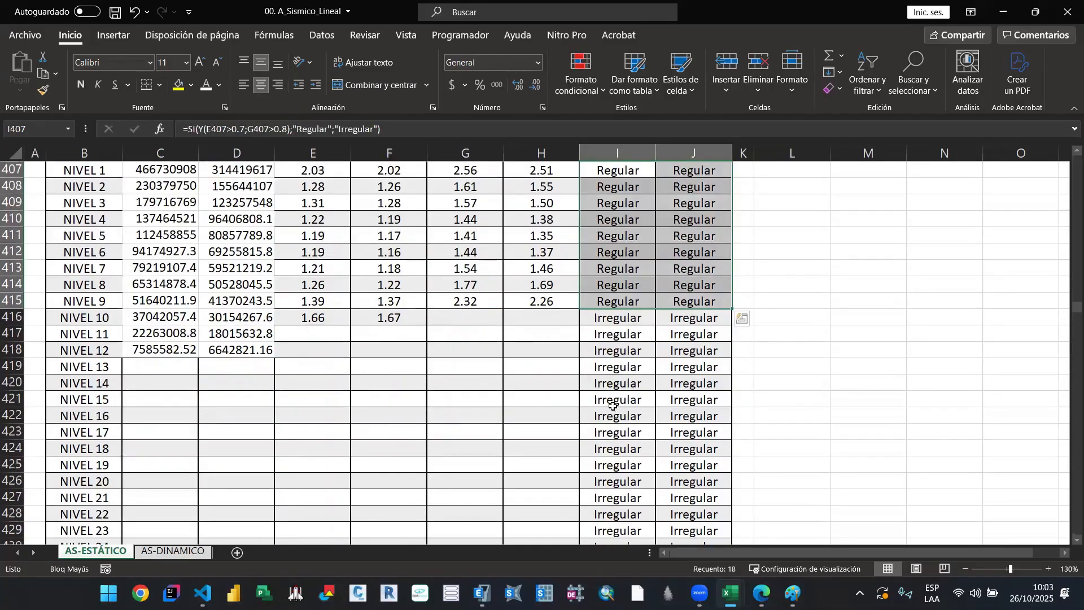
pyautogui.moveTo(599, 320); pyautogui.dragTo(695, 500)
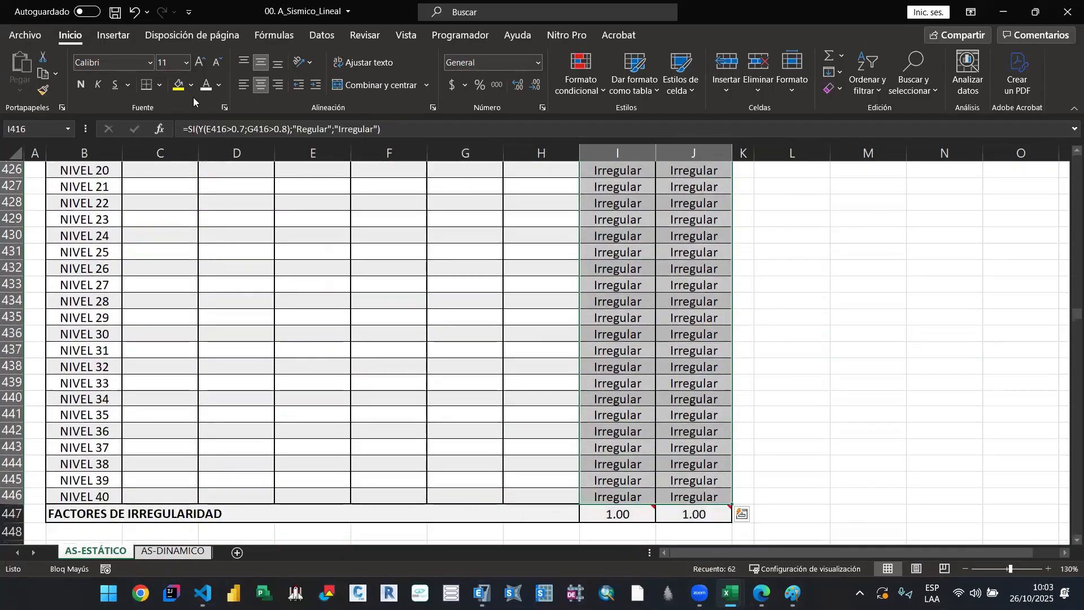
pyautogui.click(205, 90)
pyautogui.scroll(7, 539, 362)
pyautogui.click(576, 393)
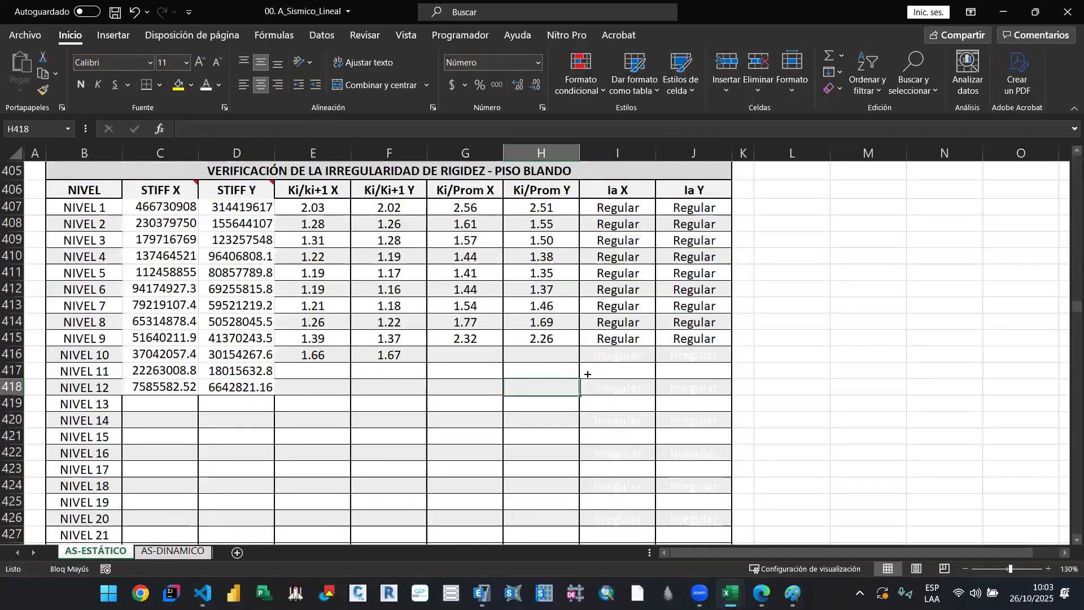
pyautogui.scroll(-7, 588, 382)
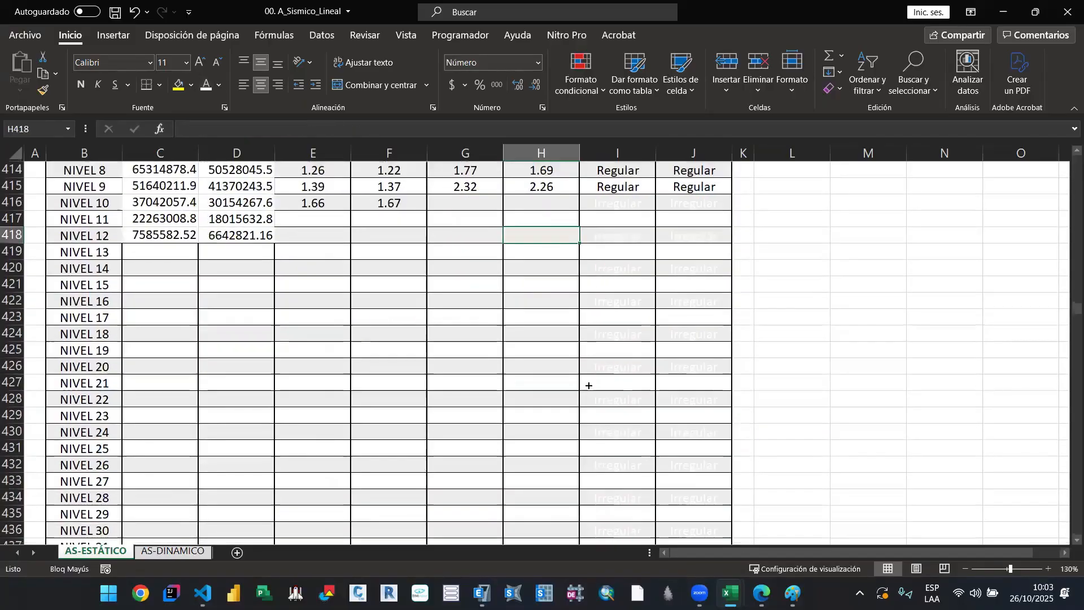
pyautogui.click(599, 505)
pyautogui.scroll(9, 438, 441)
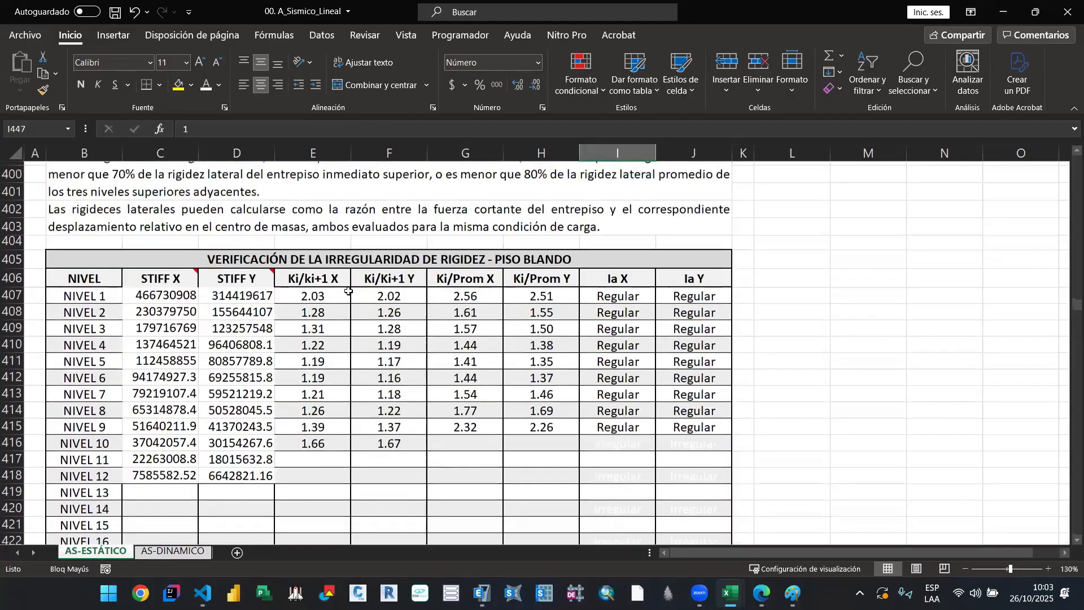
# Step: Examine the Ki/ki+1 X, Ki/Prom X and Ia X formulas at NIVEL 1 of the soft-storey table
pyautogui.scroll(1, 348, 291)
pyautogui.click(380, 275)
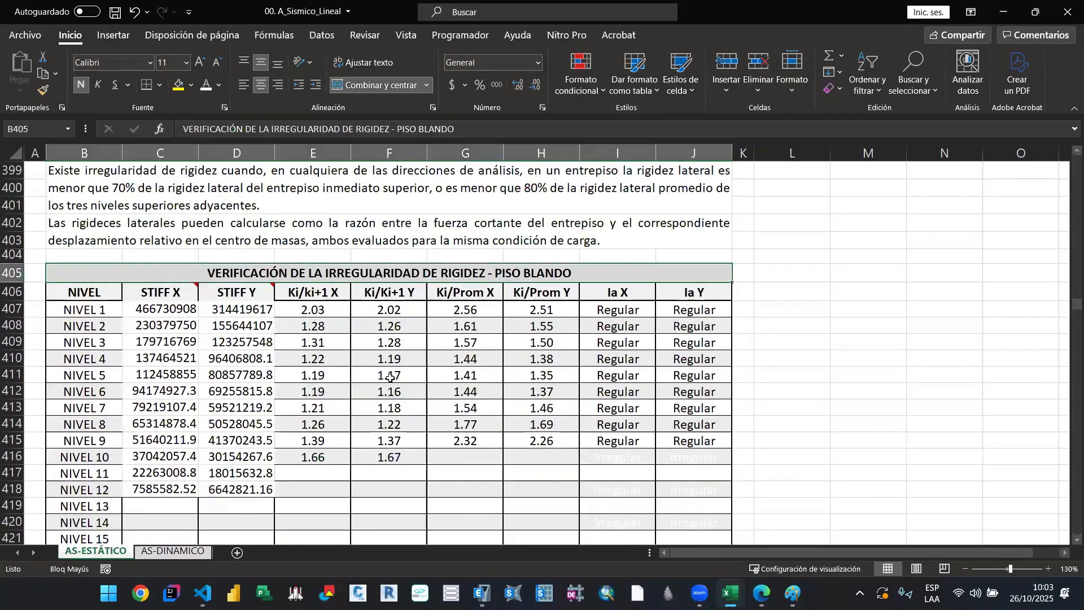
pyautogui.doubleClick(314, 308)
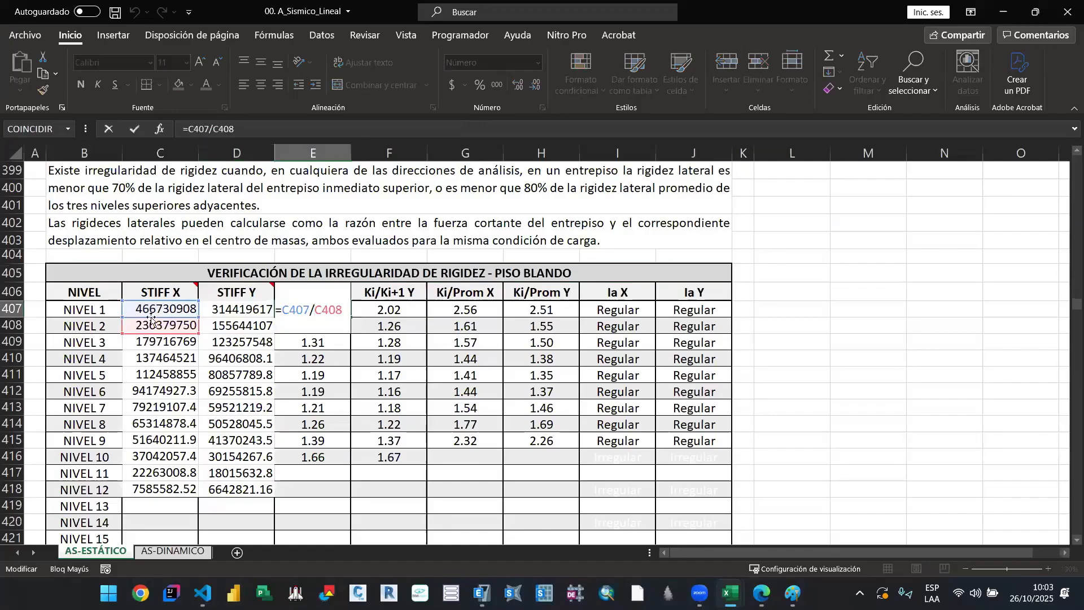
pyautogui.press('Escape')
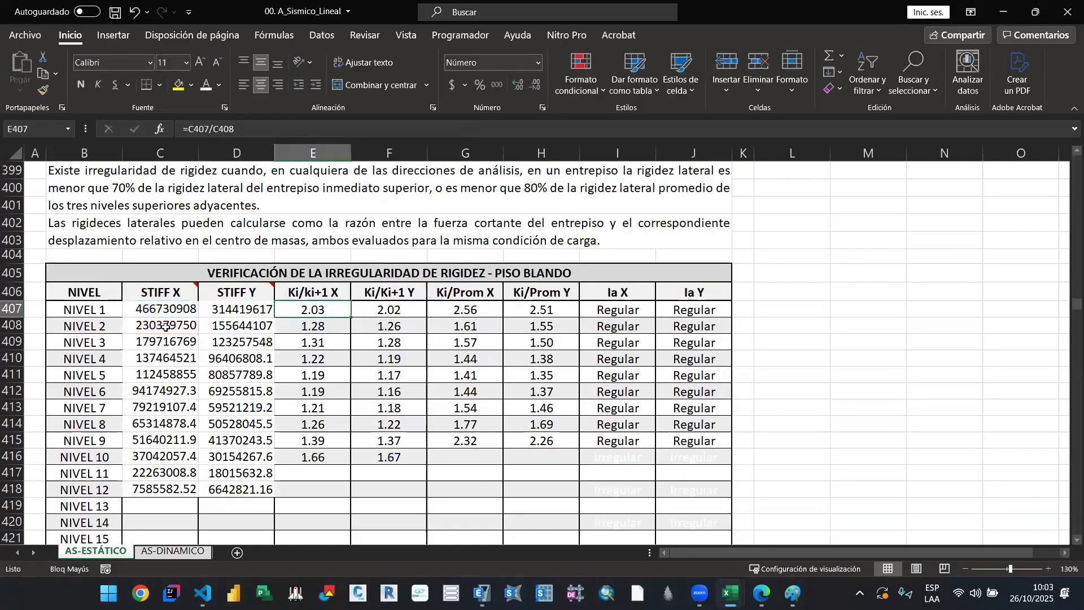
pyautogui.doubleClick(467, 308)
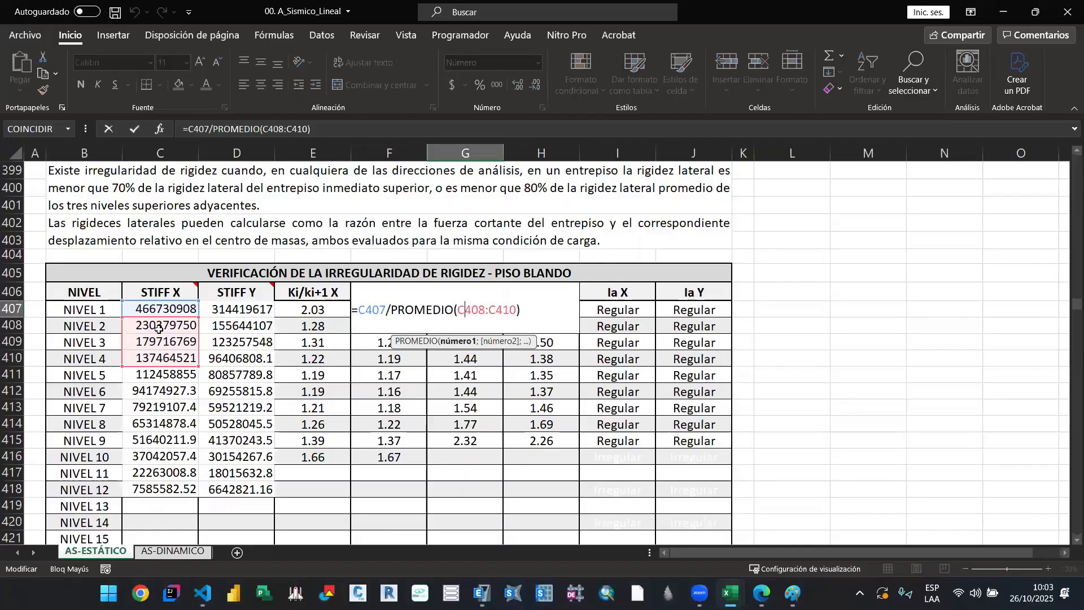
pyautogui.press('Escape')
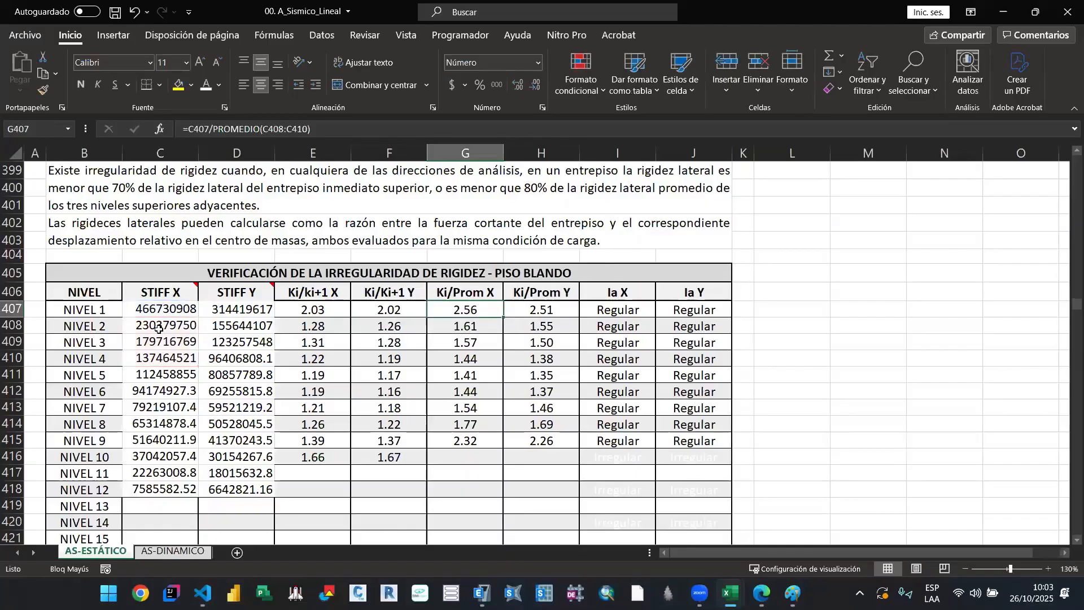
pyautogui.scroll(1, 468, 345)
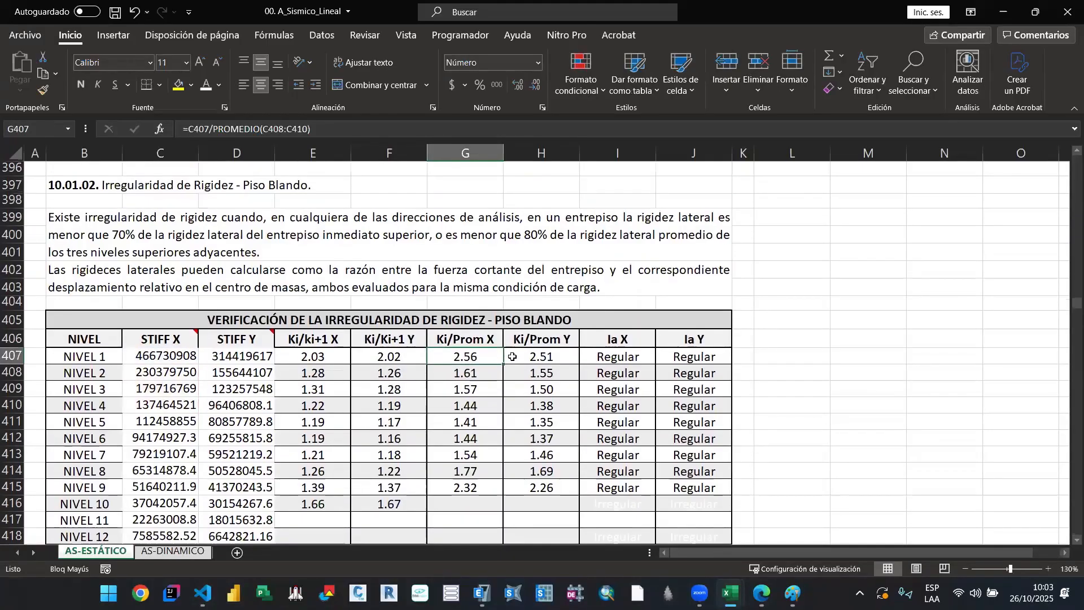
pyautogui.click(608, 360)
pyautogui.doubleClick(608, 359)
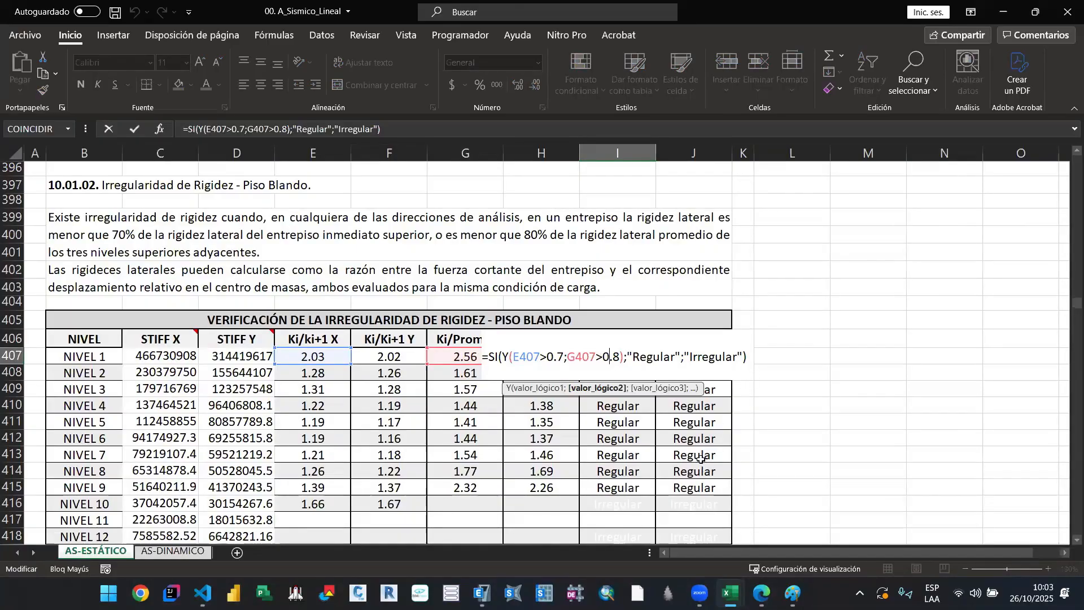
pyautogui.press('Escape')
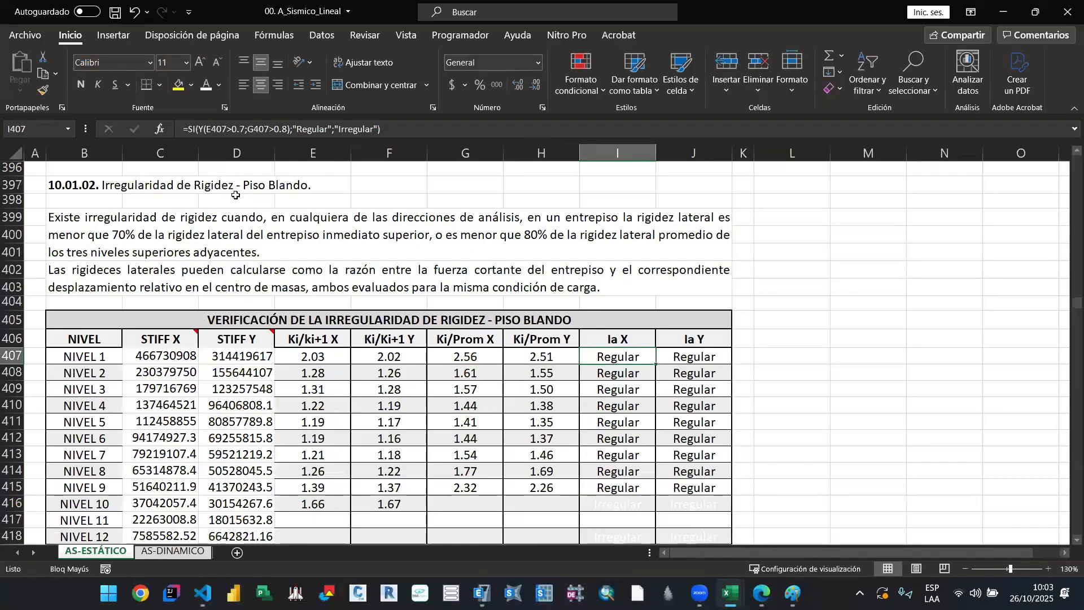
# Step: In the extreme stiffness irregularity table, reduce the STIFF X and STIFF Y values of NIVEL 1 to 12 to font size 10 and widen both columns
pyautogui.scroll(-18, 516, 312)
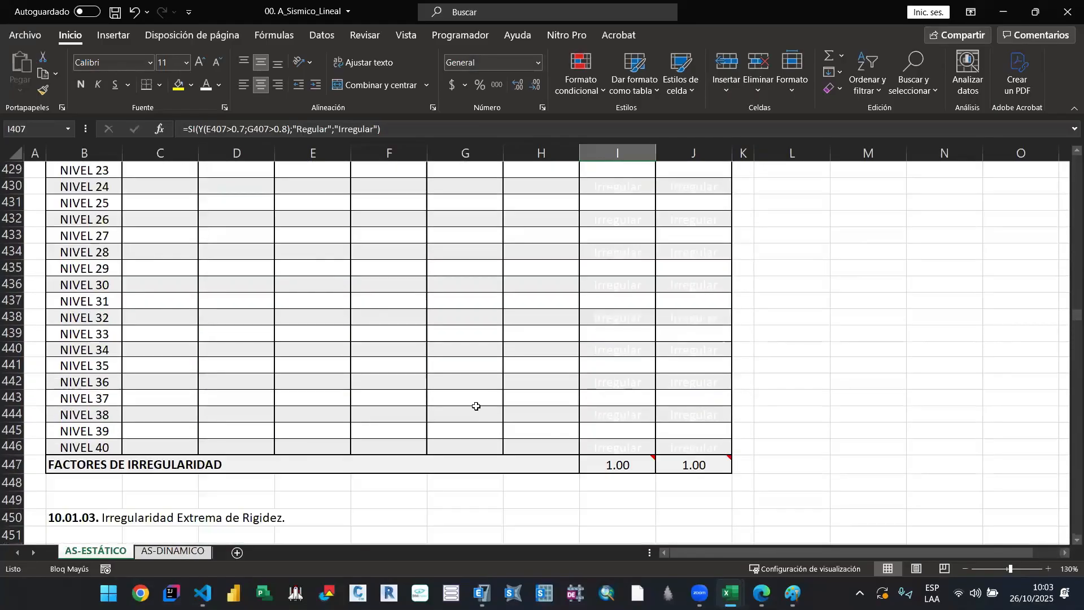
pyautogui.scroll(2, 339, 310)
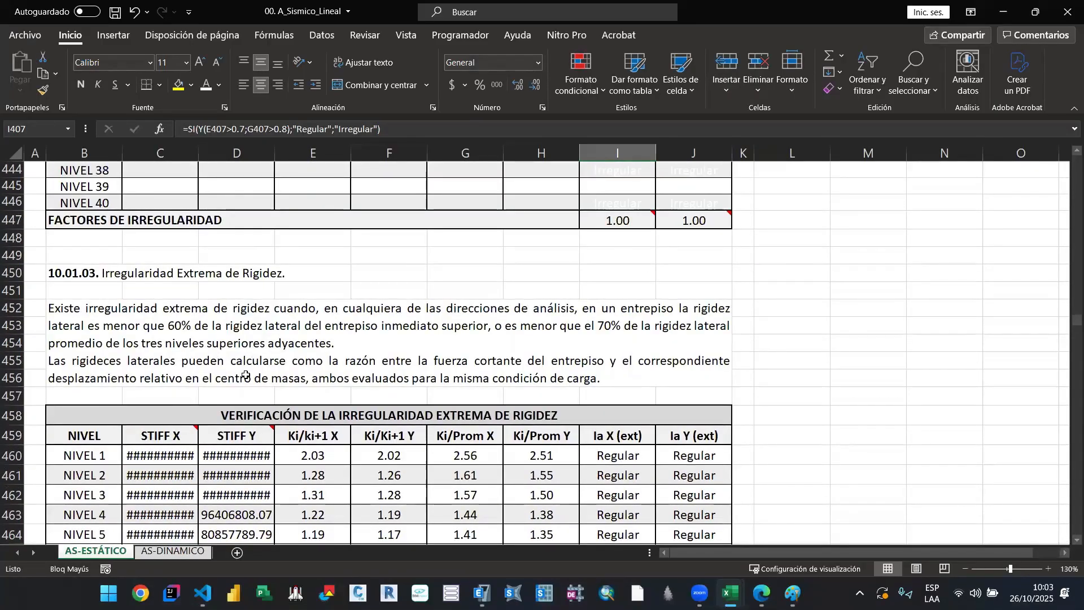
pyautogui.scroll(-3, 242, 373)
pyautogui.scroll(-1, 151, 308)
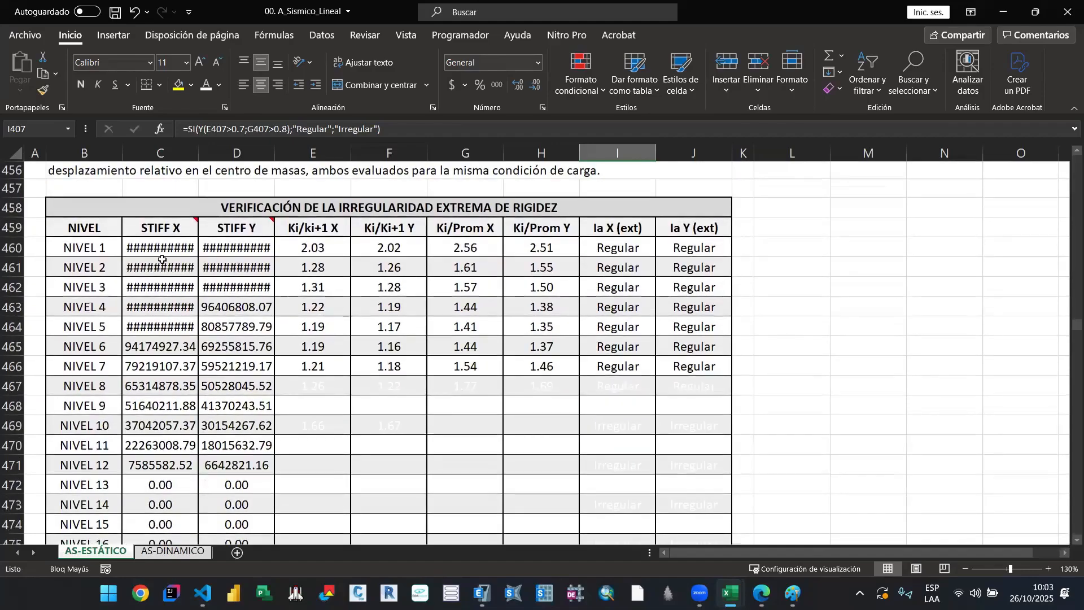
pyautogui.moveTo(161, 248); pyautogui.dragTo(260, 466)
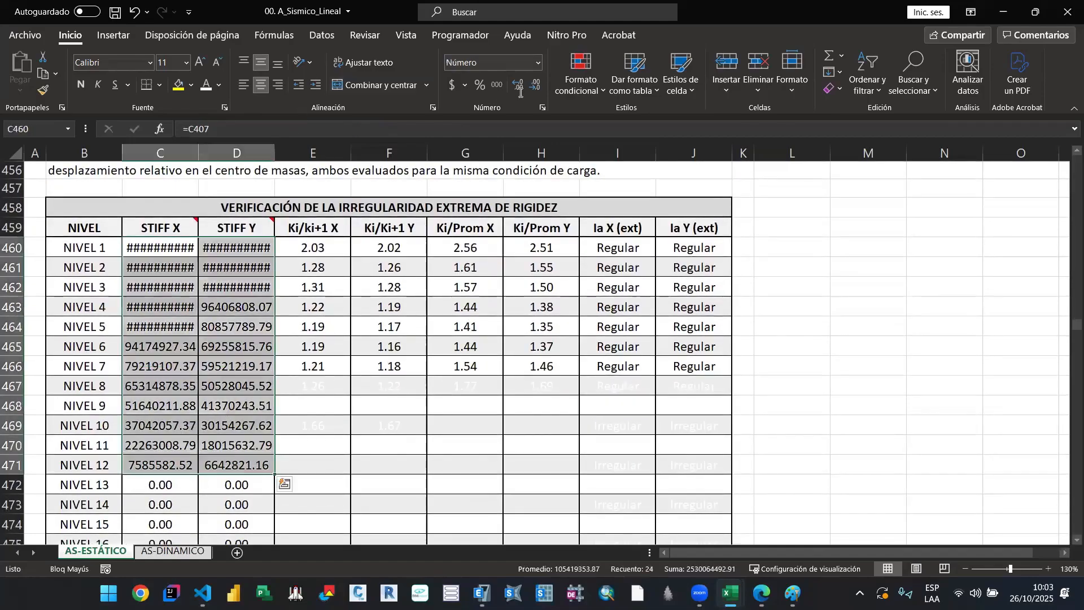
pyautogui.click(221, 63)
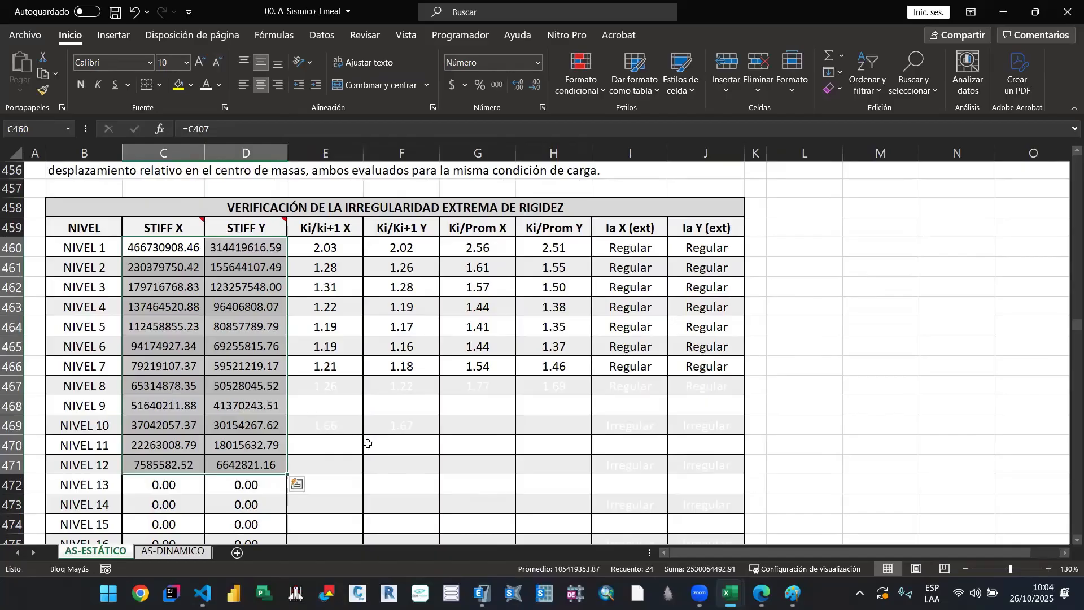
# Step: Set a black font for all ratio and Ia (ext) cells from NIVEL 1 to NIVEL 12 in the extreme irregularity table
pyautogui.click(355, 426)
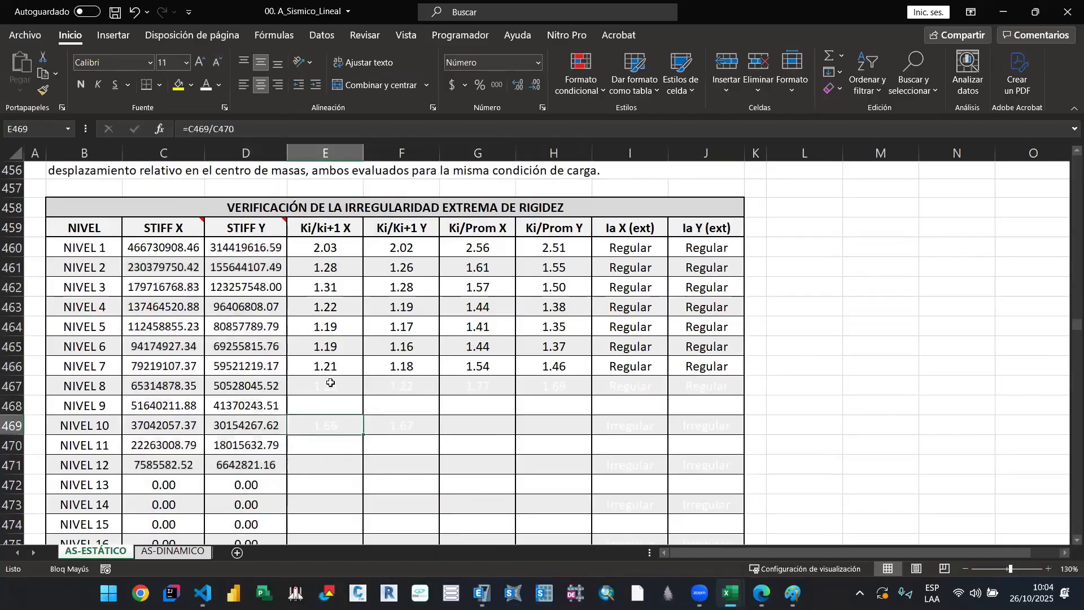
pyautogui.moveTo(325, 248); pyautogui.dragTo(734, 469)
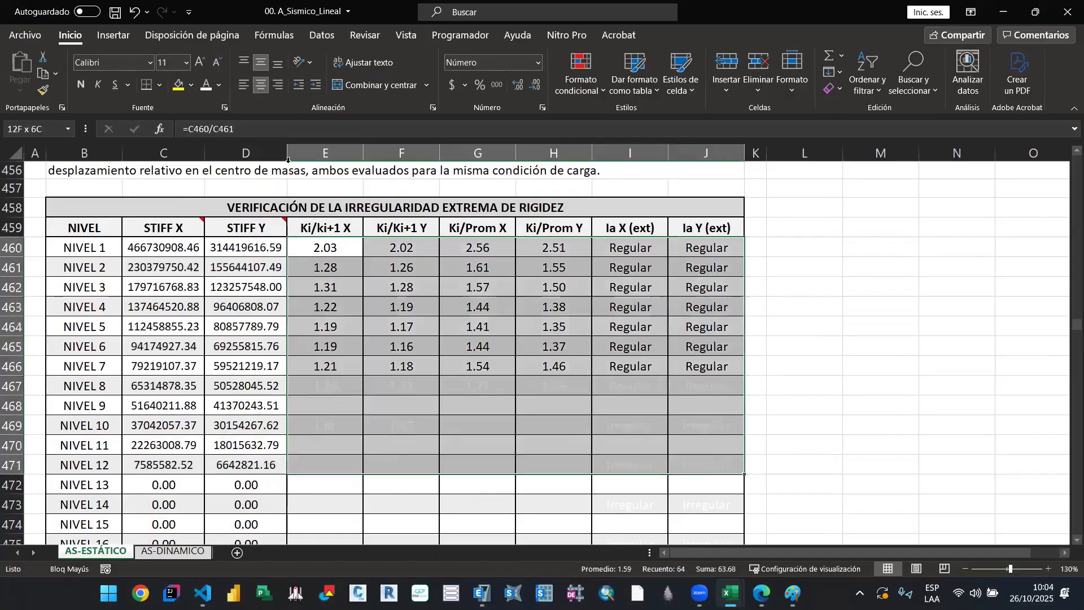
pyautogui.click(220, 85)
pyautogui.click(213, 103)
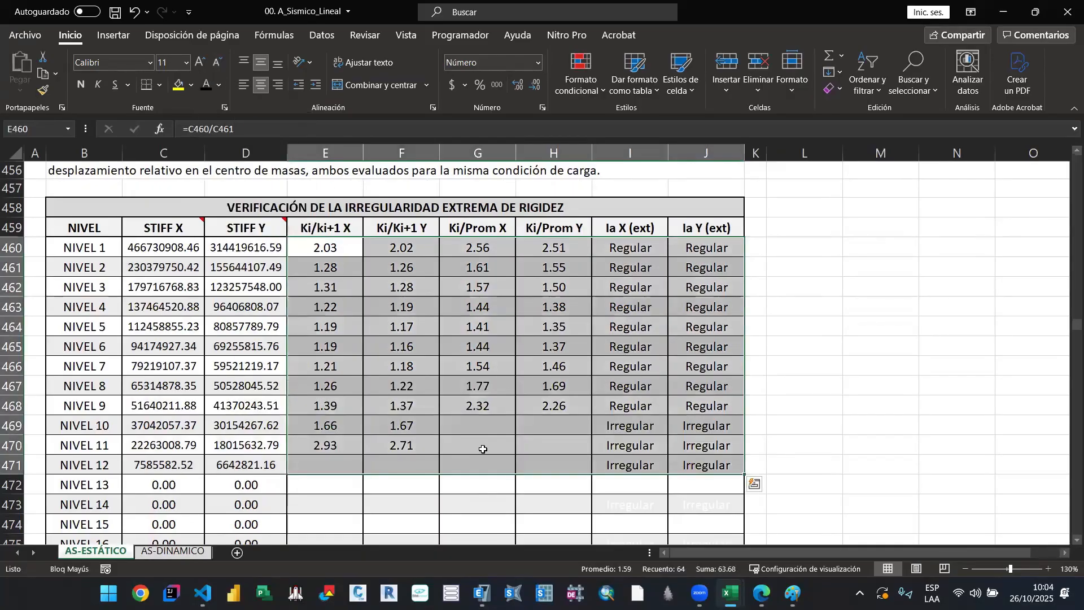
# Step: Set a white font for the Ki/Prom and Ia (ext) cells of NIVEL 10 to 12 and both Ki/Ki+1 cells of NIVEL 11
pyautogui.moveTo(333, 465); pyautogui.dragTo(586, 475)
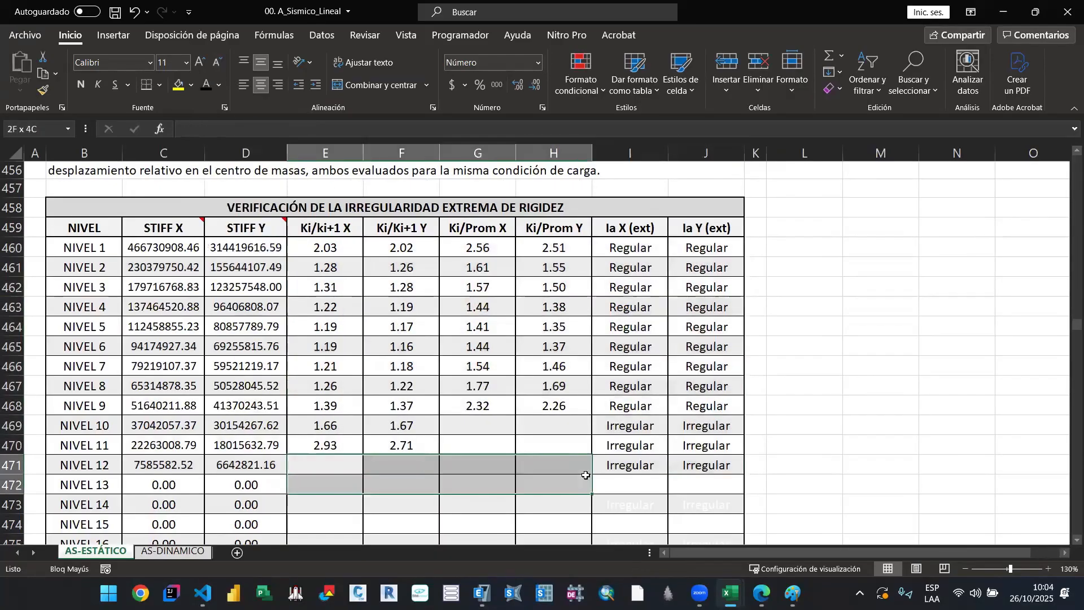
pyautogui.click(560, 459)
pyautogui.moveTo(482, 421); pyautogui.dragTo(706, 470)
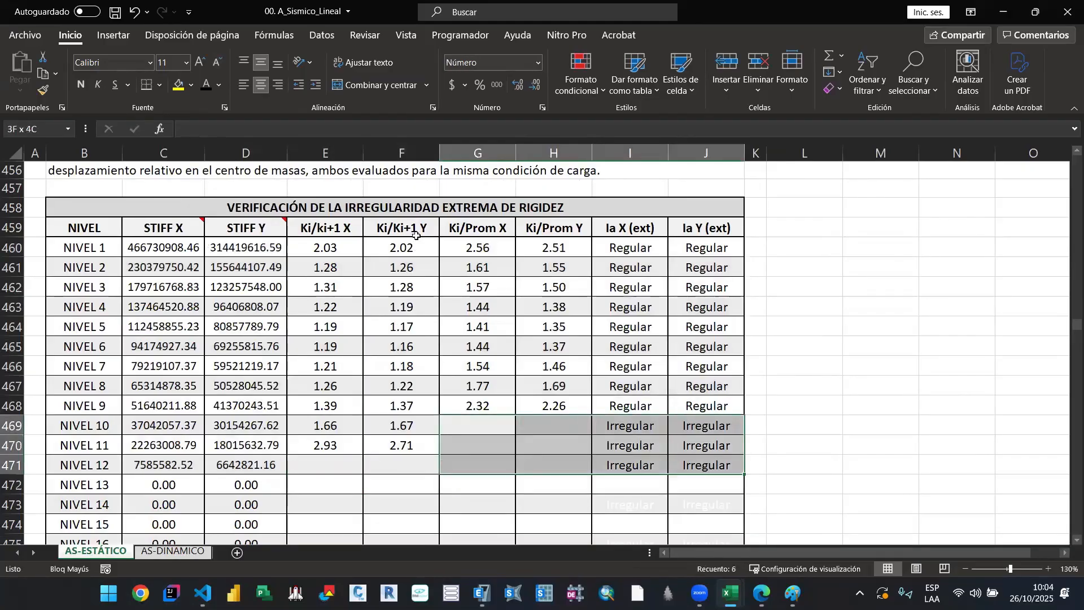
pyautogui.click(220, 85)
pyautogui.click(209, 145)
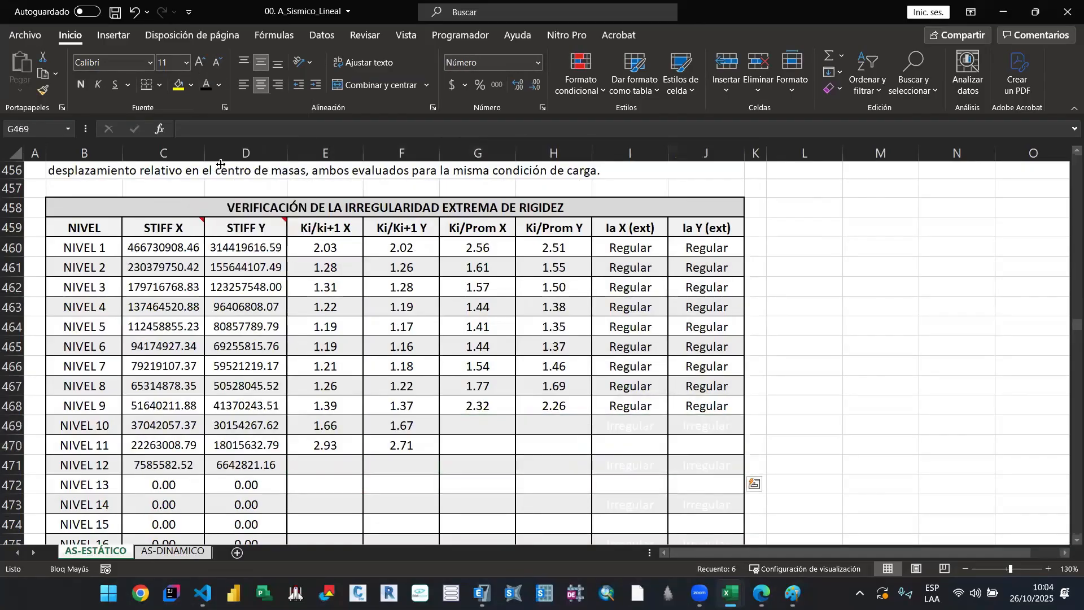
pyautogui.click(450, 444)
pyautogui.moveTo(346, 450); pyautogui.dragTo(403, 447)
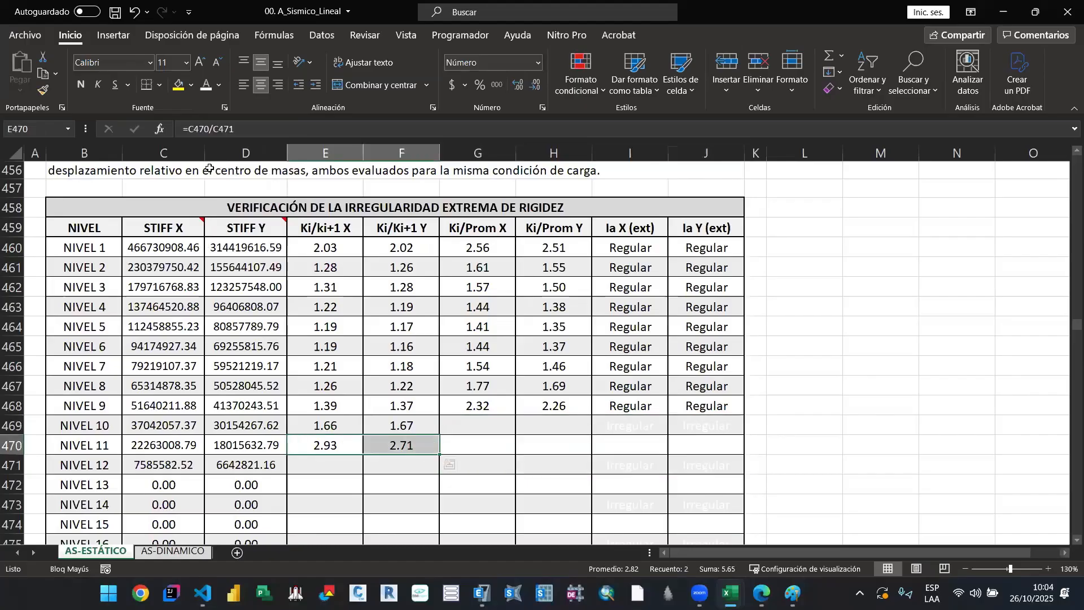
pyautogui.click(207, 85)
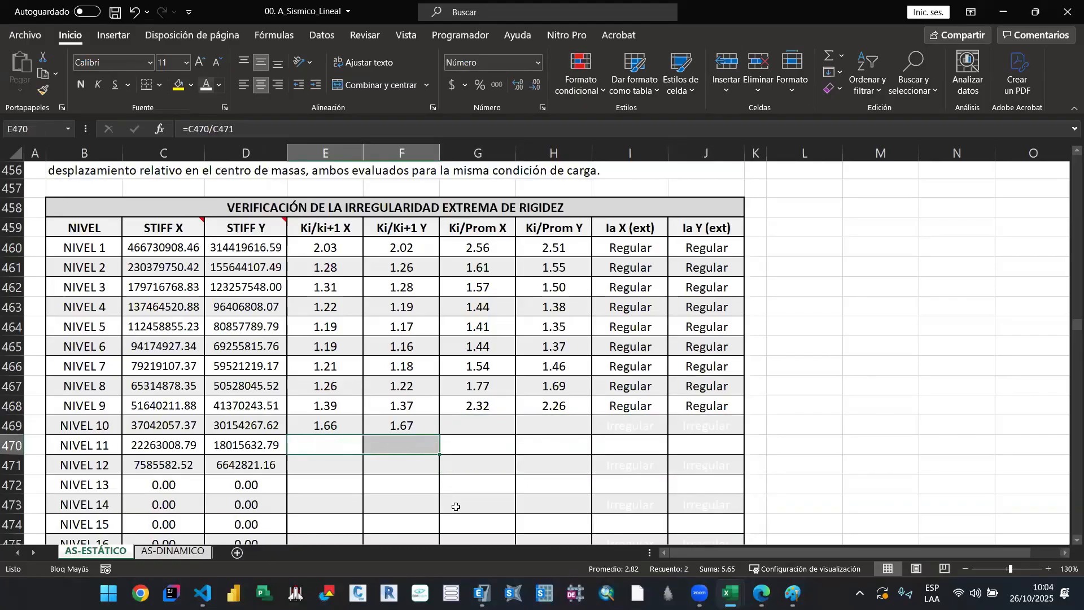
pyautogui.click(390, 470)
# Step: Compare the extreme stiffness irregularity criteria in section 10.01.03 with the soft-storey criteria in section 10.01.02
pyautogui.scroll(3, 496, 294)
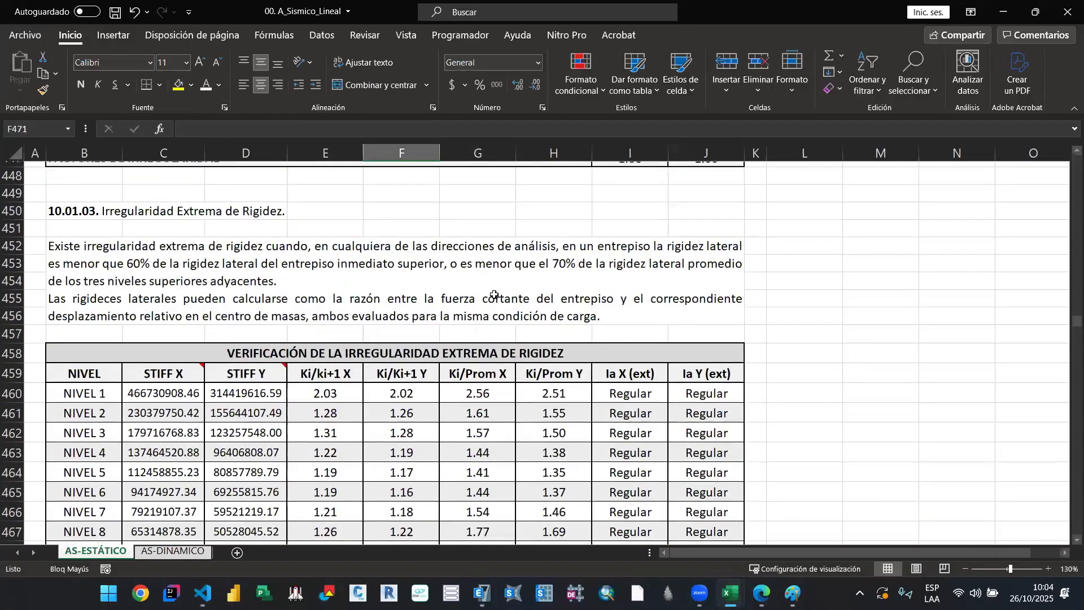
pyautogui.doubleClick(495, 294)
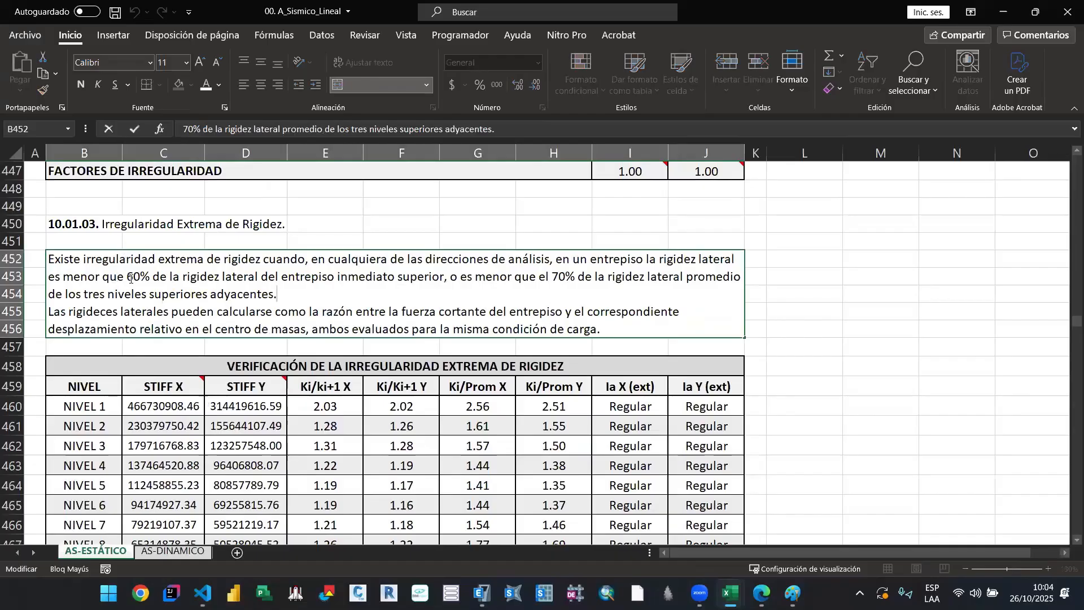
pyautogui.moveTo(128, 278); pyautogui.dragTo(141, 279)
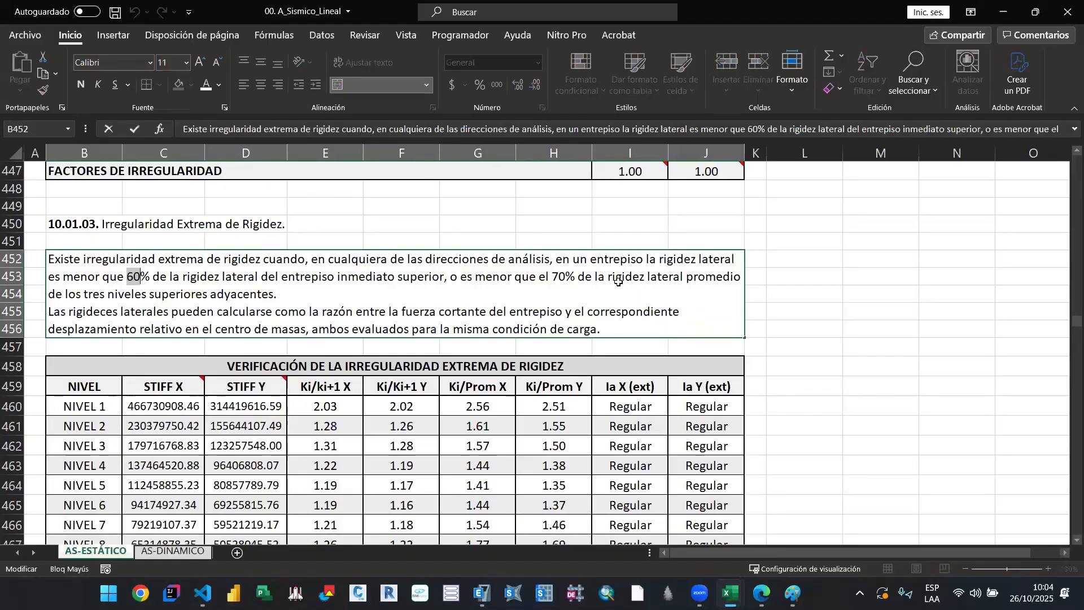
pyautogui.press('Escape')
pyautogui.scroll(10, 457, 353)
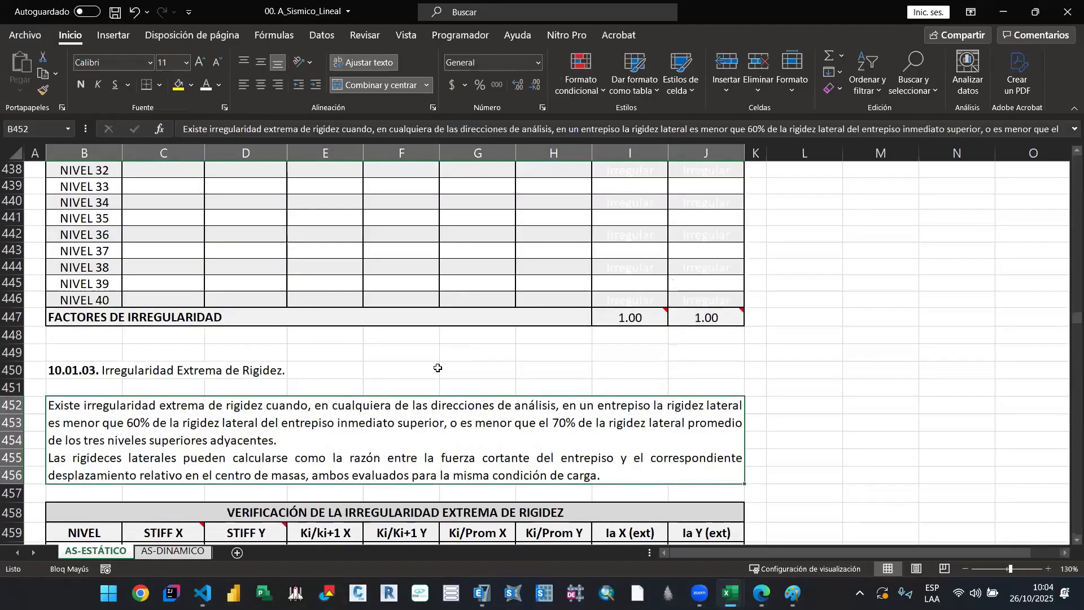
pyautogui.scroll(9, 430, 358)
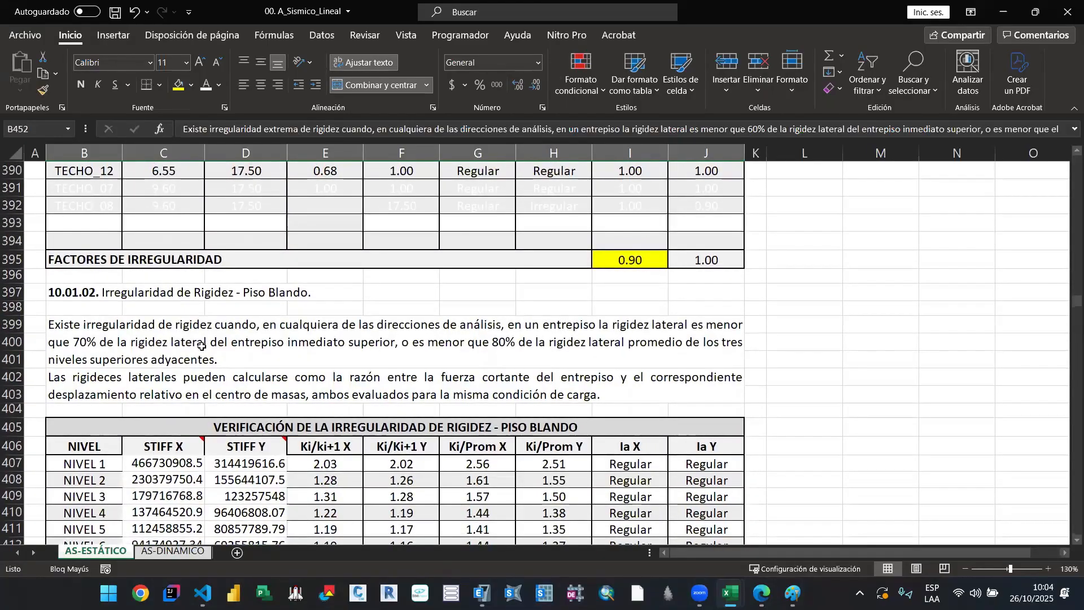
pyautogui.scroll(-17, 556, 349)
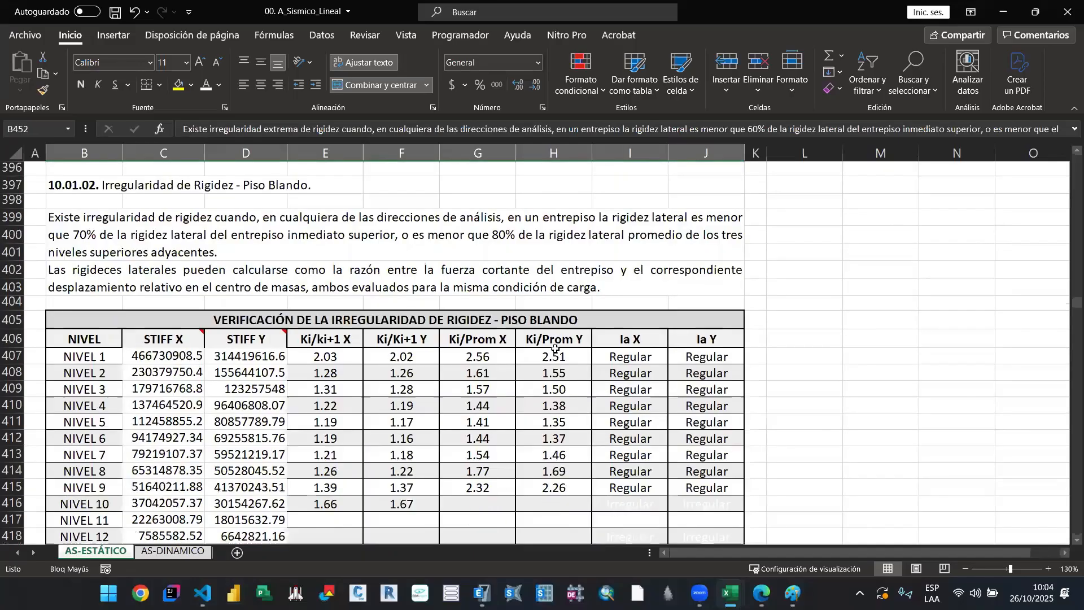
# Step: Inspect the NIVEL 1 formulas for Ki/Ki+1, Ki/Prom and Ia X (ext) in the extreme stiffness irregularity table
pyautogui.scroll(-1, 555, 349)
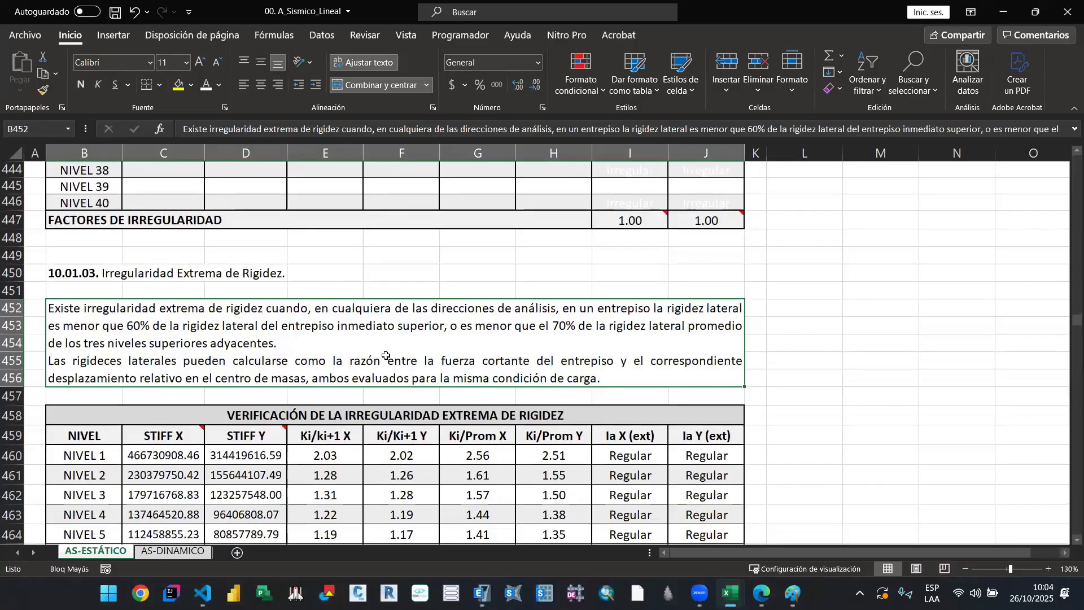
pyautogui.scroll(-2, 474, 347)
pyautogui.scroll(-1, 237, 383)
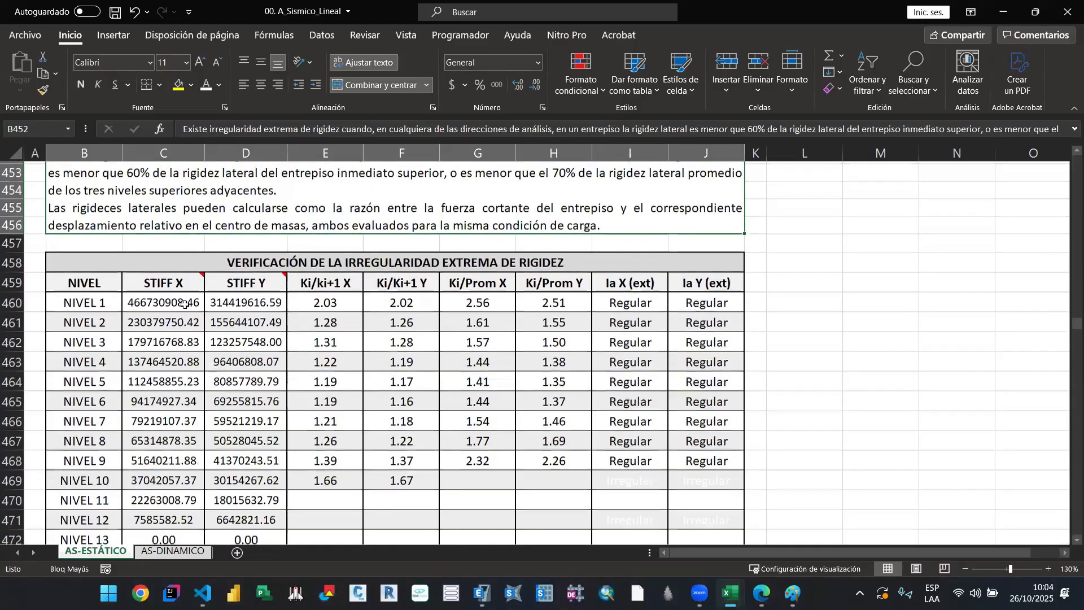
pyautogui.doubleClick(330, 303)
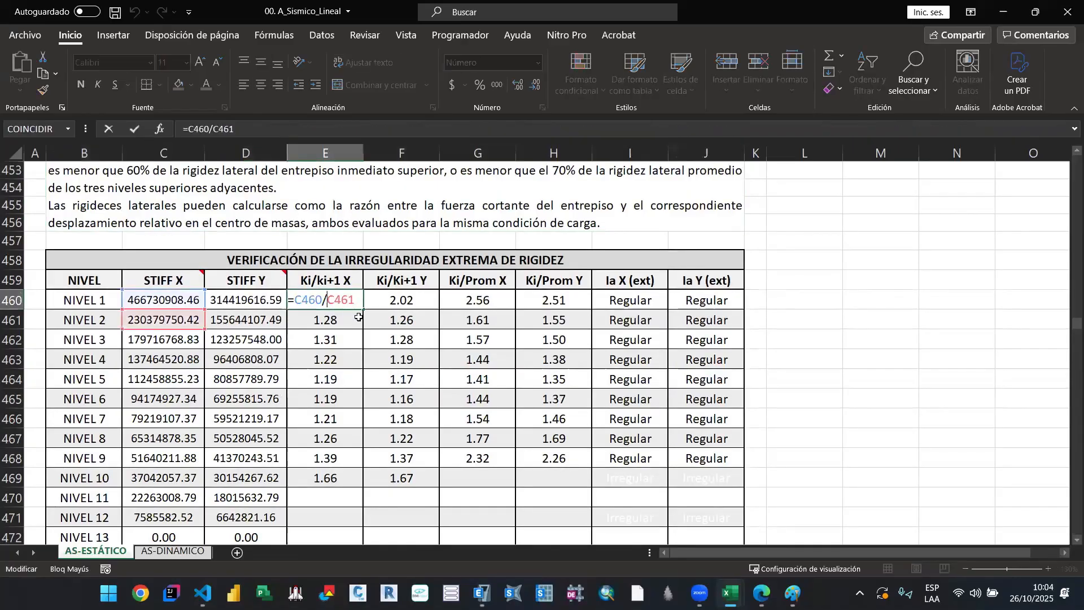
pyautogui.press('Escape')
pyautogui.doubleClick(411, 301)
pyautogui.press('Escape')
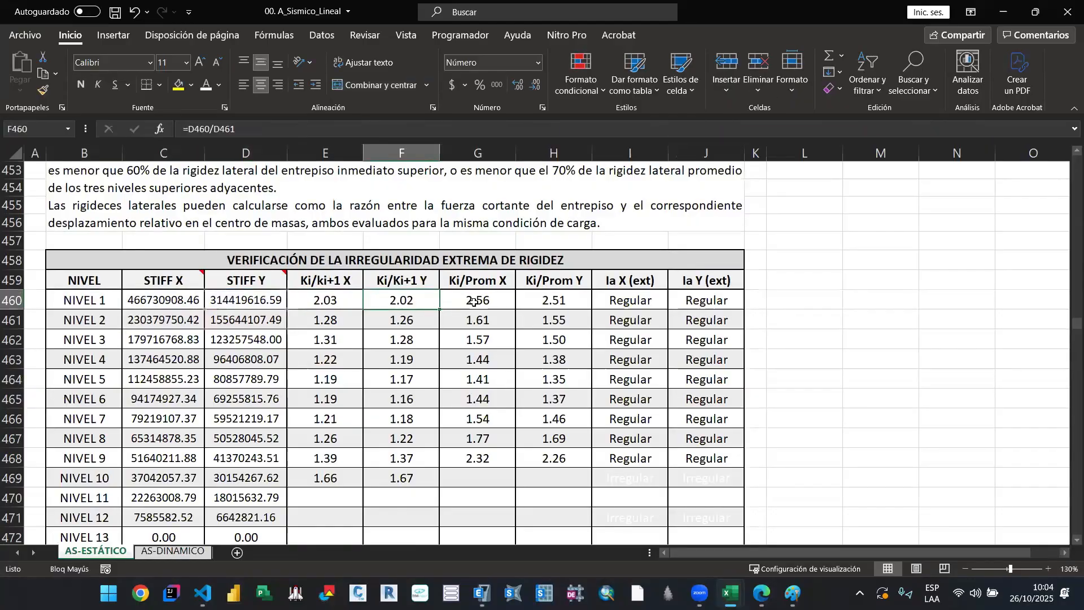
pyautogui.doubleClick(473, 302)
pyautogui.press('Escape')
pyautogui.doubleClick(554, 302)
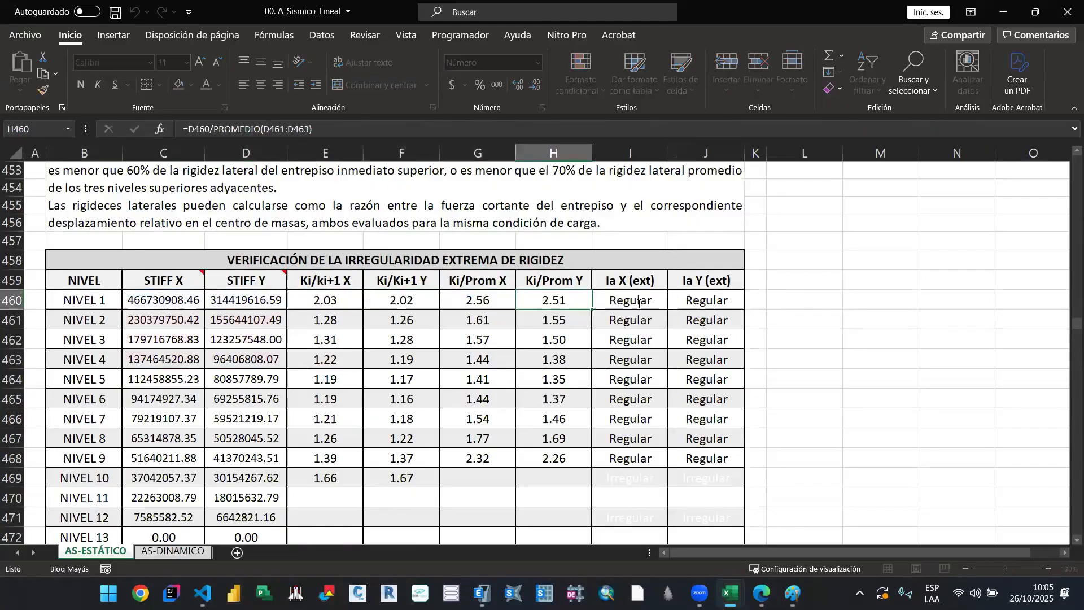
pyautogui.doubleClick(639, 303)
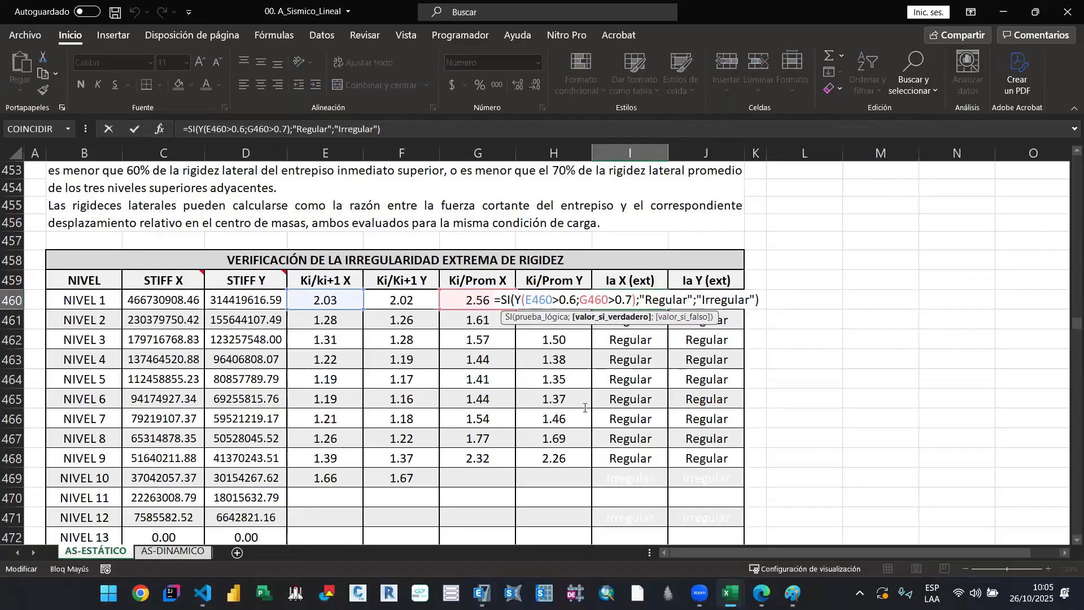
pyautogui.hotkey('ctrl', 'Return')
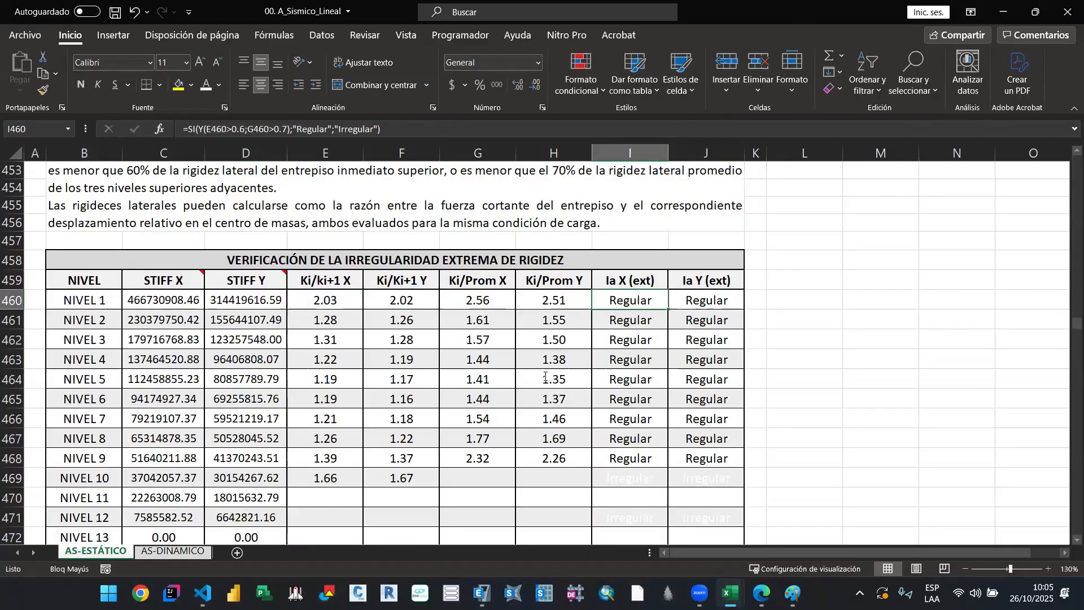
# Step: Read the weak-story and extreme strength irregularity criteria in sections 10.01.04 and 10.01.05, along with their verification table
pyautogui.scroll(1, 546, 378)
pyautogui.scroll(-14, 545, 396)
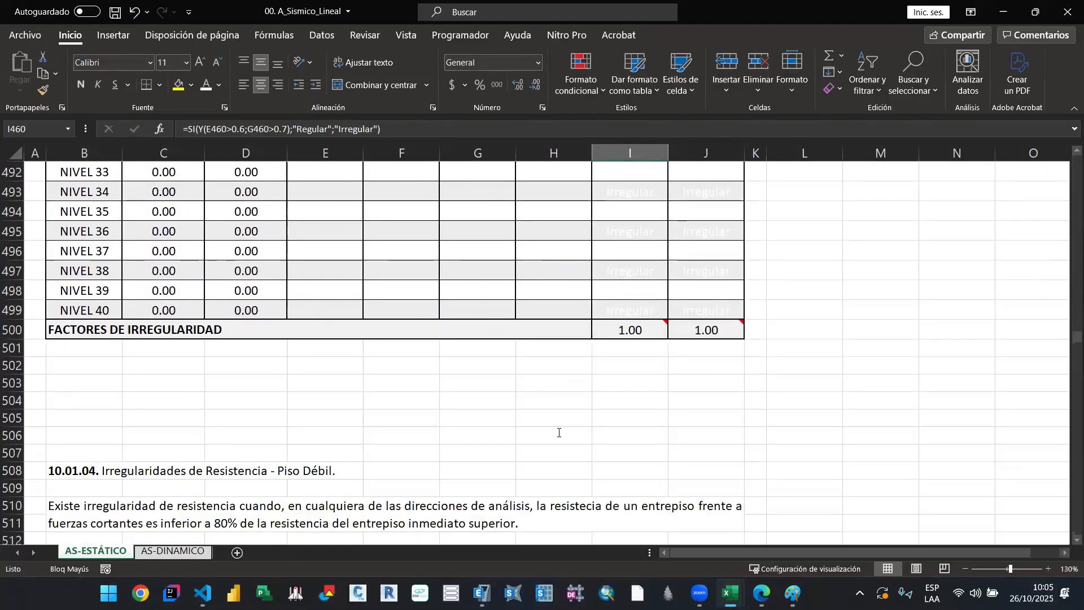
pyautogui.scroll(-2, 562, 434)
pyautogui.scroll(-5, 545, 430)
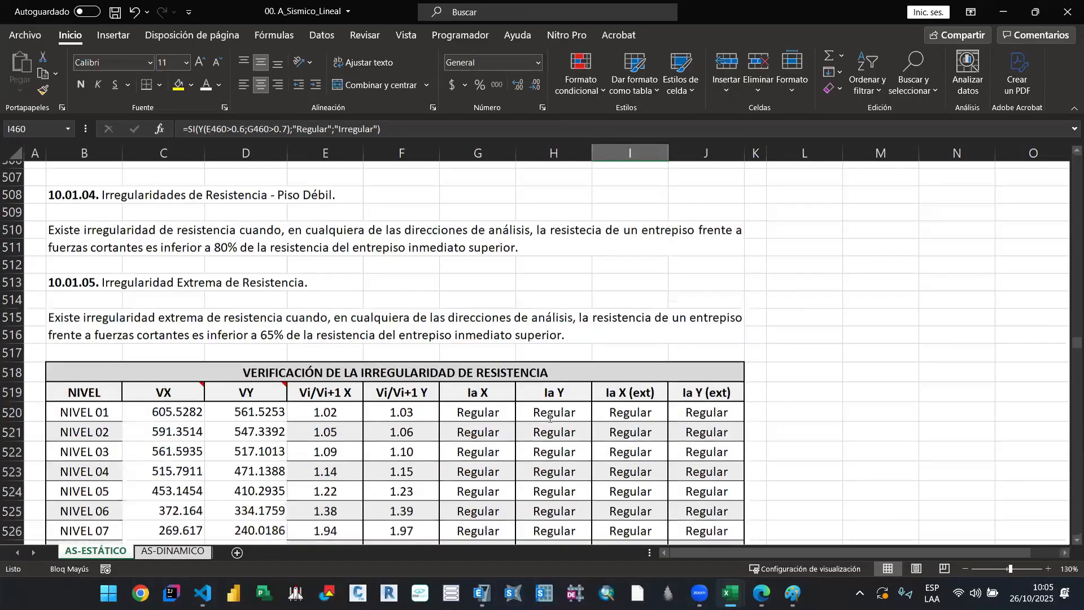
pyautogui.scroll(3, 553, 416)
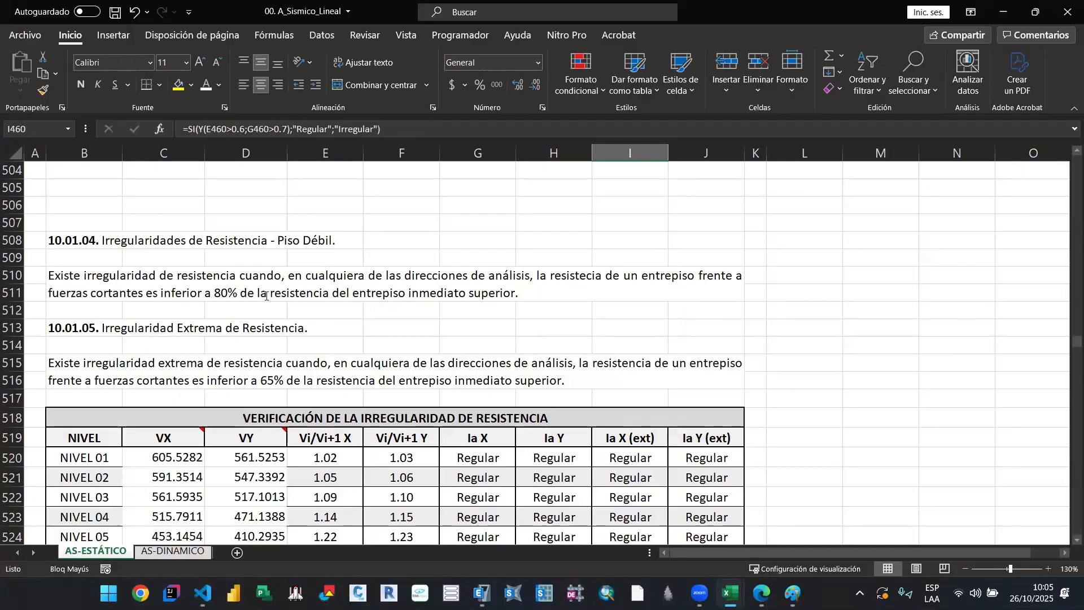
pyautogui.moveTo(85, 240); pyautogui.dragTo(339, 334)
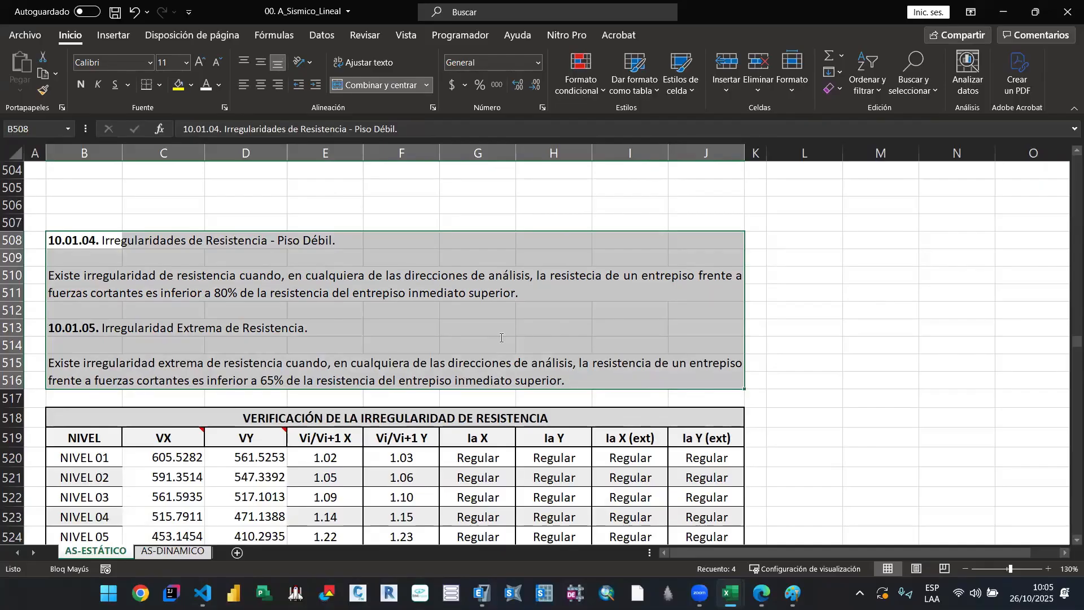
pyautogui.moveTo(176, 442)
pyautogui.scroll(-1, 402, 342)
pyautogui.scroll(1, 681, 506)
pyautogui.scroll(-3, 193, 279)
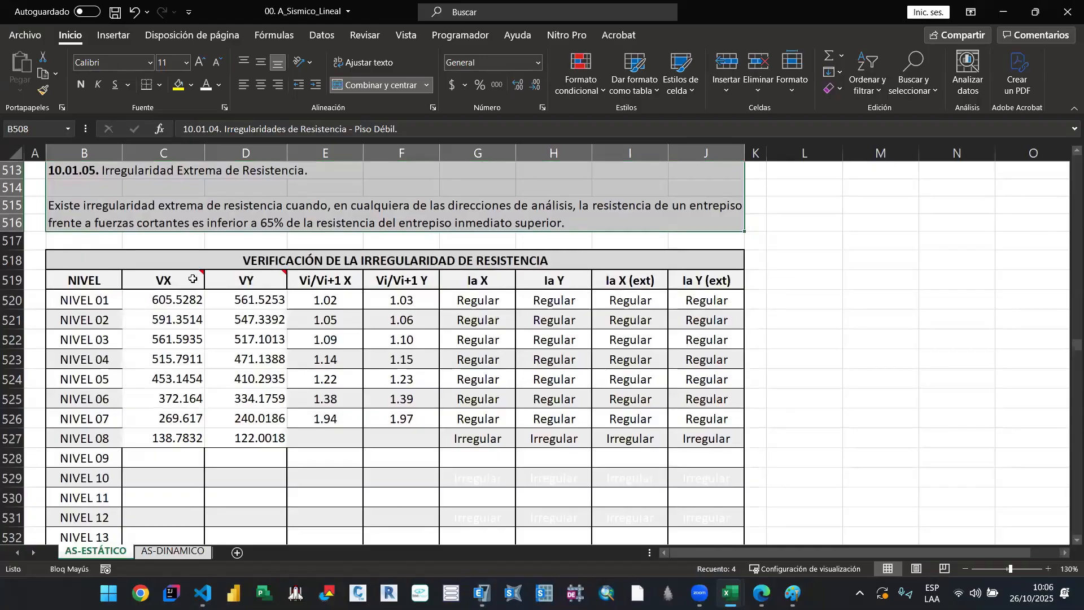
# Step: Check the source note on the VX header and the VX and VY entries of NIVEL 01 and 02 in the strength irregularity table
pyautogui.click(192, 279)
pyautogui.scroll(1, 258, 339)
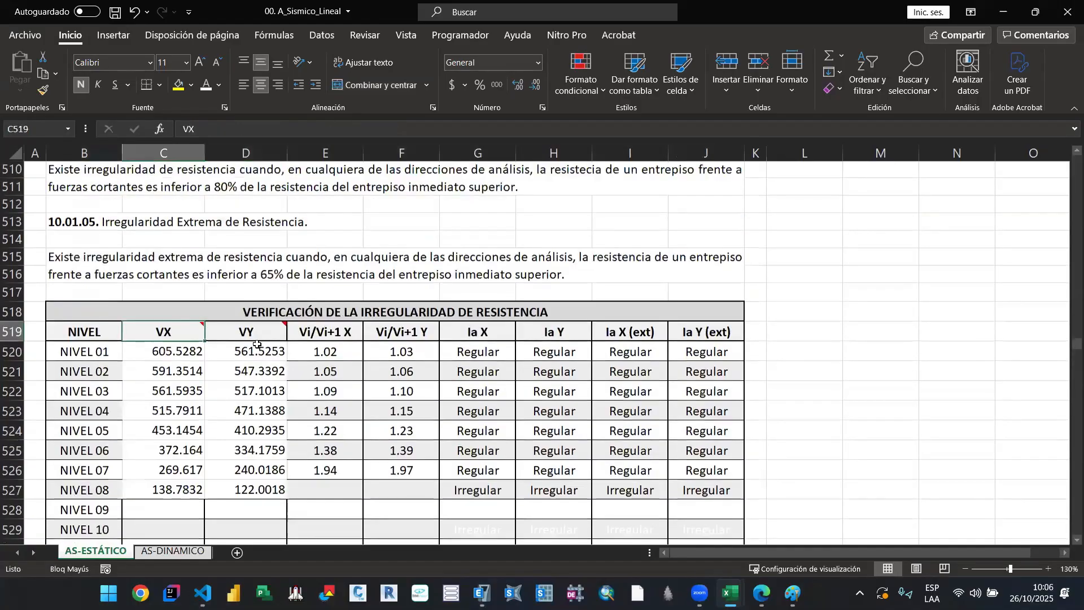
pyautogui.moveTo(185, 330)
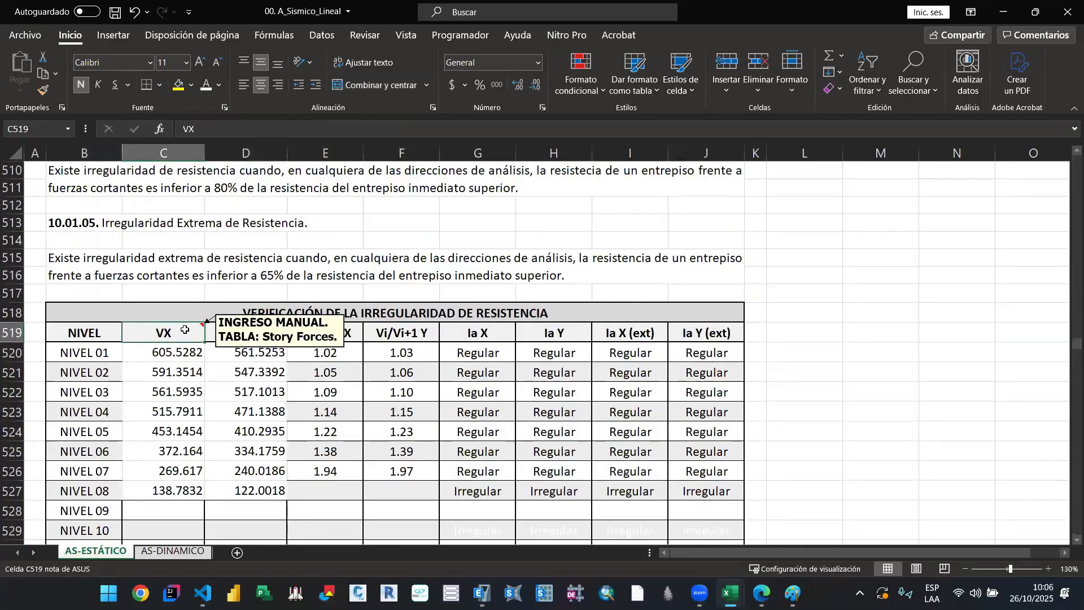
pyautogui.click(187, 356)
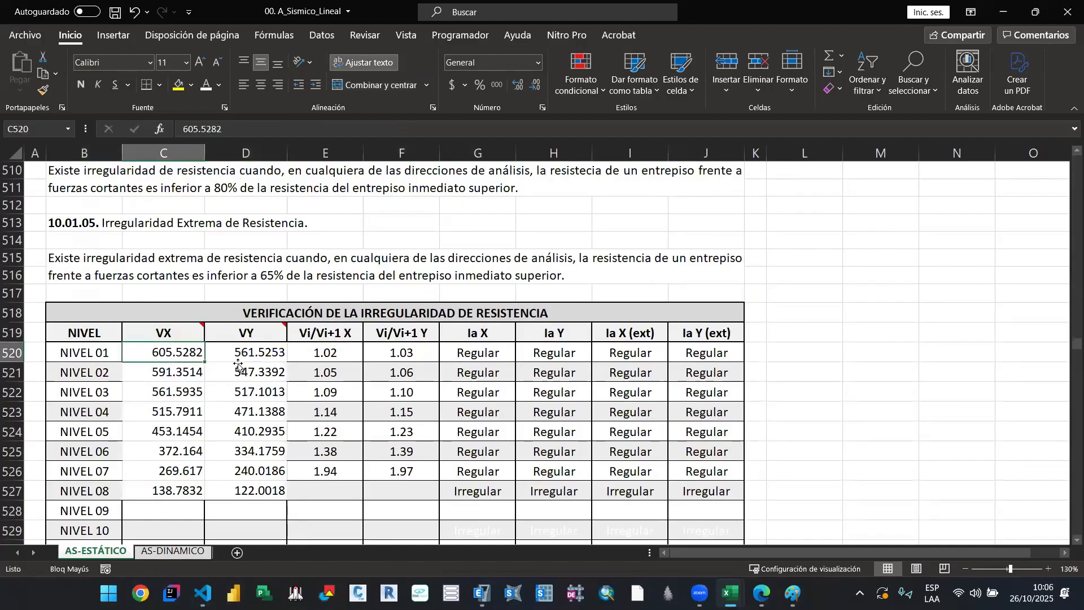
pyautogui.click(242, 358)
pyautogui.click(243, 373)
pyautogui.click(176, 370)
# Step: Inspect the NIVEL 01 formulas for Vi/Vi+1 X, Vi/Vi+1 Y and Ia X in the strength irregularity table
pyautogui.click(320, 351)
pyautogui.scroll(1, 357, 360)
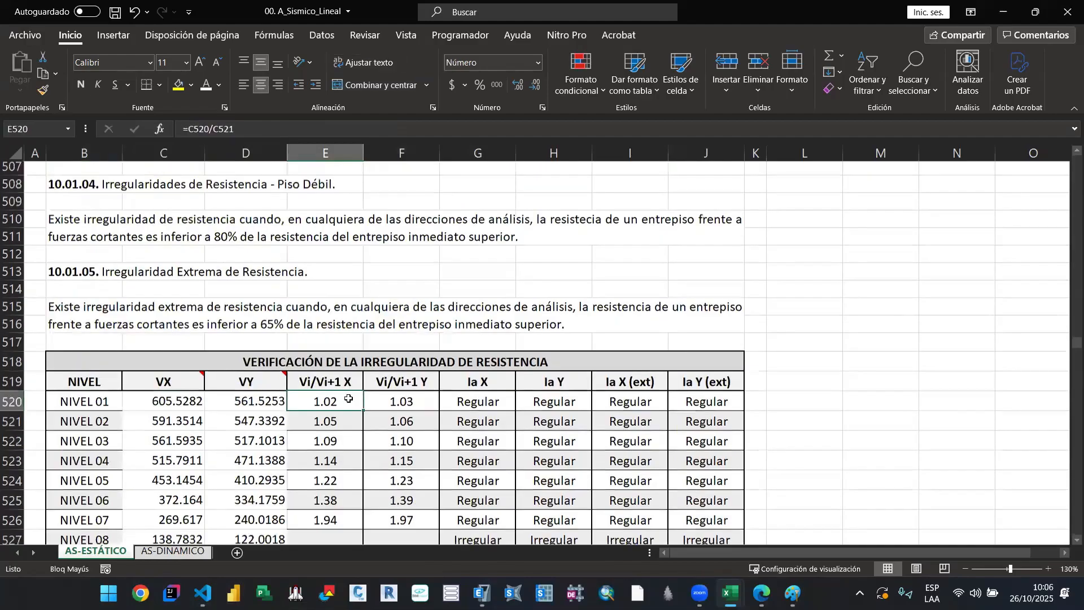
pyautogui.doubleClick(342, 402)
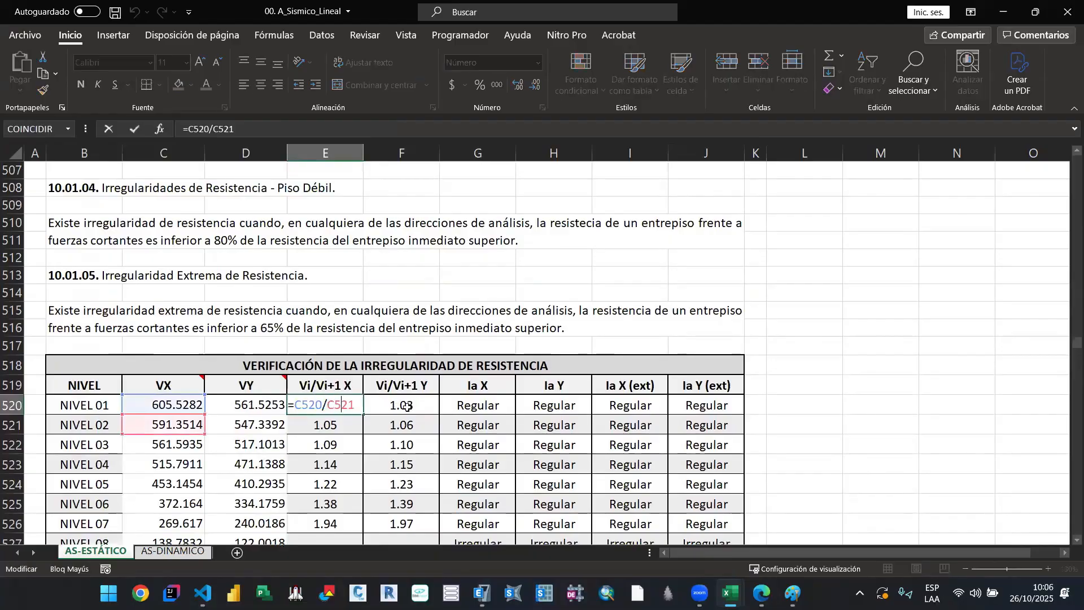
pyautogui.doubleClick(432, 403)
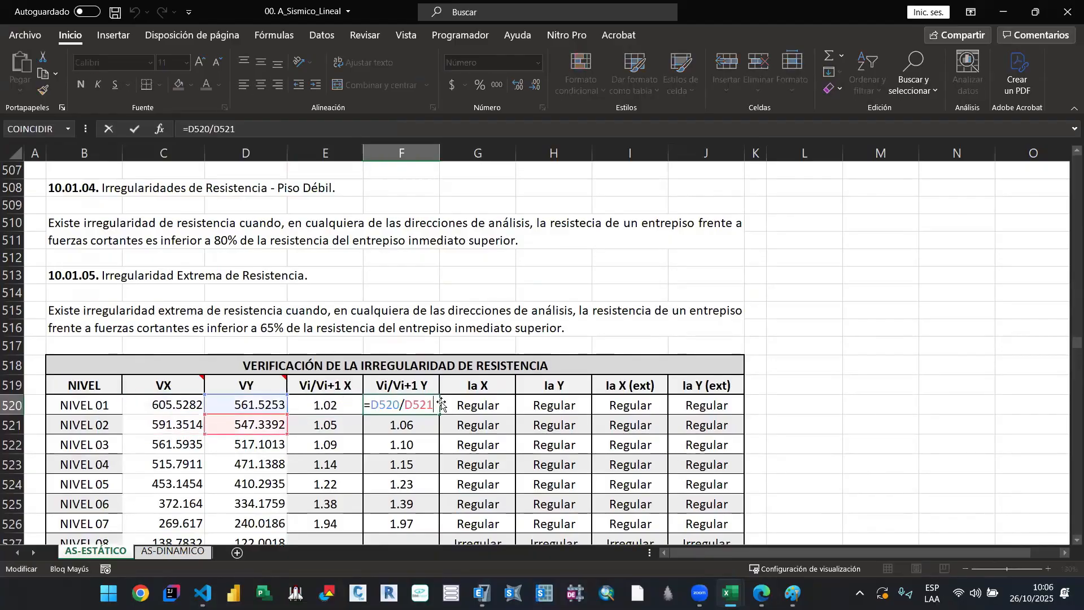
pyautogui.press('Escape')
pyautogui.click(490, 402)
pyautogui.scroll(1, 429, 367)
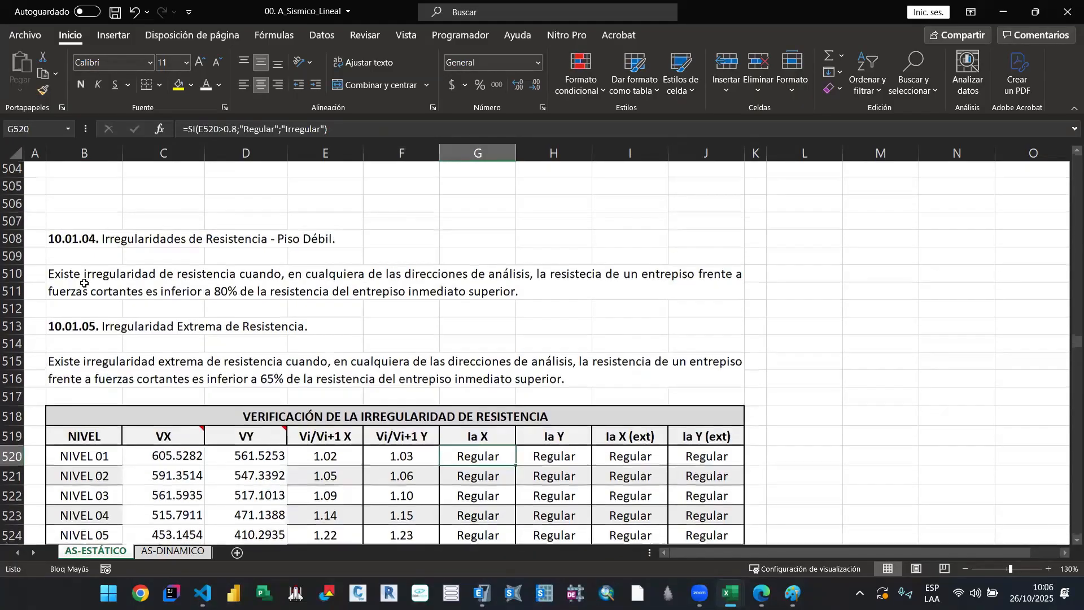
# Step: Correct the misspelled word "resistecia" to "resistencia" in the criterion paragraph of section 10.01.04
pyautogui.doubleClick(162, 279)
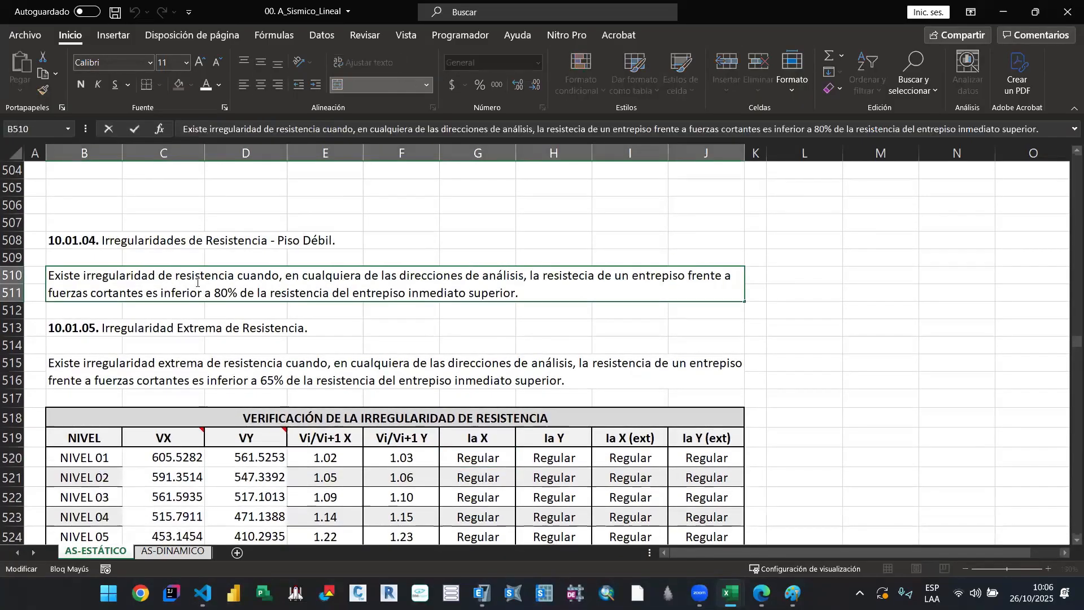
pyautogui.click(578, 279)
pyautogui.write('N')
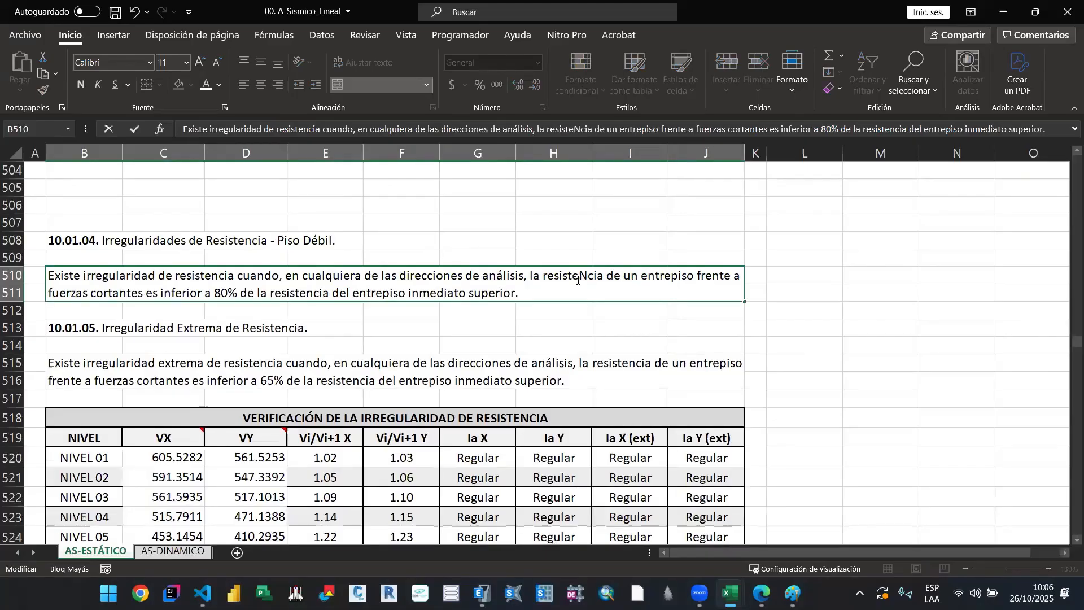
pyautogui.press('BackSpace')
pyautogui.press('capslock')
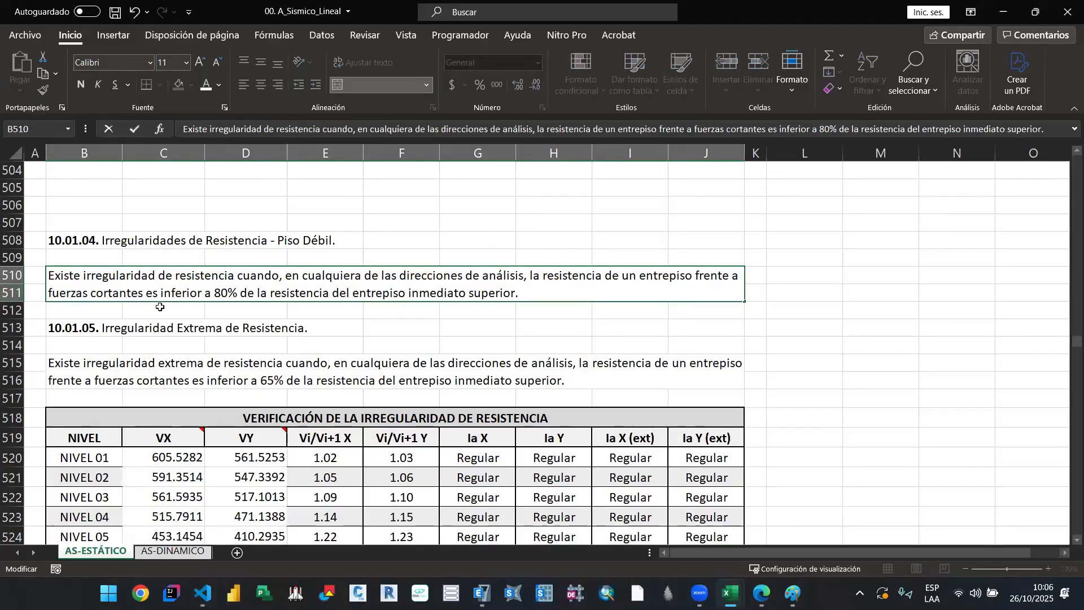
pyautogui.click(239, 307)
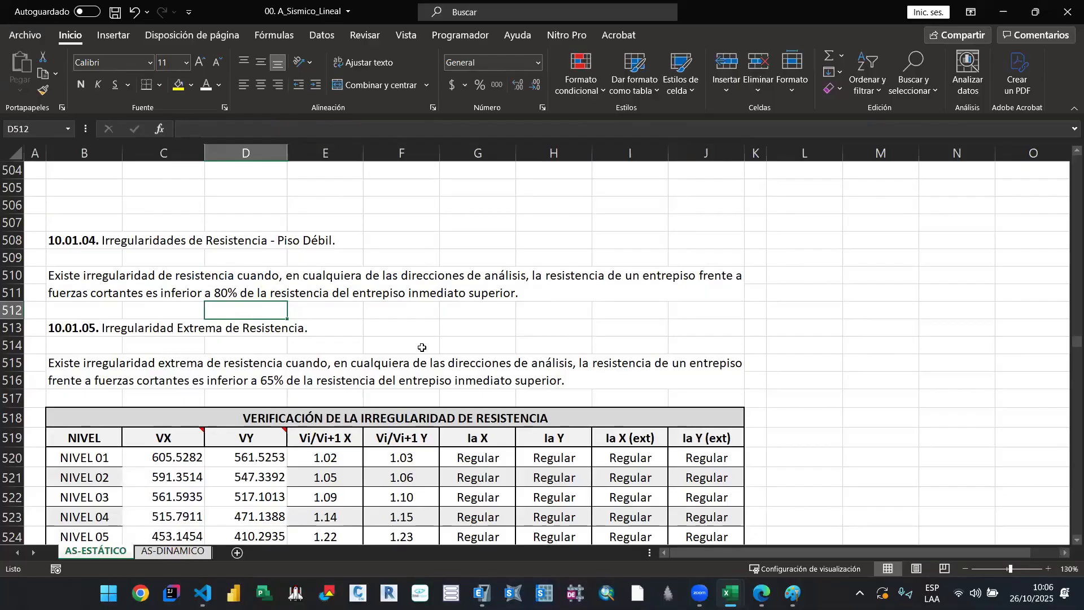
# Step: Check the section 10.01.05 criterion and the table's VX source, switch to ETABS and close the Story Stiffness table
pyautogui.click(365, 367)
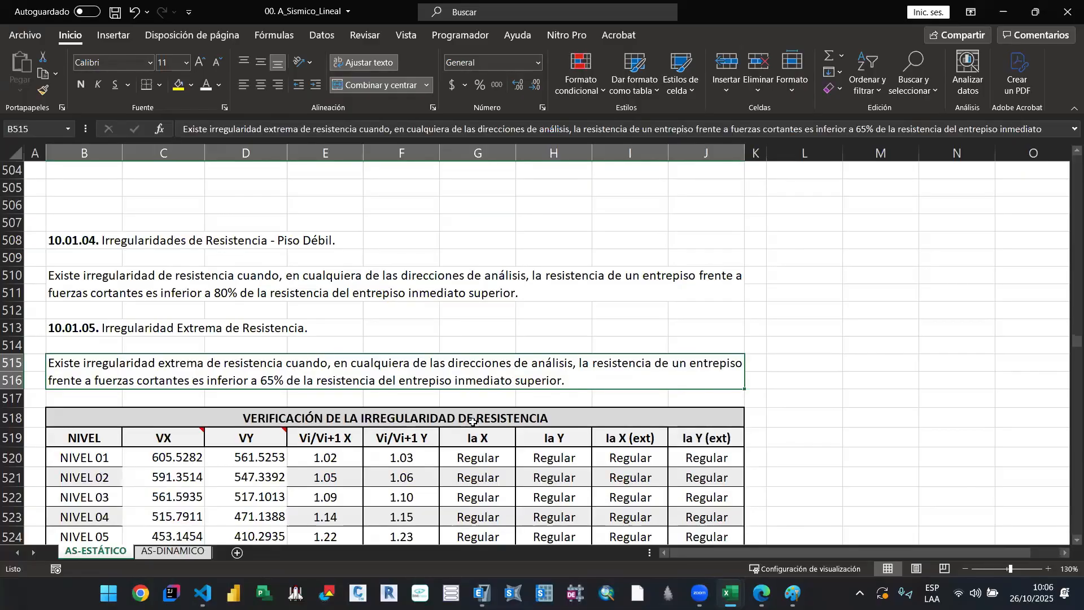
pyautogui.scroll(-3, 475, 406)
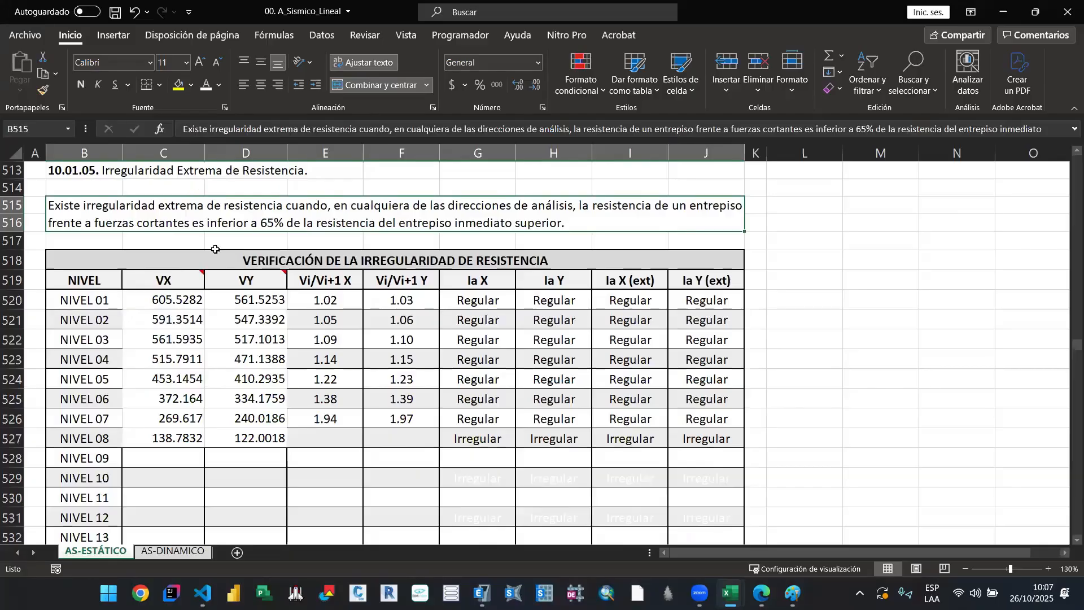
pyautogui.moveTo(200, 284)
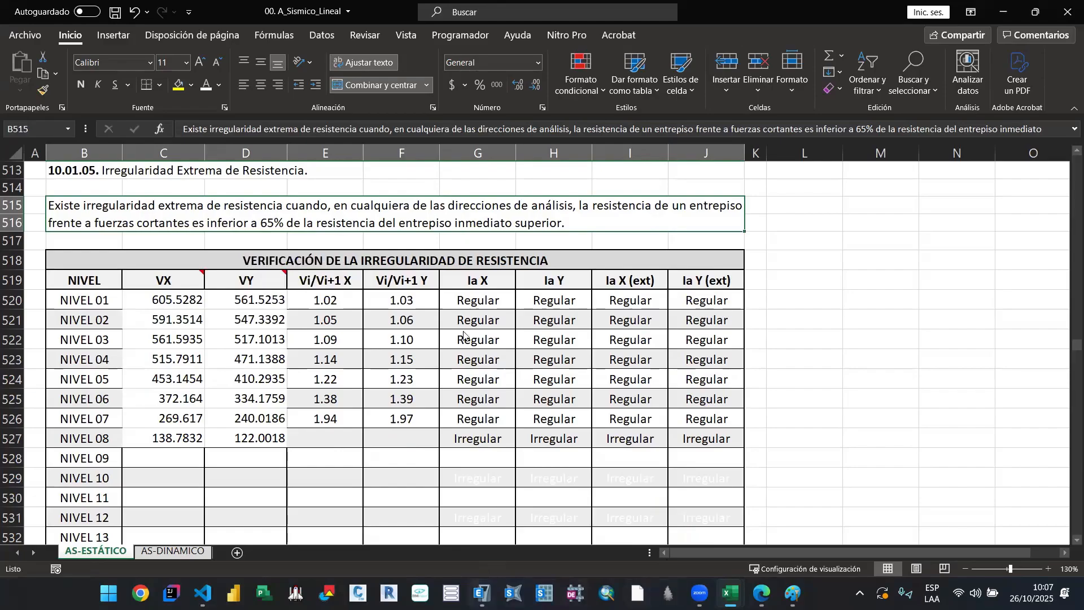
pyautogui.hotkey('alt', 'Tab')
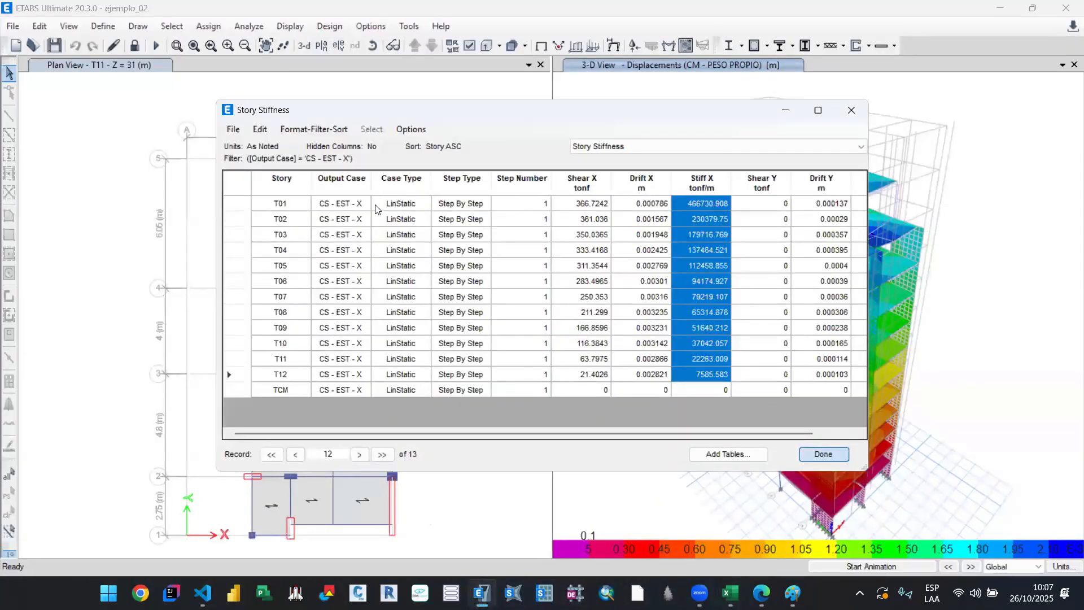
pyautogui.click(824, 455)
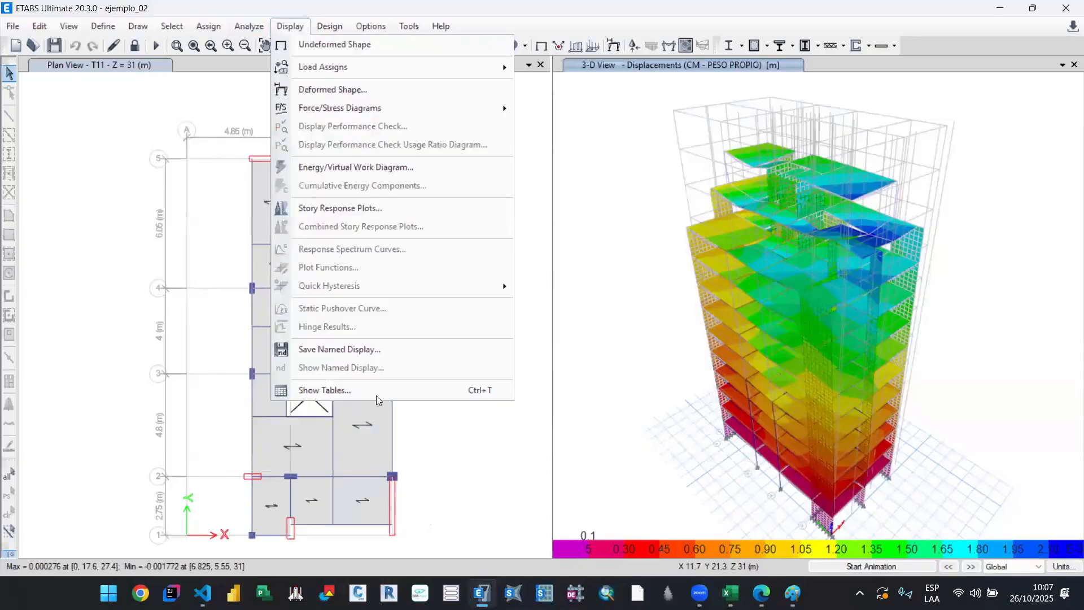
# Step: Display the Story Forces results table, deselecting Story Stiffness and Modal Participating Mass Ratios, and look through its output cases
pyautogui.click(367, 389)
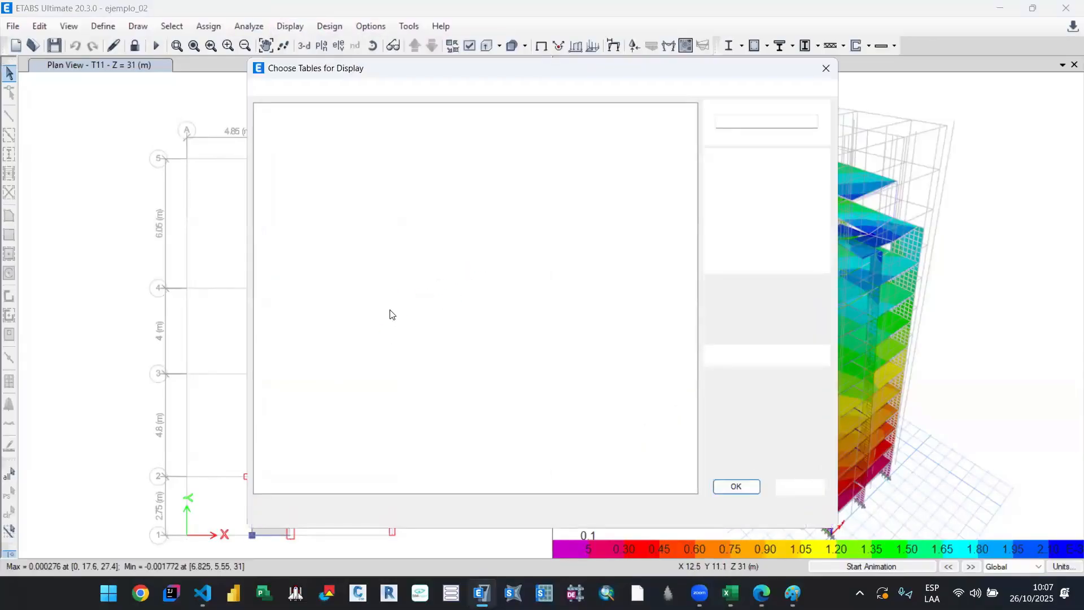
pyautogui.click(272, 291)
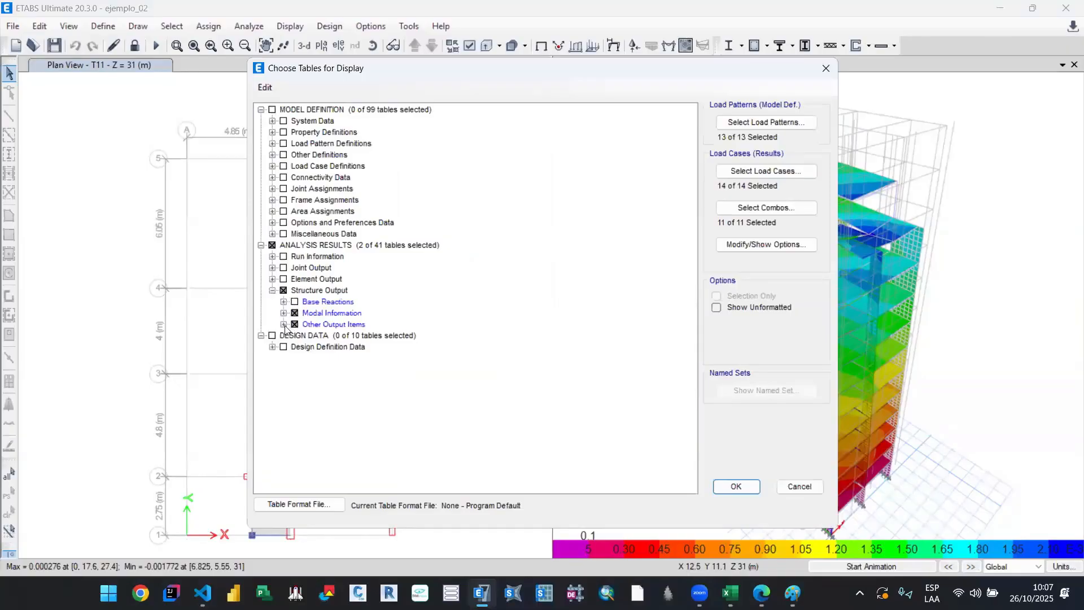
pyautogui.click(283, 324)
pyautogui.click(306, 347)
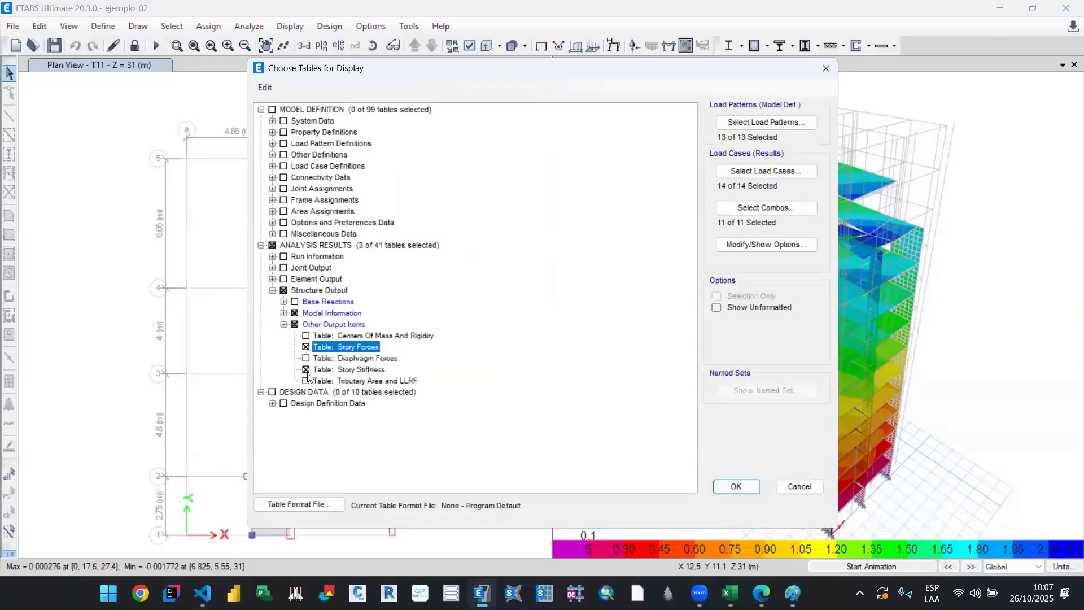
pyautogui.click(306, 370)
pyautogui.click(283, 313)
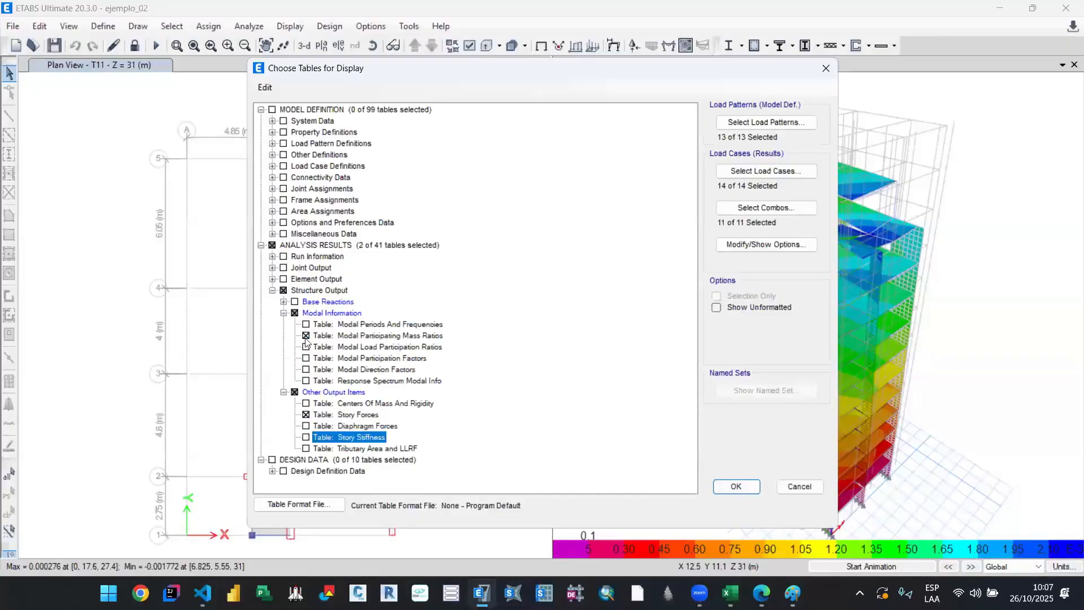
pyautogui.click(305, 336)
pyautogui.click(728, 486)
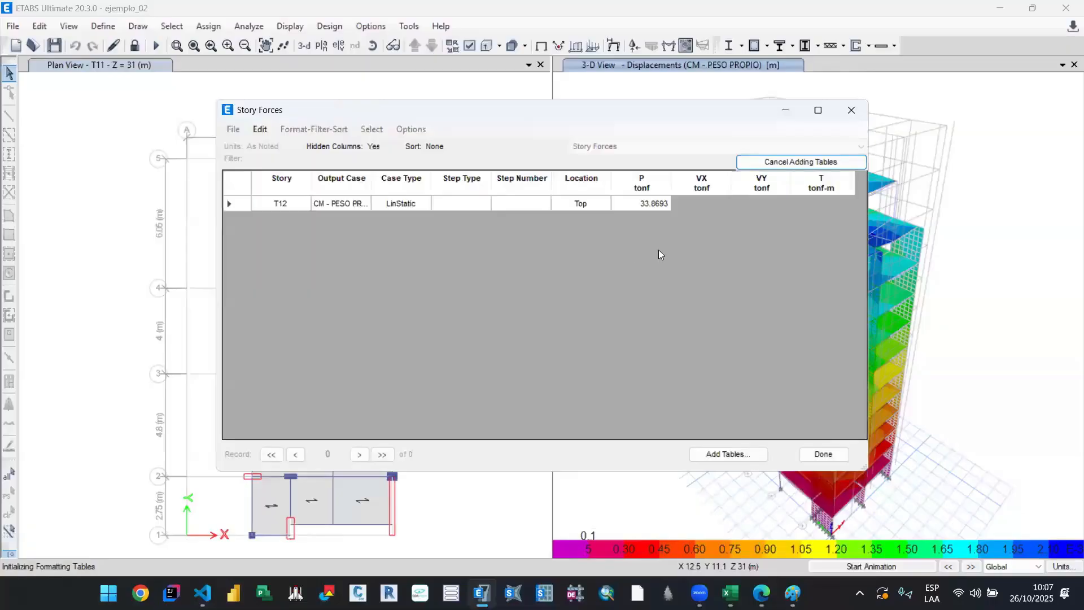
pyautogui.scroll(-4, 441, 320)
pyautogui.scroll(-3, 441, 320)
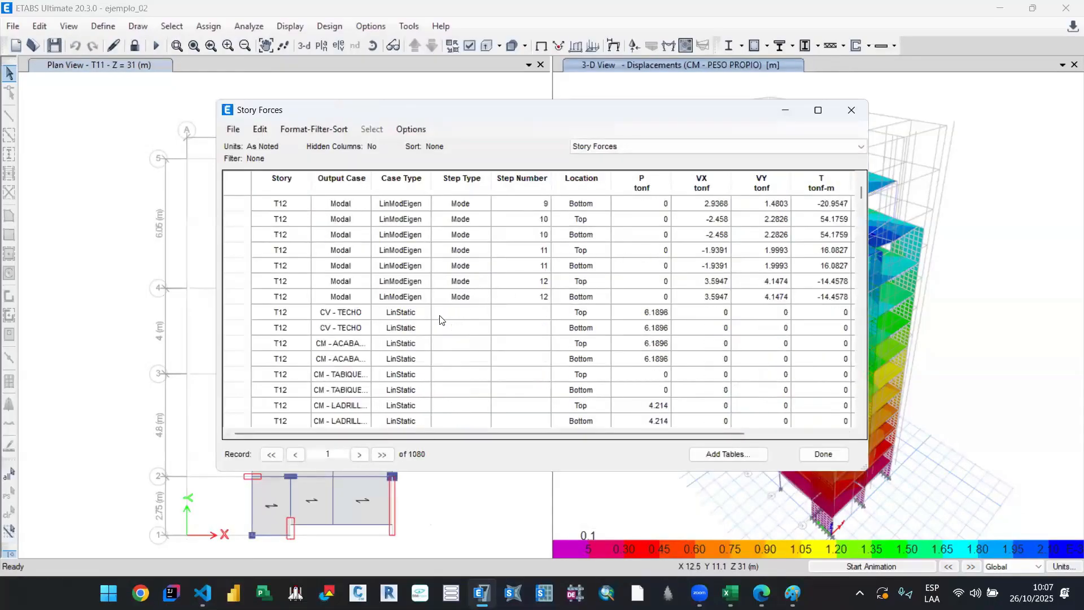
pyautogui.scroll(-15, 441, 320)
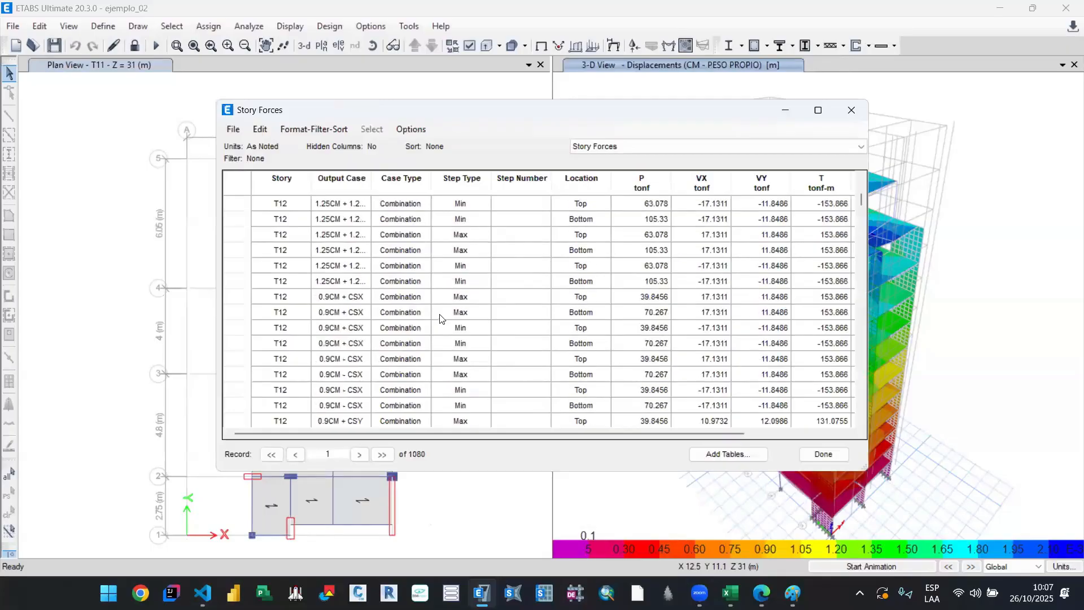
# Step: Look through the Story Forces records and check the notebook's CS - DIN - X, Max and Bottom filter criteria in Visual Studio Code, returning to ETABS
pyautogui.scroll(-10, 441, 318)
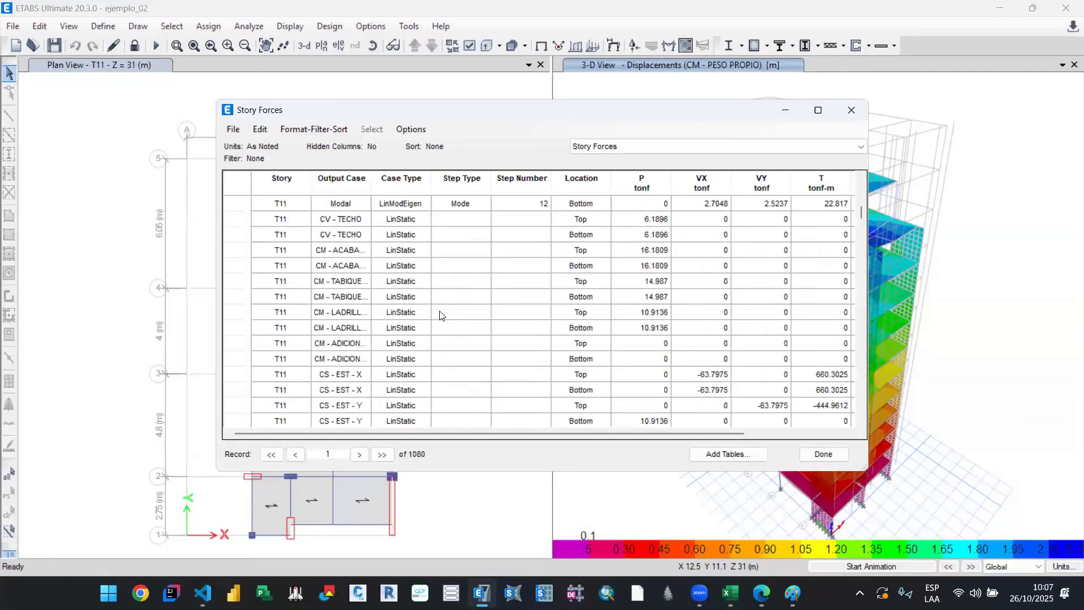
pyautogui.scroll(-7, 441, 315)
pyautogui.hotkey('alt', 'Tab')
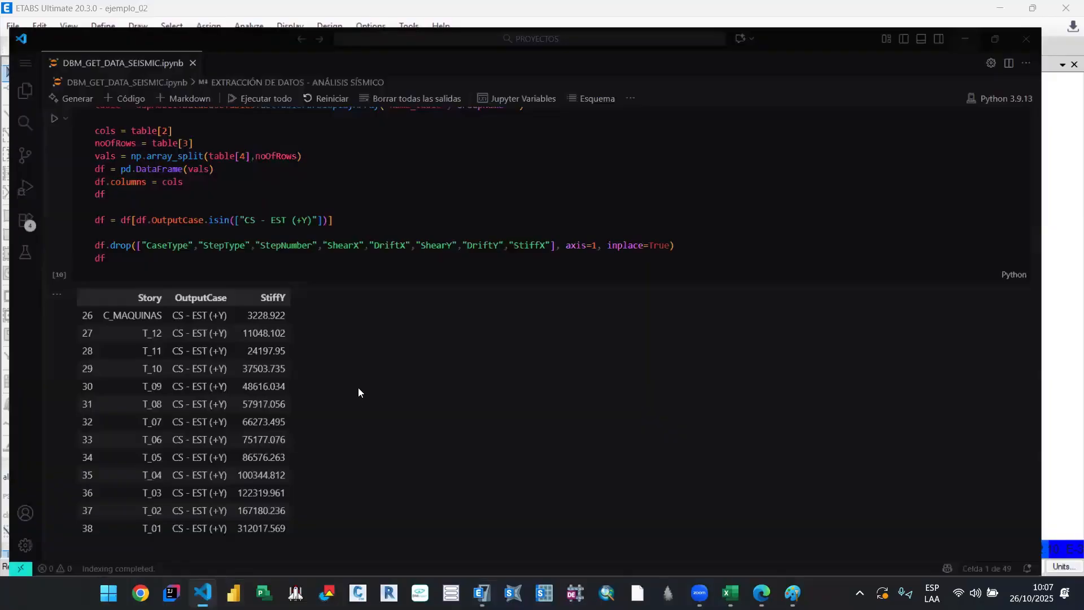
pyautogui.scroll(-15, 358, 389)
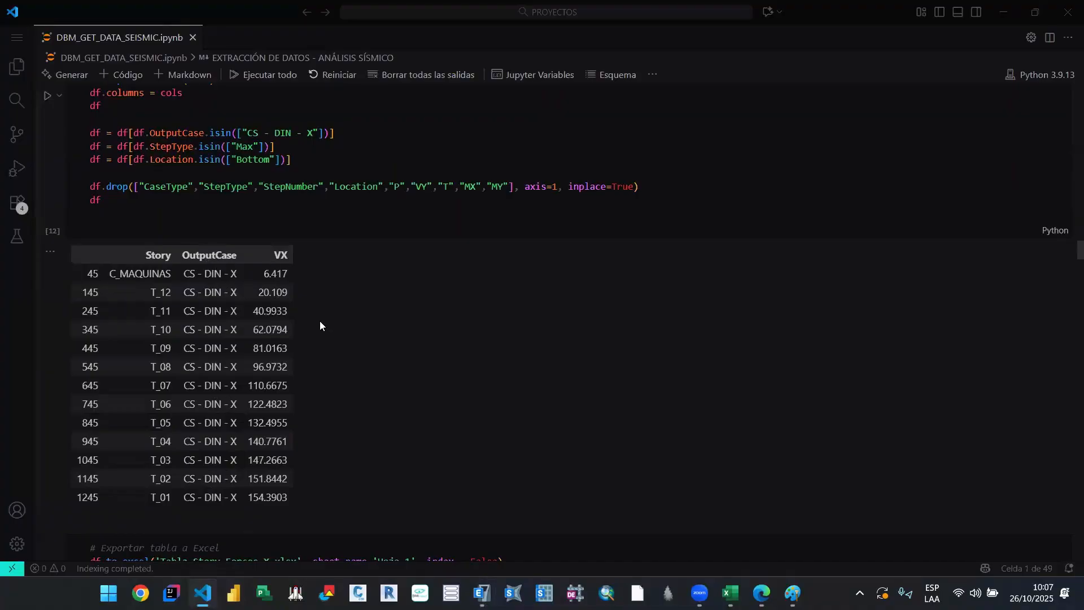
pyautogui.moveTo(731, 593)
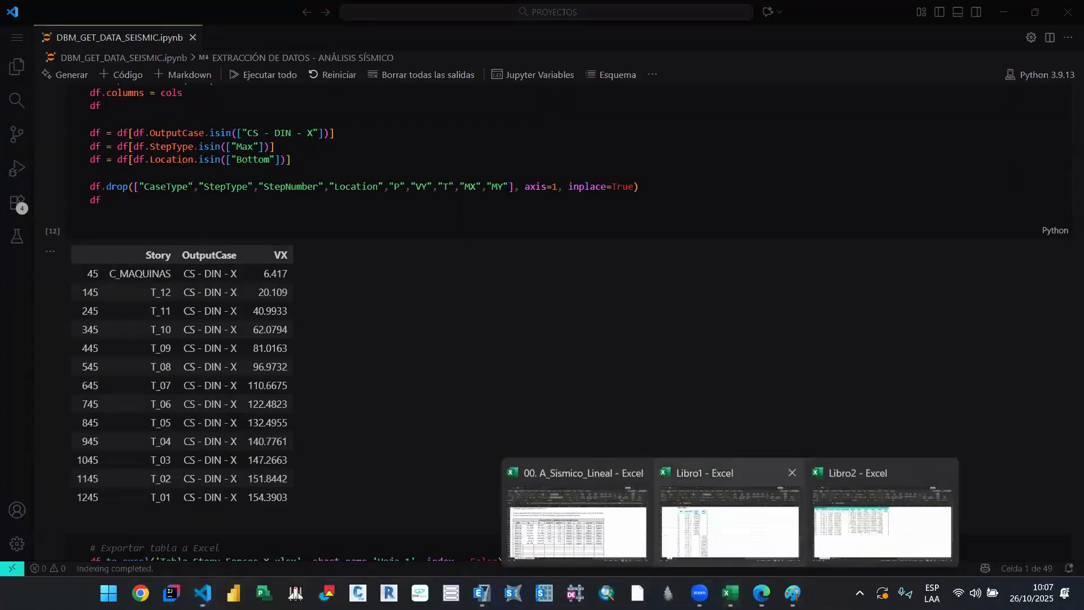
pyautogui.hotkey('alt', 'Tab')
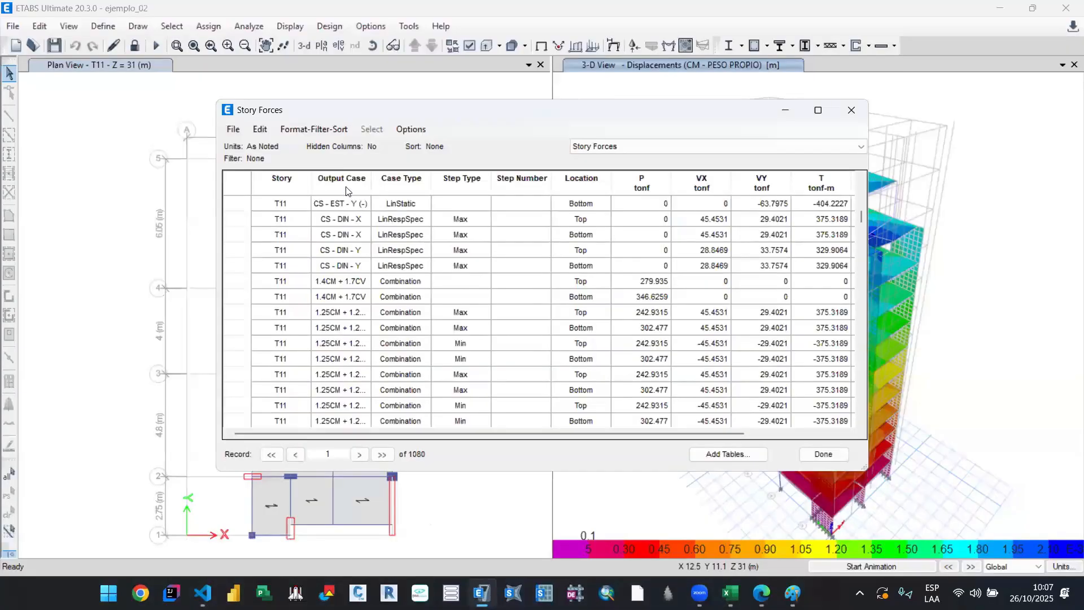
# Step: Filter the Story Forces table by output case CS - DIN - X
pyautogui.click(350, 191)
pyautogui.scroll(-10, 445, 242)
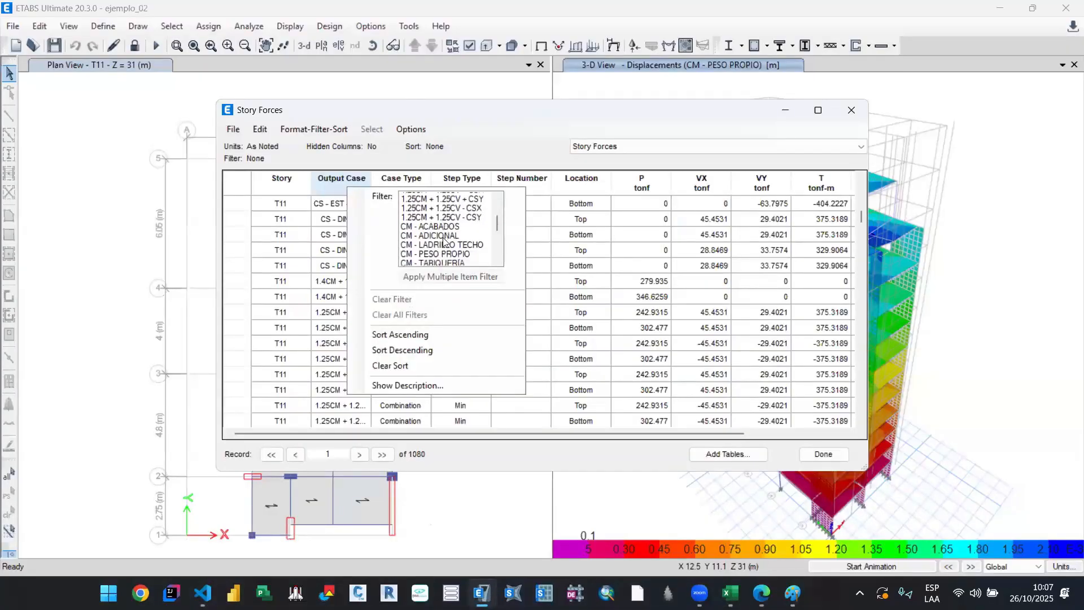
pyautogui.scroll(1, 465, 228)
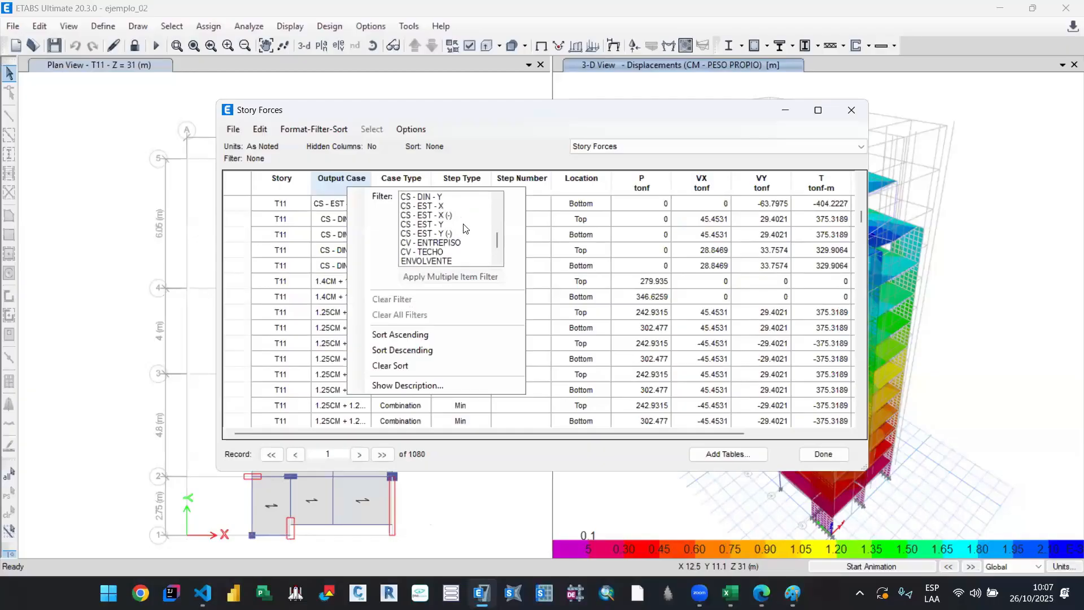
pyautogui.scroll(1, 459, 222)
pyautogui.click(452, 216)
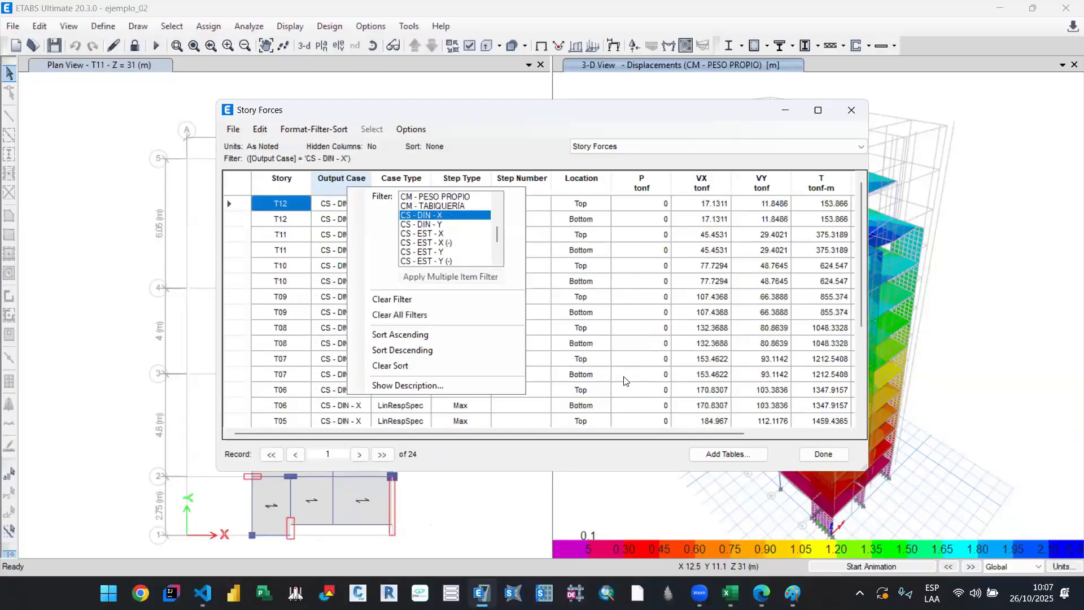
pyautogui.click(582, 237)
# Step: Restrict the Story Forces table to the records whose location is Bottom
pyautogui.click(586, 181)
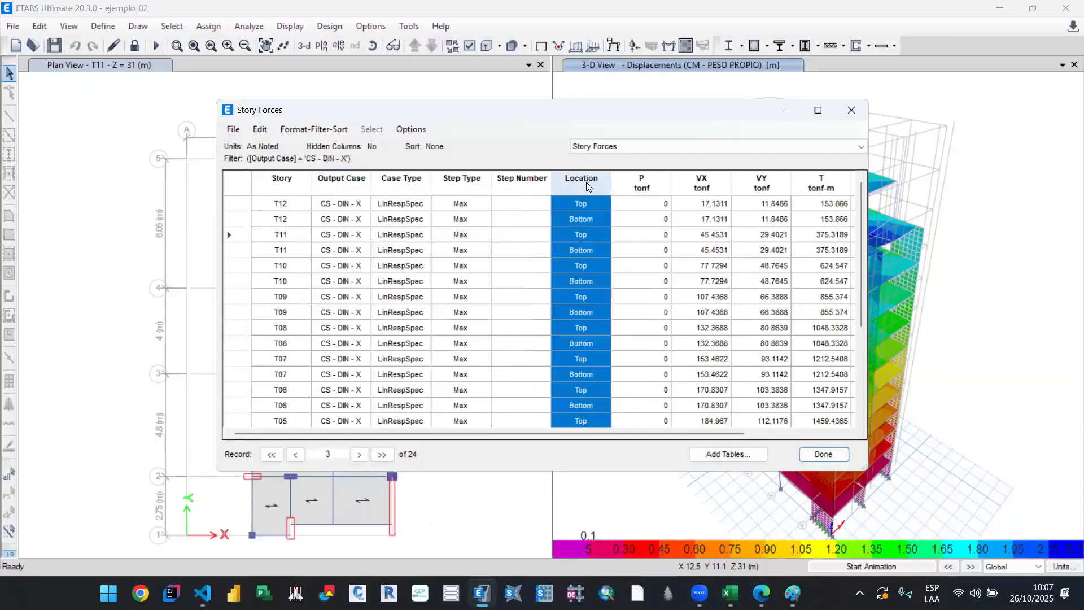
pyautogui.rightClick(586, 182)
pyautogui.click(655, 192)
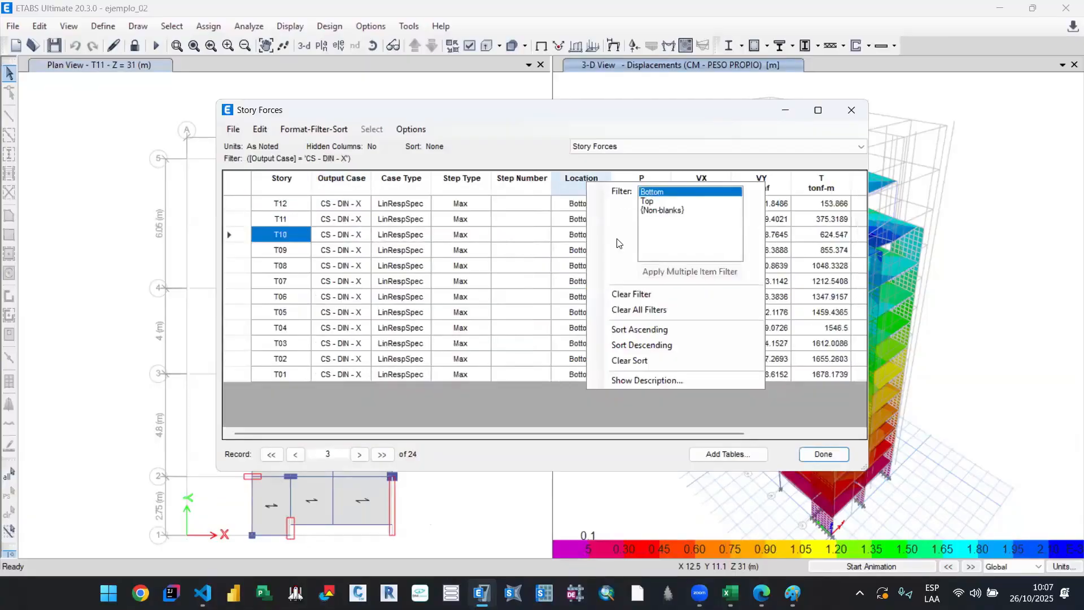
pyautogui.click(474, 419)
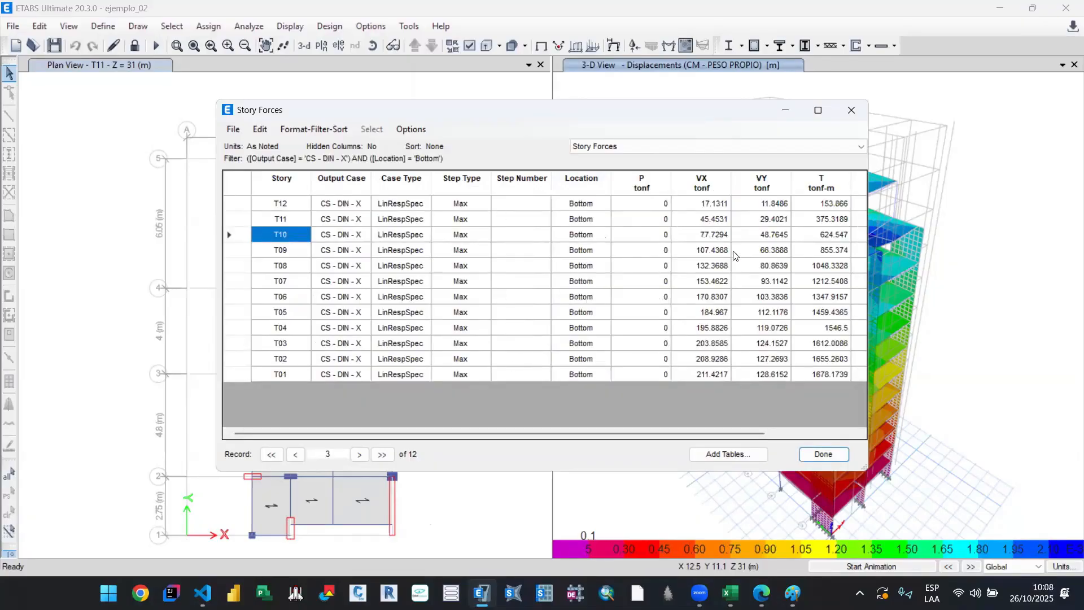
# Step: Review the force columns of the filtered Story Forces table and sort its records by story in ascending order
pyautogui.moveTo(637, 432); pyautogui.dragTo(752, 427)
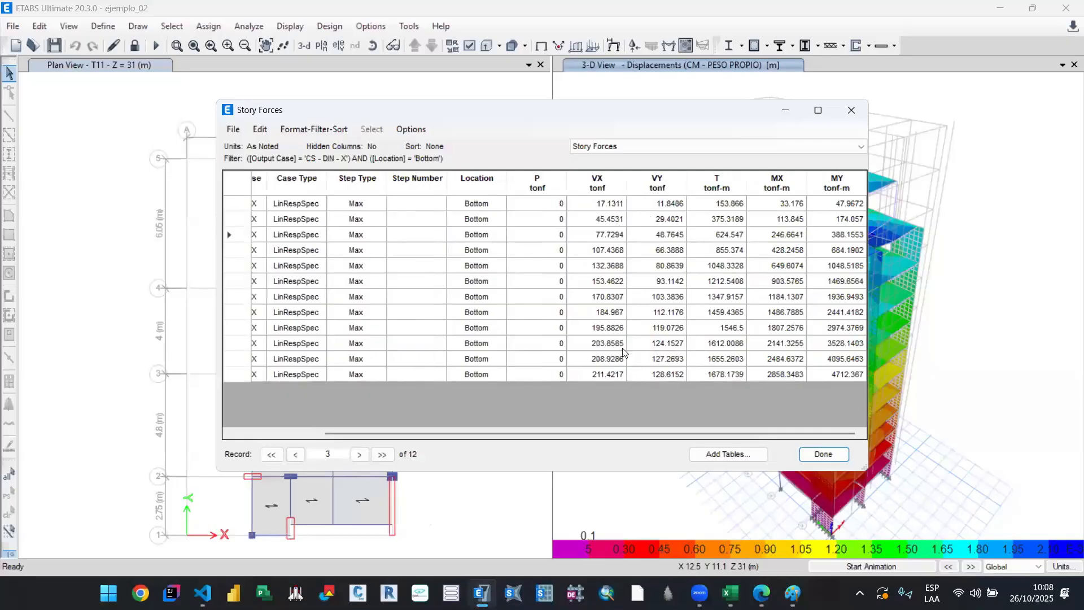
pyautogui.moveTo(599, 433); pyautogui.dragTo(508, 434)
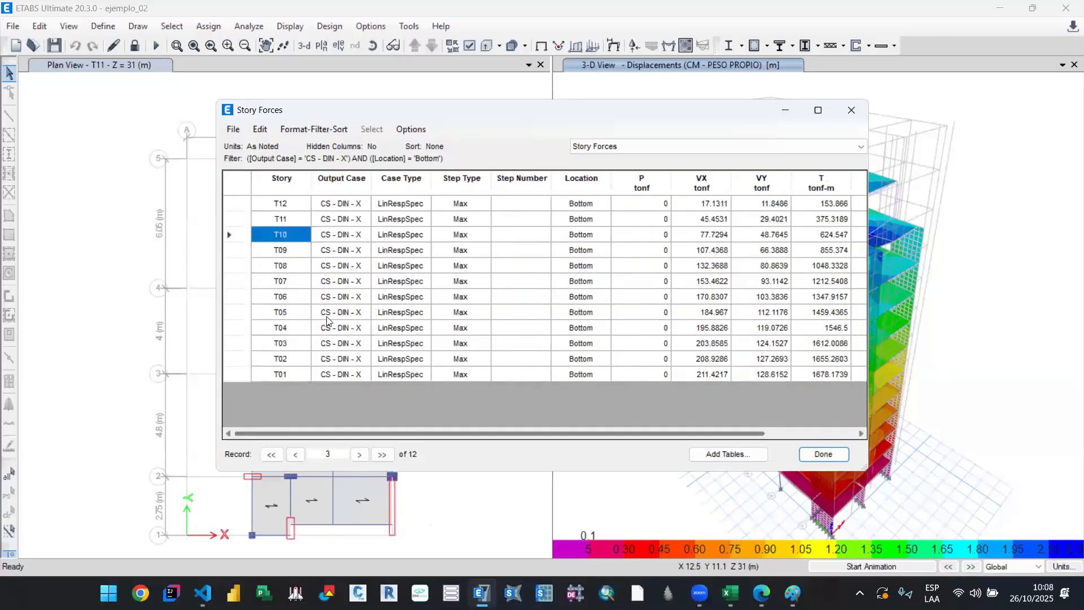
pyautogui.click(289, 186)
pyautogui.rightClick(289, 186)
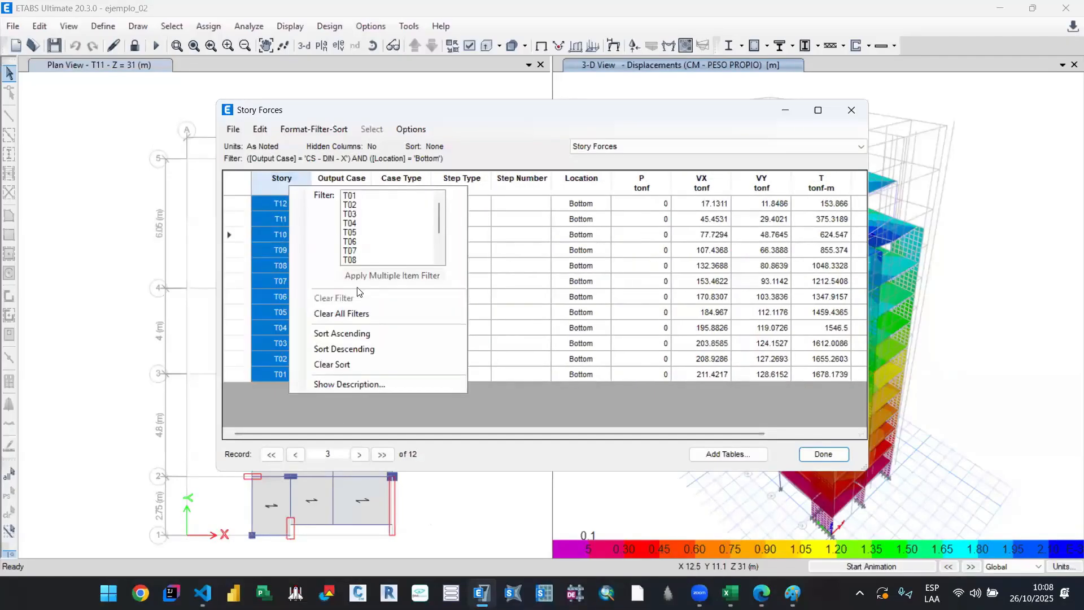
pyautogui.click(361, 335)
pyautogui.moveTo(516, 432); pyautogui.dragTo(405, 425)
# Step: Switch to the Libro2 workbook with the exported Story Stiffness table in Excel and close it without saving
pyautogui.press('alt')
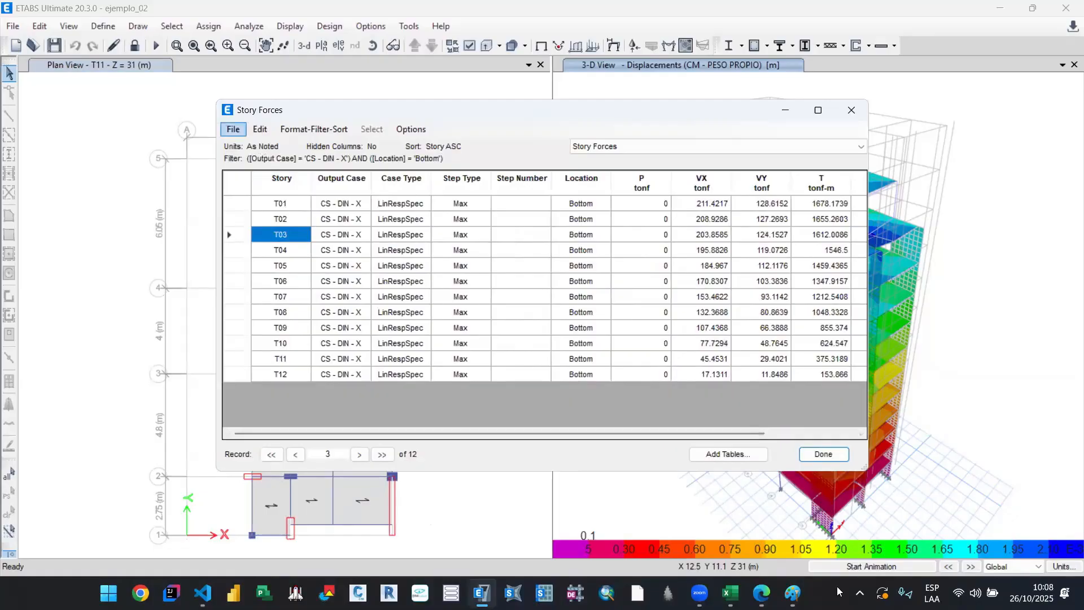
pyautogui.moveTo(730, 593)
pyautogui.click(895, 503)
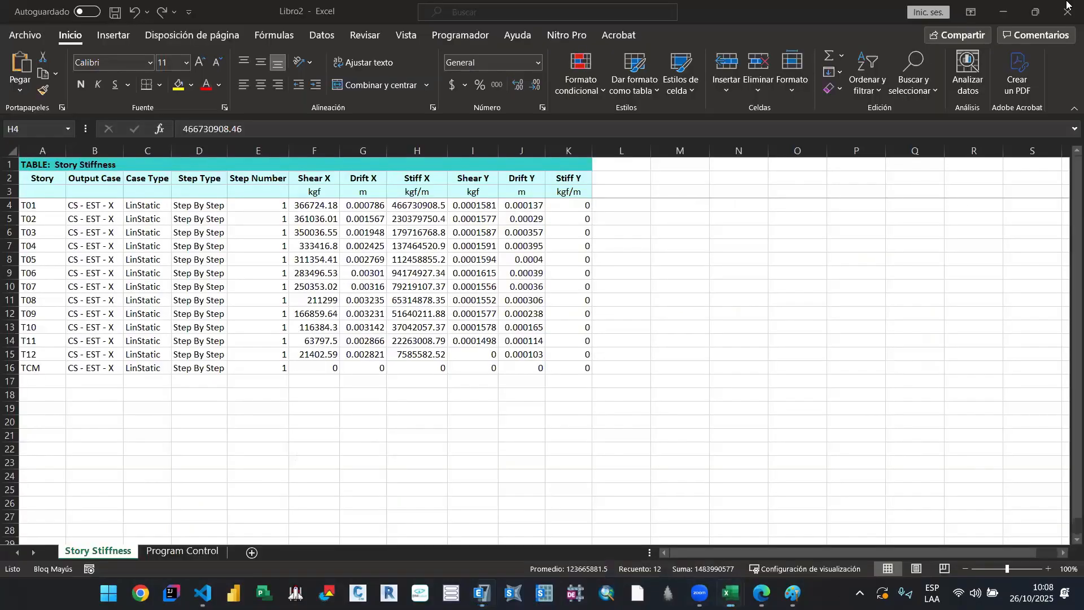
pyautogui.click(1068, 12)
pyautogui.click(553, 312)
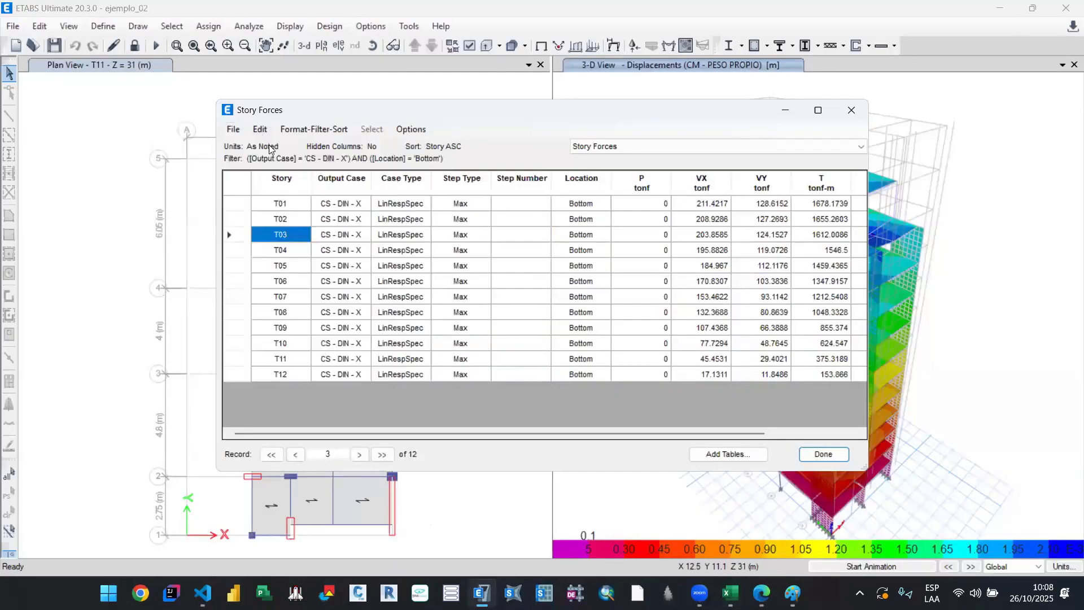
# Step: Export the filtered Story Forces table from ETABS to Excel and bring up the new workbook
pyautogui.click(235, 133)
pyautogui.moveTo(286, 145)
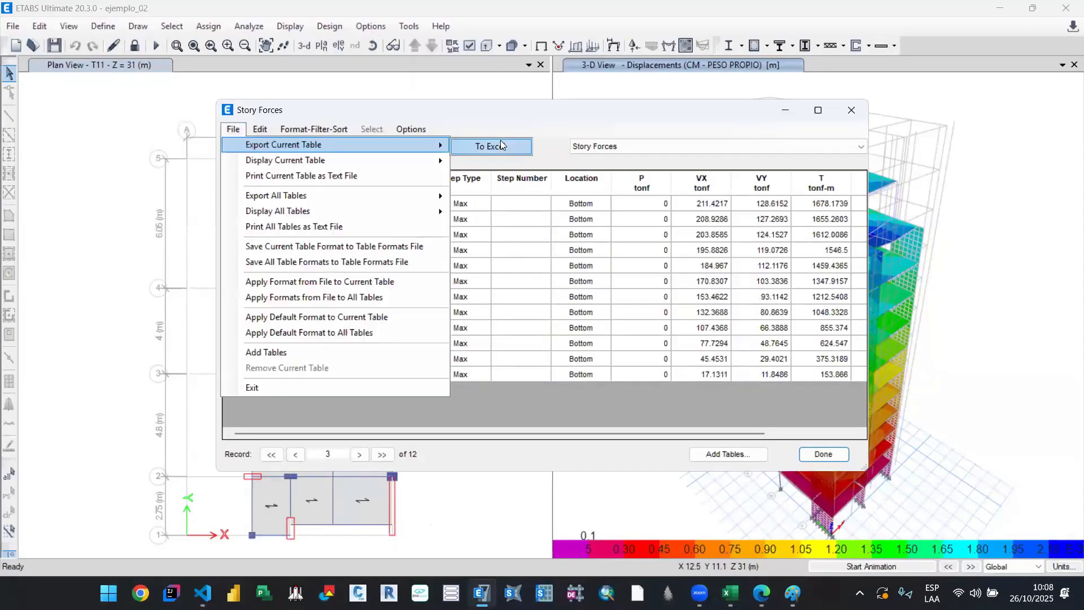
pyautogui.click(502, 146)
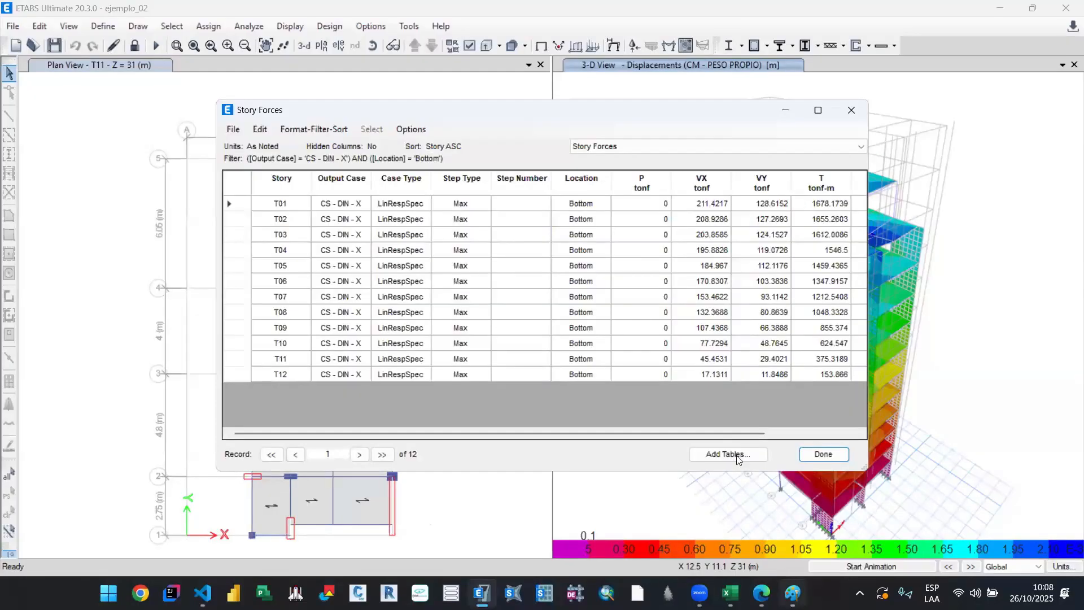
pyautogui.moveTo(793, 592)
pyautogui.moveTo(730, 592)
pyautogui.click(910, 542)
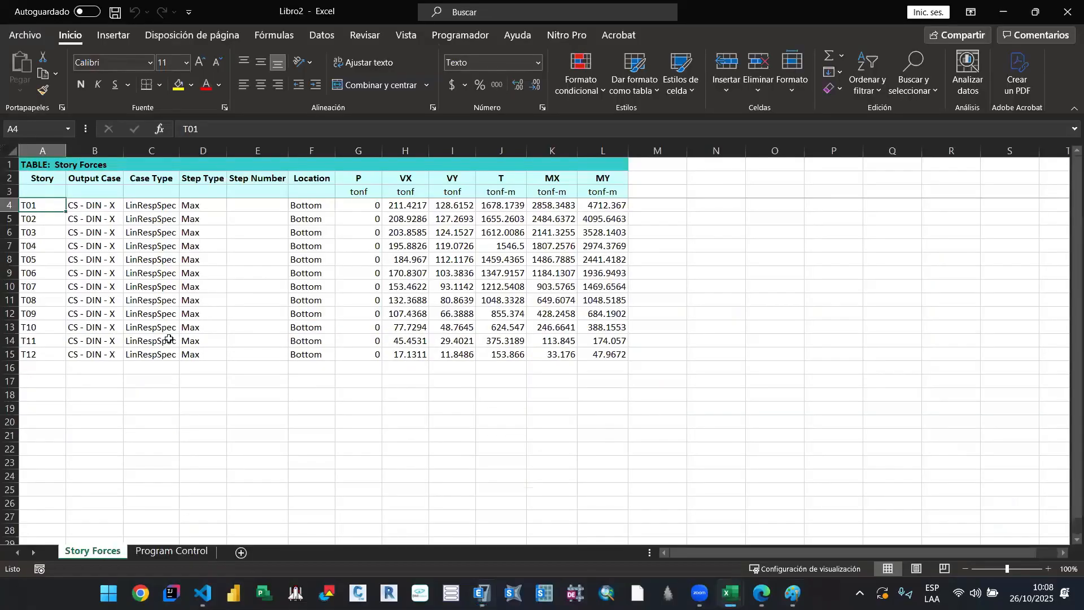
# Step: Delete the columns Case Type through P and VY through MY from the exported Story Forces sheet, keeping Story, Output Case and VX
pyautogui.click(150, 405)
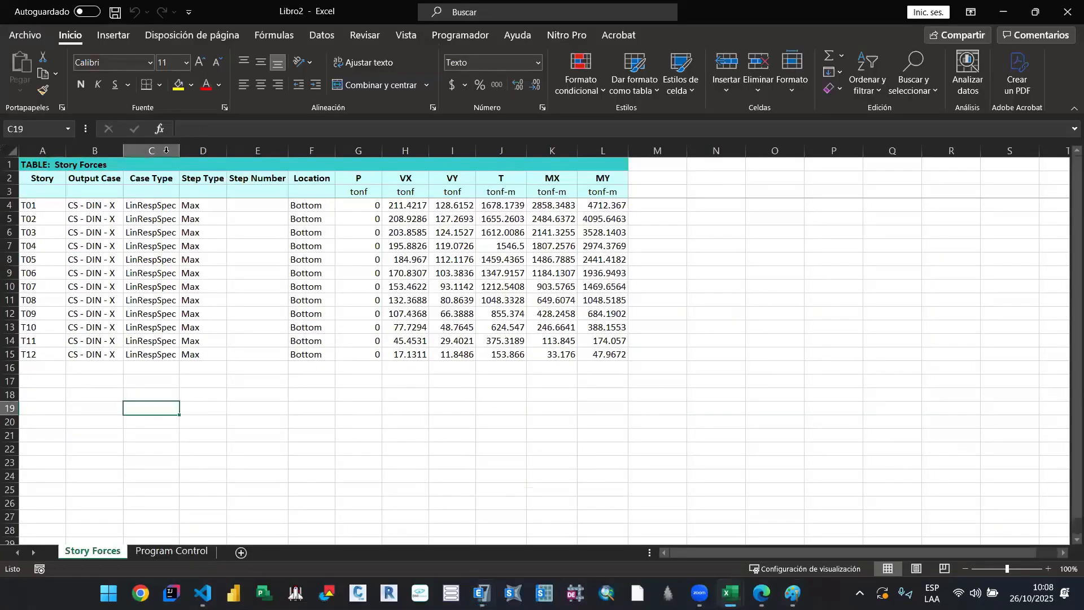
pyautogui.moveTo(156, 152); pyautogui.dragTo(363, 152)
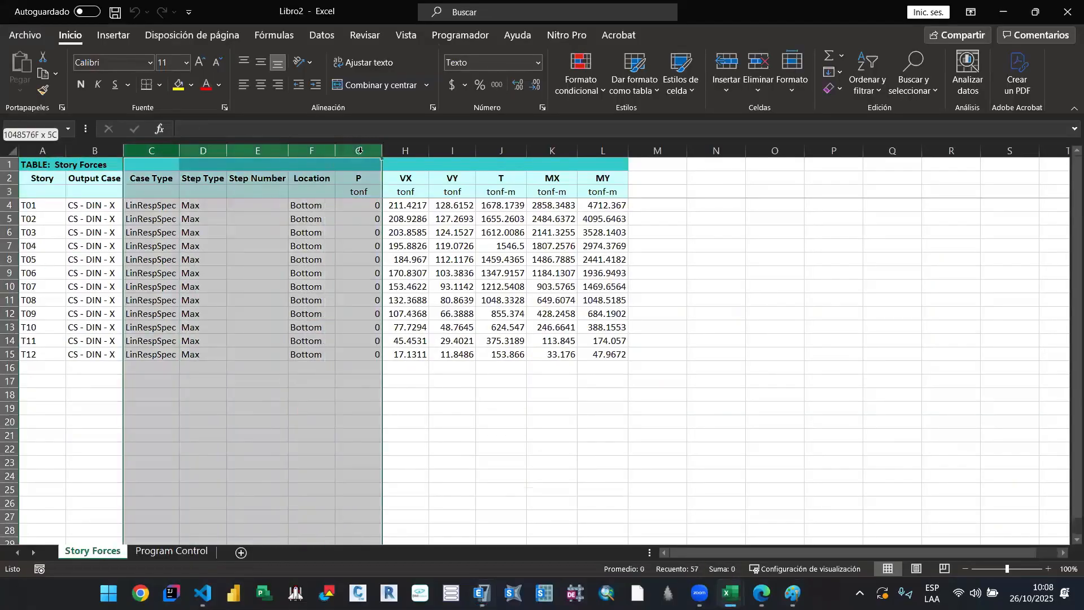
pyautogui.rightClick(363, 152)
pyautogui.click(414, 294)
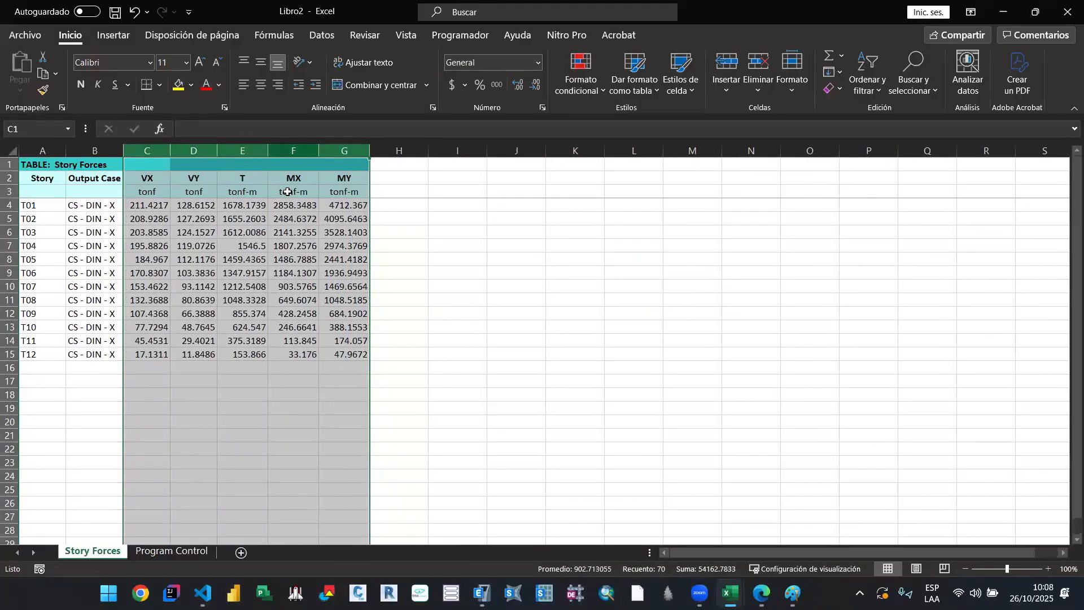
pyautogui.moveTo(194, 151); pyautogui.dragTo(333, 152)
pyautogui.rightClick(333, 152)
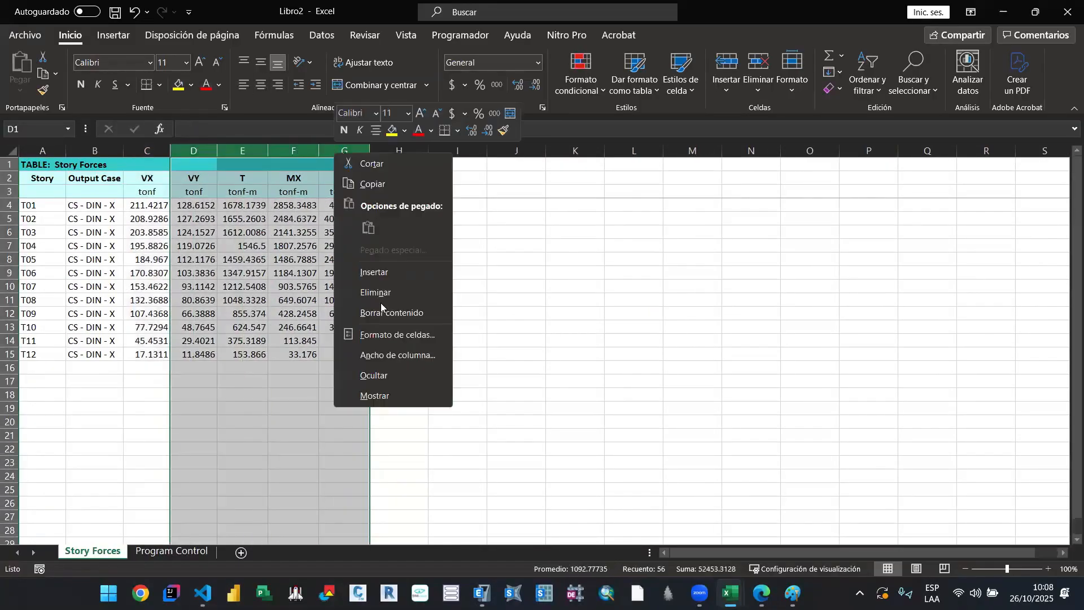
pyautogui.click(389, 294)
pyautogui.click(448, 341)
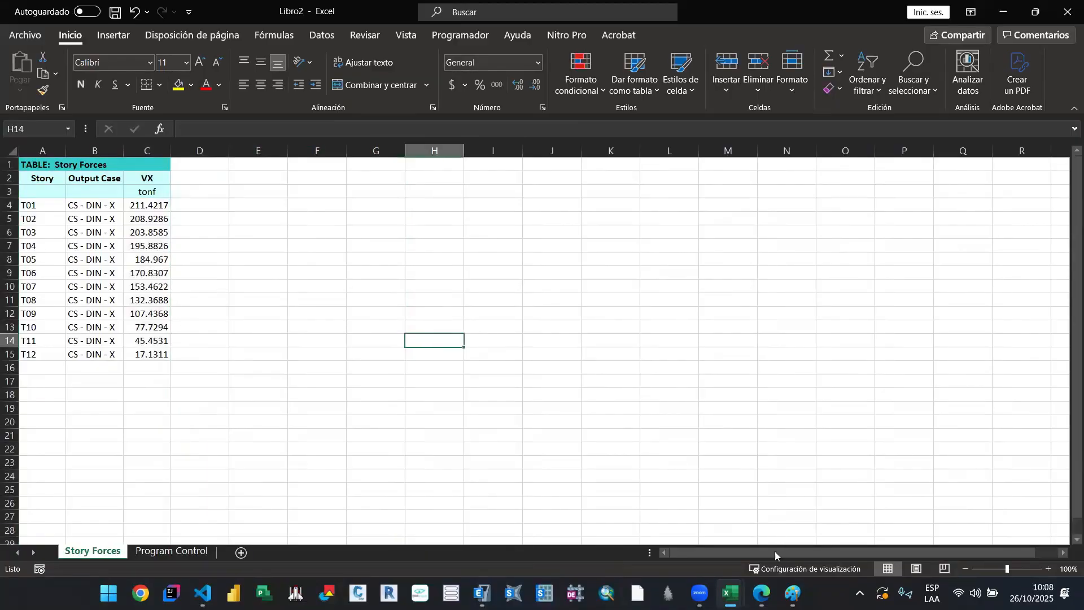
# Step: Enter the bold heading "STORY FORCES" in cell C72 of Libro1, below the story stiffness table
pyautogui.click(730, 593)
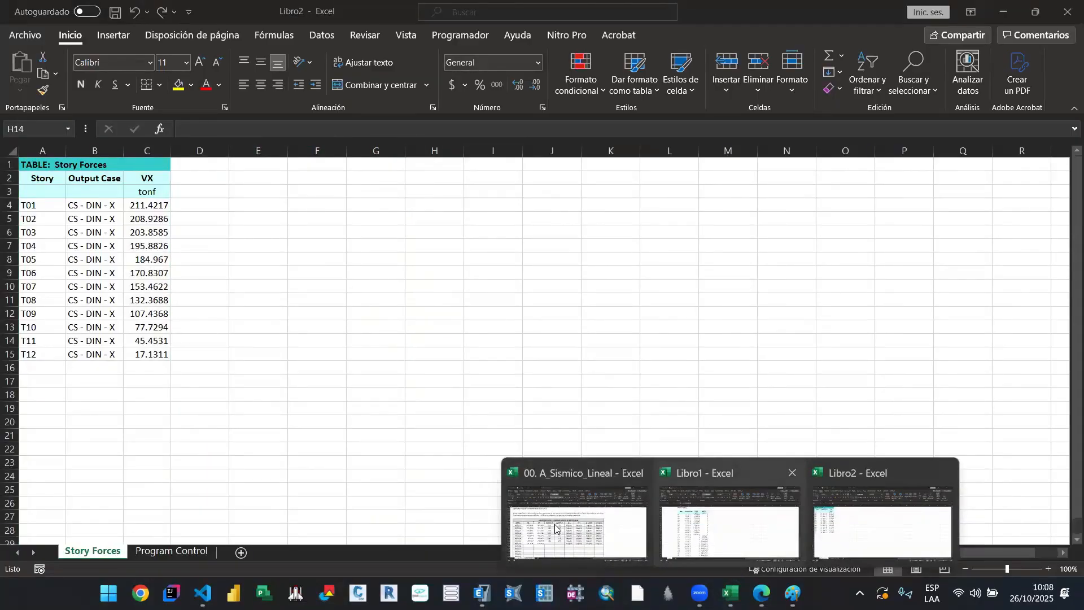
pyautogui.click(728, 525)
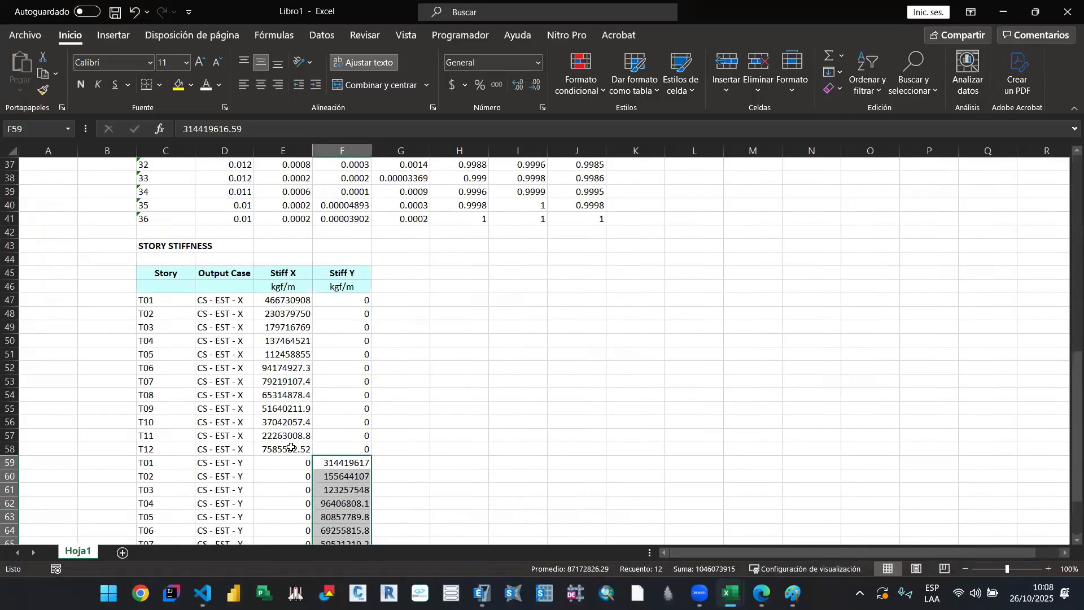
pyautogui.scroll(-4, 291, 448)
pyautogui.click(164, 474)
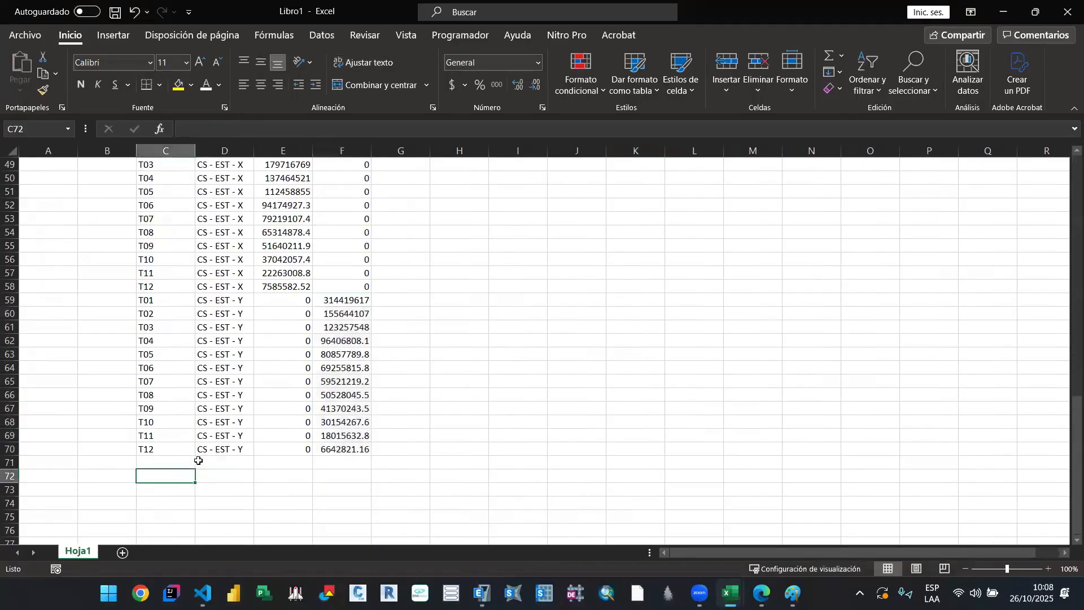
pyautogui.press('capslock')
pyautogui.write('STORY FORCES')
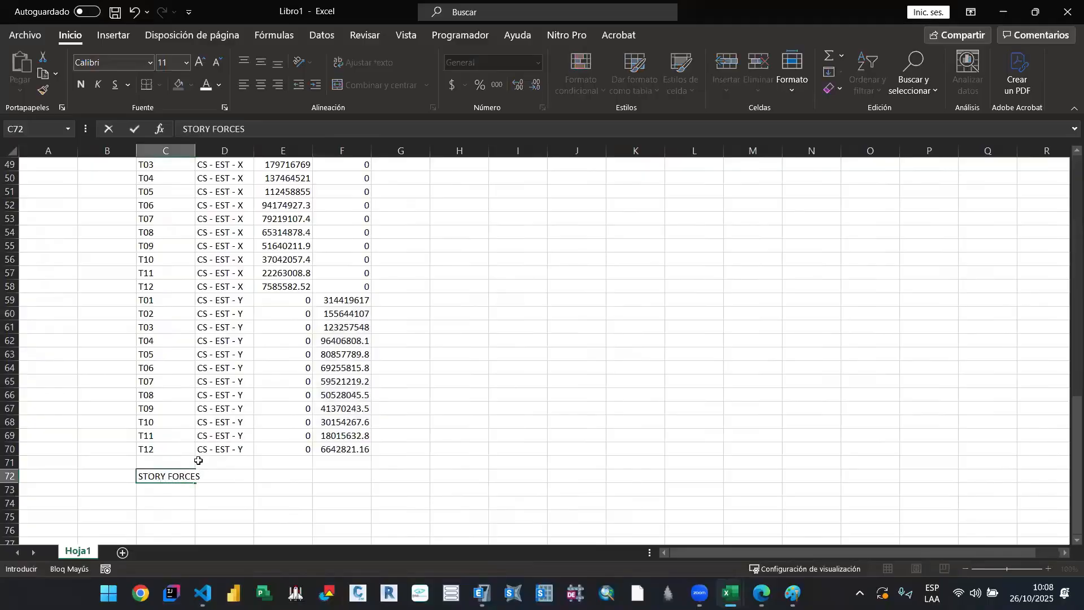
pyautogui.press('Return')
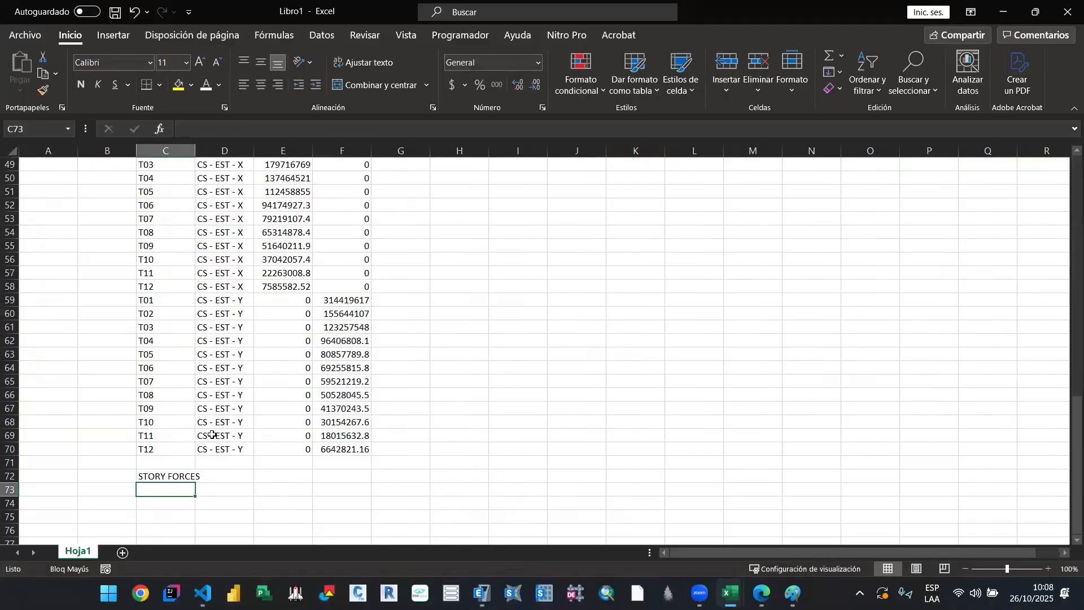
pyautogui.press('Up')
pyautogui.hotkey('ctrl', 'n')
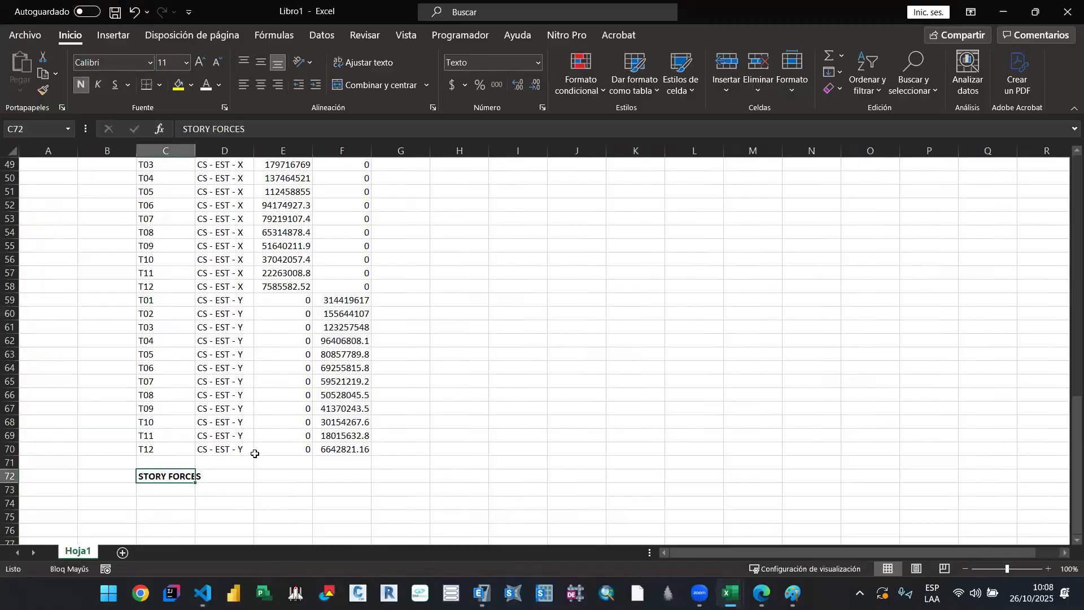
# Step: Copy the CS - DIN - X story forces table (Story, Output Case, VX) from Libro2 into Libro1 starting at cell C74
pyautogui.scroll(-3, 252, 450)
pyautogui.press('Down')
pyautogui.click(166, 383)
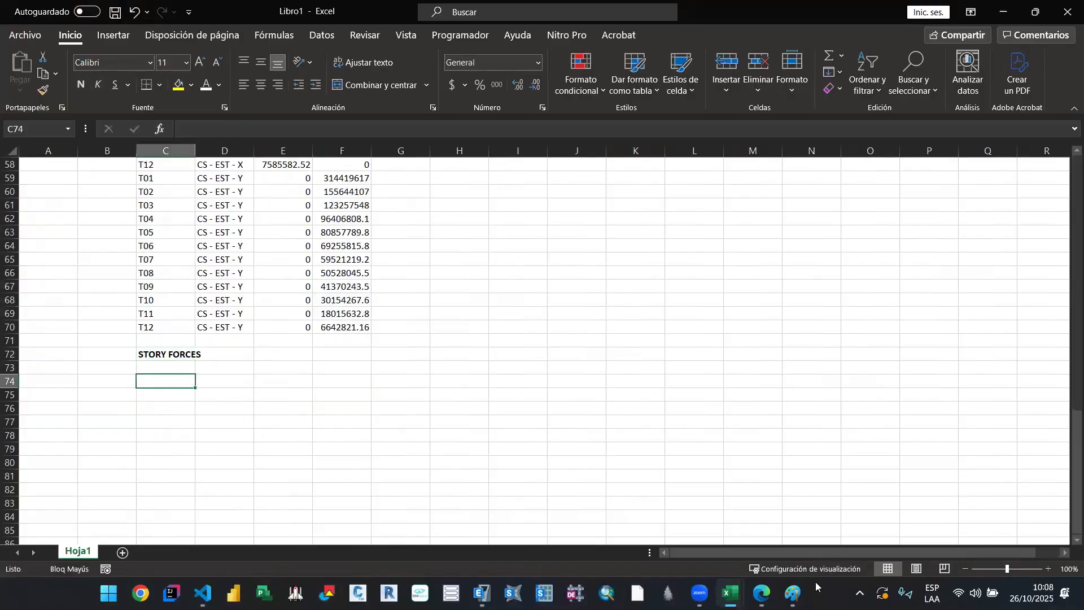
pyautogui.click(732, 593)
pyautogui.click(770, 534)
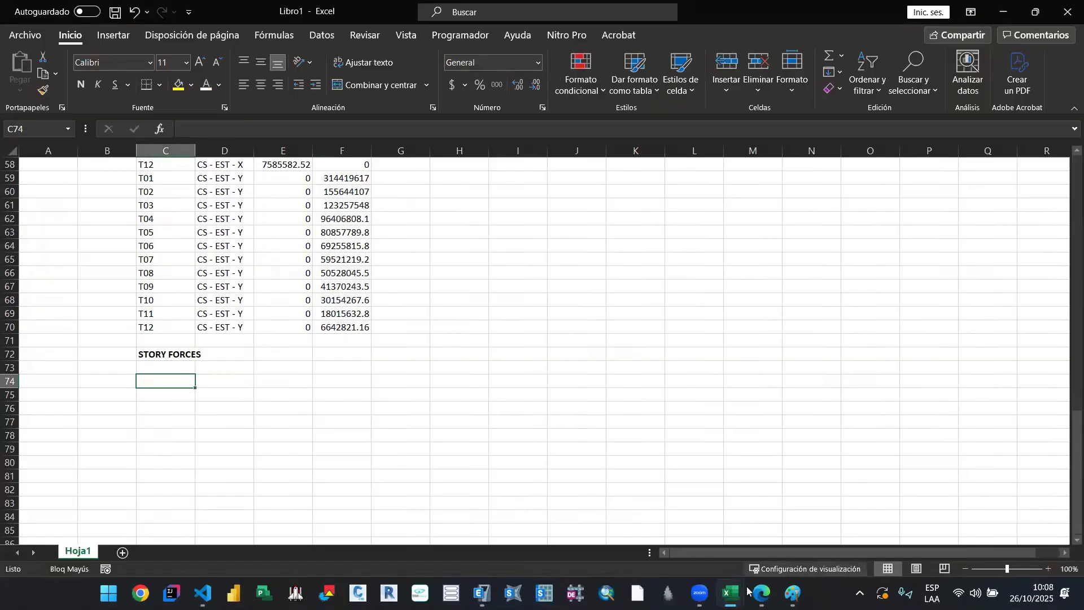
pyautogui.click(738, 592)
pyautogui.click(862, 532)
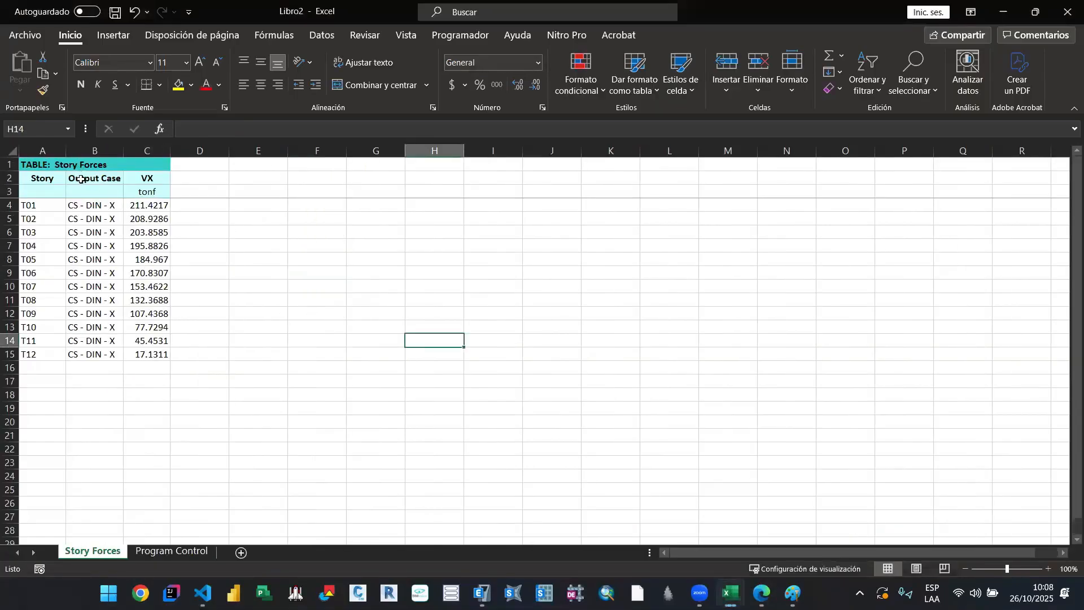
pyautogui.moveTo(82, 166); pyautogui.dragTo(153, 356)
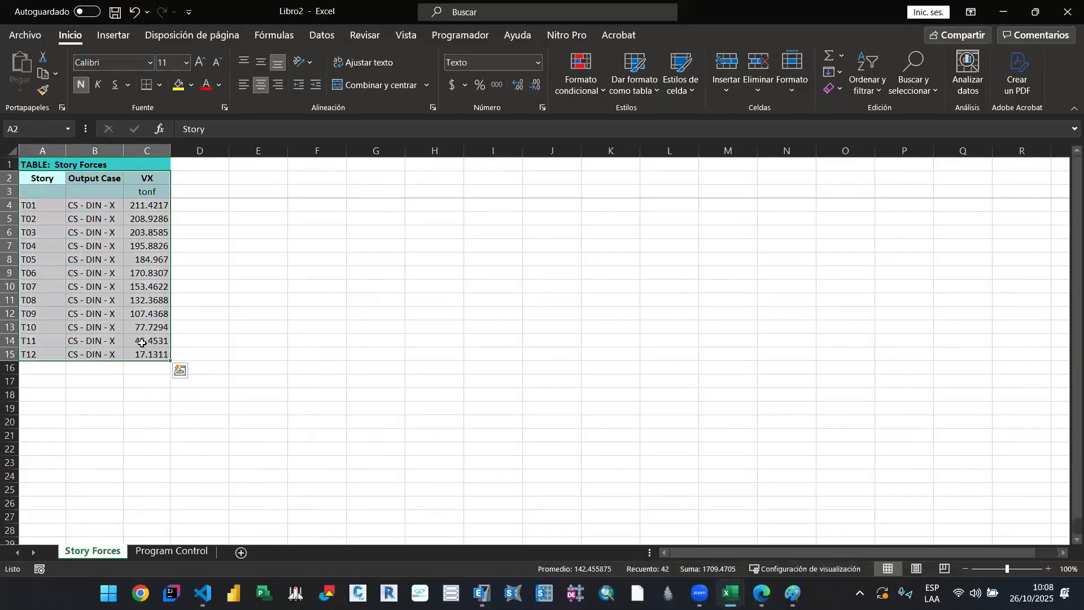
pyautogui.hotkey('ctrl', 'c')
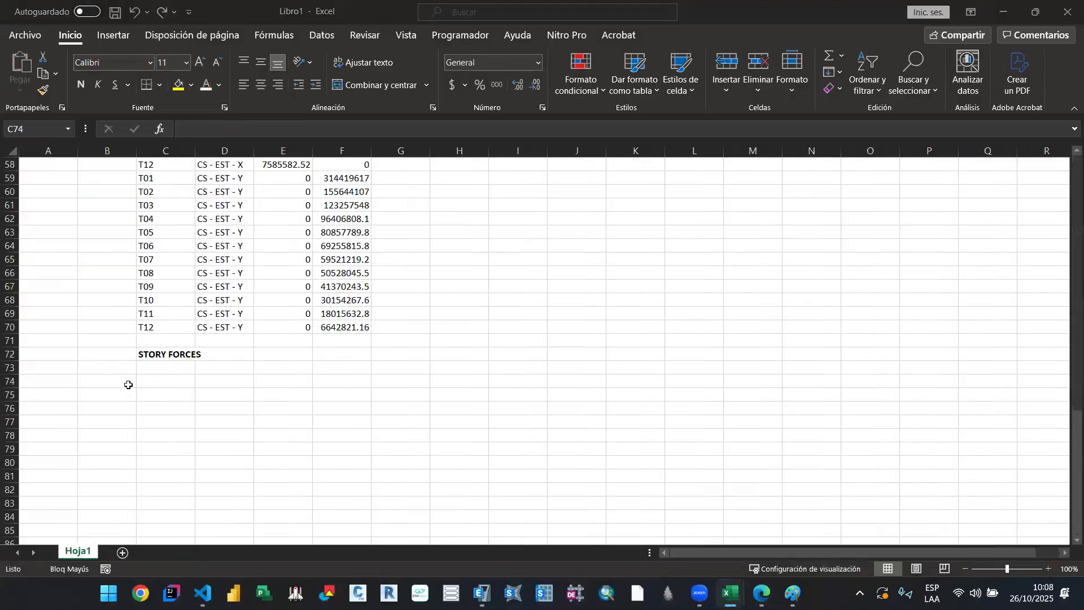
pyautogui.click(1004, 12)
pyautogui.hotkey('ctrl', 'v')
pyautogui.scroll(-3, 164, 469)
pyautogui.click(173, 447)
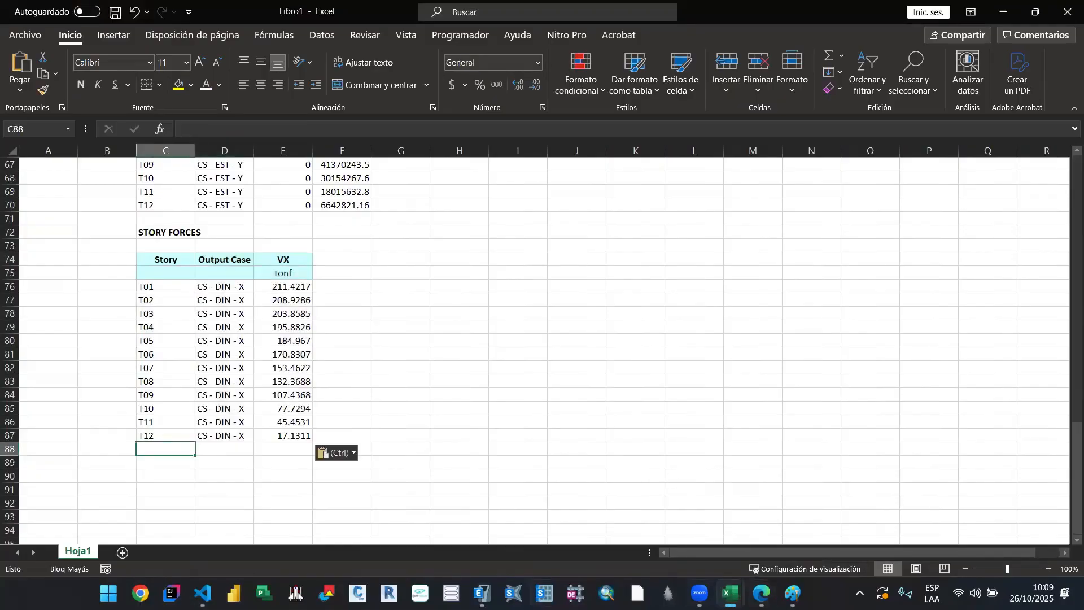
# Step: Switch to ETABS and filter the Story Forces table by Output Case CS - DIN - Y and Location Bottom
pyautogui.hotkey('alt', 'Tab')
pyautogui.click(350, 177)
pyautogui.rightClick(346, 176)
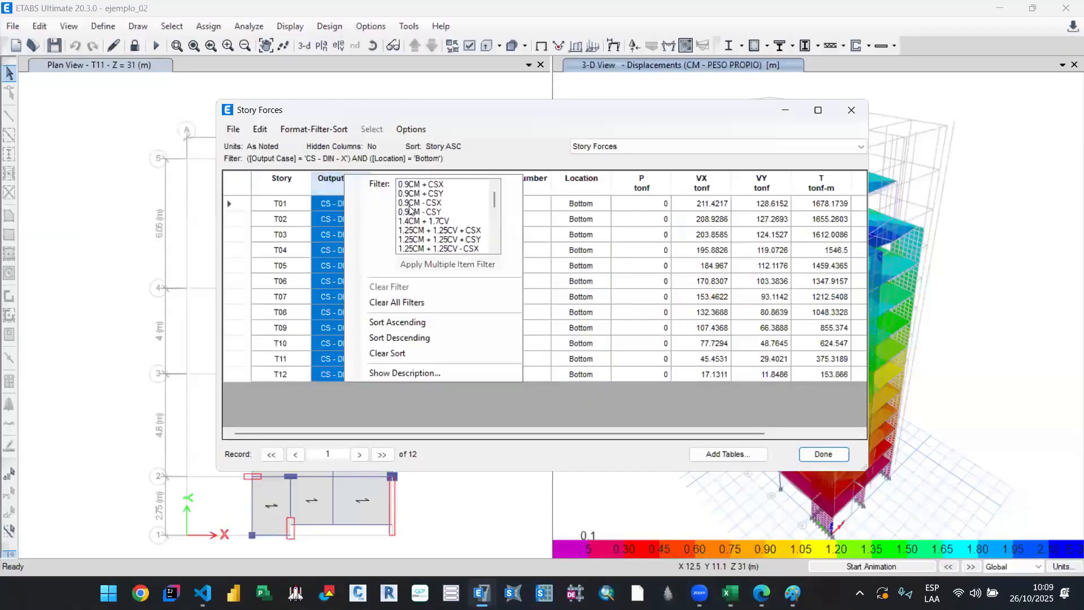
pyautogui.scroll(-6, 472, 224)
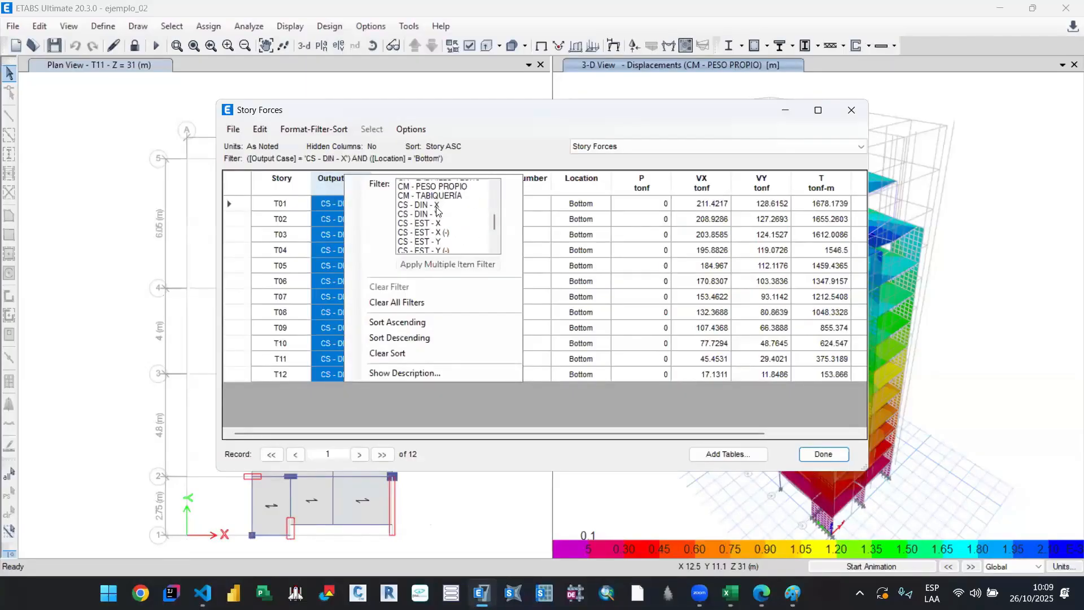
pyautogui.scroll(2, 444, 220)
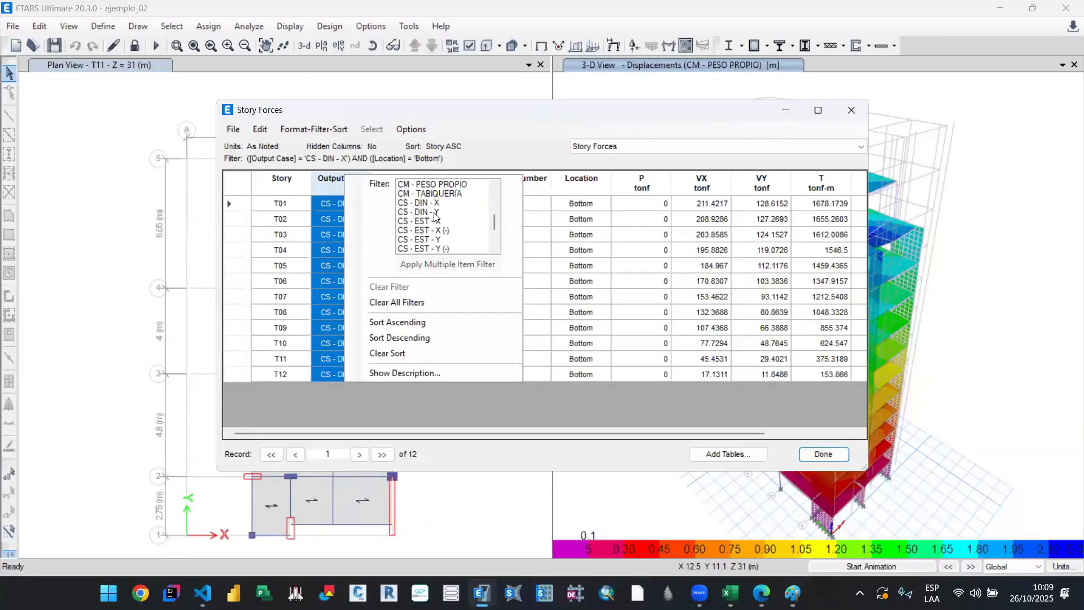
pyautogui.click(436, 213)
pyautogui.click(583, 221)
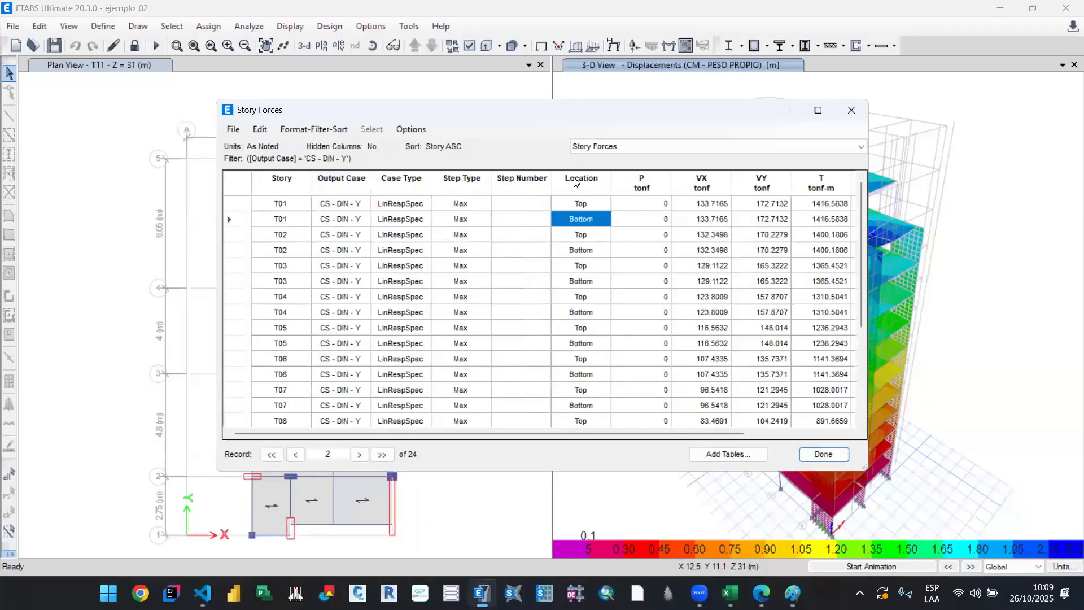
pyautogui.click(576, 180)
pyautogui.click(583, 175)
pyautogui.click(649, 184)
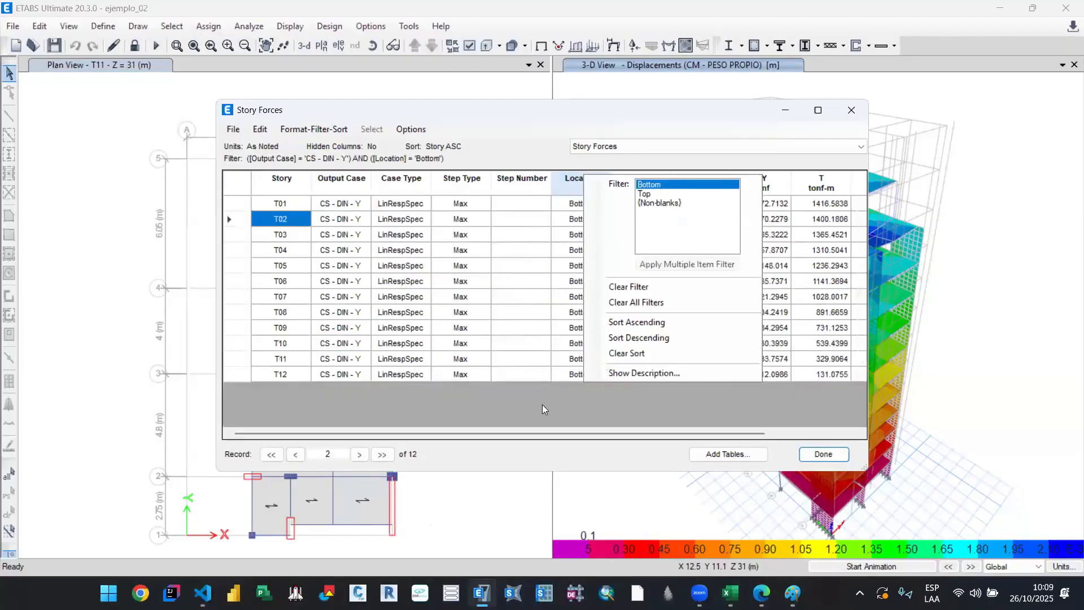
pyautogui.click(542, 405)
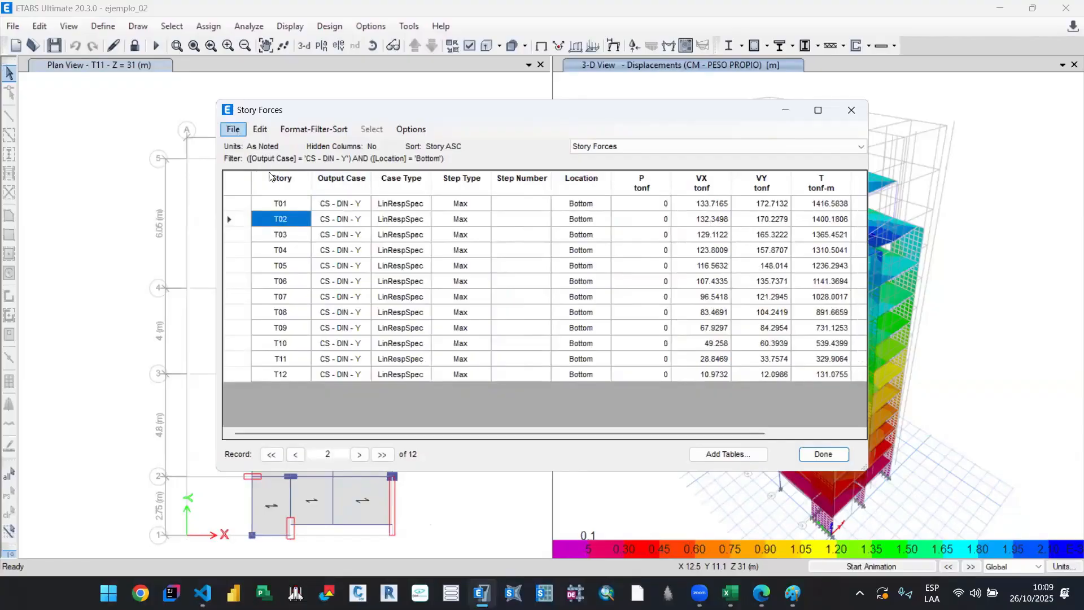
# Step: Export the filtered CS - DIN - Y Story Forces table to Excel
pyautogui.click(235, 126)
pyautogui.click(243, 134)
pyautogui.click(239, 132)
pyautogui.click(239, 132)
pyautogui.click(234, 129)
pyautogui.moveTo(452, 146)
pyautogui.click(489, 145)
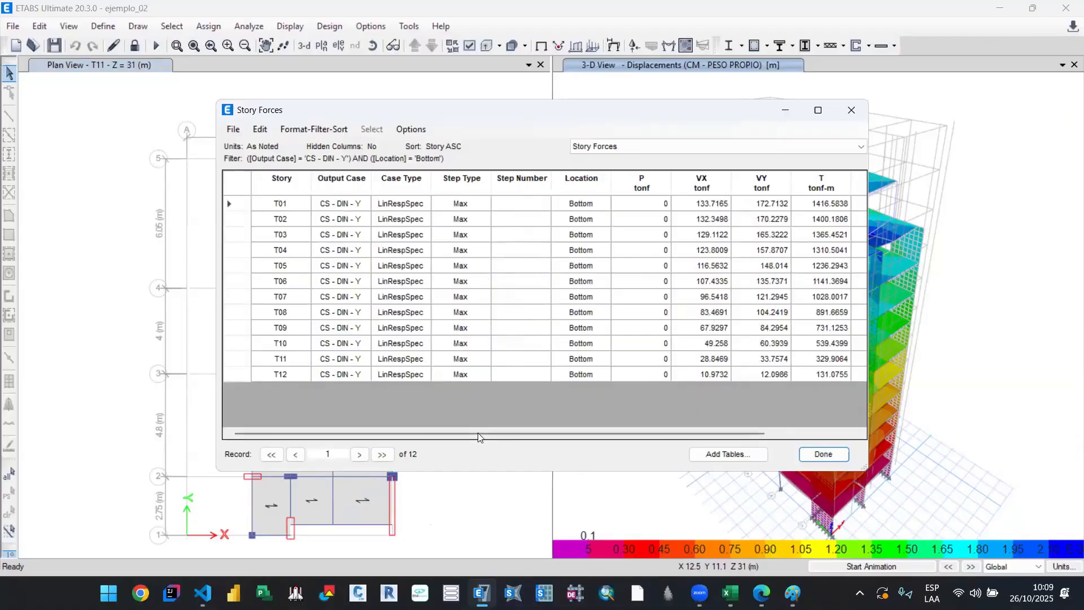
pyautogui.moveTo(621, 429); pyautogui.dragTo(712, 430)
# Step: Close the Libro2 workbook in Excel without saving and bring up Libro3 with the newly exported Story Forces table
pyautogui.moveTo(731, 593)
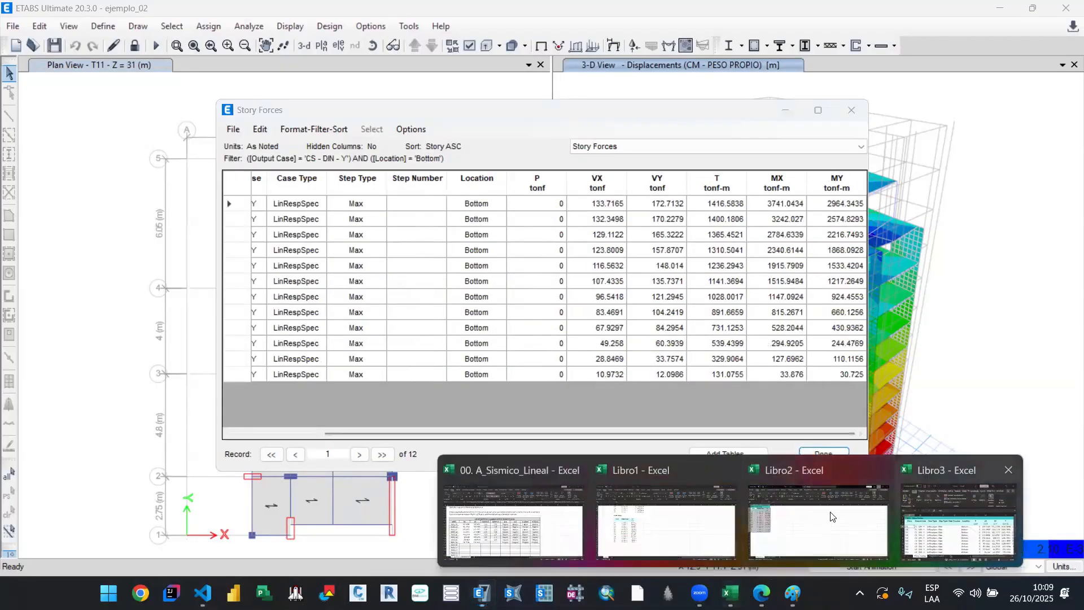
pyautogui.click(1061, 6)
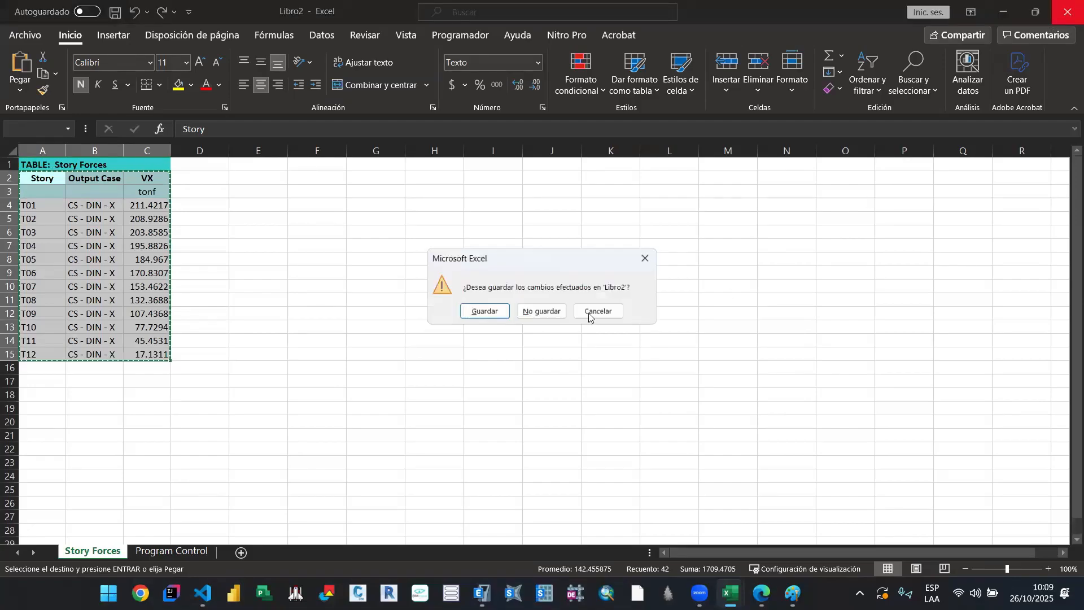
pyautogui.click(541, 317)
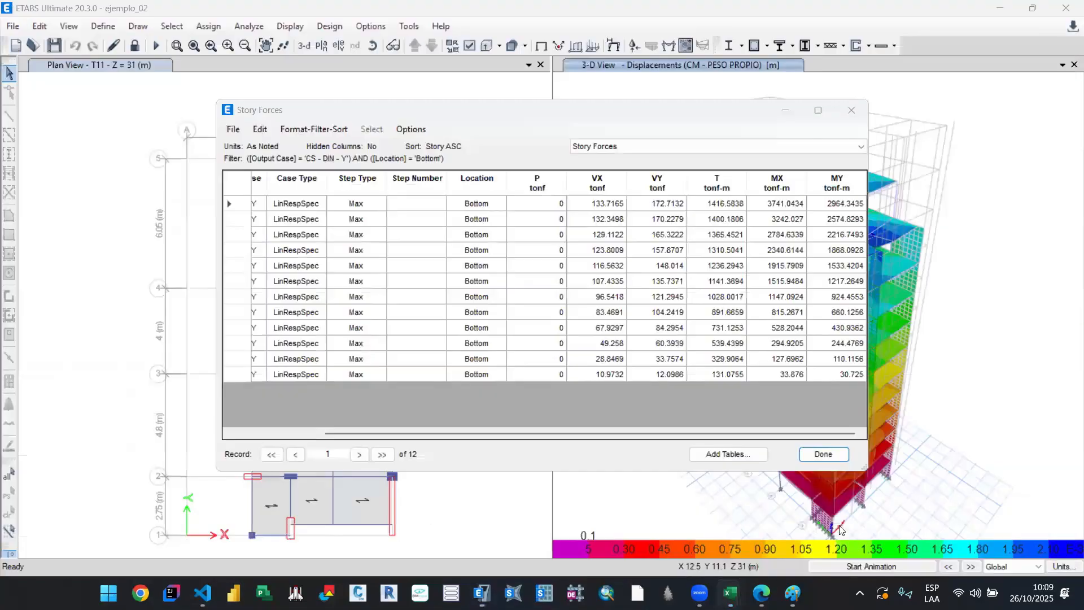
pyautogui.moveTo(731, 593)
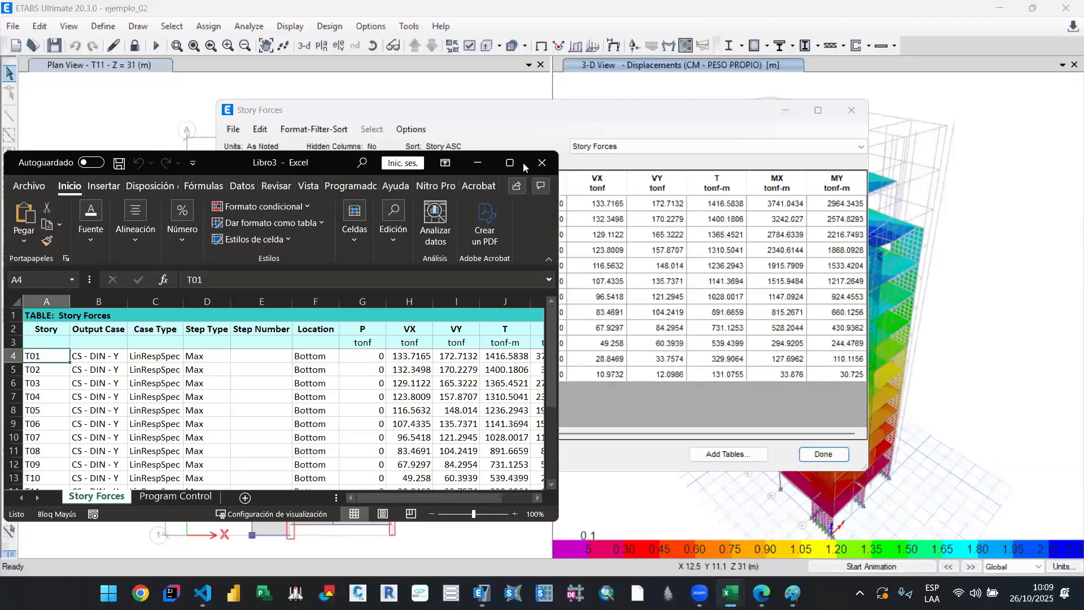
pyautogui.click(521, 163)
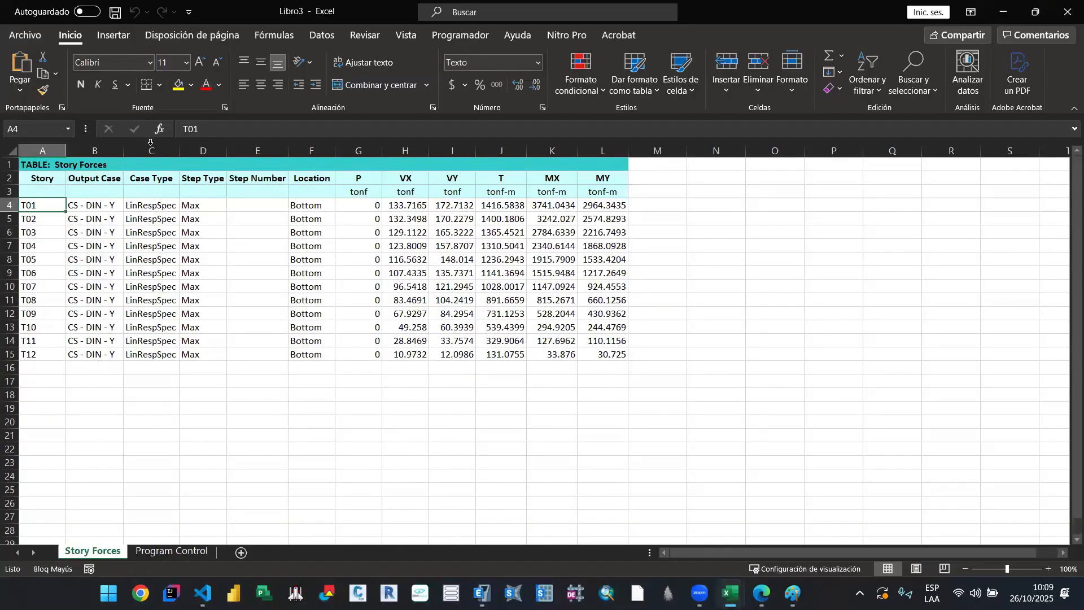
# Step: Delete the columns Case Type through P from the Story Forces sheet in Libro3
pyautogui.click(151, 147)
pyautogui.click(321, 151)
pyautogui.click(240, 303)
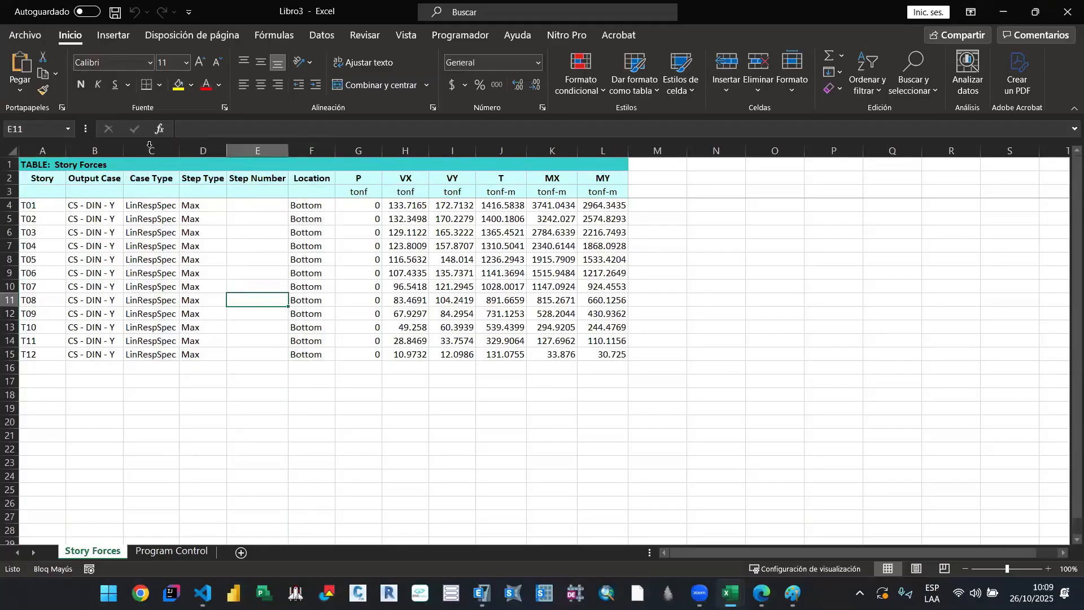
pyautogui.moveTo(150, 145); pyautogui.dragTo(371, 160)
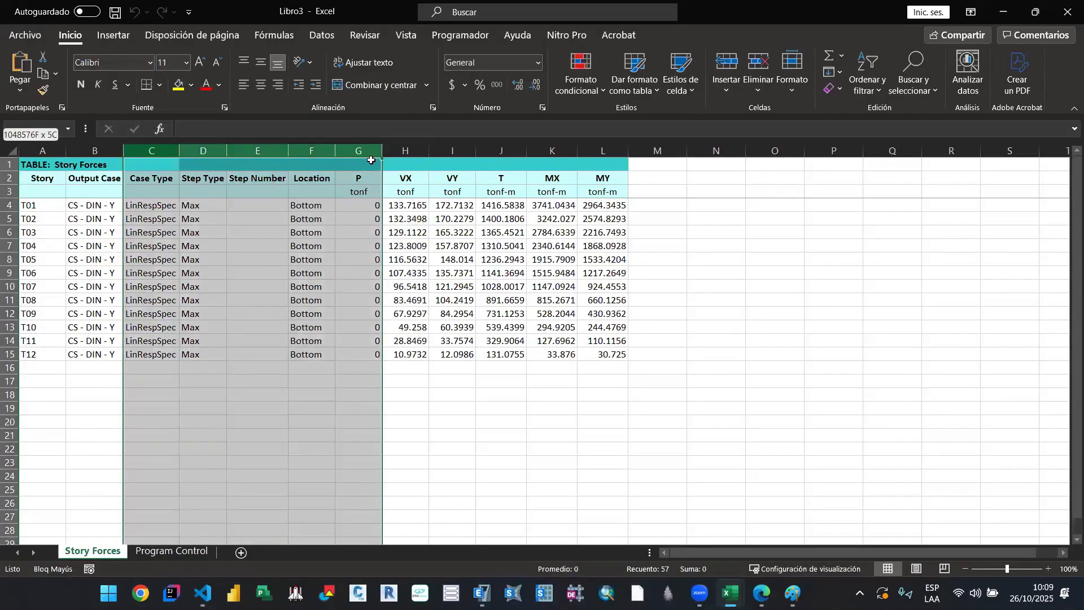
pyautogui.rightClick(371, 160)
pyautogui.click(443, 298)
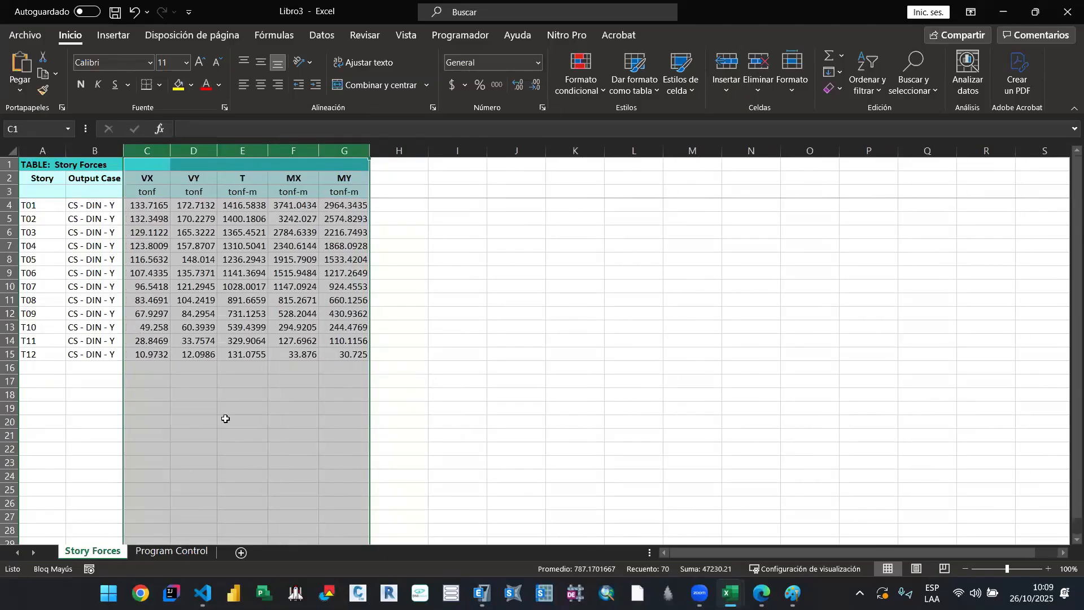
pyautogui.click(225, 418)
# Step: Delete the VX, T, MX and MY columns, keeping only Story, Output Case and VY
pyautogui.rightClick(145, 152)
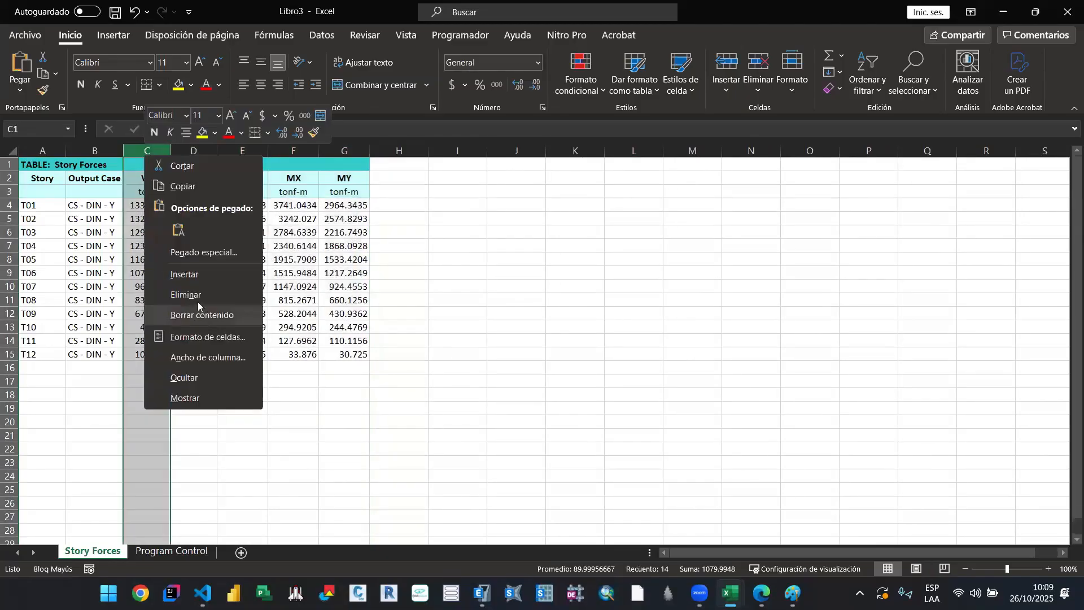
pyautogui.click(192, 295)
pyautogui.moveTo(195, 150); pyautogui.dragTo(296, 150)
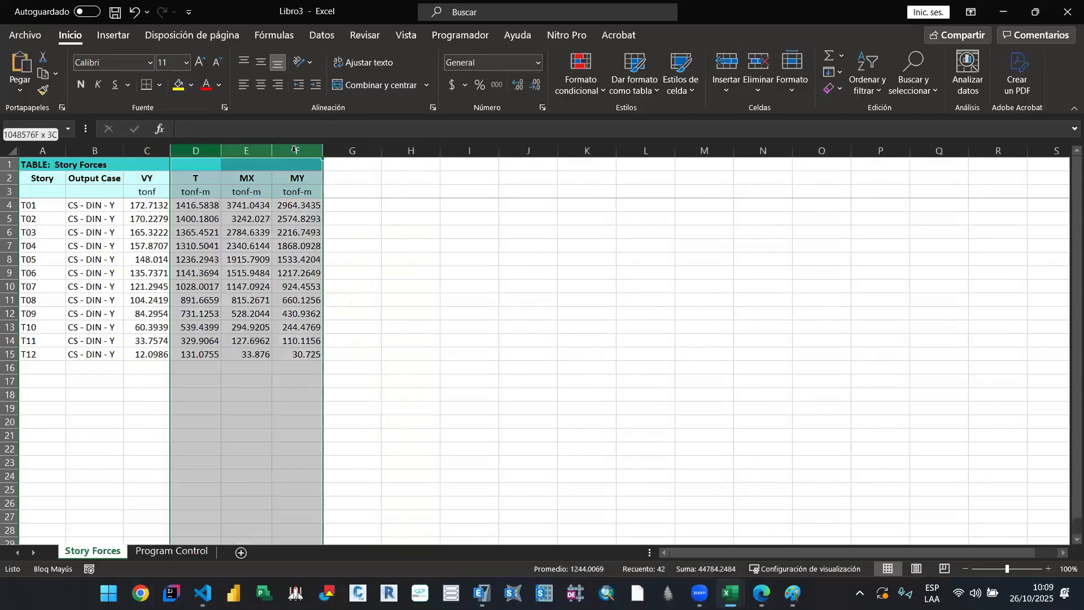
pyautogui.rightClick(296, 151)
pyautogui.click(357, 292)
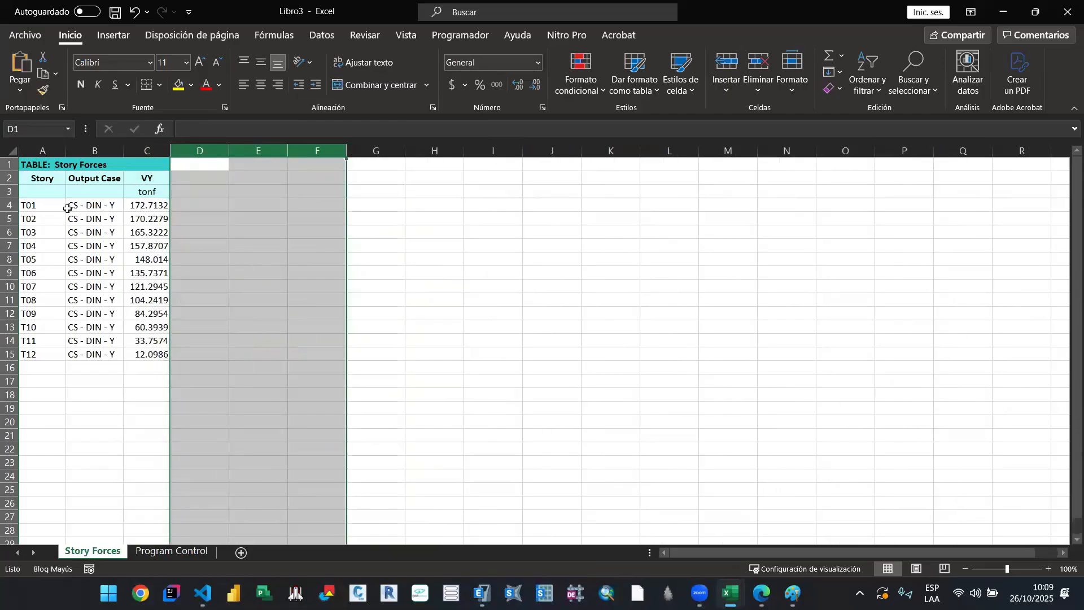
pyautogui.click(127, 317)
# Step: Copy the CS - DIN - Y table with its headers from Libro3 into Libro1 at cell C88, below the VX table
pyautogui.moveTo(43, 178); pyautogui.dragTo(165, 355)
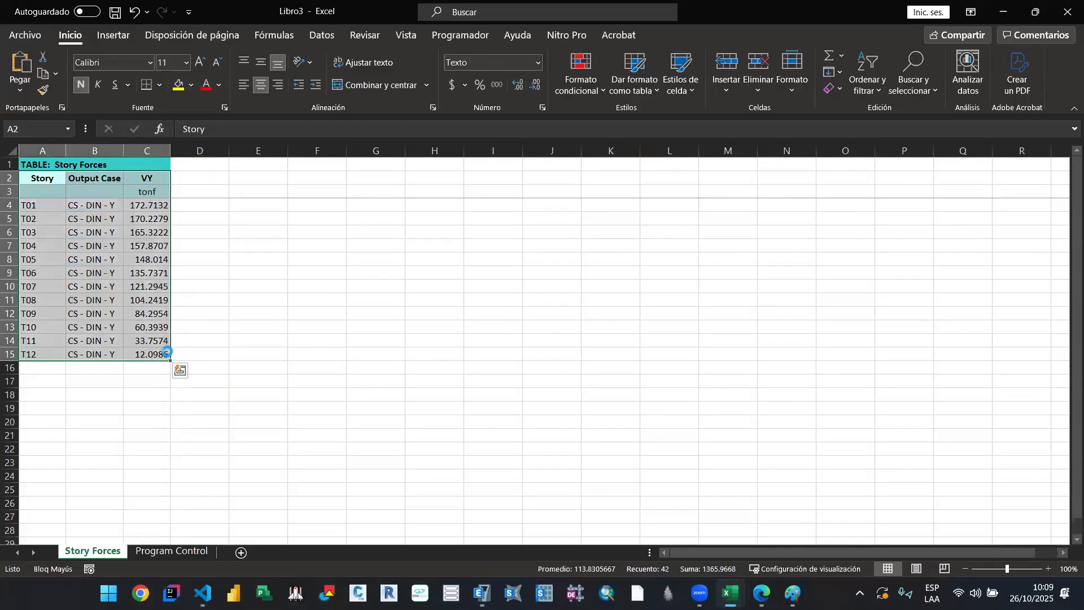
pyautogui.hotkey('ctrl', 'c')
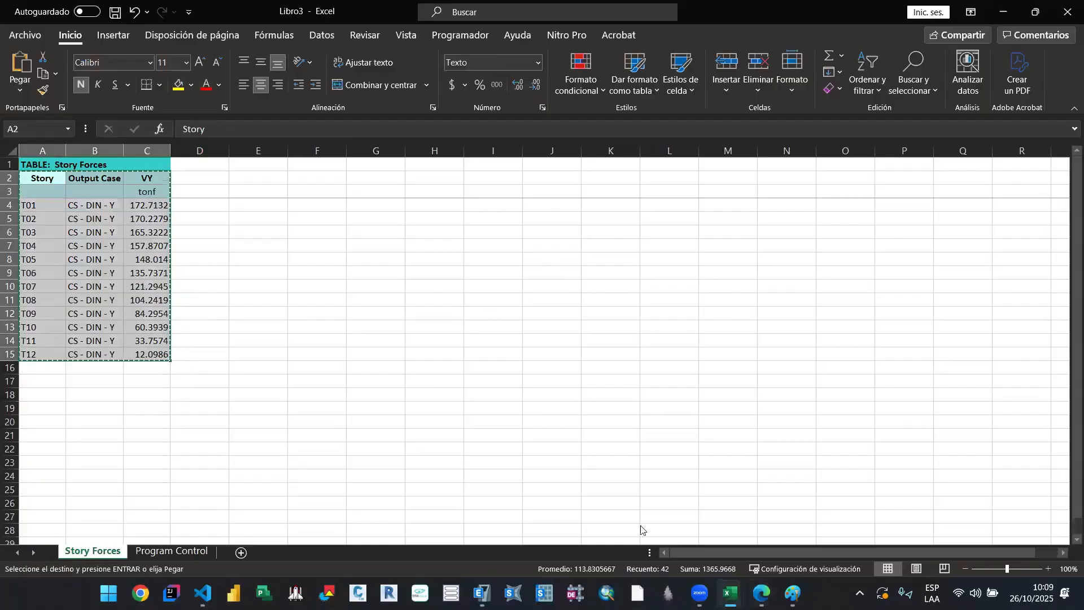
pyautogui.moveTo(730, 593)
pyautogui.click(692, 514)
pyautogui.hotkey('ctrl', 'v')
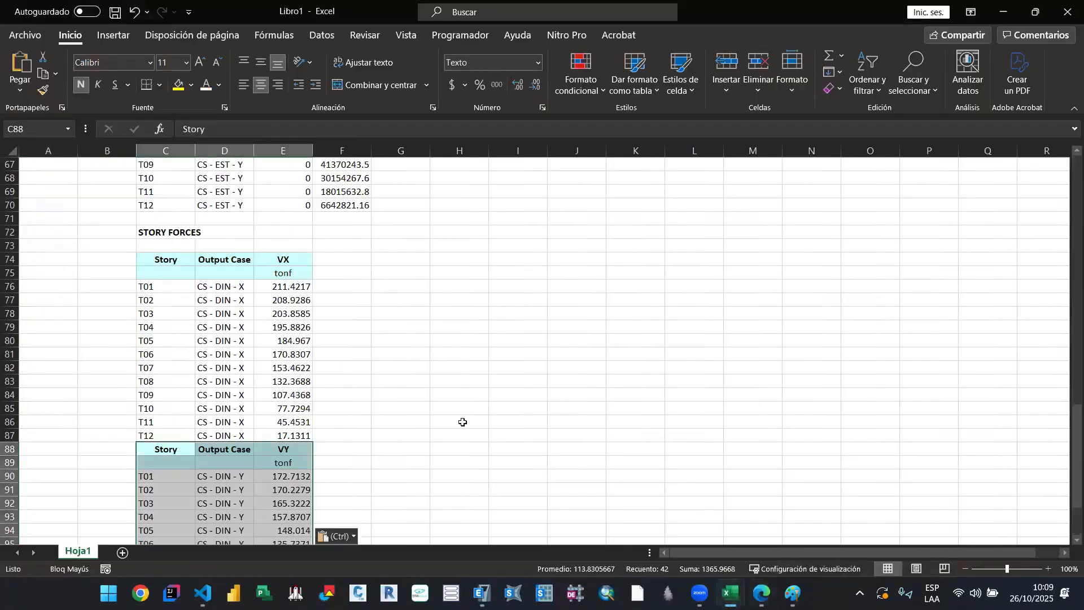
pyautogui.click(460, 422)
# Step: Copy the twelve VX values from Libro1 into the VX column of the strength irregularity table in 00. A_Sismico_Lineal, starting at NIVEL 01
pyautogui.scroll(-1, 311, 351)
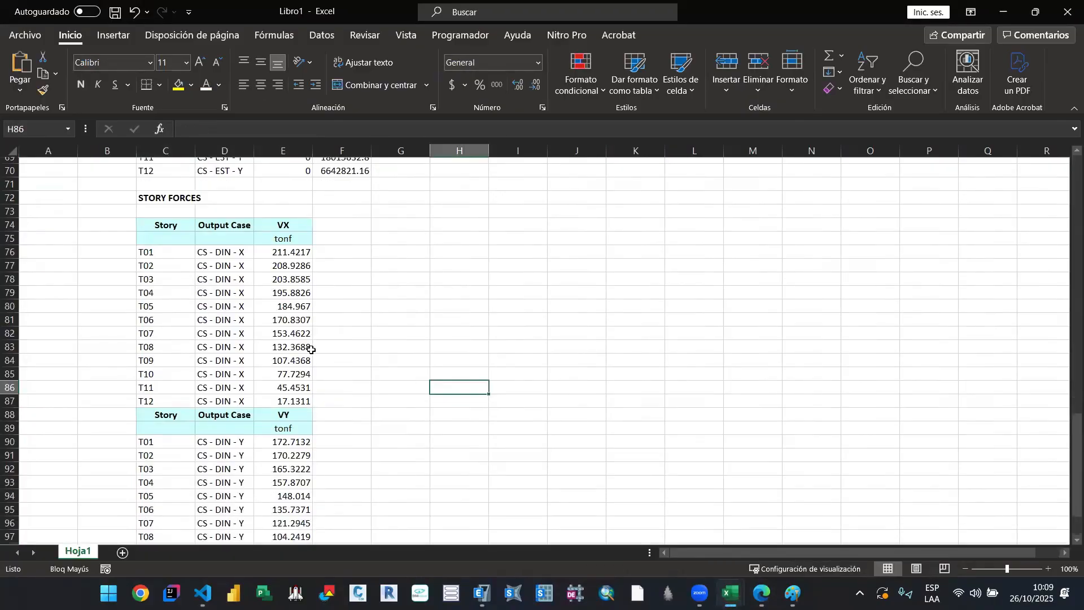
pyautogui.moveTo(290, 245); pyautogui.dragTo(304, 393)
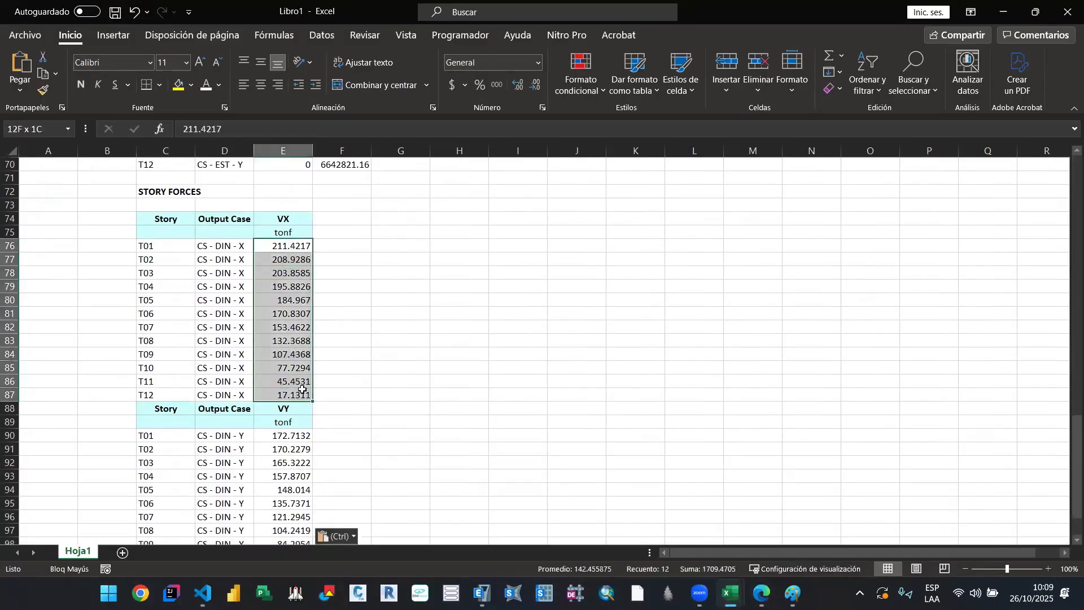
pyautogui.hotkey('ctrl', 'c')
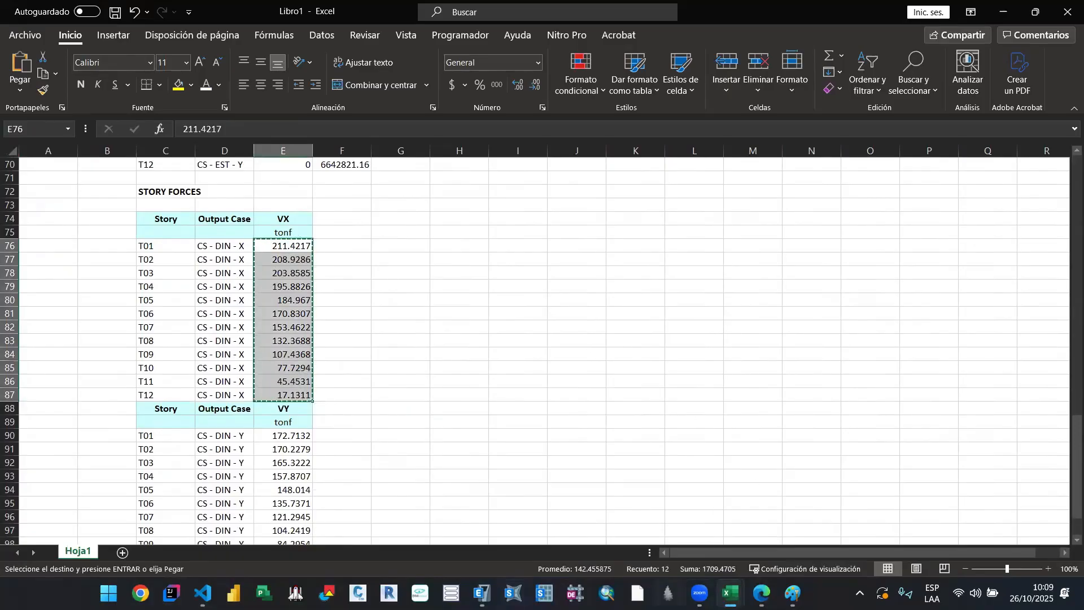
pyautogui.moveTo(731, 593)
pyautogui.click(588, 534)
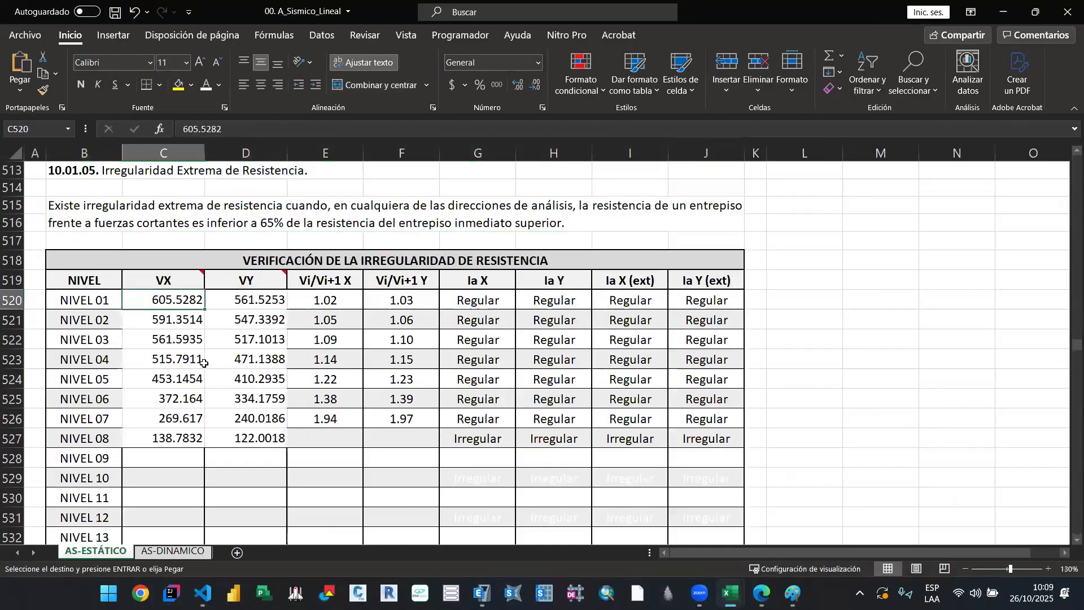
pyautogui.hotkey('ctrl', 'v')
# Step: Copy the twelve VY values from Libro1 into the VY column of the strength irregularity table, starting at NIVEL 01 in cell D520
pyautogui.moveTo(730, 593)
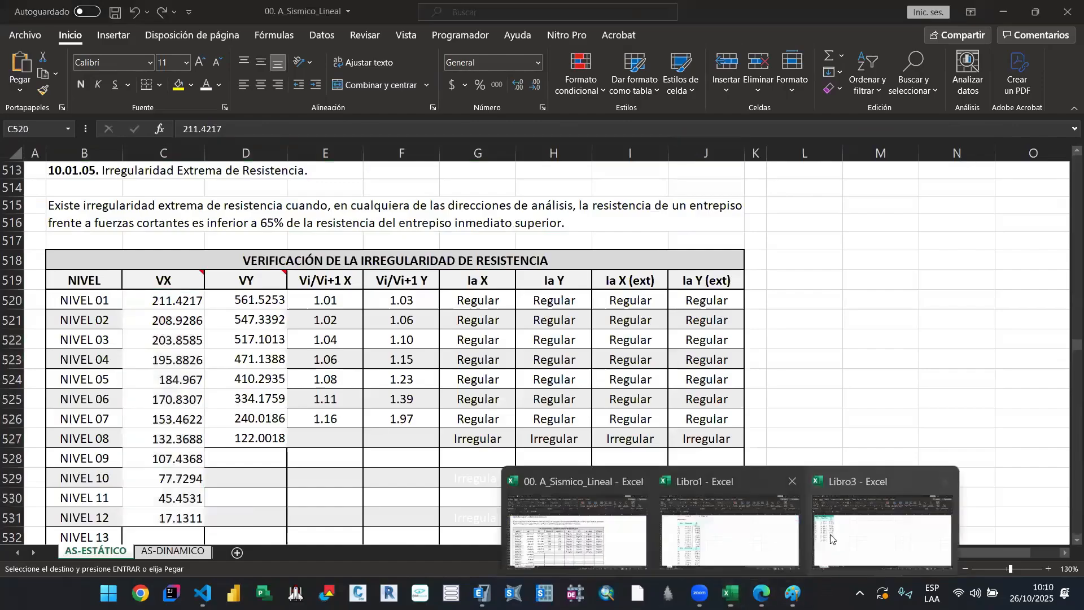
pyautogui.click(728, 534)
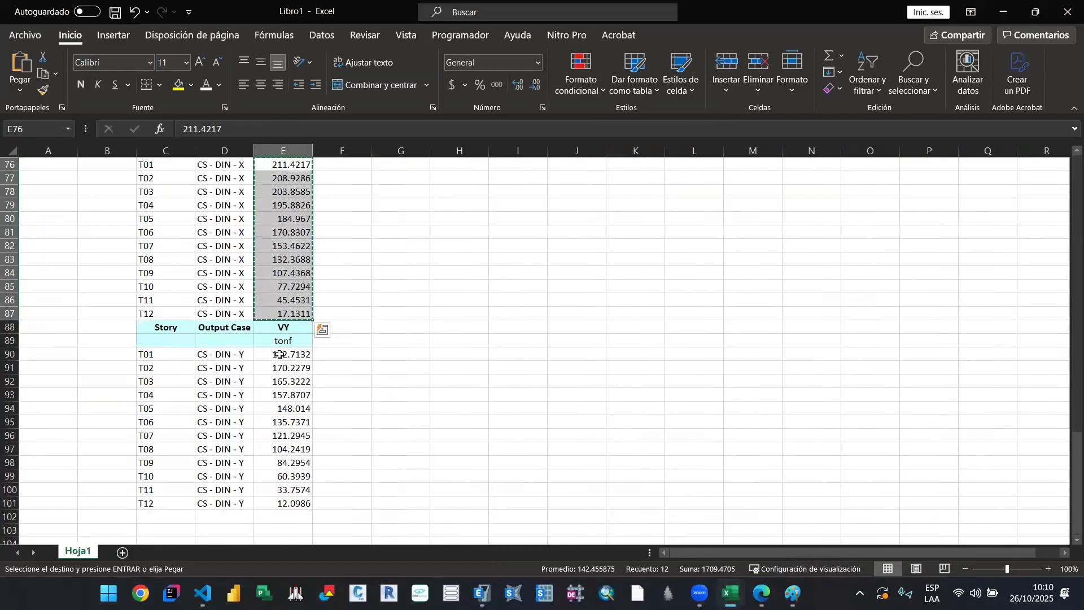
pyautogui.moveTo(279, 354); pyautogui.dragTo(288, 502)
pyautogui.hotkey('ctrl', 'c')
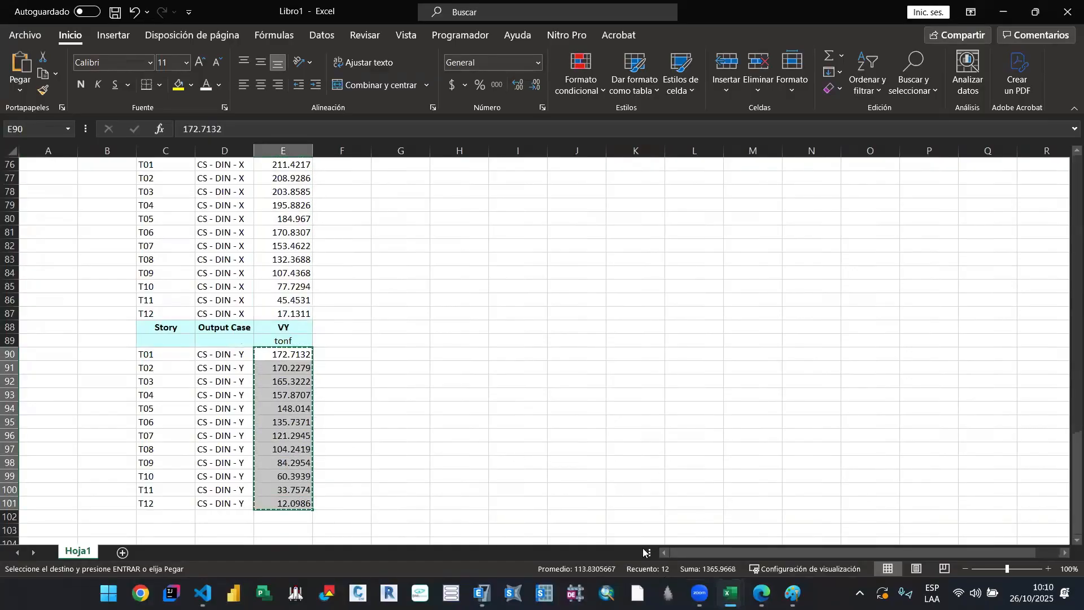
pyautogui.moveTo(729, 593)
pyautogui.click(576, 525)
pyautogui.click(255, 309)
pyautogui.hotkey('ctrl', 'v')
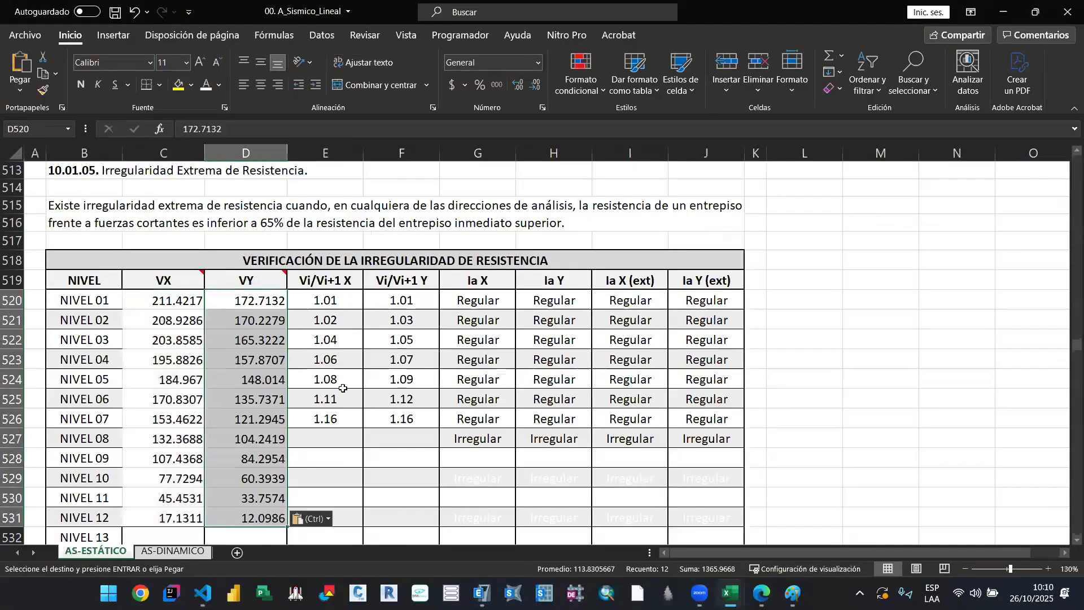
pyautogui.click(326, 302)
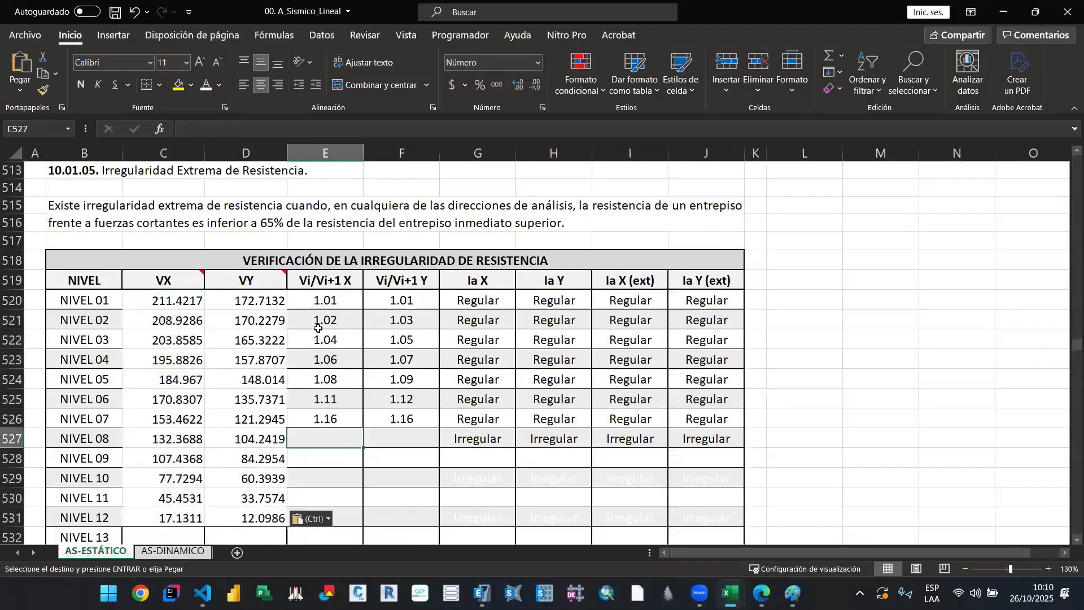
# Step: Extend the Vi/Vi+1 X and Vi/Vi+1 Y ratio formulas of the strength irregularity table down to NIVEL 12
pyautogui.scroll(-1, 333, 339)
pyautogui.moveTo(324, 249); pyautogui.dragTo(365, 373)
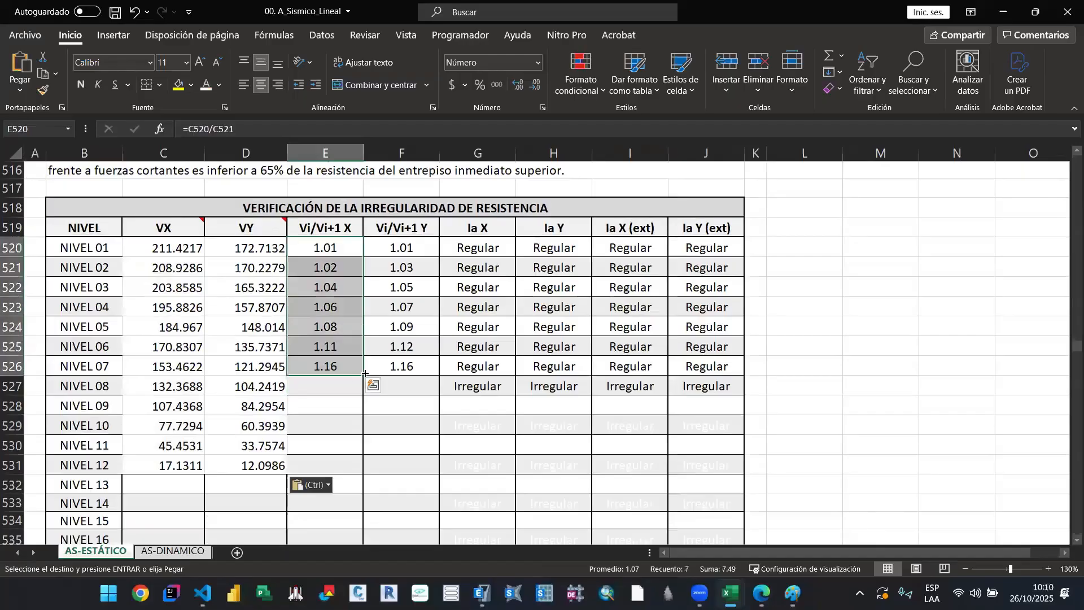
pyautogui.doubleClick(365, 374)
pyautogui.click(407, 411)
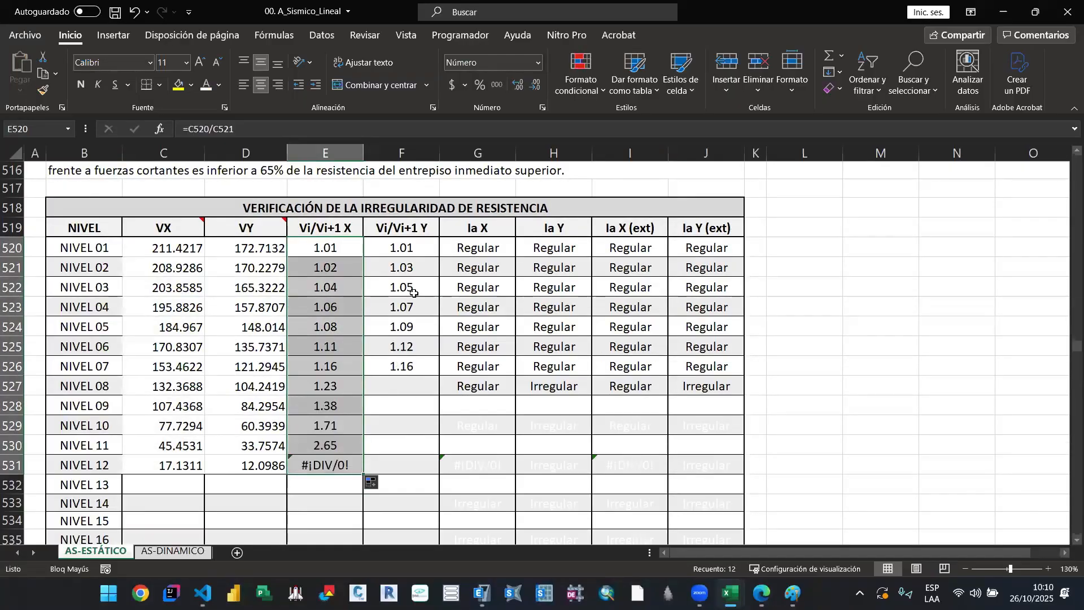
pyautogui.moveTo(399, 248); pyautogui.dragTo(436, 373)
pyautogui.moveTo(439, 375); pyautogui.dragTo(435, 470)
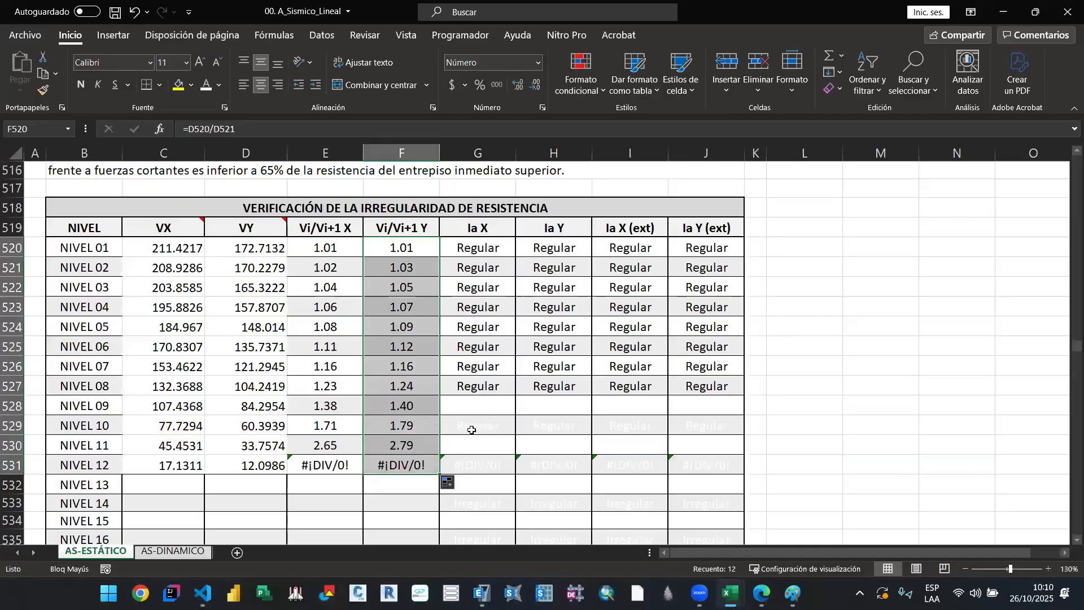
# Step: Clear the Vi/Vi+1 X and Vi/Vi+1 Y cells of NIVEL 12, which has no level above it
pyautogui.scroll(-1, 354, 433)
pyautogui.moveTo(326, 409); pyautogui.dragTo(402, 409)
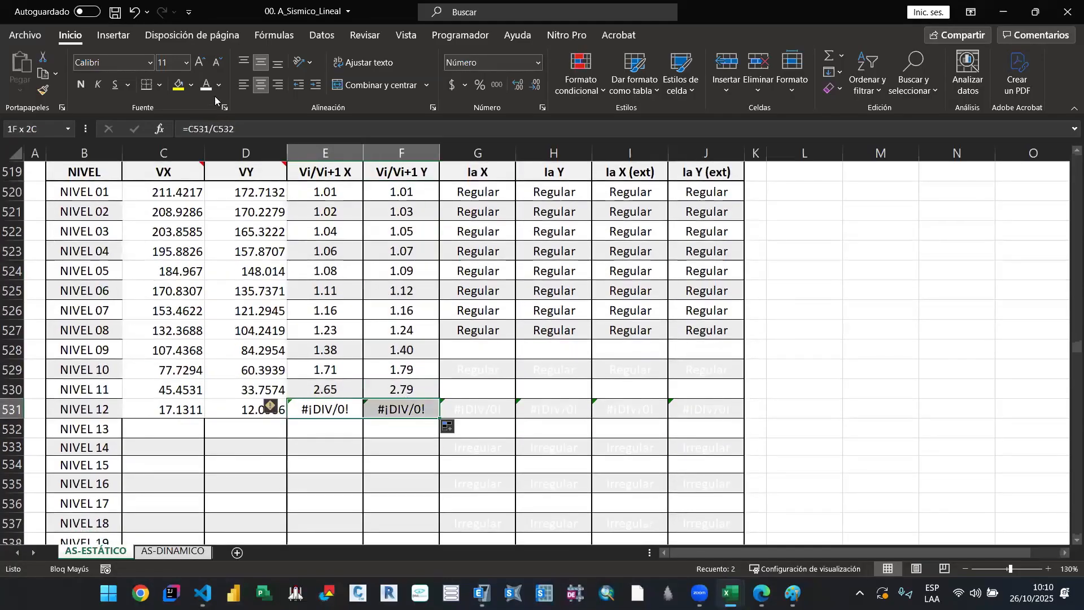
pyautogui.press('Delete')
# Step: Set the font colour of the Ia results for NIVEL 09 to NIVEL 11 to black, in both directions including the extreme columns
pyautogui.moveTo(489, 352); pyautogui.dragTo(693, 387)
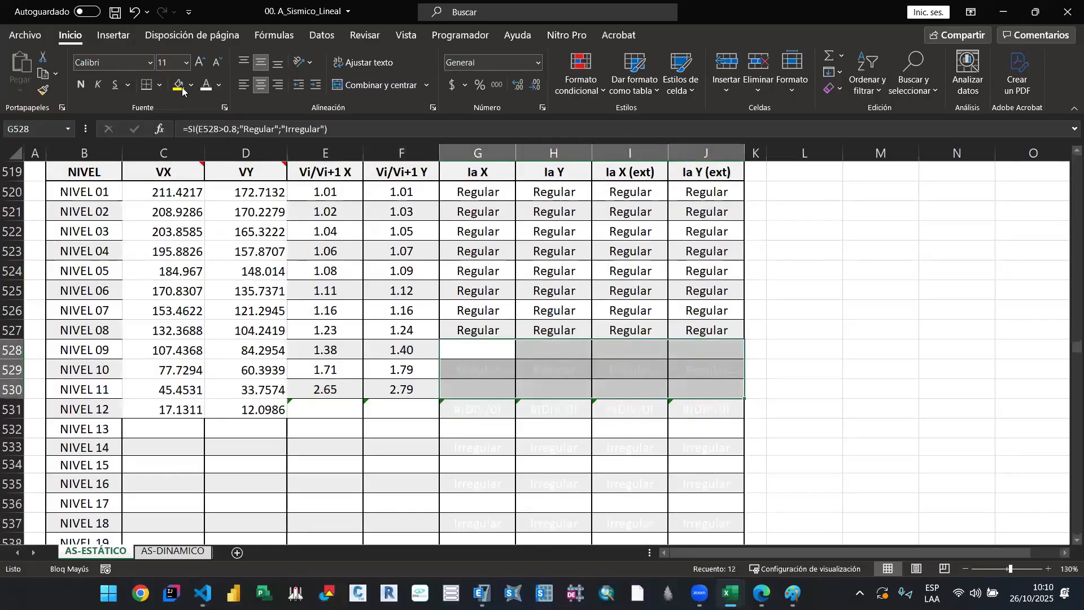
pyautogui.click(220, 85)
pyautogui.click(216, 112)
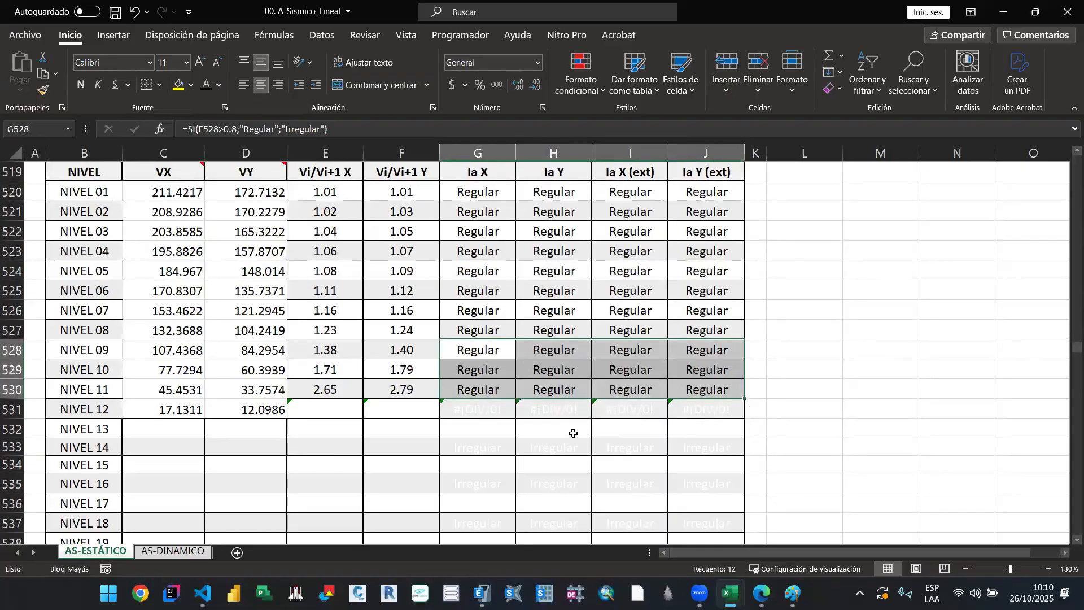
# Step: Review the completed strength irregularity table against the 80% and 65% criteria in the text above it
pyautogui.scroll(1, 679, 389)
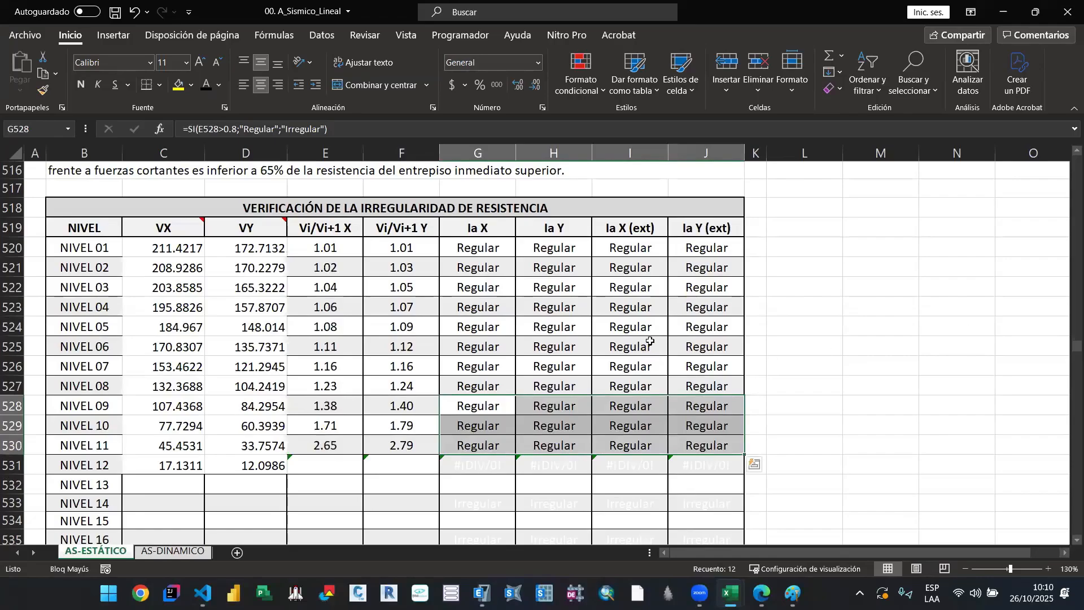
pyautogui.click(486, 208)
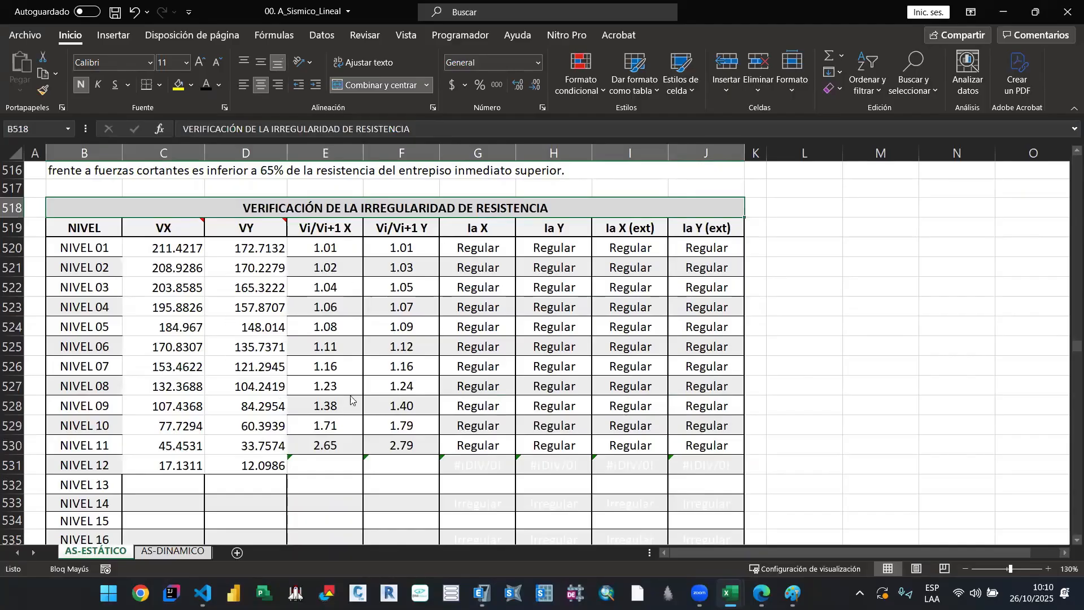
pyautogui.scroll(2, 538, 434)
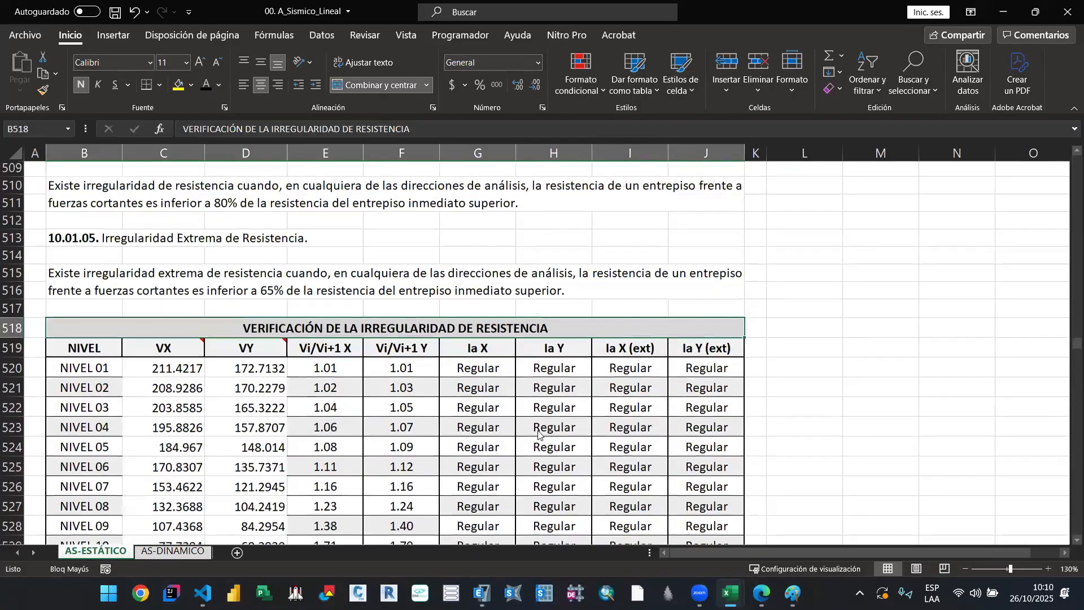
pyautogui.scroll(6, 539, 434)
pyautogui.scroll(-9, 528, 441)
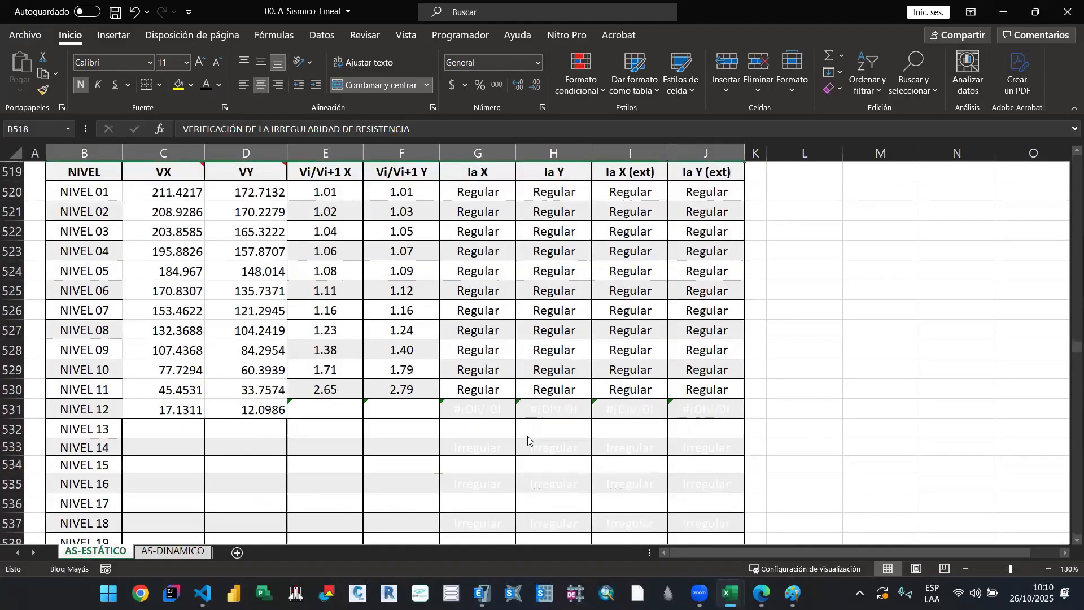
pyautogui.scroll(1, 528, 441)
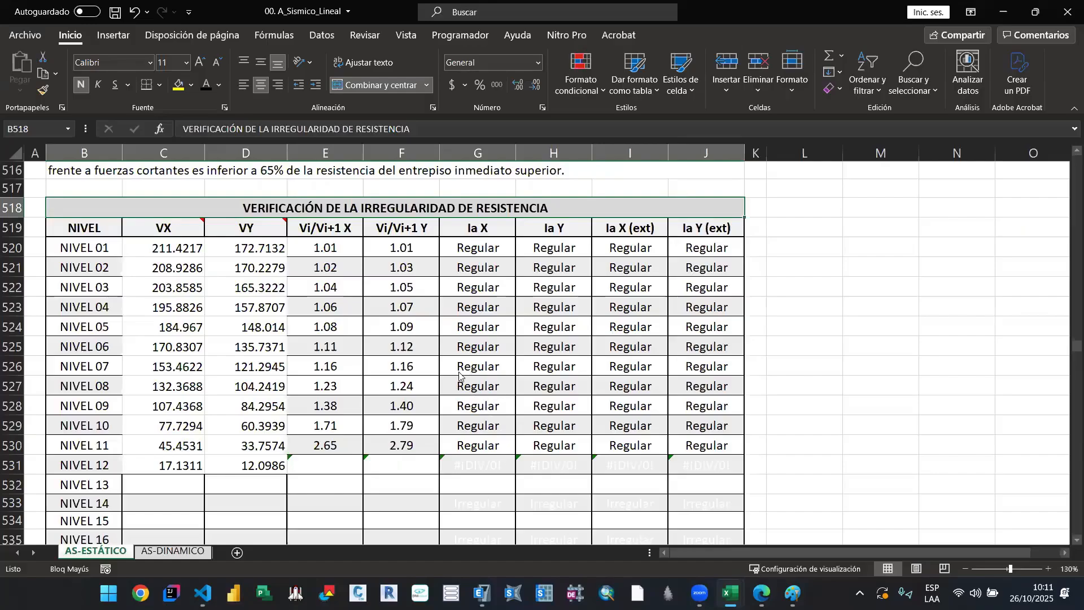
pyautogui.scroll(1, 435, 395)
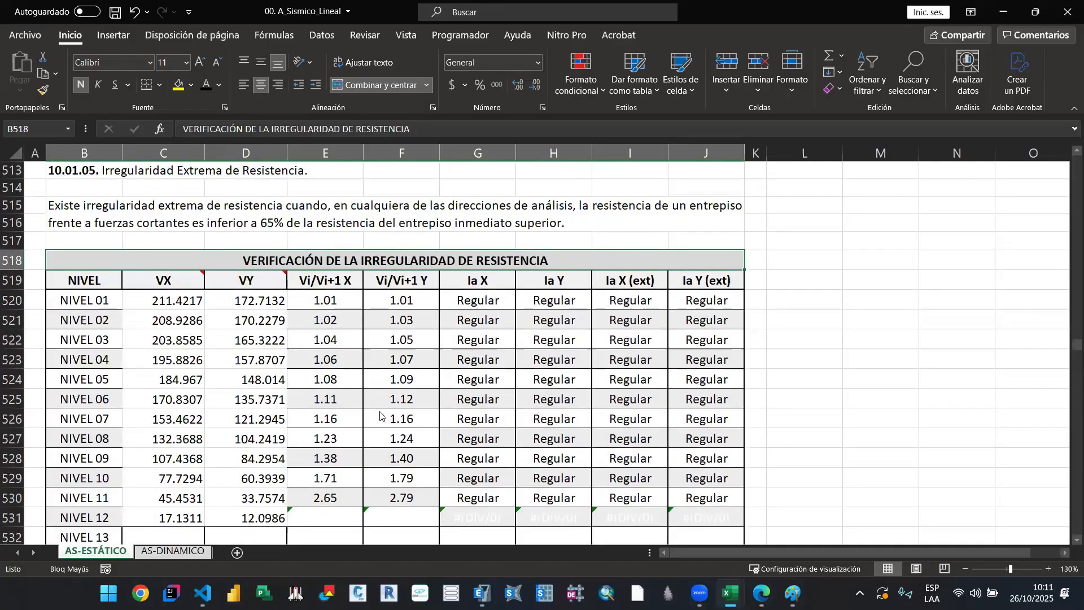
# Step: Inspect the Vi/Vi+1 X and Vi/Vi+1 Y ratio formulas of NIVEL 01 without changing them
pyautogui.doubleClick(326, 305)
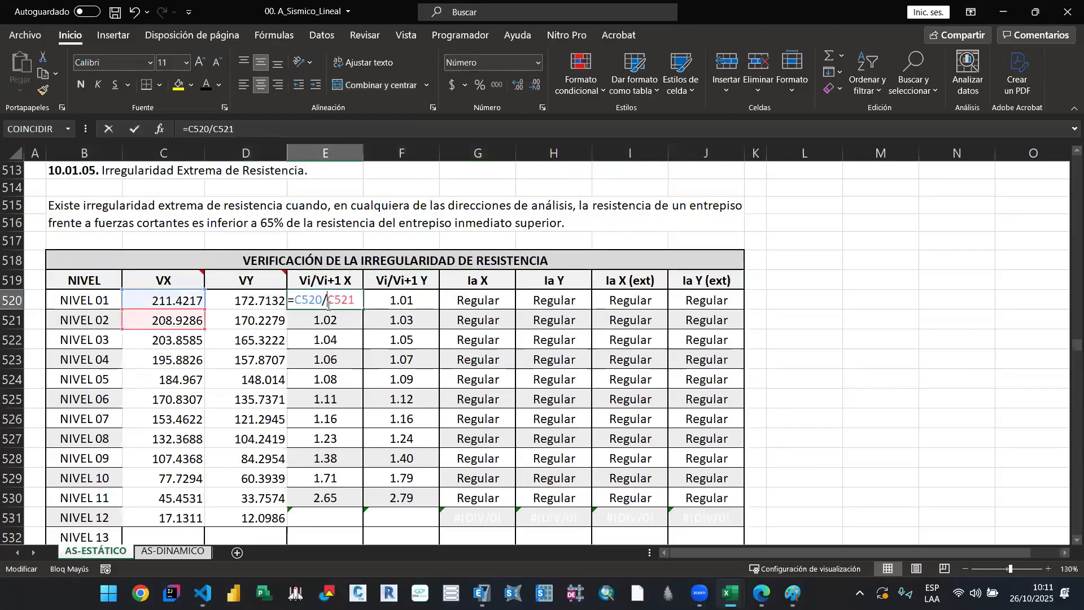
pyautogui.press('Escape')
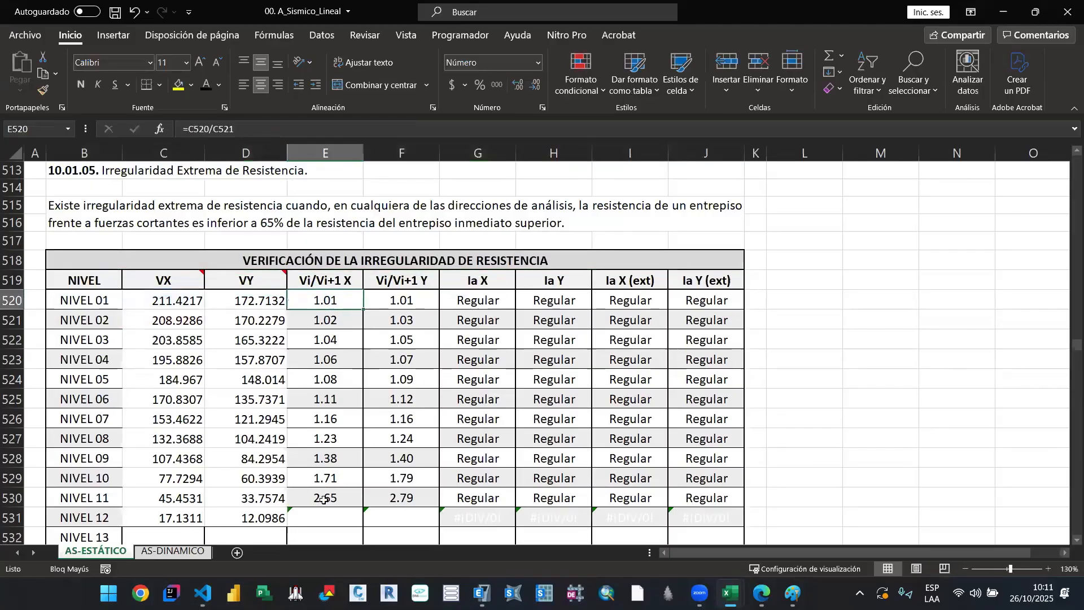
pyautogui.doubleClick(402, 300)
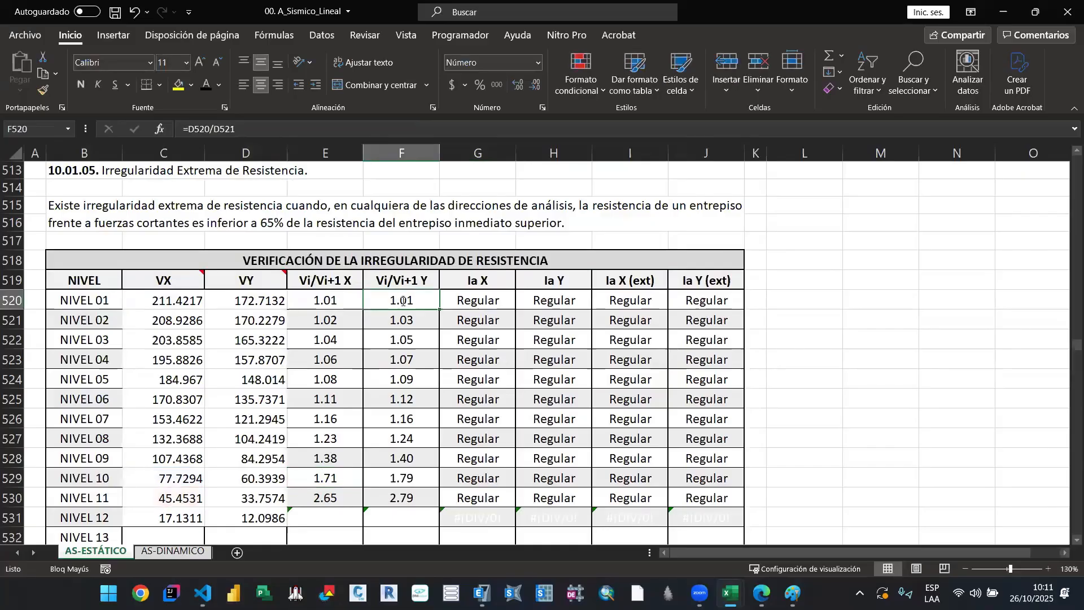
pyautogui.press('Escape')
# Step: Inspect the NIVEL 01 formulas that classify Ia X, Ia Y, Ia X (ext) and Ia Y (ext) without changing them
pyautogui.doubleClick(472, 300)
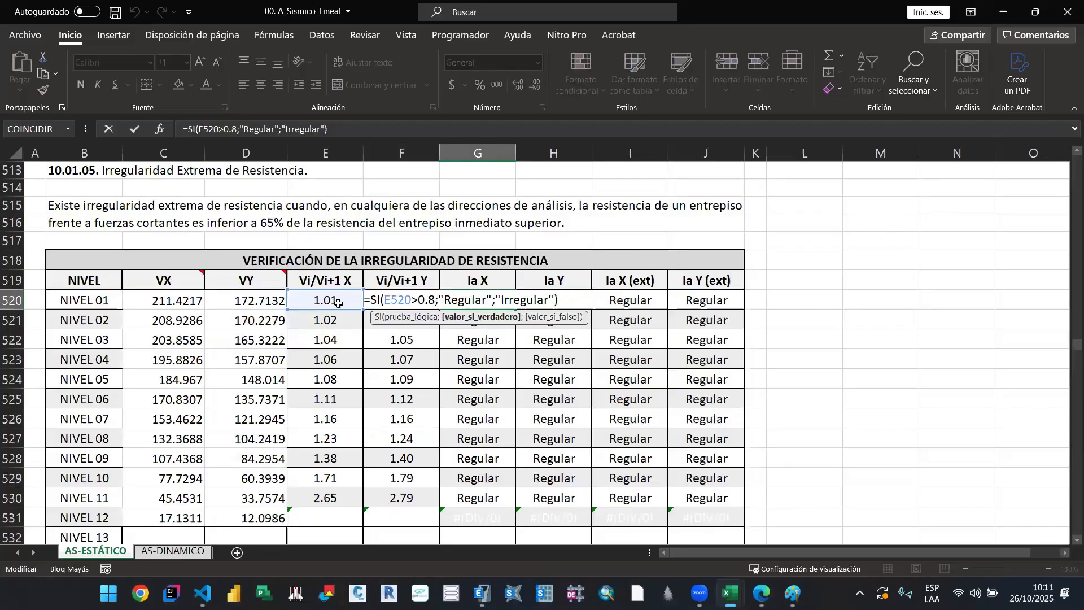
pyautogui.press('Escape')
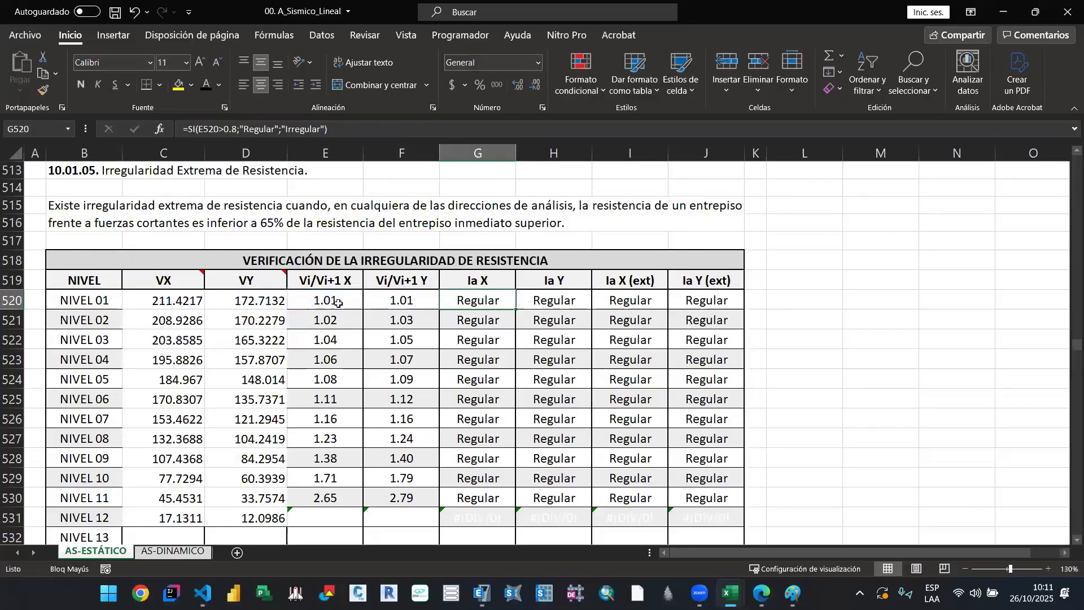
pyautogui.doubleClick(538, 302)
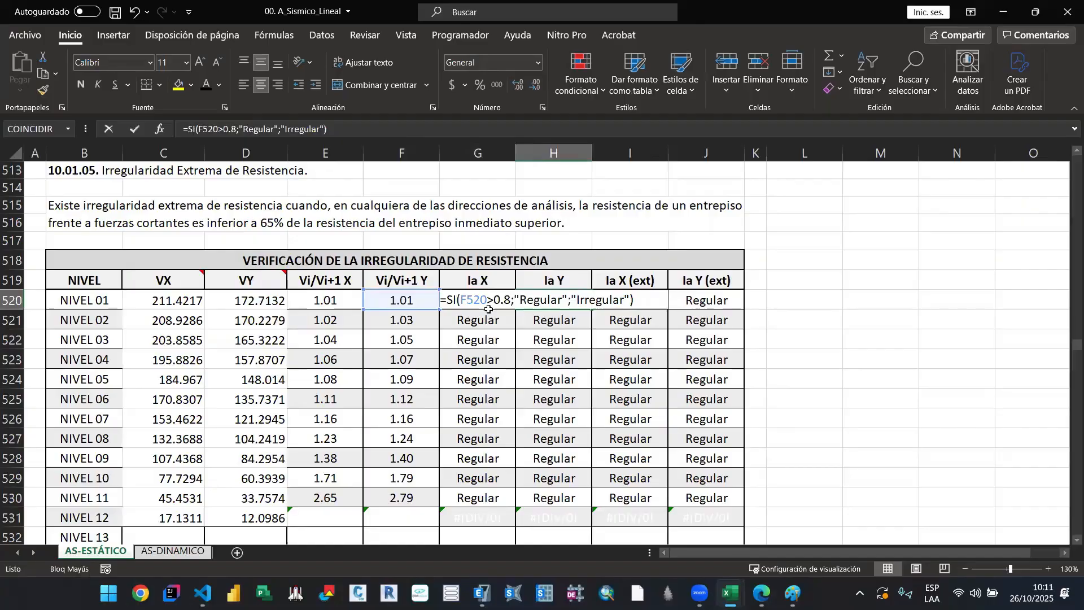
pyautogui.press('Escape')
pyautogui.click(656, 300)
pyautogui.doubleClick(655, 300)
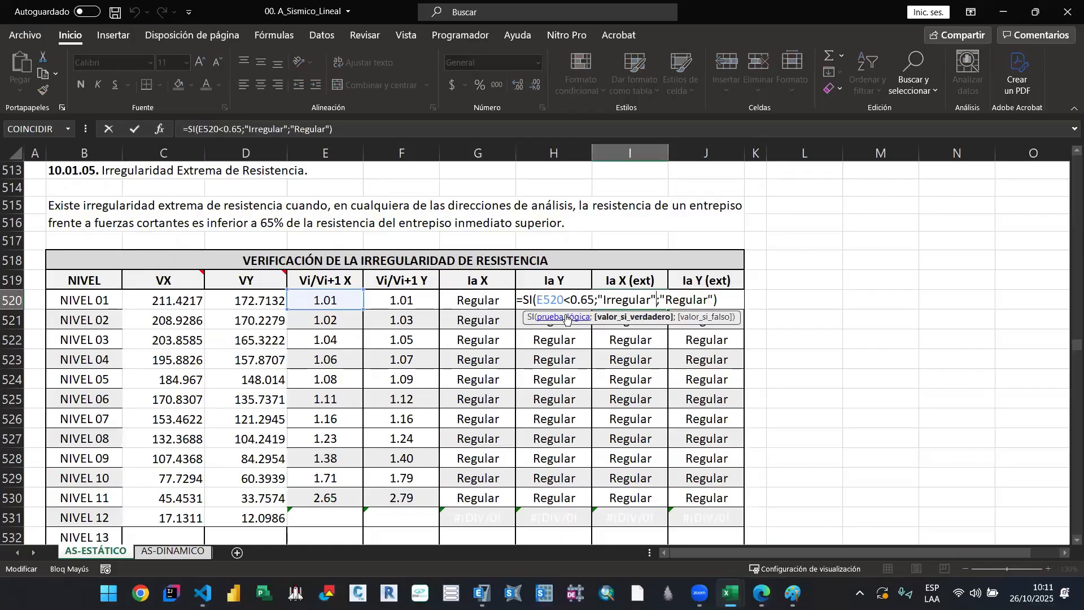
pyautogui.press('Escape')
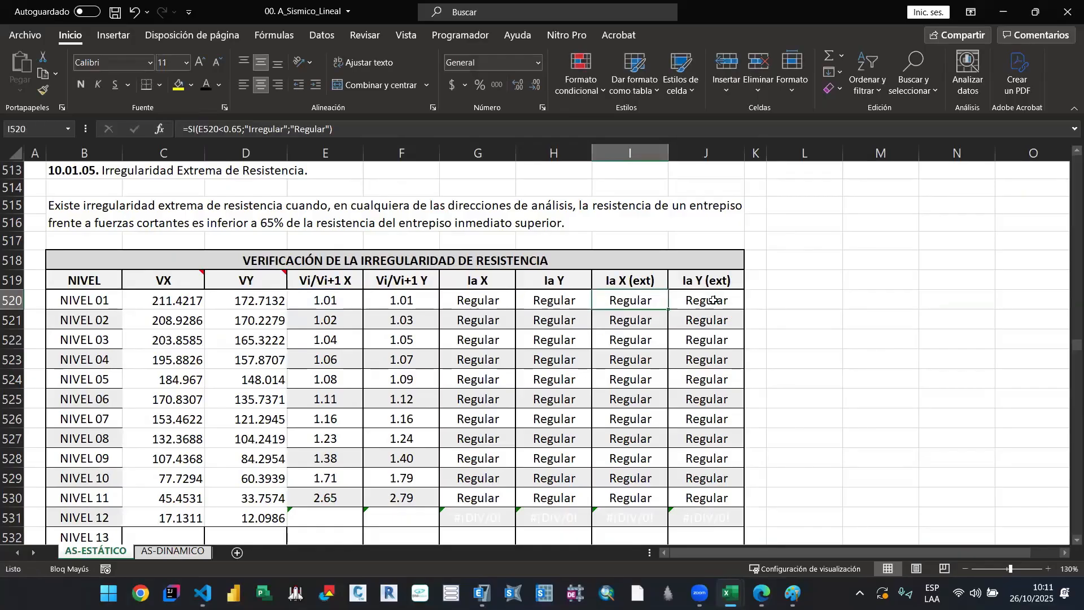
pyautogui.doubleClick(714, 300)
pyautogui.press('Escape')
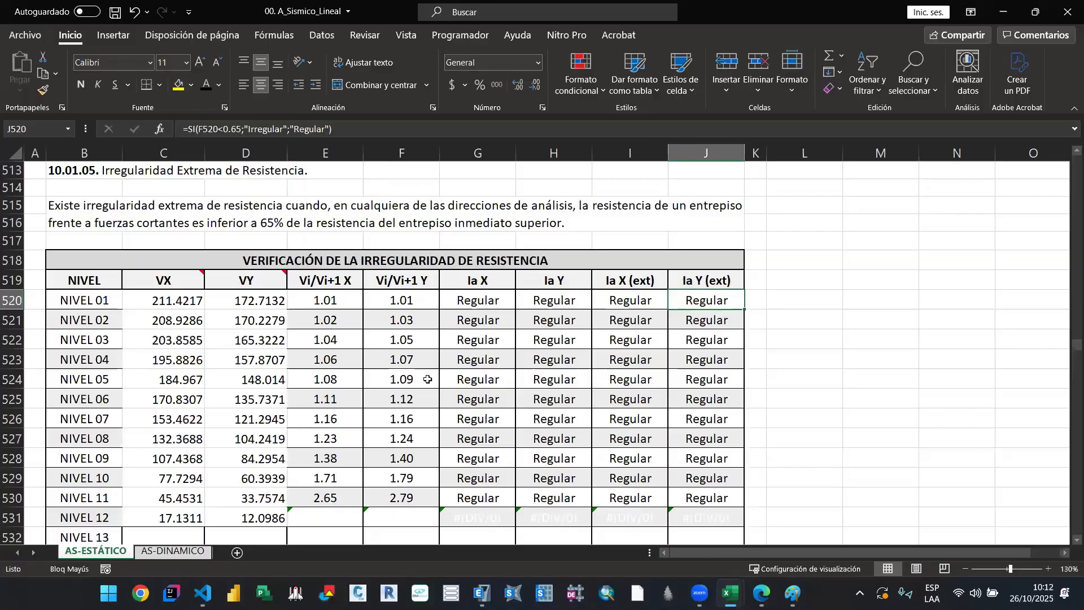
# Step: Examine the VX and VY shear values of NIVEL 01 to NIVEL 12 in the strength irregularity table
pyautogui.scroll(-3, 334, 412)
pyautogui.click(334, 412)
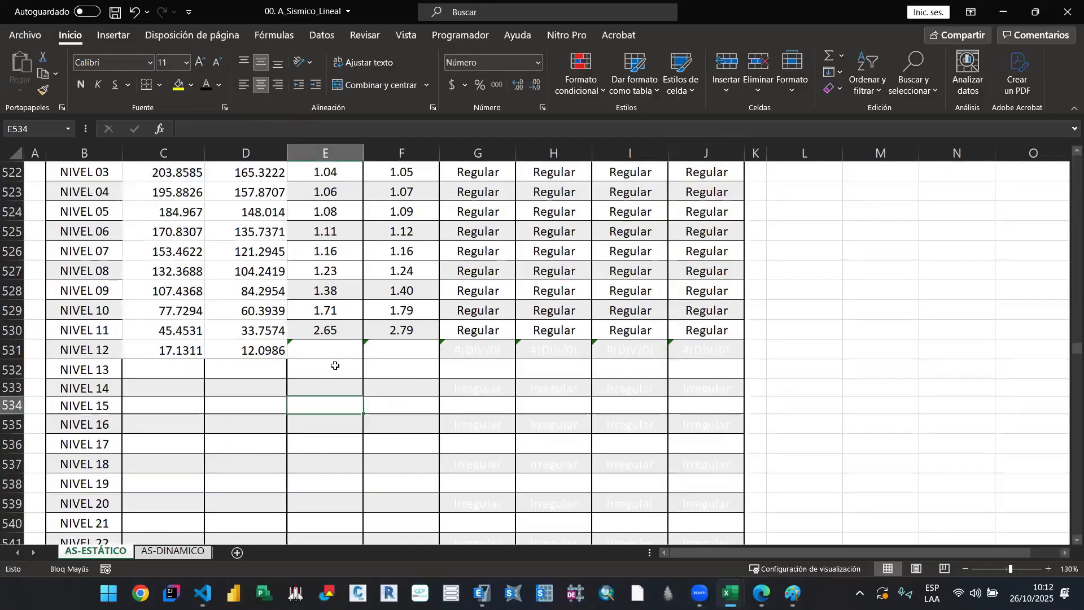
pyautogui.scroll(1, 396, 379)
pyautogui.scroll(2, 226, 316)
pyautogui.scroll(-2, 217, 340)
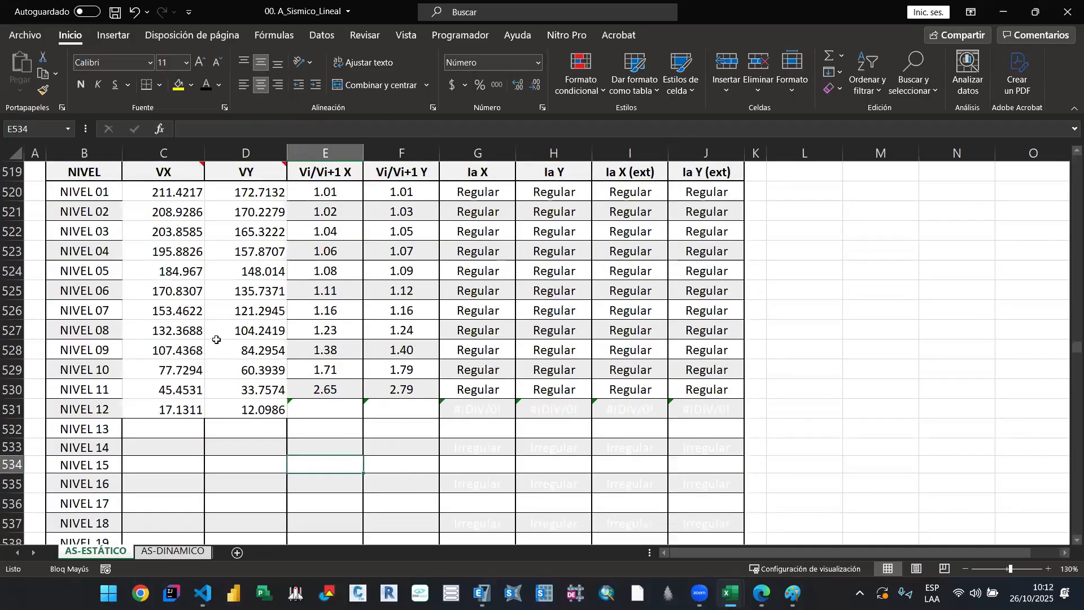
pyautogui.scroll(1, 202, 263)
pyautogui.moveTo(167, 249); pyautogui.dragTo(265, 468)
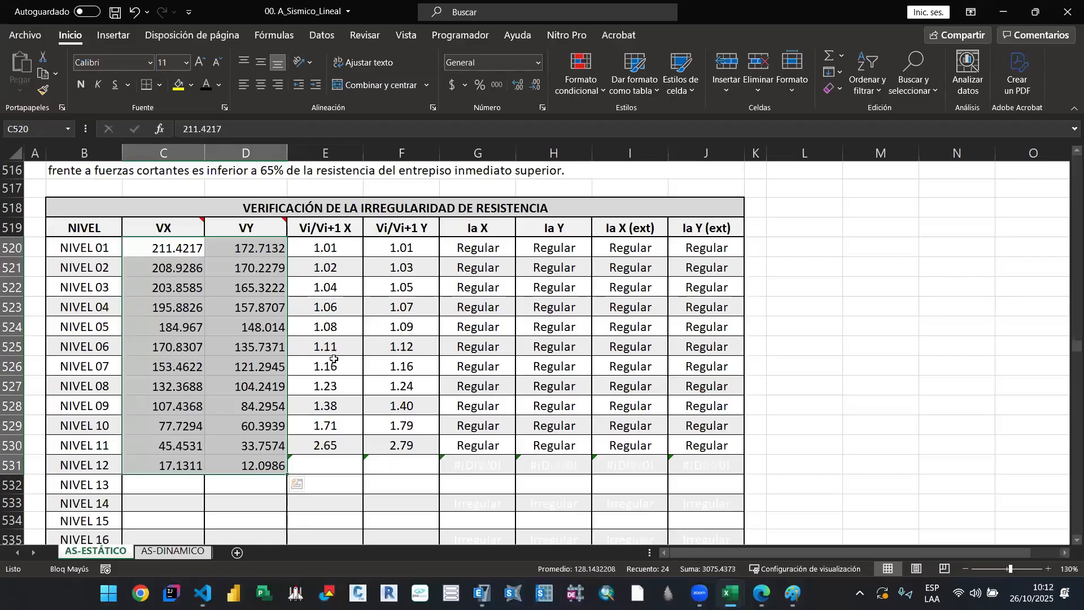
pyautogui.click(330, 286)
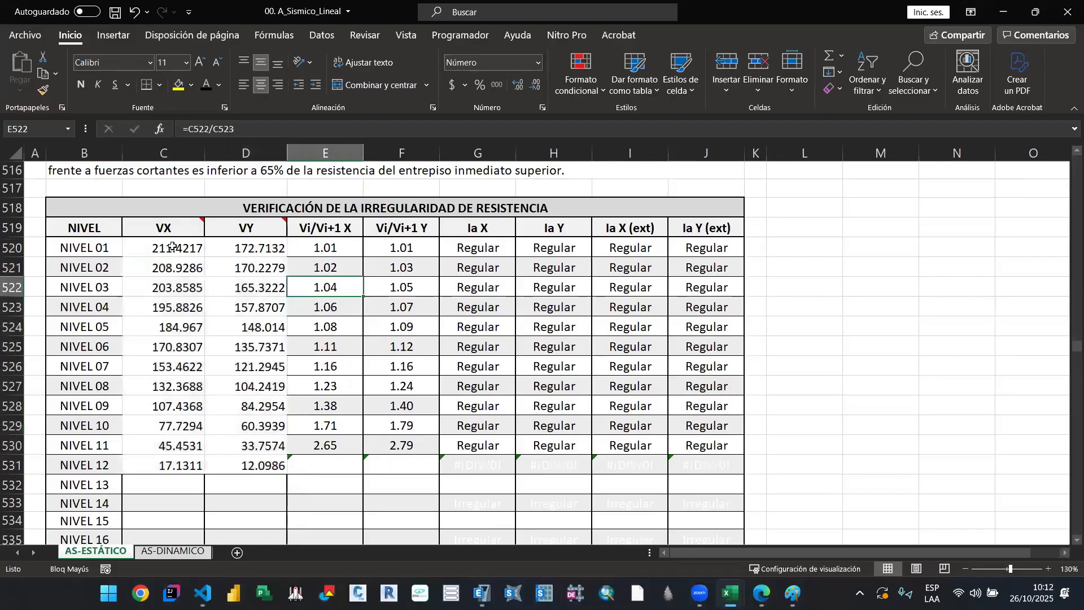
pyautogui.moveTo(172, 247); pyautogui.dragTo(249, 466)
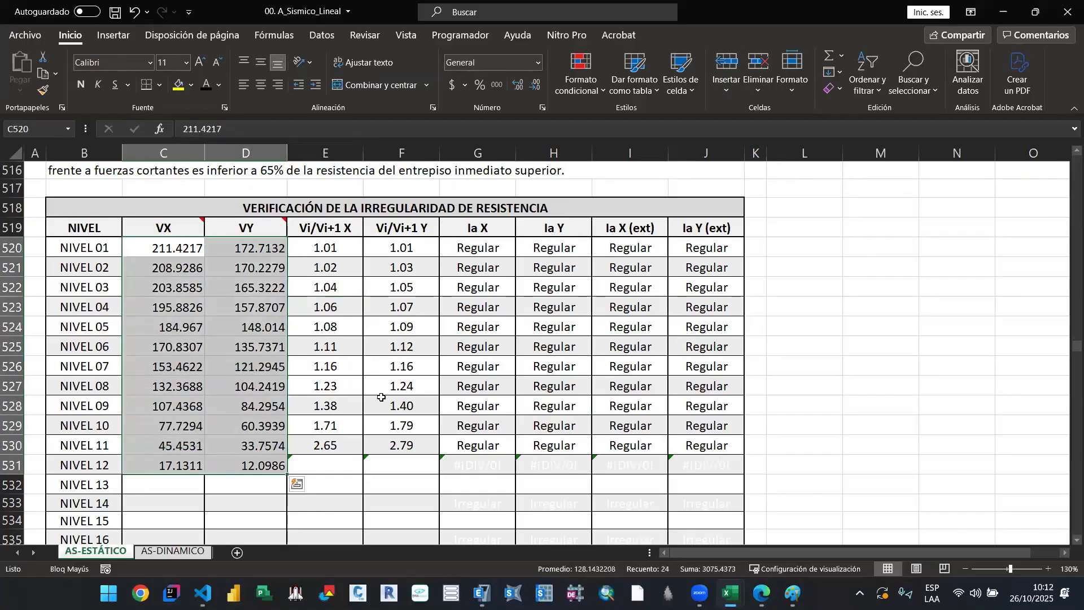
# Step: Check the FACTORES DE IRREGULARIDAD row of the strength irregularity table against the level-by-level results
pyautogui.scroll(-11, 427, 407)
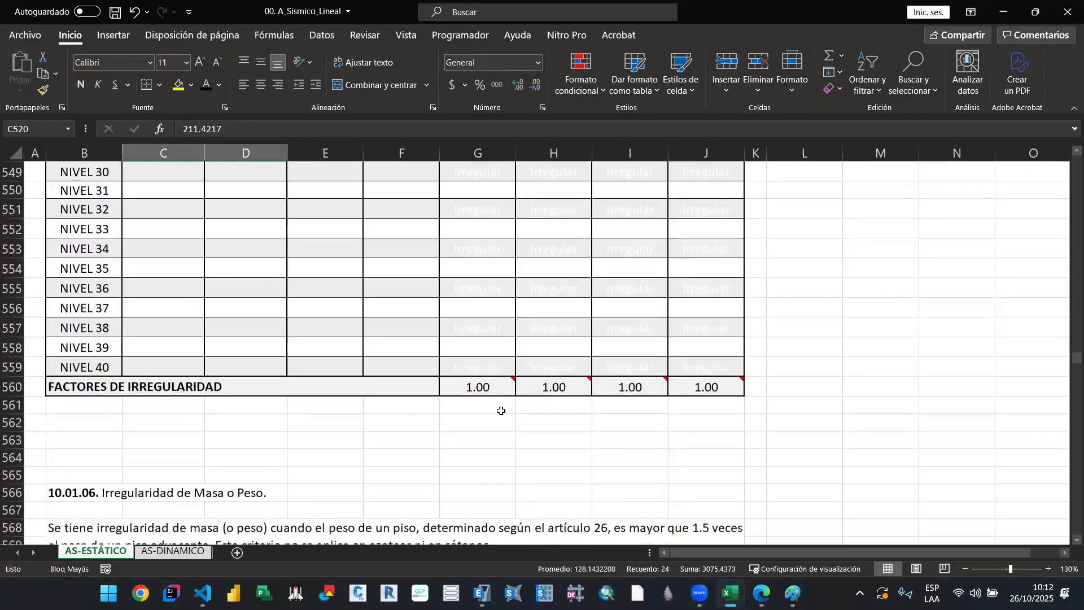
pyautogui.click(627, 389)
pyautogui.click(495, 424)
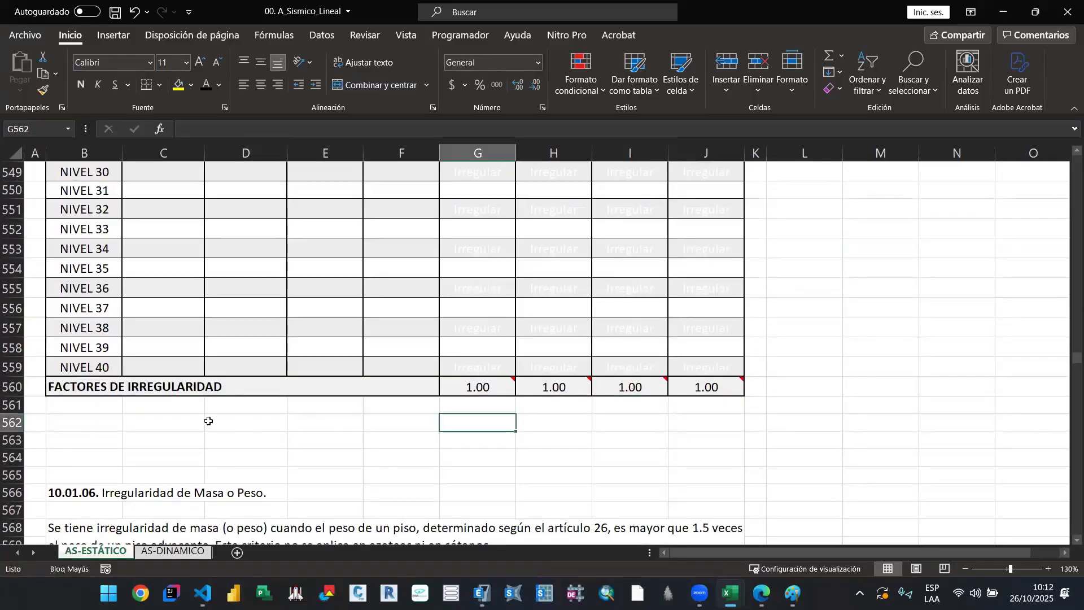
pyautogui.click(85, 408)
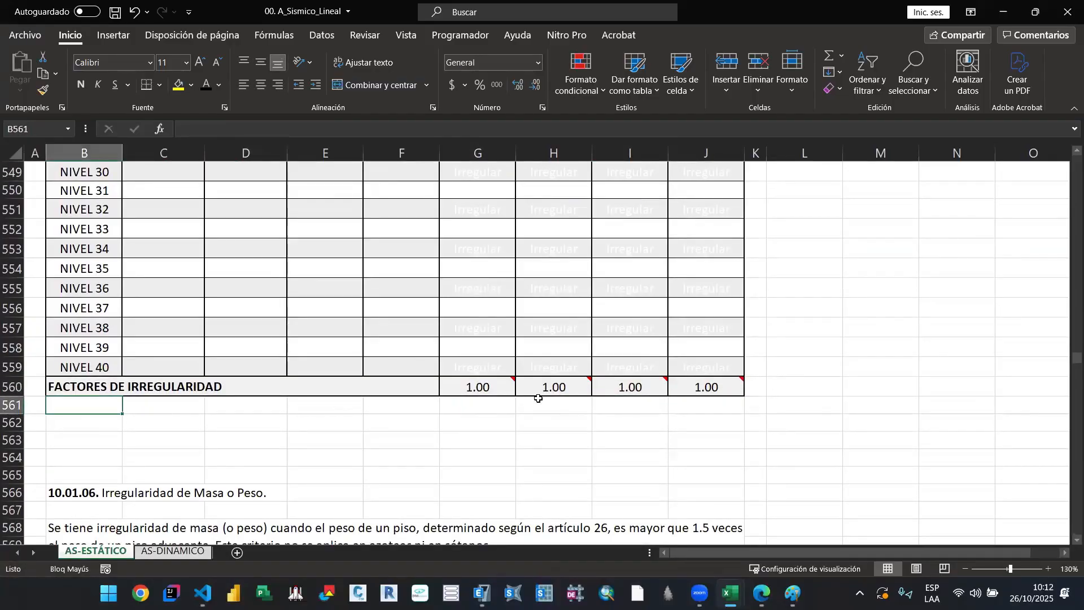
pyautogui.moveTo(551, 395)
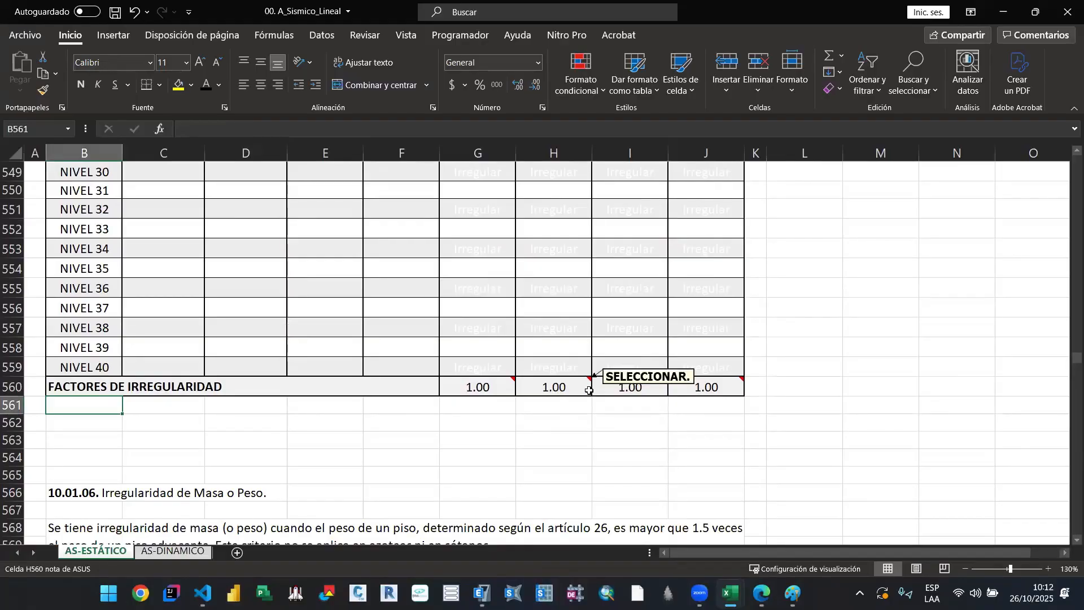
pyautogui.scroll(9, 510, 450)
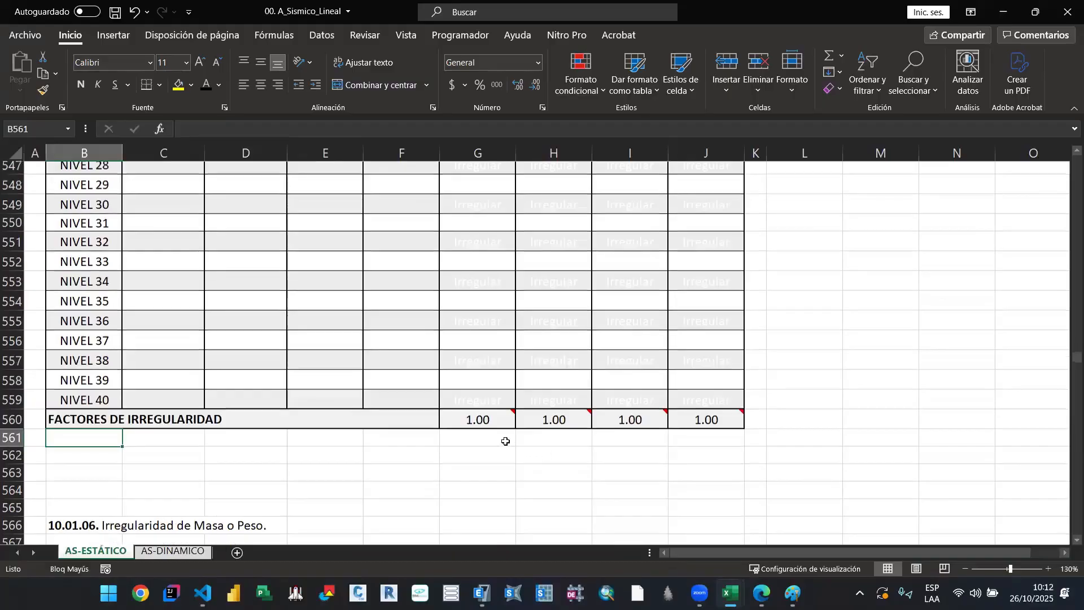
pyautogui.scroll(2, 439, 414)
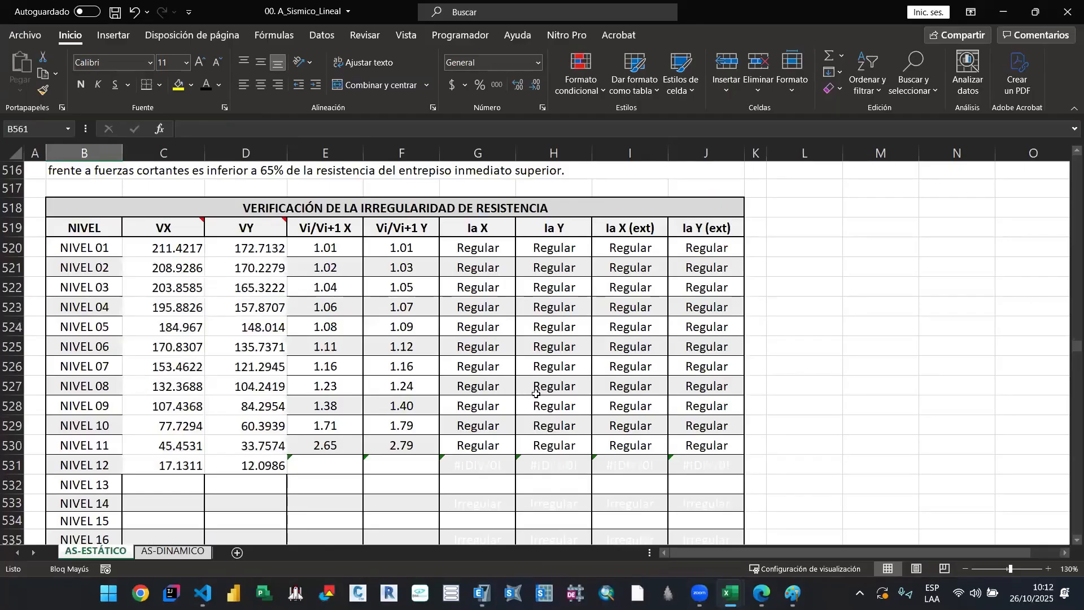
# Step: Go to section 10.01.06 and view the mass or weight irregularity verification table
pyautogui.scroll(-15, 538, 400)
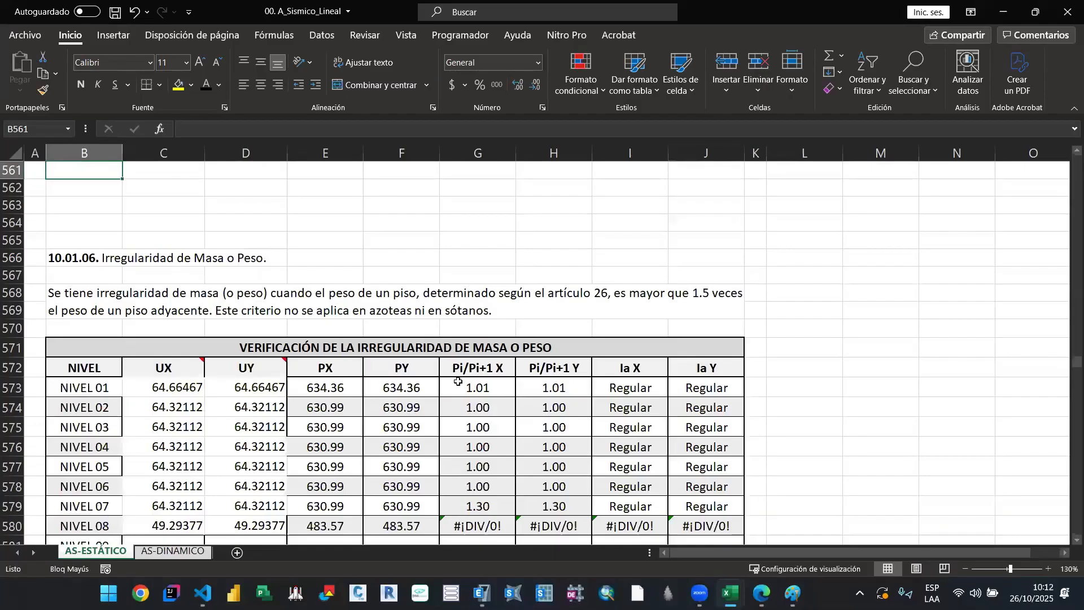
pyautogui.click(490, 350)
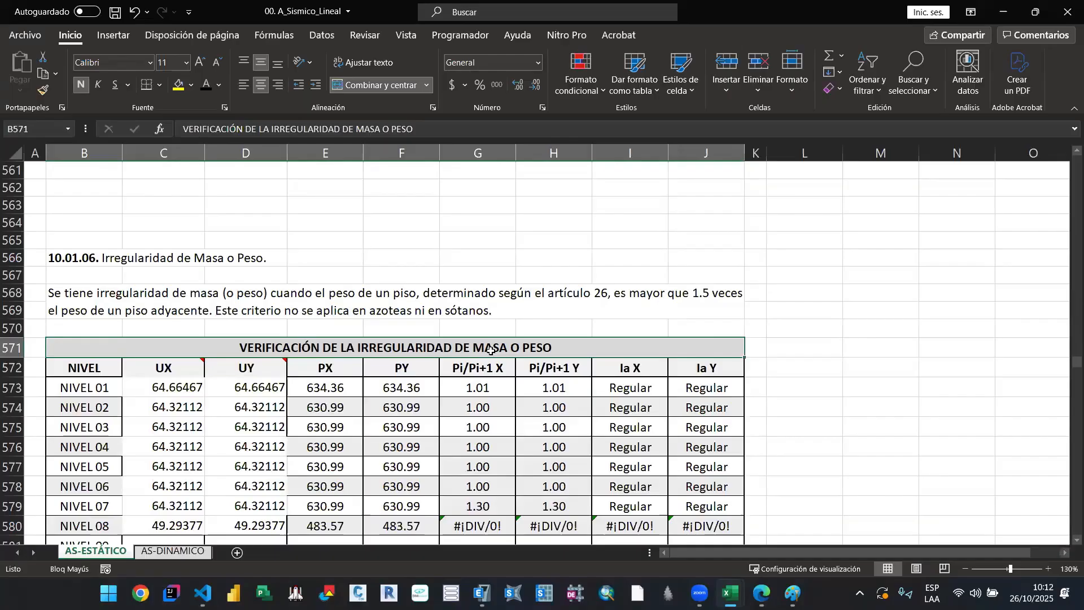
pyautogui.scroll(-1, 489, 348)
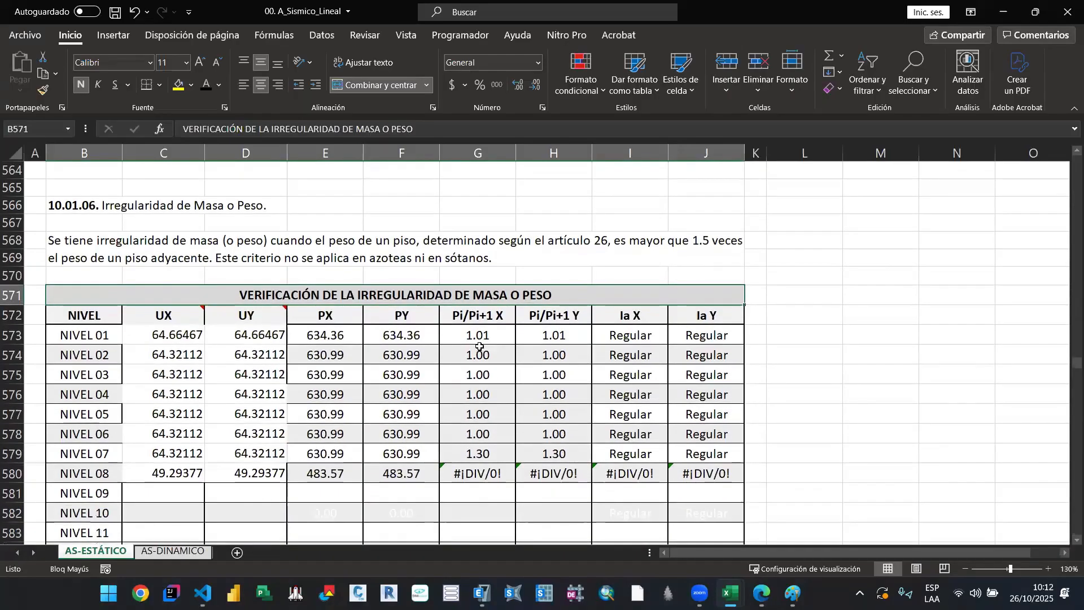
# Step: Review the strength irregularity table of section 10.01.05, from the NIVEL 01 shear VX through the FACTORES DE IRREGULARIDAD row
pyautogui.scroll(-2, 479, 347)
pyautogui.scroll(1, 365, 392)
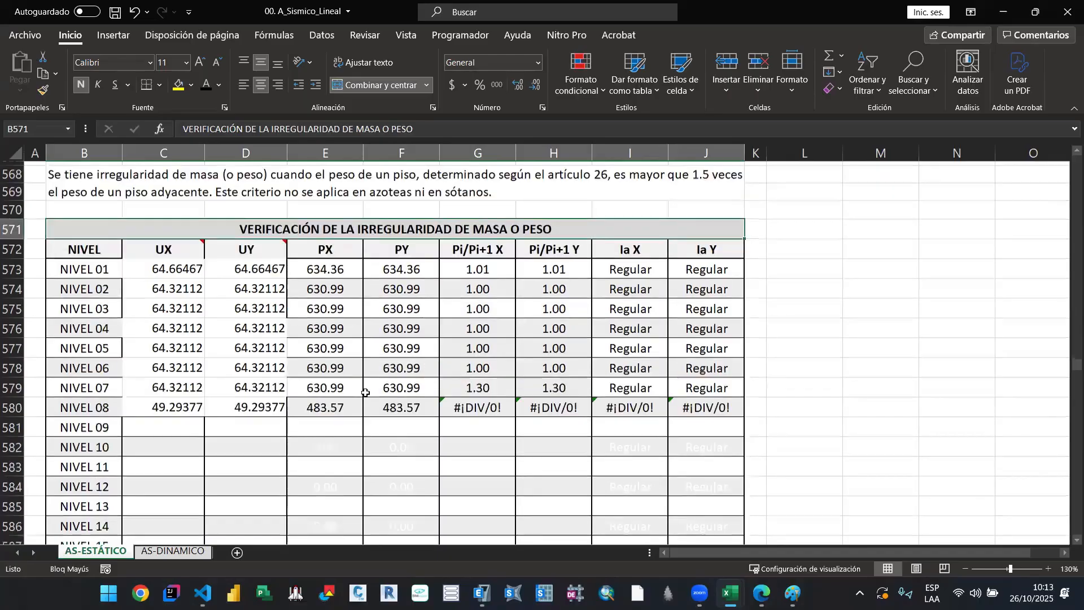
pyautogui.scroll(1, 365, 393)
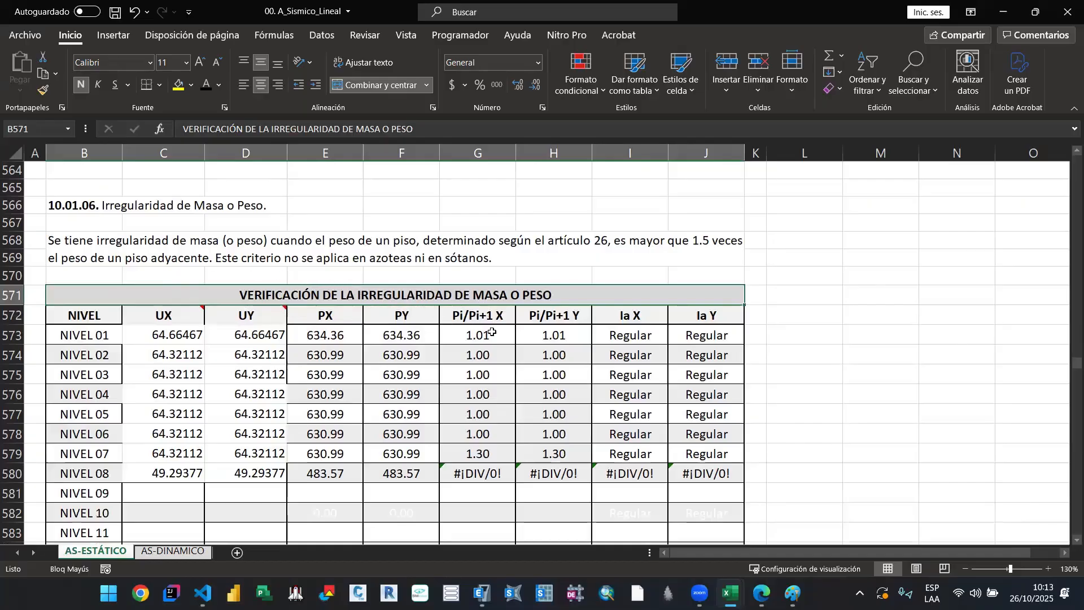
pyautogui.scroll(20, 478, 357)
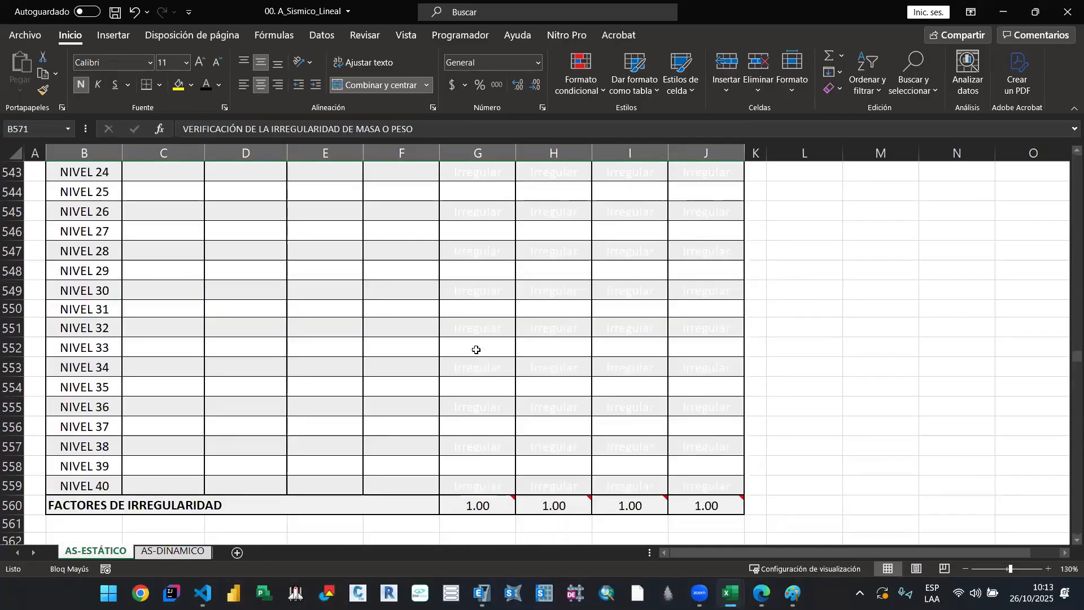
pyautogui.scroll(-3, 267, 350)
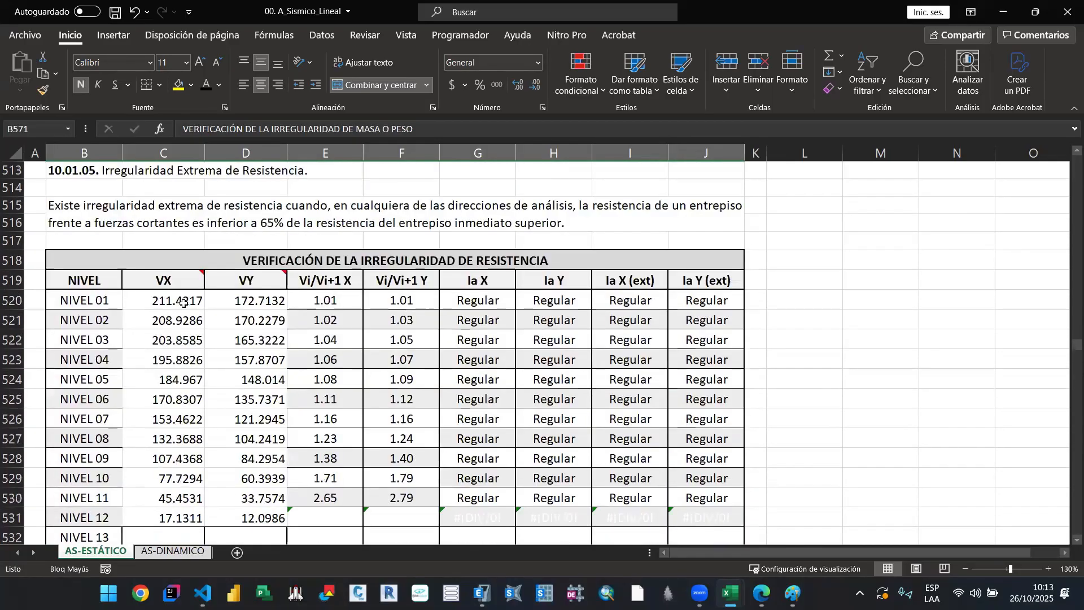
pyautogui.click(183, 302)
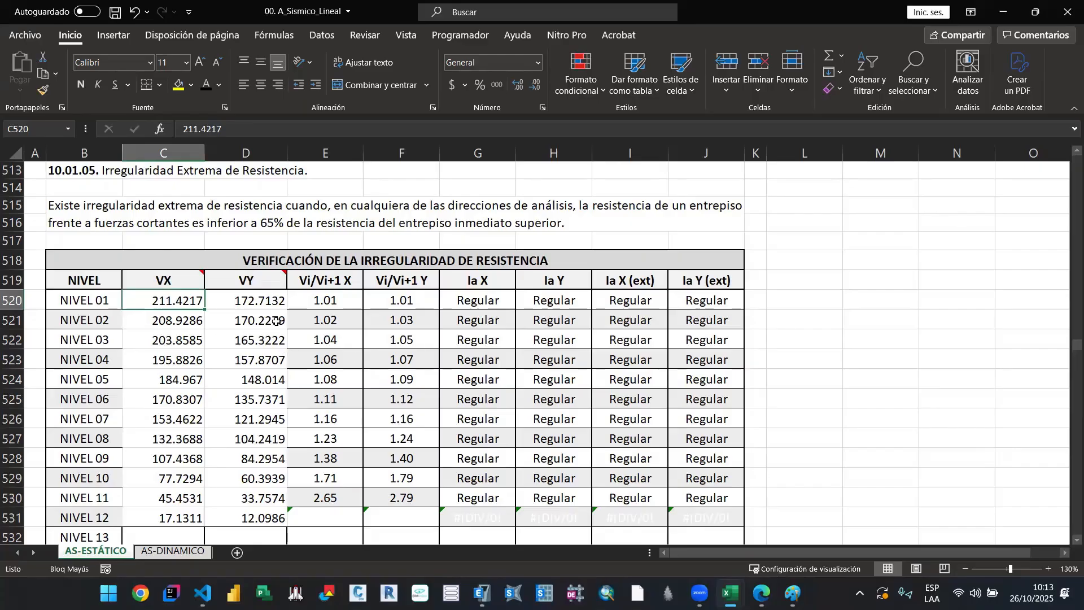
pyautogui.scroll(-3, 370, 396)
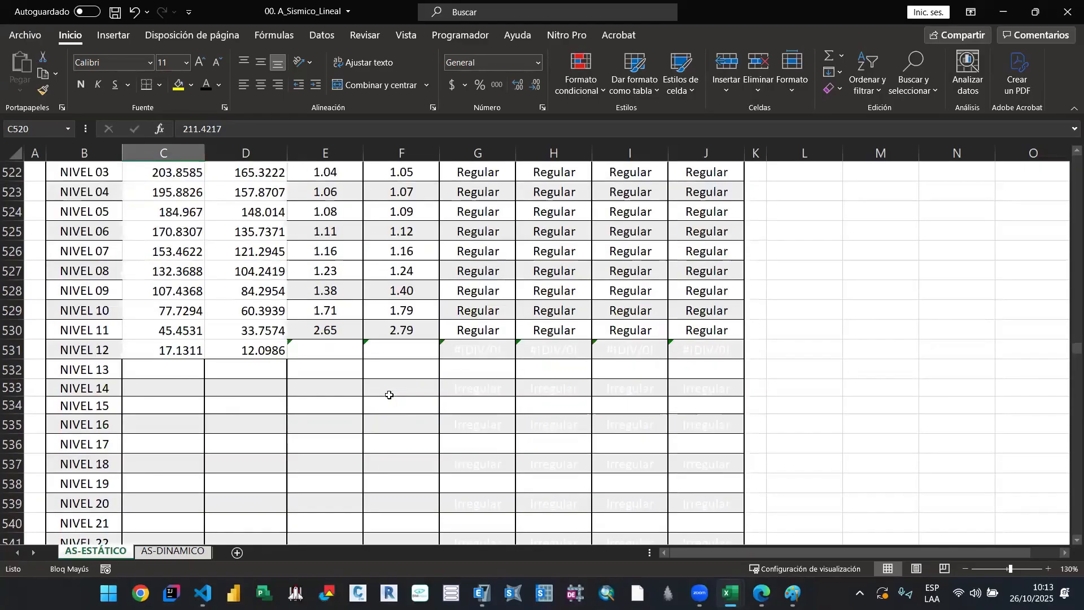
pyautogui.scroll(-9, 390, 395)
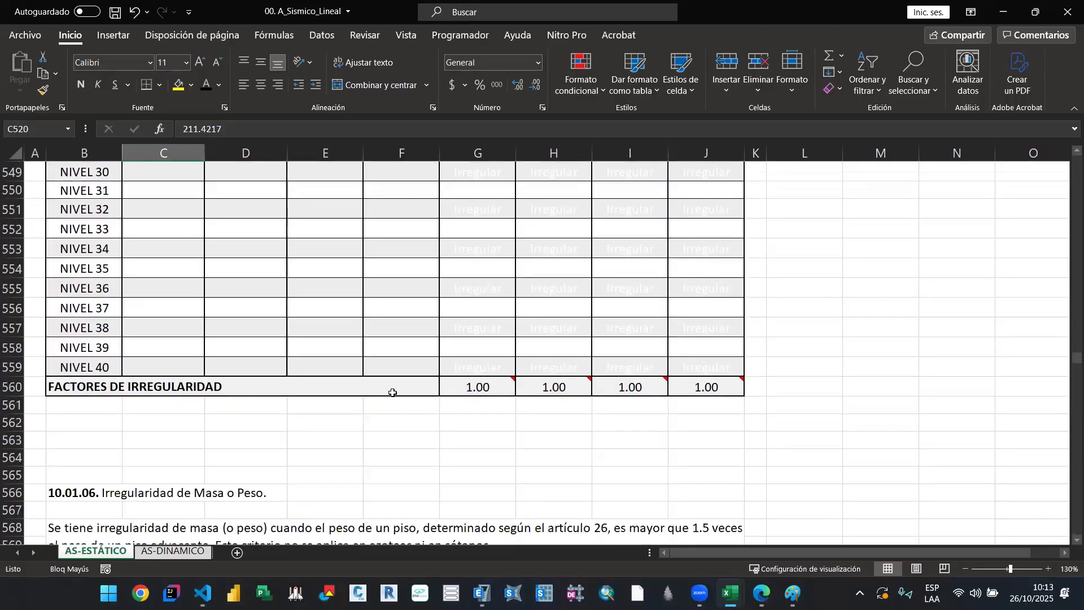
pyautogui.scroll(10, 392, 392)
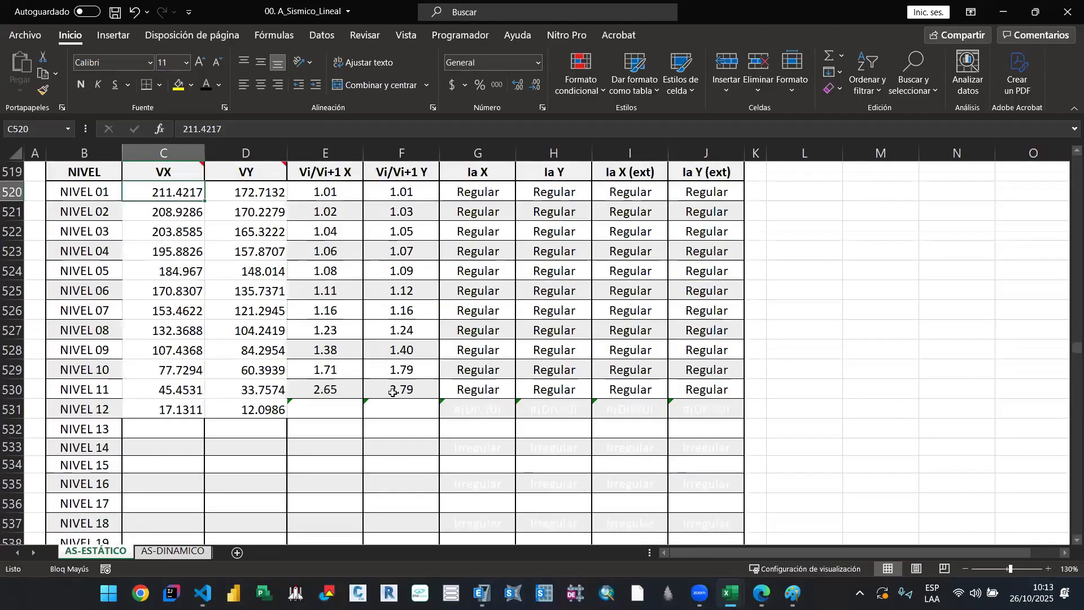
pyautogui.scroll(1, 394, 392)
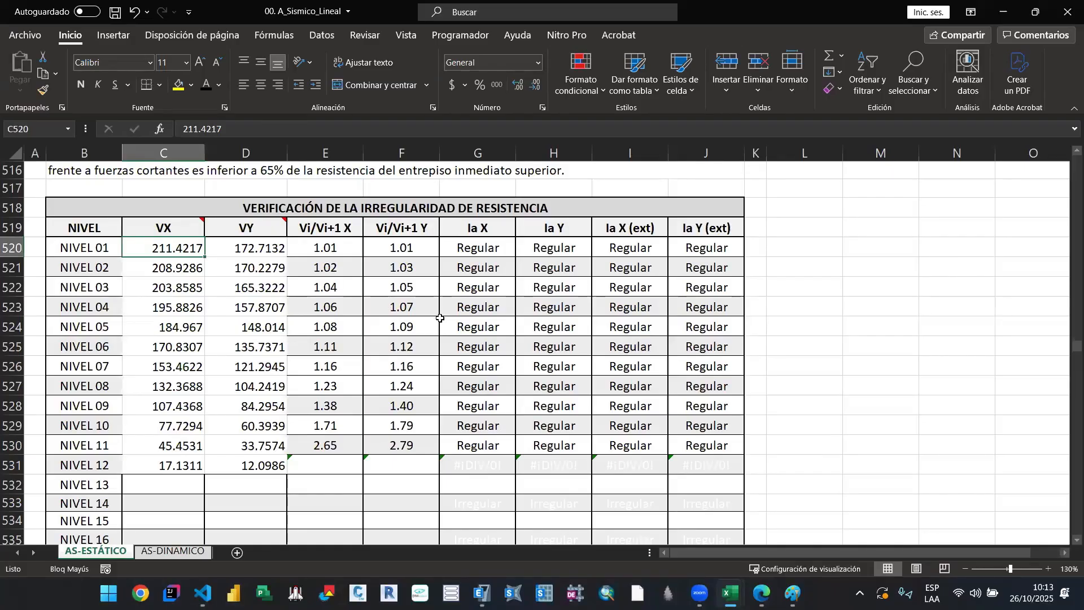
# Step: Return to section 10.01.06, select the Irregularidad de Masa o Peso heading, and switch away from the workbook
pyautogui.scroll(-3, 441, 317)
pyautogui.scroll(3, 440, 317)
pyautogui.scroll(-6, 339, 308)
pyautogui.scroll(-10, 338, 316)
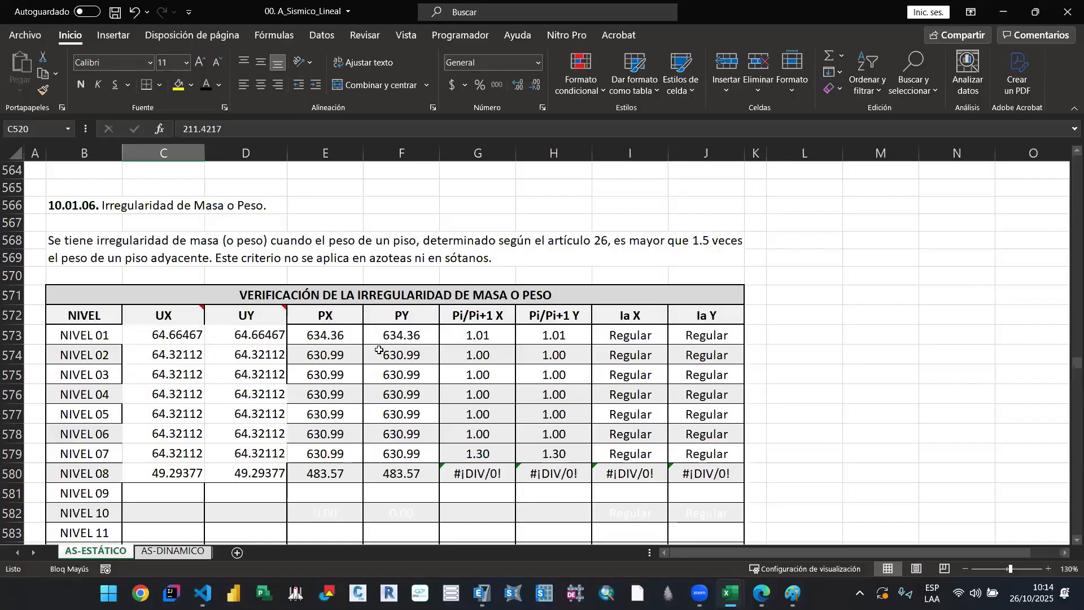
pyautogui.click(95, 206)
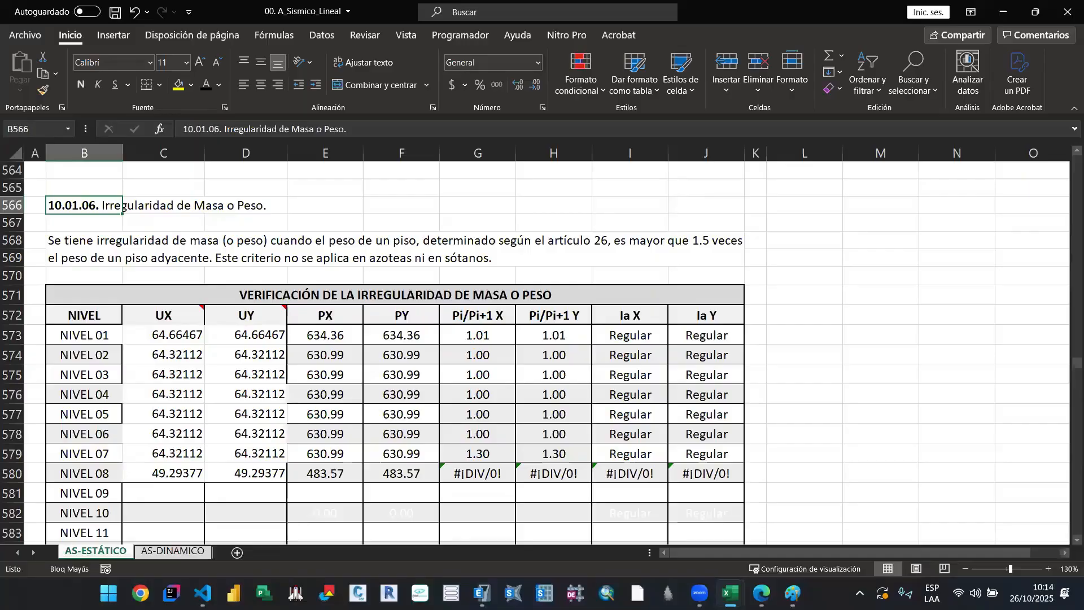
pyautogui.hotkey('alt', 'Tab')
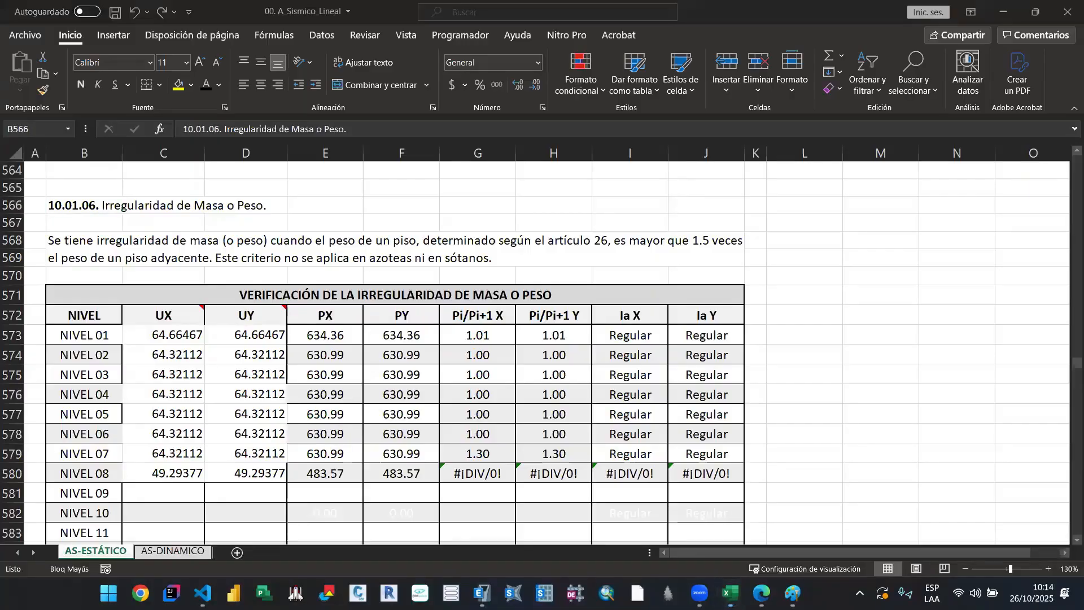
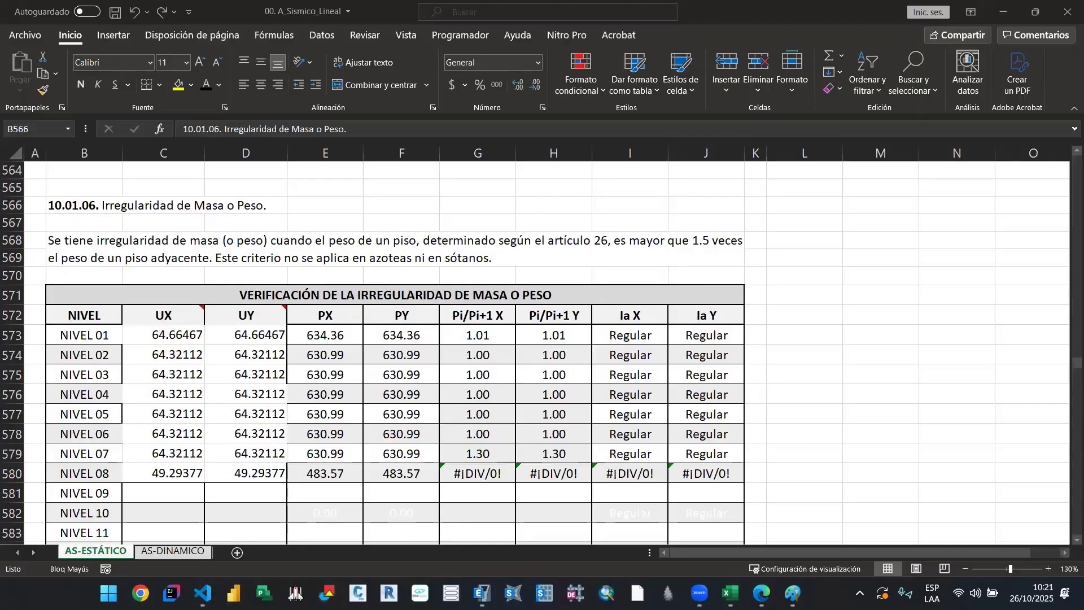
# Step: Recheck the strength irregularity table and its FACTORES DE IRREGULARIDAD row, and return to the mass irregularity table of section 10.01.06
pyautogui.click(653, 295)
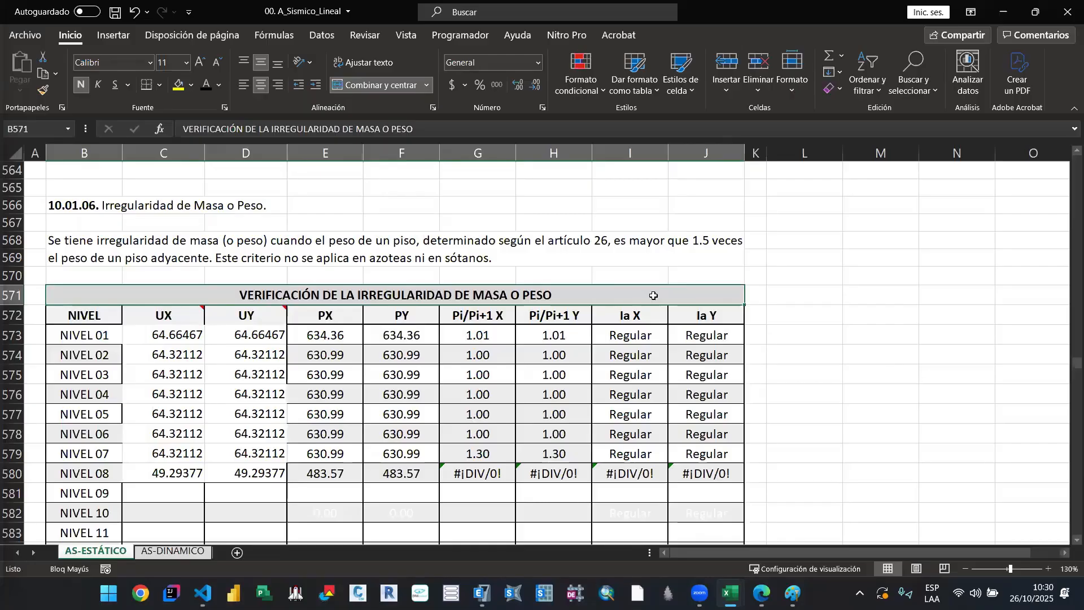
pyautogui.click(621, 253)
pyautogui.scroll(1, 568, 291)
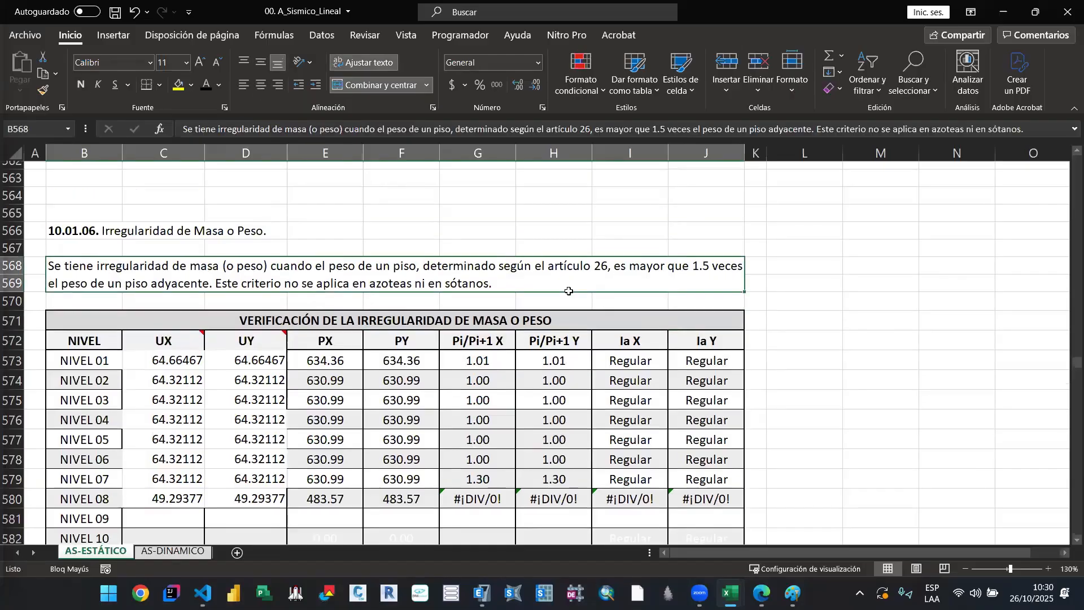
pyautogui.scroll(15, 568, 291)
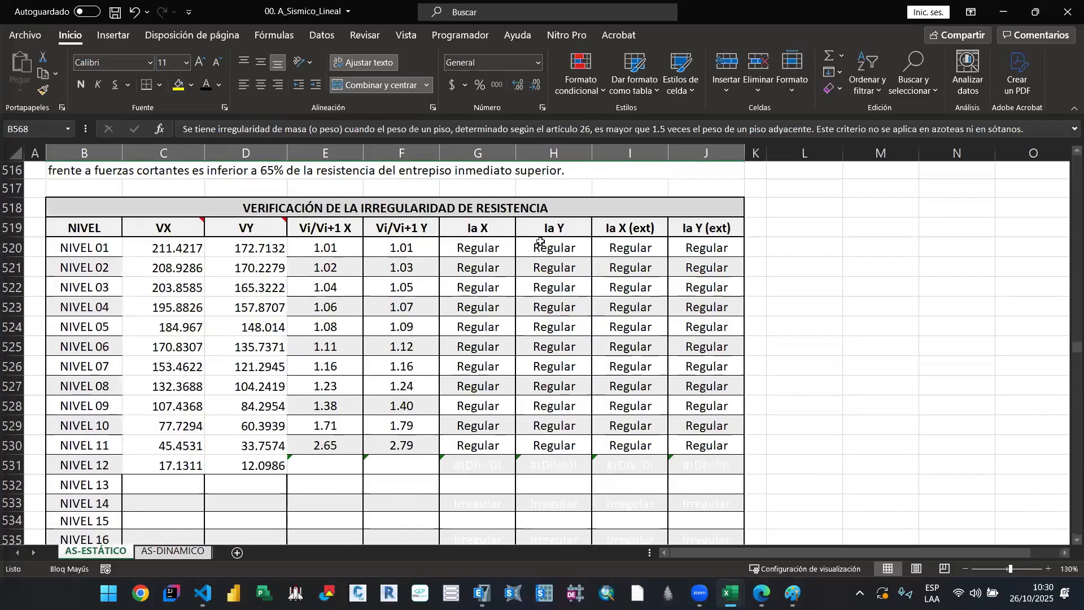
pyautogui.click(549, 210)
pyautogui.scroll(-12, 557, 286)
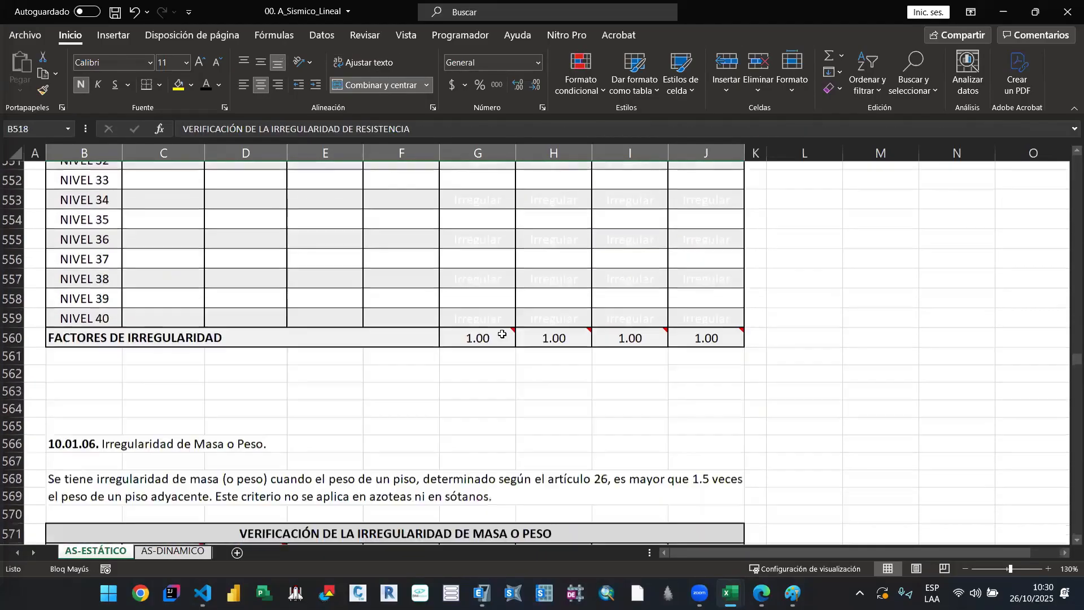
pyautogui.click(573, 330)
pyautogui.click(506, 330)
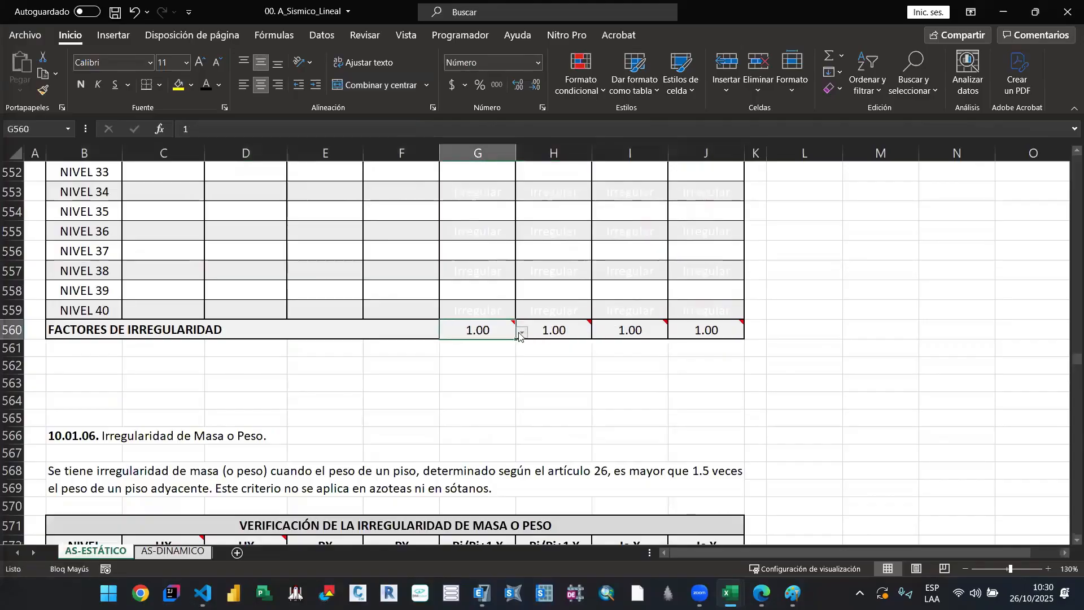
pyautogui.click(579, 380)
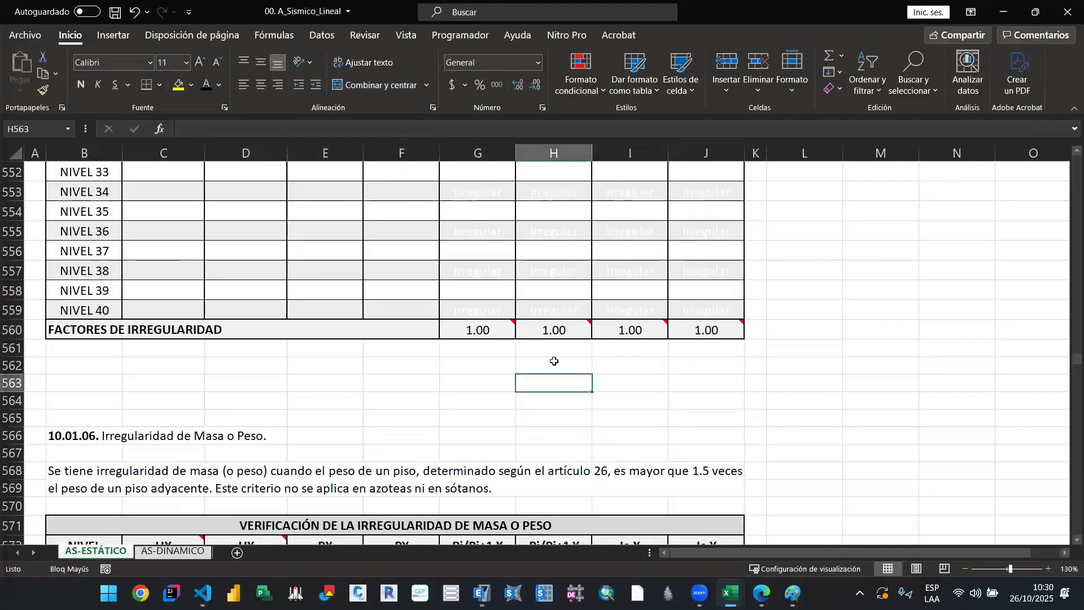
pyautogui.scroll(-4, 546, 352)
pyautogui.click(538, 300)
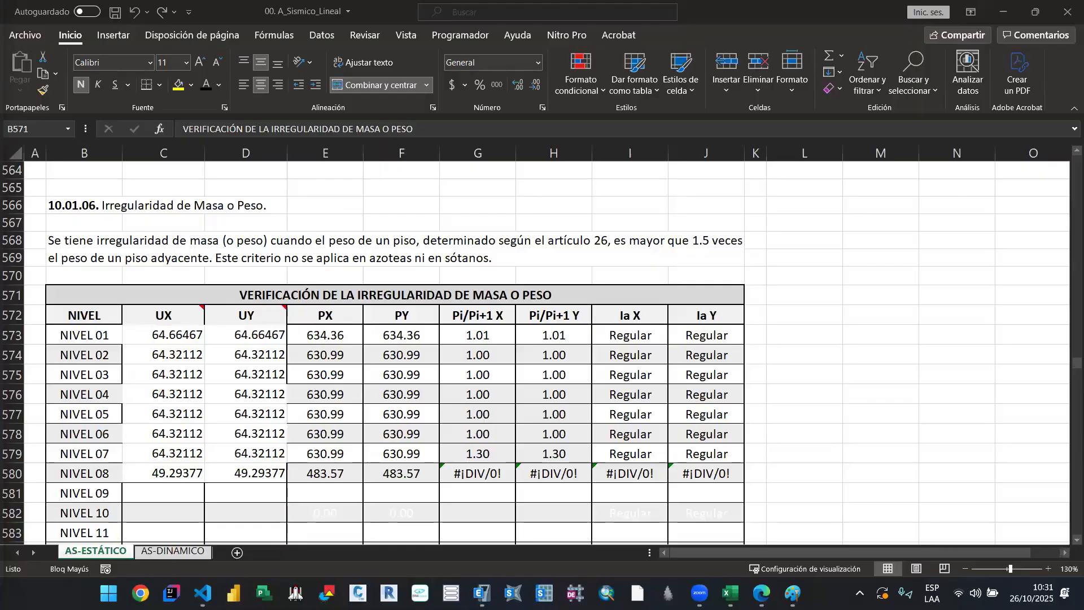
# Step: Read the mass or weight irregularity criterion of section 10.01.06 and the note on the UX column heading
pyautogui.click(184, 289)
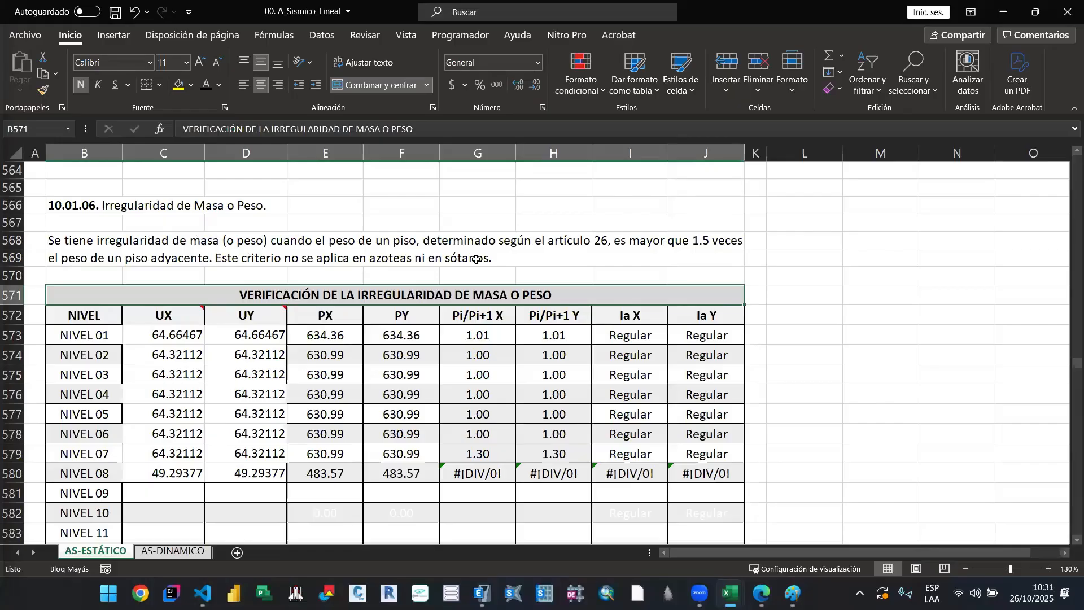
pyautogui.click(551, 257)
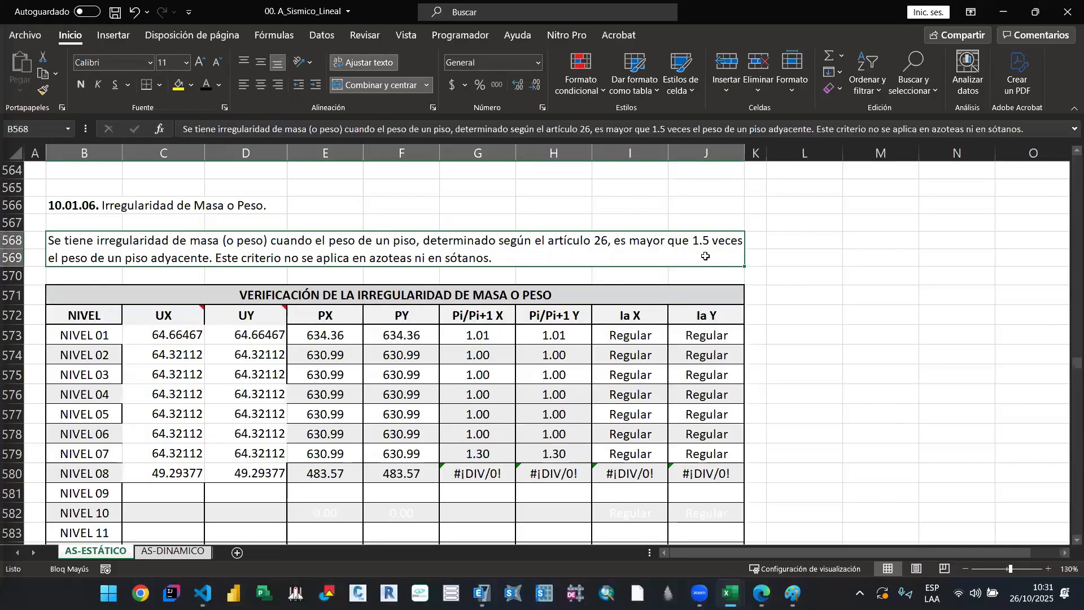
pyautogui.press('F2')
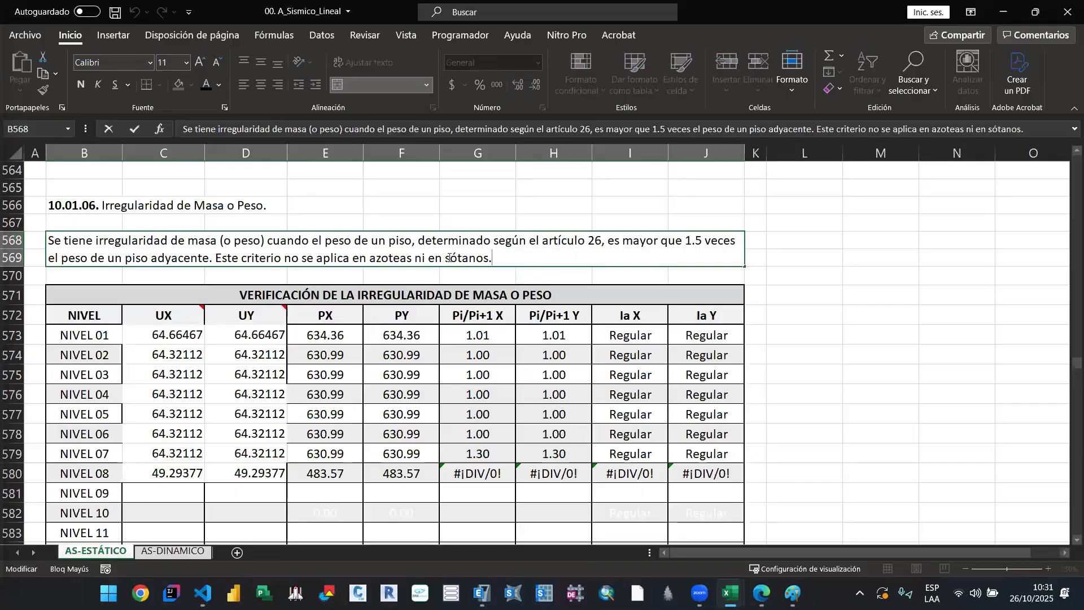
pyautogui.press('Escape')
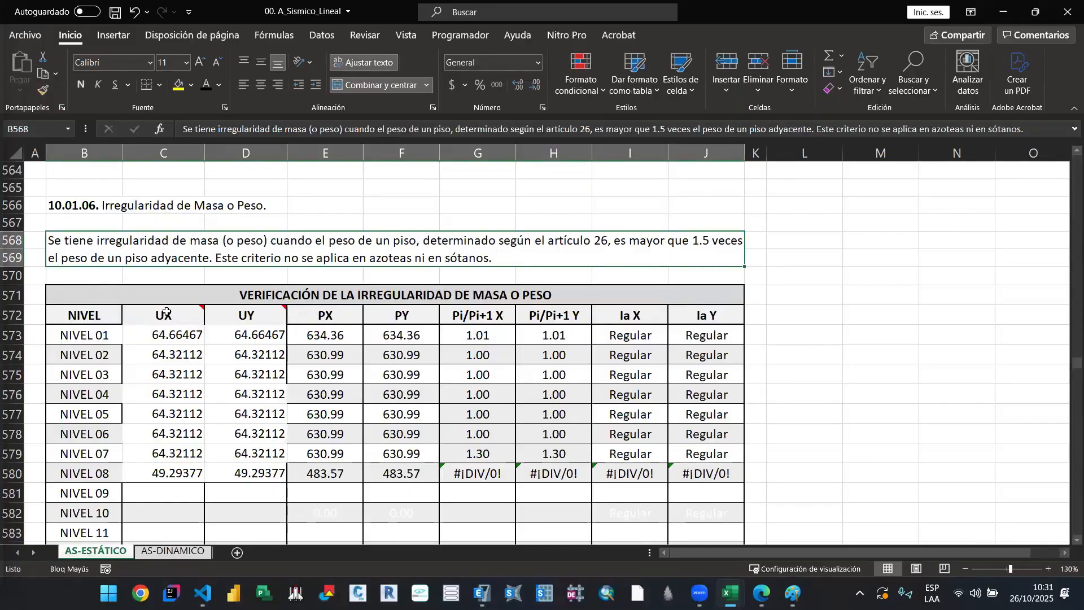
pyautogui.moveTo(169, 318)
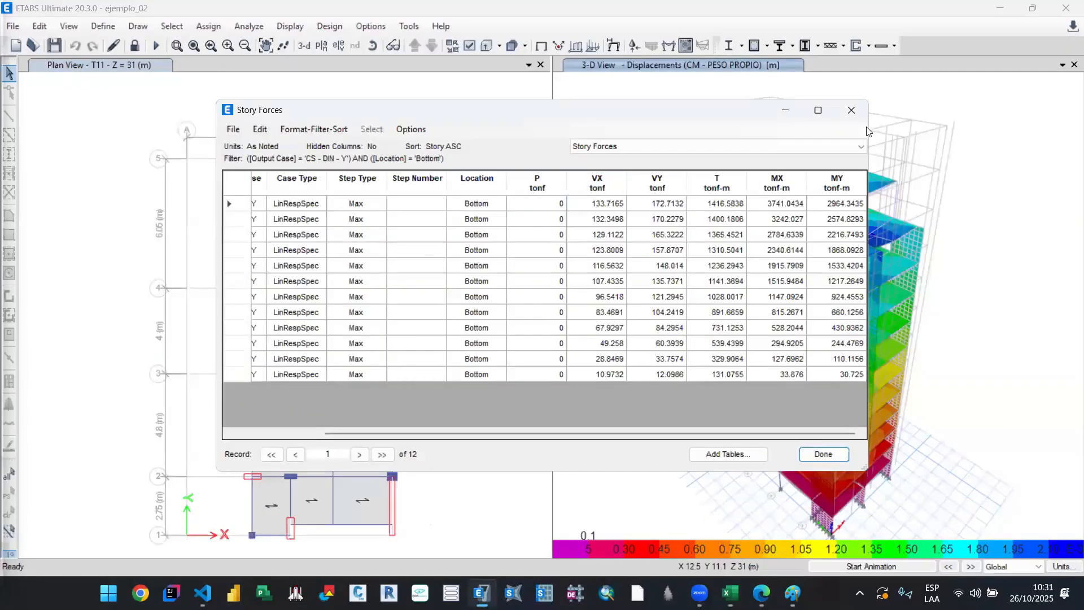
# Step: Switch to ETABS, close the Story Forces table and open the selection of tables for display
pyautogui.click(854, 113)
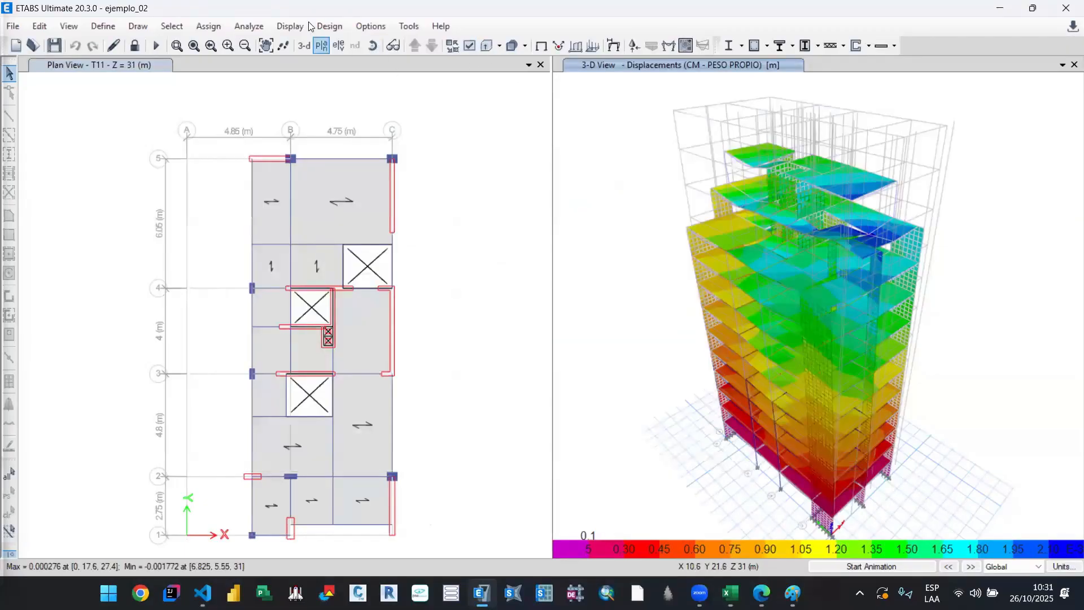
pyautogui.click(289, 26)
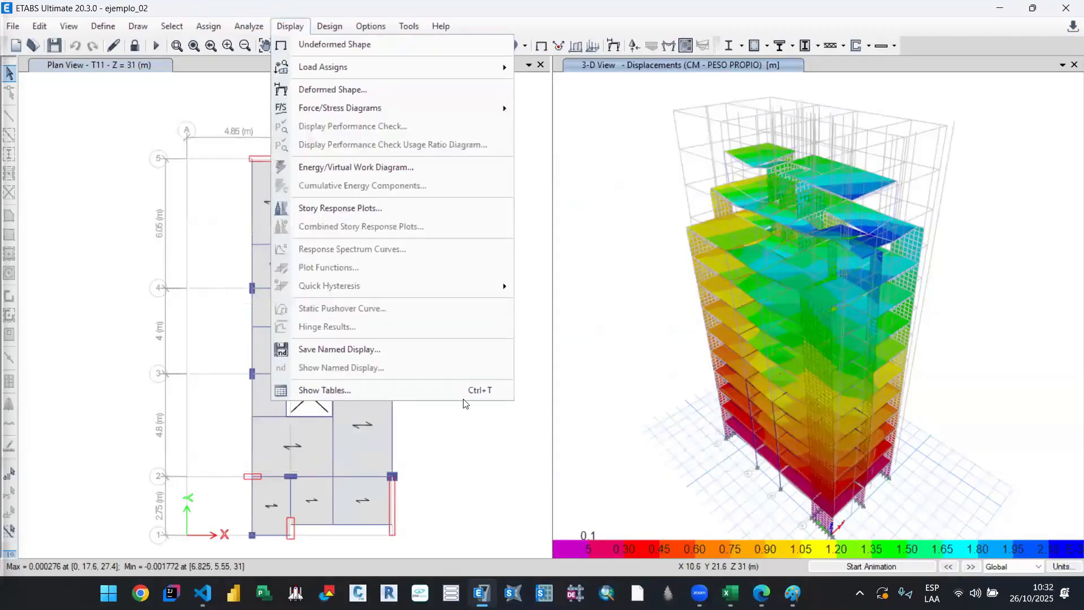
pyautogui.click(480, 390)
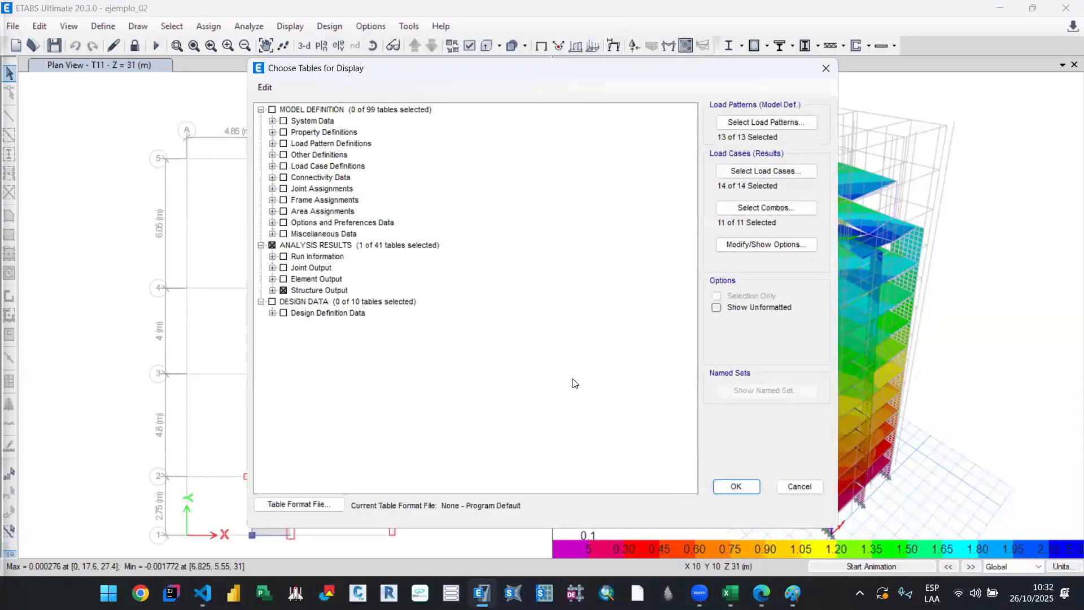
# Step: Search the Joint Output and Structure Output groups of the analysis results for a table of masses per story
pyautogui.click(273, 291)
pyautogui.click(284, 325)
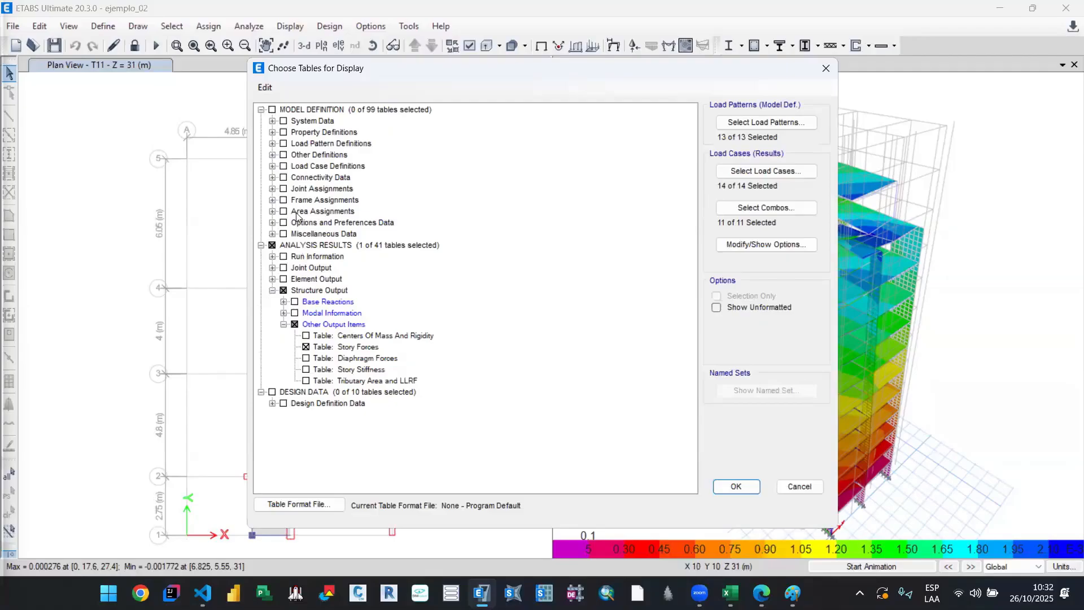
pyautogui.click(273, 267)
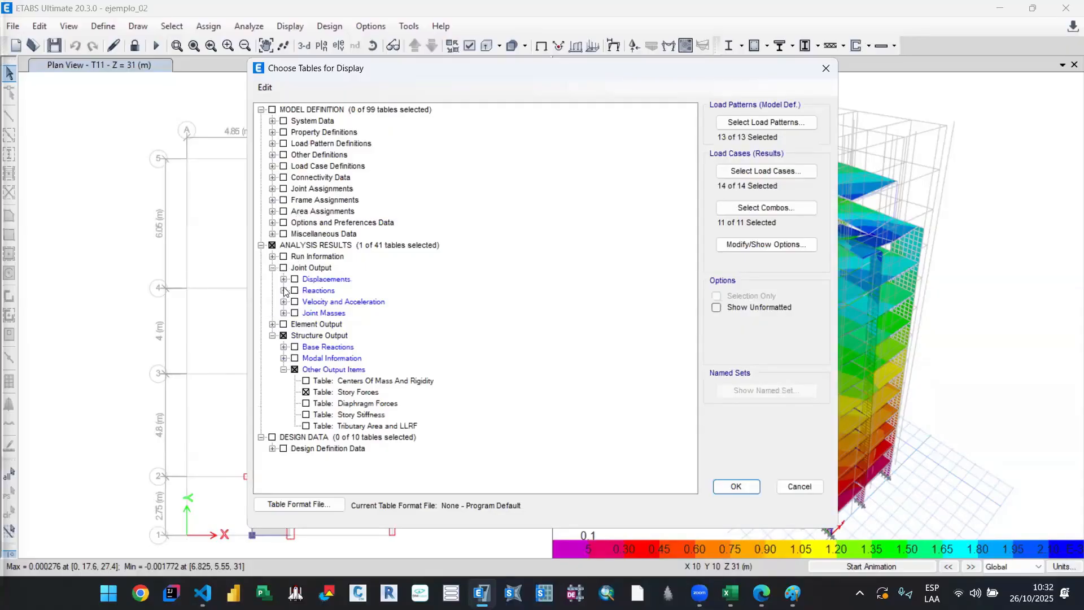
pyautogui.click(284, 313)
pyautogui.click(283, 313)
pyautogui.click(284, 360)
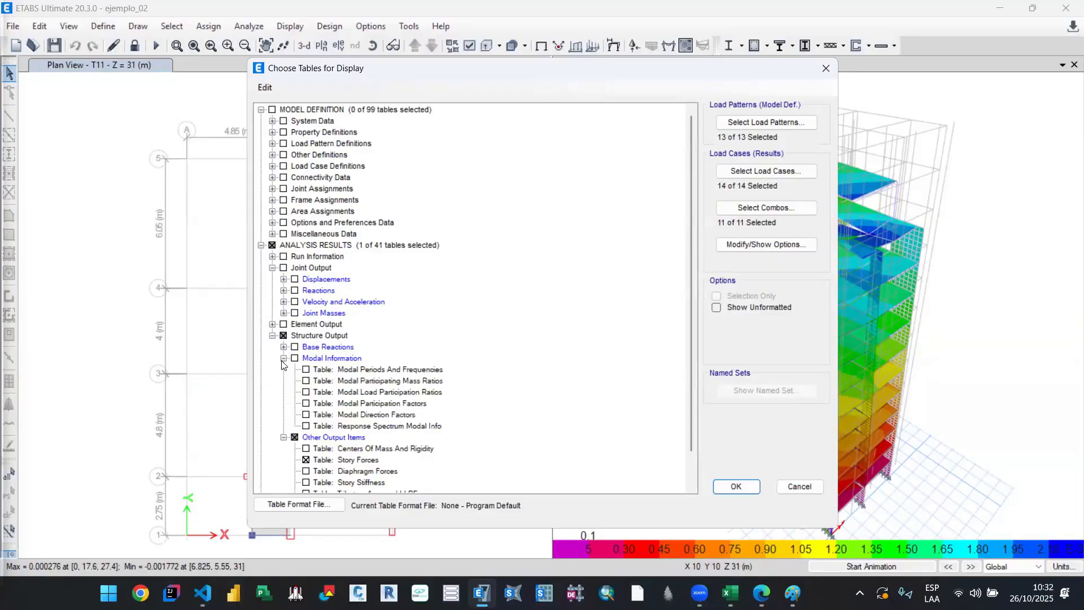
pyautogui.scroll(-1, 395, 379)
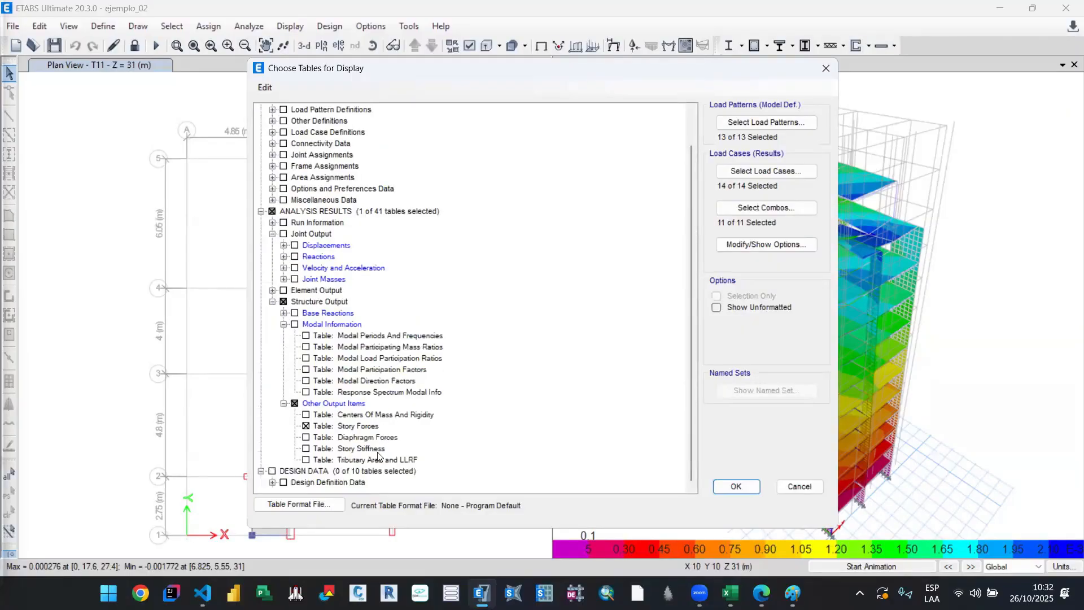
pyautogui.click(284, 313)
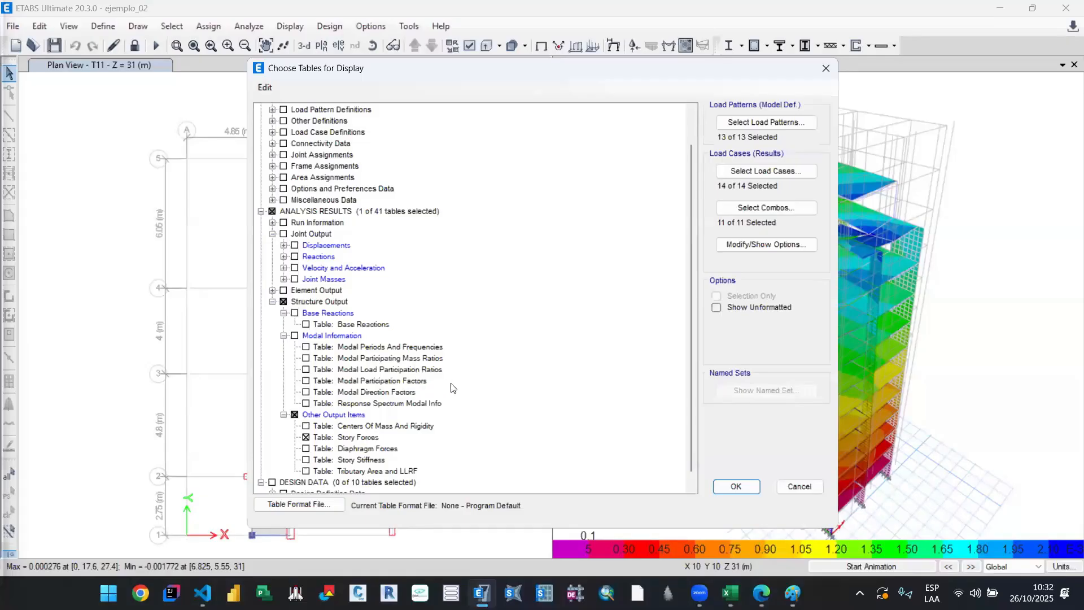
pyautogui.scroll(-1, 452, 388)
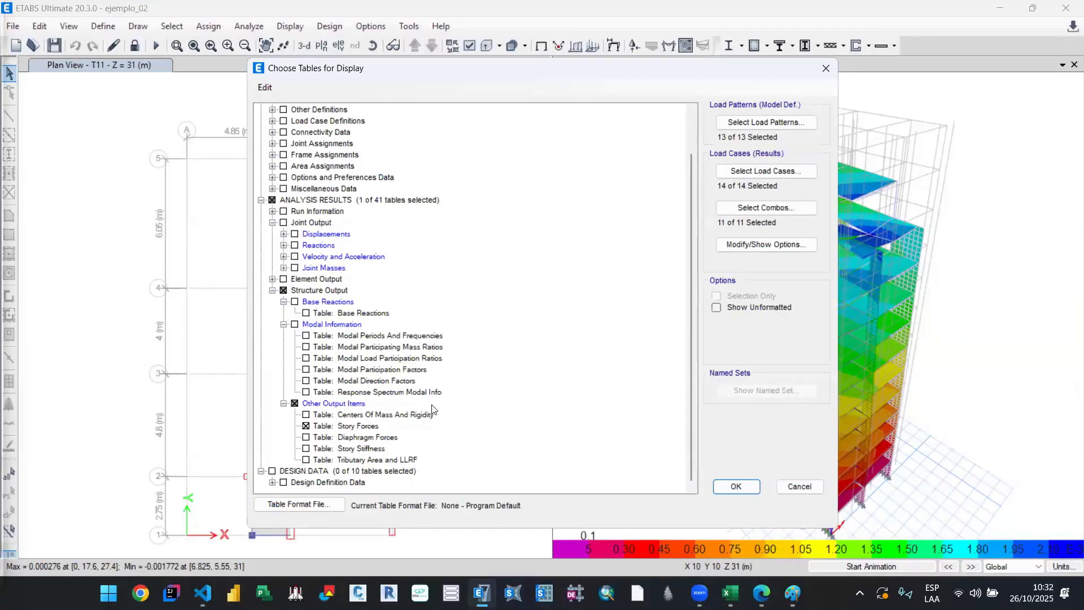
pyautogui.scroll(4, 352, 435)
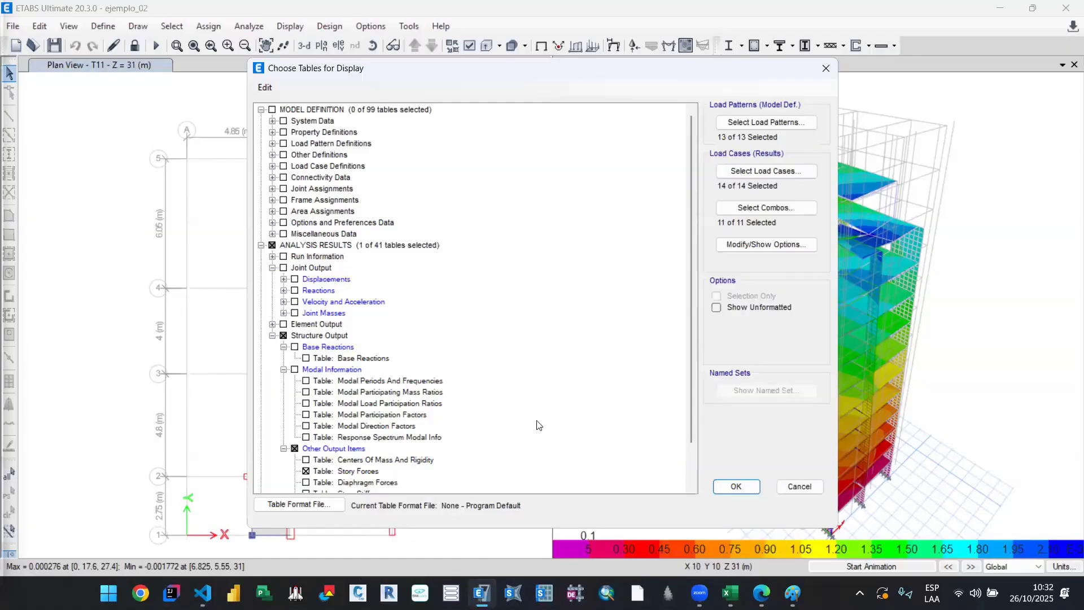
pyautogui.scroll(-2, 509, 423)
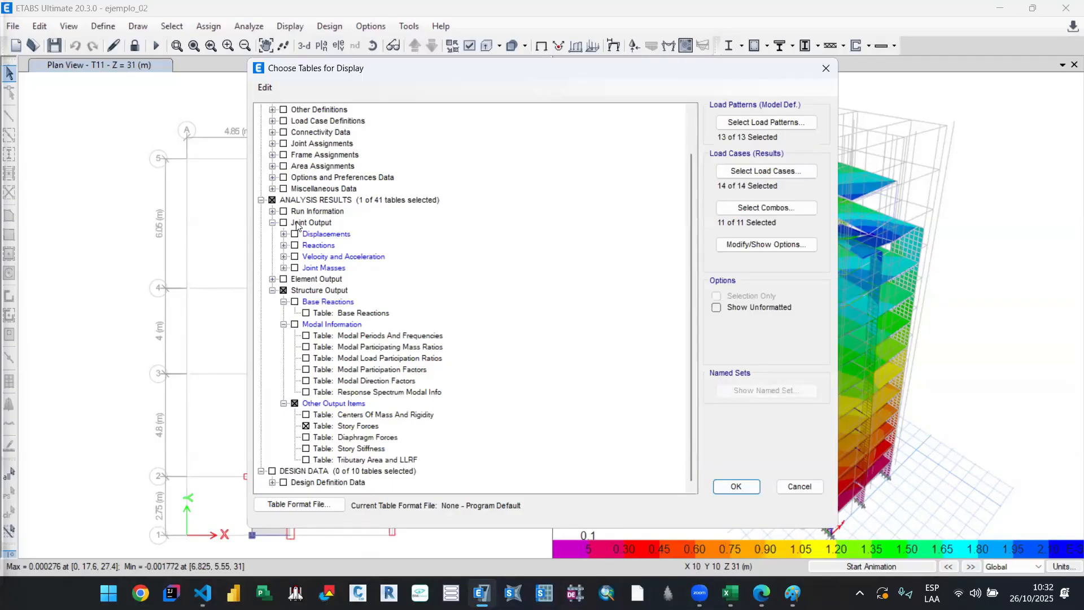
# Step: Search the Miscellaneous Data and Property Definitions groups of the model definition for the story mass table
pyautogui.click(272, 189)
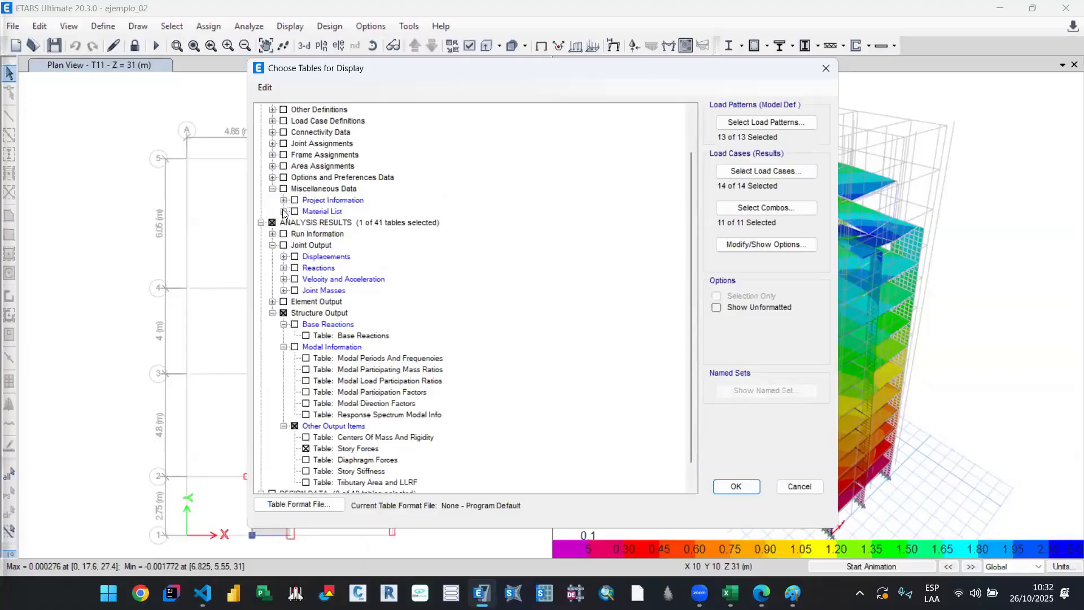
pyautogui.click(284, 200)
pyautogui.click(284, 200)
pyautogui.scroll(2, 274, 180)
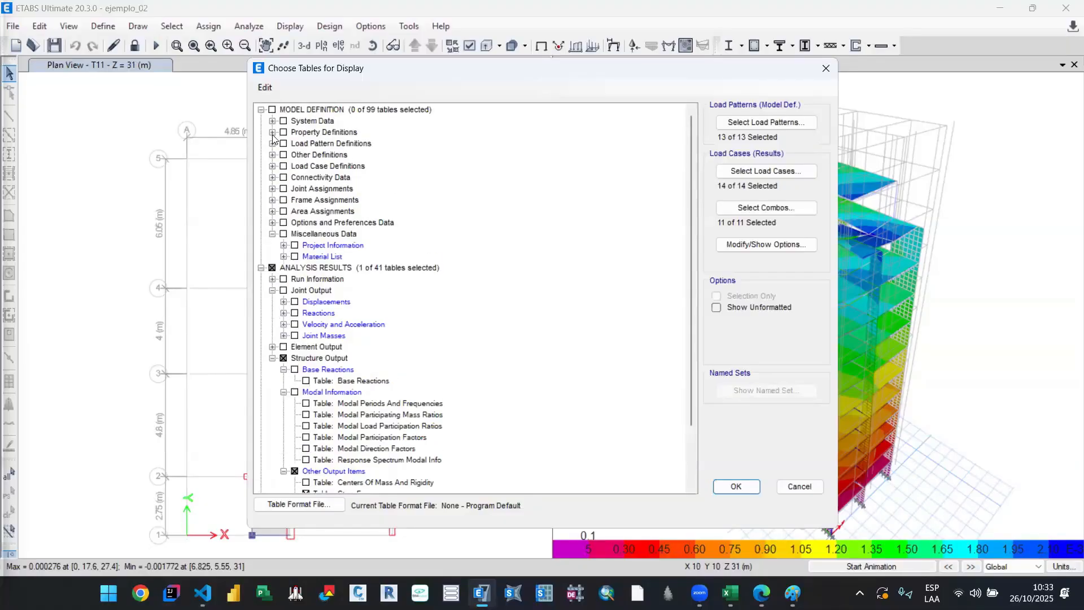
pyautogui.click(272, 133)
pyautogui.click(273, 133)
# Step: Display the Mass Summary by Story table from the Mass Data group under Other Definitions
pyautogui.click(272, 155)
pyautogui.click(284, 177)
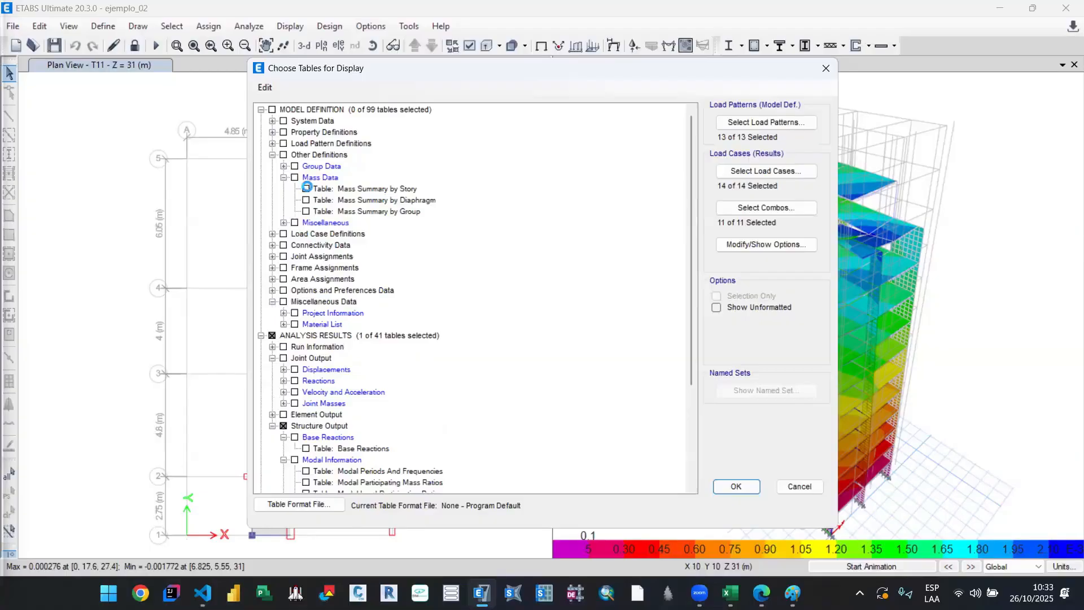
pyautogui.click(305, 189)
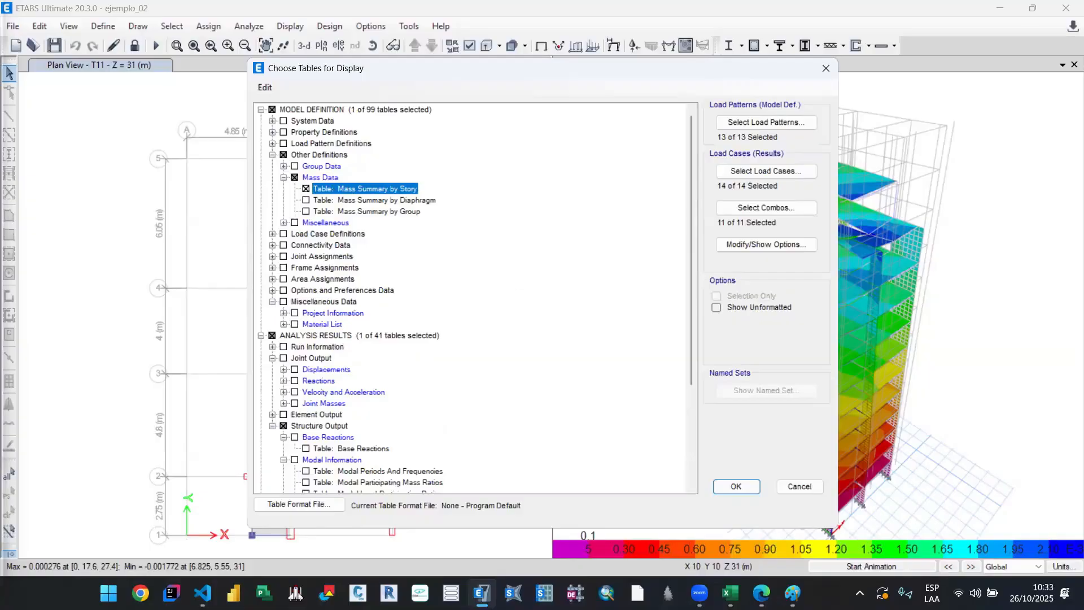
pyautogui.click(737, 486)
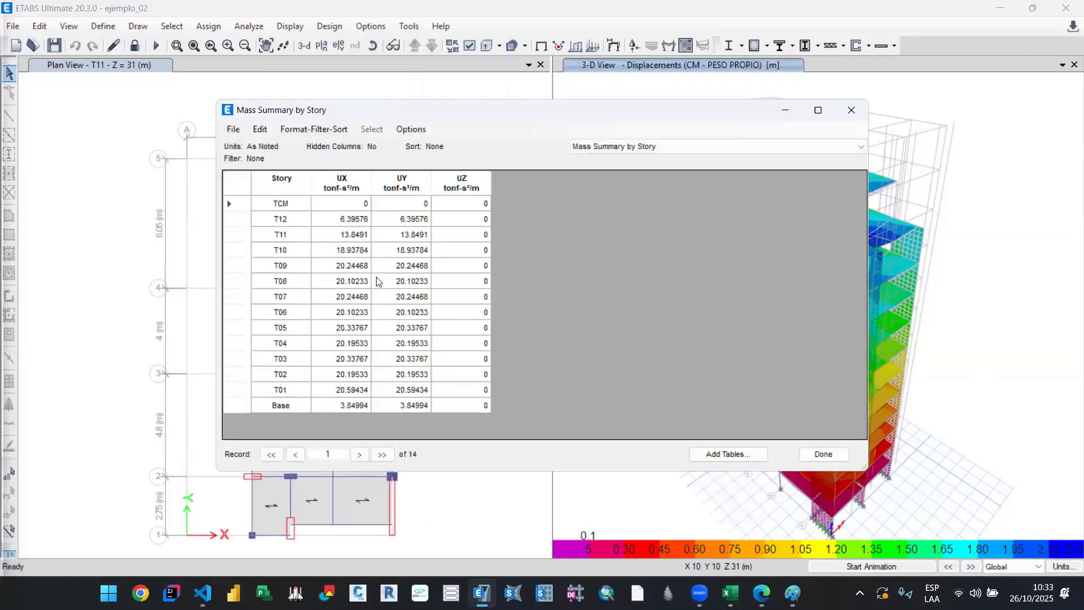
# Step: Sort the Mass Summary by Story table by story in ascending order and export it to Excel
pyautogui.click(287, 184)
pyautogui.click(337, 328)
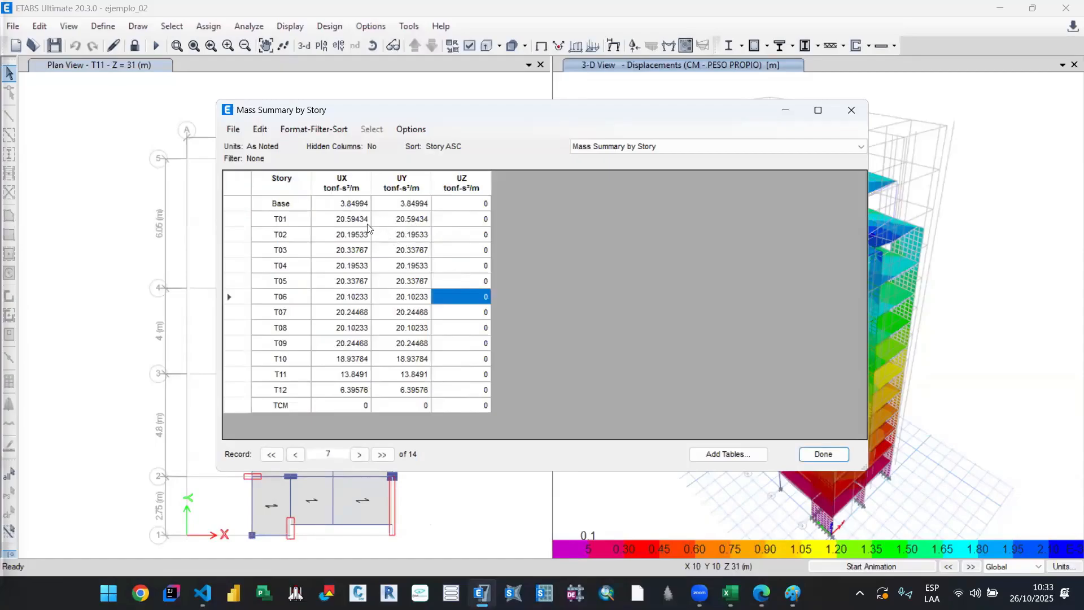
pyautogui.click(233, 129)
pyautogui.moveTo(446, 146)
pyautogui.click(487, 148)
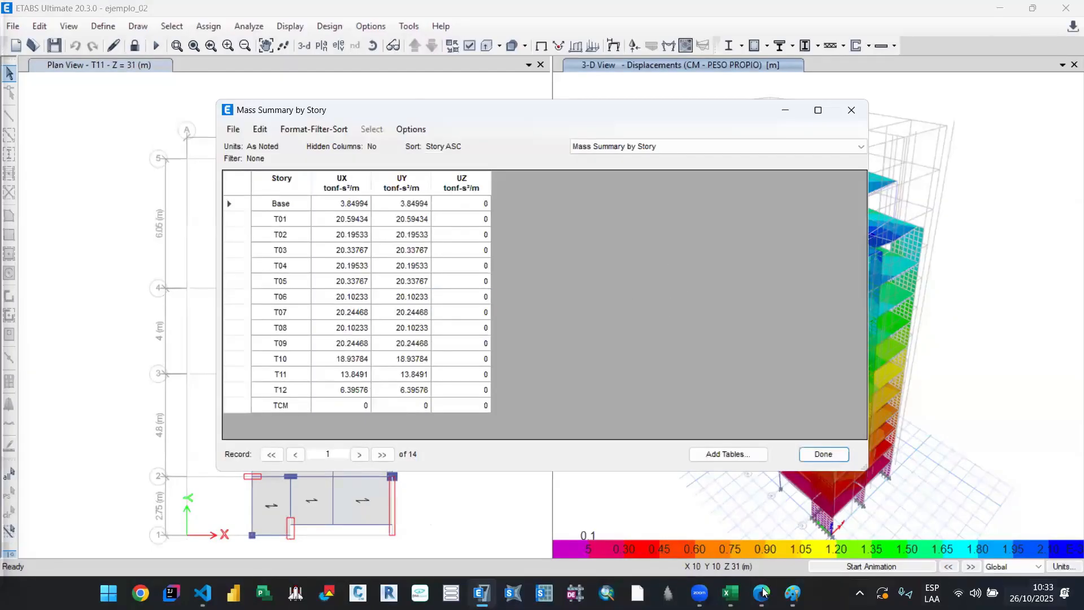
# Step: Close the Libro3 workbook with the Story Forces export without saving it
pyautogui.moveTo(730, 593)
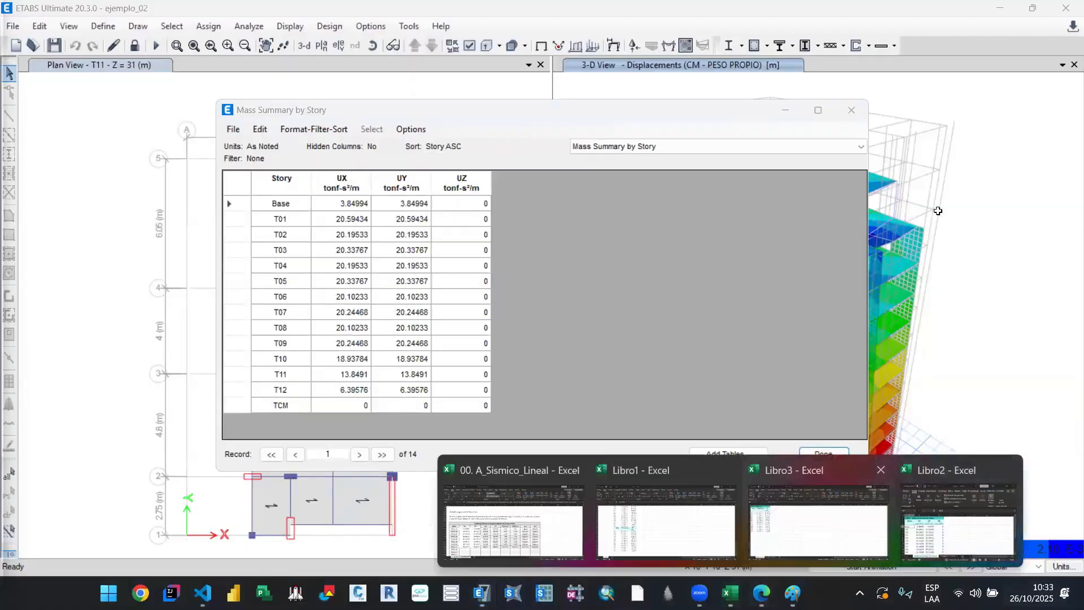
pyautogui.click(845, 536)
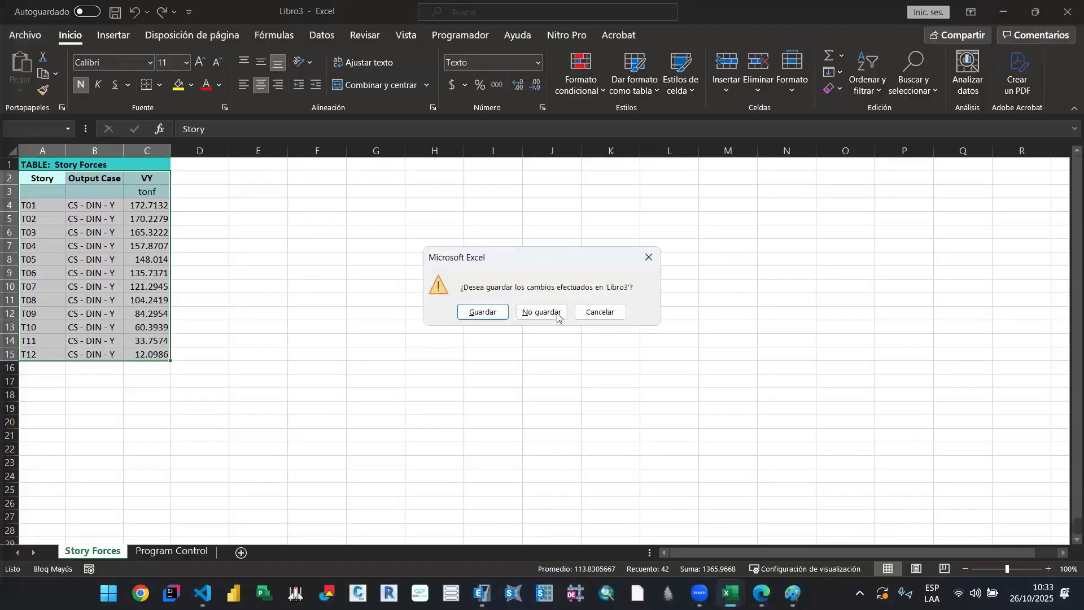
pyautogui.click(558, 314)
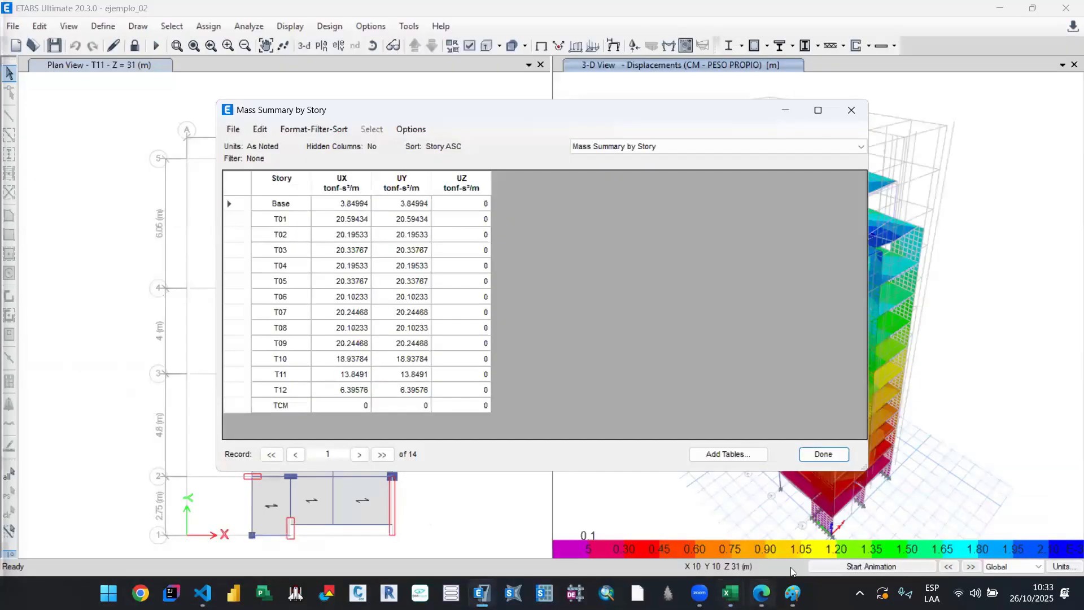
# Step: Copy the Mass Summary by Story table with its headers, A2:D17, from the Libro2 workbook
pyautogui.moveTo(730, 594)
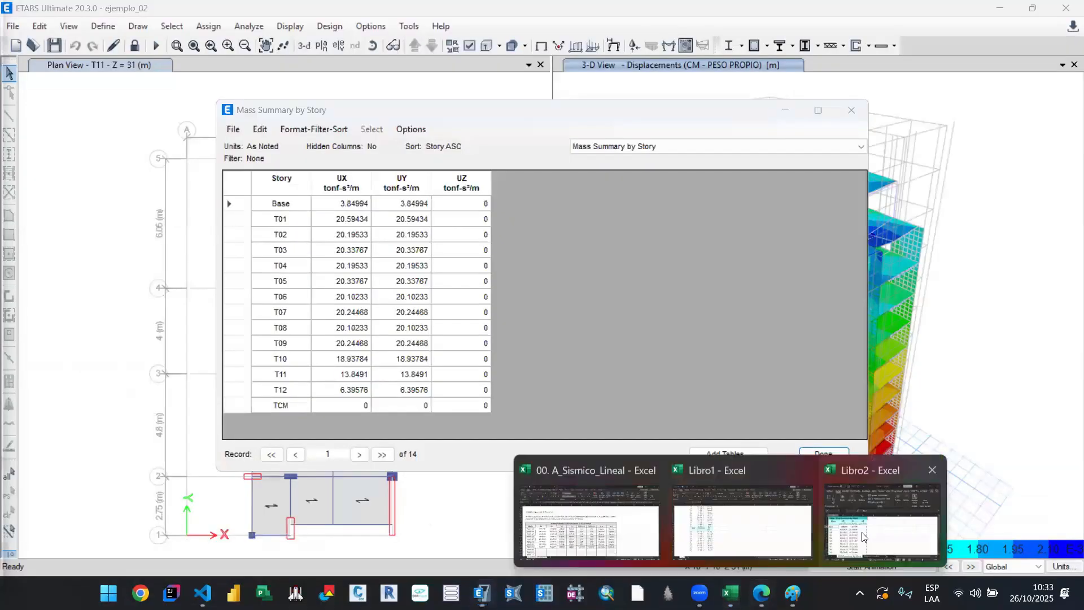
pyautogui.click(864, 534)
pyautogui.click(509, 167)
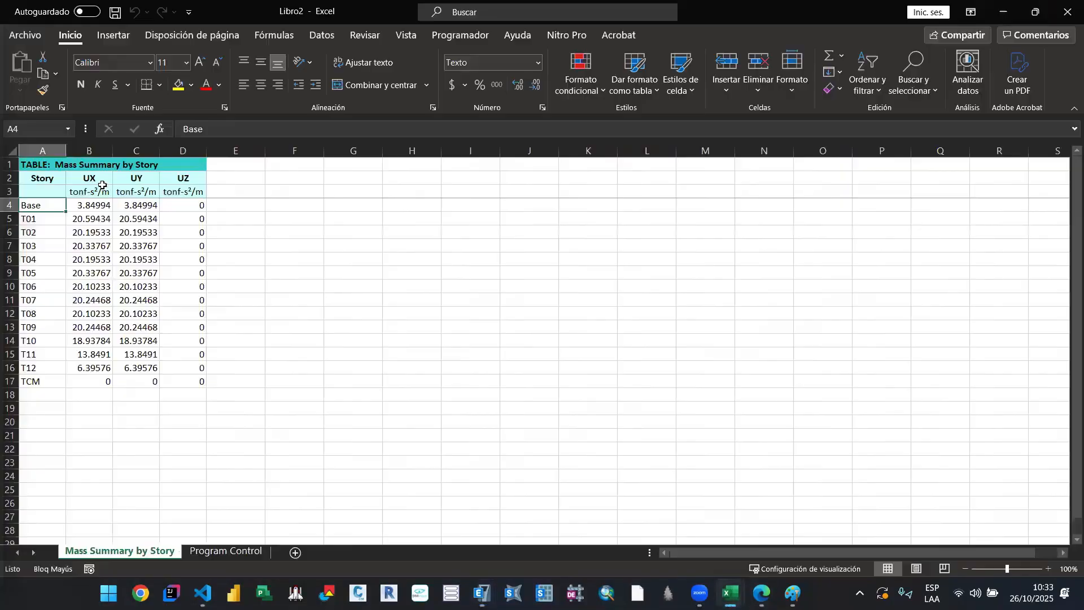
pyautogui.moveTo(59, 178); pyautogui.dragTo(173, 390)
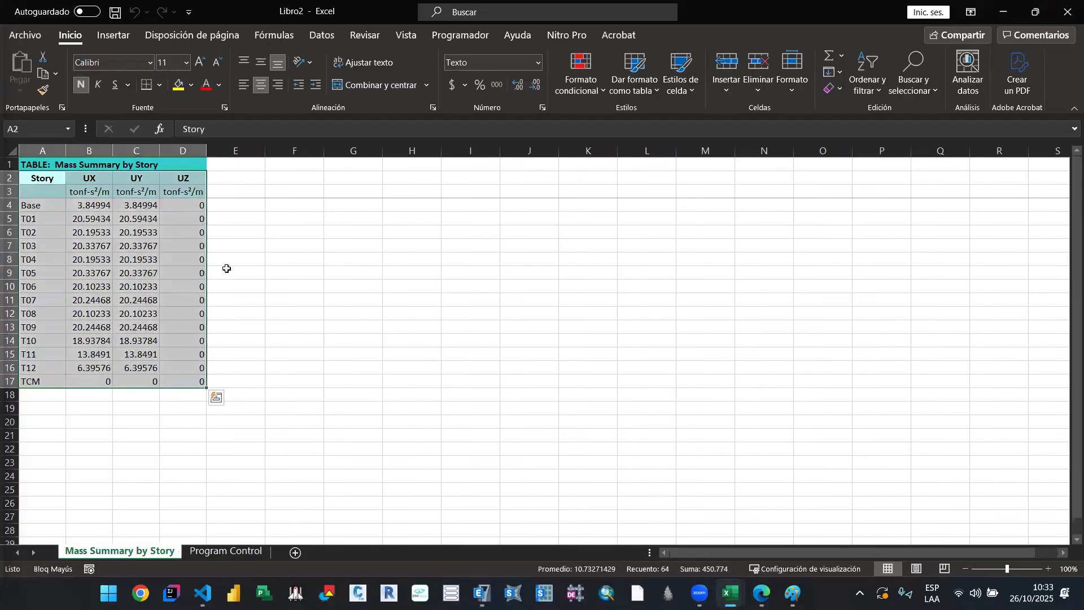
pyautogui.hotkey('ctrl', 'c')
pyautogui.click(1004, 14)
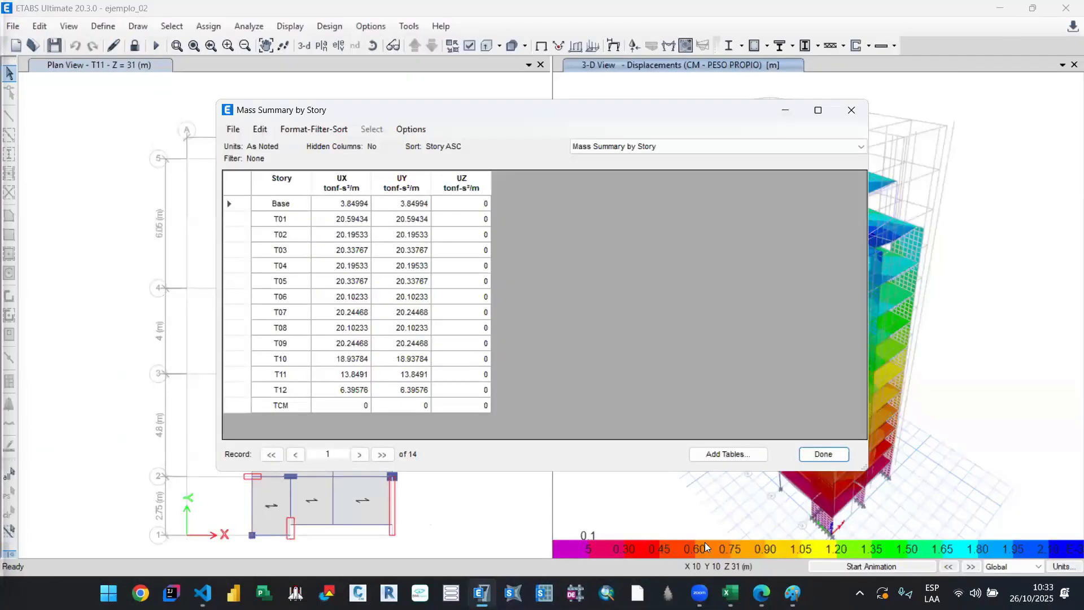
# Step: Add a bold MASS heading in cell C103 of the Libro1 workbook, below the story forces tables
pyautogui.moveTo(732, 589)
pyautogui.click(574, 524)
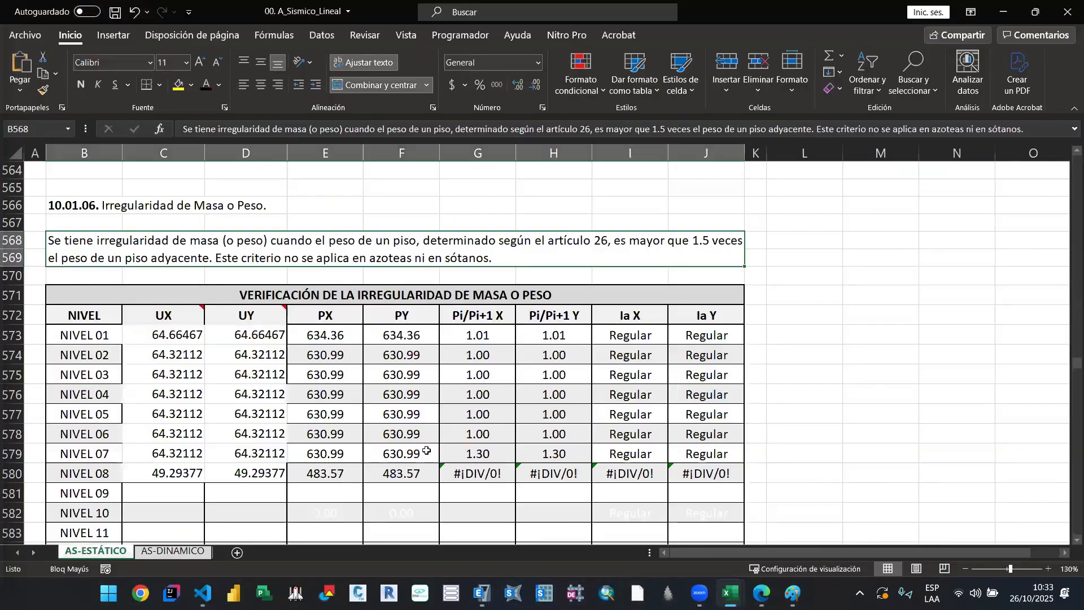
pyautogui.click(732, 528)
pyautogui.scroll(-1, 316, 458)
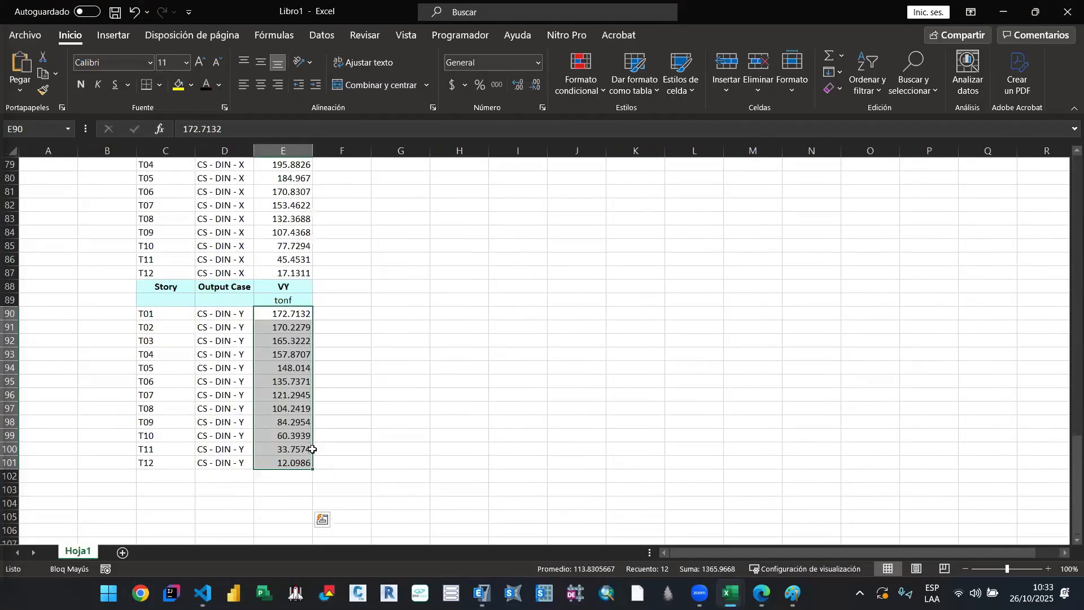
pyautogui.scroll(7, 312, 449)
pyautogui.scroll(8, 312, 450)
pyautogui.scroll(-10, 309, 448)
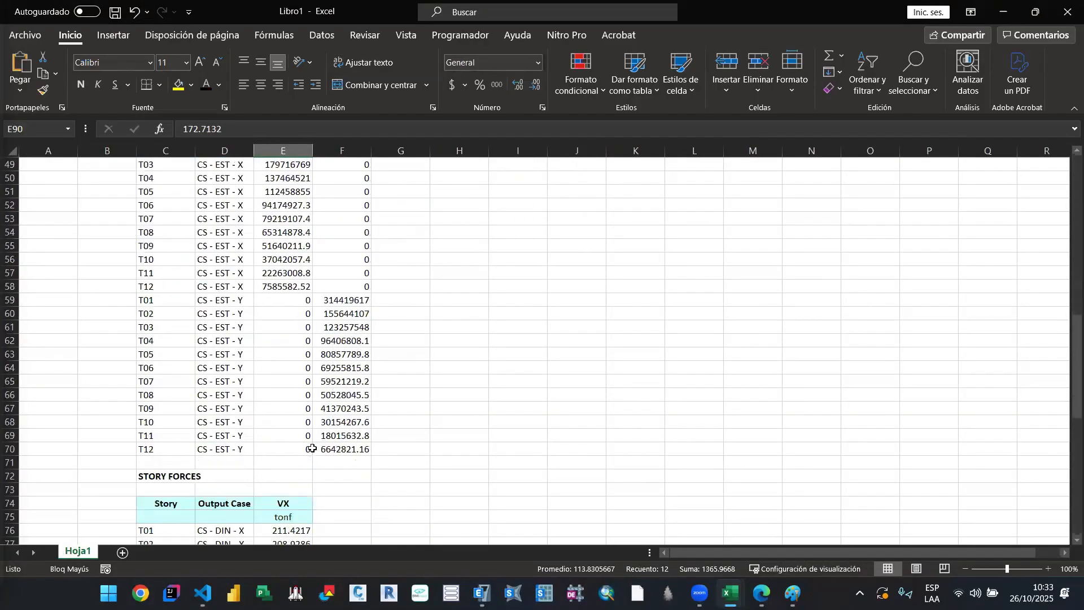
pyautogui.scroll(-4, 252, 456)
pyautogui.click(159, 529)
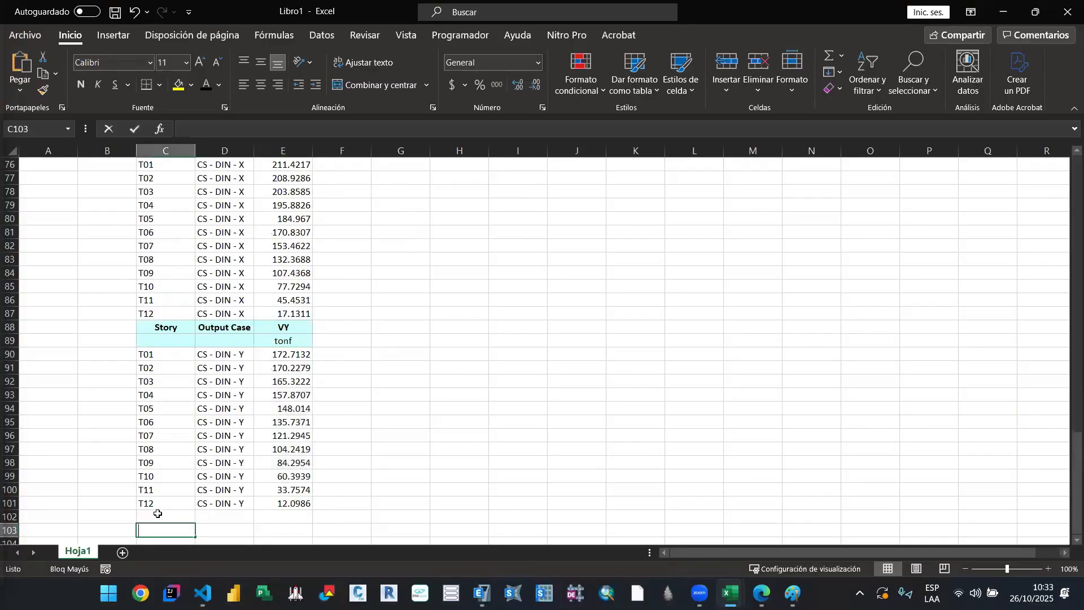
pyautogui.write('MAS')
pyautogui.press('Return')
pyautogui.click(158, 514)
pyautogui.hotkey('ctrl', 'n')
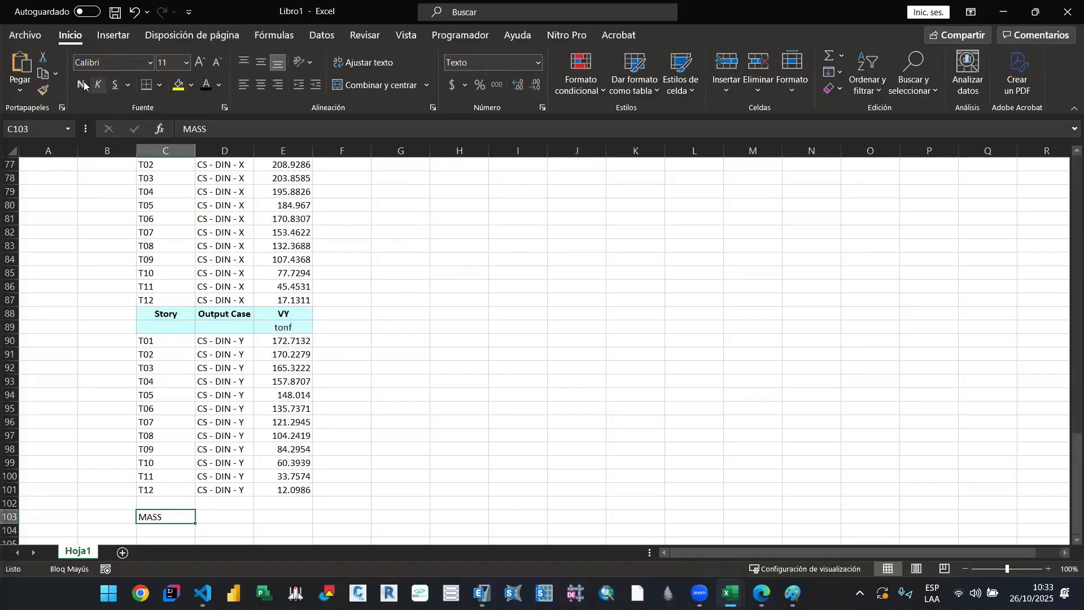
# Step: Paste the copied mass table under the MASS heading, starting at cell C104
pyautogui.scroll(-4, 174, 376)
pyautogui.click(174, 372)
pyautogui.hotkey('ctrl', 'v')
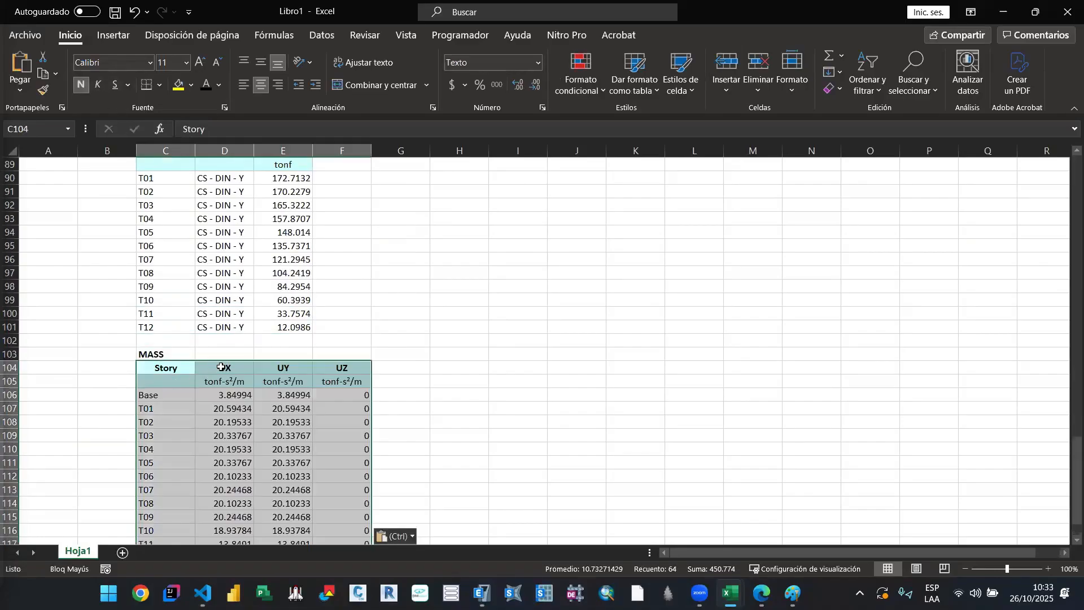
pyautogui.click(265, 344)
pyautogui.scroll(-2, 340, 377)
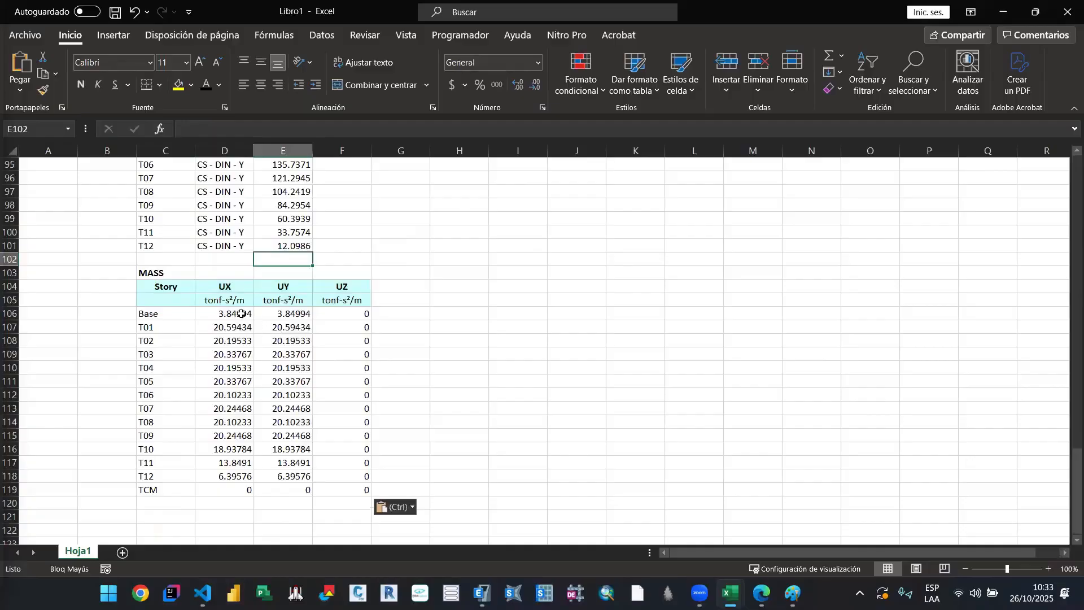
# Step: Copy the UX masses of stories T01 to T12, leaving out the Base and TCM rows
pyautogui.moveTo(239, 314); pyautogui.dragTo(240, 476)
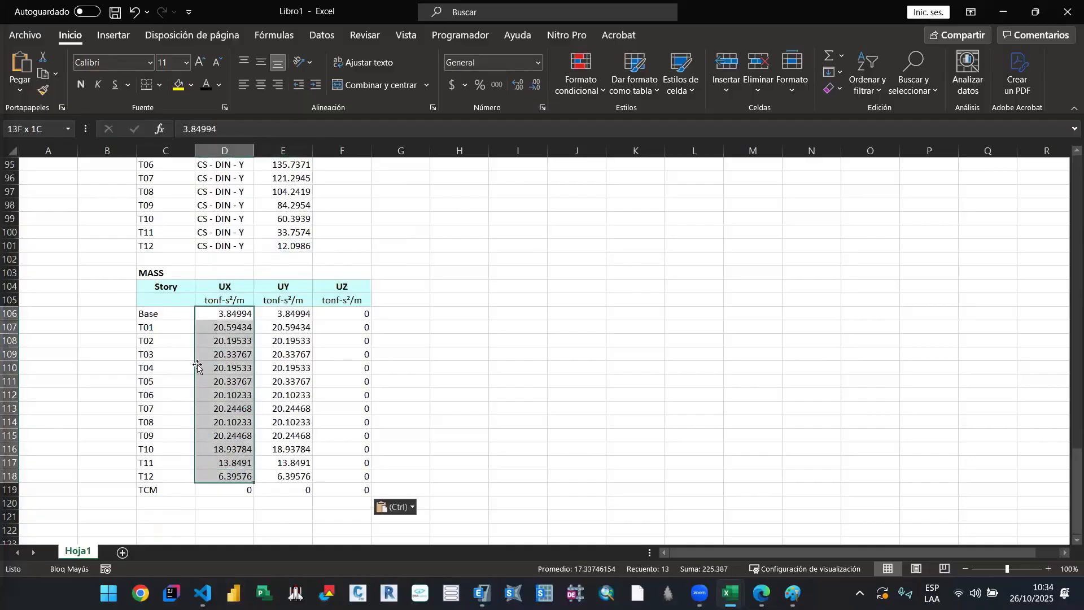
pyautogui.click(218, 328)
pyautogui.keyDown('shift'); pyautogui.click(225, 472); pyautogui.keyUp('shift')
pyautogui.hotkey('ctrl', 'c')
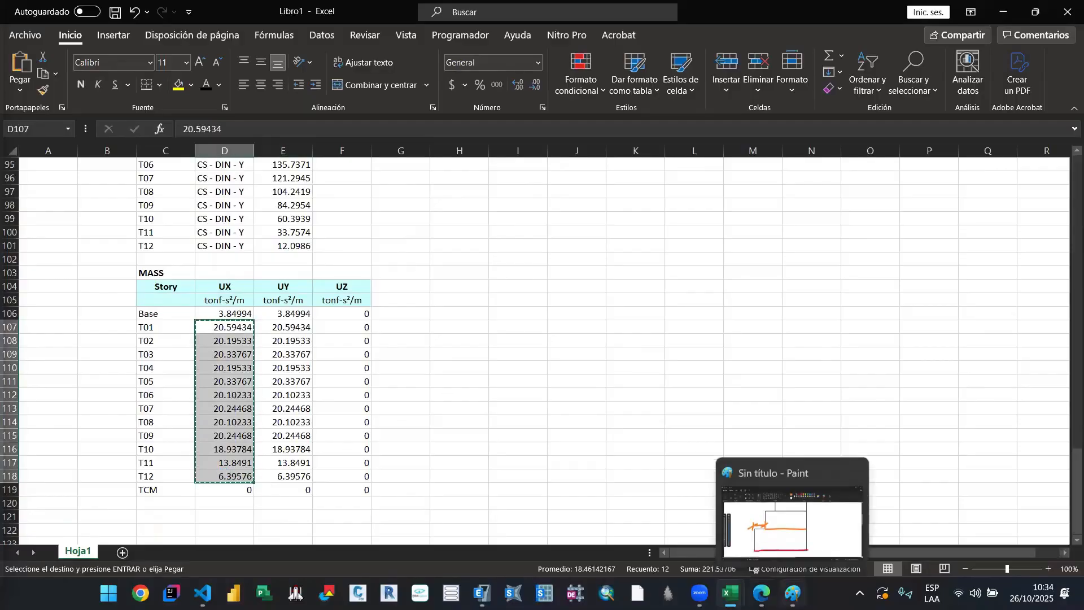
# Step: Paste the story masses into the UX and UY columns of the mass irregularity table in 00. A_Sismico_Lineal, starting at NIVEL 01
pyautogui.click(730, 593)
pyautogui.click(642, 540)
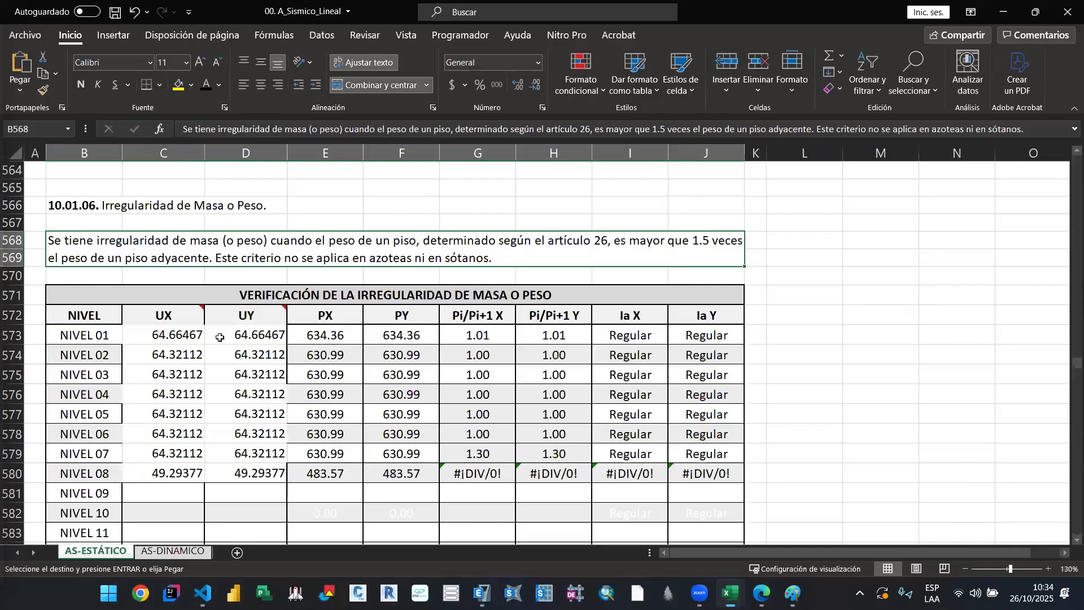
pyautogui.scroll(-1, 220, 337)
pyautogui.click(220, 338)
pyautogui.click(178, 283)
pyautogui.hotkey('ctrl', 'v')
pyautogui.click(216, 285)
pyautogui.hotkey('ctrl', 'v')
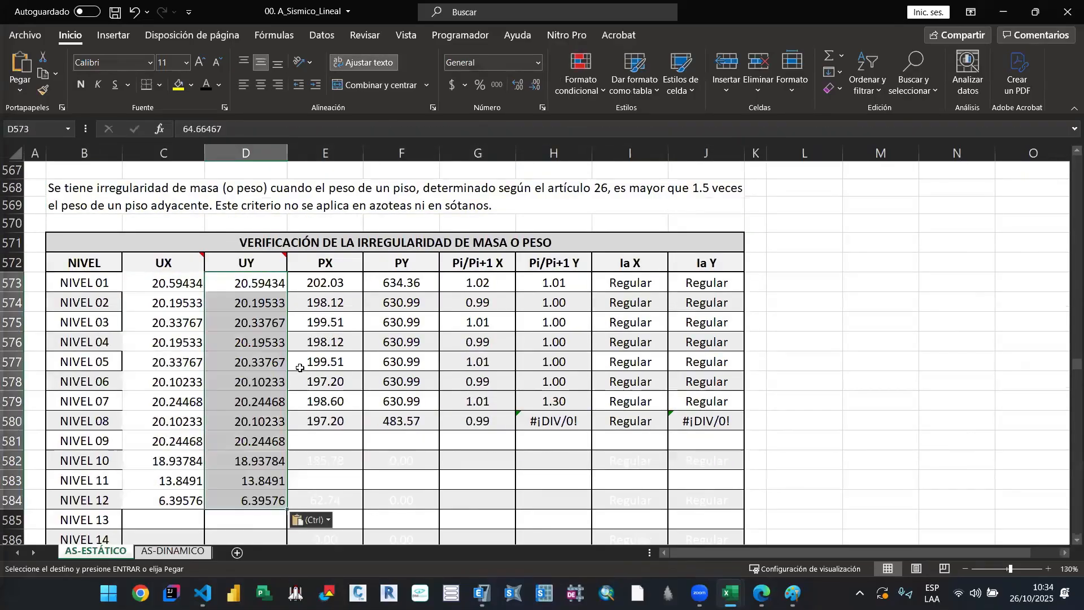
# Step: Set the font colour of the NIVEL 09 to NIVEL 12 cells from PX to Ia Y to black
pyautogui.scroll(-1, 342, 384)
pyautogui.moveTo(343, 387); pyautogui.dragTo(432, 449)
pyautogui.moveTo(650, 453); pyautogui.dragTo(706, 452)
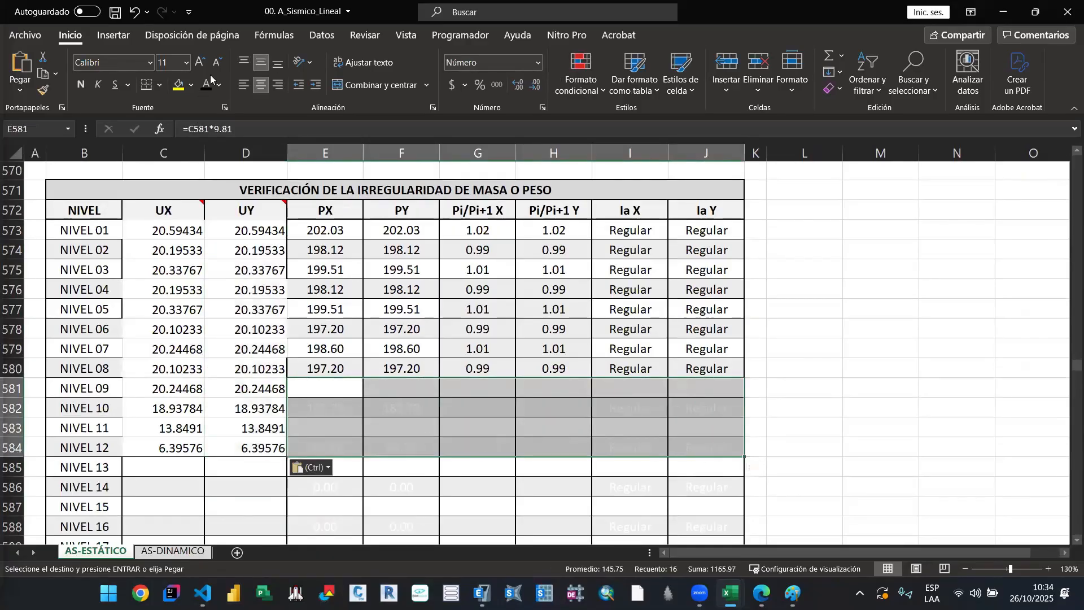
pyautogui.press('Escape')
pyautogui.click(526, 397)
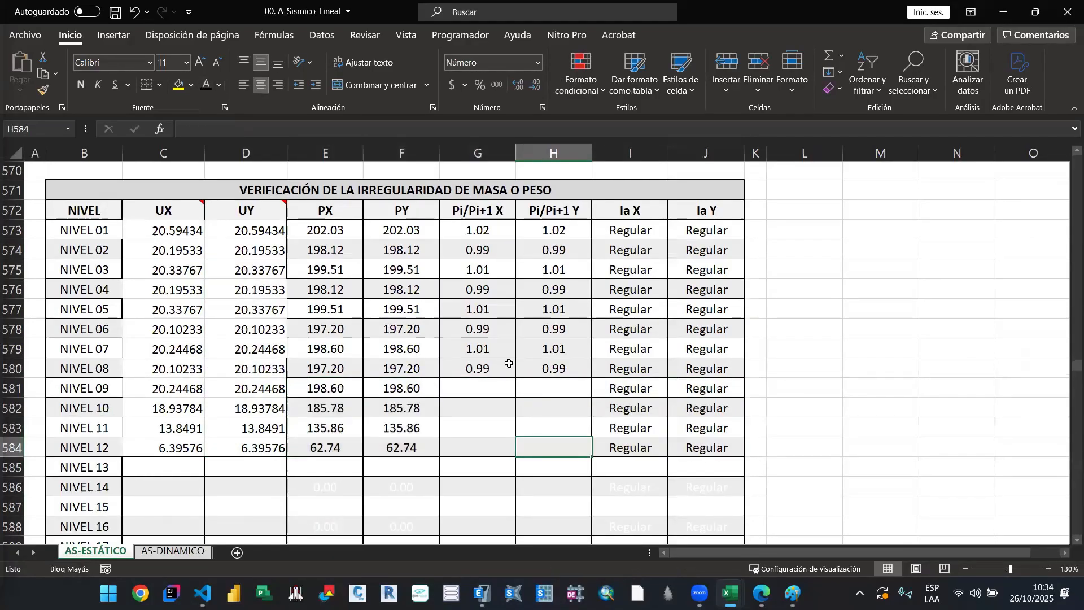
# Step: Fill the Pi/Pi+1 X and Pi/Pi+1 Y formulas down from NIVEL 08 to NIVEL 12
pyautogui.click(506, 366)
pyautogui.moveTo(516, 377); pyautogui.dragTo(524, 460)
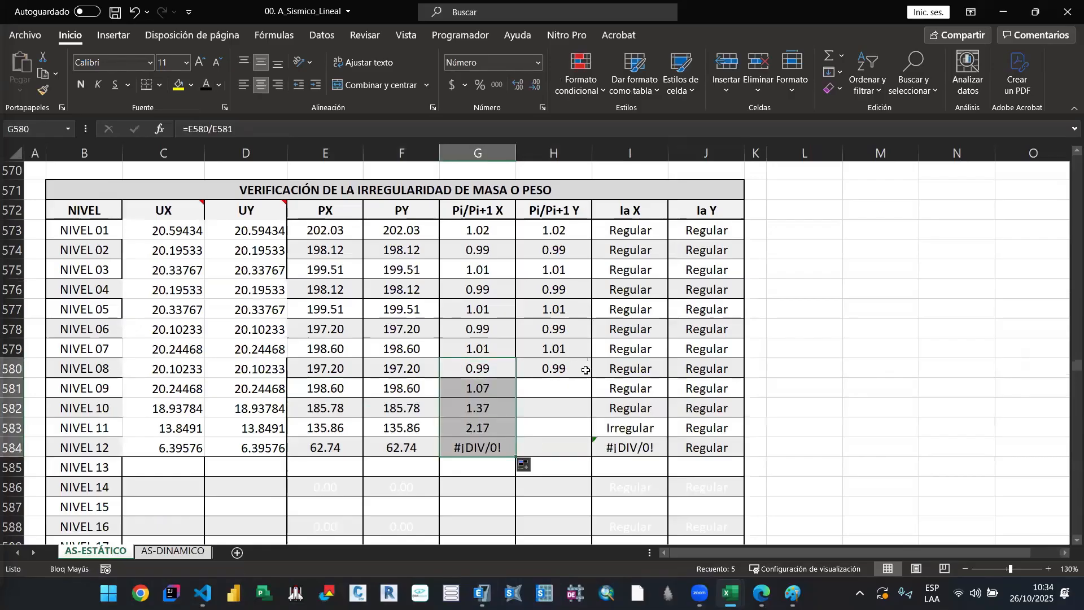
pyautogui.click(586, 370)
pyautogui.moveTo(592, 377); pyautogui.dragTo(587, 462)
# Step: Hide the NIVEL 12 results from PX to Ia Y by setting their font colour to white
pyautogui.moveTo(346, 446); pyautogui.dragTo(706, 447)
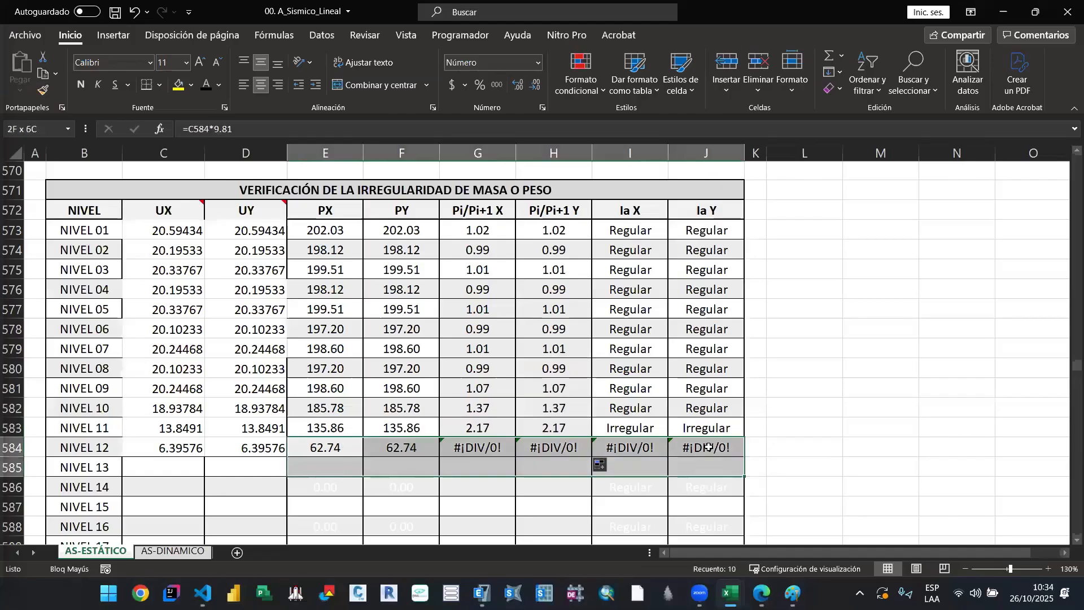
pyautogui.click(218, 85)
pyautogui.click(208, 140)
pyautogui.click(478, 408)
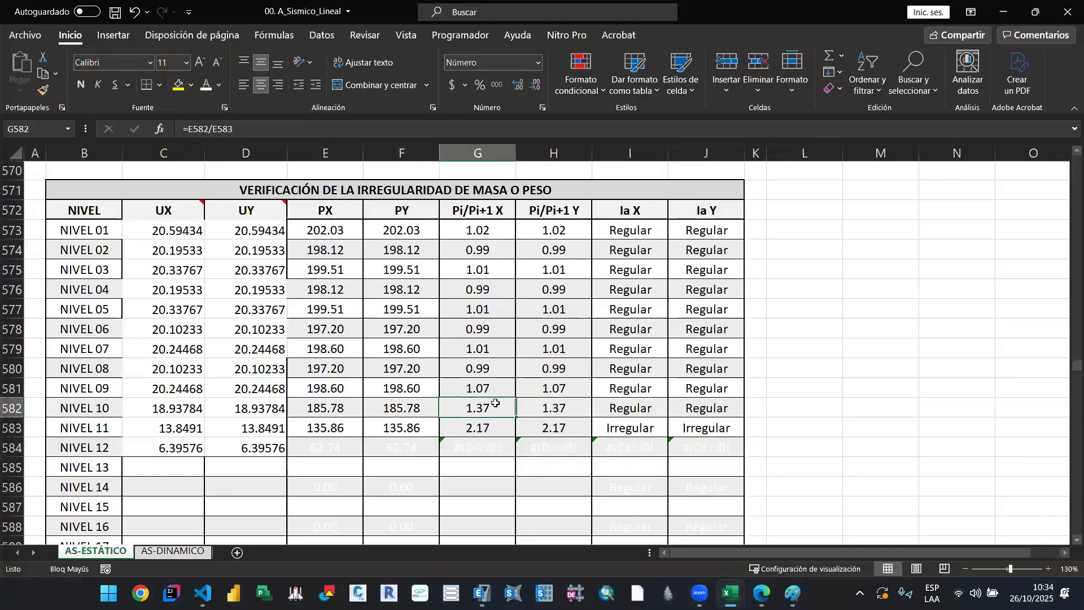
# Step: Check the NIVEL 11 weight ratio formula and highlight that level's Pi/Pi+1 and Ia cells in yellow
pyautogui.click(382, 432)
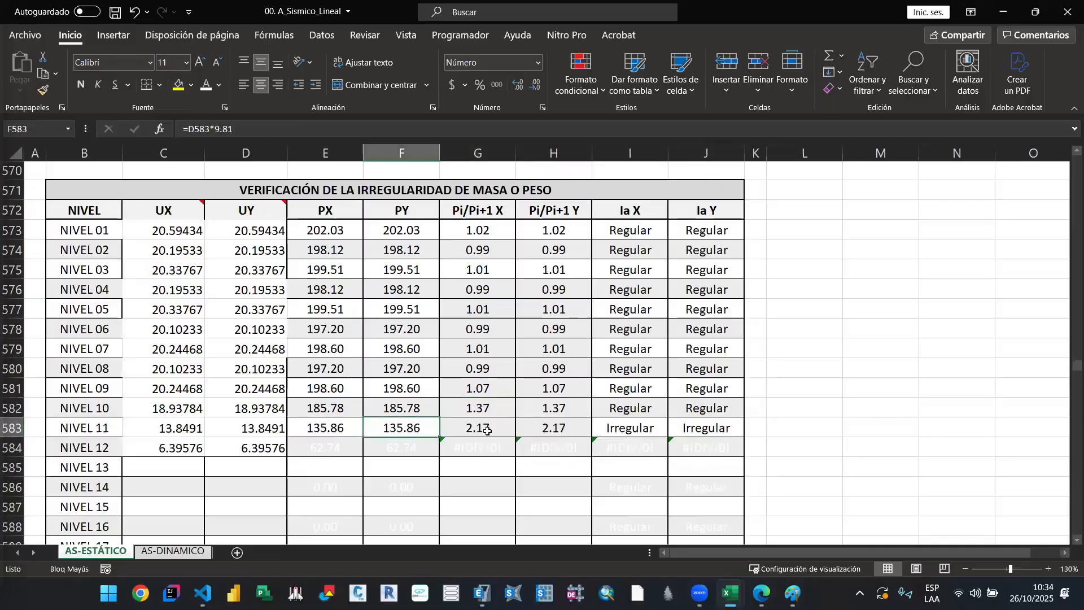
pyautogui.click(481, 429)
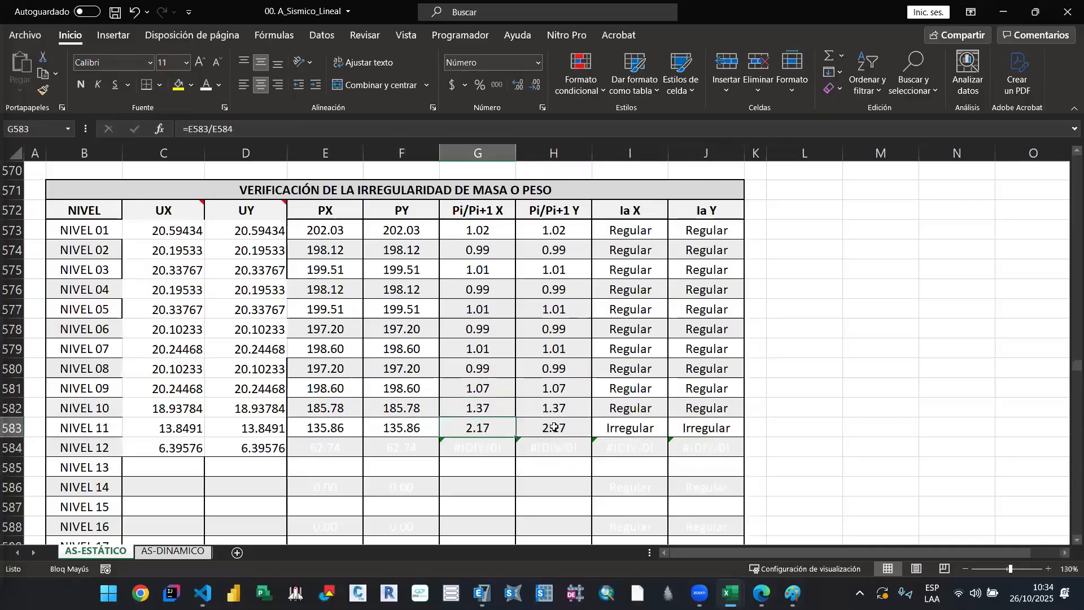
pyautogui.doubleClick(467, 429)
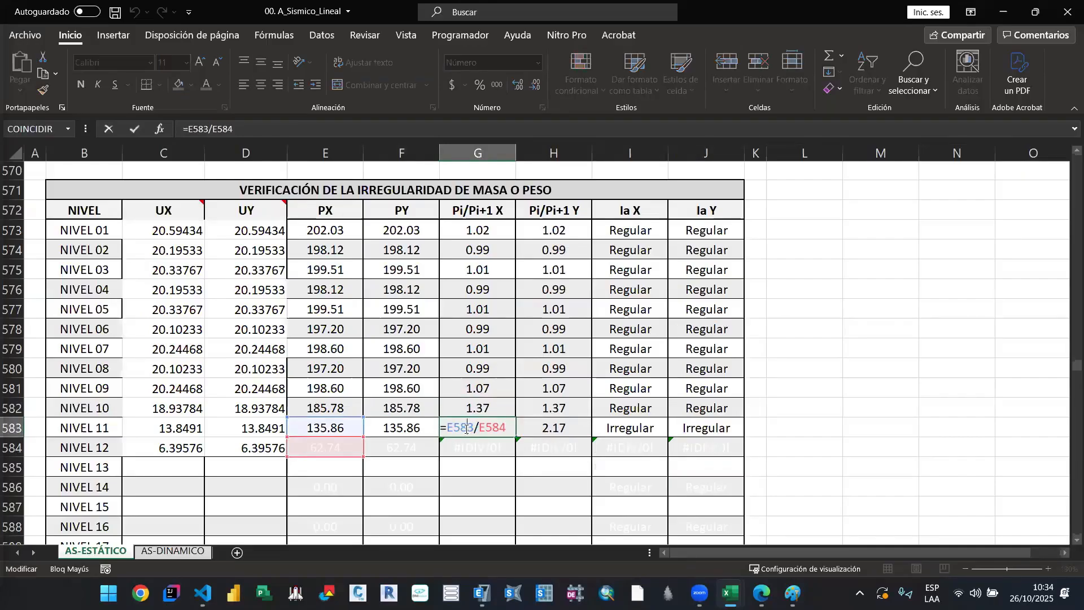
pyautogui.press('Escape')
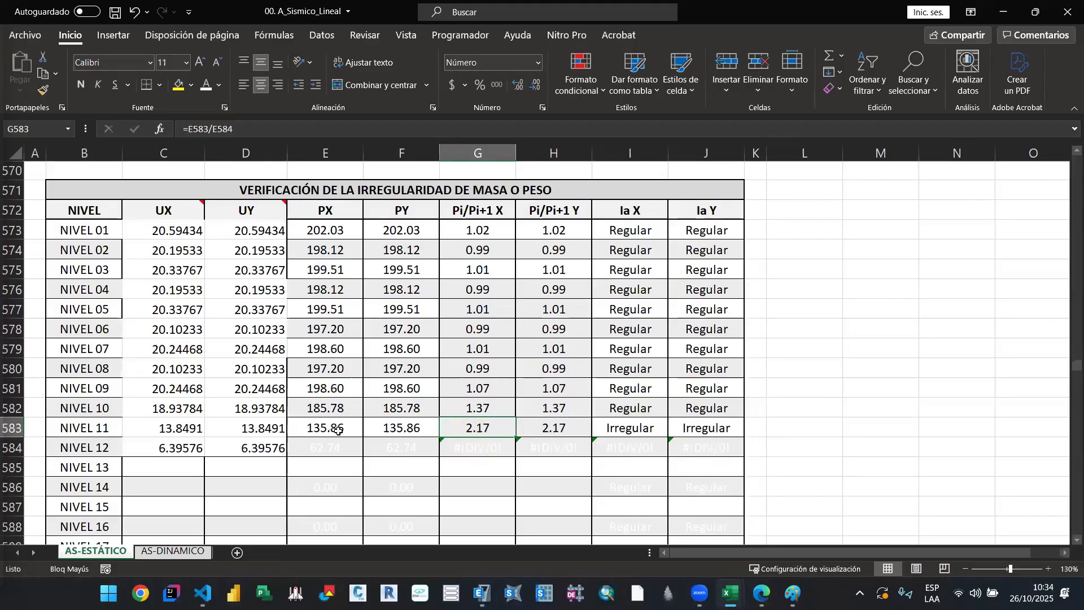
pyautogui.moveTo(478, 427); pyautogui.dragTo(700, 428)
pyautogui.click(178, 85)
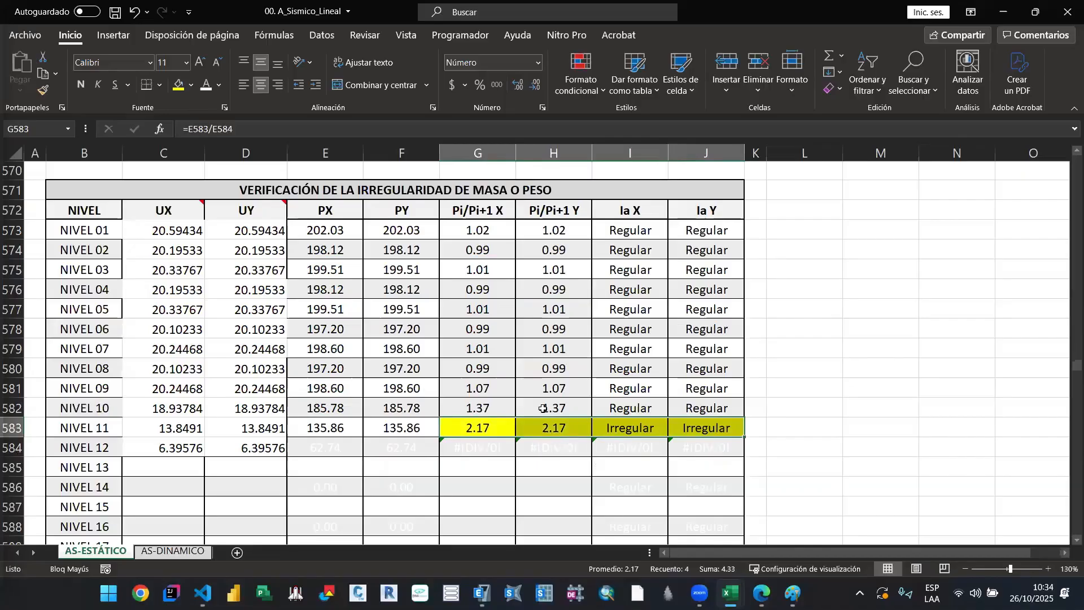
# Step: Examine the NIVEL 01 formulas for weight, Pi/Pi+1 ratios and Ia X, and the NIVEL 12 row of the mass irregularity table
pyautogui.moveTo(175, 229); pyautogui.dragTo(259, 440)
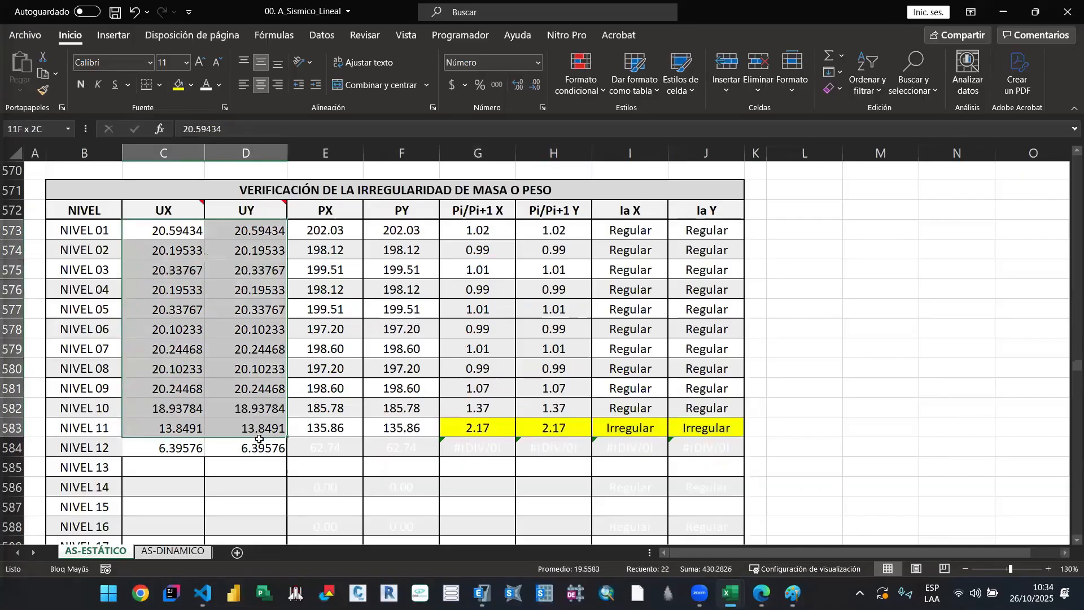
pyautogui.click(338, 266)
pyautogui.doubleClick(325, 225)
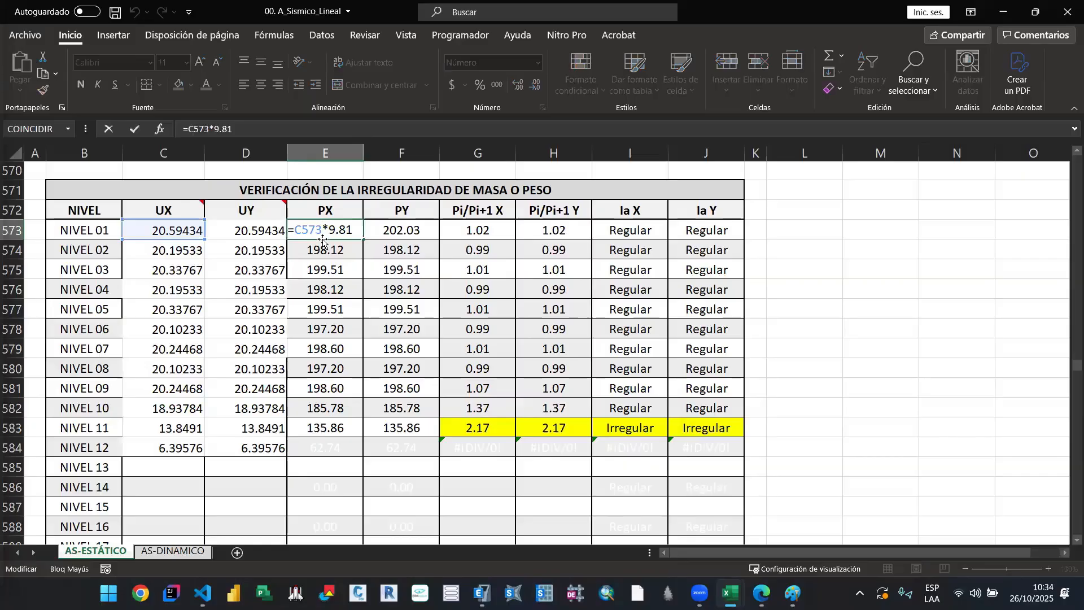
pyautogui.press('Escape')
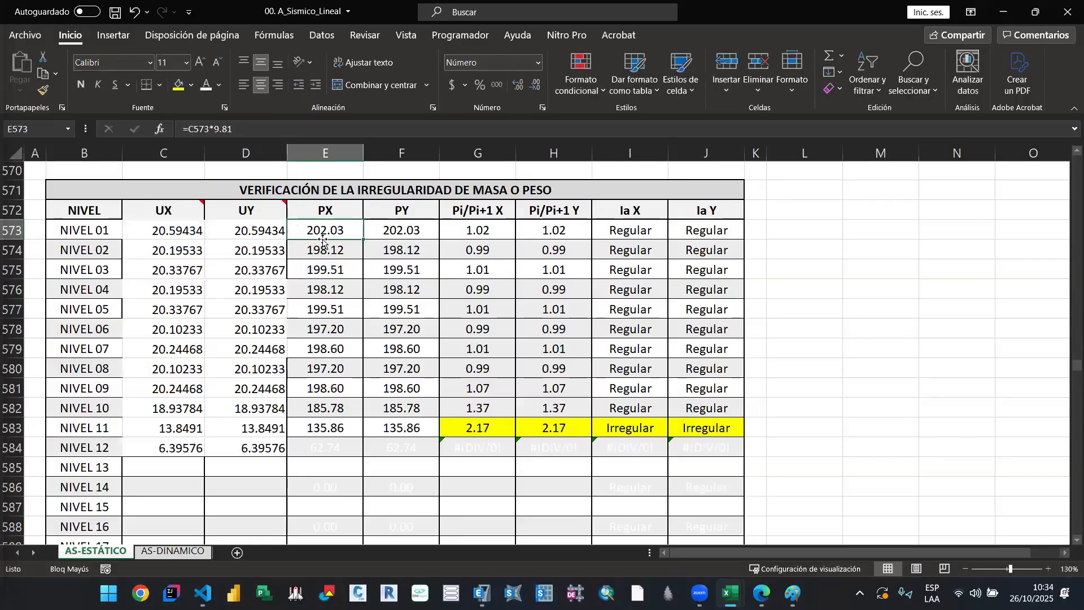
pyautogui.doubleClick(493, 227)
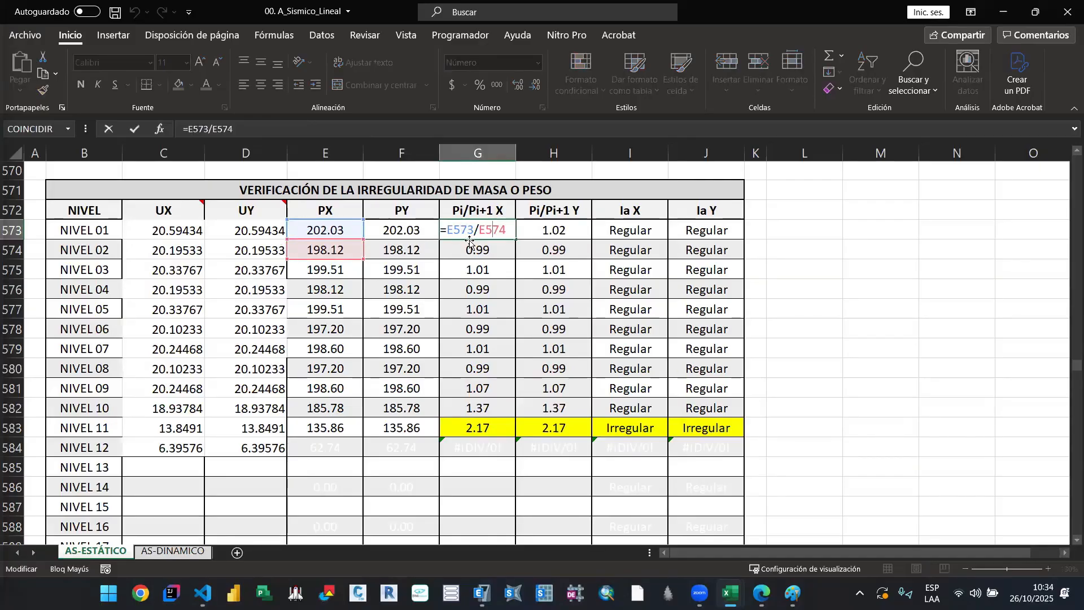
pyautogui.press('Escape')
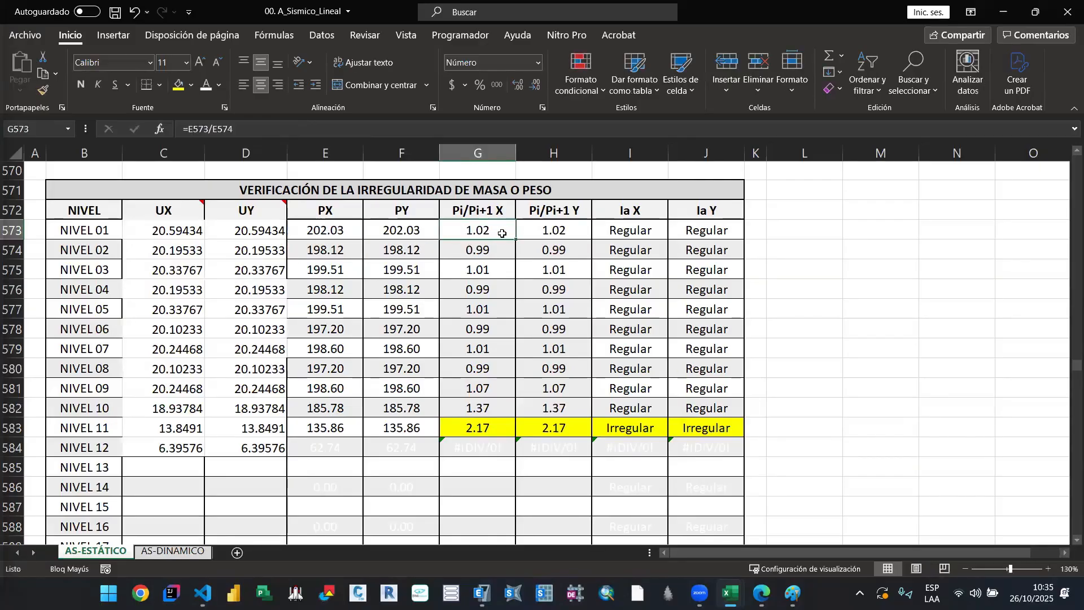
pyautogui.doubleClick(543, 229)
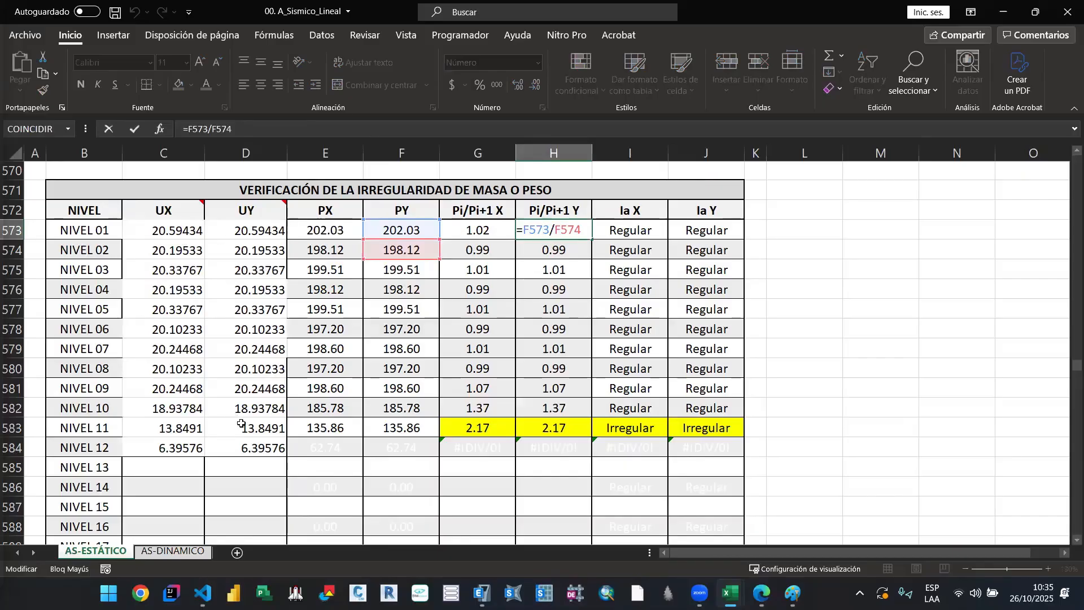
pyautogui.hotkey('ctrl', 'Return')
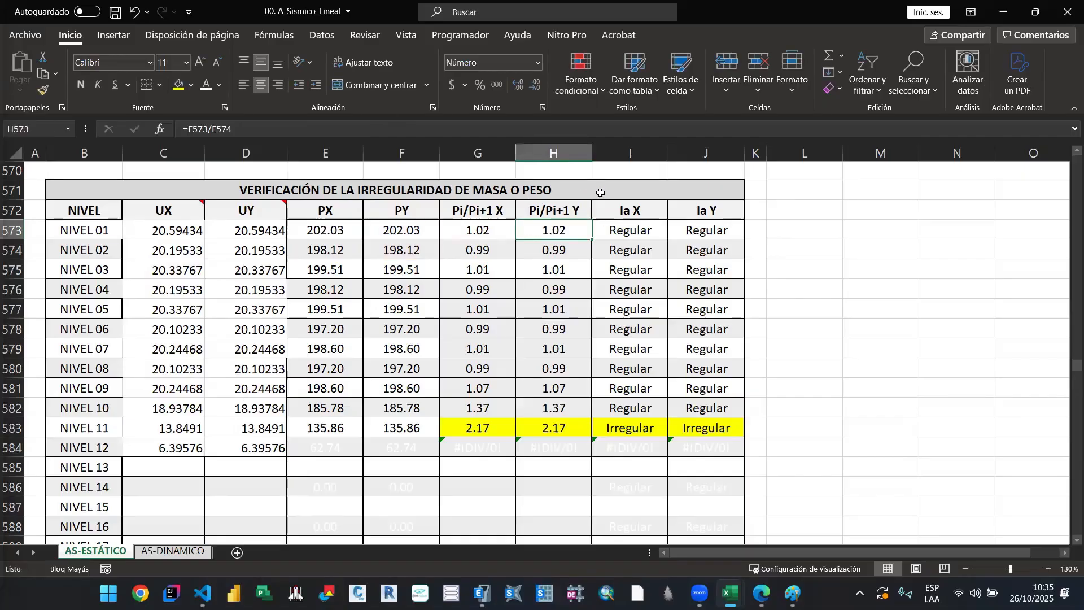
pyautogui.doubleClick(623, 230)
pyautogui.click(622, 228)
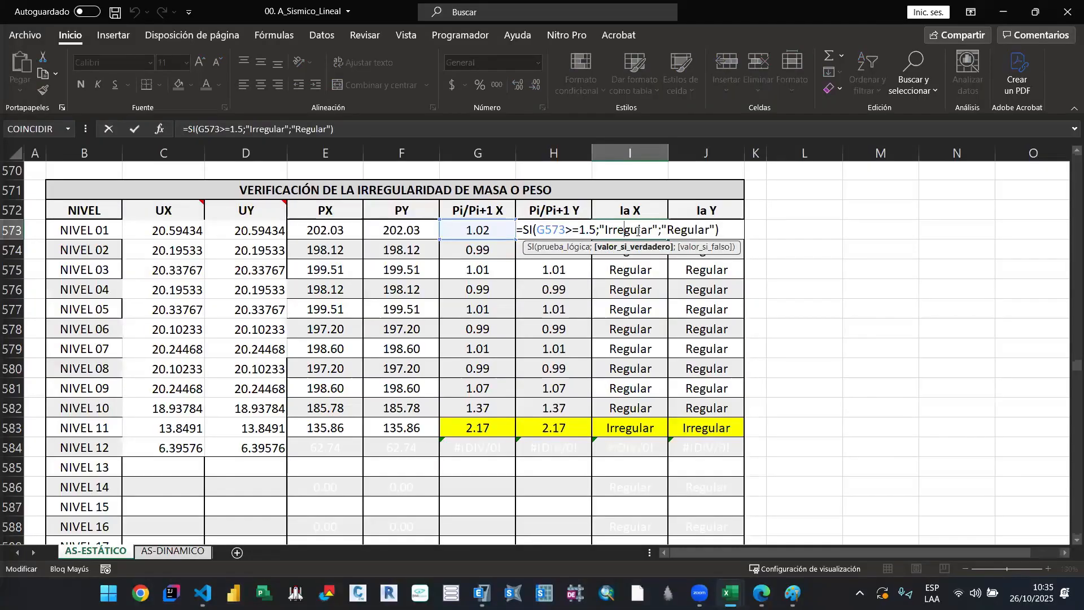
pyautogui.press('Escape')
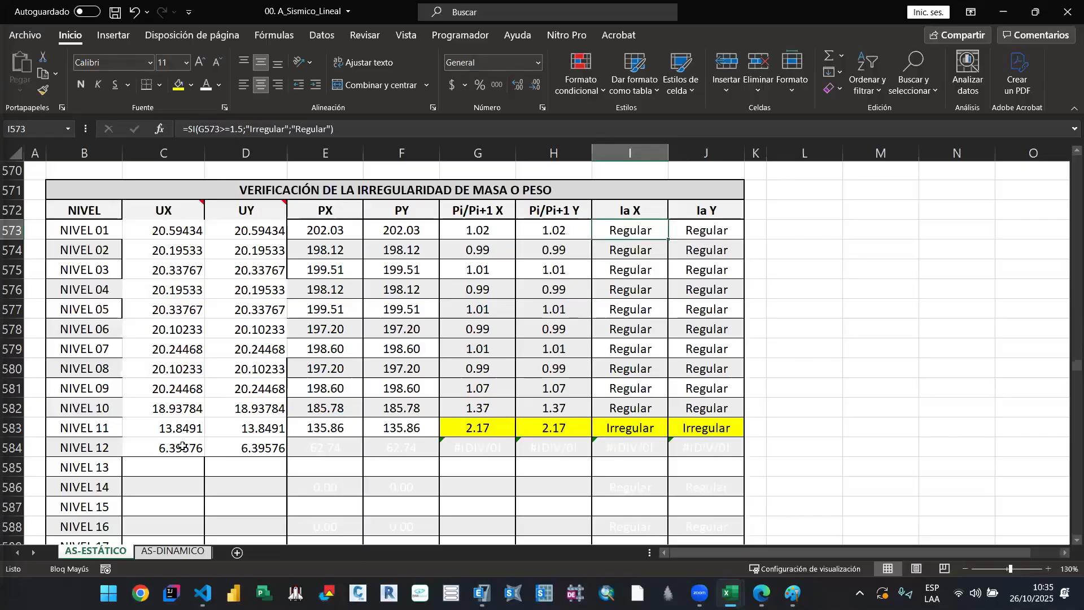
pyautogui.moveTo(182, 446); pyautogui.dragTo(706, 449)
pyautogui.click(473, 419)
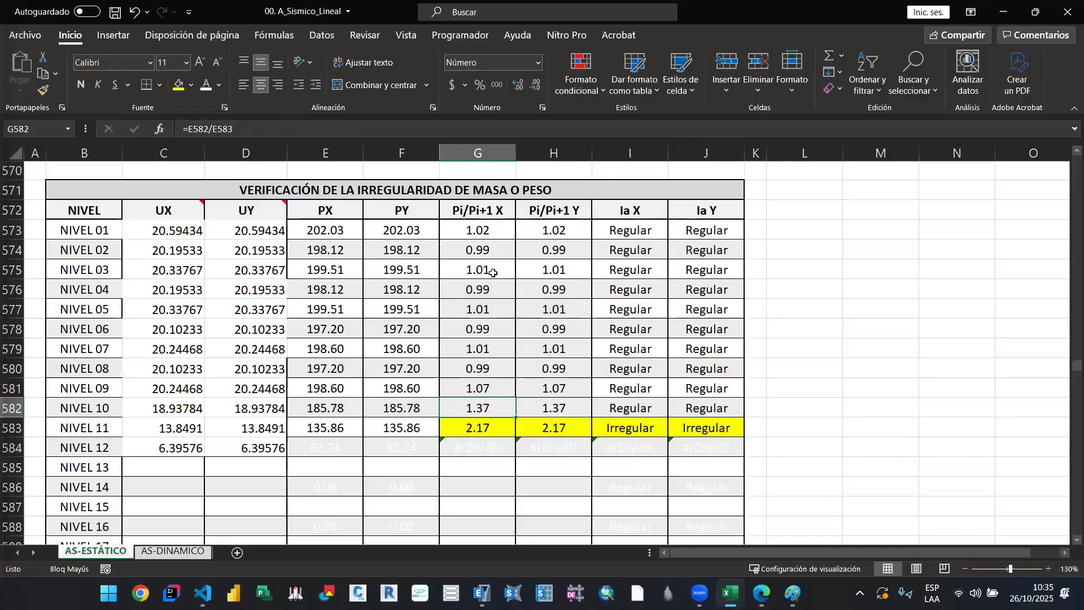
# Step: Review the mass irregularity table and check the NIVEL 01 masses, Pi/Pi+1 X ratio formula and Ia X formula
pyautogui.scroll(-2, 489, 305)
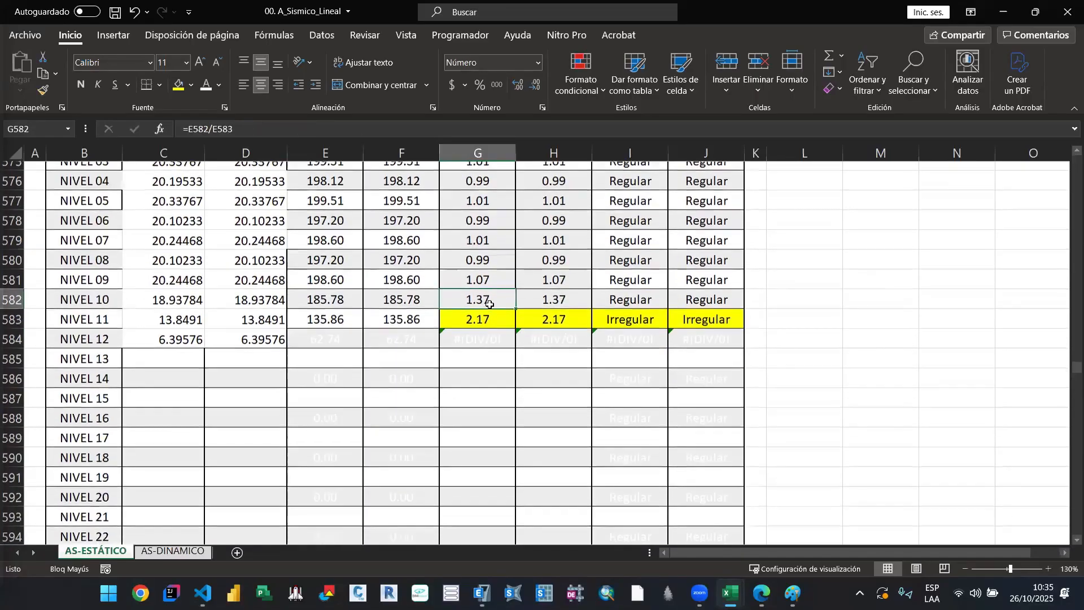
pyautogui.scroll(3, 489, 305)
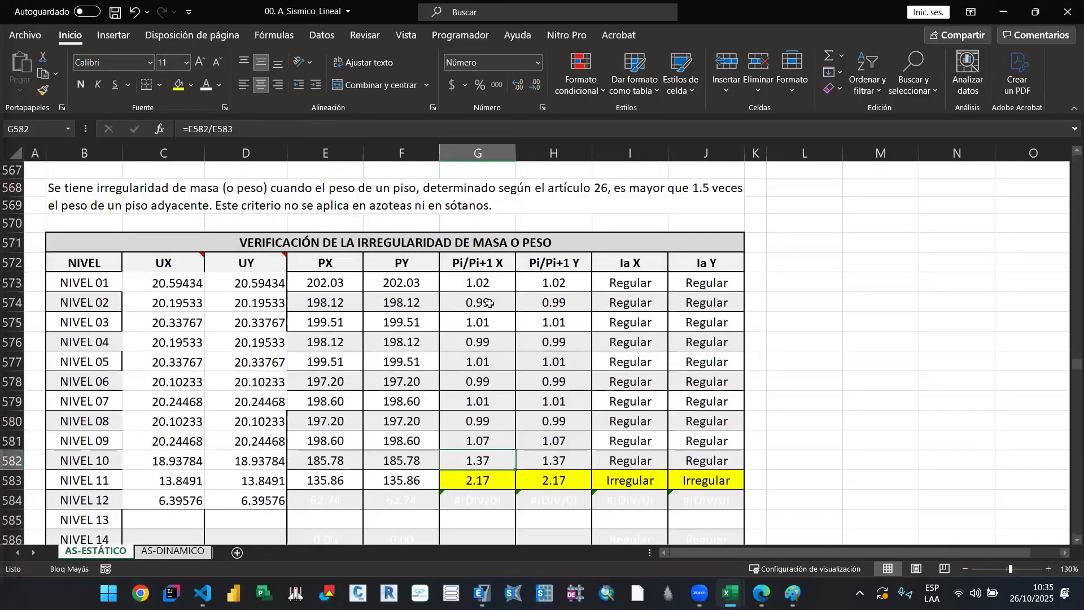
pyautogui.click(180, 284)
pyautogui.press('Right')
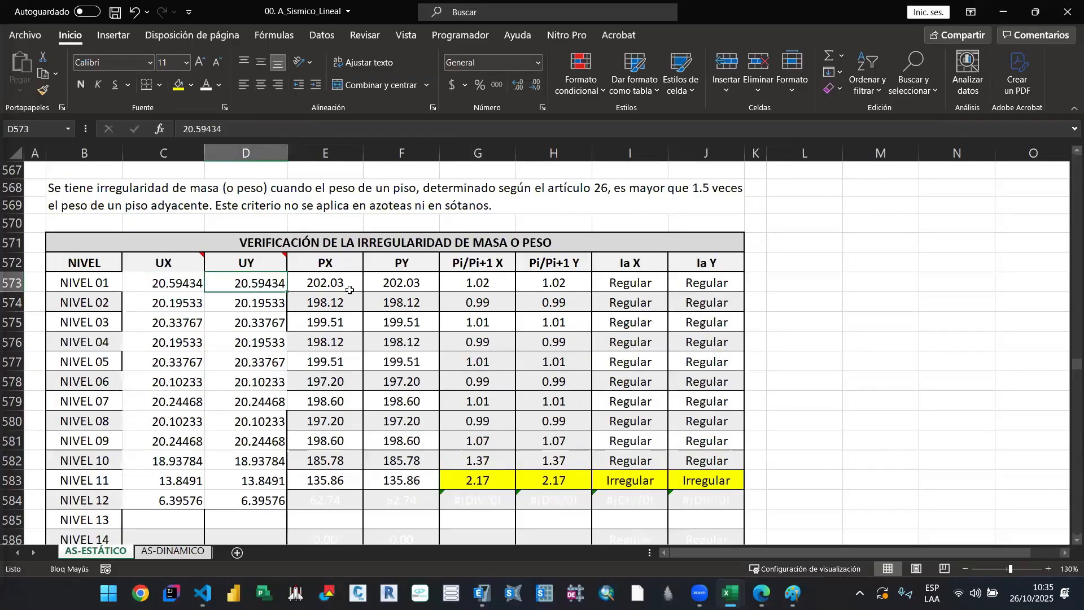
pyautogui.press('Right')
pyautogui.press('Right')
pyautogui.press('Right')
pyautogui.press('F2')
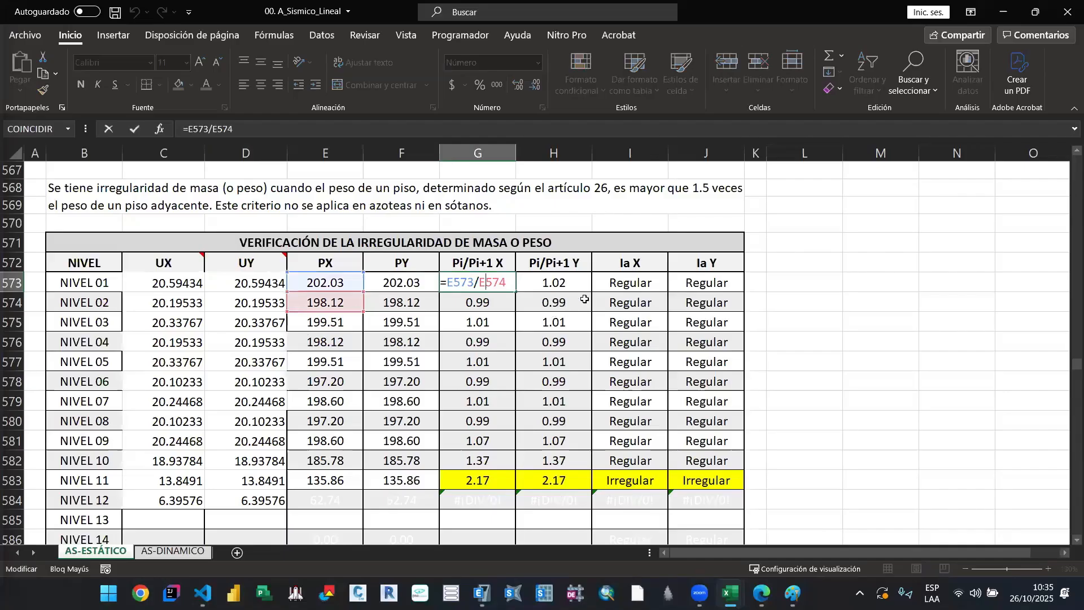
pyautogui.click(609, 286)
pyautogui.press('F2')
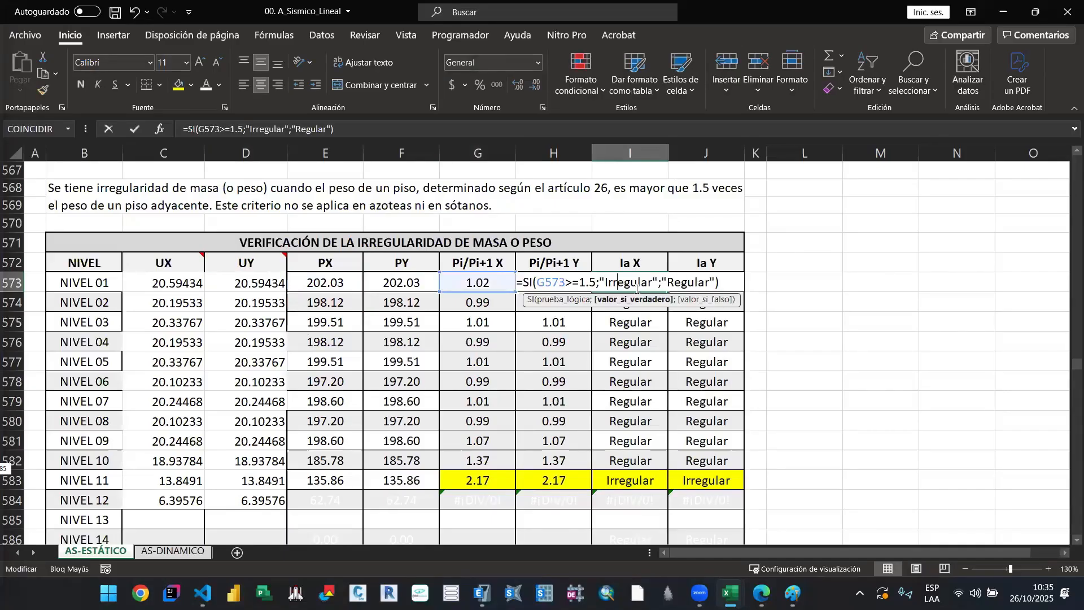
pyautogui.press('Escape')
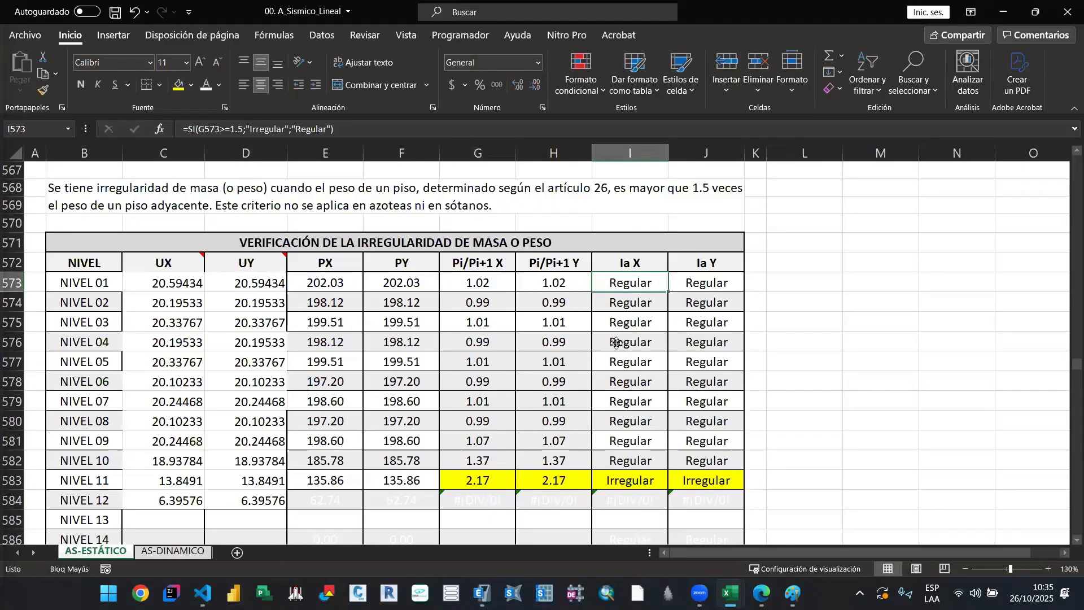
# Step: Look over the mass irregularity factors row and the start of section 10.01.07 on discontinuity of resisting systems
pyautogui.scroll(-3, 613, 434)
pyautogui.scroll(-14, 614, 434)
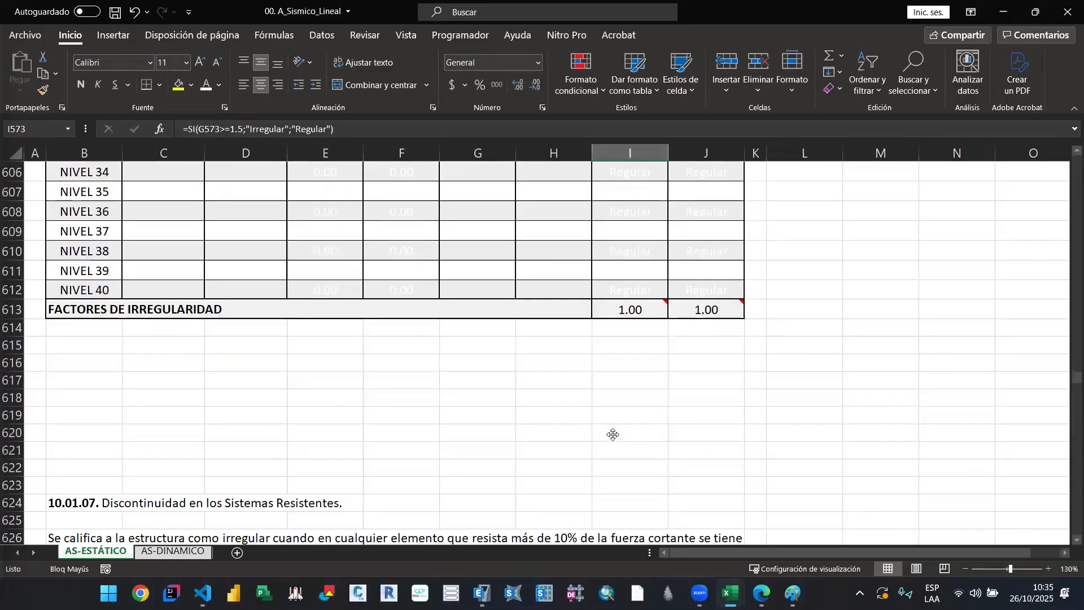
pyautogui.scroll(-2, 613, 434)
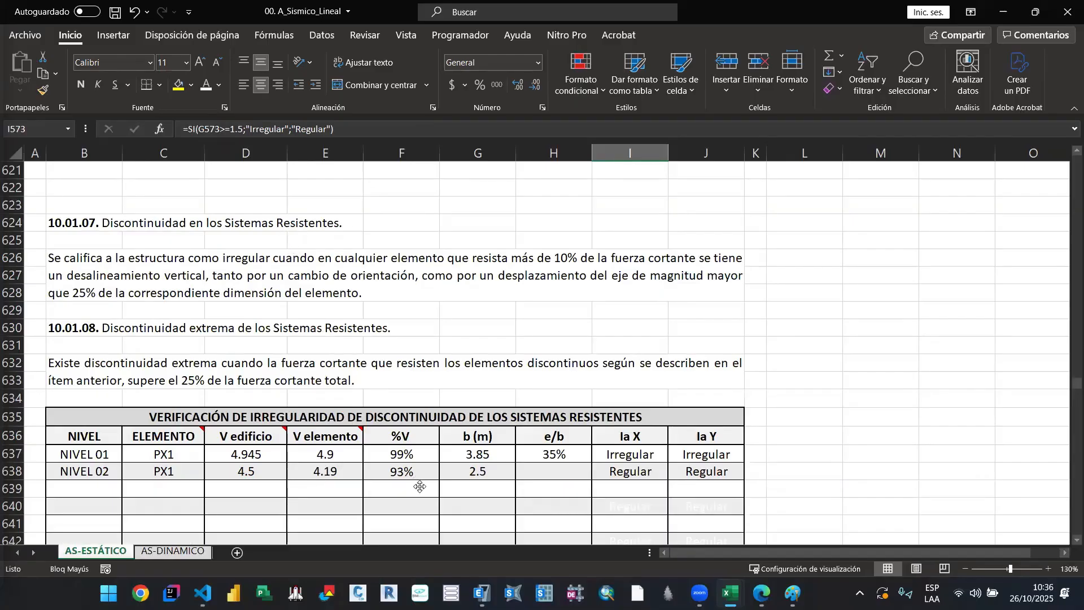
# Step: Switch to ETABS, close the Mass Summary by Story table and compare the T10 and T11 floor plans
pyautogui.click(482, 593)
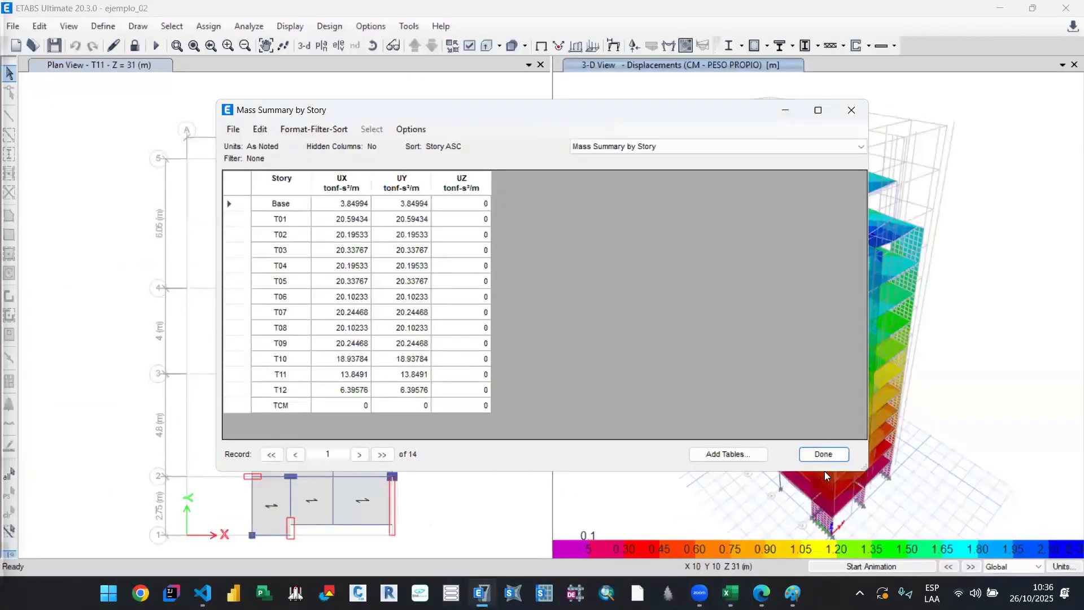
pyautogui.click(823, 455)
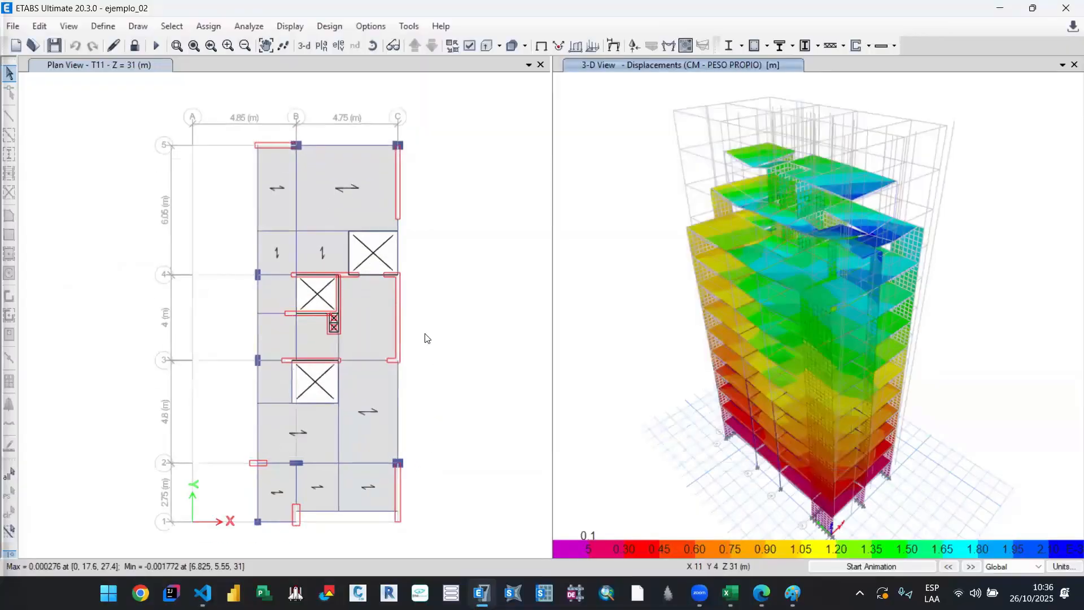
pyautogui.click(113, 75)
pyautogui.click(428, 48)
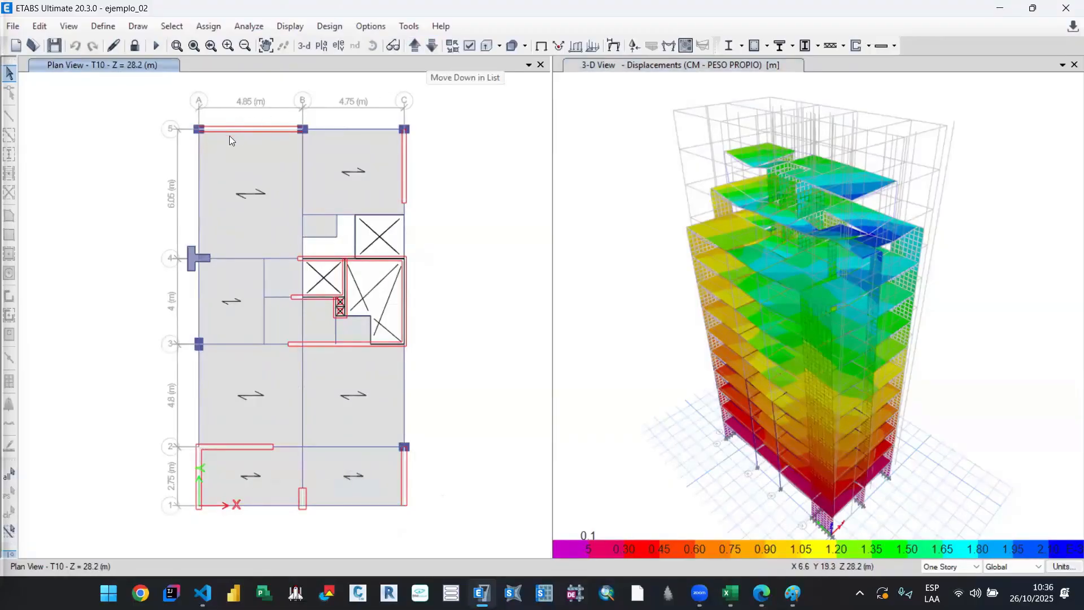
pyautogui.click(416, 45)
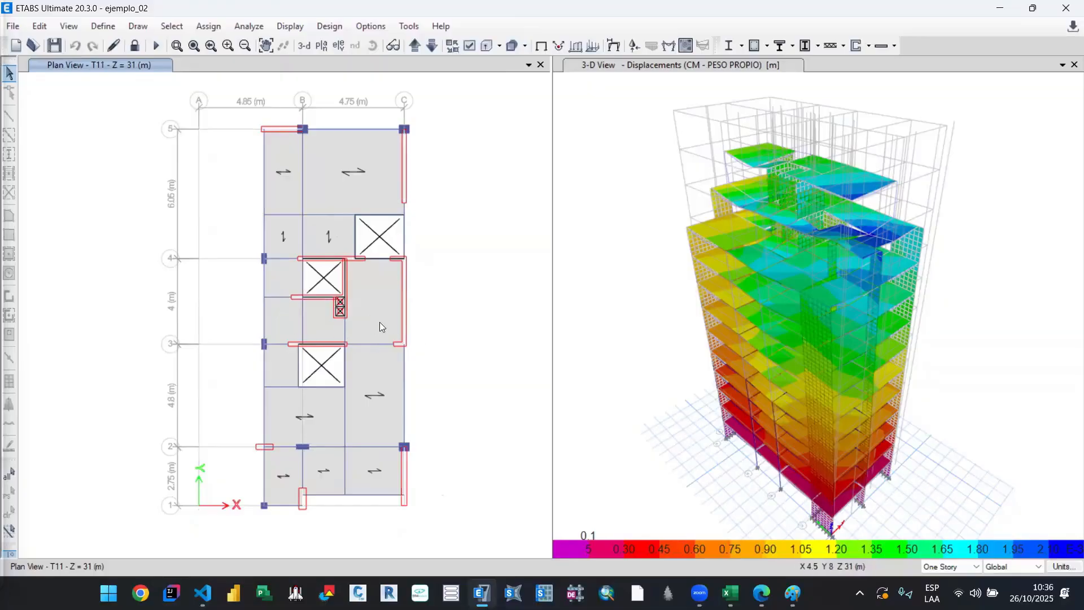
pyautogui.click(425, 48)
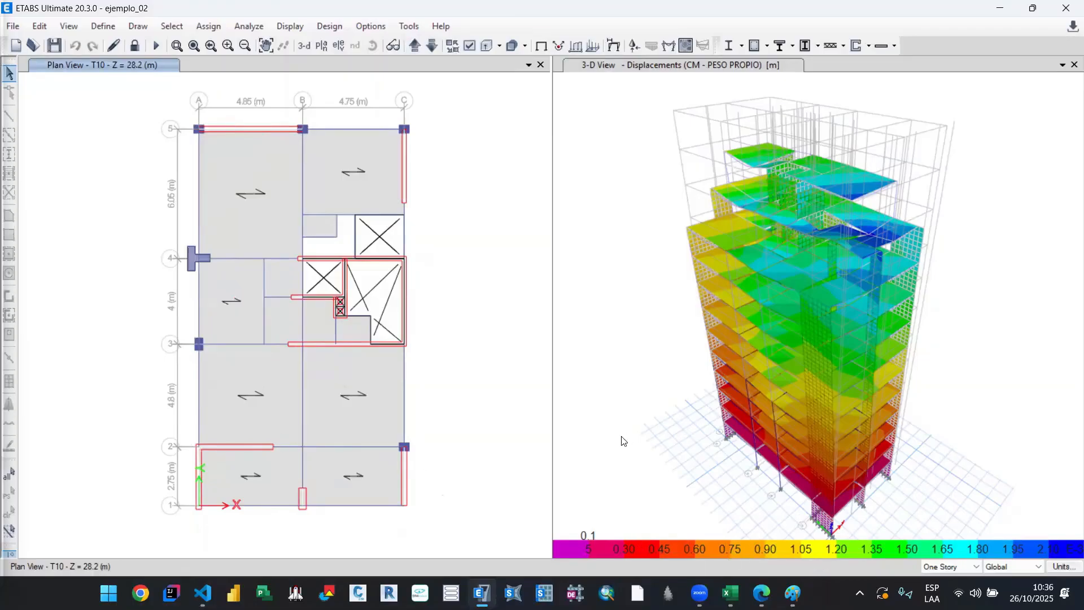
# Step: Return to the 00. A_Sismico_Lineal workbook in Excel and read the discontinuity criteria in sections 10.01.07 and 10.01.08
pyautogui.moveTo(730, 593)
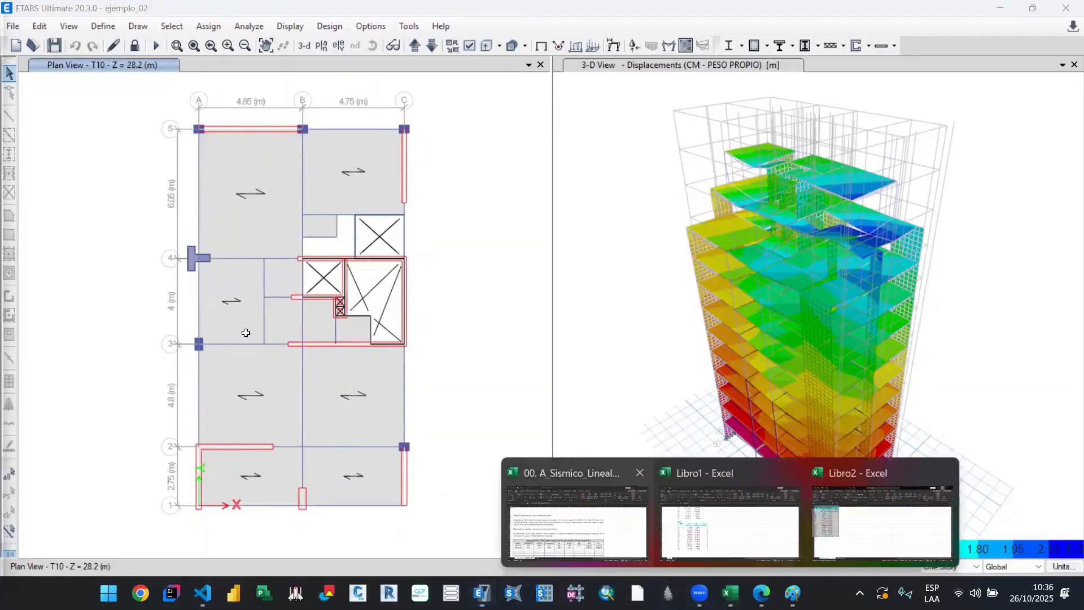
pyautogui.click(576, 523)
pyautogui.click(162, 255)
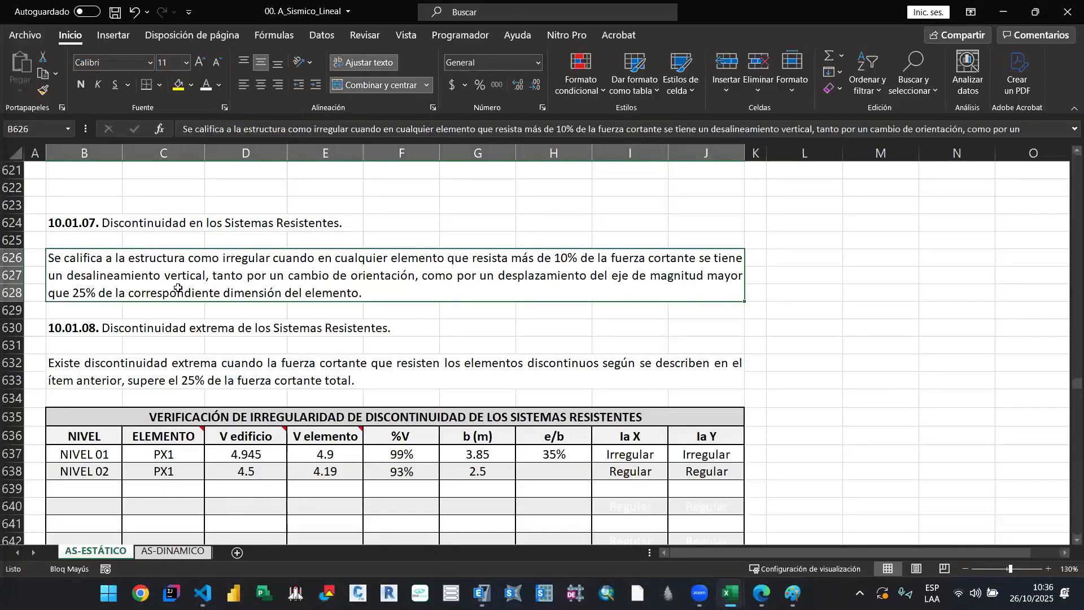
pyautogui.scroll(-1, 218, 289)
pyautogui.scroll(1, 107, 265)
pyautogui.click(347, 366)
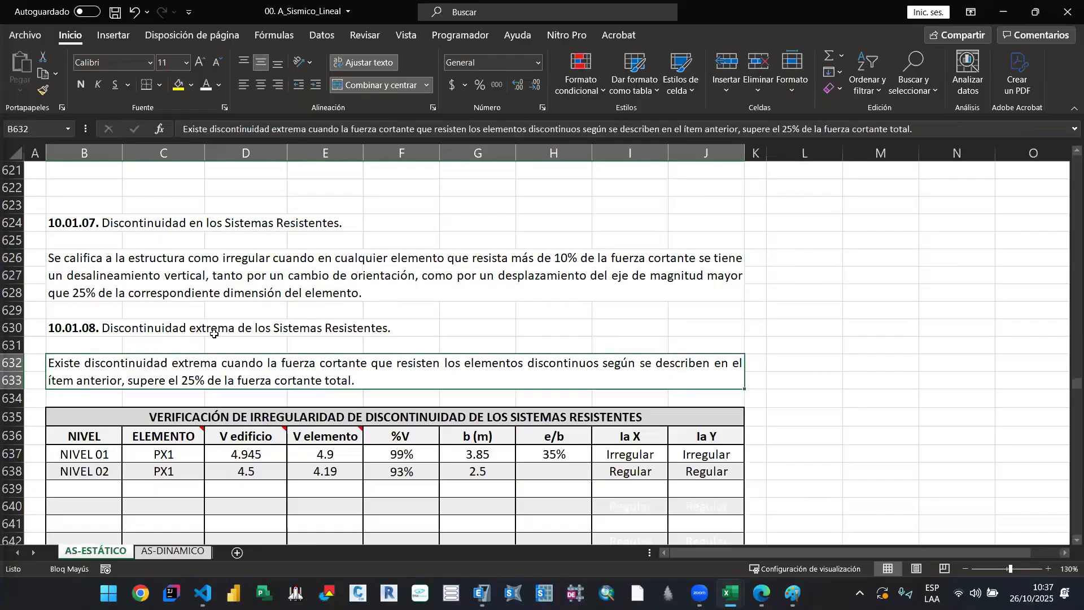
pyautogui.doubleClick(151, 366)
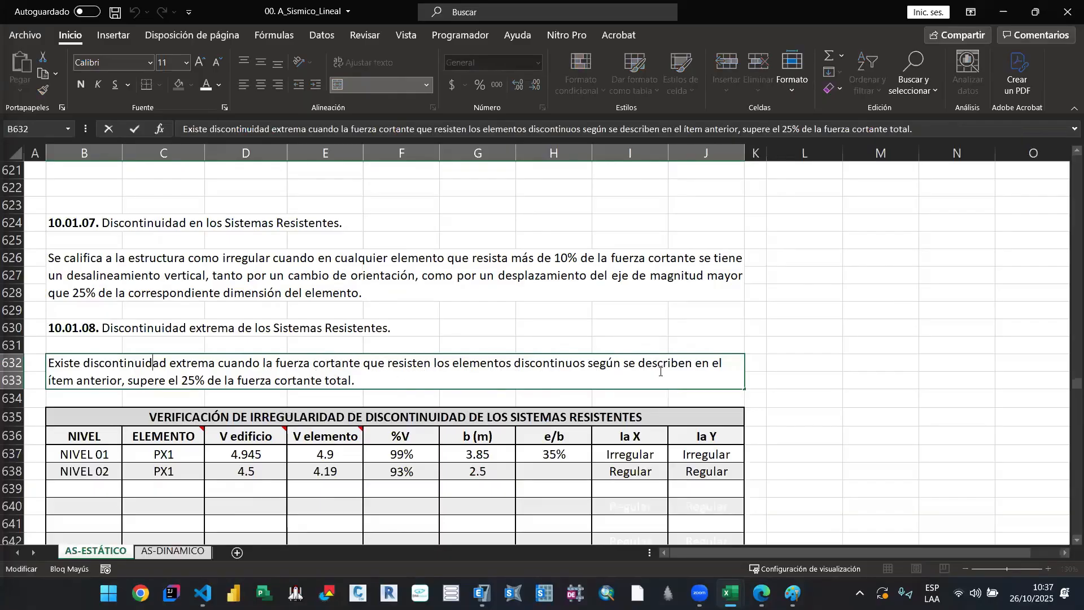
pyautogui.click(429, 398)
# Step: Examine the PX1 building shear, element shear, %V and b entries for NIVEL 01 and NIVEL 02 in the discontinuity table
pyautogui.scroll(-2, 339, 397)
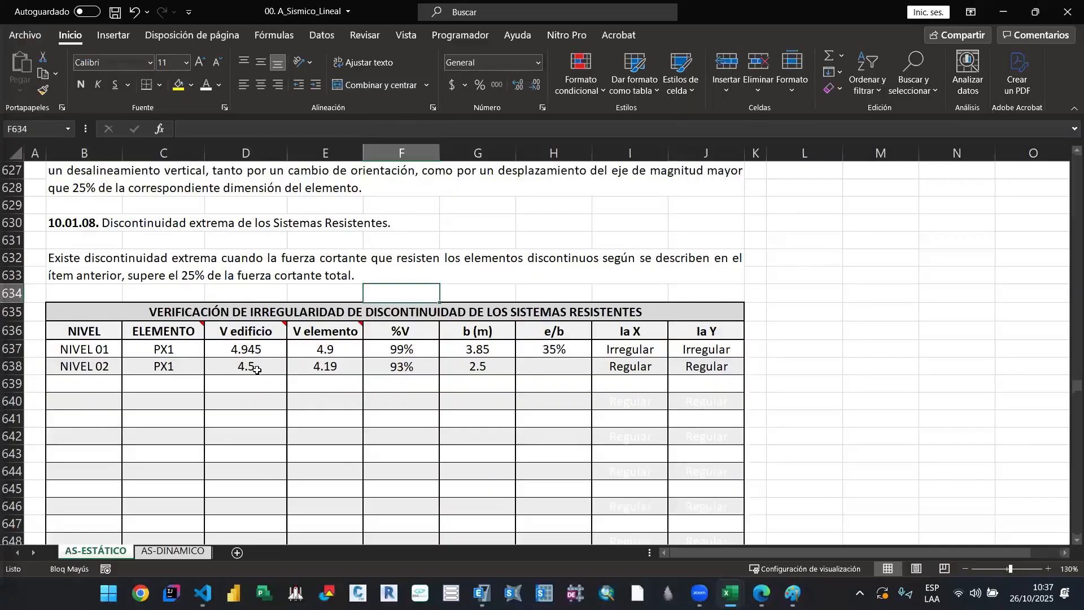
pyautogui.click(255, 348)
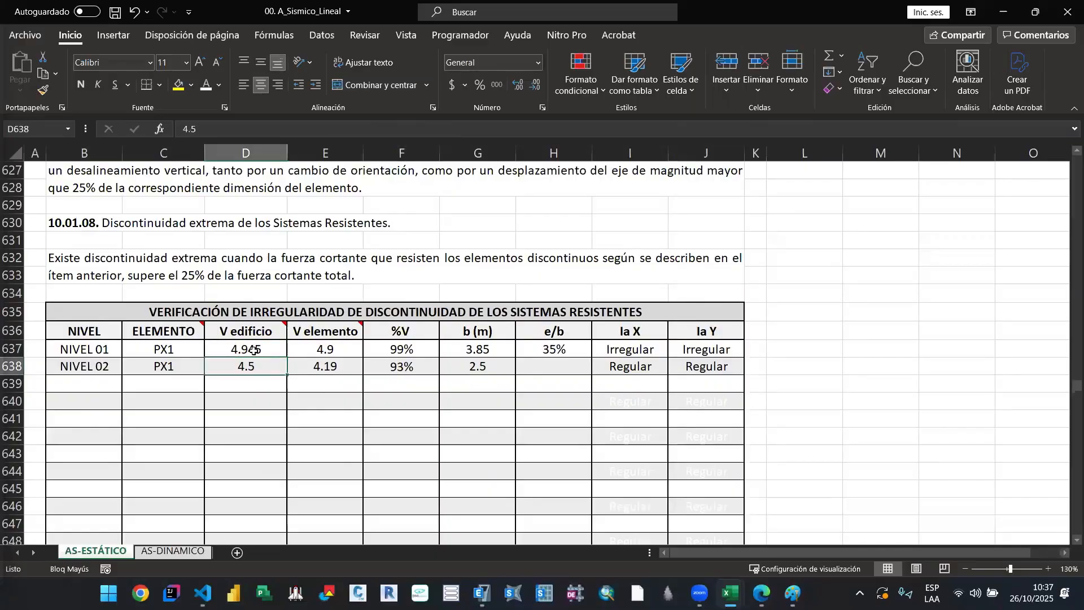
pyautogui.click(330, 352)
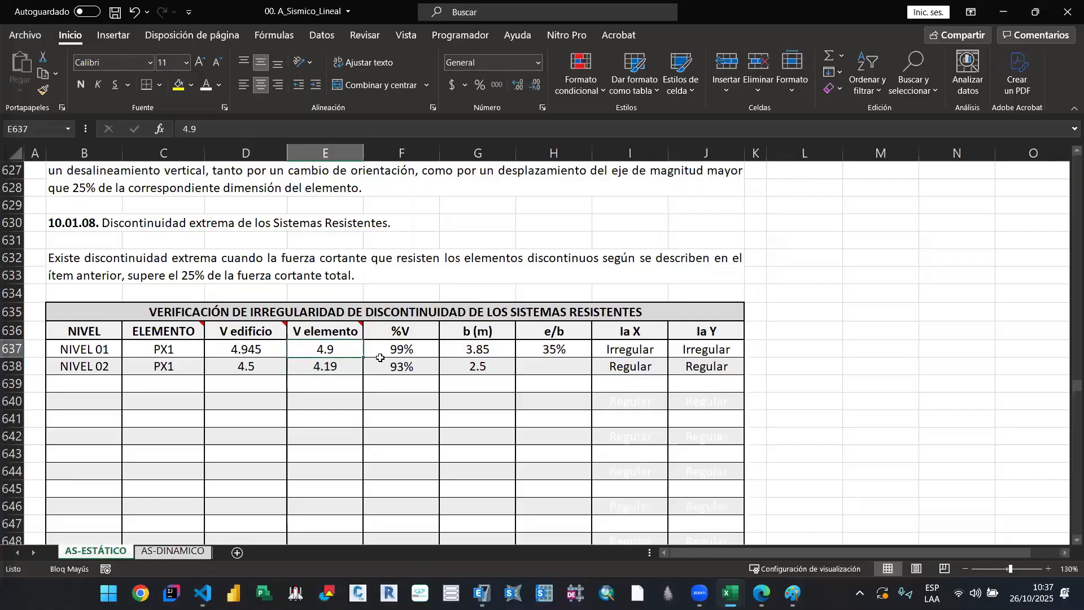
pyautogui.click(408, 349)
pyautogui.click(452, 350)
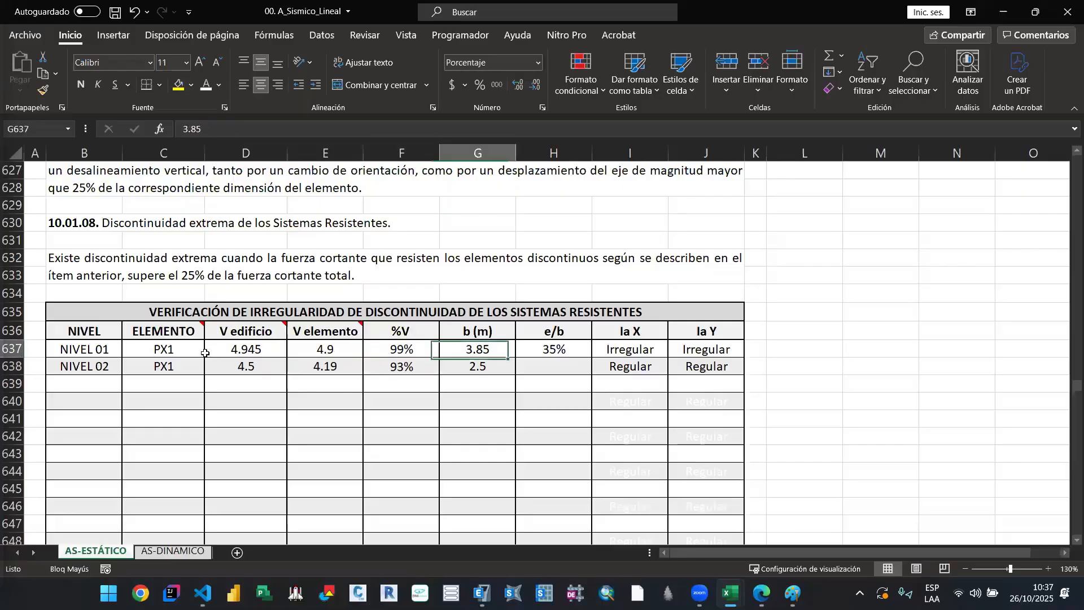
pyautogui.click(188, 348)
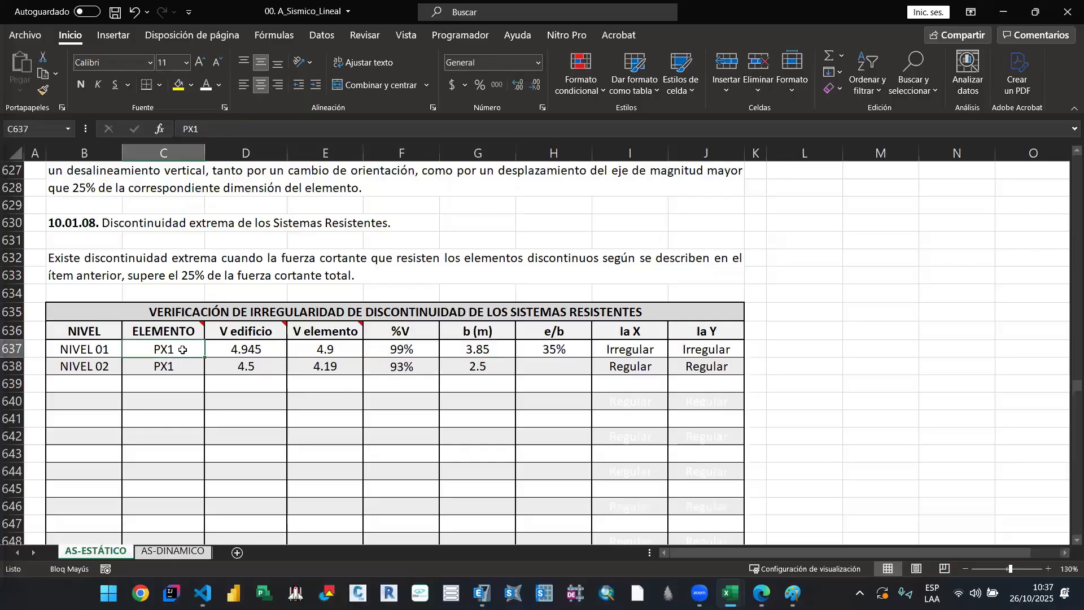
pyautogui.click(161, 368)
pyautogui.click(498, 353)
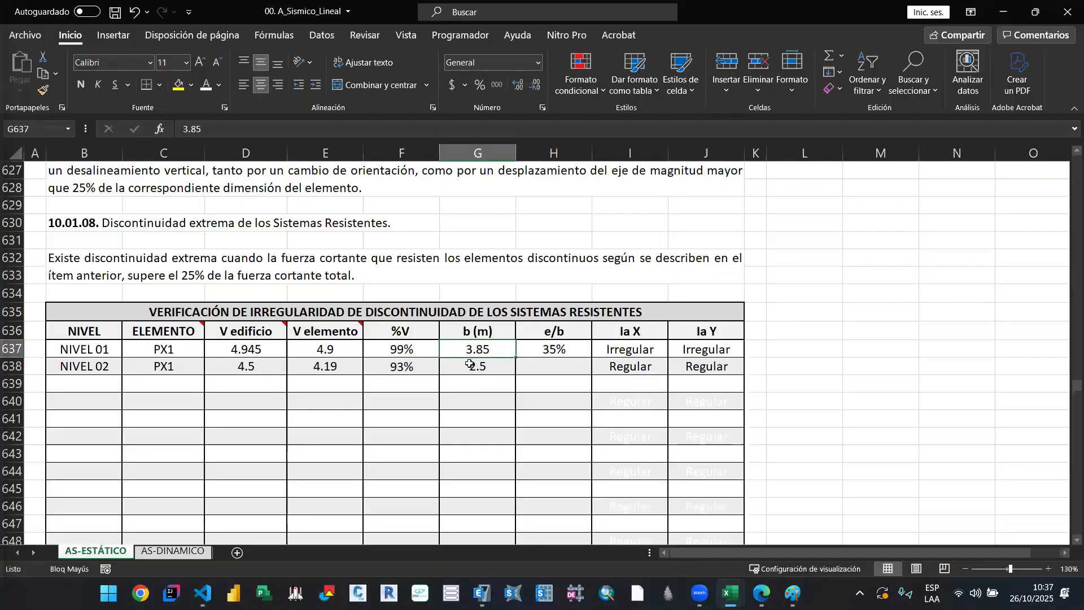
# Step: Inspect the NIVEL 01 e/b formula together with the wall lengths and shears it is checked with
pyautogui.click(540, 351)
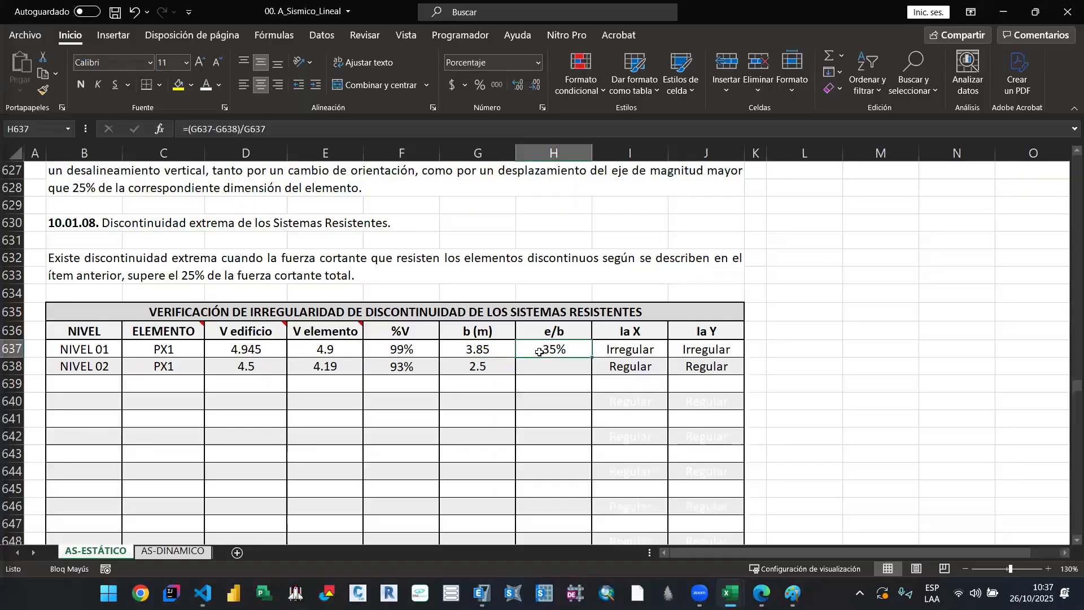
pyautogui.doubleClick(539, 352)
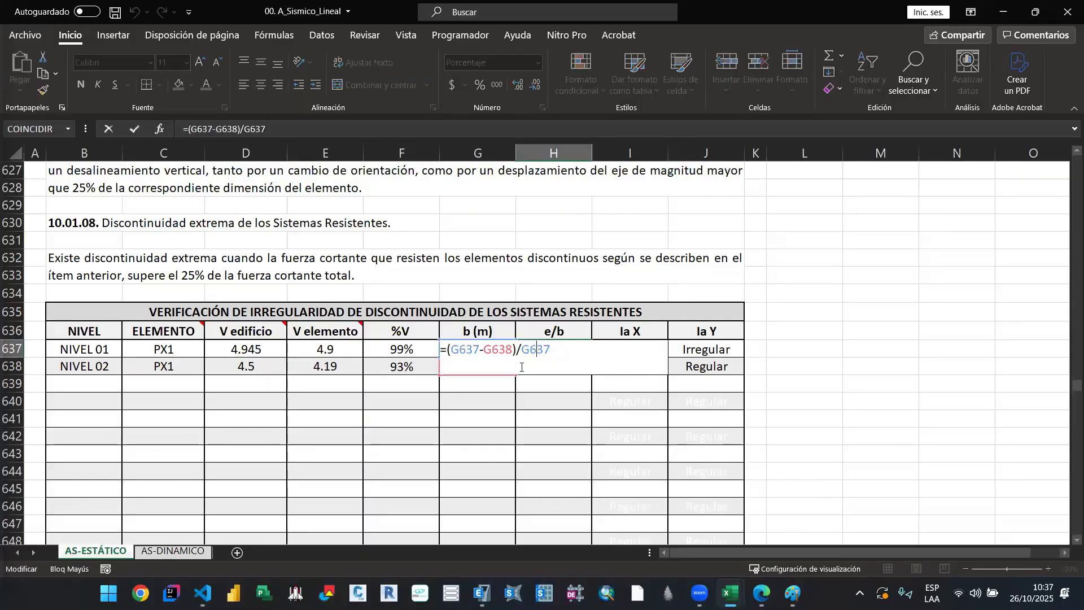
pyautogui.press('Return')
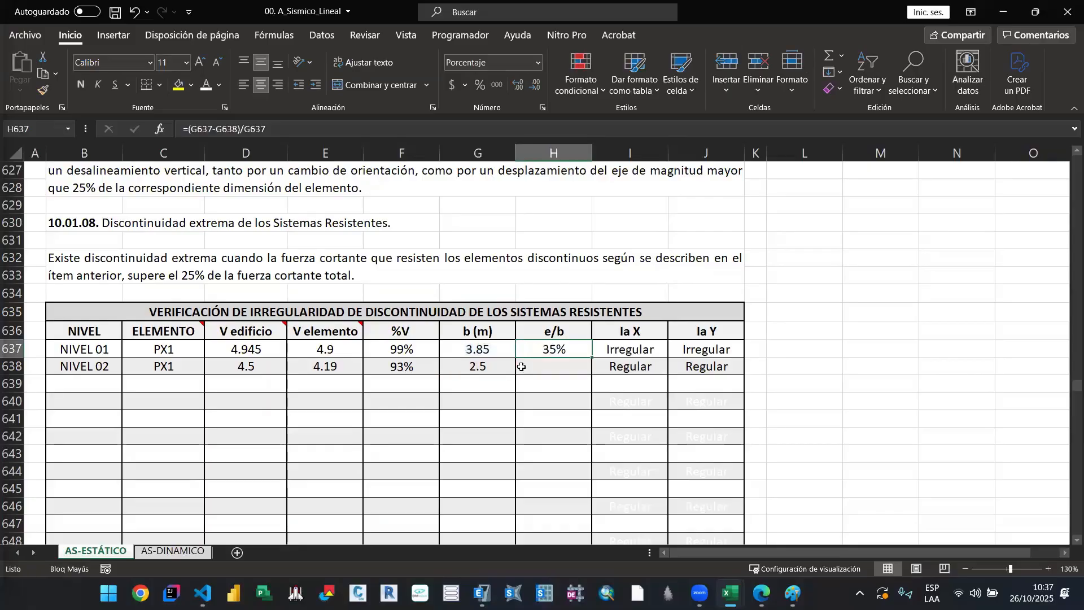
pyautogui.click(485, 366)
pyautogui.press('Up')
pyautogui.press('Right')
pyautogui.press('Left')
pyautogui.press('Down')
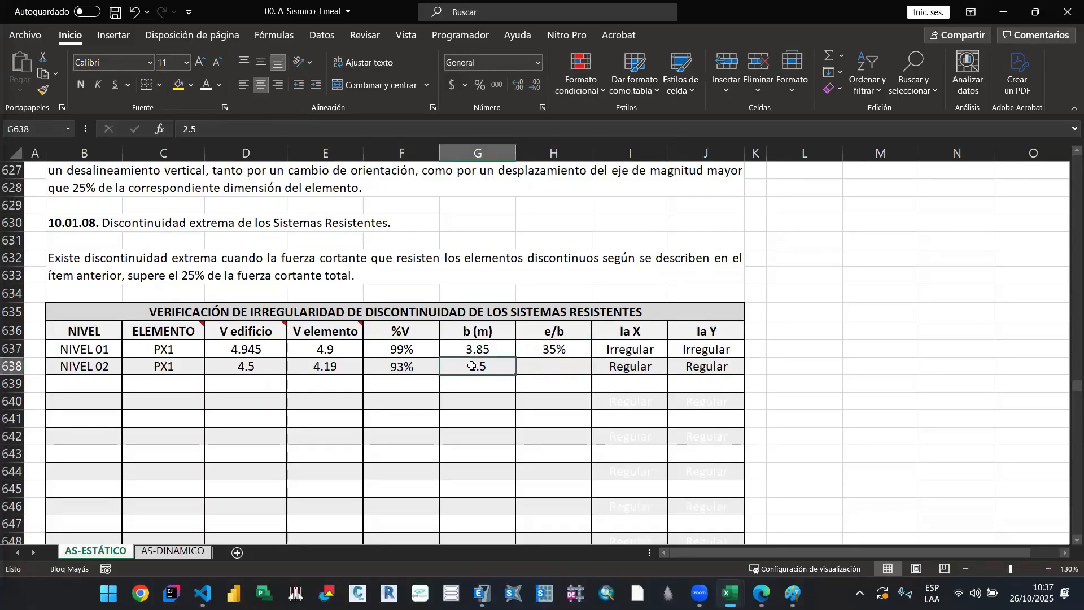
pyautogui.click(258, 349)
pyautogui.click(319, 346)
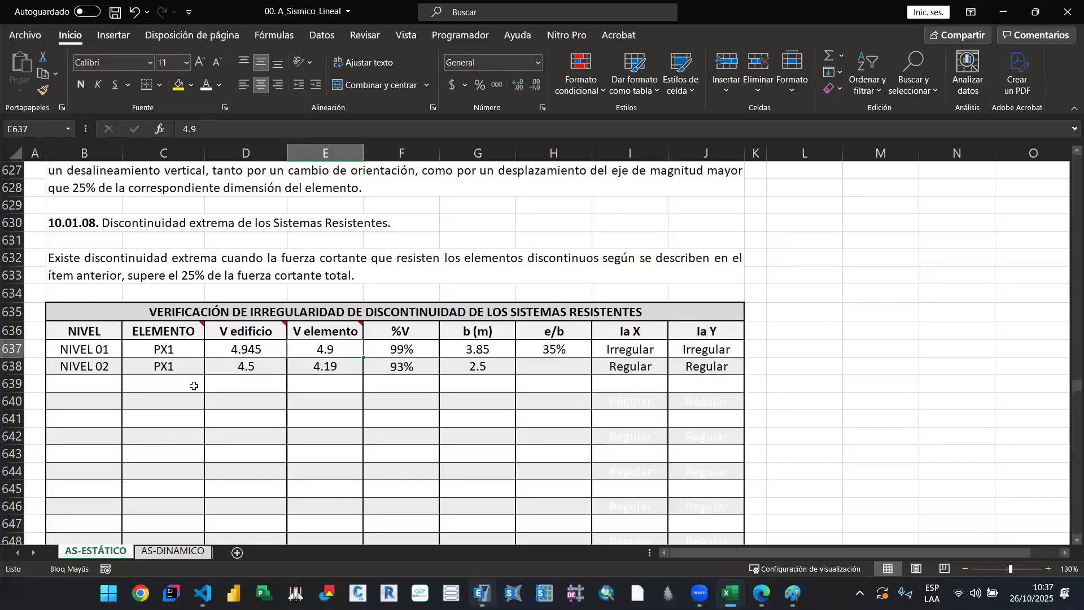
# Step: Switch to ETABS, select the wall on grid 5 between A and B in the T10 plan, and clear the selection
pyautogui.click(268, 347)
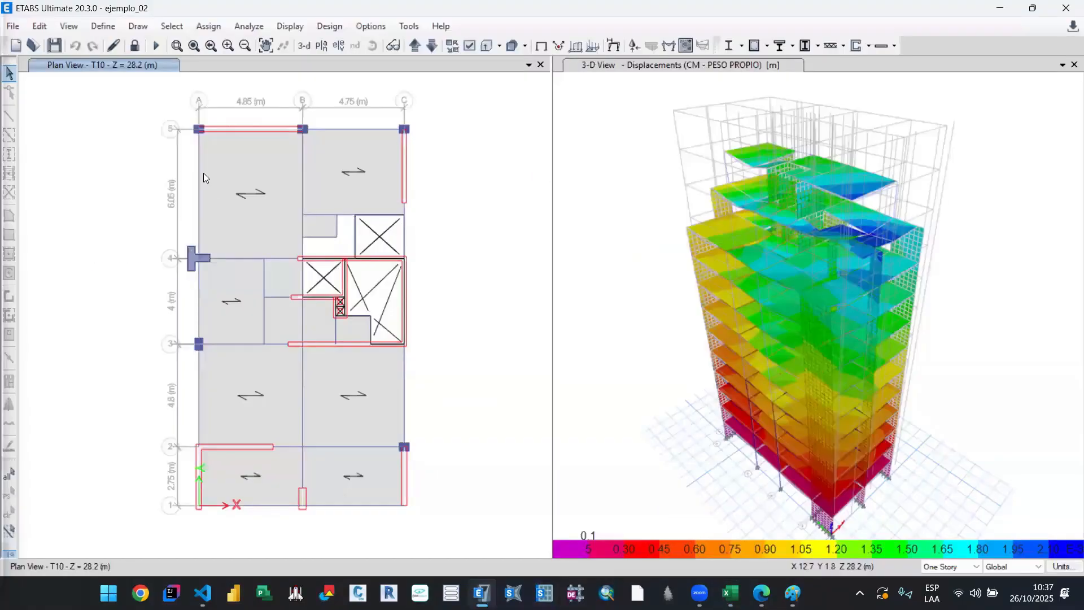
pyautogui.scroll(2, 213, 136)
pyautogui.scroll(-3, 266, 181)
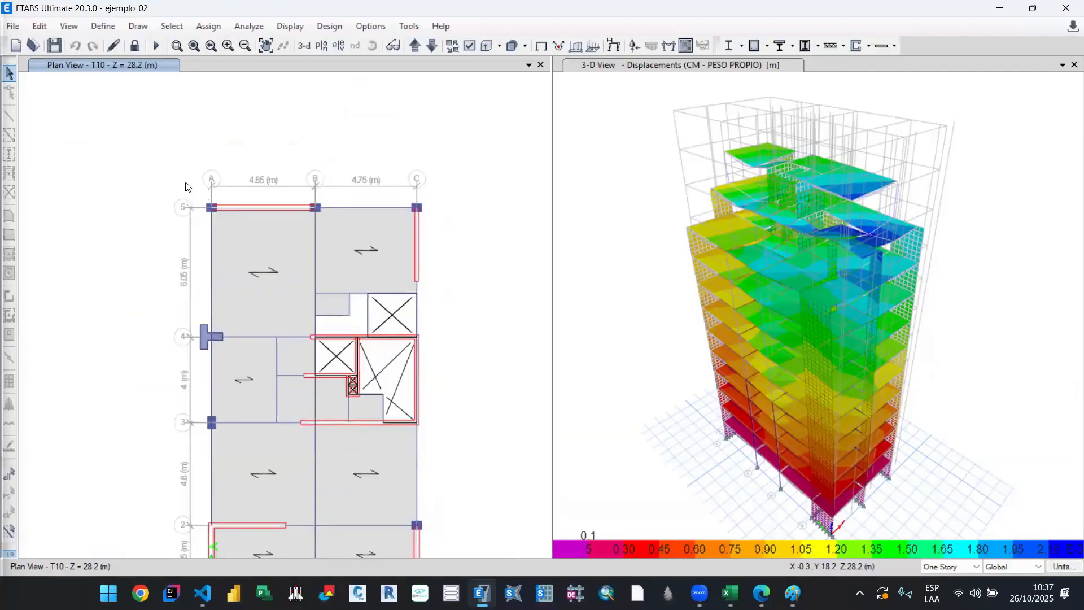
pyautogui.moveTo(184, 179); pyautogui.dragTo(335, 225)
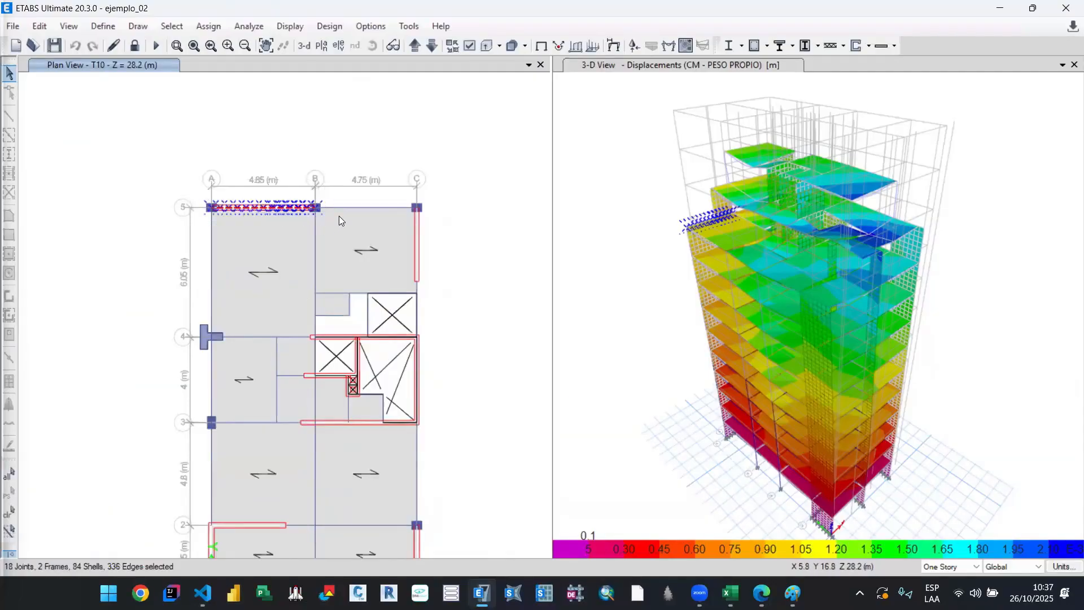
pyautogui.hotkey('ctrl', 'q')
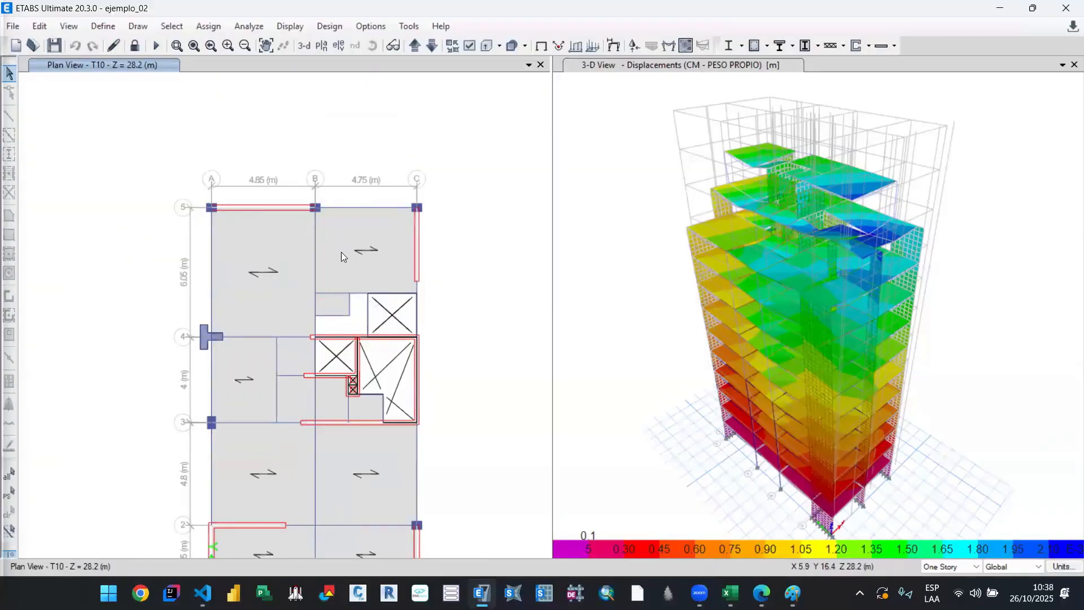
# Step: Display the elevation of grid 5 in place of the T10 plan and frame the wall between axes A and B
pyautogui.moveTo(338, 263); pyautogui.dragTo(349, 311)
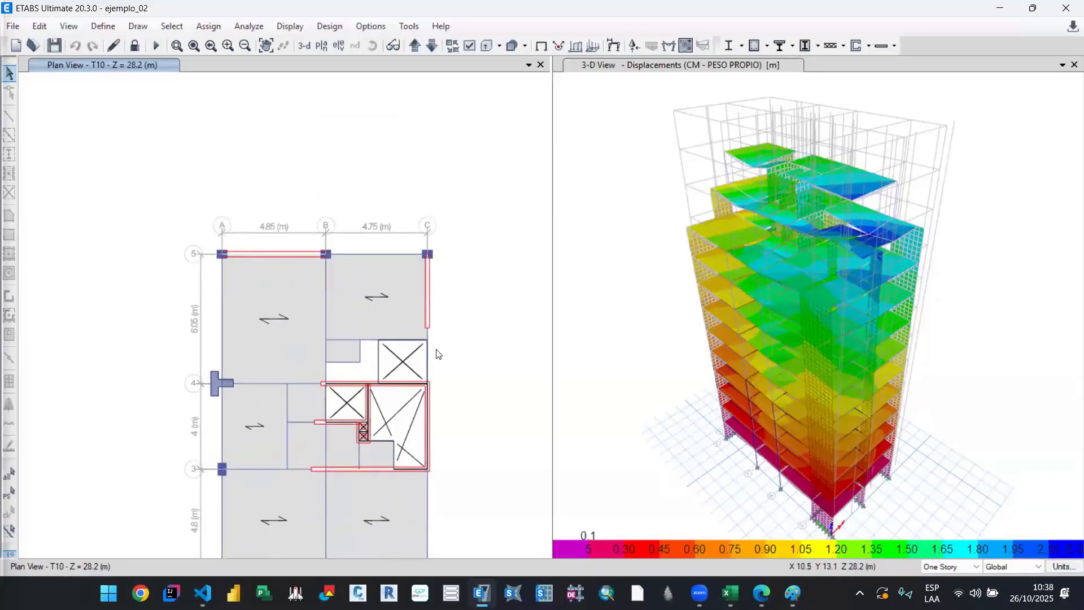
pyautogui.moveTo(437, 380); pyautogui.dragTo(420, 285)
pyautogui.moveTo(447, 351); pyautogui.dragTo(449, 280)
pyautogui.moveTo(450, 409); pyautogui.dragTo(451, 458)
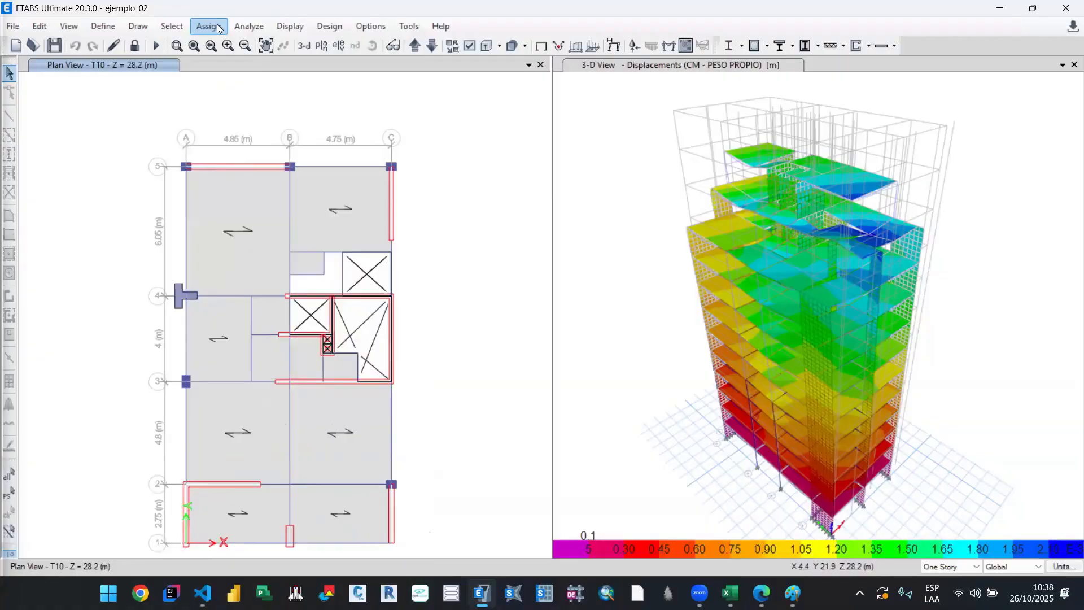
pyautogui.click(334, 45)
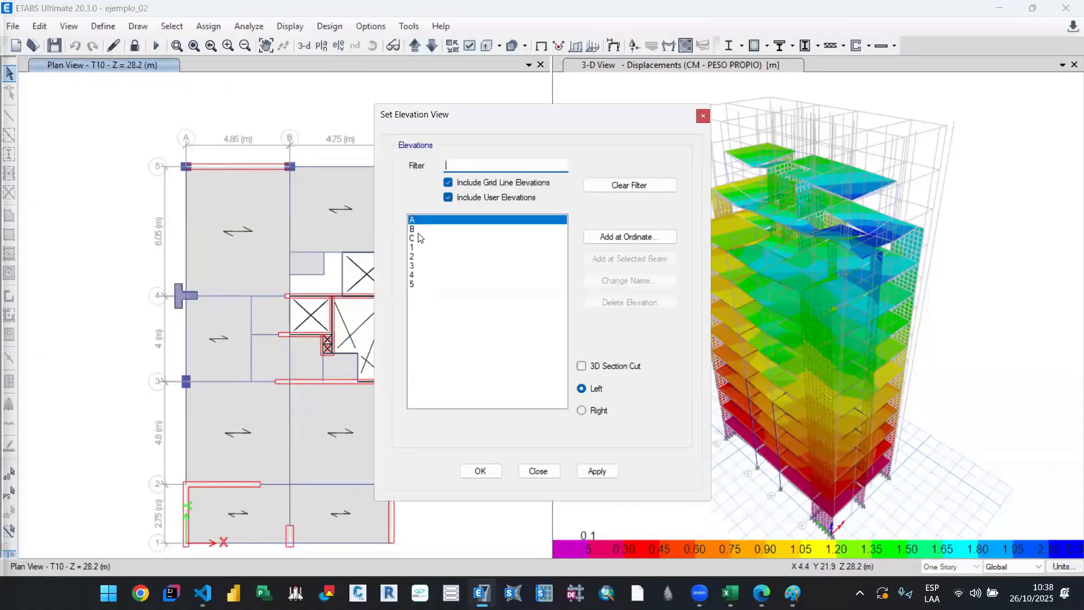
pyautogui.click(418, 284)
pyautogui.click(601, 473)
pyautogui.click(474, 471)
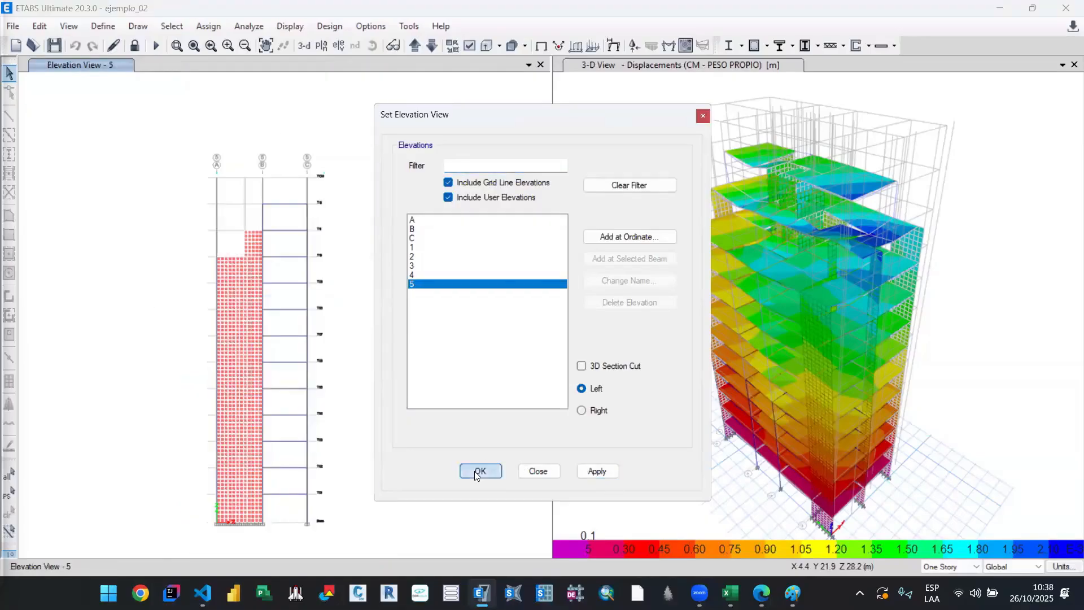
pyautogui.scroll(4, 279, 501)
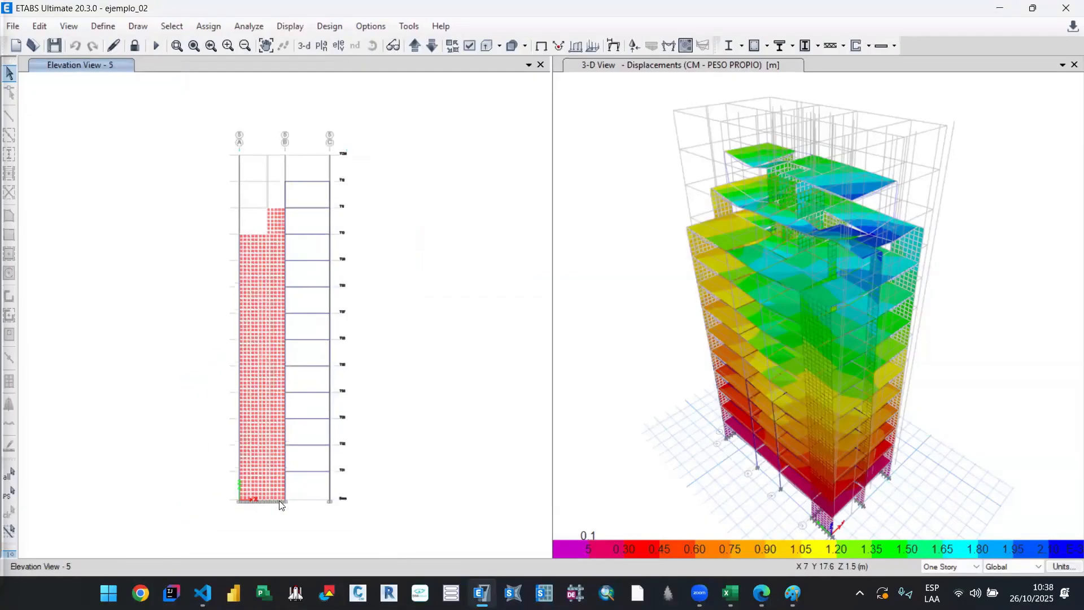
pyautogui.scroll(-1, 339, 501)
pyautogui.moveTo(361, 414); pyautogui.dragTo(389, 406)
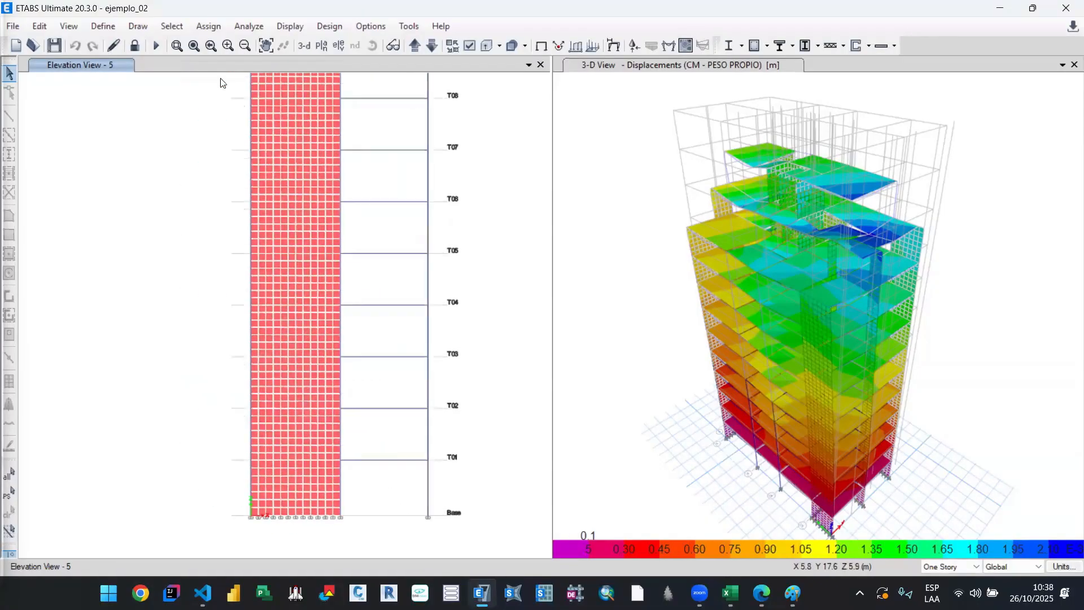
# Step: Open a story response plot and set its display type to Story shears
pyautogui.click(290, 26)
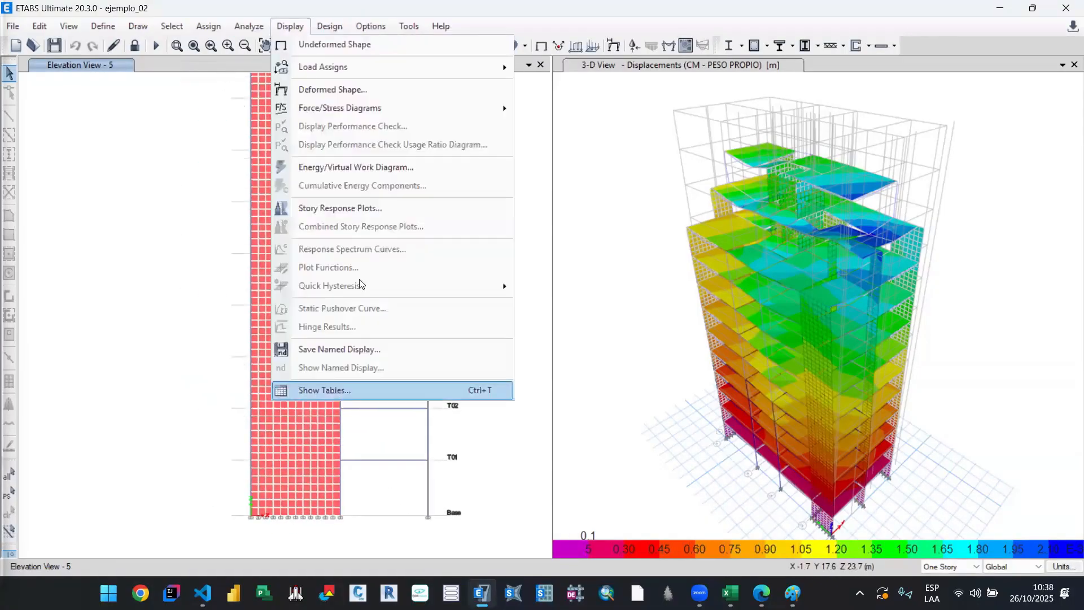
pyautogui.click(358, 208)
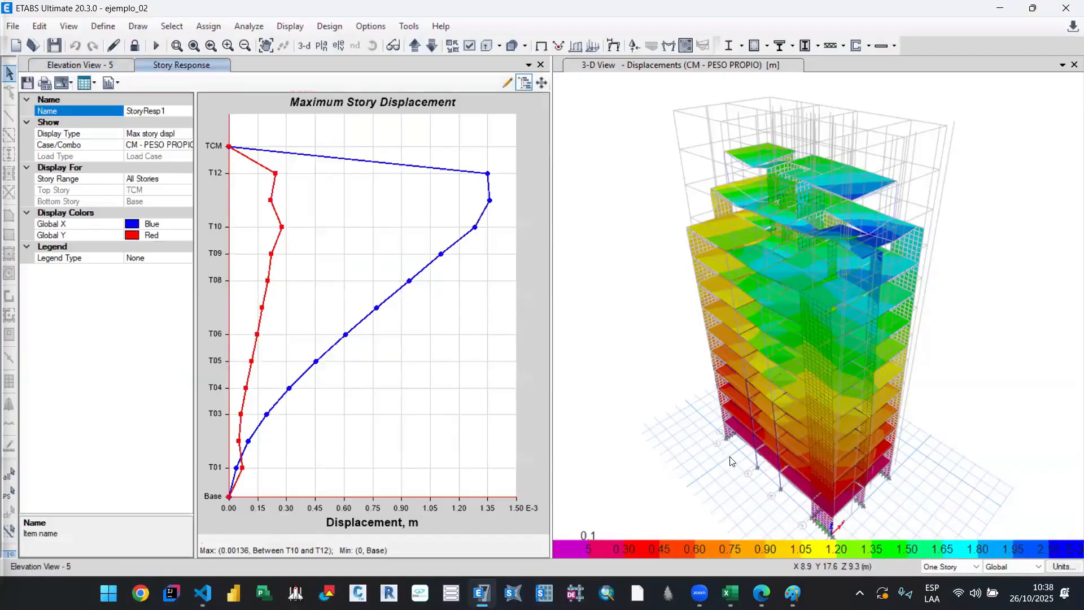
pyautogui.moveTo(704, 409); pyautogui.dragTo(708, 348)
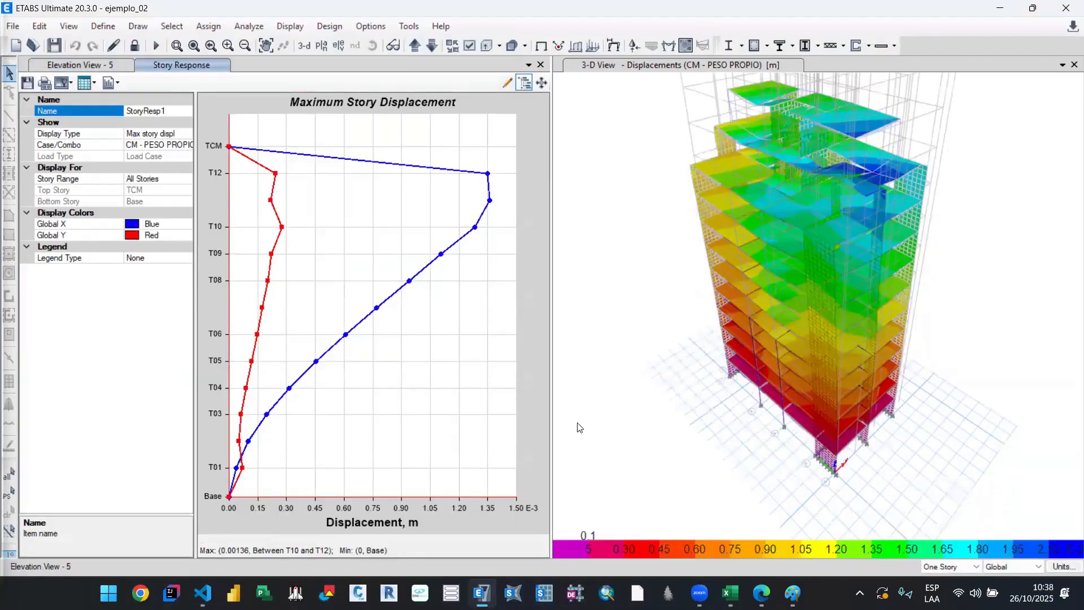
pyautogui.click(181, 137)
pyautogui.click(183, 135)
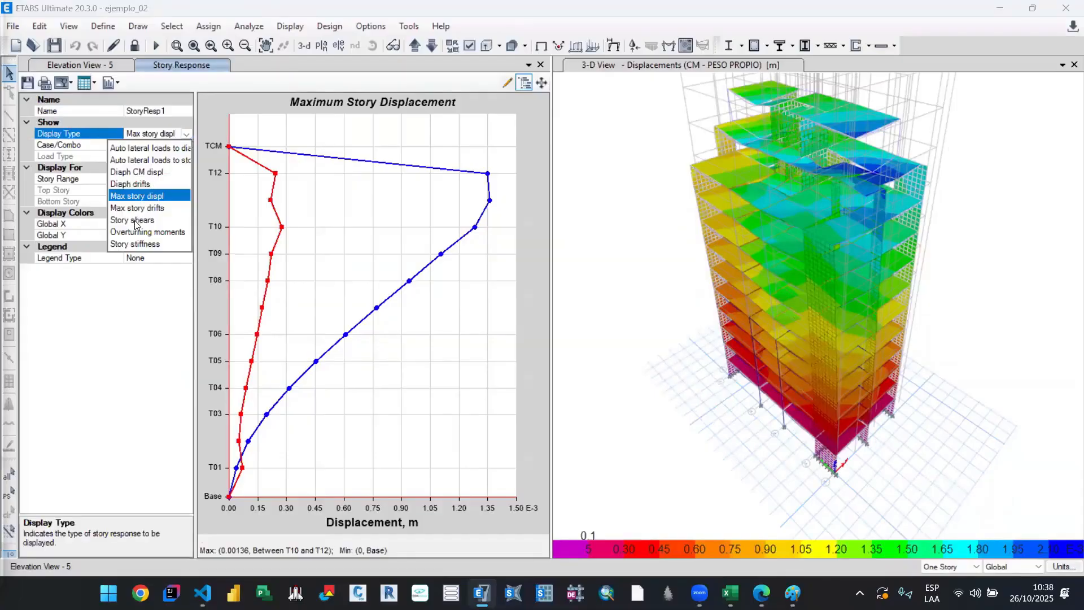
pyautogui.click(135, 221)
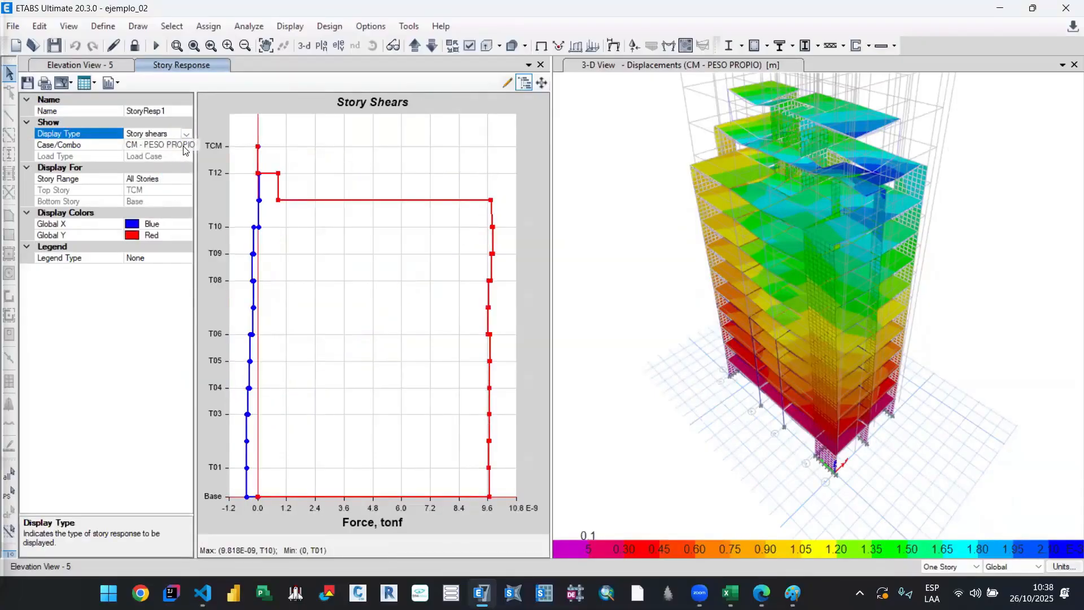
# Step: Set the load case of the story shear plot to CS - DIN - X
pyautogui.click(191, 145)
pyautogui.click(191, 145)
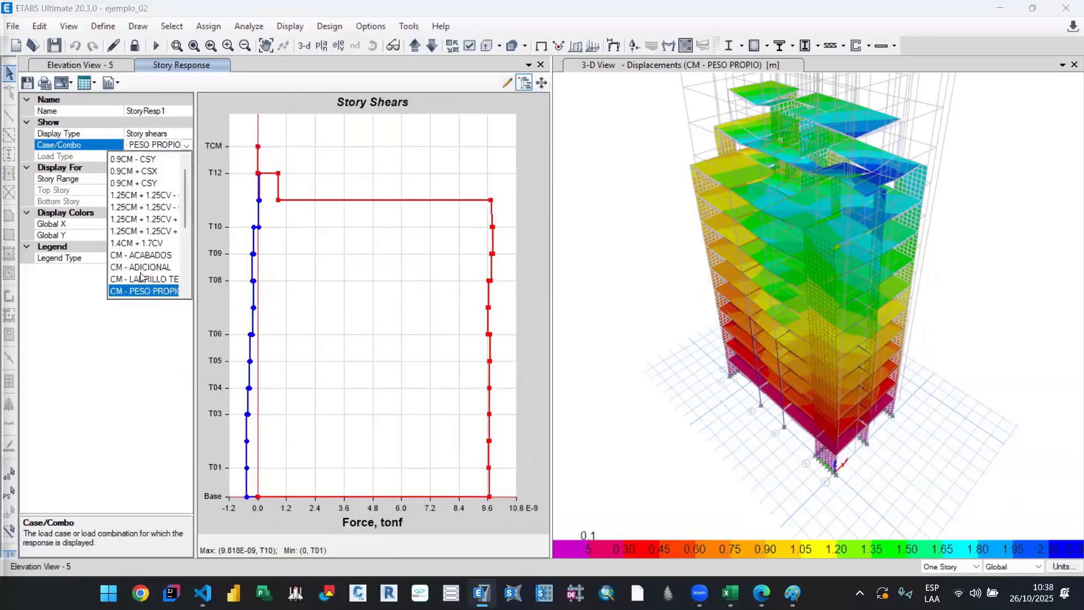
pyautogui.scroll(-3, 141, 273)
pyautogui.scroll(-1, 150, 214)
pyautogui.click(150, 209)
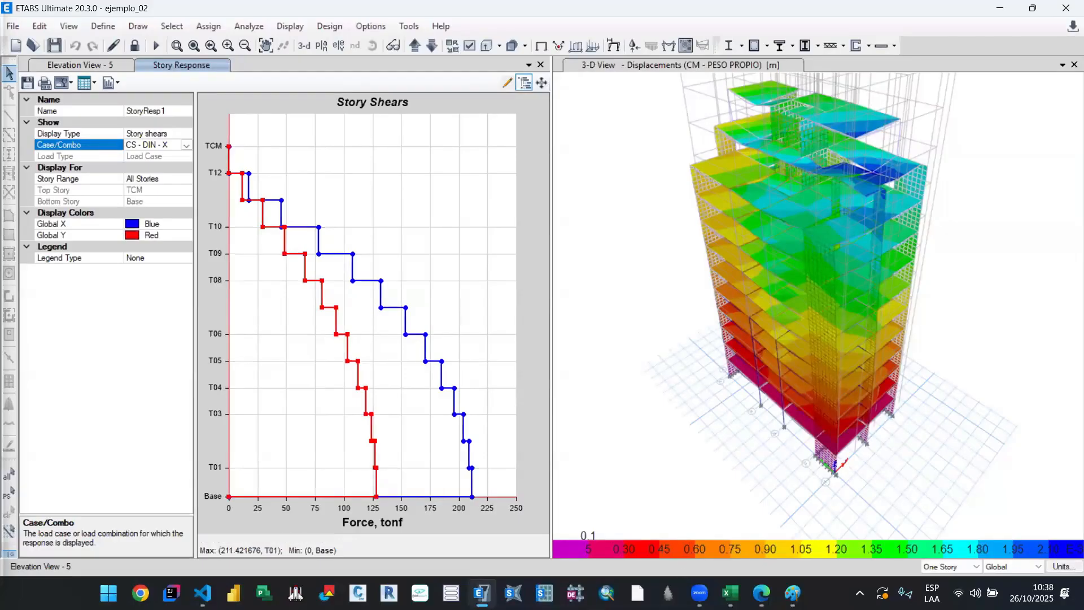
# Step: Switch to the 00. A_Sismico_Lineal workbook in Excel and check the first V edificio entry of the discontinuity table
pyautogui.moveTo(729, 592)
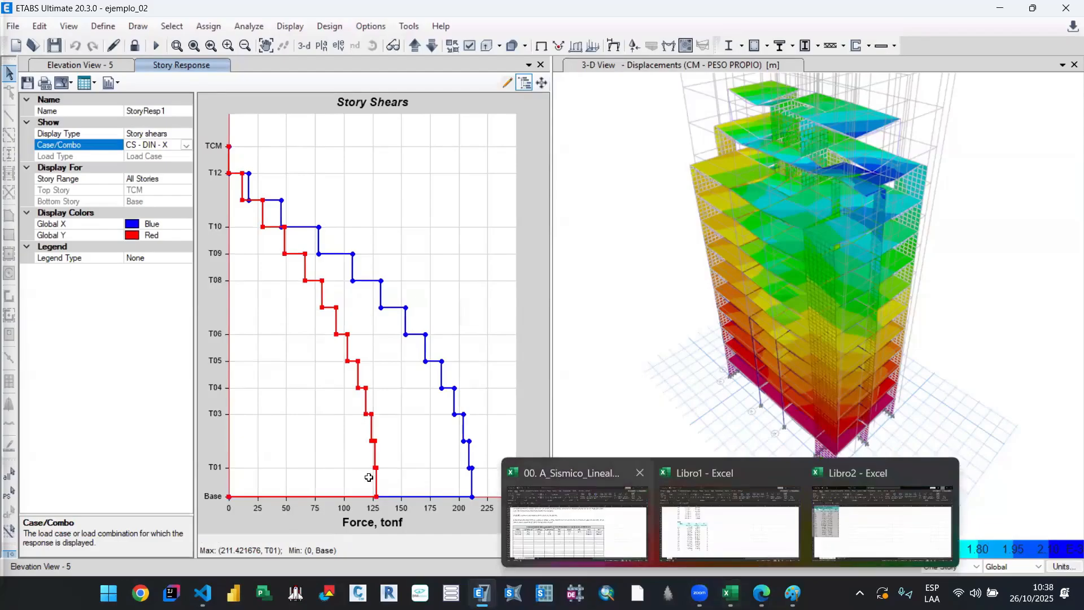
pyautogui.click(589, 549)
pyautogui.click(246, 370)
pyautogui.click(255, 351)
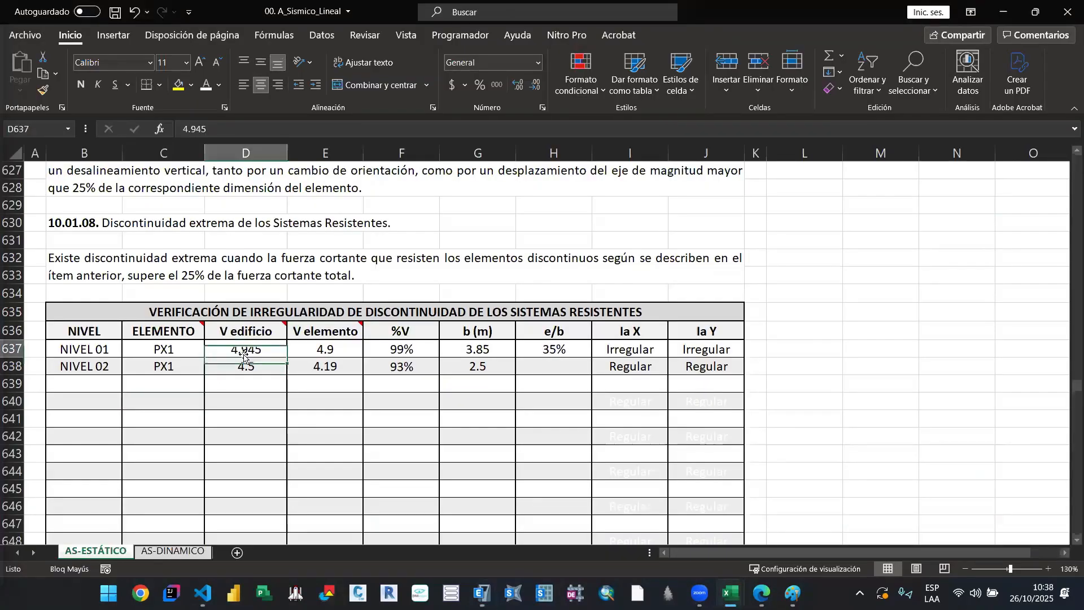
# Step: Relabel the levels of the two PX1 rows in the discontinuity table as NIVEL 10 and NIVEL 11
pyautogui.click(103, 363)
pyautogui.click(108, 351)
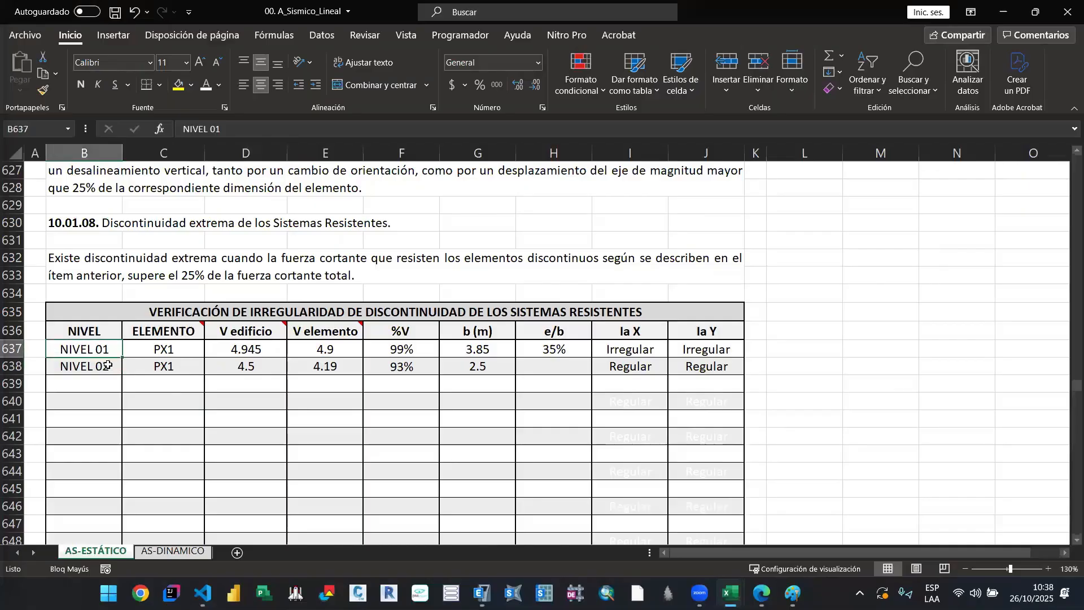
pyautogui.click(108, 365)
pyautogui.click(102, 349)
pyautogui.doubleClick(108, 348)
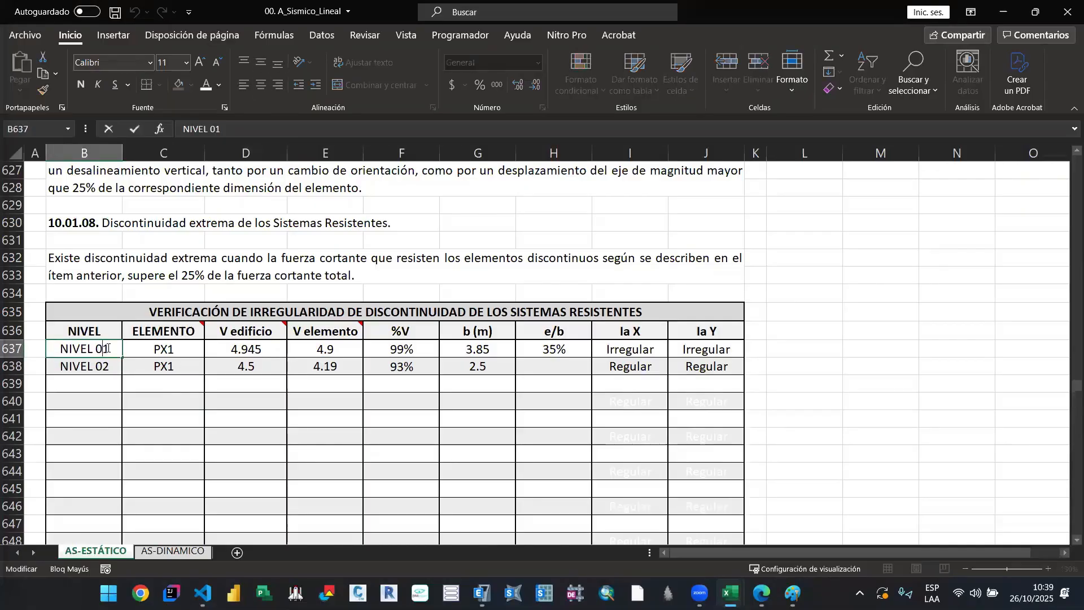
pyautogui.press('BackSpace')
pyautogui.write('0')
pyautogui.doubleClick(108, 368)
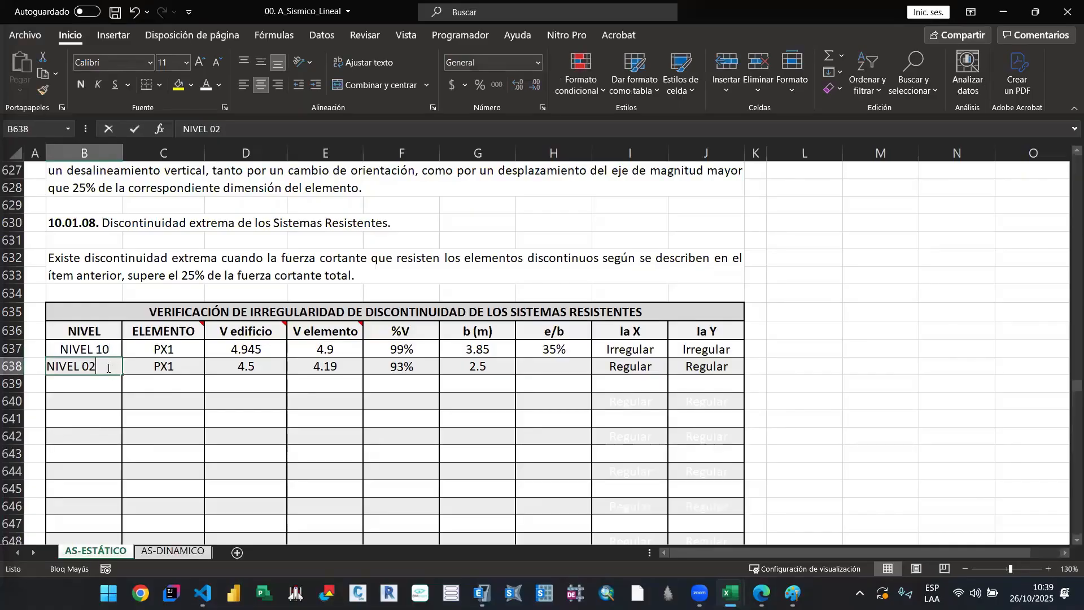
pyautogui.press('BackSpace')
pyautogui.press('BackSpace')
pyautogui.write('11')
# Step: Enter the levels NIVEL 10 and NIVEL 11 in the two empty rows below the PX1 entries
pyautogui.click(111, 381)
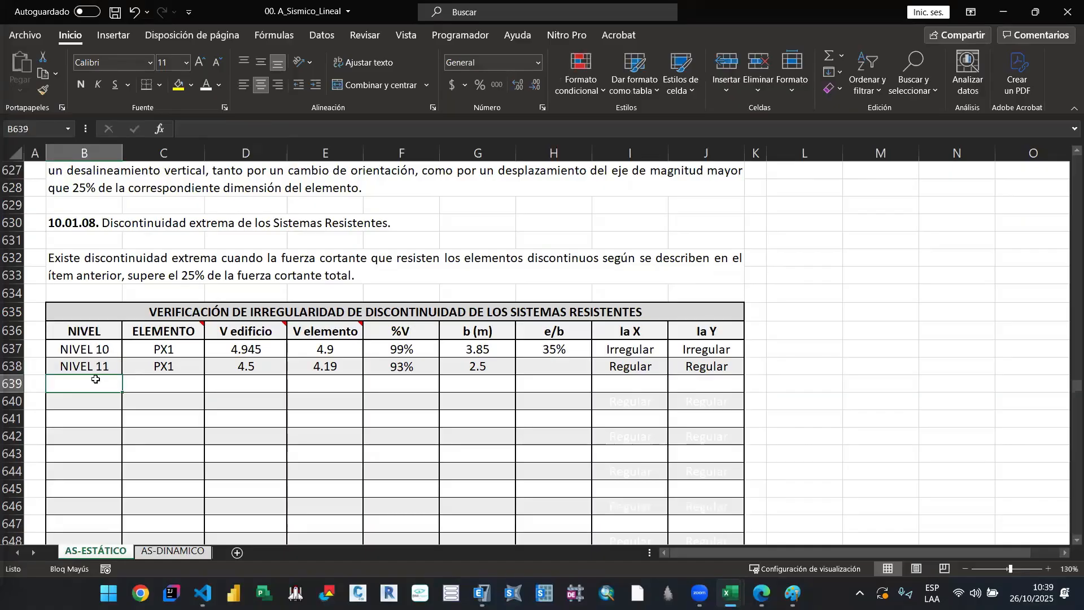
pyautogui.write('NIVEL')
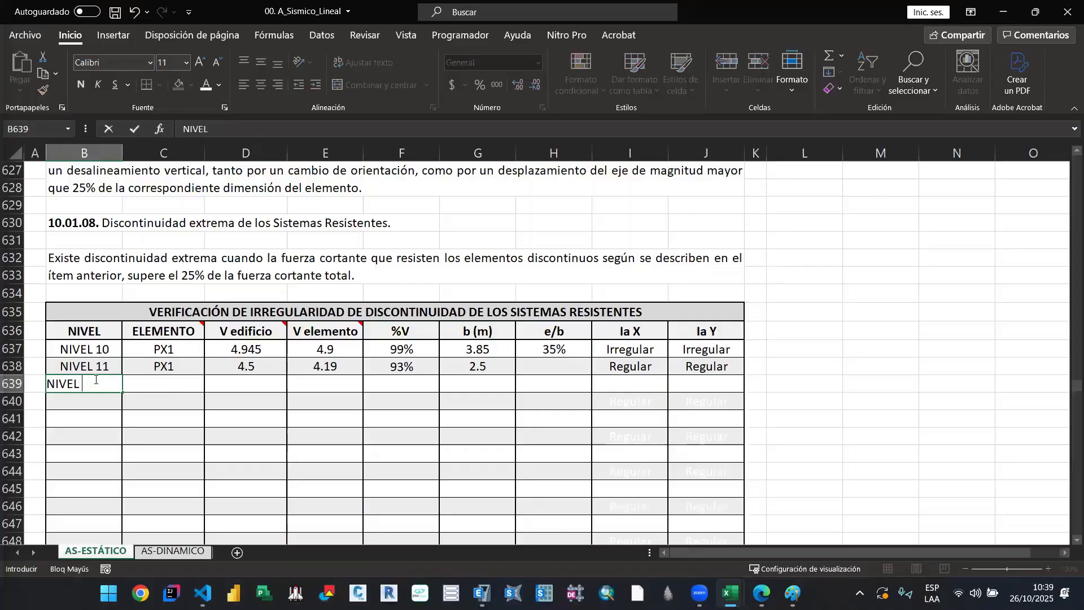
pyautogui.write(' 10')
pyautogui.press('Return')
pyautogui.write('NIVEL ')
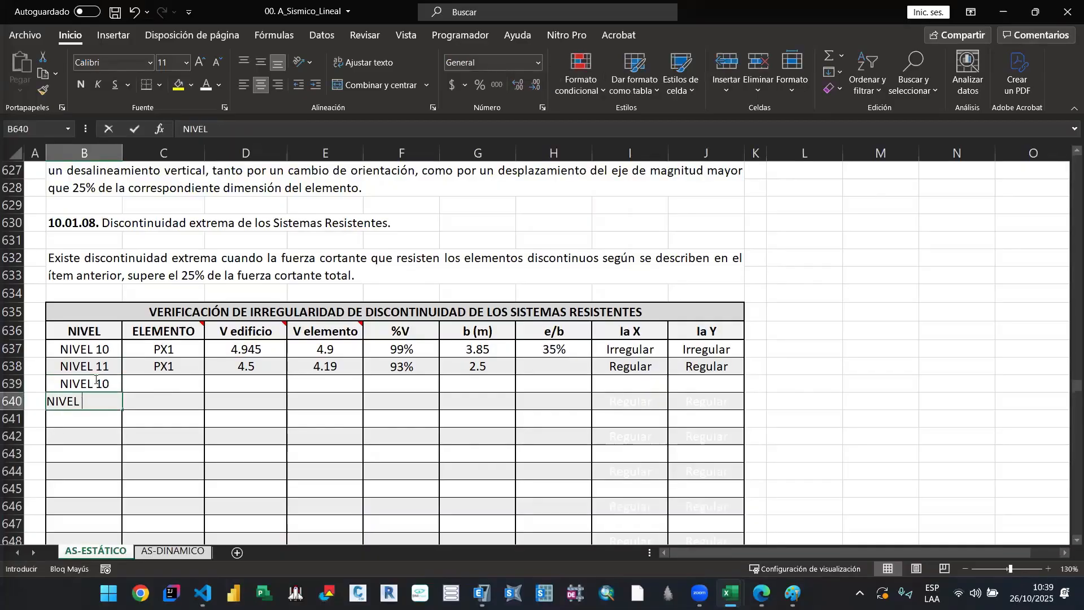
pyautogui.write('11')
pyautogui.press('Return')
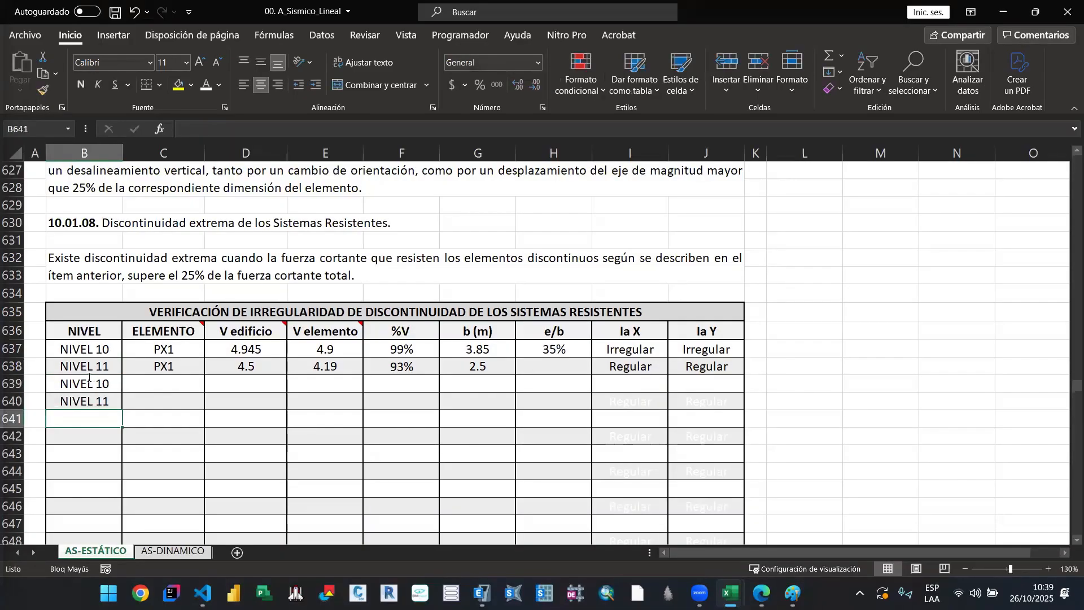
# Step: Enter PX2 as the element for both new level rows
pyautogui.click(159, 389)
pyautogui.write('PX2')
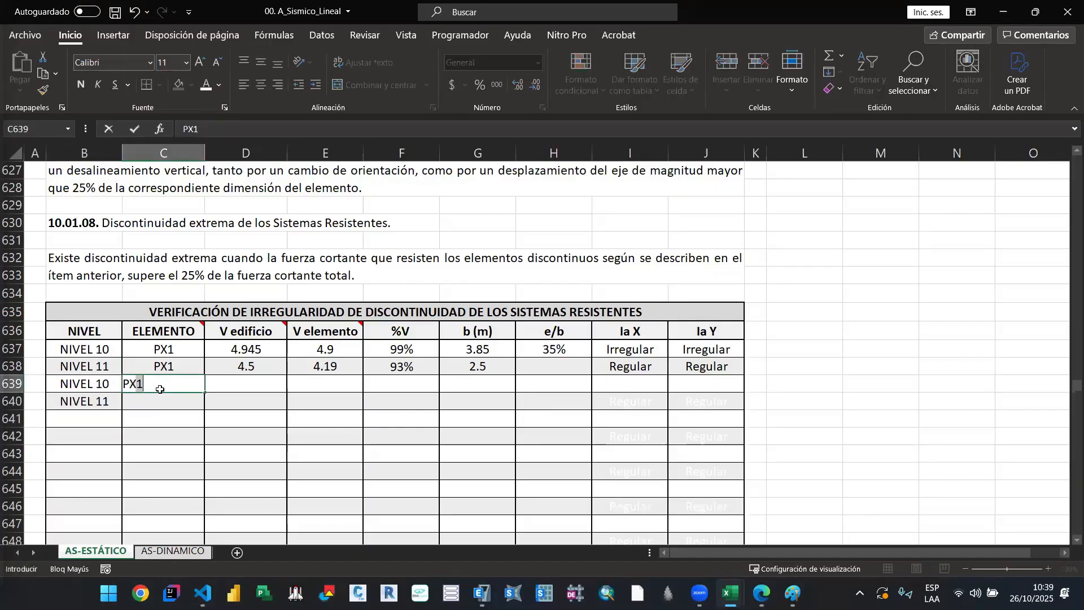
pyautogui.press('Return')
pyautogui.write('PX2')
pyautogui.press('Return')
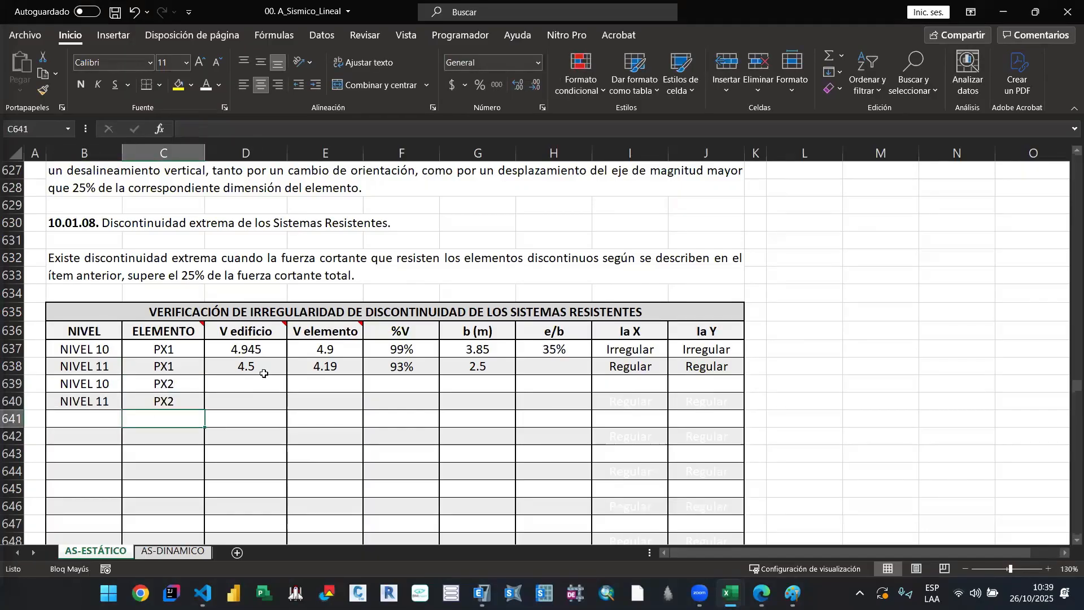
# Step: Set the font colour of the PX2 rows from V edificio to Ia Y to black
pyautogui.click(273, 348)
pyautogui.click(268, 362)
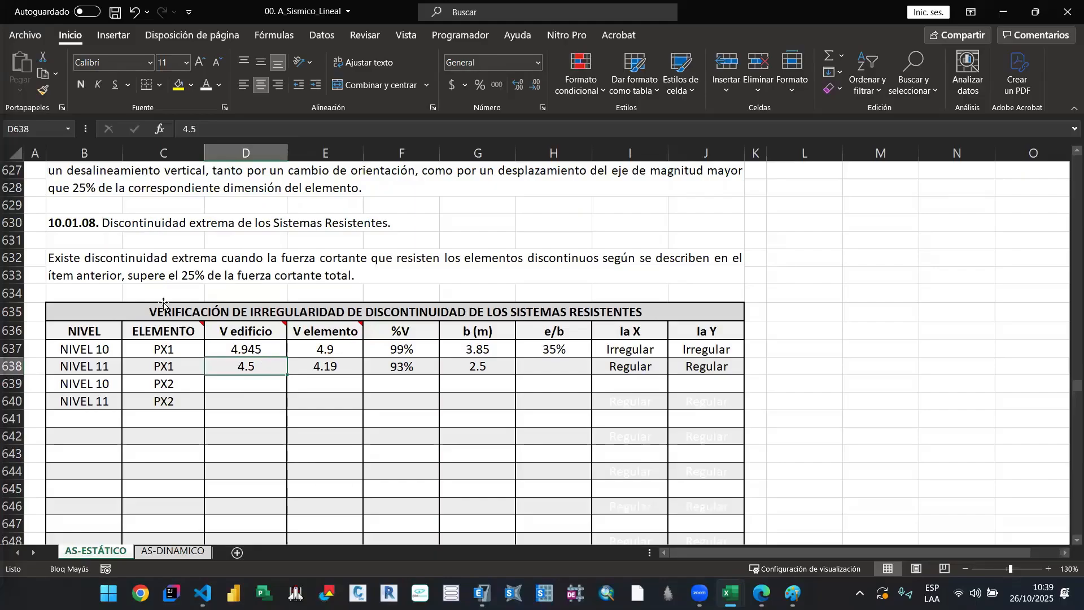
pyautogui.moveTo(276, 383); pyautogui.dragTo(709, 406)
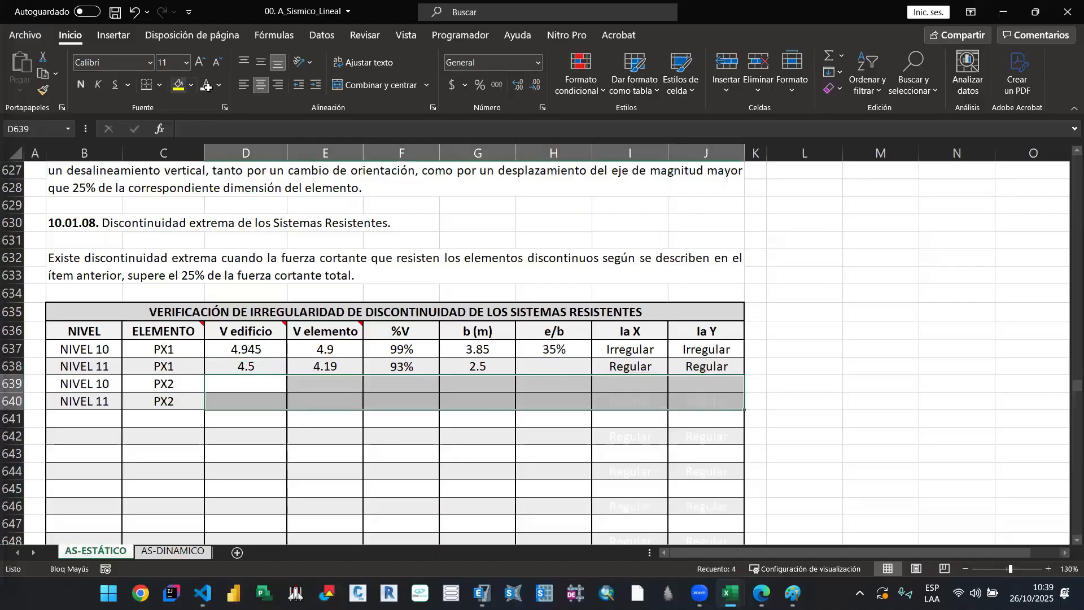
pyautogui.click(219, 85)
pyautogui.click(472, 471)
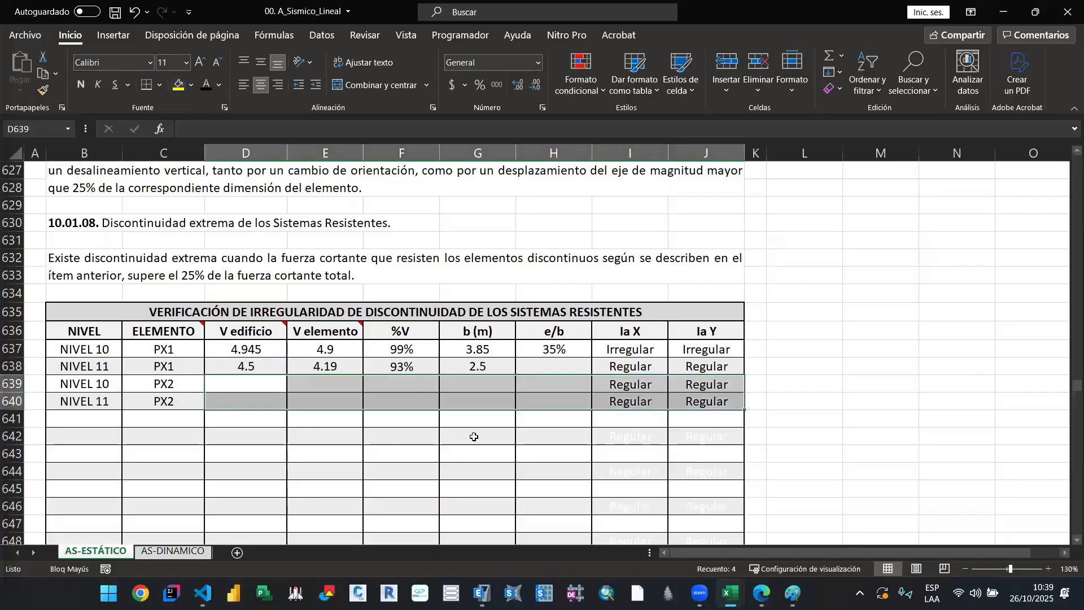
# Step: Format the V edificio and V elemento cells of the PX1 and PX2 rows with two decimals
pyautogui.click(275, 370)
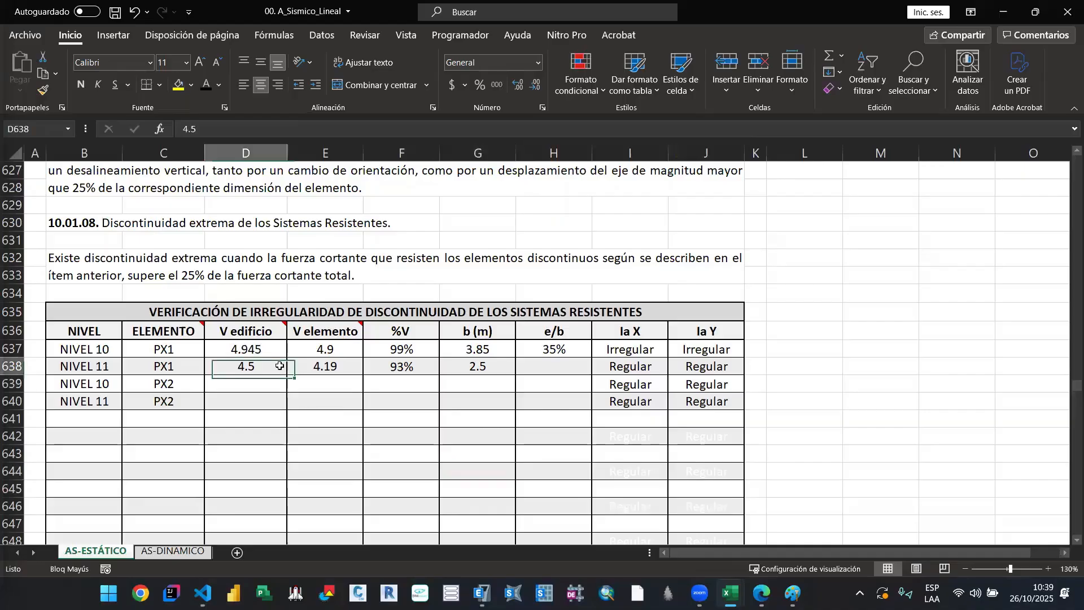
pyautogui.moveTo(247, 347); pyautogui.dragTo(355, 403)
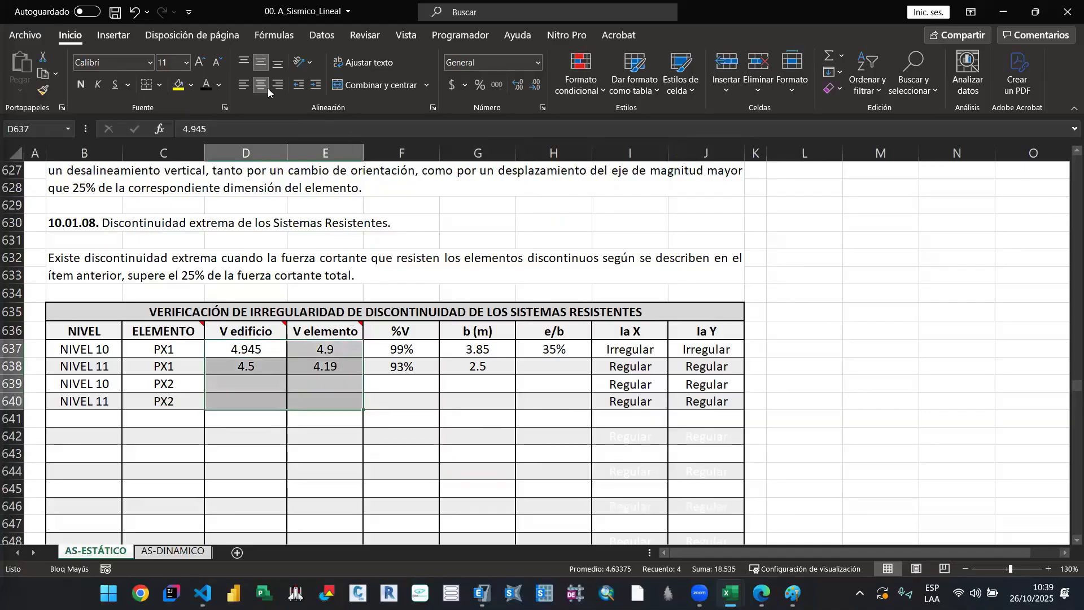
pyautogui.click(530, 93)
pyautogui.click(249, 349)
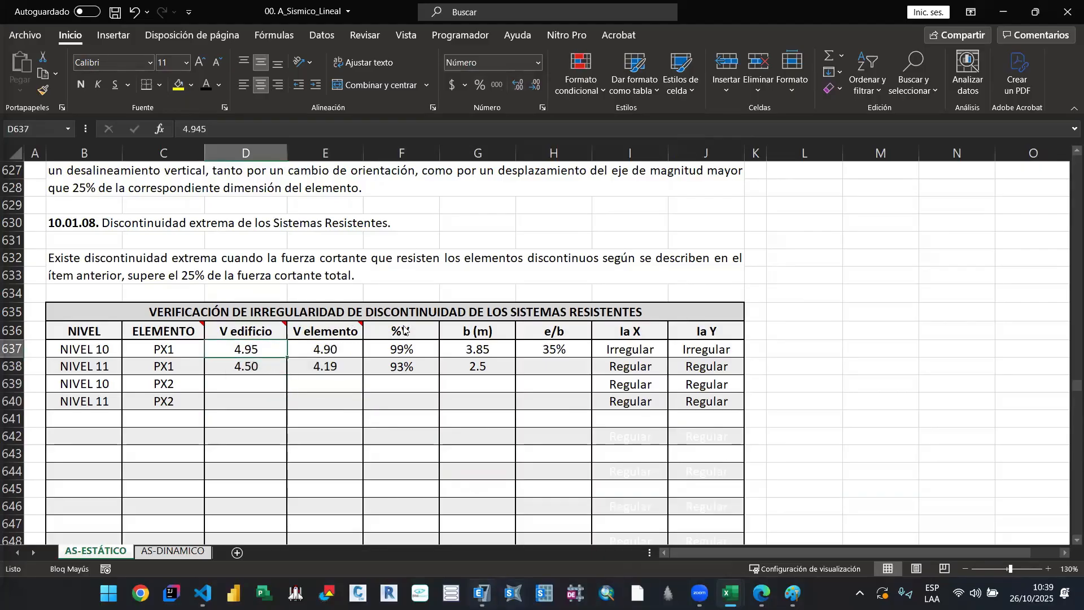
# Step: Switch to ETABS, close the existing story response view and open a new story response plot
pyautogui.hotkey('alt', 'Tab')
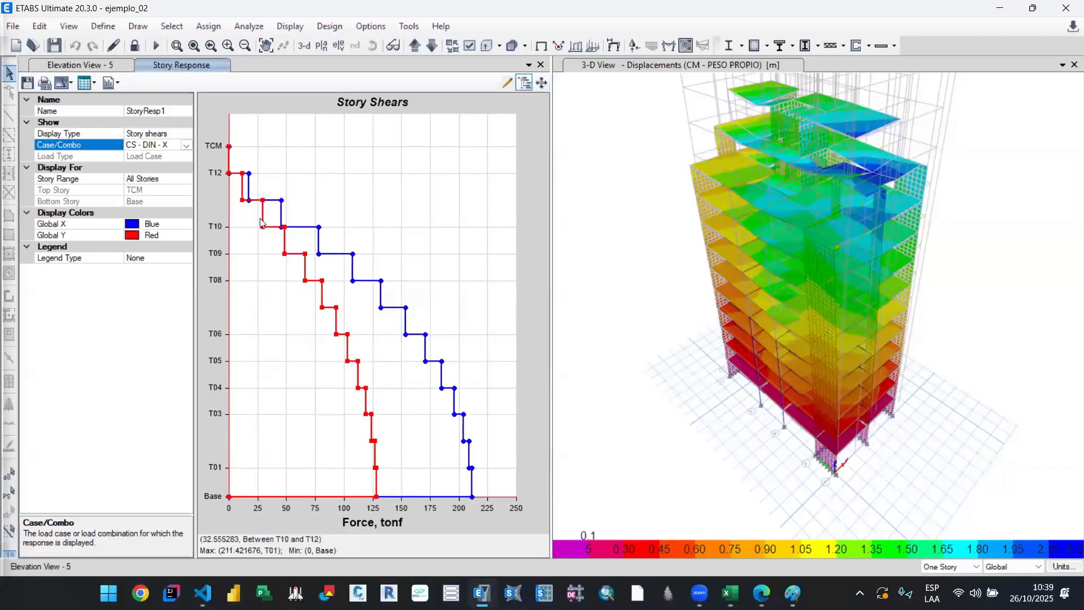
pyautogui.click(541, 65)
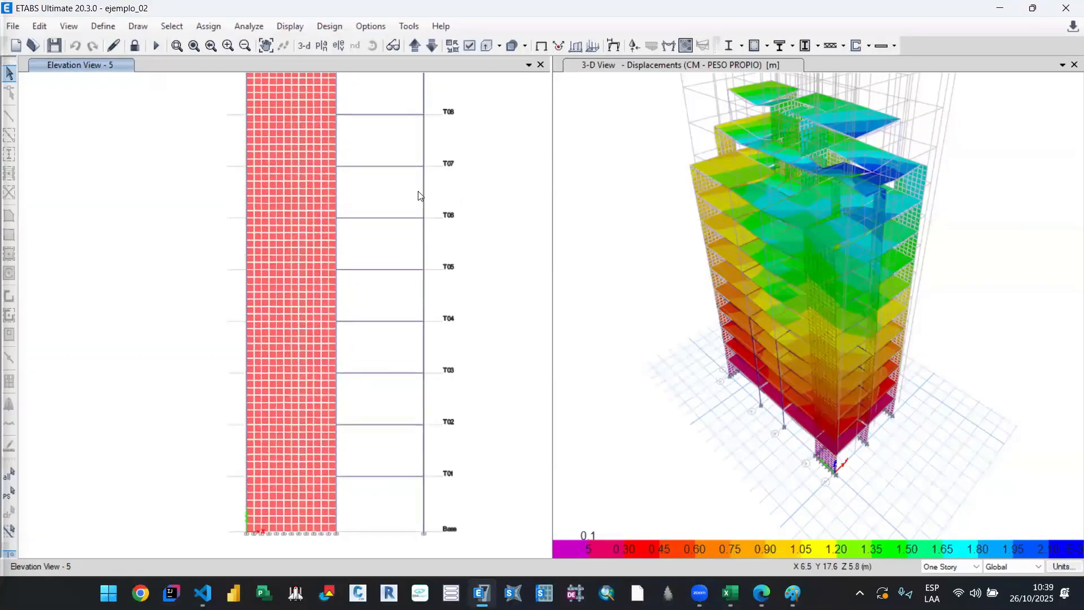
pyautogui.click(291, 28)
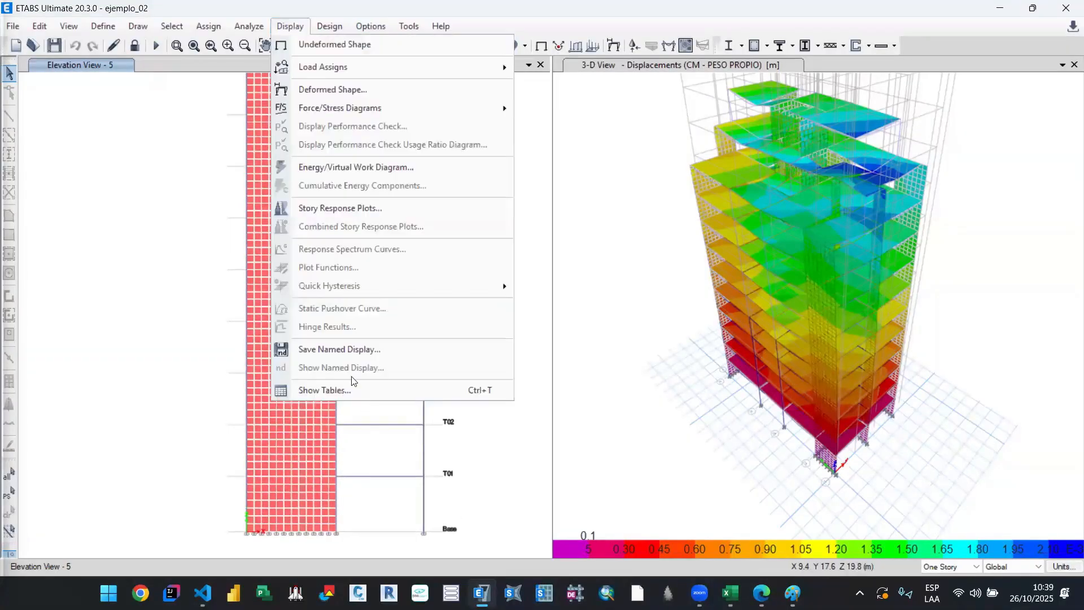
pyautogui.click(388, 208)
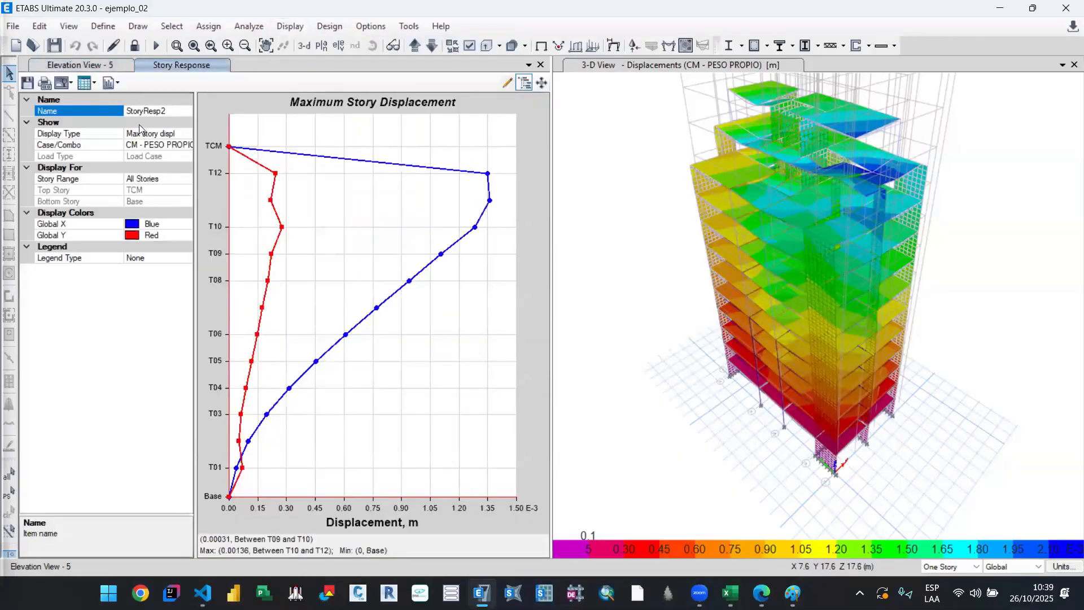
# Step: Set the story response plot to Story shears for the load case CS - DIN - X
pyautogui.click(184, 135)
pyautogui.click(185, 135)
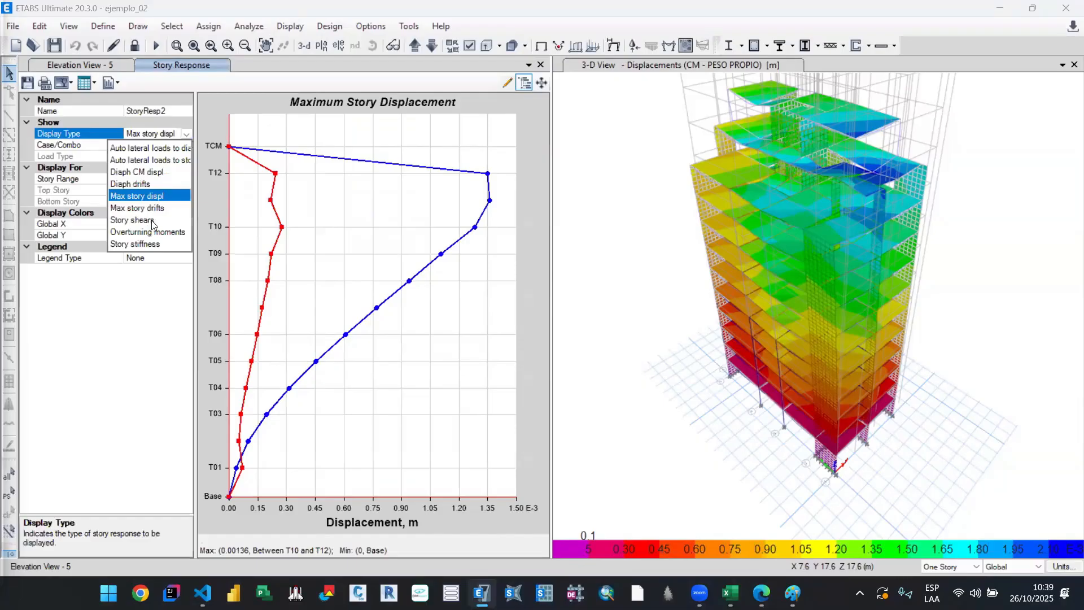
pyautogui.click(151, 221)
pyautogui.click(189, 145)
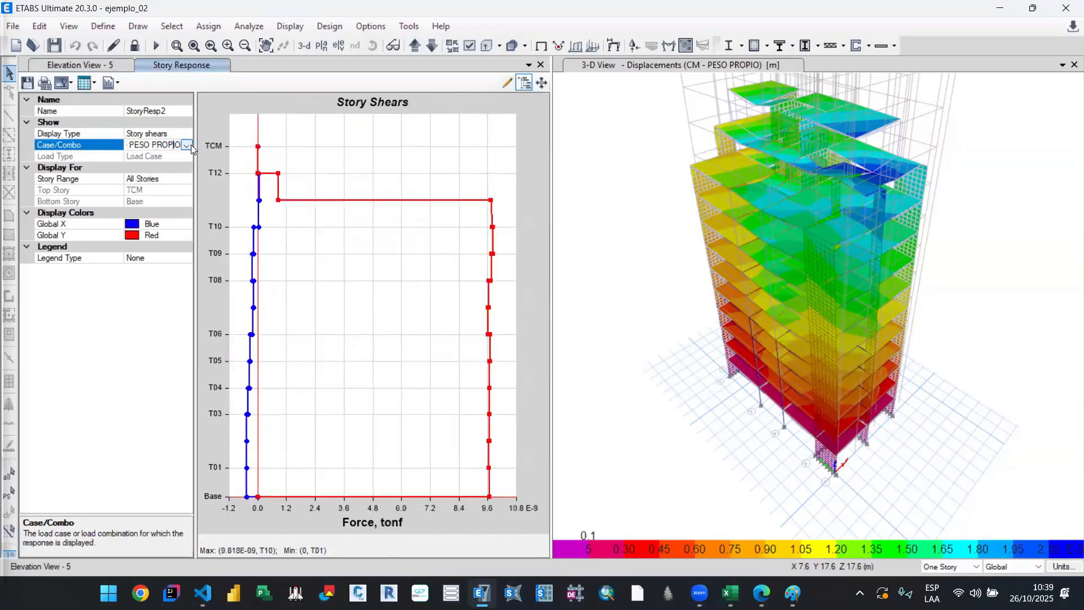
pyautogui.click(190, 145)
pyautogui.scroll(-2, 148, 246)
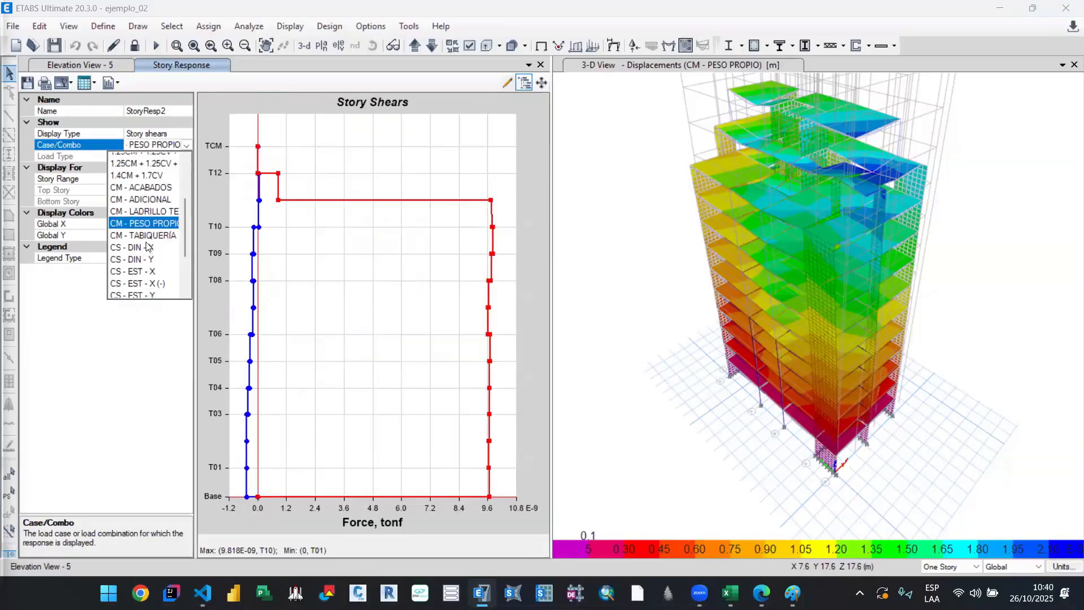
pyautogui.click(148, 244)
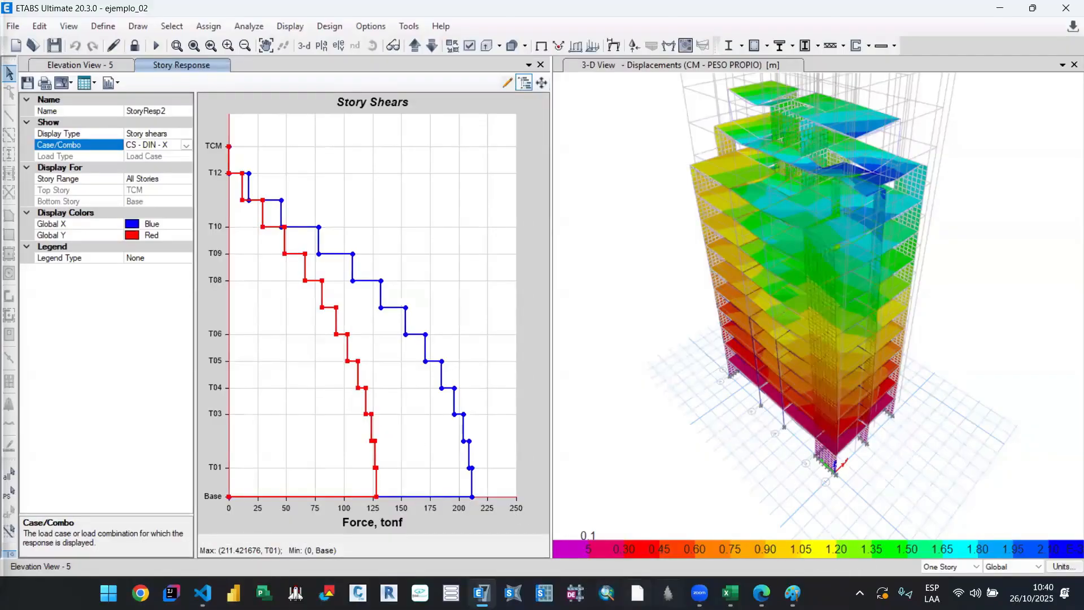
# Step: Switch to the Excel workbook A_Sismico_Lineal and set V edificio to 45 in the NIVEL 10 rows of PX1 and PX2
pyautogui.click(730, 593)
pyautogui.click(576, 520)
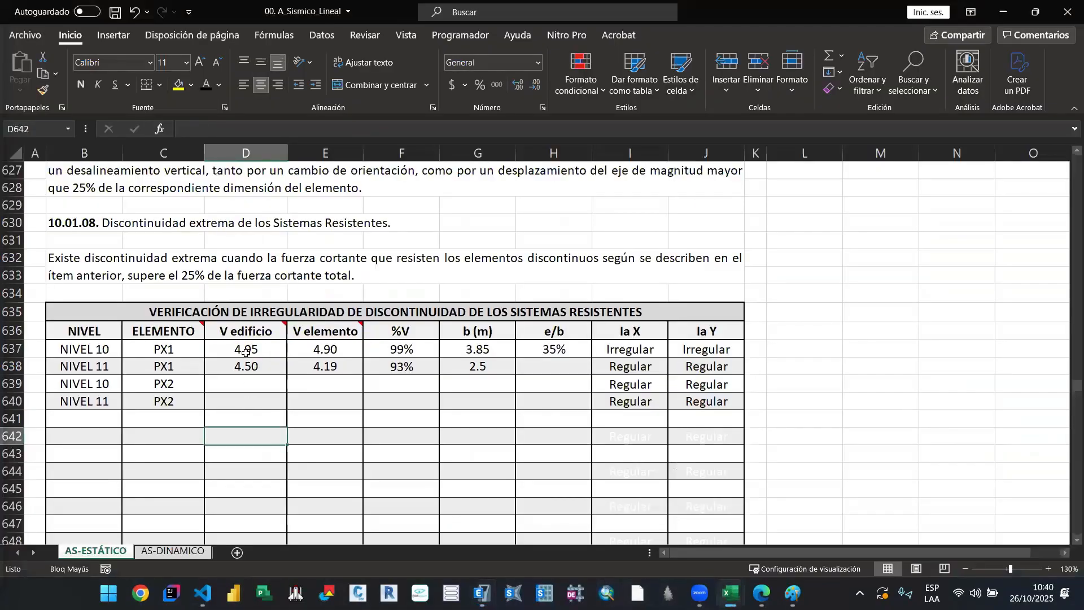
pyautogui.write('45')
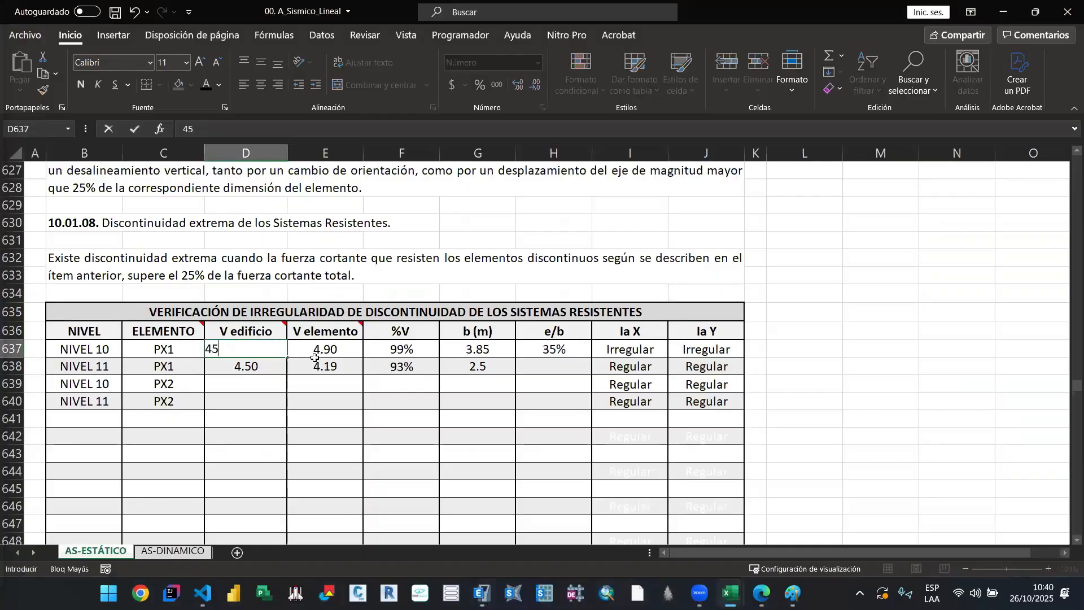
pyautogui.press('Return')
pyautogui.press('Return')
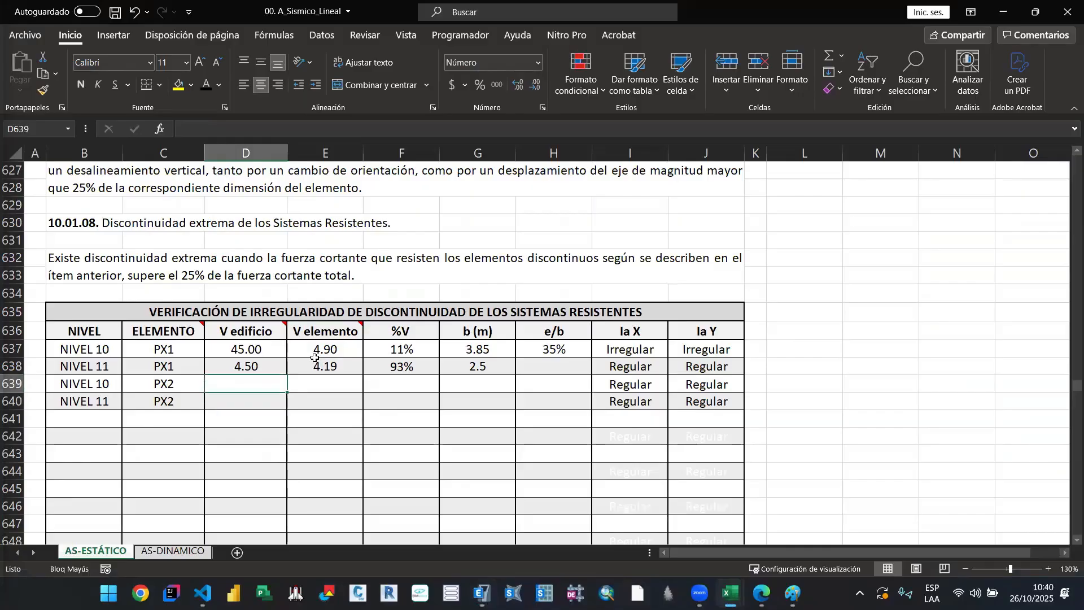
pyautogui.write('45')
pyautogui.press('Return')
pyautogui.press('Up')
pyautogui.press('Up')
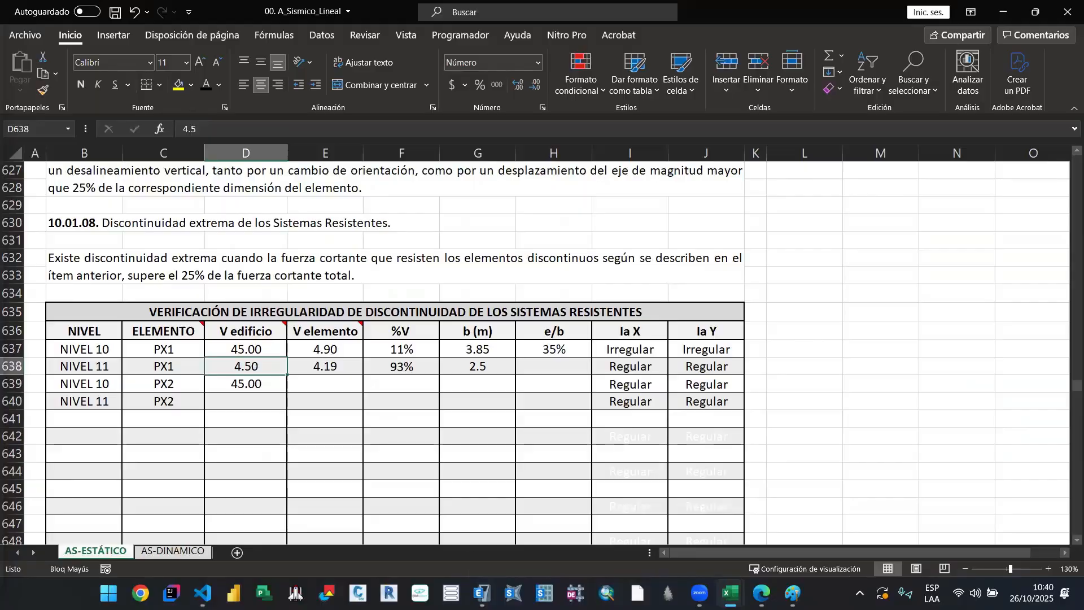
# Step: Return to ETABS and review the tabulated story shears by level and direction, closing the table when done
pyautogui.click(481, 593)
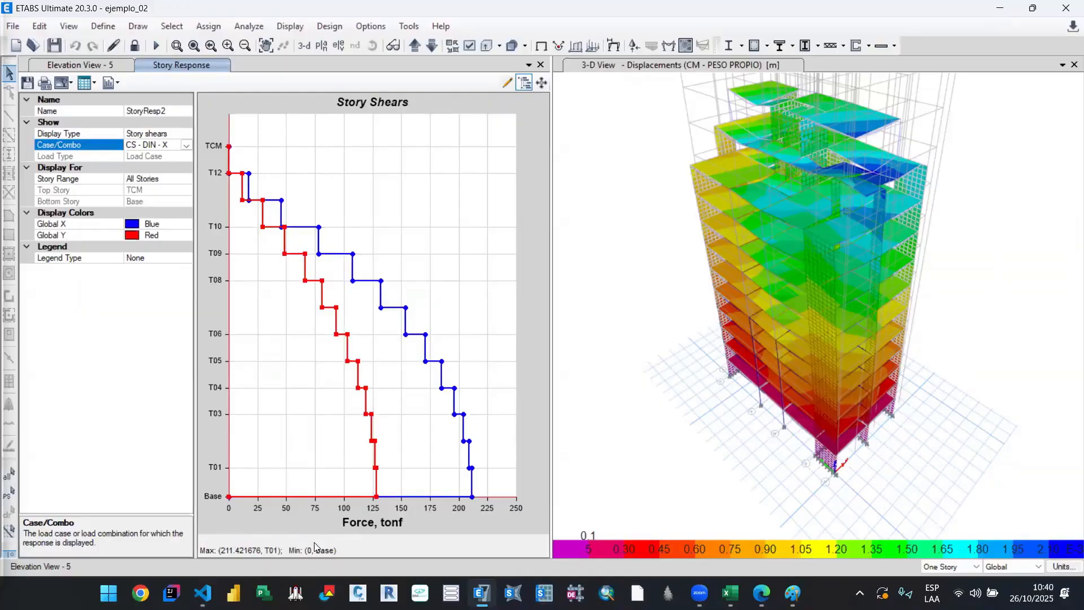
pyautogui.click(86, 83)
pyautogui.click(129, 105)
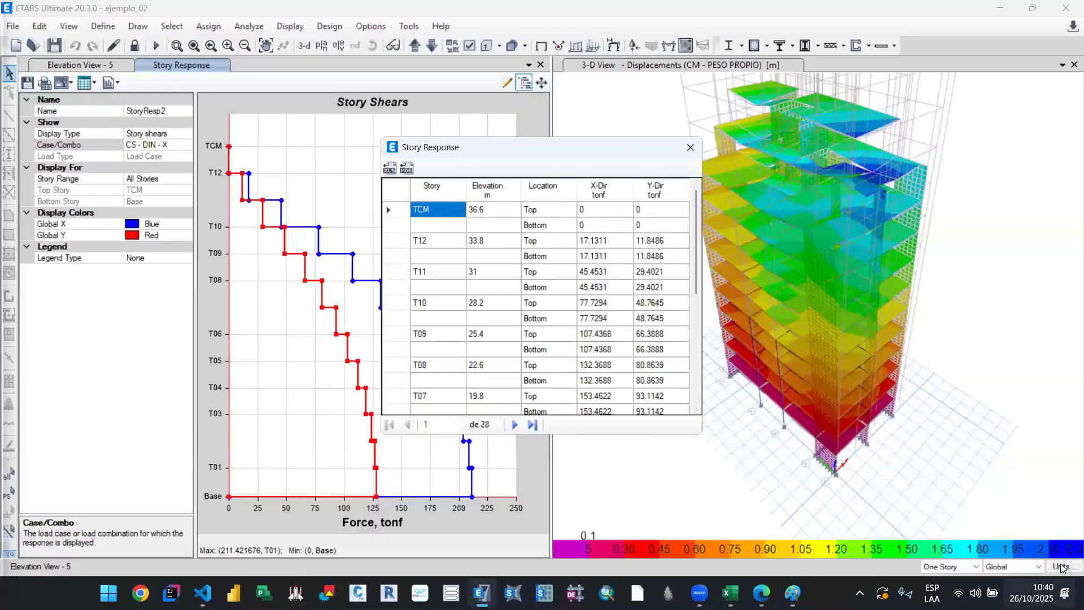
pyautogui.scroll(-7, 605, 347)
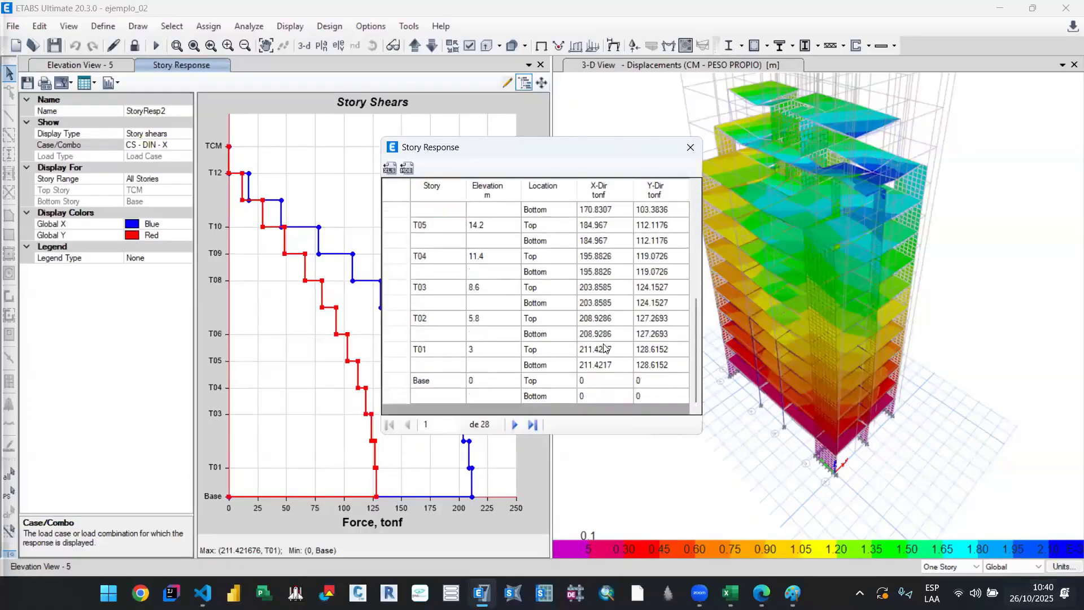
pyautogui.scroll(7, 604, 347)
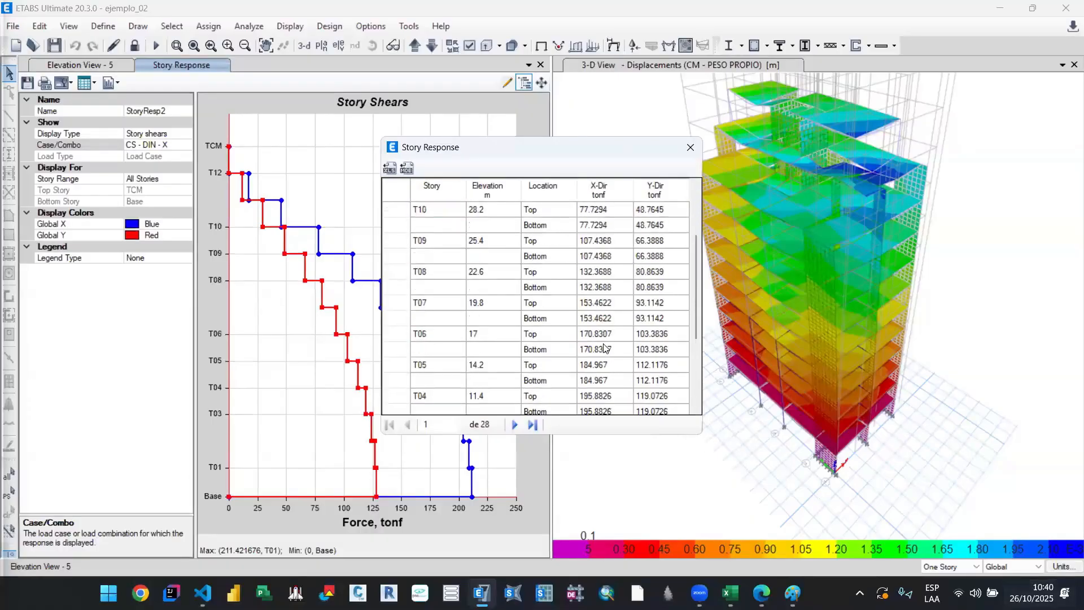
pyautogui.click(687, 154)
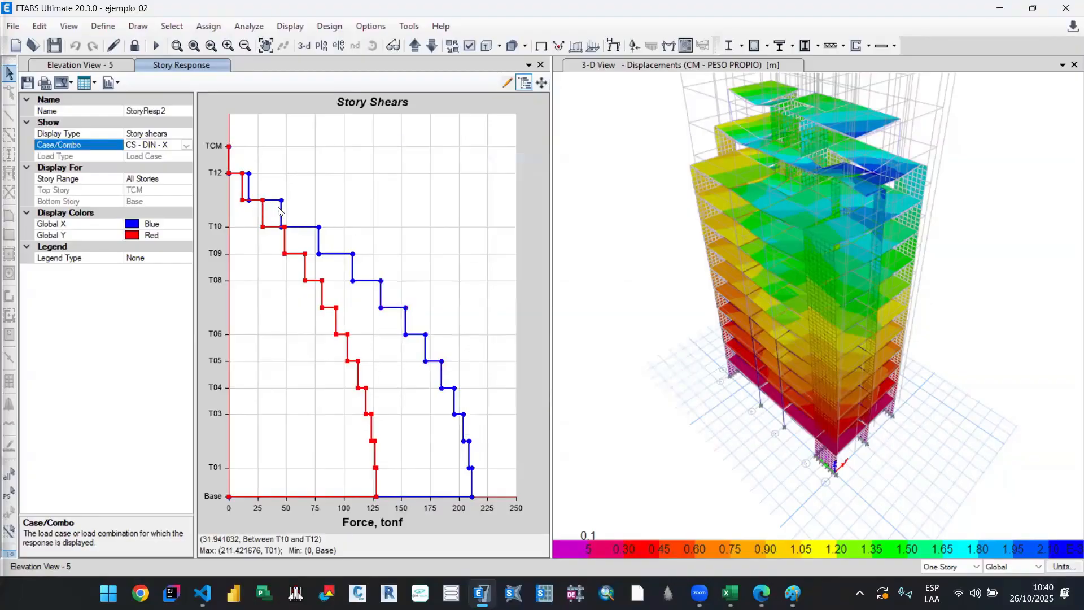
# Step: Show the story shears as a formatted table again and export it to Excel
pyautogui.click(95, 84)
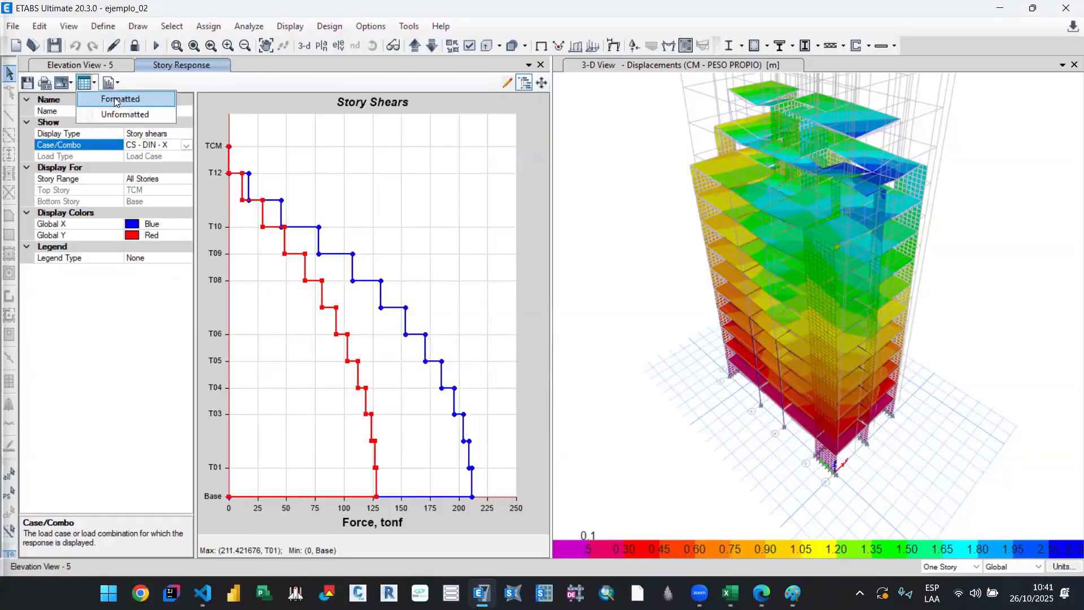
pyautogui.click(116, 100)
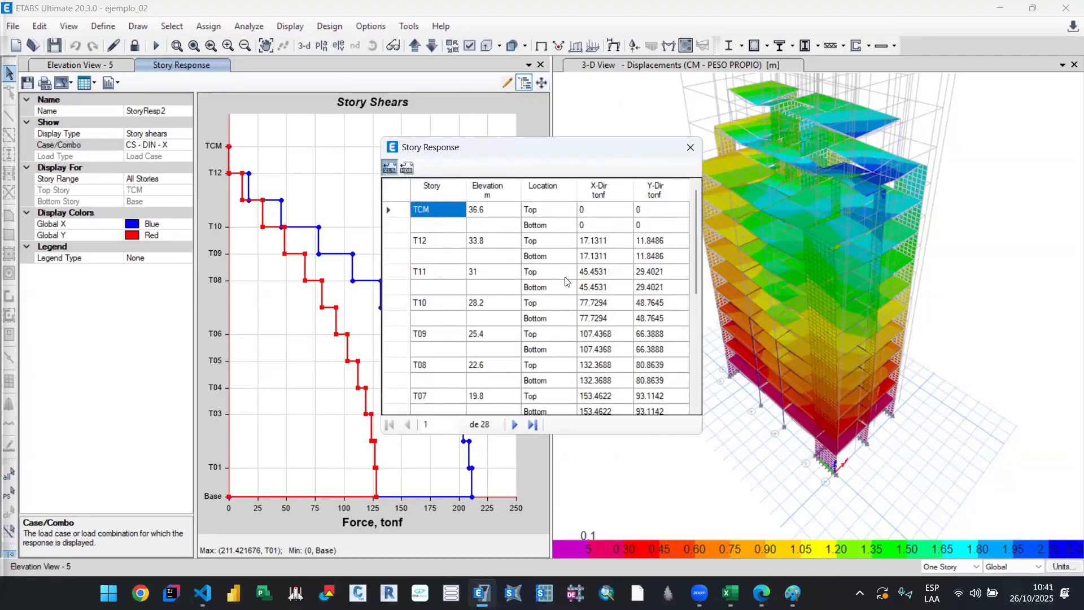
pyautogui.scroll(-5, 627, 333)
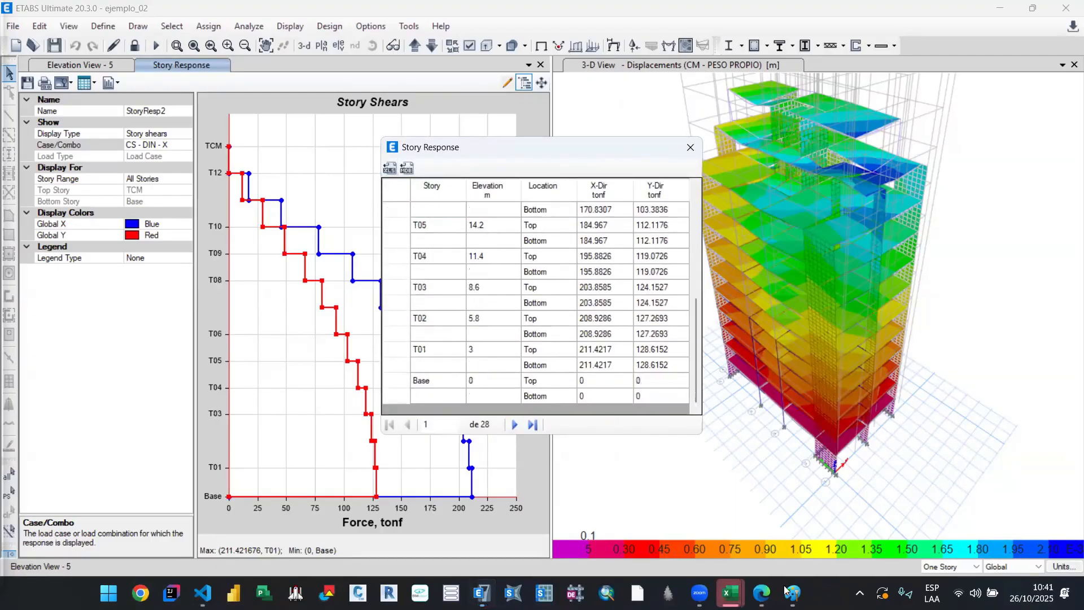
# Step: Close the Libro2 workbook with the mass summary by story without saving it
pyautogui.moveTo(731, 593)
pyautogui.click(819, 514)
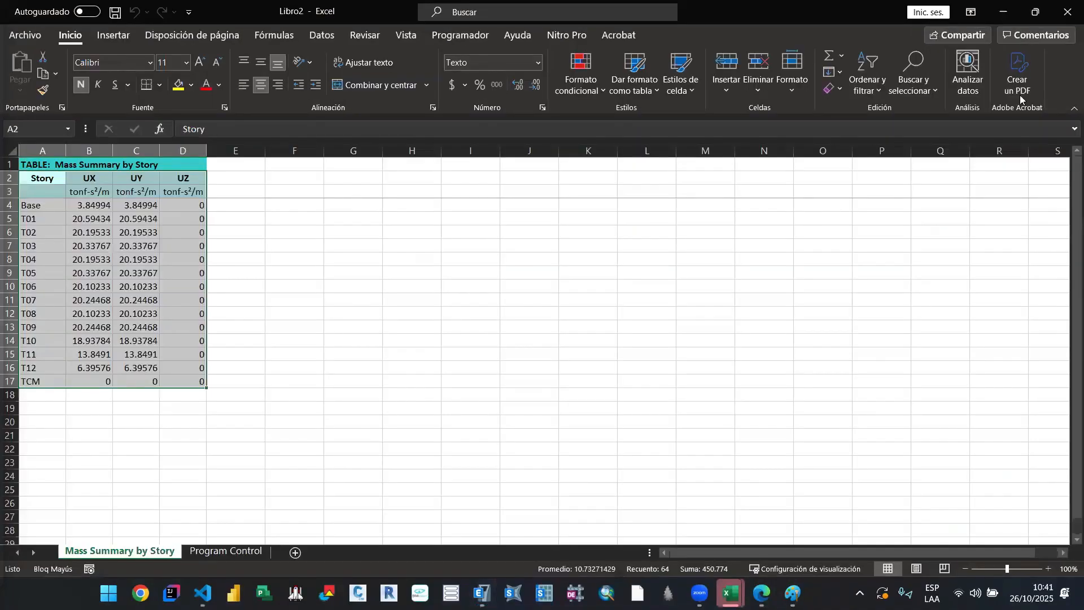
pyautogui.click(1017, 481)
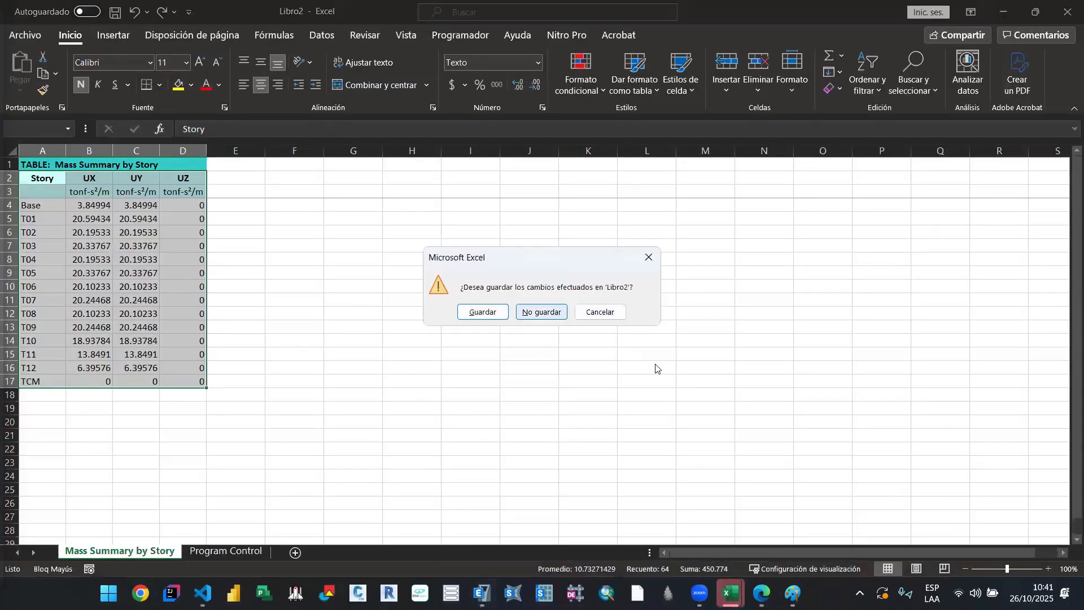
pyautogui.click(541, 312)
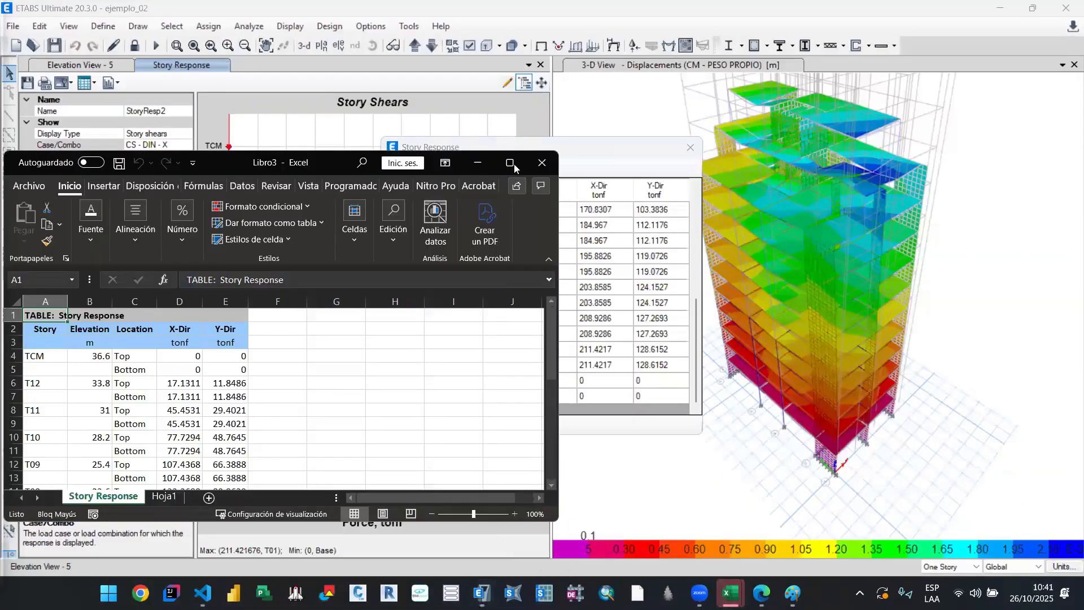
# Step: Check the X-direction shears at T10 and T11 in the exported Story Response sheet, and close the ETABS table
pyautogui.scroll(-2, 235, 348)
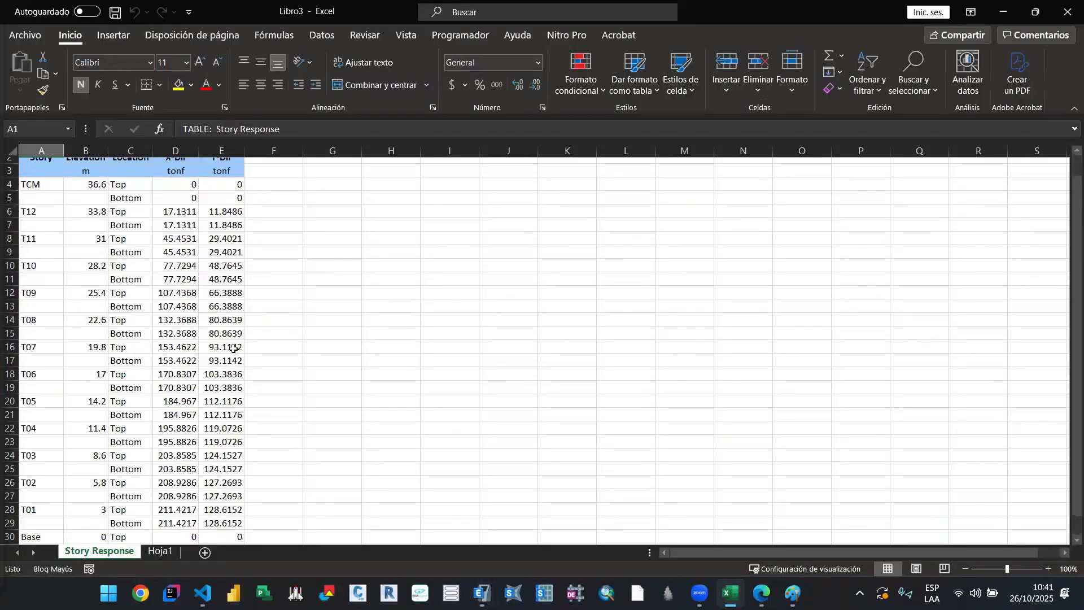
pyautogui.scroll(2, 28, 252)
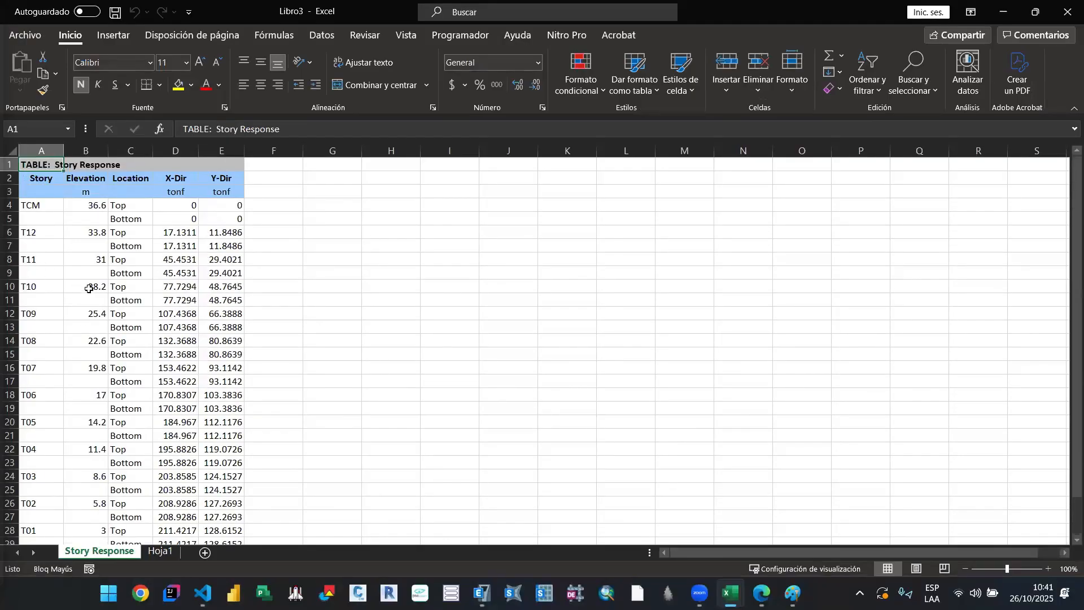
pyautogui.click(174, 302)
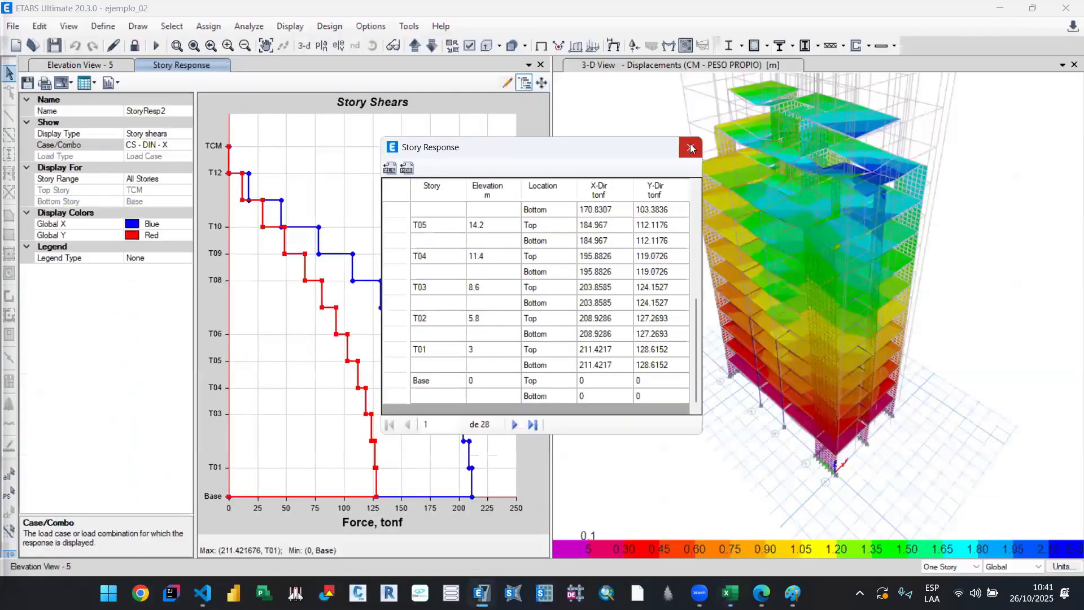
pyautogui.click(692, 148)
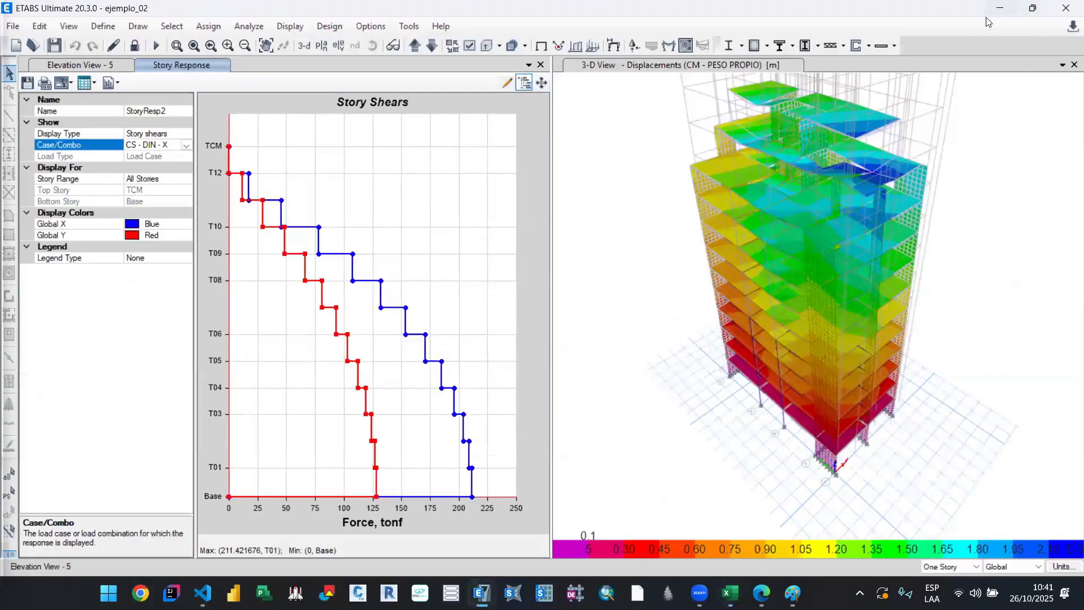
# Step: In the A_Sismico_Lineal discontinuity table, set V edificio of PX1 to 77 for NIVEL 10 and 45 for NIVEL 11
pyautogui.hotkey('alt', 'Tab')
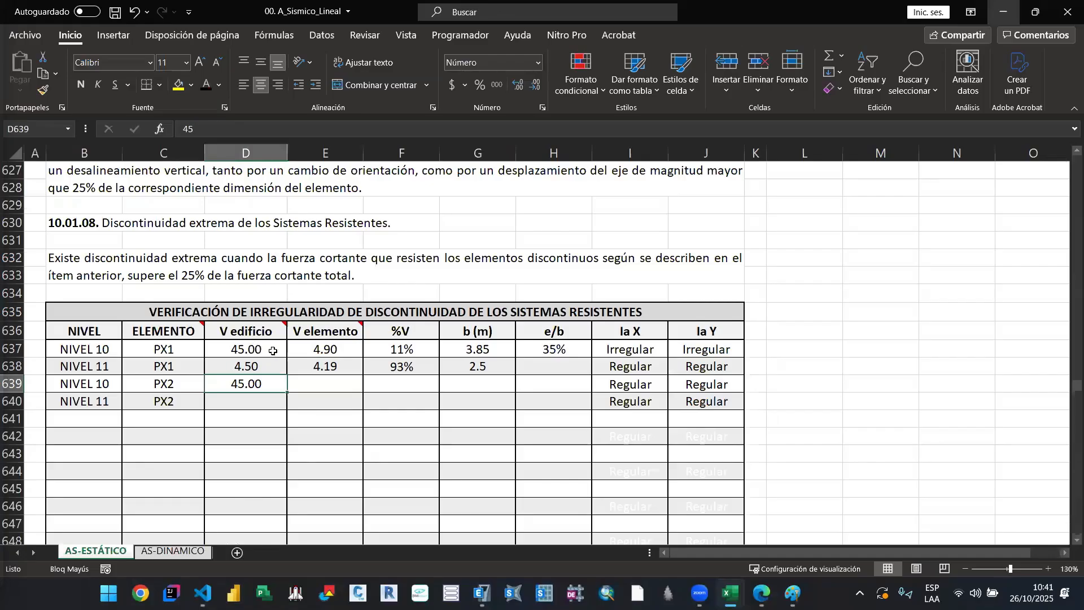
pyautogui.click(274, 352)
pyautogui.write('77')
pyautogui.press('Return')
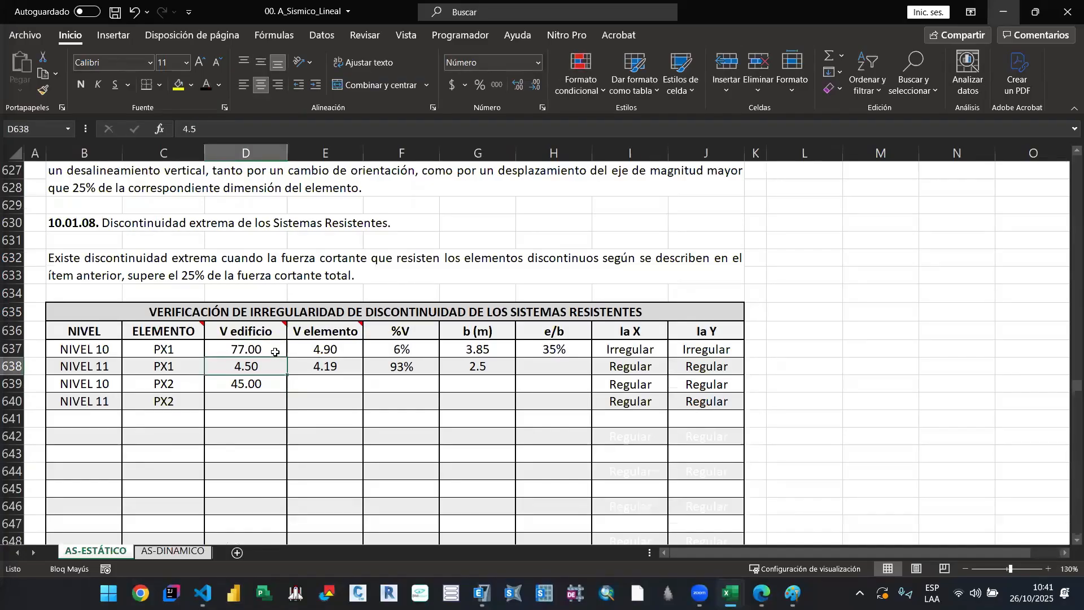
pyautogui.write('7¿¿¿')
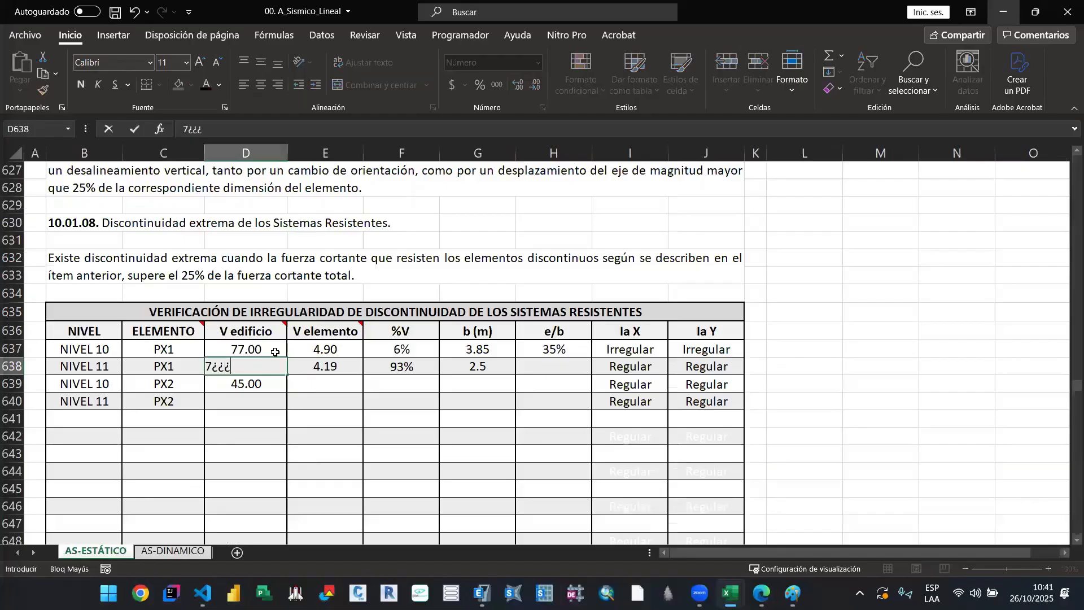
pyautogui.press('BackSpace')
pyautogui.press('BackSpace')
pyautogui.write('45')
pyautogui.press('Return')
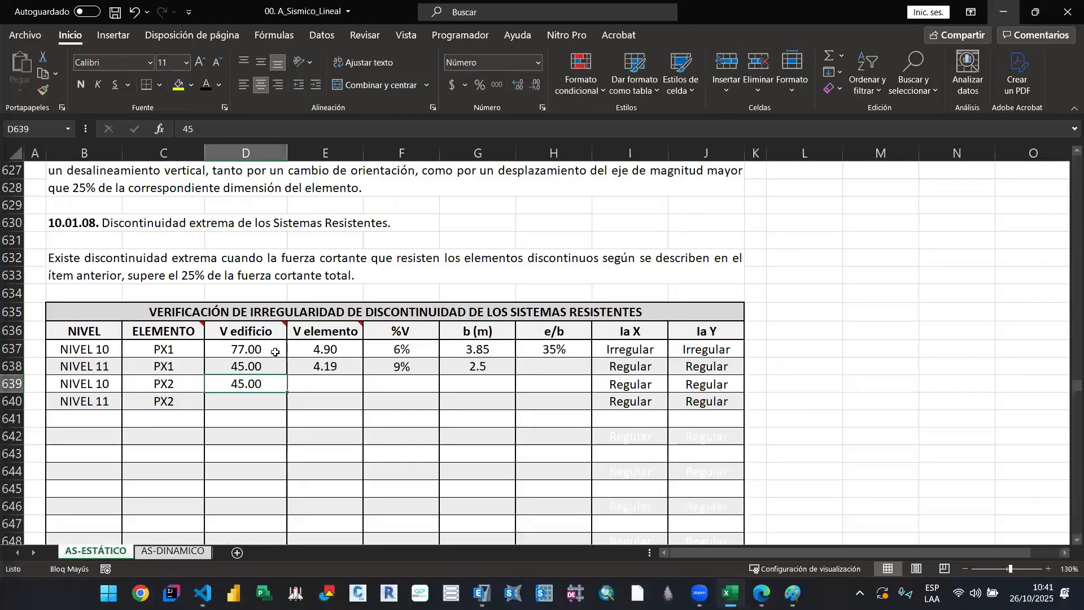
# Step: Set V edificio of PX2 to 77 for NIVEL 10 and 45 for NIVEL 11
pyautogui.write('77')
pyautogui.press('Return')
pyautogui.write('45')
pyautogui.press('Return')
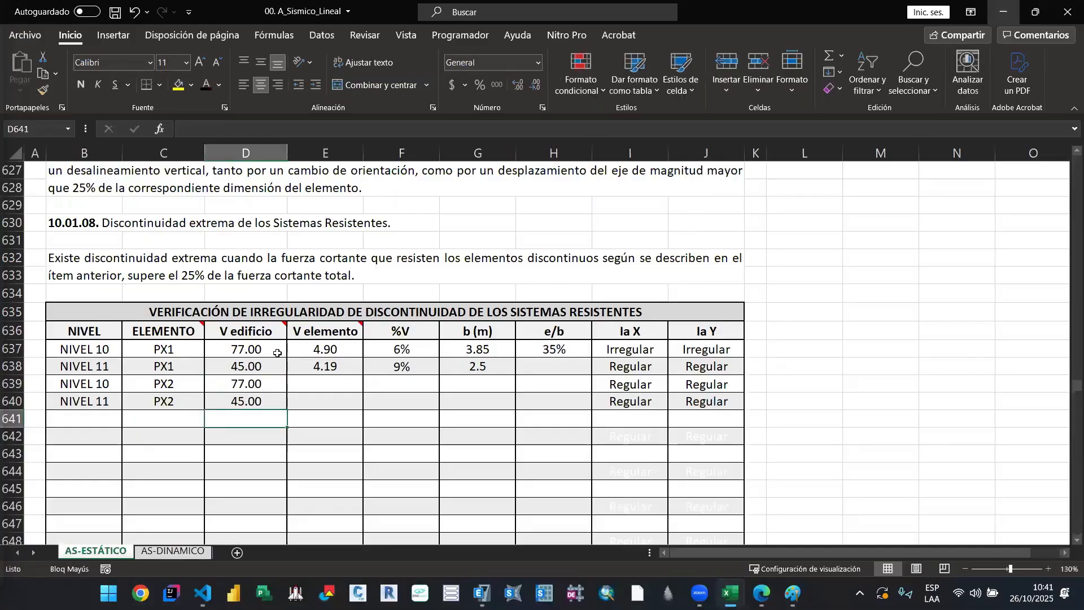
pyautogui.click(326, 351)
pyautogui.click(343, 364)
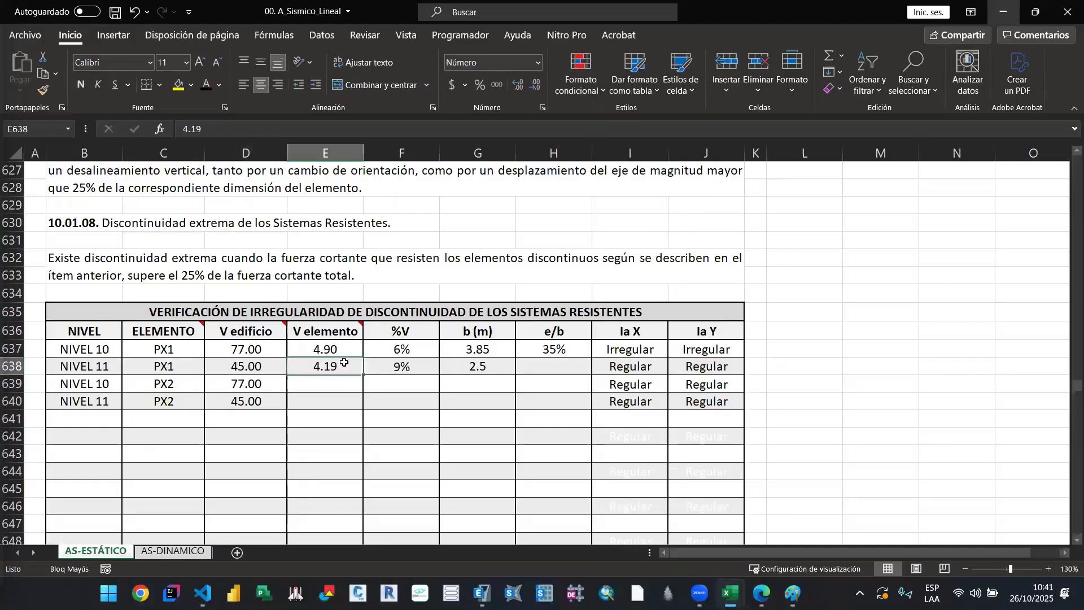
pyautogui.click(349, 348)
pyautogui.click(338, 364)
pyautogui.click(338, 351)
pyautogui.click(336, 363)
pyautogui.click(339, 350)
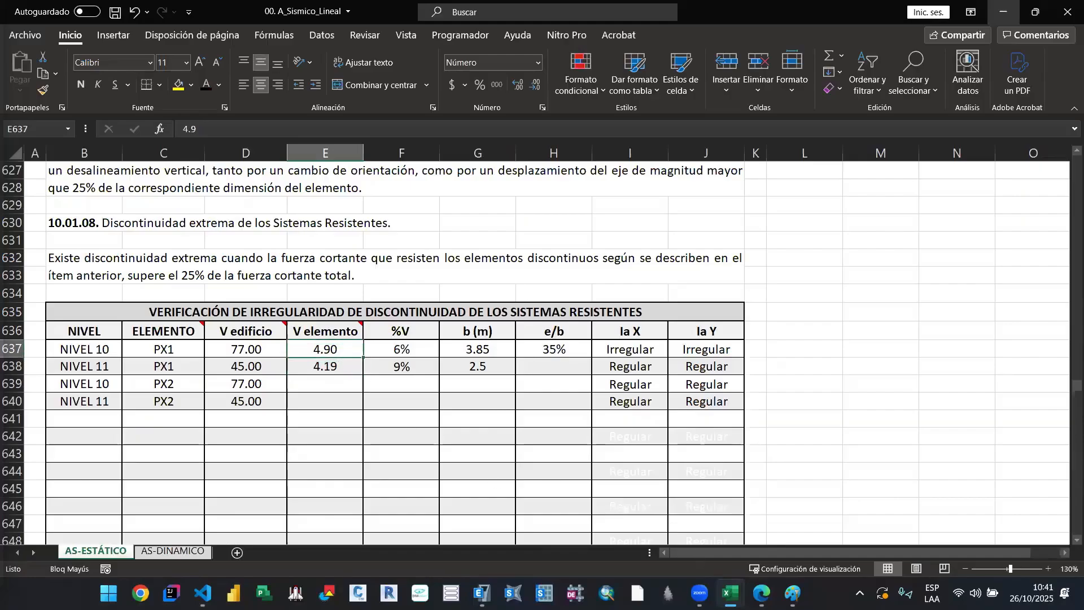
pyautogui.moveTo(793, 593)
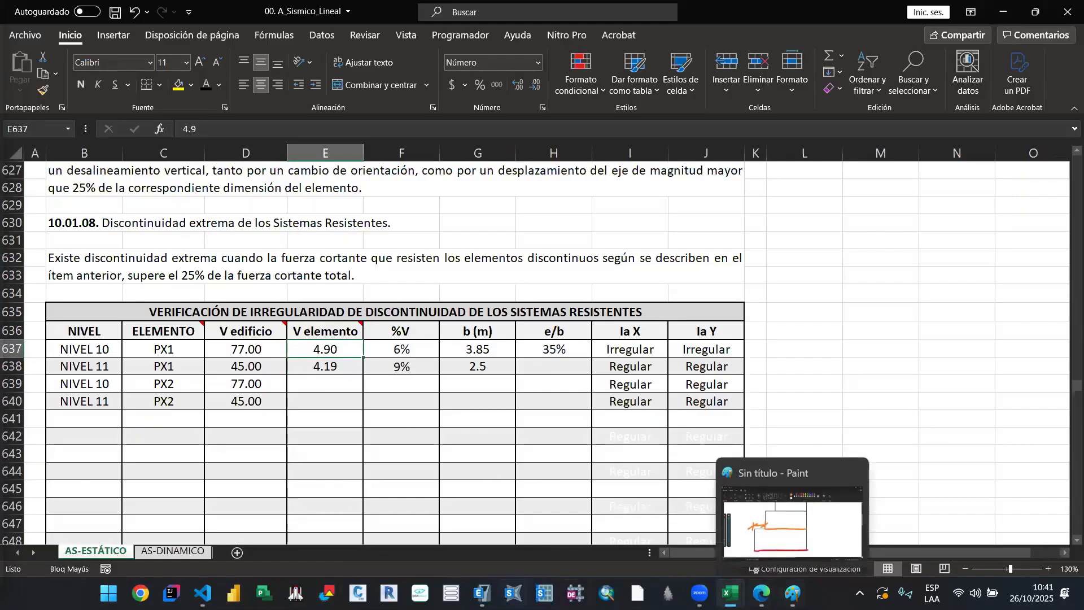
# Step: Switch to ETABS, close the Story Response plot, and show the VMax resultant shell forces for CM - PESO PROPIO in the 3-D view
pyautogui.click(481, 593)
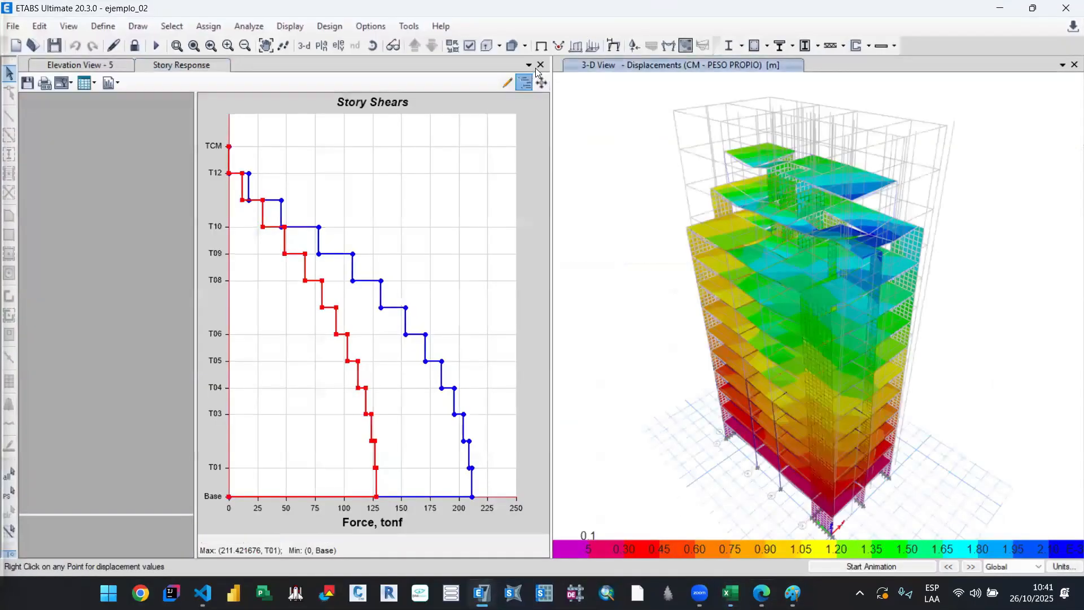
pyautogui.click(540, 65)
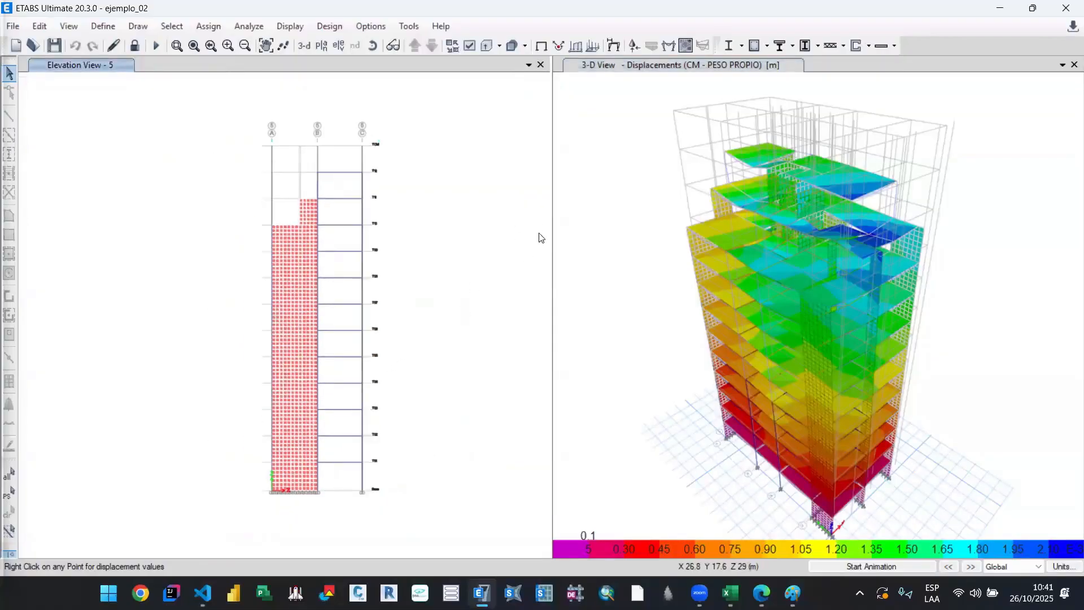
pyautogui.click(686, 45)
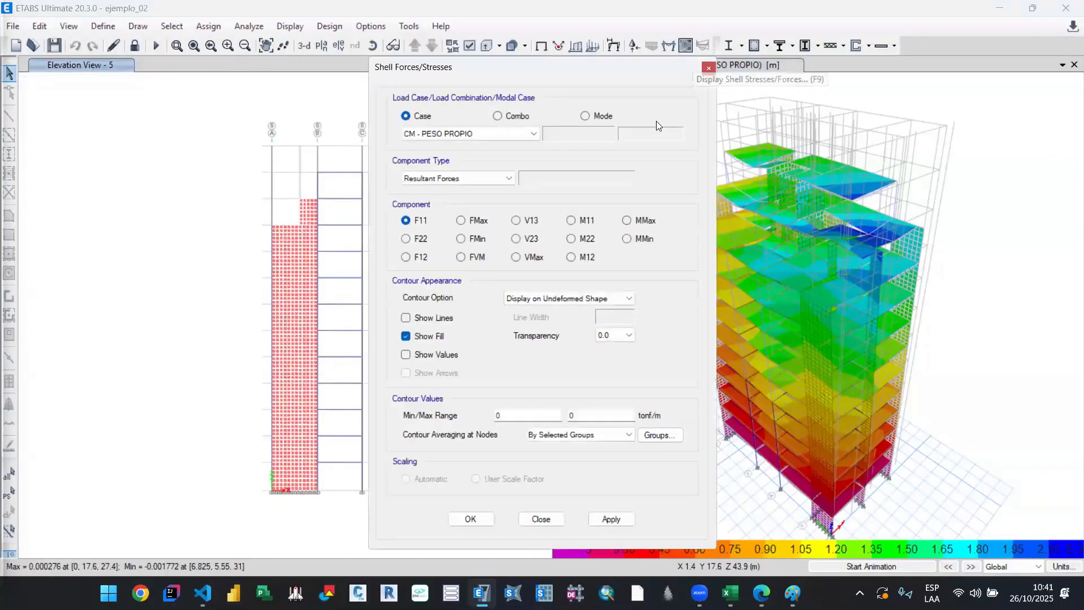
pyautogui.click(535, 258)
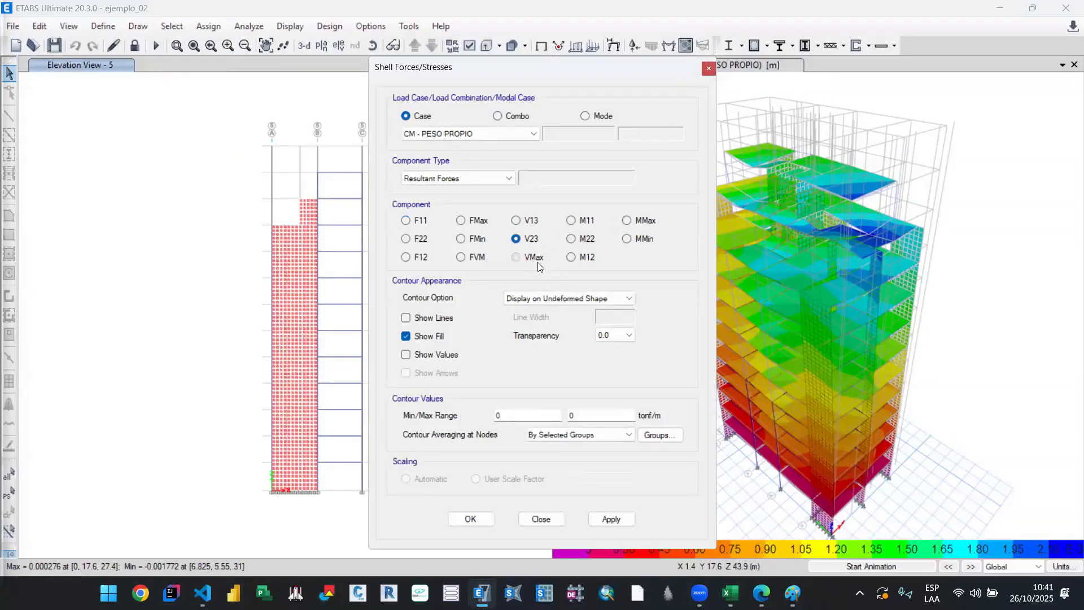
pyautogui.click(613, 522)
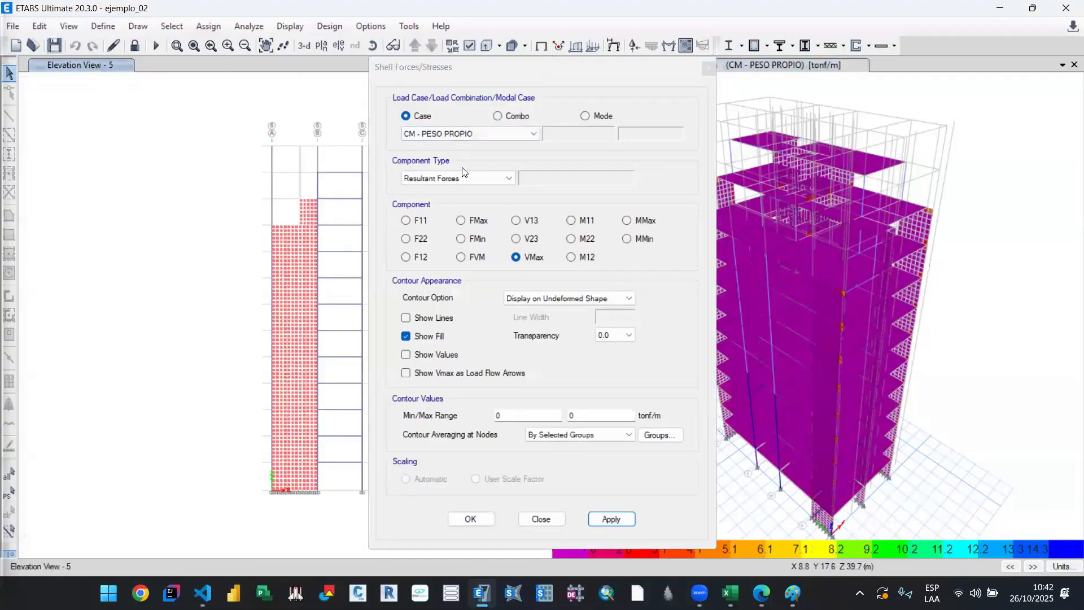
# Step: Show the VMax resultant shell force contours for load case CS - DIN - X in the axis 5 elevation
pyautogui.click(469, 134)
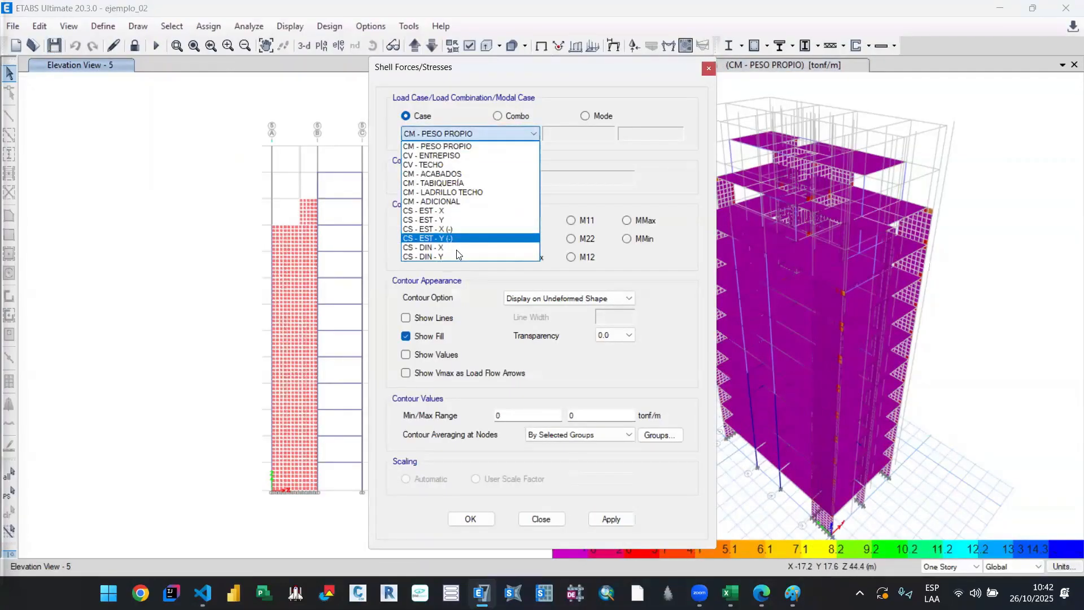
pyautogui.press('Down')
pyautogui.press('Return')
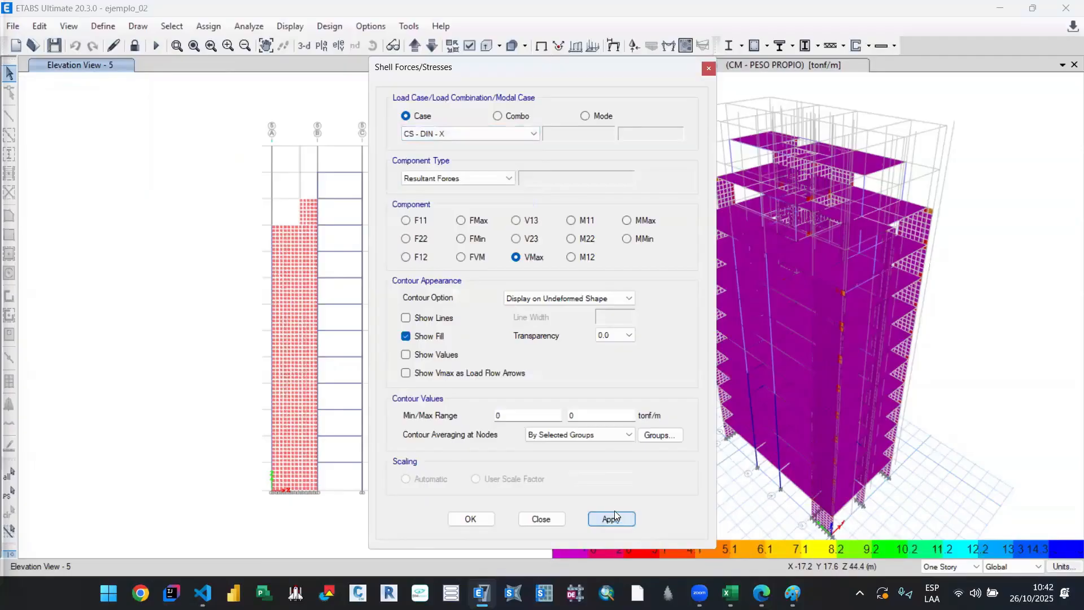
pyautogui.click(615, 515)
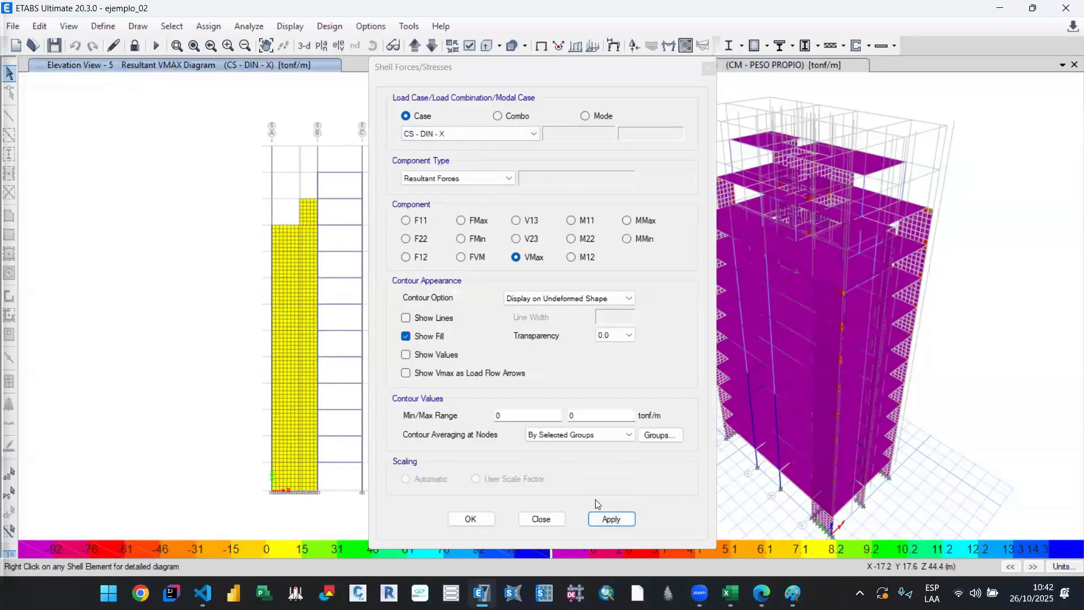
pyautogui.click(547, 520)
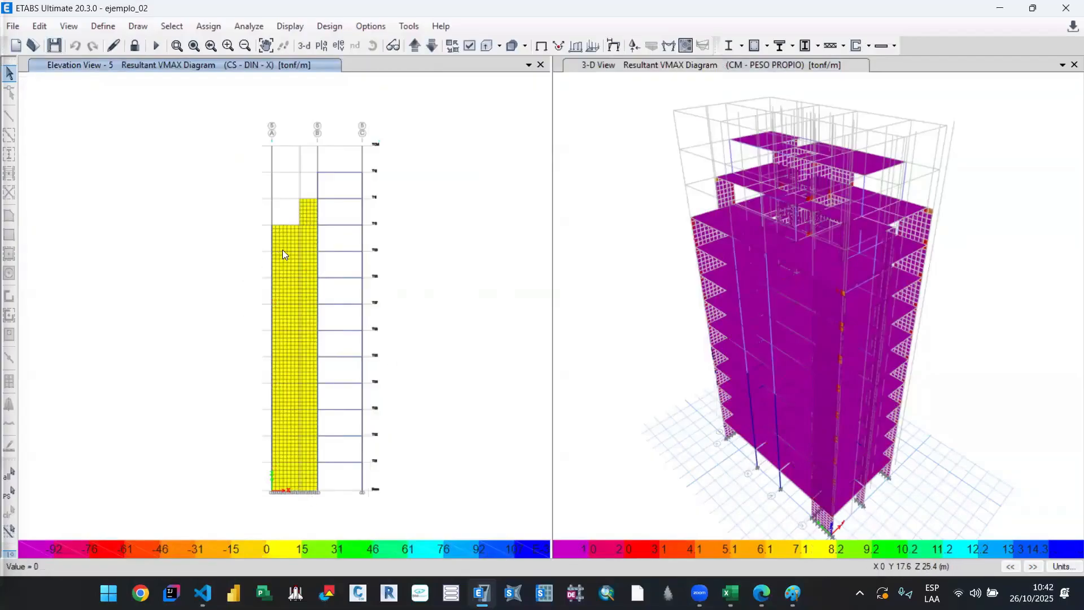
# Step: Examine the axis 5 wall's VMax contours around T08 to T11 and the shell force component types available
pyautogui.scroll(2, 252, 256)
pyautogui.moveTo(244, 245); pyautogui.dragTo(390, 318)
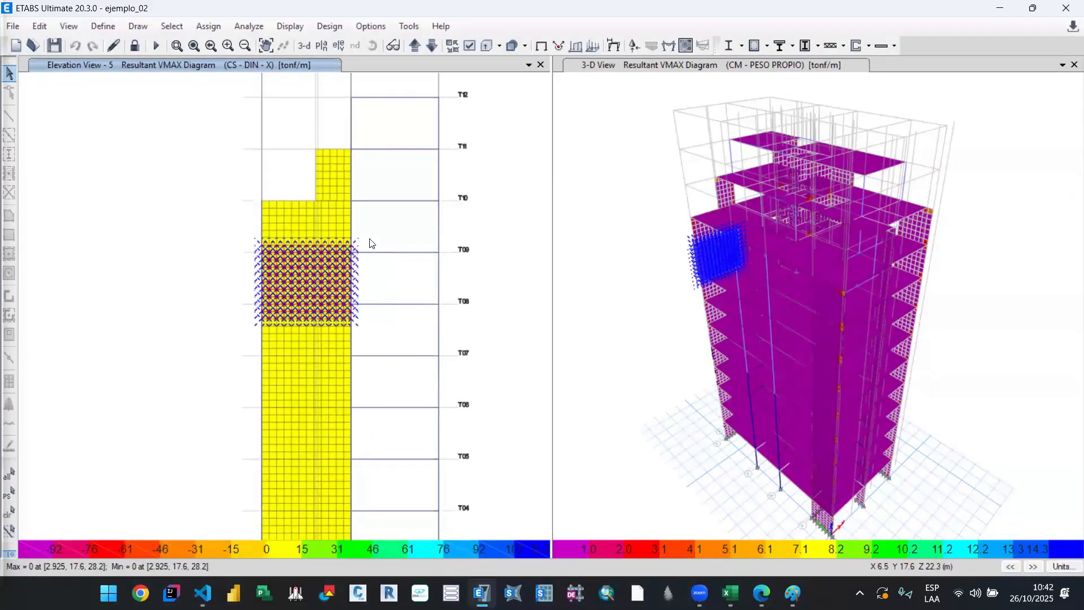
pyautogui.press('Escape')
pyautogui.scroll(2, 380, 300)
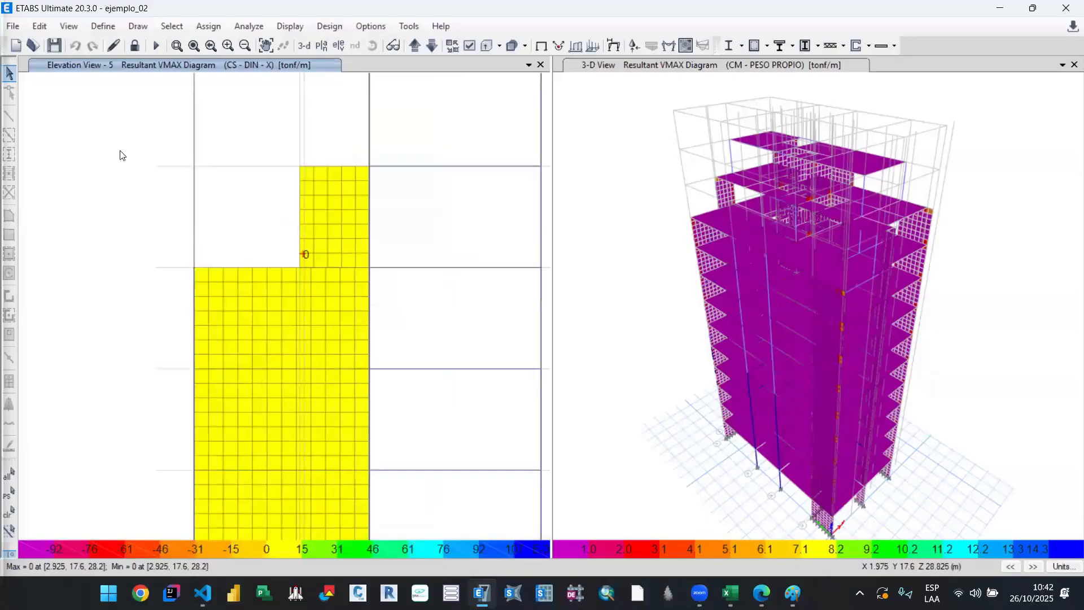
pyautogui.scroll(-2, 411, 307)
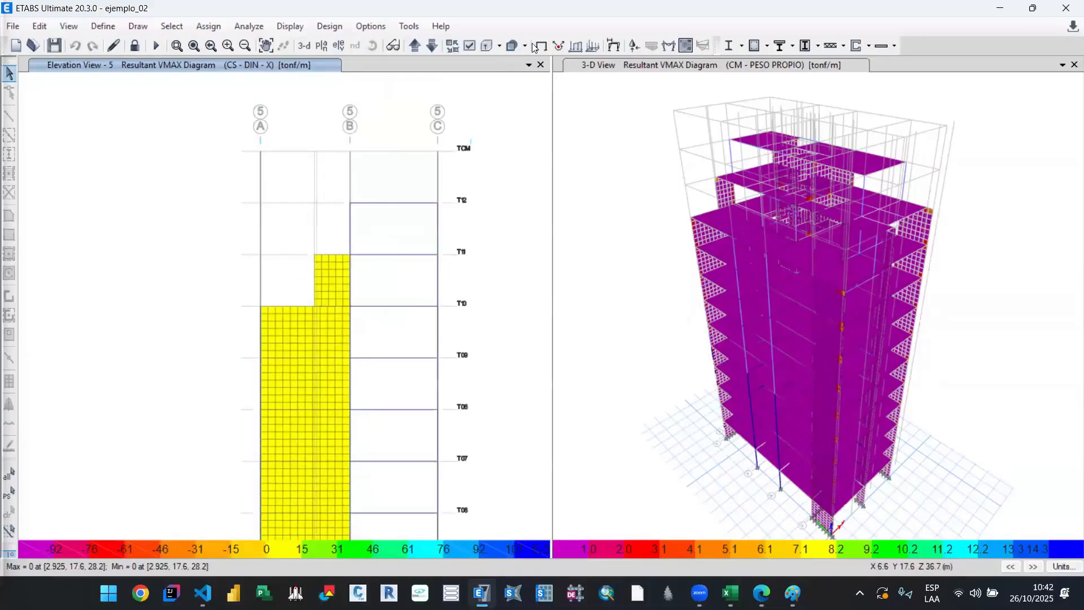
pyautogui.click(687, 46)
pyautogui.click(499, 179)
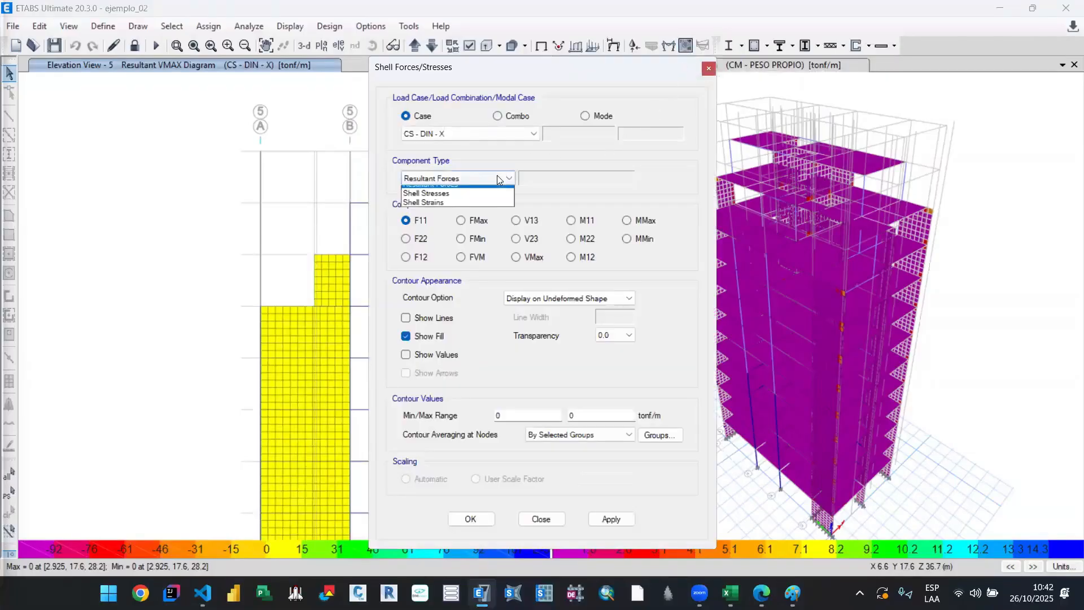
pyautogui.click(497, 178)
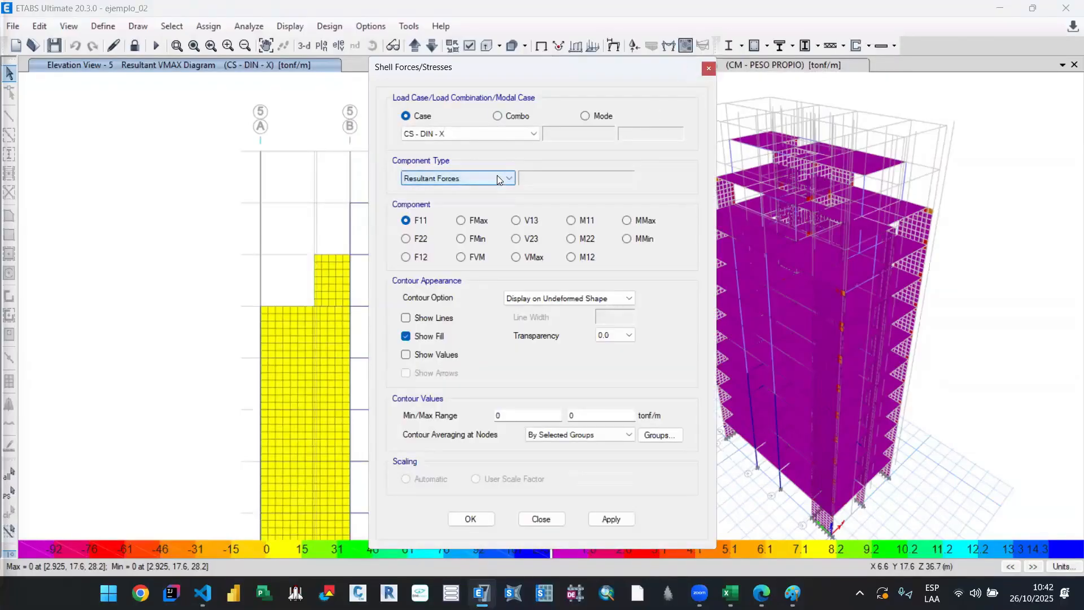
pyautogui.click(533, 257)
pyautogui.click(541, 519)
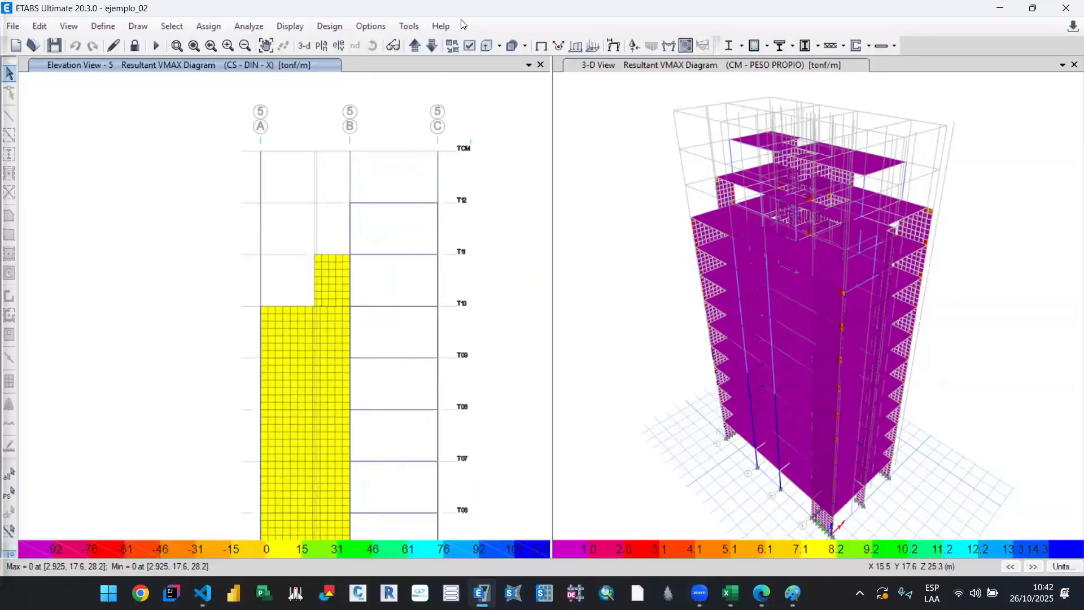
# Step: Return the axis 5 elevation to the undeformed shape and check which wall shells lie between T09 and T11, leaving none selected
pyautogui.click(539, 48)
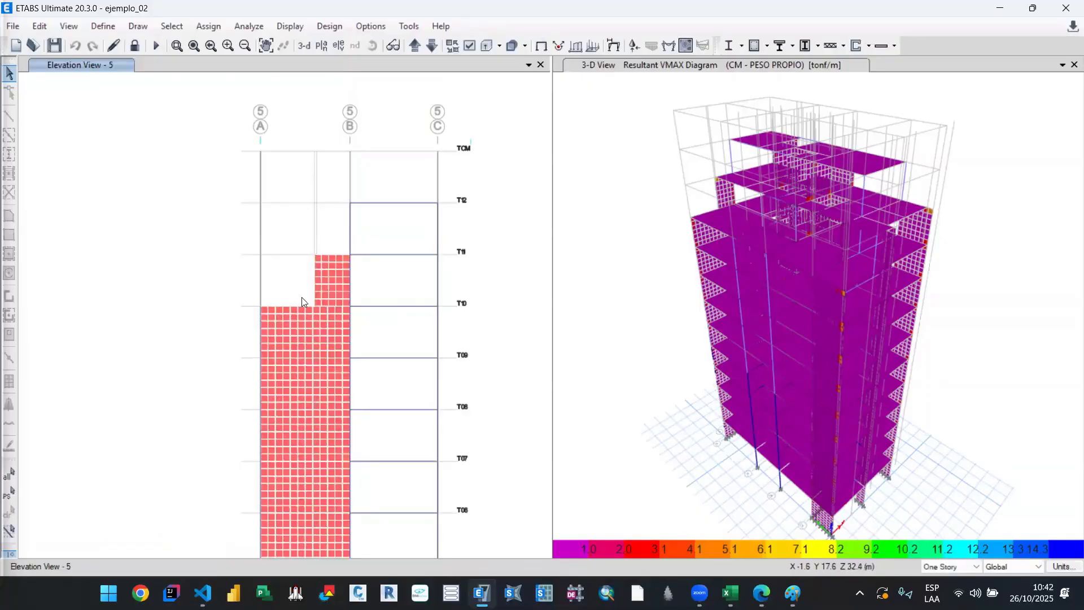
pyautogui.scroll(2, 302, 297)
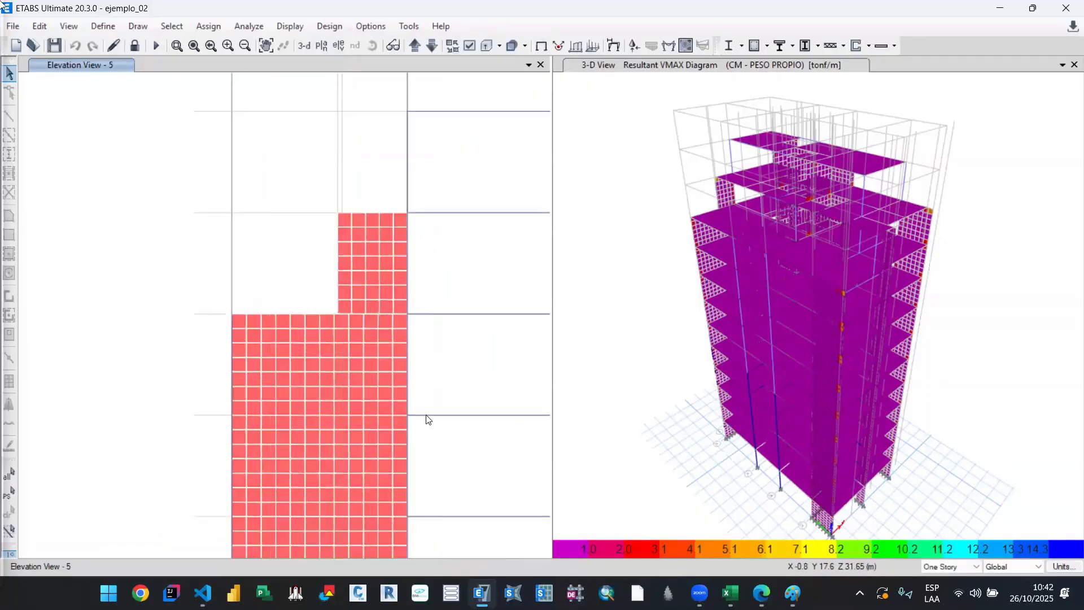
pyautogui.moveTo(429, 419); pyautogui.dragTo(438, 426)
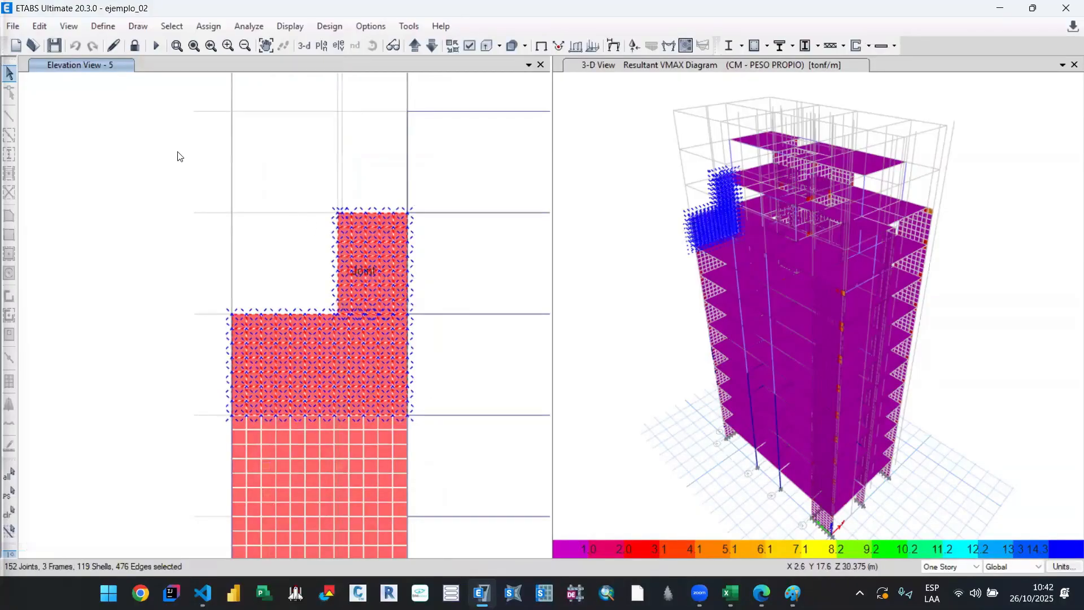
pyautogui.hotkey('ctrl', 'q')
# Step: Add a wall pier label named PW to the pier definitions
pyautogui.click(102, 26)
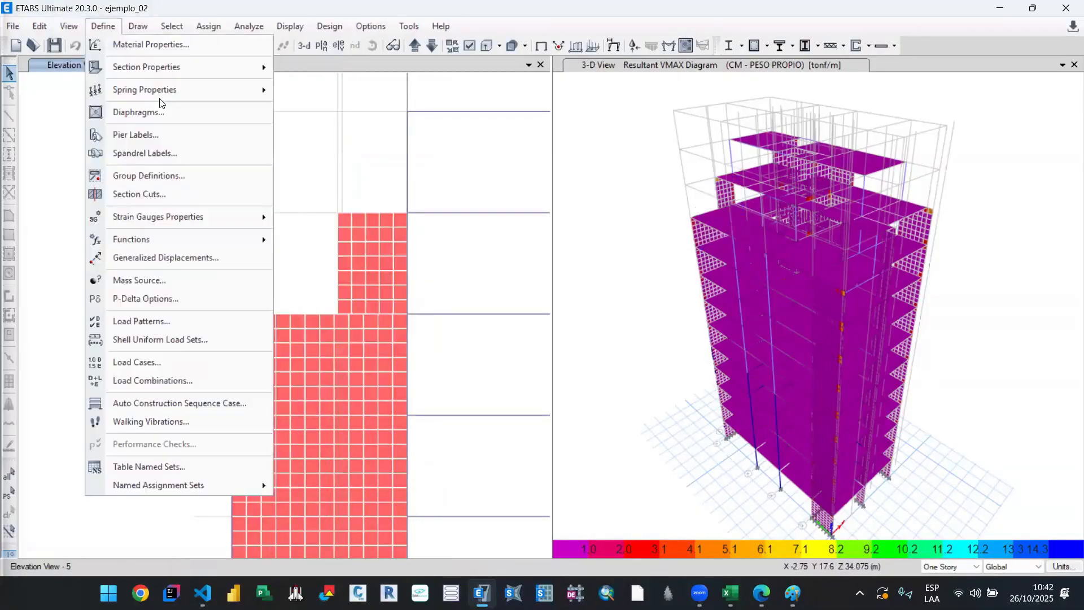
pyautogui.click(167, 136)
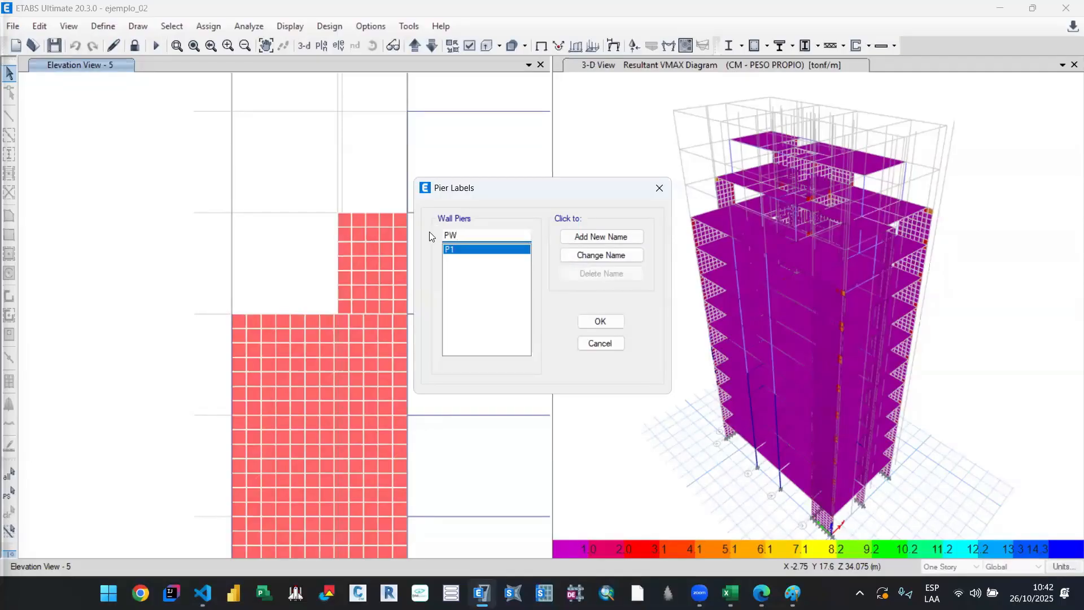
pyautogui.click(601, 237)
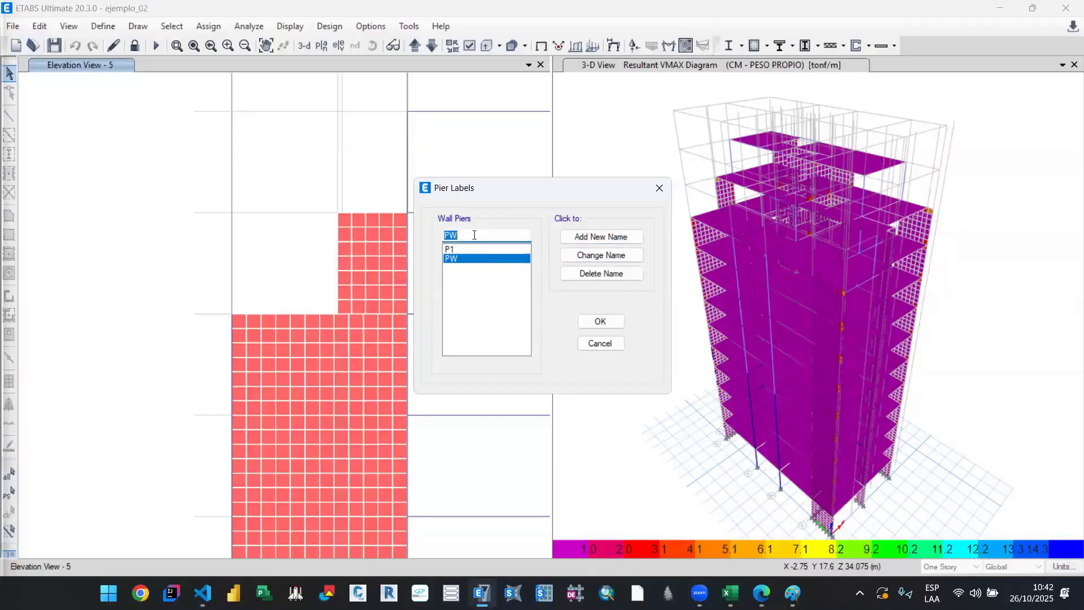
pyautogui.click(490, 234)
pyautogui.click(601, 322)
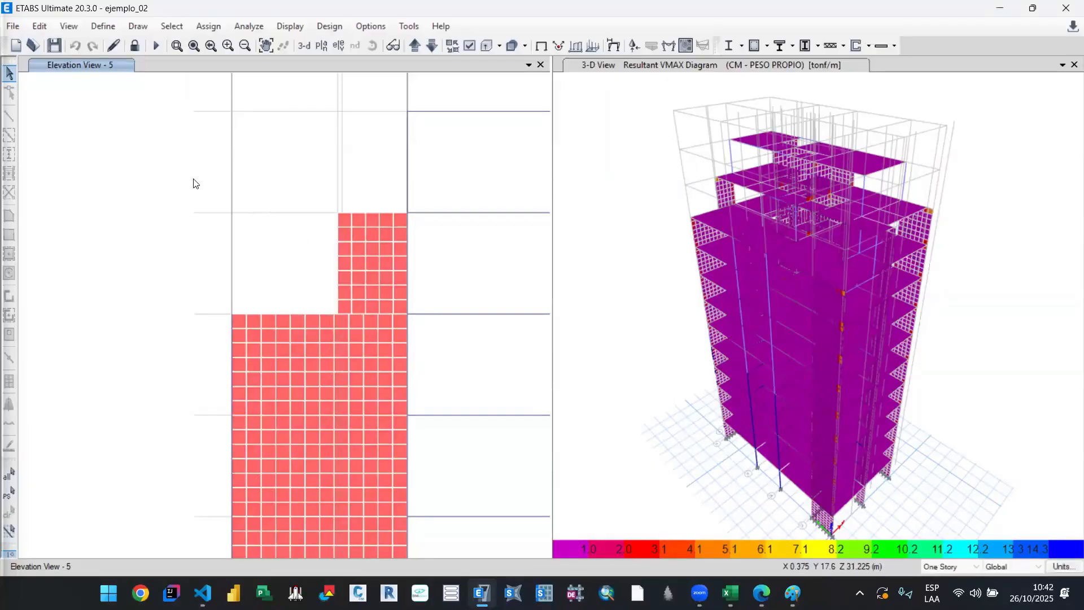
pyautogui.moveTo(187, 180); pyautogui.dragTo(452, 424)
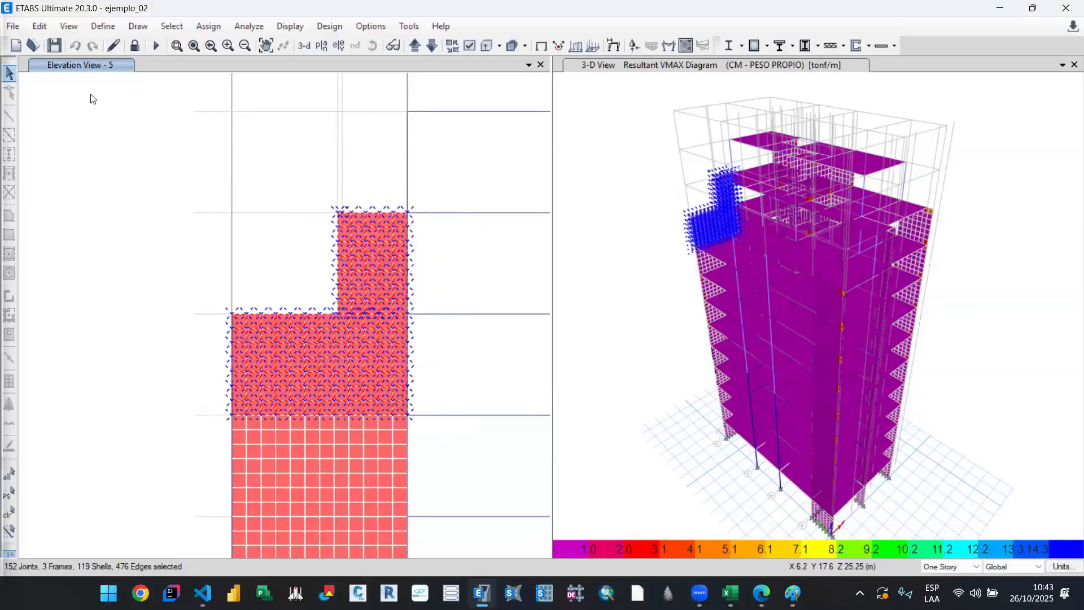
pyautogui.click(212, 27)
pyautogui.moveTo(339, 81)
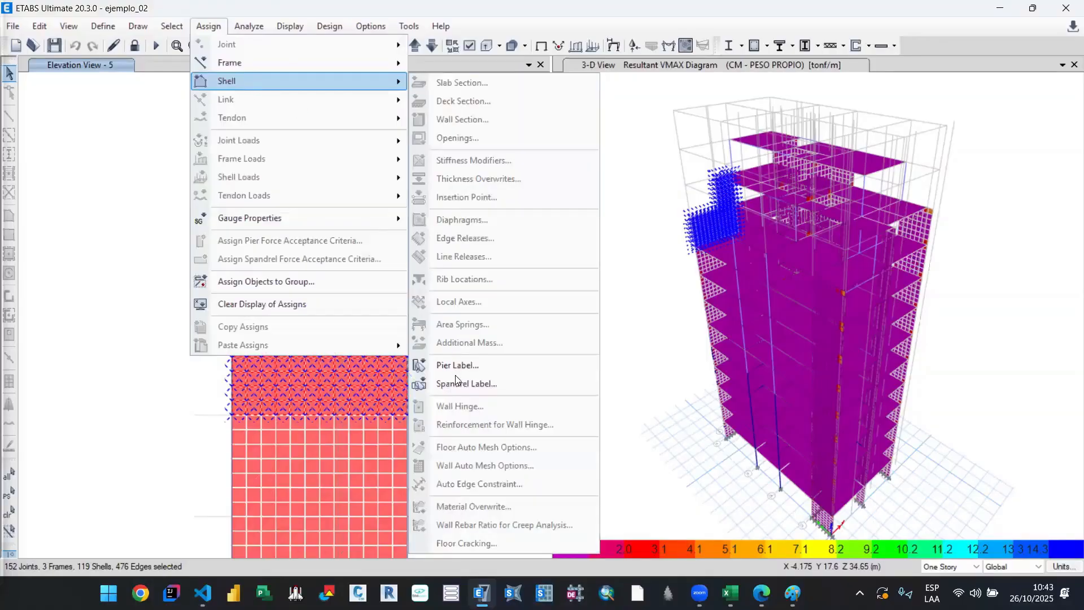
pyautogui.click(138, 373)
# Step: Unlock the model and assign pier label PW to the axis 5 wall shells between T09 and T11
pyautogui.click(135, 47)
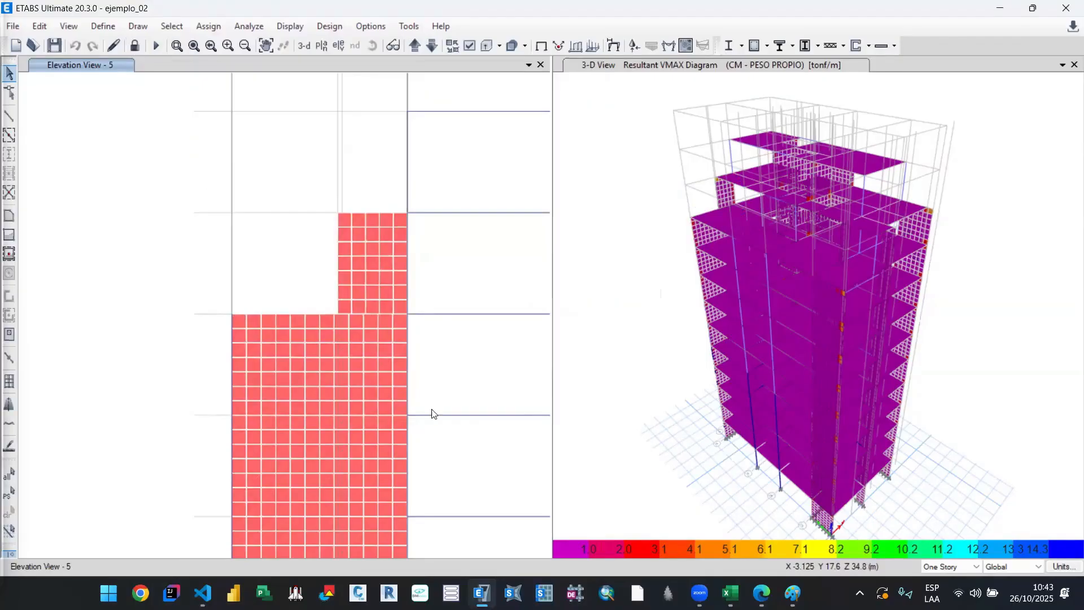
pyautogui.hotkey('ctrl', 'p')
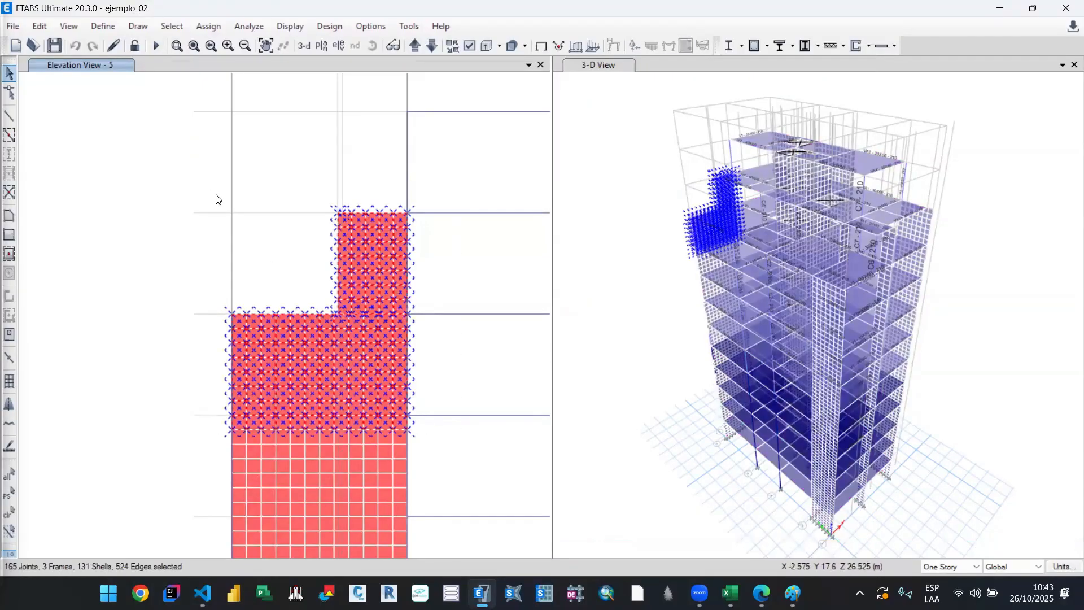
pyautogui.click(209, 27)
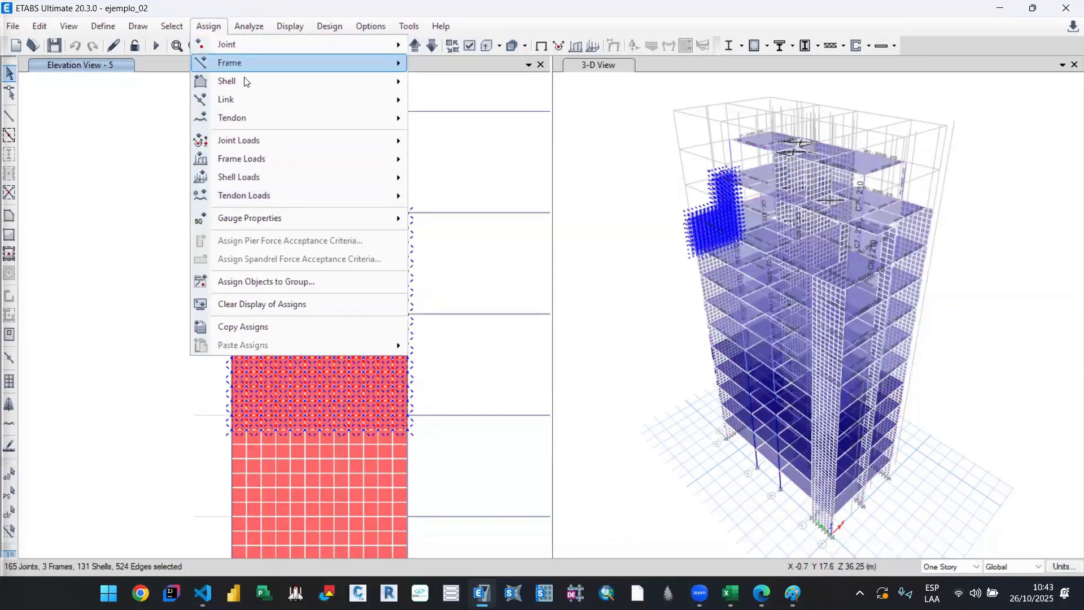
pyautogui.moveTo(299, 81)
pyautogui.click(511, 362)
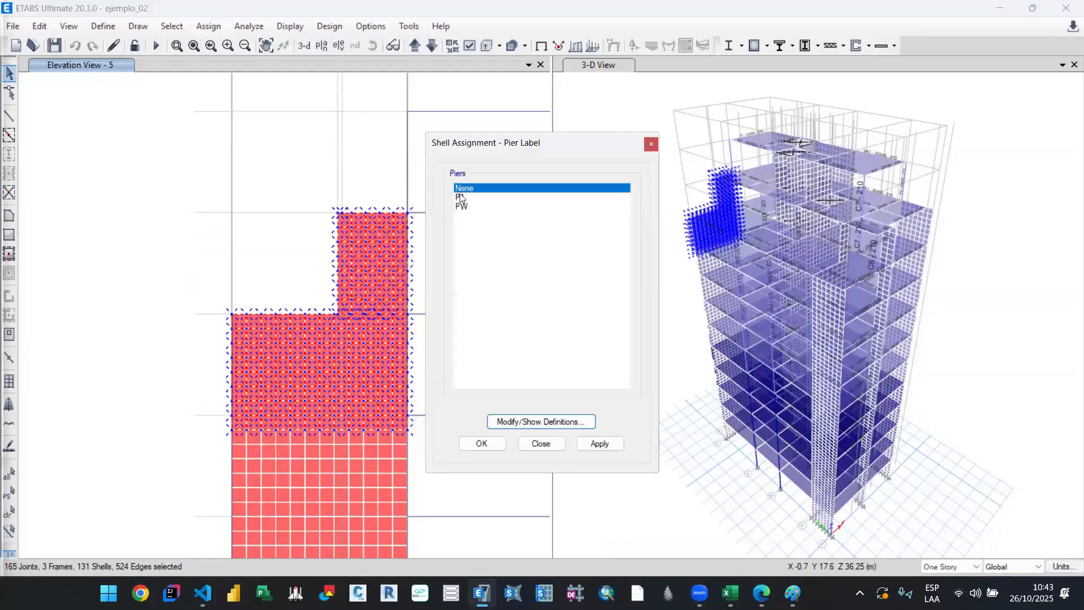
pyautogui.click(470, 207)
pyautogui.click(597, 444)
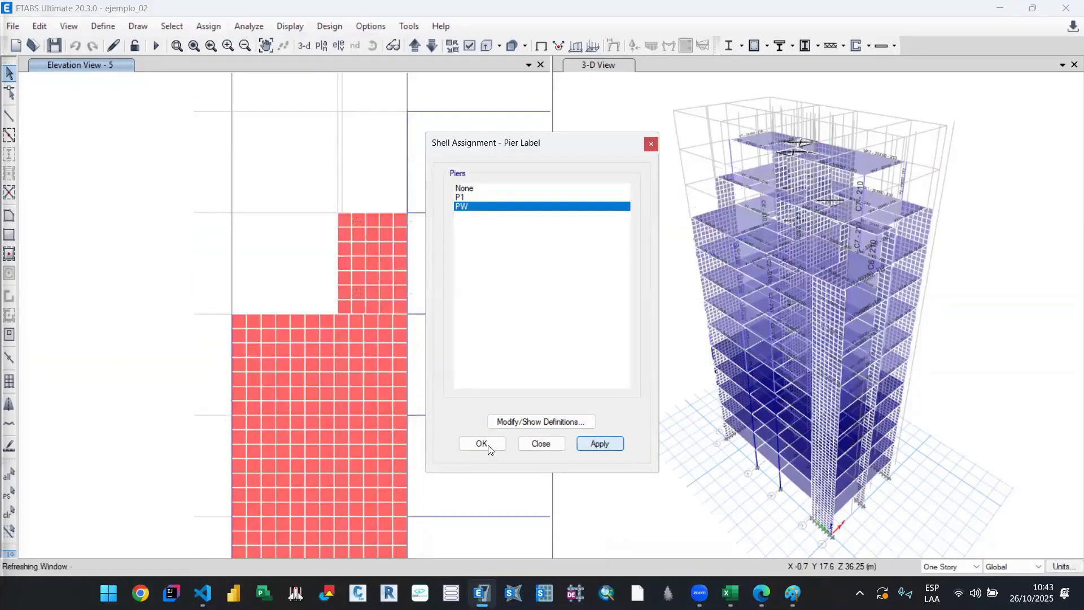
pyautogui.click(488, 444)
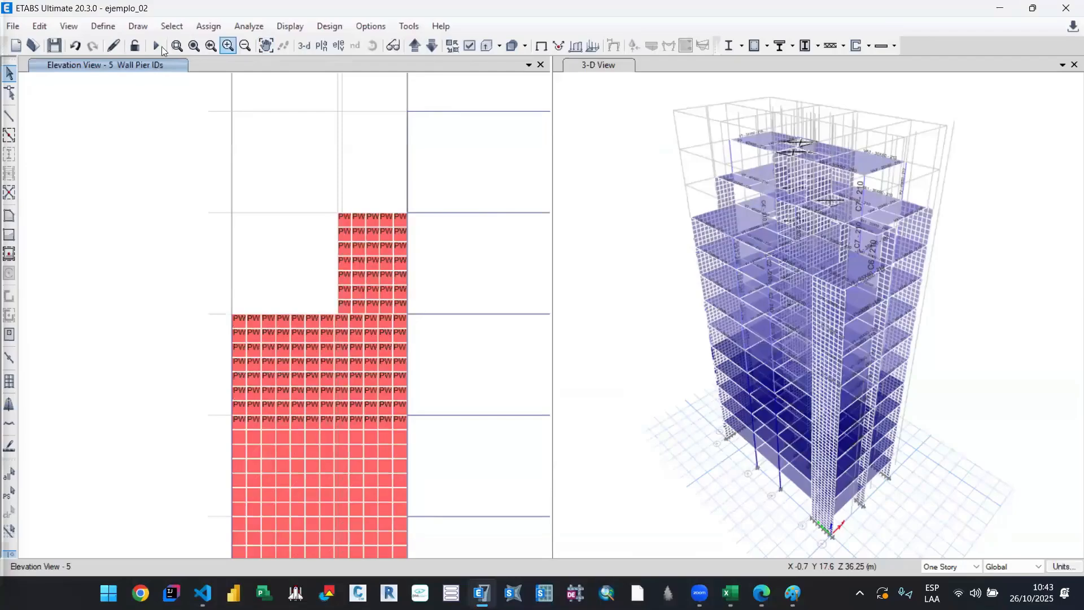
# Step: Run the analysis and display the Shear 2-2 diagram of the piers only for CS - DIN - X in the axis 5 elevation
pyautogui.click(157, 46)
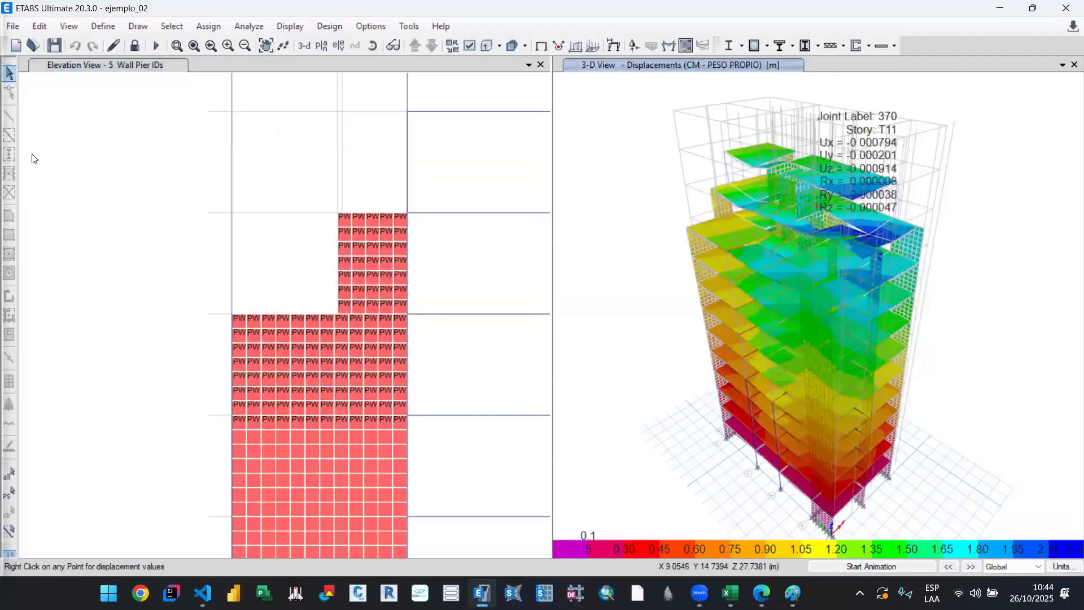
pyautogui.click(150, 59)
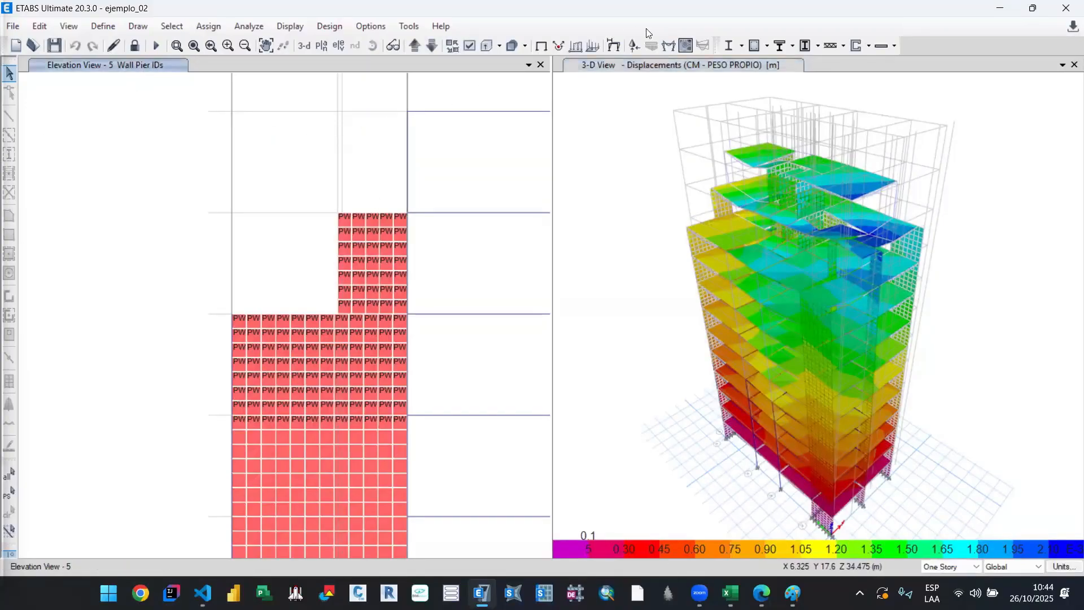
pyautogui.click(670, 46)
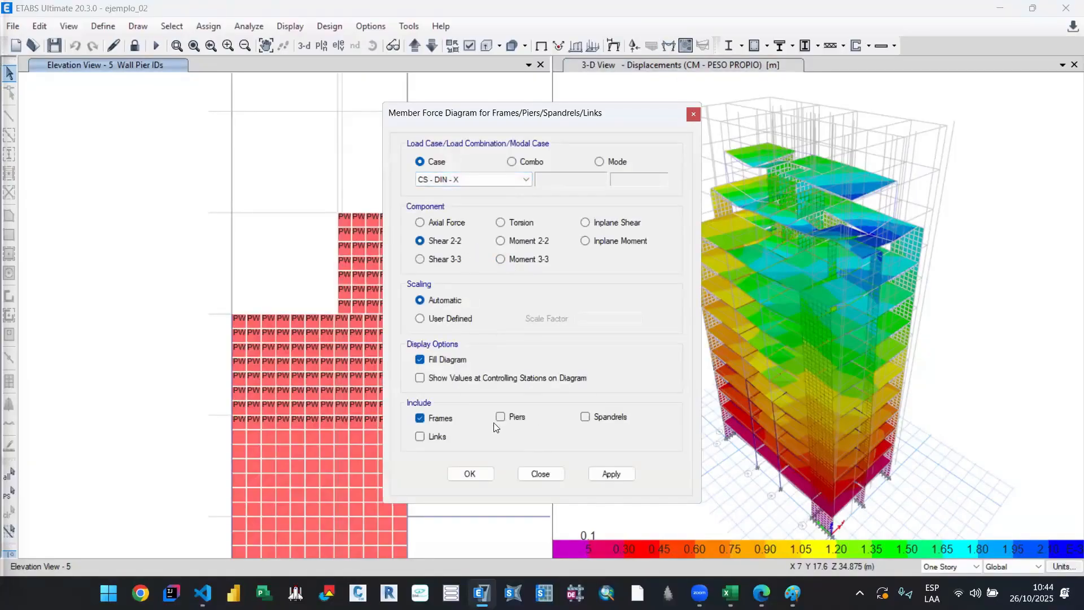
pyautogui.click(470, 473)
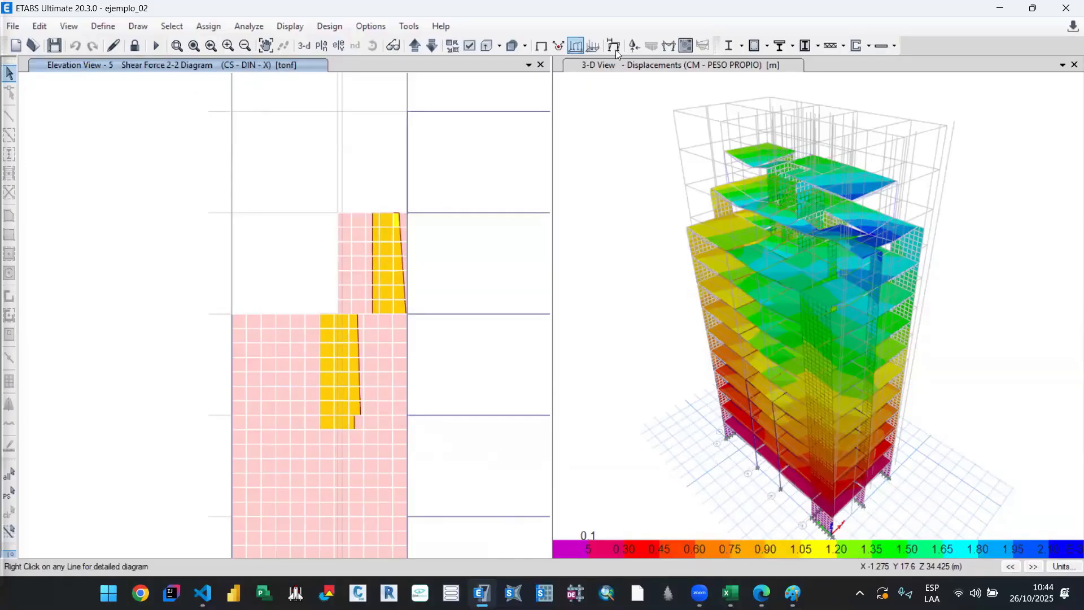
# Step: Read the shear of pier PW at T10 and T11 for CS - DIN - X, opening the detailed diagram for T11
pyautogui.click(635, 46)
pyautogui.click(667, 47)
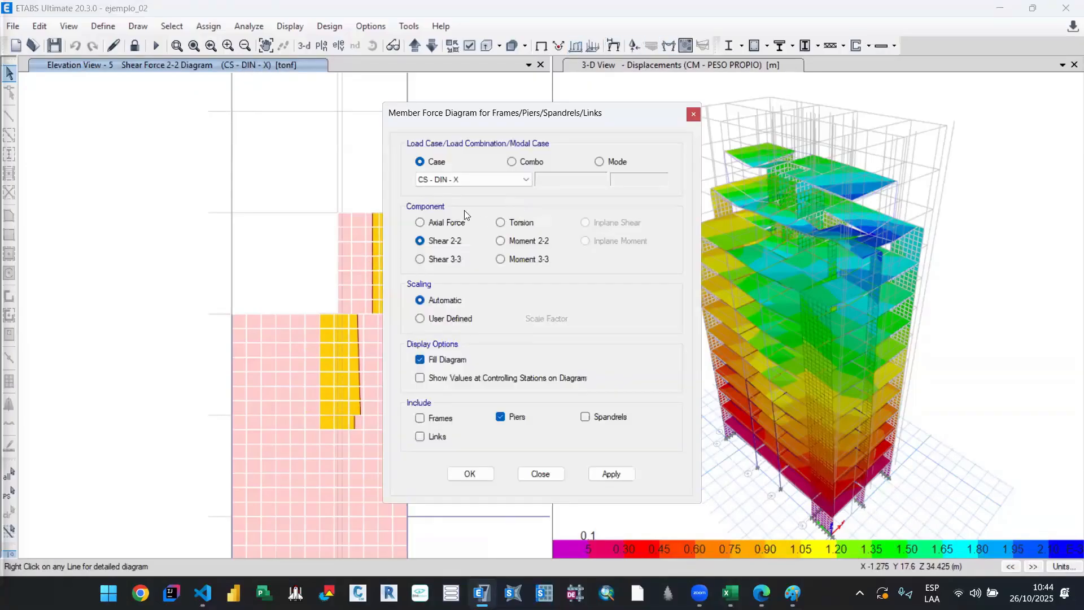
pyautogui.click(537, 478)
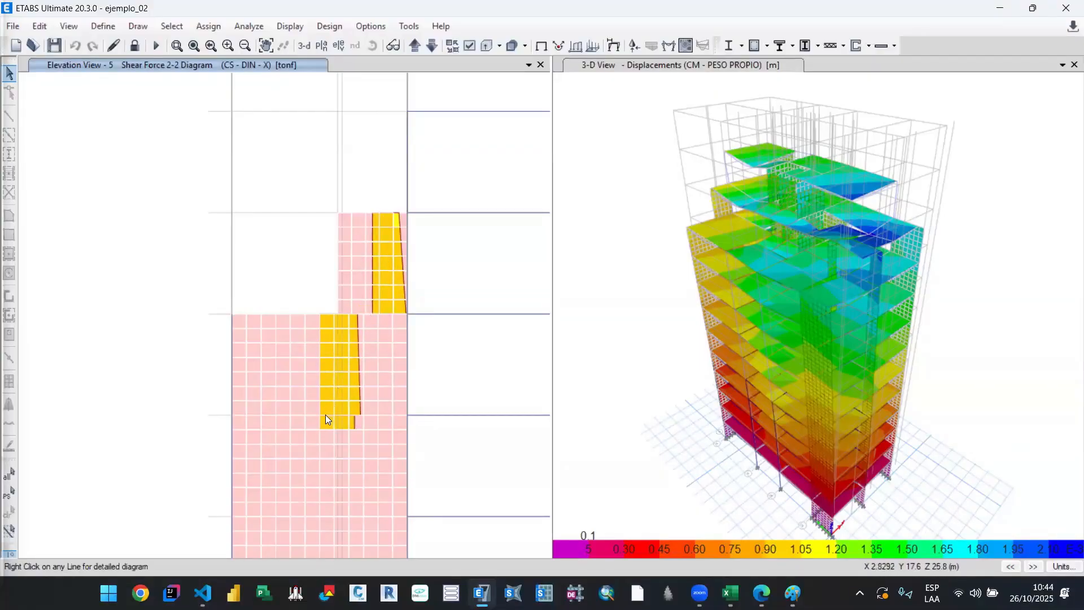
pyautogui.moveTo(317, 410)
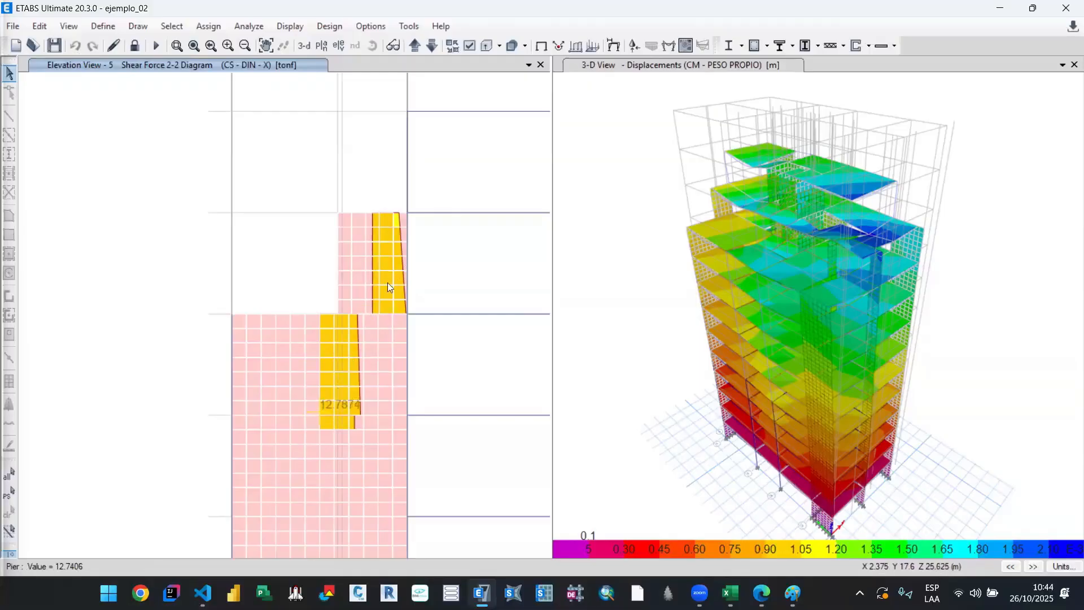
pyautogui.moveTo(370, 295)
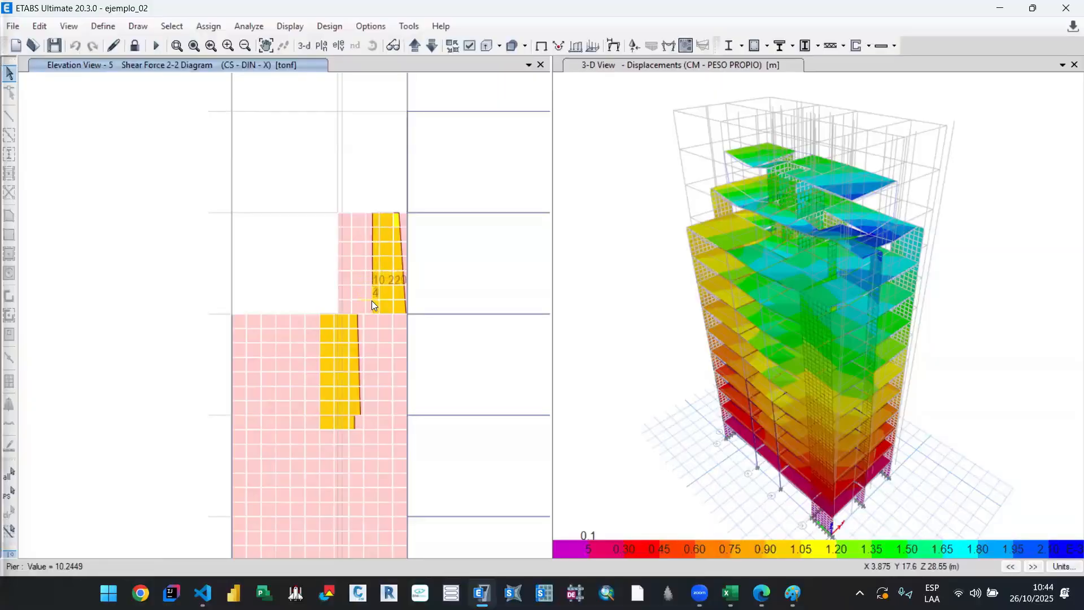
pyautogui.rightClick(372, 300)
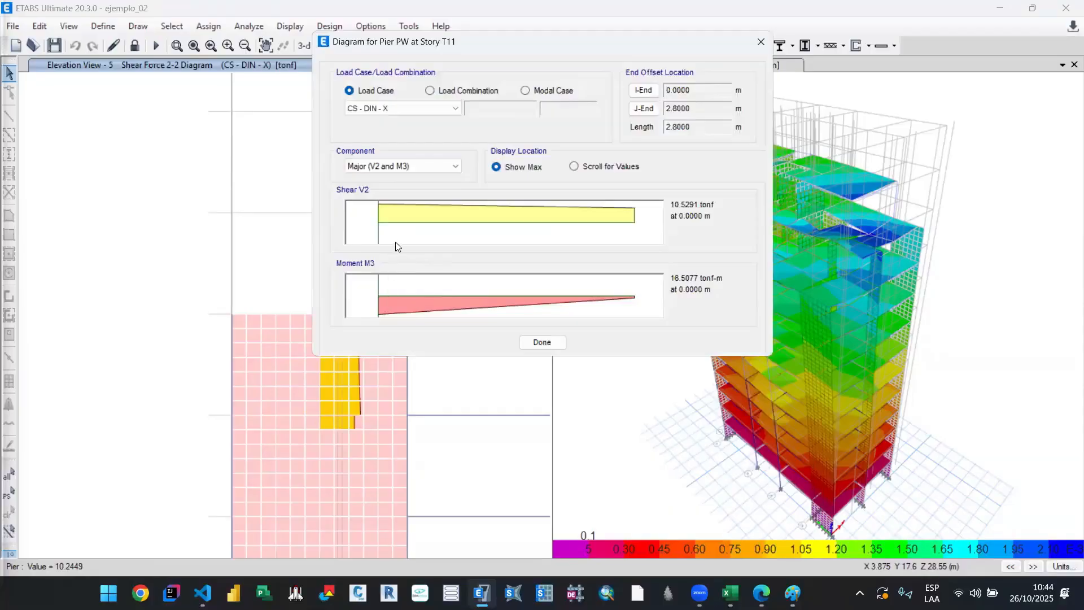
pyautogui.click(534, 343)
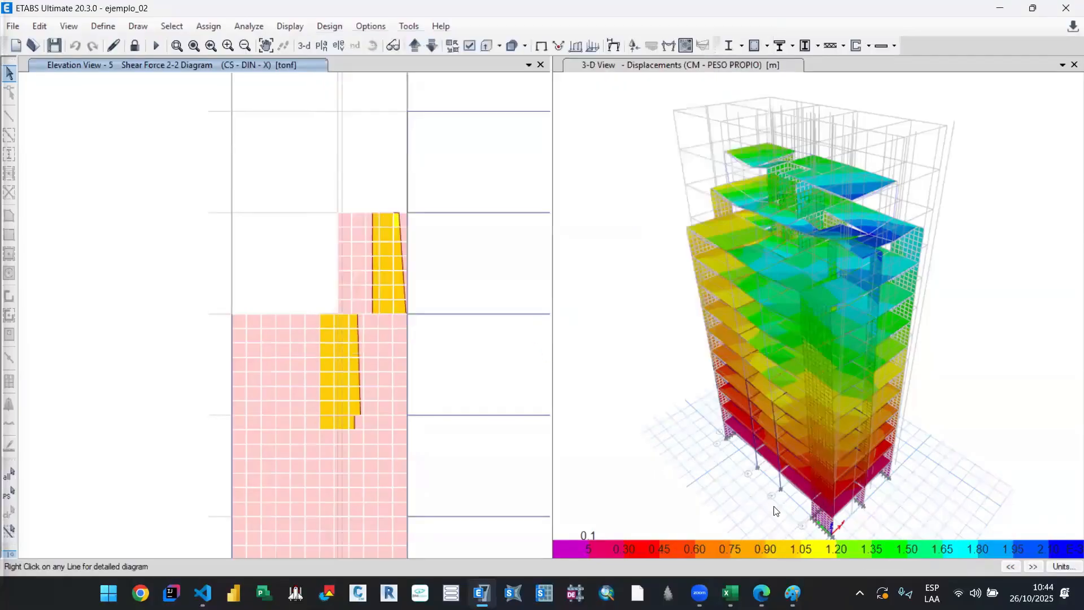
# Step: Switch to the 00. A_Sismico_Lineal workbook in Excel and set PX1's V elemento to 12.8 for NIVEL 10 and 10.5 for NIVEL 11
pyautogui.moveTo(730, 593)
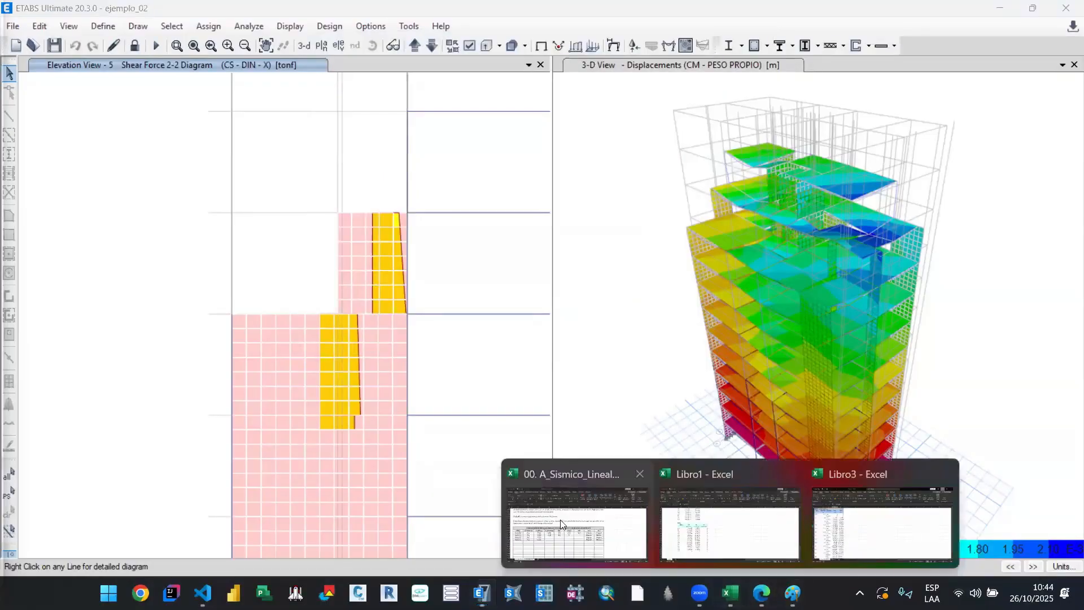
pyautogui.click(583, 535)
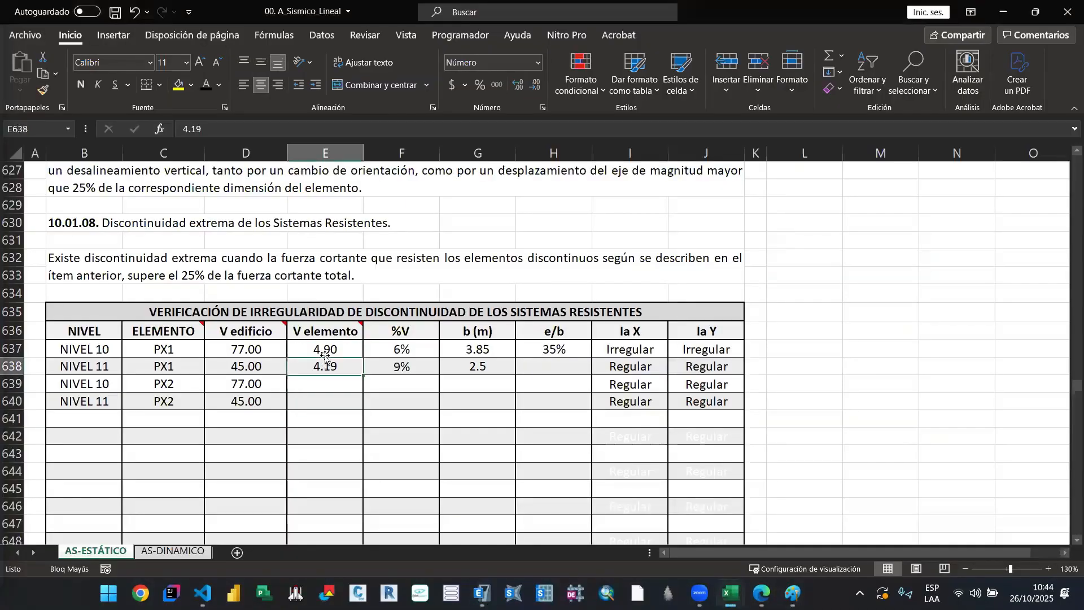
pyautogui.click(350, 348)
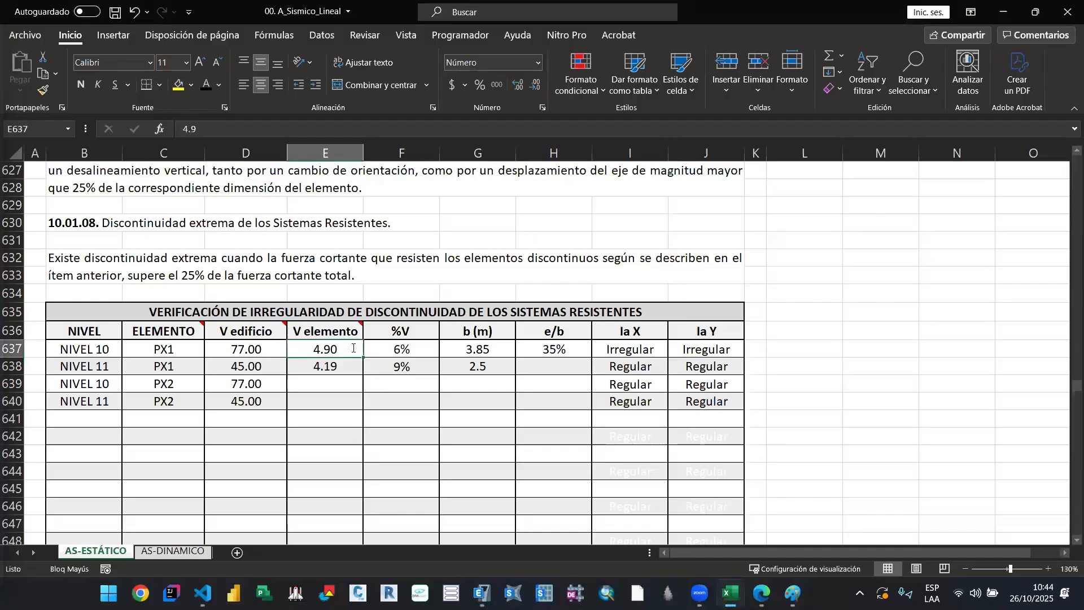
pyautogui.doubleClick(353, 348)
pyautogui.press('BackSpace')
pyautogui.press('BackSpace')
pyautogui.press('BackSpace')
pyautogui.write('12.8')
pyautogui.press('Return')
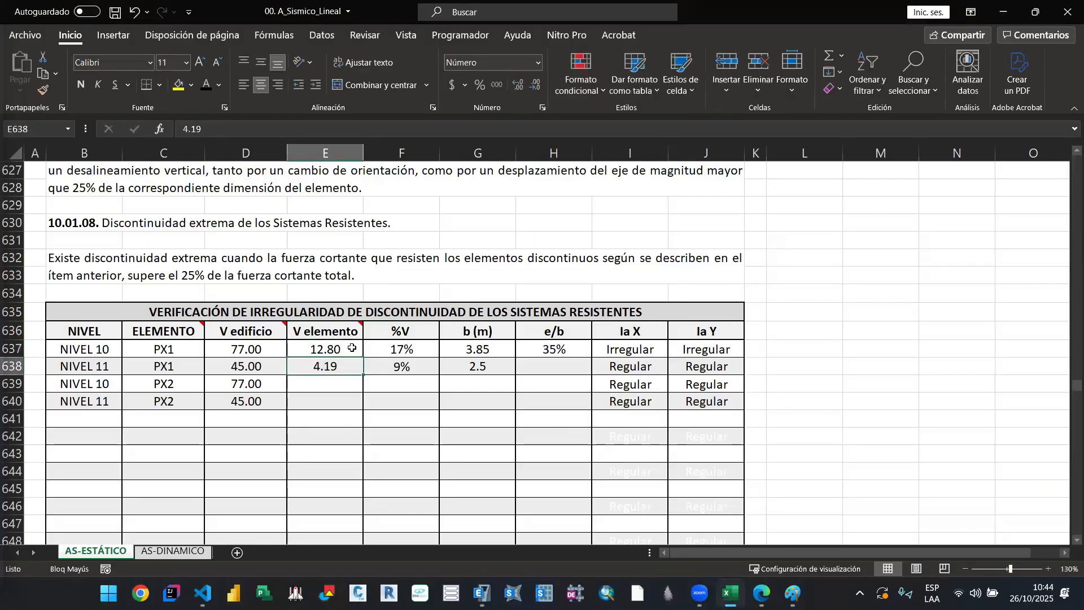
pyautogui.write('12')
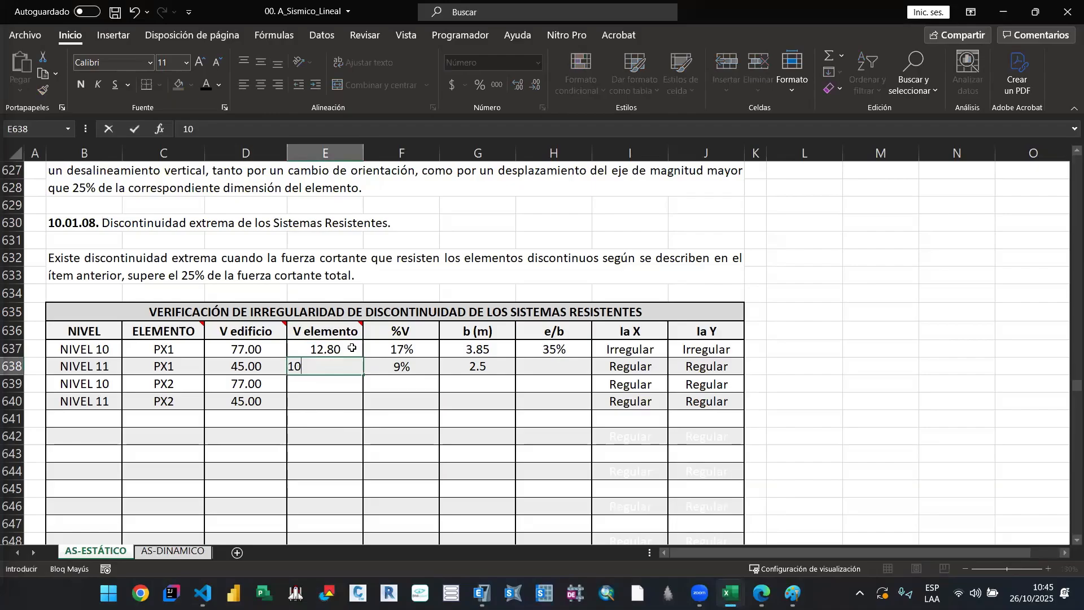
pyautogui.write('.5')
pyautogui.press('Return')
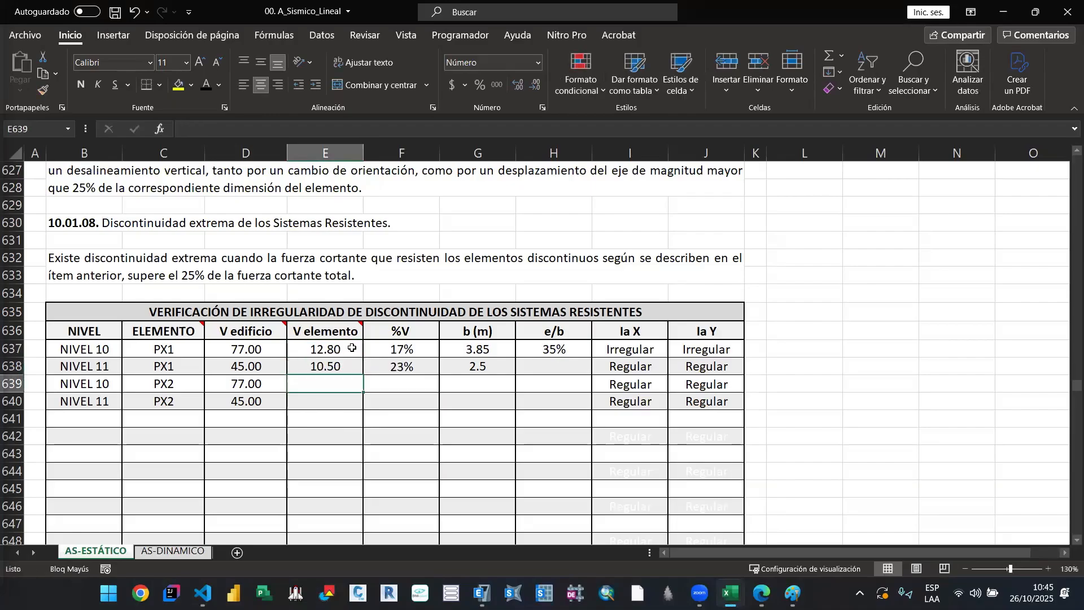
# Step: Inspect the %V formulas of PX1 at NIVEL 10 and NIVEL 11 without changing them
pyautogui.click(409, 348)
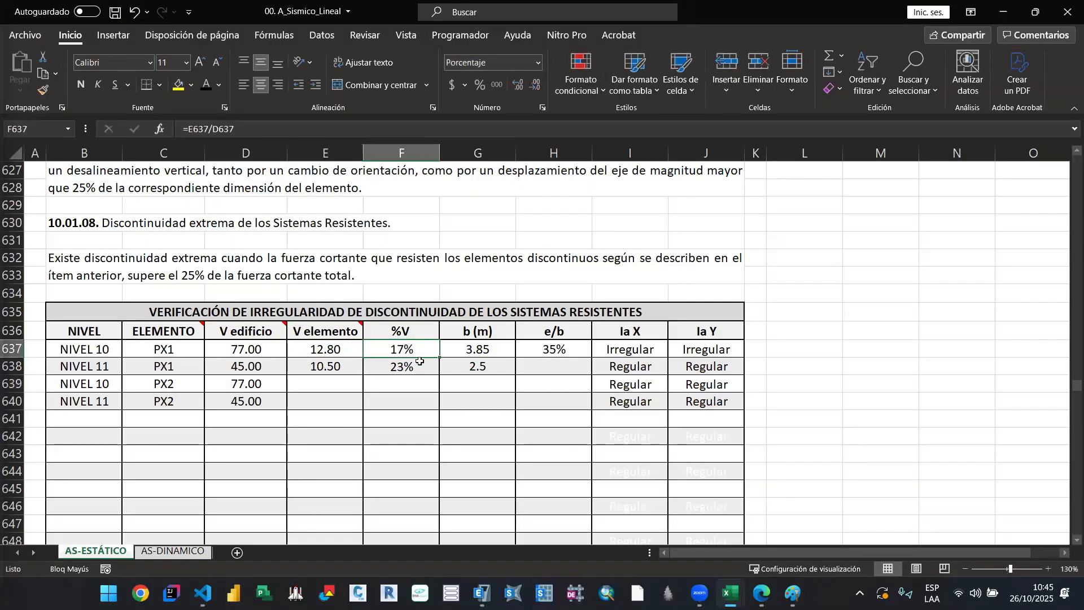
pyautogui.scroll(1, 411, 361)
pyautogui.doubleClick(415, 403)
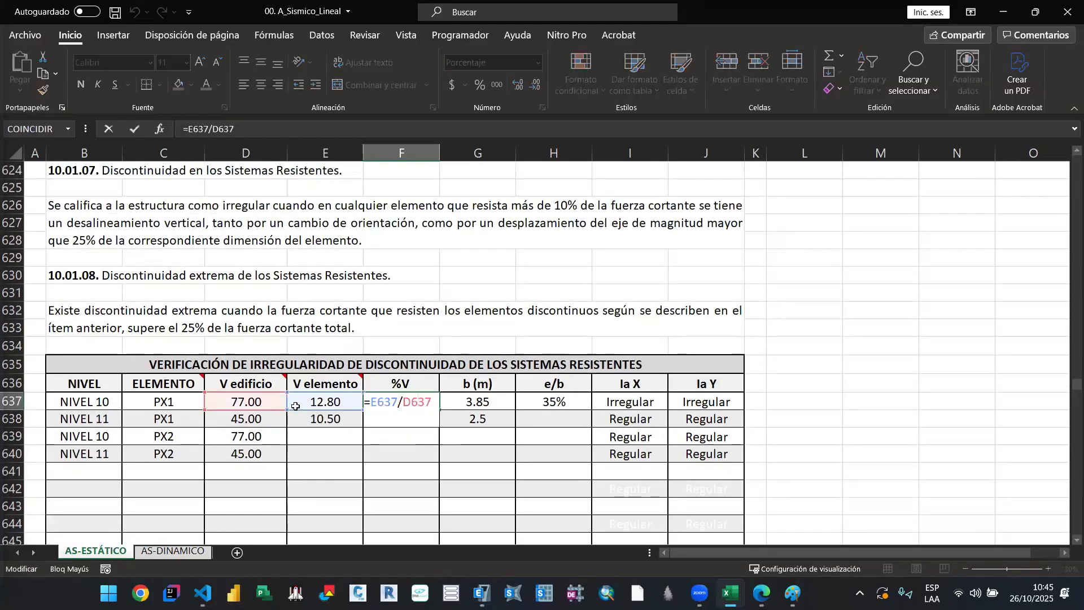
pyautogui.hotkey('ctrl', 'Return')
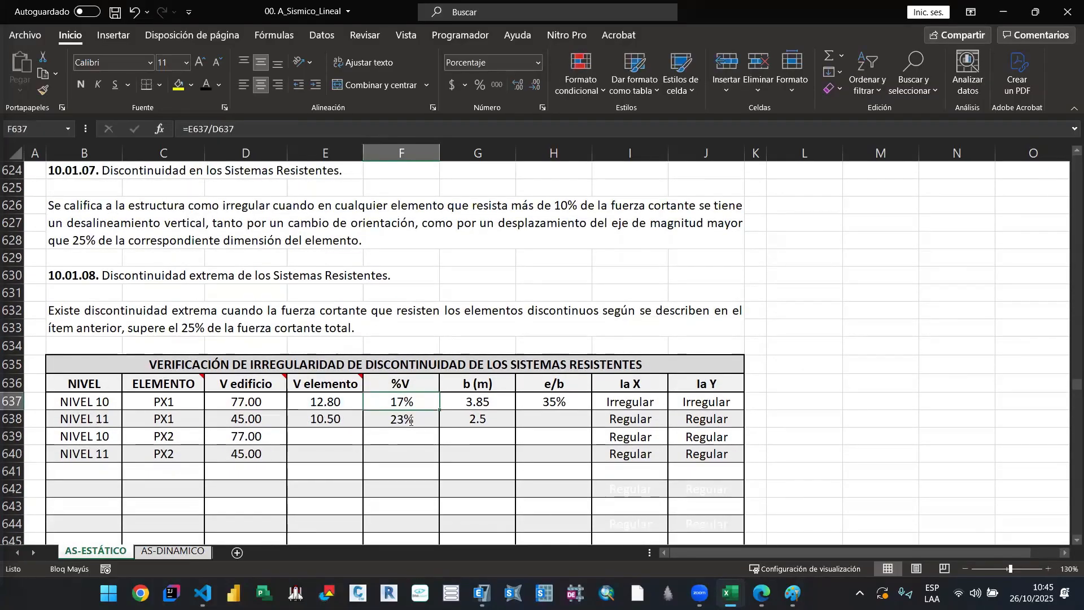
pyautogui.doubleClick(411, 419)
pyautogui.press('Escape')
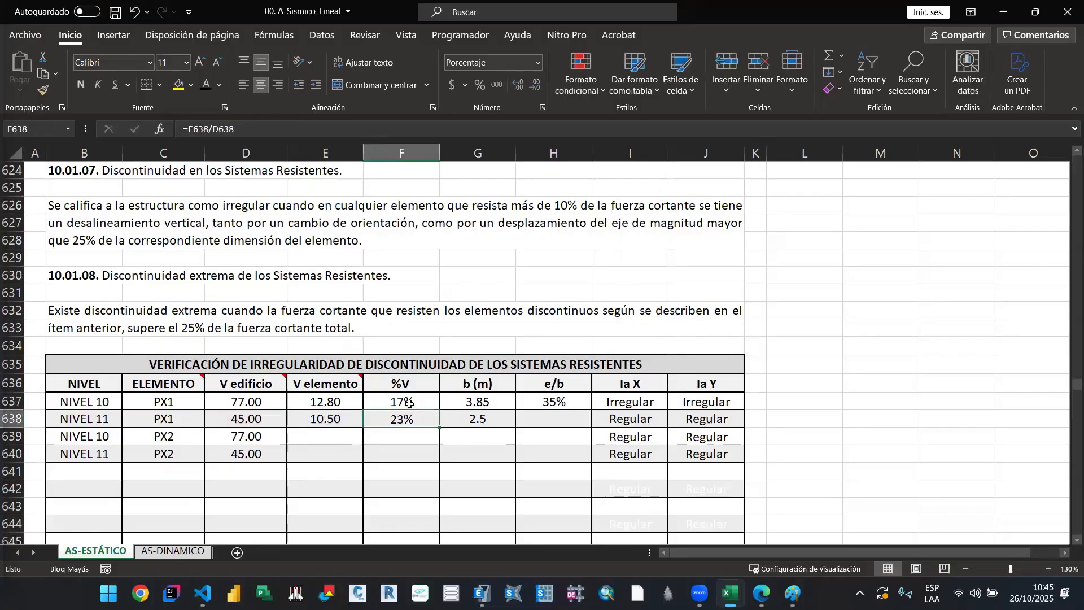
pyautogui.doubleClick(414, 423)
pyautogui.press('Escape')
pyautogui.doubleClick(421, 422)
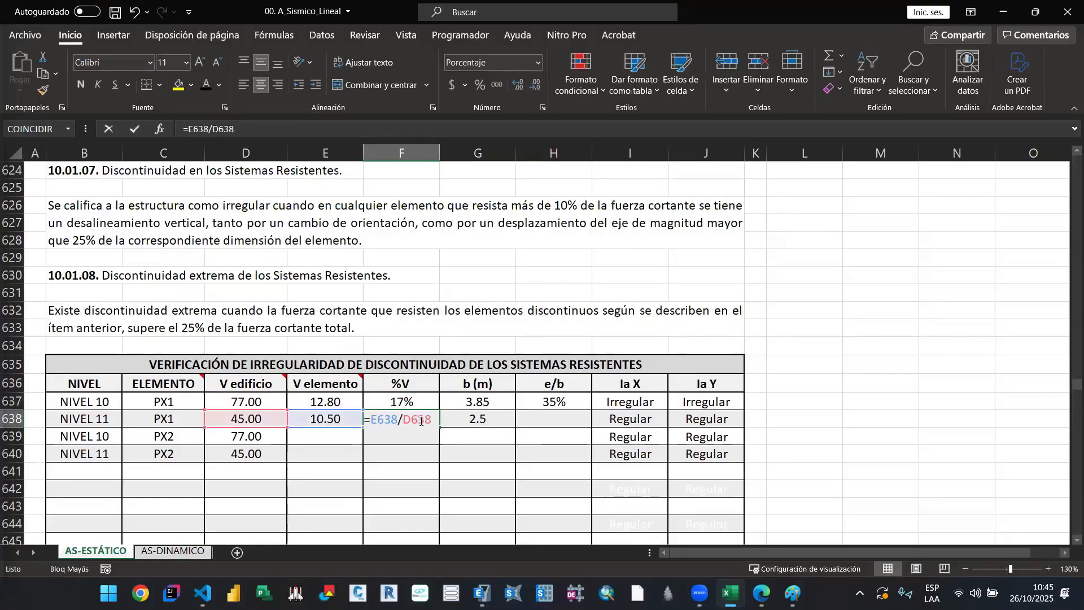
pyautogui.press('Escape')
# Step: Check PX1's b (m) entries, then switch to ETABS and view the T10 plan around the axis 5 wall between A and B
pyautogui.click(491, 405)
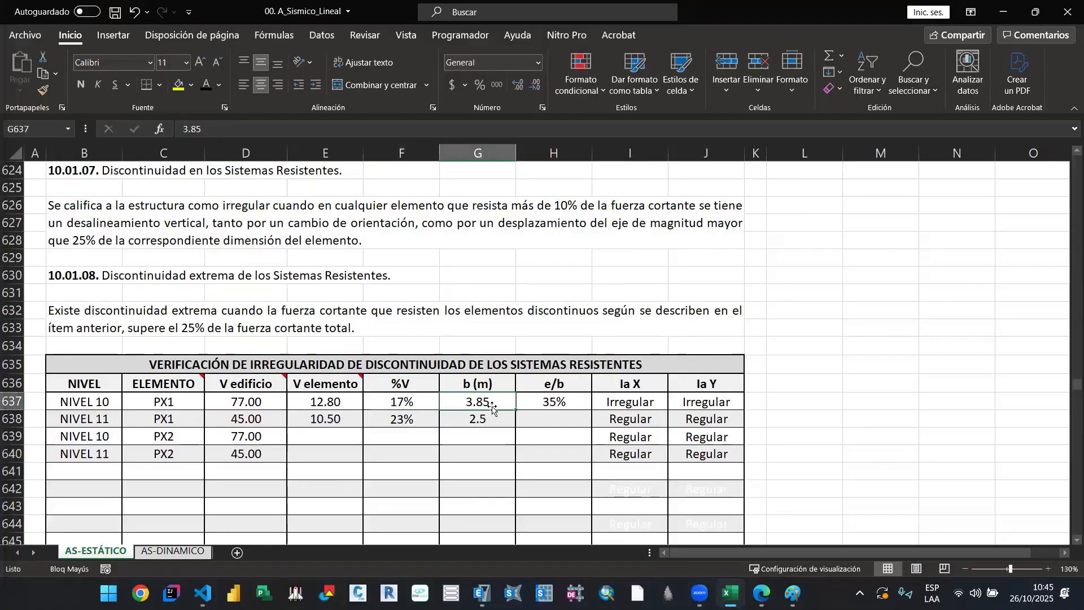
pyautogui.click(490, 419)
pyautogui.click(496, 405)
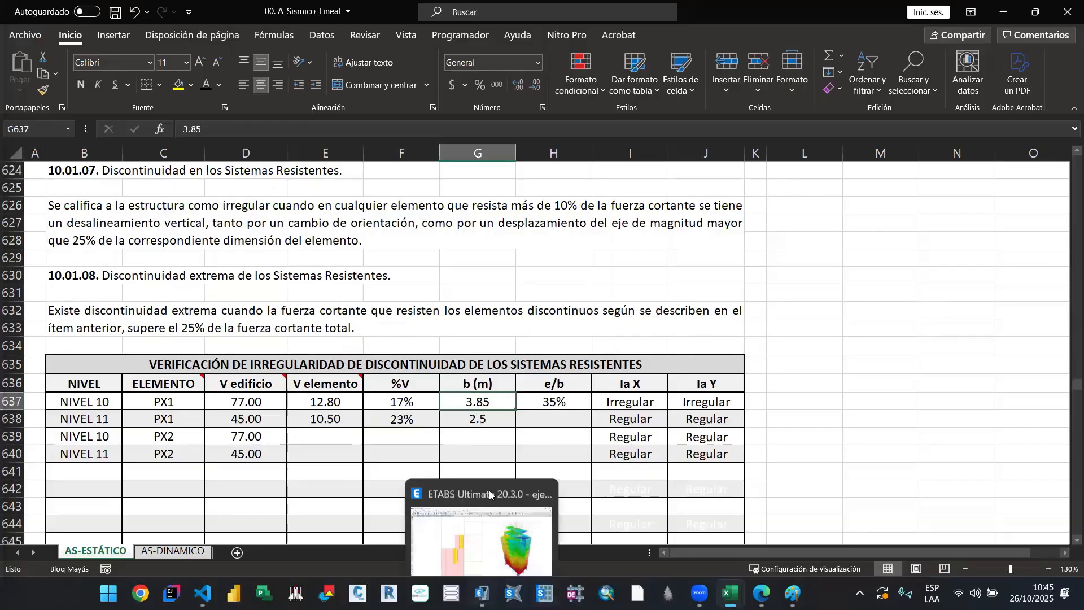
pyautogui.click(481, 593)
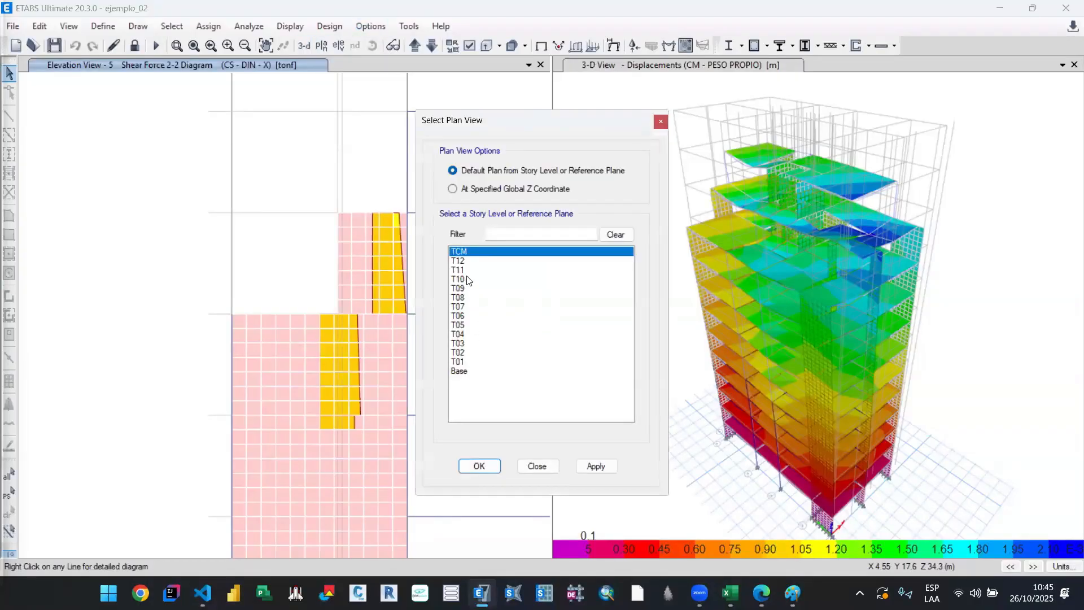
pyautogui.click(466, 280)
pyautogui.click(596, 466)
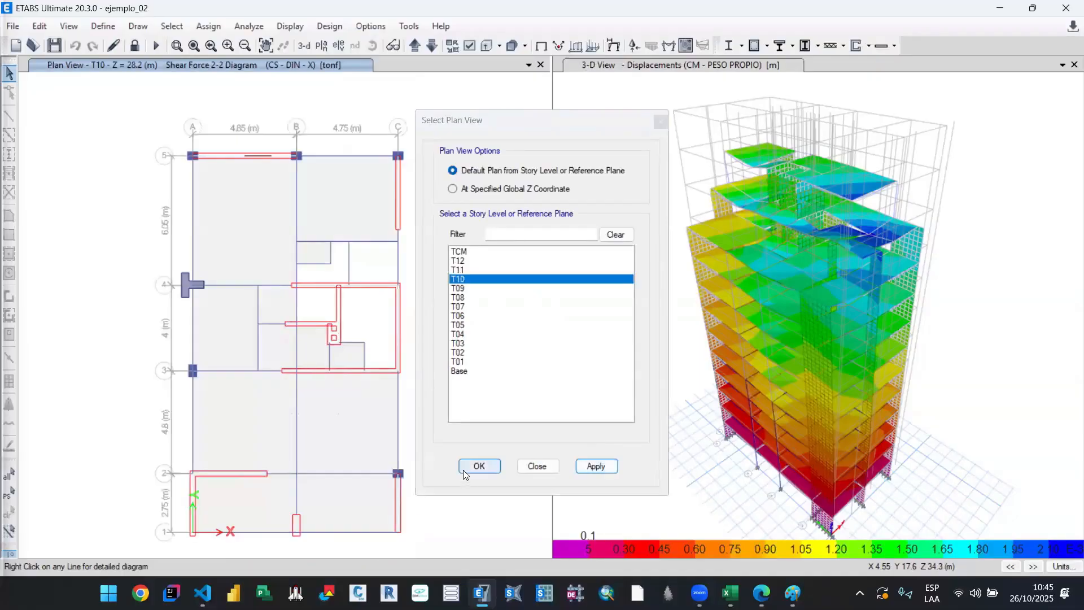
pyautogui.click(464, 471)
pyautogui.scroll(6, 261, 156)
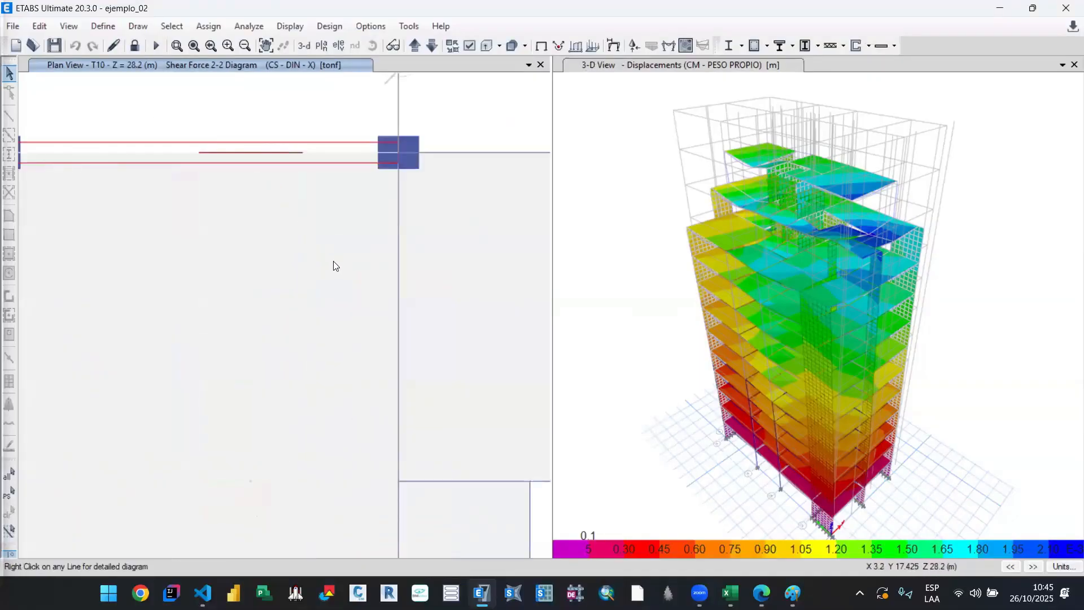
pyautogui.scroll(-4, 333, 265)
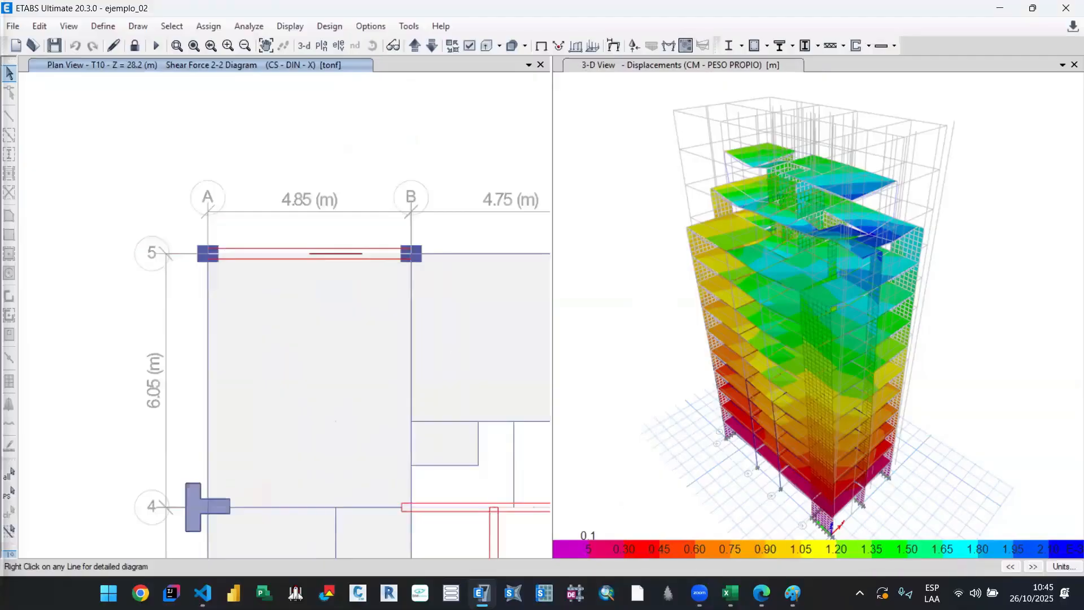
# Step: Switch back to the Excel workbook and set PX1's b at NIVEL 10 to 4.85 m
pyautogui.click(731, 593)
pyautogui.click(620, 539)
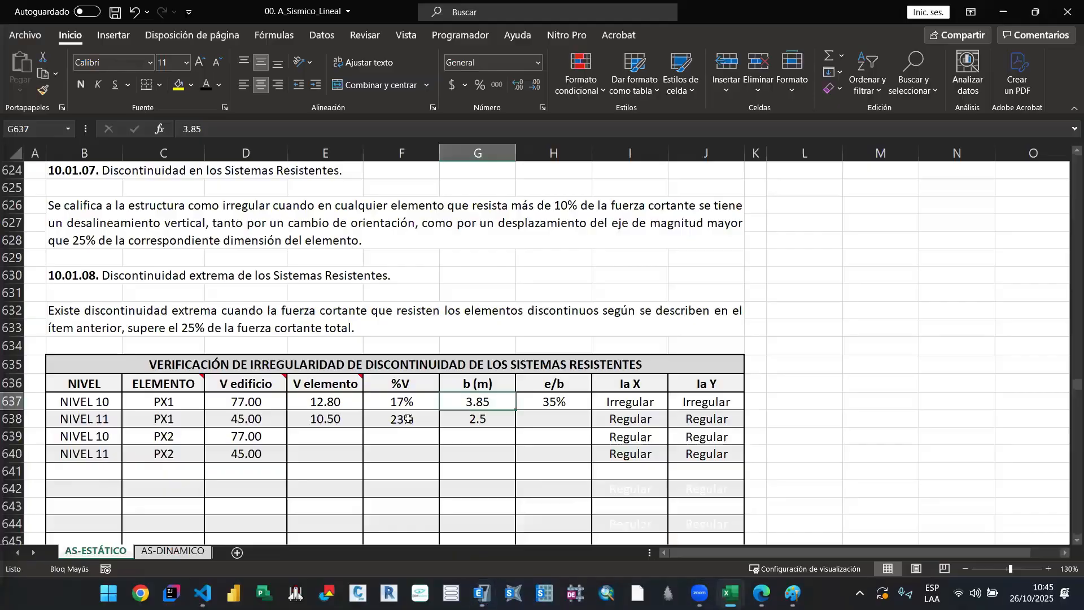
pyautogui.click(489, 404)
pyautogui.write('4.85')
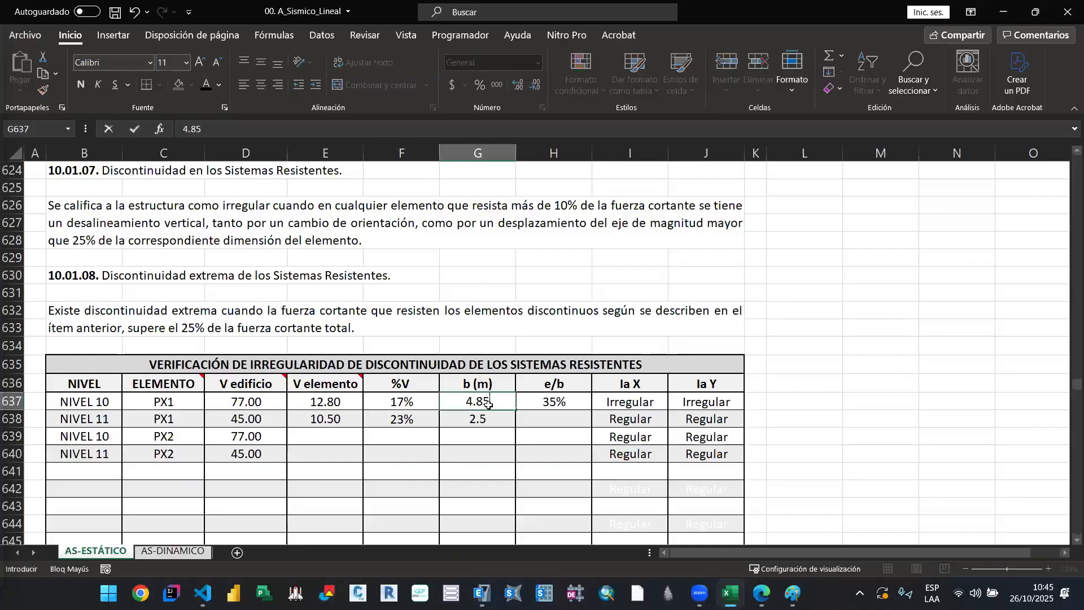
pyautogui.press('Return')
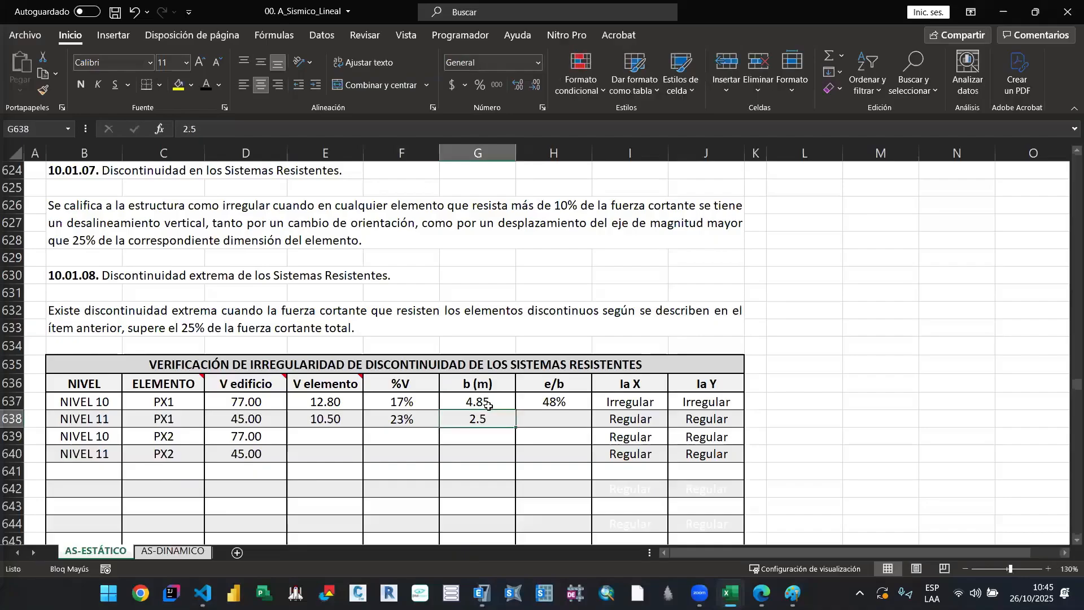
# Step: Check the axis 5 wall on the T11 plan in ETABS and set PX1's b at NIVEL 11 to 1.925 m in Excel
pyautogui.click(998, 10)
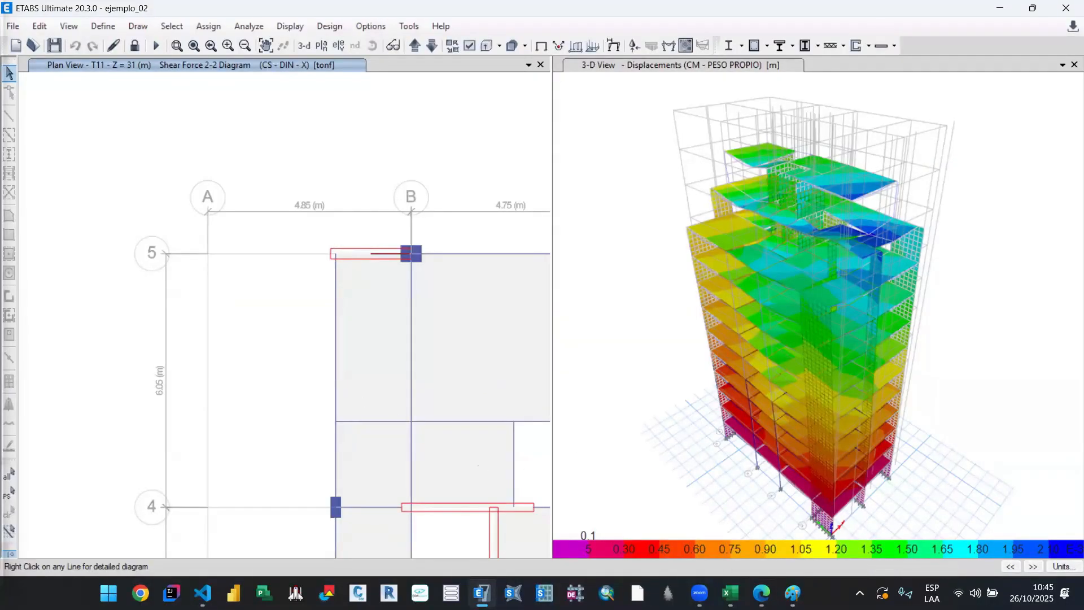
pyautogui.moveTo(731, 593)
pyautogui.click(571, 503)
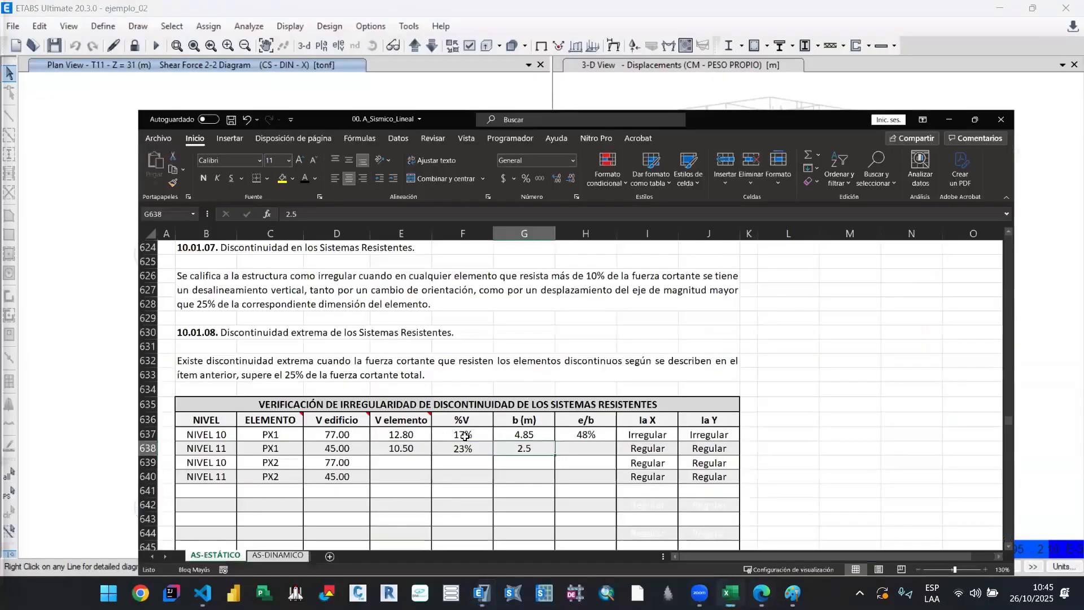
pyautogui.write('1.925')
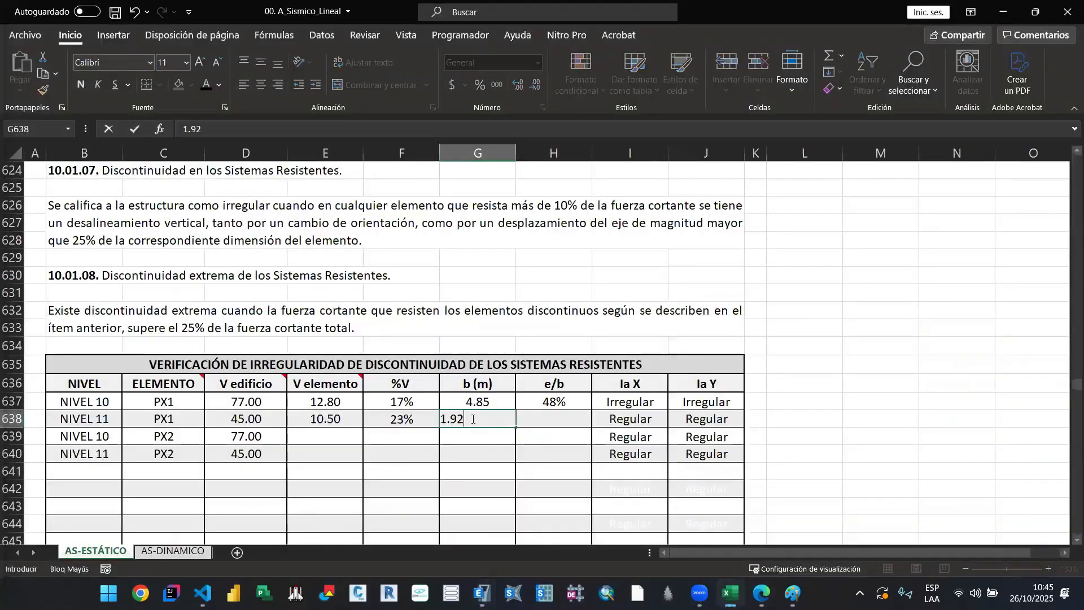
pyautogui.press('Return')
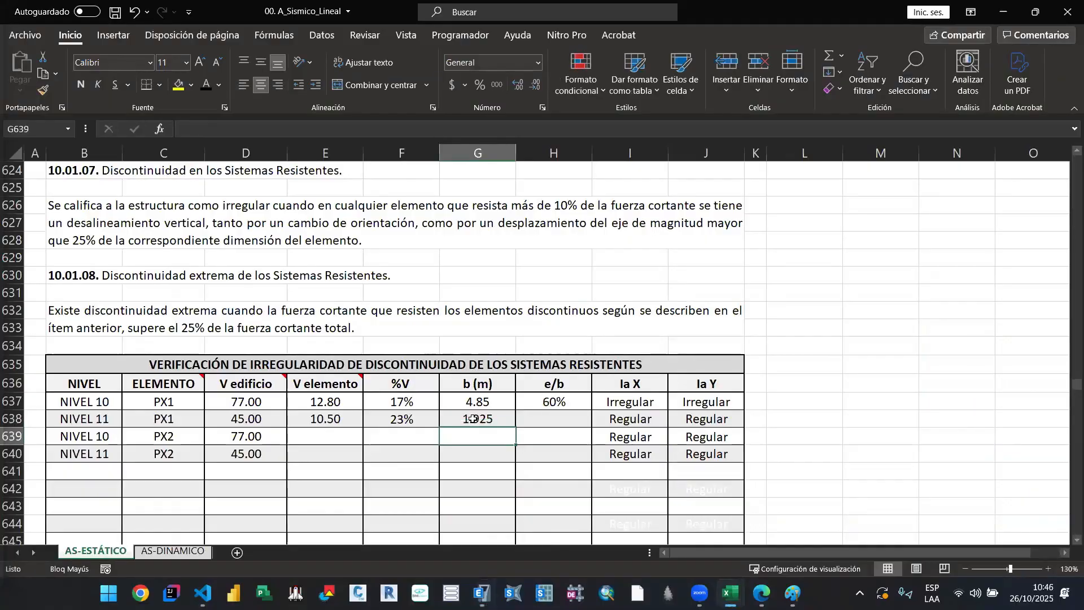
# Step: Inspect the e/b formula and the Ia X and Ia Y results of PX1 at NIVEL 10
pyautogui.doubleClick(562, 406)
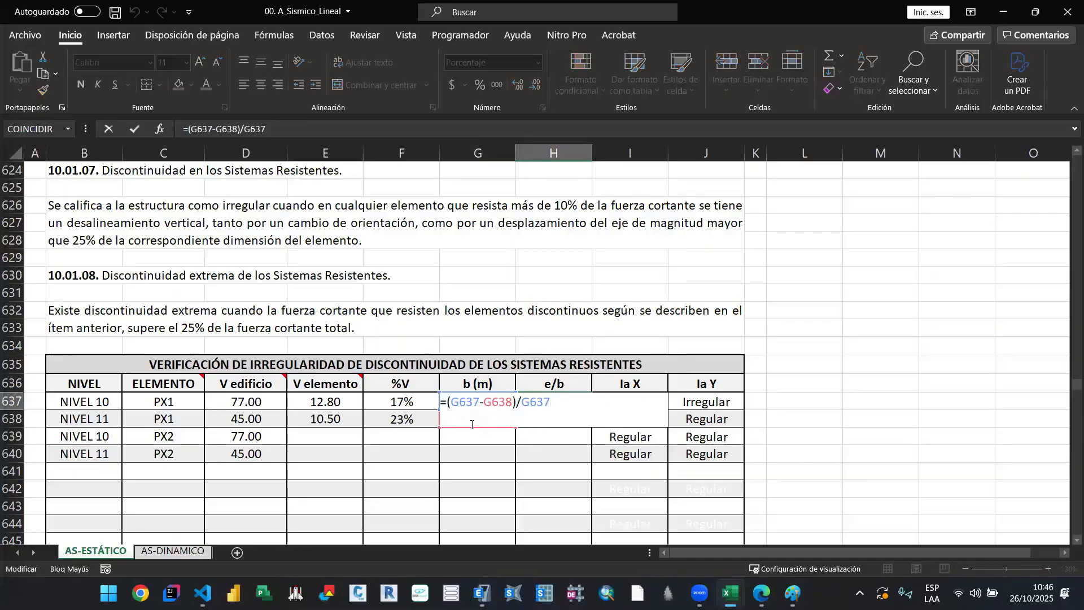
pyautogui.press('Escape')
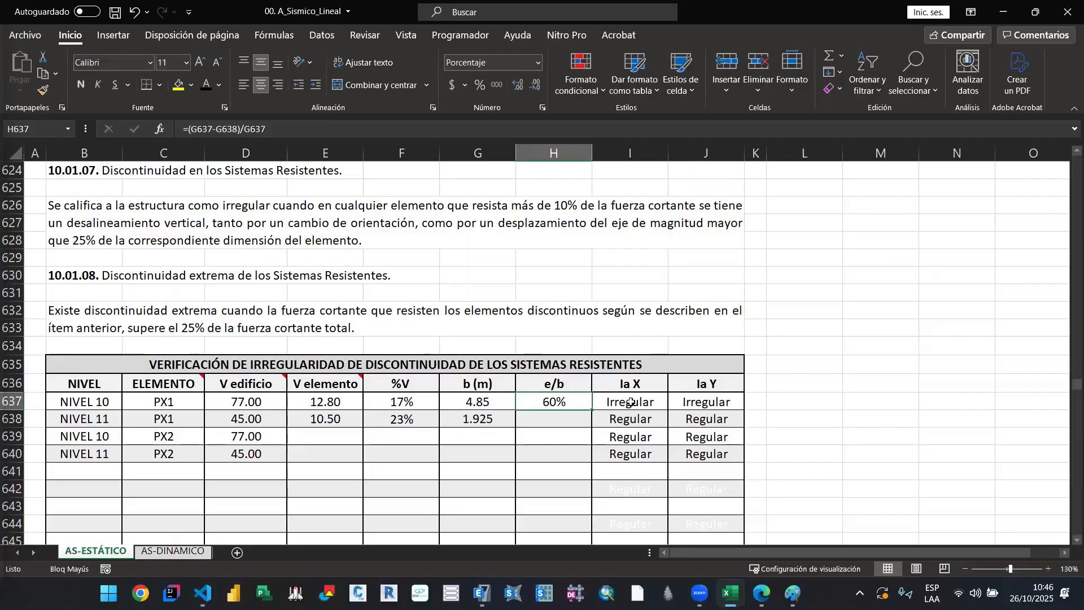
pyautogui.moveTo(631, 403); pyautogui.dragTo(703, 404)
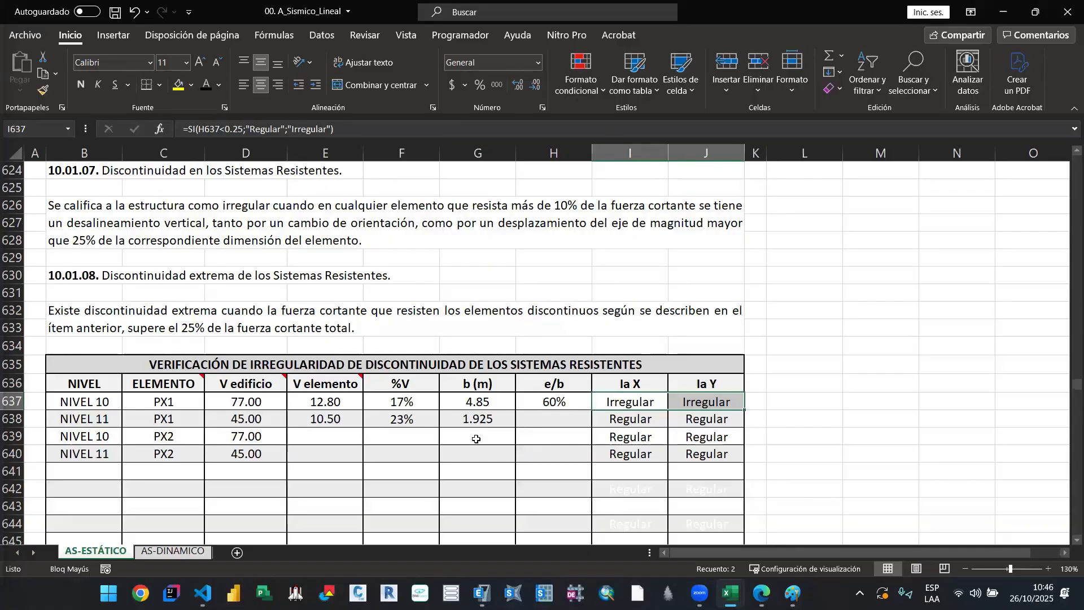
# Step: Select the PX2 rows for NIVEL 10 and NIVEL 11 from ELEMENTO through Ia Y
pyautogui.scroll(-1, 477, 439)
pyautogui.click(526, 400)
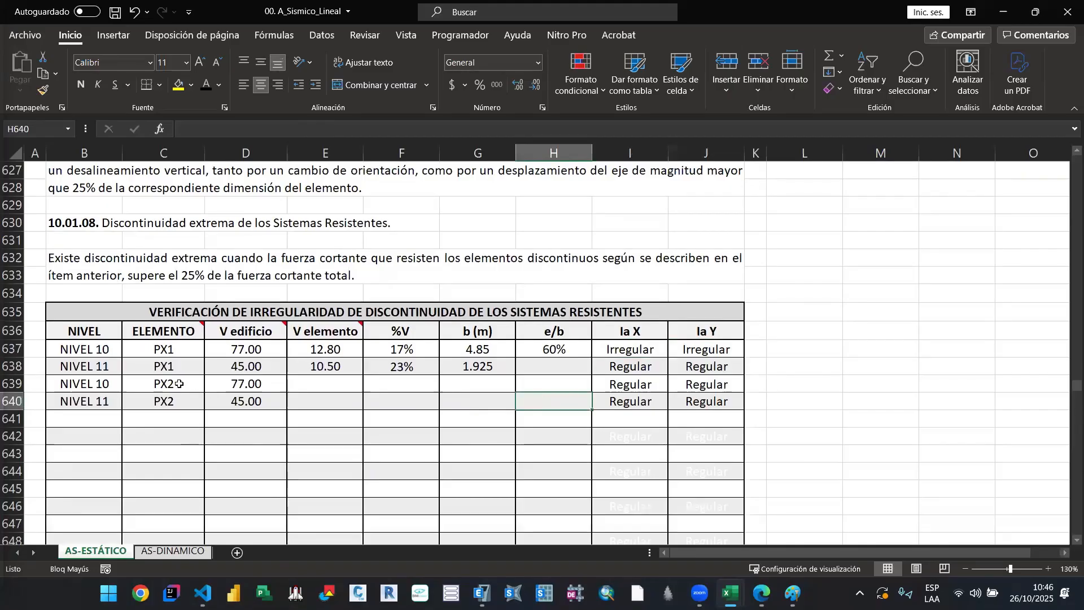
pyautogui.moveTo(179, 384); pyautogui.dragTo(701, 401)
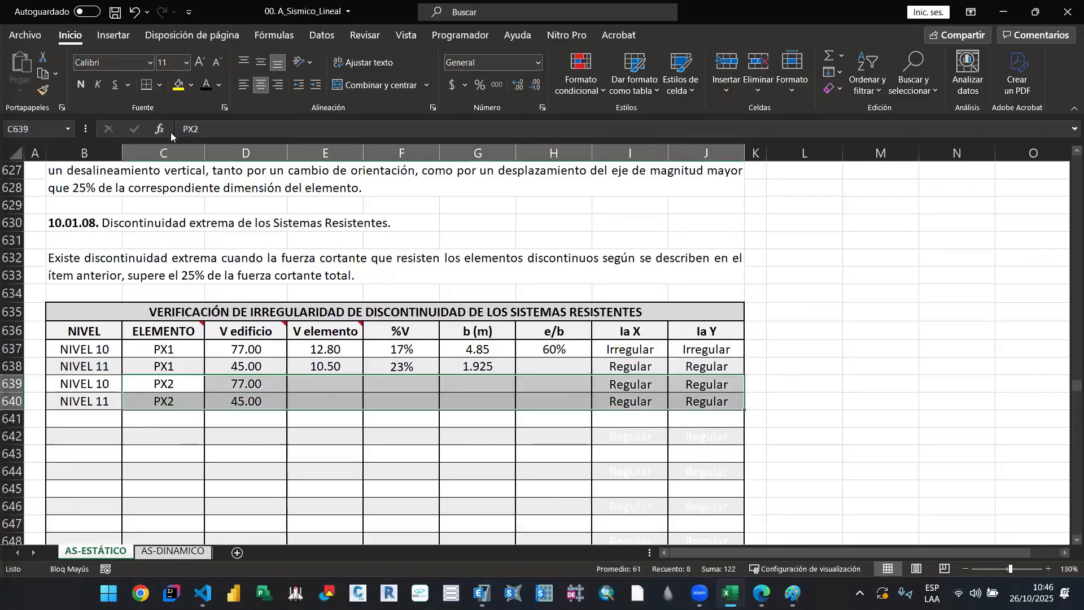
# Step: Shade the selected PX2 rows for NIVEL 10 and NIVEL 11 with a light blue theme fill
pyautogui.click(189, 85)
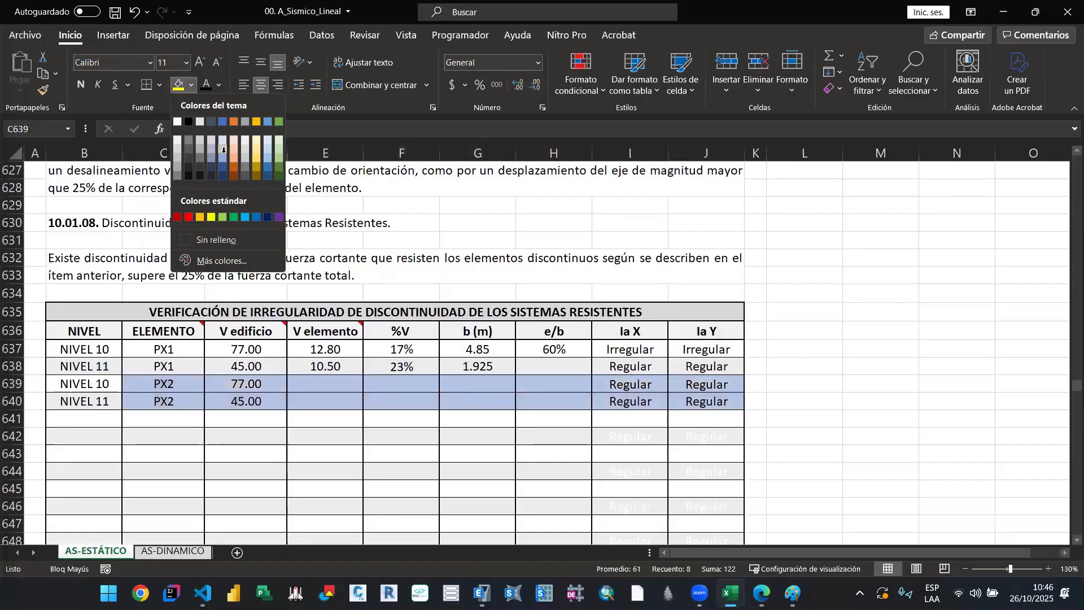
pyautogui.click(225, 156)
pyautogui.click(432, 310)
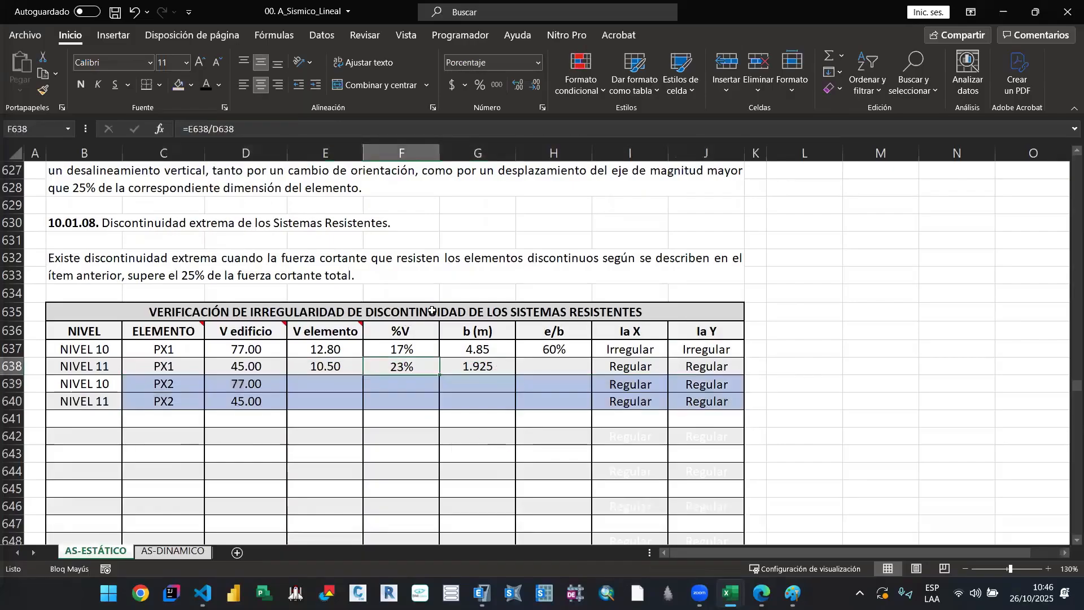
# Step: Examine PX1's V edificio, V elemento and %V formulas at NIVEL 10 and NIVEL 11 against the discontinuity criterion of section 10.01.07
pyautogui.scroll(-1, 395, 339)
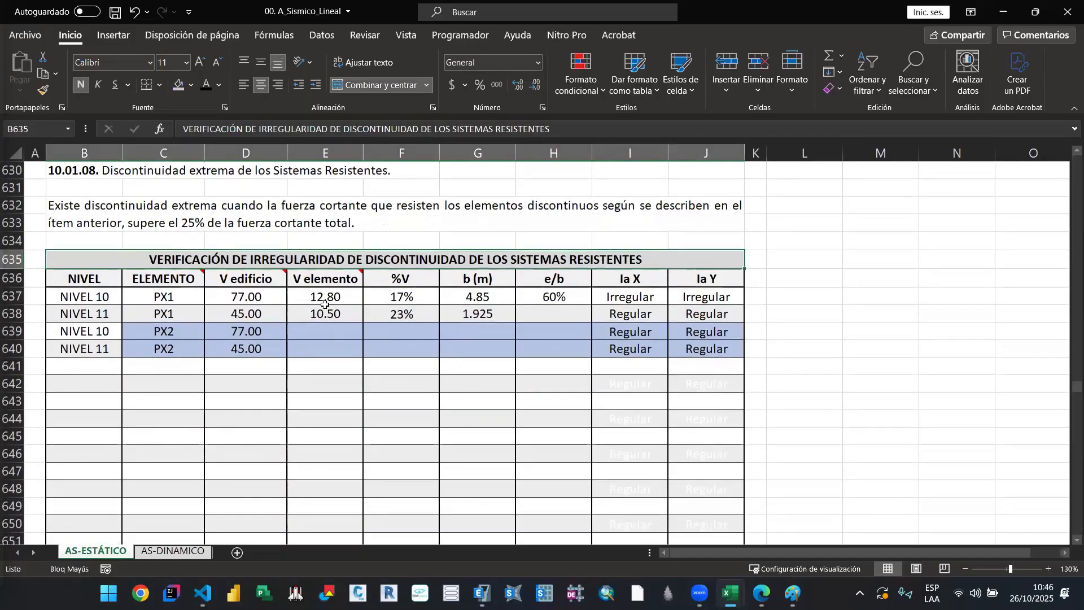
pyautogui.click(261, 297)
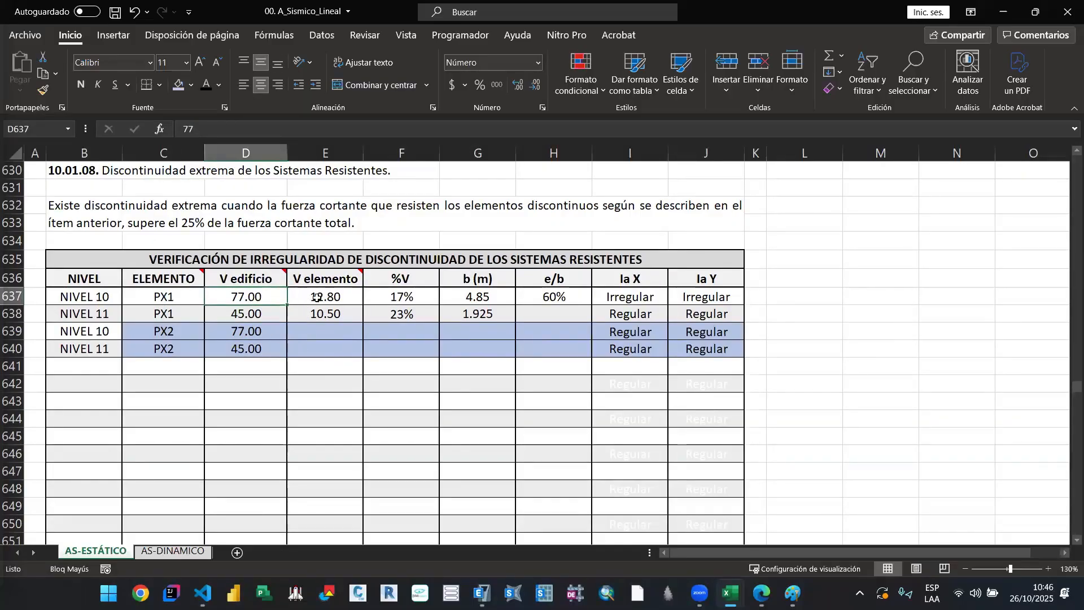
pyautogui.press('Right')
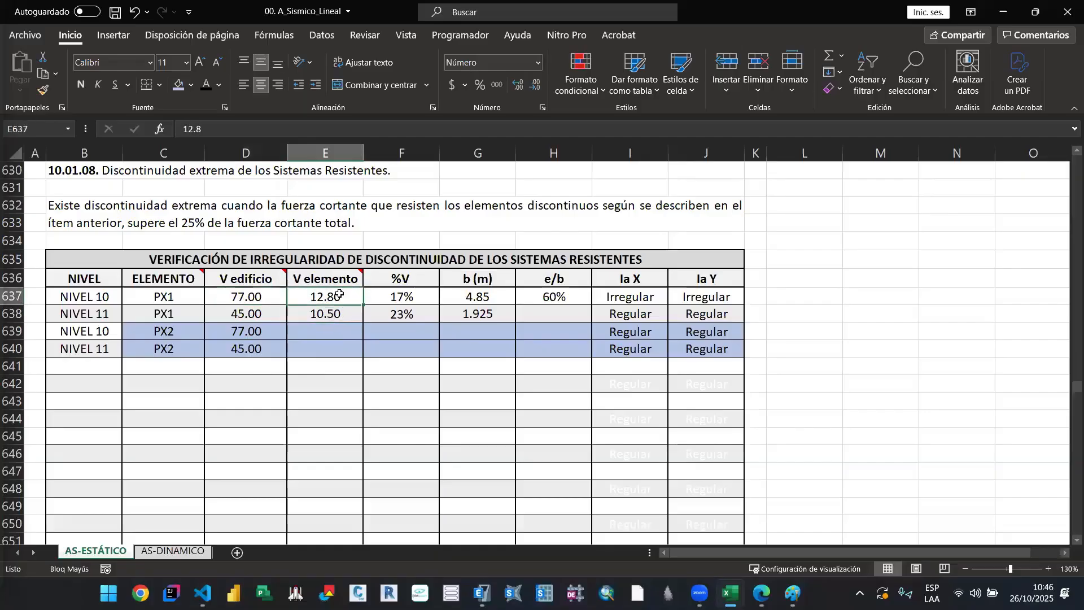
pyautogui.click(402, 298)
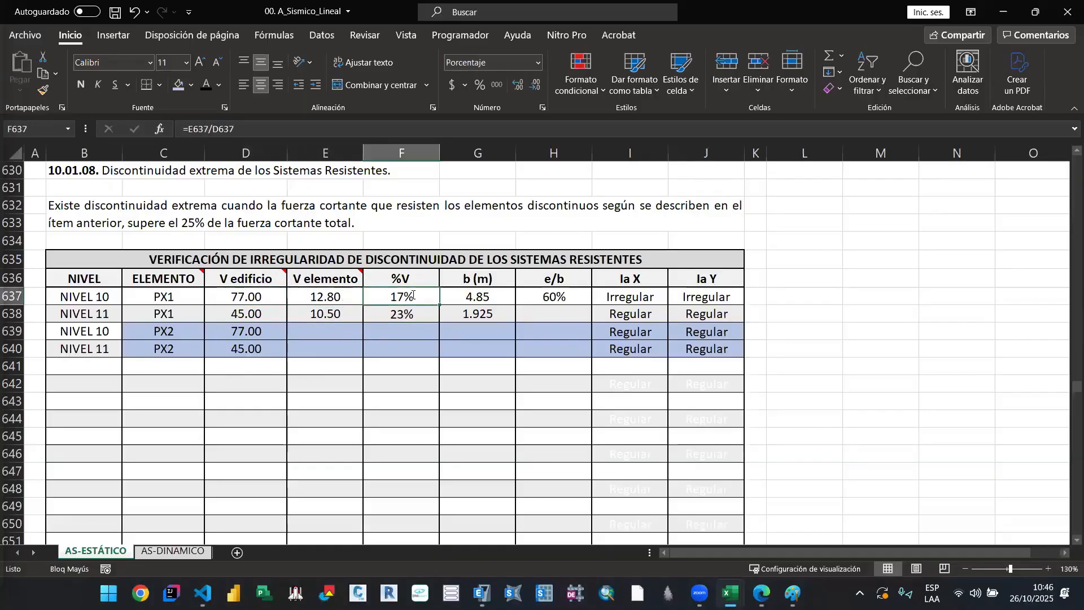
pyautogui.doubleClick(414, 297)
pyautogui.press('Return')
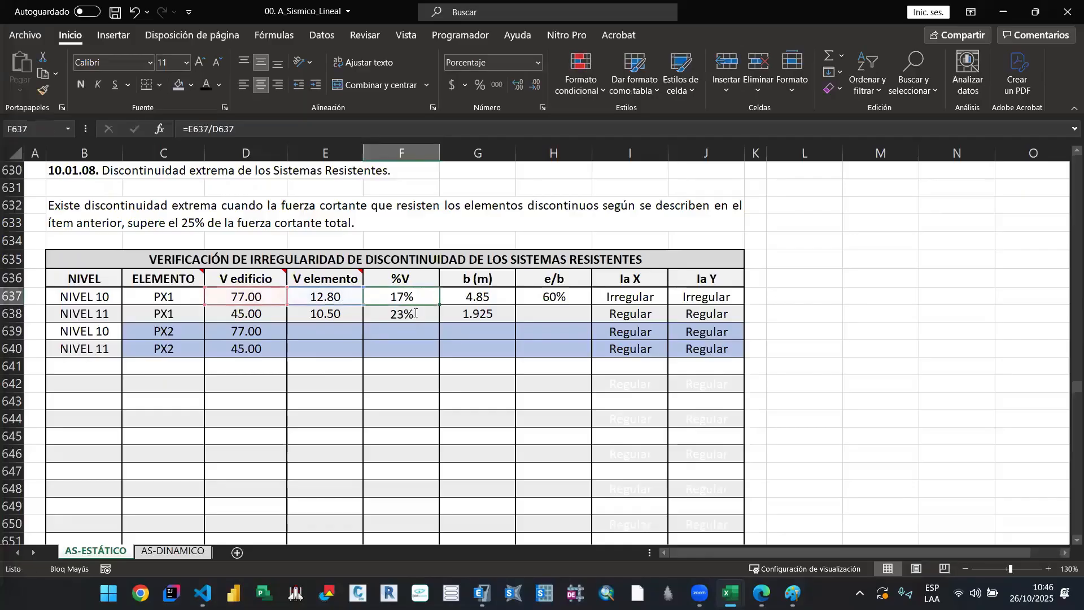
pyautogui.doubleClick(414, 313)
pyautogui.press('Escape')
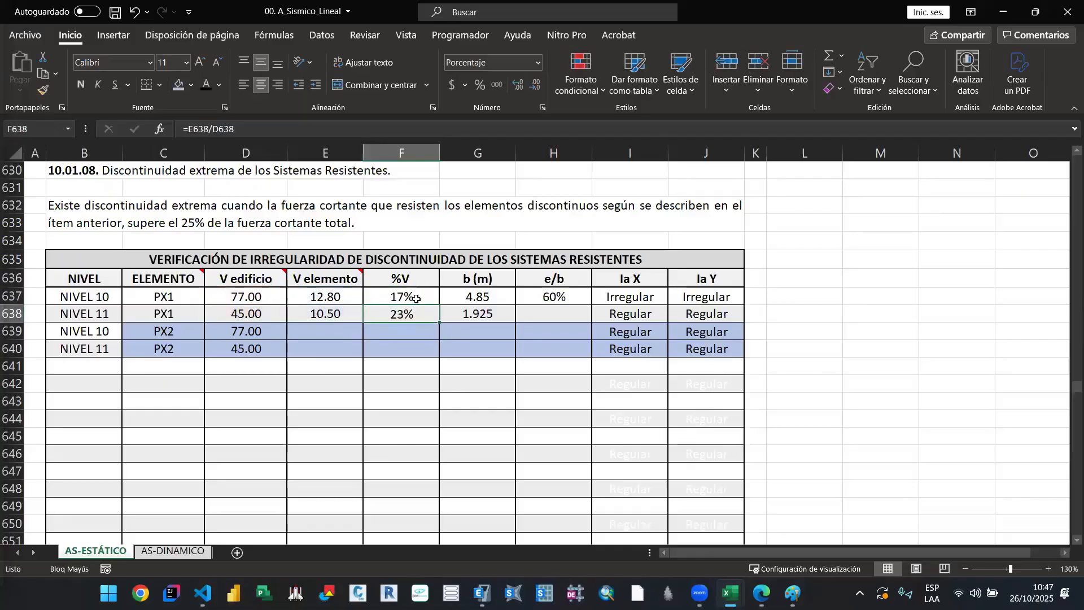
pyautogui.doubleClick(419, 298)
pyautogui.scroll(2, 581, 239)
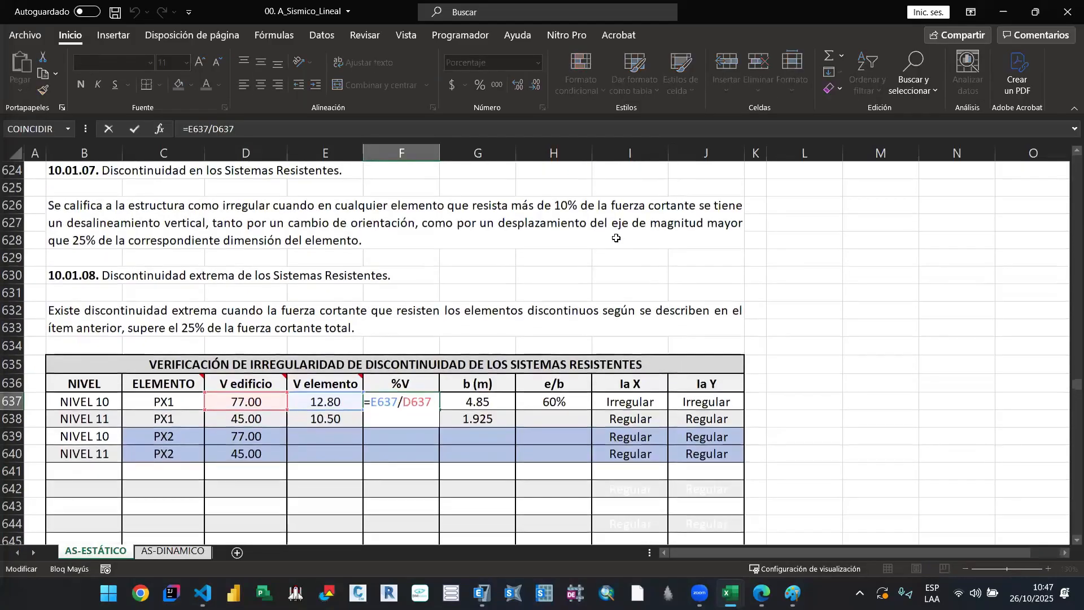
pyautogui.press('Escape')
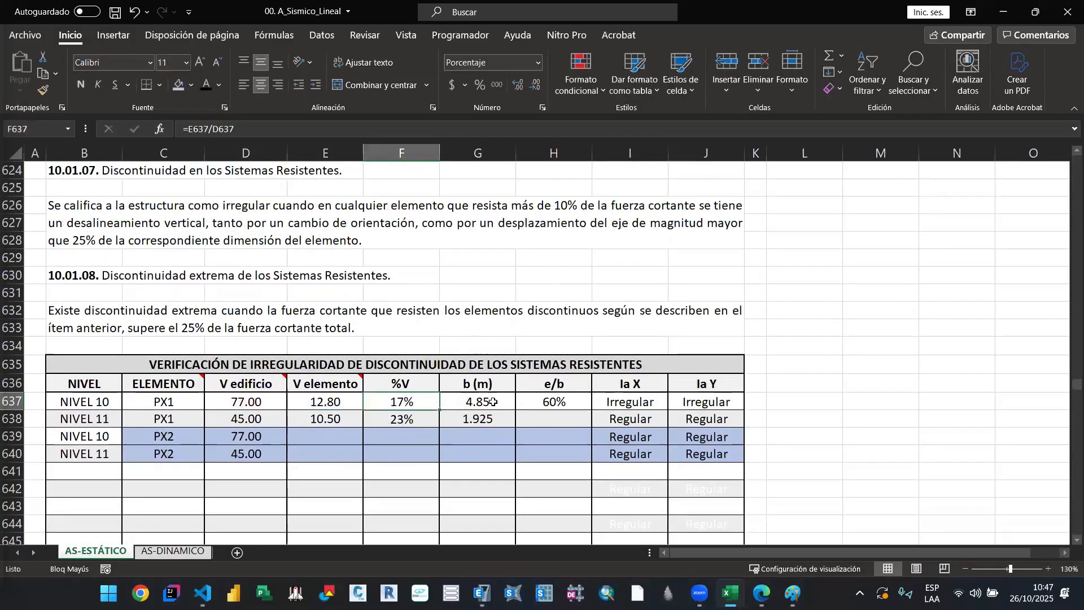
# Step: Review PX1's b values at both levels and the formulas behind e/b, Ia X and Ia Y at NIVEL 10
pyautogui.click(480, 407)
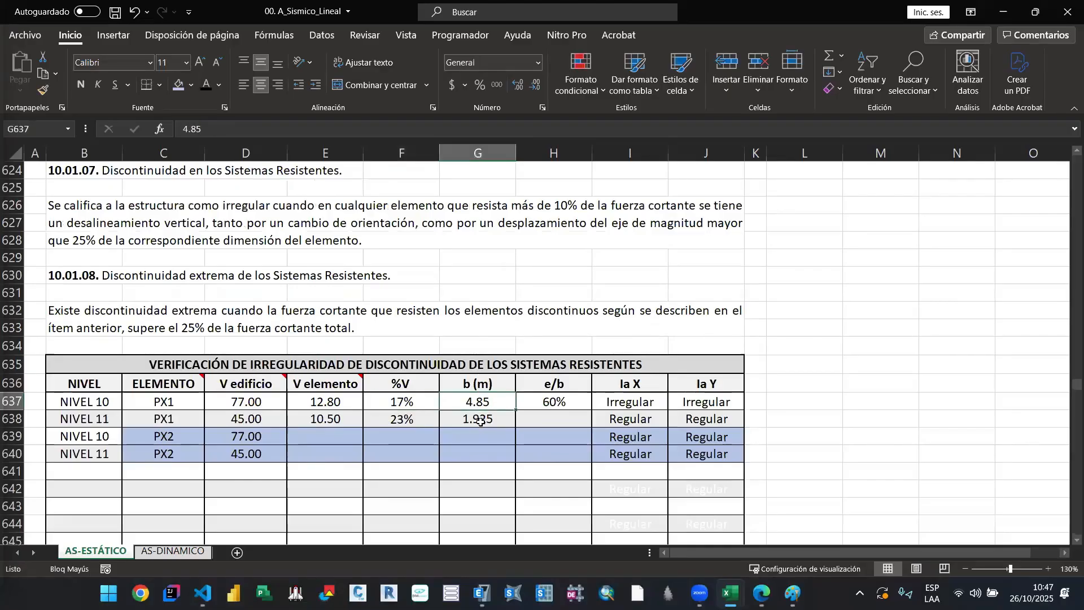
pyautogui.click(480, 422)
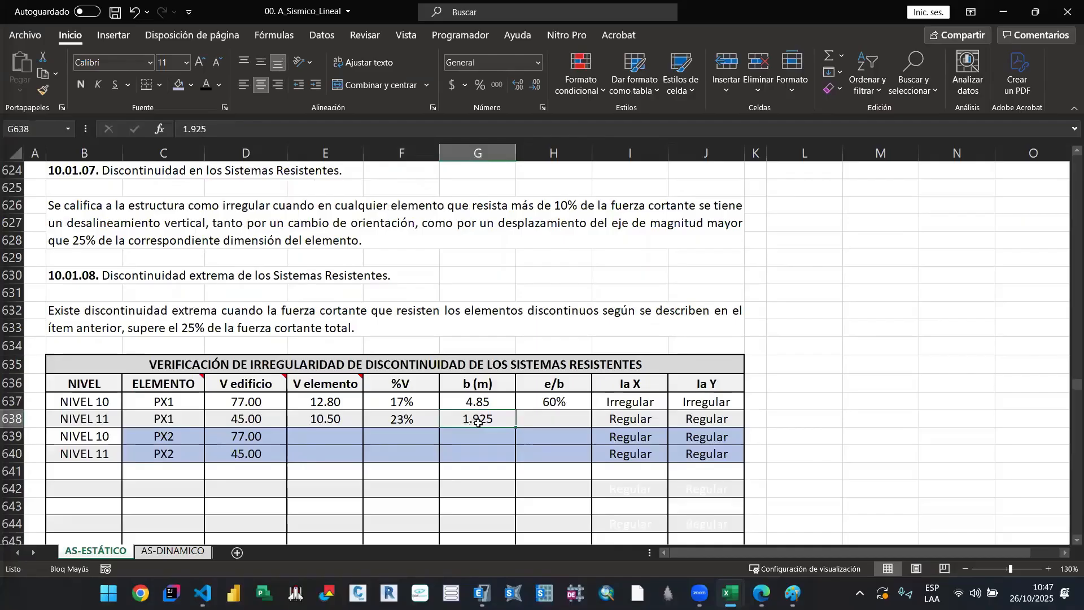
pyautogui.doubleClick(547, 403)
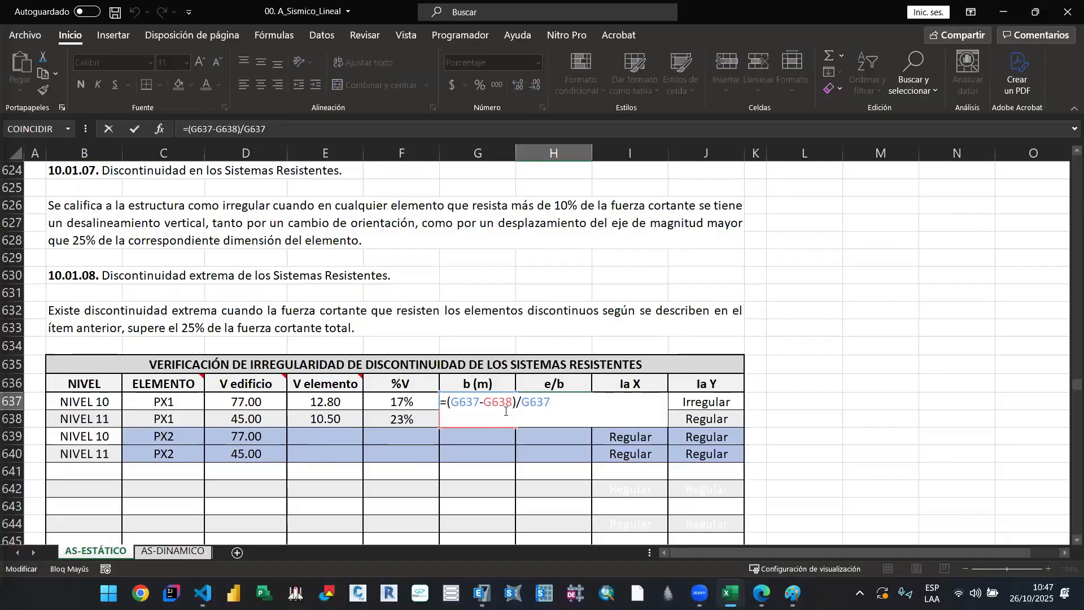
pyautogui.hotkey('ctrl', 'Return')
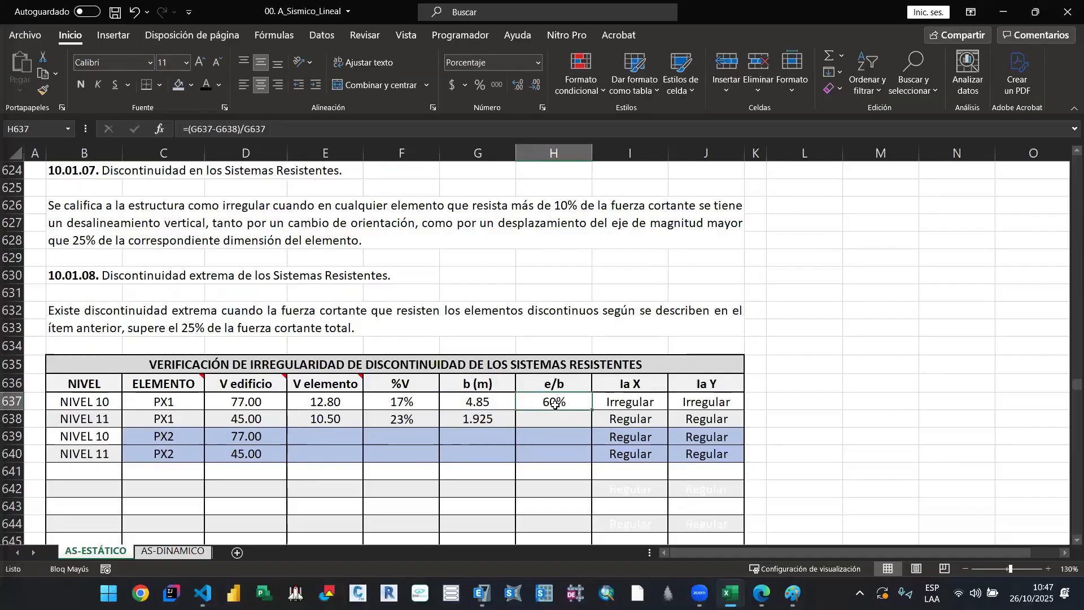
pyautogui.doubleClick(623, 399)
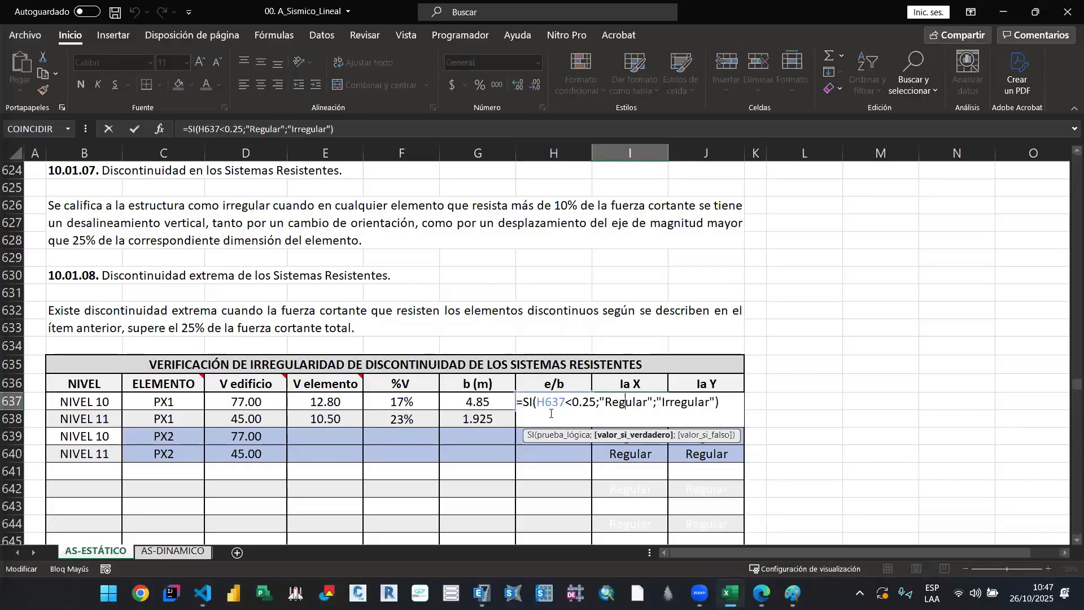
pyautogui.press('Escape')
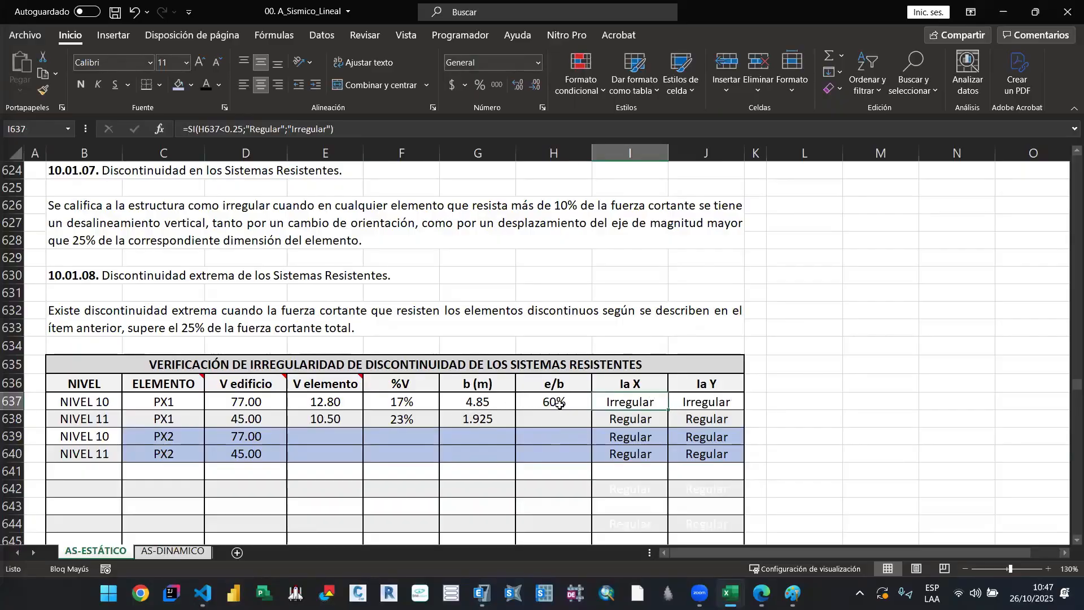
pyautogui.click(686, 397)
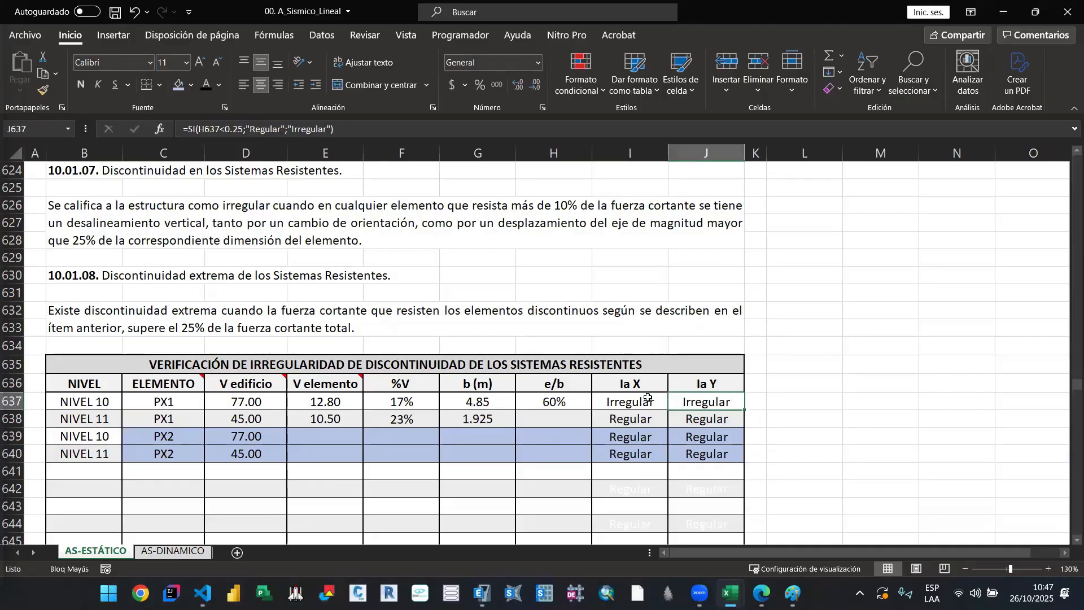
pyautogui.click(647, 399)
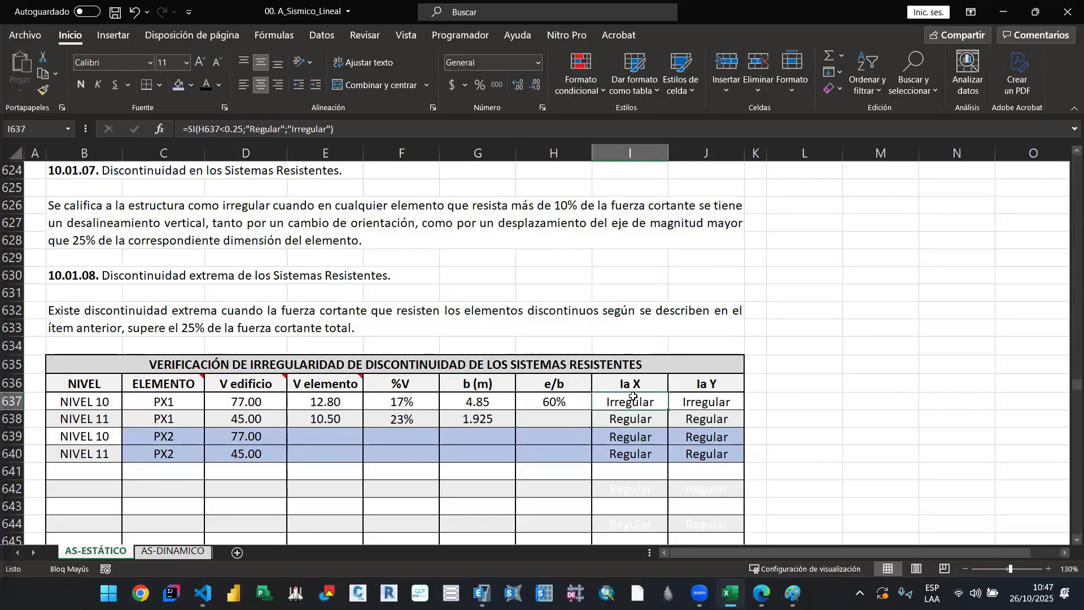
# Step: Look over the discontinuity table's irregularity factors and the torsional irregularity criteria and verification table in section 10.02
pyautogui.scroll(-16, 634, 395)
pyautogui.scroll(-3, 633, 395)
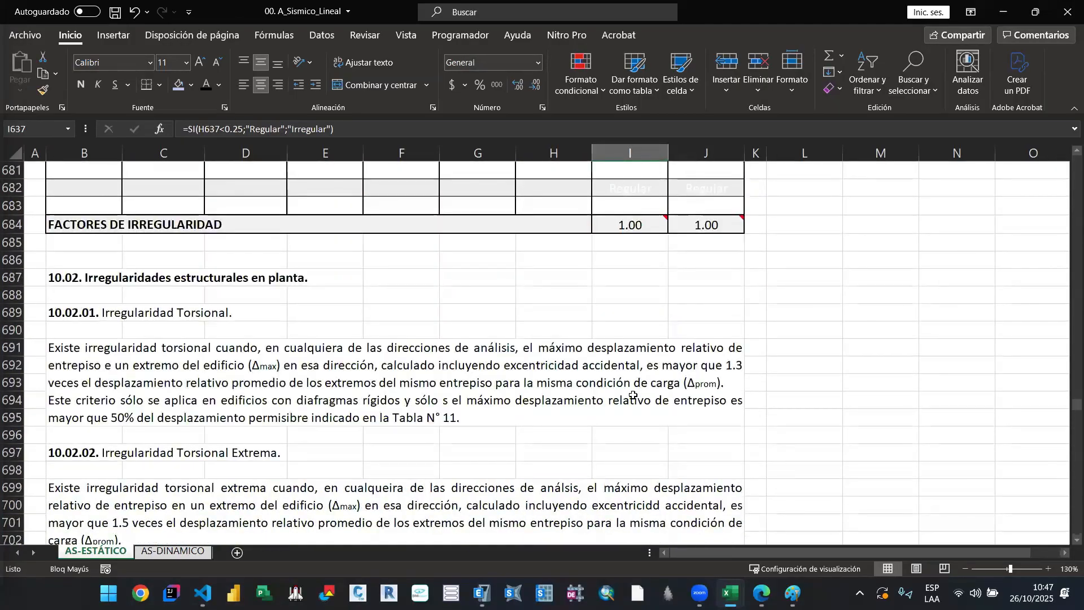
pyautogui.scroll(-4, 580, 401)
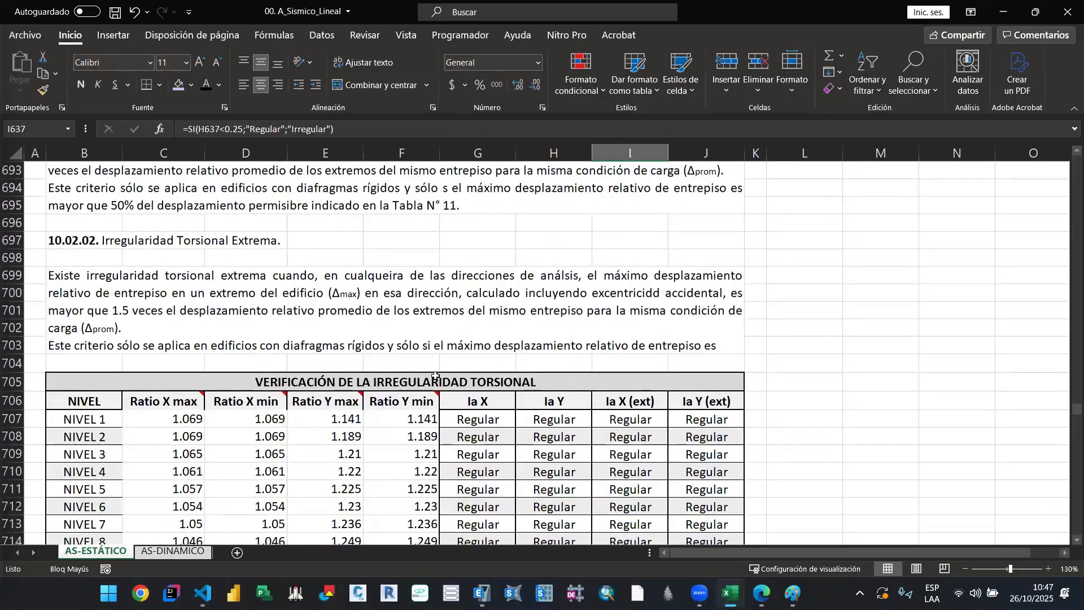
pyautogui.scroll(-3, 446, 380)
pyautogui.scroll(3, 437, 378)
pyautogui.scroll(4, 441, 372)
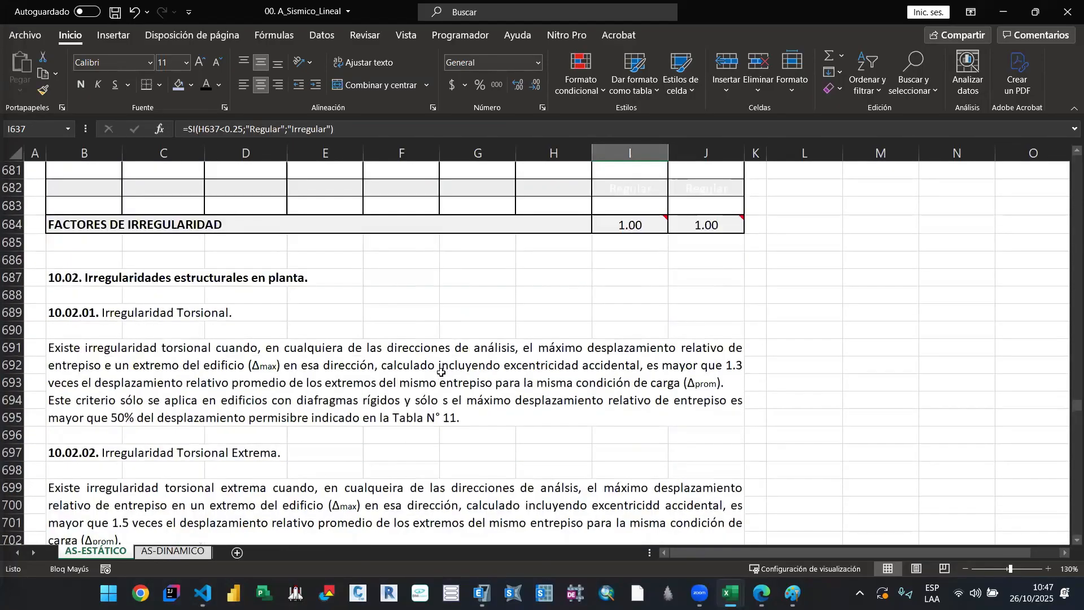
pyautogui.scroll(-2, 429, 342)
pyautogui.click(364, 286)
pyautogui.scroll(1, 390, 367)
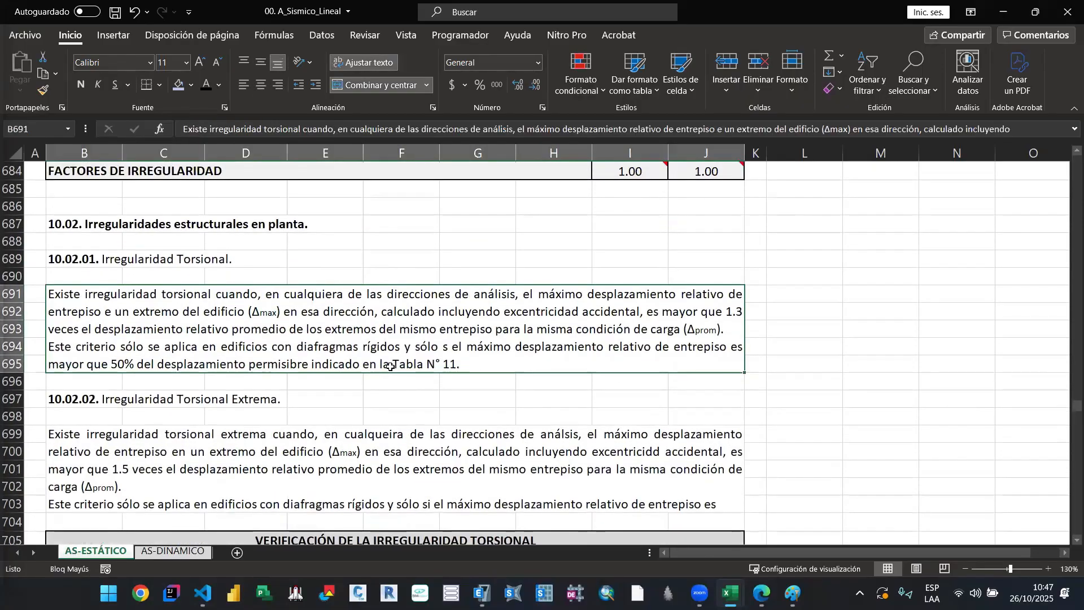
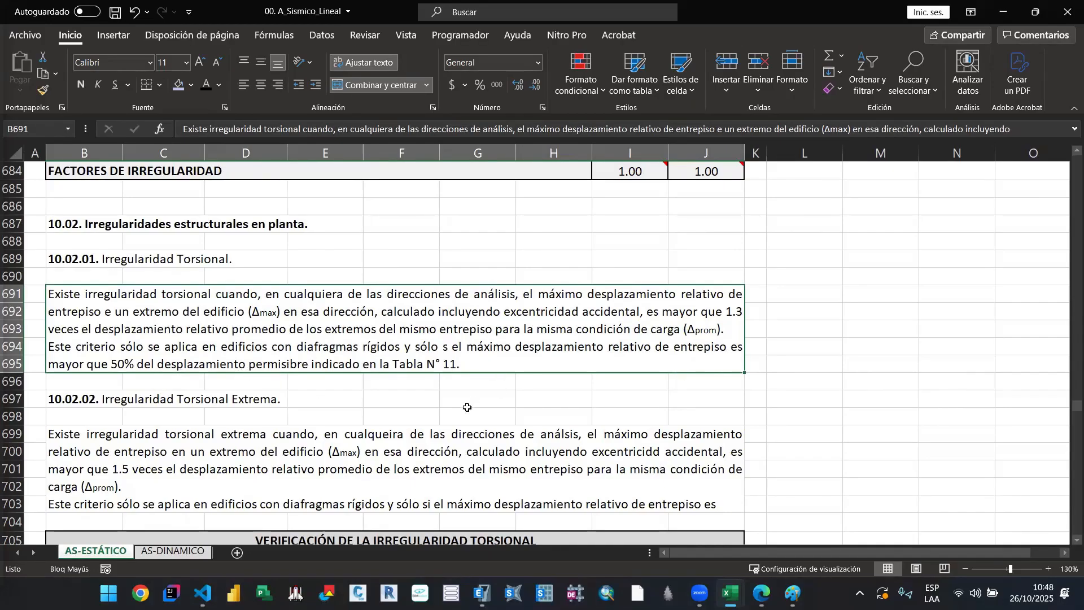
# Step: Review the torsional irregularity criteria and the source note on the ratio columns of the VERIFICACIÓN DE LA IRREGULARIDAD TORSIONAL table
pyautogui.click(427, 378)
pyautogui.scroll(-2, 427, 377)
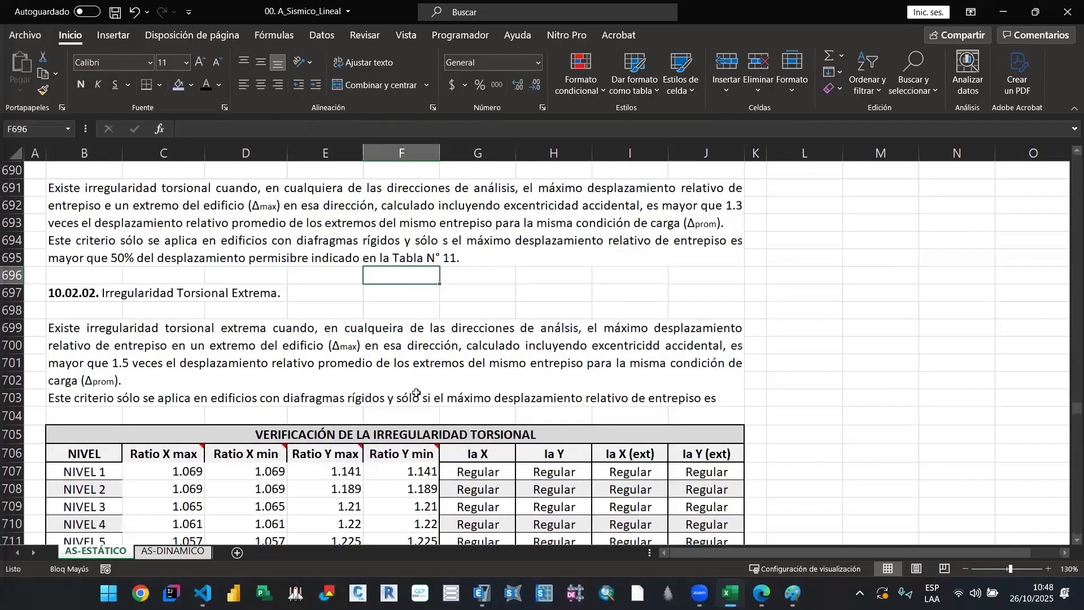
pyautogui.scroll(-1, 416, 392)
pyautogui.scroll(-2, 154, 368)
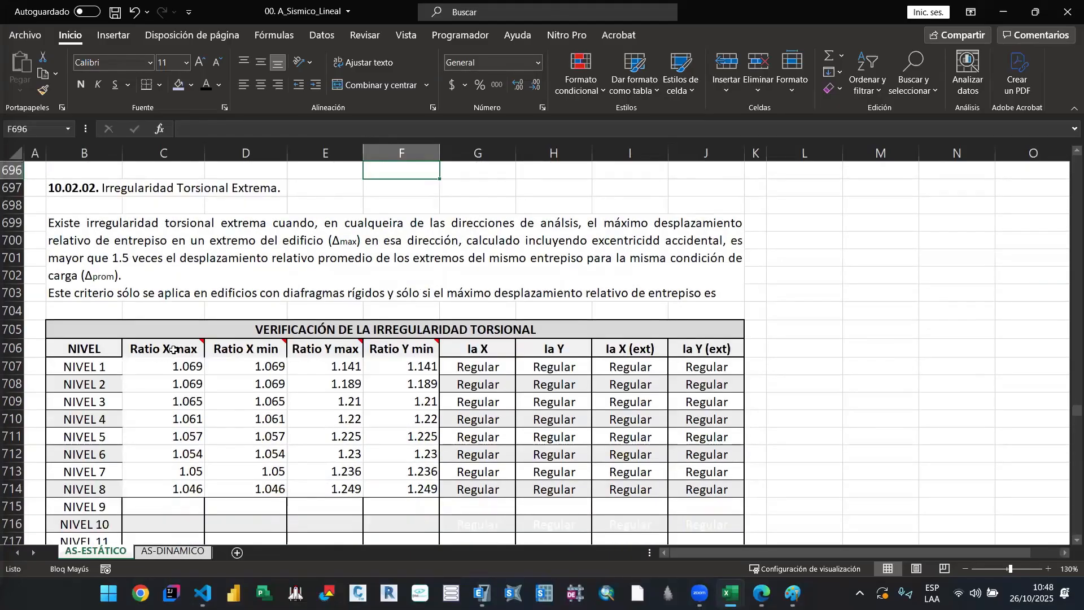
pyautogui.moveTo(173, 350)
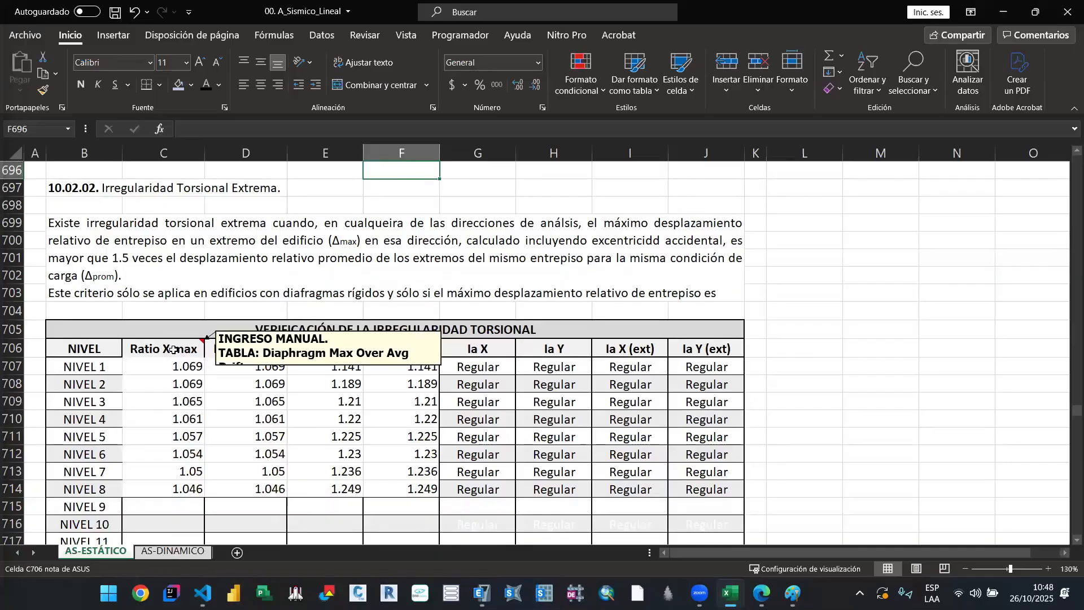
pyautogui.moveTo(383, 348)
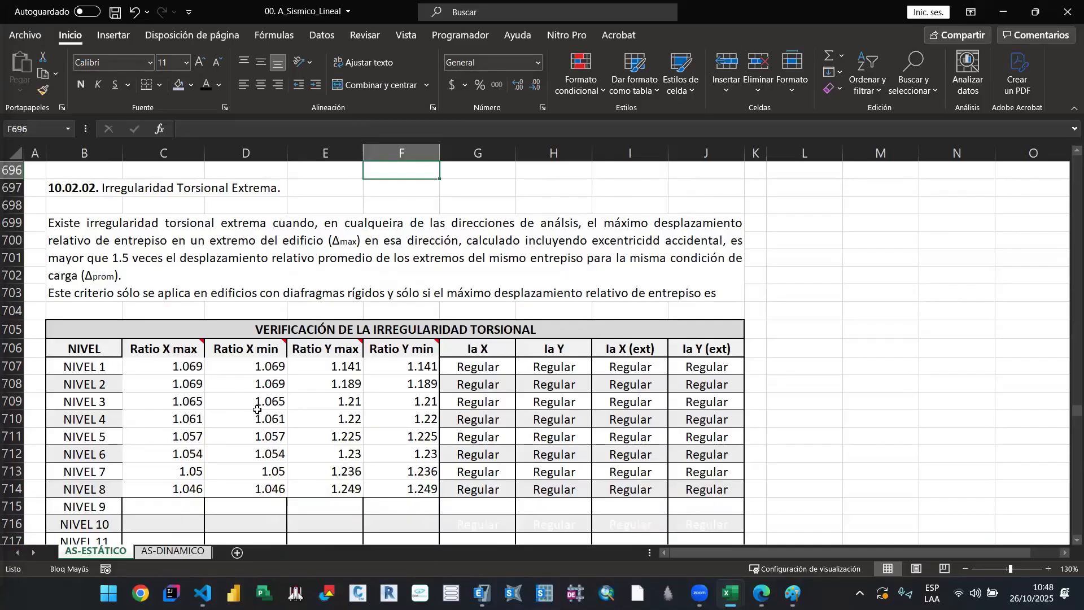
pyautogui.scroll(-2, 220, 369)
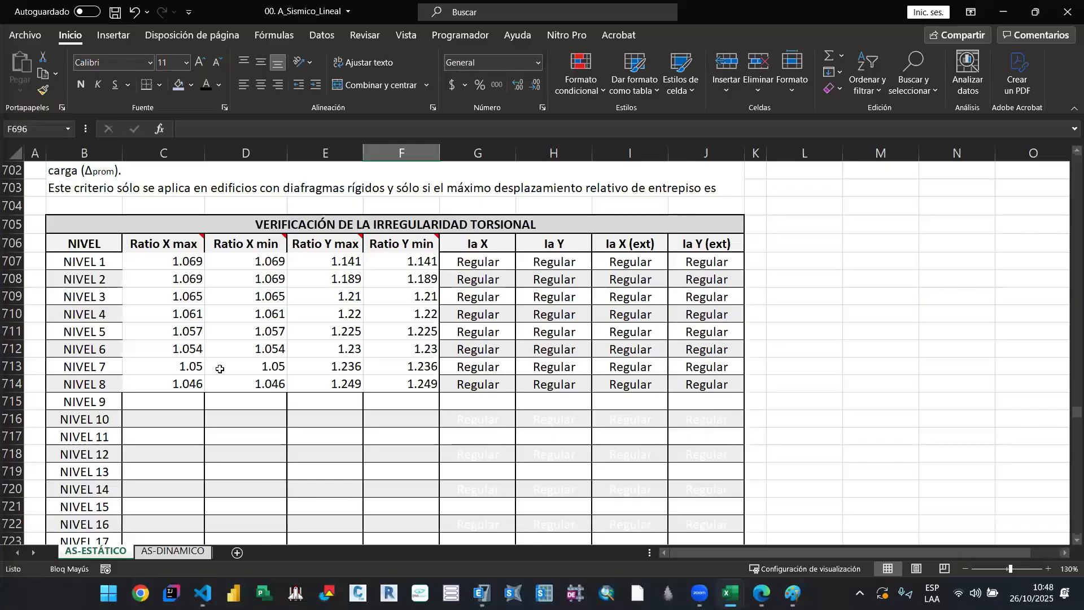
pyautogui.scroll(3, 219, 367)
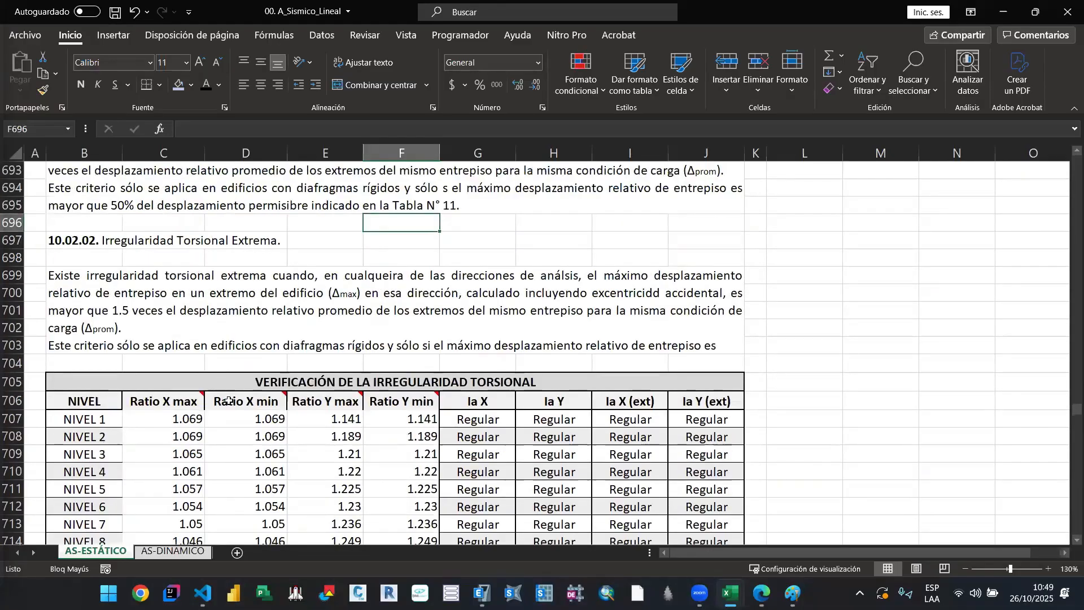
pyautogui.scroll(-1, 354, 381)
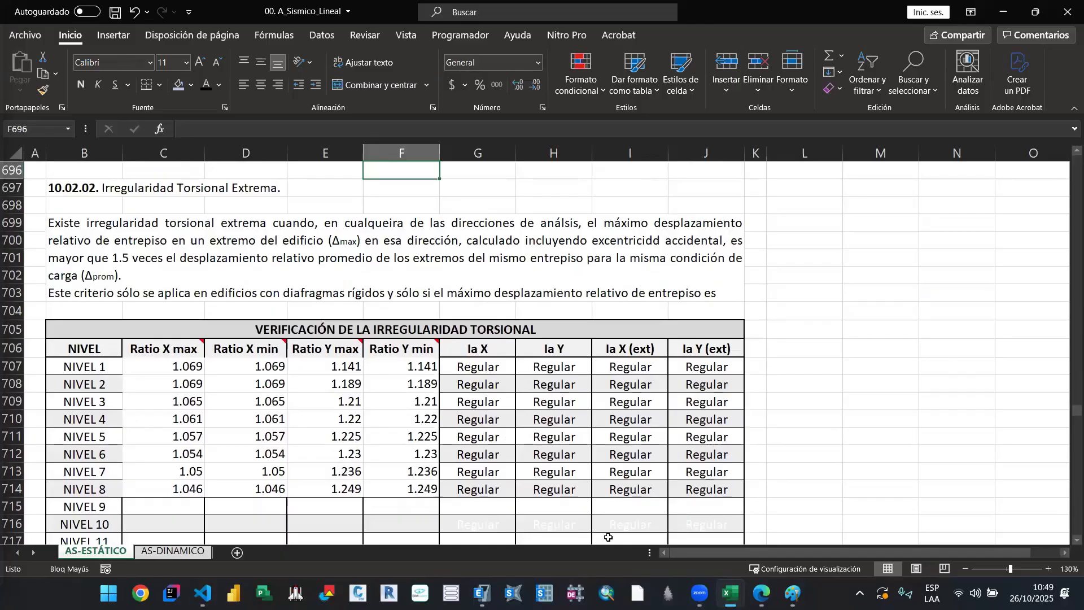
# Step: Switch to the ETABS model ejemplo_02 and open the selection of tables for display
pyautogui.click(481, 593)
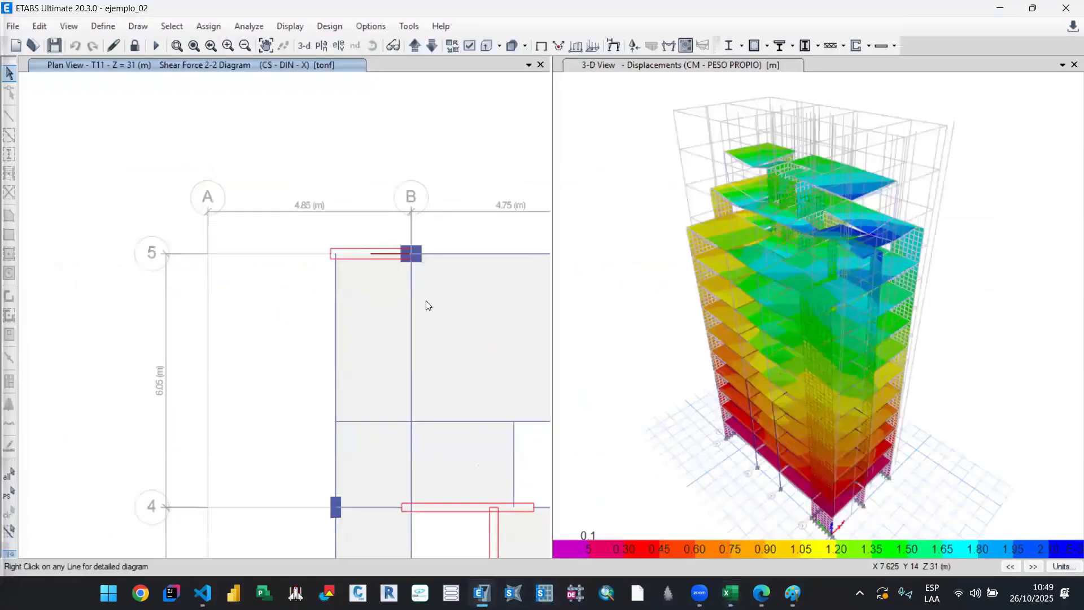
pyautogui.scroll(-2, 305, 305)
pyautogui.moveTo(351, 320); pyautogui.dragTo(297, 246)
pyautogui.moveTo(360, 345); pyautogui.dragTo(411, 319)
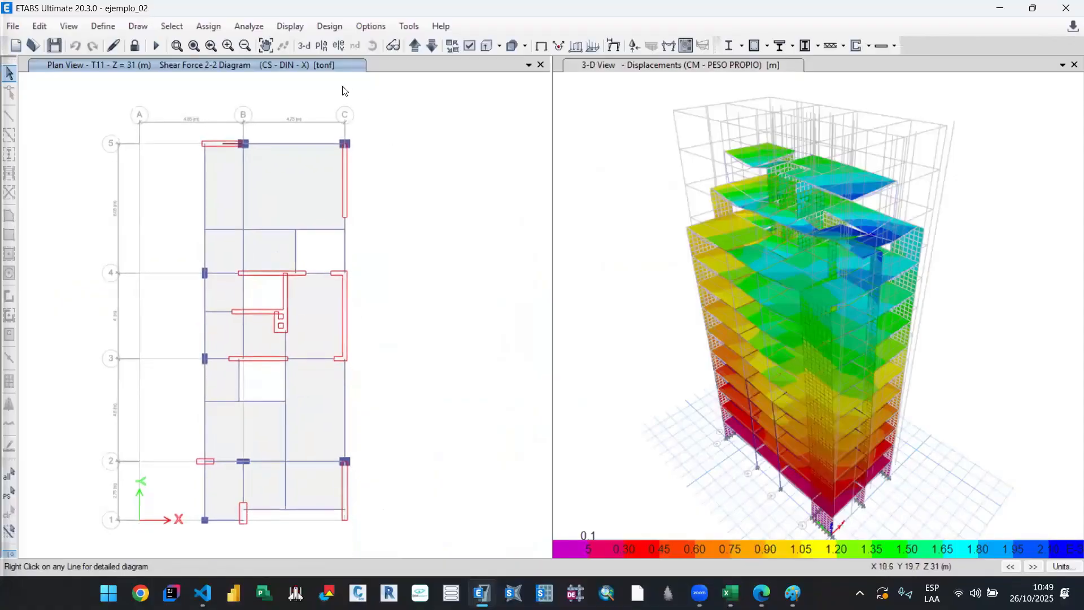
pyautogui.click(290, 26)
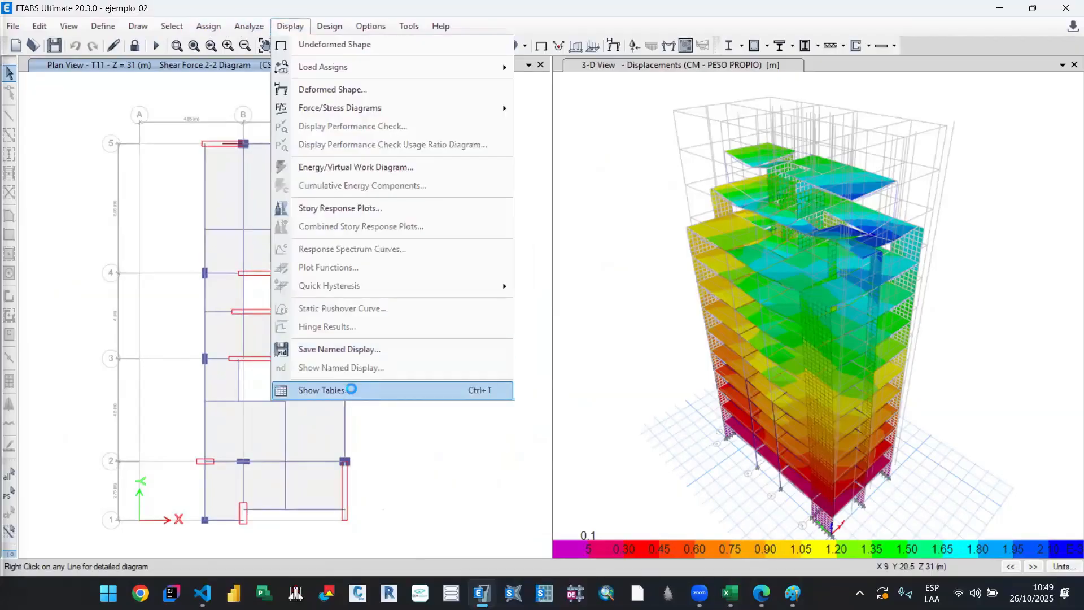
pyautogui.click(351, 392)
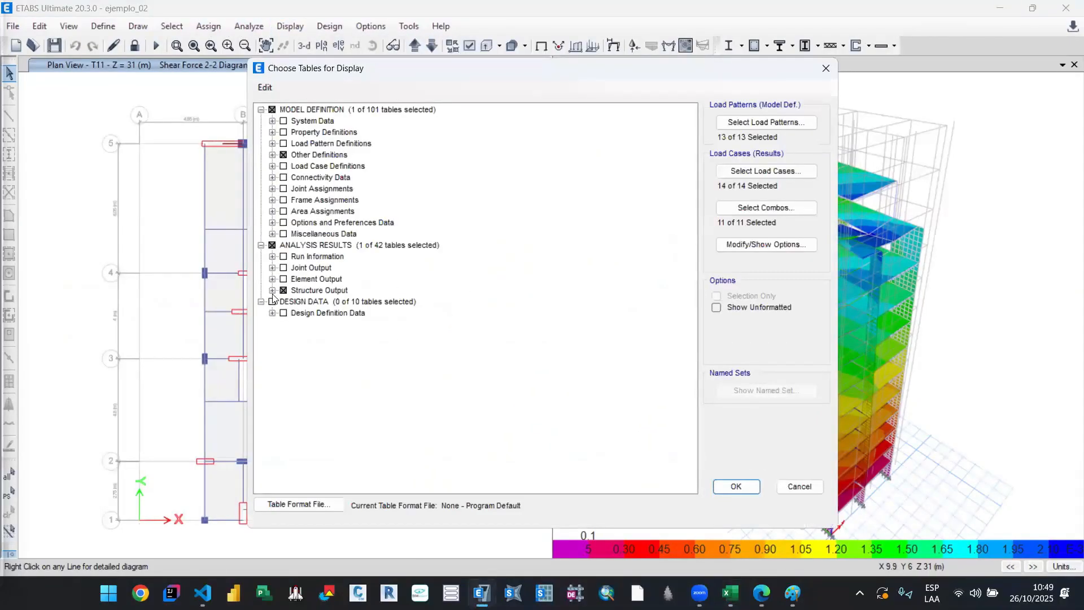
# Step: Deselect the Story Forces table among the other output items of the structure output results
pyautogui.click(272, 290)
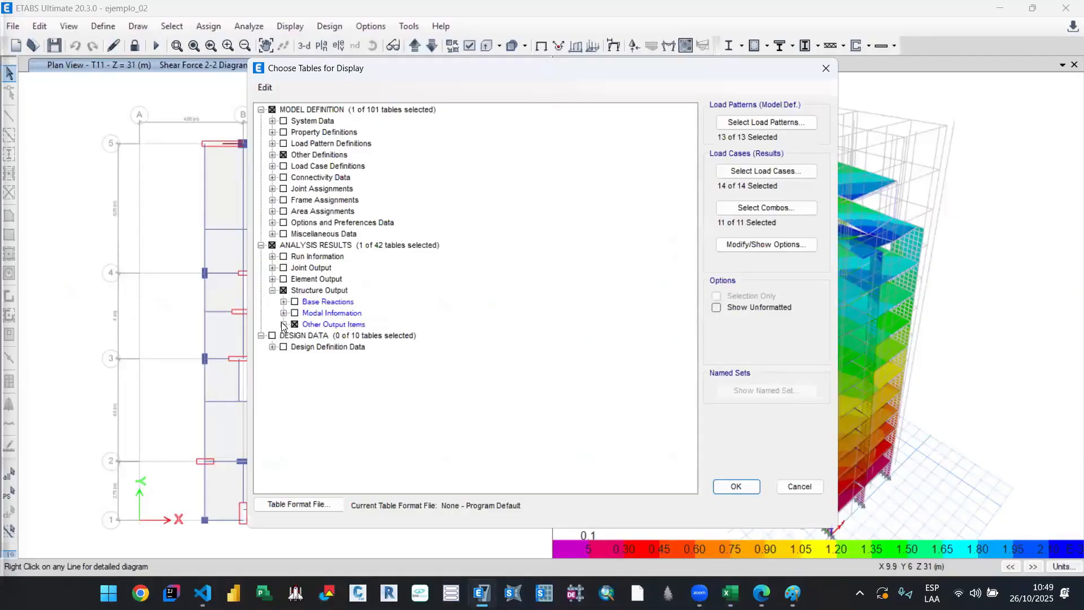
pyautogui.click(284, 325)
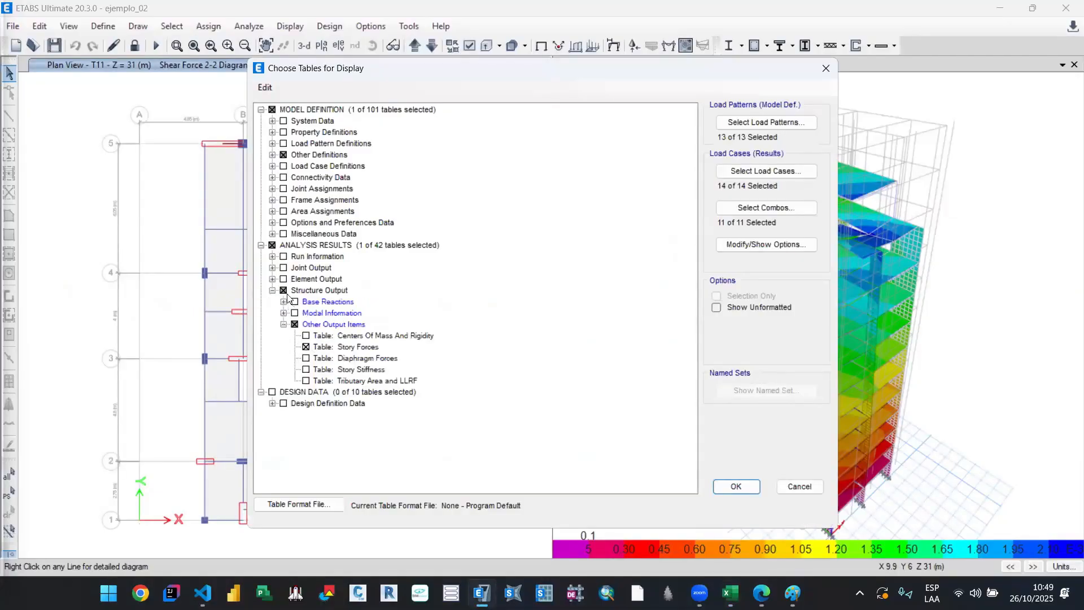
pyautogui.click(272, 189)
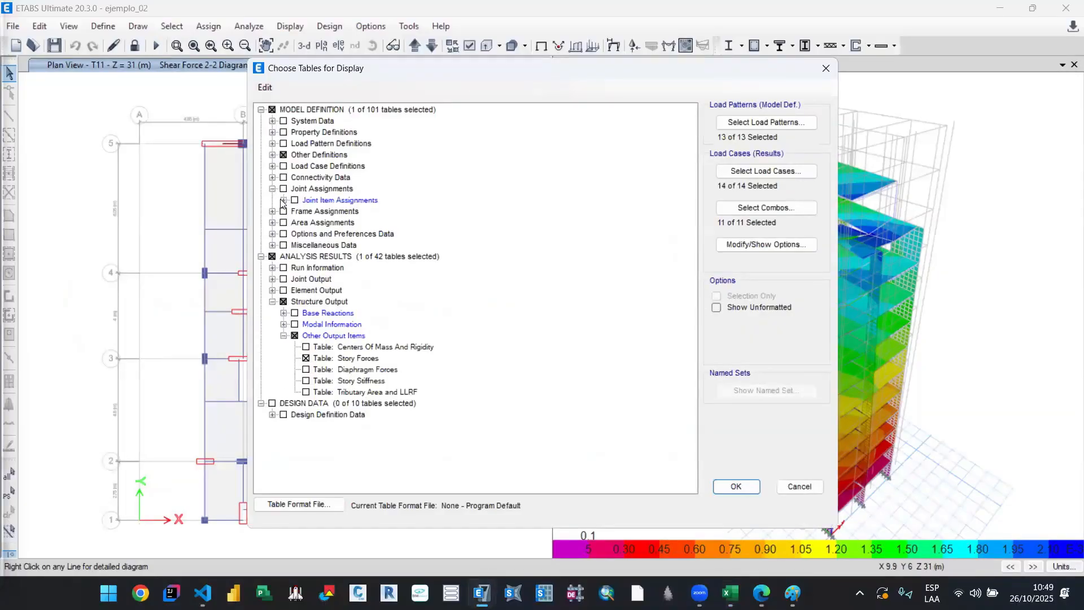
pyautogui.click(283, 200)
pyautogui.click(283, 200)
pyautogui.click(272, 189)
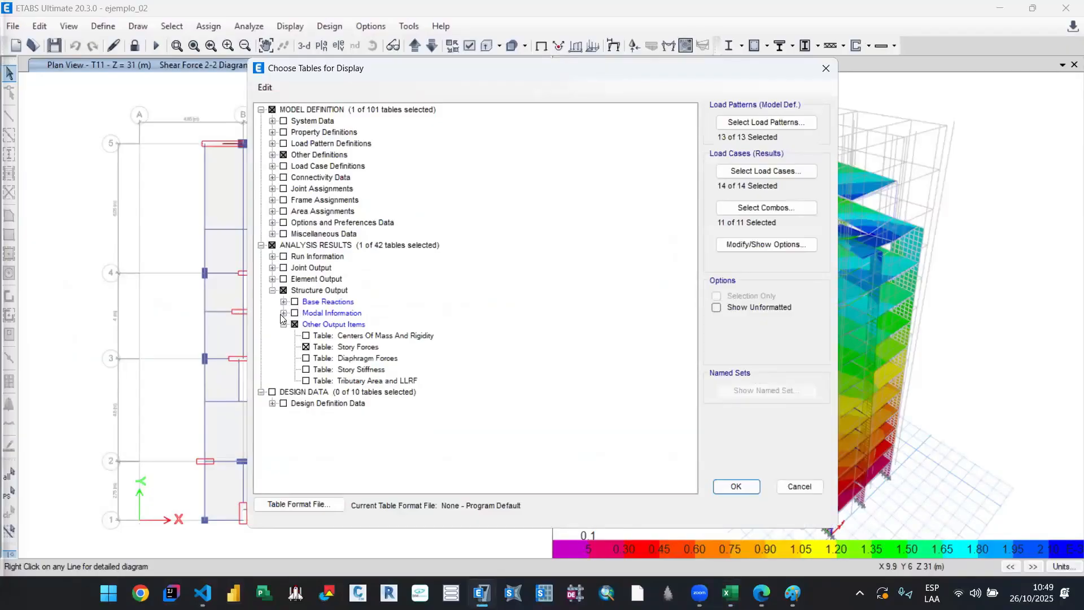
pyautogui.click(305, 352)
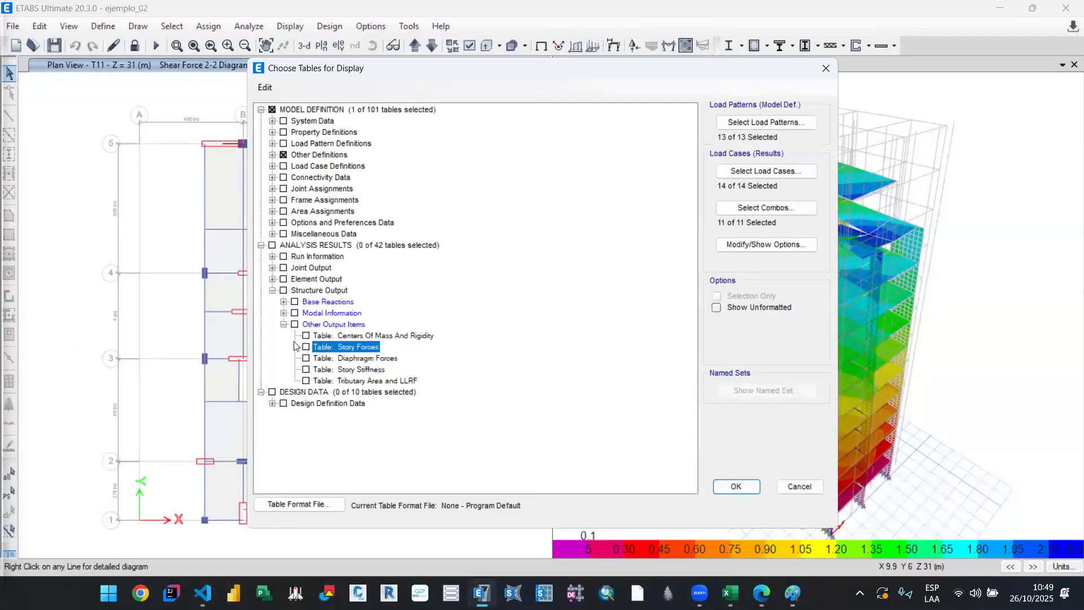
pyautogui.click(284, 313)
# Step: Check the Excel sheet, return to ETABS and display the Diaphragm Max Over Avg Drifts table from the joint displacement results
pyautogui.moveTo(730, 593)
pyautogui.click(533, 515)
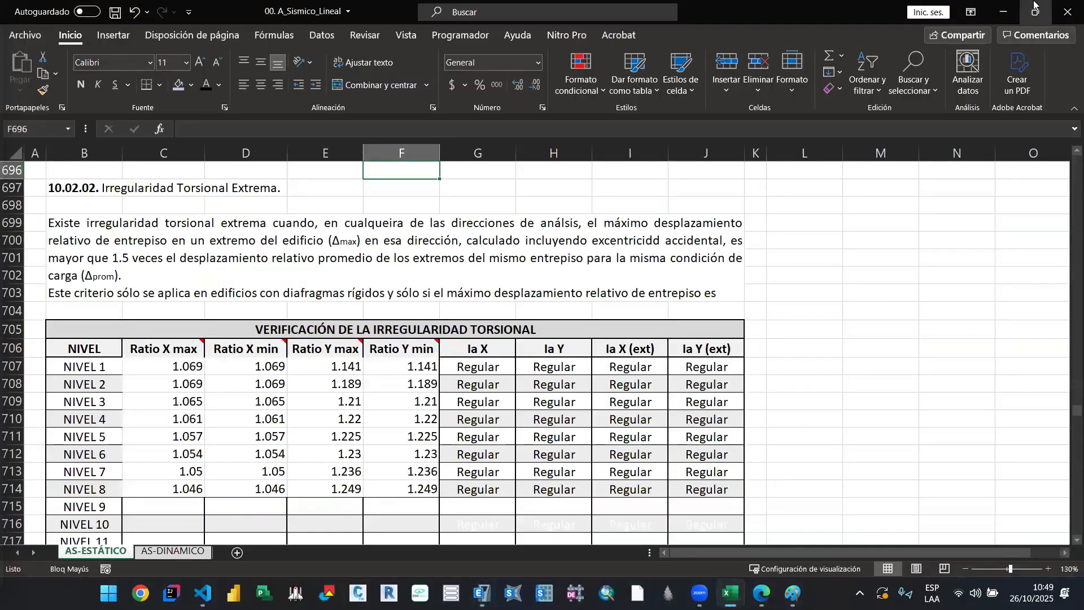
pyautogui.click(1006, 9)
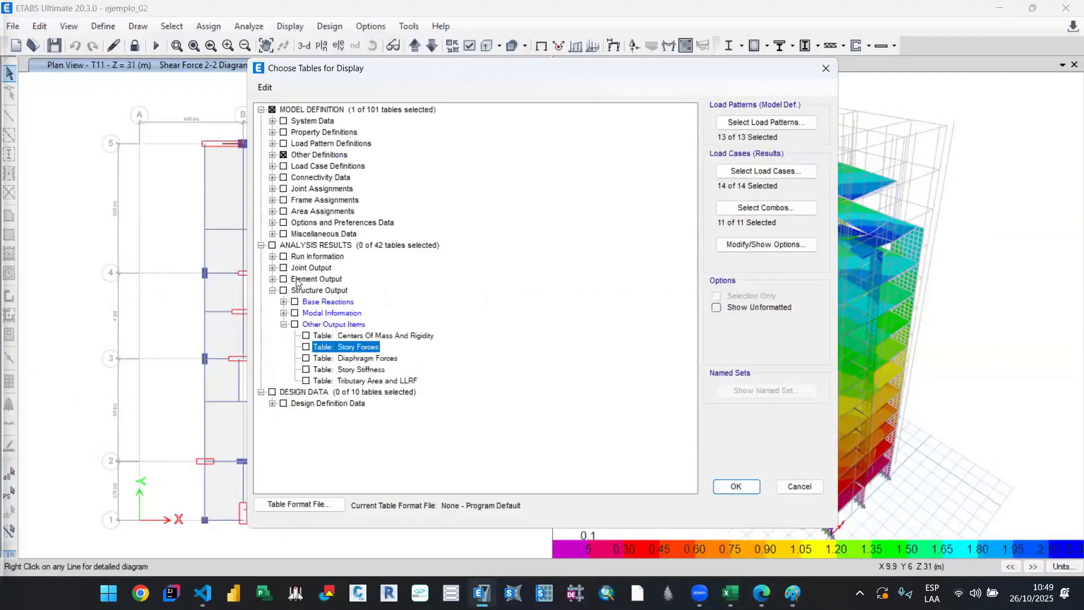
pyautogui.click(273, 267)
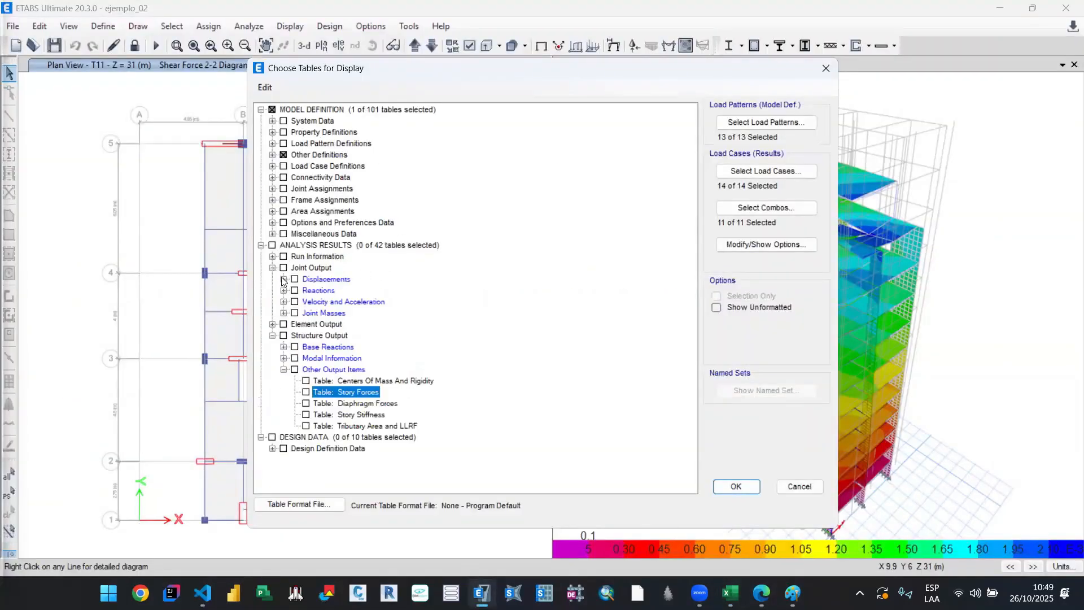
pyautogui.click(284, 280)
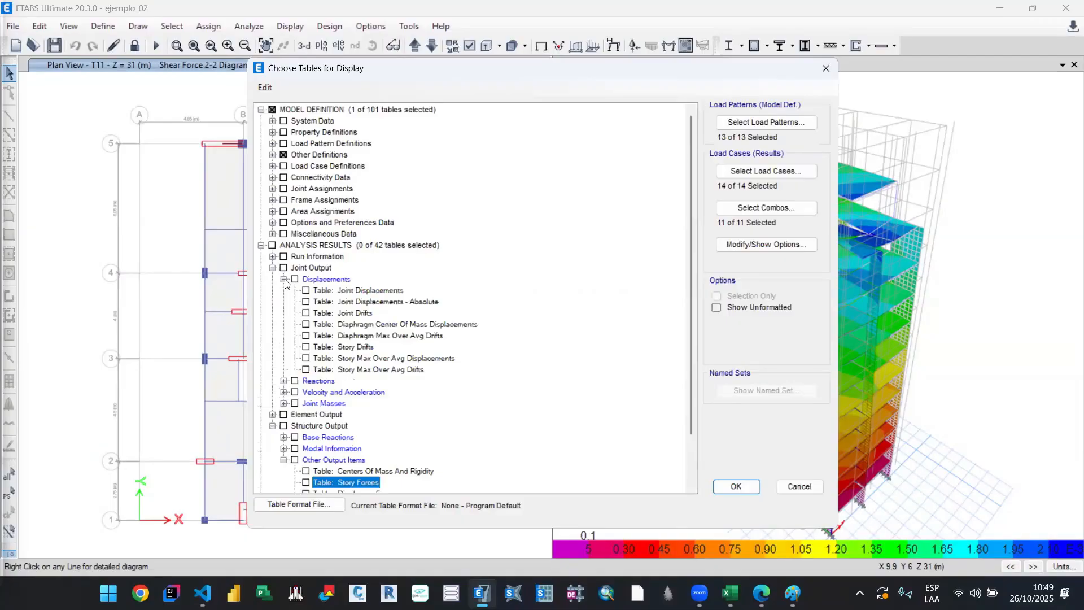
pyautogui.click(306, 336)
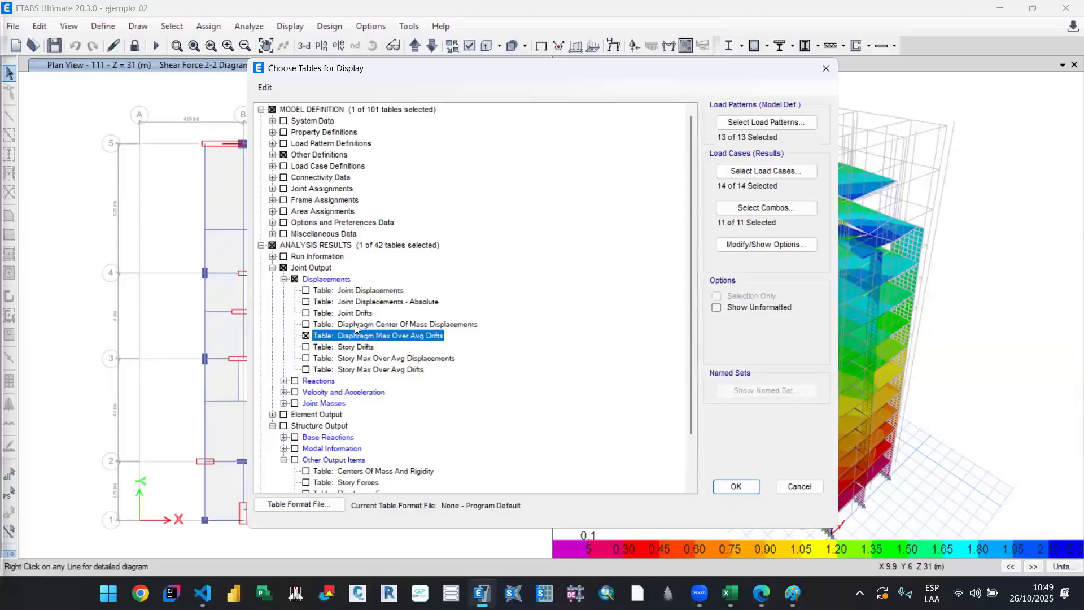
pyautogui.click(736, 486)
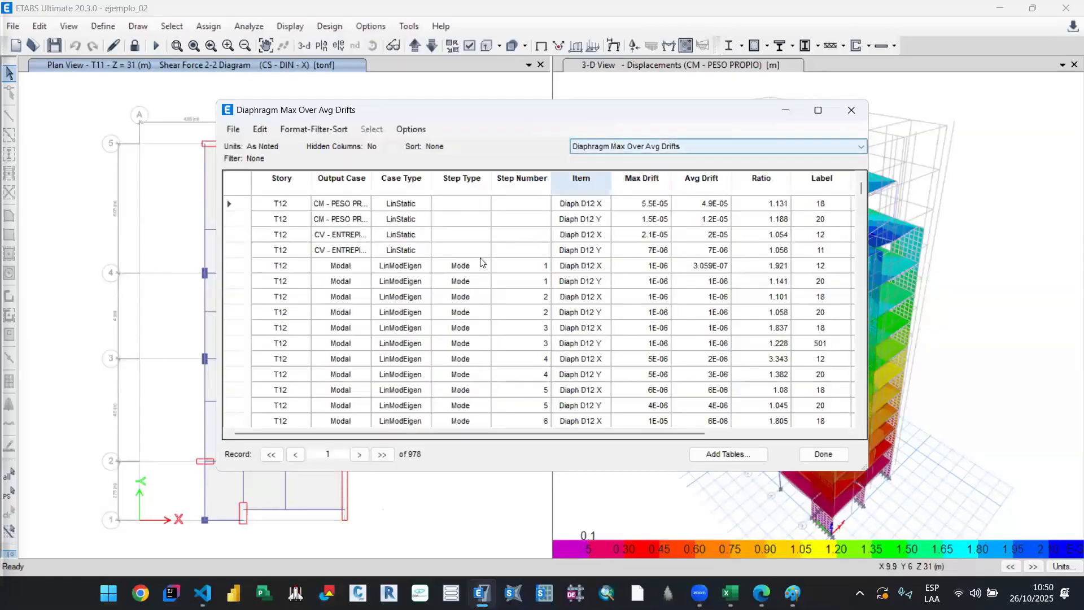
# Step: Filter the Diaphragm Max Over Avg Drifts table by the output case CS - DIN - X
pyautogui.scroll(-7, 462, 311)
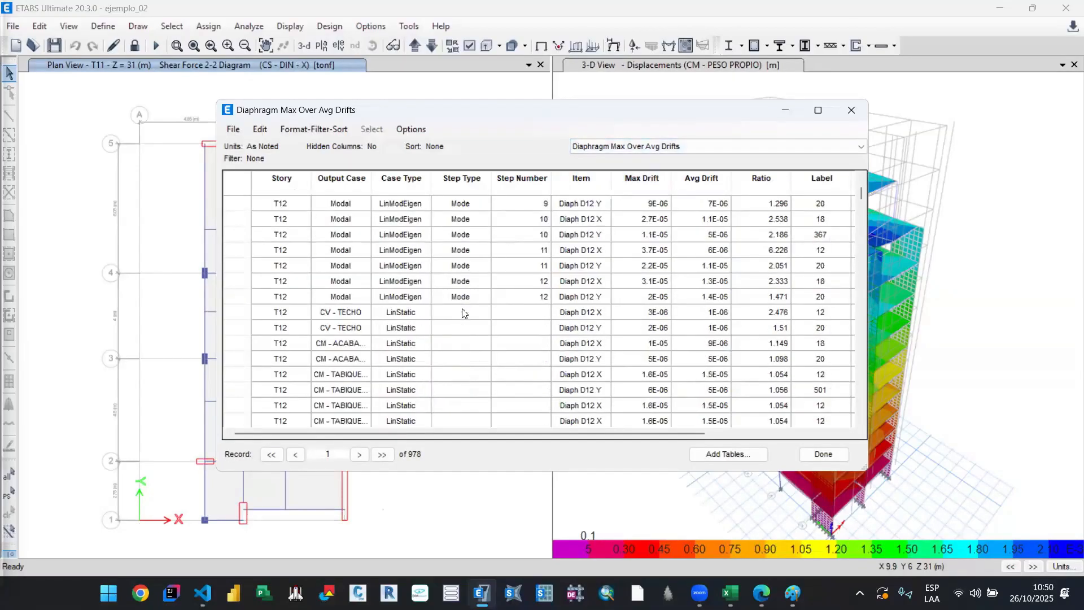
pyautogui.scroll(-20, 462, 313)
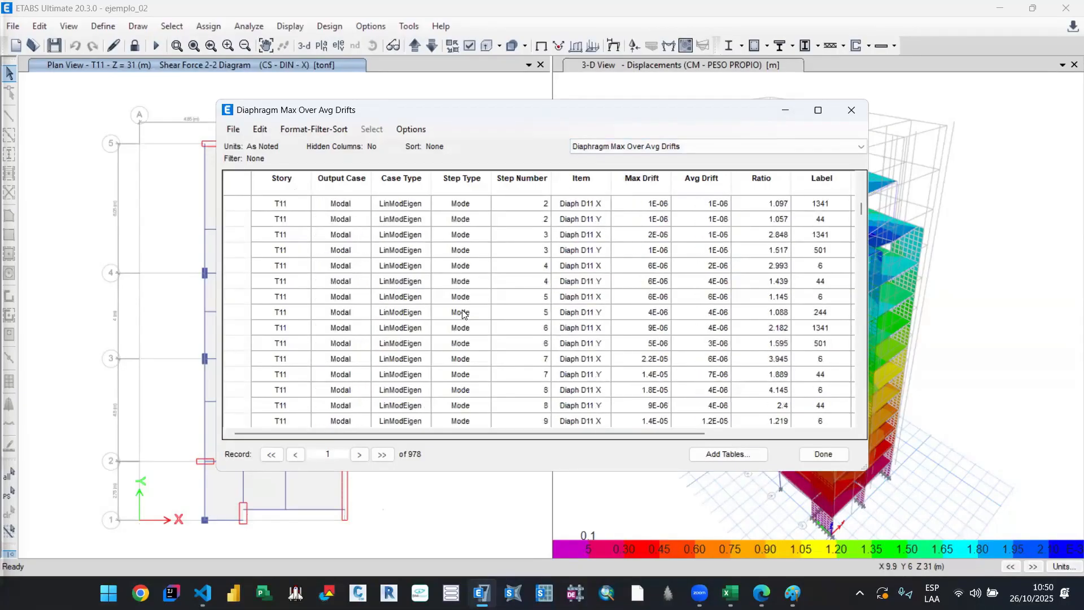
pyautogui.scroll(-20, 462, 312)
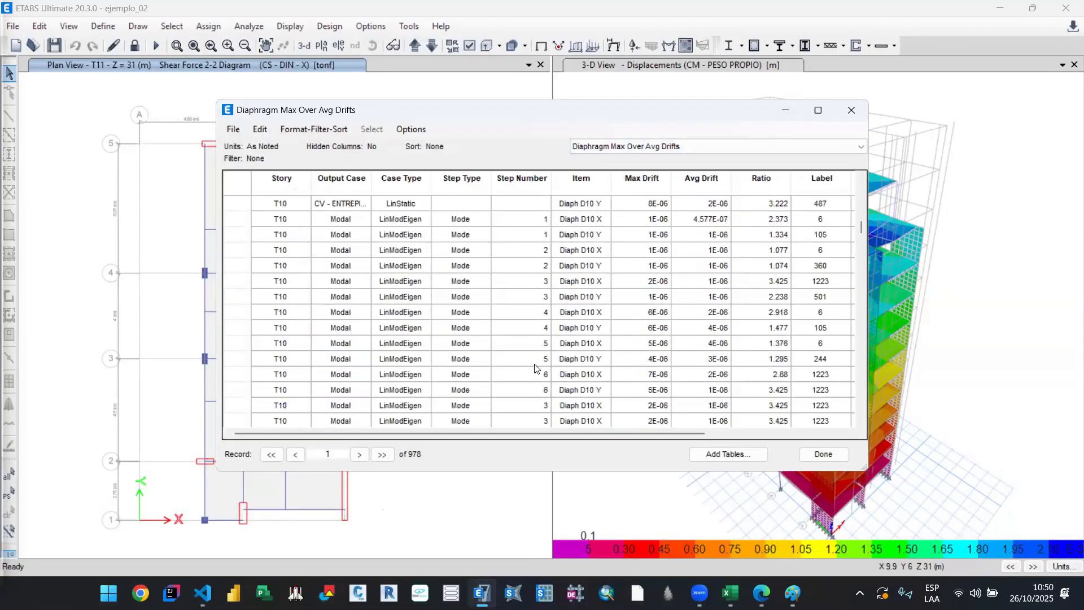
pyautogui.scroll(-15, 536, 368)
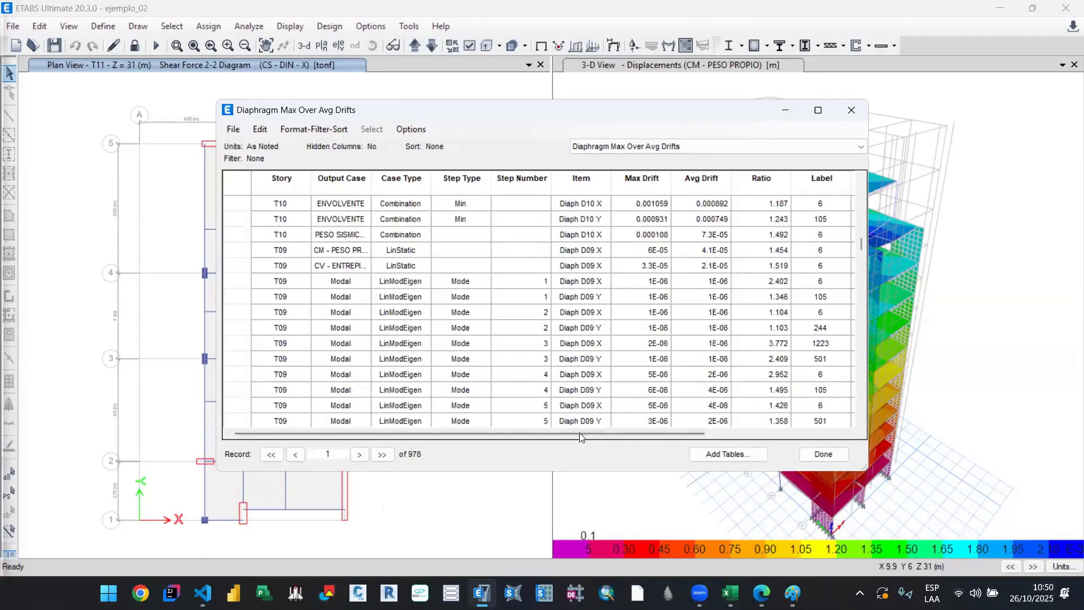
pyautogui.moveTo(579, 433)
pyautogui.mouseDown()
pyautogui.moveTo(727, 441)
pyautogui.moveTo(573, 440)
pyautogui.mouseUp()
pyautogui.scroll(3, 545, 371)
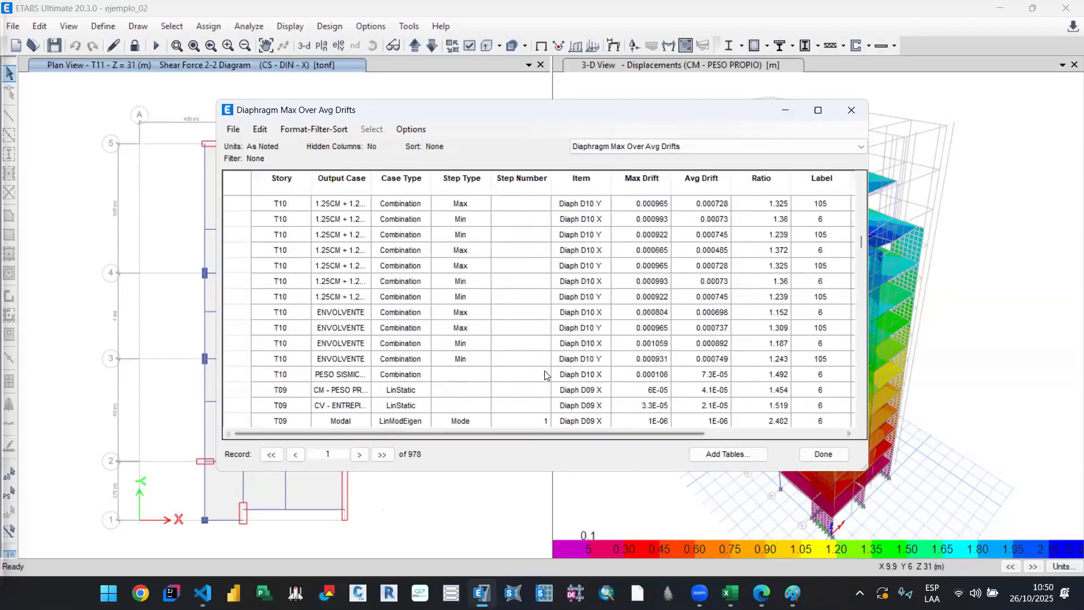
pyautogui.scroll(20, 545, 374)
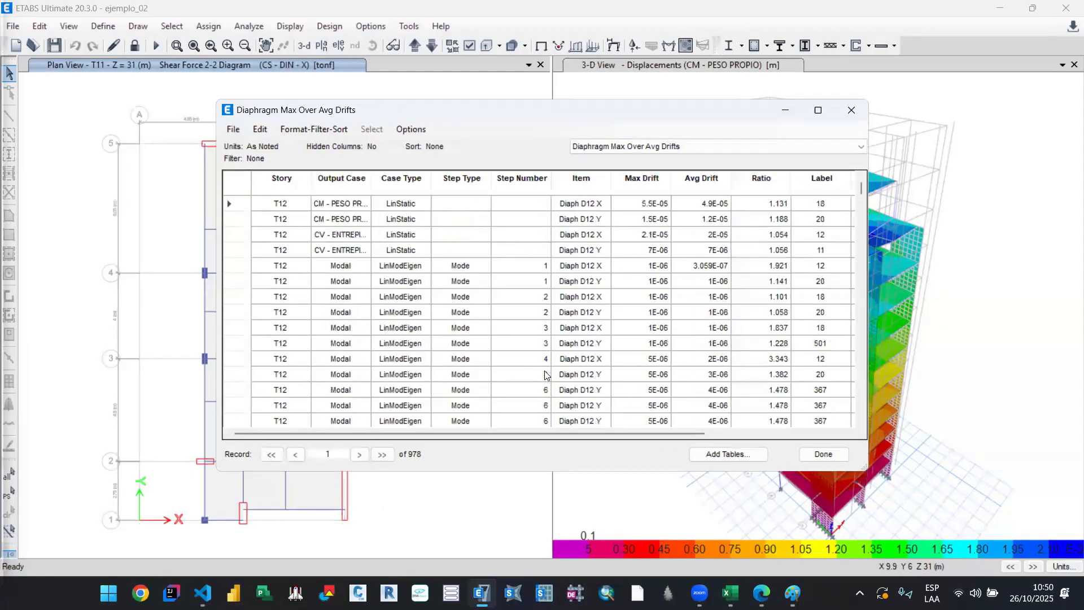
pyautogui.click(345, 179)
pyautogui.scroll(-3, 441, 200)
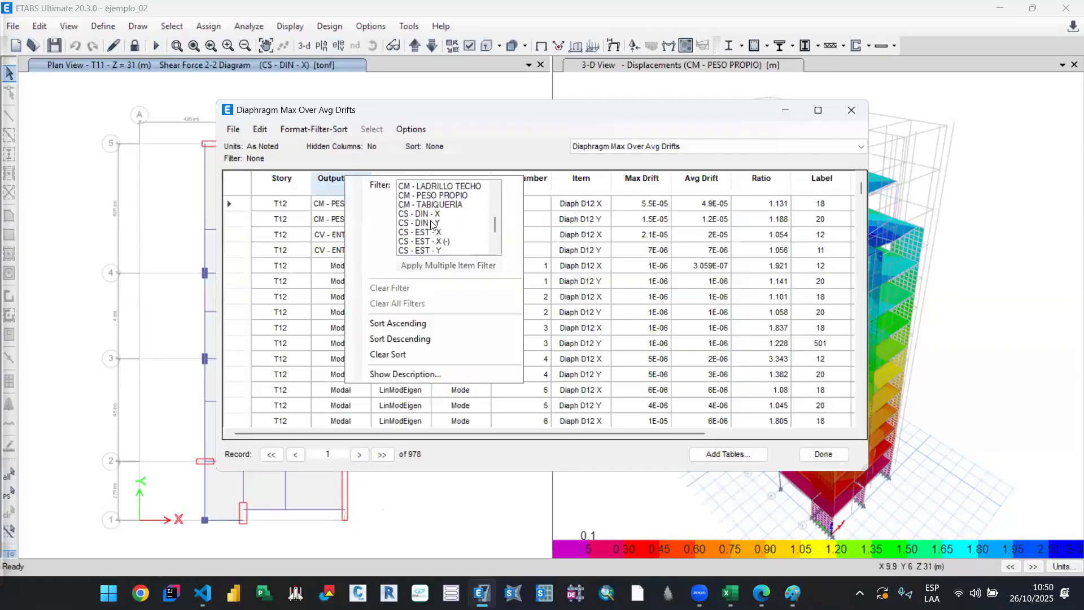
pyautogui.click(441, 196)
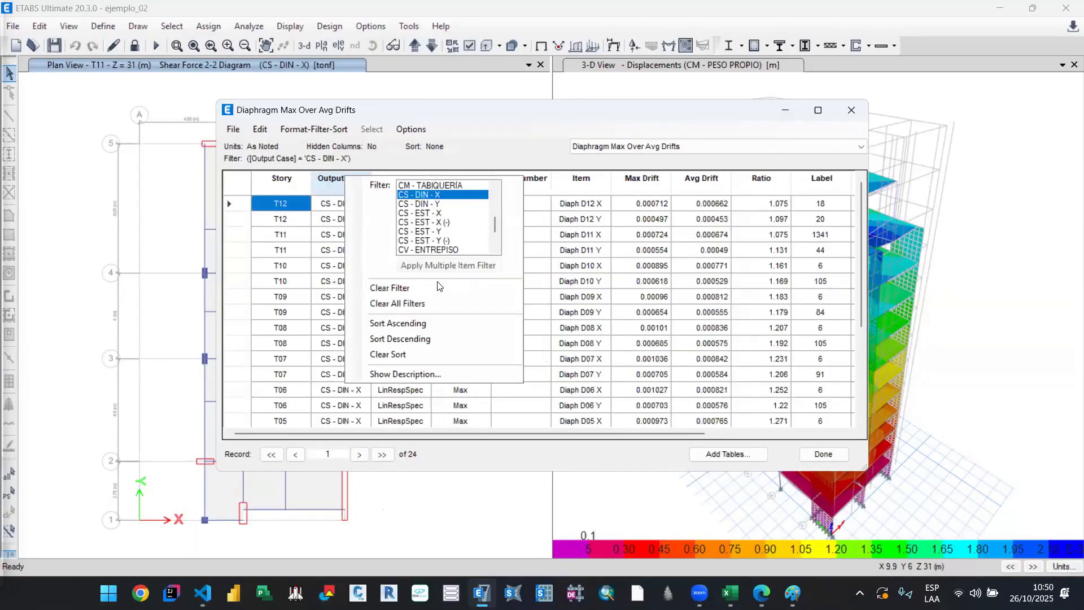
pyautogui.click(457, 252)
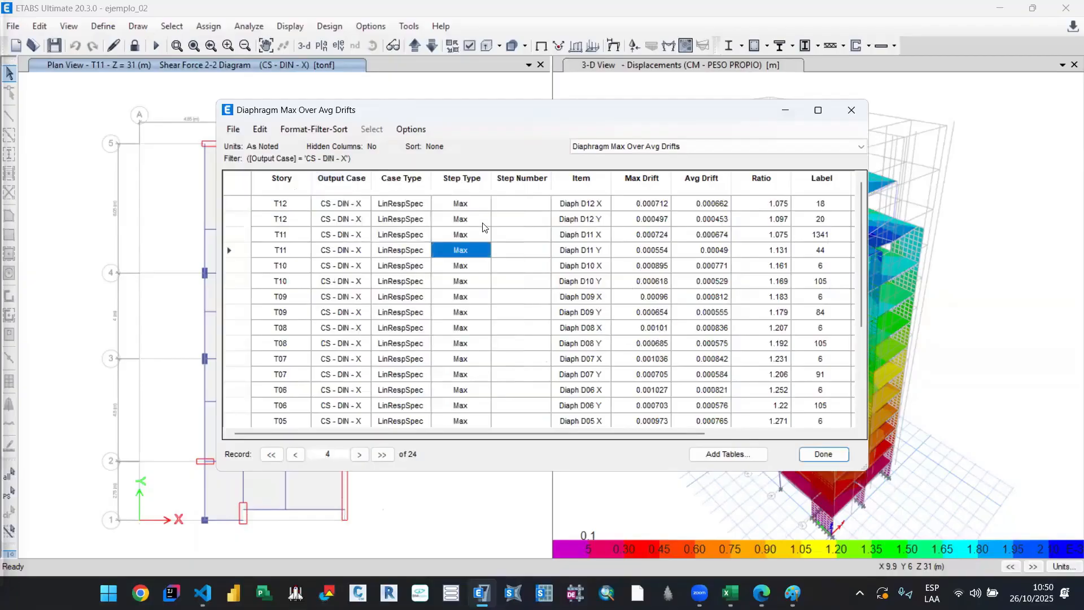
# Step: Filter the Item column to the X-direction entries of all diaphragms, Diaph D01 X through Diaph D12 X
pyautogui.scroll(-4, 482, 330)
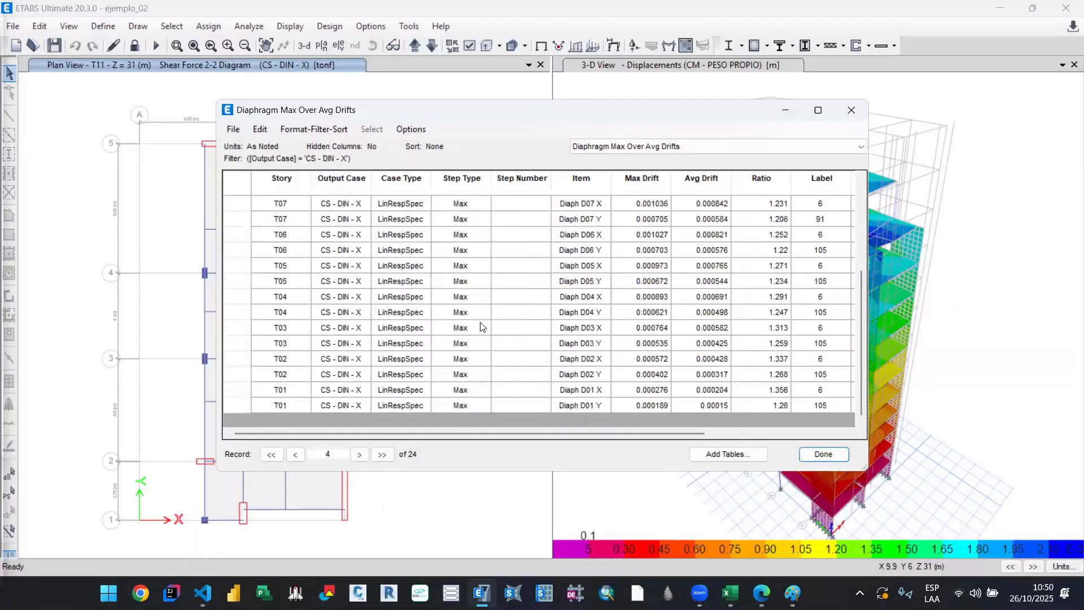
pyautogui.scroll(4, 481, 327)
pyautogui.click(592, 219)
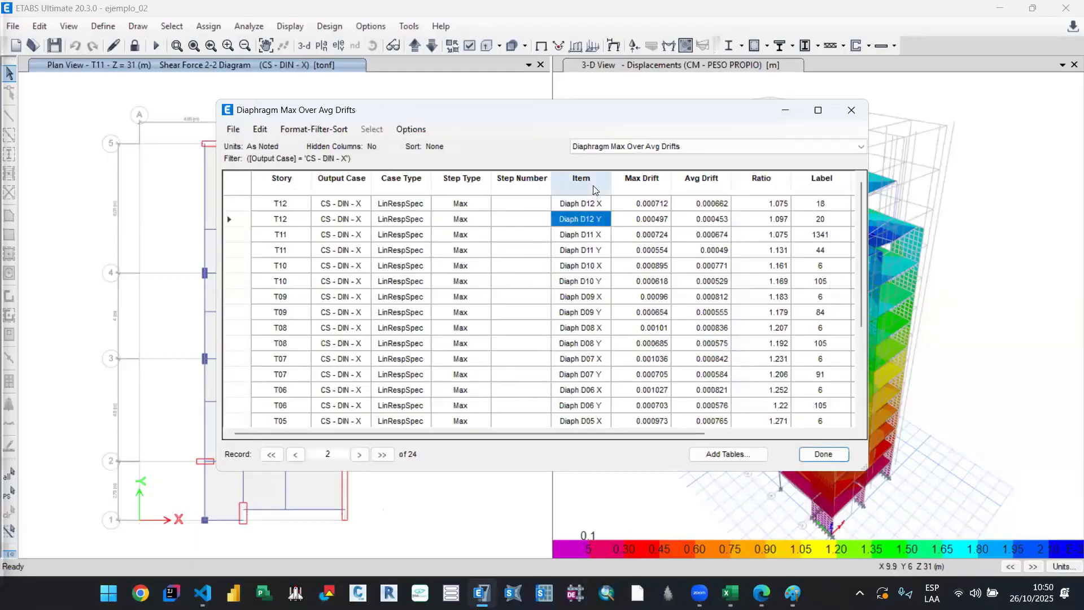
pyautogui.click(593, 190)
pyautogui.rightClick(594, 190)
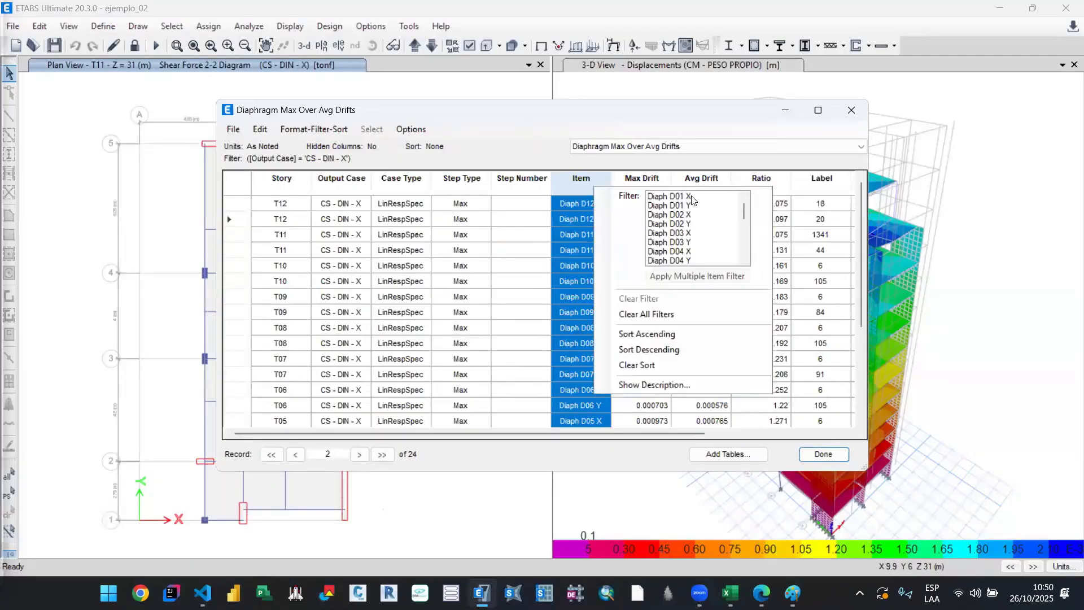
pyautogui.click(672, 196)
pyautogui.keyDown('ctrl'); pyautogui.click(693, 216); pyautogui.keyUp('ctrl')
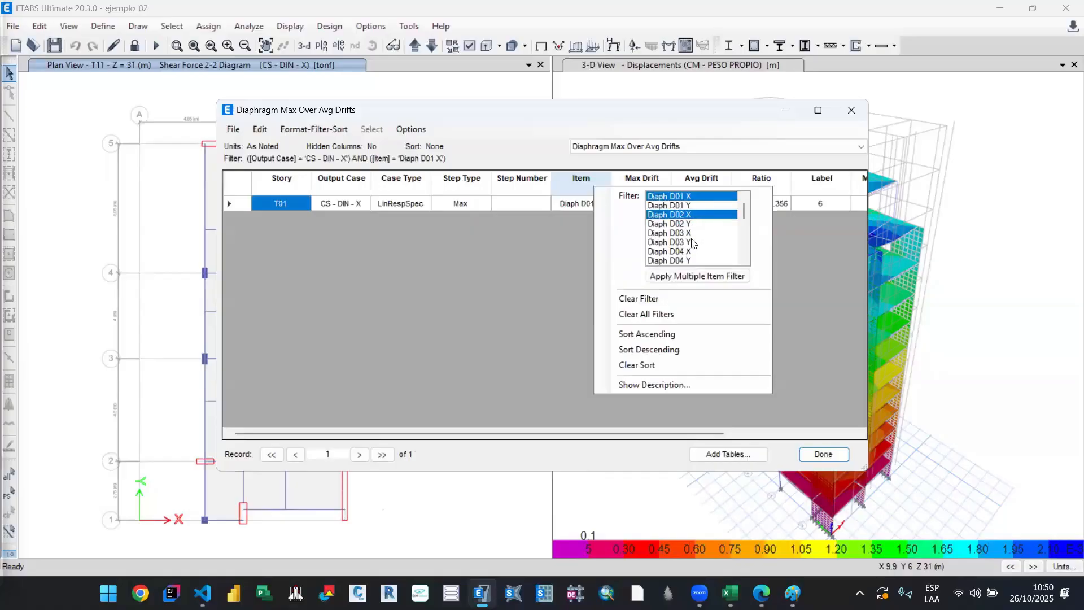
pyautogui.keyDown('ctrl'); pyautogui.click(692, 233); pyautogui.keyUp('ctrl')
pyautogui.keyDown('ctrl'); pyautogui.click(692, 250); pyautogui.keyUp('ctrl')
pyautogui.scroll(-1, 692, 248)
pyautogui.keyDown('ctrl'); pyautogui.click(691, 244); pyautogui.keyUp('ctrl')
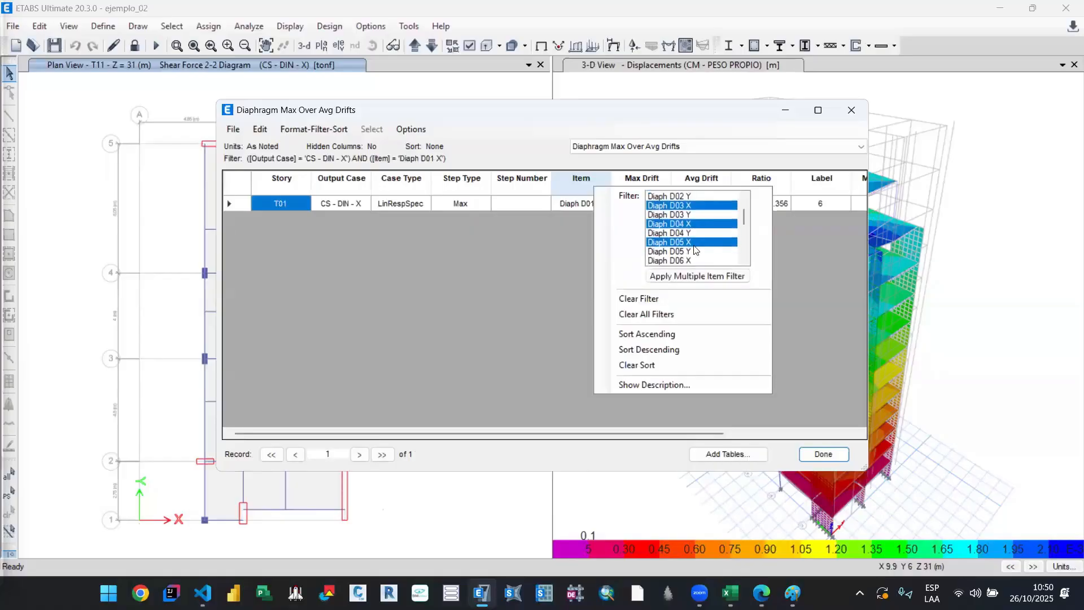
pyautogui.keyDown('ctrl'); pyautogui.click(691, 259); pyautogui.keyUp('ctrl')
pyautogui.scroll(-1, 692, 254)
pyautogui.keyDown('ctrl'); pyautogui.click(694, 251); pyautogui.keyUp('ctrl')
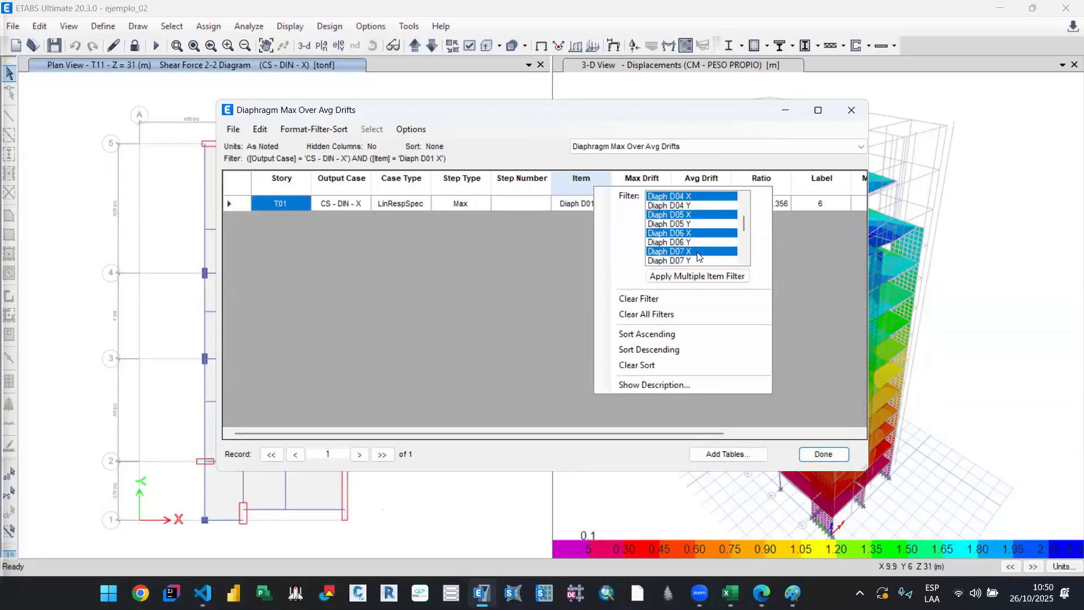
pyautogui.scroll(-1, 695, 250)
pyautogui.keyDown('ctrl'); pyautogui.click(692, 243); pyautogui.keyUp('ctrl')
pyautogui.keyDown('ctrl'); pyautogui.click(692, 260); pyautogui.keyUp('ctrl')
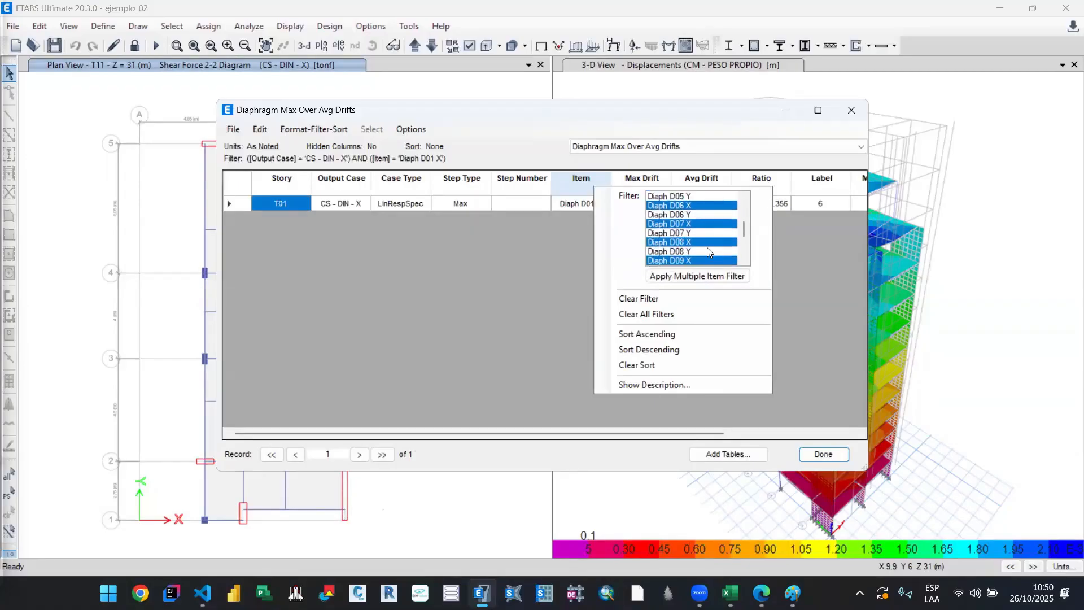
pyautogui.scroll(-2, 695, 237)
pyautogui.keyDown('ctrl'); pyautogui.click(697, 225); pyautogui.keyUp('ctrl')
pyautogui.keyDown('ctrl'); pyautogui.click(695, 242); pyautogui.keyUp('ctrl')
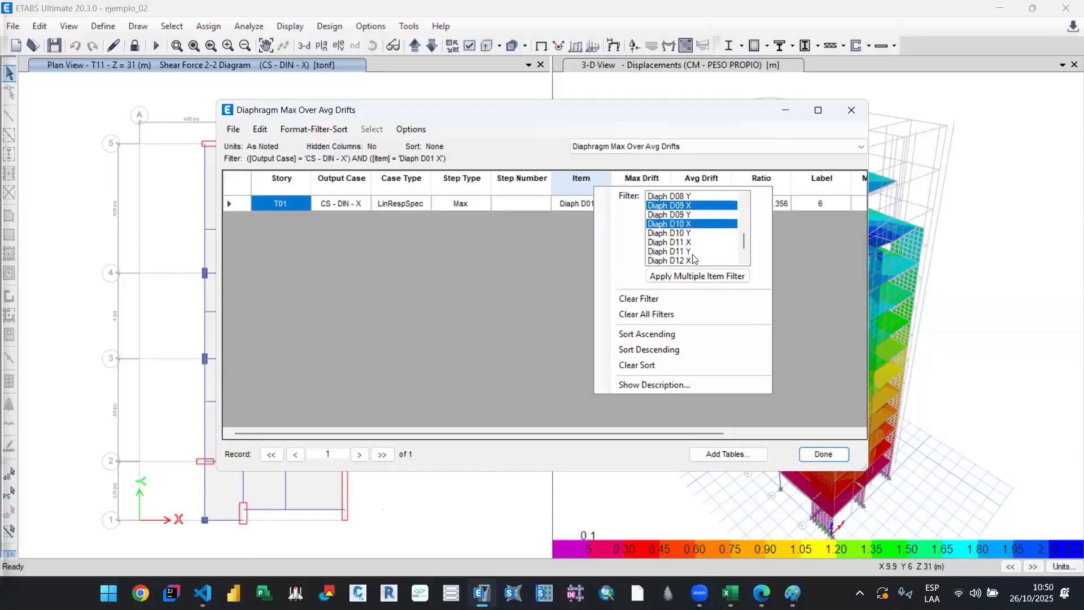
pyautogui.keyDown('ctrl'); pyautogui.click(699, 260); pyautogui.keyUp('ctrl')
pyautogui.scroll(-1, 702, 257)
pyautogui.click(697, 276)
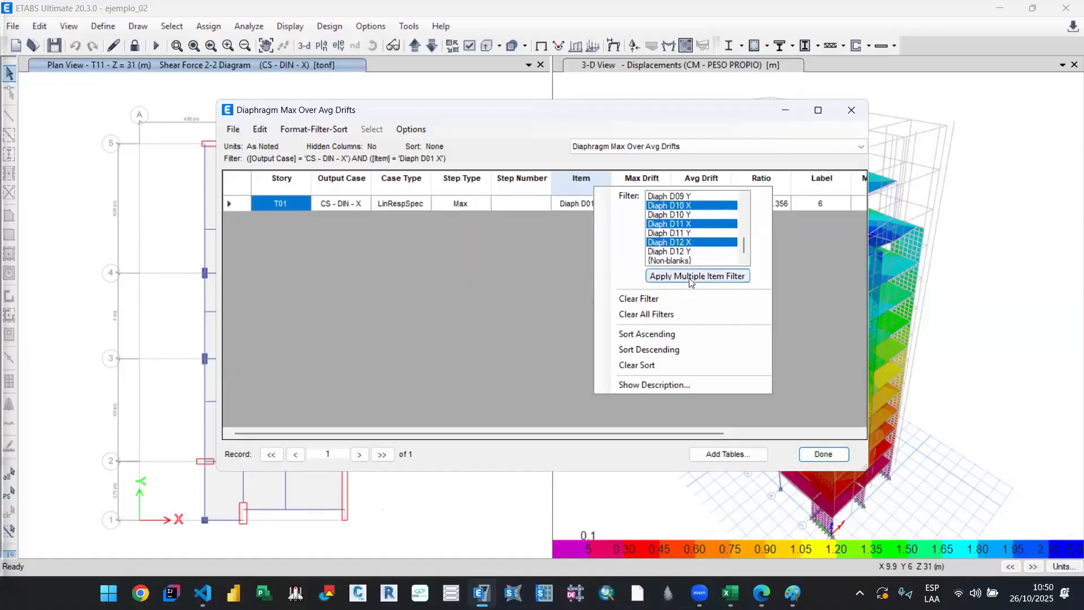
pyautogui.click(480, 417)
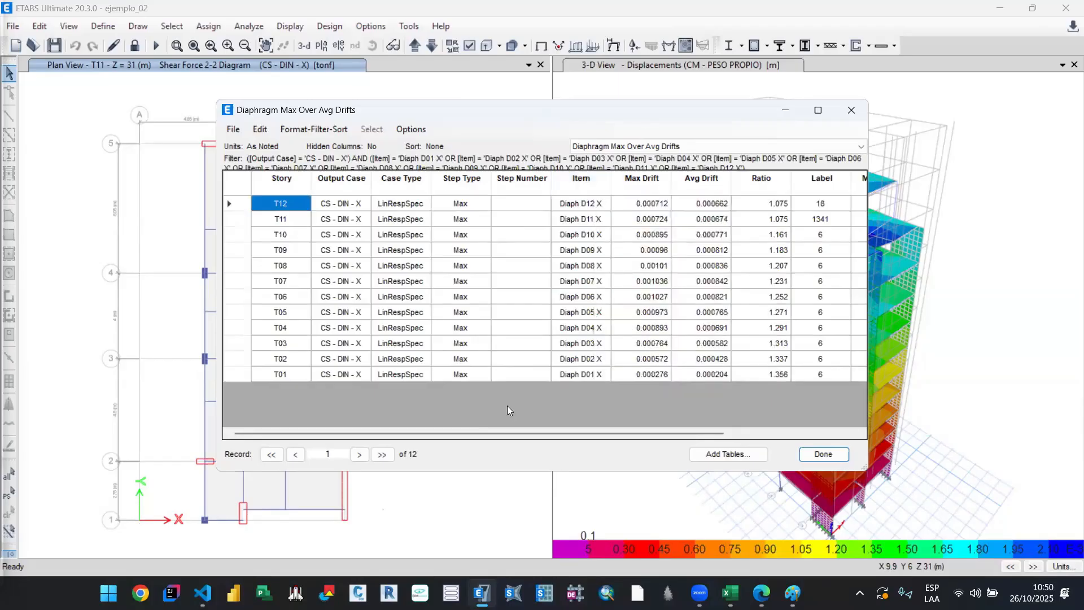
# Step: Sort the filtered Diaphragm Max Over Avg Drifts table by Story in ascending order
pyautogui.hscroll(4, 772, 423)
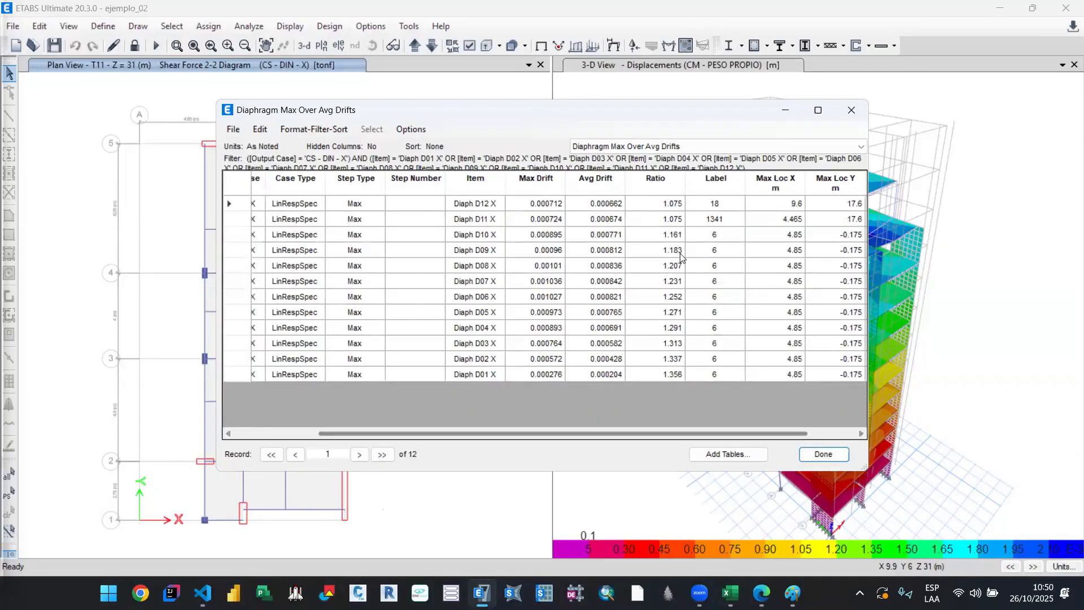
pyautogui.hscroll(-2, 268, 328)
pyautogui.hscroll(-2, 269, 328)
pyautogui.click(286, 187)
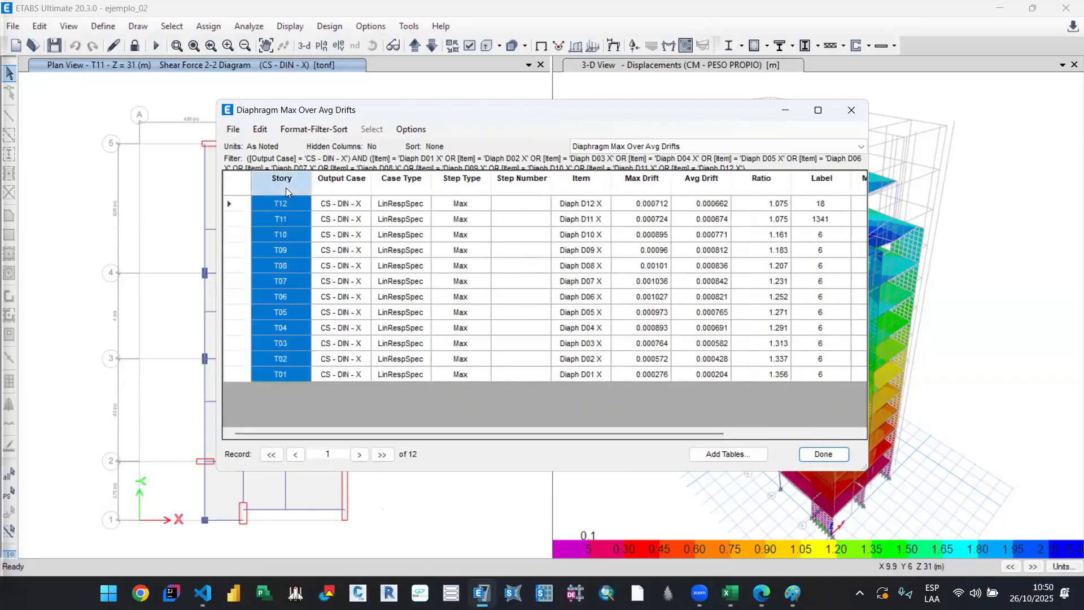
pyautogui.rightClick(286, 188)
pyautogui.click(351, 338)
pyautogui.click(391, 397)
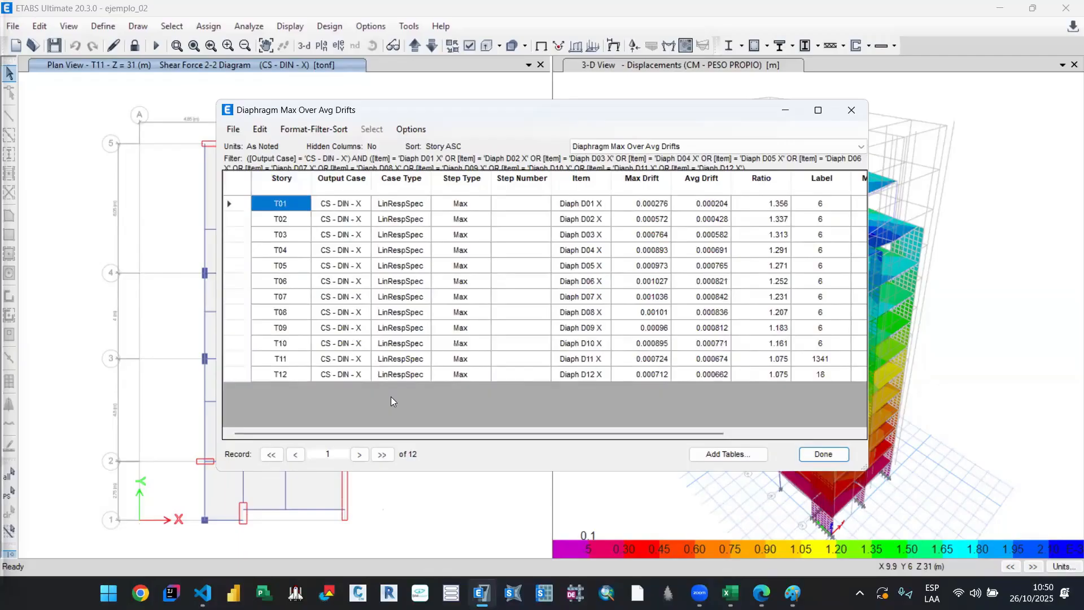
# Step: Highlight the ratios of diaphragms D01 to D10 and examine the max and min ratio columns of the Excel torsional irregularity table
pyautogui.moveTo(420, 431); pyautogui.dragTo(598, 427)
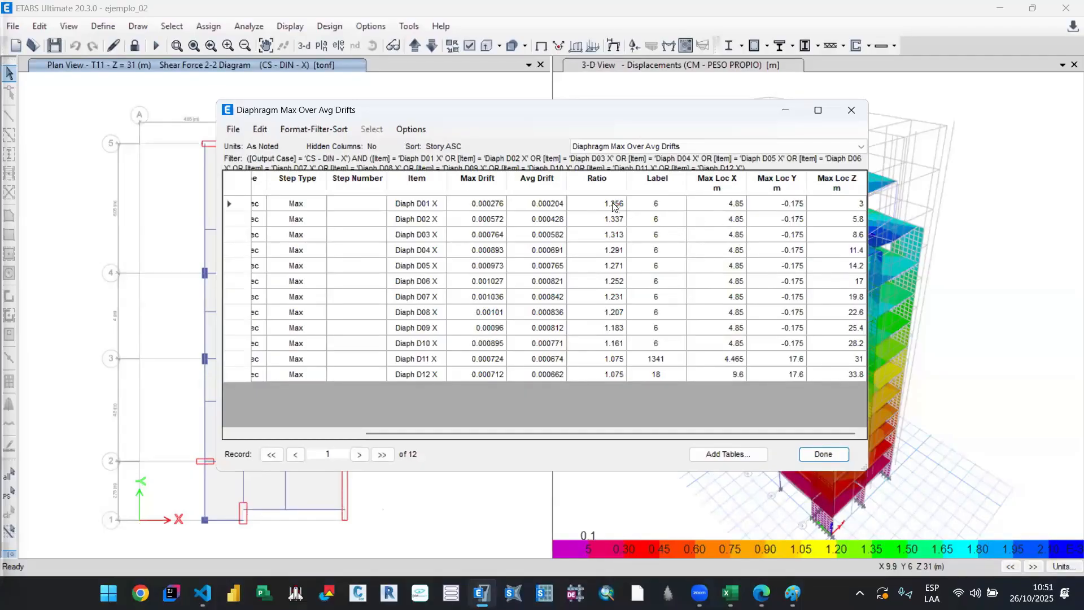
pyautogui.moveTo(615, 207); pyautogui.dragTo(622, 343)
pyautogui.moveTo(730, 593)
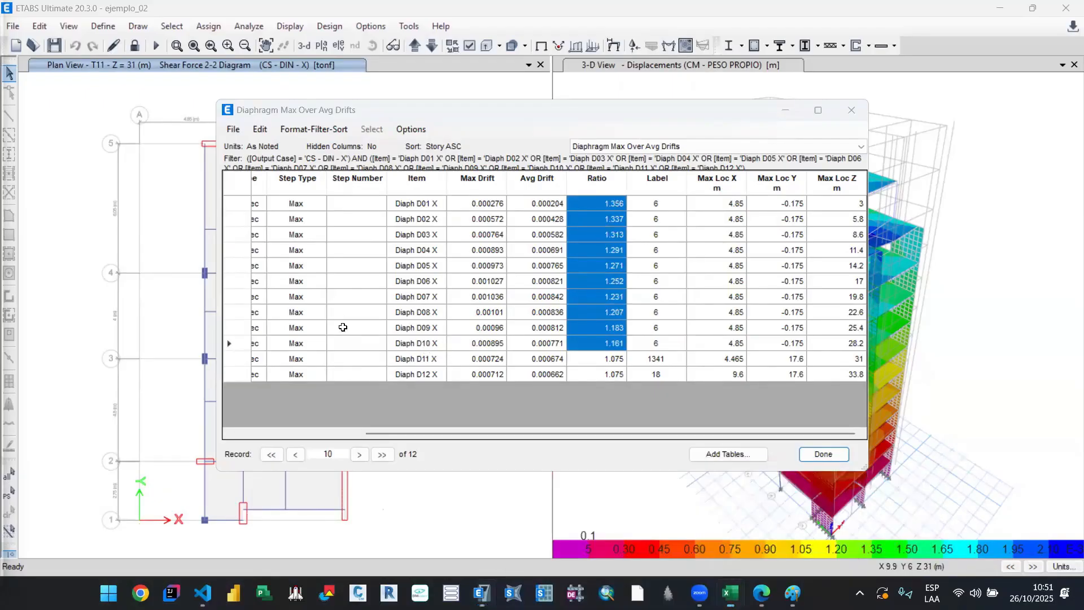
pyautogui.hotkey('alt', 'Tab')
pyautogui.moveTo(339, 314); pyautogui.dragTo(347, 437)
pyautogui.click(176, 346)
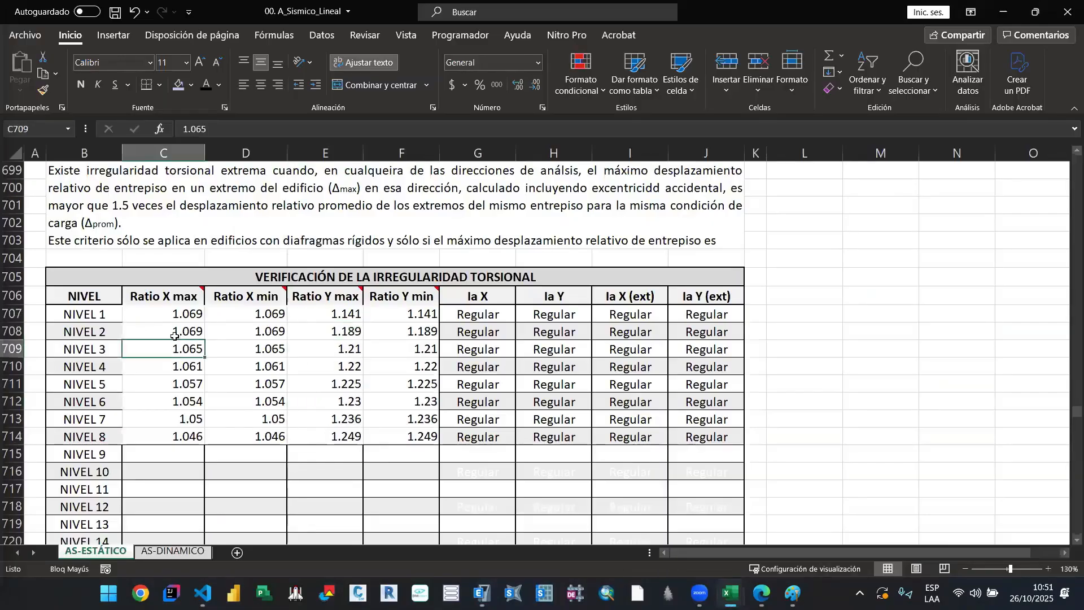
pyautogui.moveTo(176, 316); pyautogui.dragTo(185, 437)
pyautogui.click(334, 379)
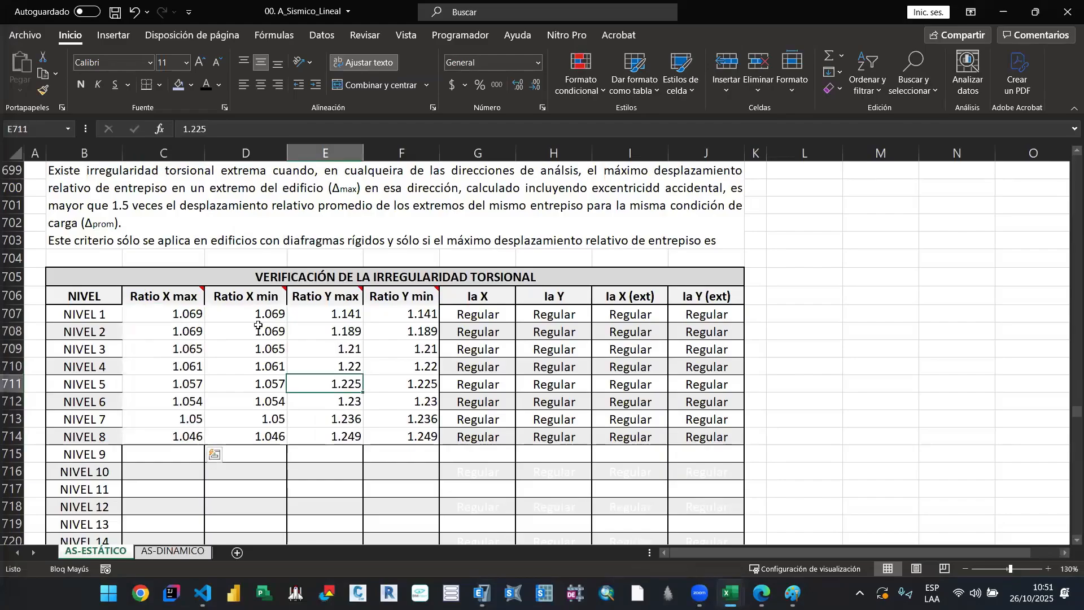
pyautogui.scroll(1, 441, 350)
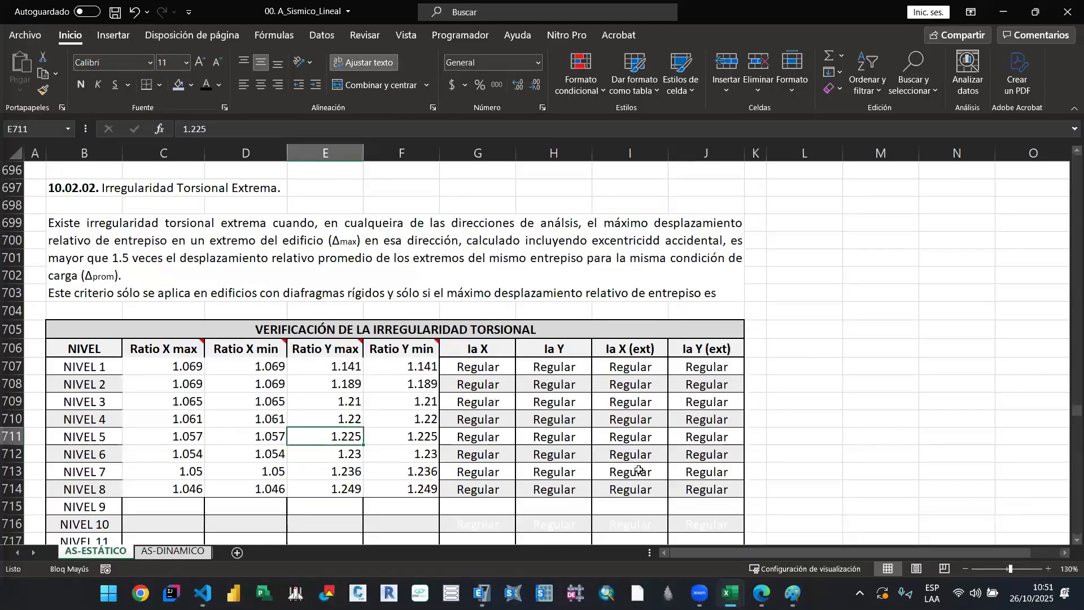
# Step: Return to ETABS and select the Ratio values of all twelve diaphragms, D01 X to D12 X
pyautogui.click(730, 593)
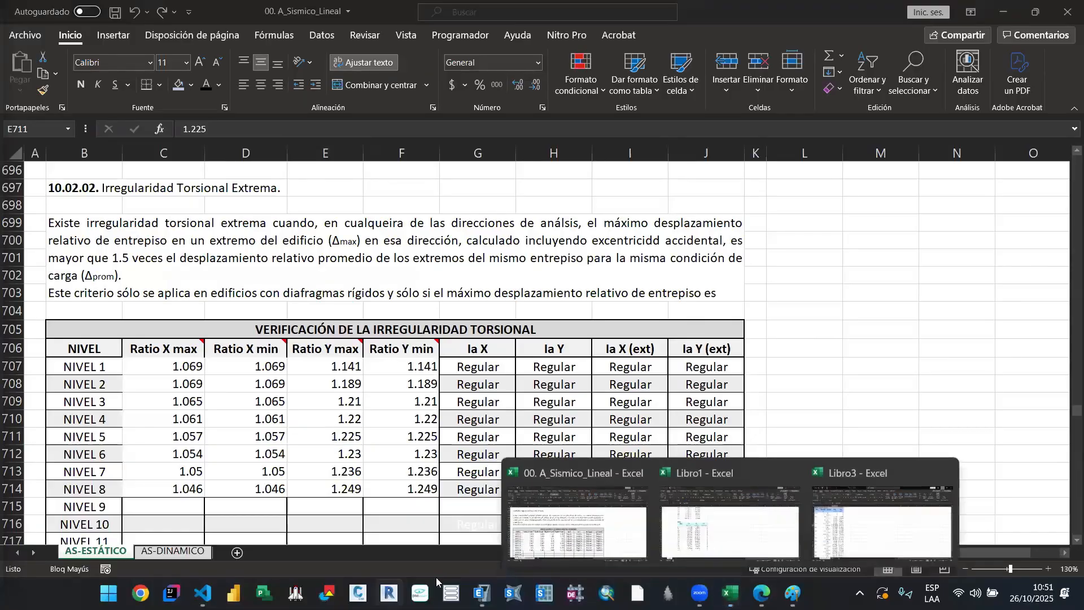
pyautogui.click(482, 593)
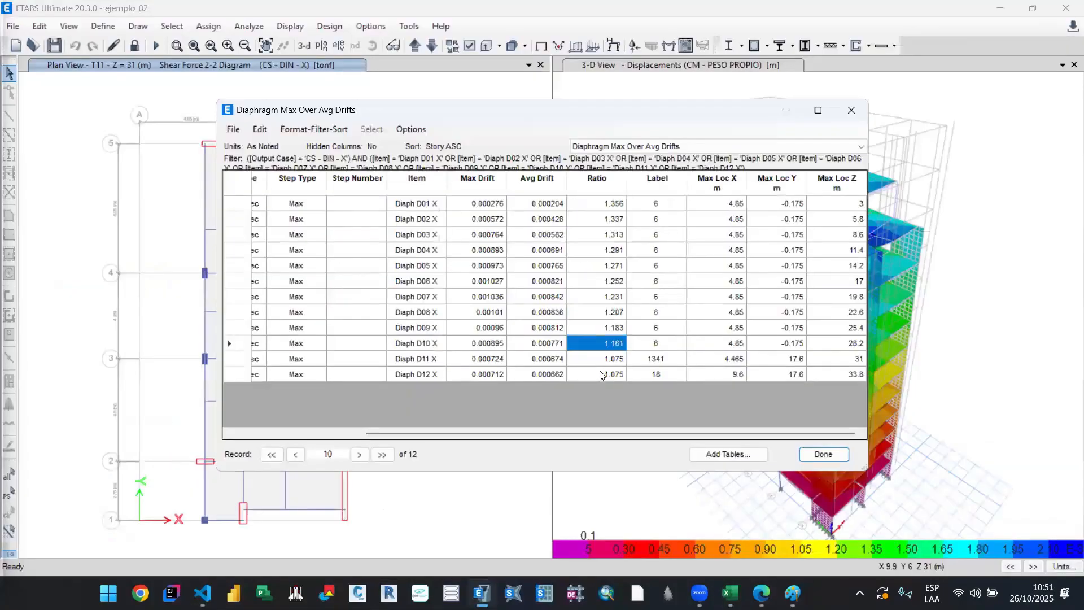
pyautogui.click(602, 374)
pyautogui.moveTo(641, 434); pyautogui.dragTo(745, 429)
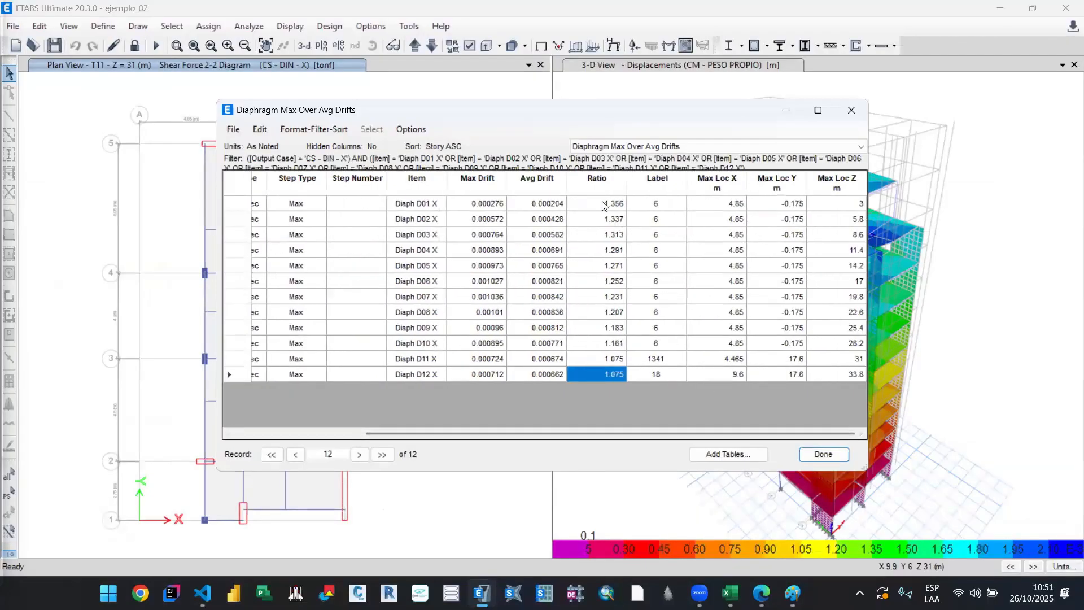
pyautogui.moveTo(604, 203); pyautogui.dragTo(609, 375)
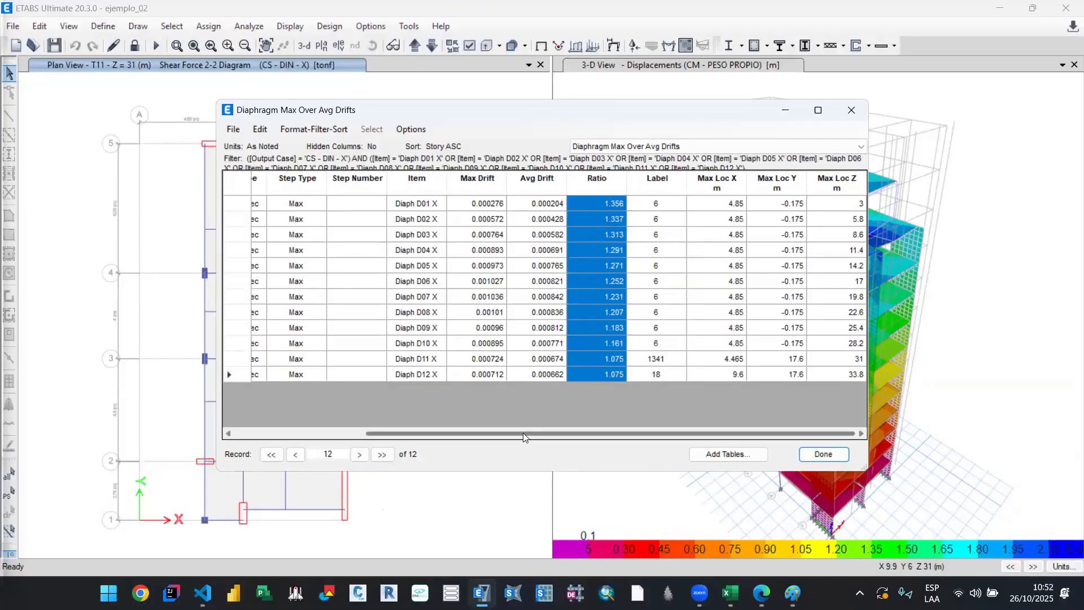
pyautogui.moveTo(524, 438)
pyautogui.mouseDown()
pyautogui.moveTo(387, 438)
pyautogui.moveTo(528, 439)
pyautogui.mouseUp()
pyautogui.click(714, 147)
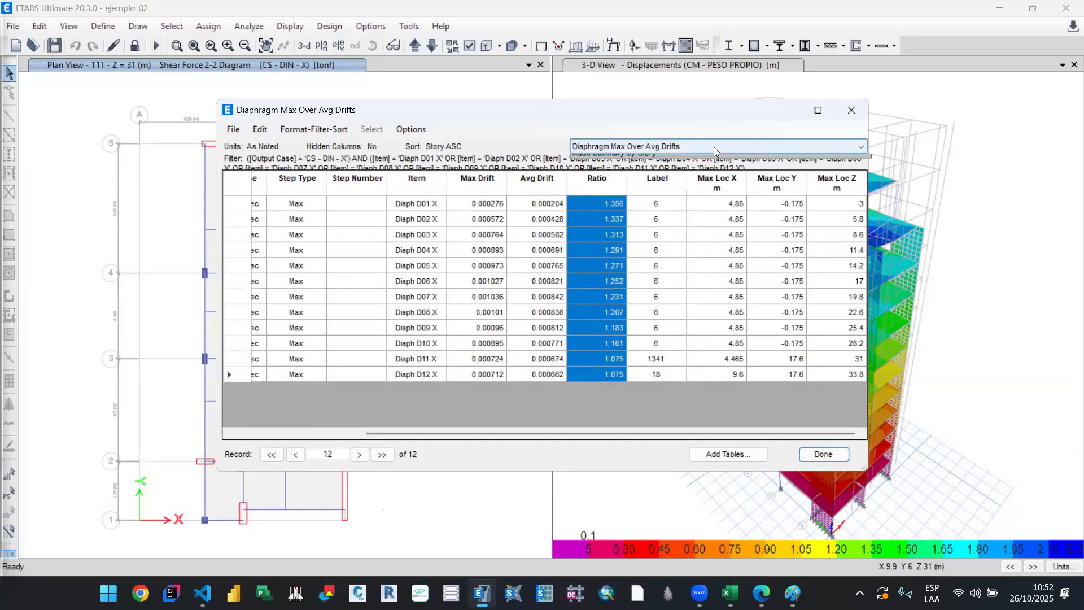
pyautogui.click(714, 146)
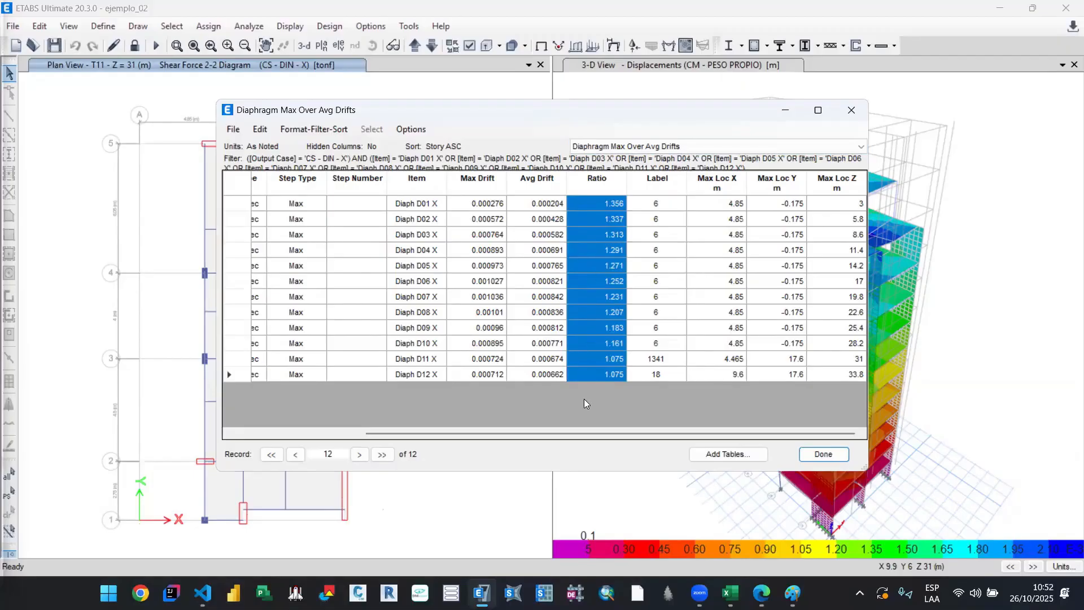
pyautogui.moveTo(603, 439); pyautogui.dragTo(701, 416)
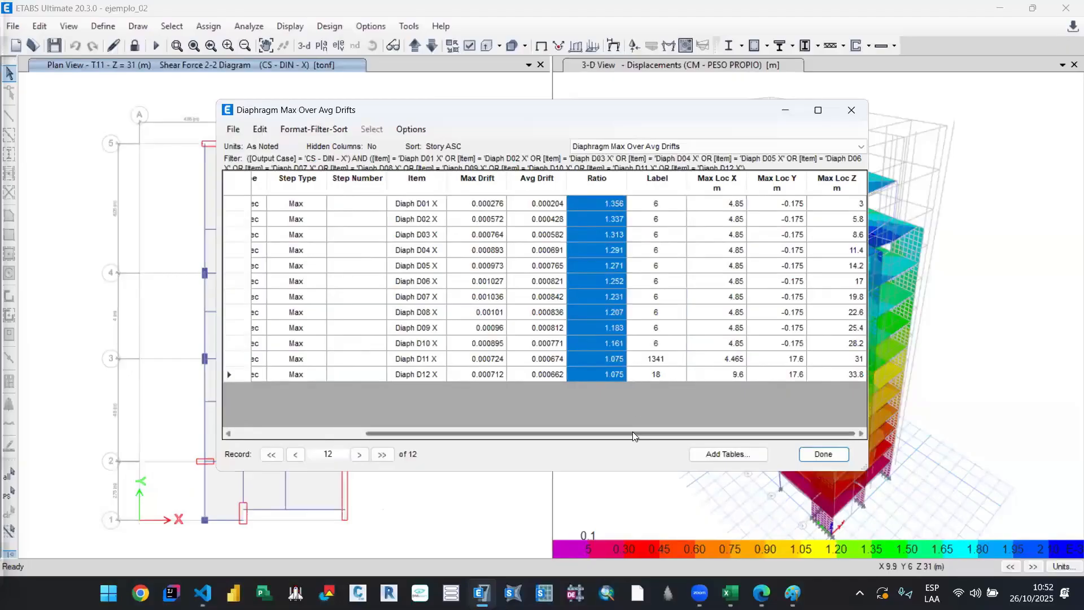
pyautogui.moveTo(560, 434); pyautogui.dragTo(495, 439)
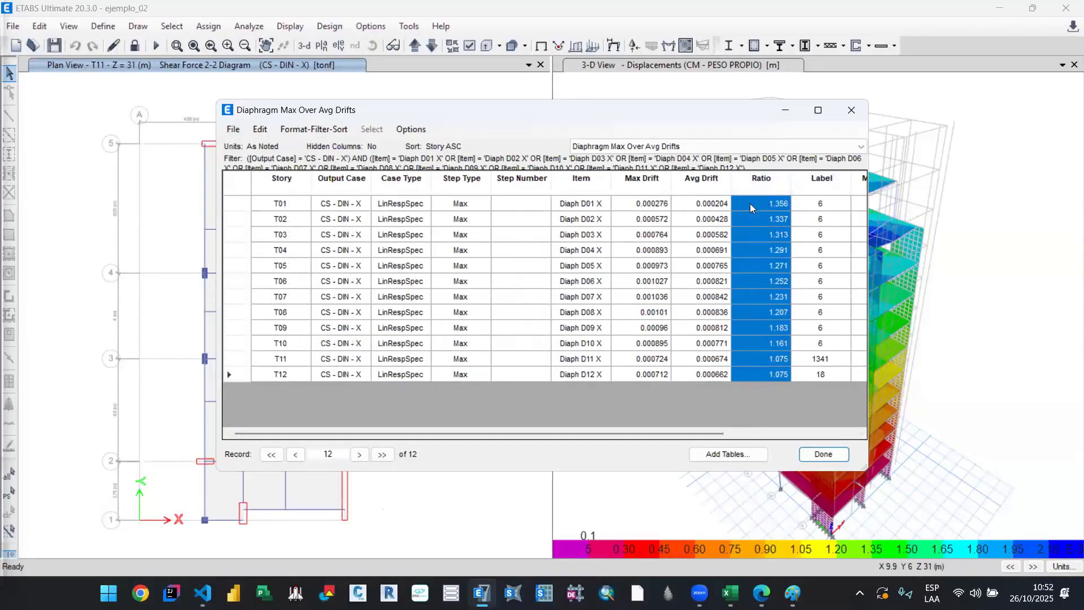
# Step: Select the Ratio values for stories T01 to T12, check the destination table in Excel and return to ETABS
pyautogui.click(469, 181)
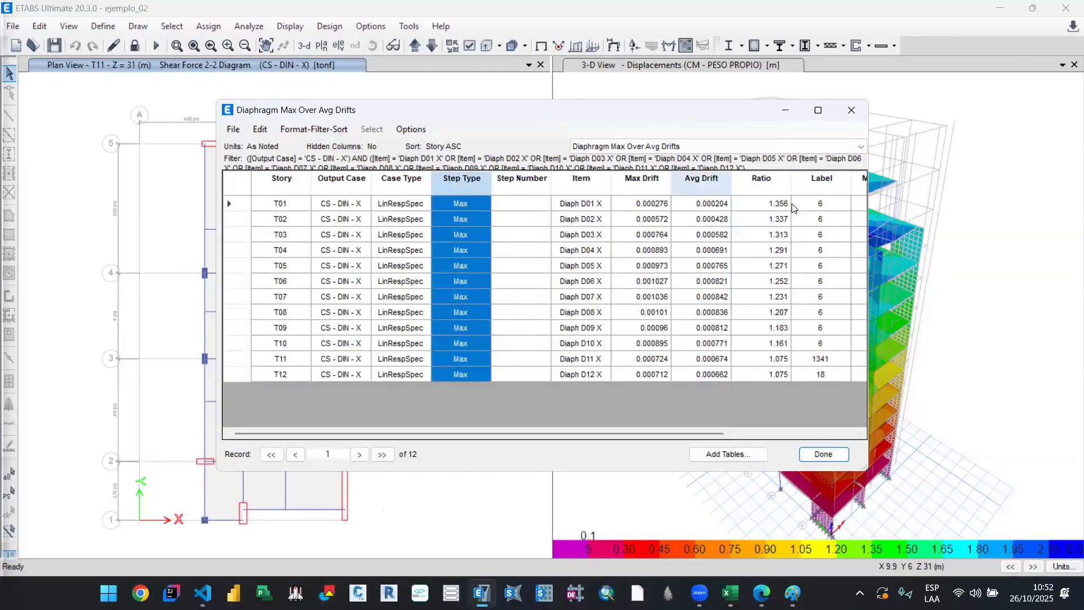
pyautogui.moveTo(777, 207); pyautogui.dragTo(732, 402)
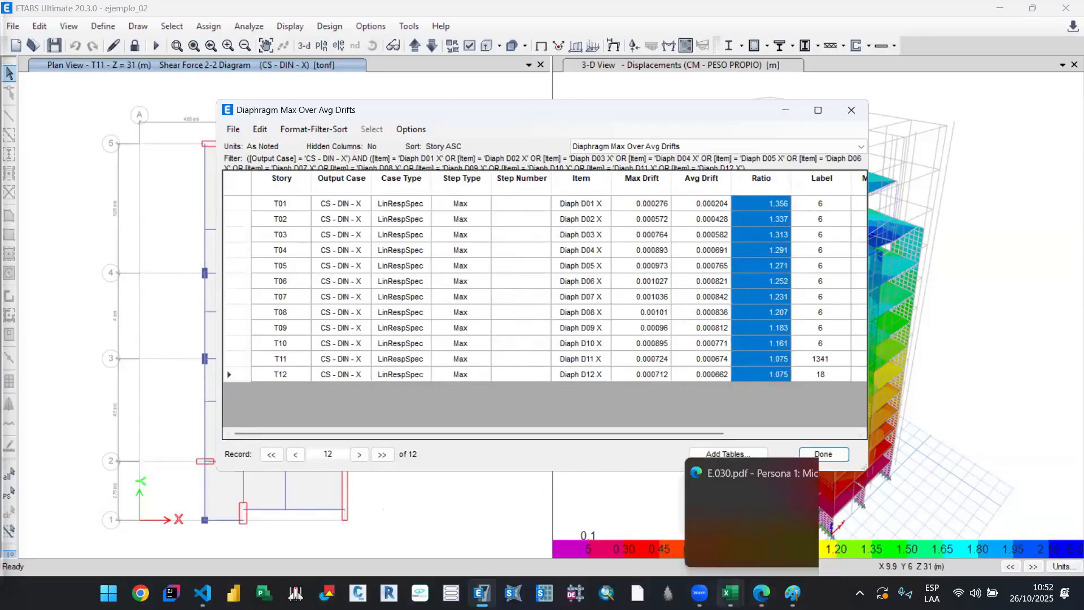
pyautogui.moveTo(729, 593)
pyautogui.click(565, 521)
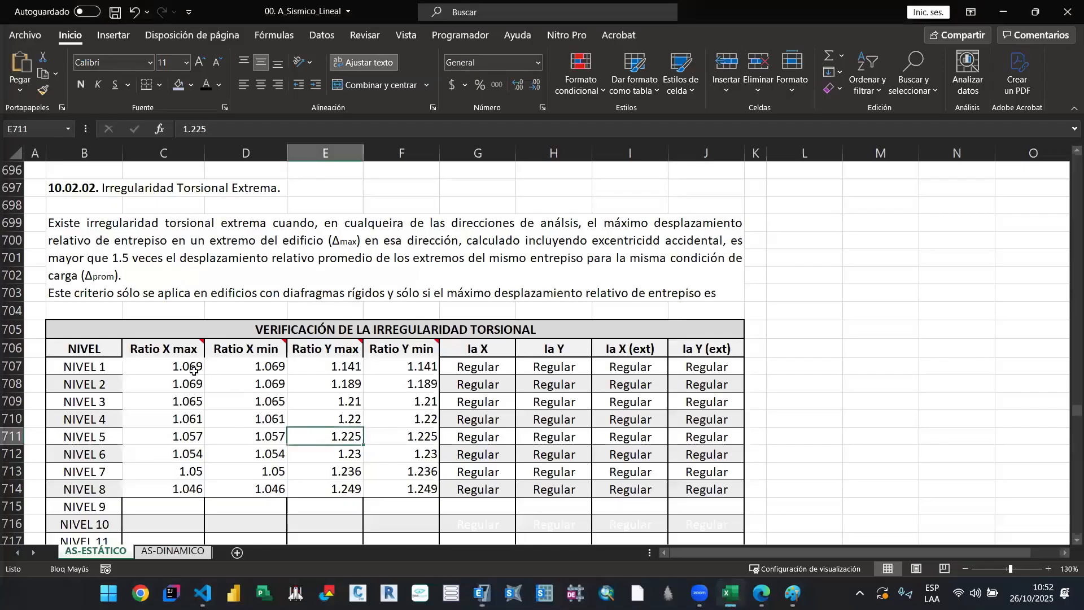
pyautogui.click(1005, 9)
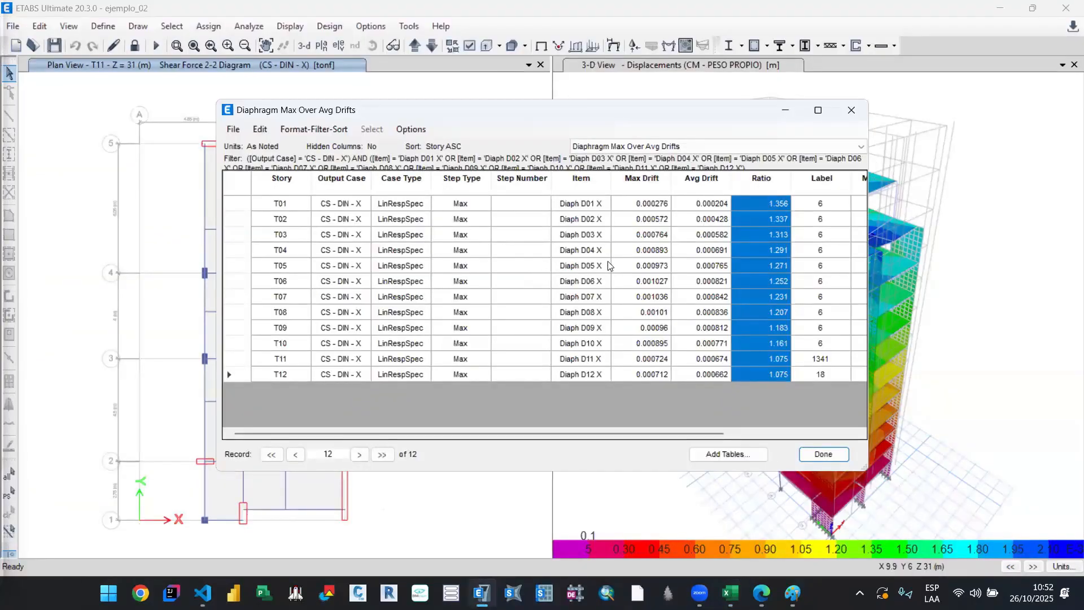
pyautogui.click(301, 189)
pyautogui.rightClick(300, 186)
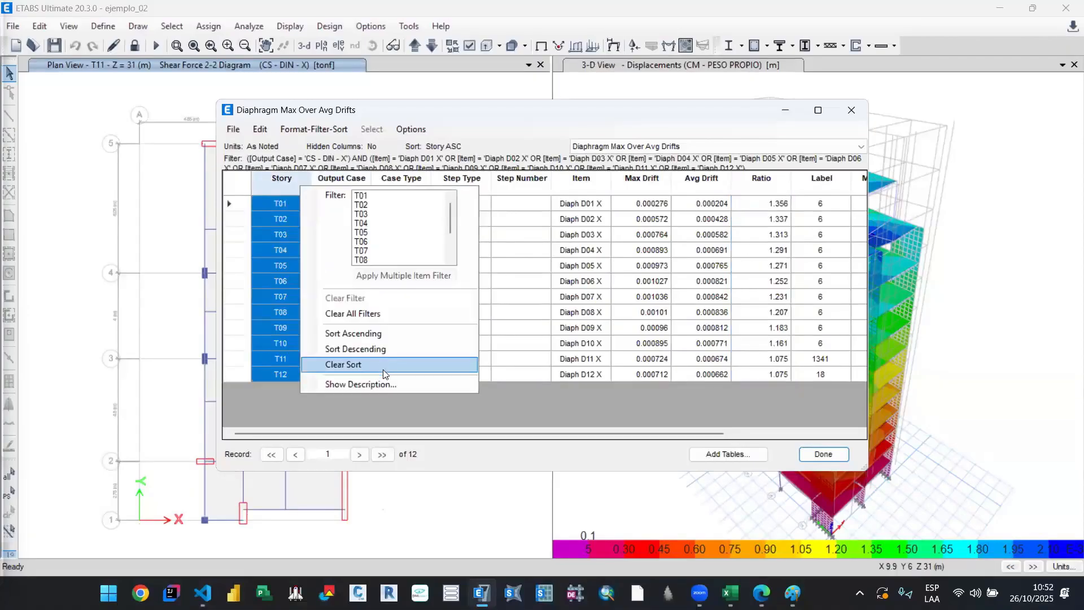
pyautogui.click(565, 400)
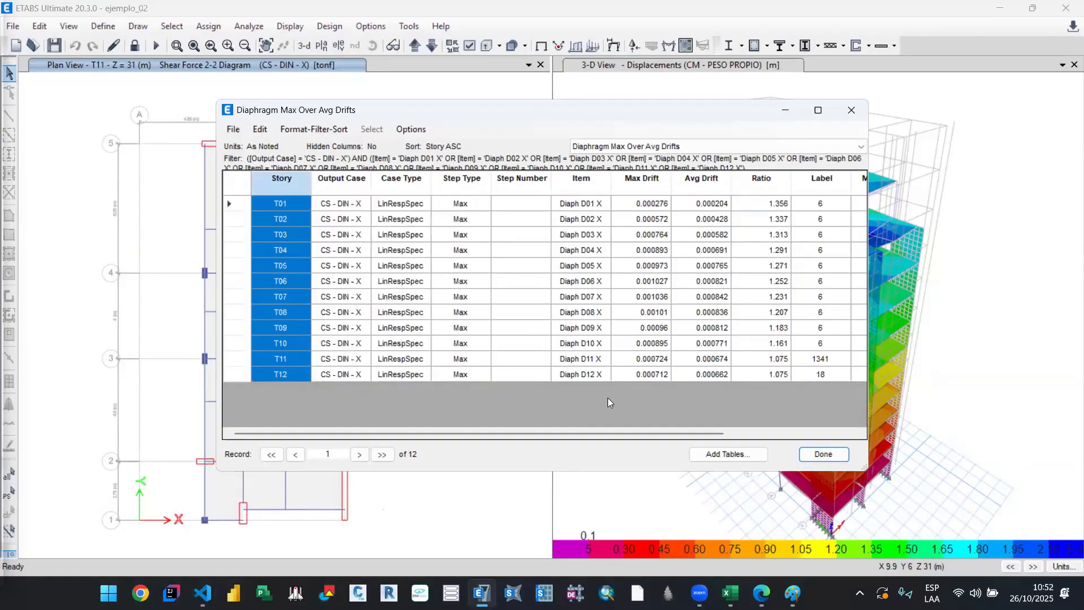
# Step: Close the Diaphragm Max Over Avg Drifts table and reopen the selection of tables for display
pyautogui.click(823, 455)
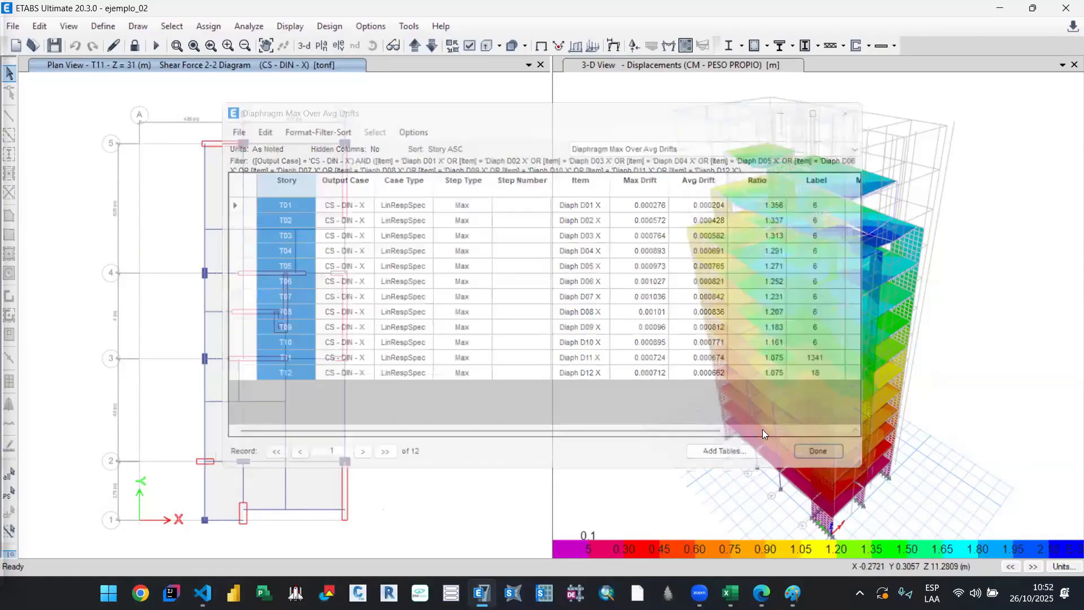
pyautogui.click(290, 26)
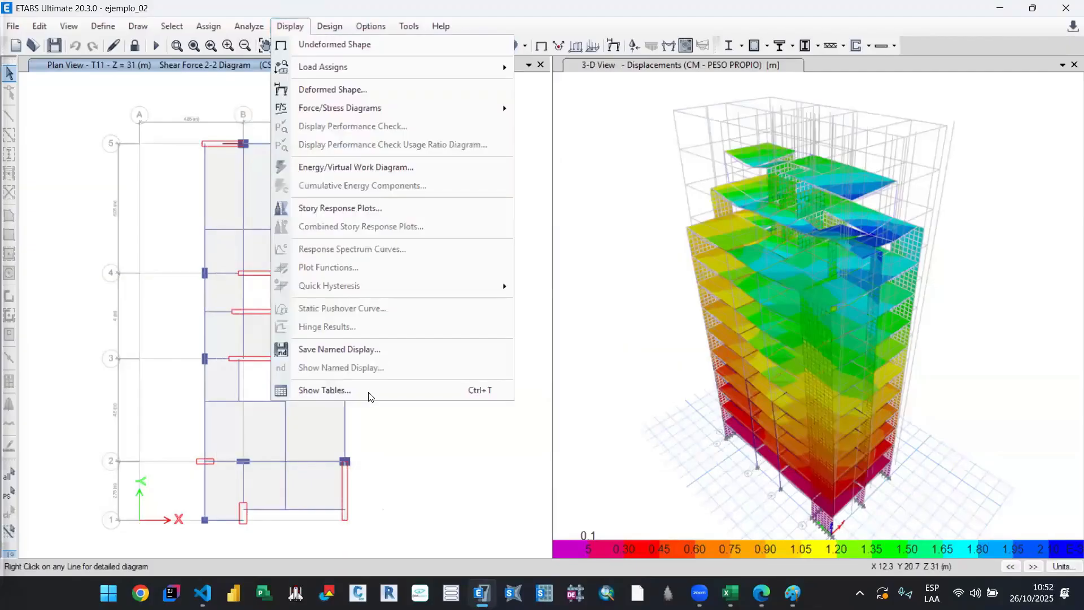
pyautogui.click(390, 383)
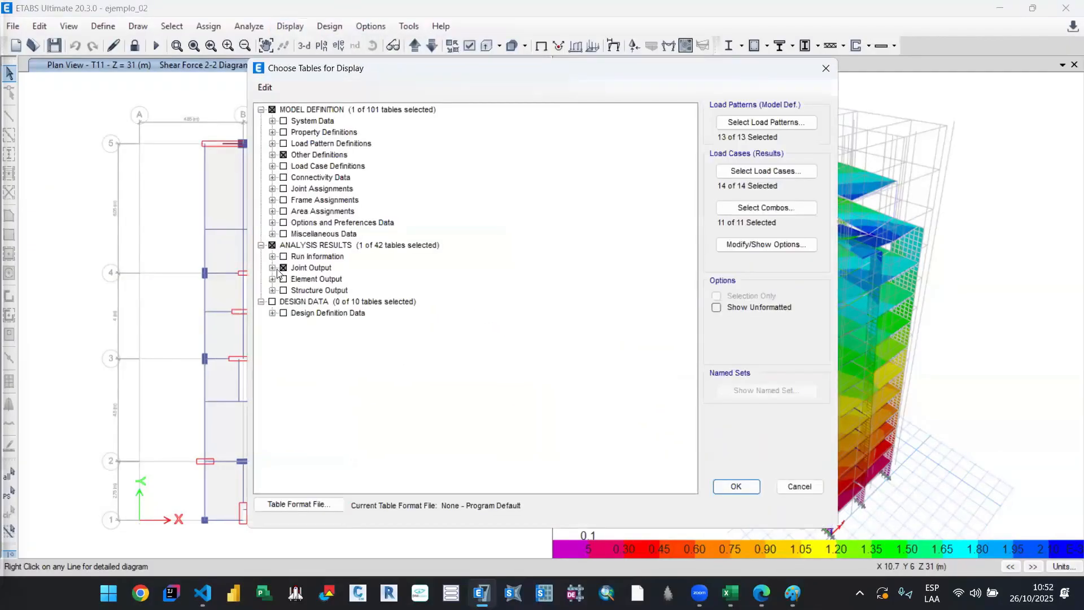
# Step: Add the Story Max Over Avg Displacements table to the joint displacement results and display it in the table viewer
pyautogui.click(272, 267)
pyautogui.click(284, 279)
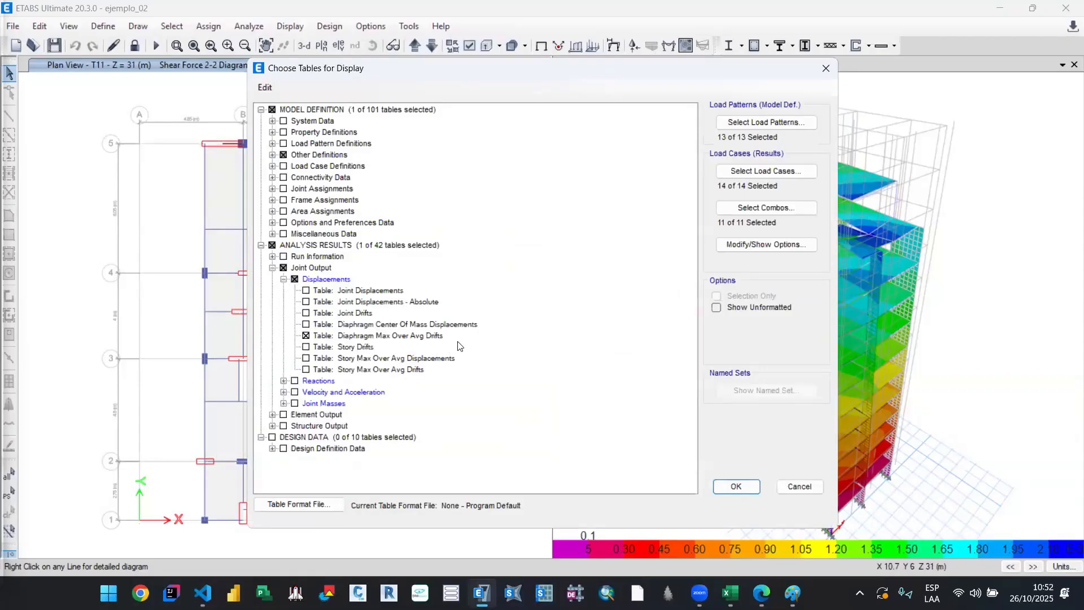
pyautogui.click(305, 358)
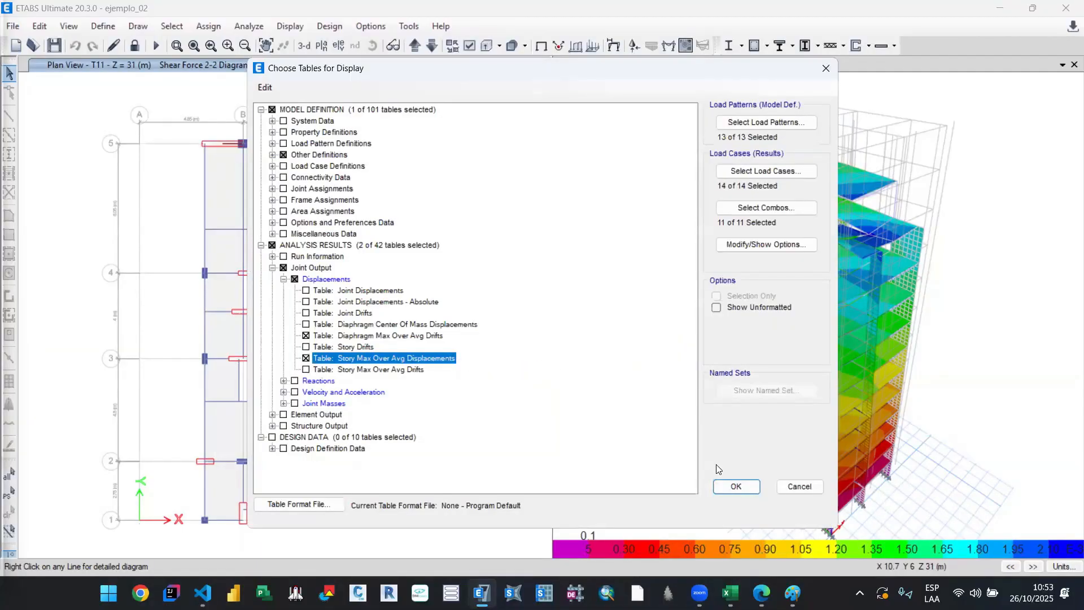
pyautogui.click(747, 489)
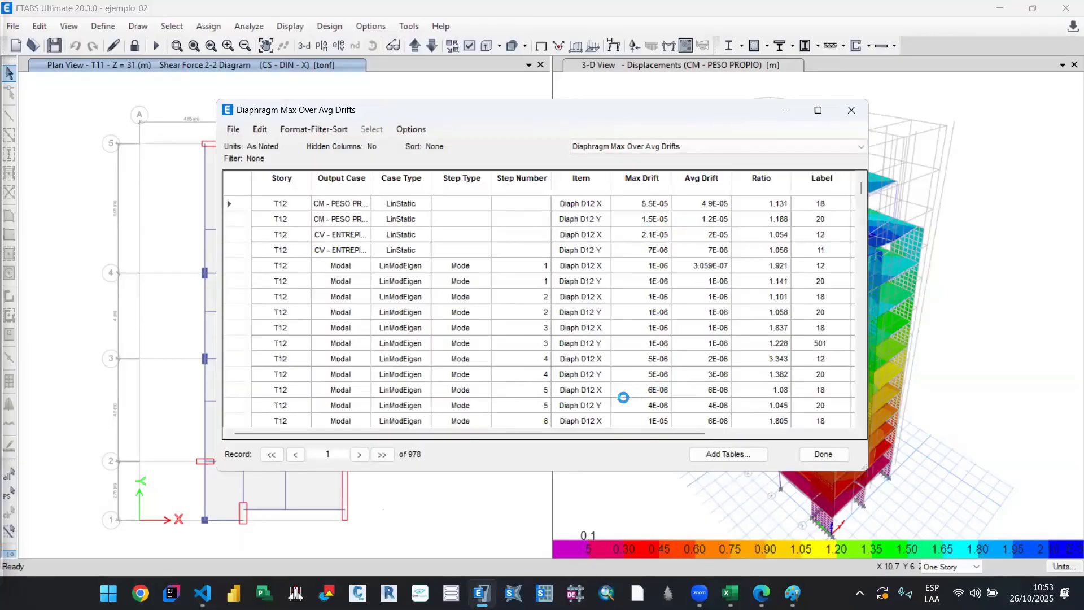
pyautogui.moveTo(640, 428); pyautogui.dragTo(781, 419)
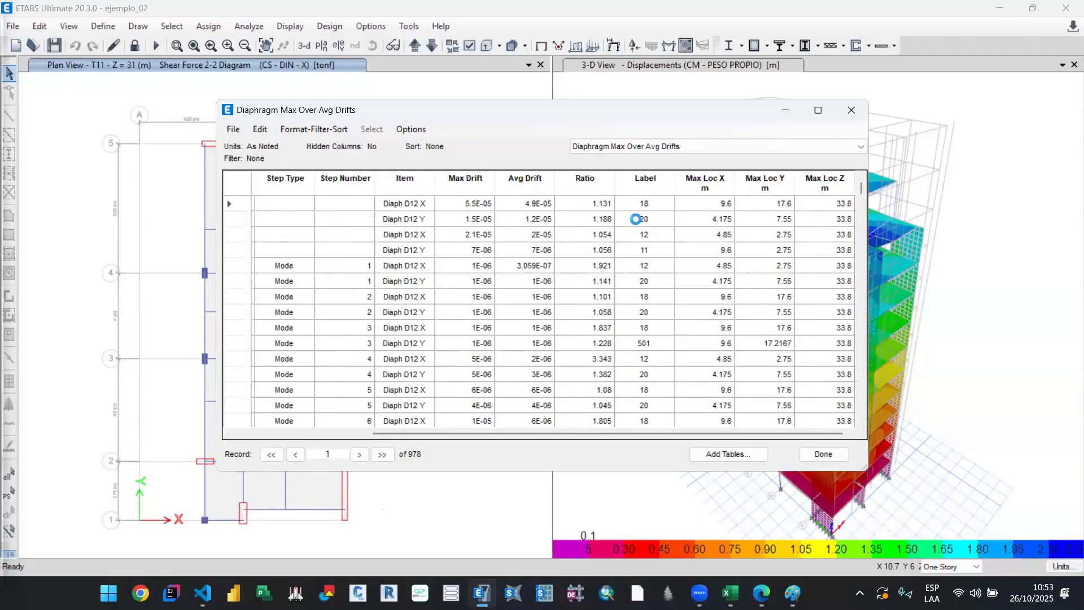
pyautogui.click(654, 151)
pyautogui.click(665, 177)
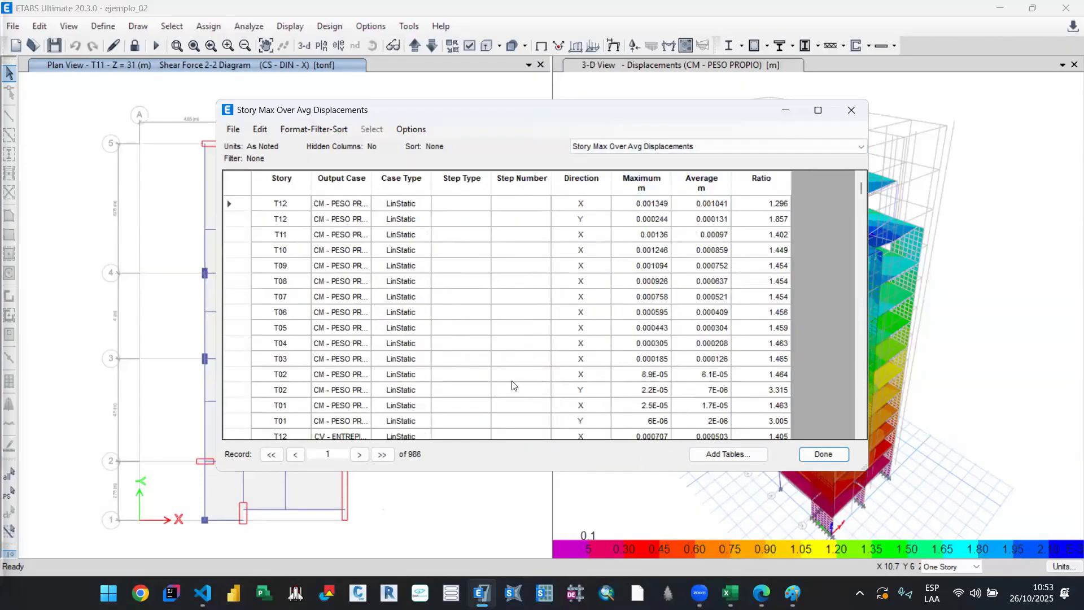
# Step: Filter the Story Max Over Avg Displacements table to the output case CS - DIN - X and review its rows
pyautogui.scroll(-1, 423, 282)
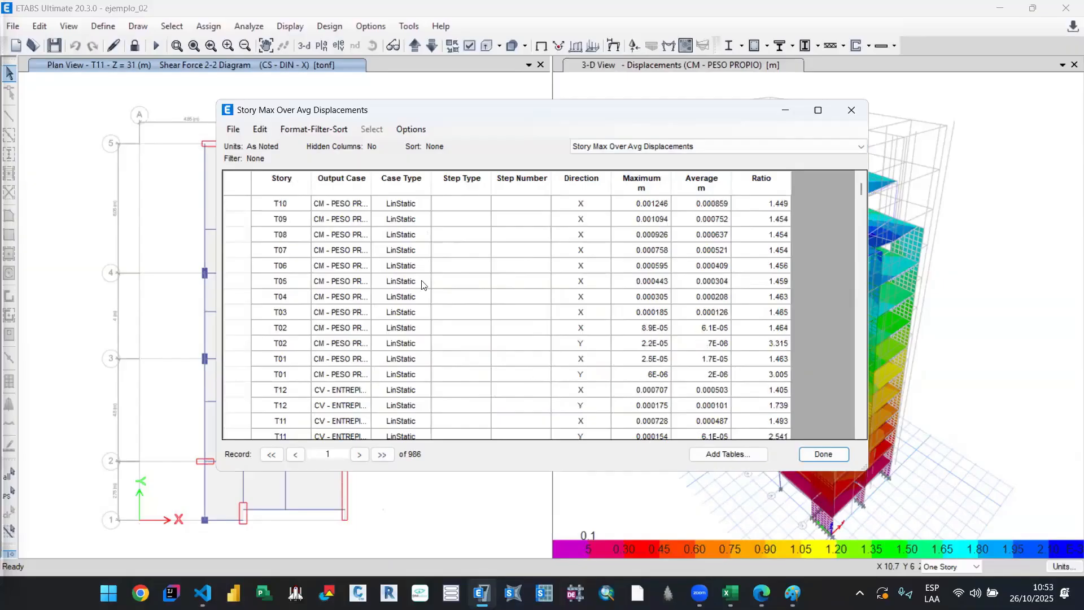
pyautogui.rightClick(290, 174)
pyautogui.click(337, 174)
pyautogui.click(337, 178)
pyautogui.rightClick(339, 178)
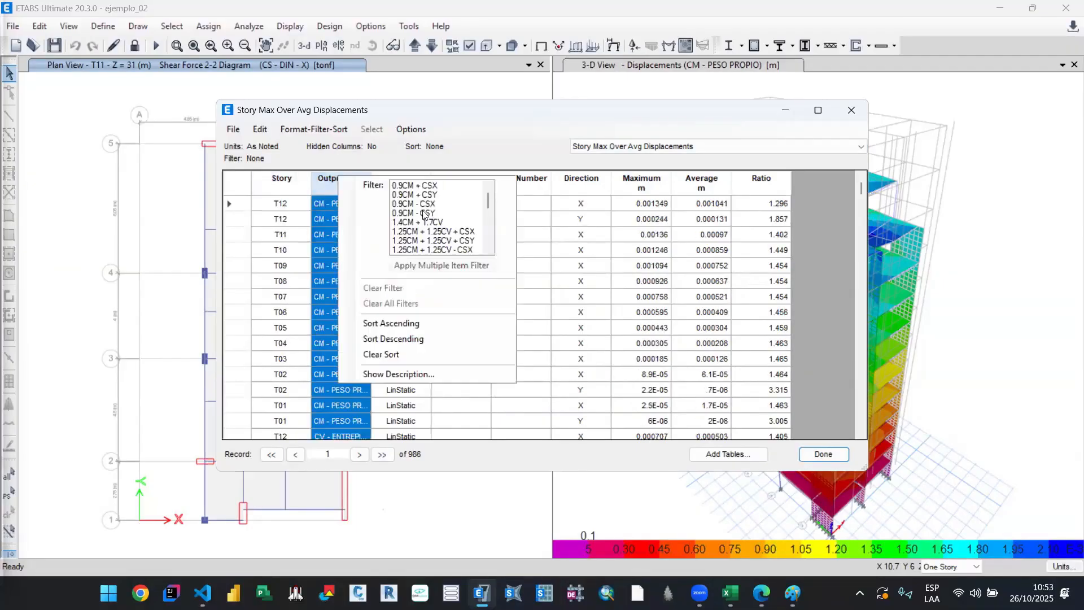
pyautogui.scroll(-3, 440, 220)
pyautogui.click(480, 250)
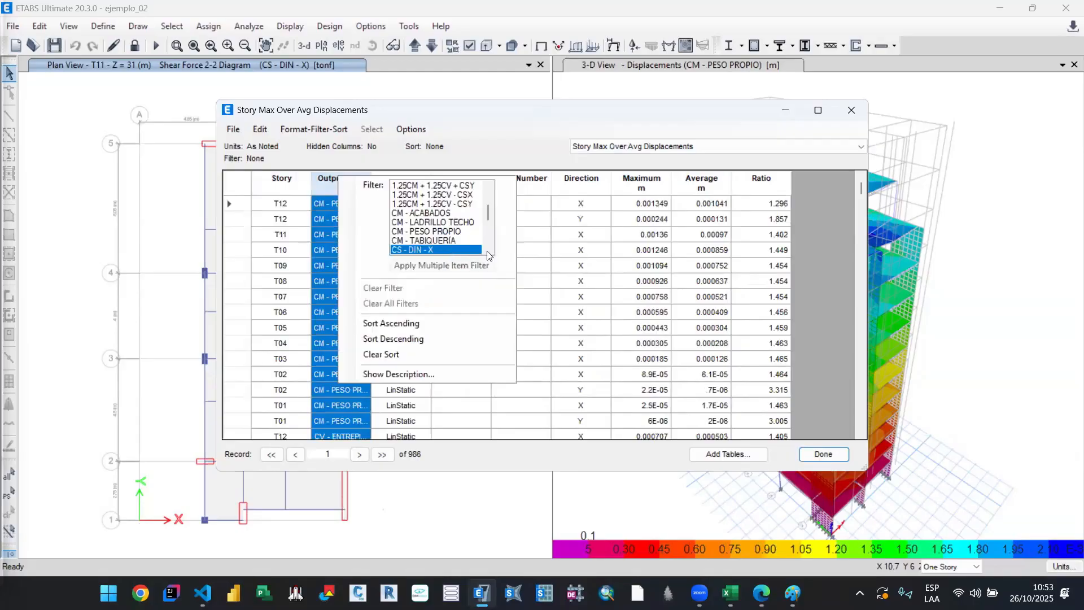
pyautogui.click(813, 281)
pyautogui.scroll(-1, 364, 257)
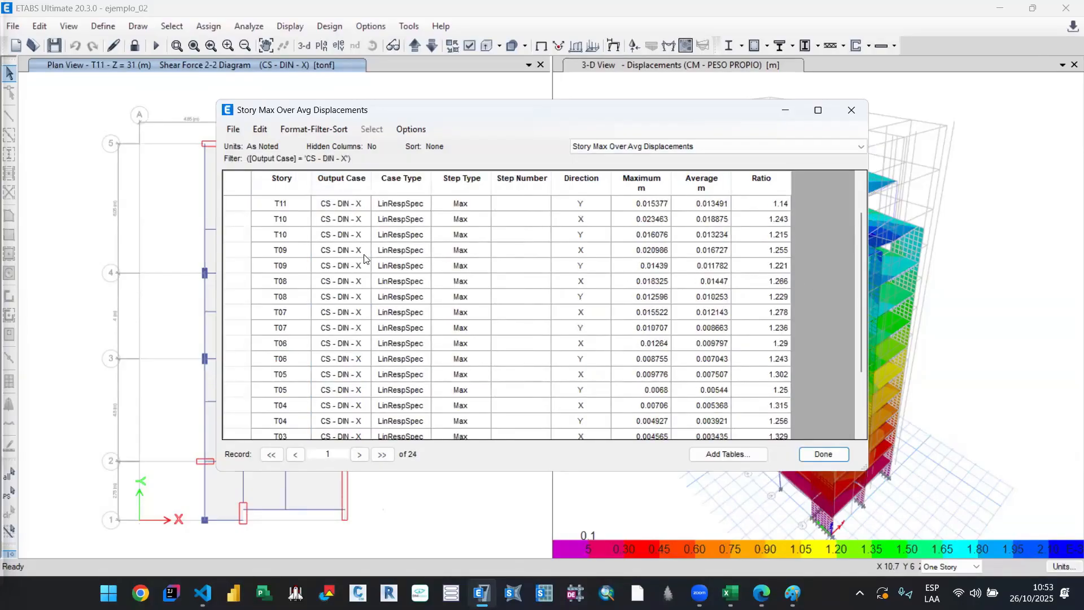
pyautogui.scroll(1, 364, 258)
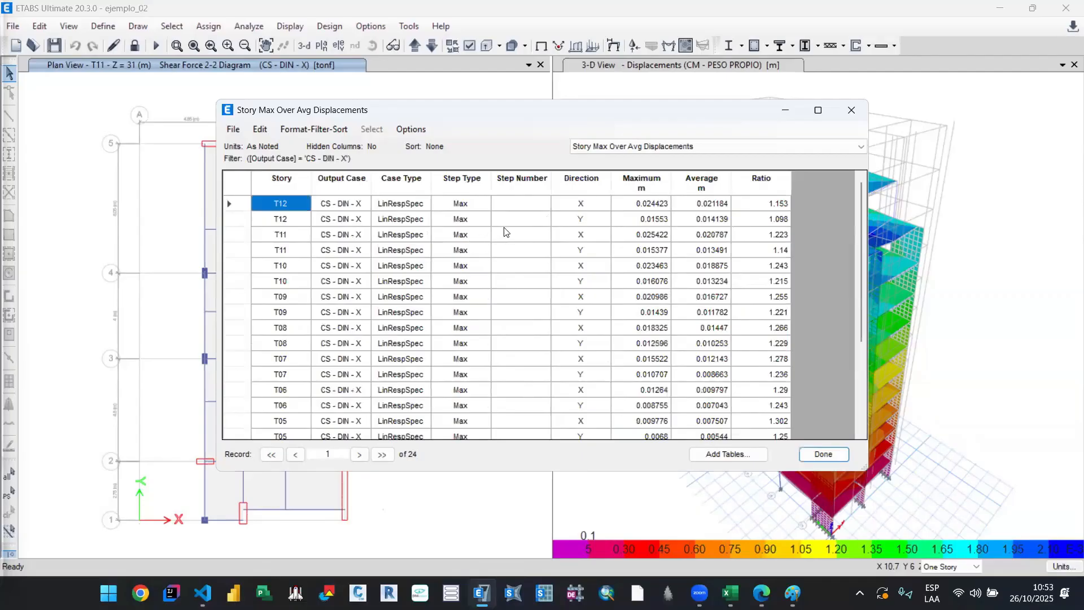
# Step: Restrict the Story Max Over Avg Displacements rows to direction X
pyautogui.rightClick(583, 173)
pyautogui.click(661, 183)
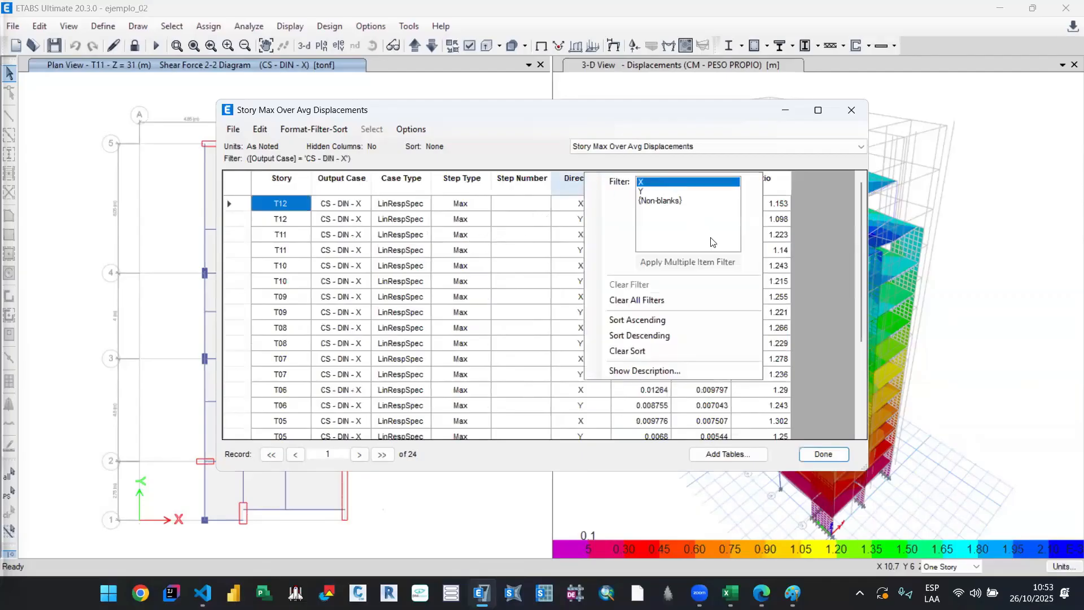
pyautogui.click(818, 306)
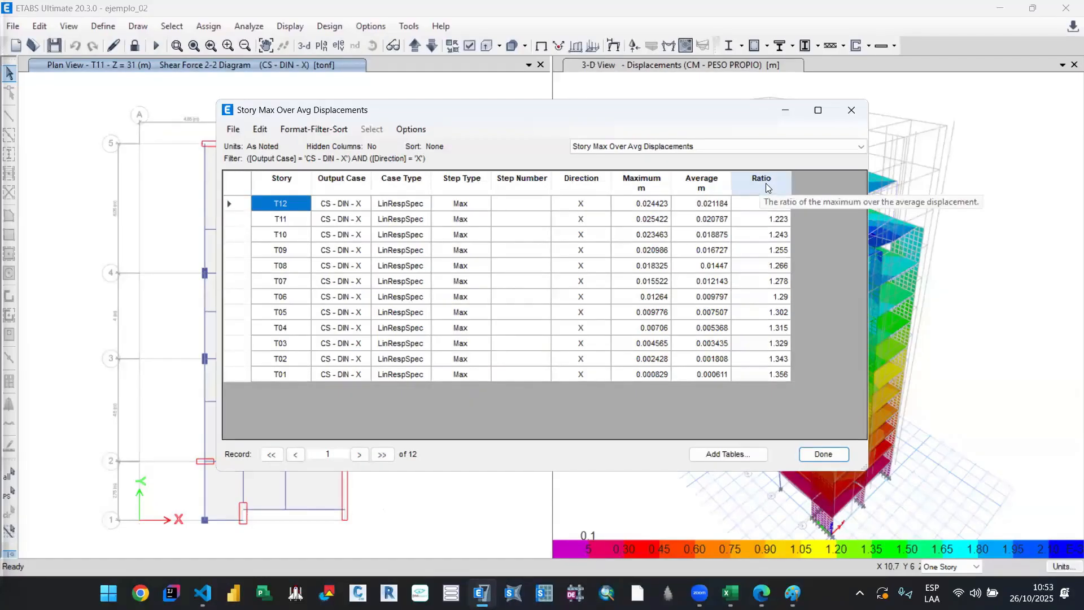
# Step: In the Diaphragm Max Over Avg Drifts table, filter the output case to CS - DIN - X and sort by story ascending
pyautogui.click(759, 147)
pyautogui.click(723, 159)
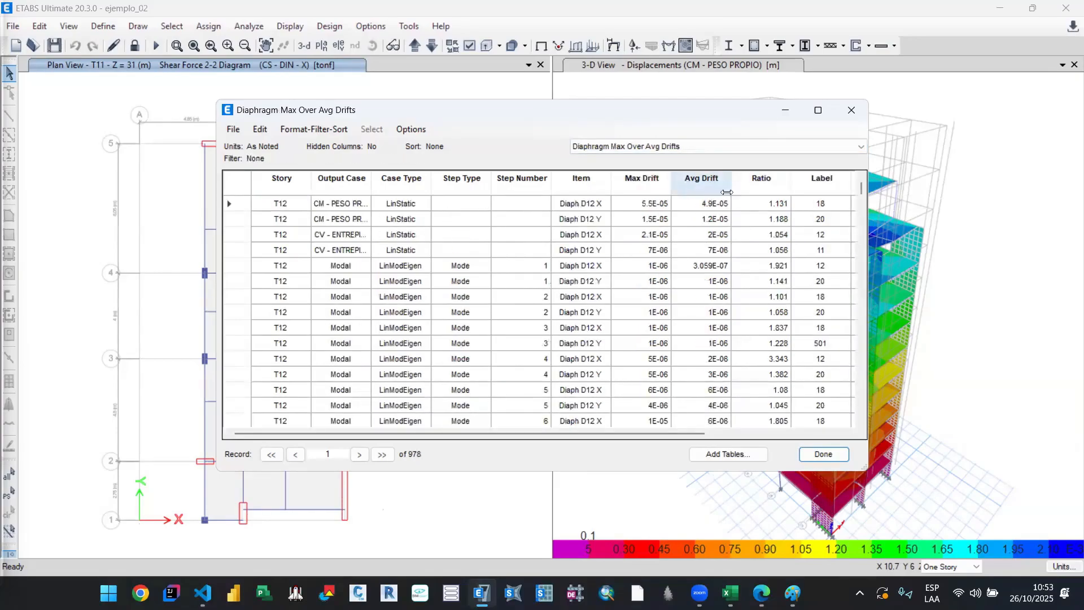
pyautogui.rightClick(295, 183)
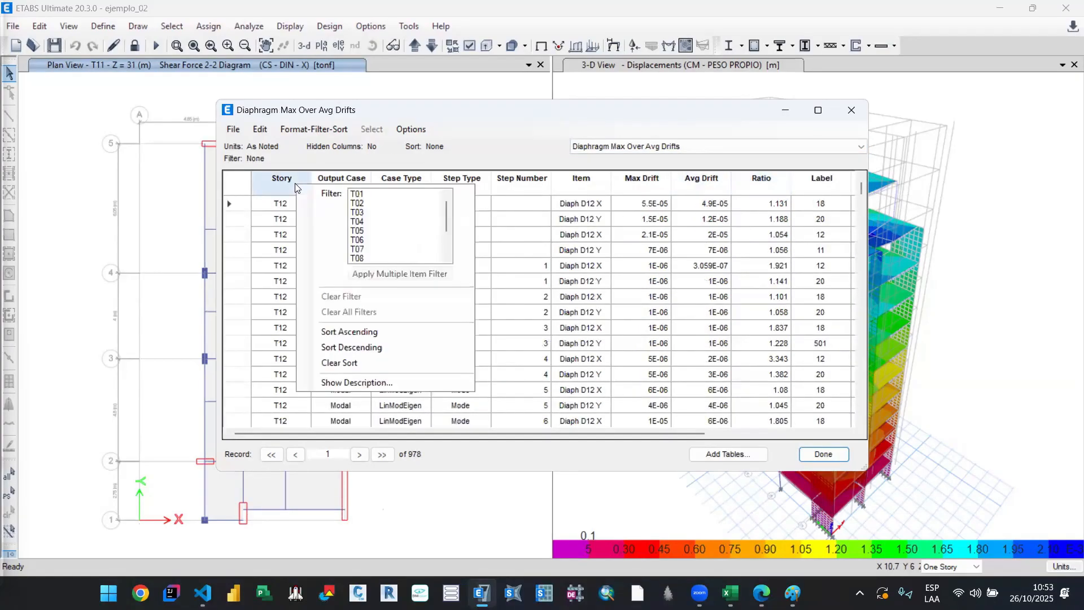
pyautogui.click(319, 179)
pyautogui.rightClick(347, 181)
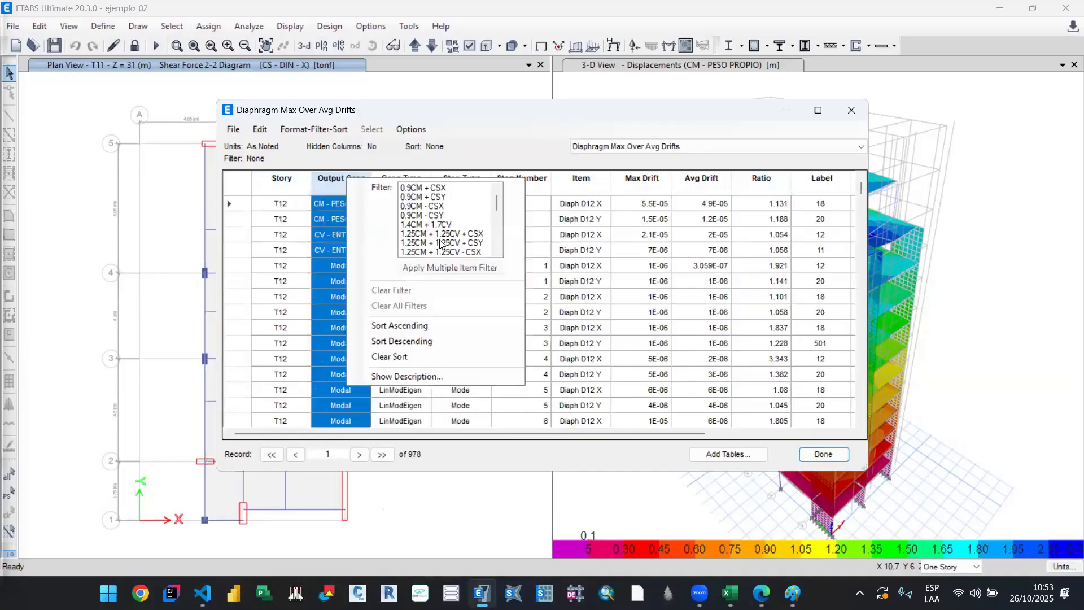
pyautogui.scroll(-2, 441, 244)
pyautogui.scroll(-3, 441, 244)
pyautogui.click(435, 197)
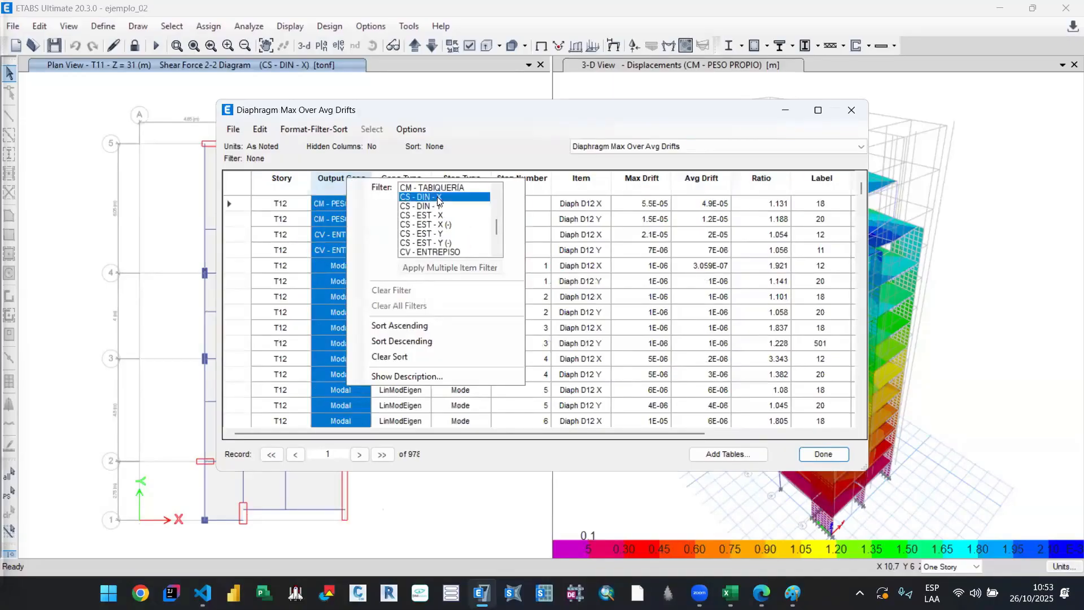
pyautogui.click(317, 184)
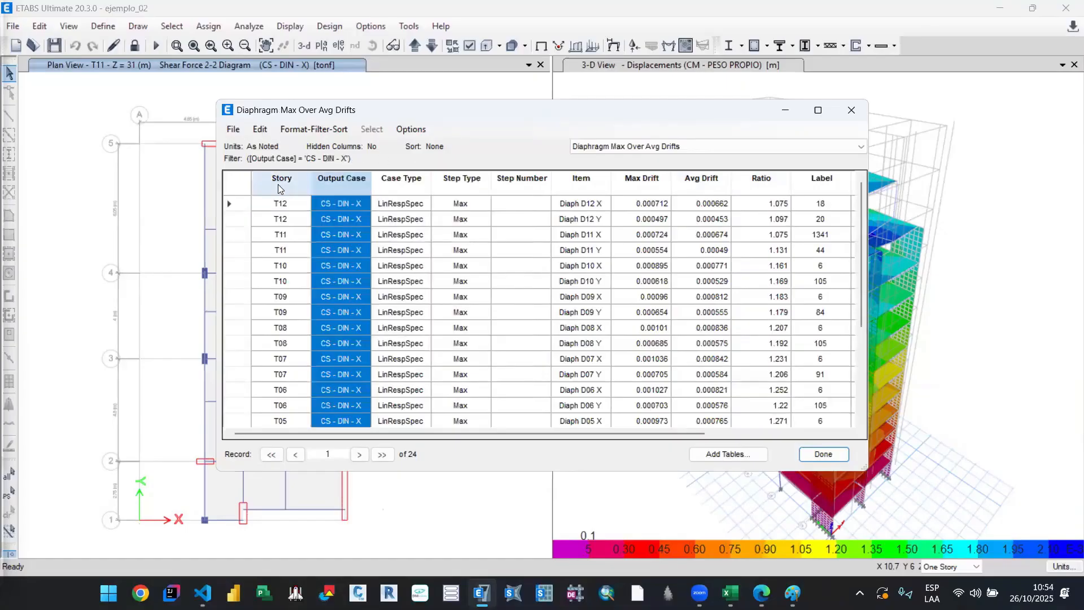
pyautogui.rightClick(278, 184)
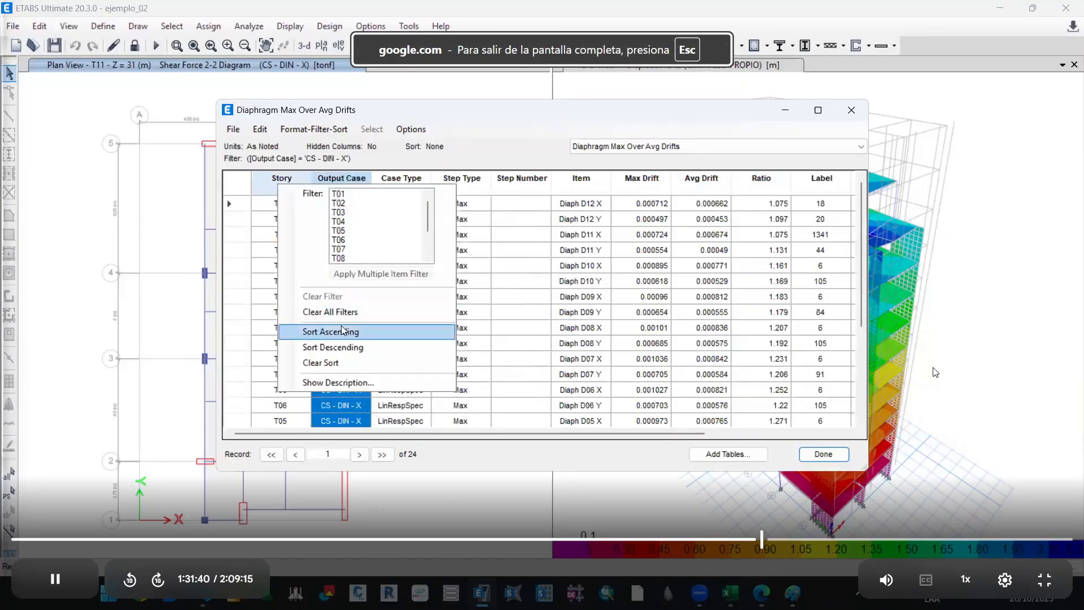
pyautogui.click(308, 330)
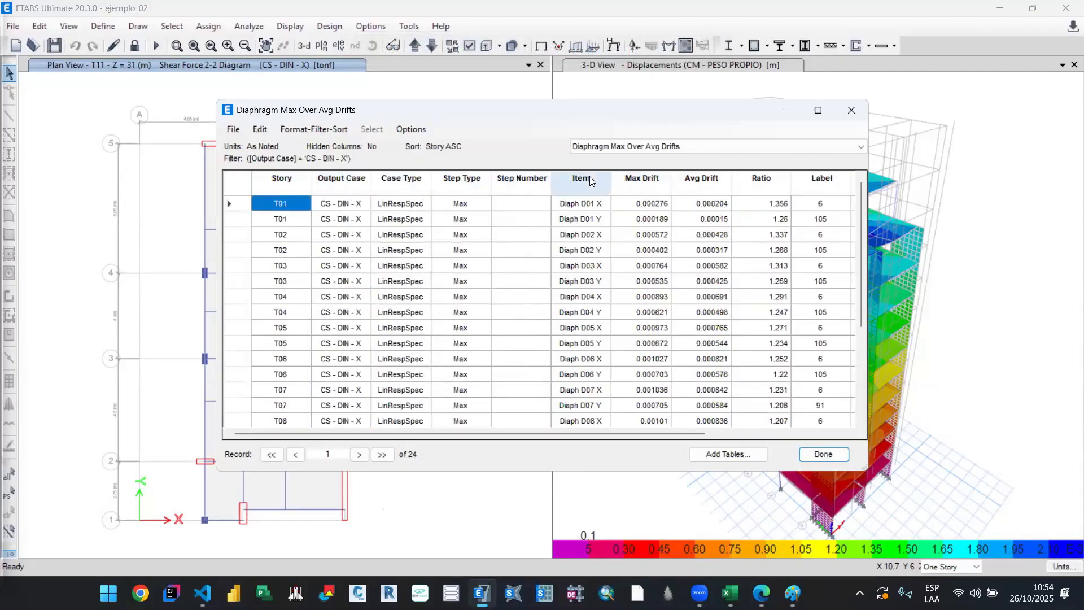
# Step: Filter the Item column to the X-direction entries of all twelve diaphragms, Diaph D01 X to Diaph D12 X
pyautogui.rightClick(695, 206)
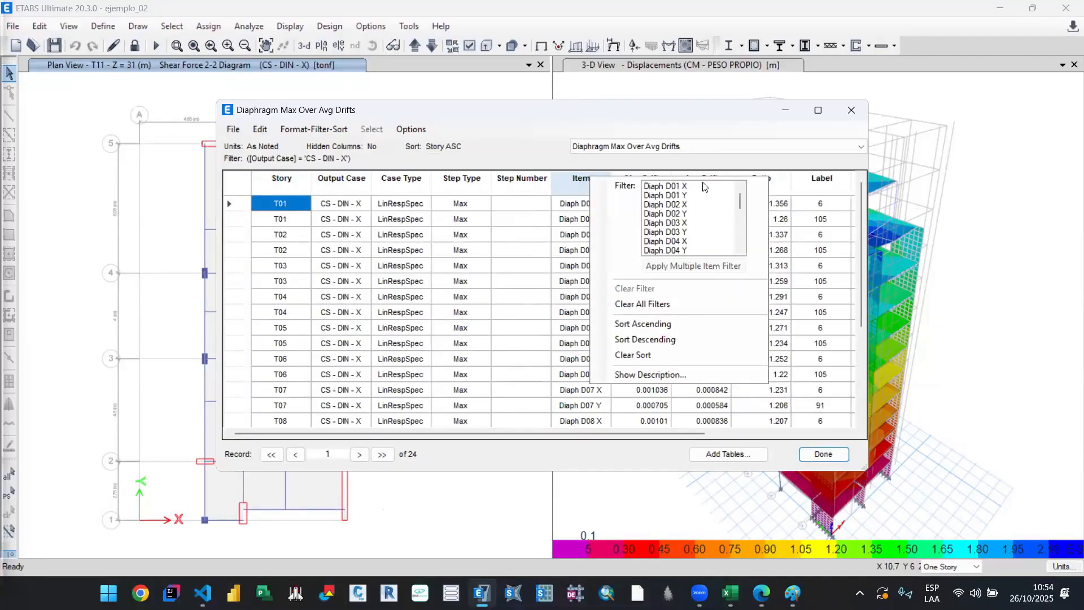
pyautogui.click(698, 187)
pyautogui.keyDown('ctrl'); pyautogui.click(701, 204); pyautogui.keyUp('ctrl')
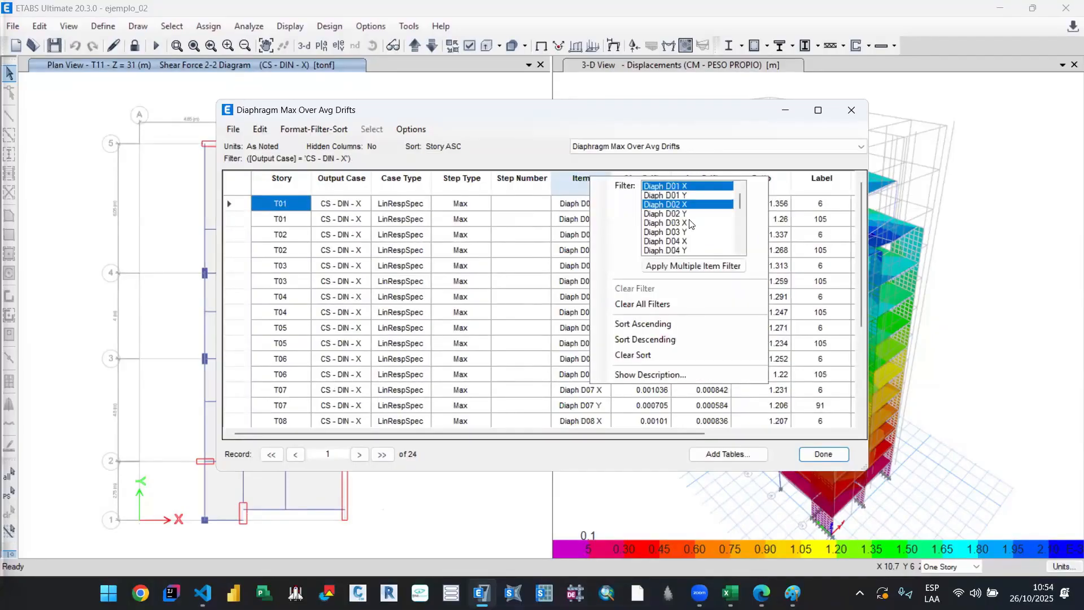
pyautogui.keyDown('ctrl'); pyautogui.click(692, 223); pyautogui.keyUp('ctrl')
pyautogui.keyDown('ctrl'); pyautogui.click(695, 241); pyautogui.keyUp('ctrl')
pyautogui.scroll(-1, 694, 243)
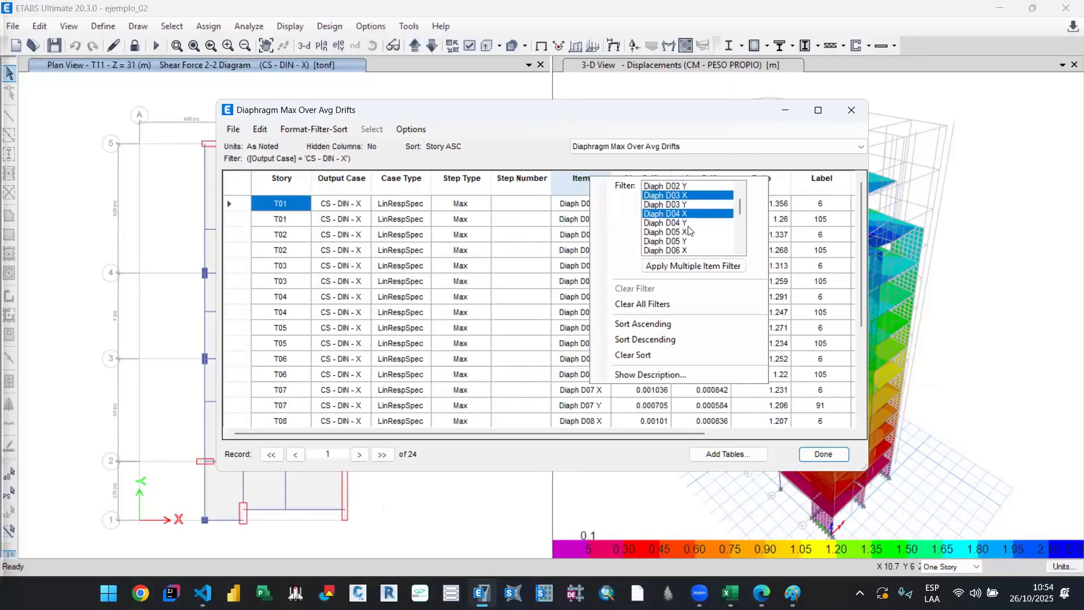
pyautogui.keyDown('ctrl'); pyautogui.click(690, 232); pyautogui.keyUp('ctrl')
pyautogui.keyDown('ctrl'); pyautogui.click(689, 250); pyautogui.keyUp('ctrl')
pyautogui.scroll(-1, 689, 248)
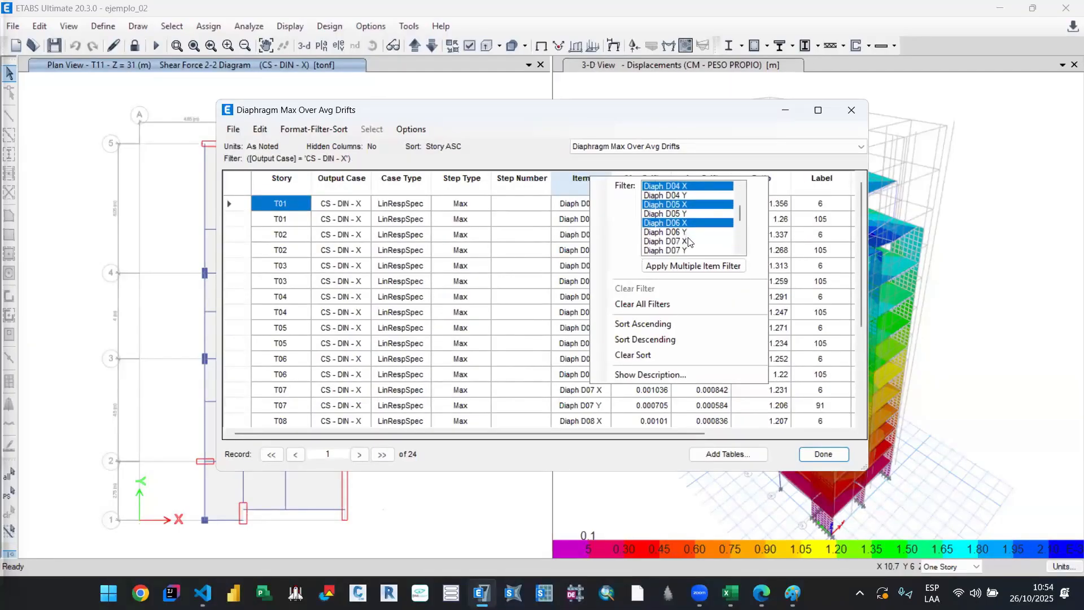
pyautogui.keyDown('ctrl'); pyautogui.click(687, 242); pyautogui.keyUp('ctrl')
pyautogui.scroll(-1, 690, 240)
pyautogui.keyDown('ctrl'); pyautogui.click(689, 242); pyautogui.keyUp('ctrl')
pyautogui.scroll(-1, 689, 249)
pyautogui.keyDown('ctrl'); pyautogui.click(689, 251); pyautogui.keyUp('ctrl')
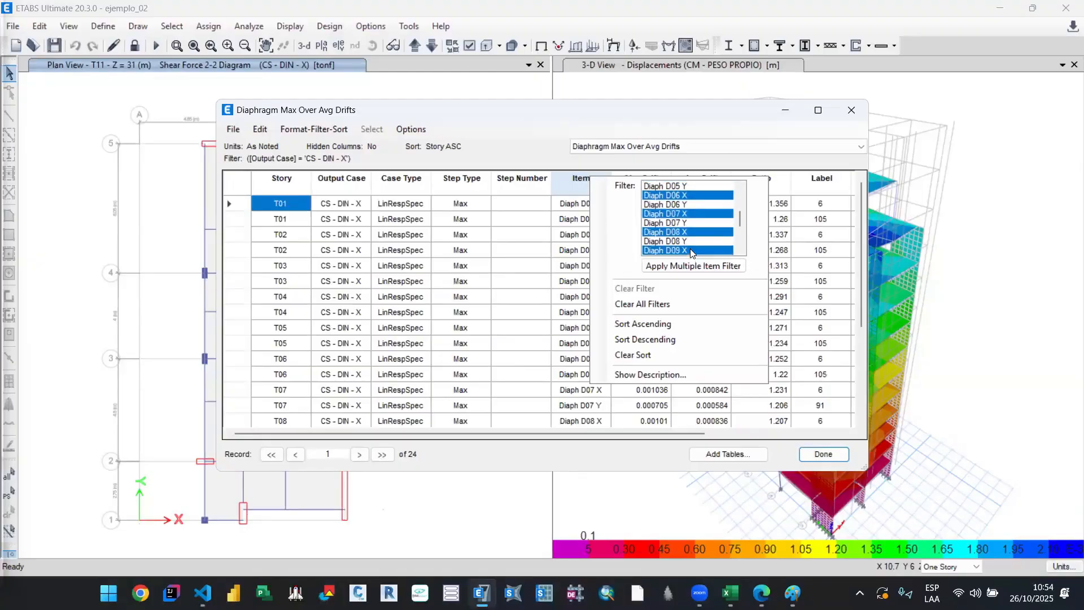
pyautogui.scroll(-2, 689, 249)
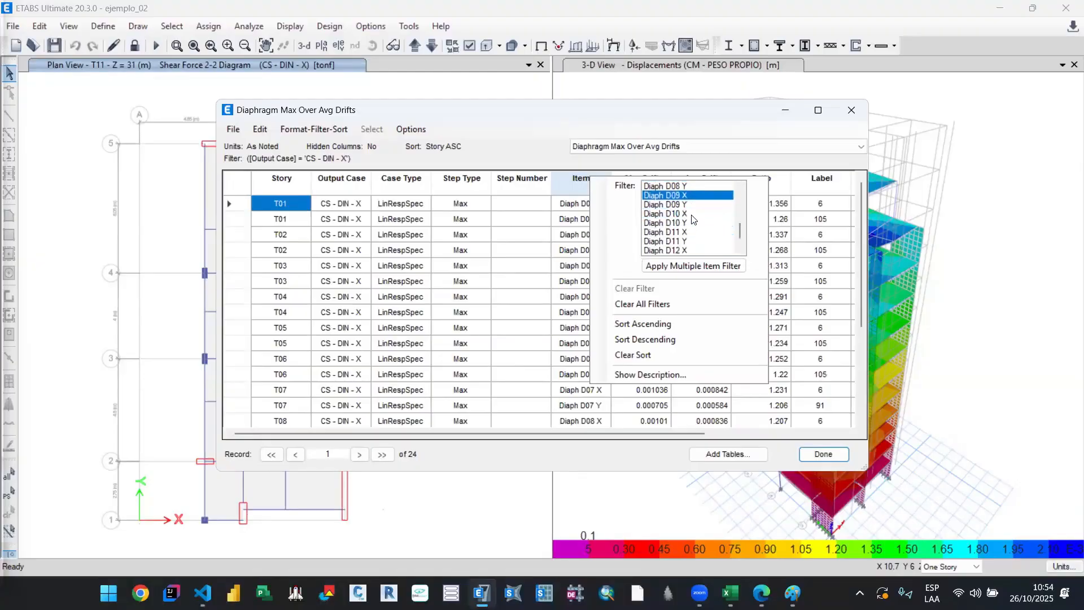
pyautogui.click(696, 267)
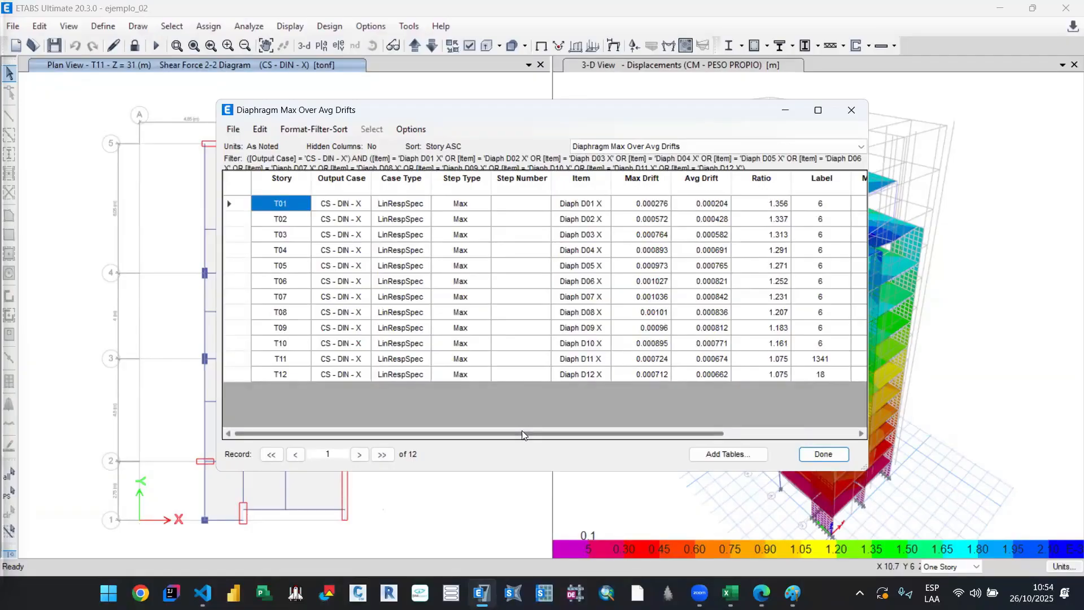
# Step: Export the filtered Diaphragm Max Over Avg Drifts table to Excel and switch to the resulting workbook
pyautogui.moveTo(522, 427); pyautogui.dragTo(265, 158)
pyautogui.click(233, 129)
pyautogui.moveTo(342, 145)
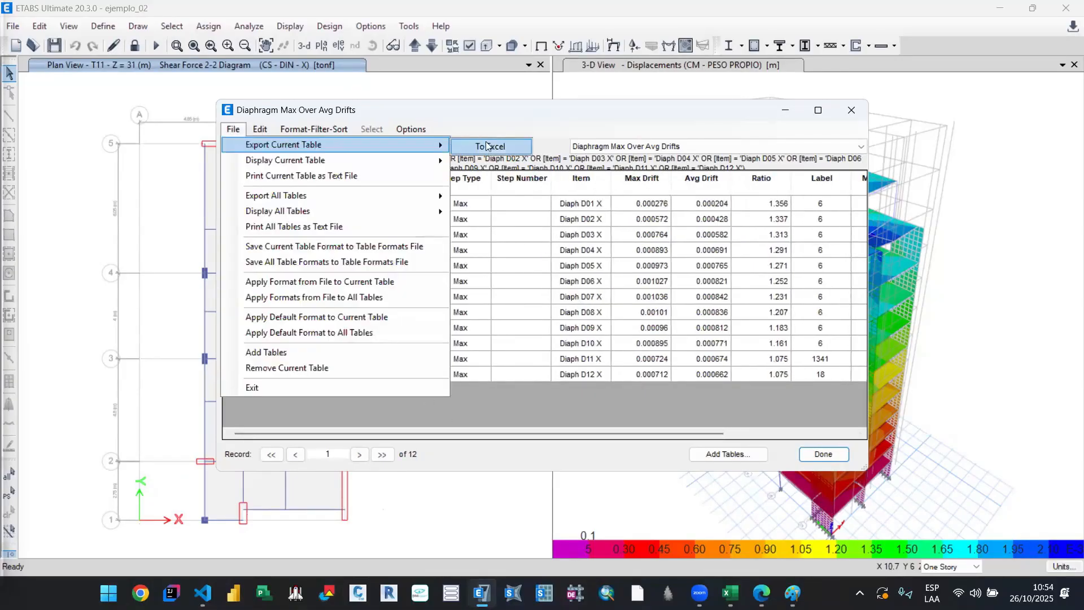
pyautogui.click(488, 146)
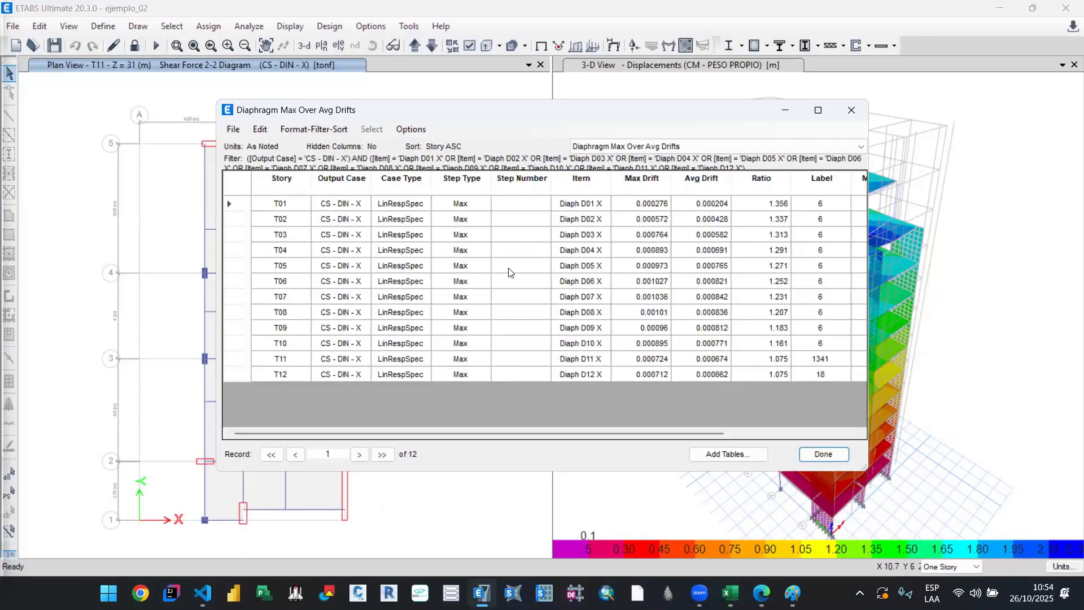
pyautogui.moveTo(730, 593)
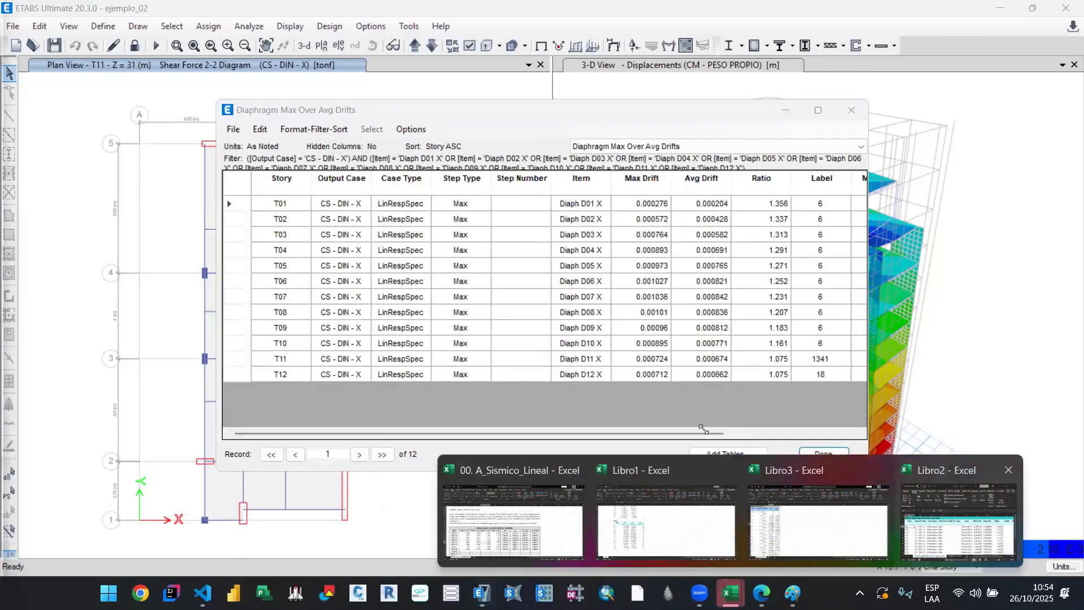
pyautogui.click(953, 508)
pyautogui.click(510, 163)
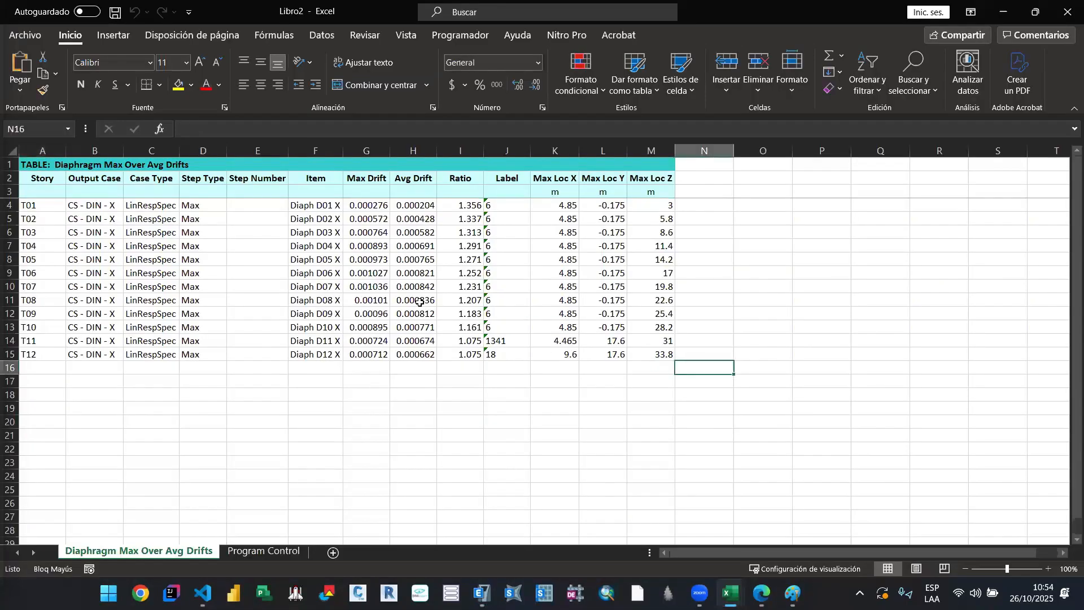
# Step: Delete columns C to H, Case Type through Avg Drift, from the exported drift table
pyautogui.moveTo(155, 154); pyautogui.dragTo(339, 157)
pyautogui.moveTo(425, 163); pyautogui.dragTo(427, 162)
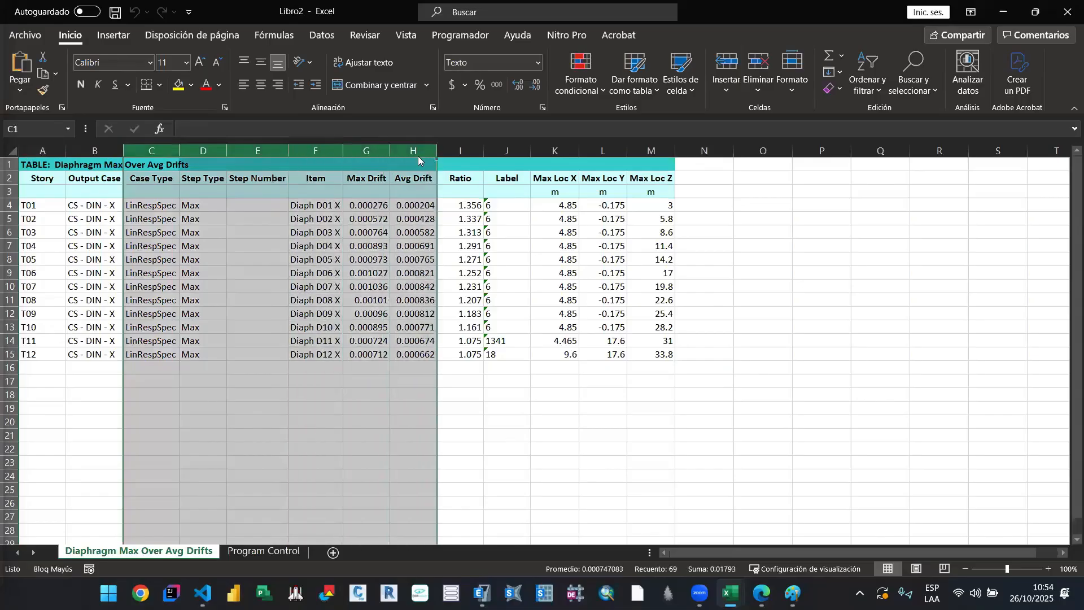
pyautogui.rightClick(421, 159)
pyautogui.click(467, 294)
pyautogui.click(290, 327)
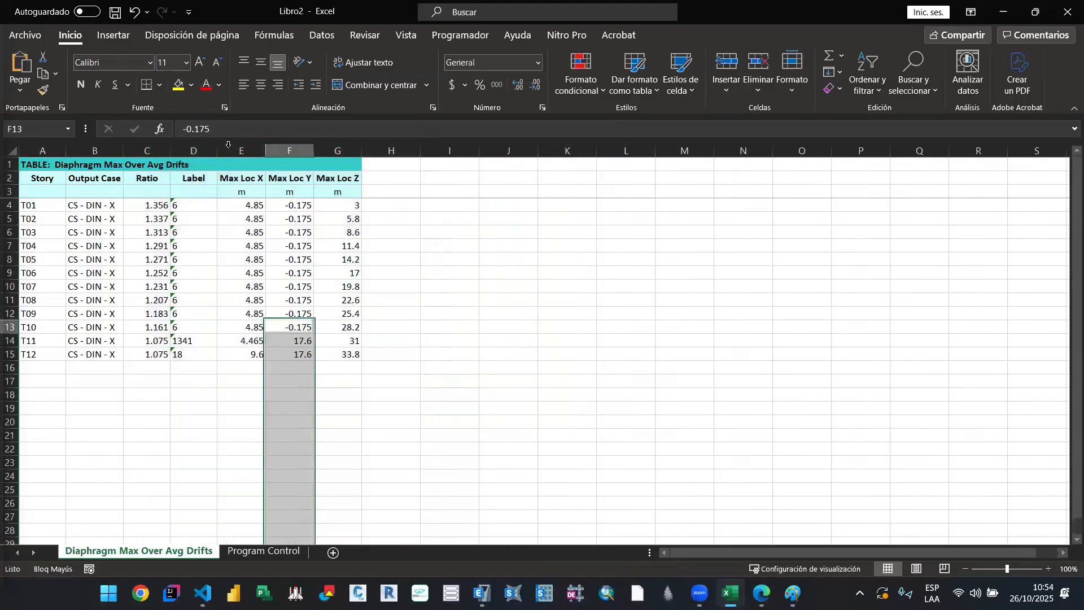
# Step: Delete the Label and Max Loc X, Y and Z columns, leaving only Story, Output Case and Ratio
pyautogui.moveTo(194, 151); pyautogui.dragTo(341, 159)
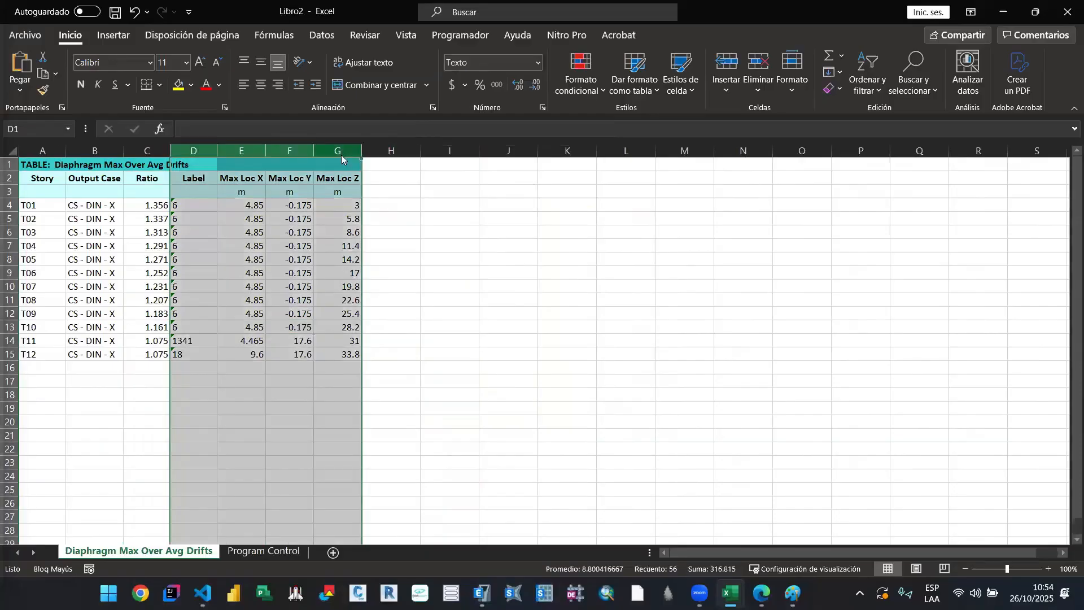
pyautogui.rightClick(342, 156)
pyautogui.click(385, 288)
pyautogui.click(257, 354)
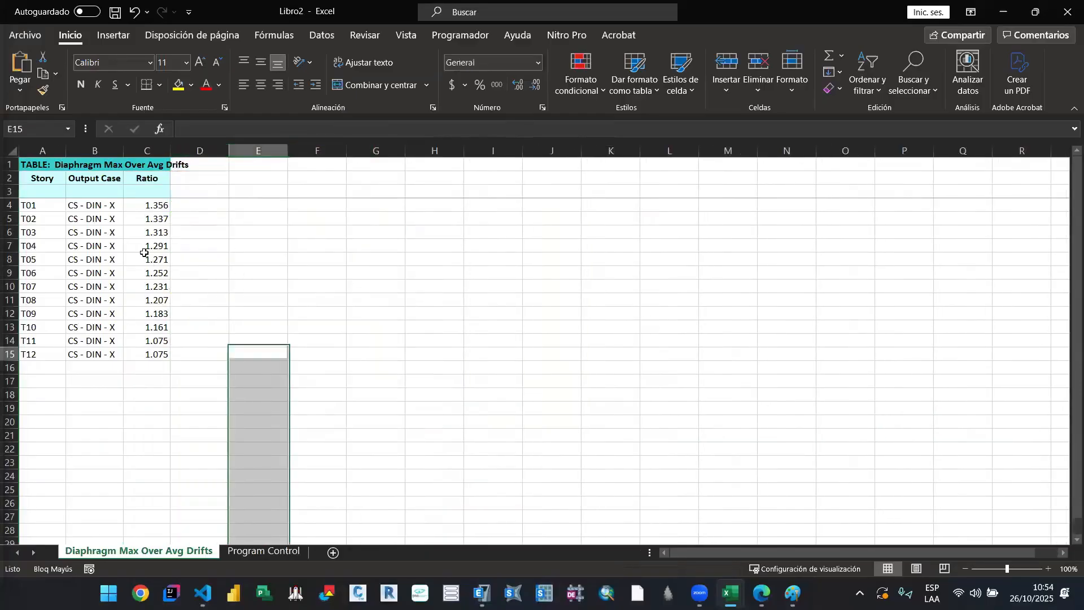
pyautogui.moveTo(50, 164); pyautogui.dragTo(150, 273)
pyautogui.click(238, 253)
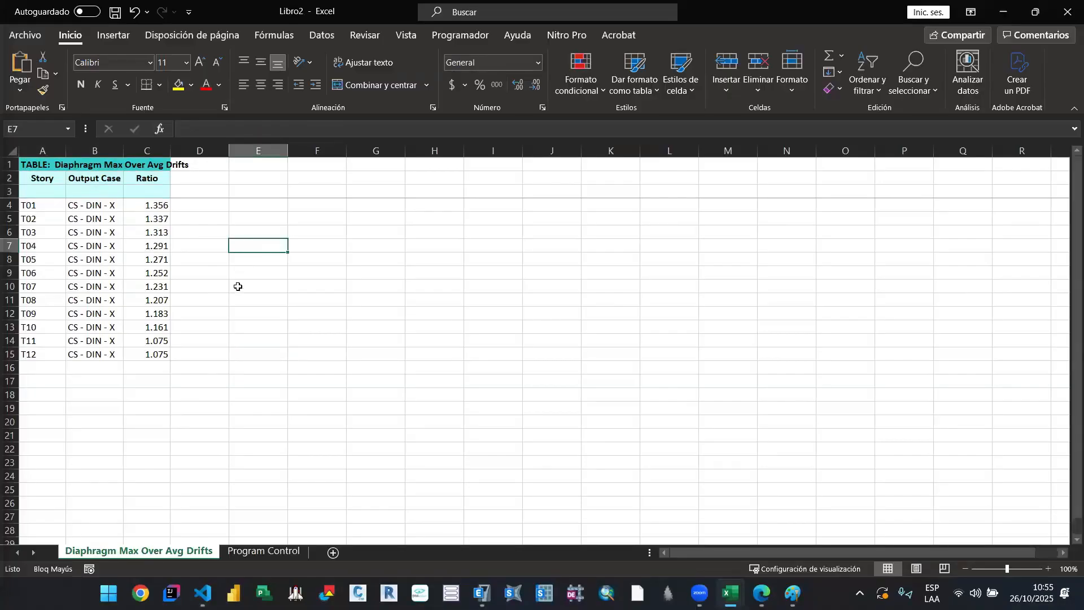
# Step: Copy the X-direction Story, Output Case and Ratio table in A2:C15 and switch to the Libro1 workbook
pyautogui.moveTo(43, 179); pyautogui.dragTo(151, 358)
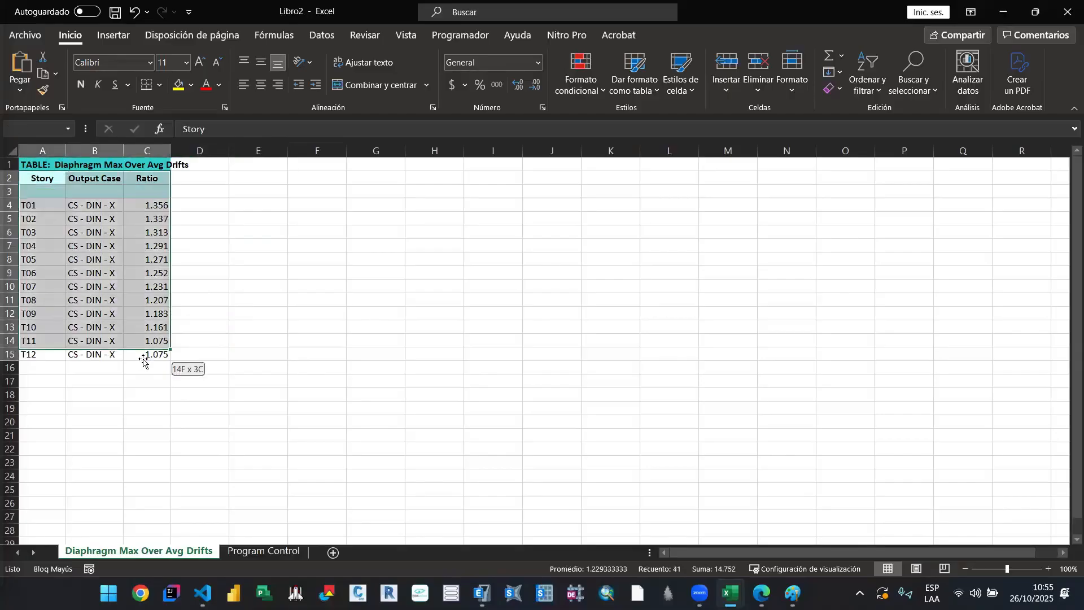
pyautogui.hotkey('ctrl', 'c')
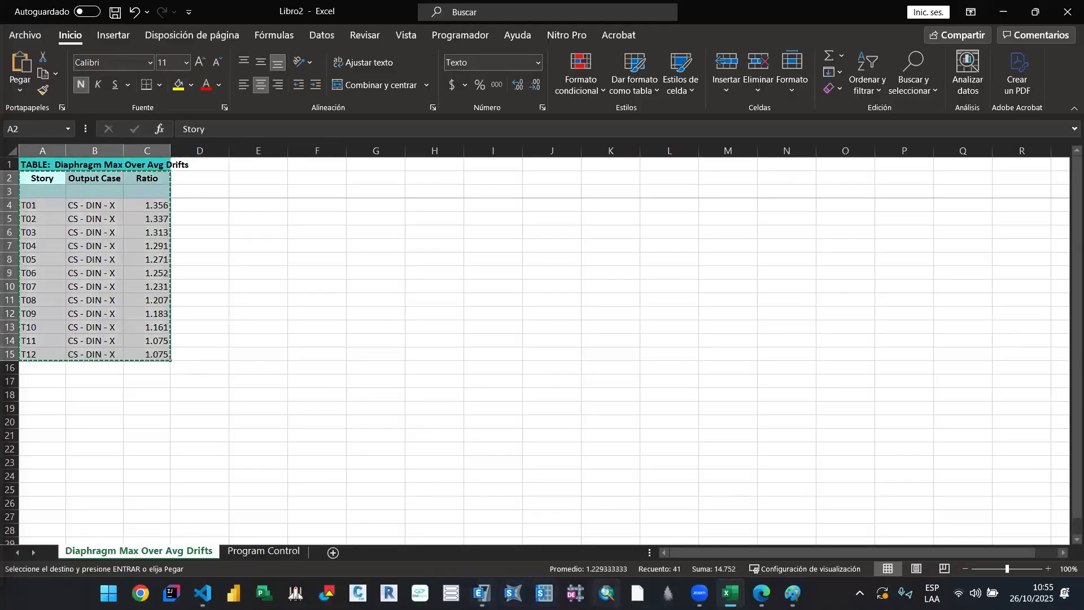
pyautogui.moveTo(729, 594)
pyautogui.click(503, 503)
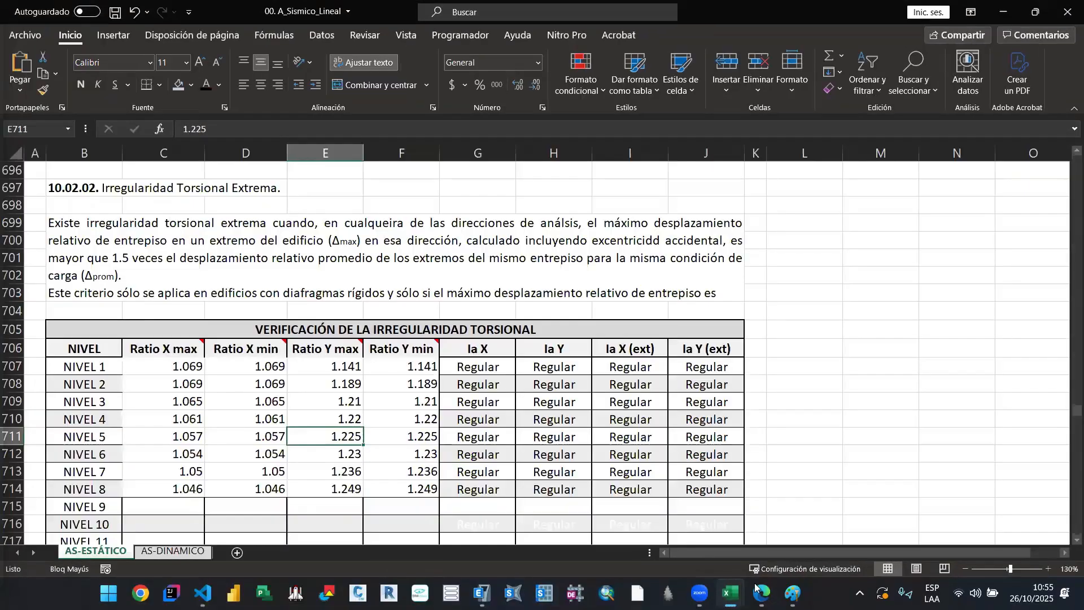
pyautogui.click(684, 541)
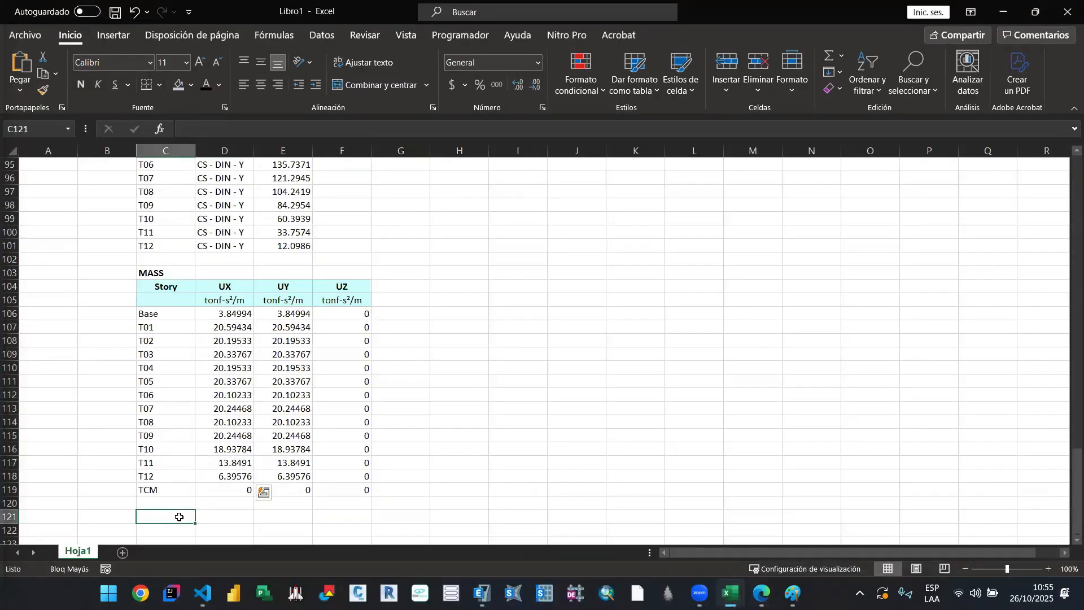
# Step: Enter the heading TORSION in cell C121 below the MASS table and make it bold
pyautogui.write('TORSION')
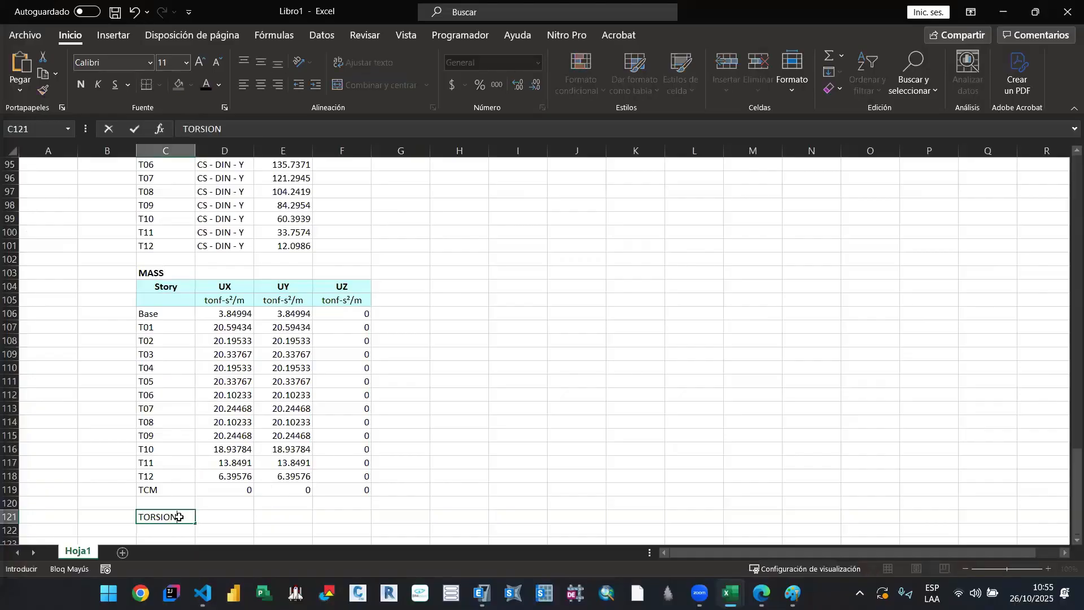
pyautogui.press('Return')
pyautogui.click(165, 516)
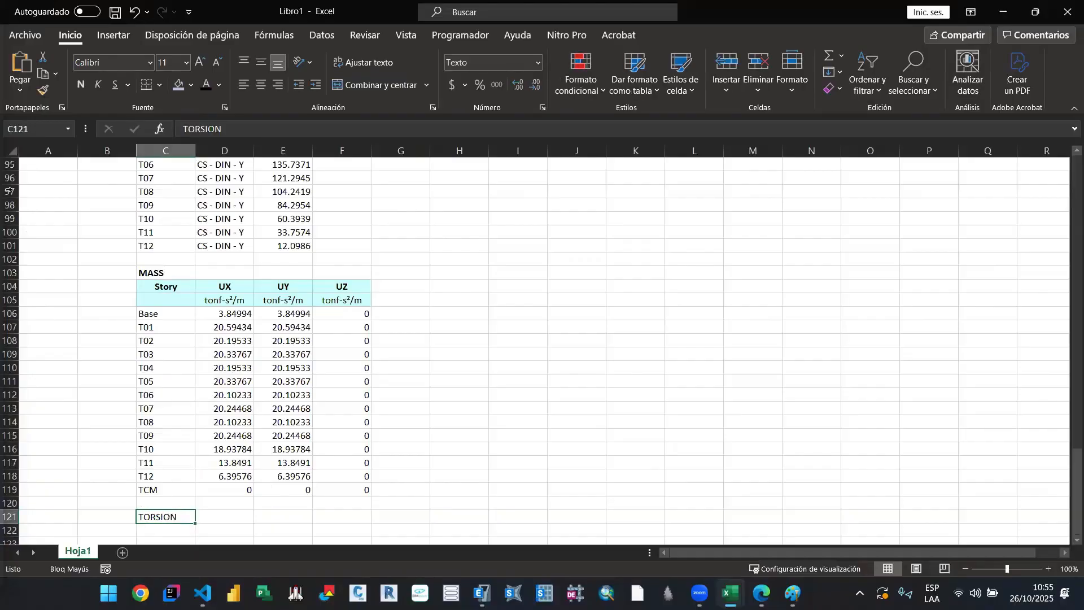
pyautogui.click(80, 84)
# Step: Paste the copied X-direction ratio table at cell C123 under the TORSION heading
pyautogui.scroll(-4, 151, 380)
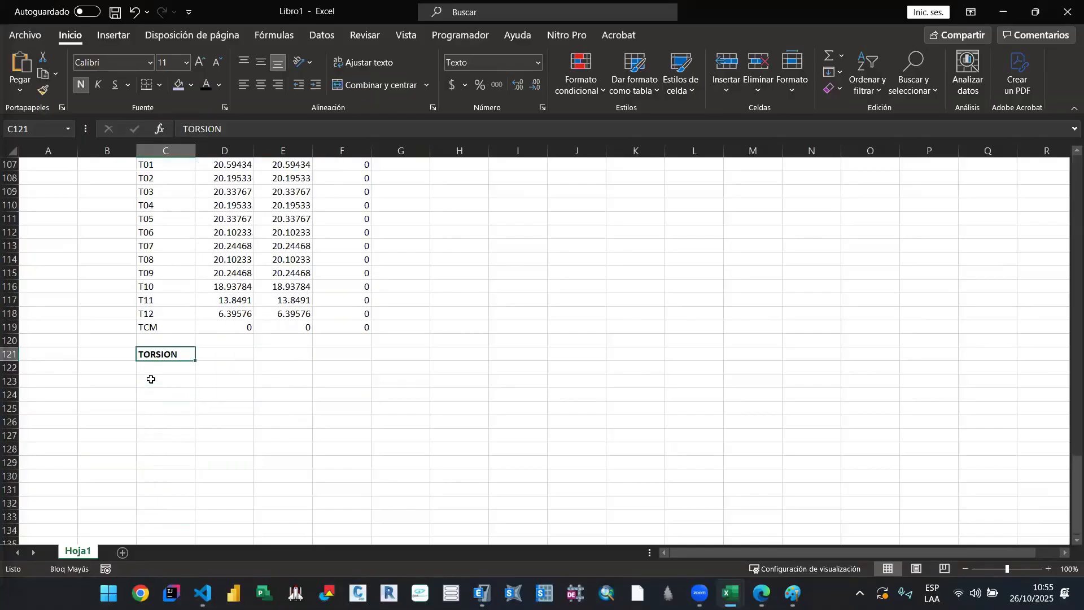
pyautogui.click(151, 380)
pyautogui.hotkey('ctrl', 'v')
pyautogui.scroll(-1, 369, 371)
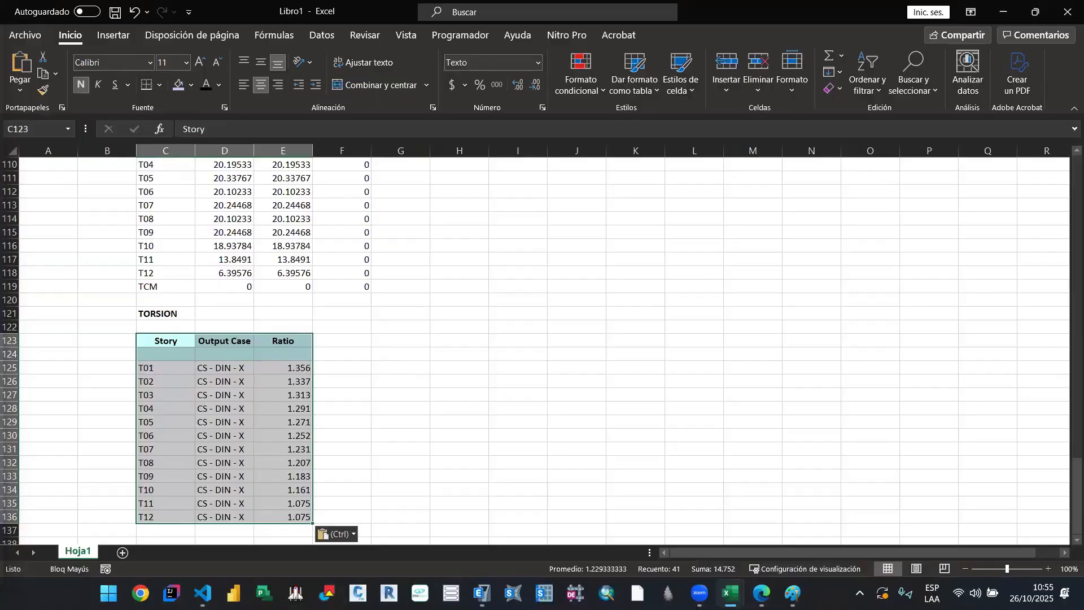
# Step: Switch to ETABS and close the filtered X-direction Diaphragm Max Over Avg Drifts table
pyautogui.hotkey('alt', 'Tab')
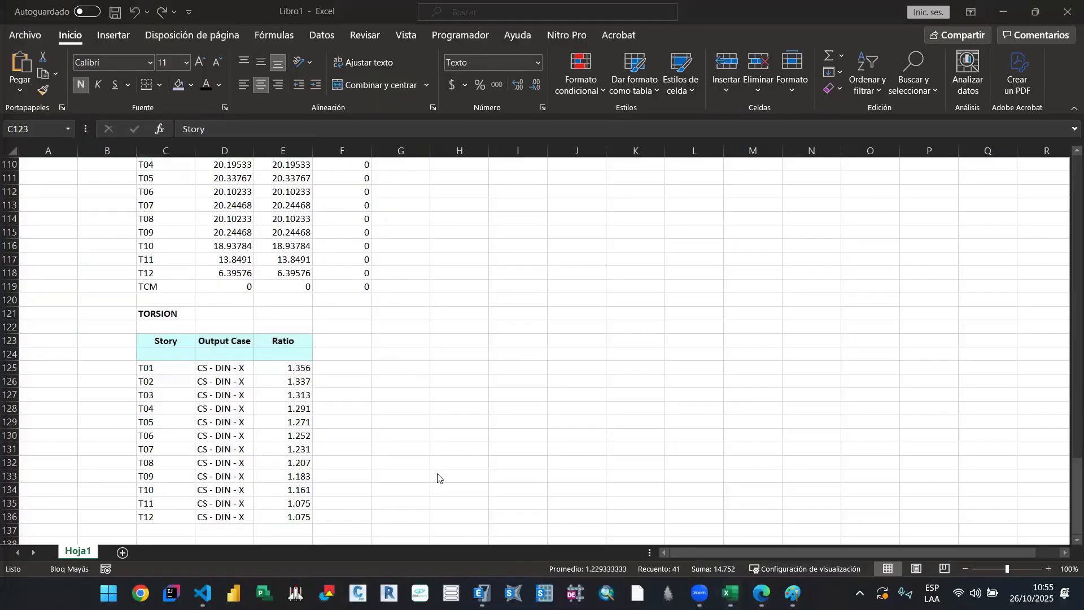
pyautogui.scroll(-1, 538, 382)
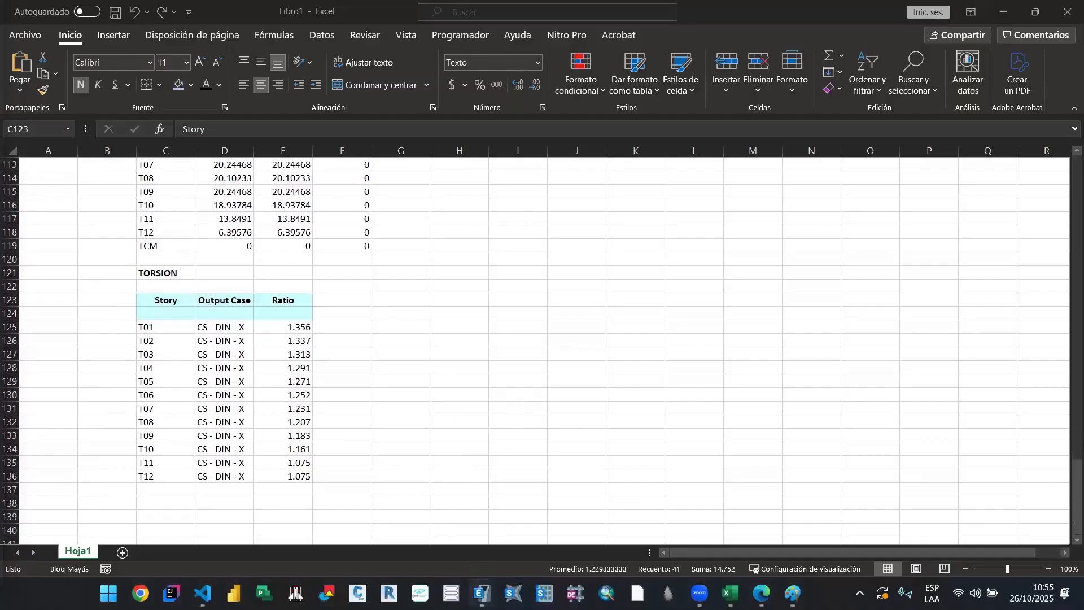
pyautogui.moveTo(482, 593)
pyautogui.hotkey('alt', 'Tab')
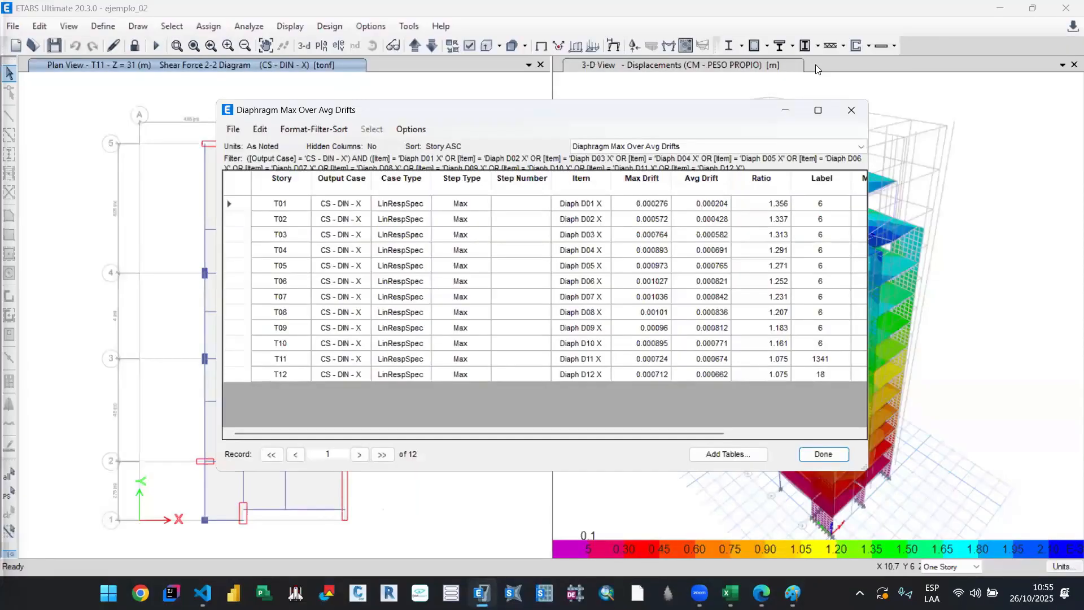
pyautogui.click(852, 110)
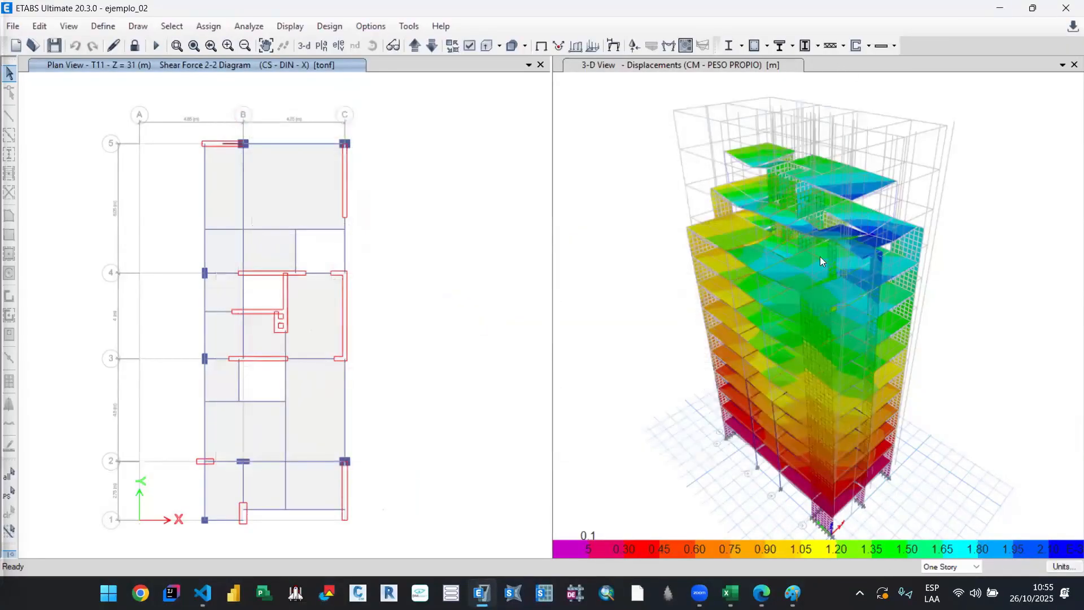
# Step: Reopen the model's result tables with the existing table selection and display Diaphragm Max Over Avg Drifts
pyautogui.moveTo(717, 337); pyautogui.dragTo(759, 220)
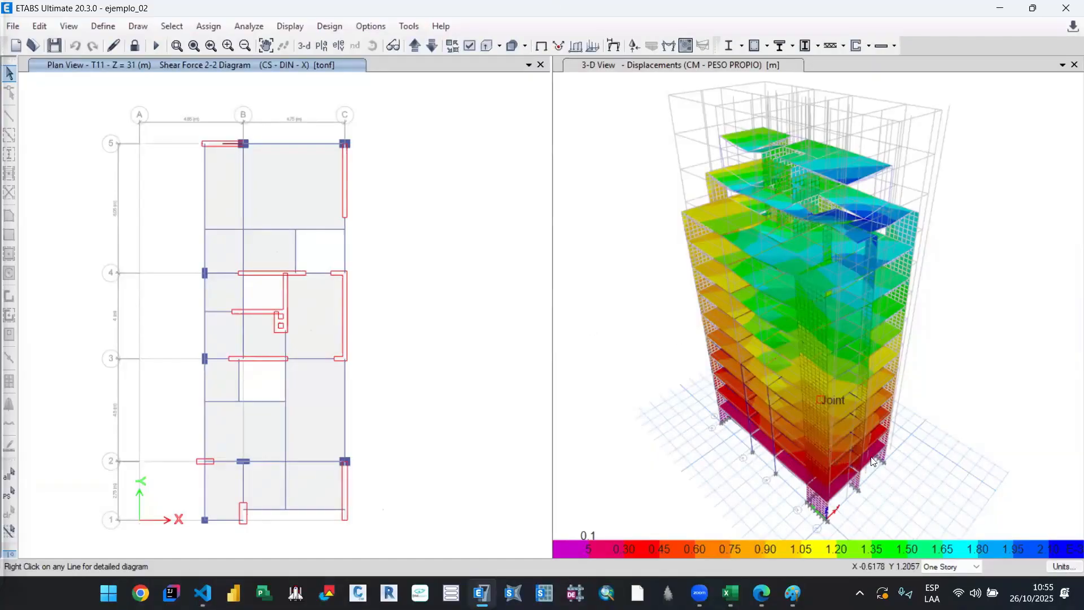
pyautogui.click(290, 26)
pyautogui.click(417, 416)
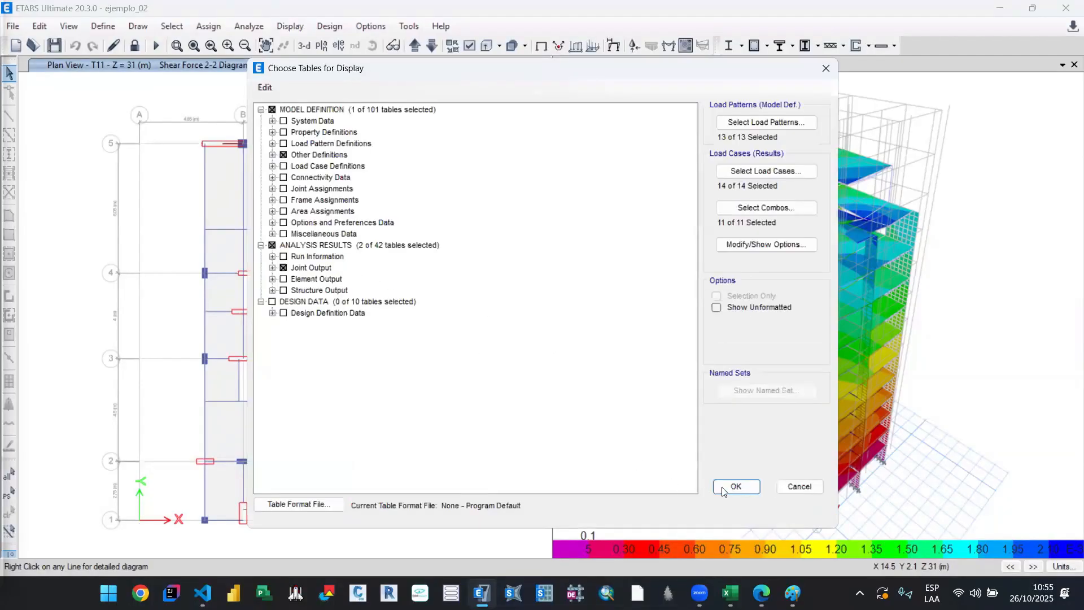
pyautogui.click(736, 487)
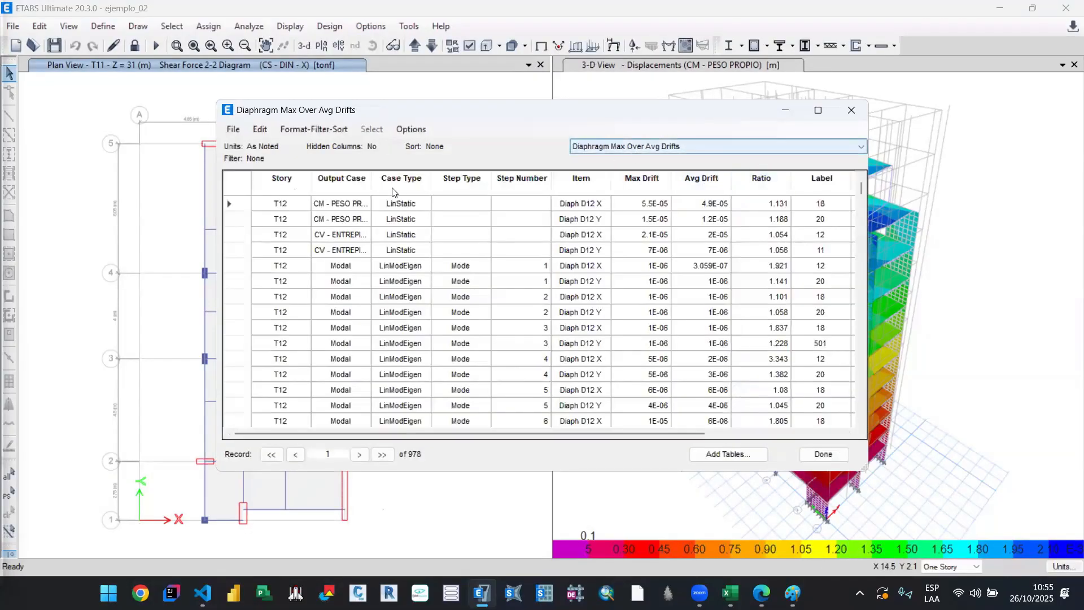
# Step: Filter the Output Case column to CS - DIN - Y and sort the table by Story in ascending order
pyautogui.click(345, 179)
pyautogui.scroll(-5, 435, 220)
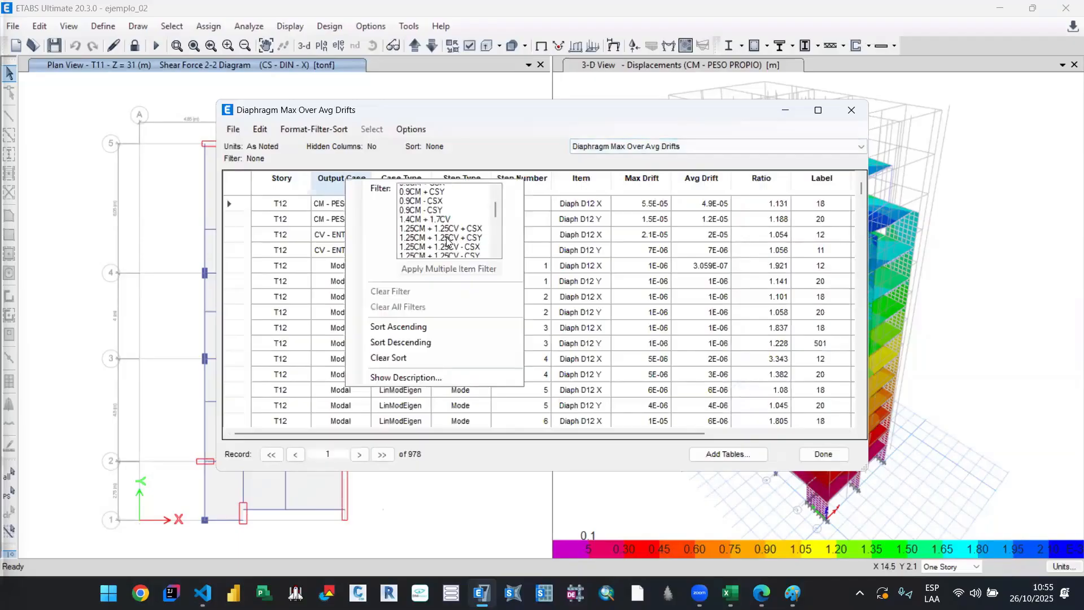
pyautogui.click(434, 207)
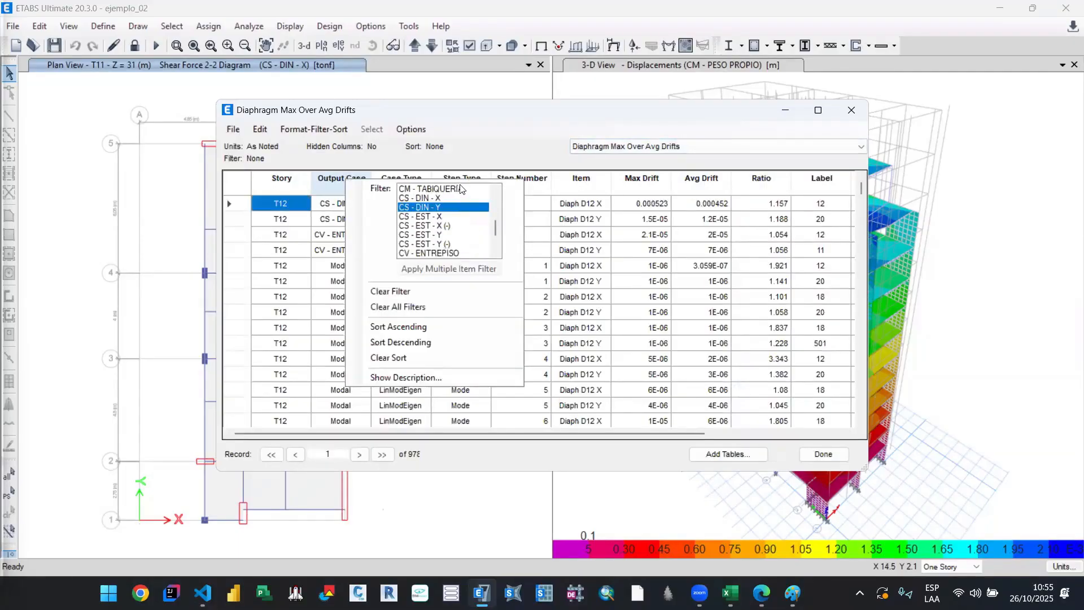
pyautogui.click(293, 181)
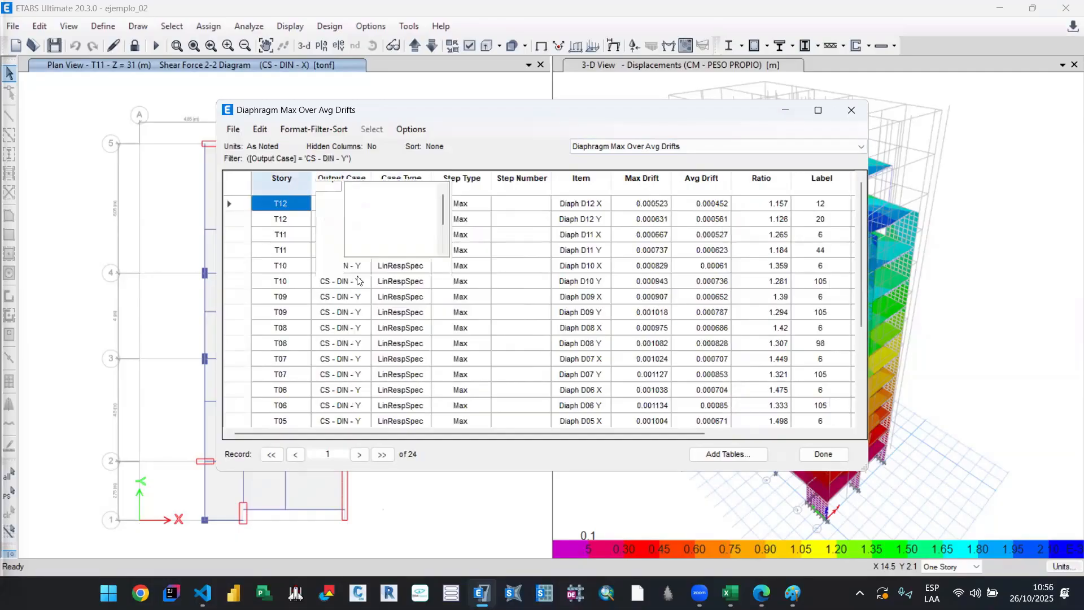
pyautogui.click(362, 330)
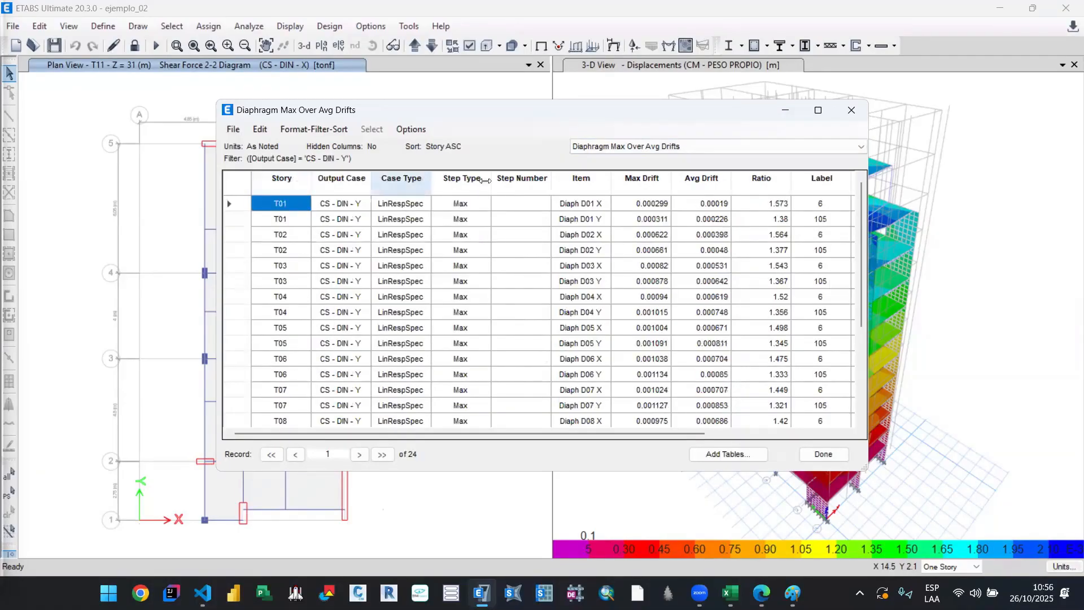
# Step: Filter the Item column to the Y-direction entries of all twelve diaphragms, Diaph D01 Y to Diaph D12 Y
pyautogui.click(568, 179)
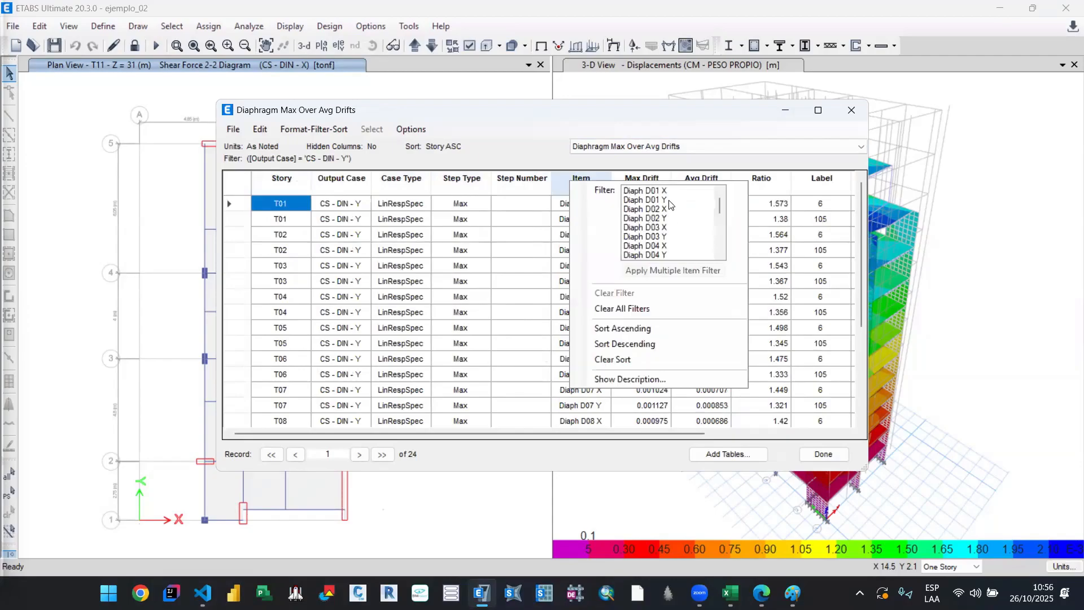
pyautogui.click(671, 201)
pyautogui.keyDown('ctrl'); pyautogui.click(673, 210); pyautogui.keyUp('ctrl')
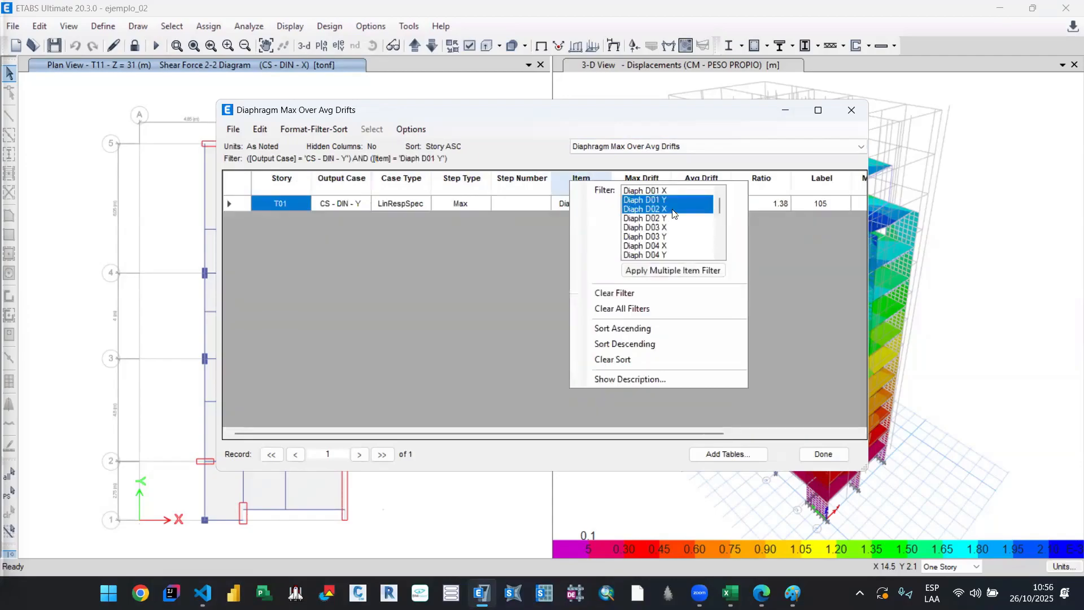
pyautogui.keyDown('ctrl'); pyautogui.click(673, 209); pyautogui.keyUp('ctrl')
pyautogui.keyDown('ctrl'); pyautogui.click(670, 219); pyautogui.keyUp('ctrl')
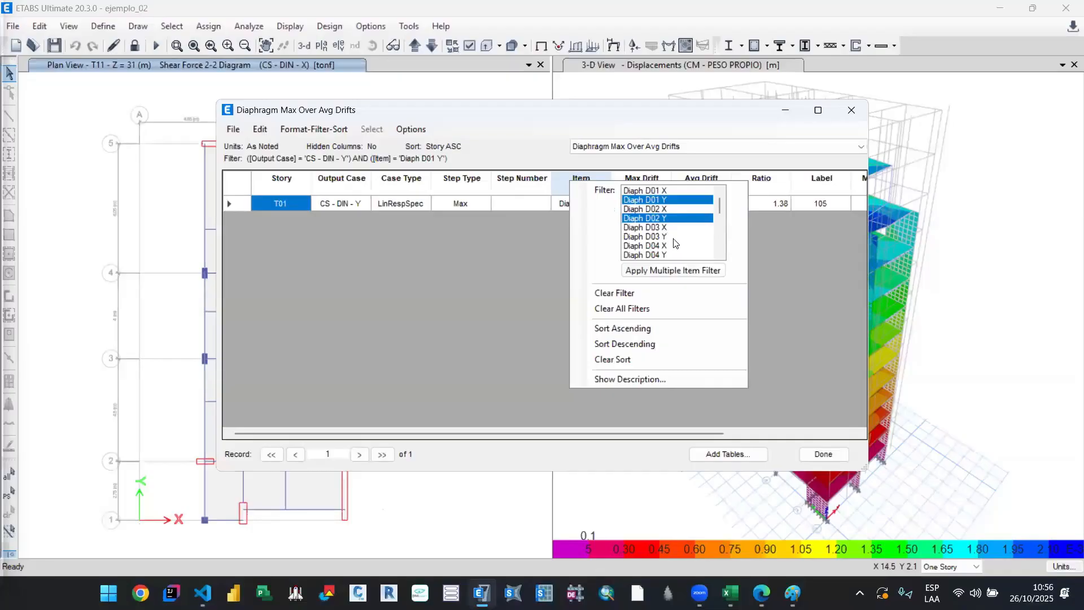
pyautogui.keyDown('ctrl'); pyautogui.click(673, 238); pyautogui.keyUp('ctrl')
pyautogui.keyDown('ctrl'); pyautogui.click(663, 253); pyautogui.keyUp('ctrl')
pyautogui.scroll(-1, 675, 243)
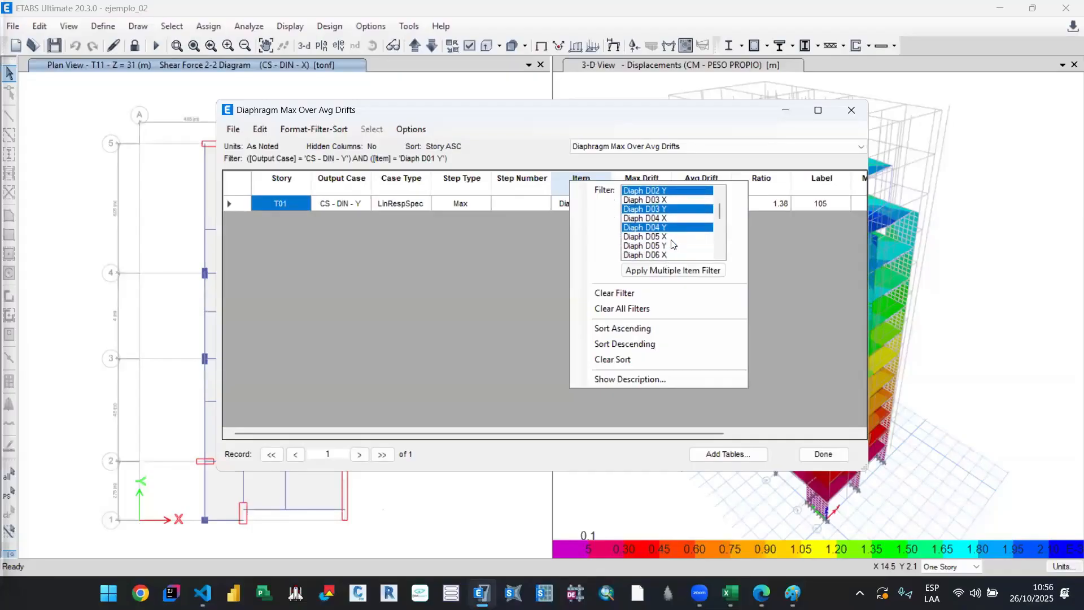
pyautogui.keyDown('ctrl'); pyautogui.click(672, 246); pyautogui.keyUp('ctrl')
pyautogui.scroll(-2, 673, 244)
pyautogui.keyDown('ctrl'); pyautogui.click(675, 211); pyautogui.keyUp('ctrl')
pyautogui.keyDown('ctrl'); pyautogui.click(671, 229); pyautogui.keyUp('ctrl')
pyautogui.keyDown('ctrl'); pyautogui.click(671, 247); pyautogui.keyUp('ctrl')
pyautogui.scroll(-1, 676, 242)
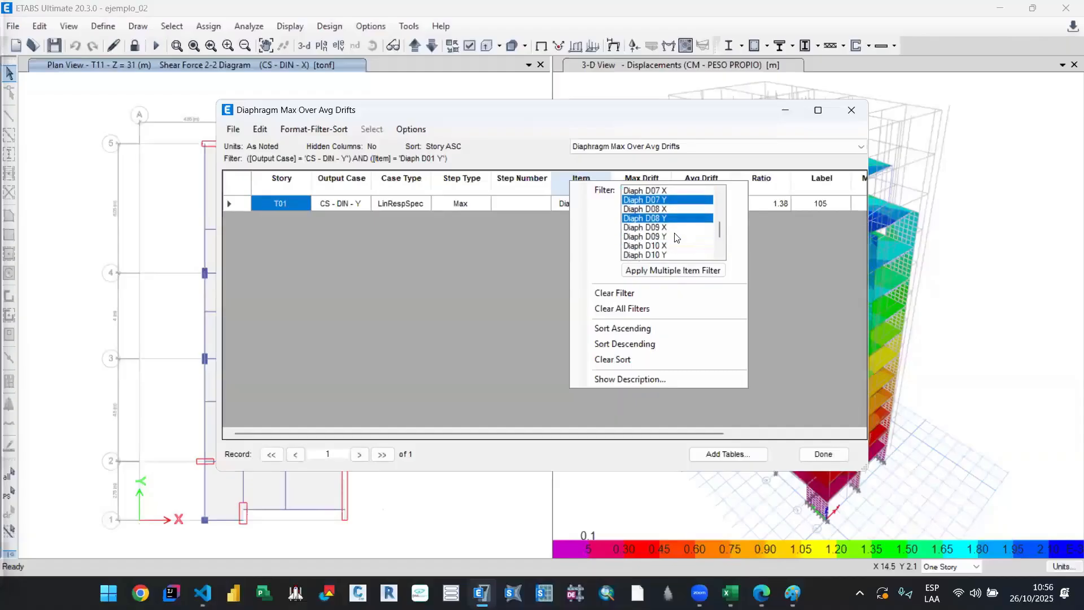
pyautogui.keyDown('ctrl'); pyautogui.click(677, 238); pyautogui.keyUp('ctrl')
pyautogui.scroll(-1, 677, 237)
pyautogui.keyDown('ctrl'); pyautogui.click(672, 228); pyautogui.keyUp('ctrl')
pyautogui.keyDown('ctrl'); pyautogui.click(673, 246); pyautogui.keyUp('ctrl')
pyautogui.scroll(-1, 672, 247)
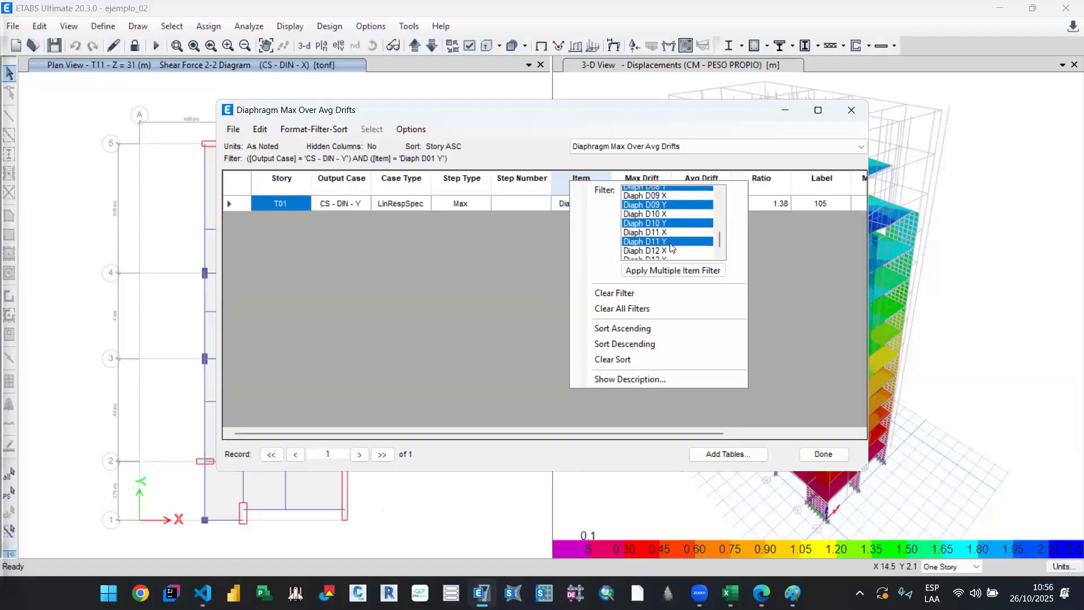
pyautogui.keyDown('ctrl'); pyautogui.click(670, 246); pyautogui.keyUp('ctrl')
pyautogui.click(669, 272)
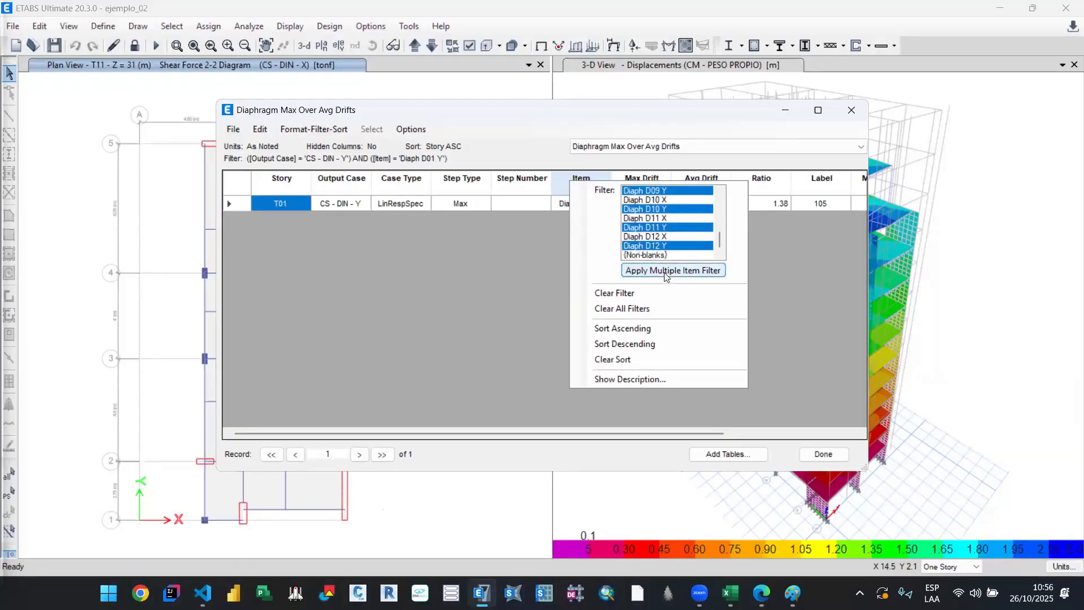
pyautogui.click(497, 408)
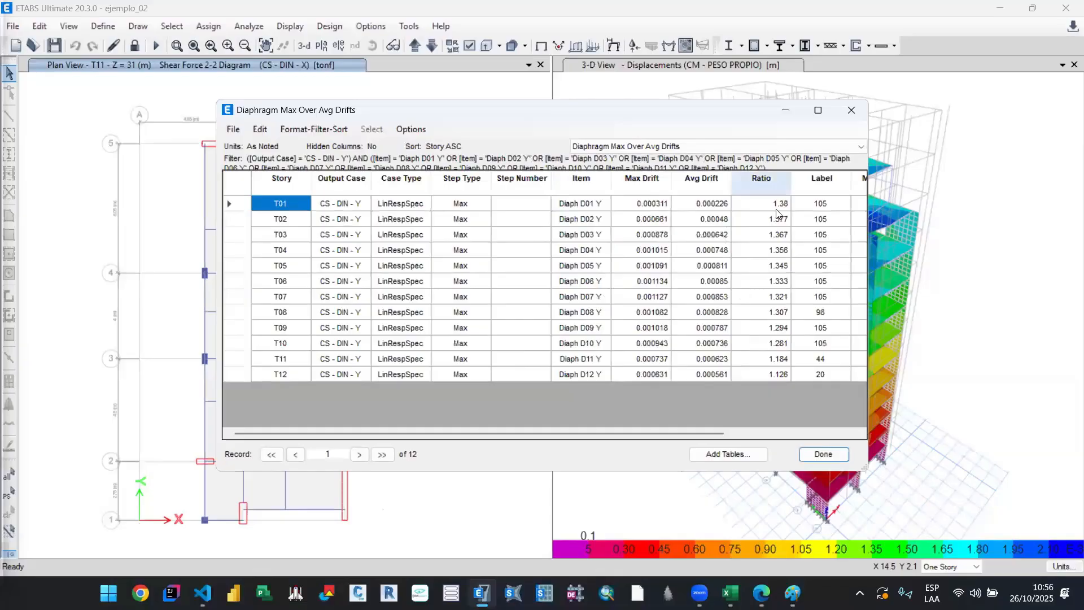
# Step: Export the filtered Y-direction drift table to Excel and bring up the resulting workbook Libro4, maximized
pyautogui.click(233, 129)
pyautogui.moveTo(293, 146)
pyautogui.click(490, 146)
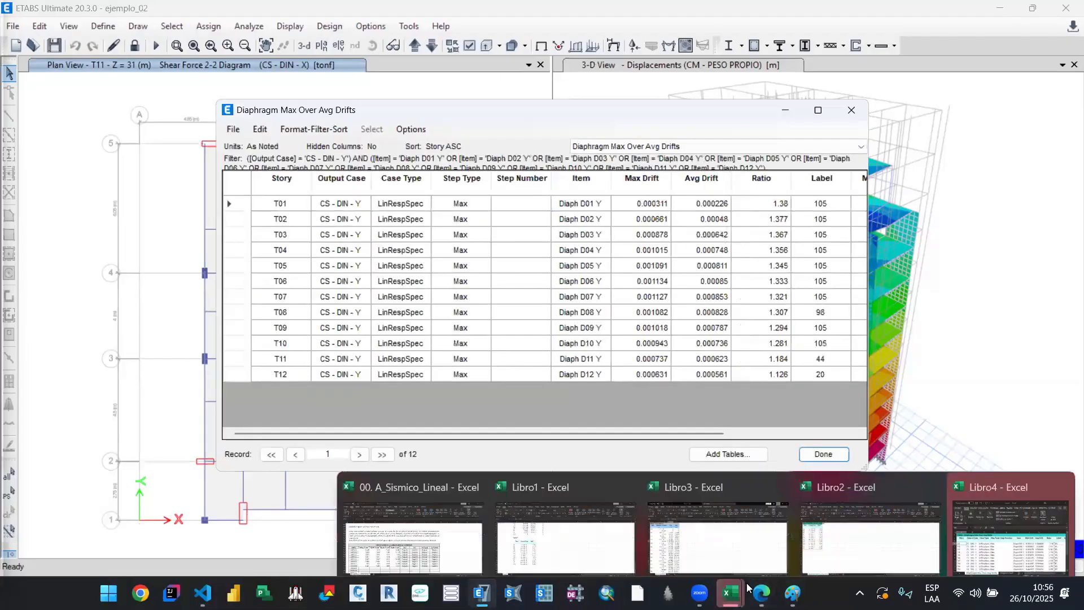
pyautogui.moveTo(731, 593)
pyautogui.click(992, 526)
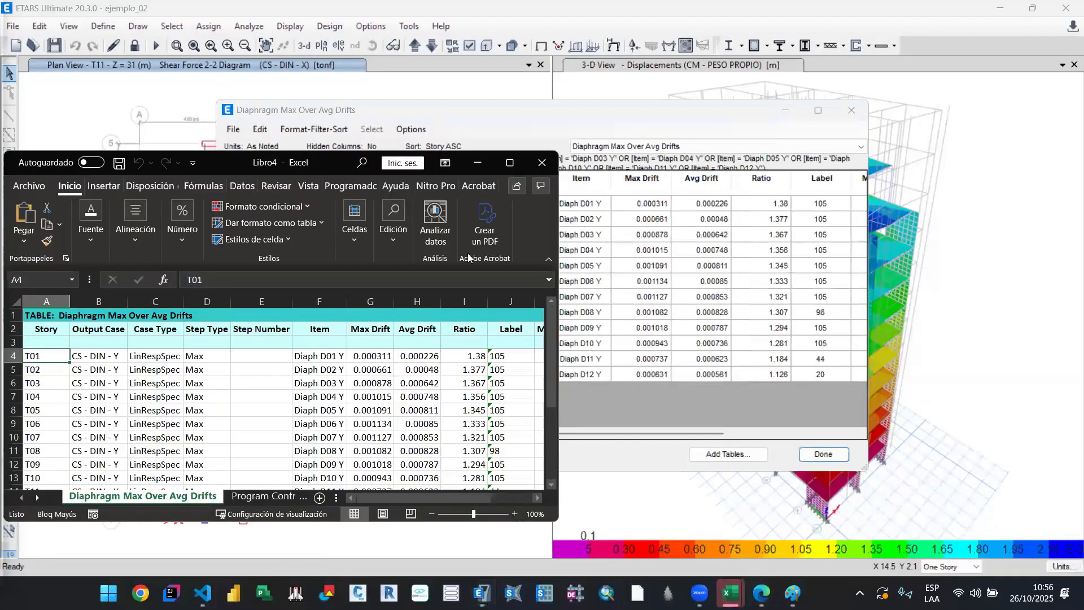
pyautogui.click(510, 163)
pyautogui.click(314, 446)
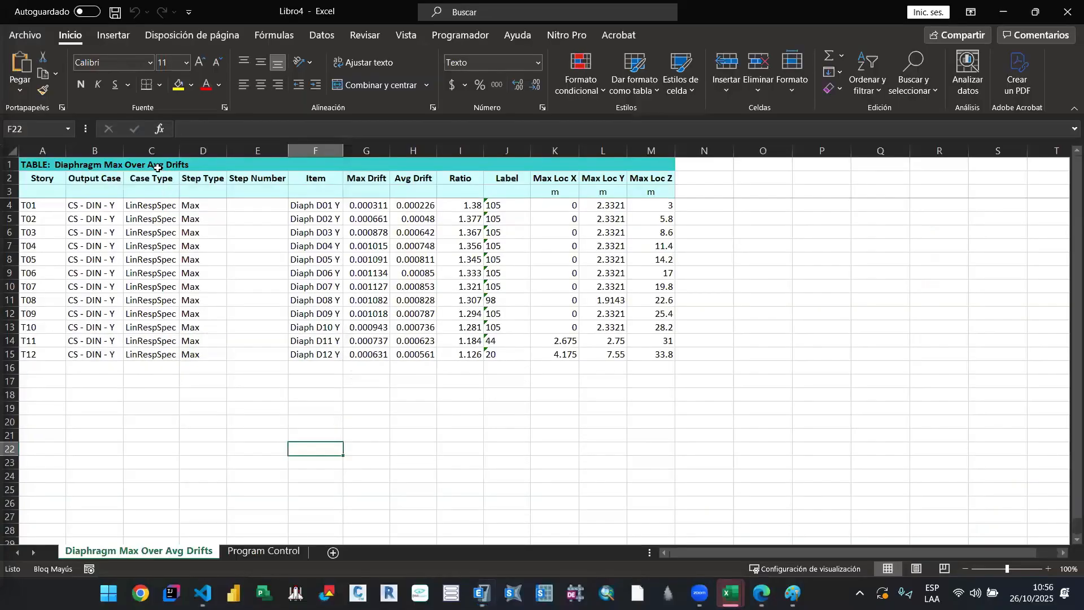
# Step: Delete columns C to H, Case Type through Avg Drift, from the exported Y-direction table
pyautogui.click(153, 163)
pyautogui.moveTo(176, 150); pyautogui.dragTo(427, 148)
pyautogui.rightClick(422, 156)
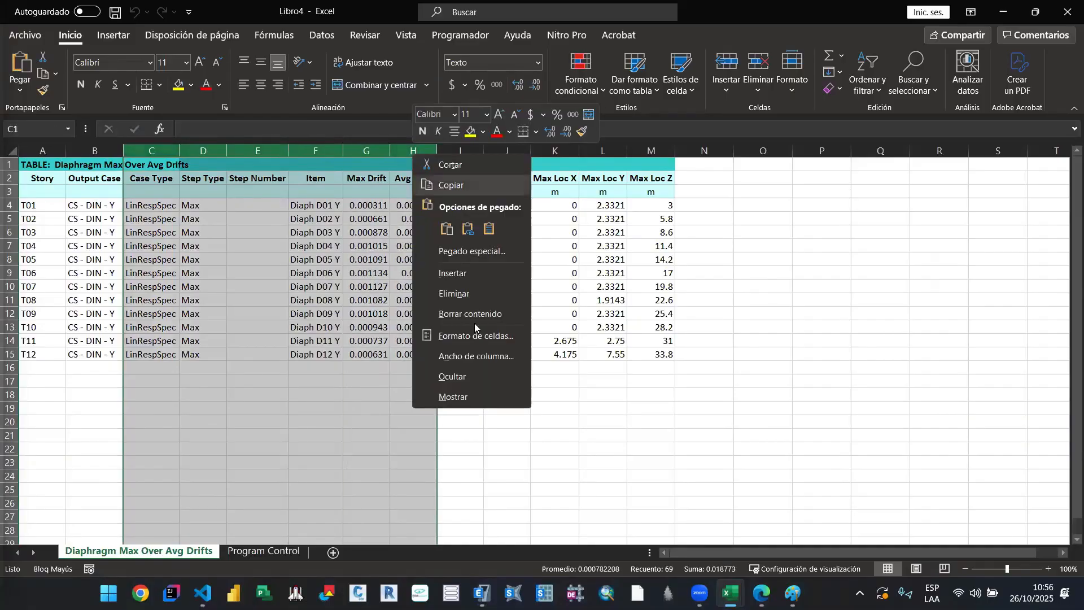
pyautogui.click(476, 295)
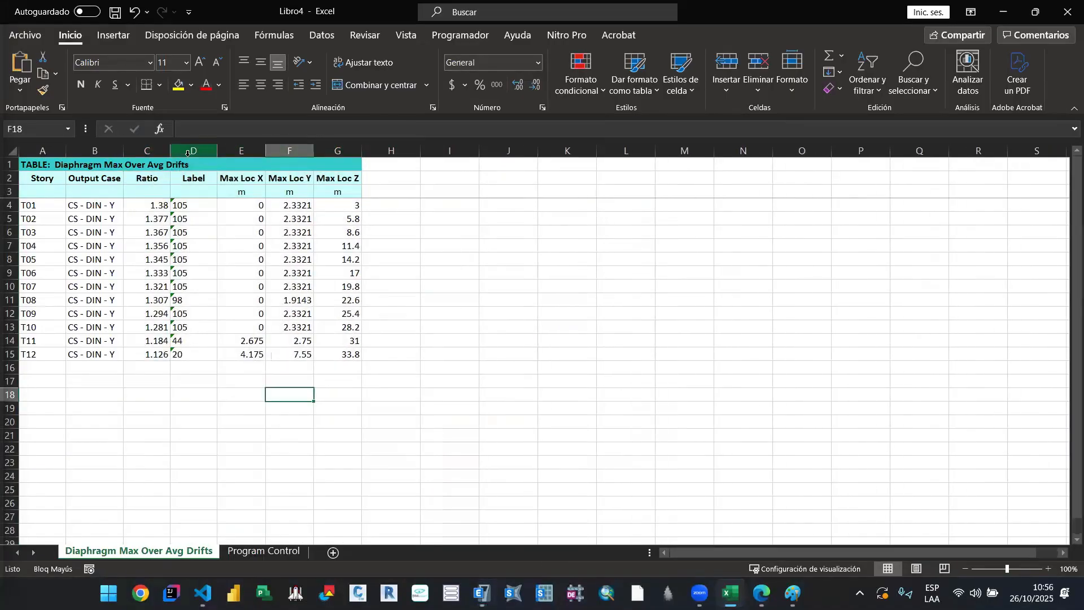
# Step: Delete the Label and Max Loc X, Y and Z columns from the Y-direction table
pyautogui.moveTo(193, 150); pyautogui.dragTo(344, 151)
pyautogui.rightClick(357, 151)
pyautogui.click(428, 288)
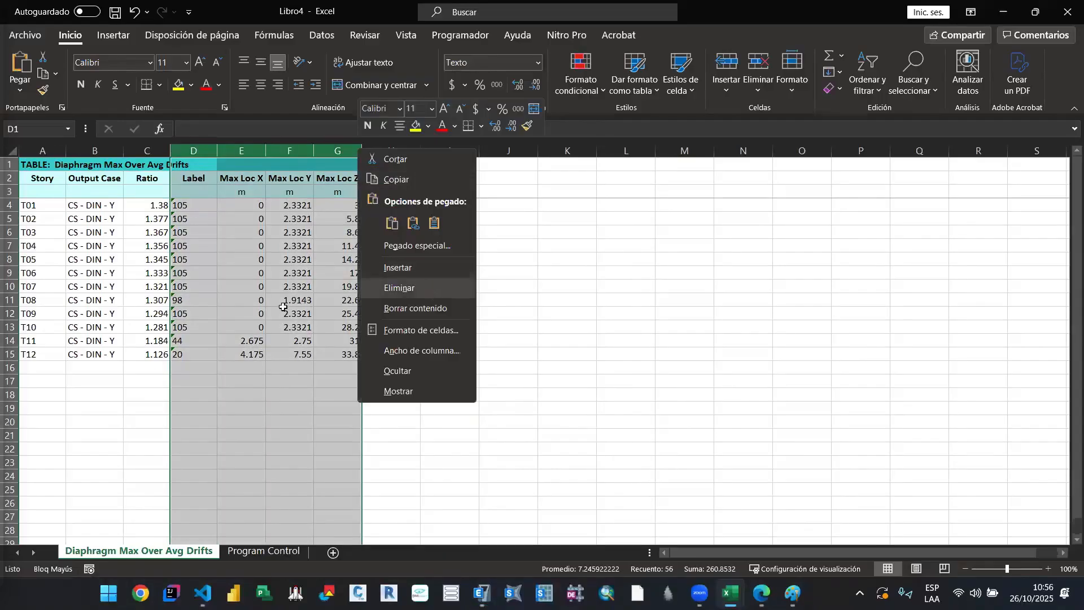
pyautogui.click(204, 367)
# Step: Copy the Y-direction Story, Output Case and Ratio table into Libro1 at C138, below the X-direction torsion table
pyautogui.moveTo(49, 179); pyautogui.dragTo(163, 354)
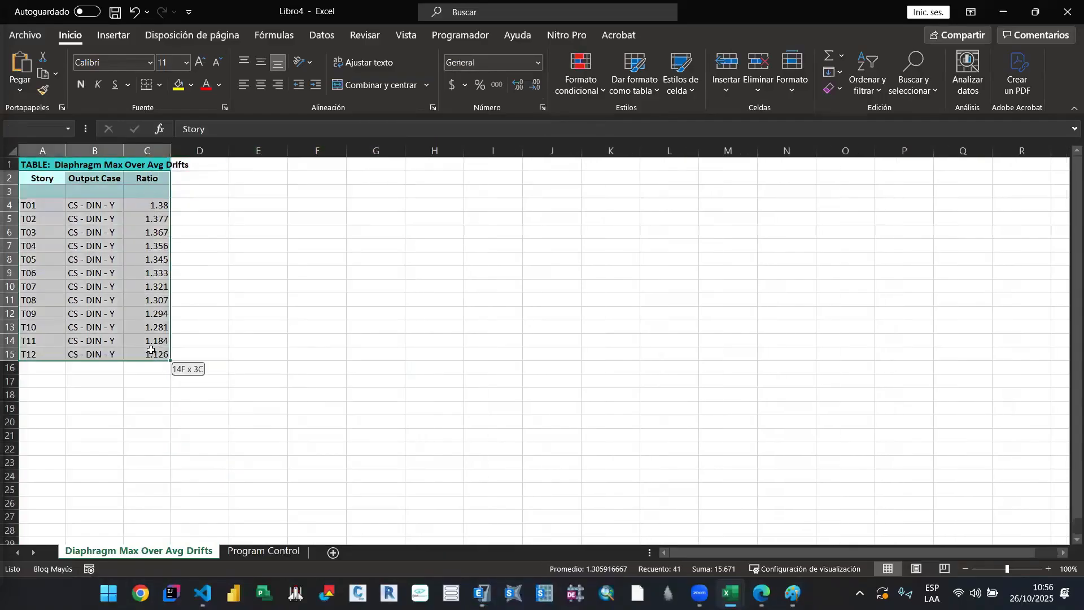
pyautogui.hotkey('ctrl', 'c')
pyautogui.moveTo(731, 593)
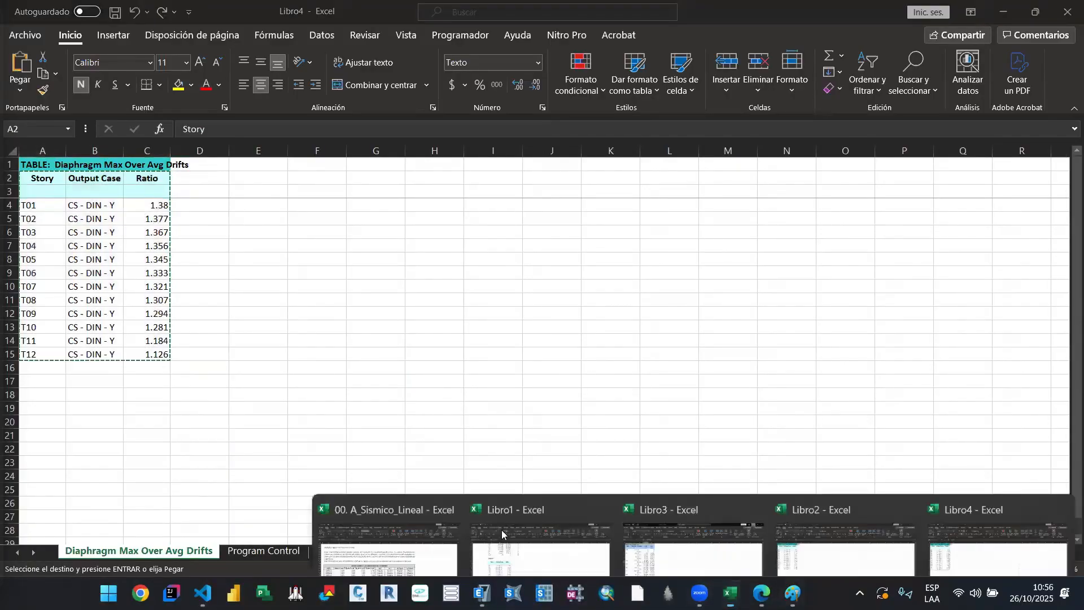
pyautogui.click(992, 536)
pyautogui.click(144, 503)
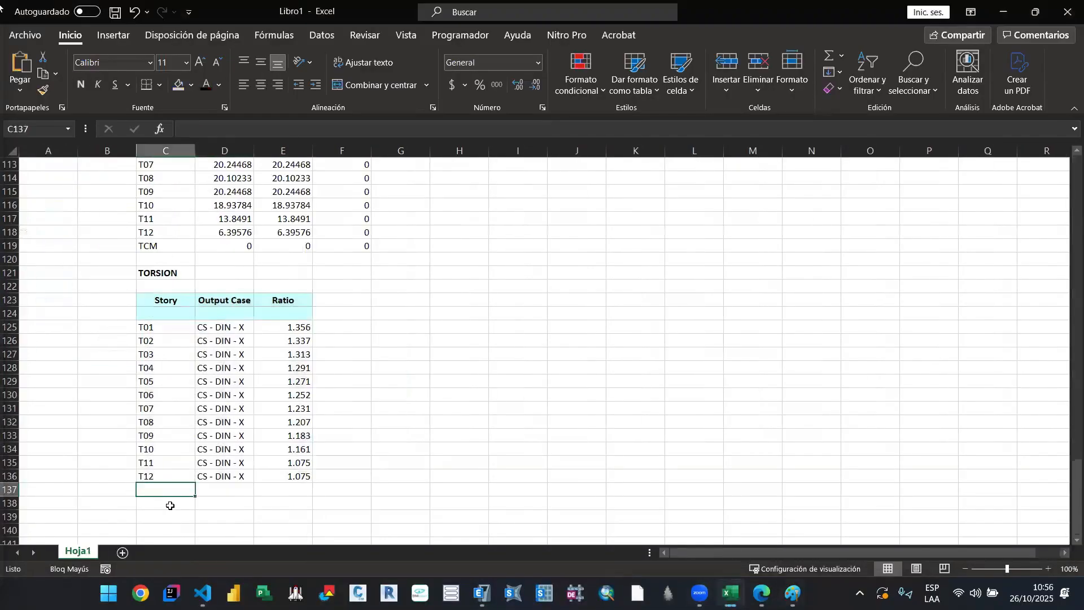
pyautogui.hotkey('ctrl', 'v')
pyautogui.scroll(-3, 339, 481)
pyautogui.click(372, 423)
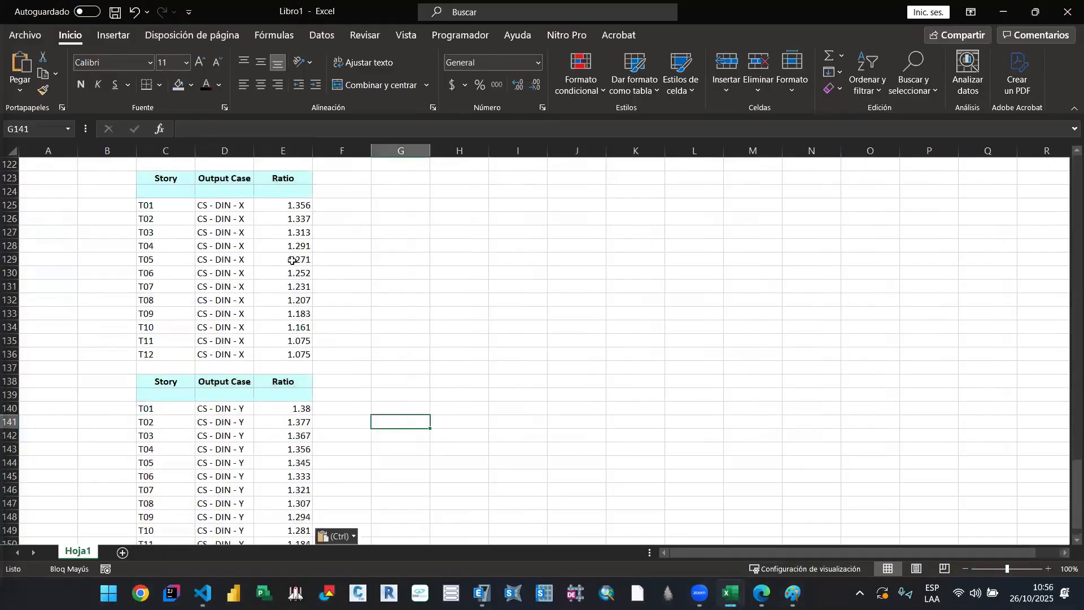
# Step: Copy the twelve CS - DIN - X ratios into the Ratio X max and Ratio X min columns of 00. A_Sismico_Lineal, starting at NIVEL 1
pyautogui.moveTo(293, 208); pyautogui.dragTo(298, 353)
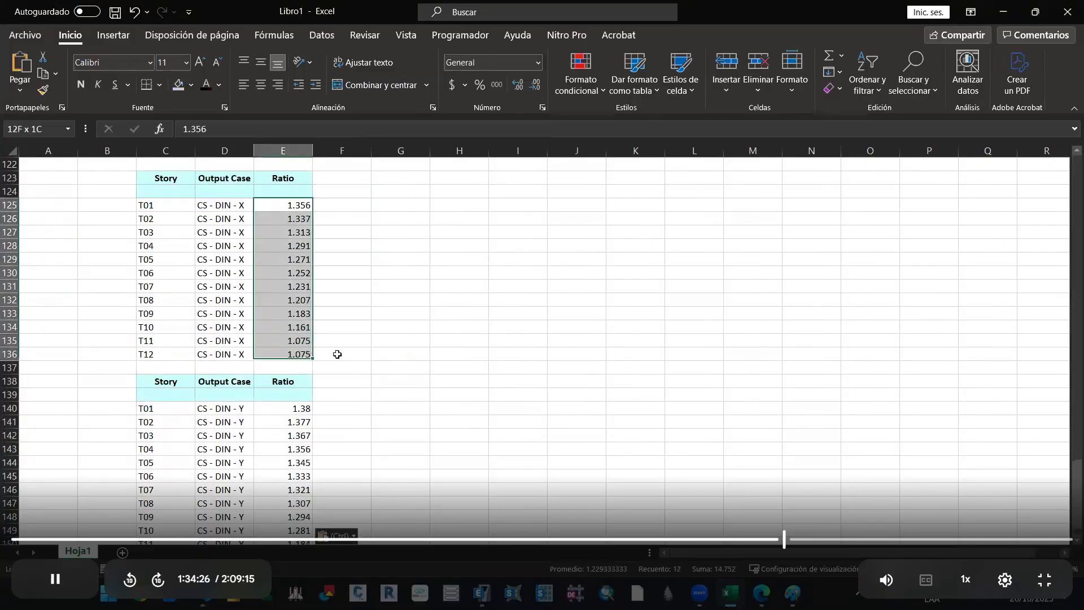
pyautogui.hotkey('ctrl', 'c')
pyautogui.moveTo(730, 592)
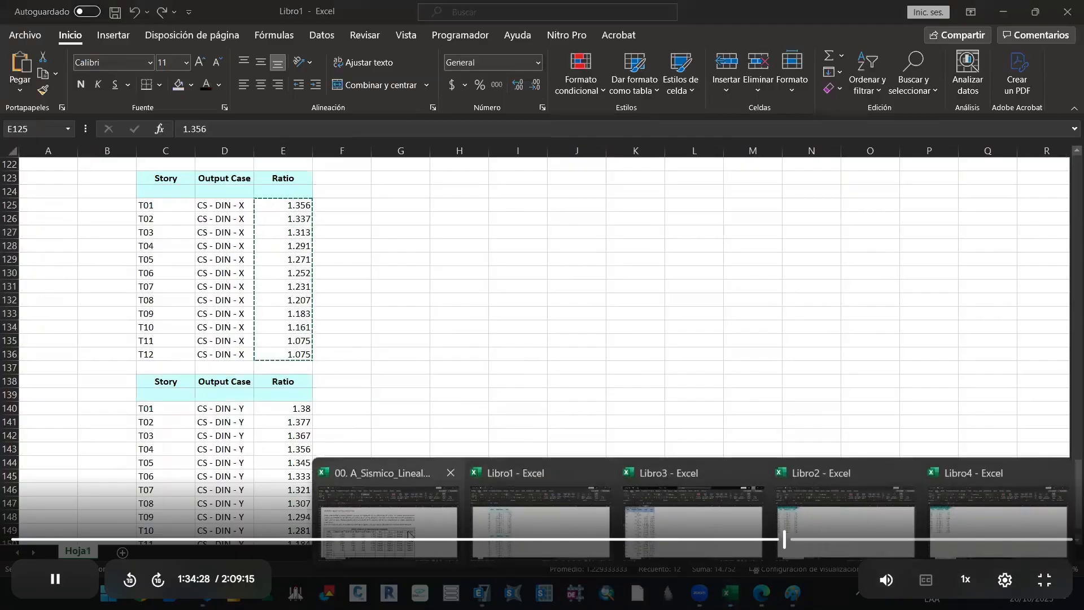
pyautogui.click(390, 509)
pyautogui.click(165, 366)
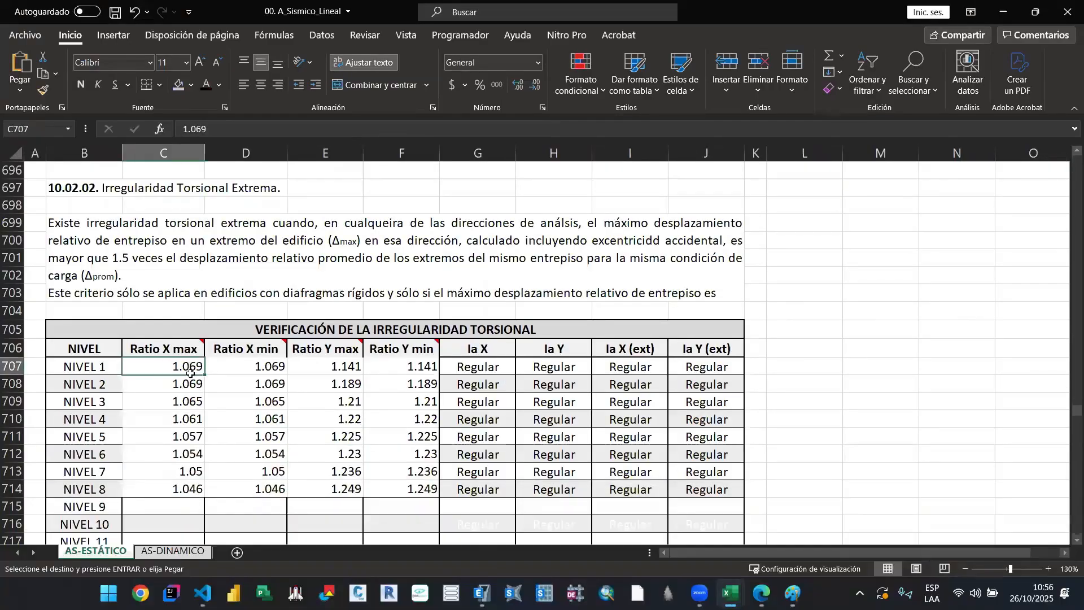
pyautogui.hotkey('ctrl', 'v')
pyautogui.click(274, 369)
pyautogui.hotkey('ctrl', 'v')
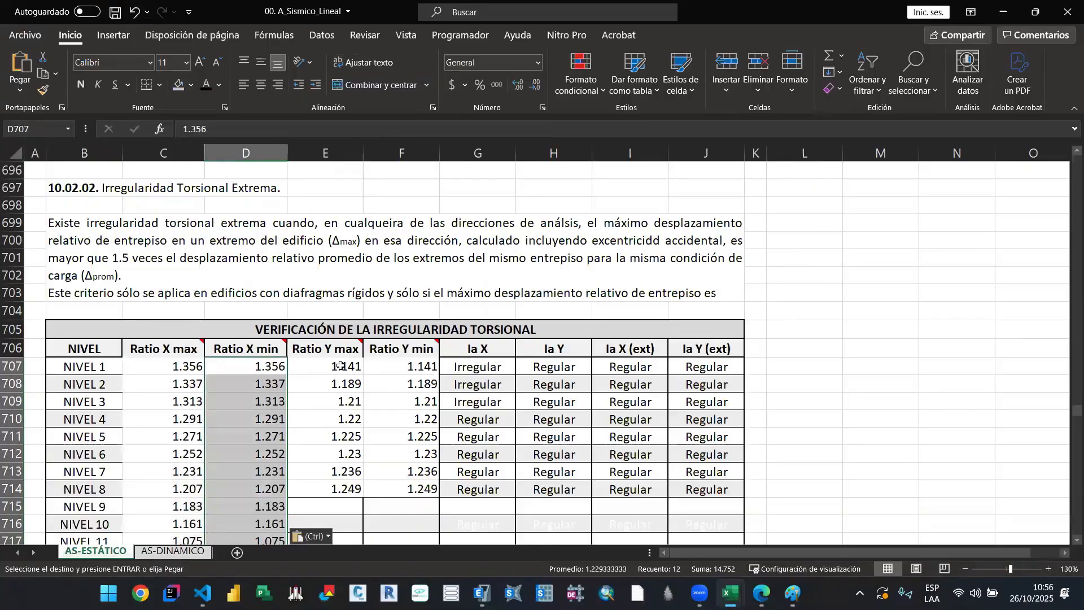
# Step: Copy the twelve CS - DIN - Y ratios from Libro1 into the Ratio Y max and Ratio Y min columns of the torsional verification table
pyautogui.scroll(-2, 340, 366)
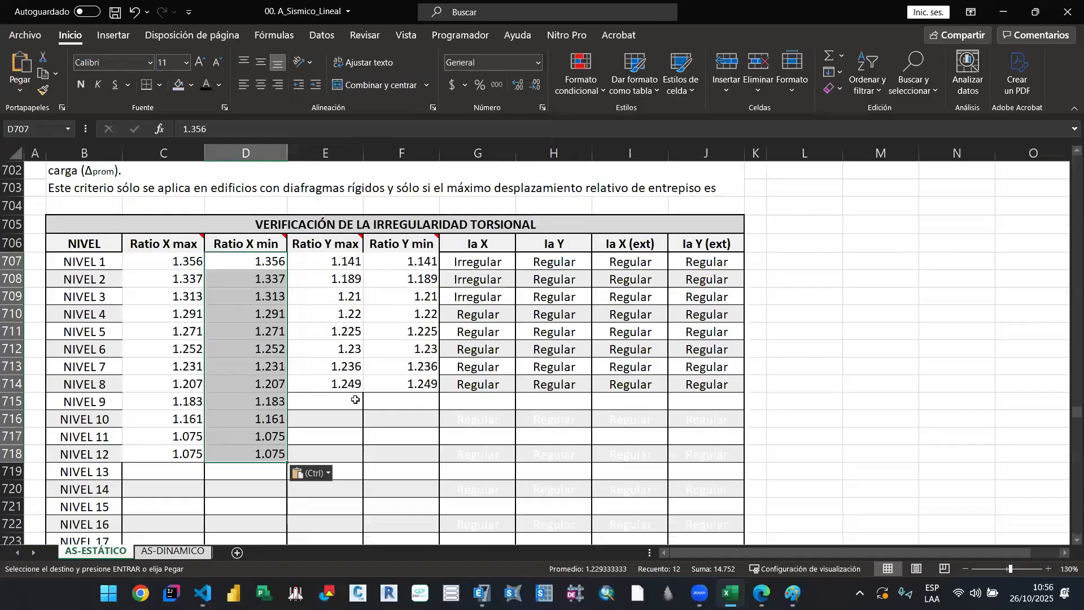
pyautogui.click(355, 400)
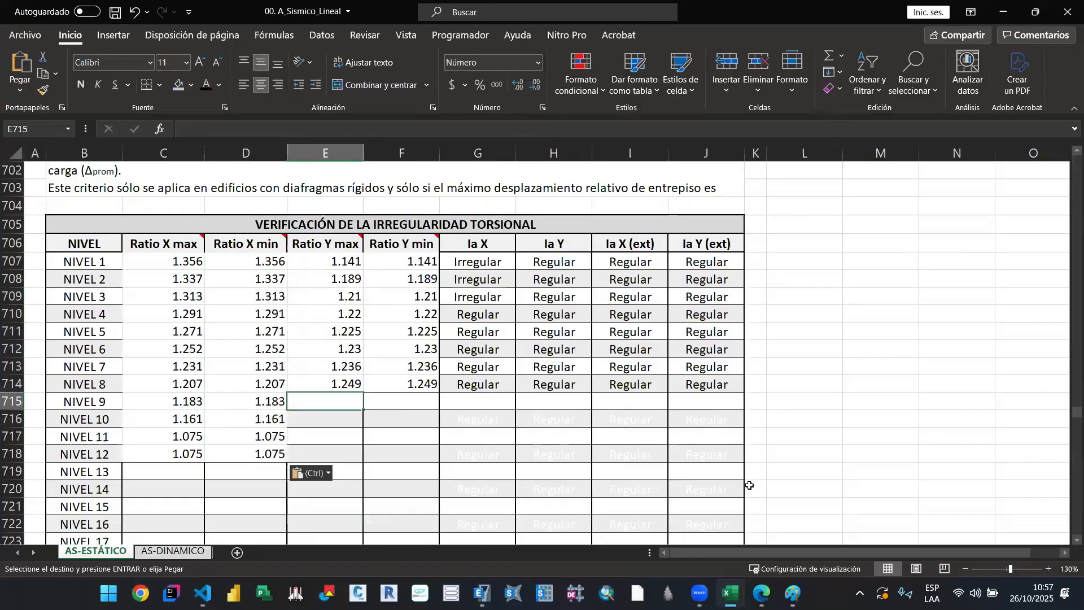
pyautogui.click(730, 593)
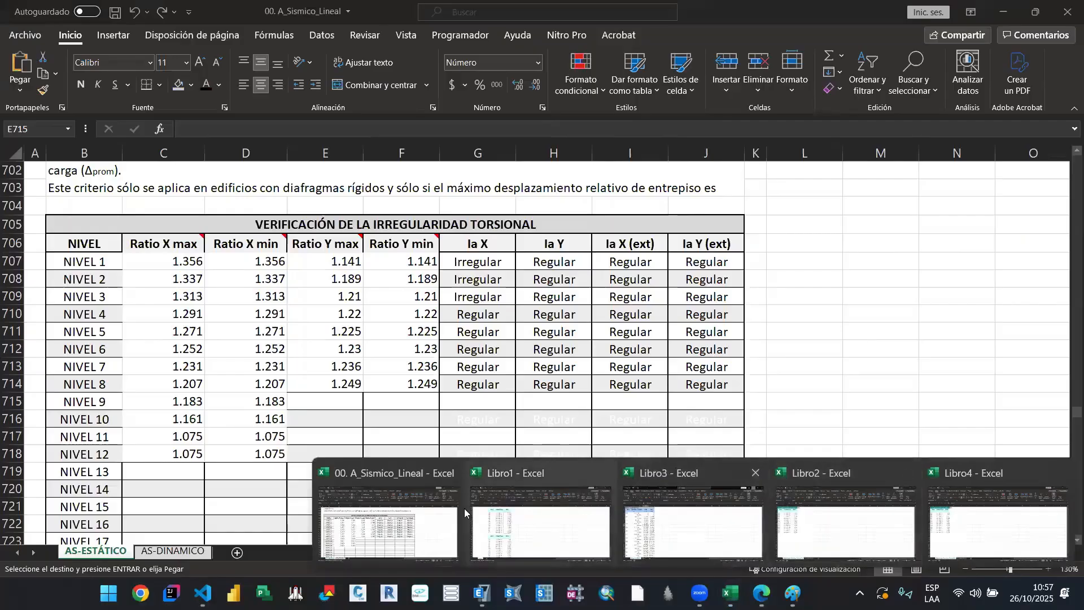
pyautogui.click(507, 520)
pyautogui.scroll(-2, 305, 361)
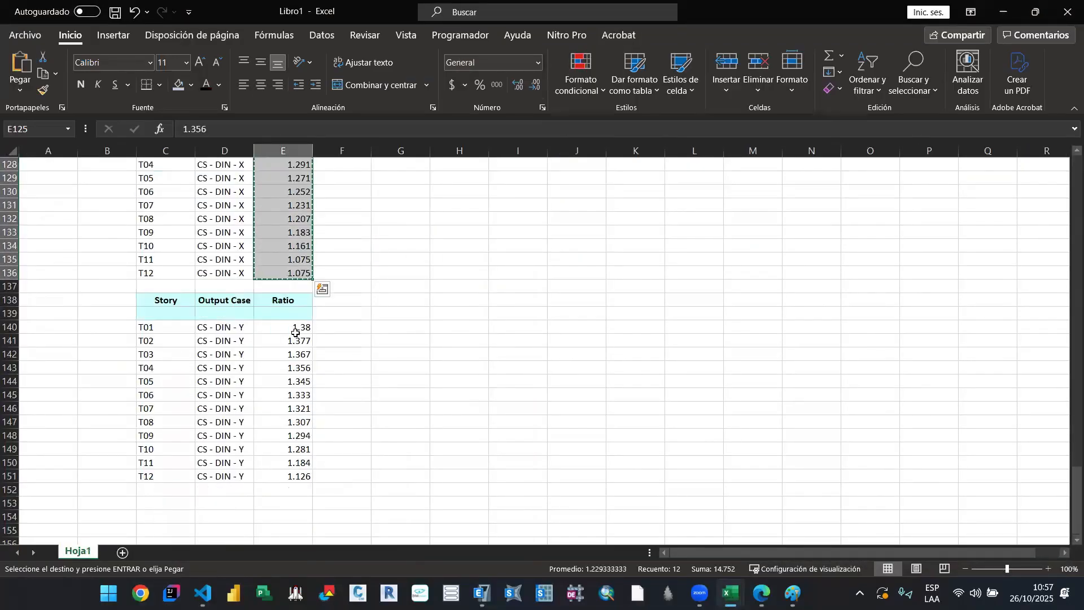
pyautogui.moveTo(295, 332); pyautogui.dragTo(304, 473)
pyautogui.hotkey('ctrl', 'c')
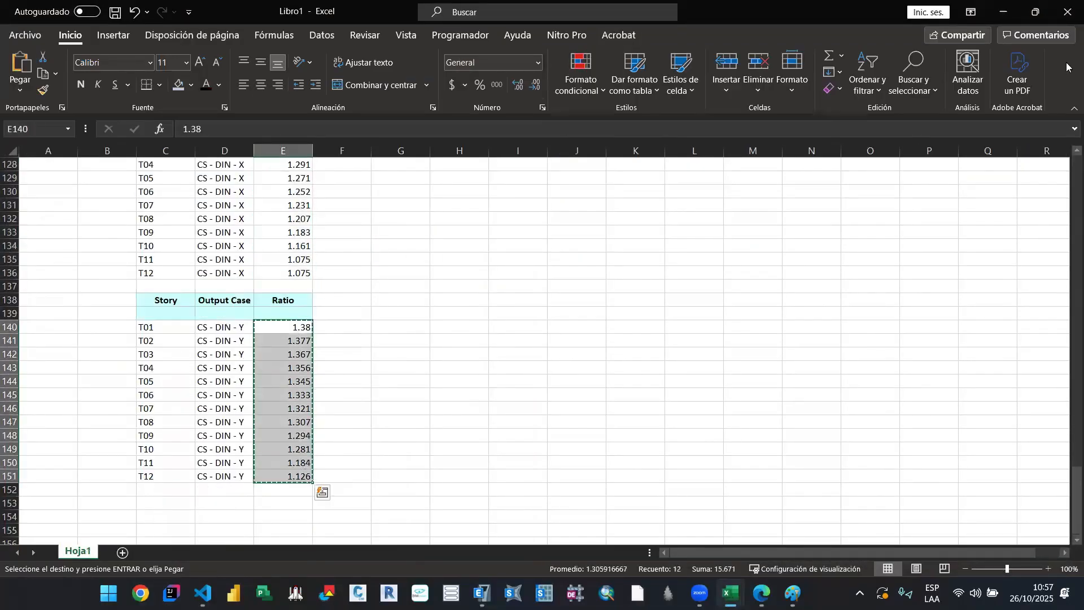
pyautogui.click(996, 10)
pyautogui.click(315, 262)
pyautogui.hotkey('ctrl', 'v')
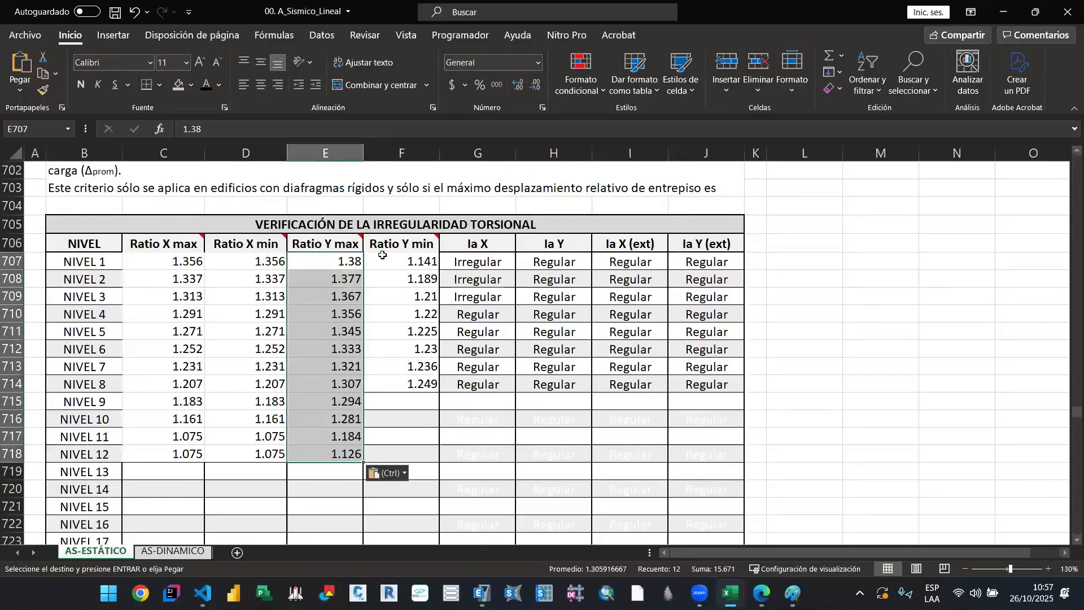
pyautogui.click(403, 262)
pyautogui.hotkey('ctrl', 'v')
# Step: Review the Ia X and Ia Y results of the torsional verification table against the irregularity criteria stated above it
pyautogui.moveTo(477, 402); pyautogui.dragTo(706, 455)
pyautogui.press('Escape')
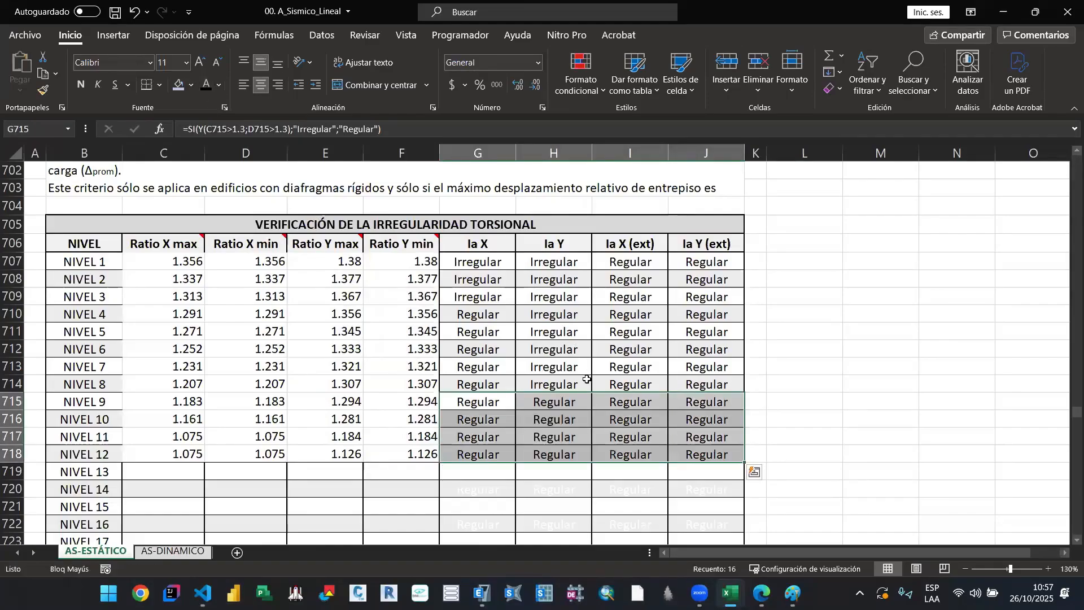
pyautogui.click(508, 314)
pyautogui.moveTo(472, 261); pyautogui.dragTo(560, 295)
pyautogui.scroll(1, 529, 319)
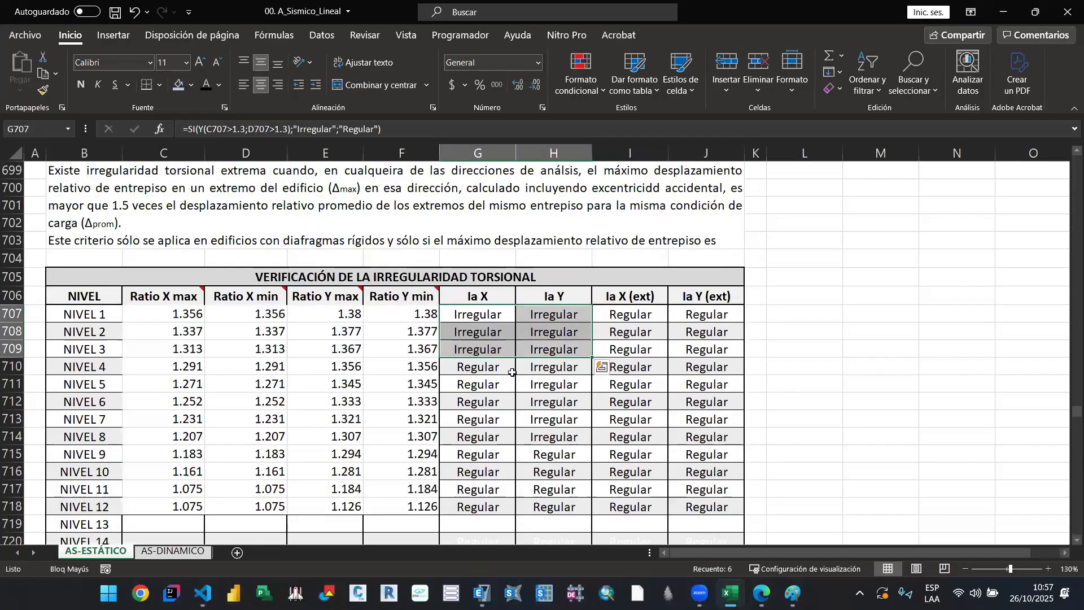
pyautogui.scroll(6, 433, 375)
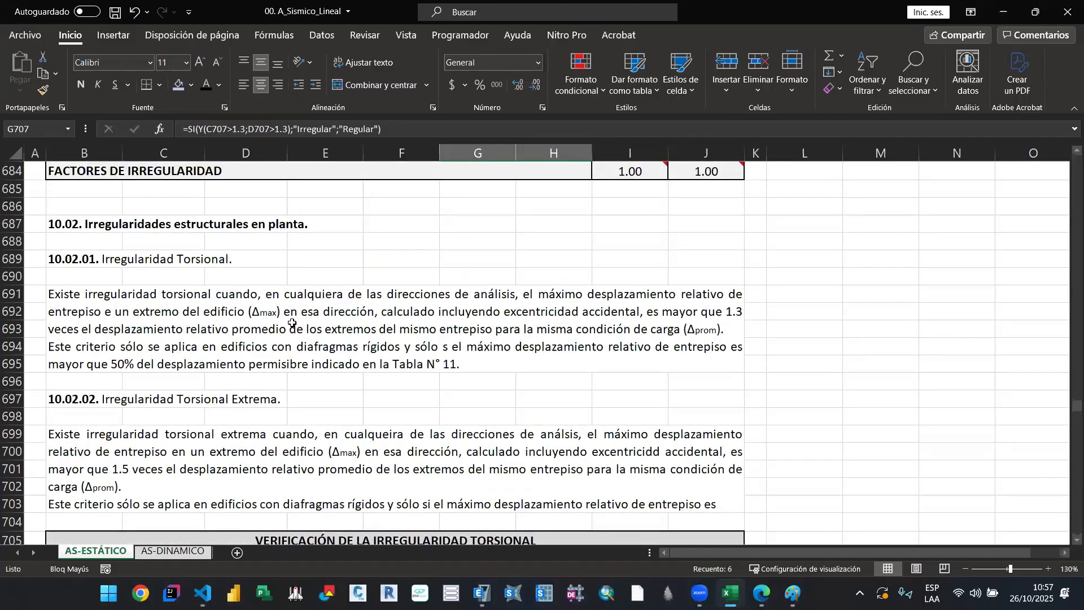
pyautogui.scroll(-3, 571, 362)
pyautogui.scroll(-3, 570, 361)
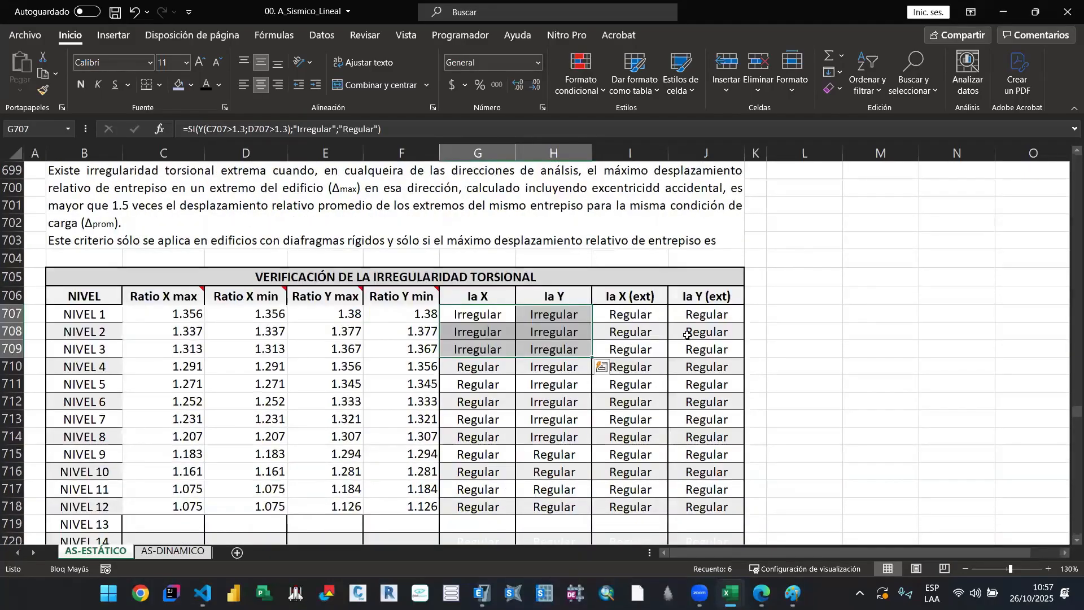
# Step: Set the torsional irregularity factors for Ia X and Ia Y to 0.75 in the FACTORES DE IRREGULARIDAD row
pyautogui.scroll(-1, 498, 412)
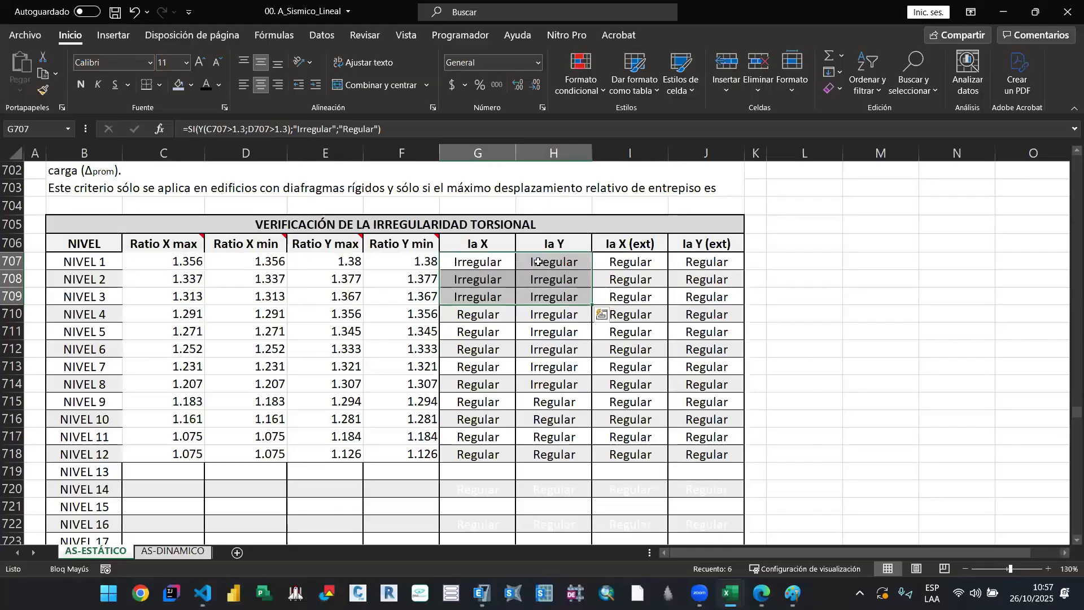
pyautogui.scroll(-1, 541, 344)
pyautogui.scroll(-12, 541, 344)
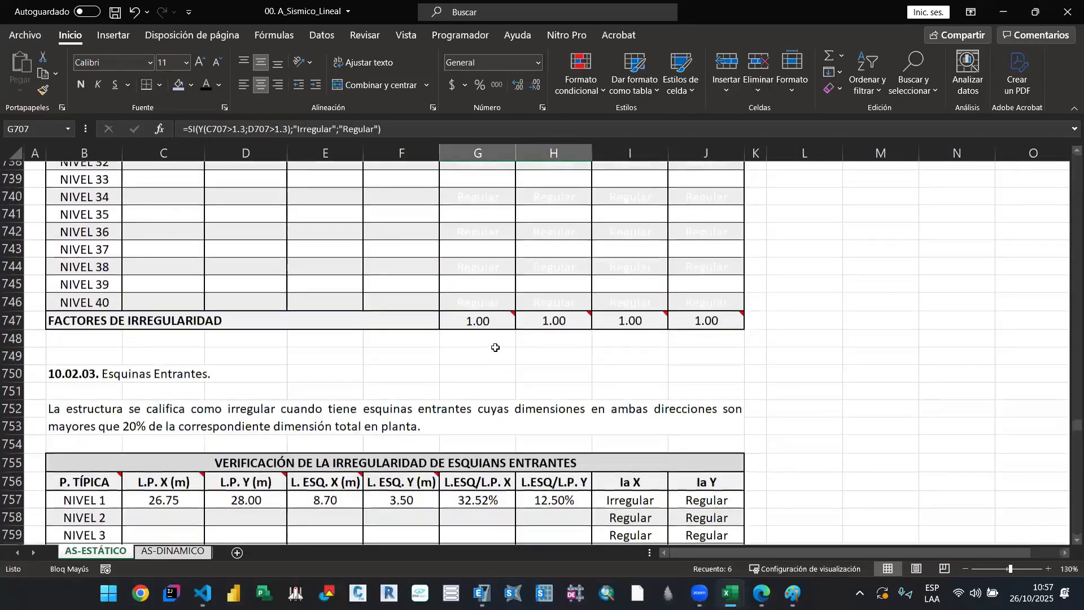
pyautogui.click(497, 345)
pyautogui.click(500, 334)
pyautogui.click(498, 355)
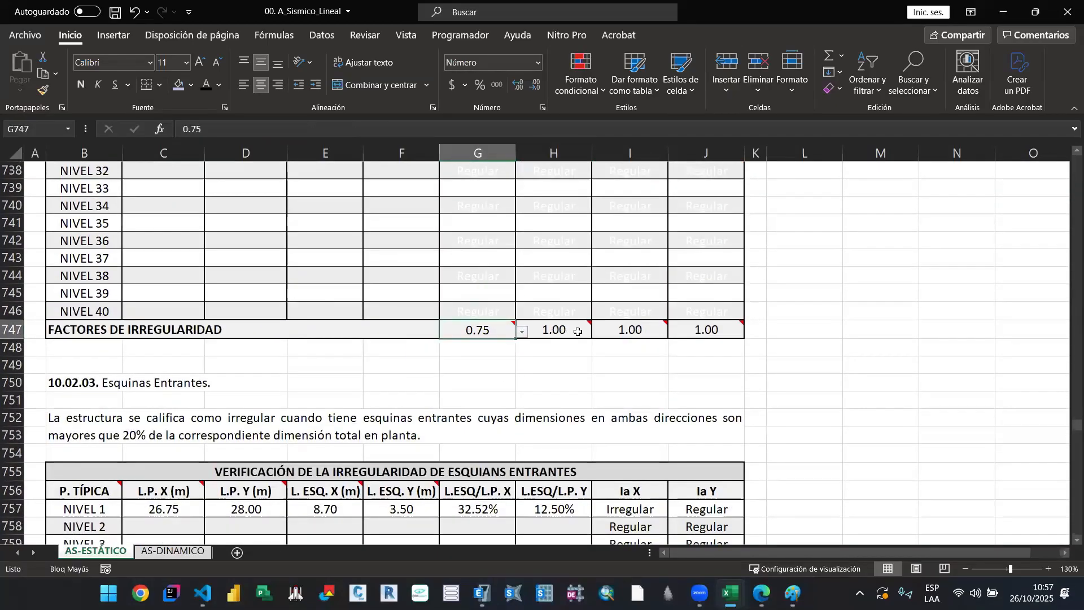
pyautogui.click(557, 331)
pyautogui.click(598, 332)
pyautogui.click(561, 355)
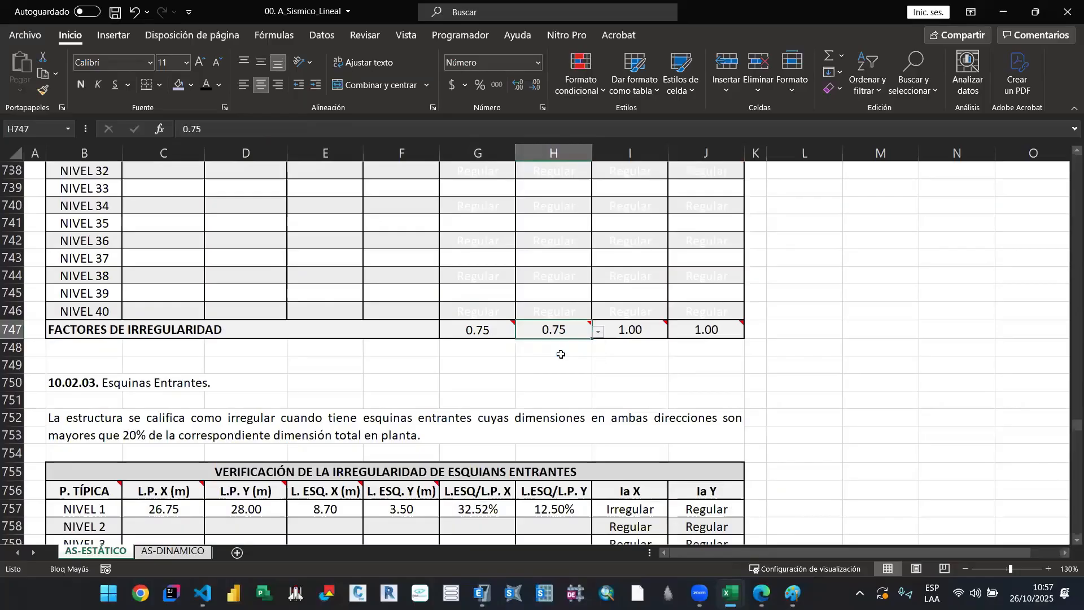
# Step: Reread the torsional and extreme torsional irregularity definitions in sections 10.02.01 and 10.02.02 and compare them with the table
pyautogui.scroll(9, 559, 354)
pyautogui.scroll(3, 487, 387)
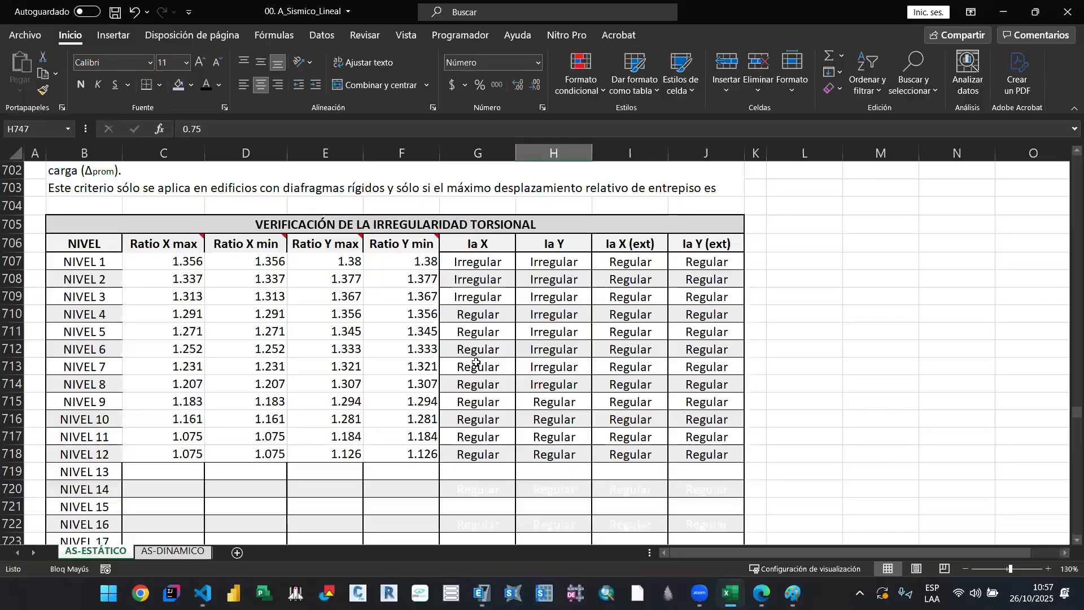
pyautogui.scroll(3, 476, 363)
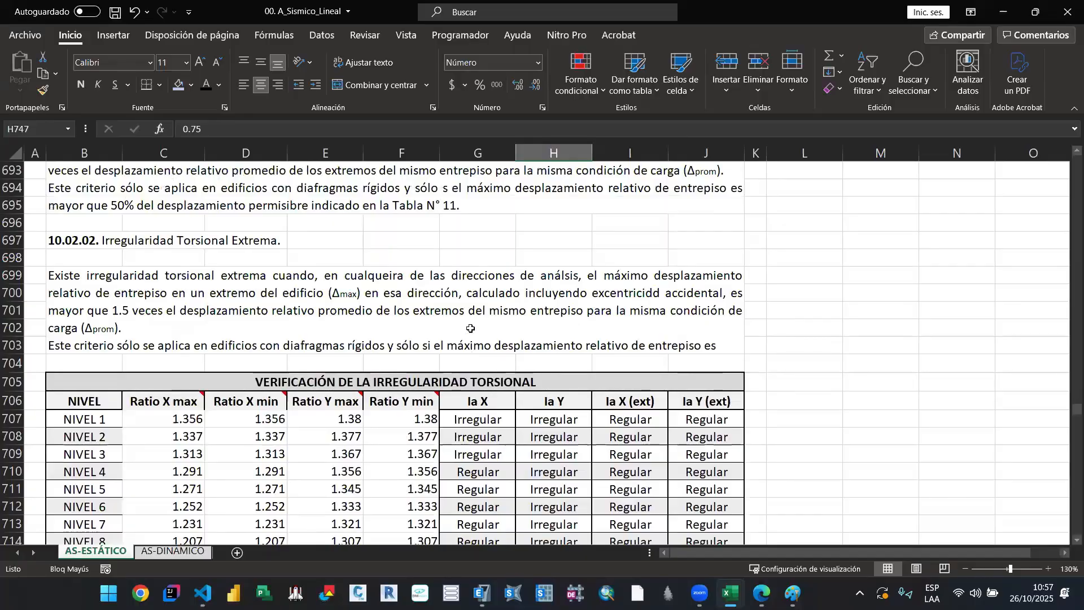
pyautogui.scroll(-2, 471, 328)
pyautogui.scroll(5, 471, 328)
pyautogui.click(194, 298)
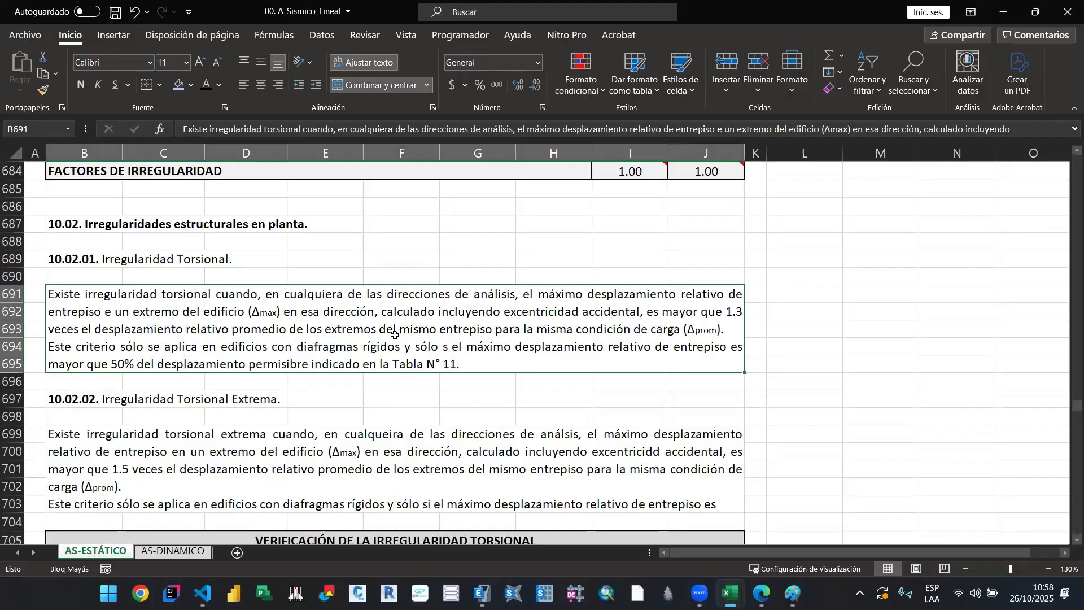
pyautogui.scroll(-1, 259, 332)
pyautogui.scroll(-1, 259, 332)
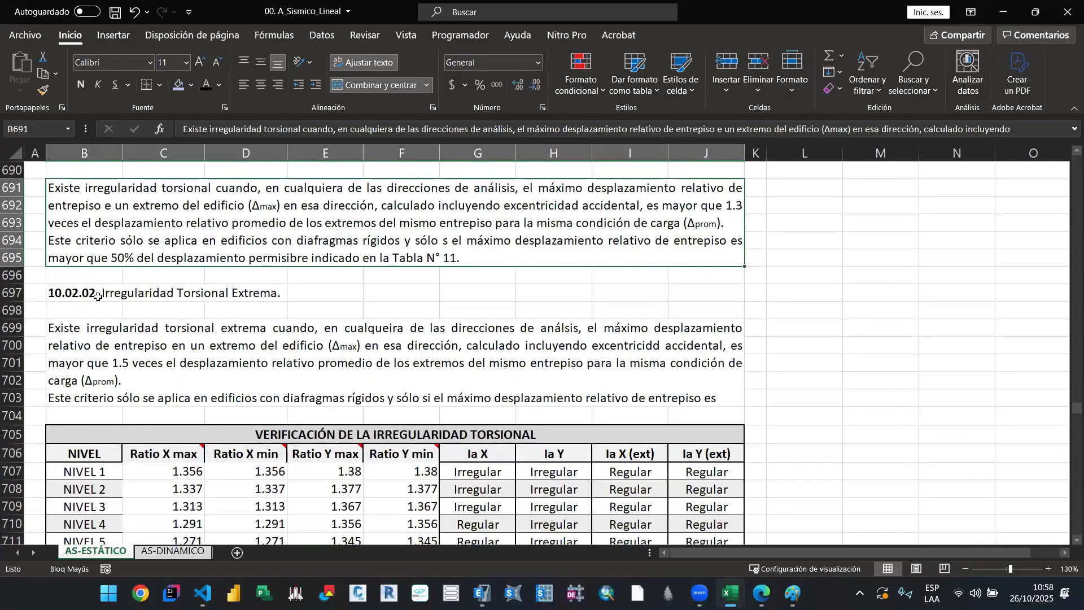
pyautogui.moveTo(98, 297); pyautogui.dragTo(325, 339)
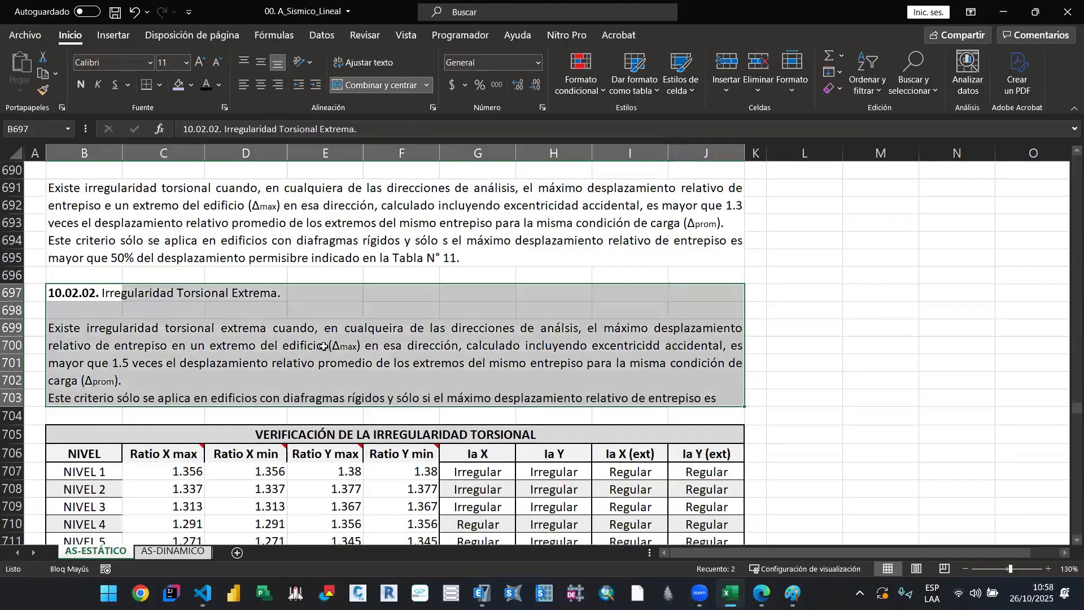
pyautogui.scroll(1, 321, 352)
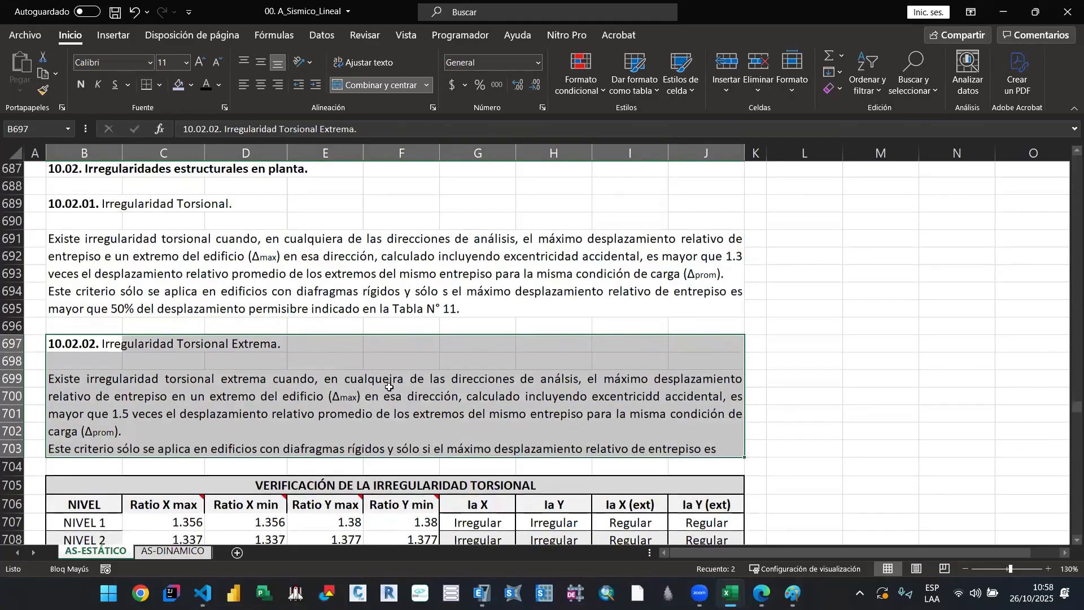
pyautogui.scroll(-2, 339, 395)
# Step: Examine the NIVEL 1 max and min ratios in Y and X, and the ratios of the remaining levels
pyautogui.moveTo(351, 417); pyautogui.dragTo(383, 418)
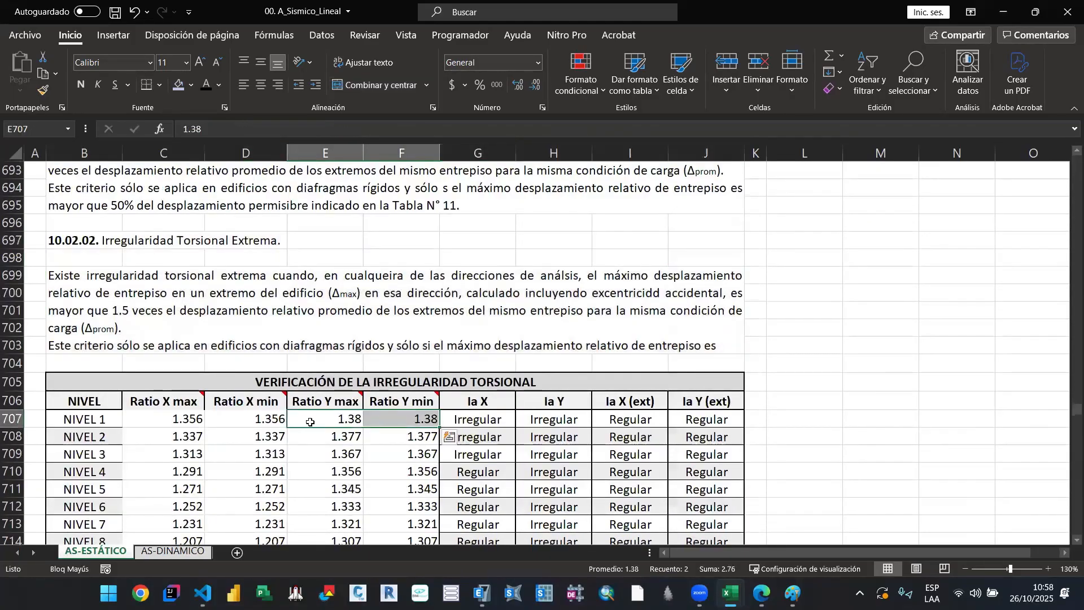
pyautogui.click(385, 421)
pyautogui.scroll(-1, 198, 373)
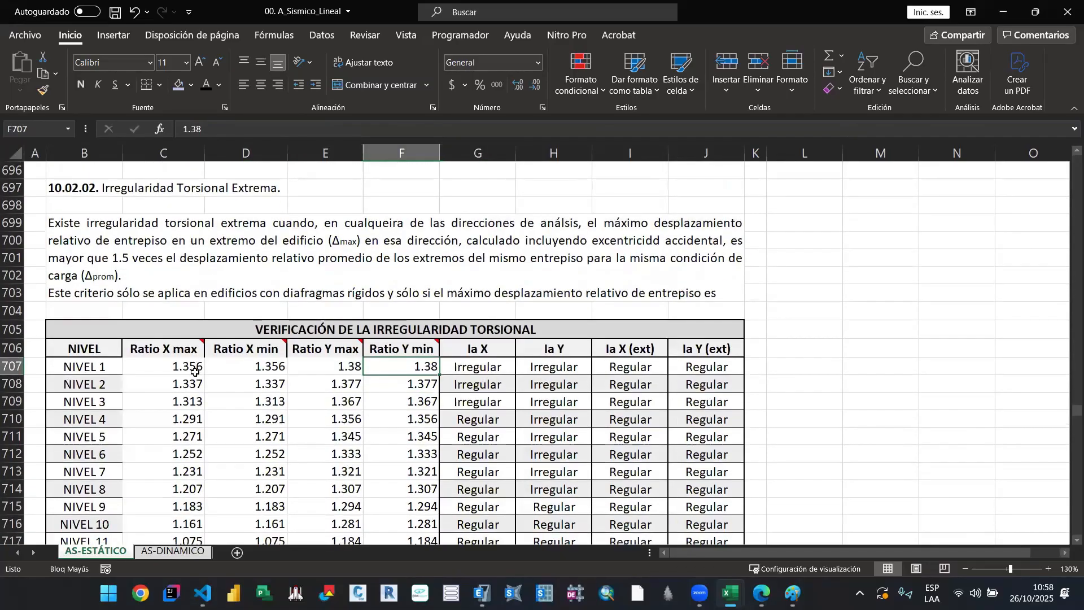
pyautogui.moveTo(192, 368); pyautogui.dragTo(214, 368)
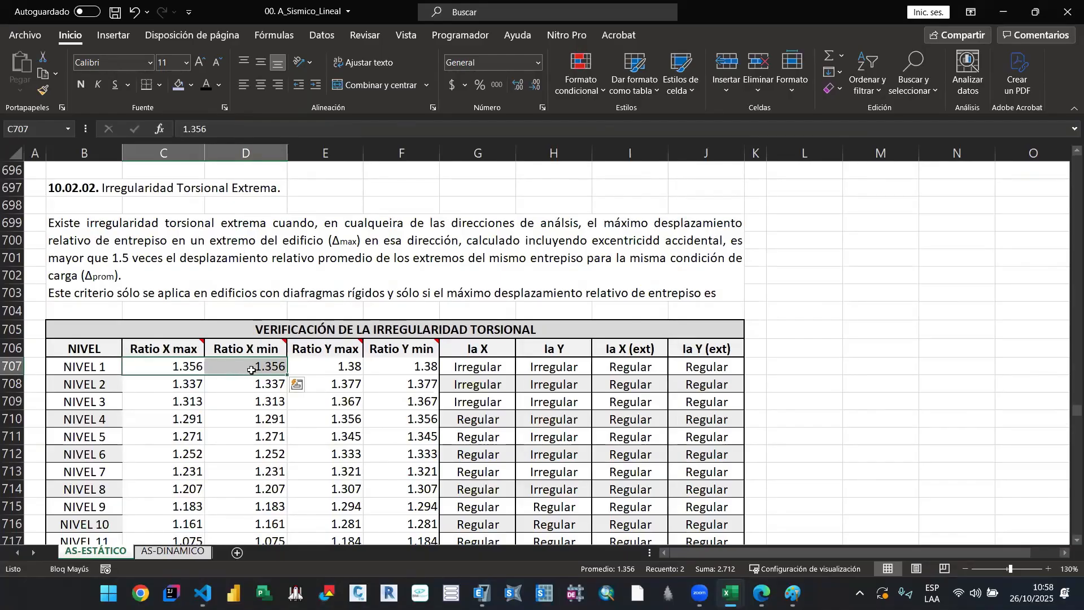
pyautogui.moveTo(300, 348)
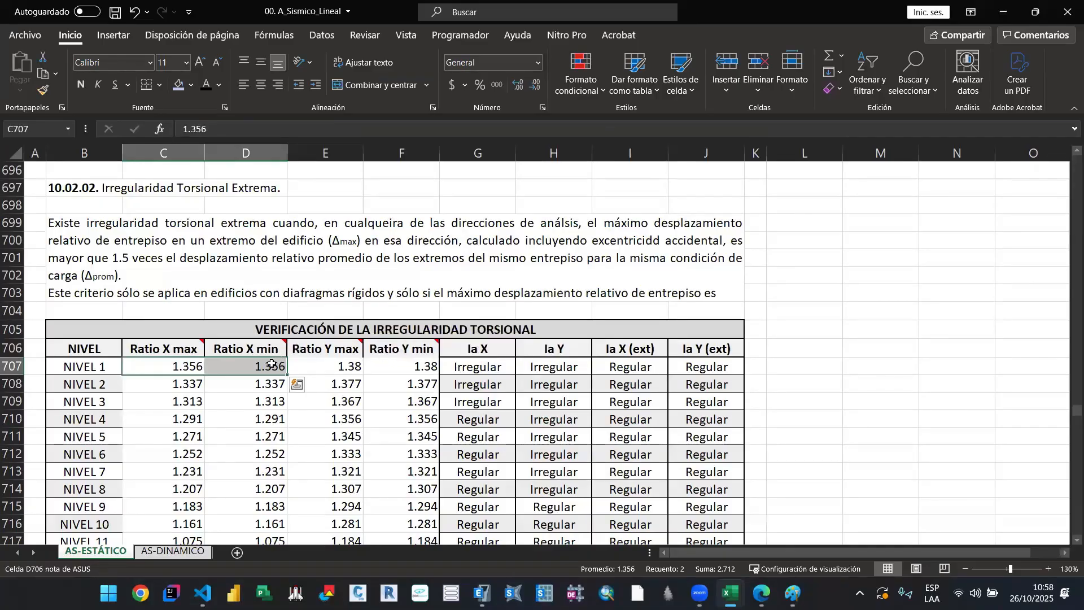
pyautogui.click(257, 401)
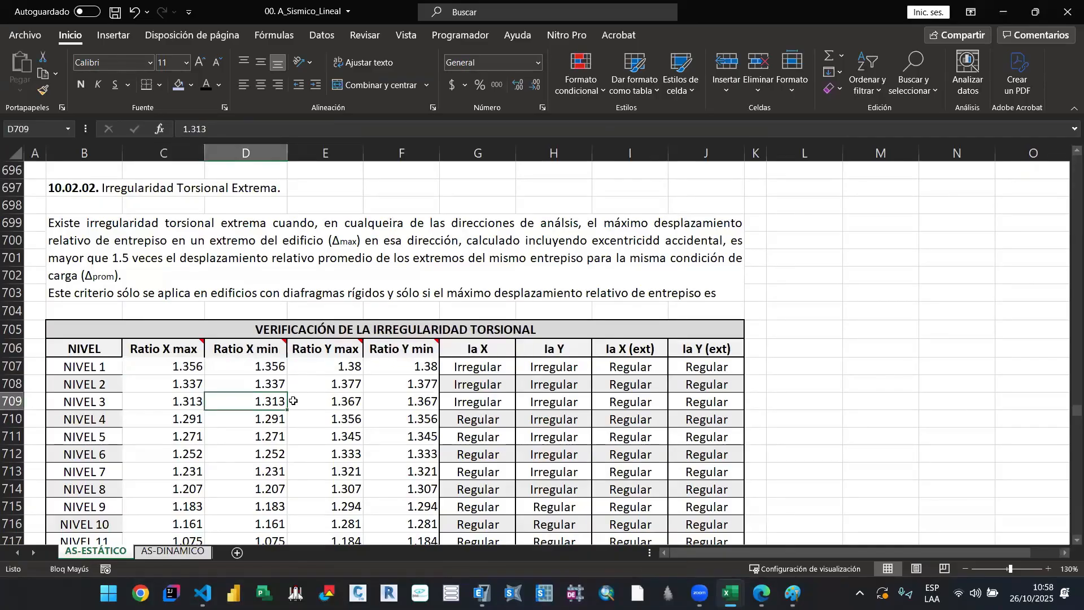
pyautogui.scroll(-1, 300, 395)
pyautogui.scroll(-1, 303, 386)
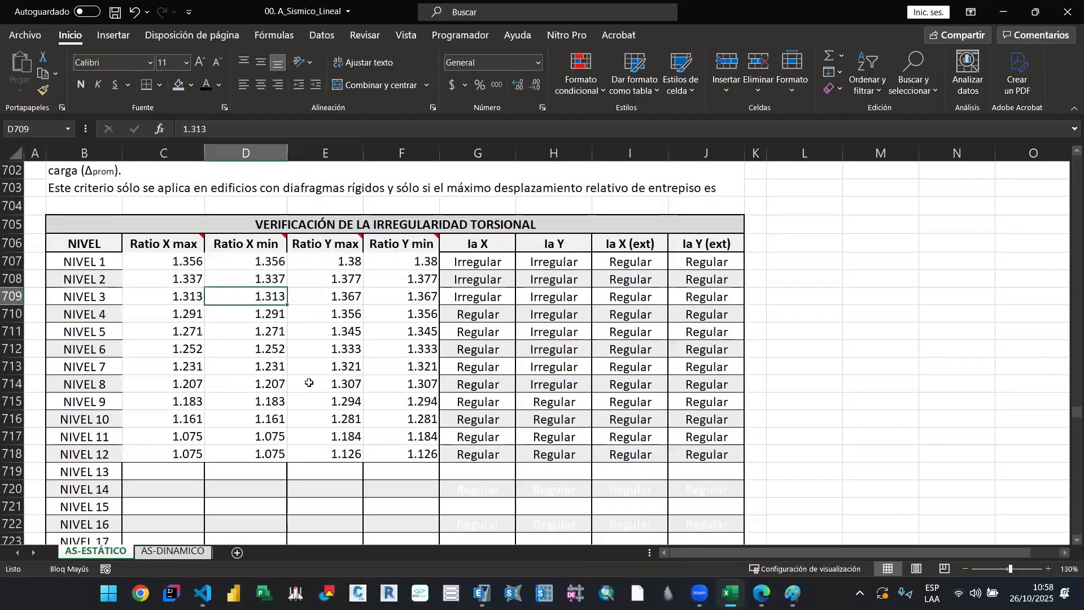
pyautogui.scroll(1, 345, 407)
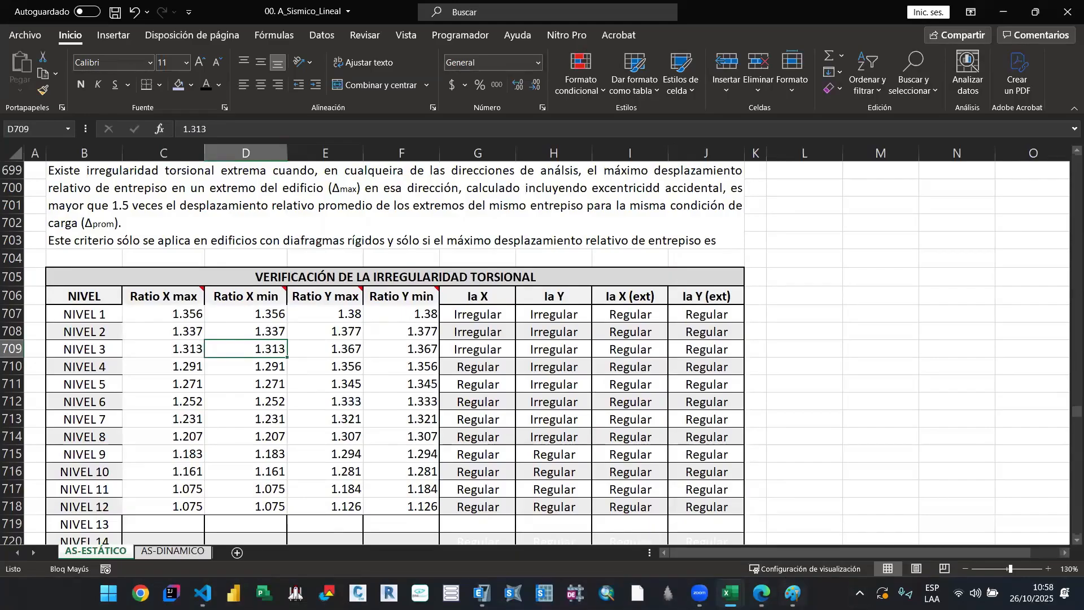
# Step: Consult Tabla N° 10 of article 21.1 in E.030.pdf and compare its irregularity restrictions with the workbook's torsional ratios for NIVEL 1 to NIVEL 12
pyautogui.hotkey('alt', 'Tab')
pyautogui.moveTo(648, 12); pyautogui.dragTo(649, 0)
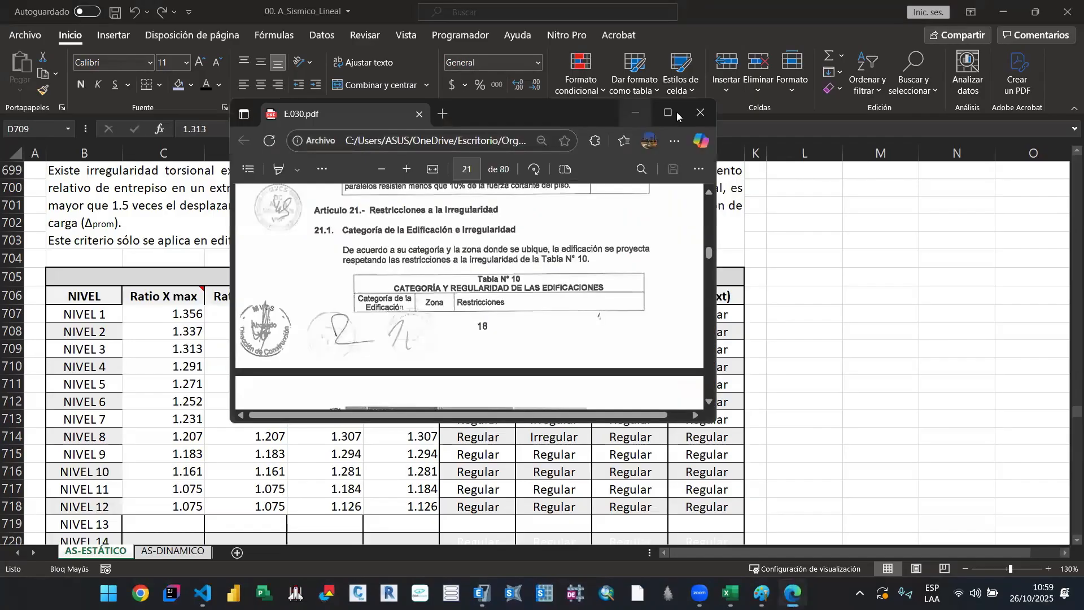
pyautogui.click(677, 114)
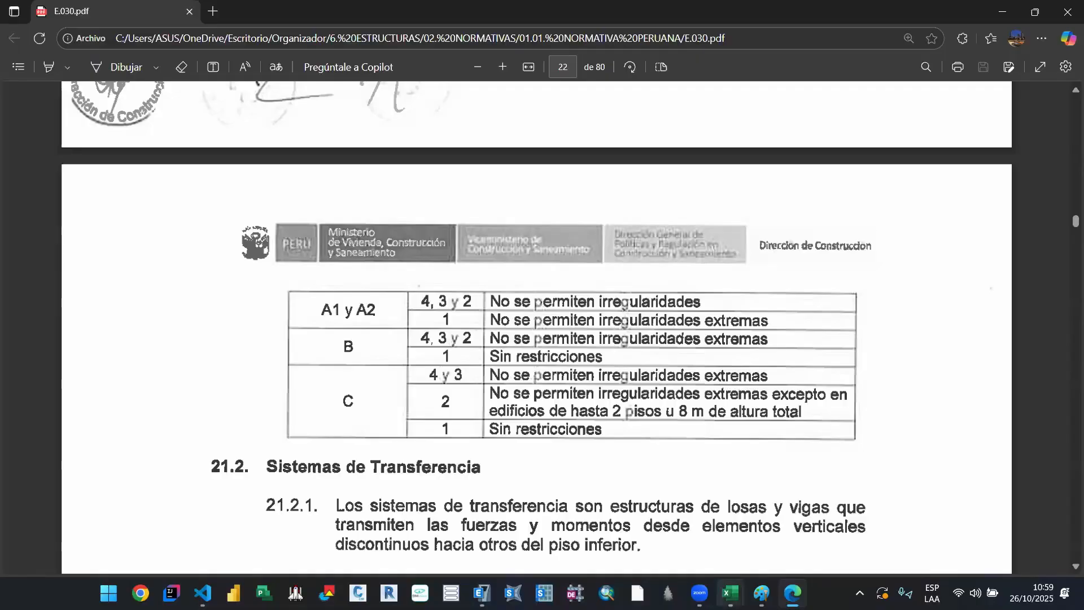
pyautogui.click(730, 593)
pyautogui.moveTo(164, 261); pyautogui.dragTo(418, 446)
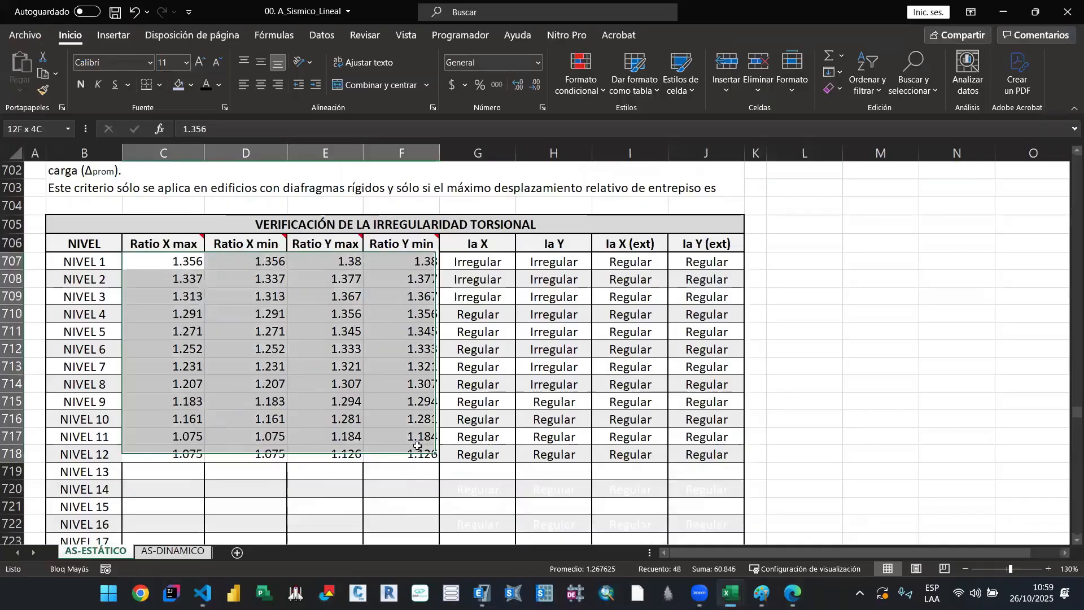
pyautogui.moveTo(417, 447); pyautogui.dragTo(417, 446)
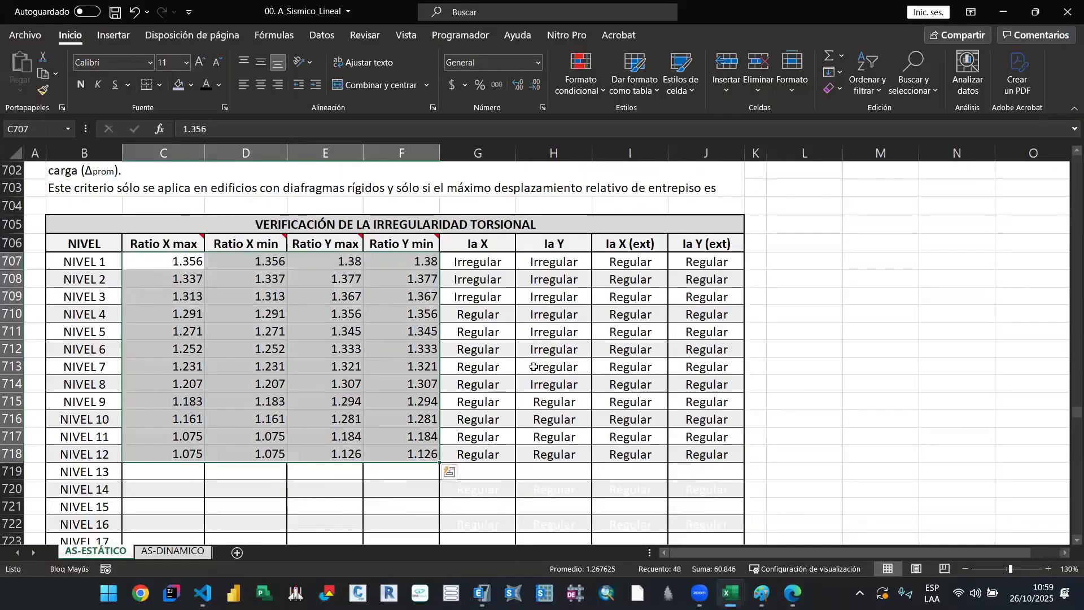
pyautogui.press('Delete')
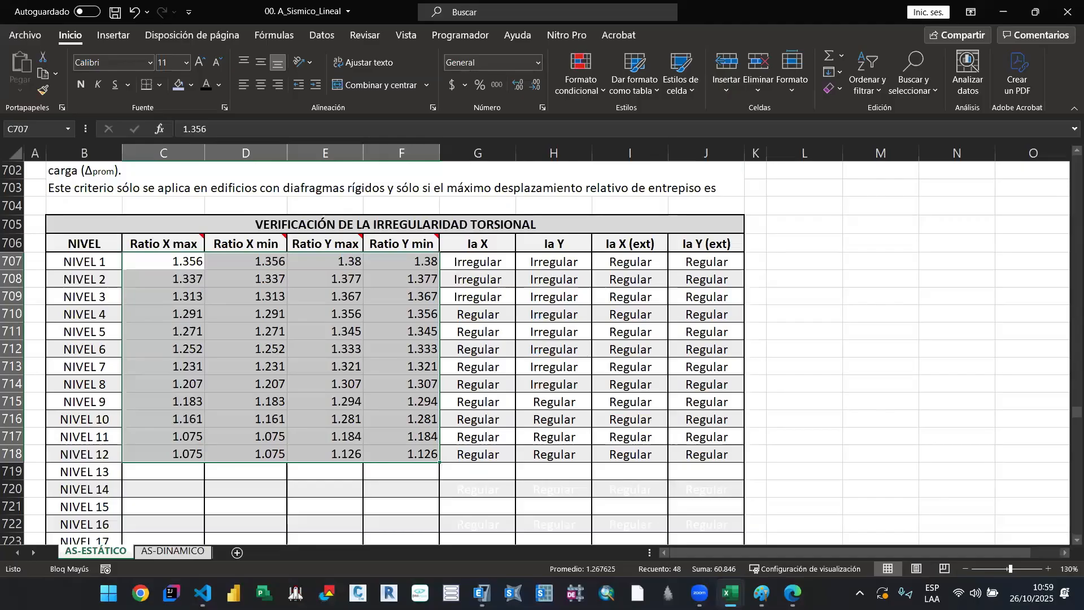
pyautogui.hotkey('alt', 'Tab')
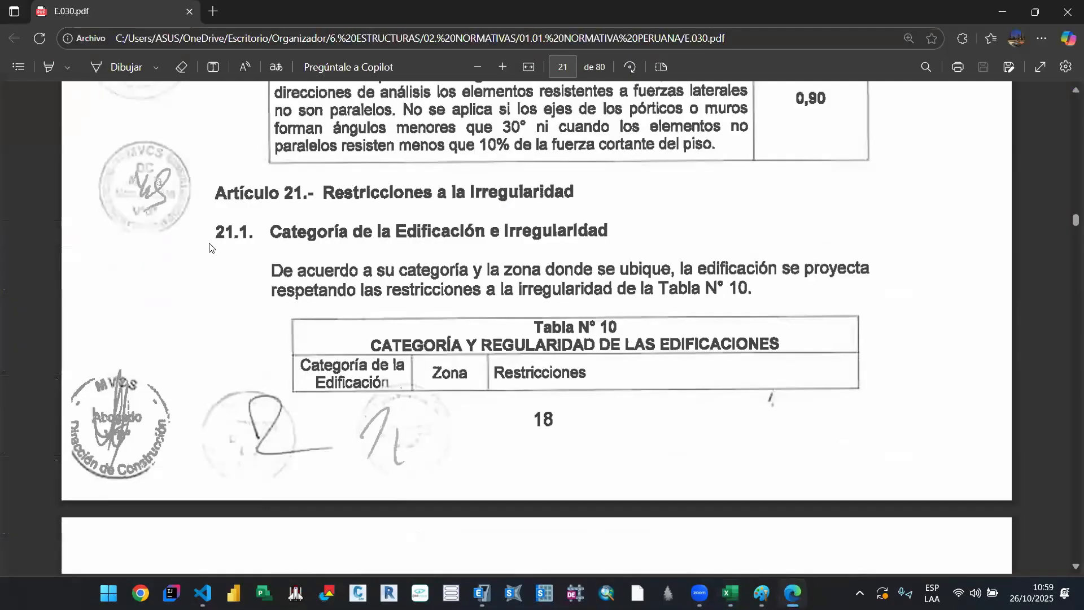
pyautogui.scroll(-5, 431, 339)
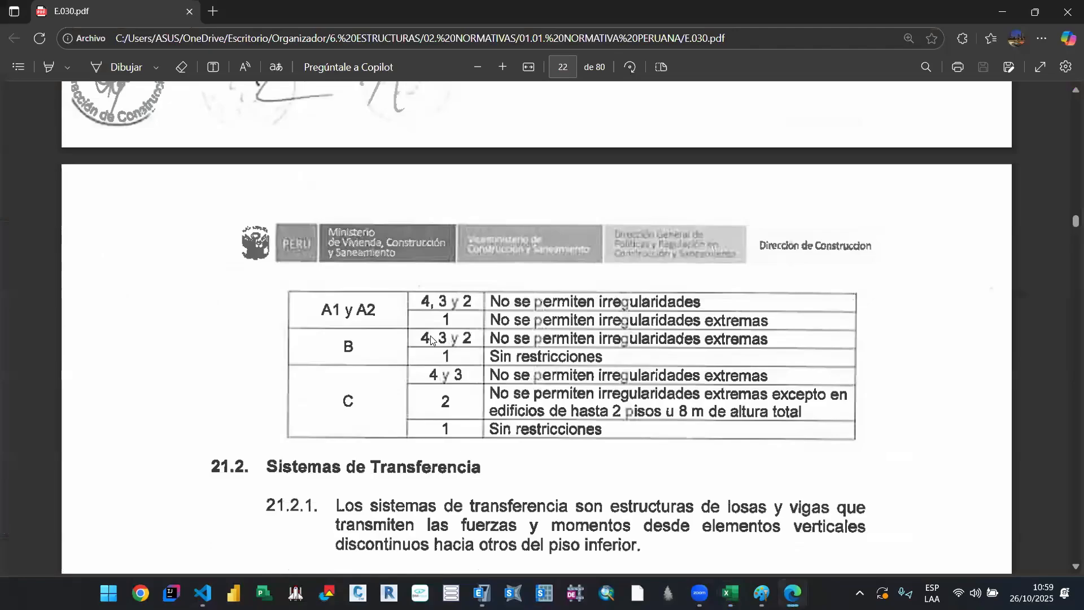
pyautogui.scroll(1, 321, 394)
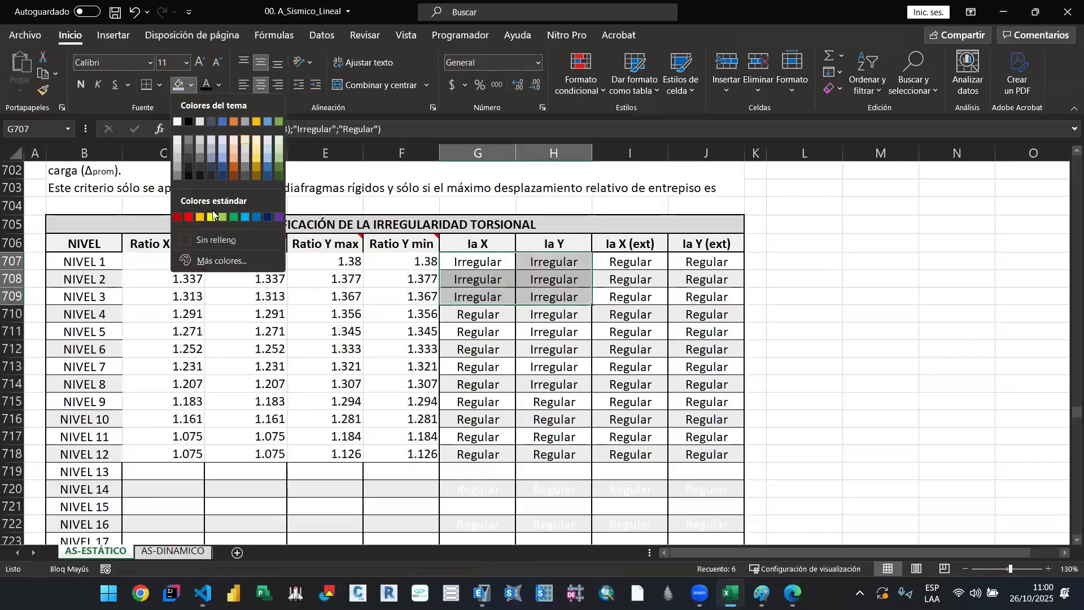
# Step: In the Excel torsional table, fill the Ia X and Ia Y results of NIVEL 1 to 3 and the two 0.75 factors with yellow
pyautogui.click(213, 217)
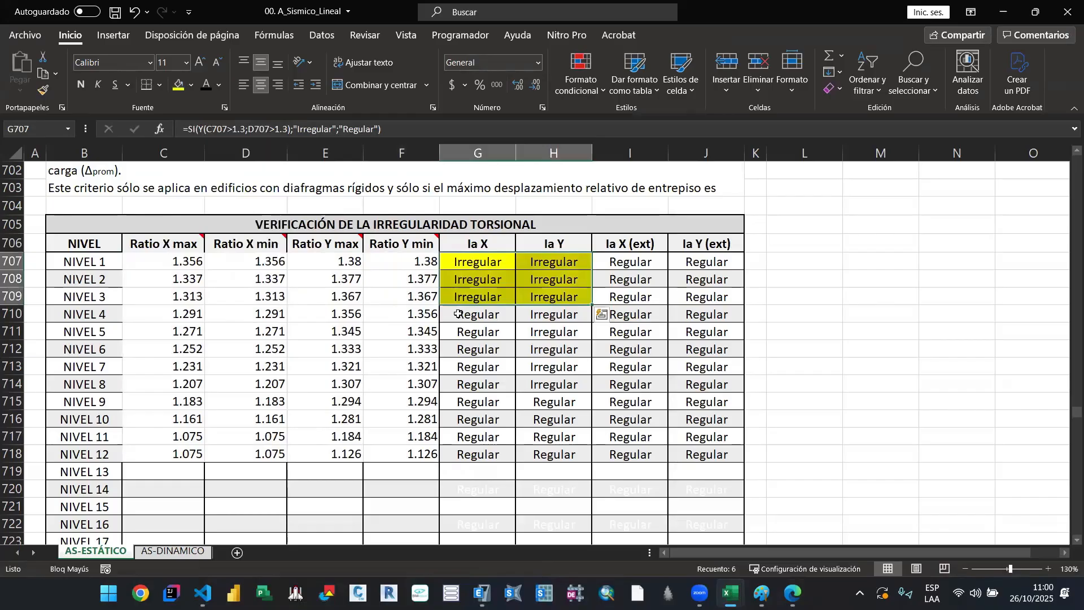
pyautogui.hotkey('ctrl', 'Down')
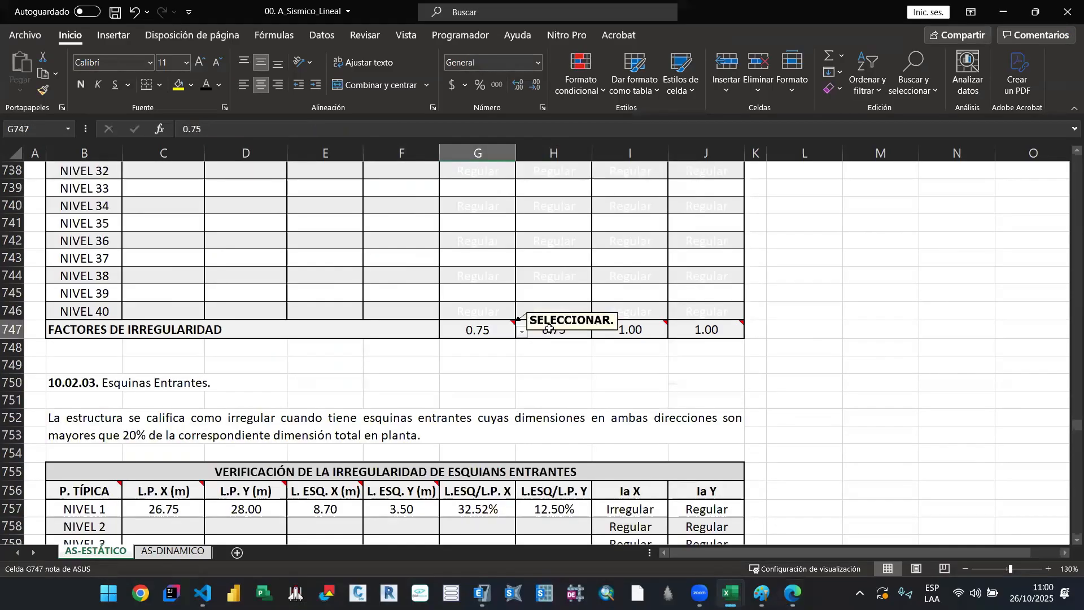
pyautogui.hotkey('shift', 'Right')
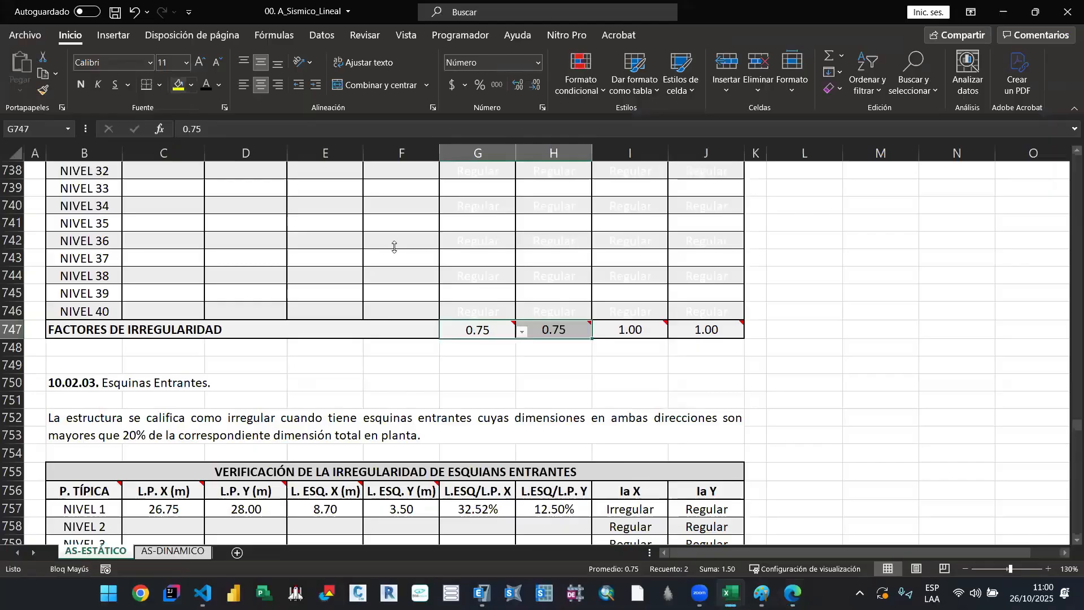
pyautogui.scroll(-3, 154, 277)
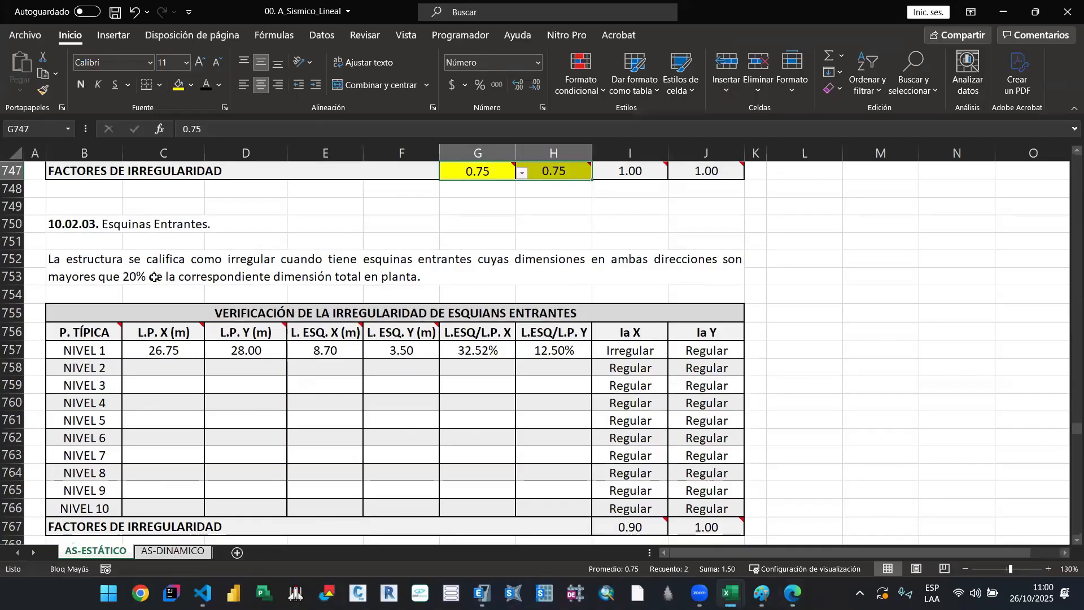
pyautogui.hotkey('ctrl', 'v')
# Step: Check the ETABS plan for re-entrant corners and set the Ia X irregularity factor of the esquinas entrantes table to 1.00
pyautogui.hotkey('alt', 'Tab')
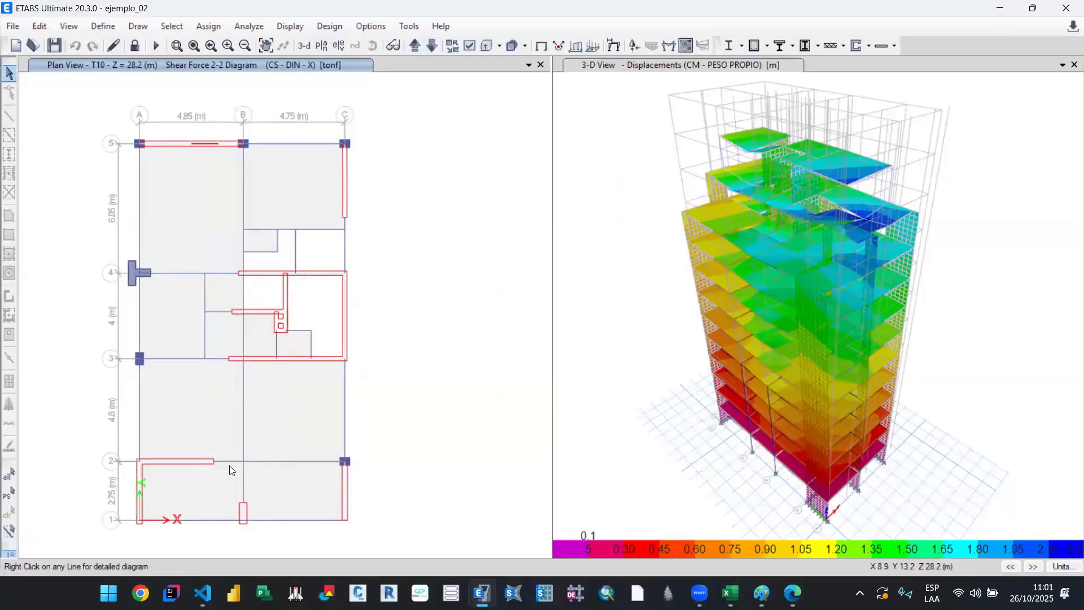
pyautogui.hotkey('alt', 'Tab')
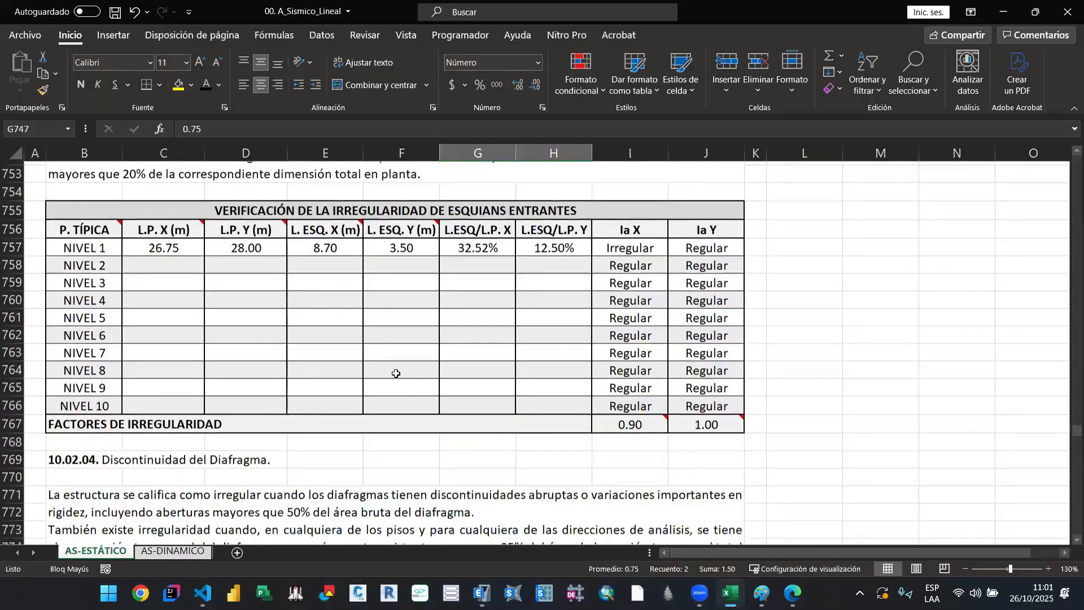
pyautogui.moveTo(164, 248); pyautogui.dragTo(736, 396)
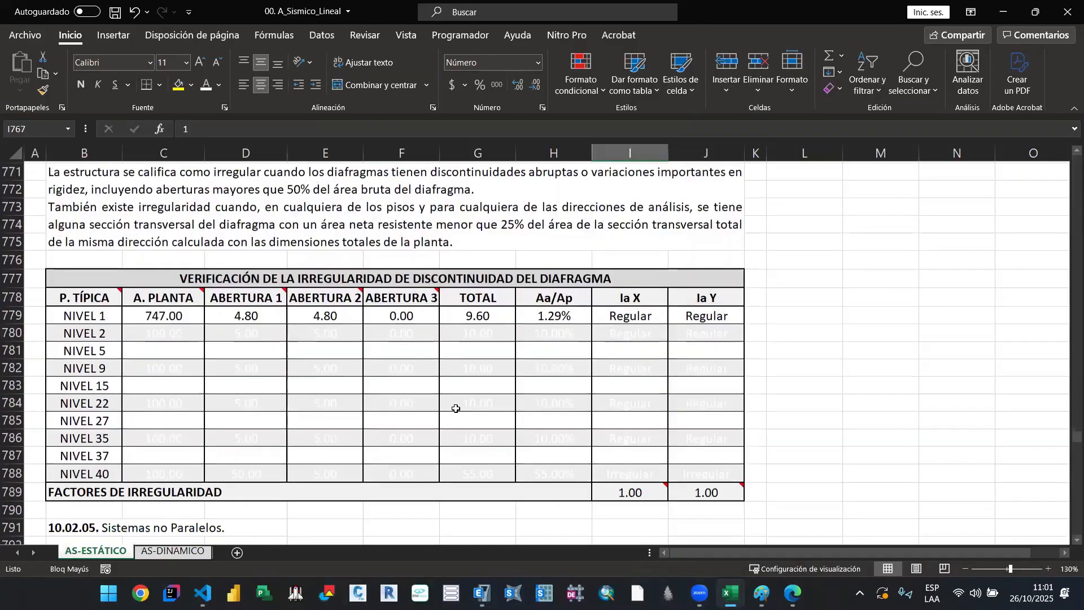
# Step: Set the font colour of the diaphragm discontinuity entries from NIVEL 1 to NIVEL 40 to white
pyautogui.scroll(2, 332, 397)
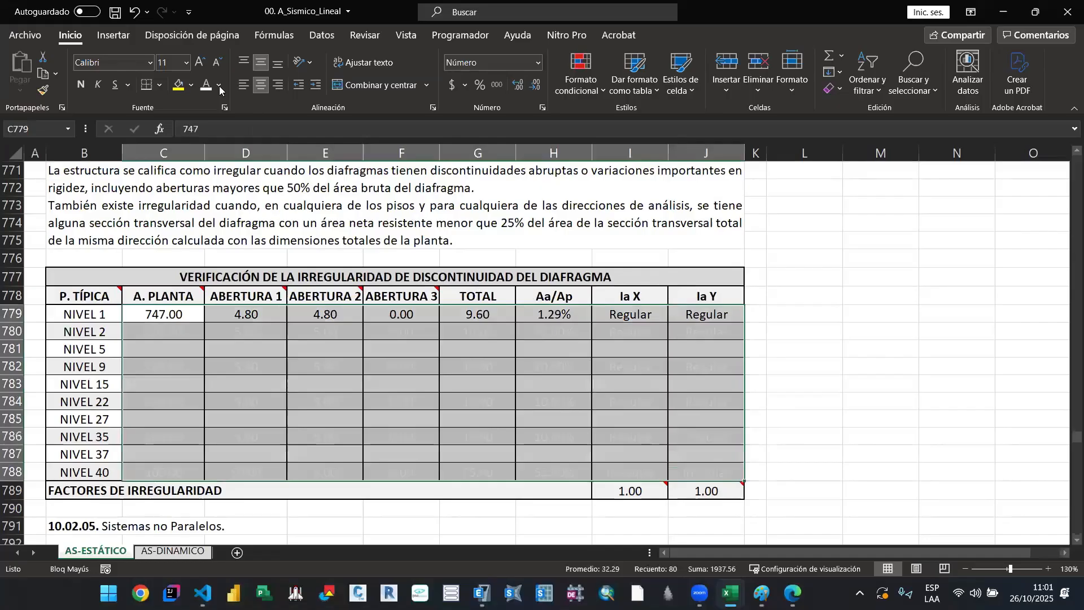
pyautogui.hotkey('alt', 'Tab')
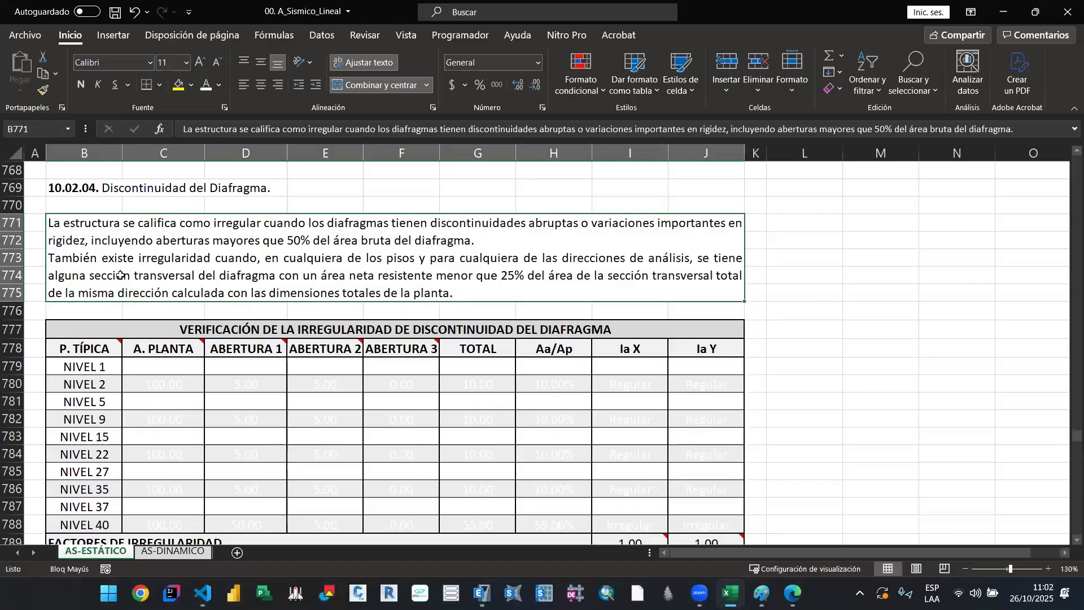
# Step: Sketch a four-sided building outline with one slanted side in Paint, using thick black lines, and return to the Excel workbook
pyautogui.click(282, 331)
pyautogui.scroll(-3, 328, 347)
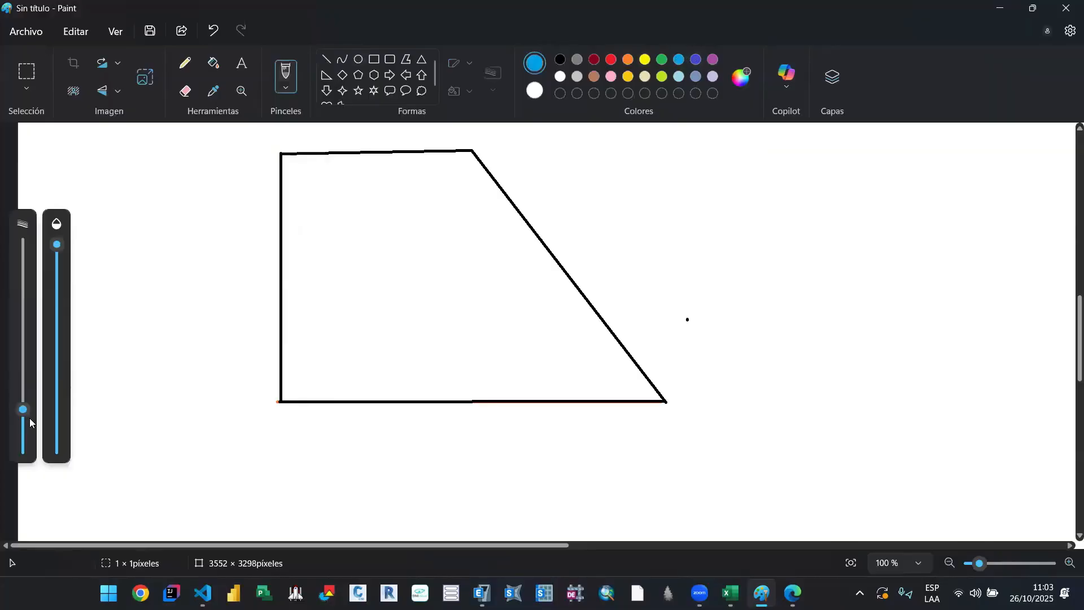
pyautogui.hotkey('alt', 'Tab')
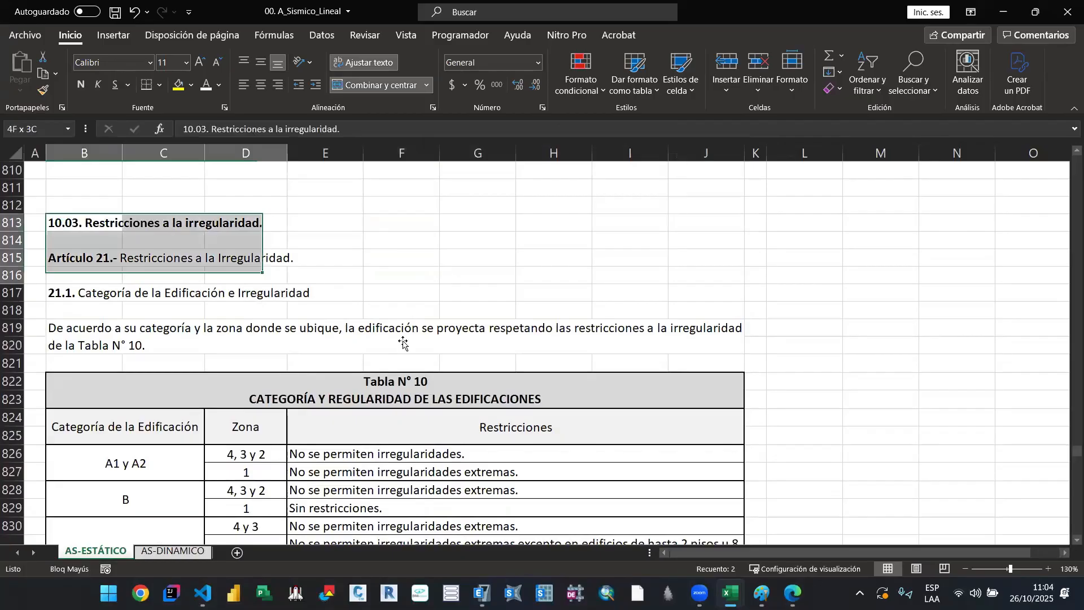
# Step: Highlight category C and its zona 4 y 3 restriction row in Tabla N° 10 with yellow
pyautogui.click(433, 382)
pyautogui.scroll(-3, 562, 476)
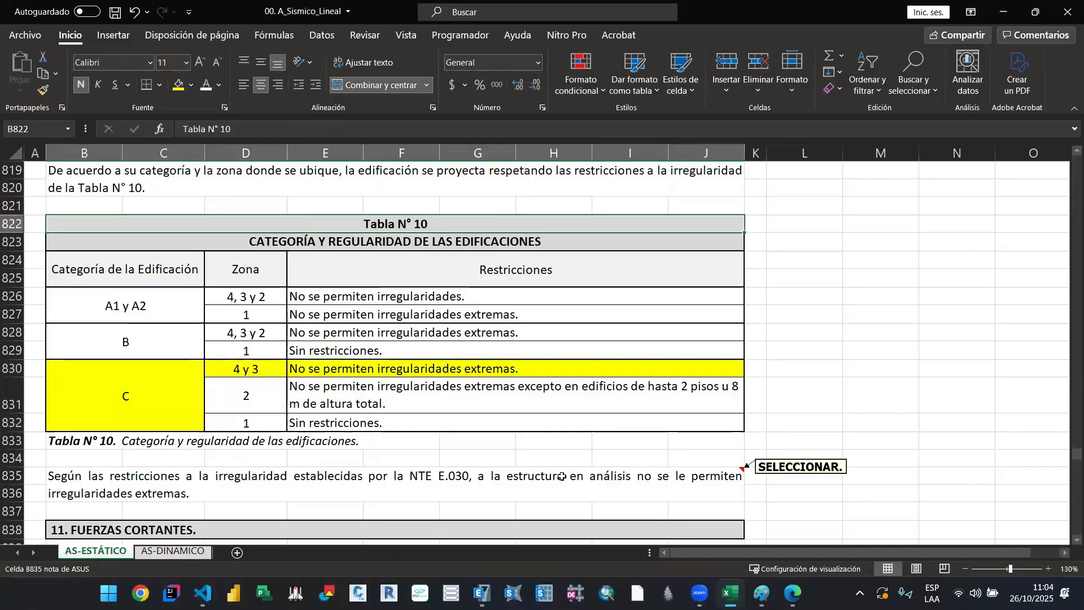
pyautogui.click(442, 241)
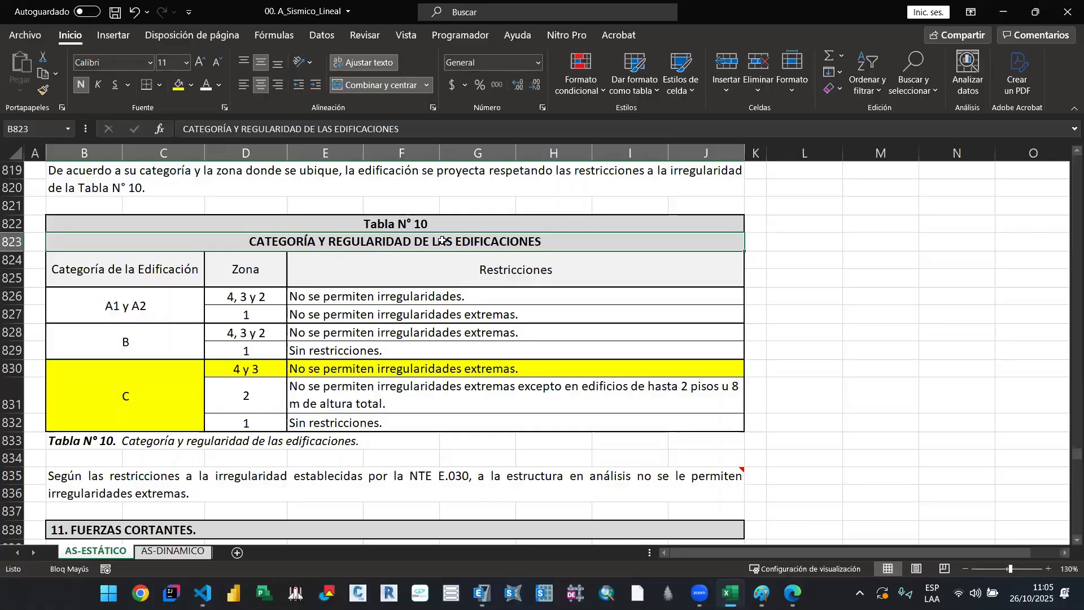
pyautogui.press('super+shift+s')
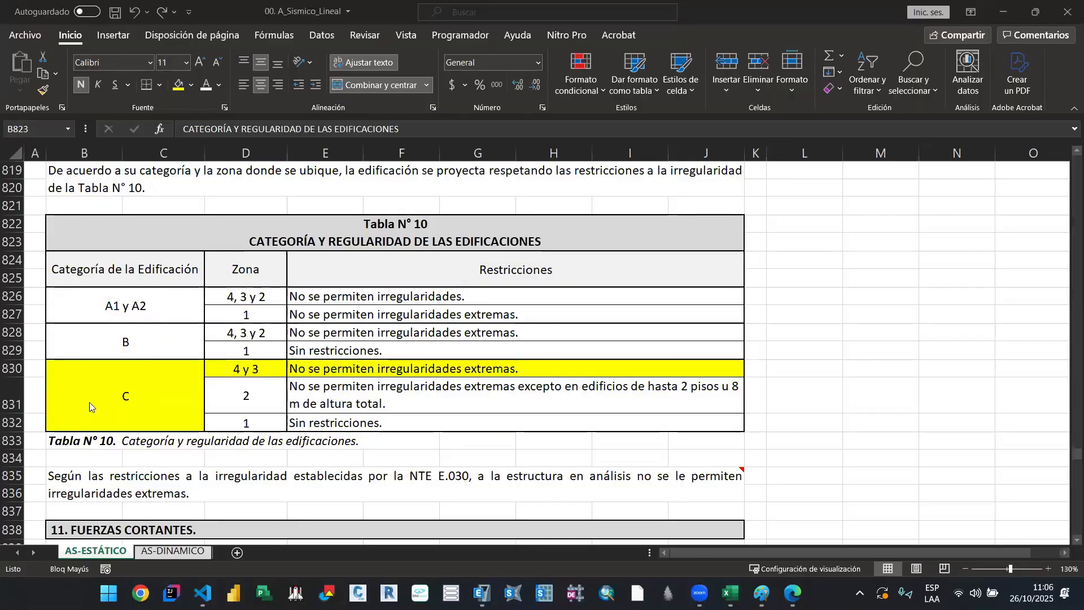
# Step: Switch to the DBM_GET_DATA_SEISMIC.ipynb notebook in VS Code and examine its ETABS connection, units and Base Reactions cells, including the PESO SISMICO filter
pyautogui.hotkey('alt', 'Tab')
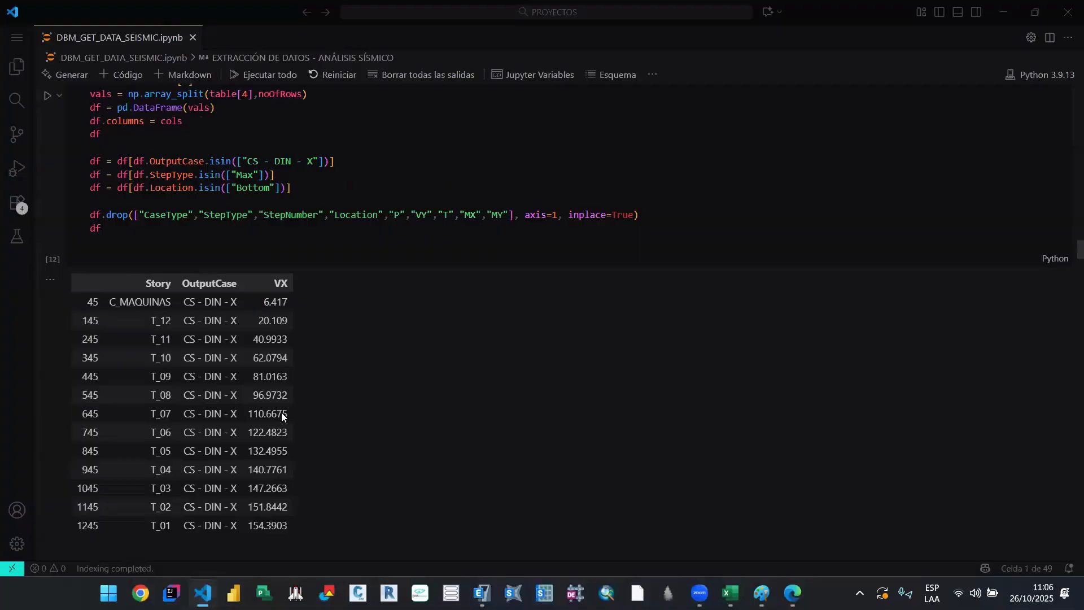
pyautogui.scroll(3, 282, 412)
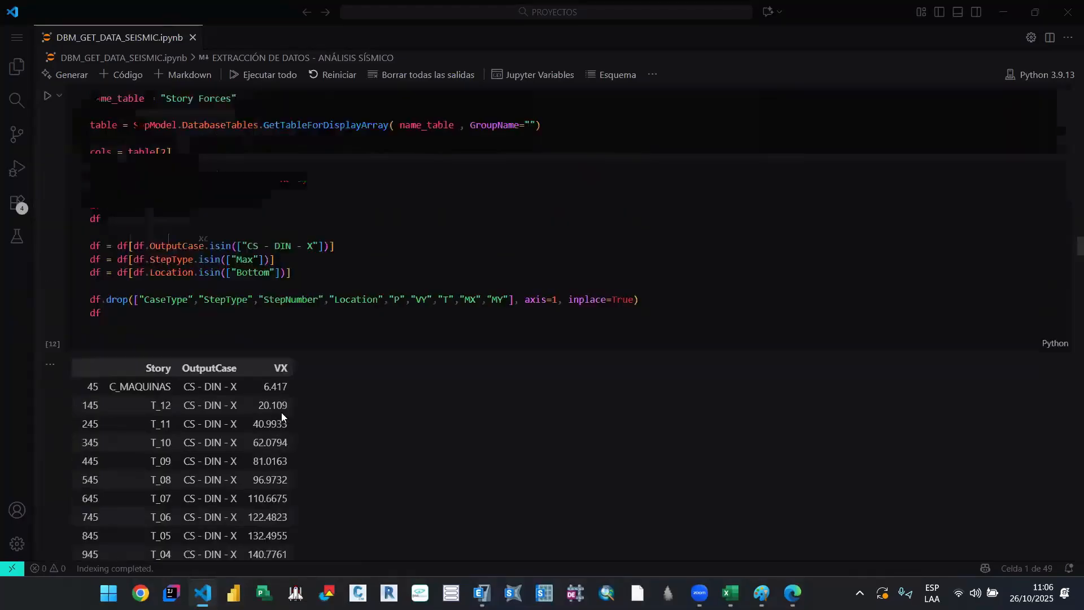
pyautogui.scroll(5, 281, 412)
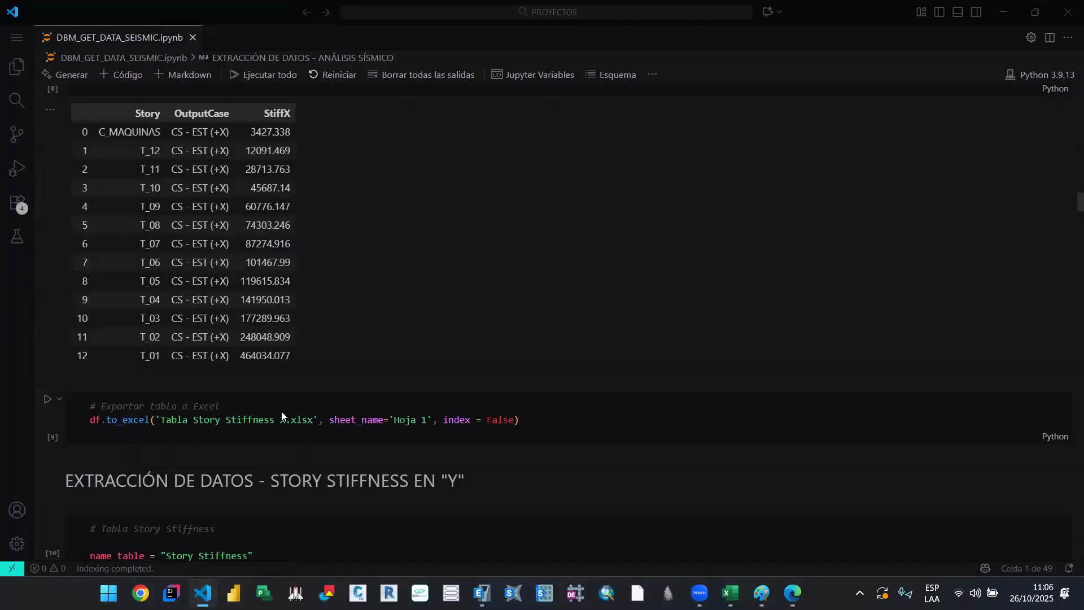
pyautogui.scroll(15, 281, 411)
pyautogui.scroll(-14, 281, 412)
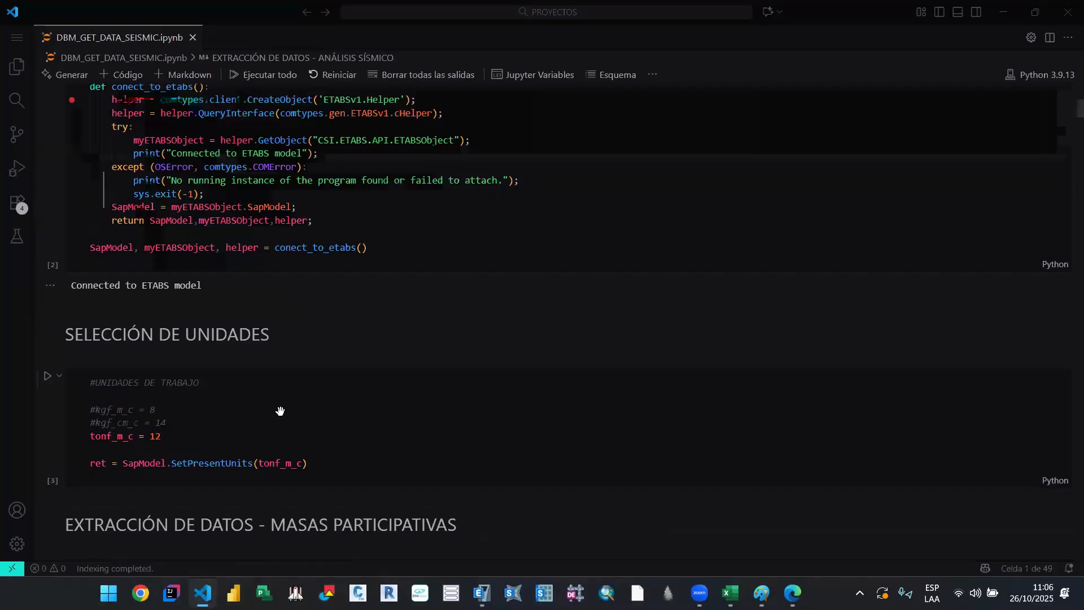
pyautogui.scroll(-20, 280, 411)
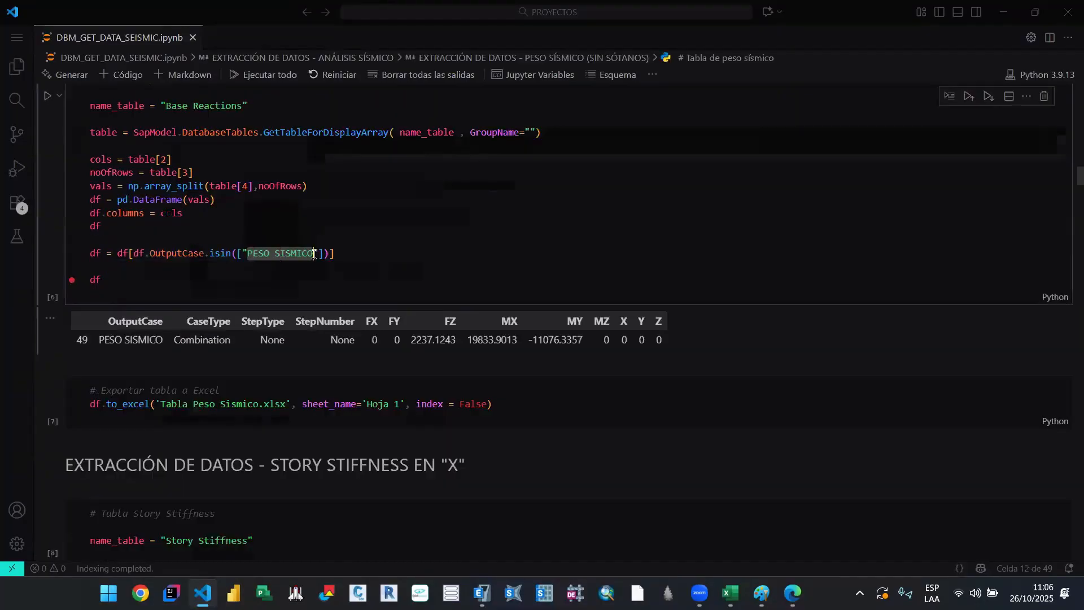
pyautogui.click(314, 254)
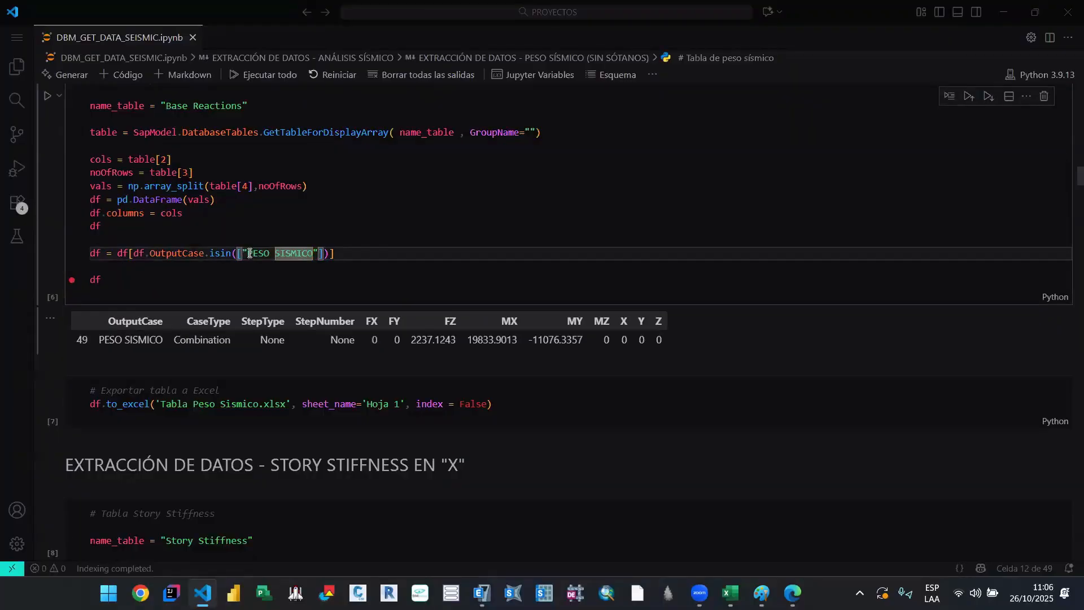
pyautogui.moveTo(250, 254); pyautogui.dragTo(309, 255)
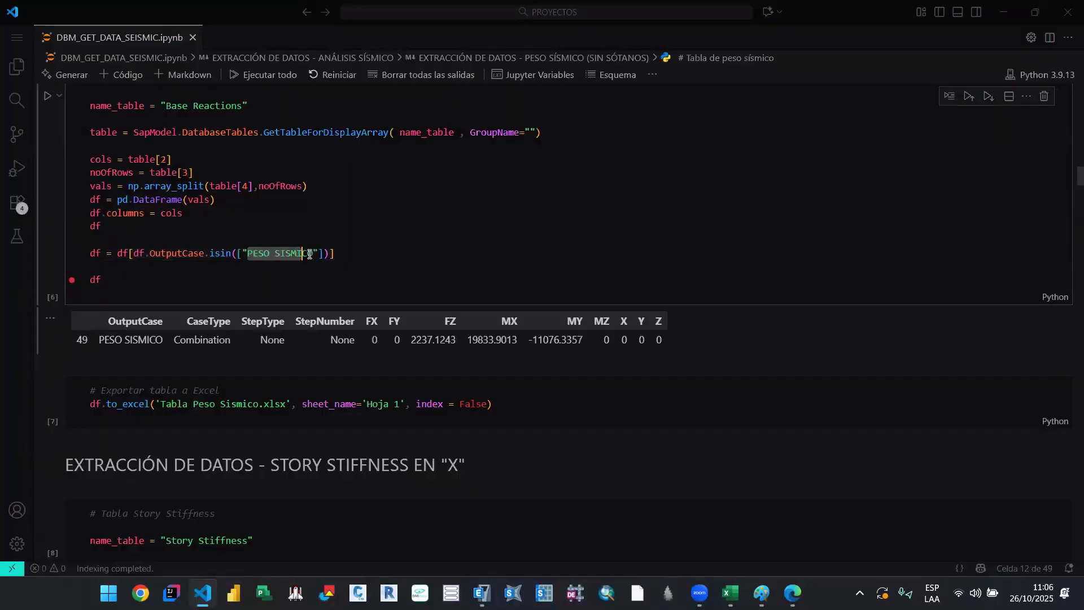
pyautogui.moveTo(309, 255); pyautogui.dragTo(313, 254)
pyautogui.scroll(2, 395, 302)
pyautogui.scroll(-3, 394, 301)
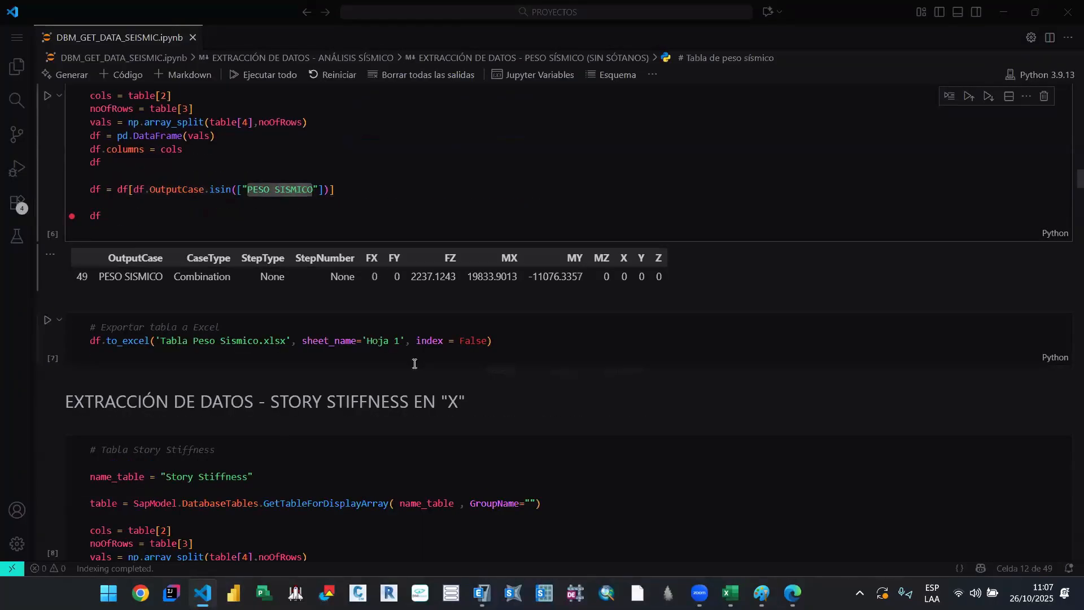
# Step: Examine the Story Stiffness cell filtered by CS - EST (+X), the Story Forces extraction cells and the story mass table in the notebook
pyautogui.scroll(-6, 415, 363)
pyautogui.doubleClick(252, 236)
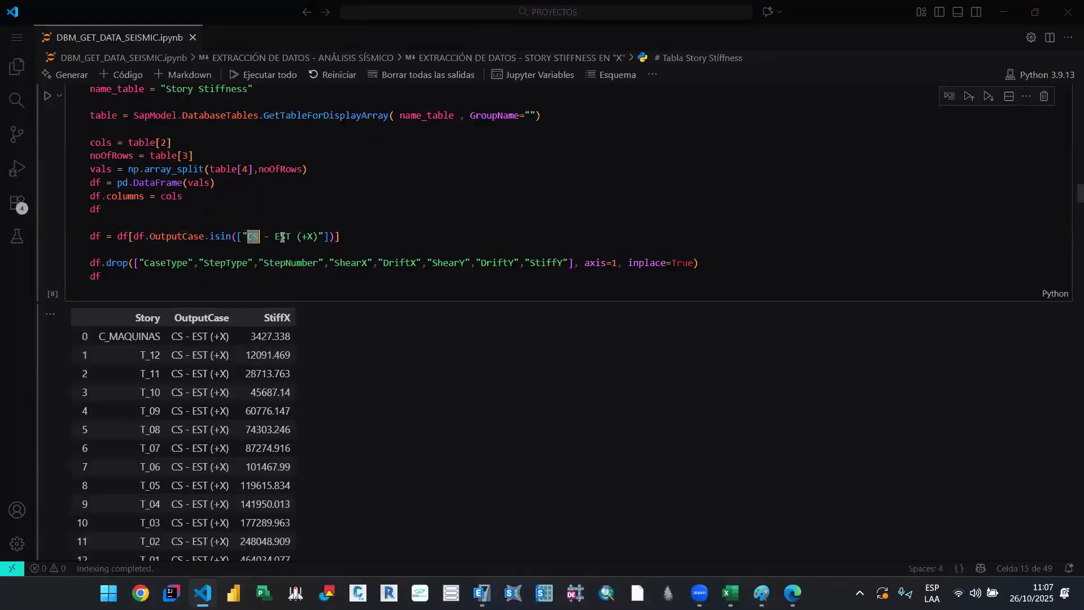
pyautogui.press('Left')
pyautogui.press('Left')
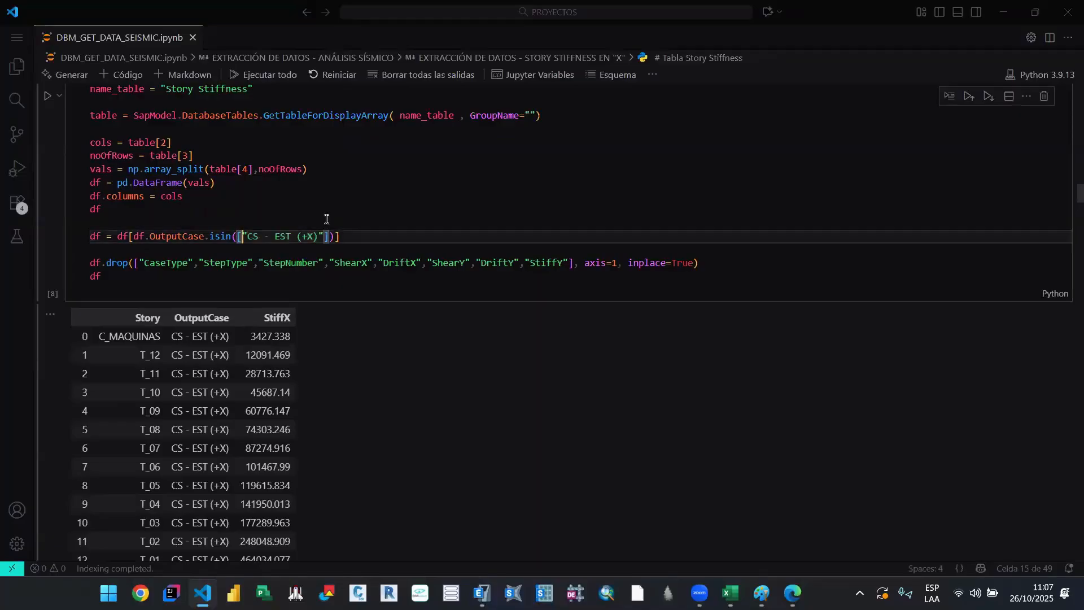
pyautogui.scroll(1, 242, 460)
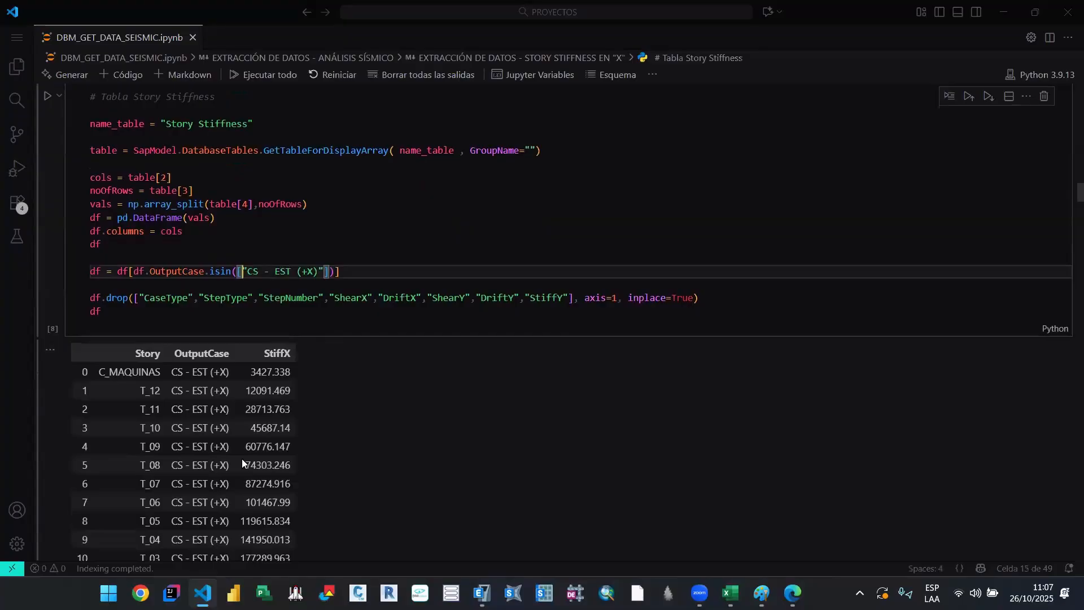
pyautogui.scroll(-15, 242, 459)
pyautogui.scroll(-12, 331, 401)
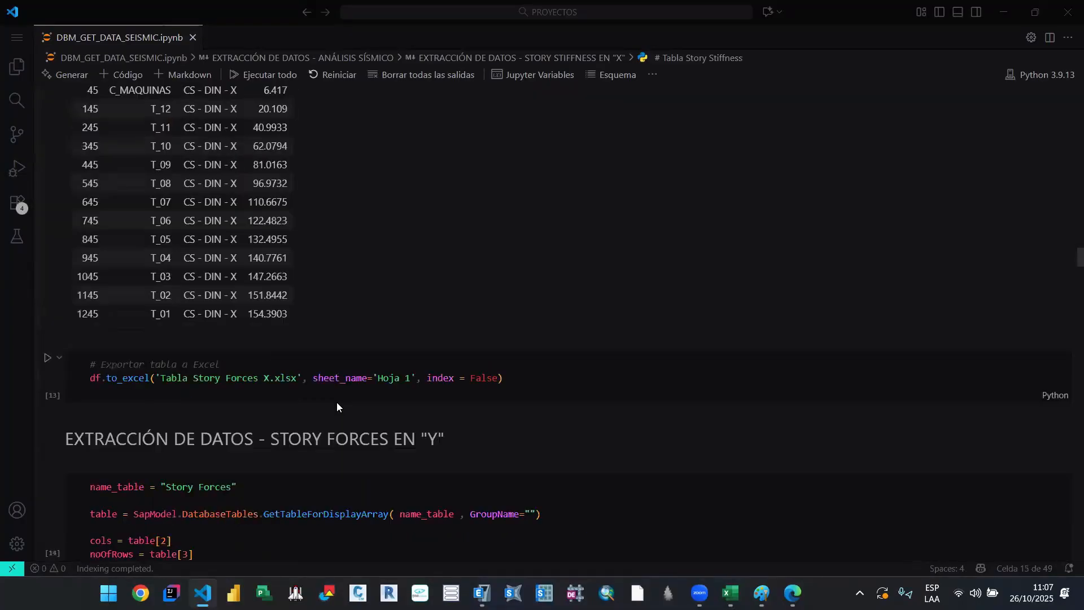
pyautogui.scroll(-15, 337, 402)
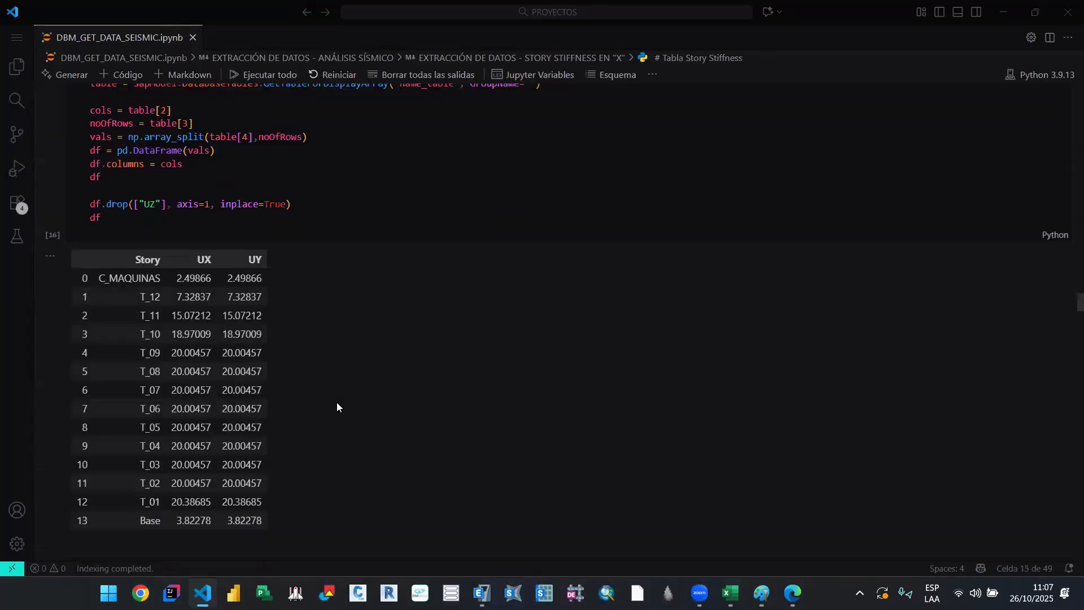
# Step: Examine the notebook's torsion ratio "Y" cell and its output, and show the PROYECTOS folder files in the explorer
pyautogui.scroll(-12, 339, 404)
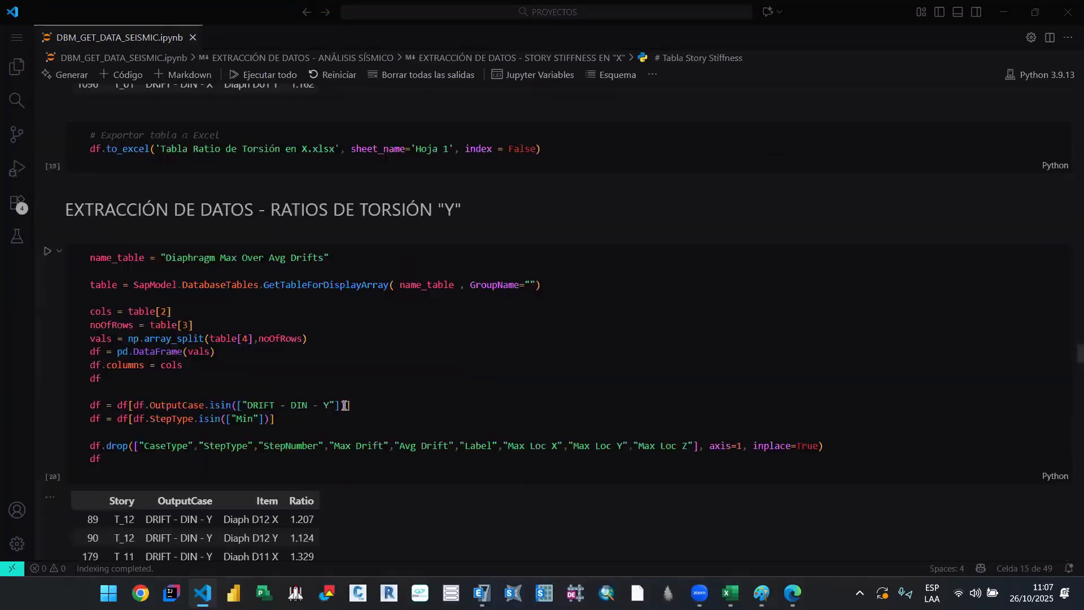
pyautogui.scroll(-5, 344, 405)
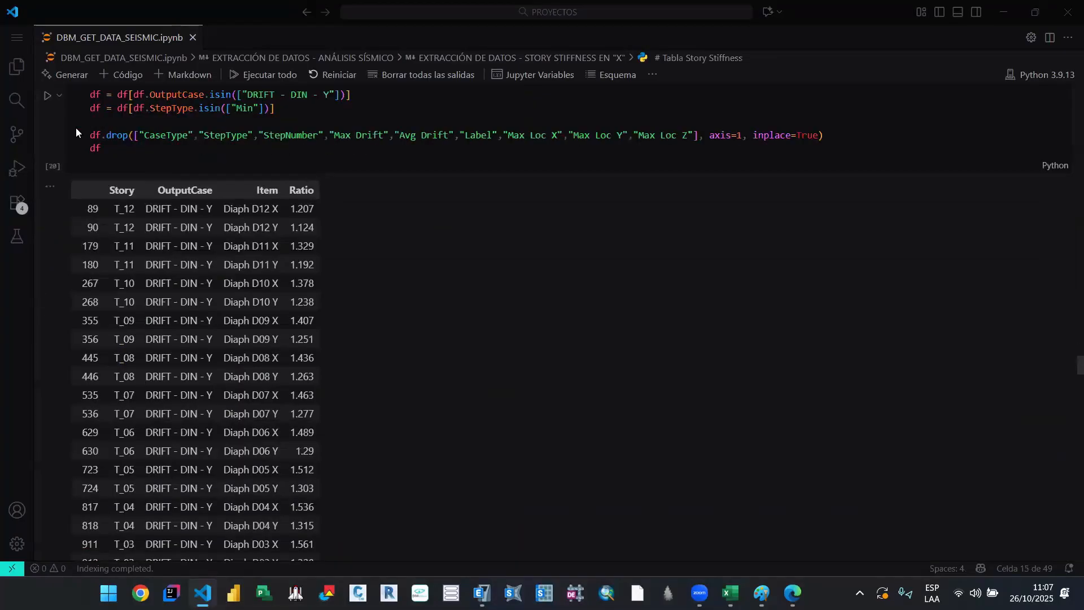
pyautogui.click(17, 37)
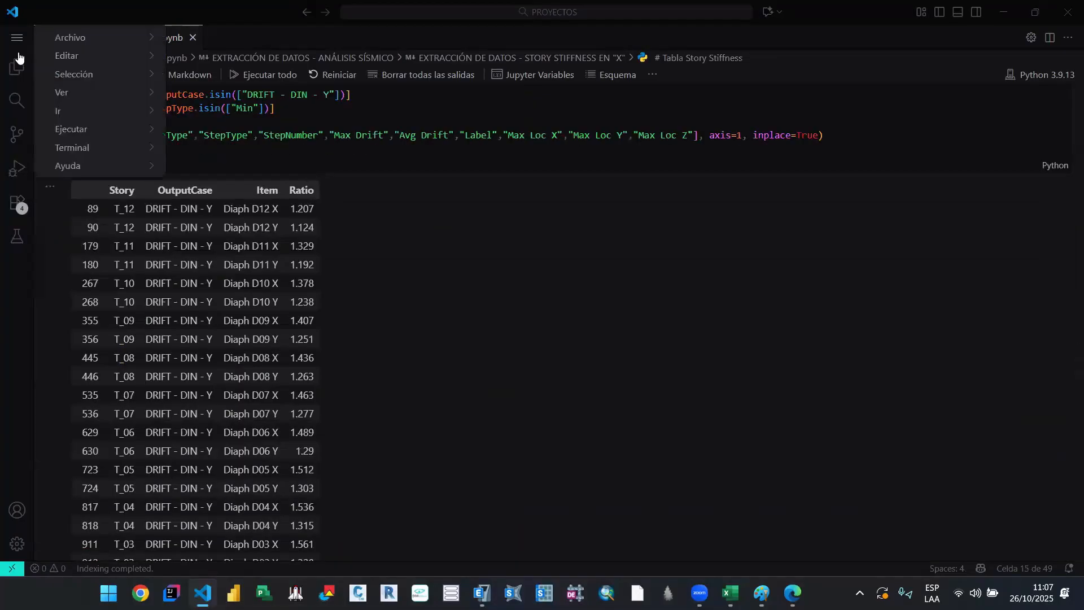
pyautogui.click(18, 63)
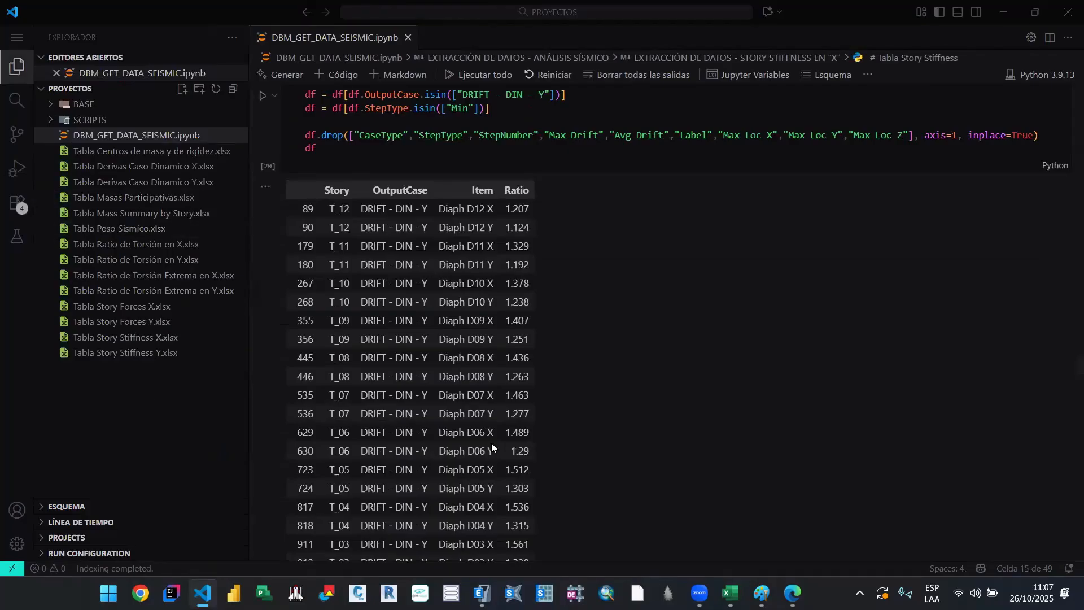
# Step: Close the Excel workbooks Libro4, Libro2 and Libro3 without saving their changes
pyautogui.moveTo(730, 593)
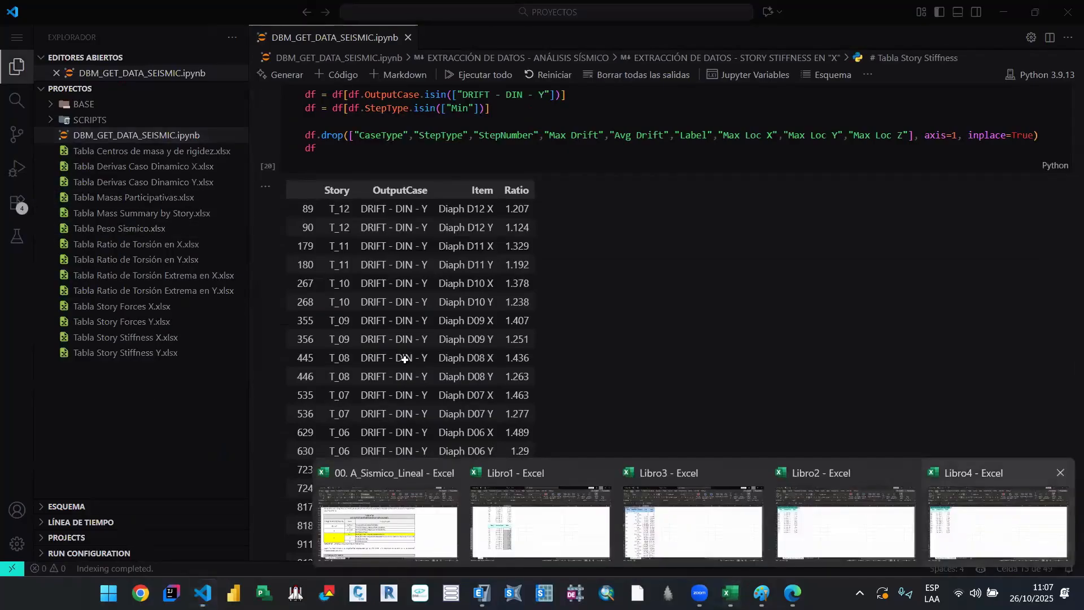
pyautogui.click(1001, 525)
pyautogui.hotkey('ctrl', 'w')
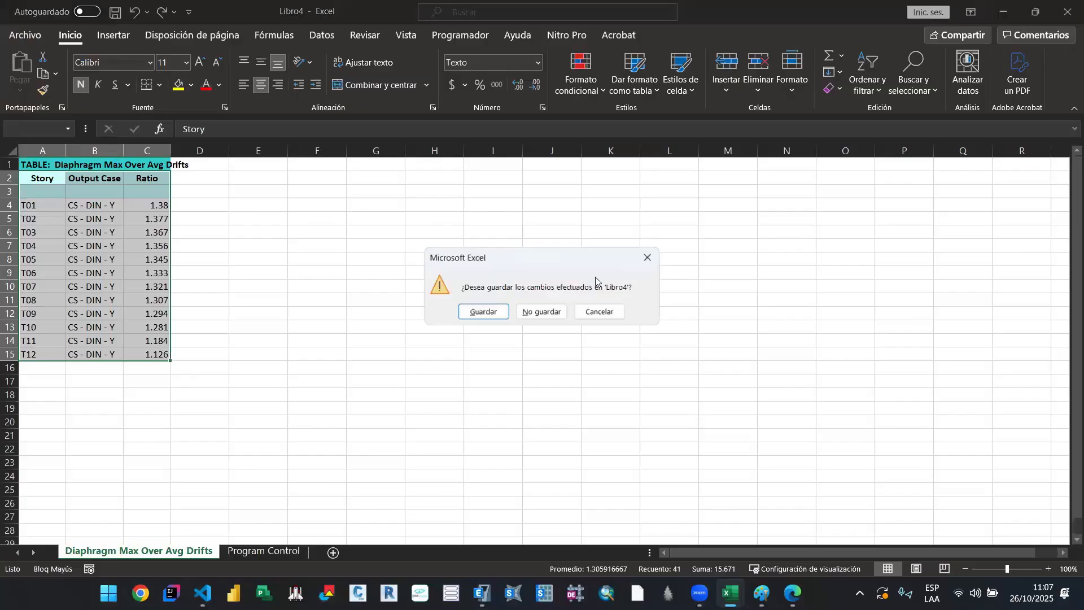
pyautogui.press('n')
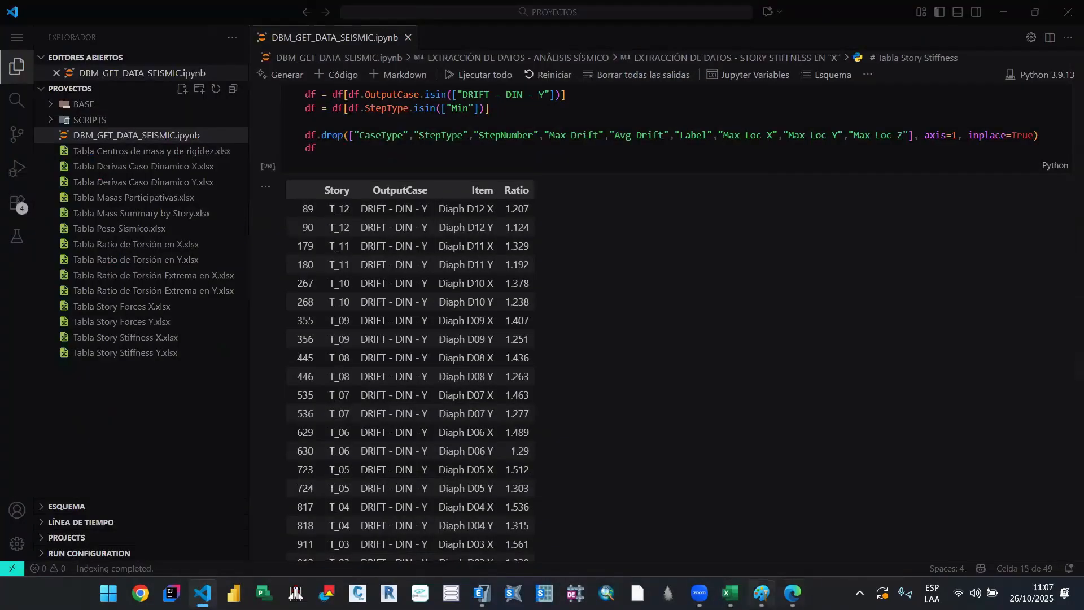
pyautogui.moveTo(731, 593)
pyautogui.click(959, 522)
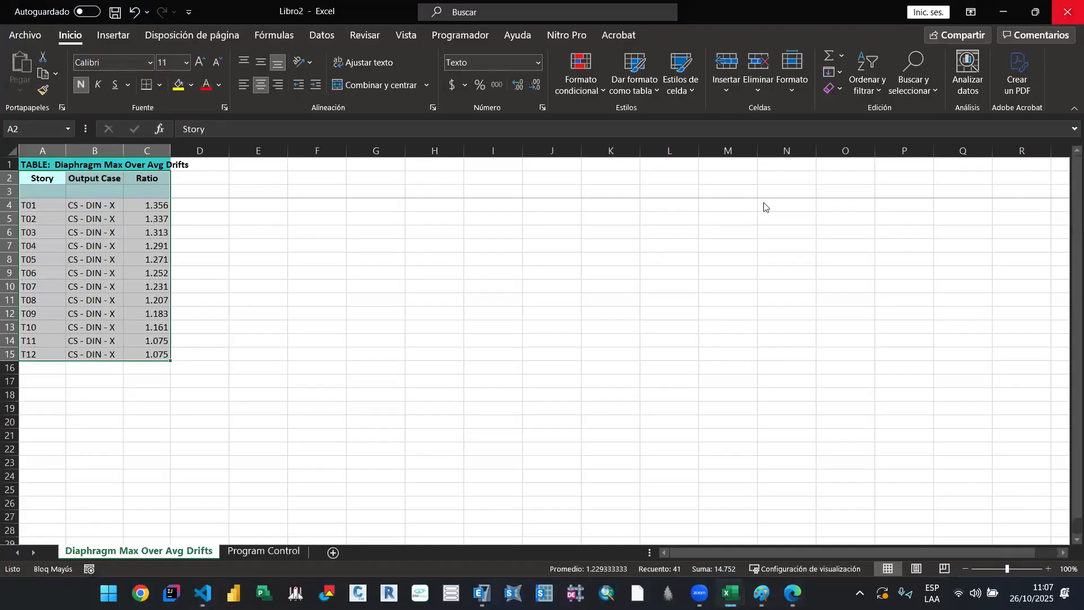
pyautogui.hotkey('ctrl', 'w')
pyautogui.click(538, 312)
pyautogui.moveTo(731, 593)
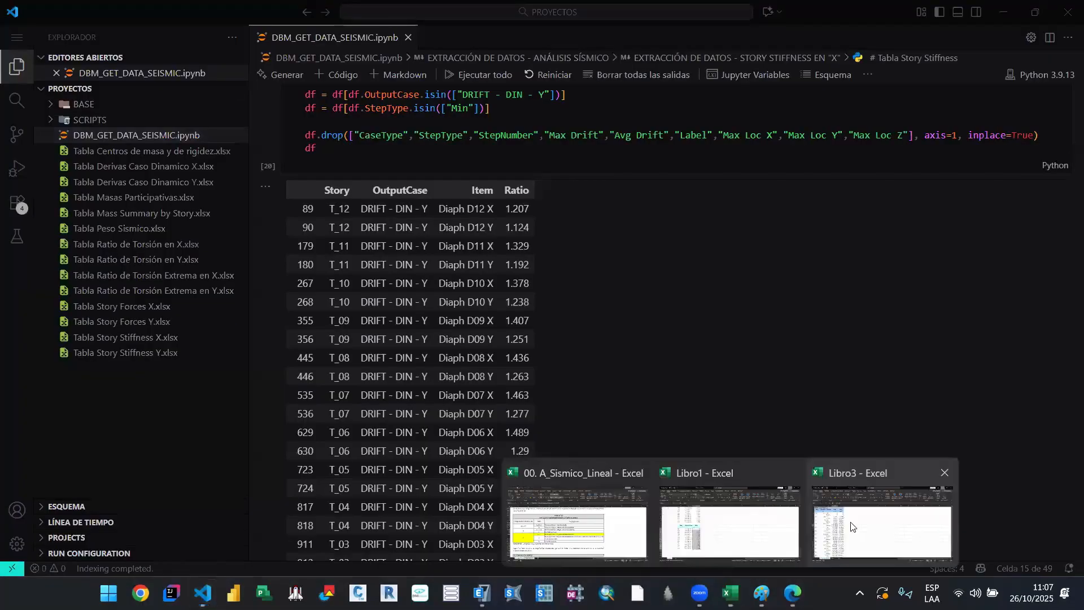
pyautogui.click(851, 526)
pyautogui.hotkey('ctrl', 'w')
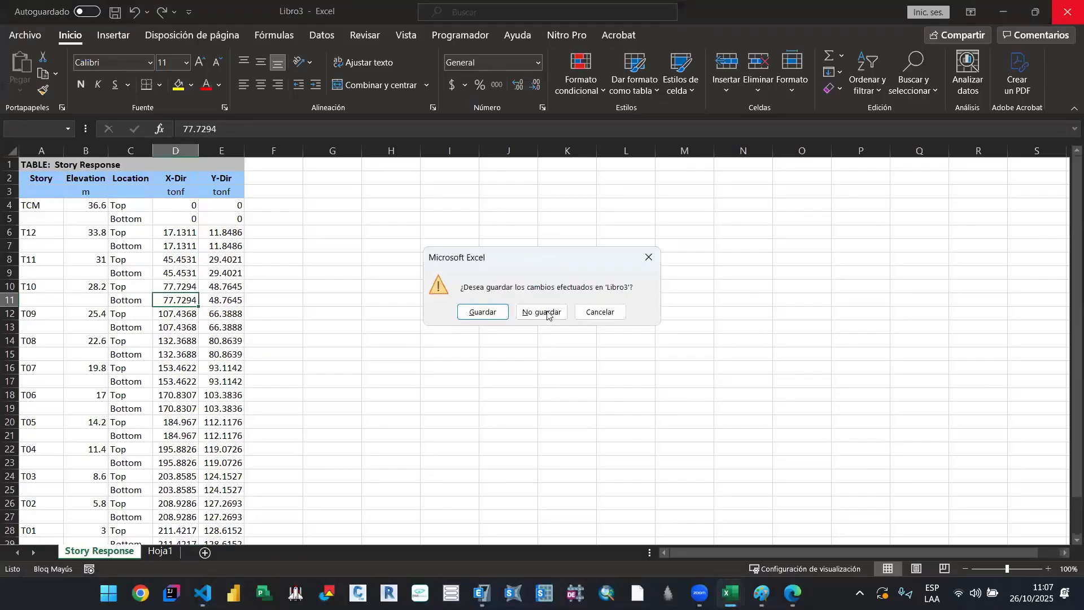
pyautogui.click(543, 313)
# Step: Switch to the Libro1 workbook in Excel and review its TORSION and MASS tables by story
pyautogui.moveTo(730, 593)
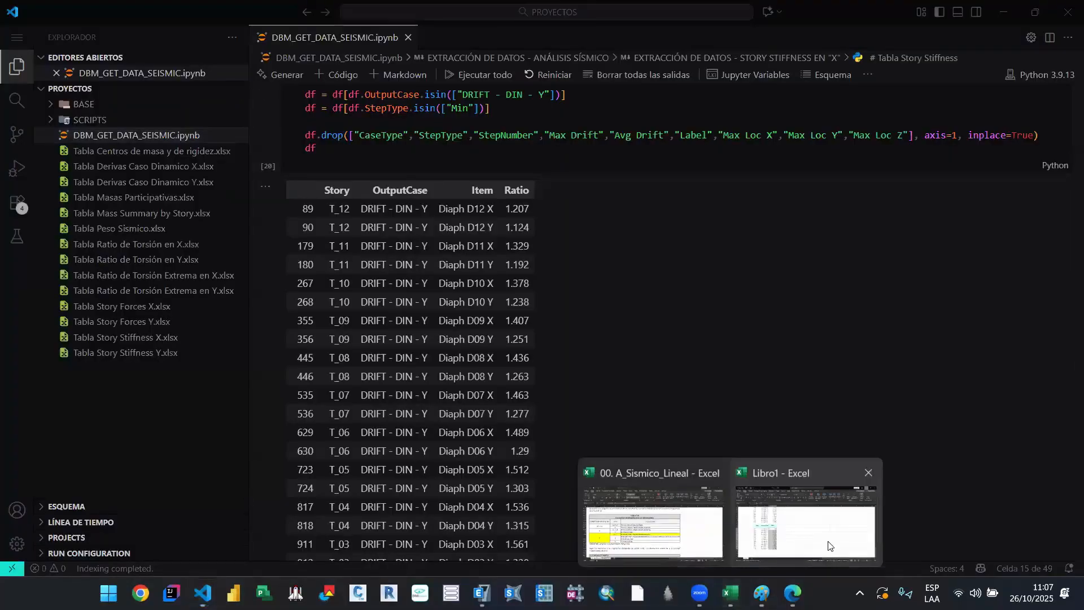
pyautogui.click(829, 545)
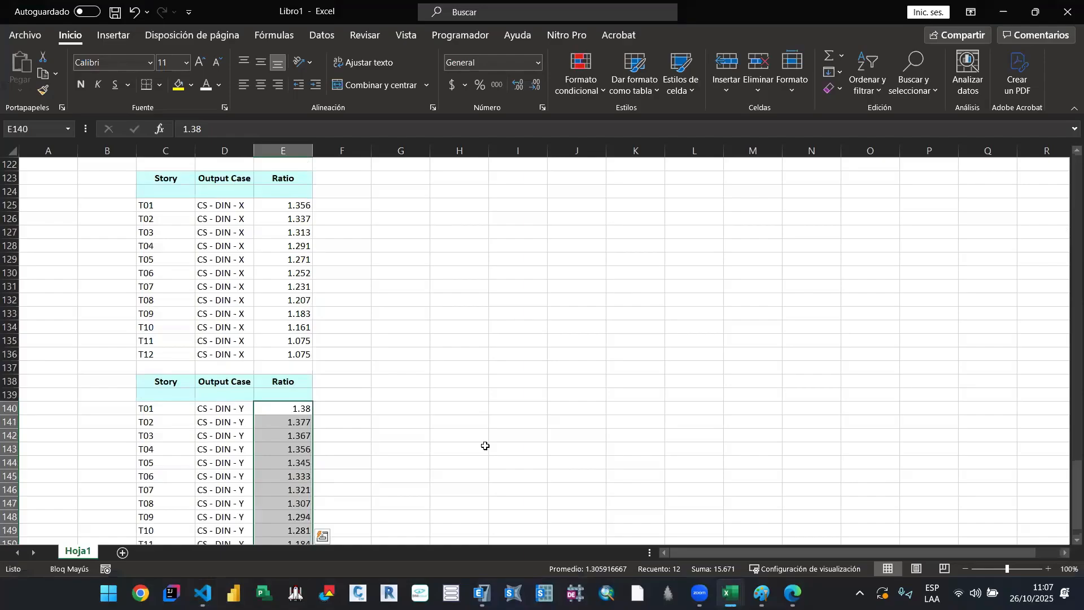
pyautogui.scroll(3, 329, 377)
pyautogui.click(203, 302)
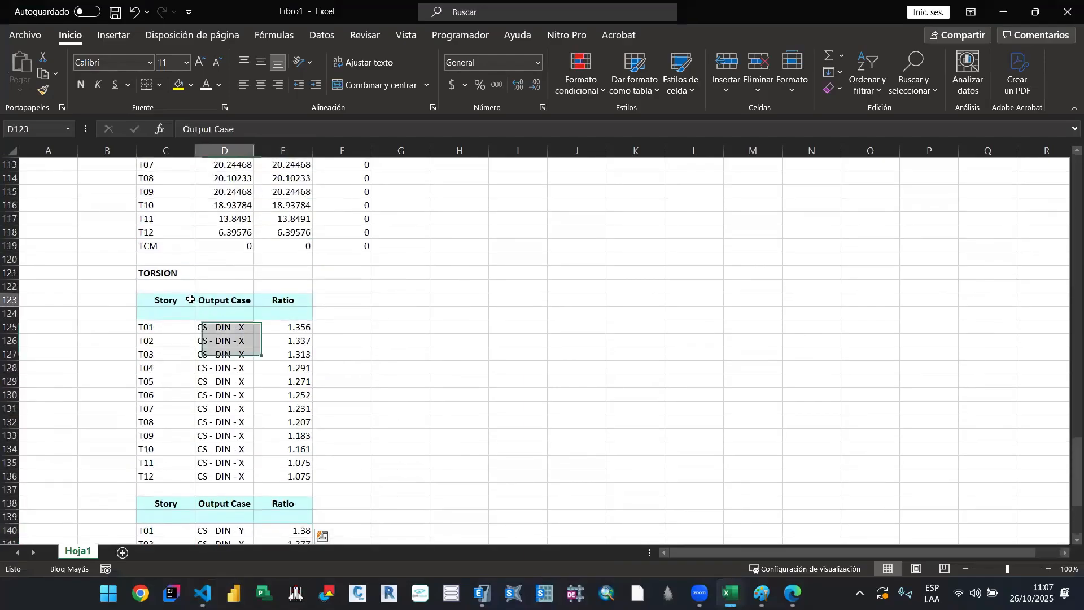
pyautogui.click(185, 299)
pyautogui.scroll(7, 314, 380)
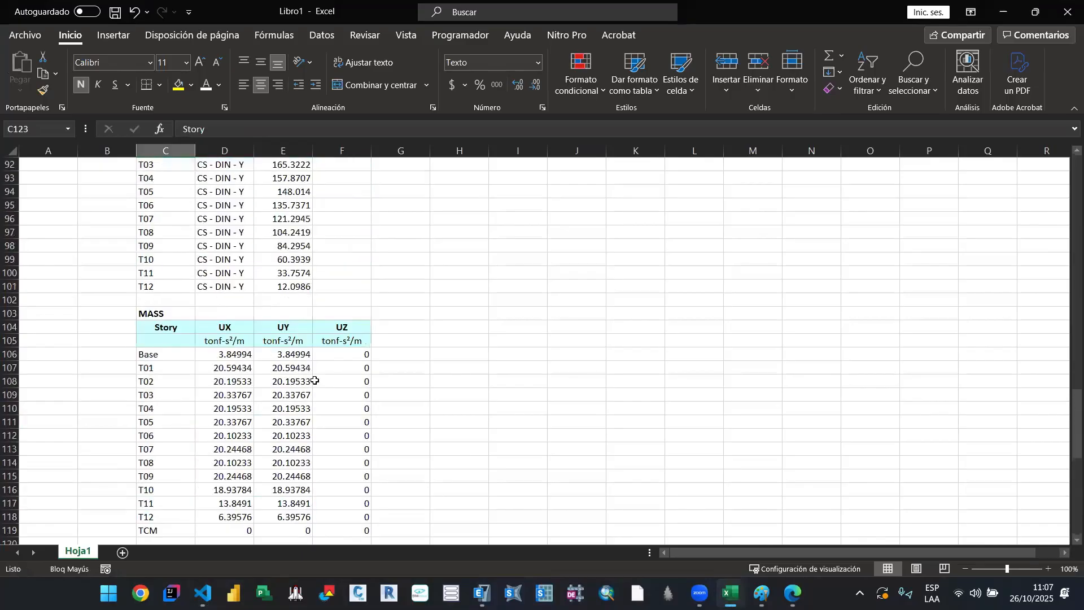
pyautogui.click(172, 331)
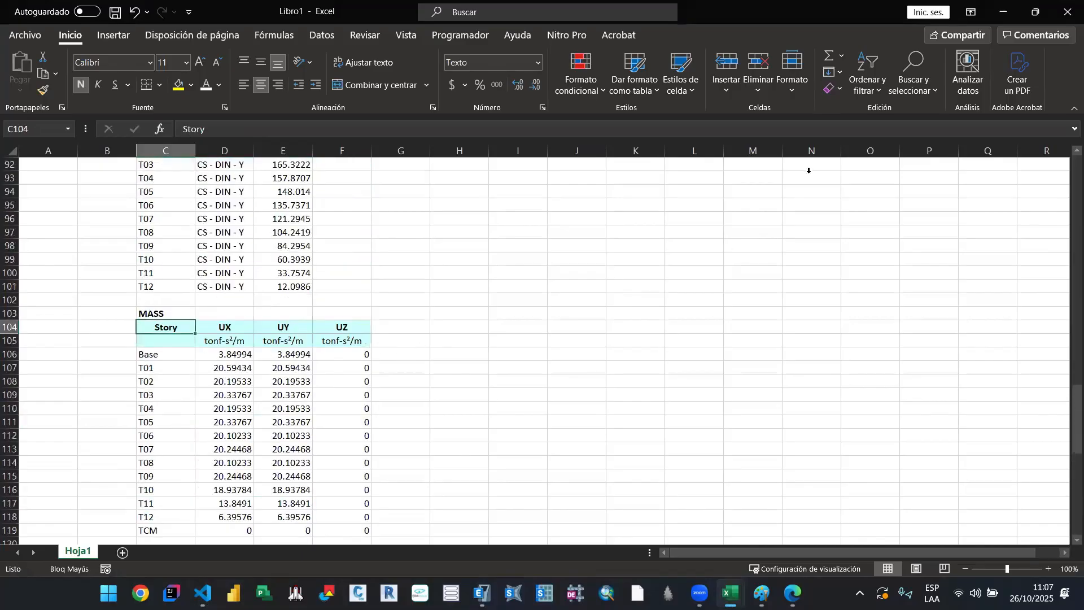
# Step: Minimize Libro1 to return to the VS Code notebook and review the "Diaphragm Max Over Avg Drifts" cell filtered by DRIFT - DIN - Y
pyautogui.click(1004, 14)
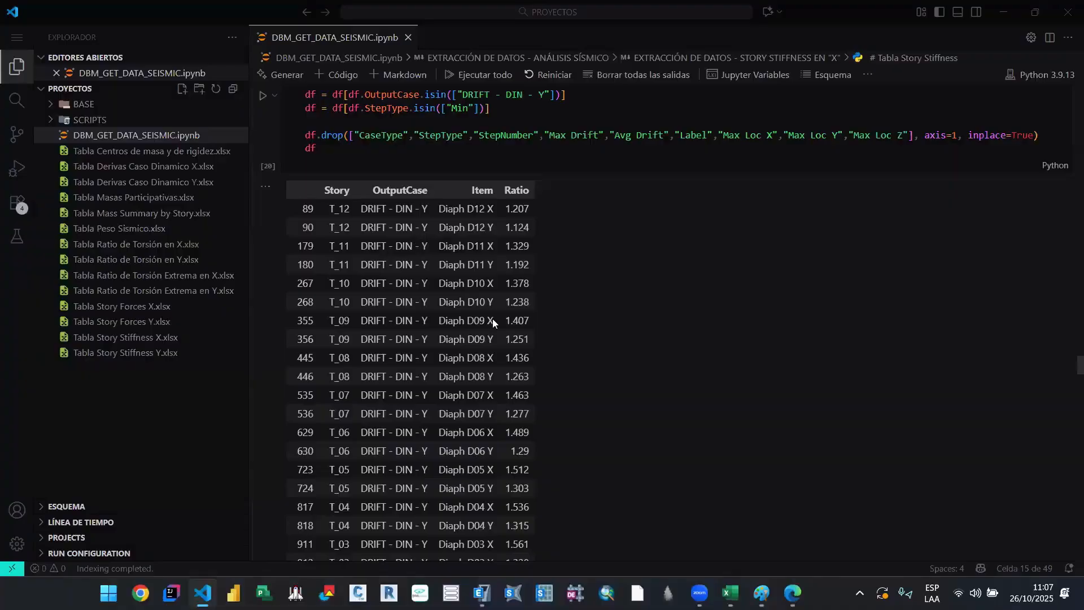
pyautogui.scroll(3, 640, 389)
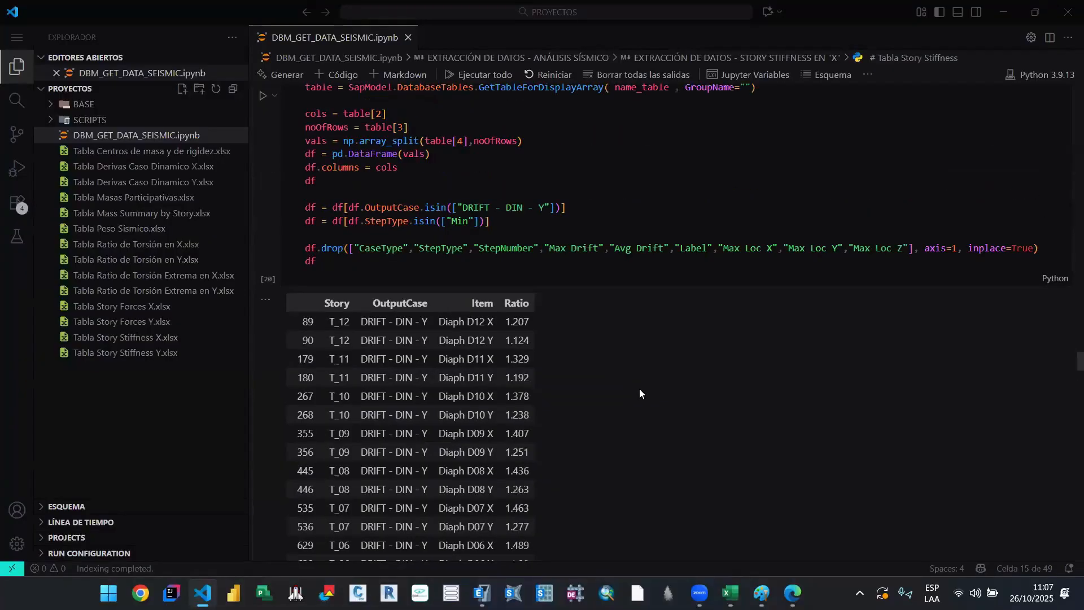
pyautogui.scroll(3, 640, 393)
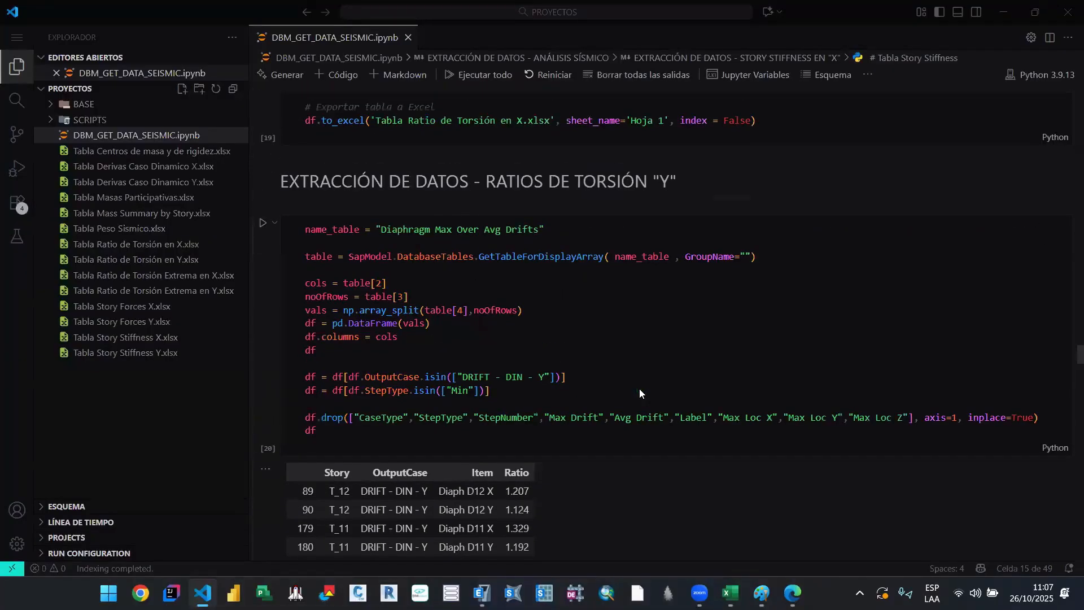